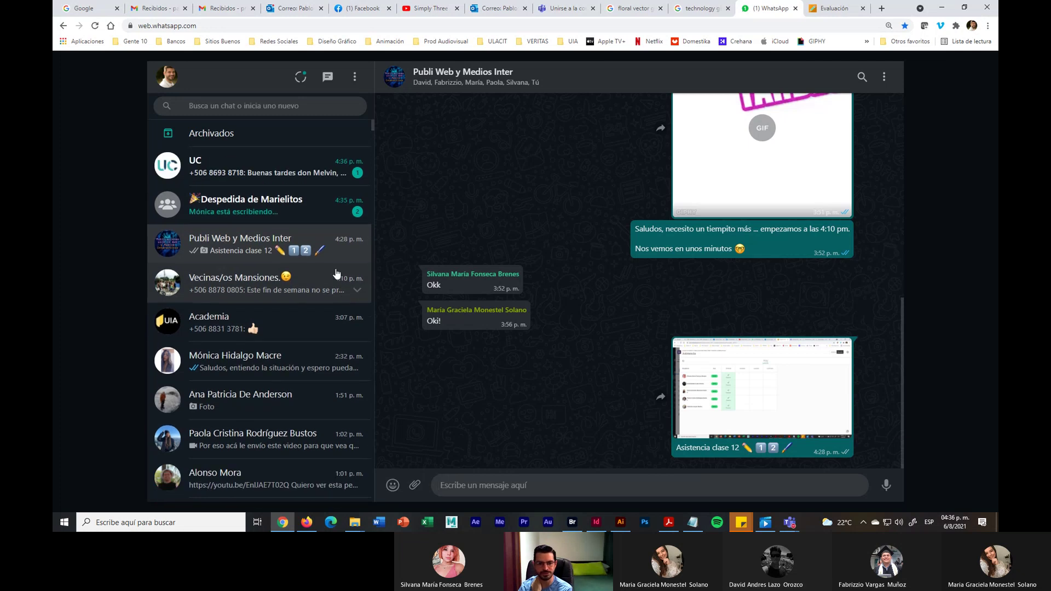
Open the student's WhatsApp chat and play the shared mobile website video in full screen
left_click(284, 159)
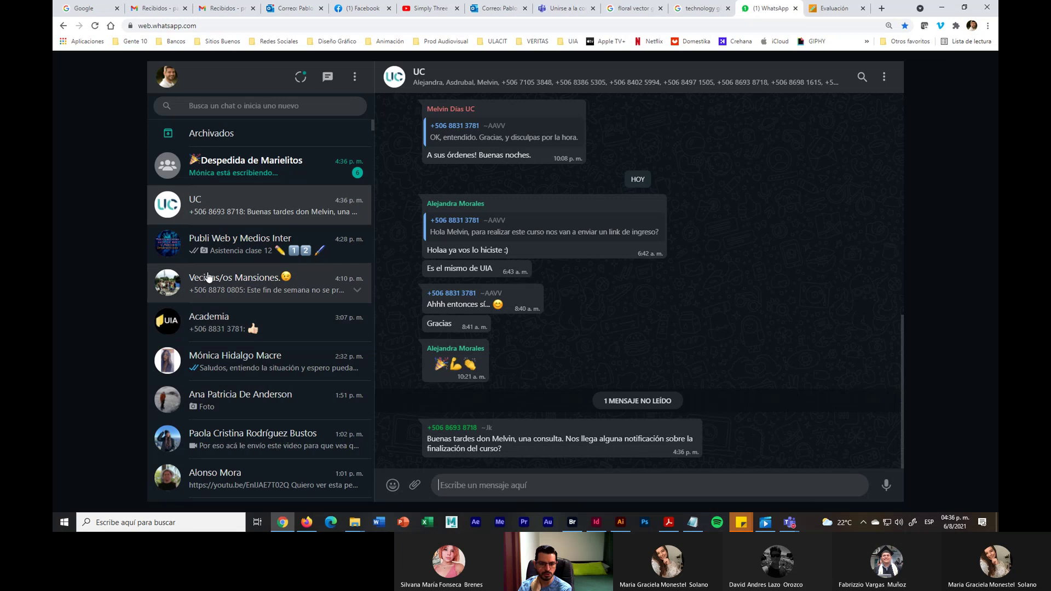
left_click(328, 434)
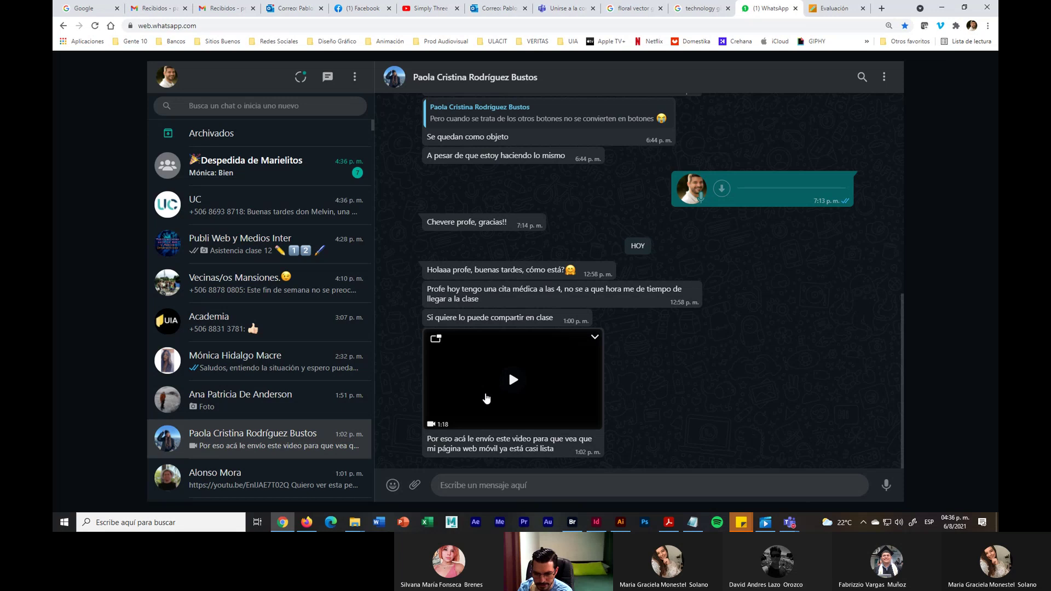
left_click(509, 378)
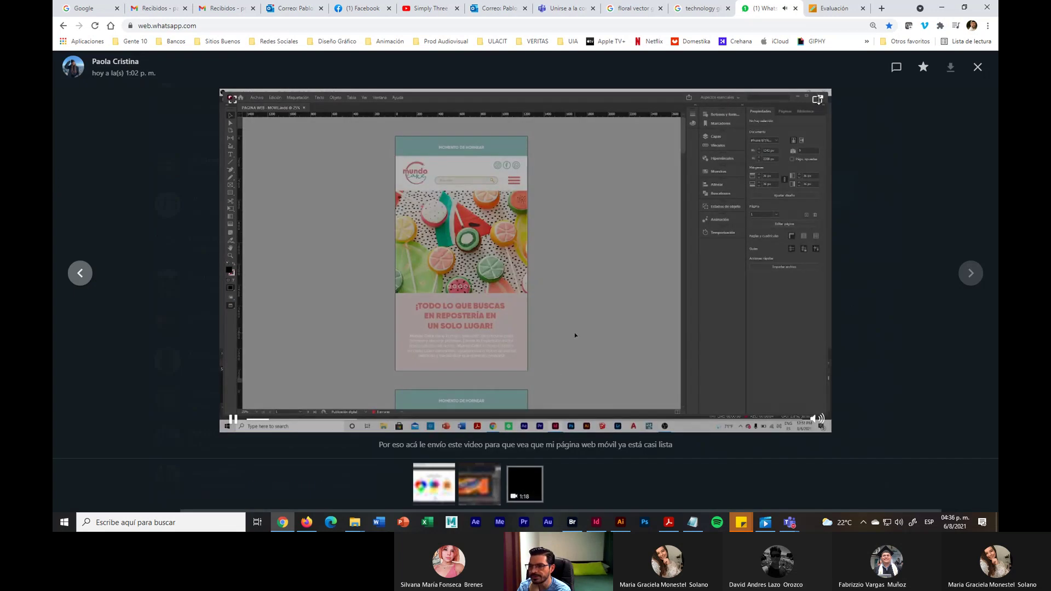
left_click(817, 99)
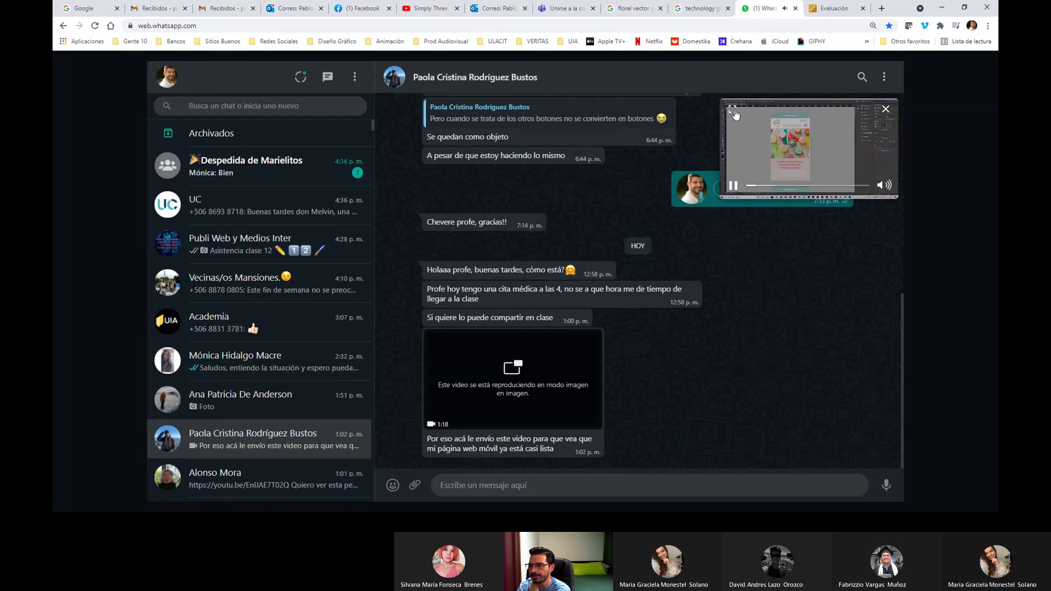
left_click(732, 110)
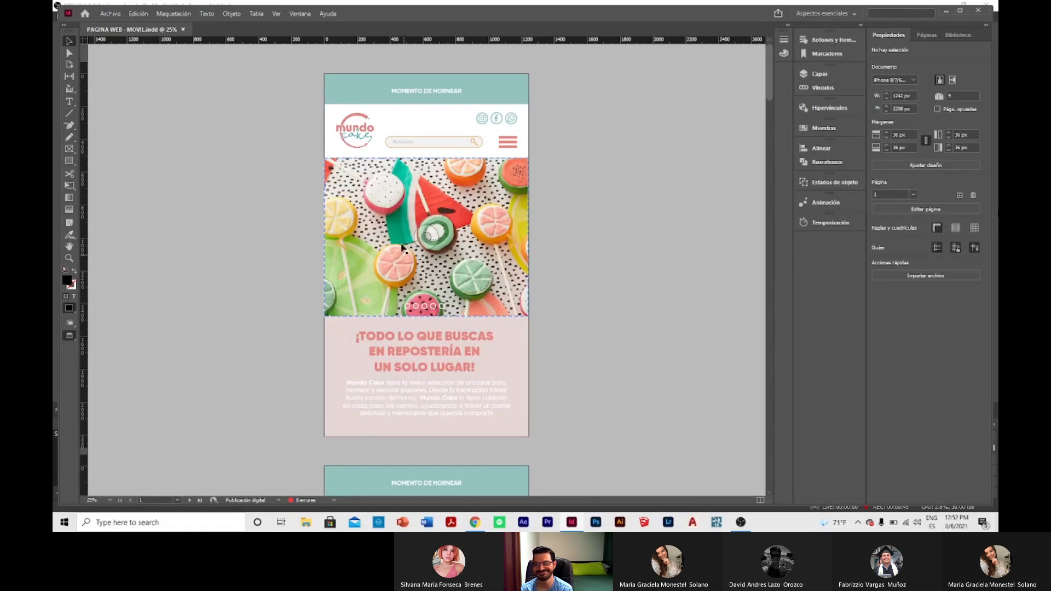
Review the Mundo Cake mobile website pages in order, from the home page through brands, products and recipes to the about page
scroll(372, 204, "down", 6)
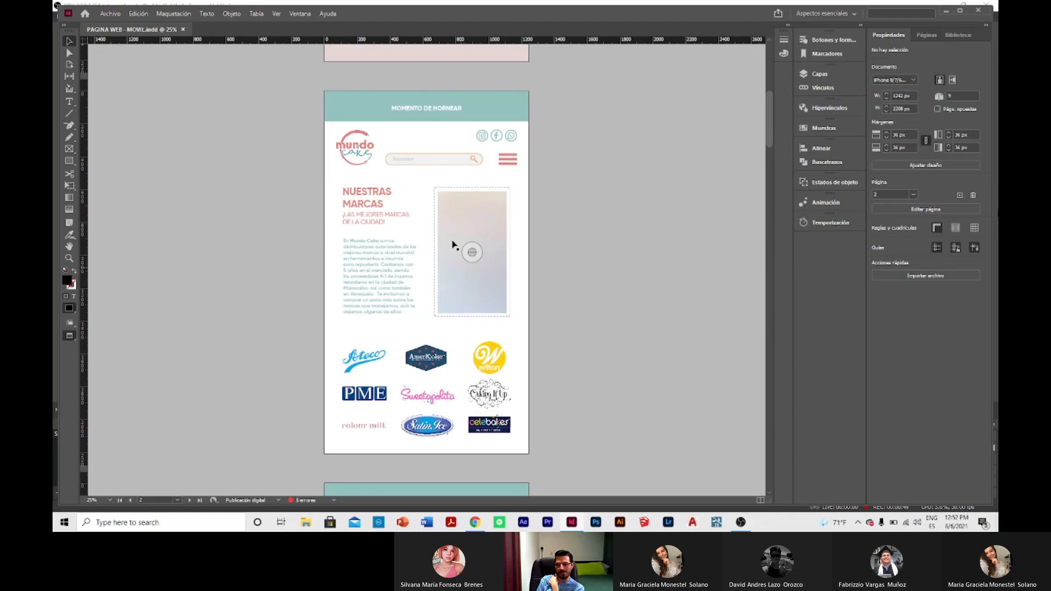
scroll(383, 332, "down", 6)
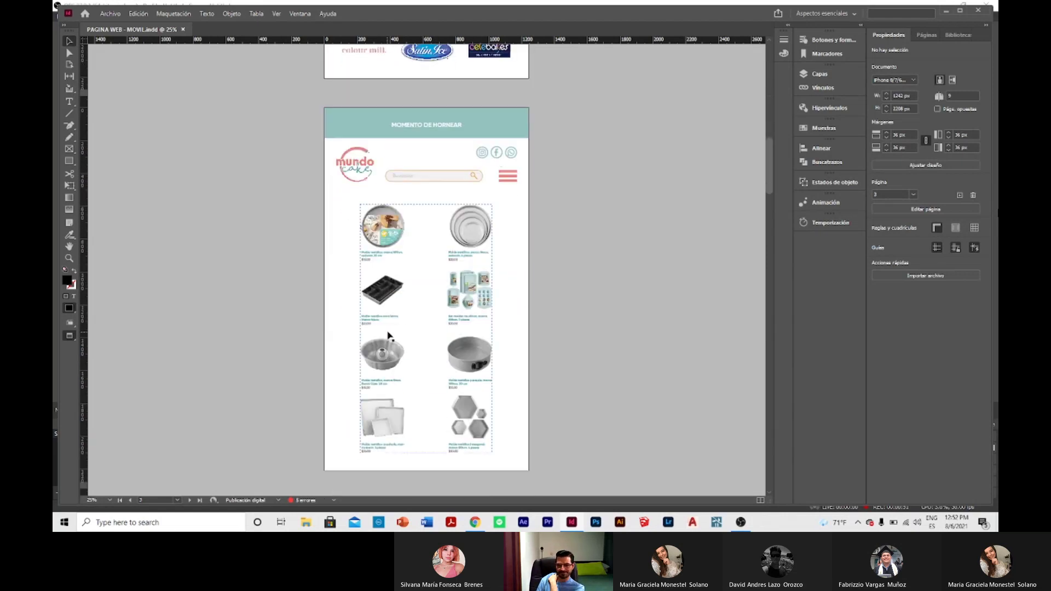
scroll(575, 340, "down", 6)
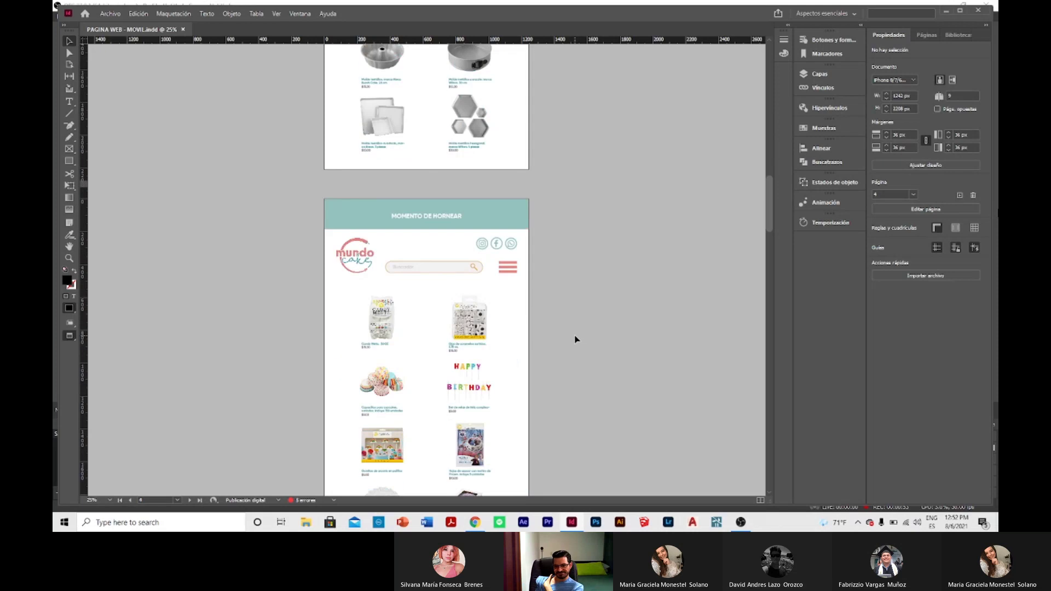
scroll(569, 377, "down", 12)
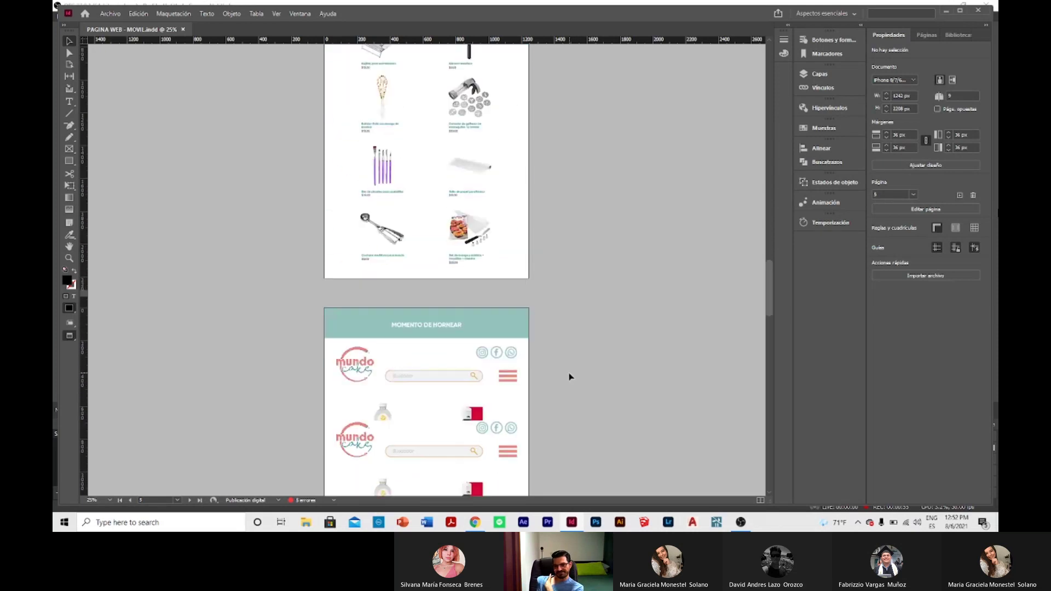
scroll(569, 377, "down", 6)
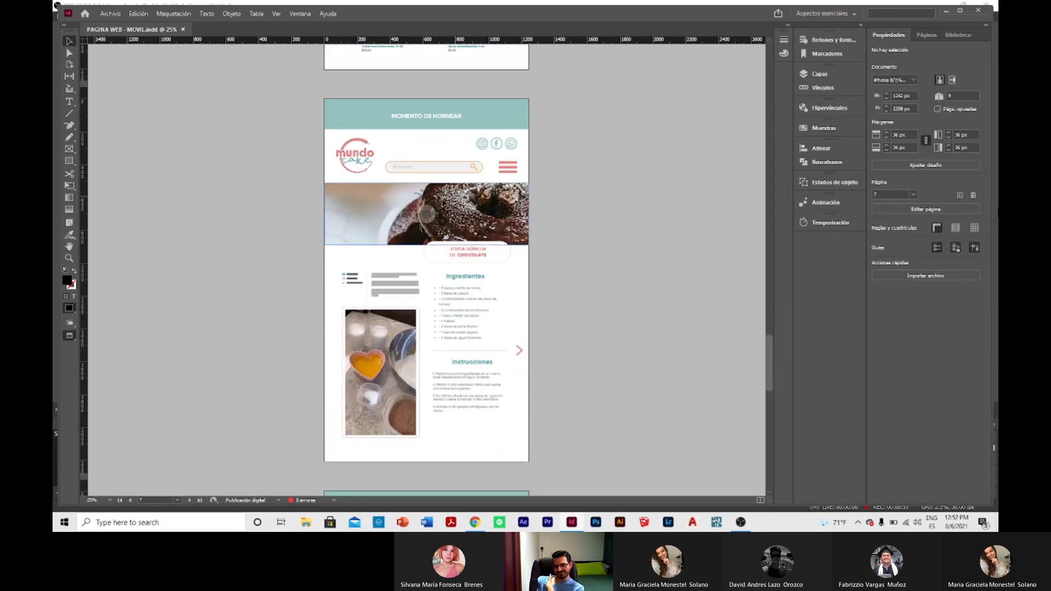
scroll(612, 422, "down", 6)
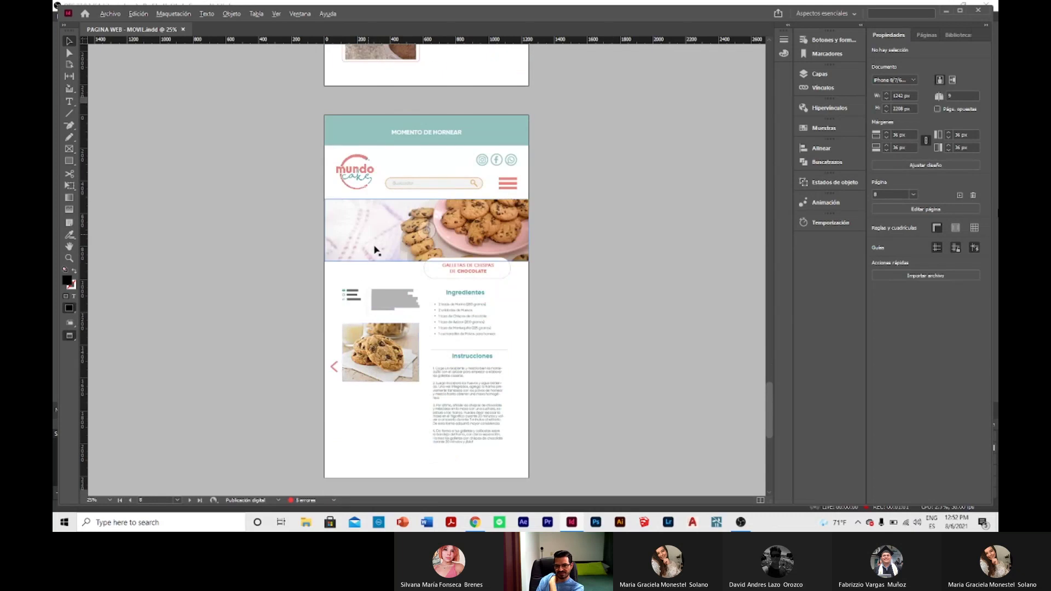
scroll(381, 268, "up", 3)
scroll(314, 371, "down", 3)
scroll(535, 356, "up", 3)
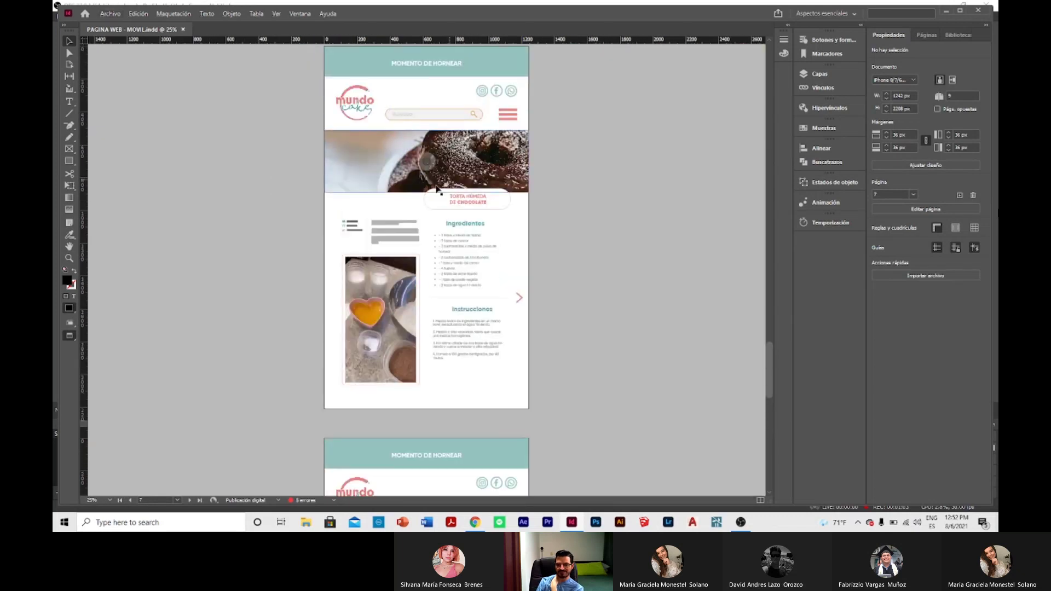
scroll(437, 190, "up", 3)
scroll(392, 206, "down", 4)
scroll(416, 228, "down", 3)
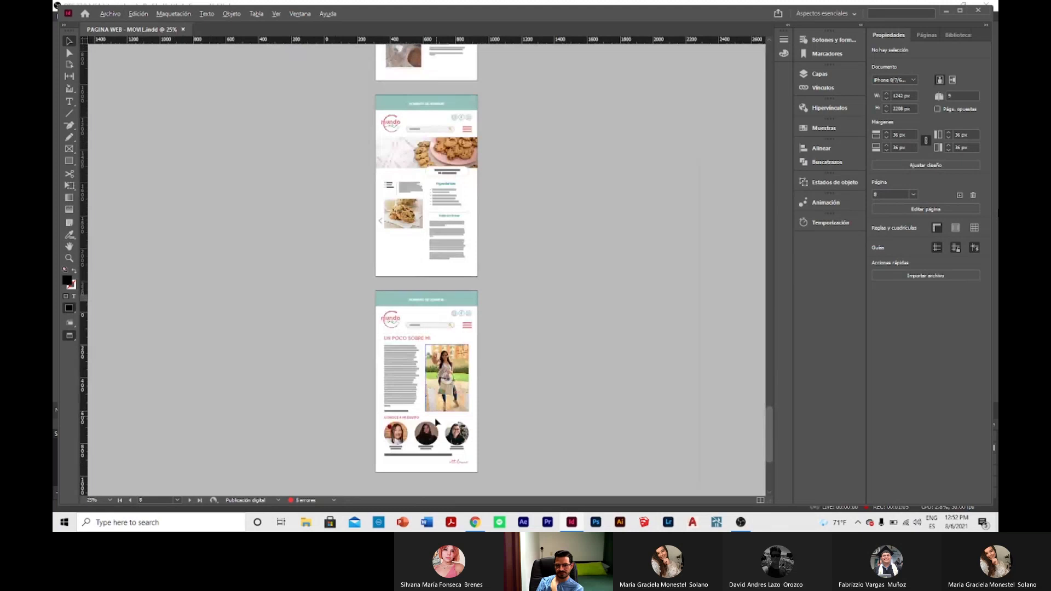
scroll(437, 421, "up", 2)
scroll(453, 374, "down", 1)
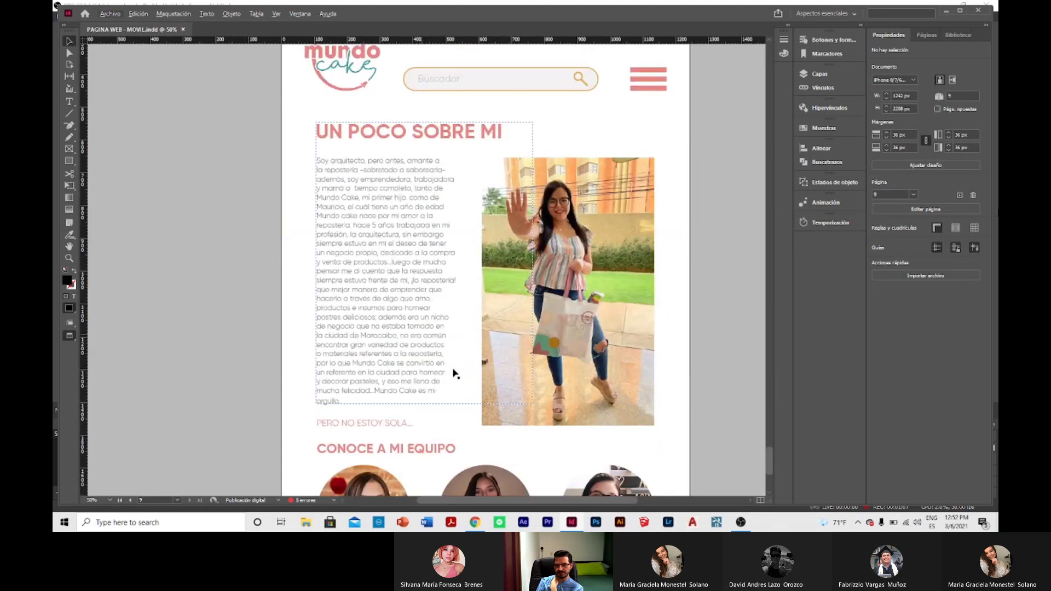
scroll(453, 373, "down", 3)
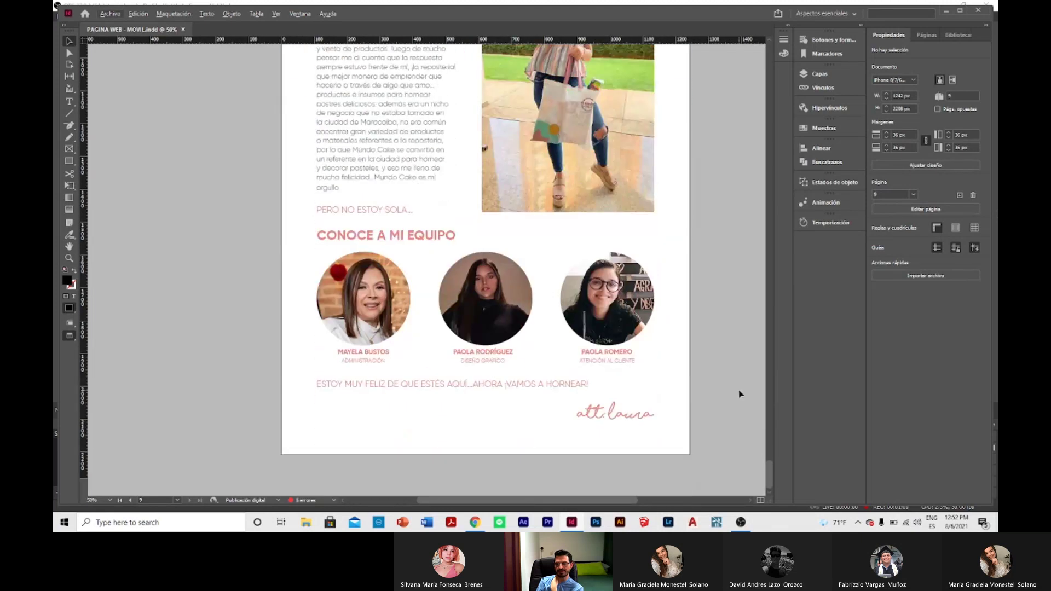
Examine the overall page layout of the Mundo Cake mobile site and the header on its home page
scroll(734, 394, "up", 6)
scroll(725, 394, "down", 5)
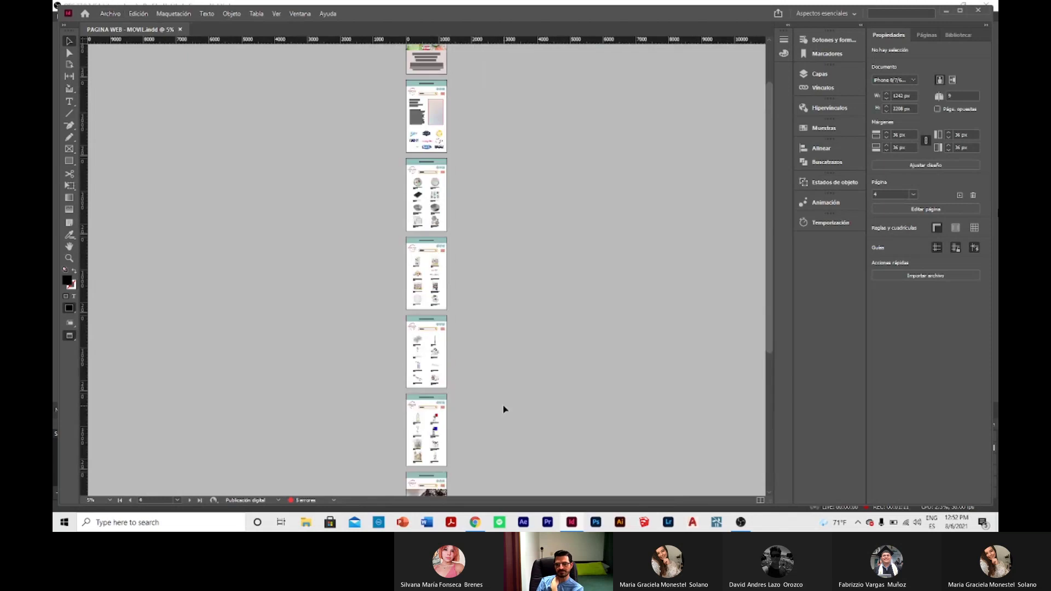
scroll(492, 383, "up", 2)
scroll(452, 296, "up", 3)
scroll(452, 219, "down", 3)
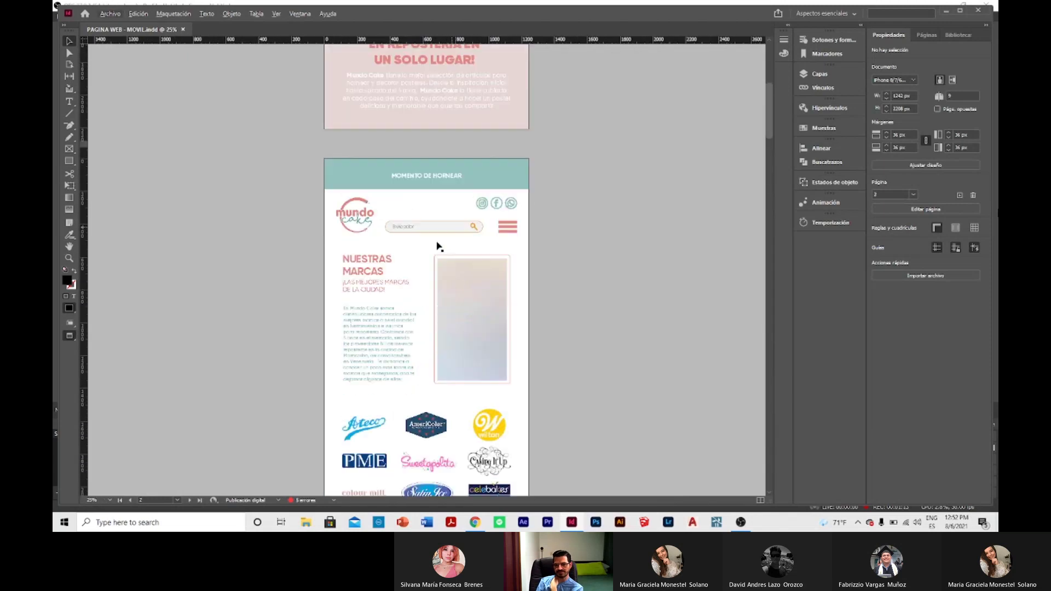
scroll(438, 246, "up", 4)
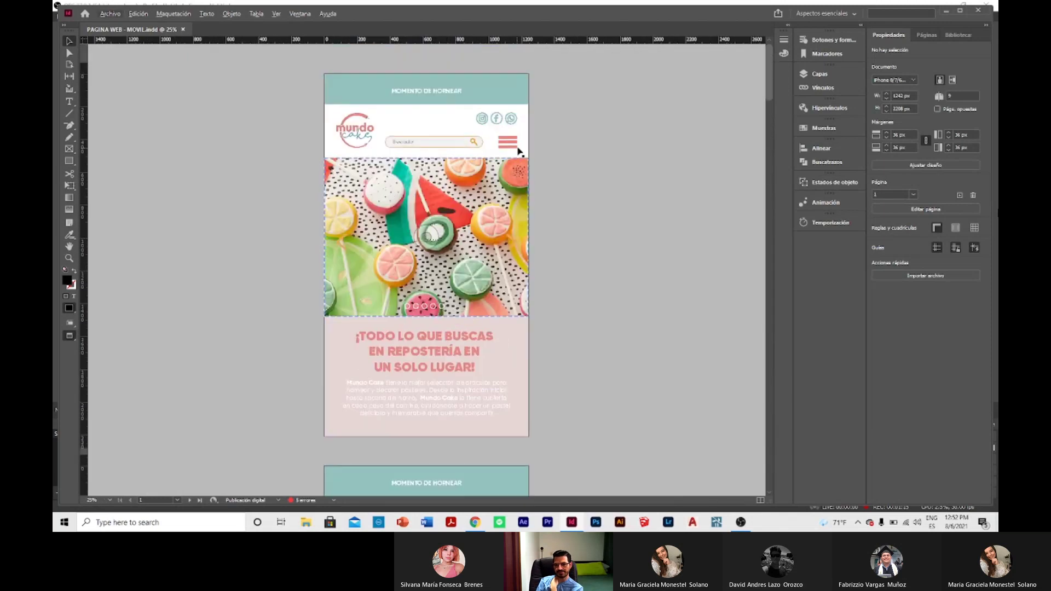
scroll(452, 122, "up", 2)
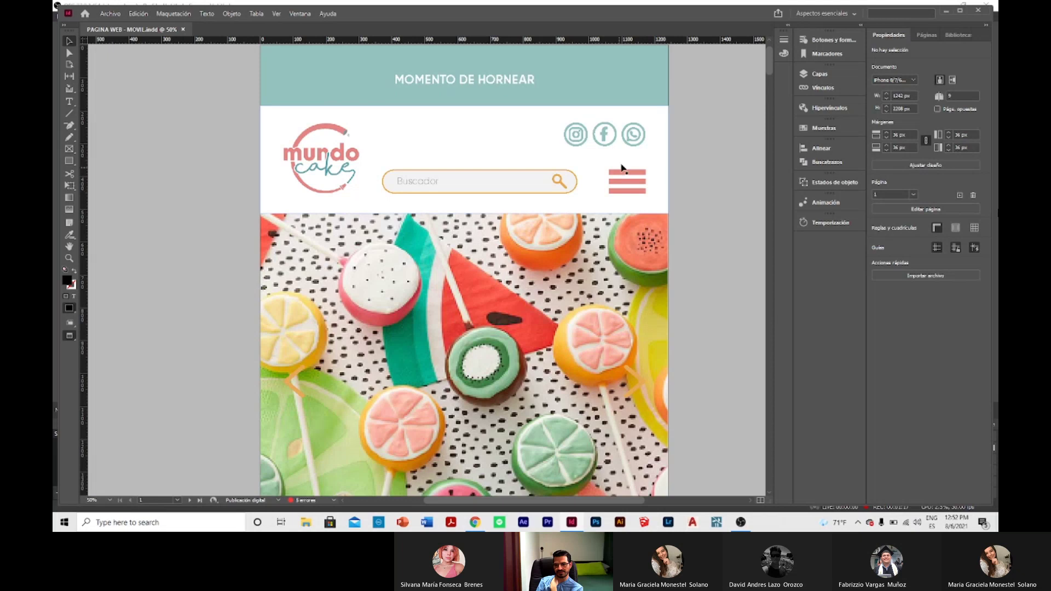
scroll(337, 198, "down", 3)
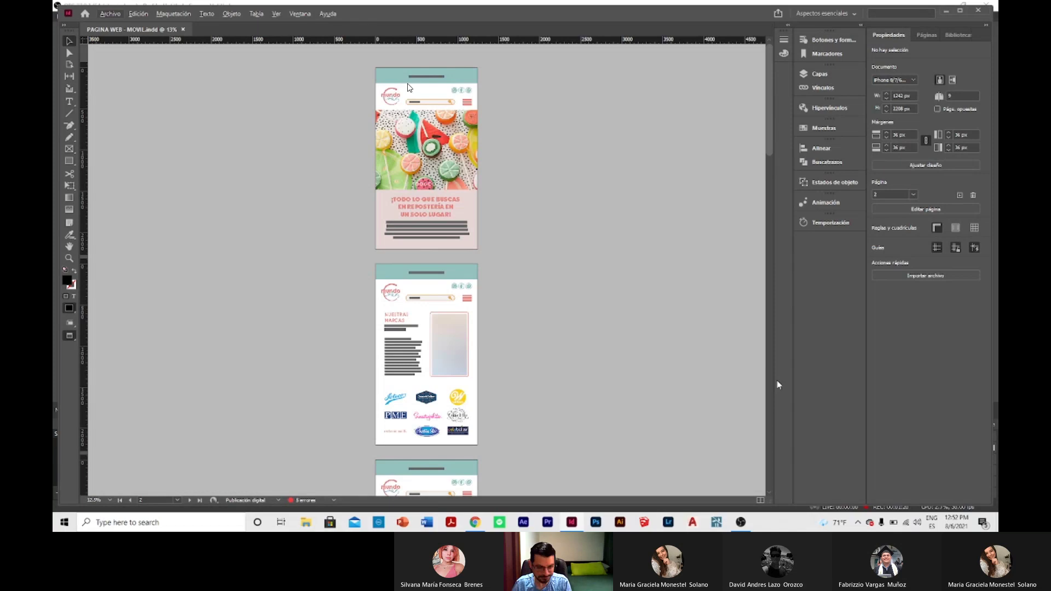
Leave the full-screen video, minimize the browser and switch to the Teams meeting, dismissing the chat notification
left_click(517, 354)
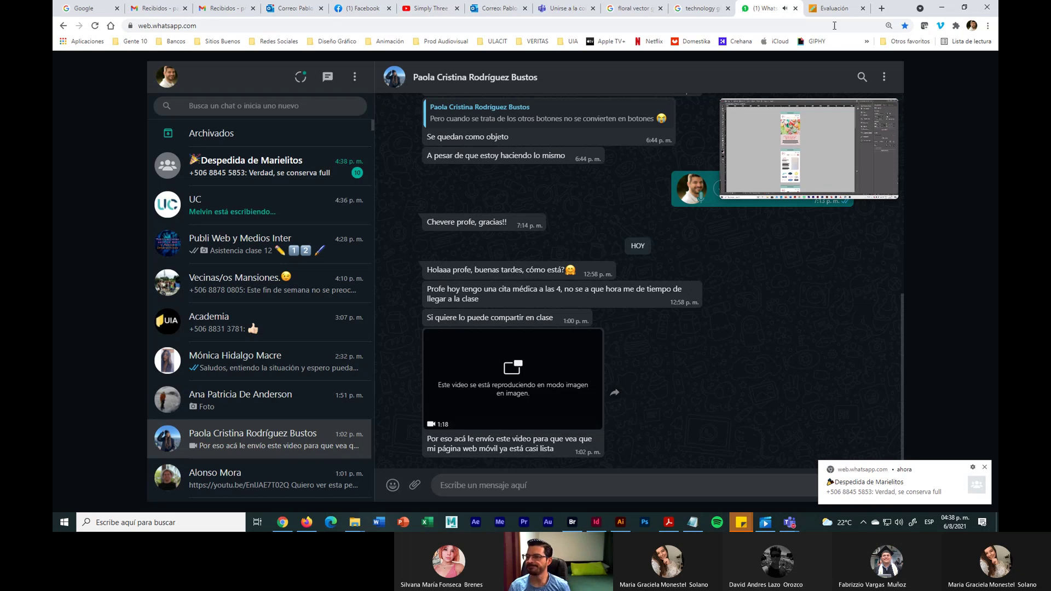
left_click(941, 8)
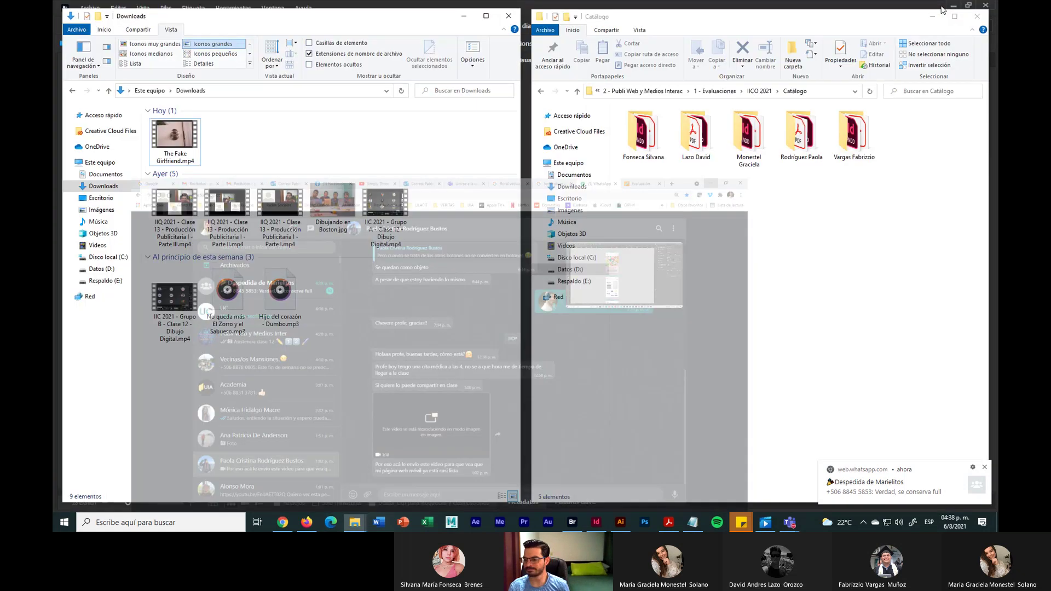
left_click(793, 464)
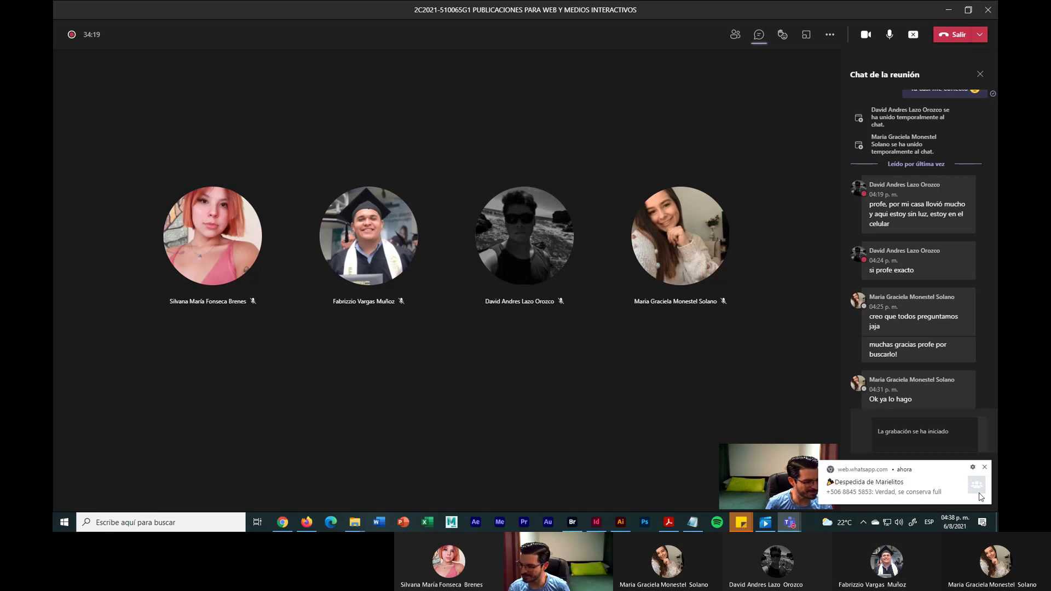
left_click(985, 468)
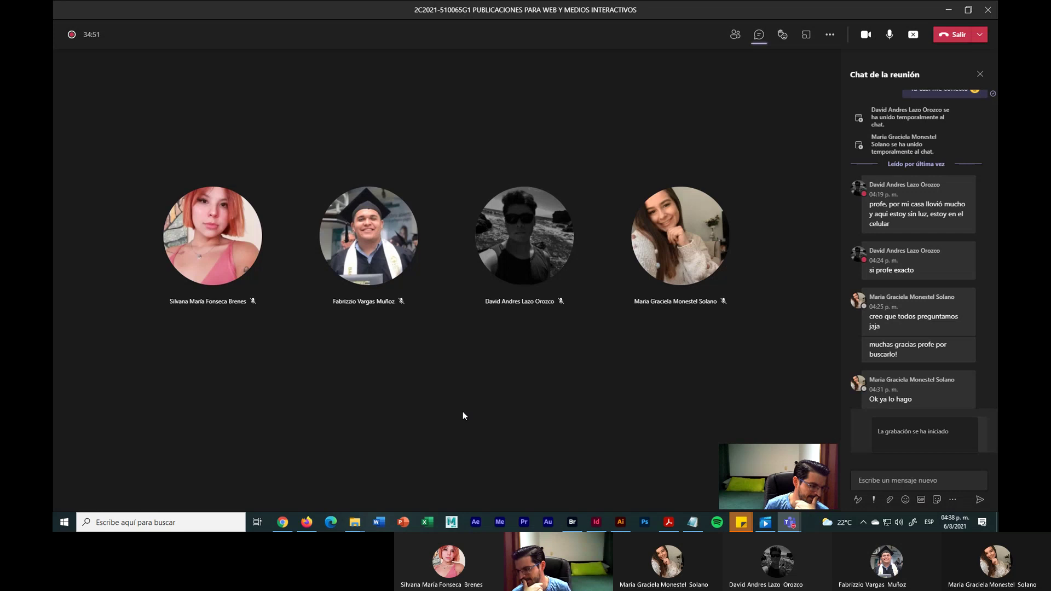
Check the August 2021 dates in the system calendar and close it
left_click(955, 522)
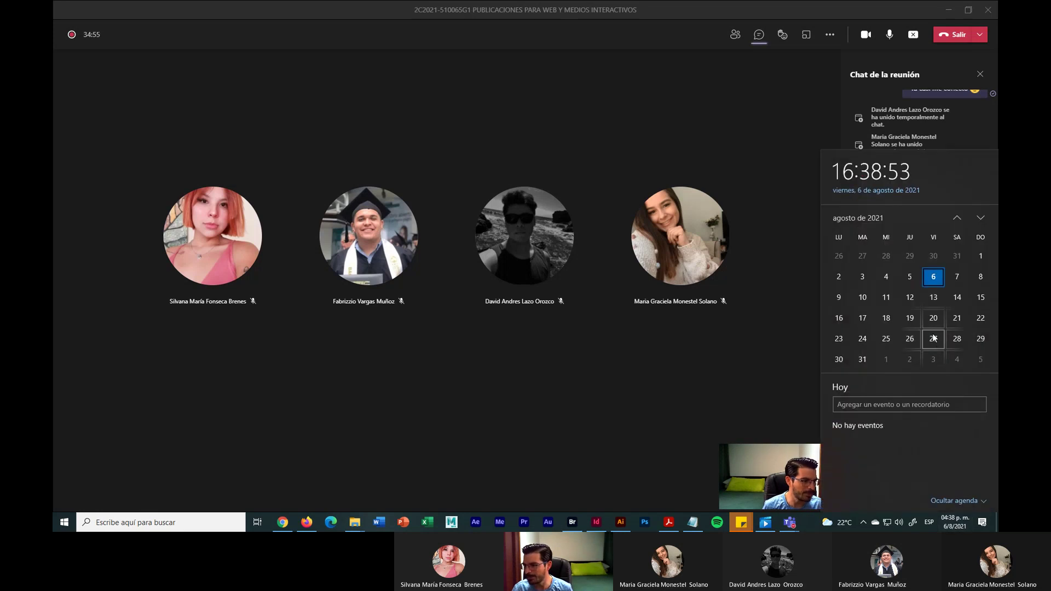
left_click(675, 387)
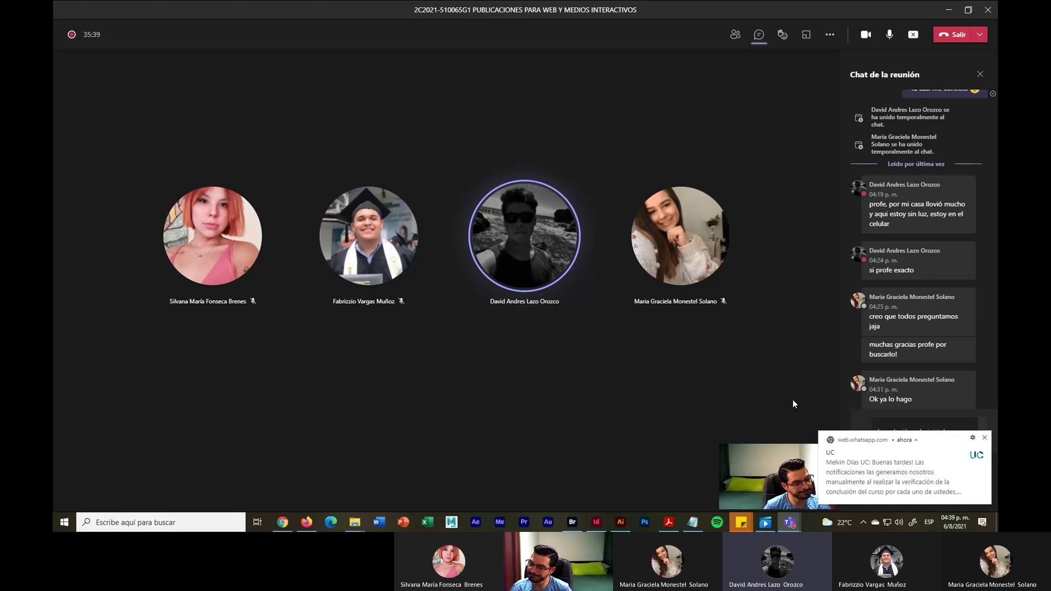
Dismiss the chat notification and switch to the Sitio Movil.indd document in InDesign
left_click(985, 437)
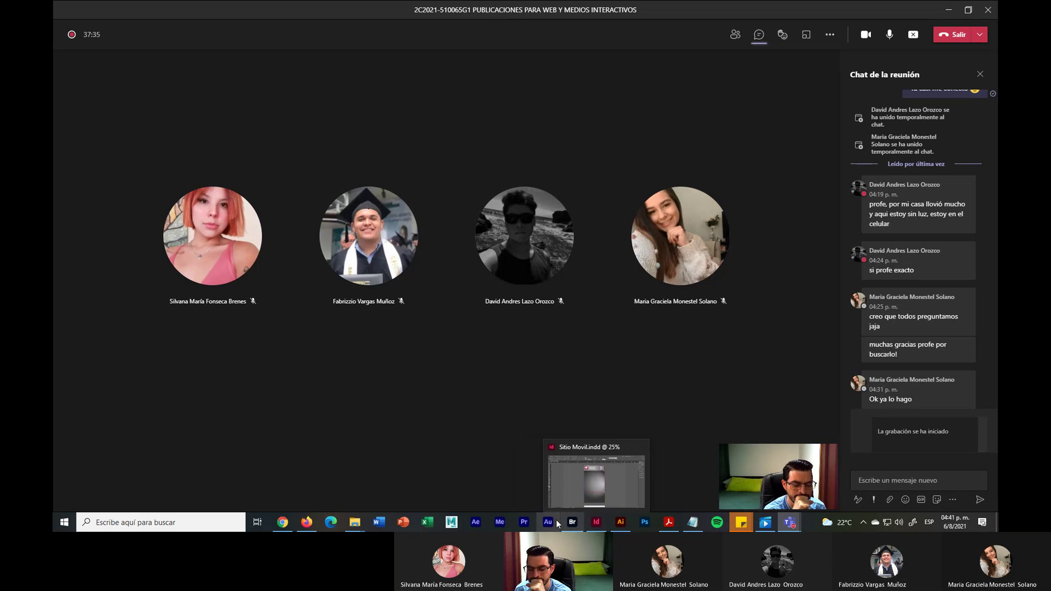
left_click(597, 522)
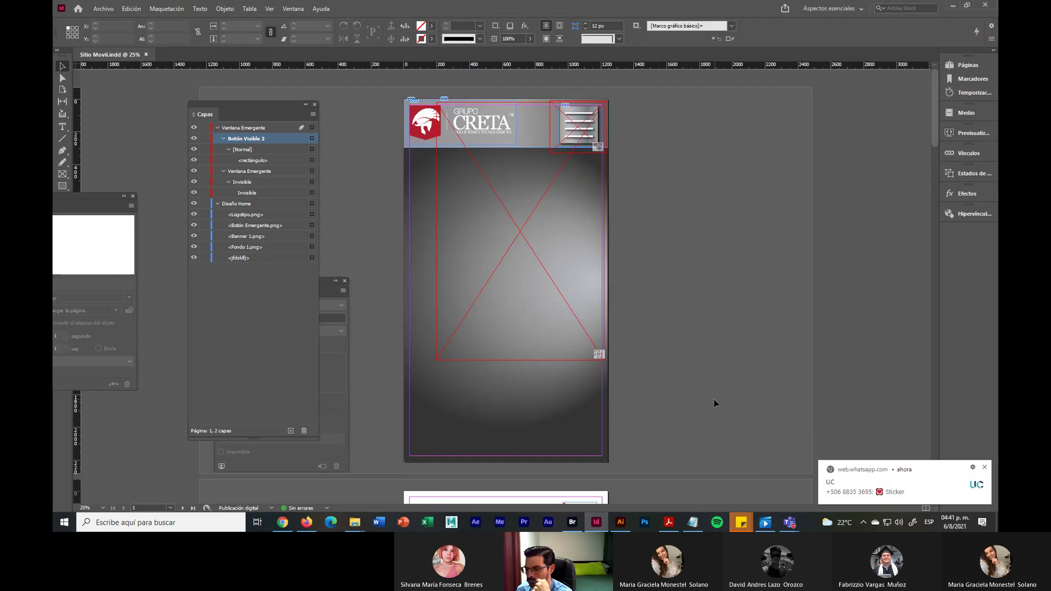
Switch to WhatsApp Web in Chrome and read the unread messages in the UC and farewell group chats
left_click(287, 523)
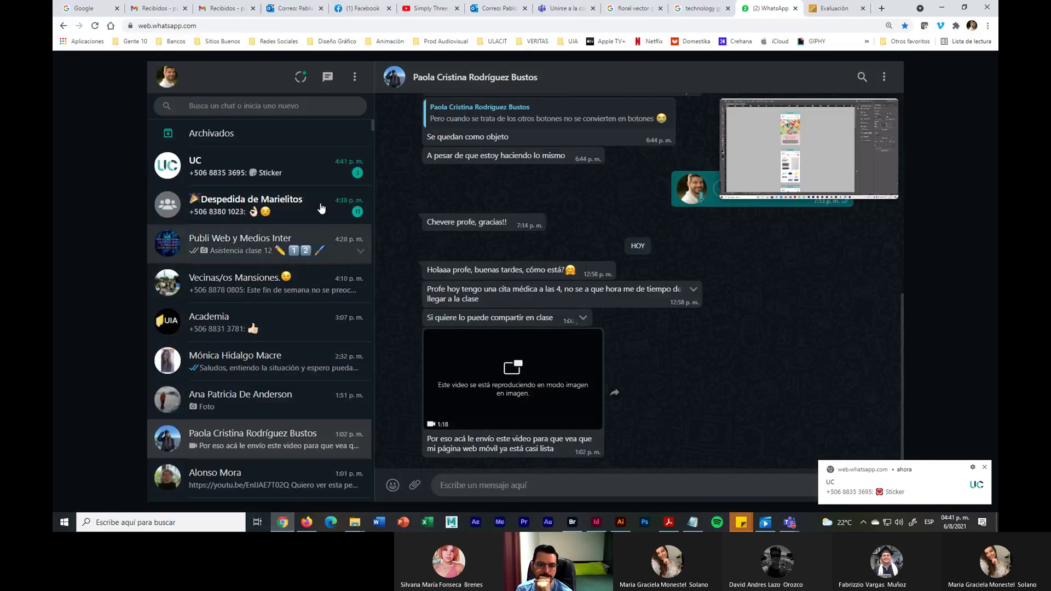
left_click(312, 164)
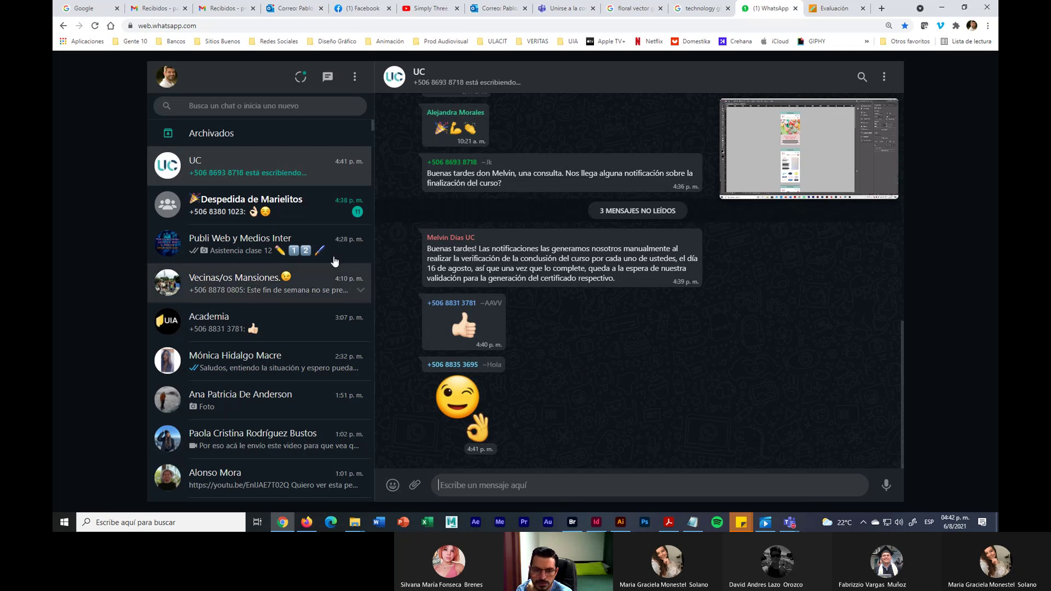
left_click(314, 216)
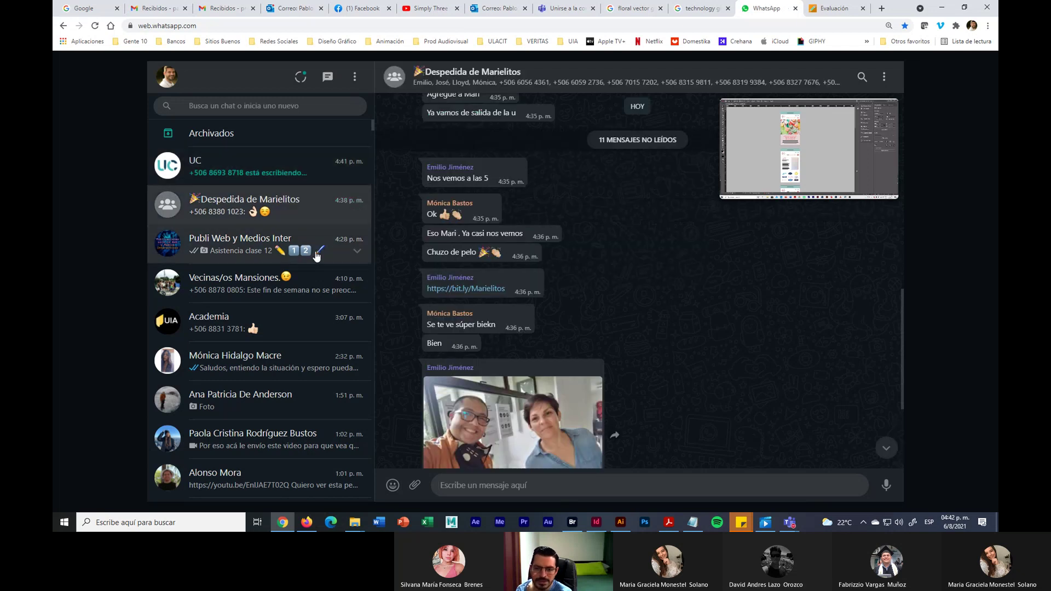
scroll(567, 355, "down", 3)
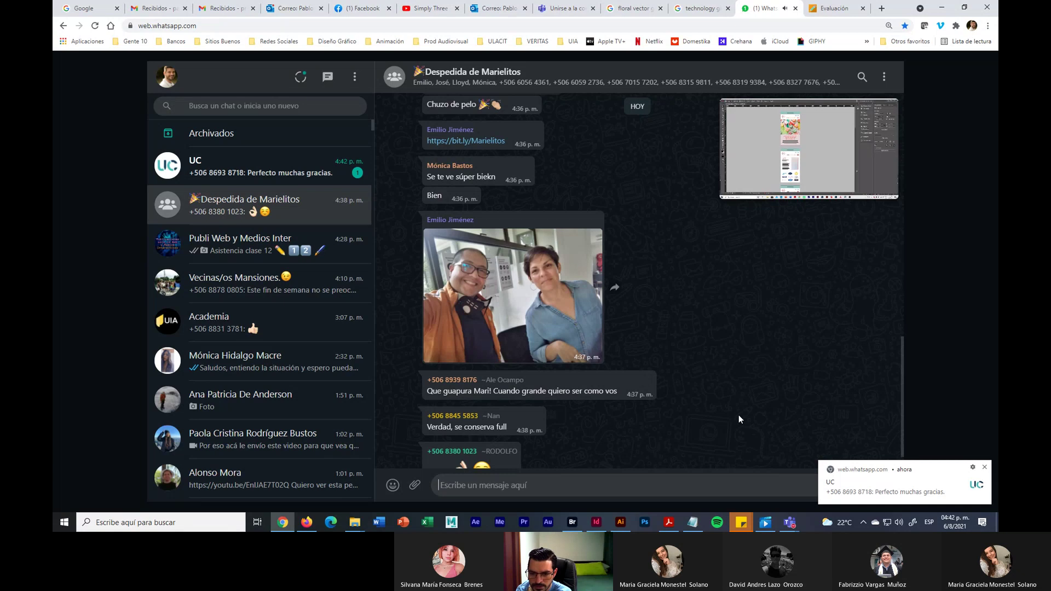
scroll(738, 415, "down", 1)
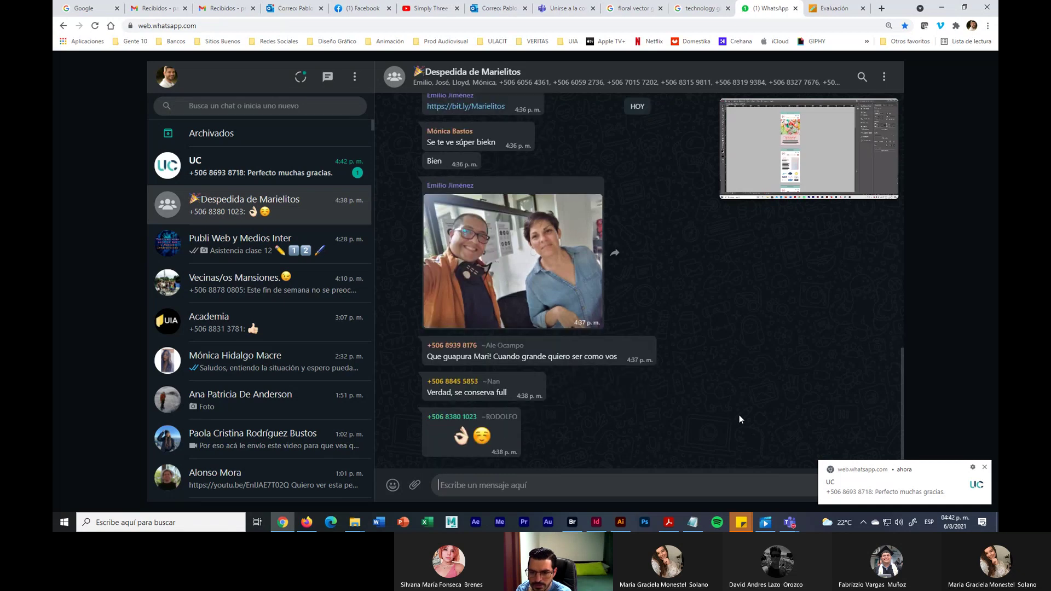
Check the neighbours' group and the newest UC message, and return to the farewell group chat
left_click(311, 282)
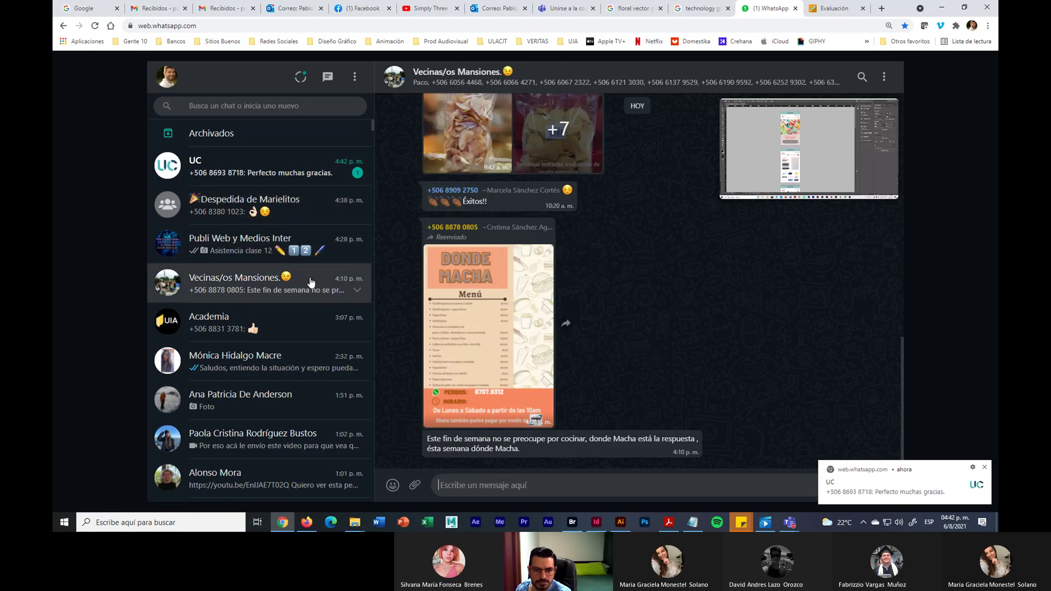
left_click(275, 164)
left_click(321, 215)
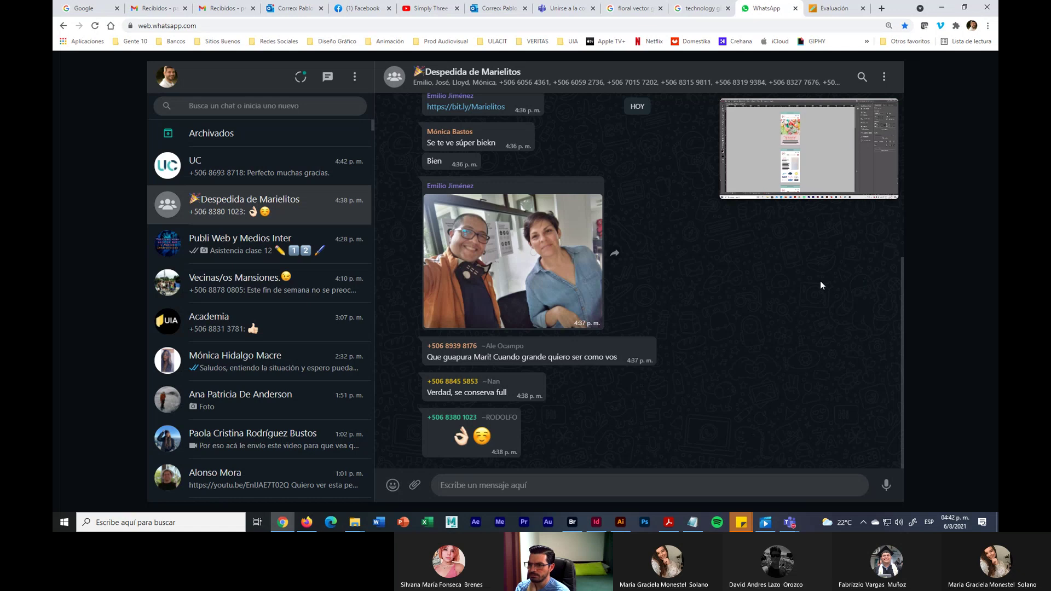
Close the floating video preview and switch back to the Sitio Movil.indd document in InDesign
scroll(847, 204, "up", 3)
left_click(889, 114)
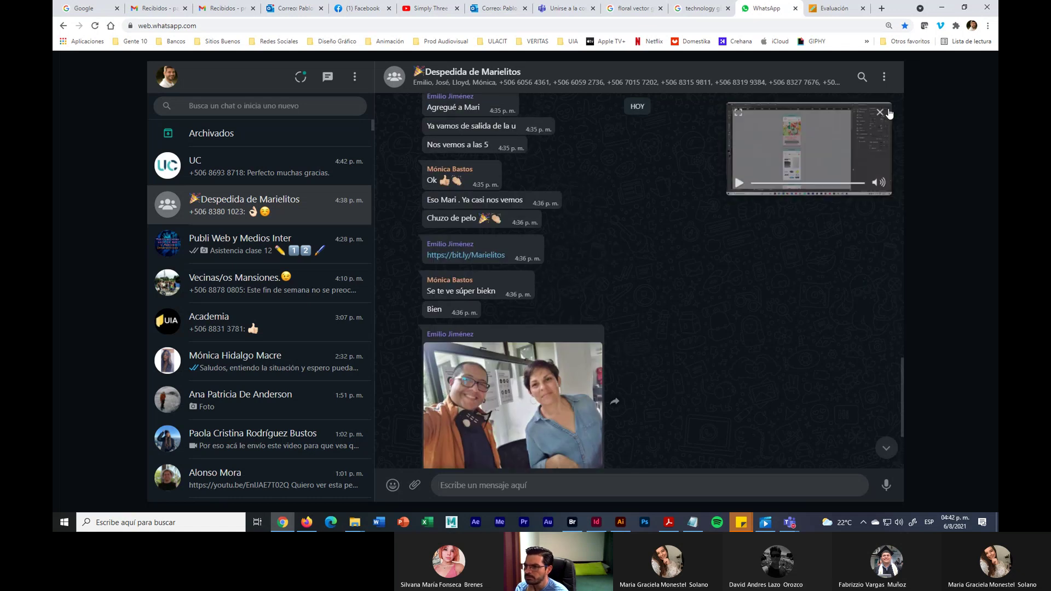
left_click(940, 7)
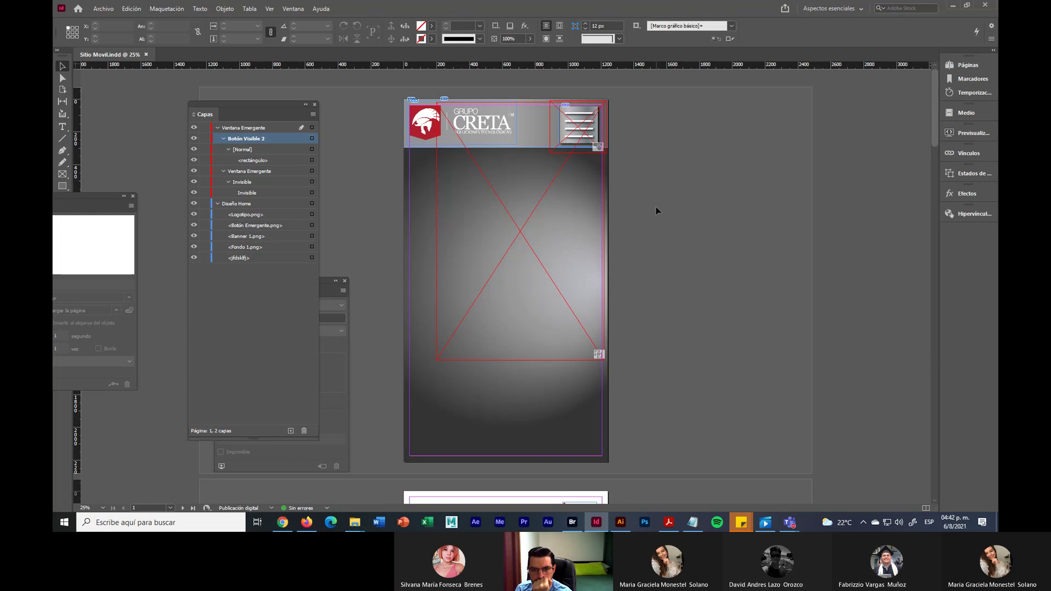
Try duplicating the button's rectangle and the pop-up's Invisible rectangle beside the first page, then remove the copies
left_click(312, 139)
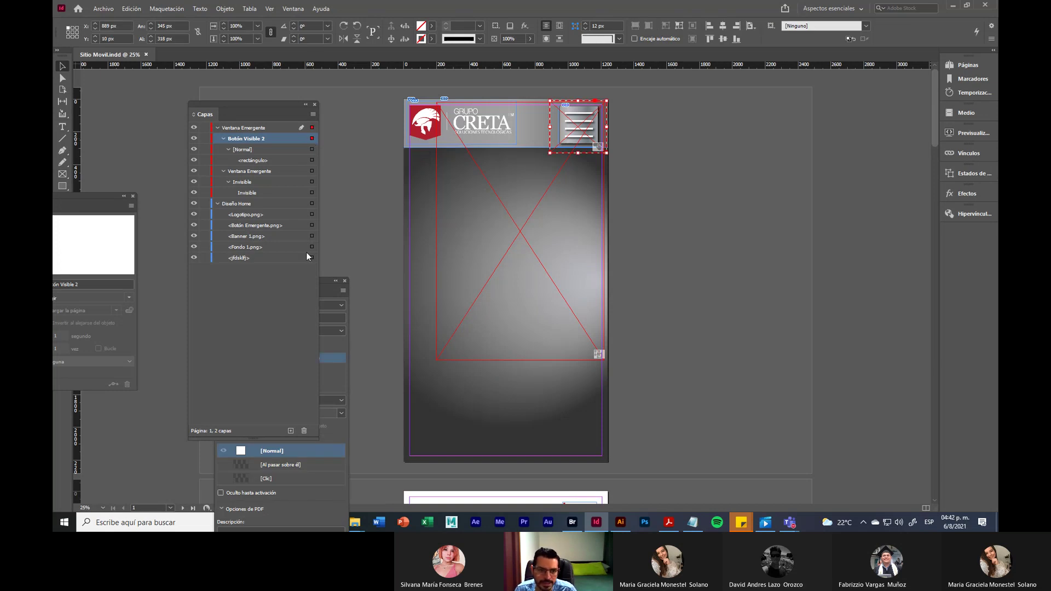
left_click(312, 193)
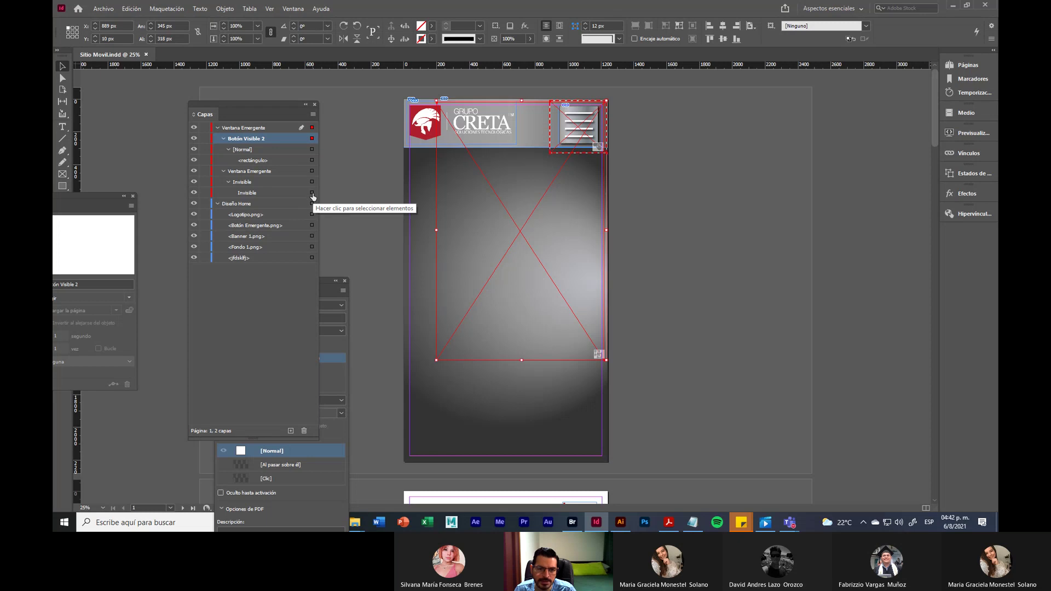
left_click(312, 160, "shift")
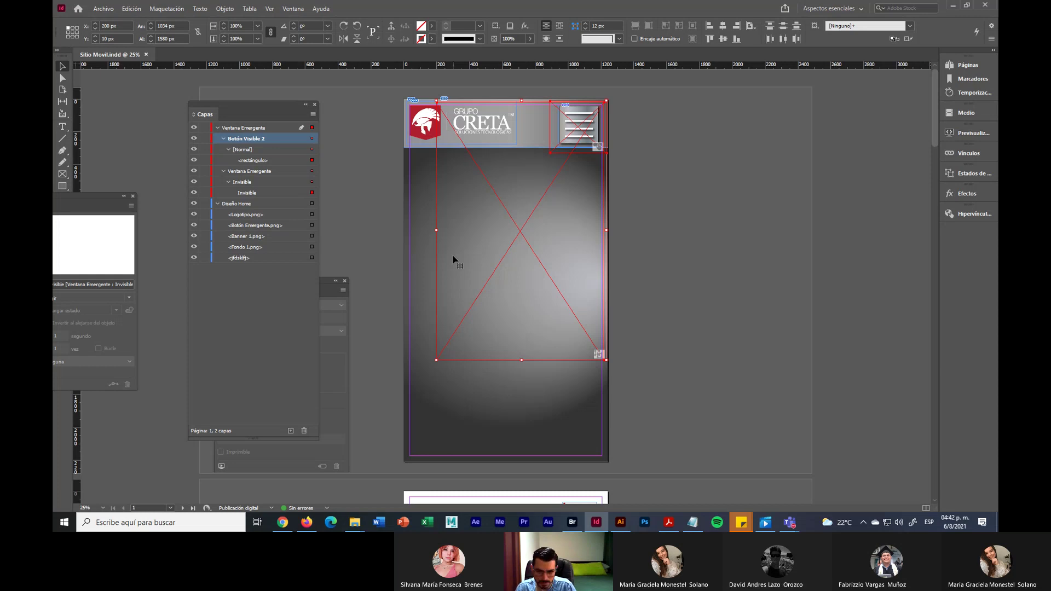
left_click_drag(453, 256, 688, 286)
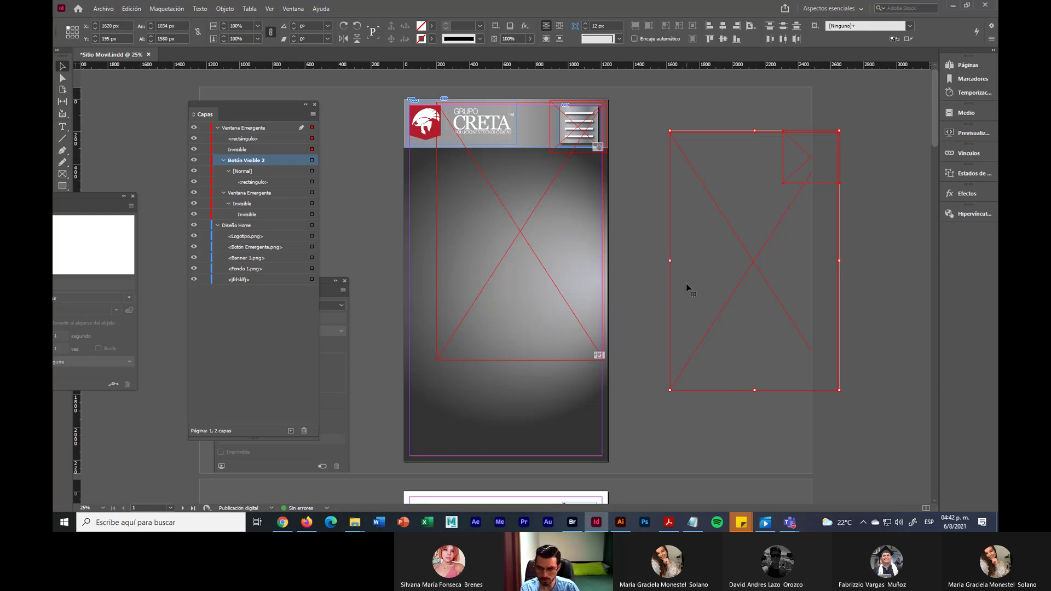
key("Delete")
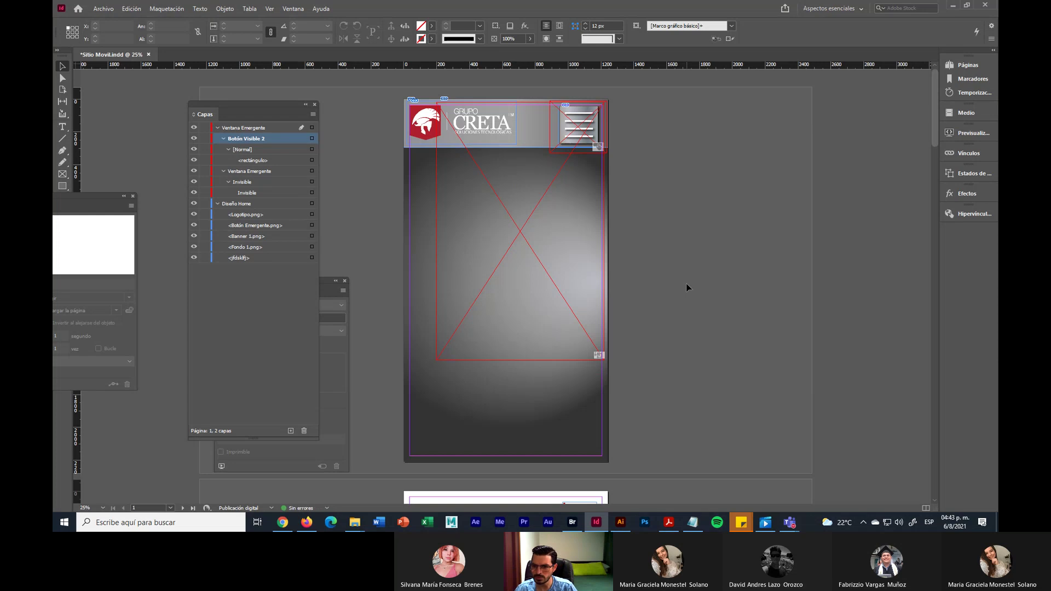
Try pasting the copied rectangles onto the Diseño Home layer of the Periféricos page
scroll(684, 288, "down", 8)
left_click(567, 251)
scroll(569, 249, "up", 2)
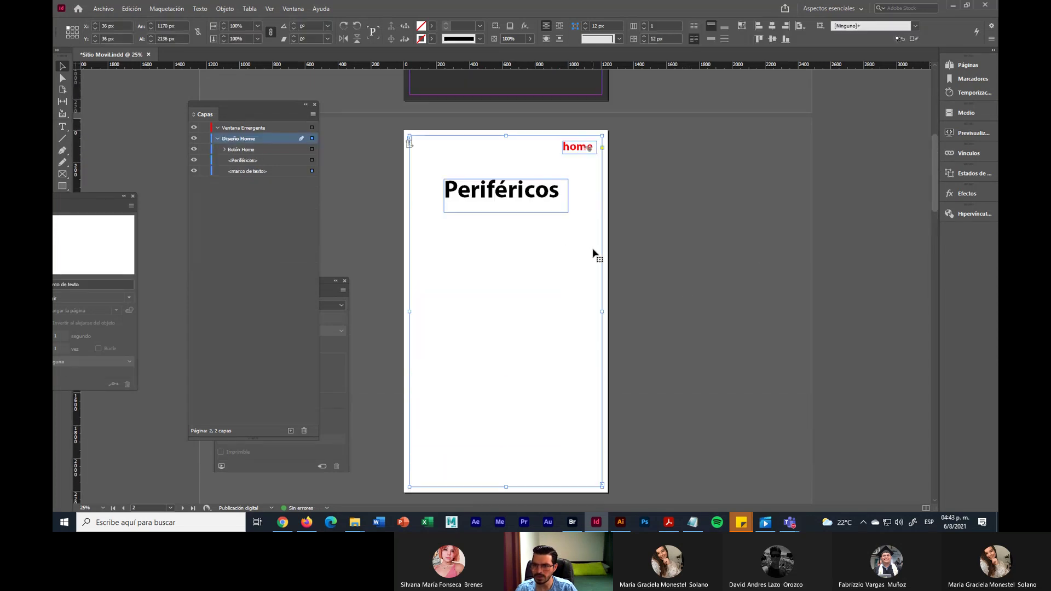
key("ctrl+v")
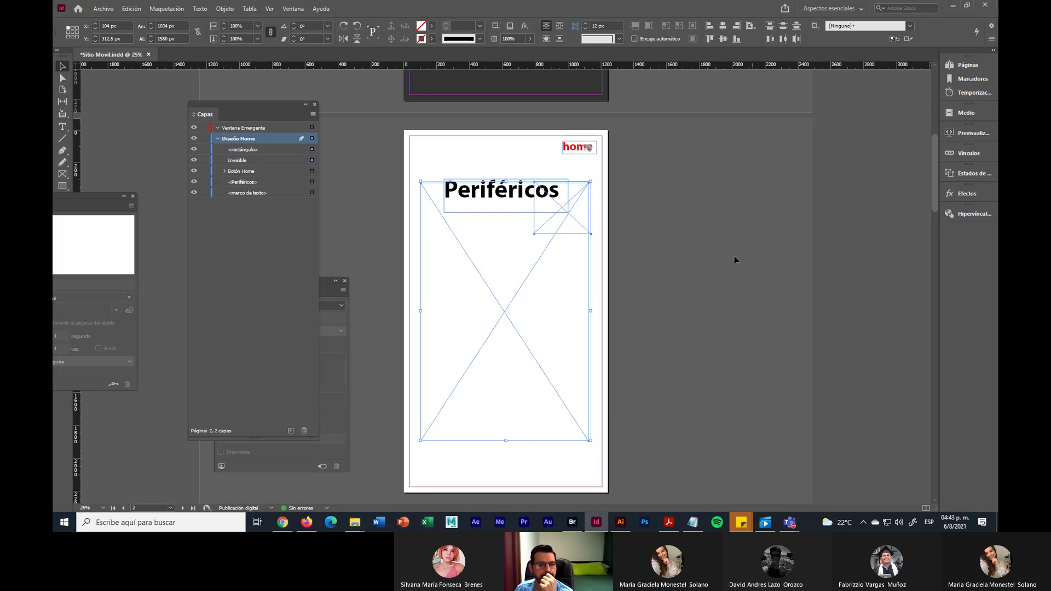
Undo the paste and place the rectangles on the Ventana Emergente layer of the Periféricos page instead
left_click(218, 139)
left_click(218, 139)
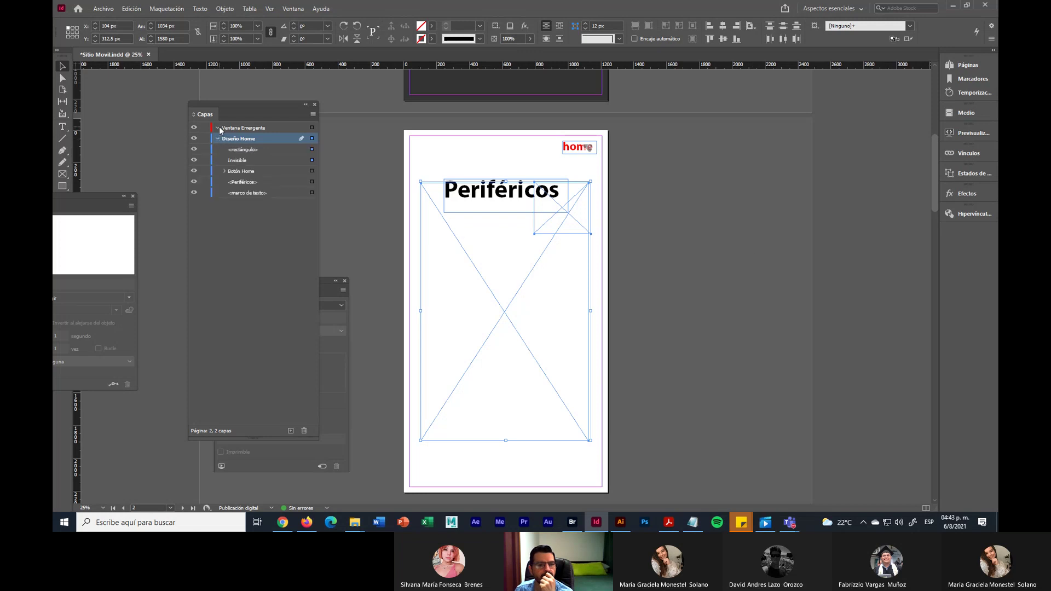
left_click(243, 128)
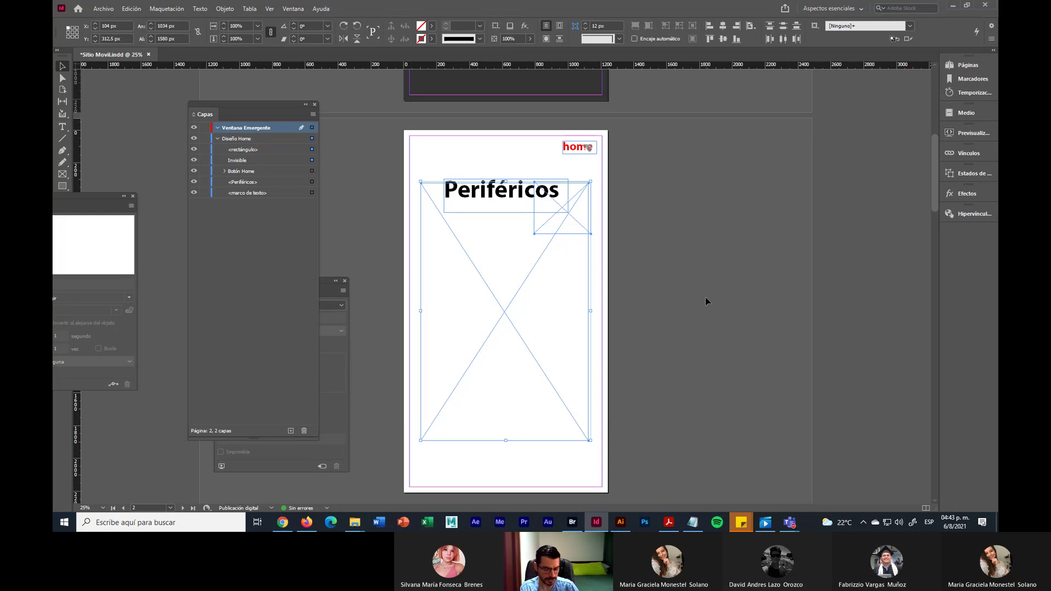
key("ctrl+z")
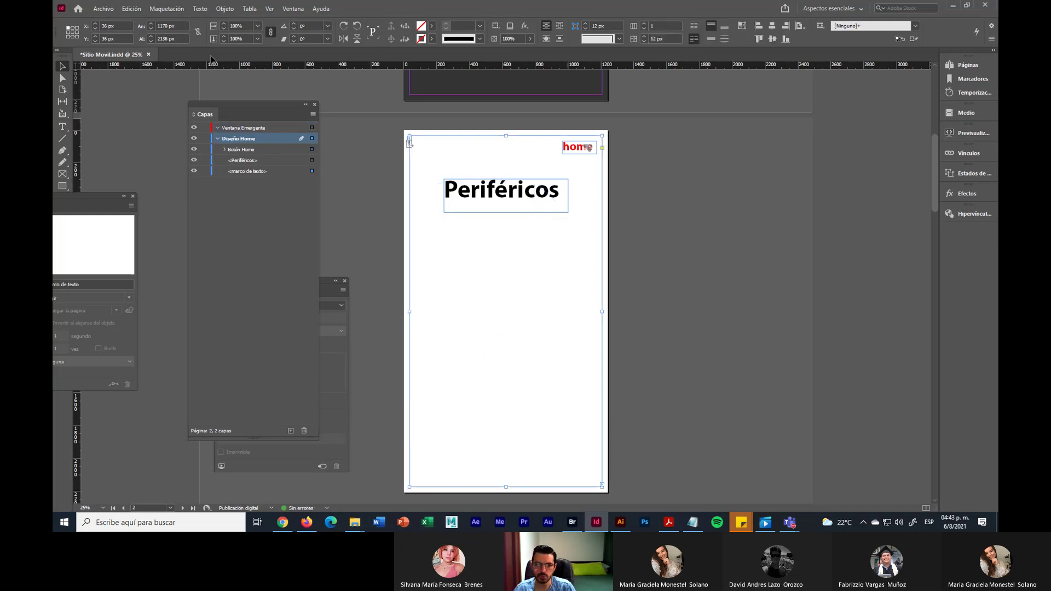
left_click(254, 128)
key("ctrl+shift+z")
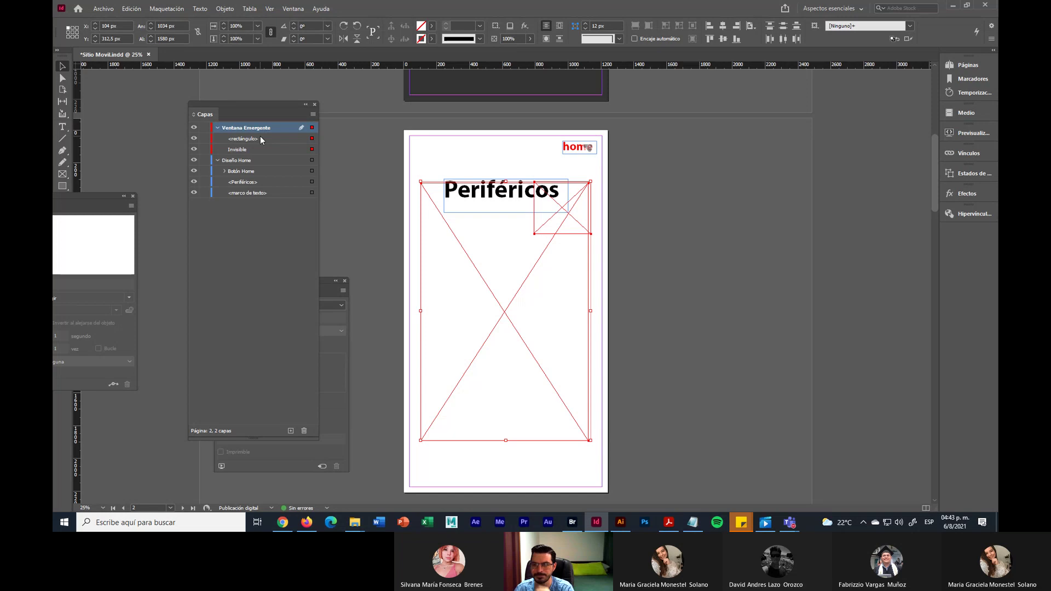
Select and copy the complete Botón Visible 2 button and Ventana Emergente multi-state object on the first page
scroll(454, 180, "up", 3)
scroll(455, 179, "up", 3)
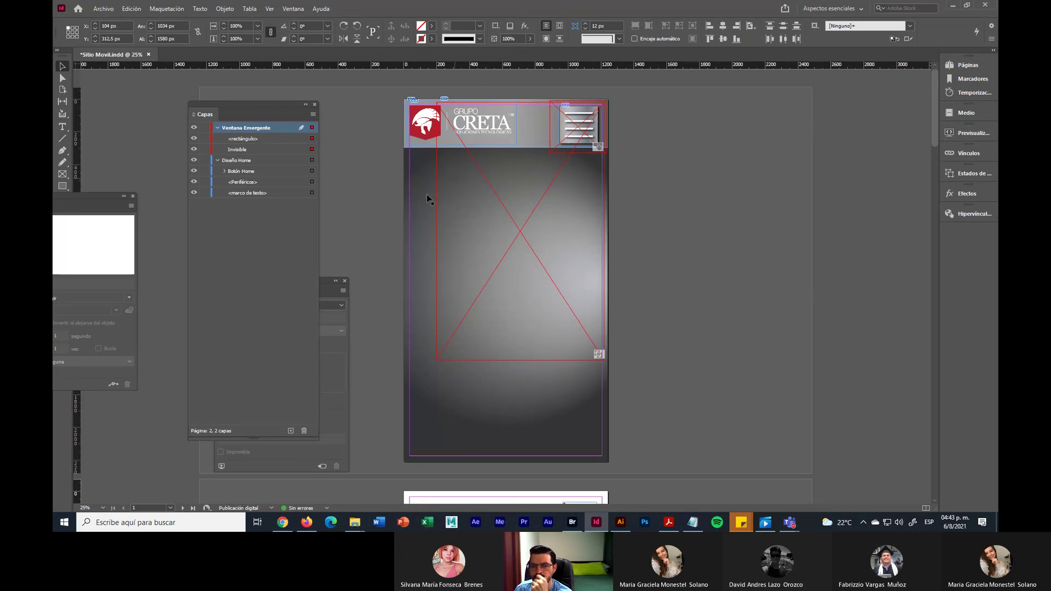
left_click(662, 151)
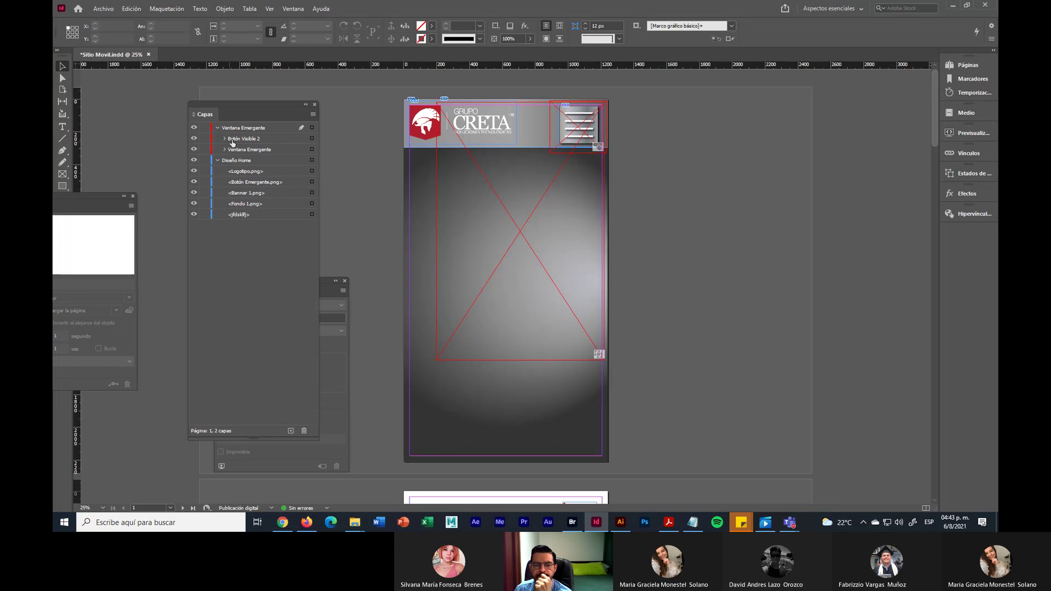
left_click(252, 130)
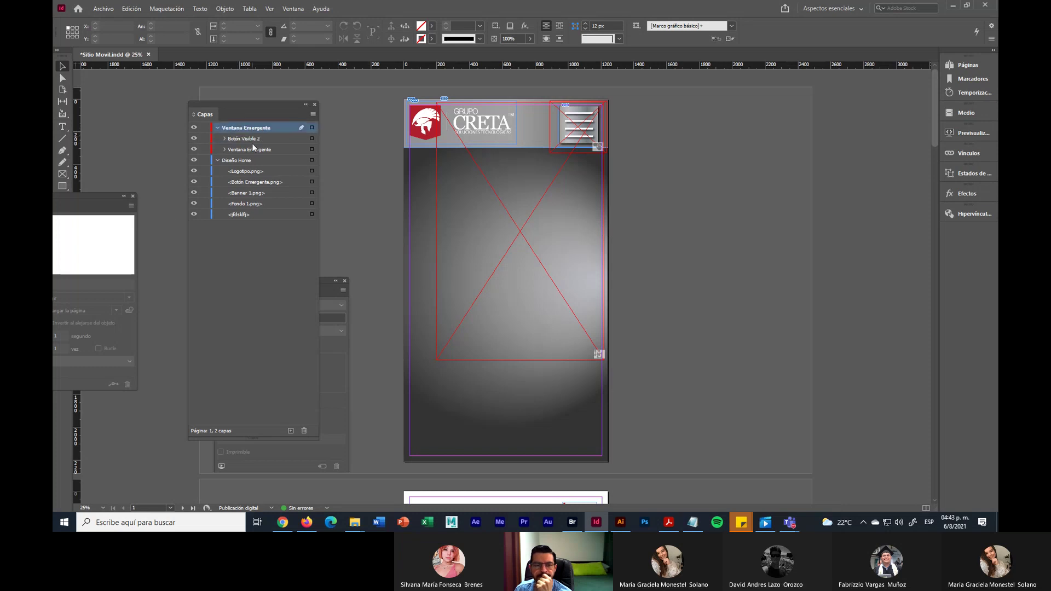
left_click(253, 140)
left_click(312, 139)
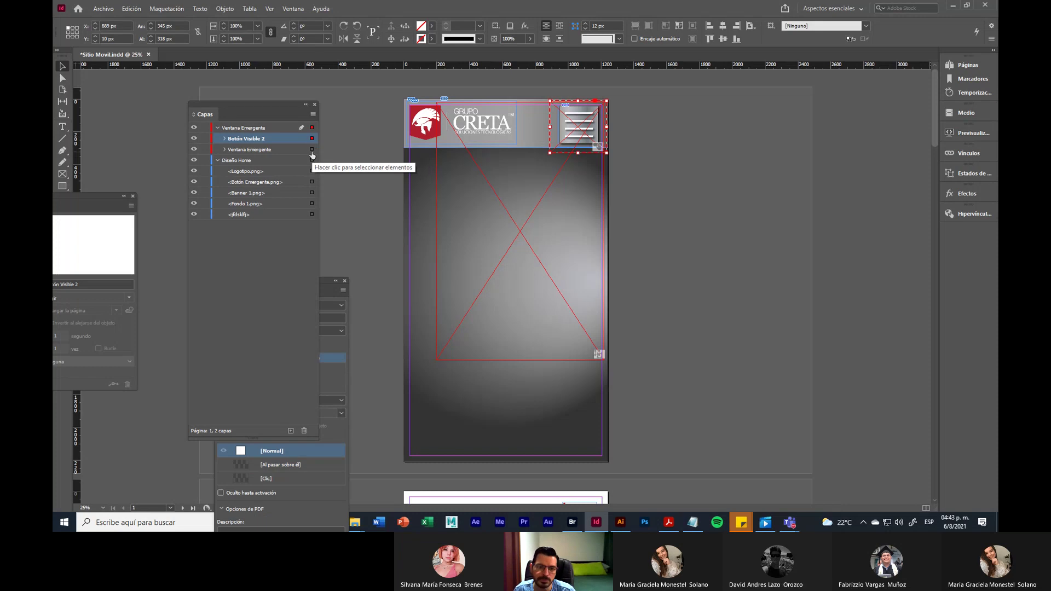
left_click(312, 150, "shift")
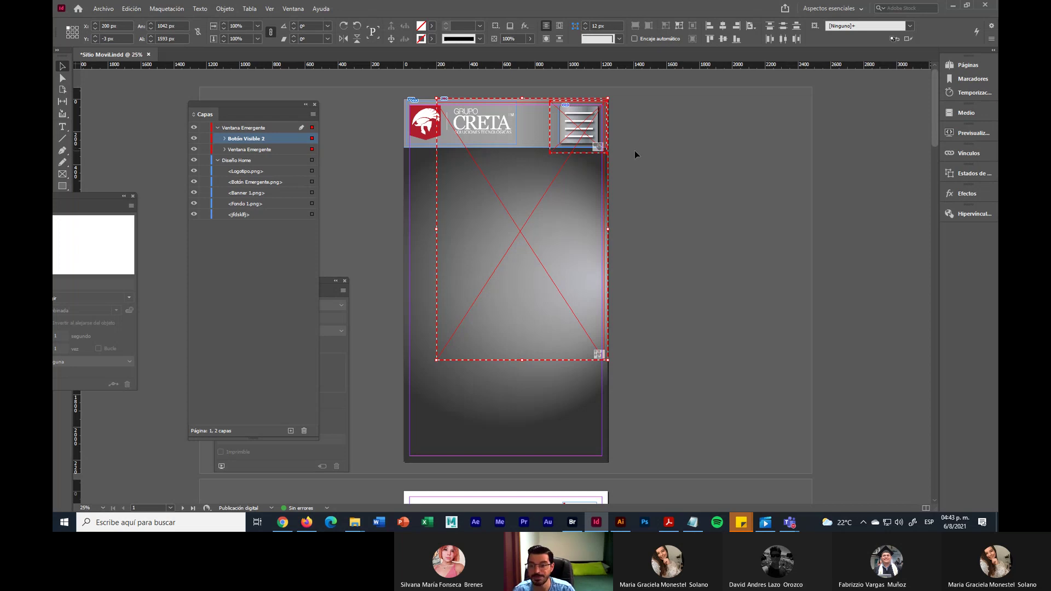
Delete the small rectangle and the large Invisible rectangle pasted on the Periféricos page
scroll(635, 150, "down", 5)
scroll(671, 285, "down", 2)
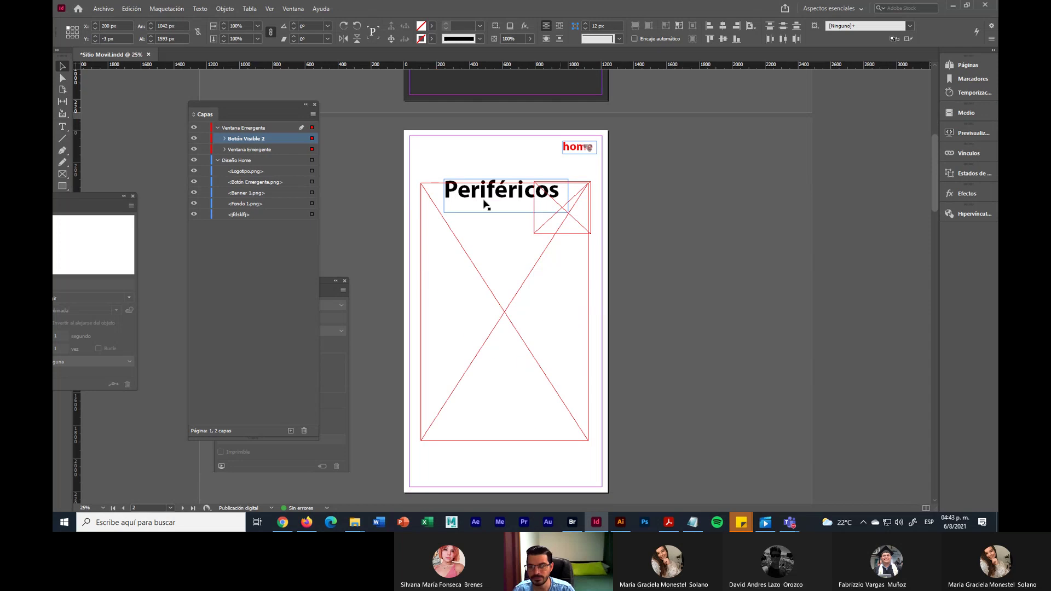
left_click(567, 309)
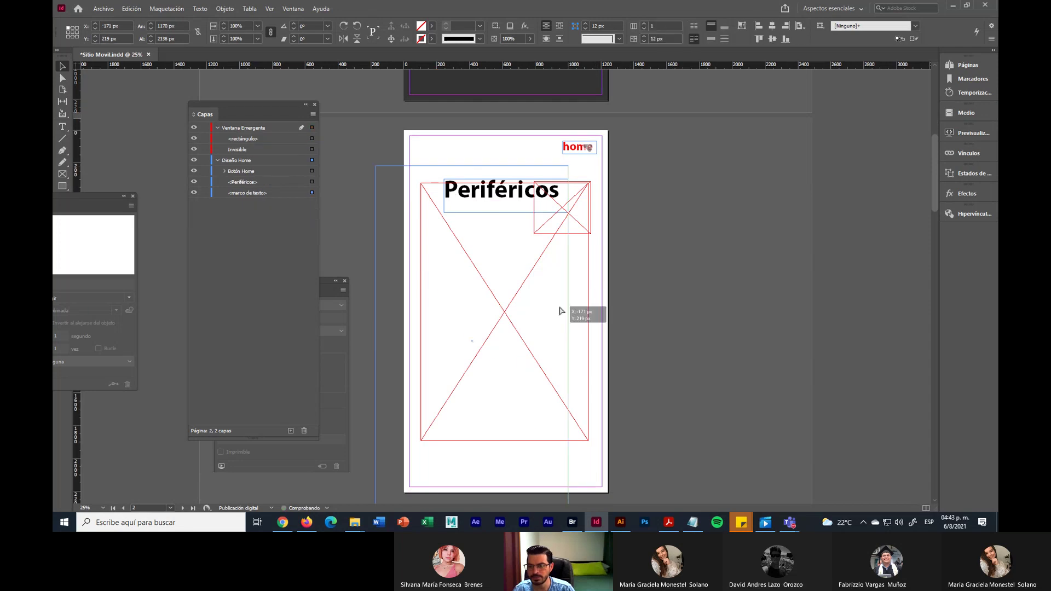
left_click(564, 227)
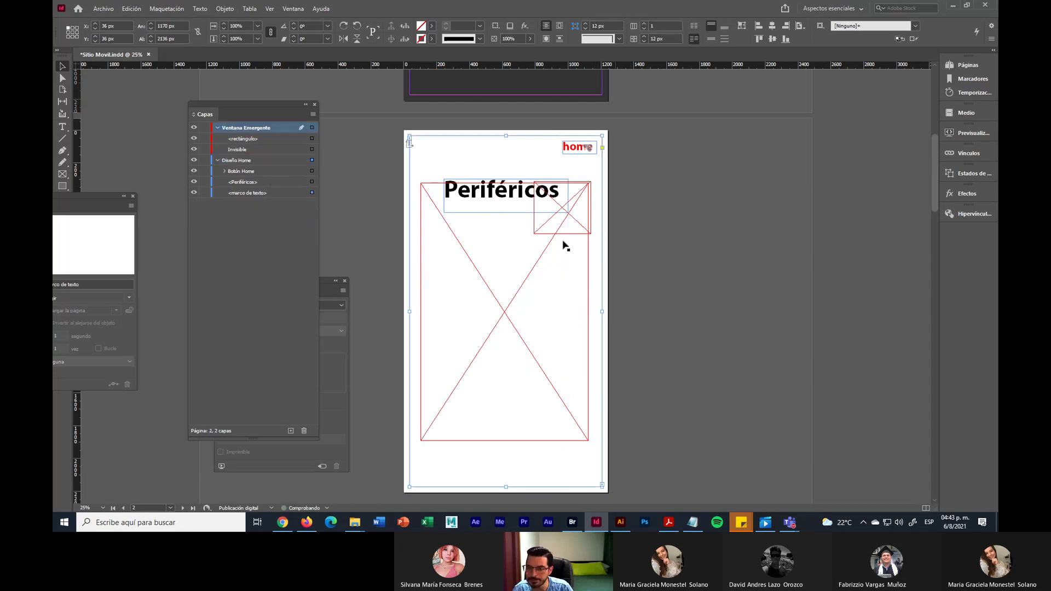
key("Delete")
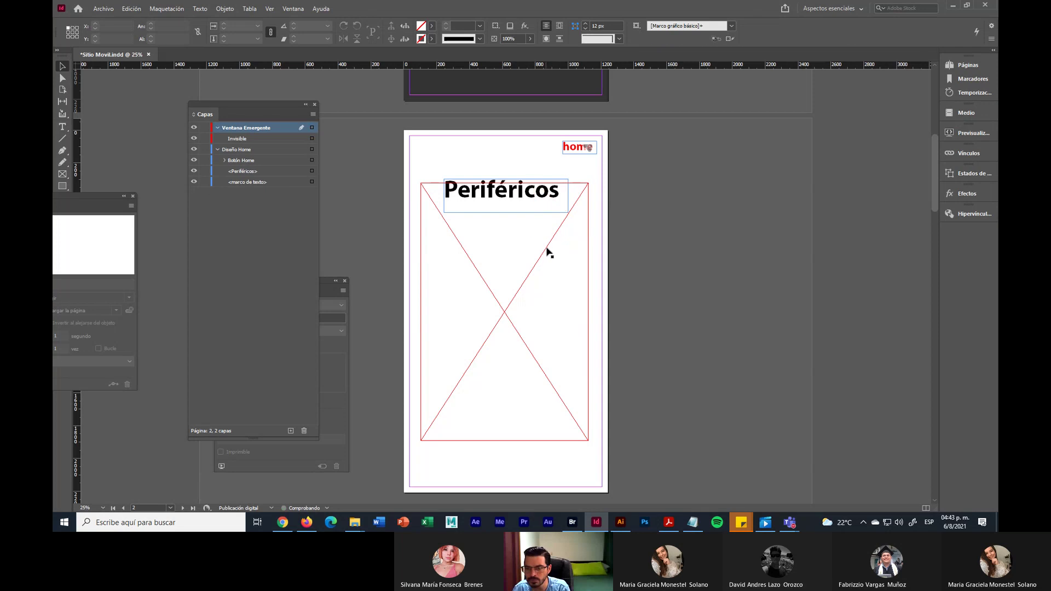
left_click(544, 248)
key("Delete")
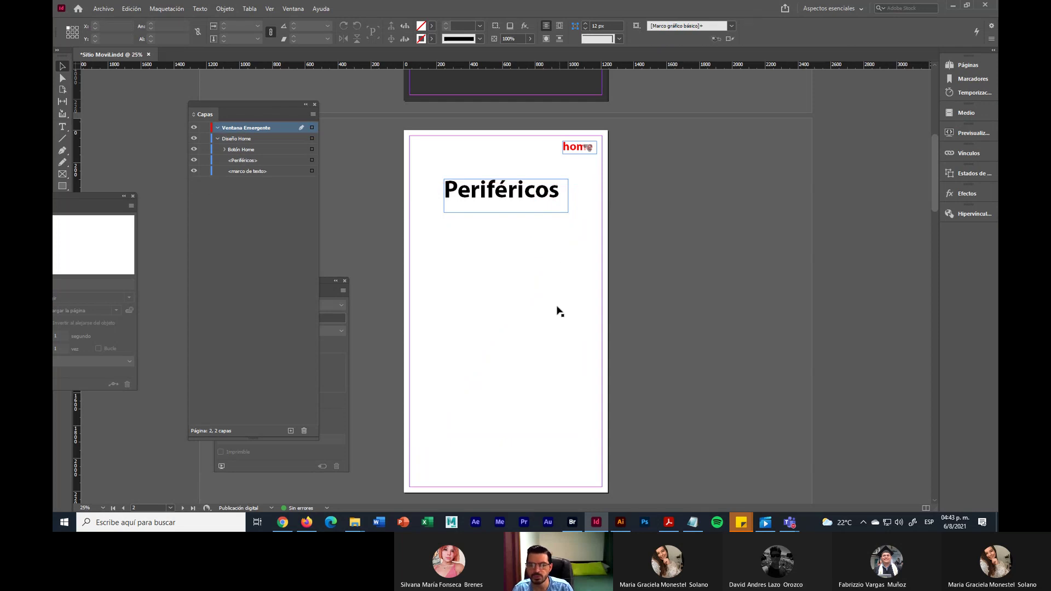
Try pasting the copied button and pop-up object onto the Diseño Home layer of the Periféricos page
left_click(517, 298)
key("ctrl+z")
key("ctrl+z")
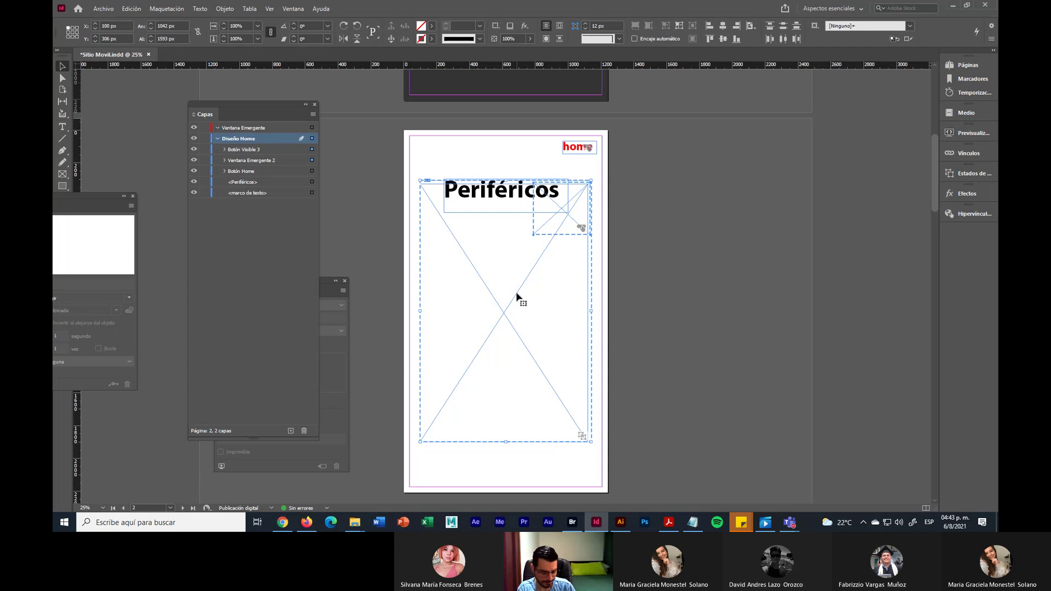
Delete the pasted copies and paste the button and pop-up object onto the Ventana Emergente layer instead
key("Delete")
left_click(517, 298)
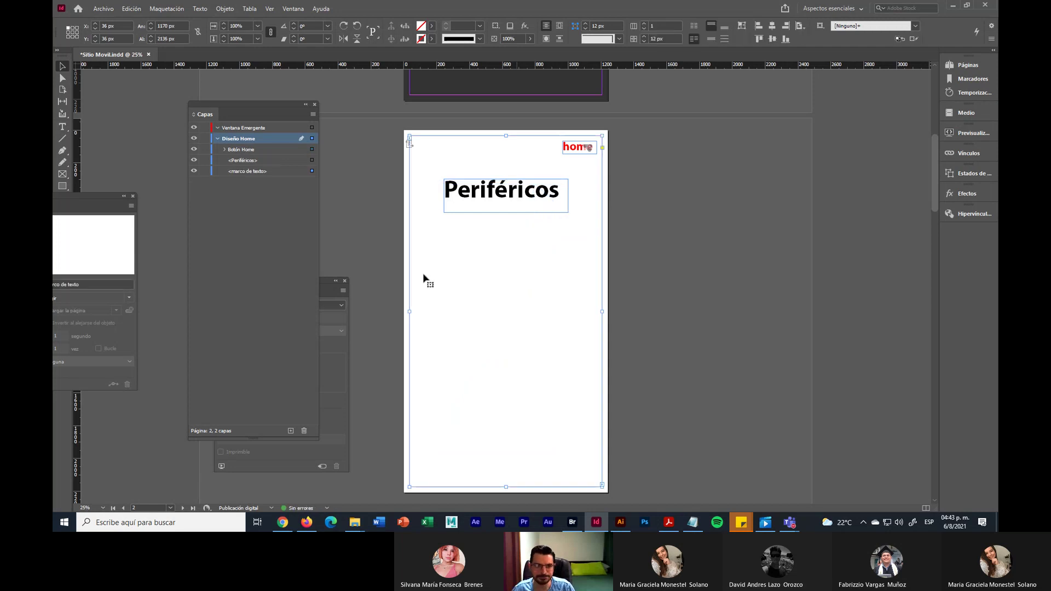
left_click(268, 128)
key("ctrl+alt+shift+v")
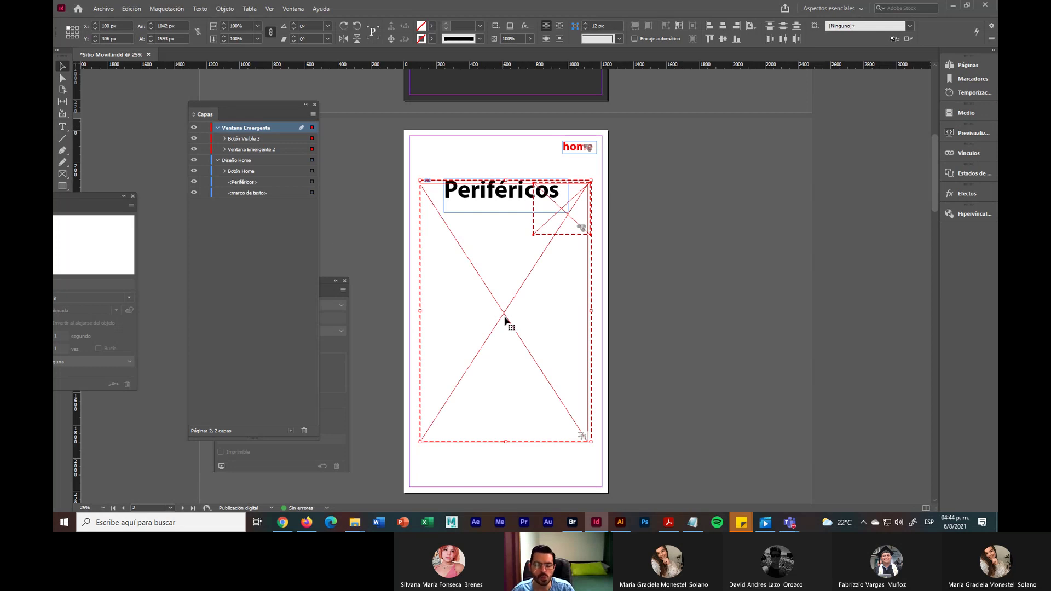
Select the pasted menu button and move its button settings beside the page to check its action
left_click(681, 323)
left_click(576, 221)
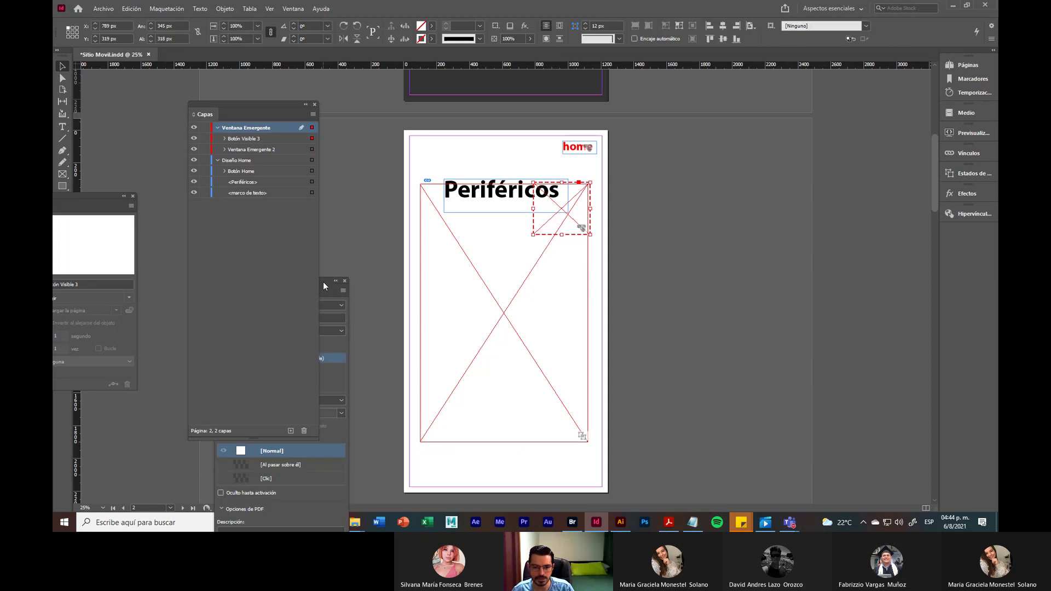
left_click_drag(323, 281, 764, 156)
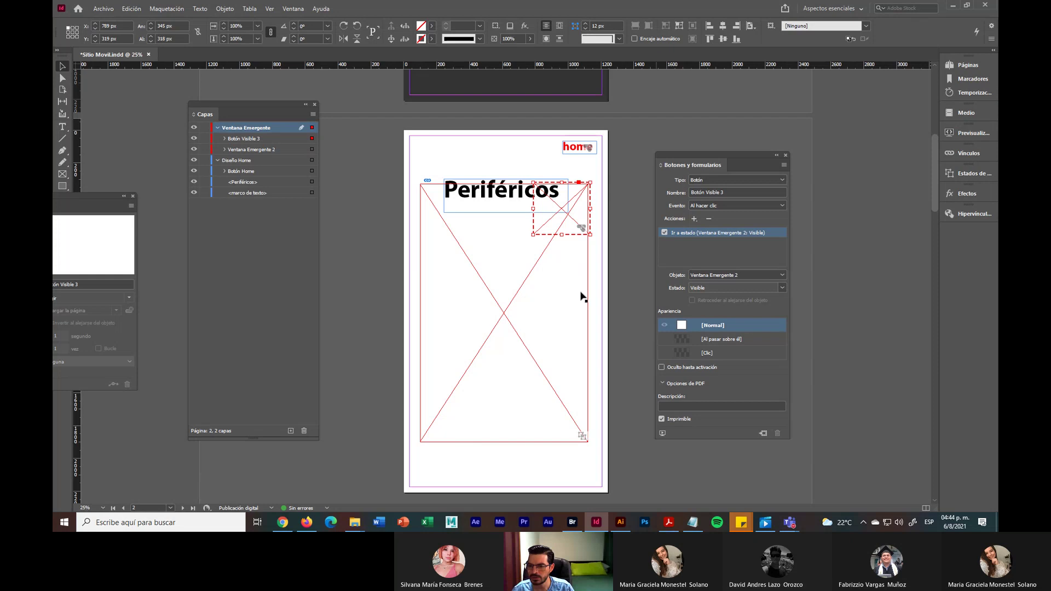
Check the Visible and Invisible states of the pasted pop-up, leaving Invisible shown and the whole multi-state object selected
left_click(519, 292)
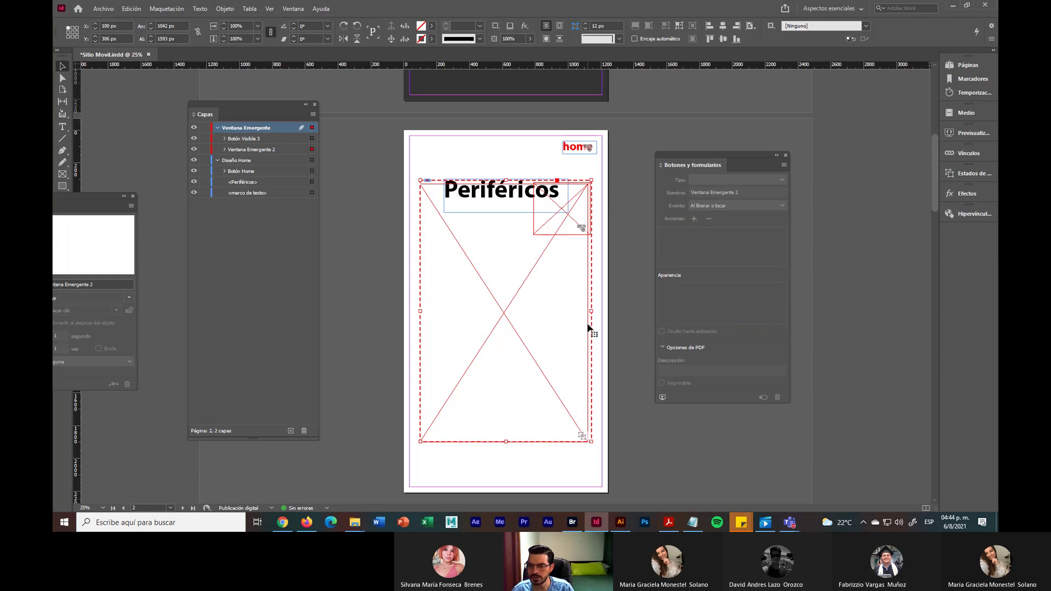
left_click(974, 173)
left_click(800, 219)
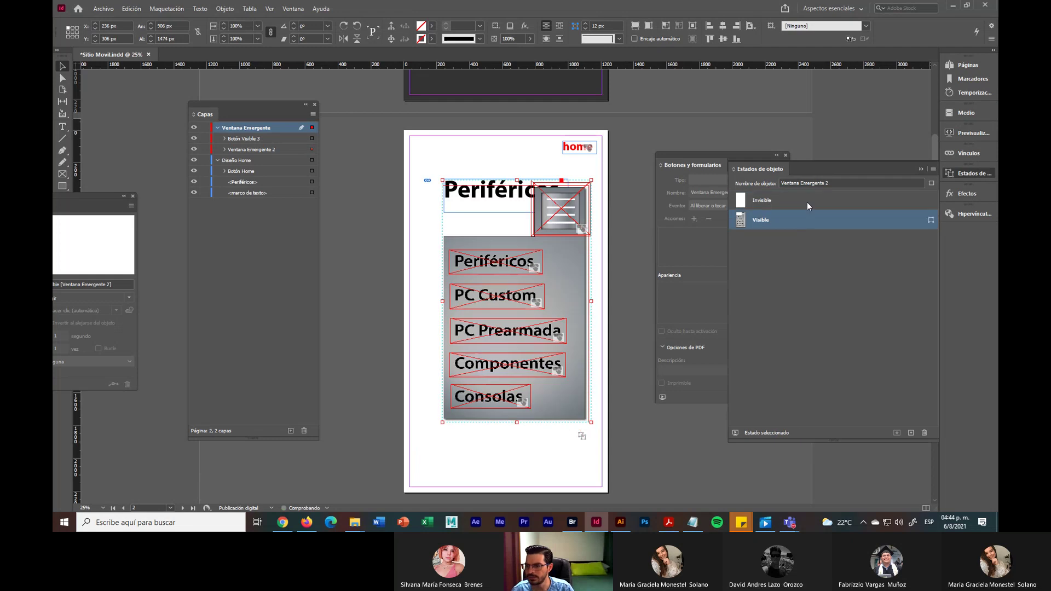
left_click(807, 202)
left_click(797, 220)
left_click(801, 201)
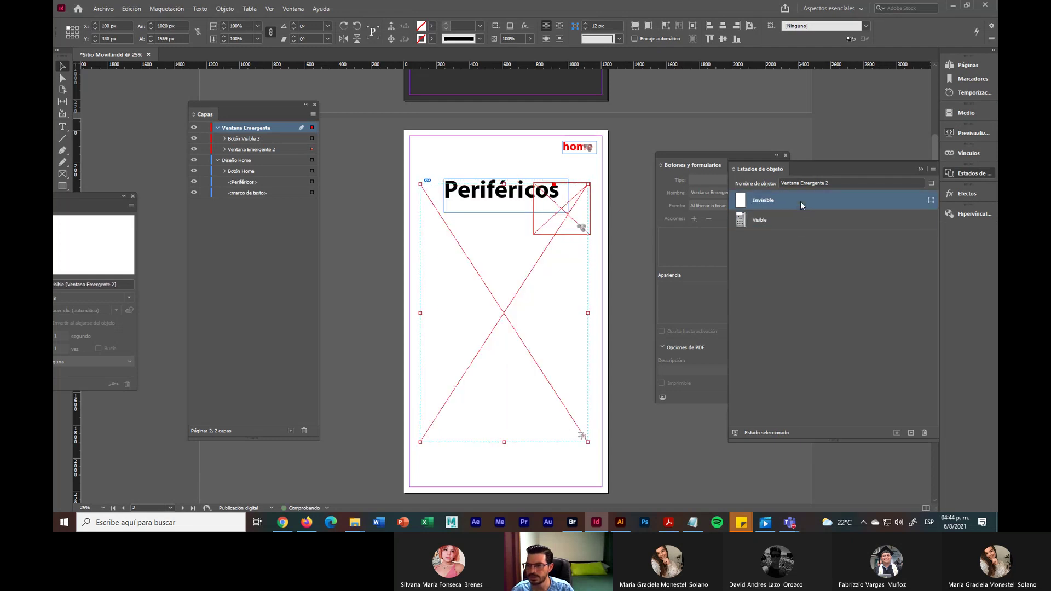
left_click(931, 184)
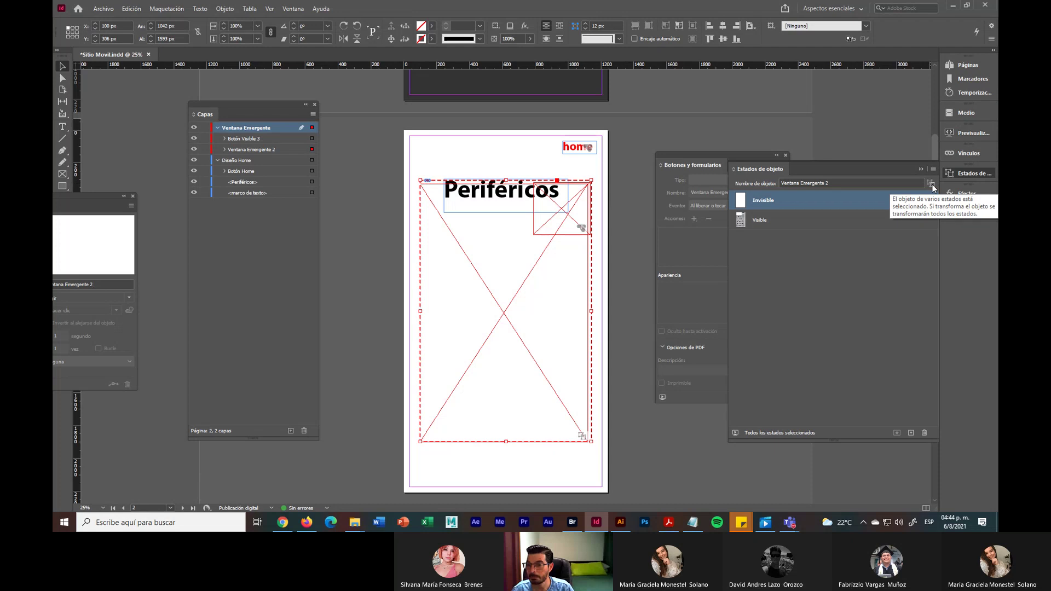
Move the home button to the upper-left corner of the Periféricos page, at about X 63 px, Y 75 px
left_click(625, 170)
left_click(431, 149)
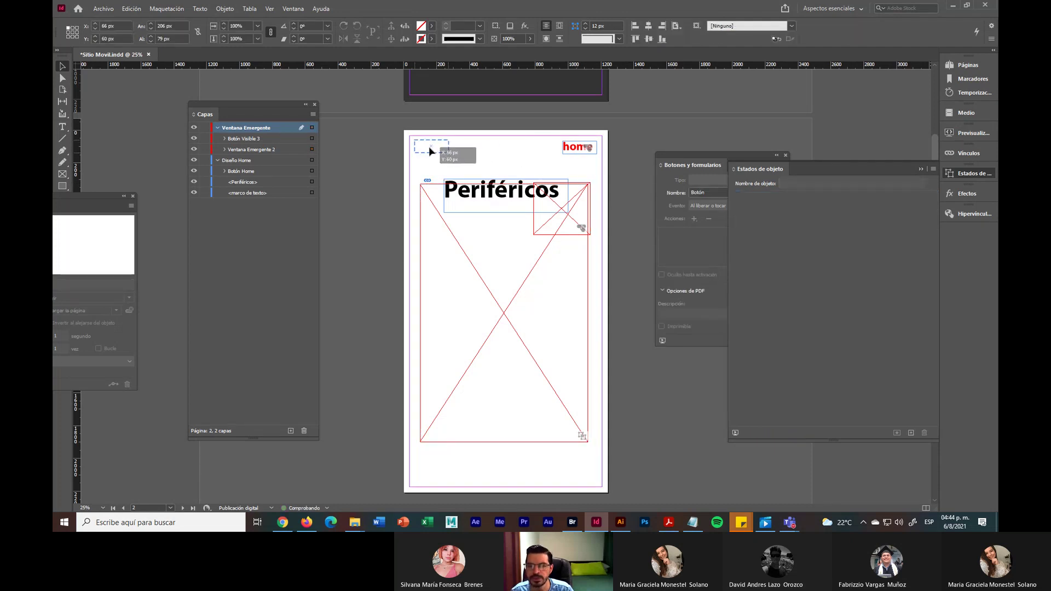
key("ctrl+z")
scroll(616, 185, "up", 5)
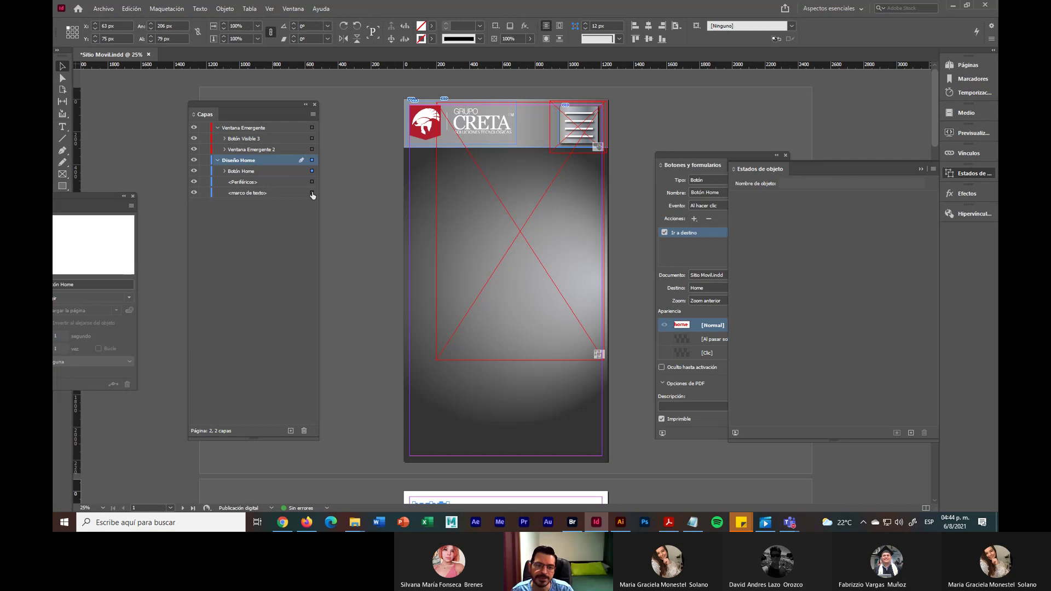
left_click(312, 192, "shift")
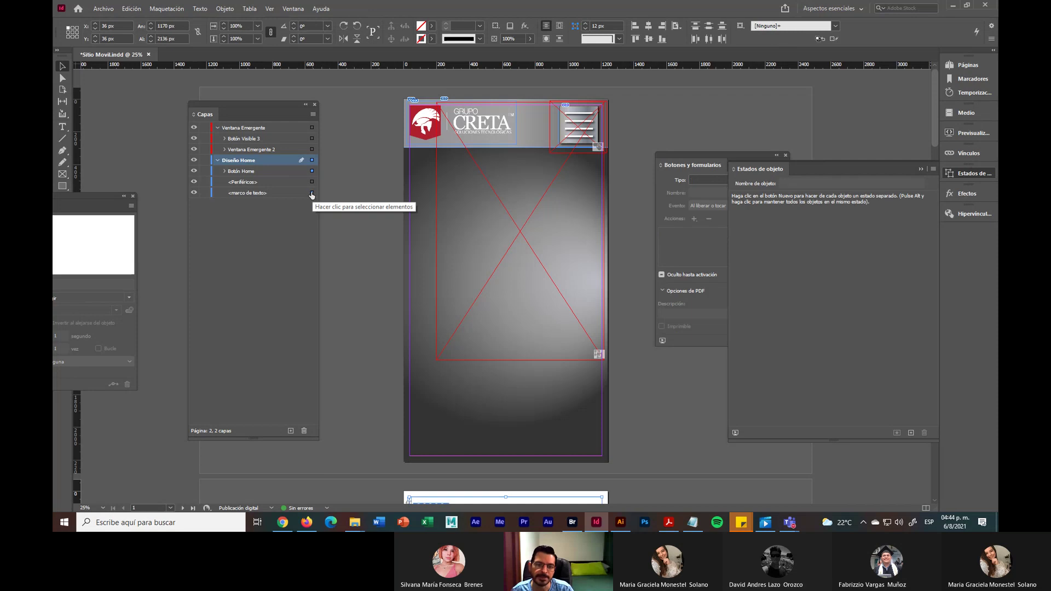
left_click(277, 173)
left_click(278, 194, "shift")
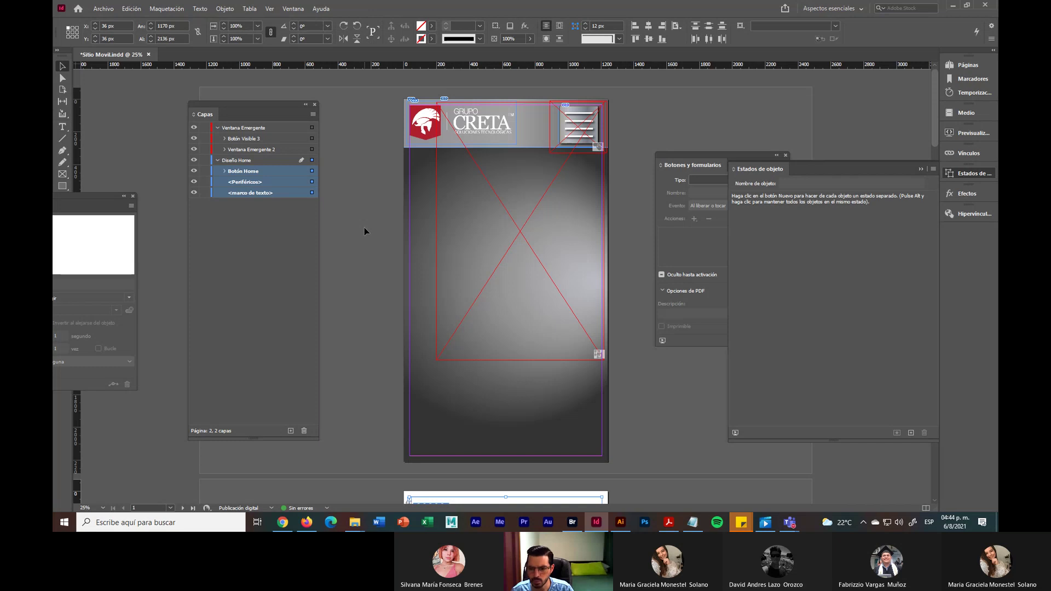
left_click(288, 159)
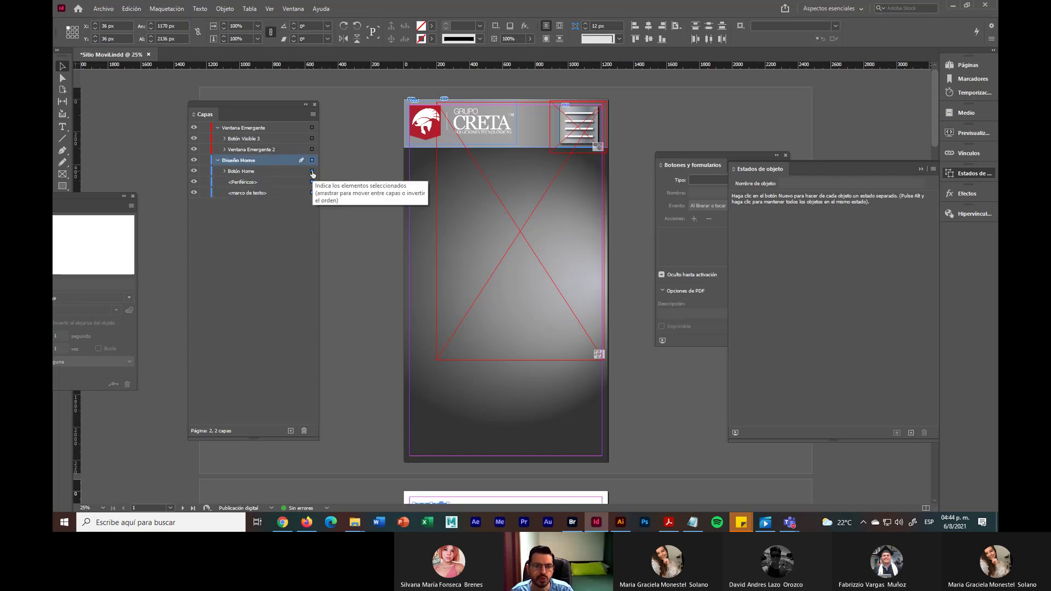
left_click(312, 174)
Hide the Ventana Emergente layer and copy all the home page's design elements onto the Periféricos page's Diseño Home layer, aligned at about X -2 px, Y -2 px
left_click_drag(194, 127, 194, 151)
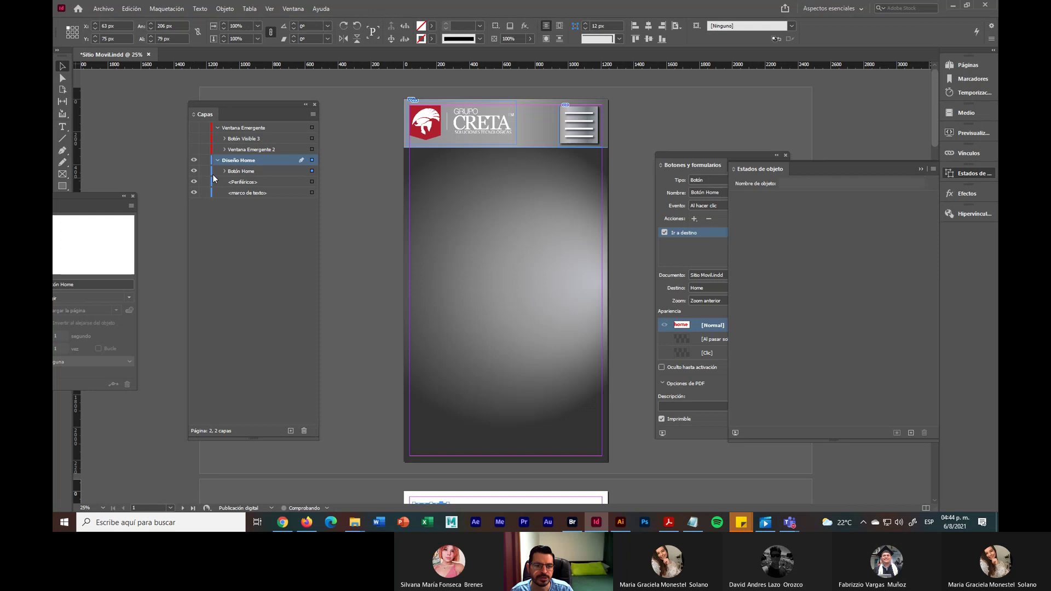
left_click_drag(381, 91, 626, 477)
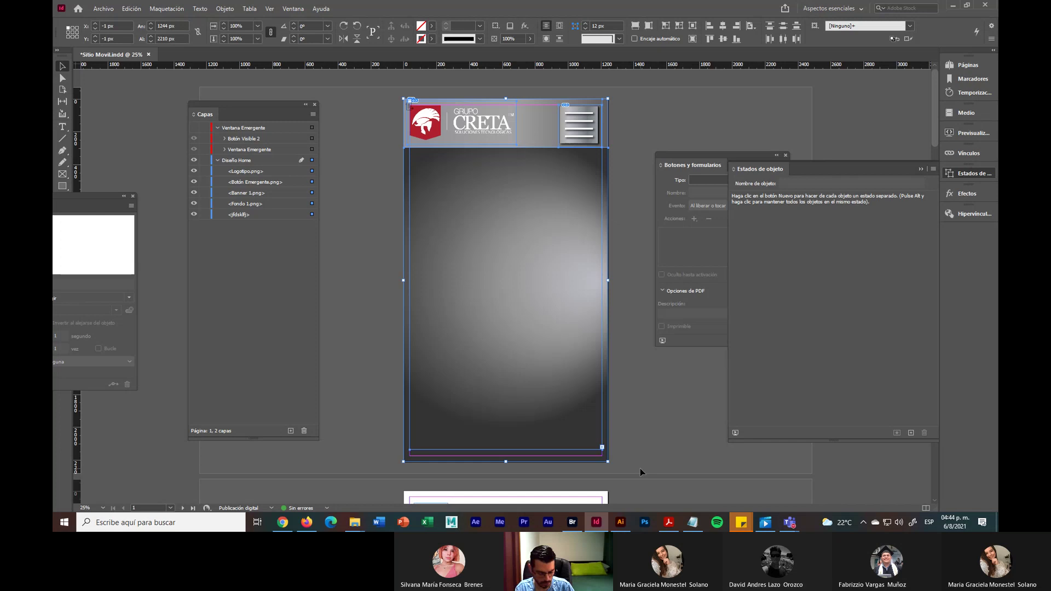
scroll(640, 470, "down", 10)
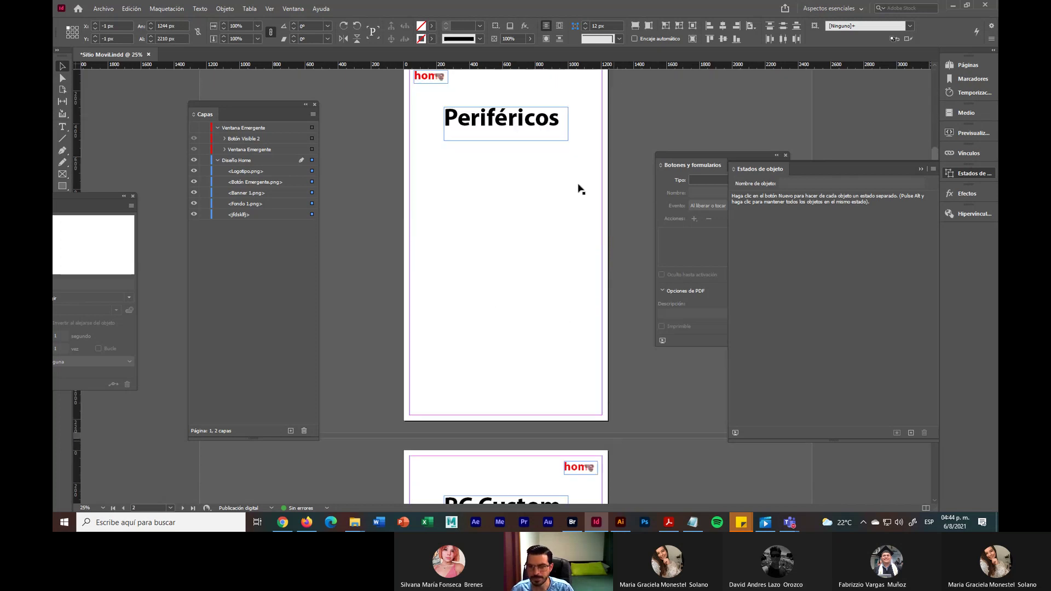
scroll(580, 189, "up", 2)
left_click(258, 161)
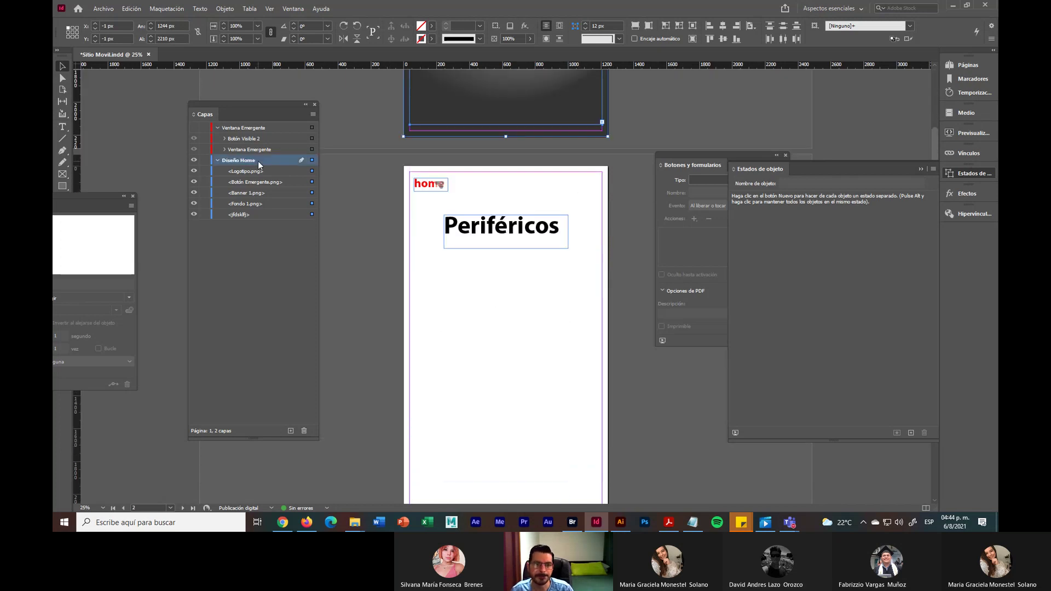
key("ctrl+v")
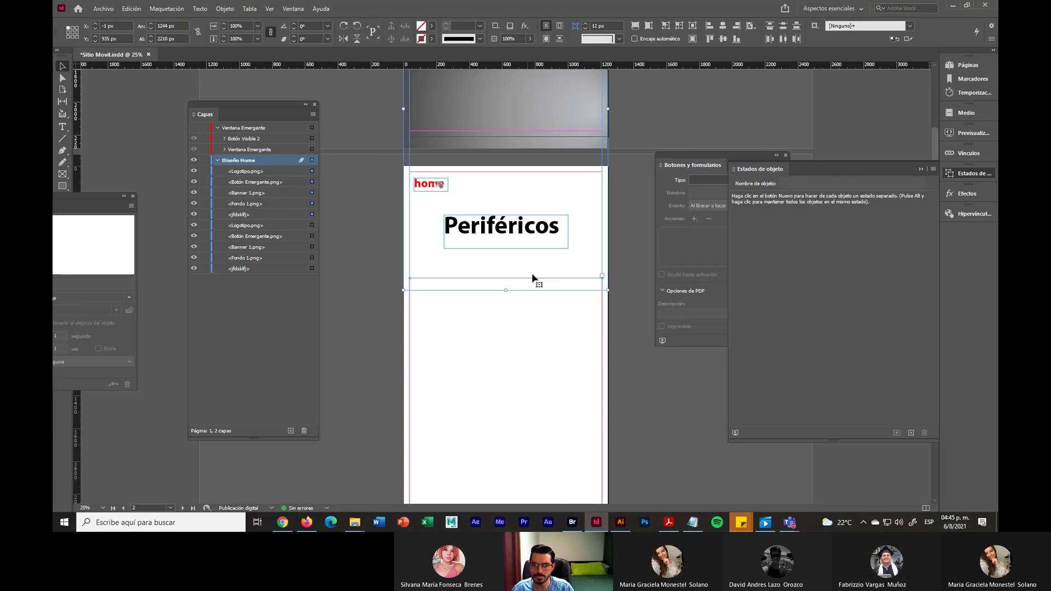
left_click_drag(546, 267, 421, 344)
left_click_drag(436, 291, 560, 344)
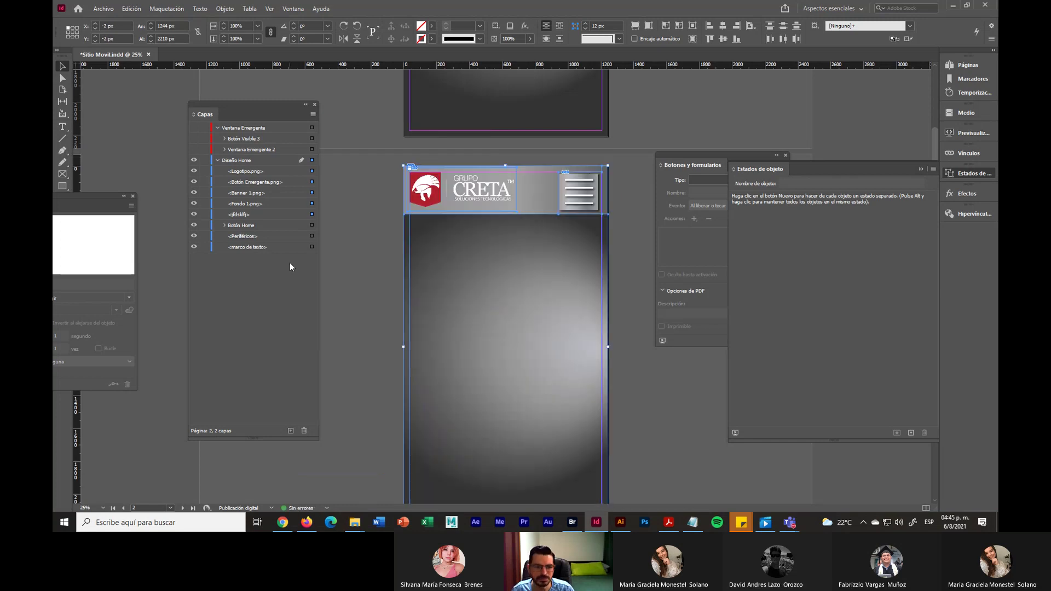
Bring the Periféricos title above the pasted design elements and move it below the banner, at about X 243 px, Y 384 px
left_click_drag(267, 236, 263, 169)
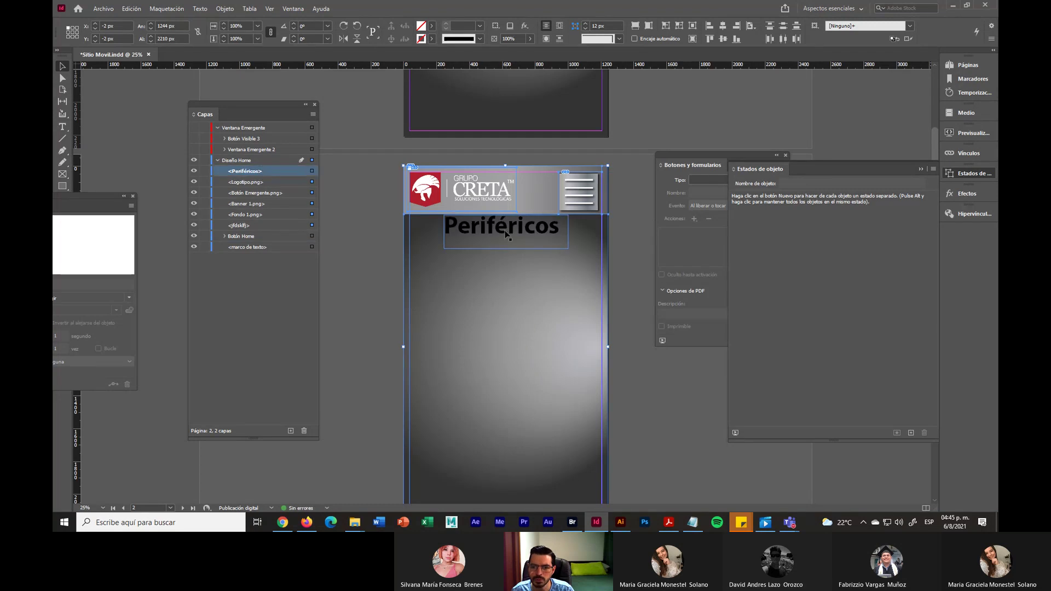
left_click(505, 248)
left_click_drag(504, 248, 504, 246)
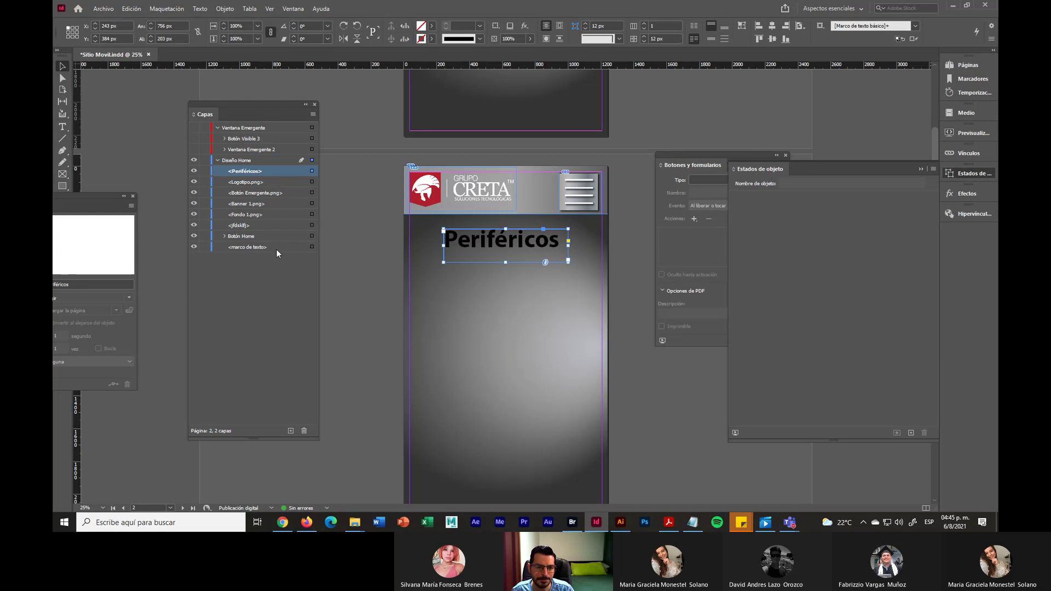
Bring Botón Home above the logo and banner in the stacking order and move it below the logo, at about X 72 px, Y 357 px
left_click_drag(268, 238, 271, 178)
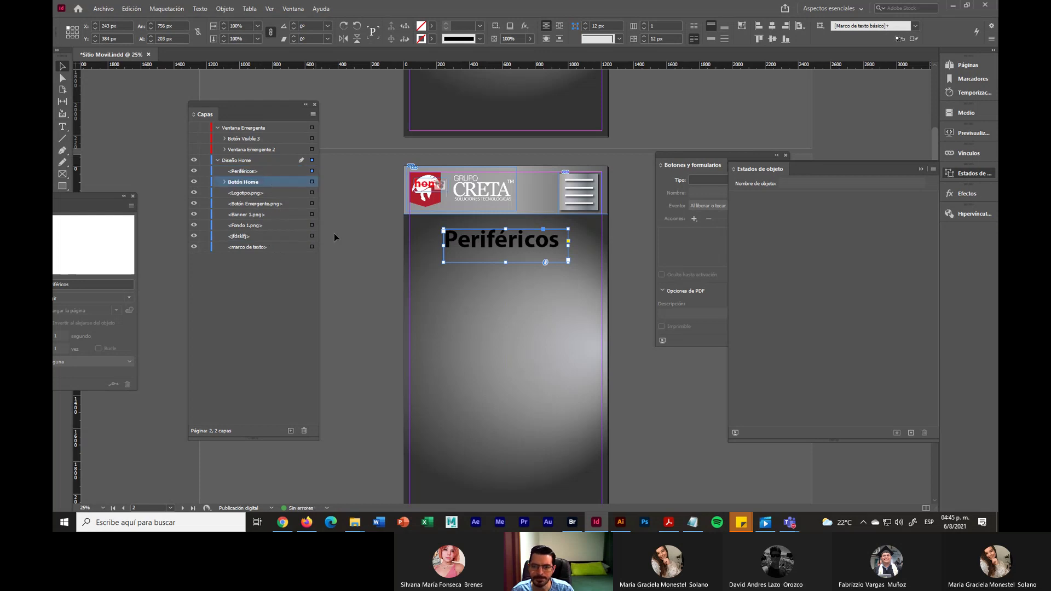
left_click_drag(426, 192, 546, 390)
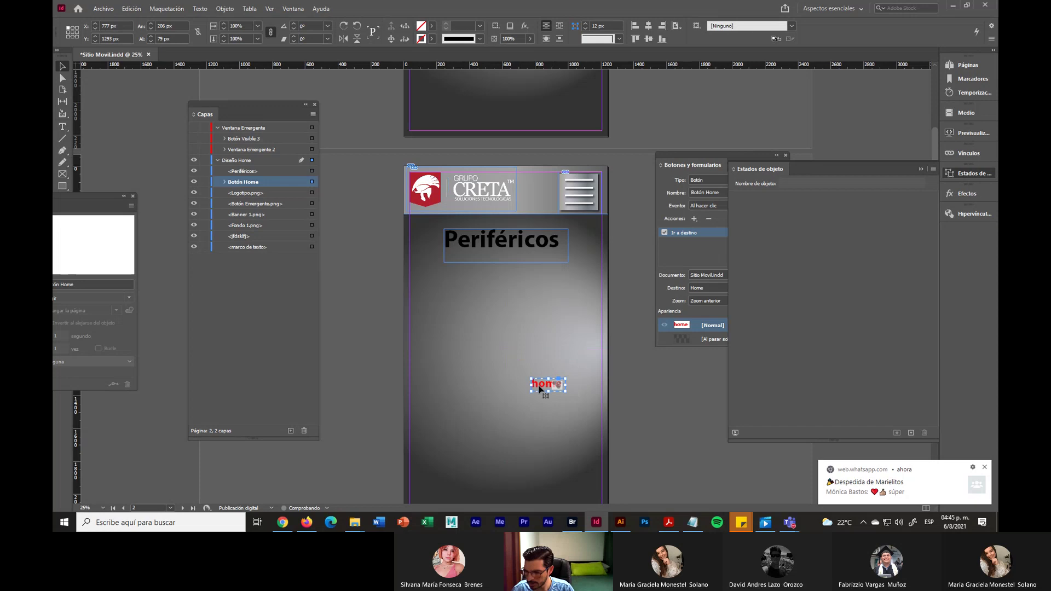
scroll(542, 387, "down", 2)
left_click_drag(537, 314, 522, 120)
left_click(622, 179)
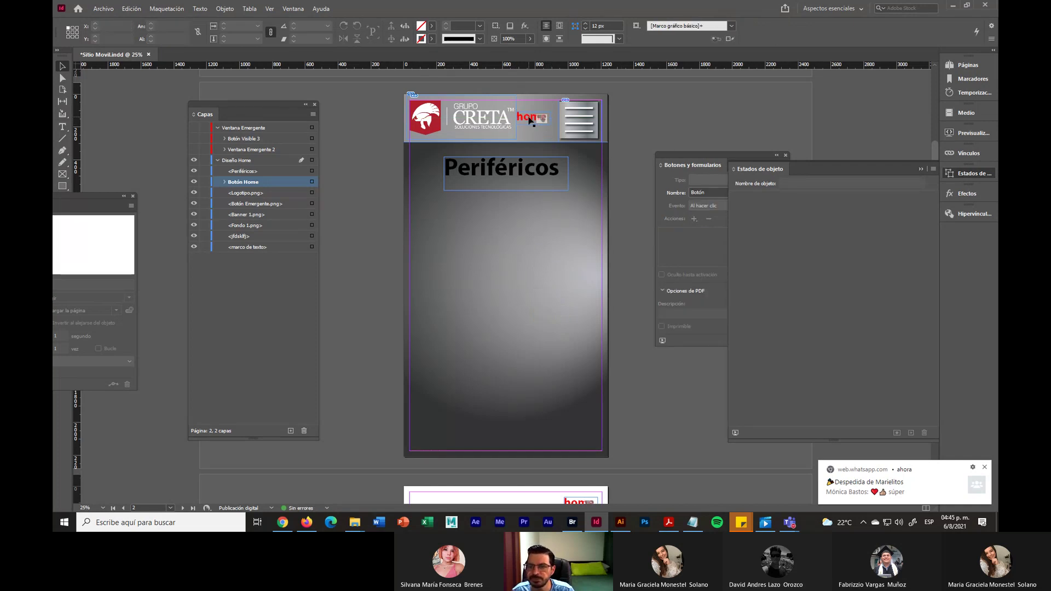
left_click_drag(531, 123, 426, 163)
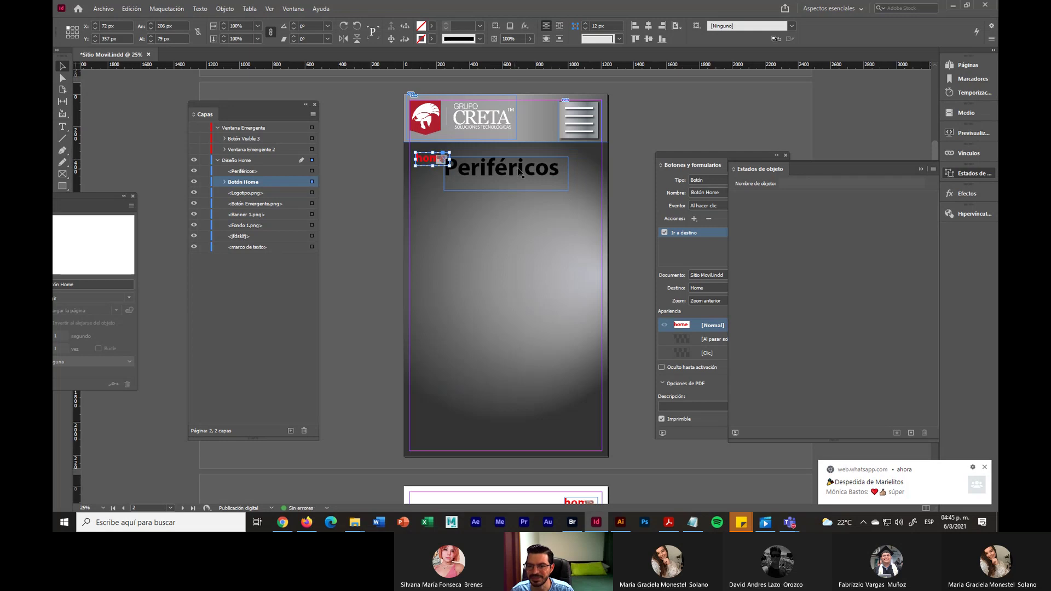
Move the Periféricos title below the home button, at about X 261 px, Y 504 px, and save the document
left_click(524, 186)
key("ctrl+z")
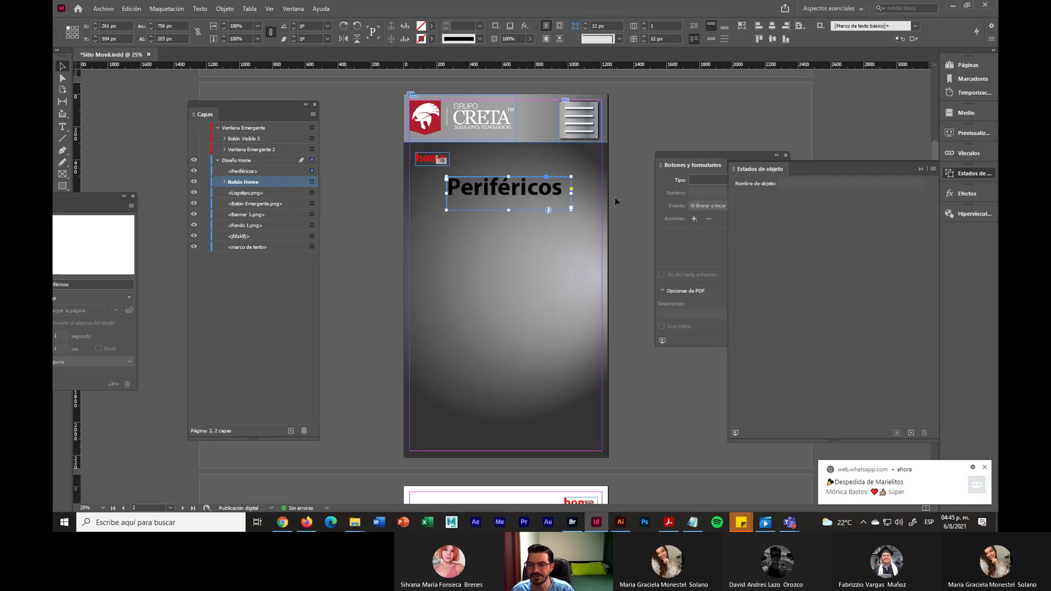
left_click(619, 196)
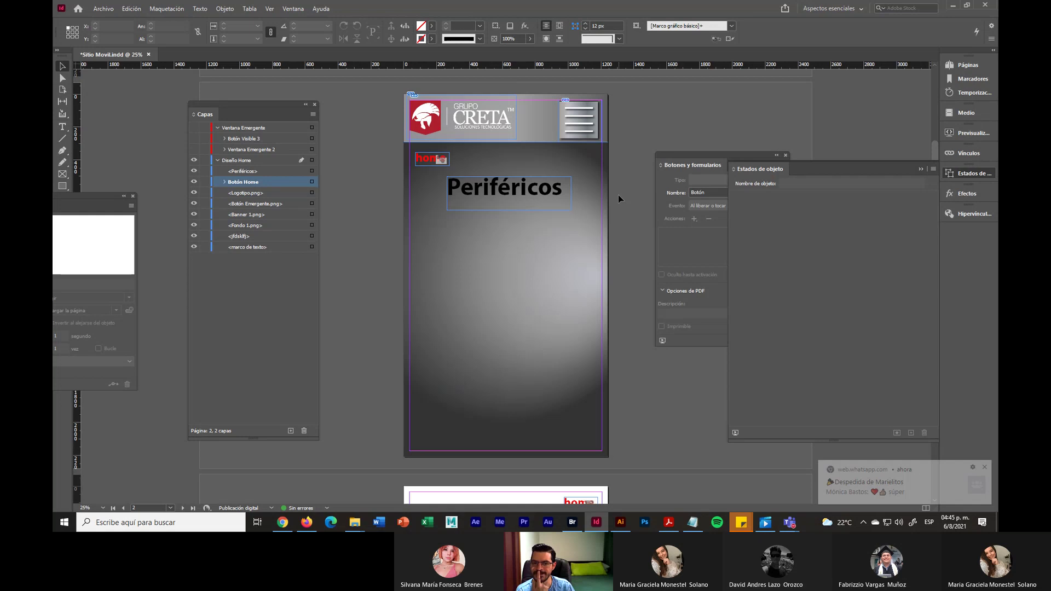
left_click(102, 9)
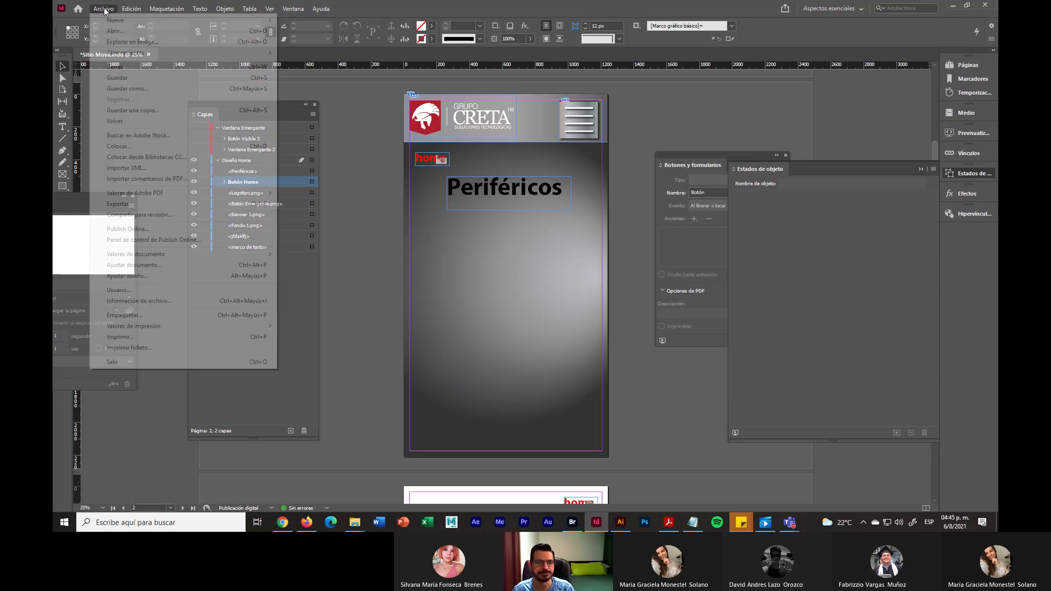
left_click(125, 78)
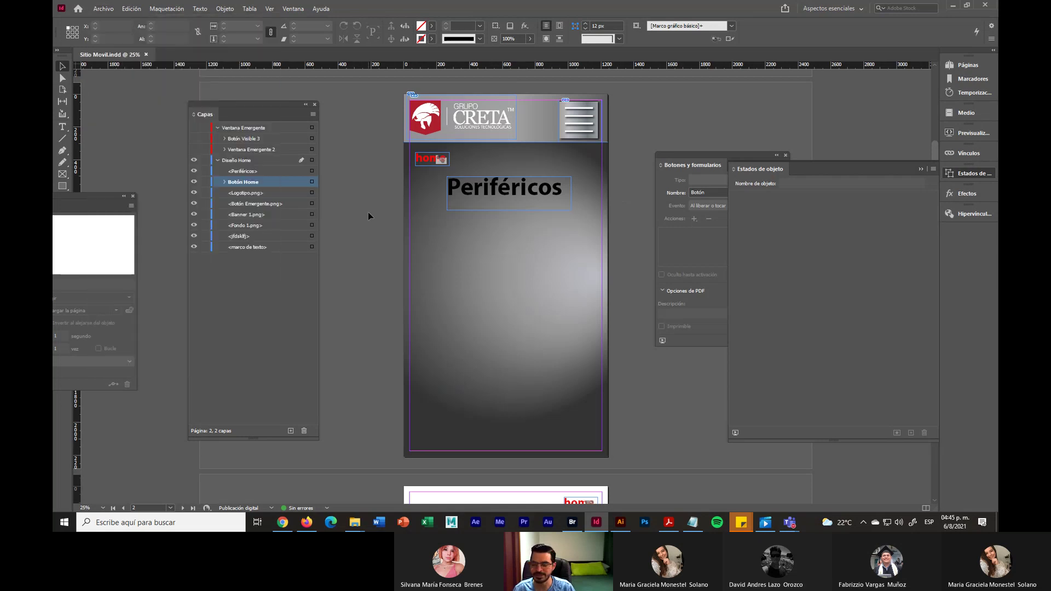
Clear the object states out of the way and move the button and form settings away from the home page
left_click(920, 170)
left_click_drag(726, 158, 813, 236)
scroll(835, 209, "up", 5)
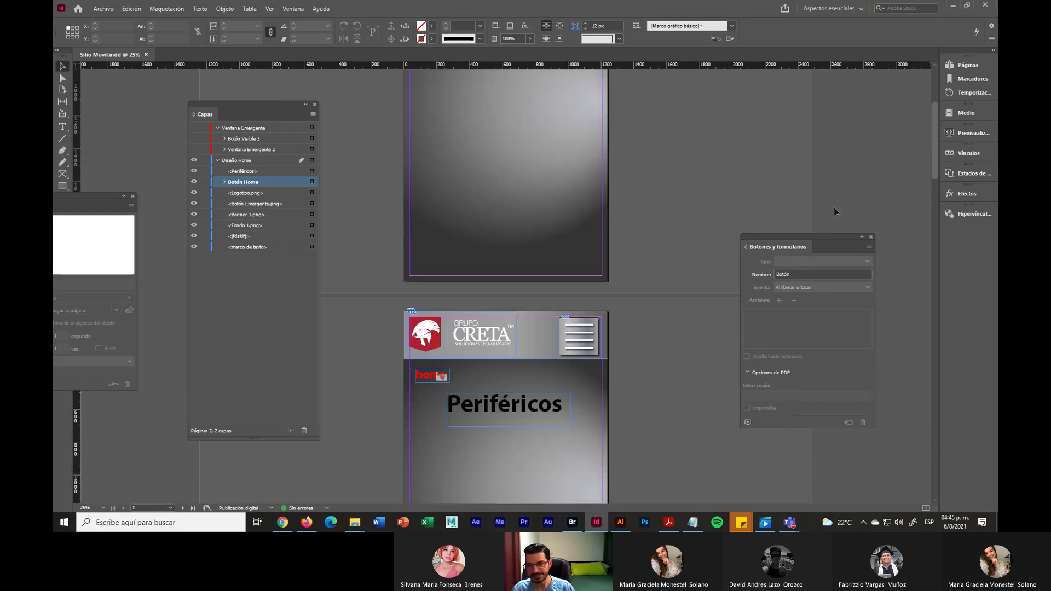
left_click(973, 174)
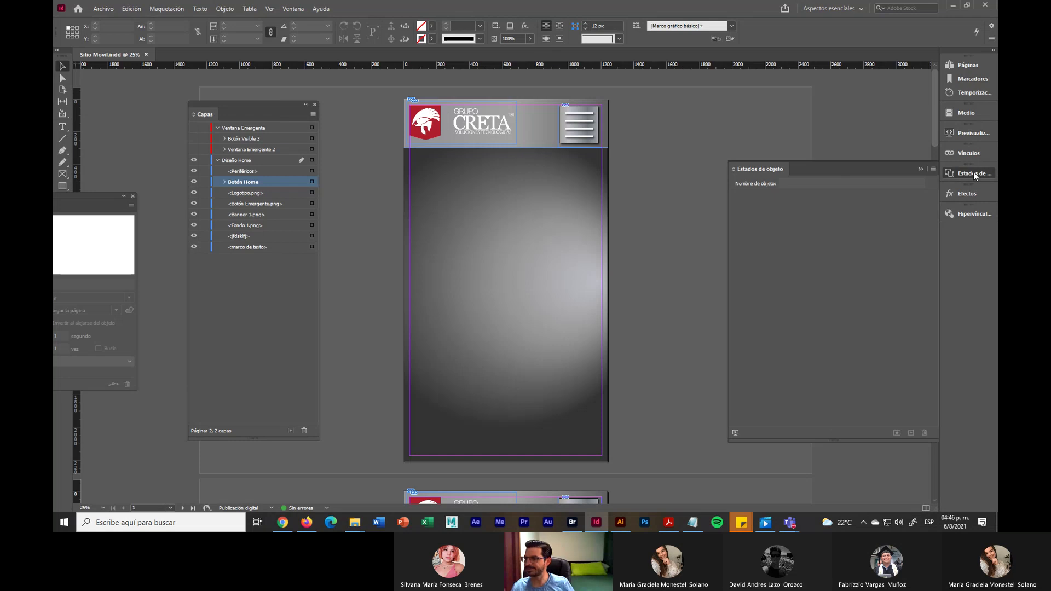
Preview the EPUB interactivity of the home page, replay it to test the pop-up menu, and close the preview
left_click(976, 134)
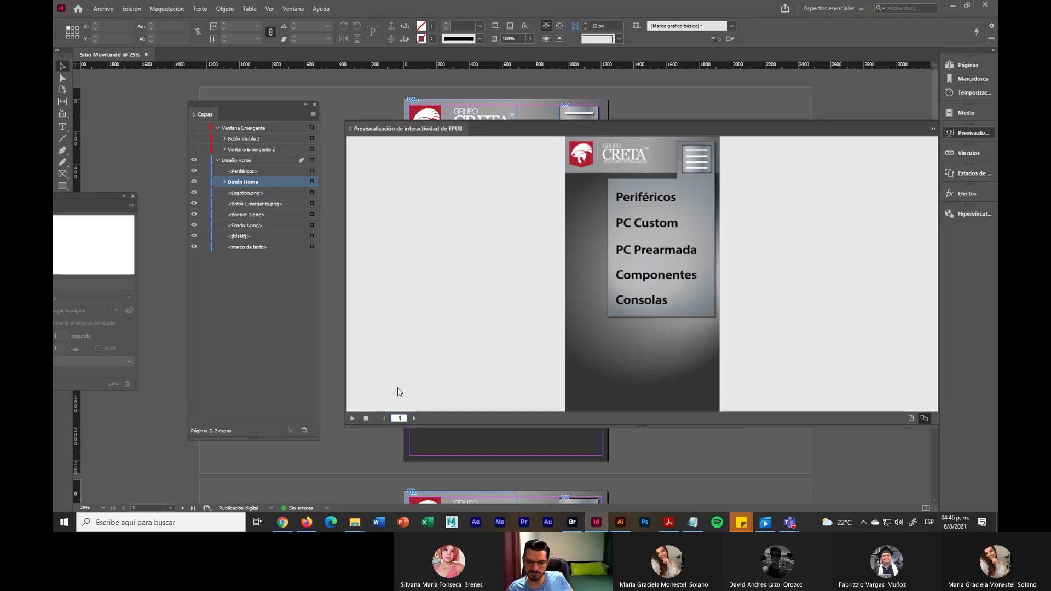
left_click(353, 418)
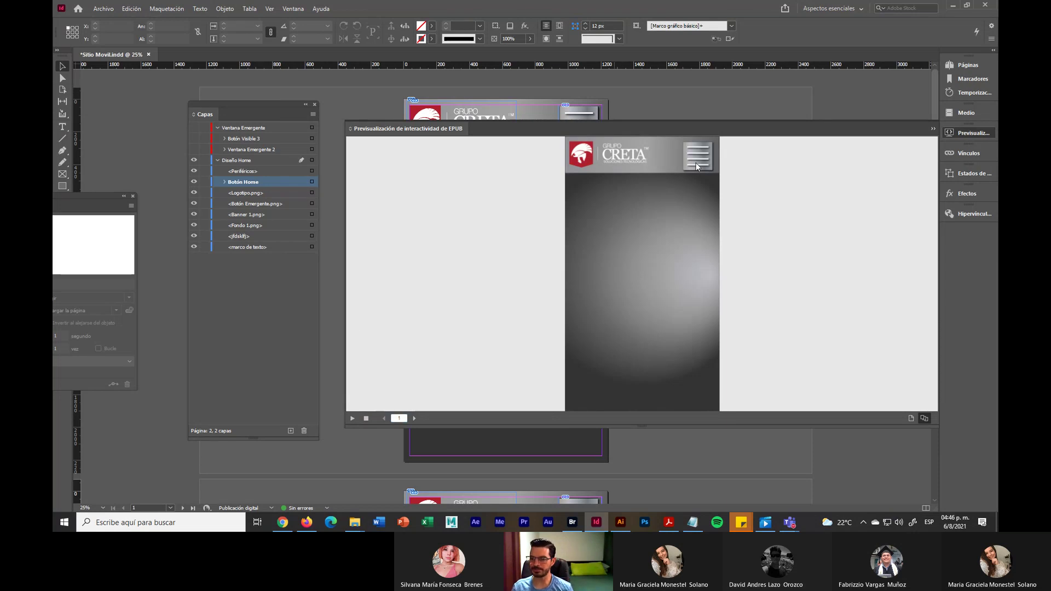
left_click(352, 419)
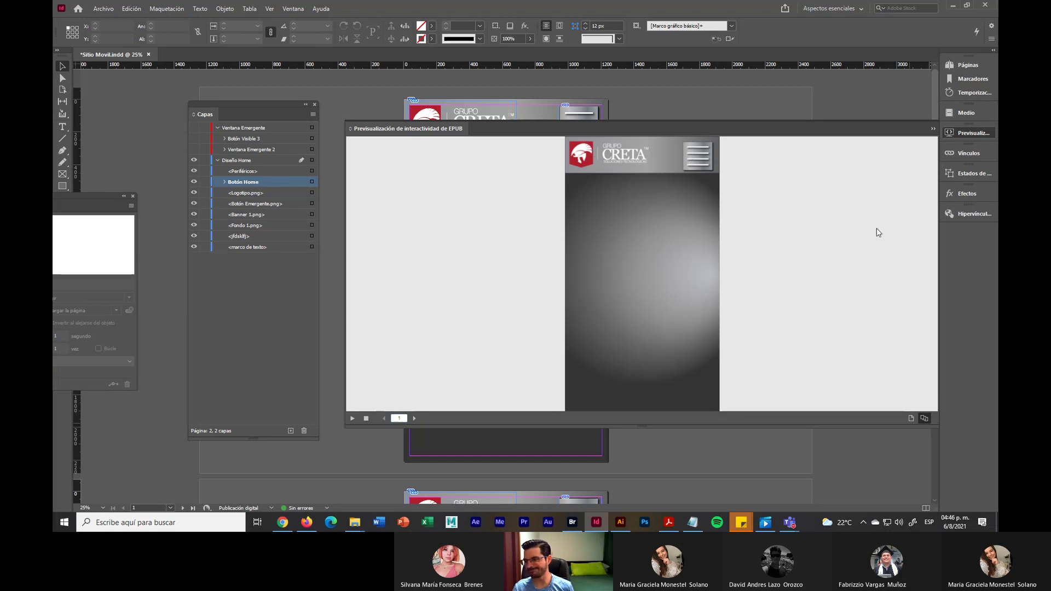
left_click(933, 129)
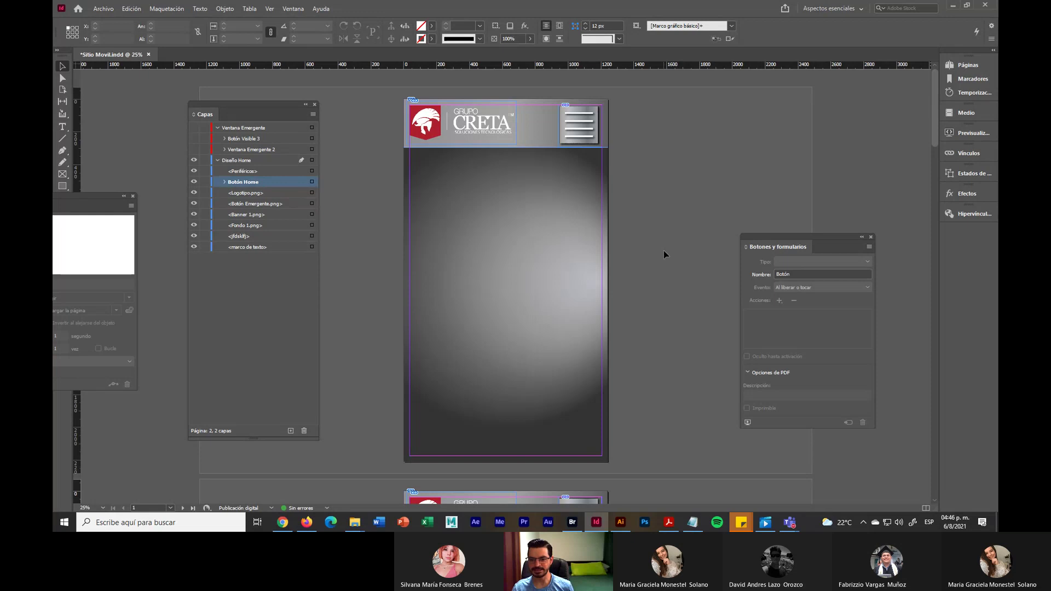
Make the Ventana Emergente layer visible again so the home page's button and pop-up are shown
scroll(664, 252, "down", 3)
scroll(665, 253, "up", 3)
left_click(502, 230)
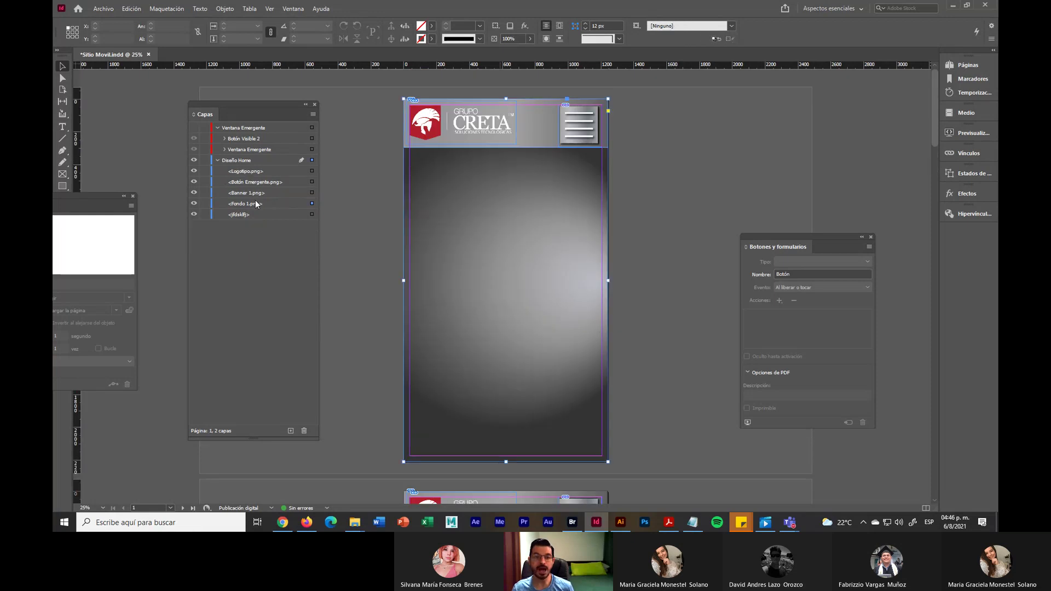
left_click(194, 149)
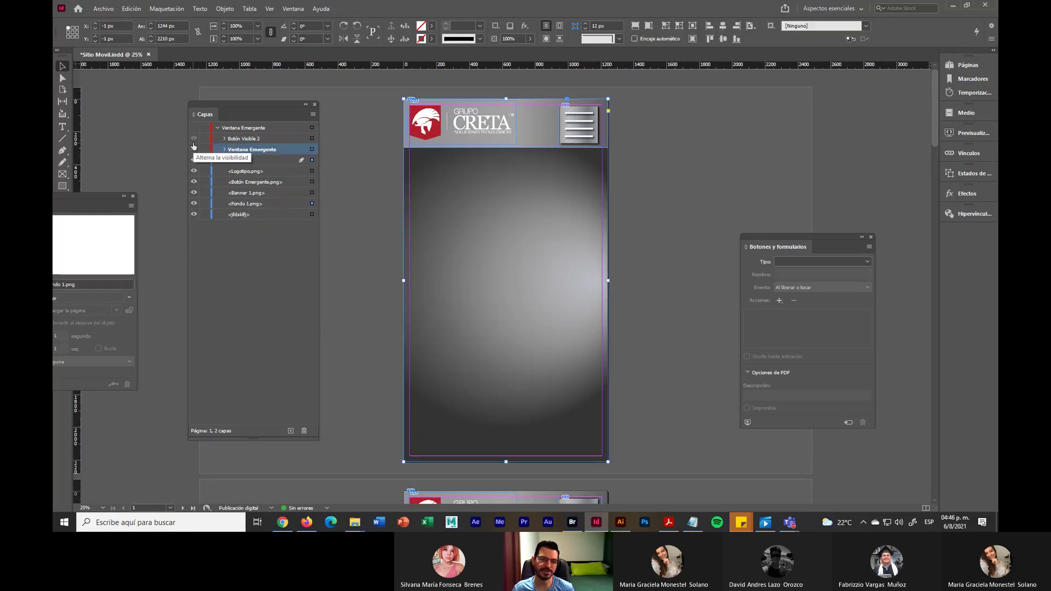
left_click(312, 149)
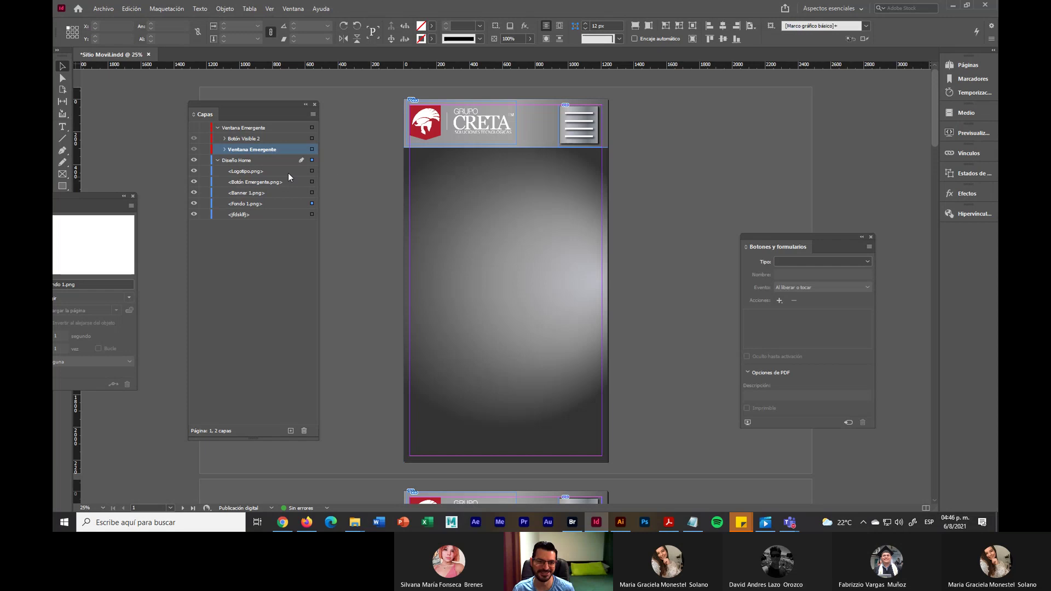
left_click(194, 128)
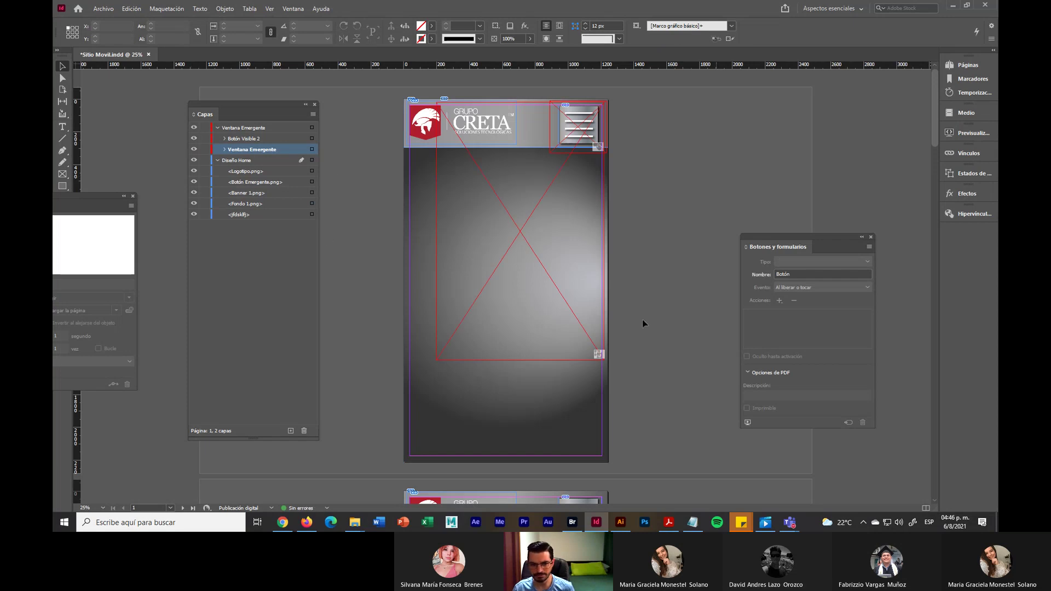
Show the hidden Botón Visible 3 and Ventana Emergente 2 objects on the Periféricos page
scroll(642, 323, "down", 10)
left_click(568, 310)
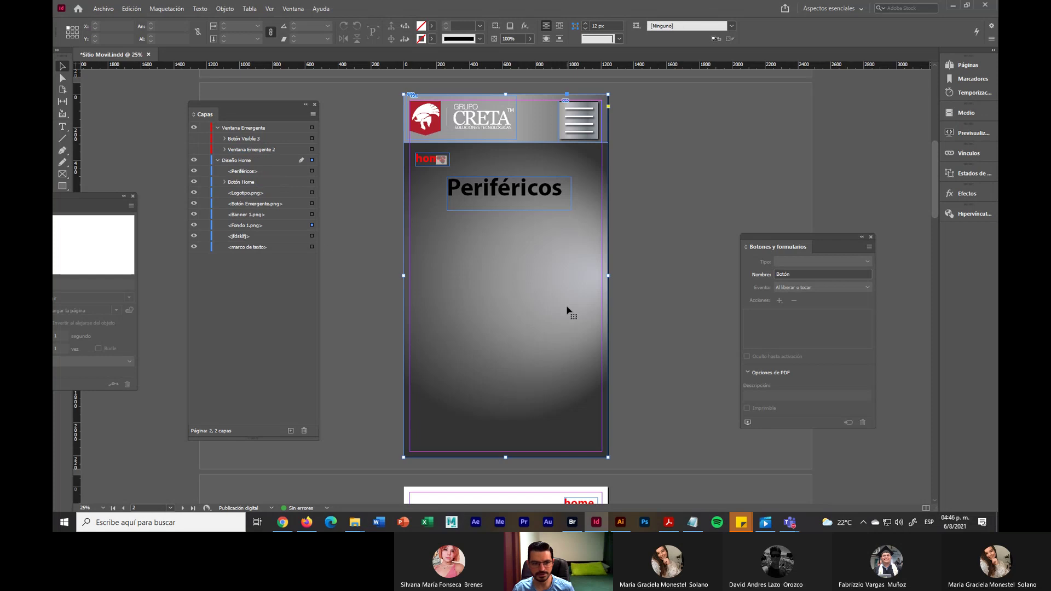
left_click(194, 139)
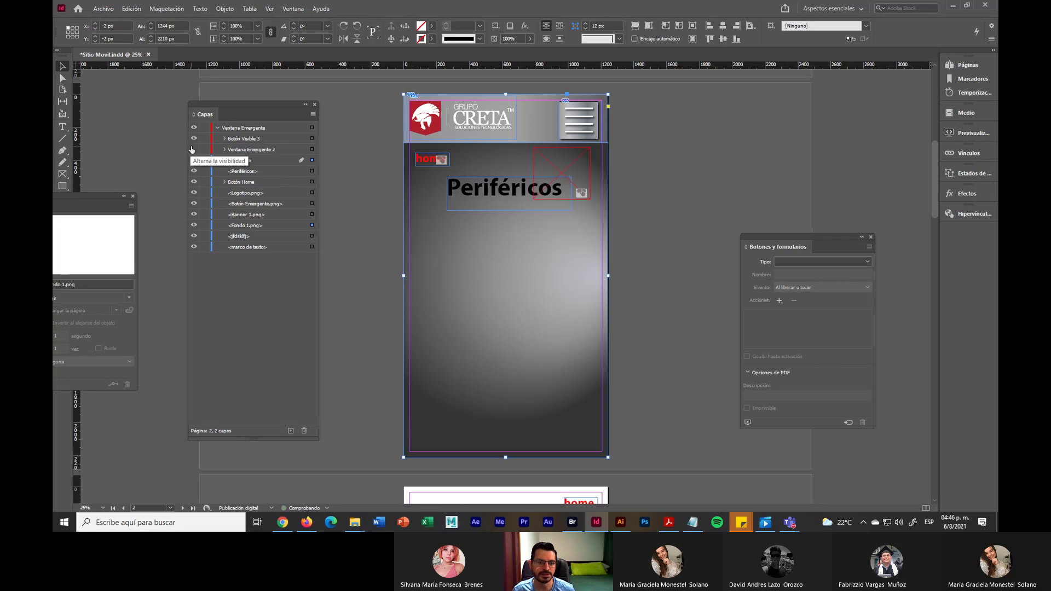
left_click(194, 149)
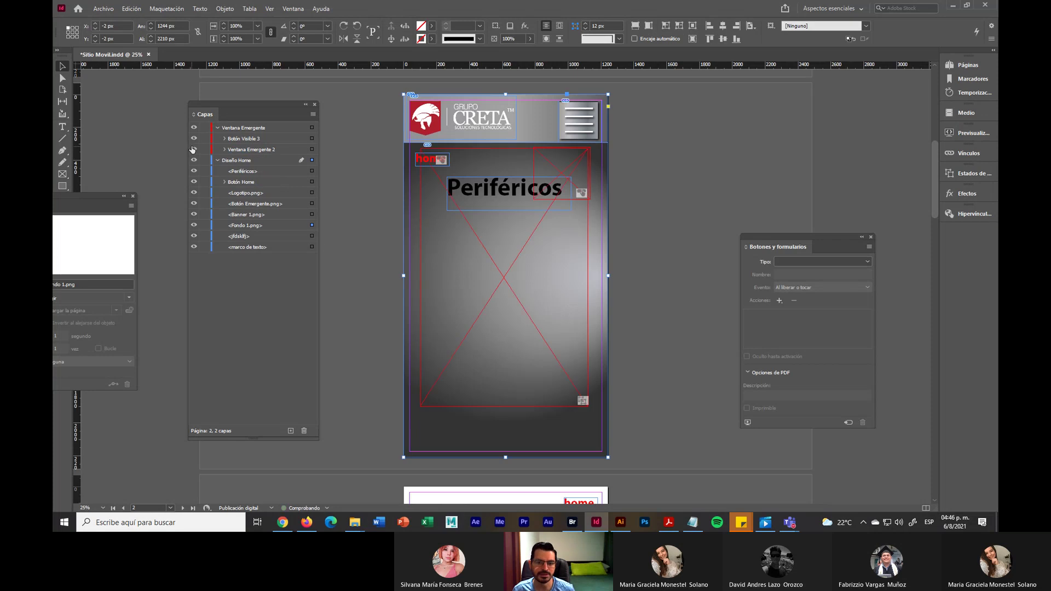
Move Botón Visible 3 and Ventana Emergente 2 together to the upper-right corner of the Periféricos page, at Y 0 px
left_click(312, 127)
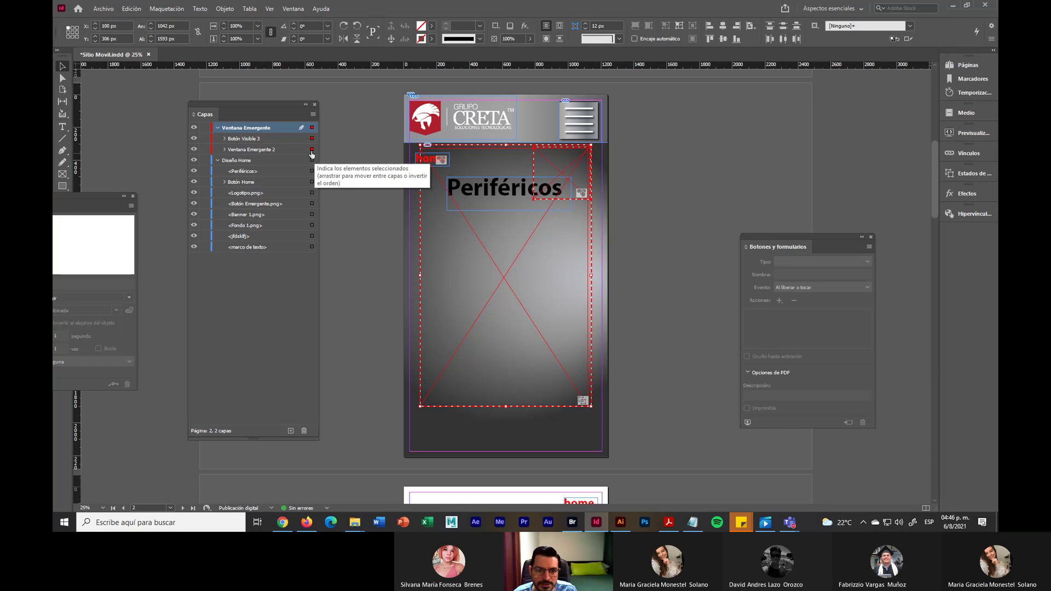
left_click(311, 139)
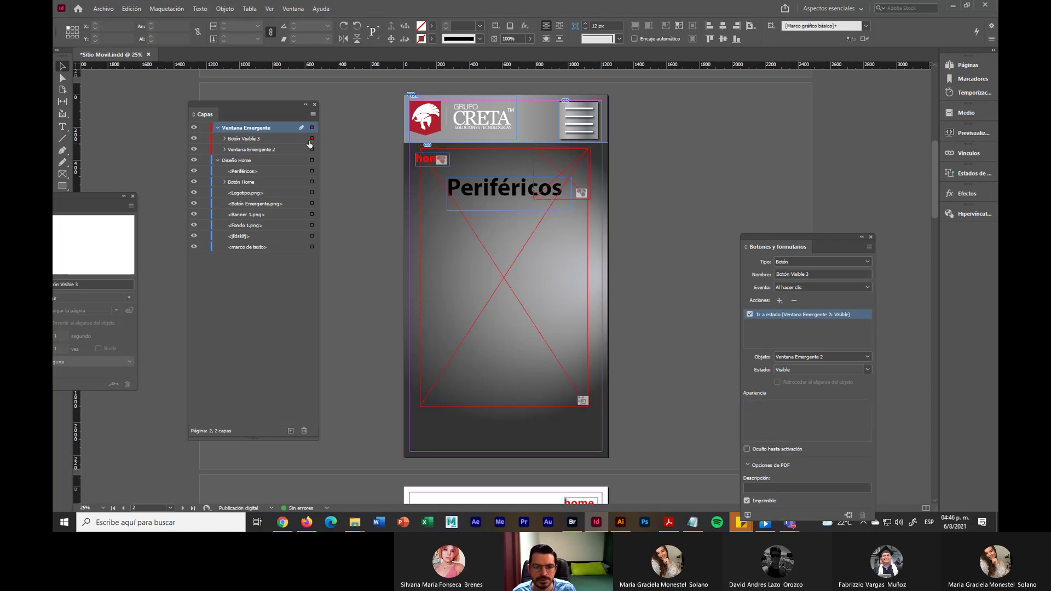
left_click(311, 149)
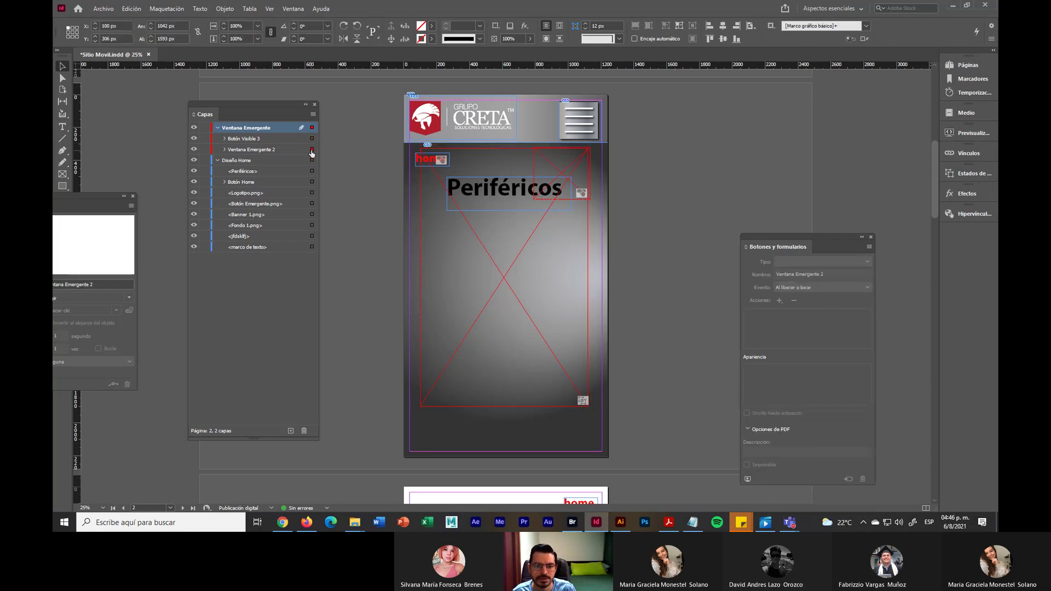
left_click(311, 138)
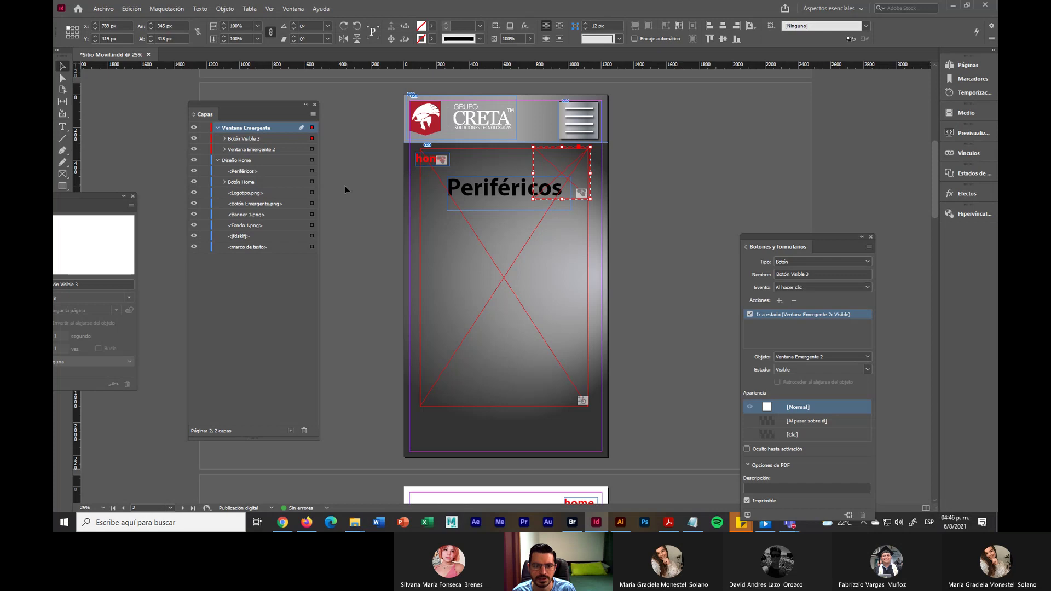
left_click(312, 150, "shift")
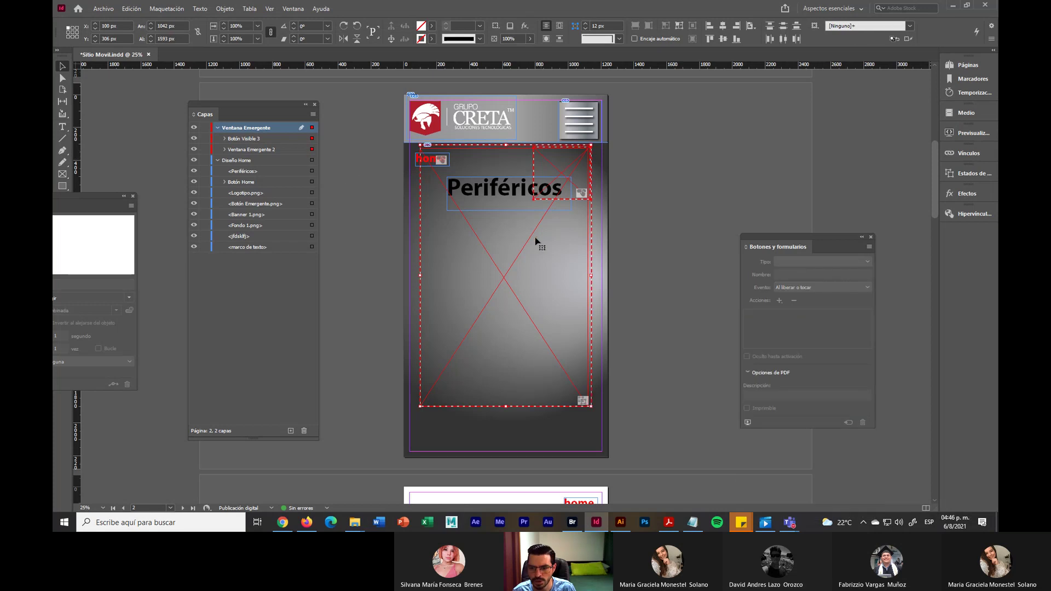
left_click_drag(530, 244, 546, 189)
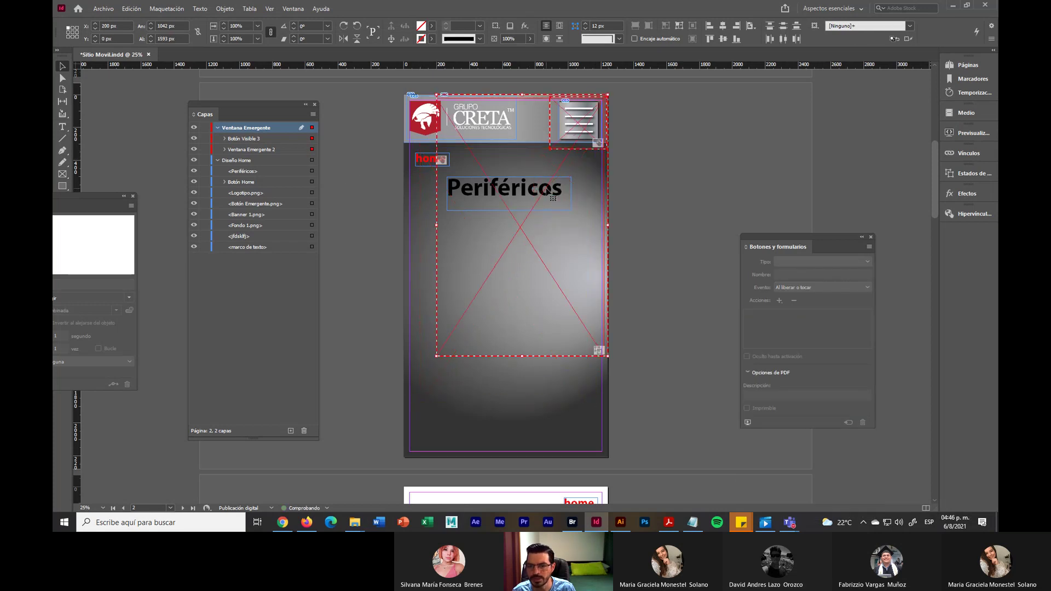
left_click(651, 185)
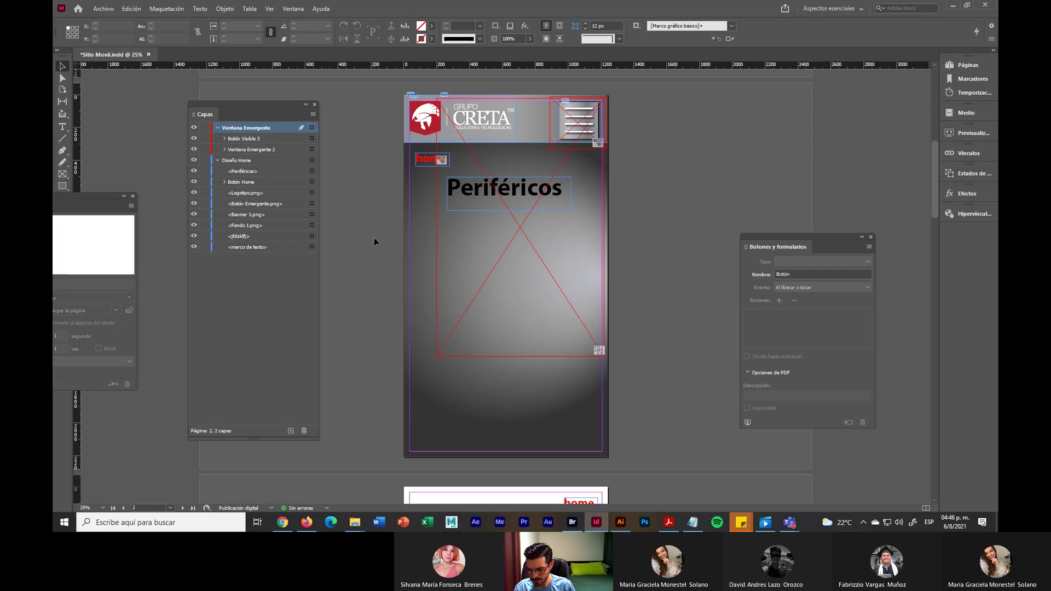
Compare the pop-up placement and layer contents of the home page with those of the Periféricos page
key("shift+Page_Up")
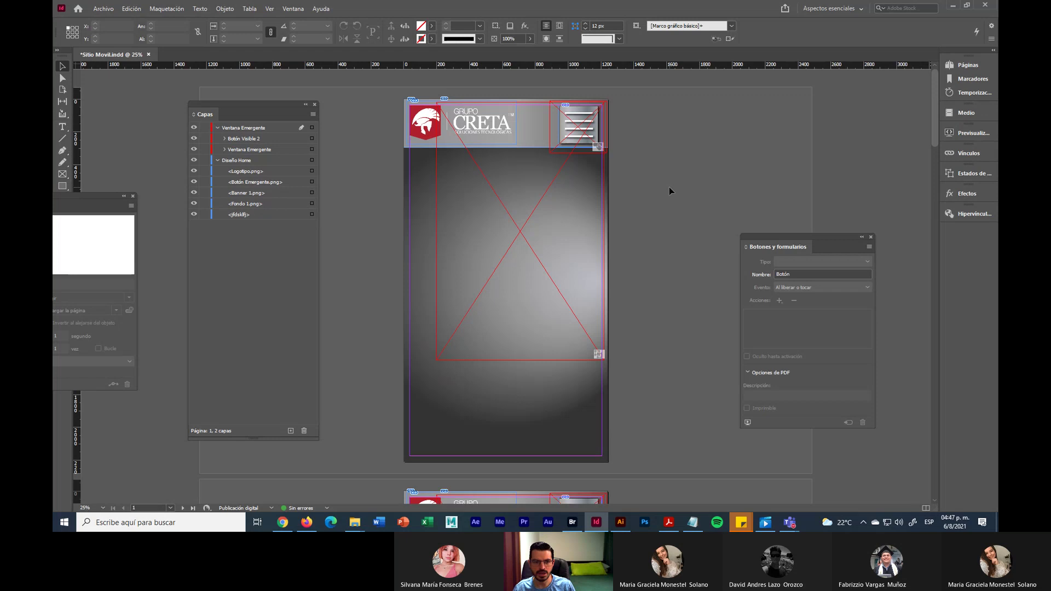
left_click(267, 160)
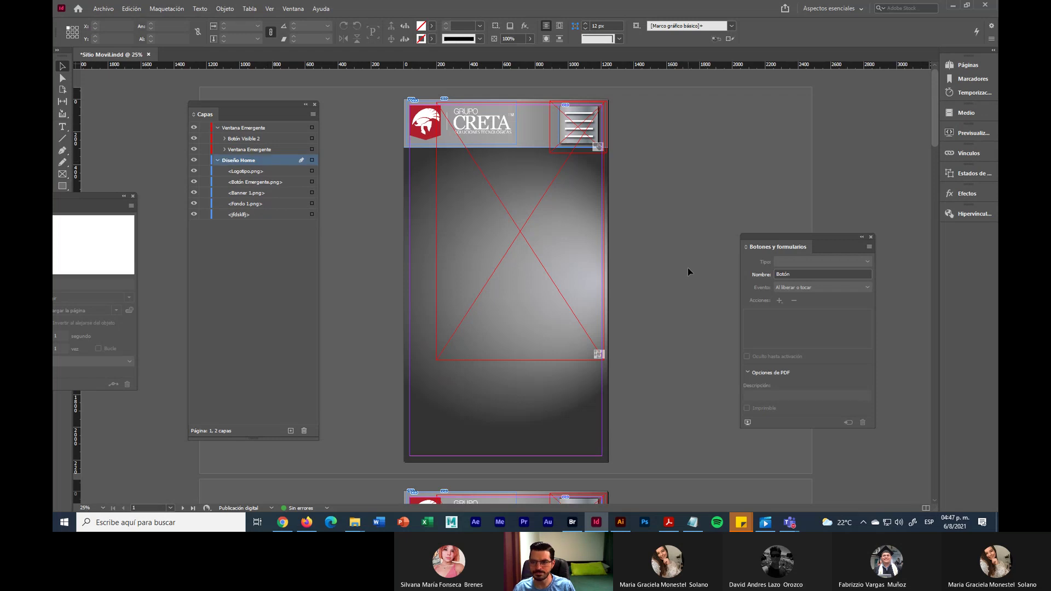
scroll(688, 271, "down", 5)
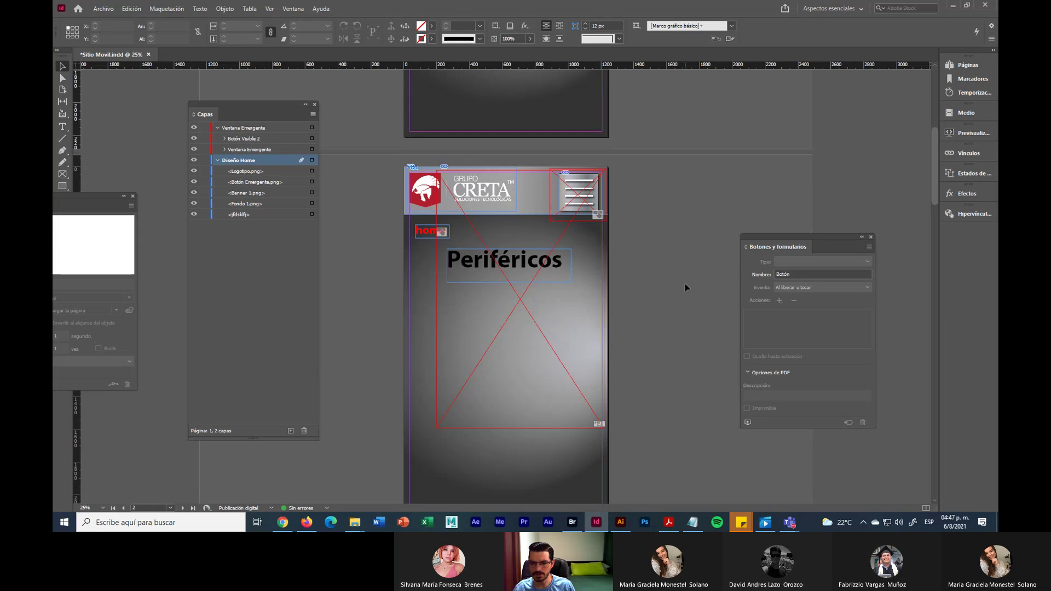
scroll(686, 214, "up", 4)
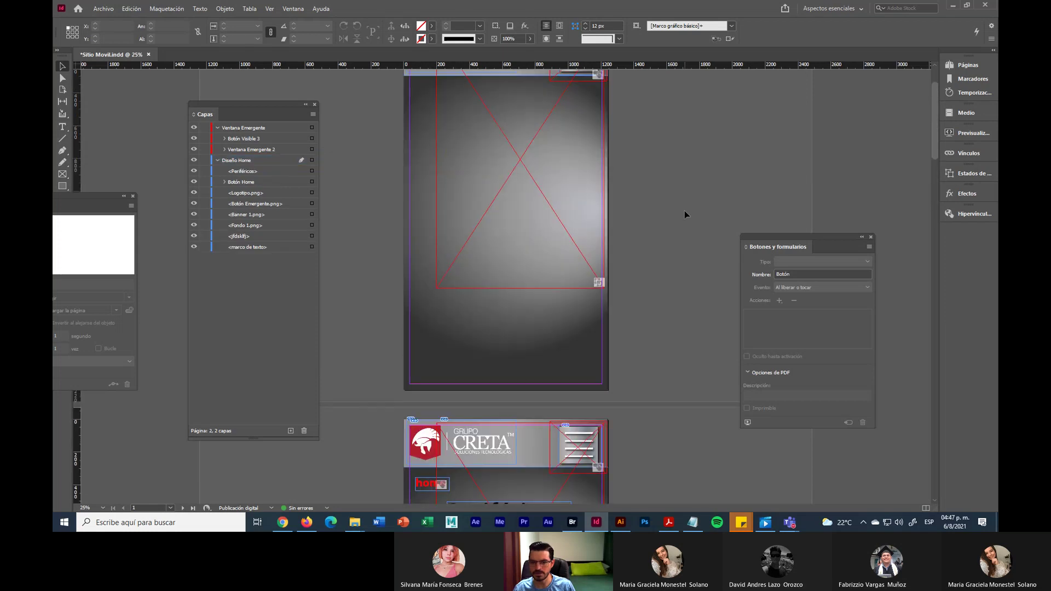
scroll(686, 214, "down", 4)
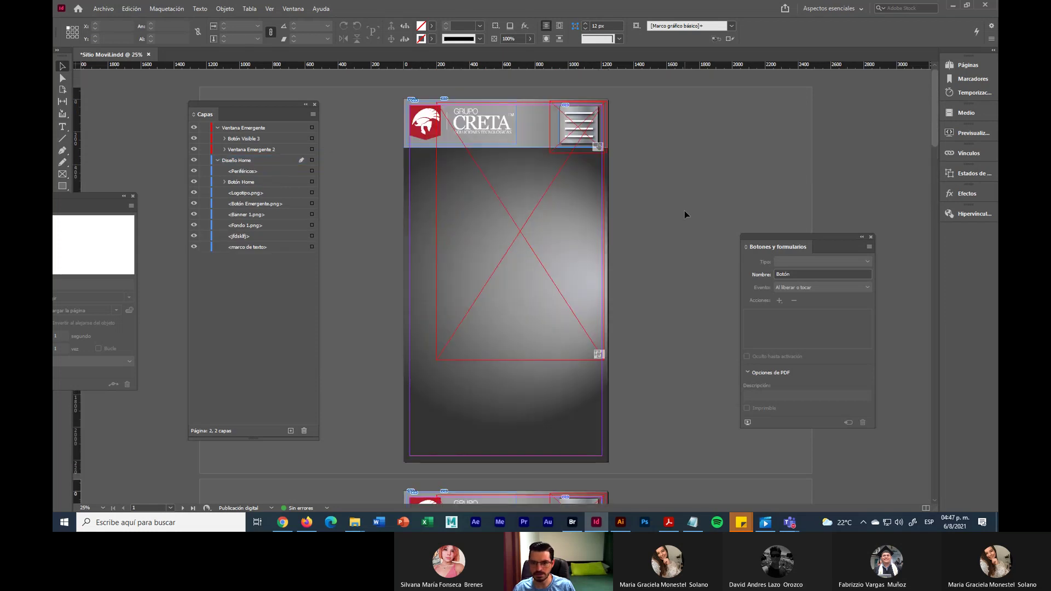
scroll(686, 215, "down", 3)
left_click(527, 336)
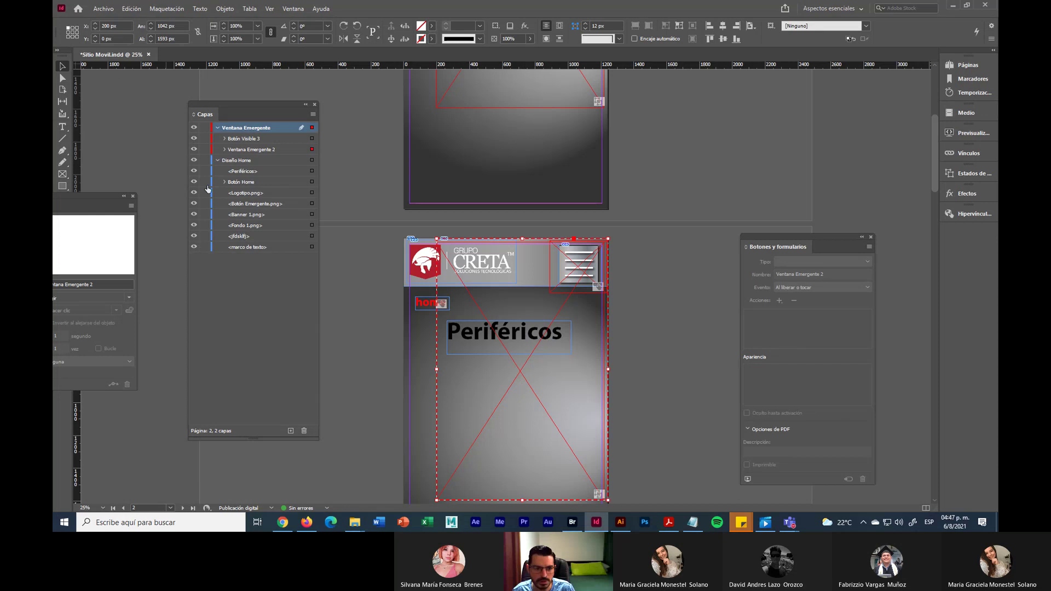
left_click(376, 305)
scroll(605, 321, "up", 3)
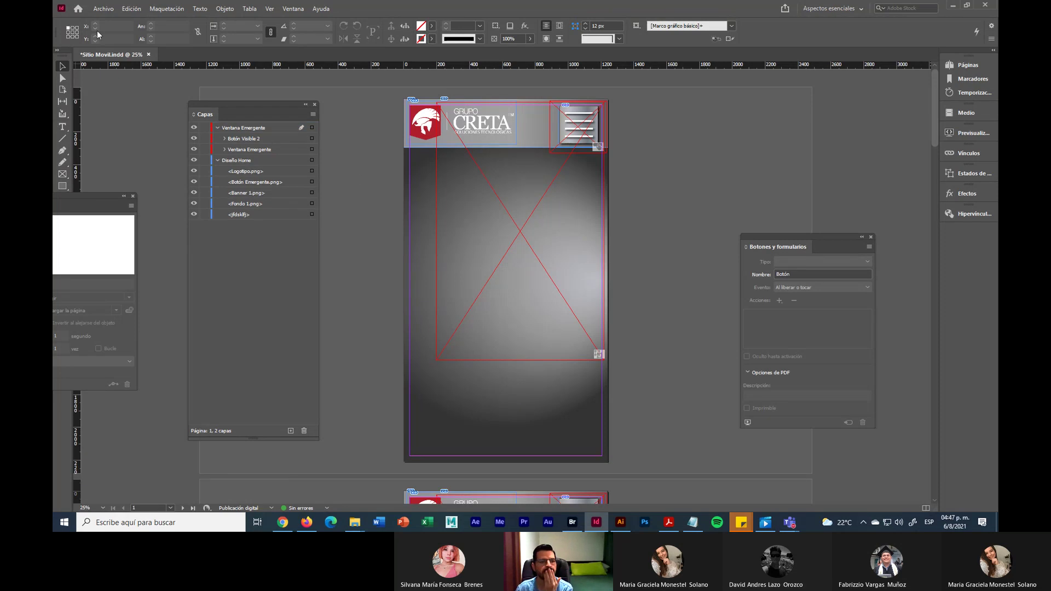
Save the document and play the EPUB interactivity preview of the home page
left_click(103, 8)
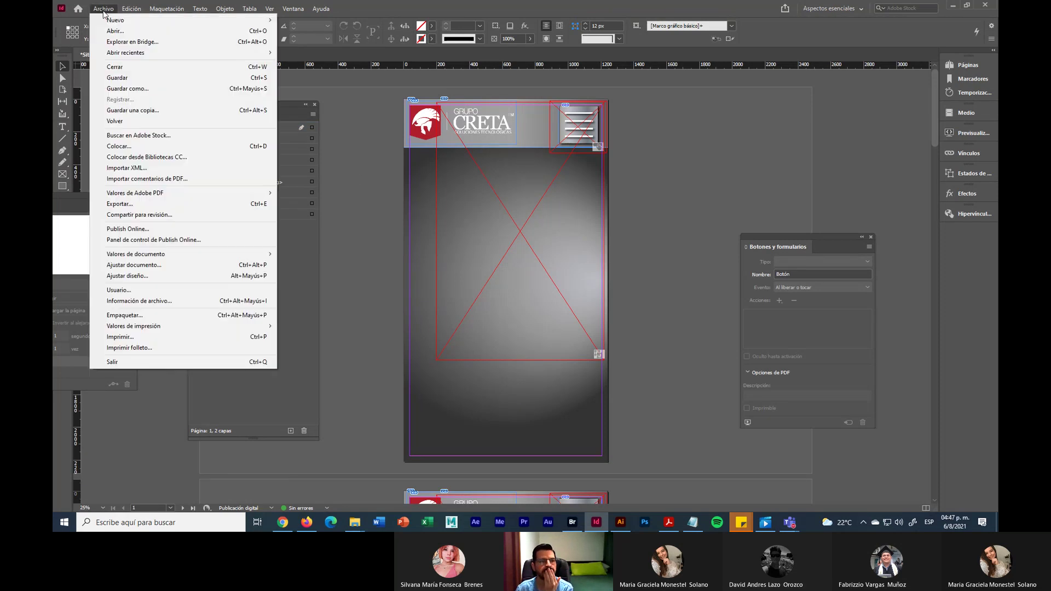
left_click(141, 78)
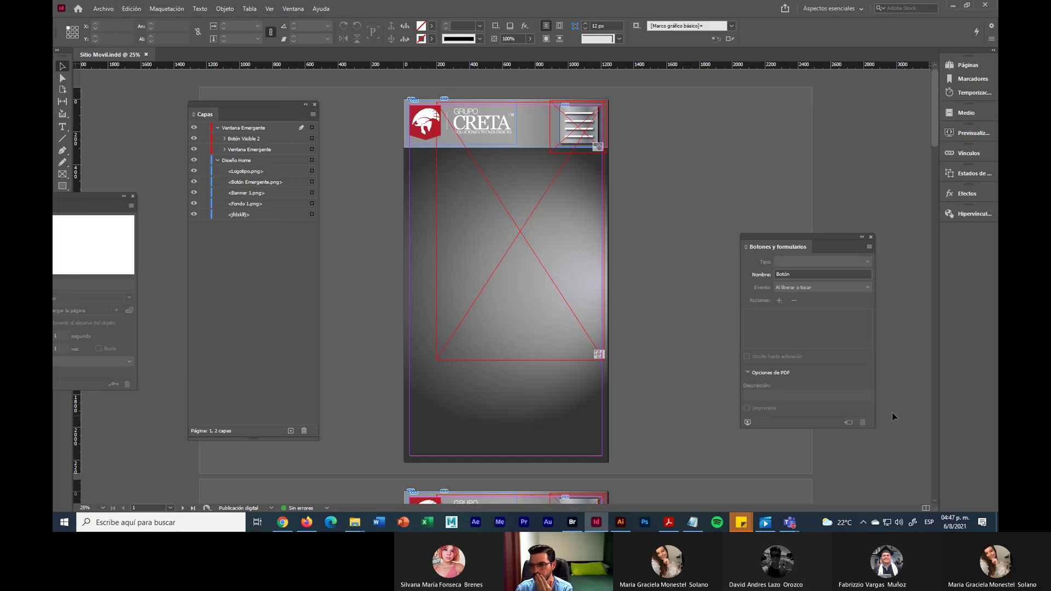
left_click(969, 133)
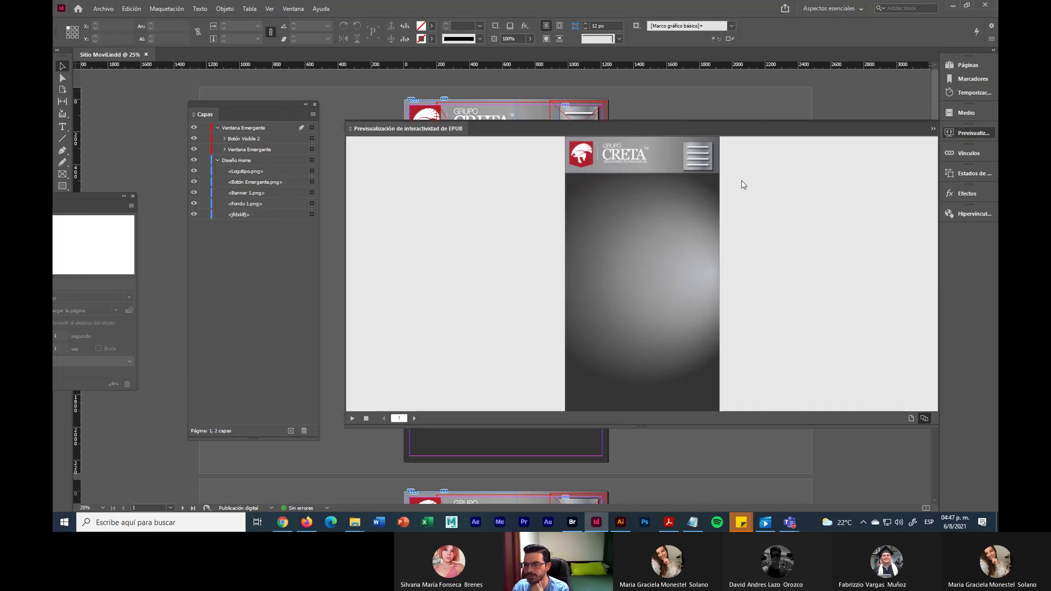
left_click(353, 419)
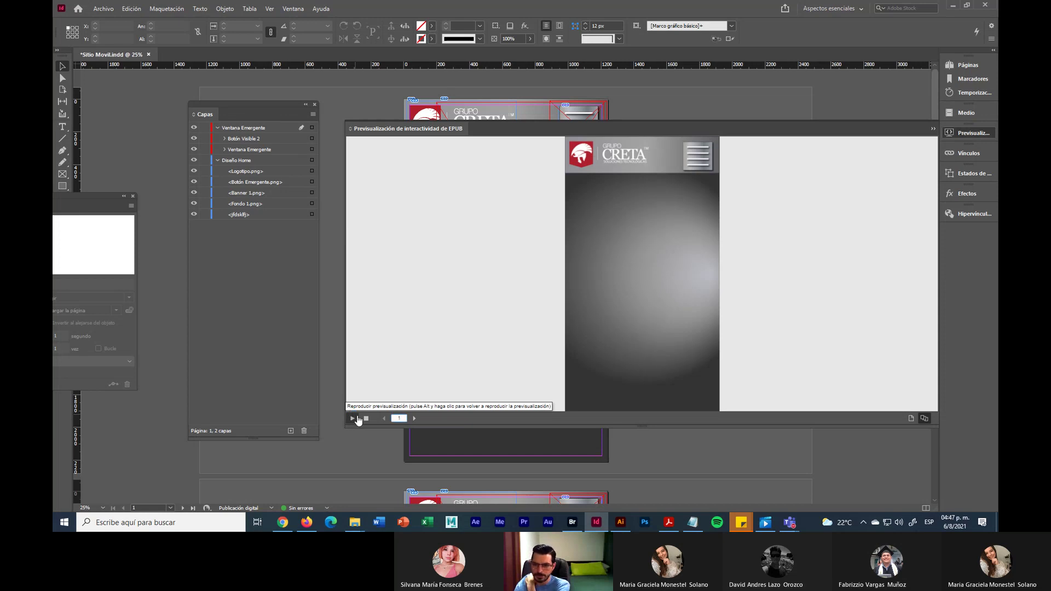
Test the home page's pop-up menu by going to Periféricos, returning home, and going to Periféricos again
left_click(698, 162)
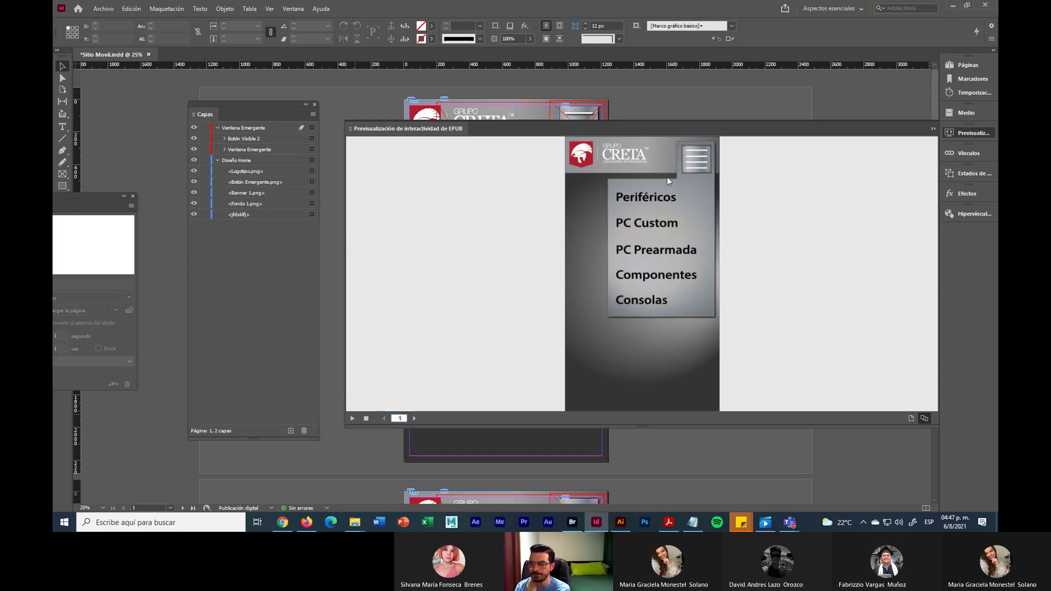
left_click(655, 201)
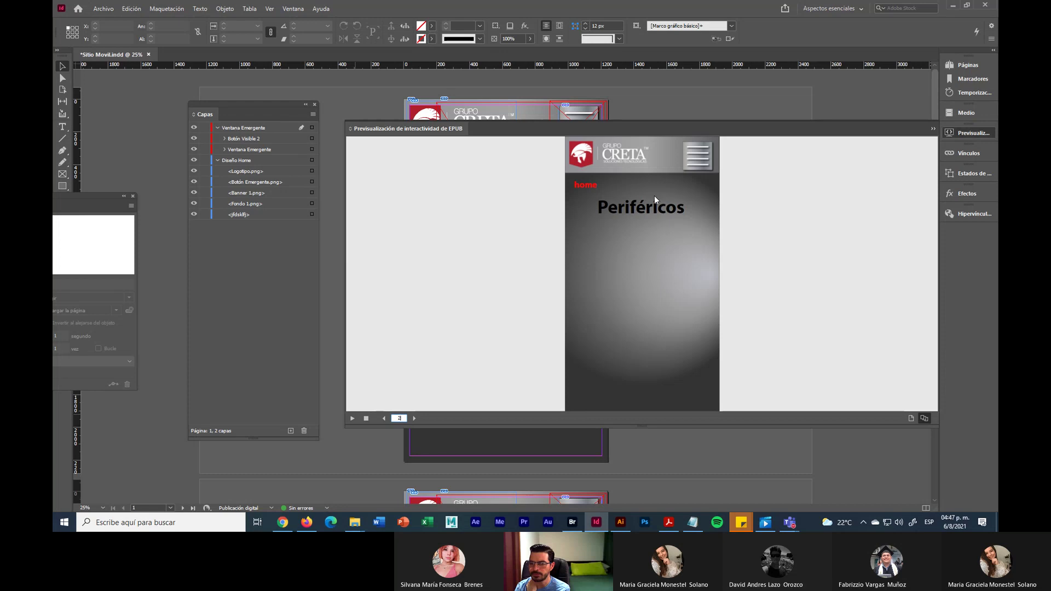
left_click(584, 187)
left_click(702, 164)
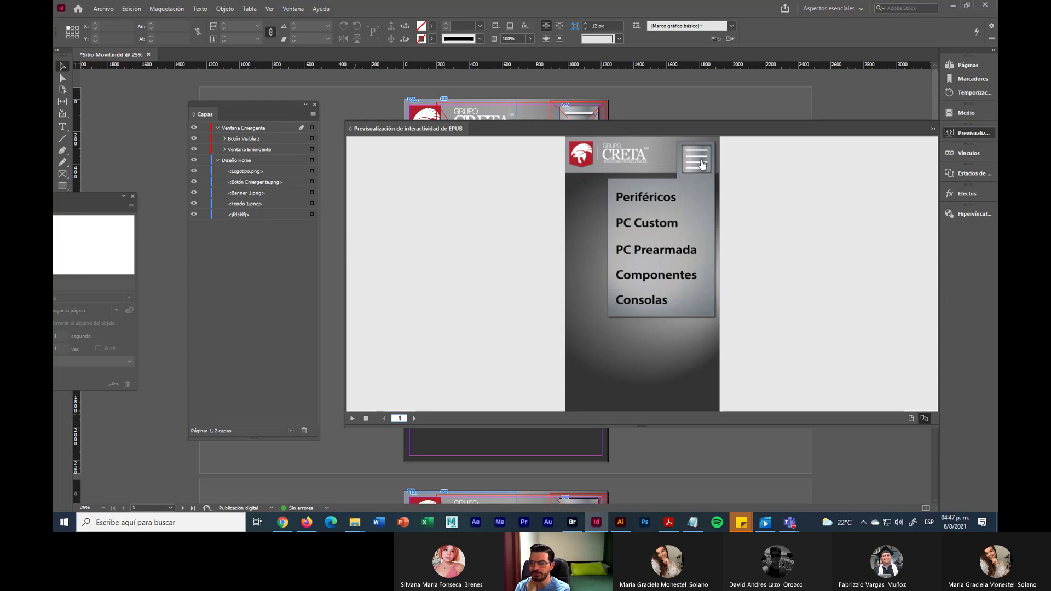
left_click(647, 204)
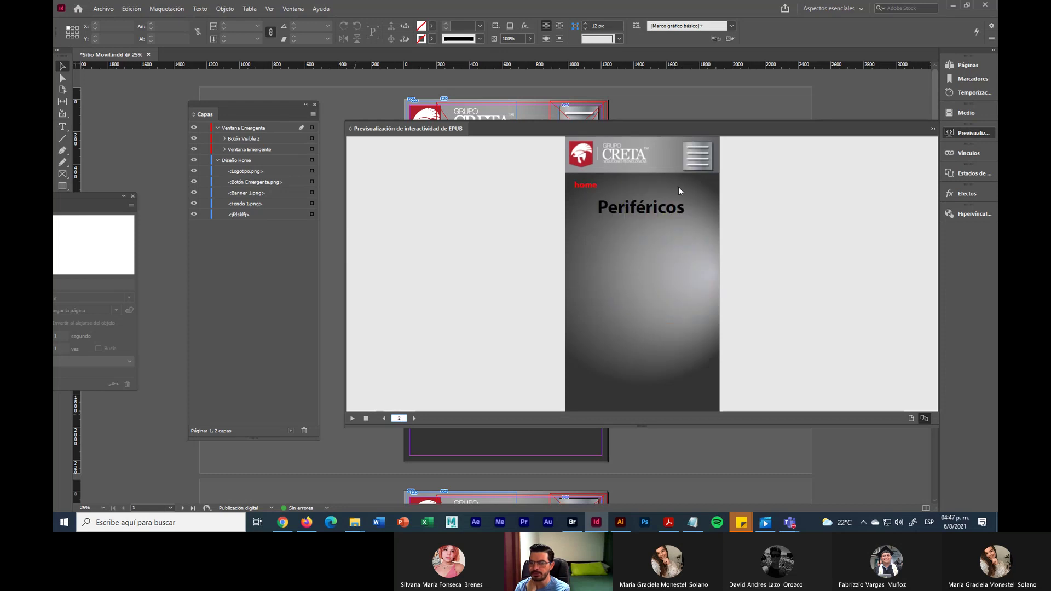
Test the Periféricos page's pop-up menu by going to PC Custom, and return to the home page
left_click(698, 162)
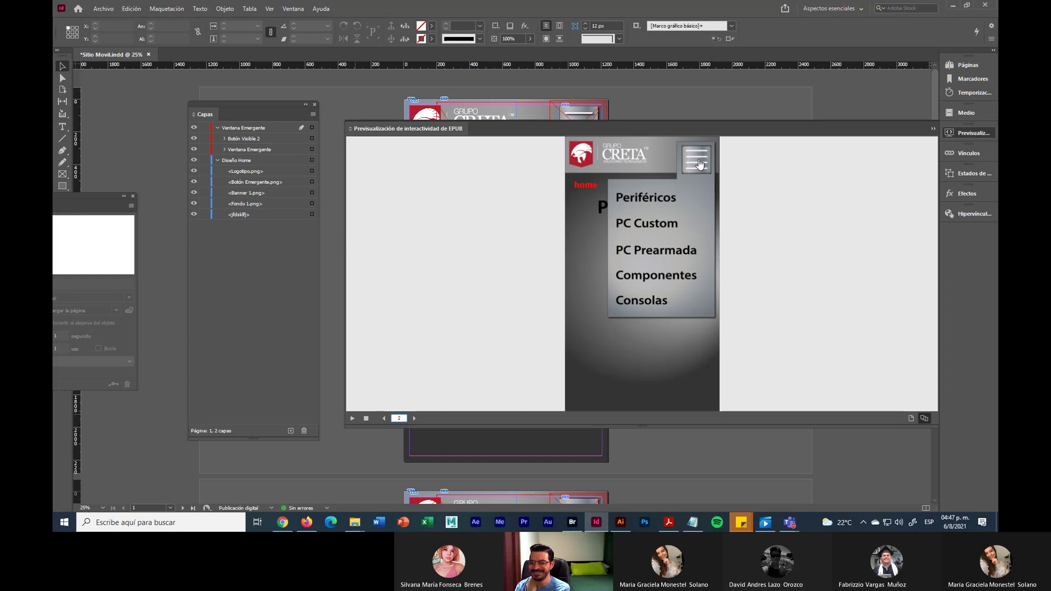
left_click(666, 223)
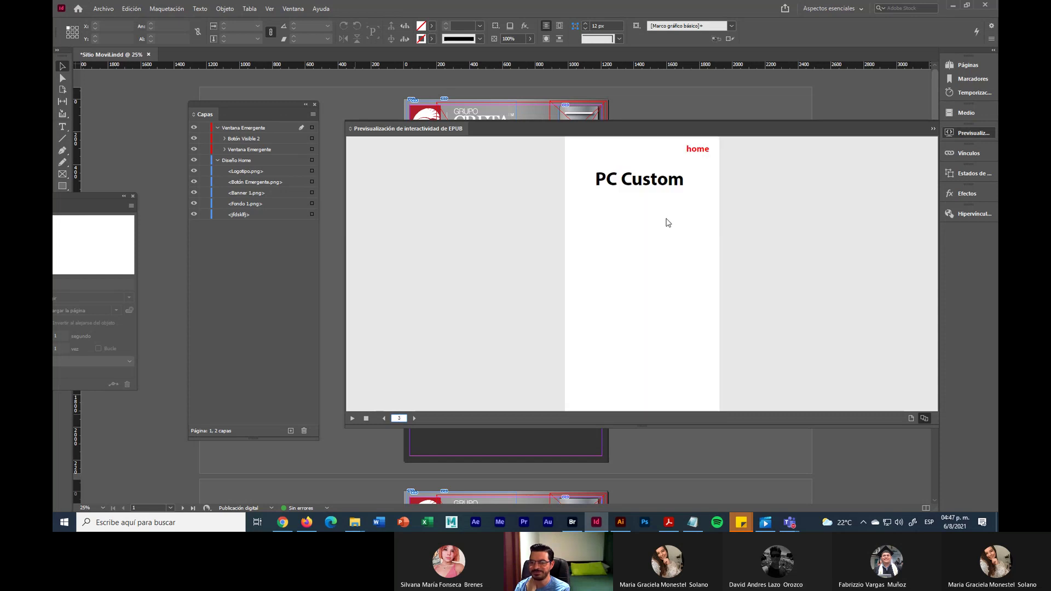
left_click(694, 152)
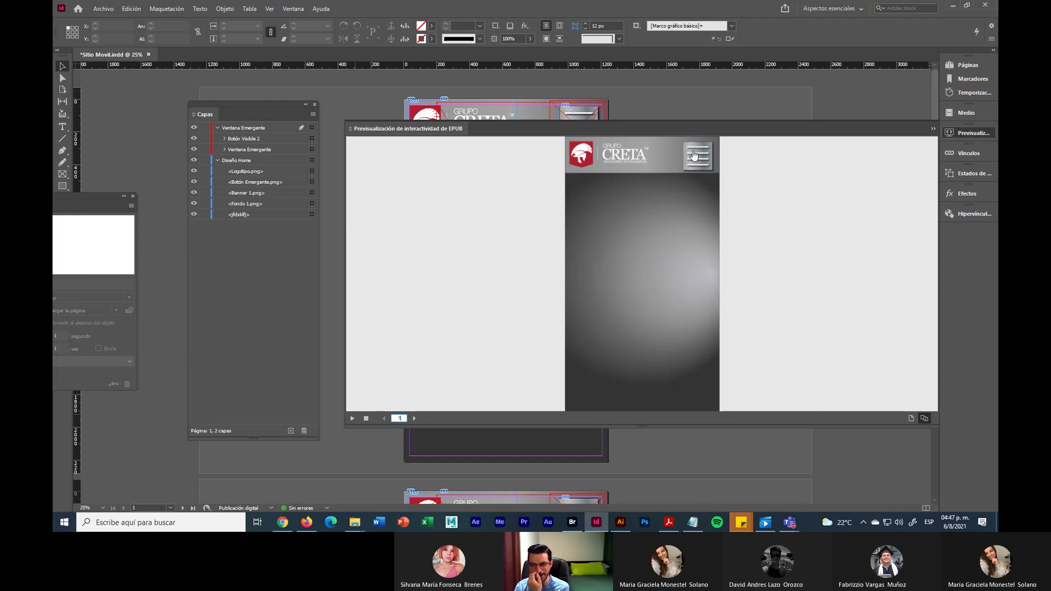
Retest the menu route from home through Periféricos to PC Custom, and close the preview
left_click(694, 155)
left_click(666, 199)
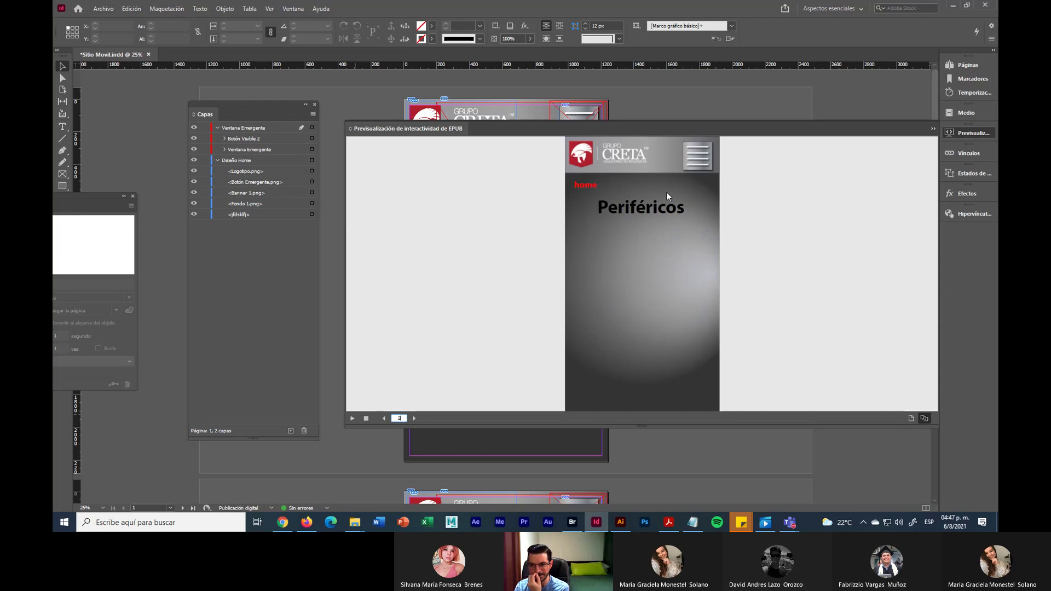
left_click(696, 157)
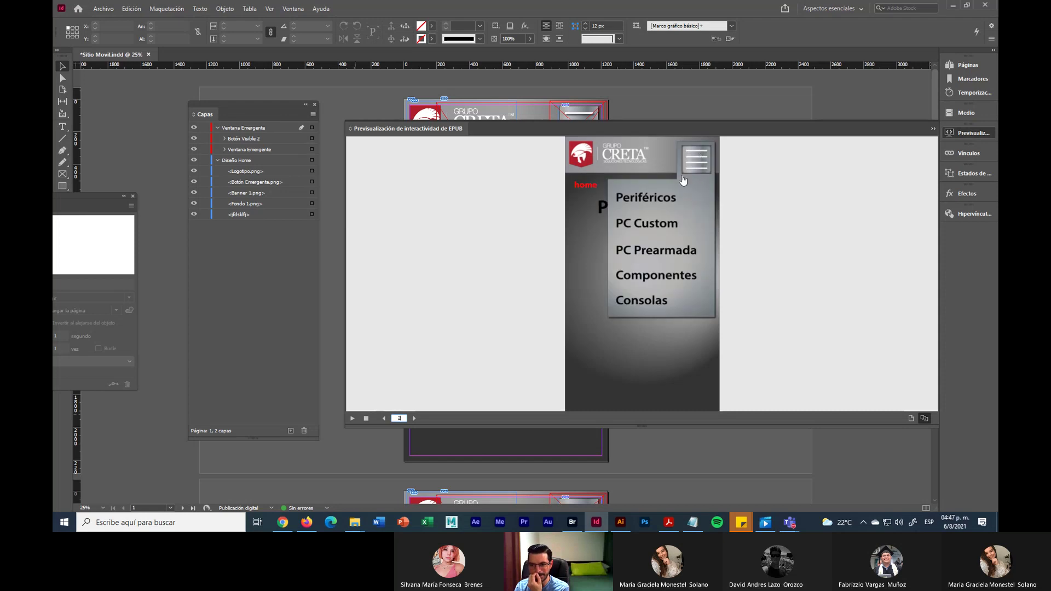
left_click(656, 228)
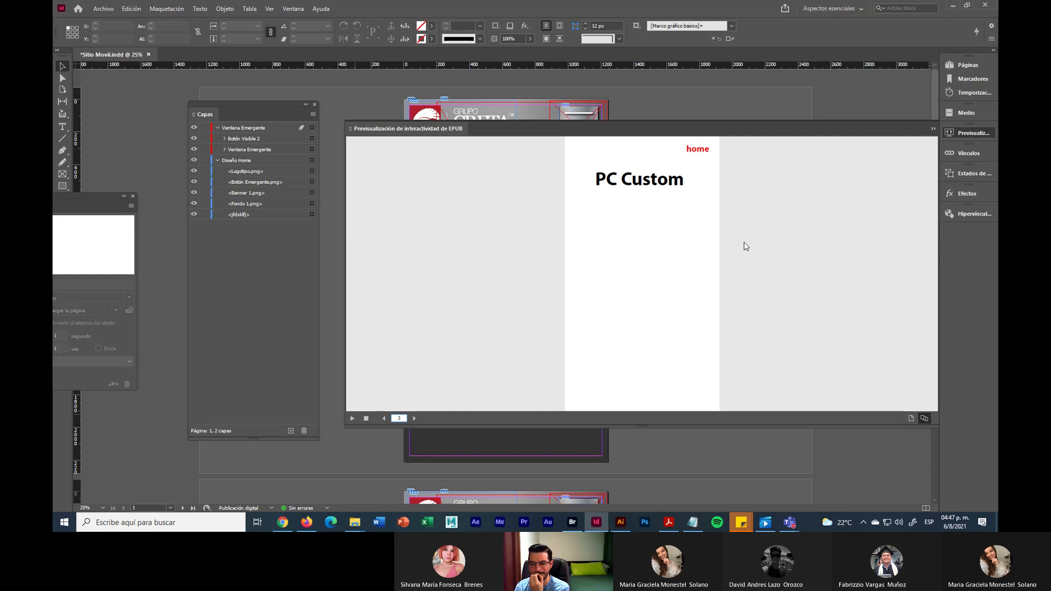
left_click(931, 130)
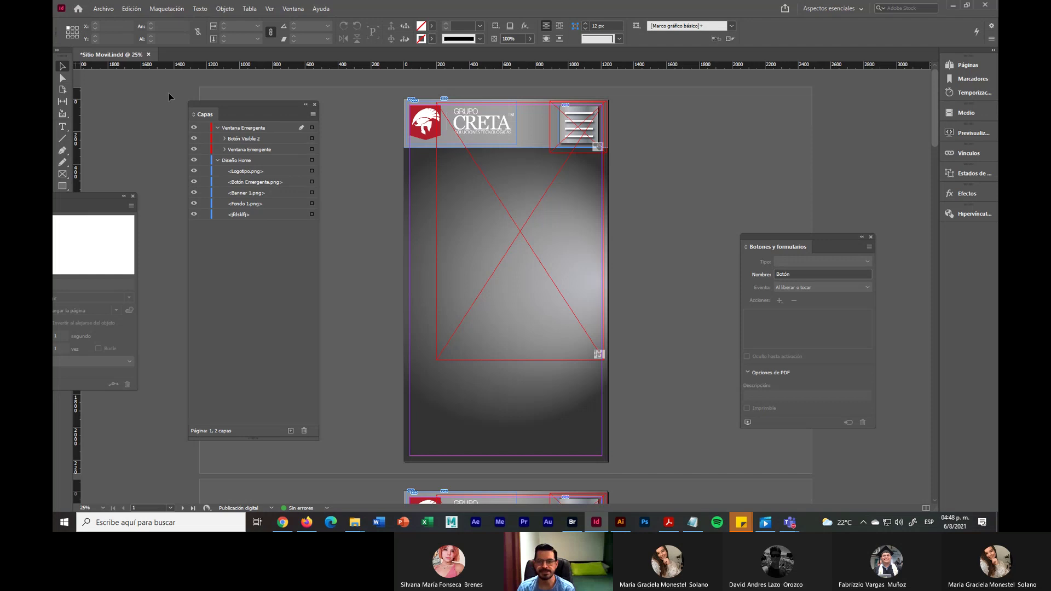
Save the document and switch to the Sitio Movil.ai artwork in Illustrator
left_click(101, 11)
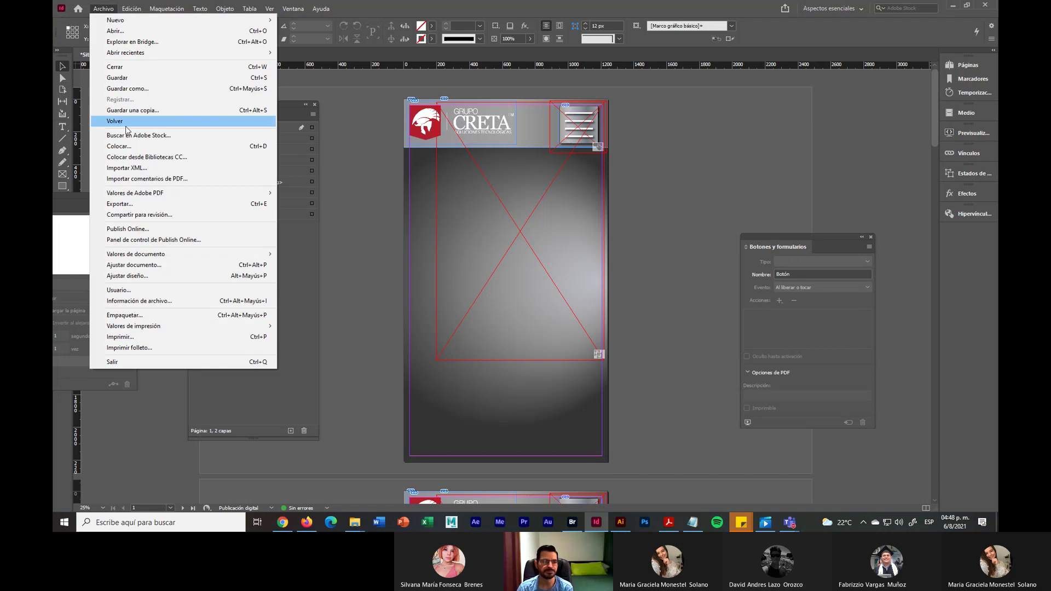
left_click(117, 78)
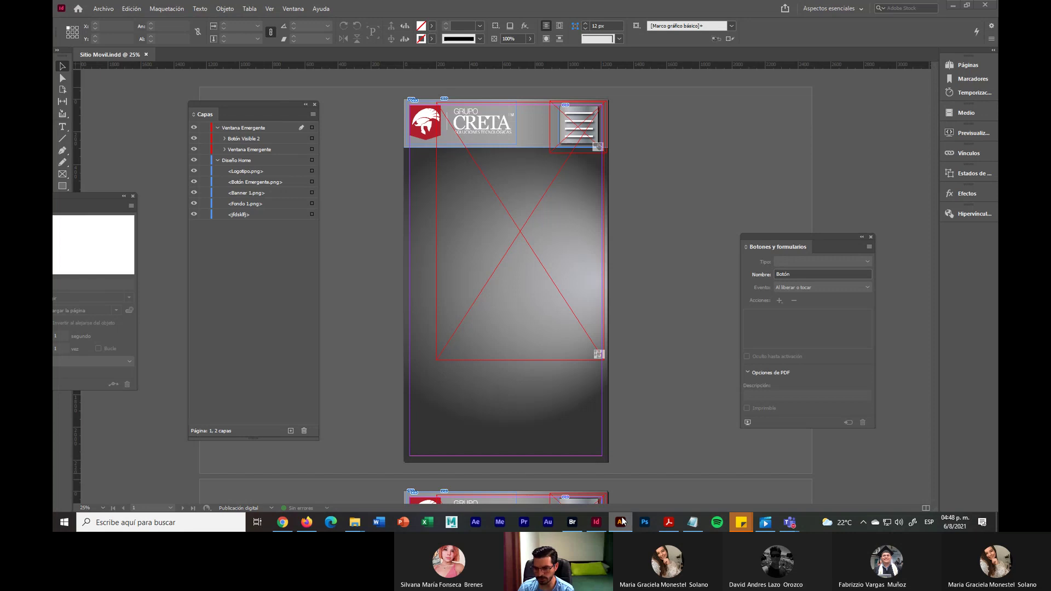
key("alt+Tab")
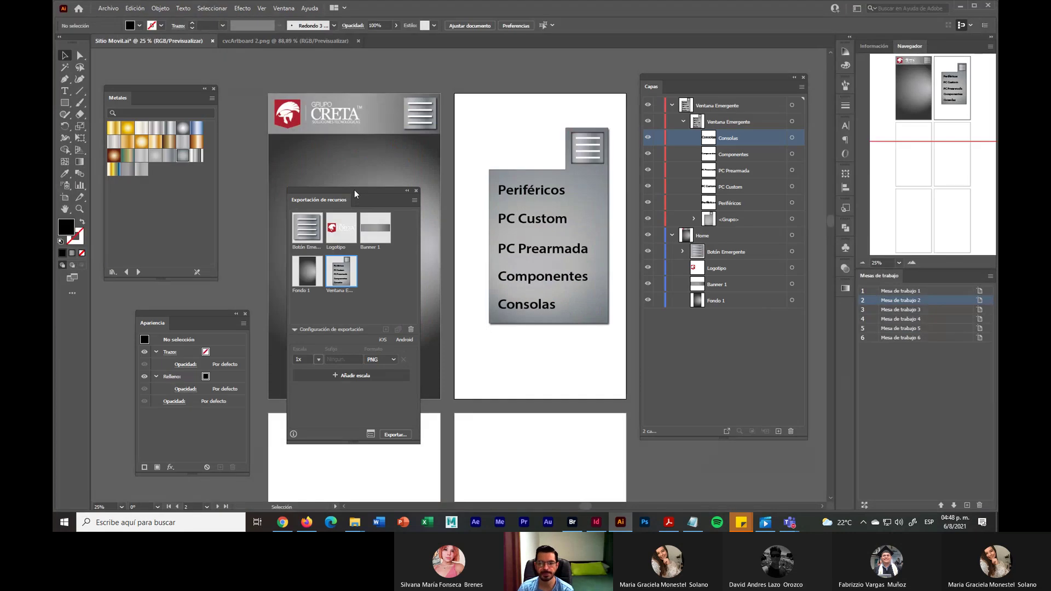
Move the asset export settings clear of the home artboard and collapse the Home and Ventana Emergente layers
left_click_drag(353, 189, 564, 346)
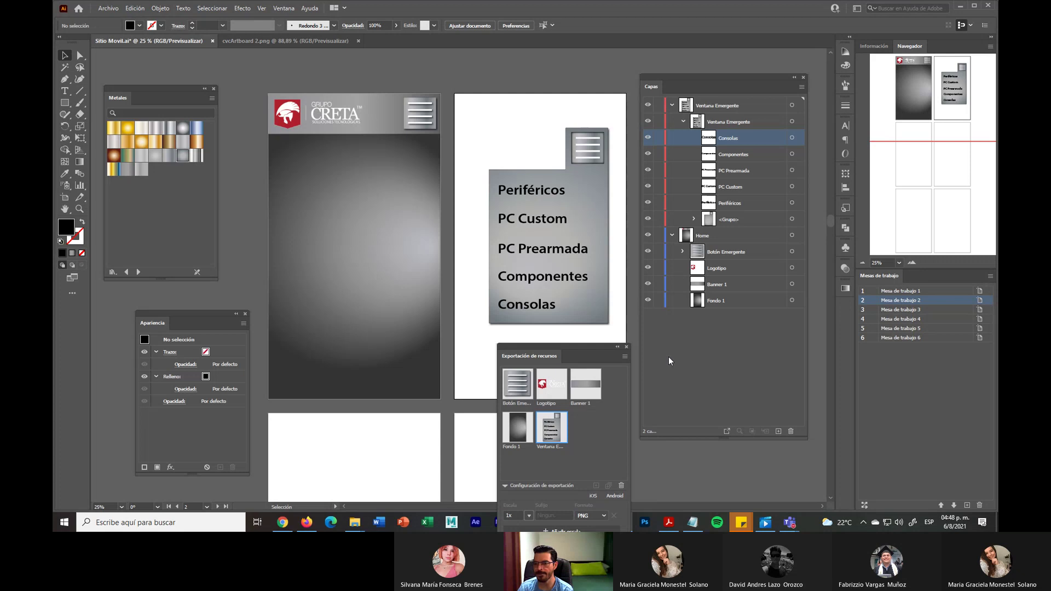
left_click(672, 236)
left_click(683, 121)
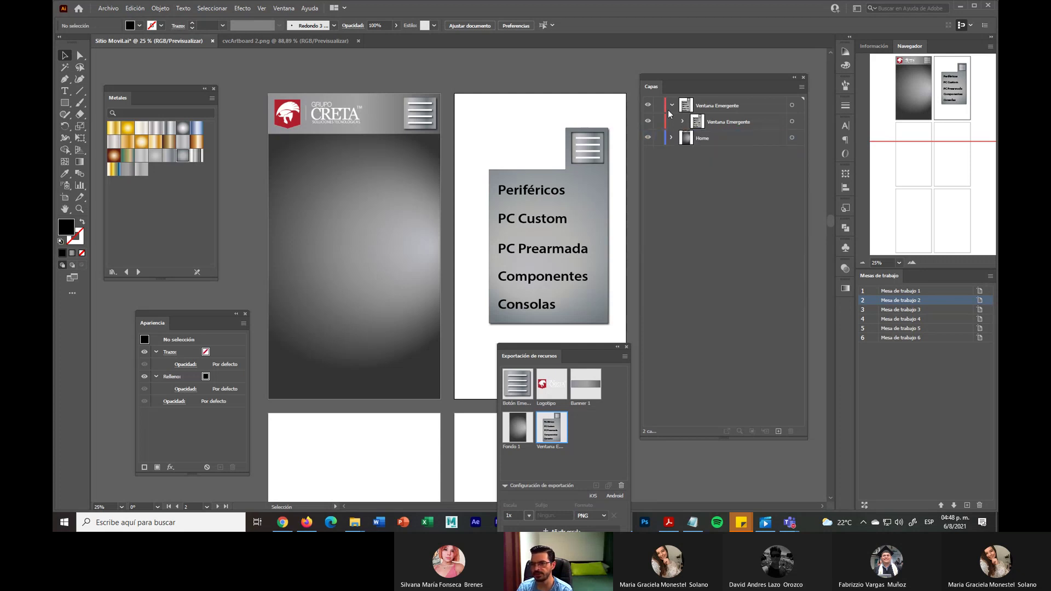
left_click(673, 105)
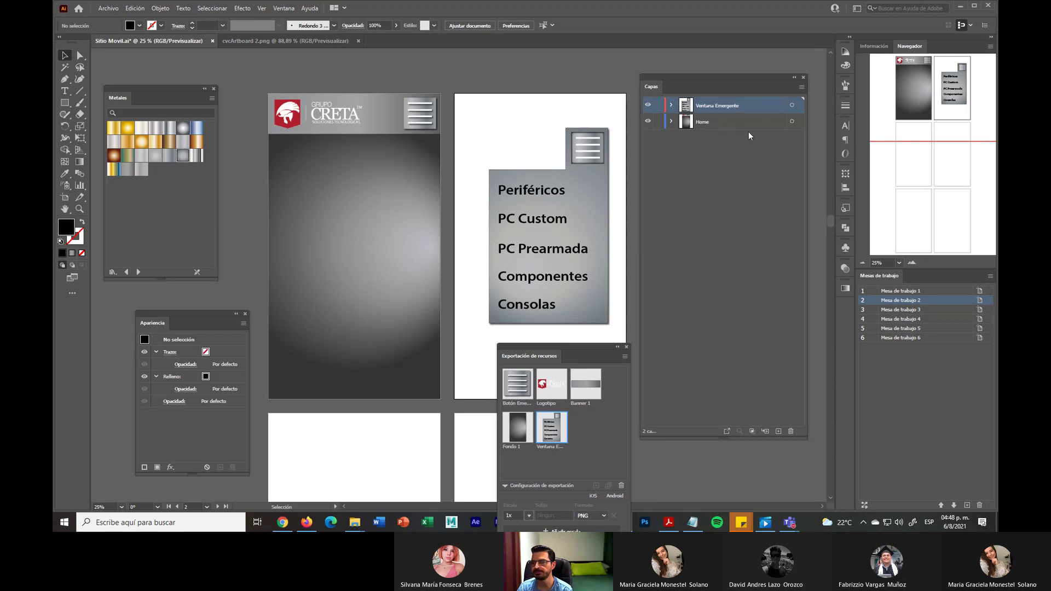
Expand the Ventana Emergente and Home layers and copy the unnamed background group from inside the pop-up menu
left_click(673, 105)
left_click(673, 105)
left_click(673, 105)
left_click(671, 138)
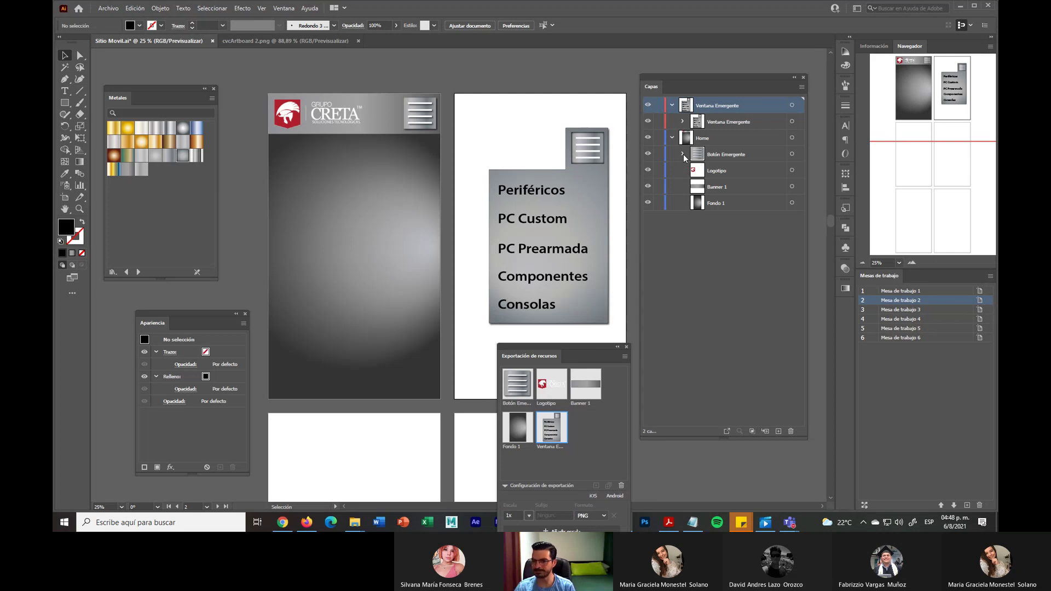
left_click(759, 123)
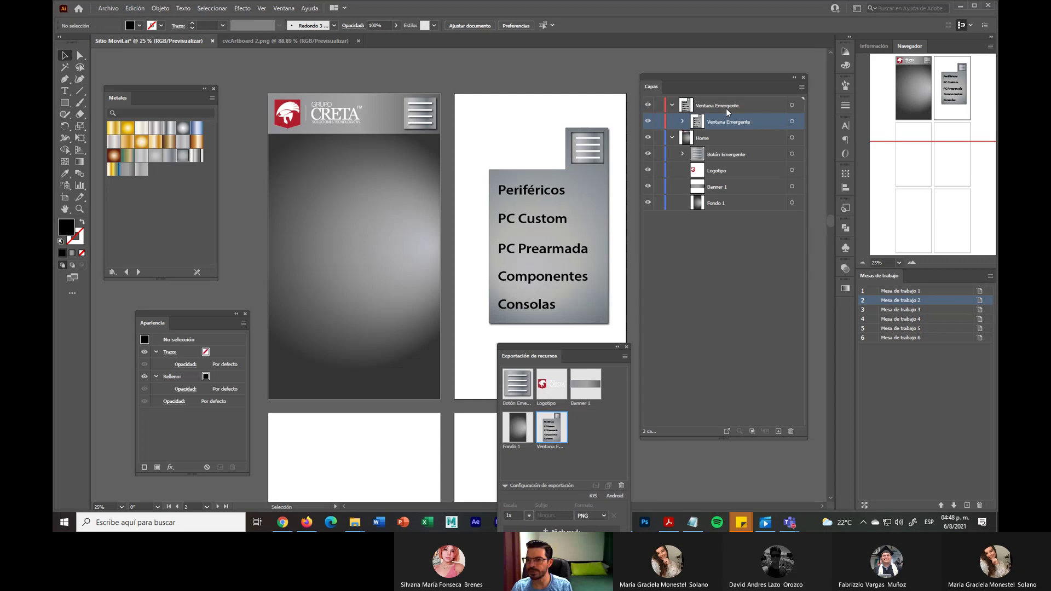
left_click(685, 123)
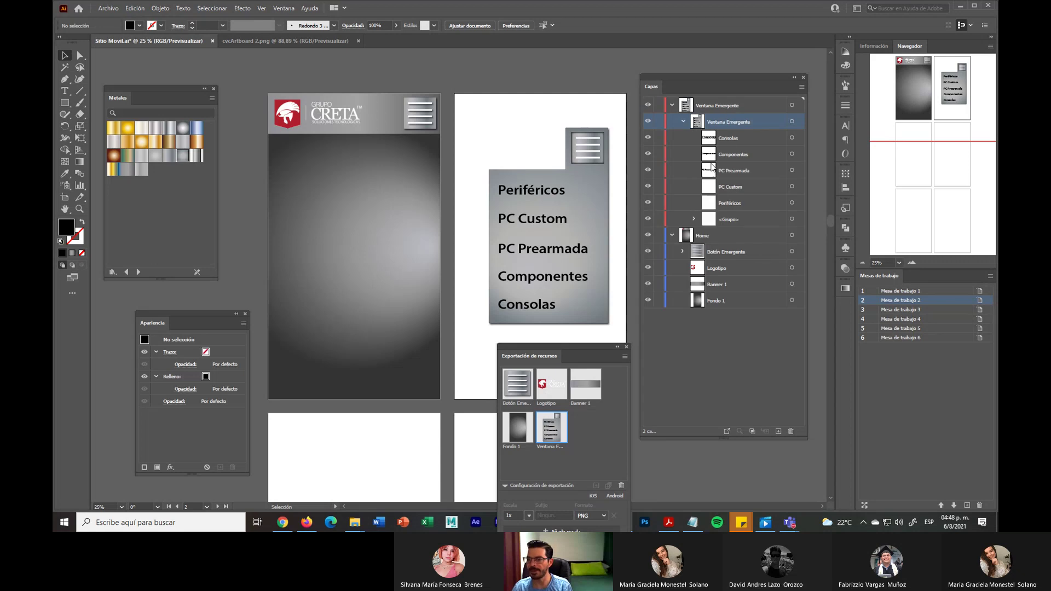
left_click(753, 218)
left_click(792, 219)
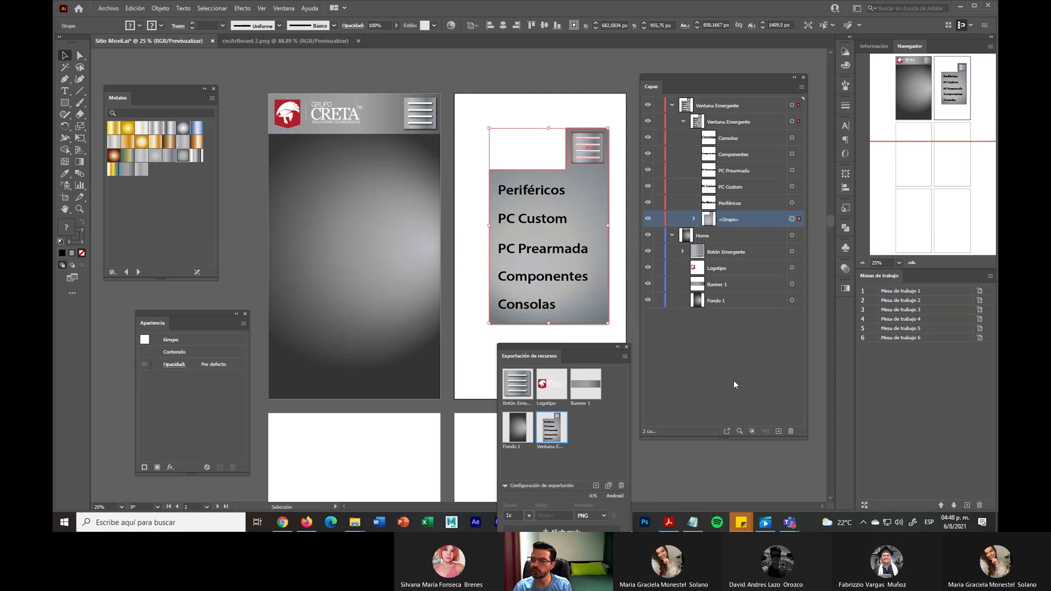
Activate the third artboard and create a new layer named Ventana Emergente Vacía
left_click(324, 450)
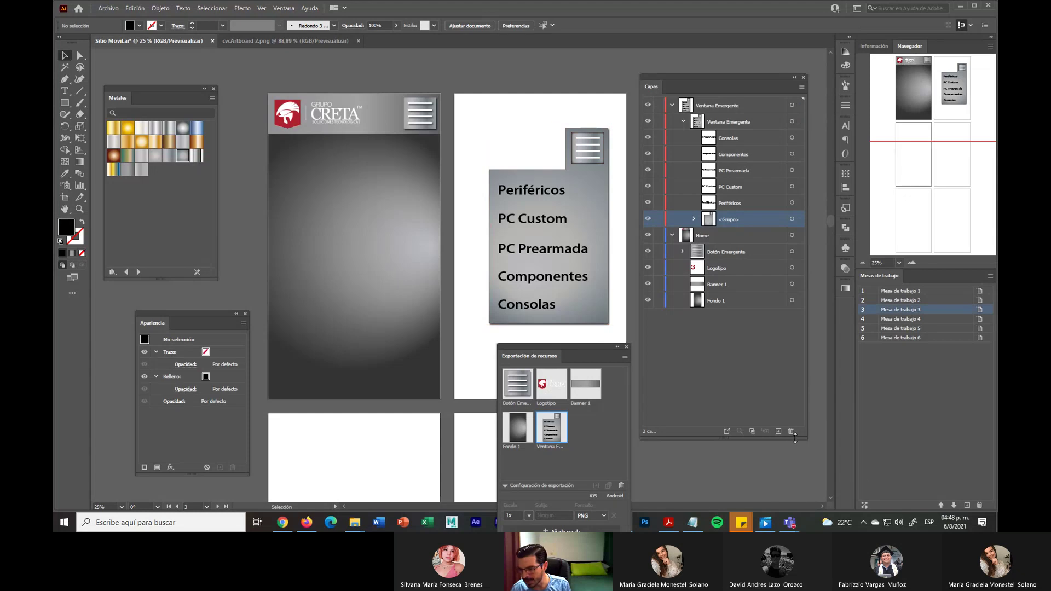
left_click(778, 432)
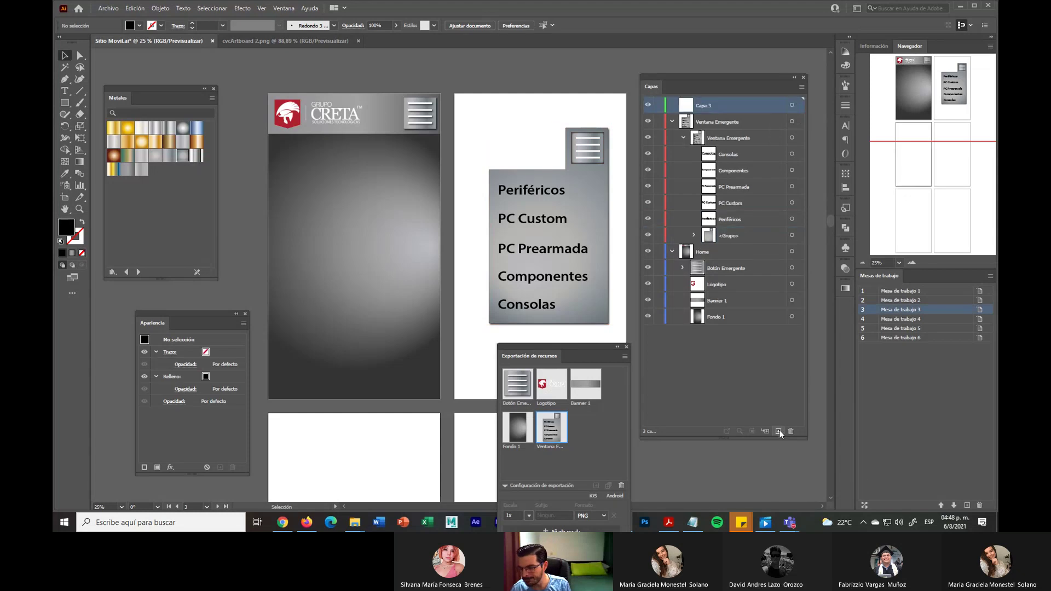
double_click(706, 106)
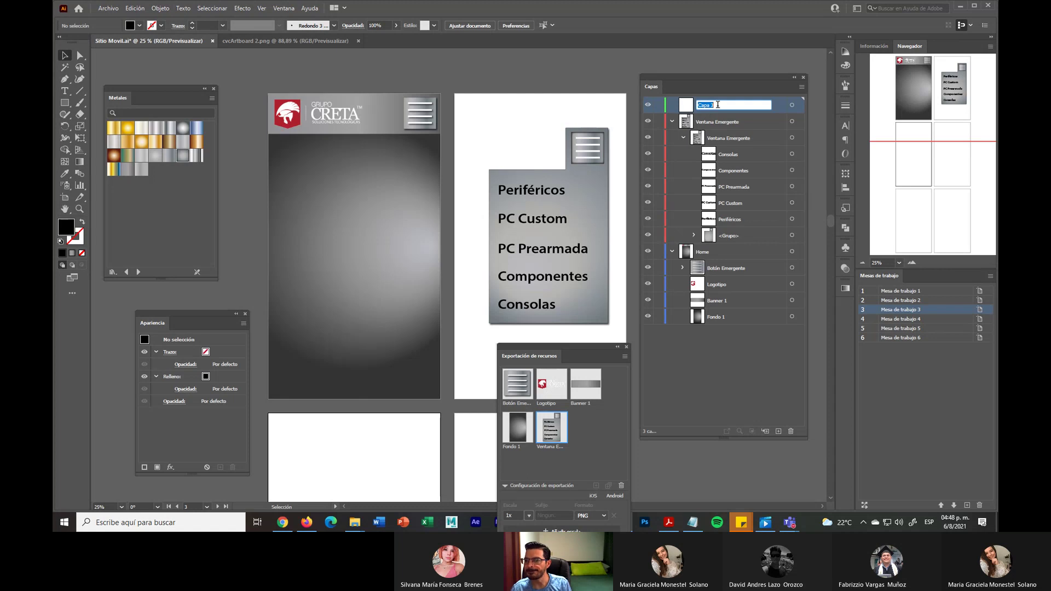
type("Ventan")
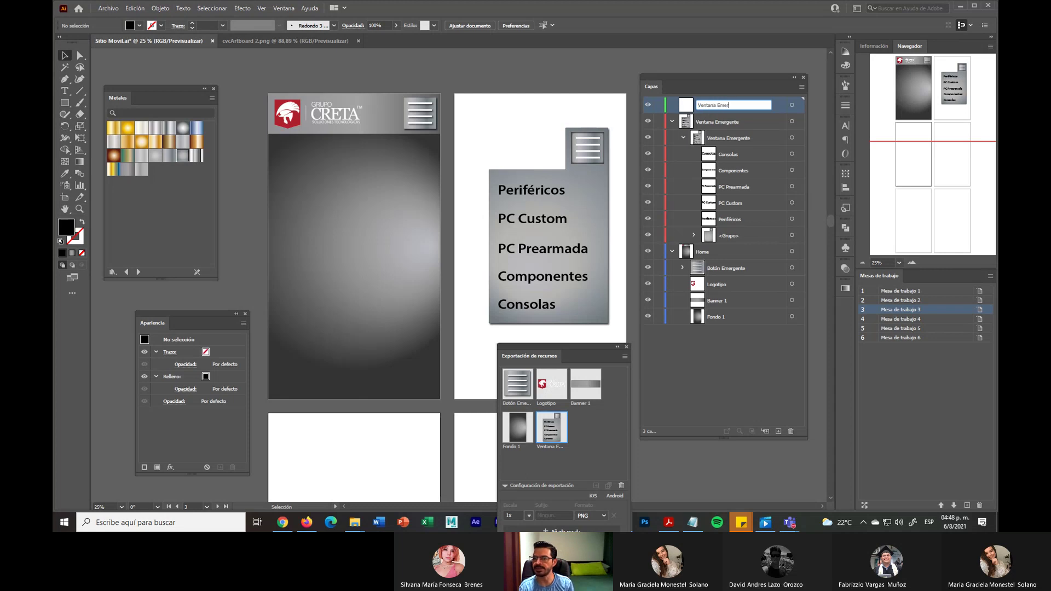
type("a Emergente >L")
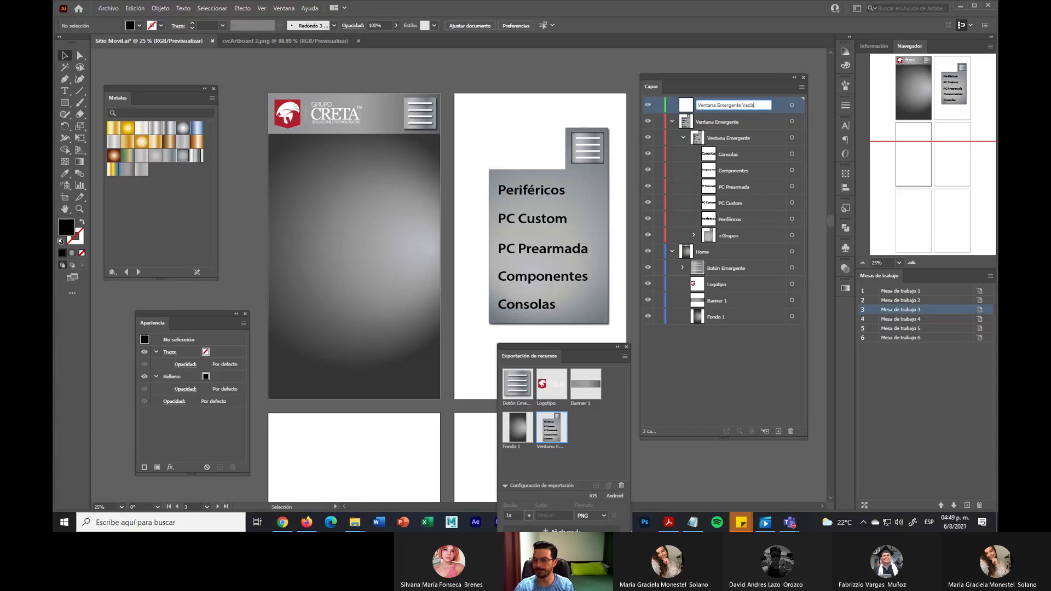
key("Return")
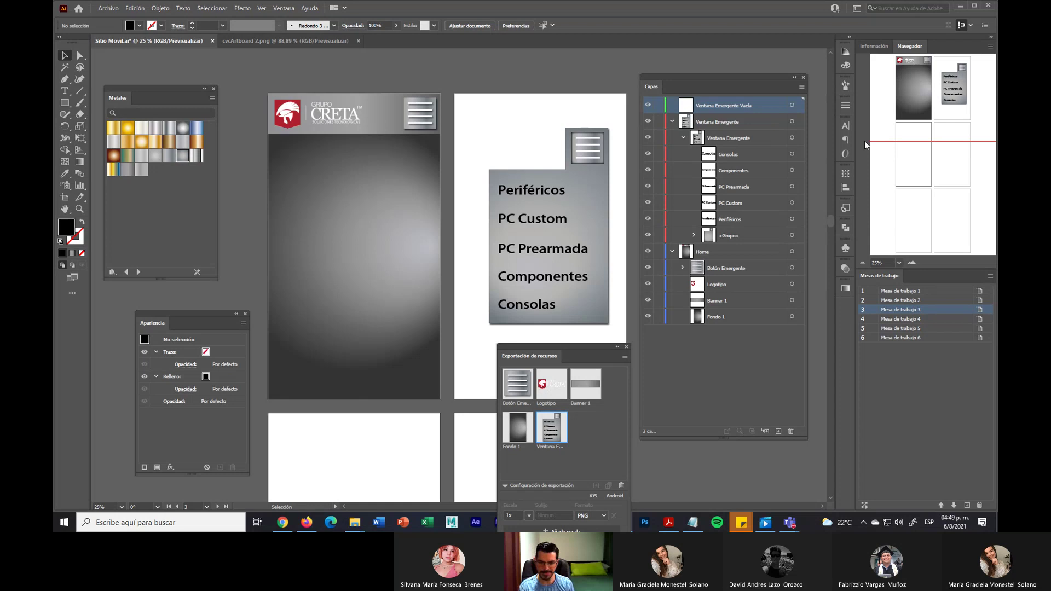
Paste the copied text-free pop-up group into the new layer and move it onto the third artboard
key("ctrl+v")
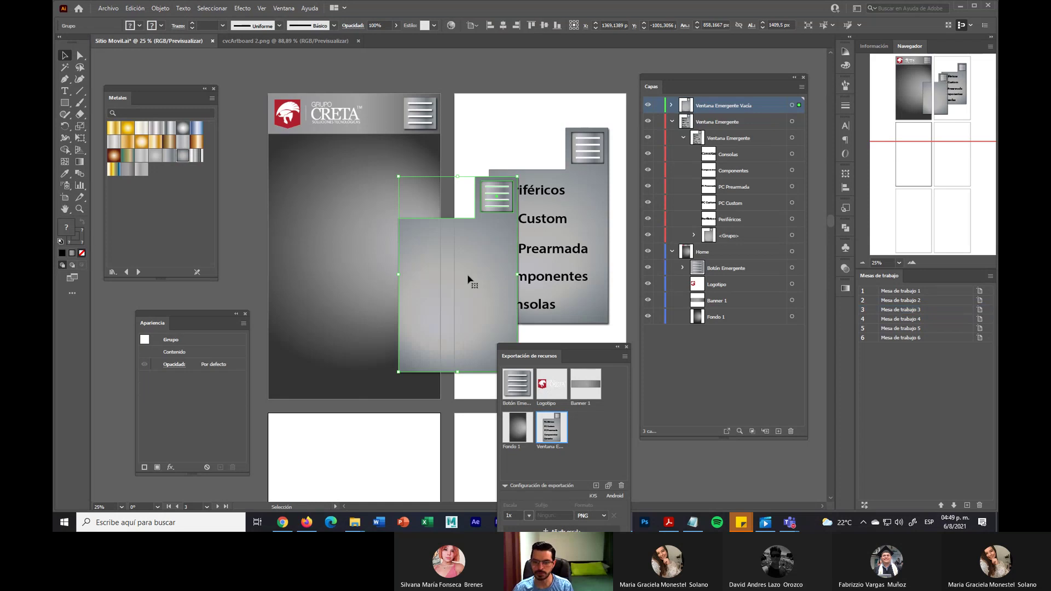
left_click_drag(468, 279, 471, 304)
left_click_drag(564, 265, 505, 336)
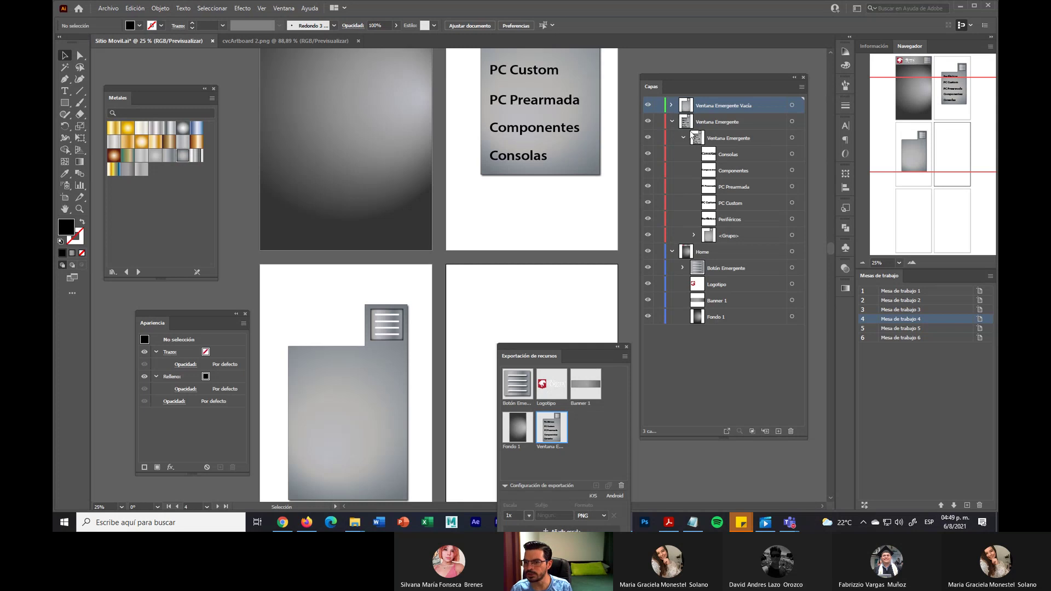
Expand the Ventana Emergente Vacía layer and give its pasted group the same name, Ventana Emergente Vacía
left_click(672, 105)
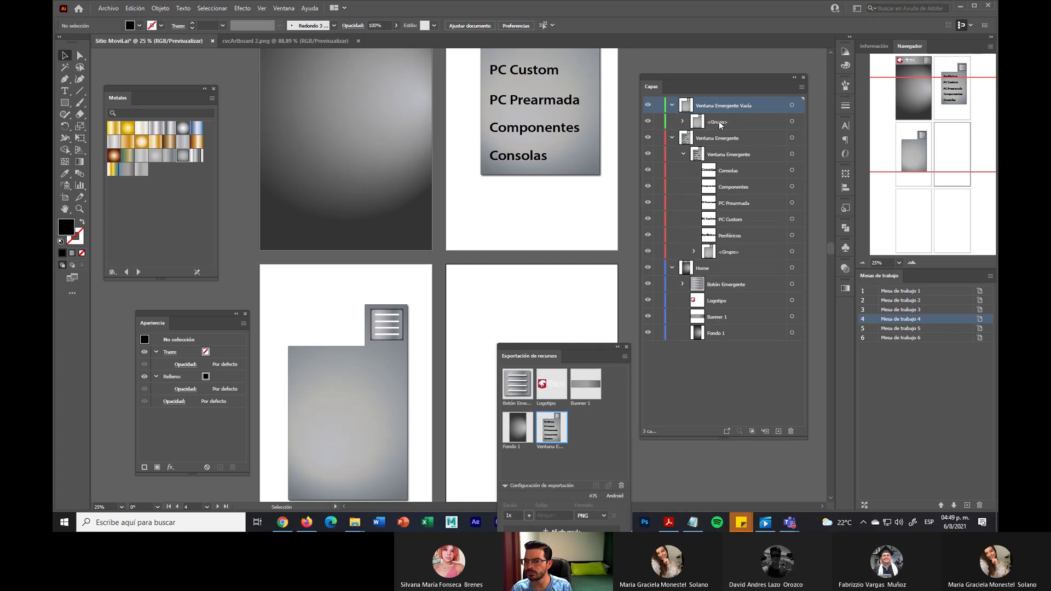
double_click(719, 122)
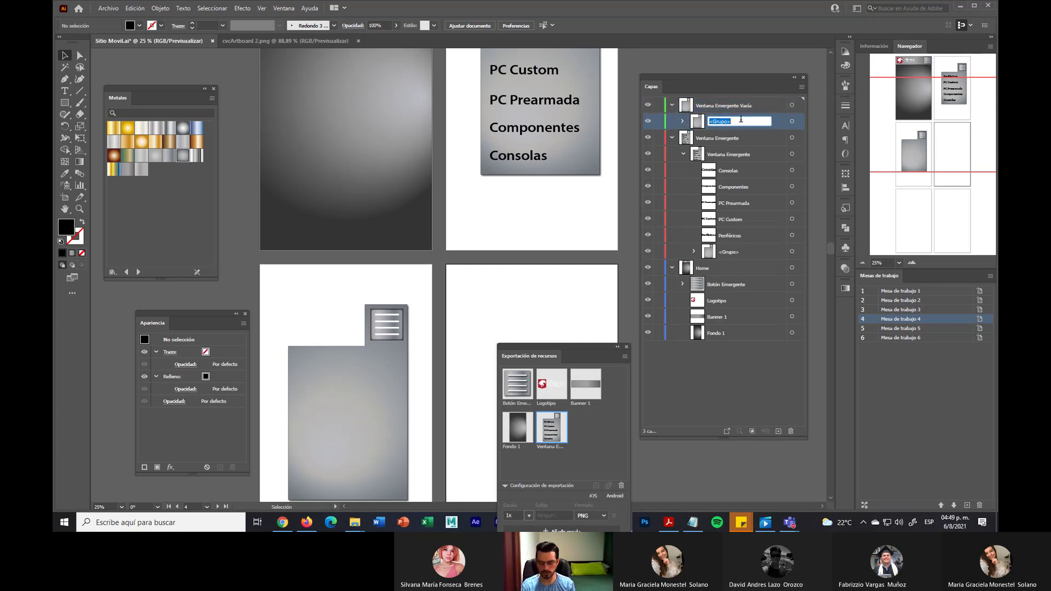
type("Ventana Emergente V")
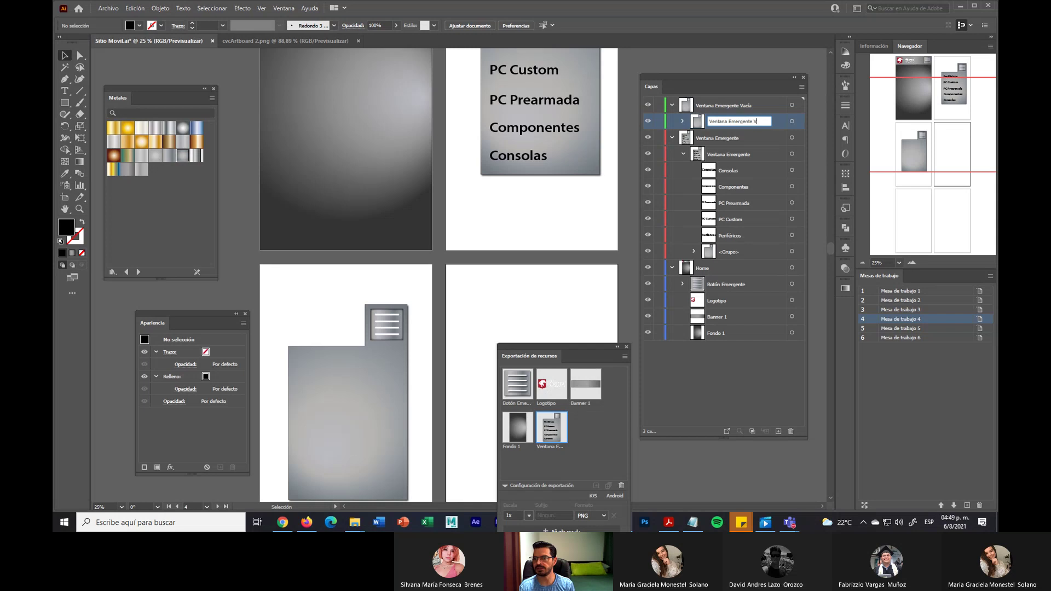
type("acía")
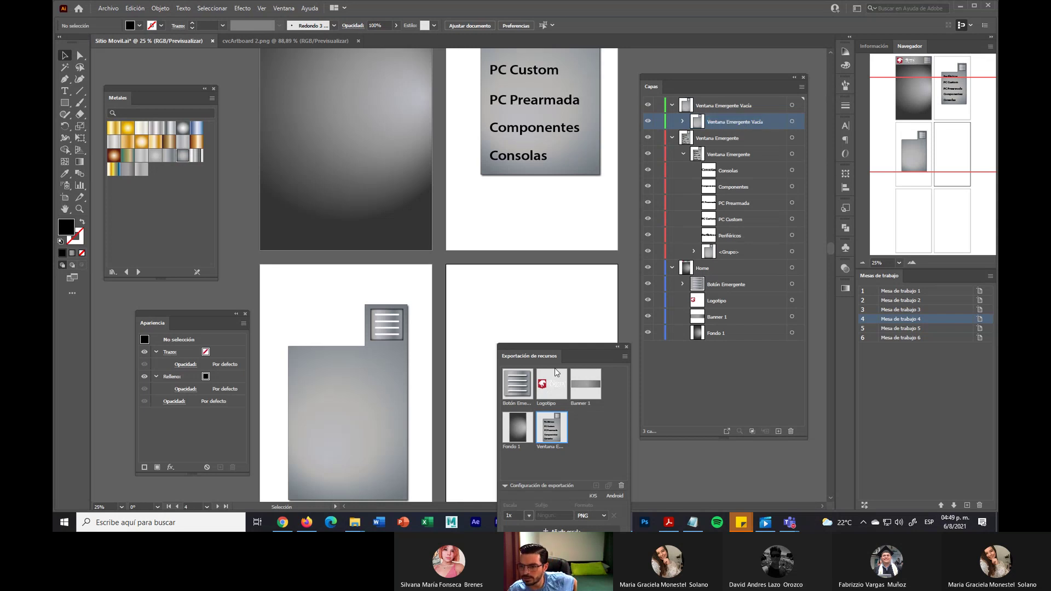
Rename the Home layer as Pagina Home
left_click(723, 333)
left_click(736, 320)
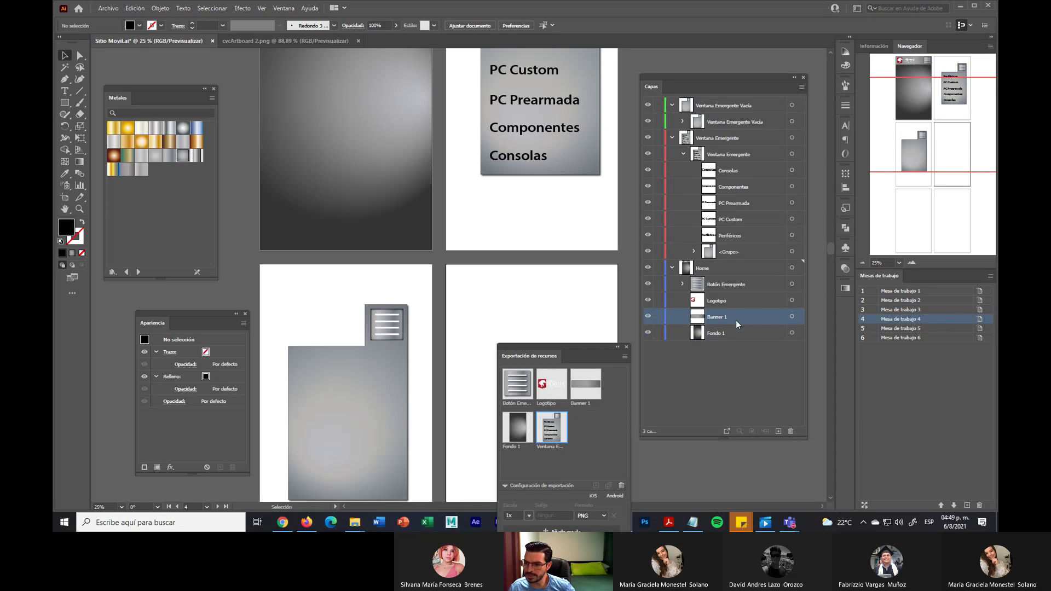
left_click(738, 301)
left_click(753, 285)
left_click(734, 271)
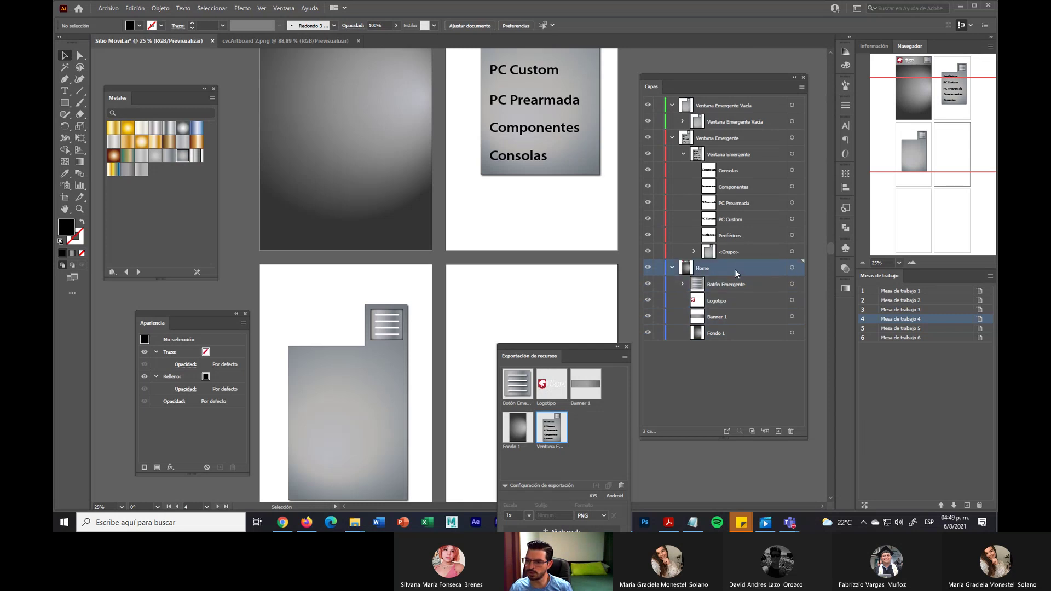
double_click(706, 269)
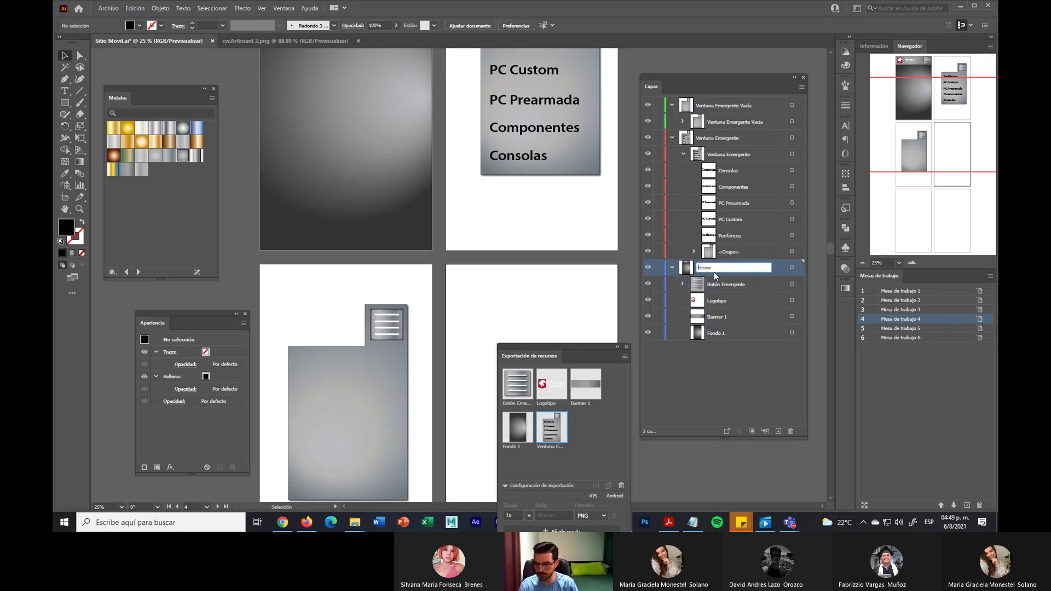
left_click(699, 267)
type("Pag")
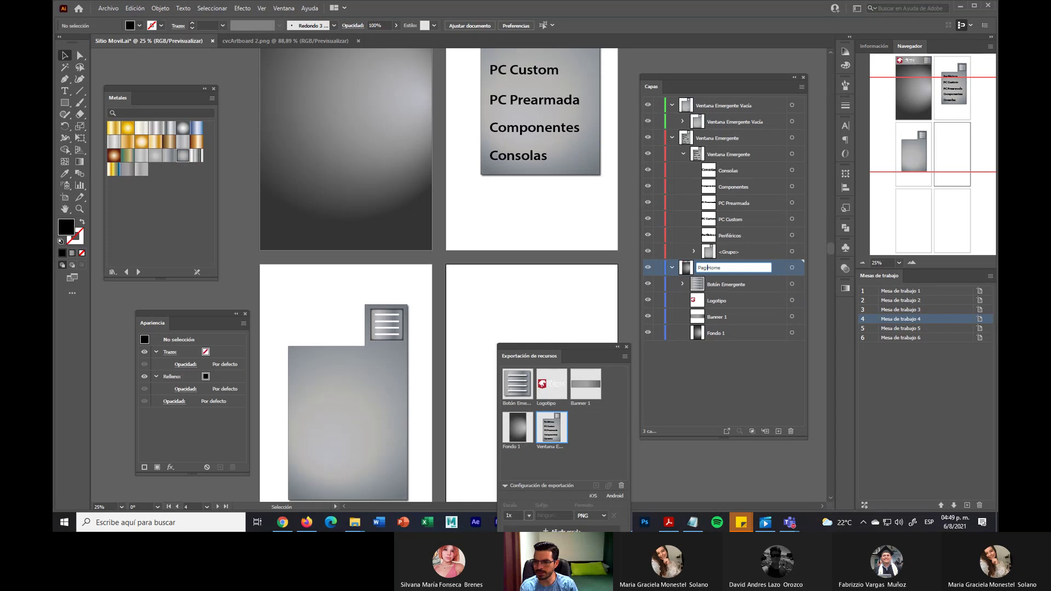
type("ina")
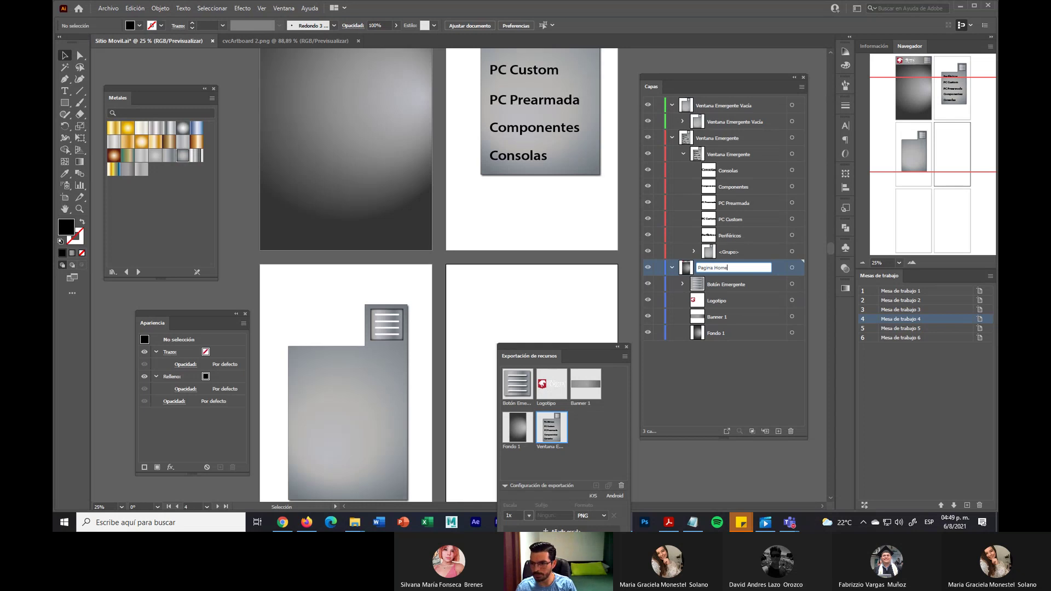
key("Return")
Copy the name Ventana Emergente Vacía onto the unnamed background group inside the original Ventana Emergente layer
double_click(736, 251)
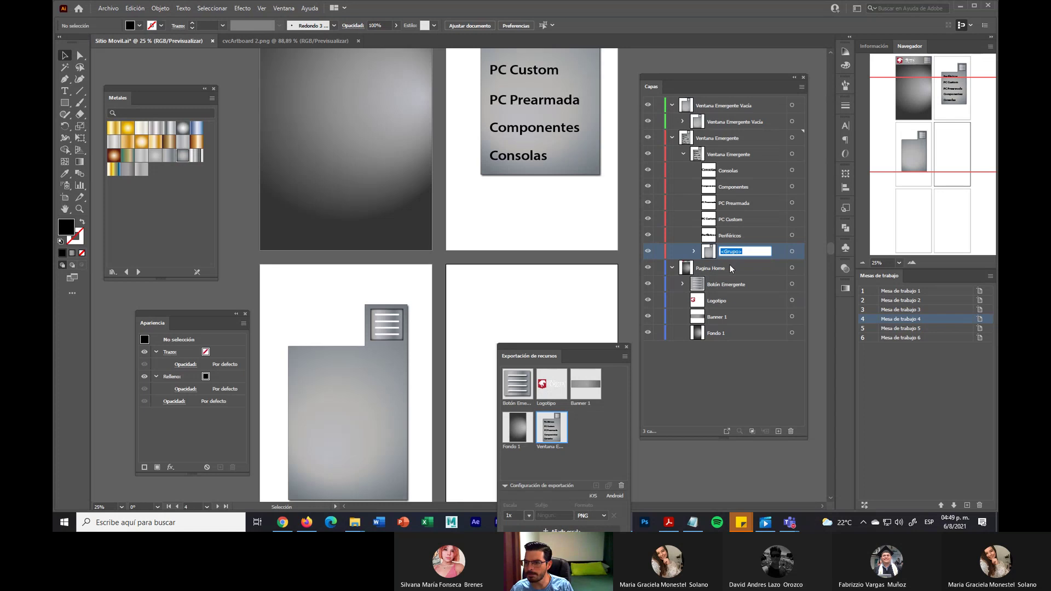
double_click(735, 123)
key("ctrl+c")
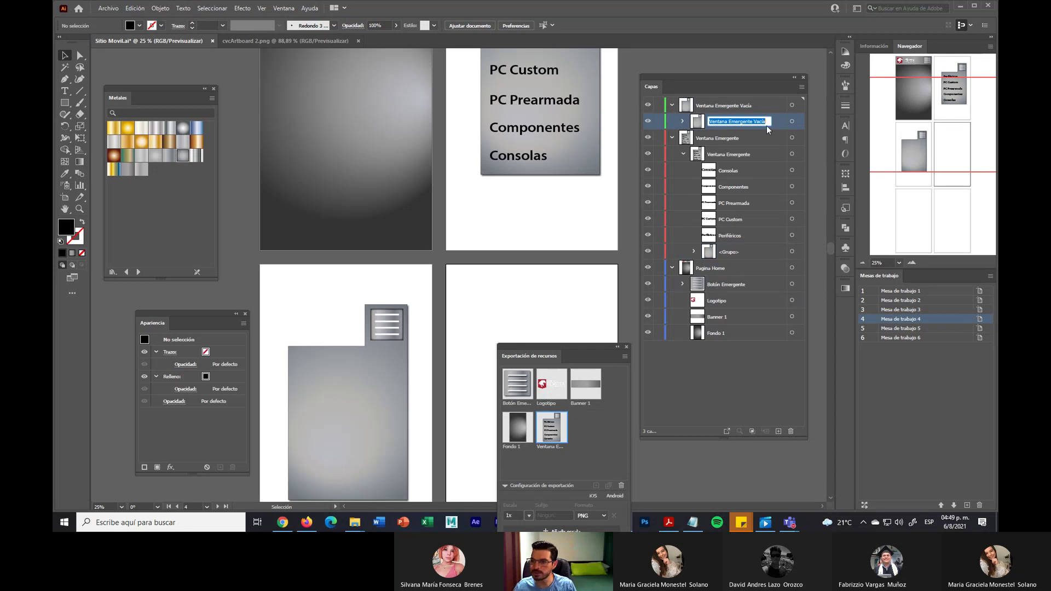
left_click(733, 255)
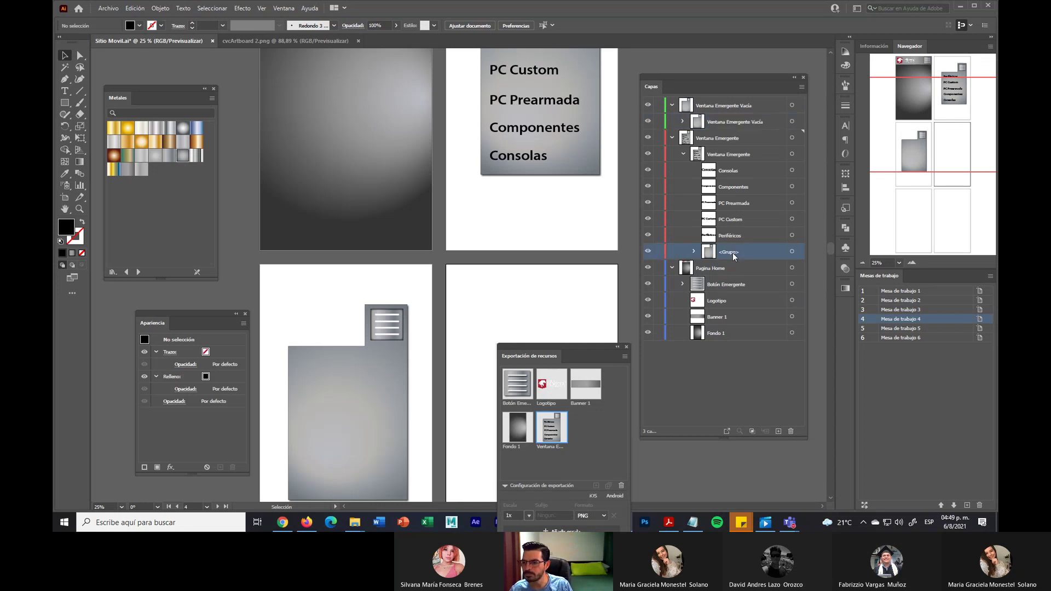
double_click(732, 252)
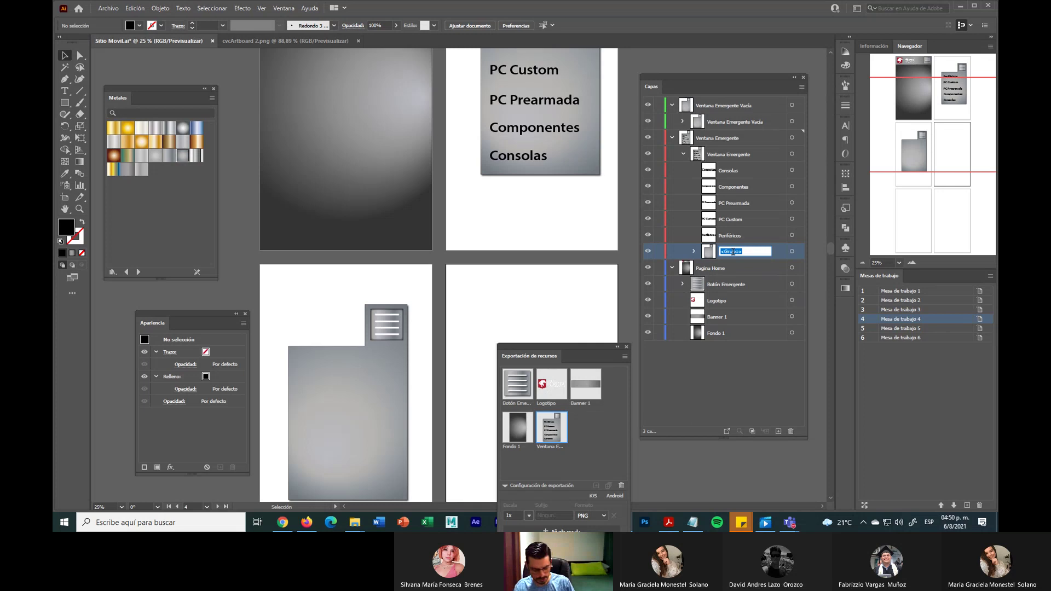
key("ctrl+v")
key("Return")
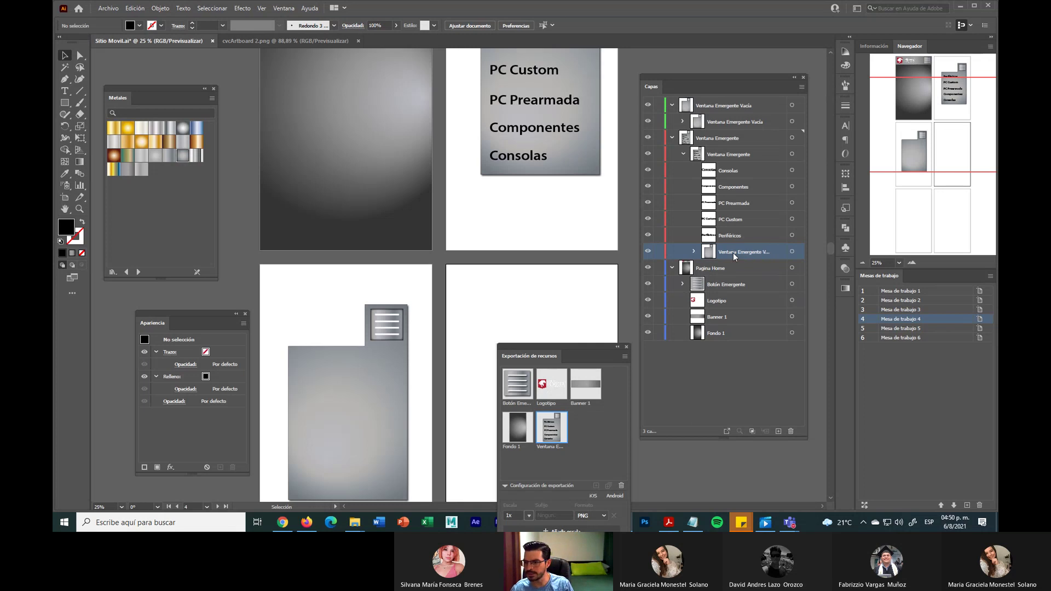
Review the naming of the three layers and of the groups and objects inside them
left_click(738, 393)
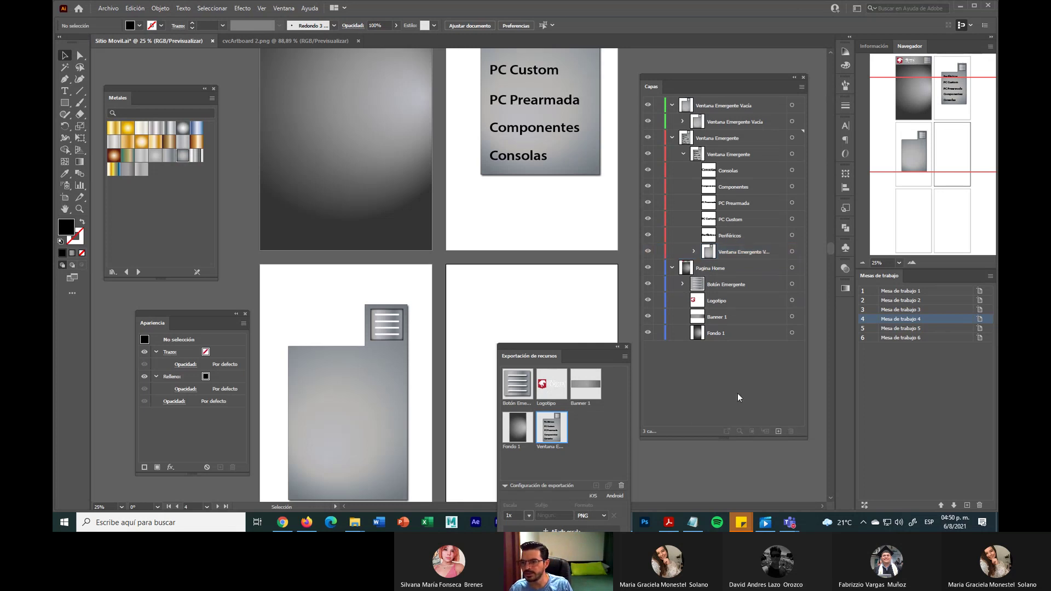
left_click(743, 107)
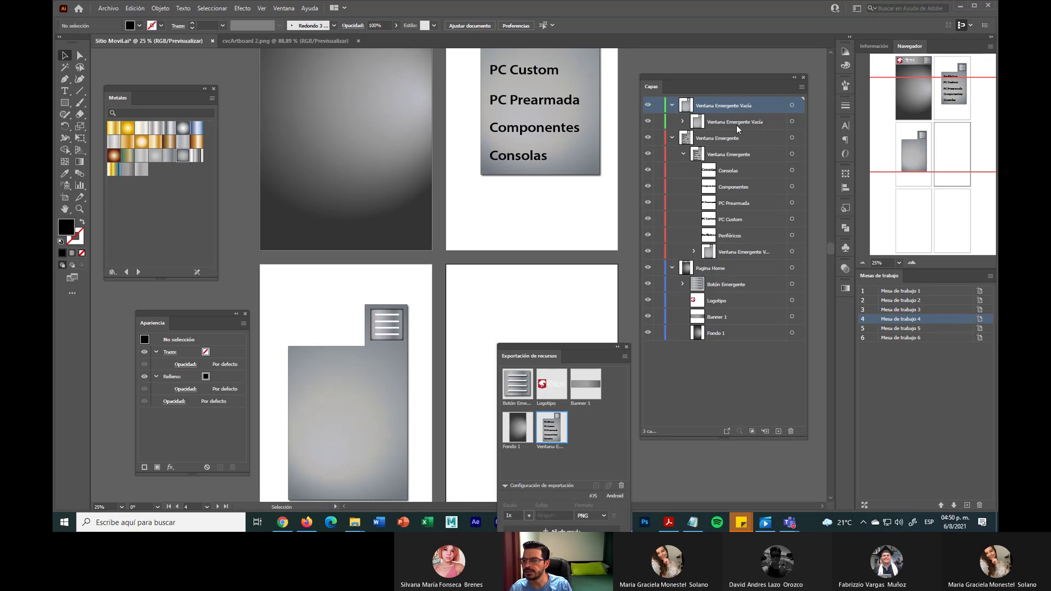
left_click(737, 123)
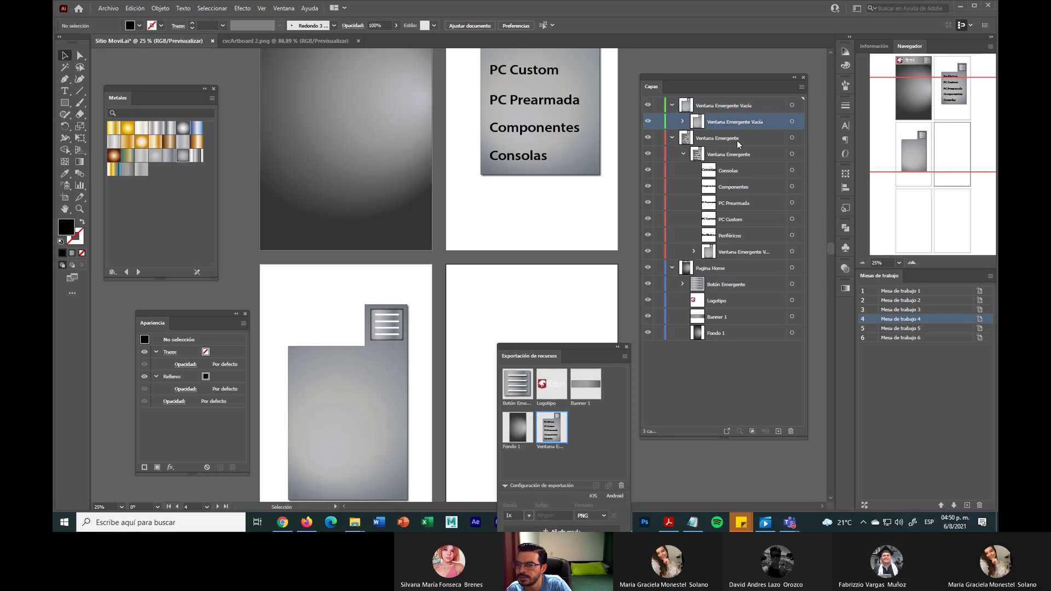
left_click(735, 139)
left_click(757, 154)
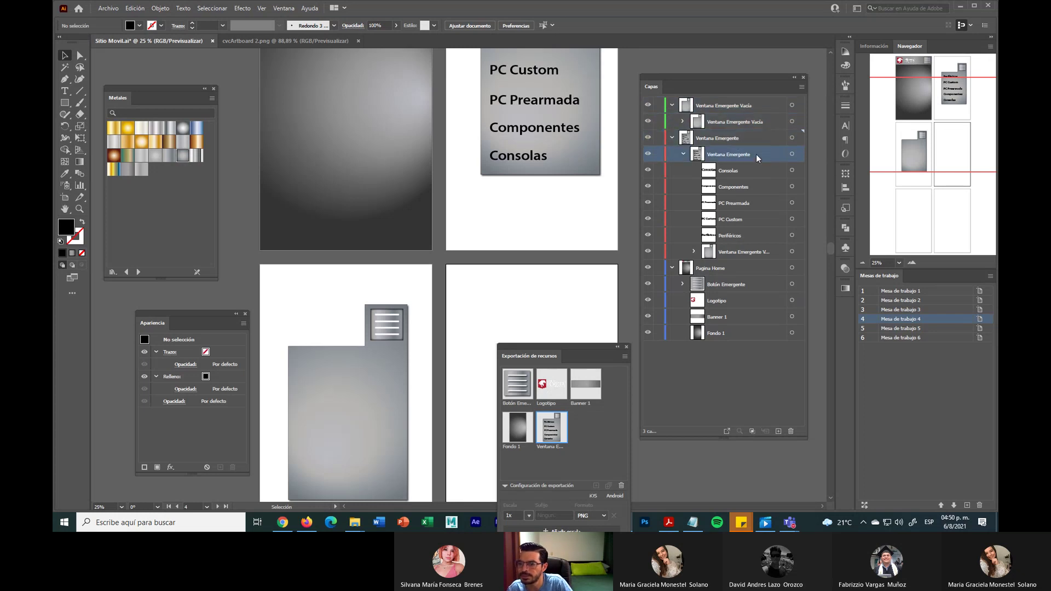
left_click(753, 253)
left_click(737, 287)
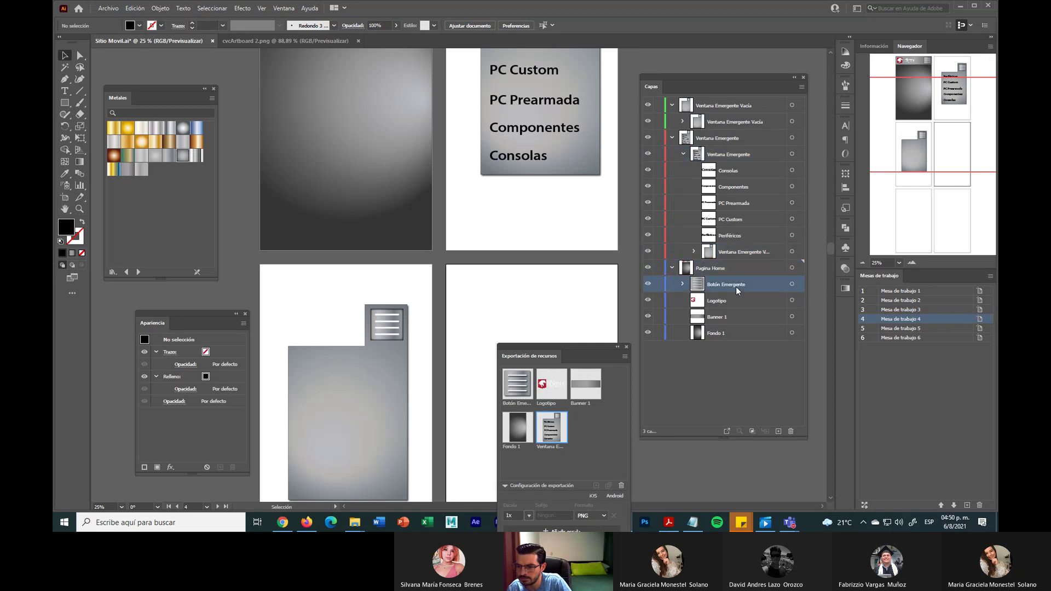
left_click(736, 304)
left_click(737, 317)
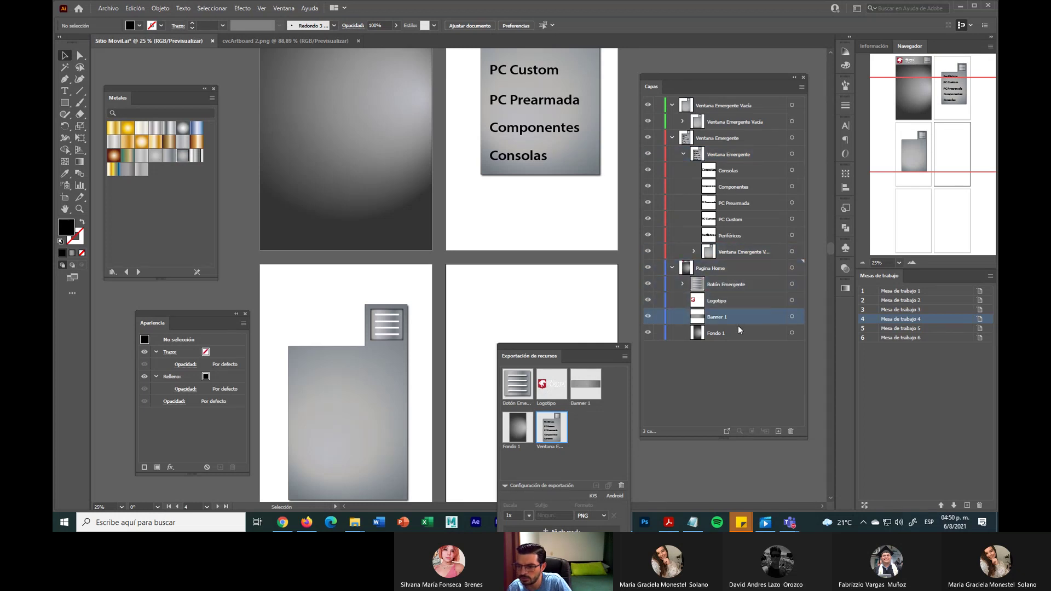
left_click(736, 334)
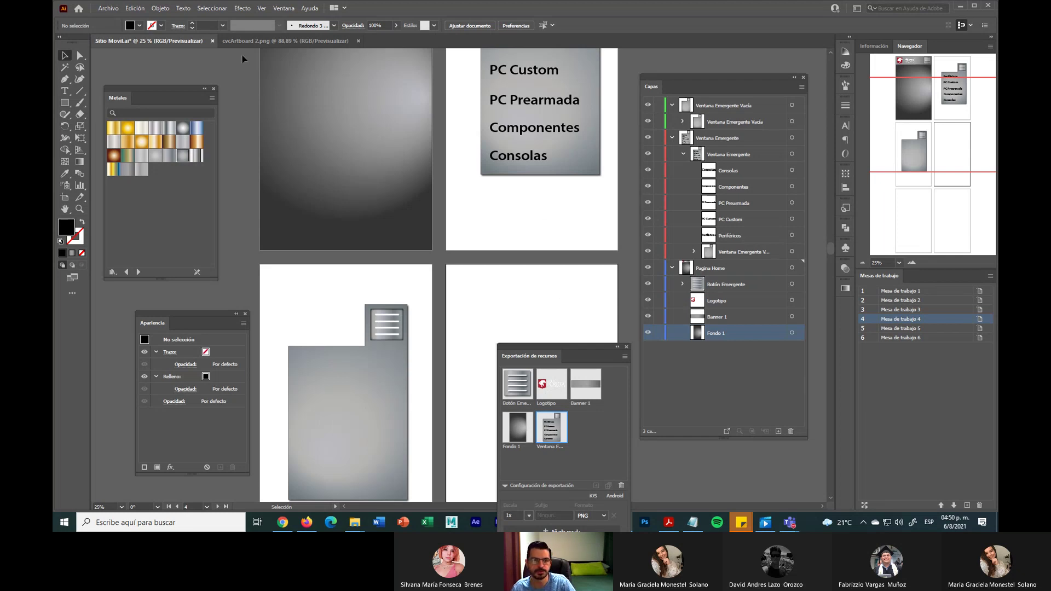
Save the Sitio Movil.ai document
left_click(112, 6)
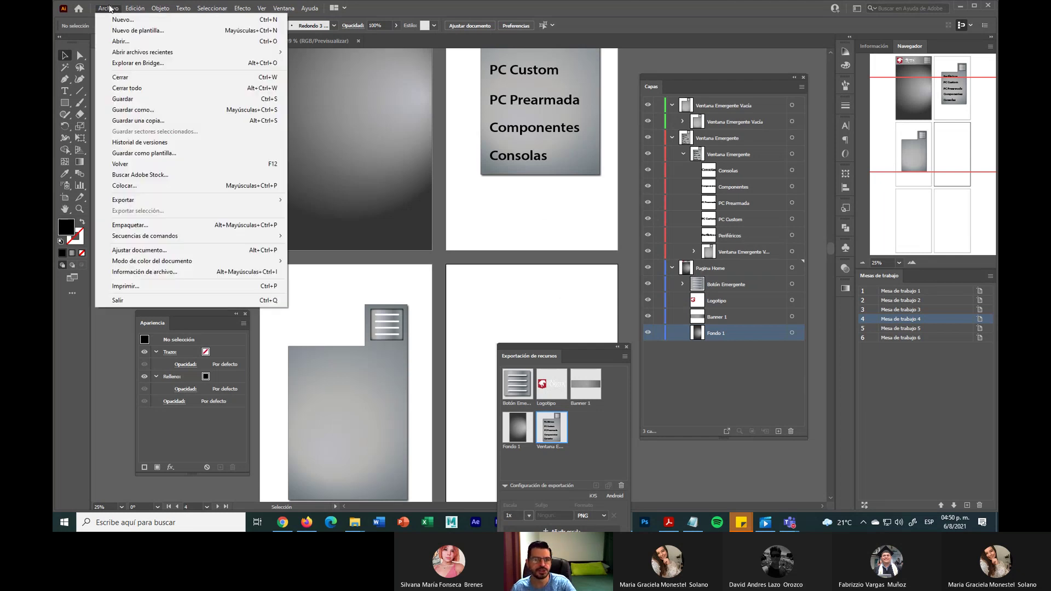
left_click(142, 99)
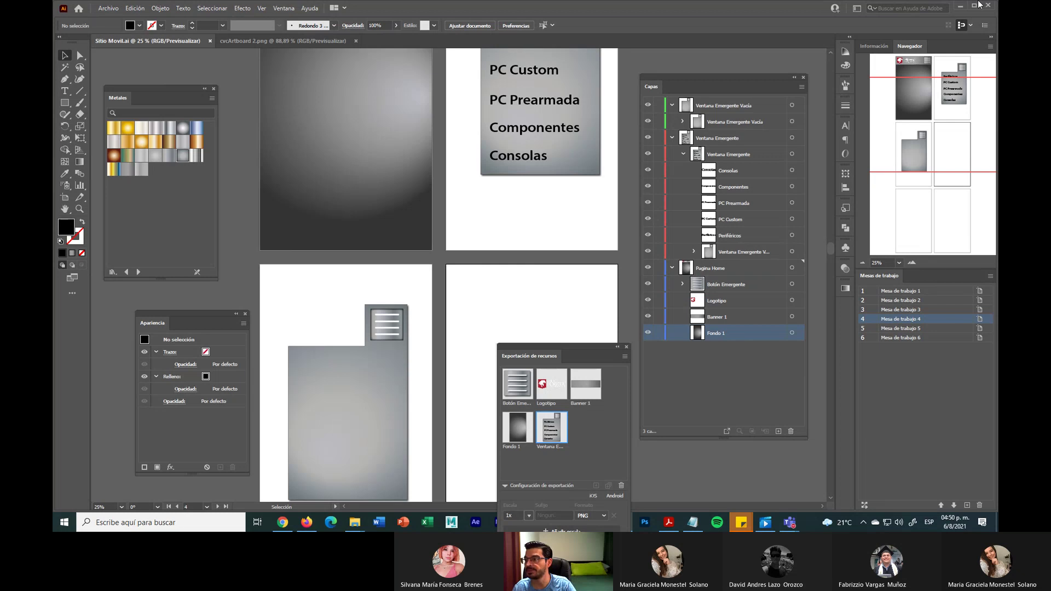
Close the Sitio Movil.ai and cvcArtboard 2.png documents and minimize Illustrator
left_click(210, 41)
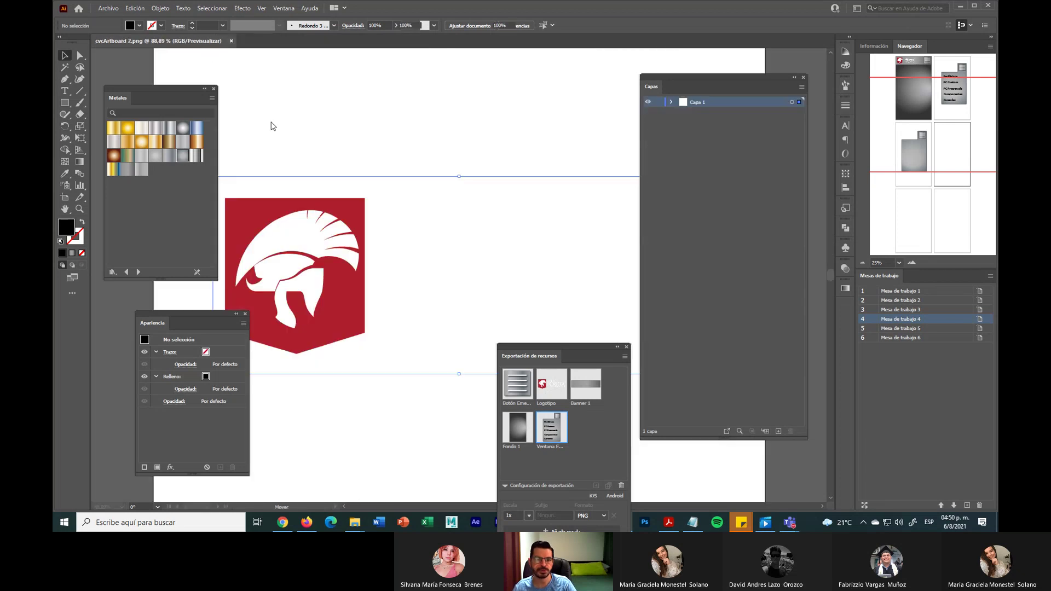
left_click(231, 40)
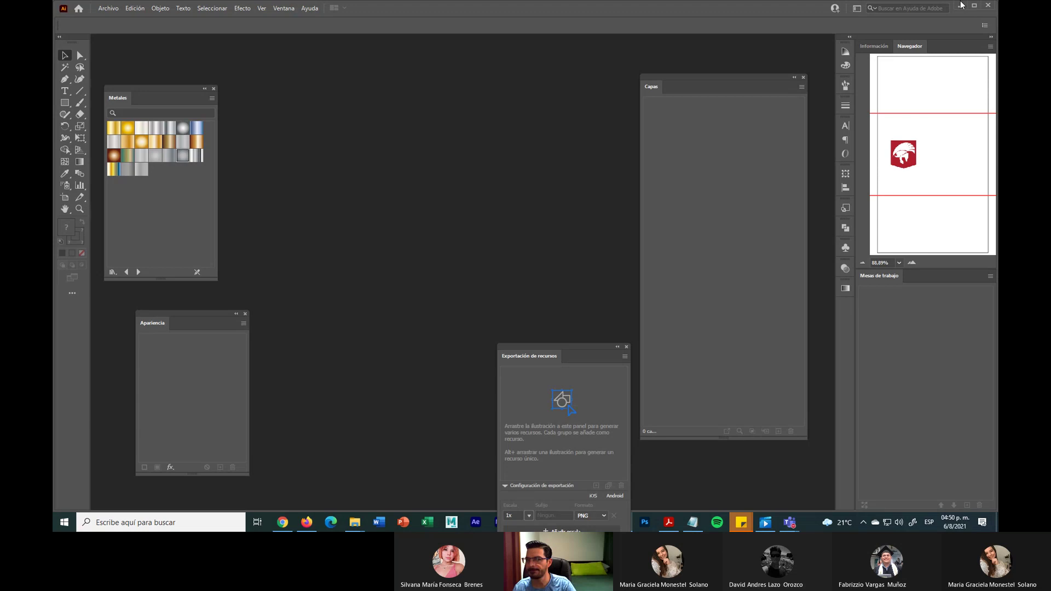
left_click(988, 5)
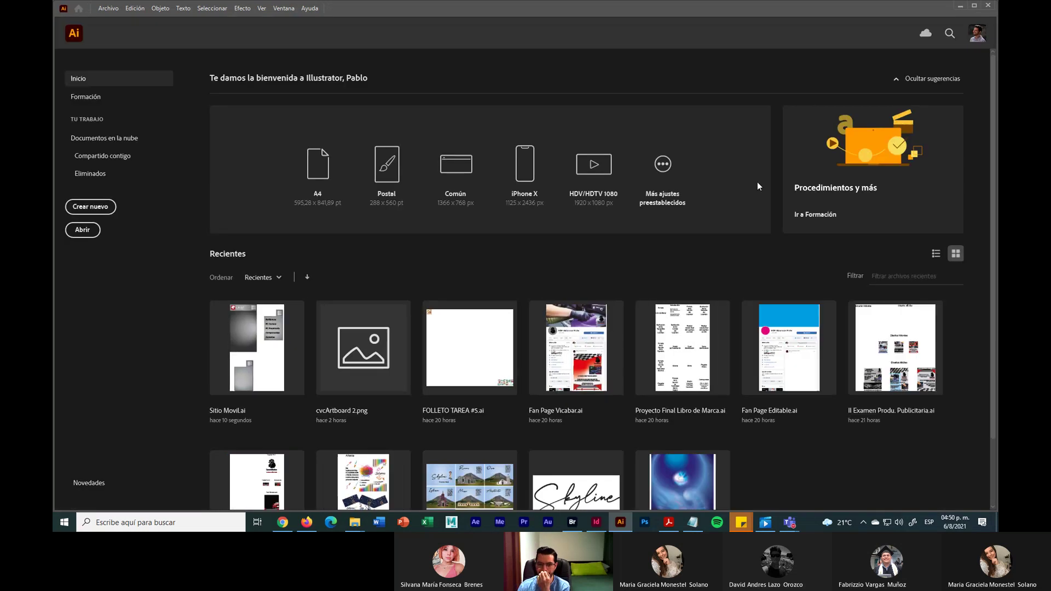
scroll(704, 246, "down", 2)
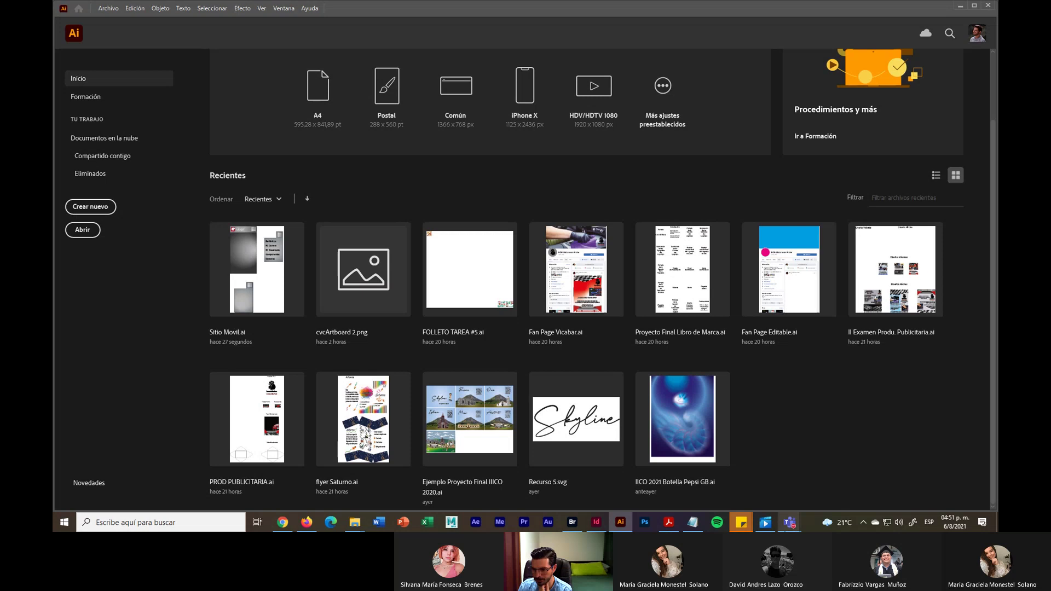
mouse_move(792, 524)
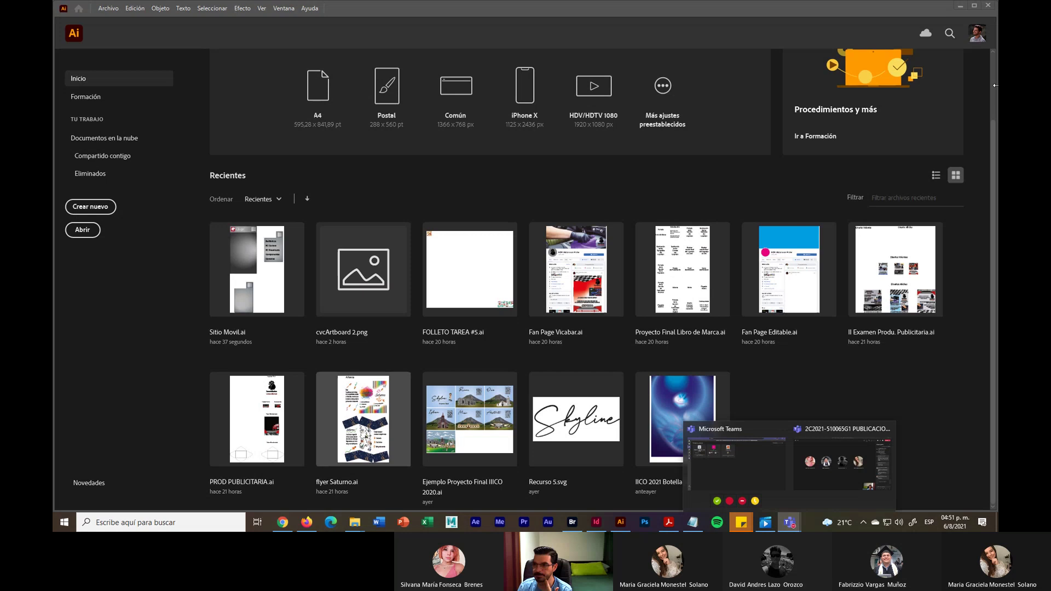
left_click(962, 8)
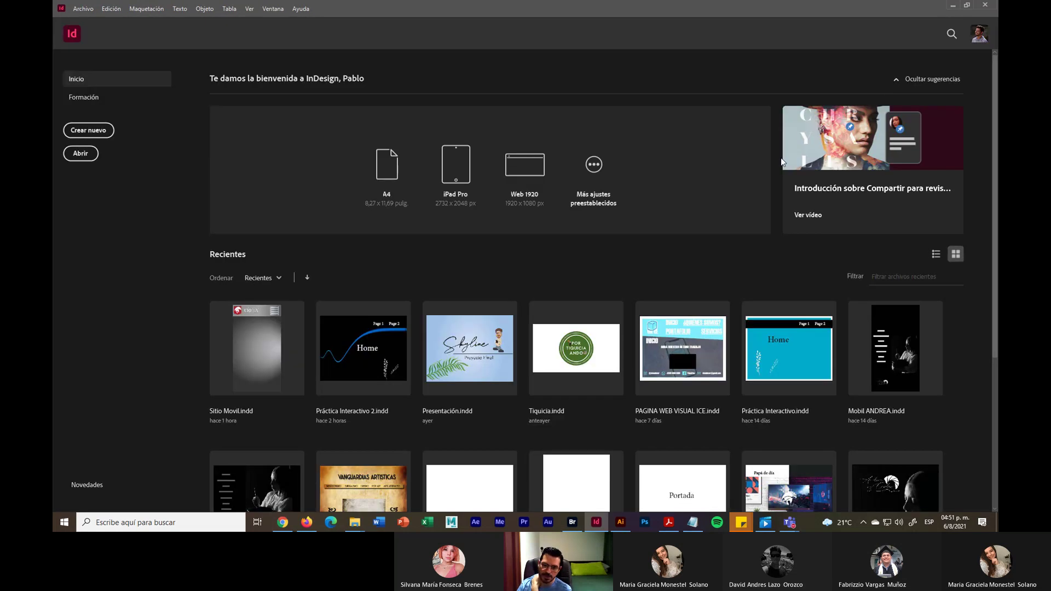
Open Presentación.indd in InDesign, play its EPUB interactivity preview in document mode, replay it, and close the document
left_click(474, 360)
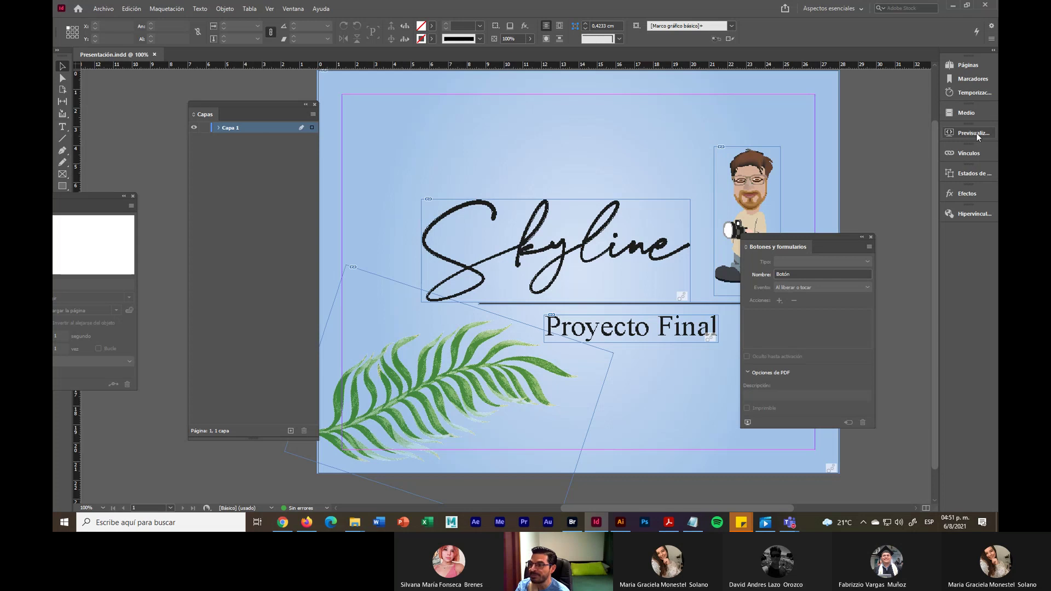
left_click(973, 133)
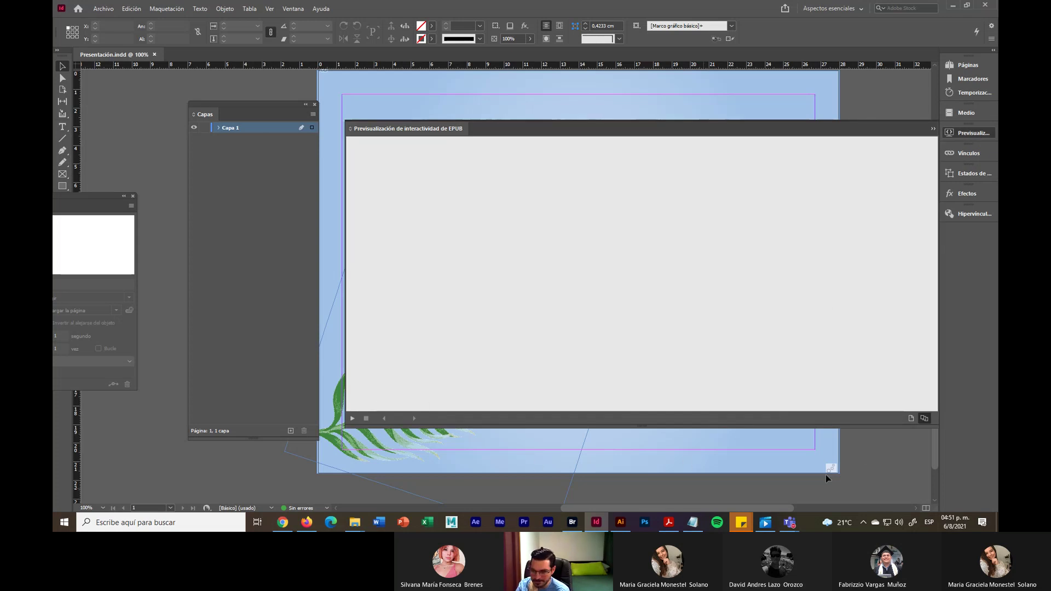
left_click(911, 418)
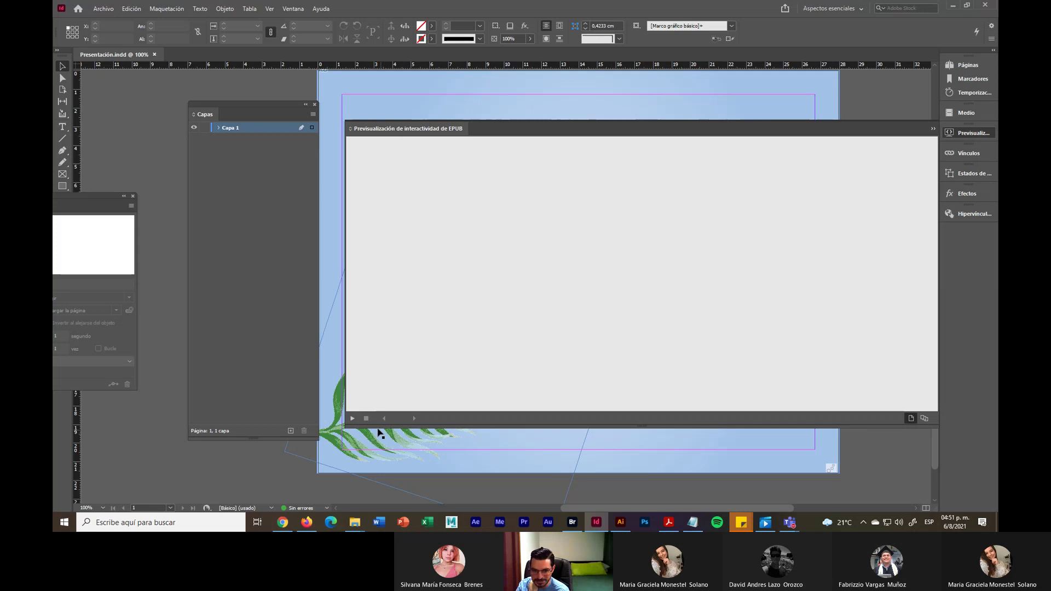
left_click(352, 419)
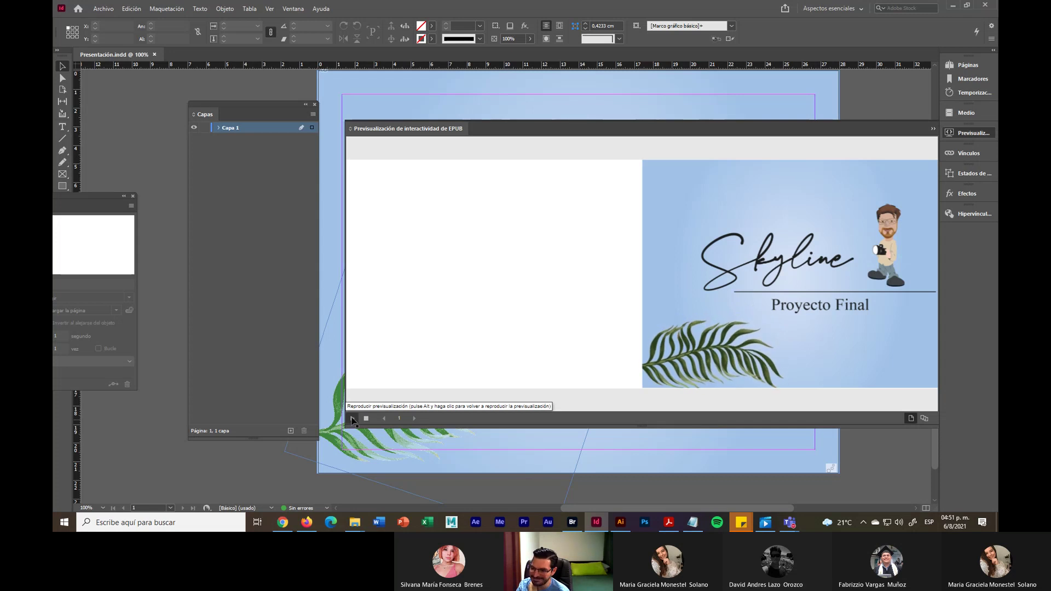
left_click(352, 419, "alt")
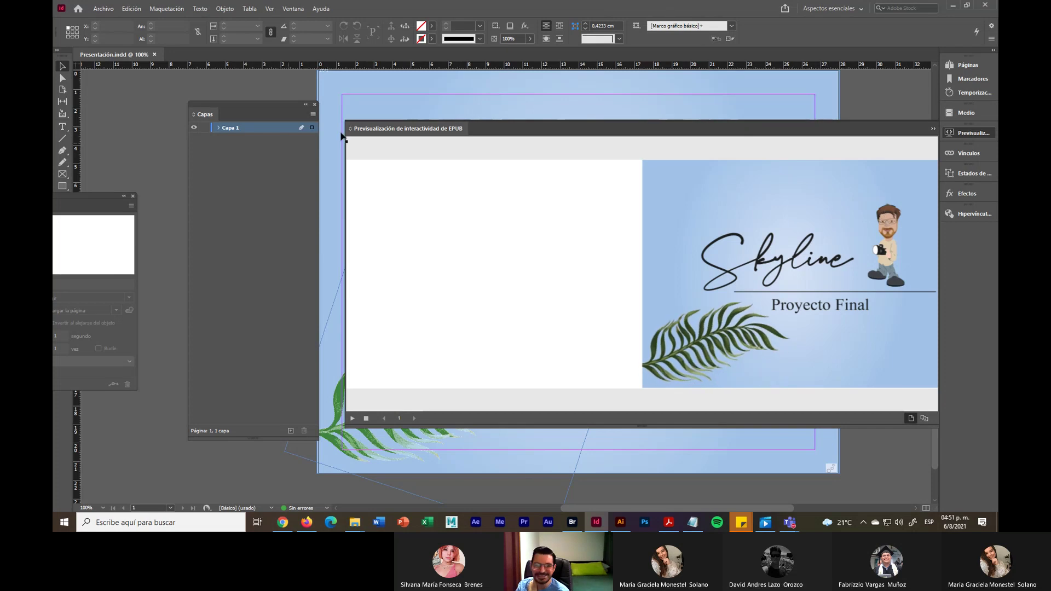
left_click(949, 133)
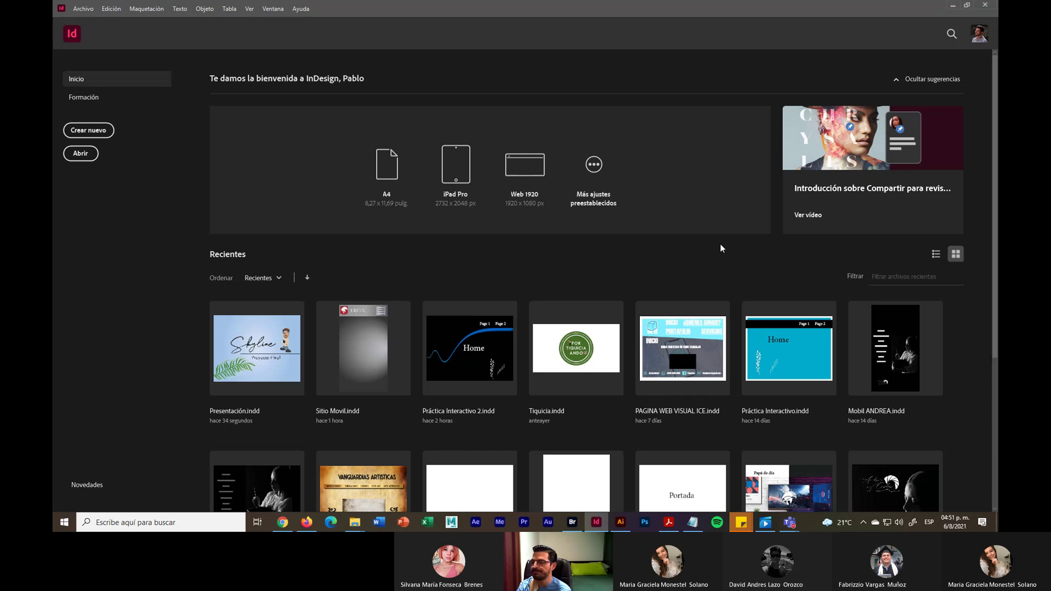
Switch to File Explorer and open the second student's folder inside the Sitio Web folder of IICO 2021
left_click(952, 7)
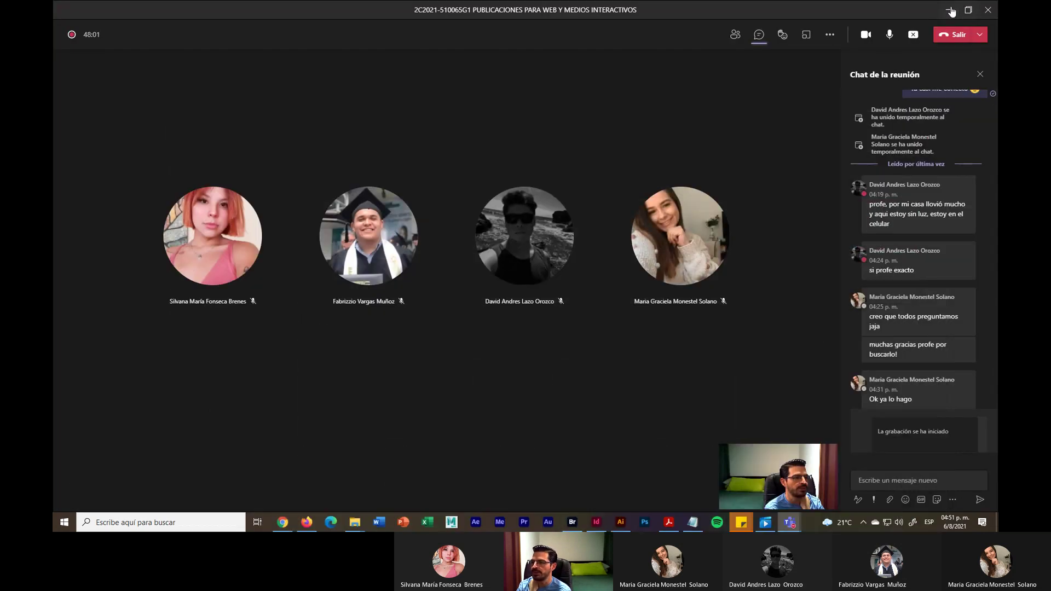
left_click(948, 7)
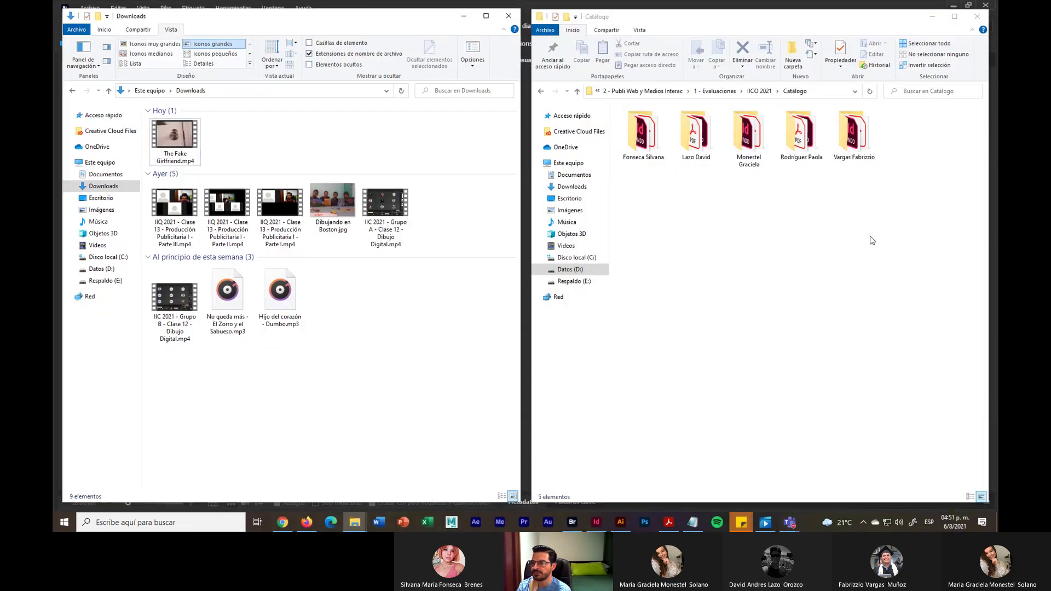
double_click(700, 155)
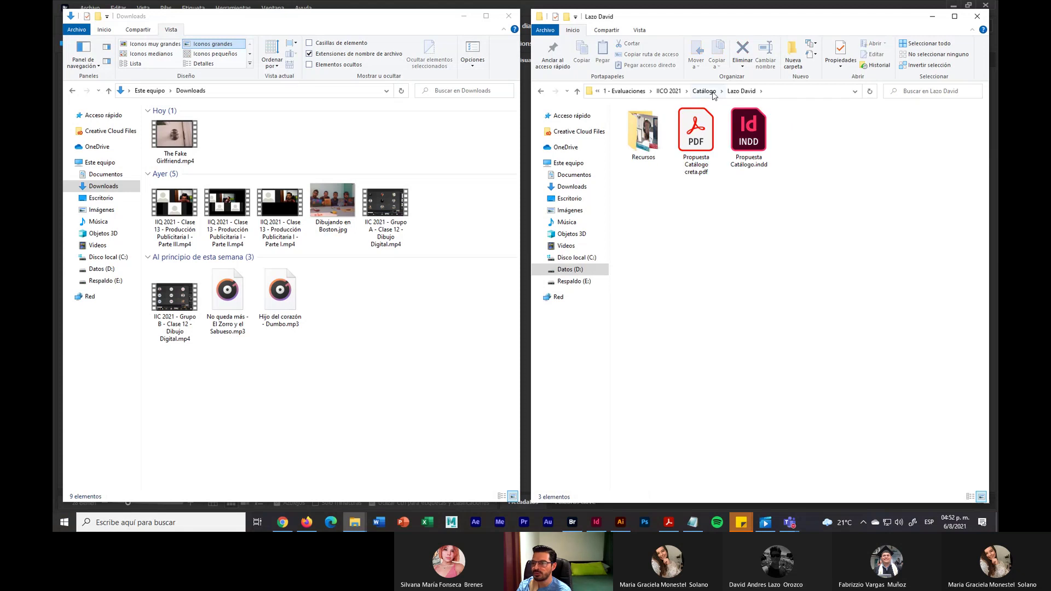
left_click(713, 92)
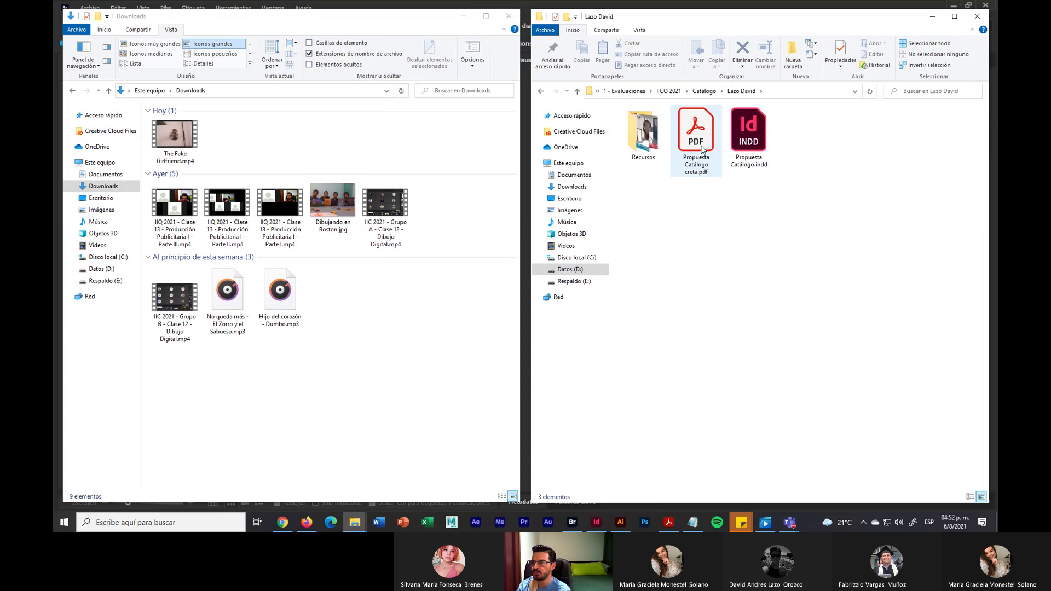
left_click(669, 91)
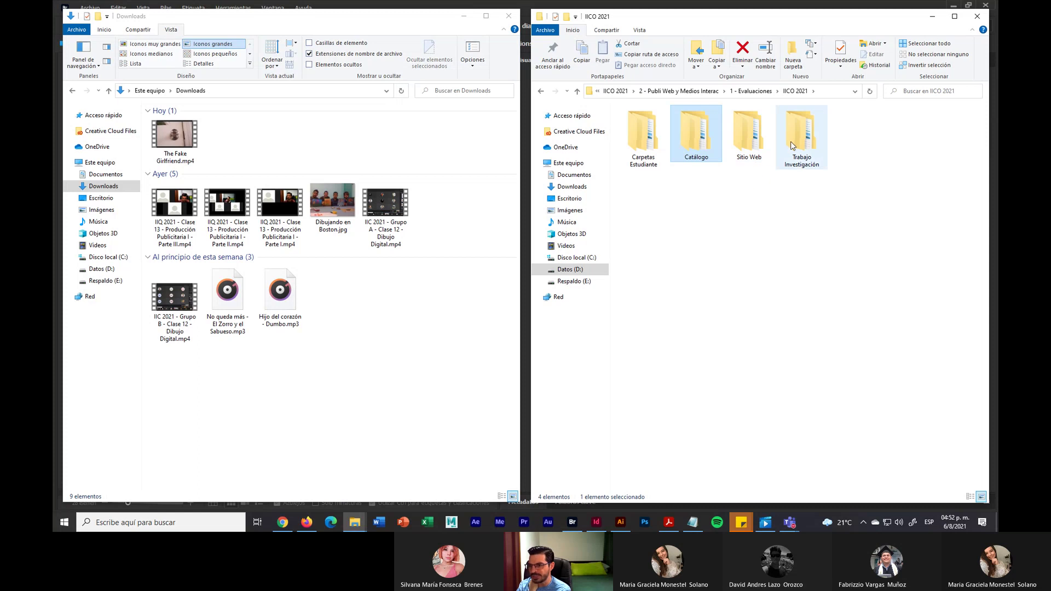
left_click(752, 144)
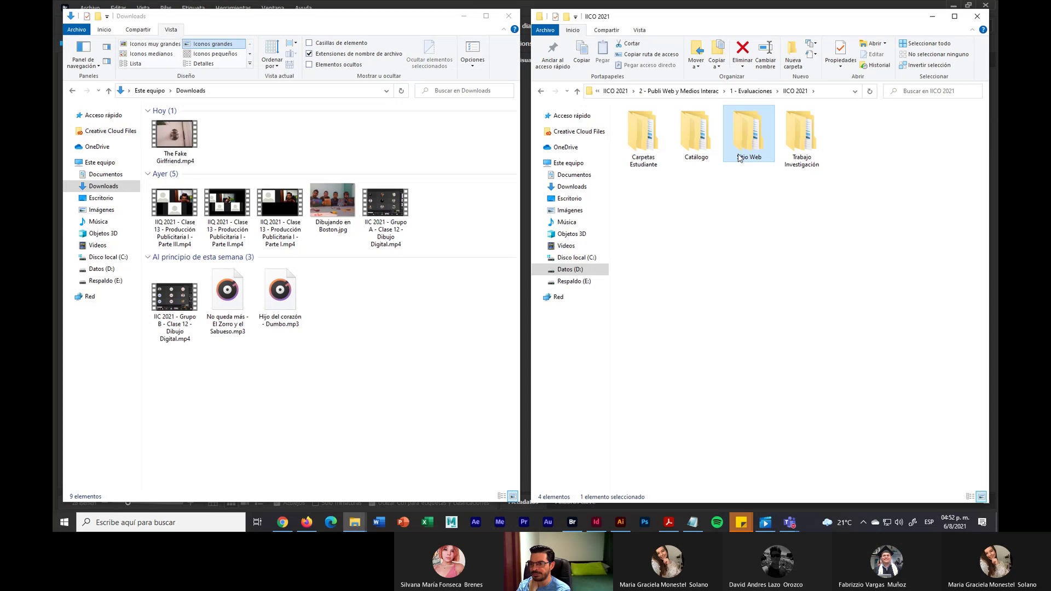
double_click(748, 137)
double_click(698, 136)
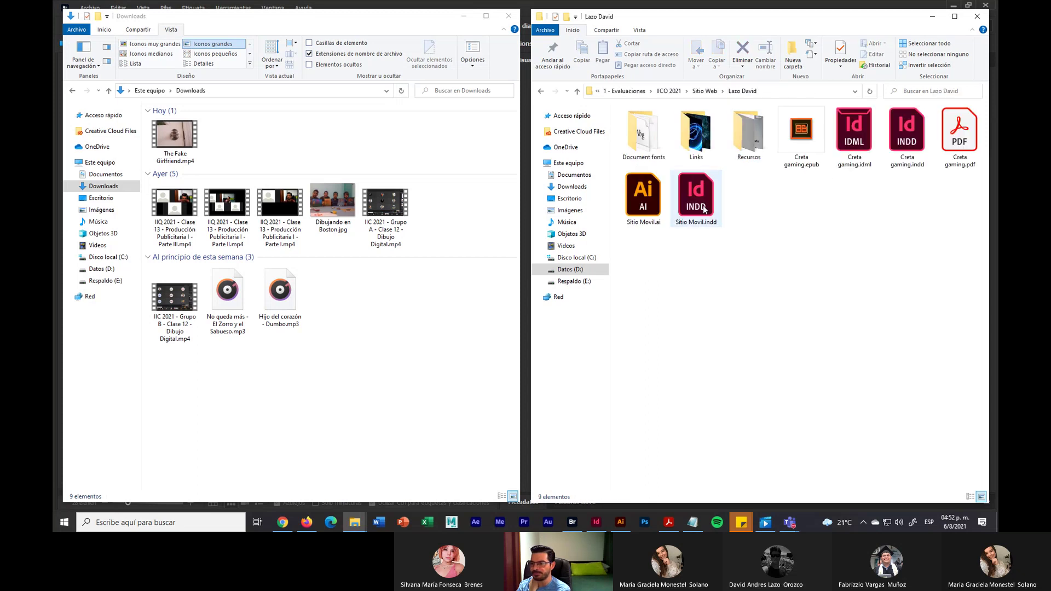
Copy the Sitio Movil.ai file from the student's folder into Downloads
left_click(646, 202)
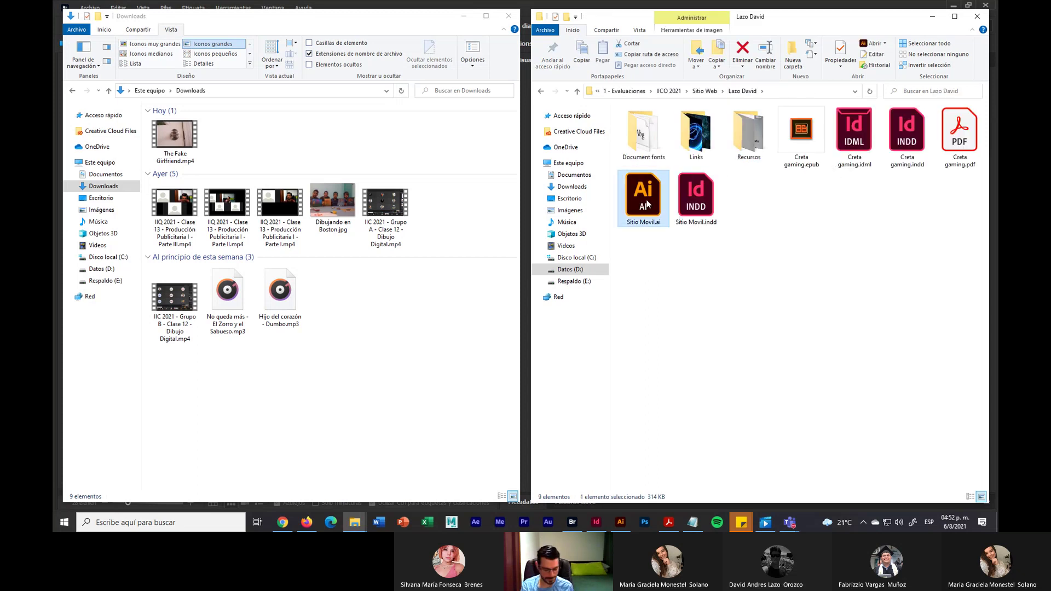
left_click(345, 353)
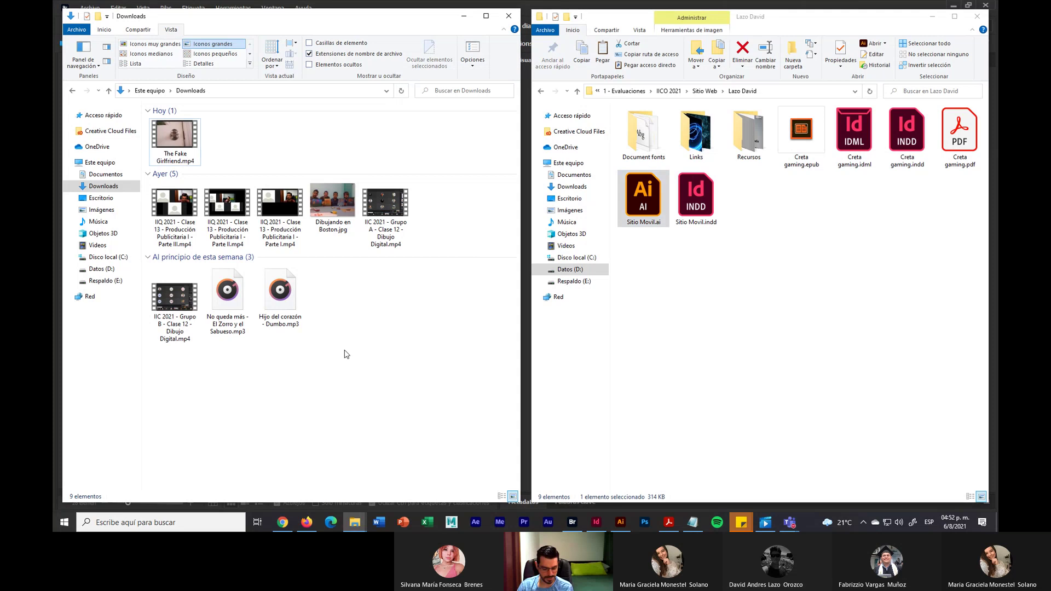
key("ctrl+v")
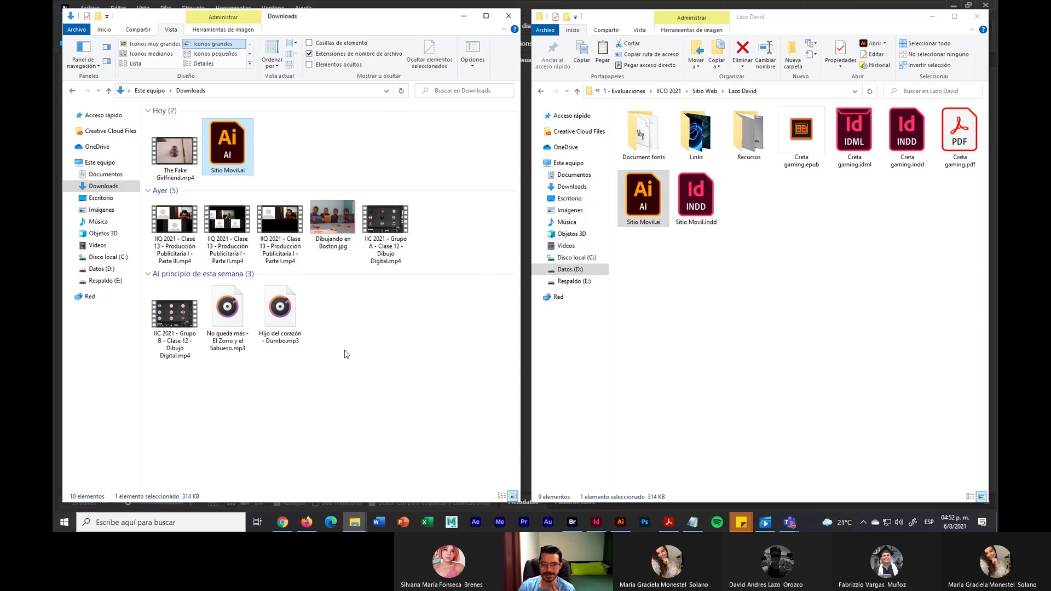
Rename the Sitio Movil.ai copy in Downloads as Menú Emergente Sitio Movil.ai
left_click(215, 171)
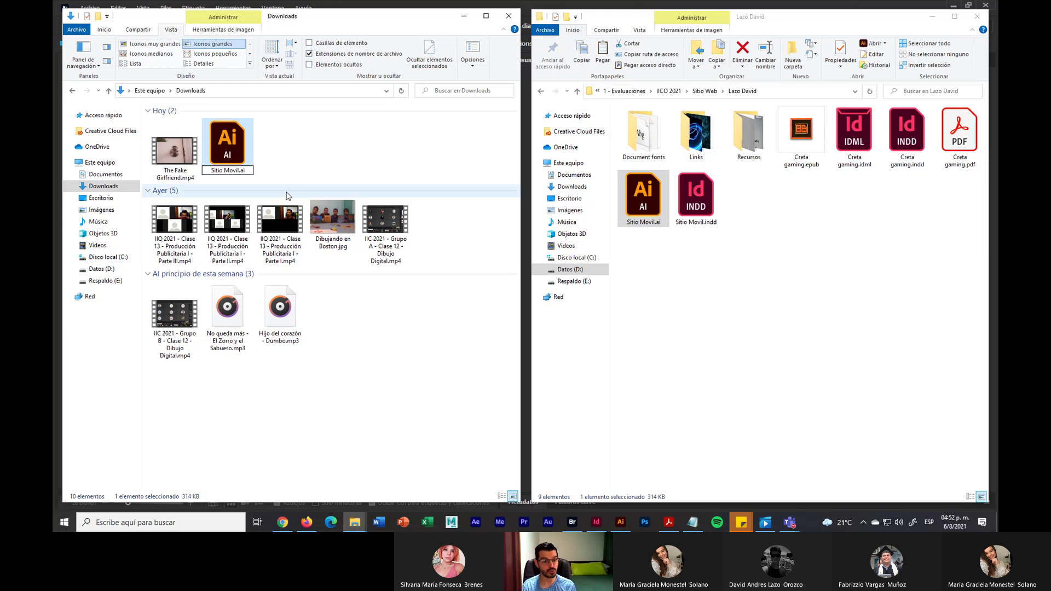
type("Menú Em")
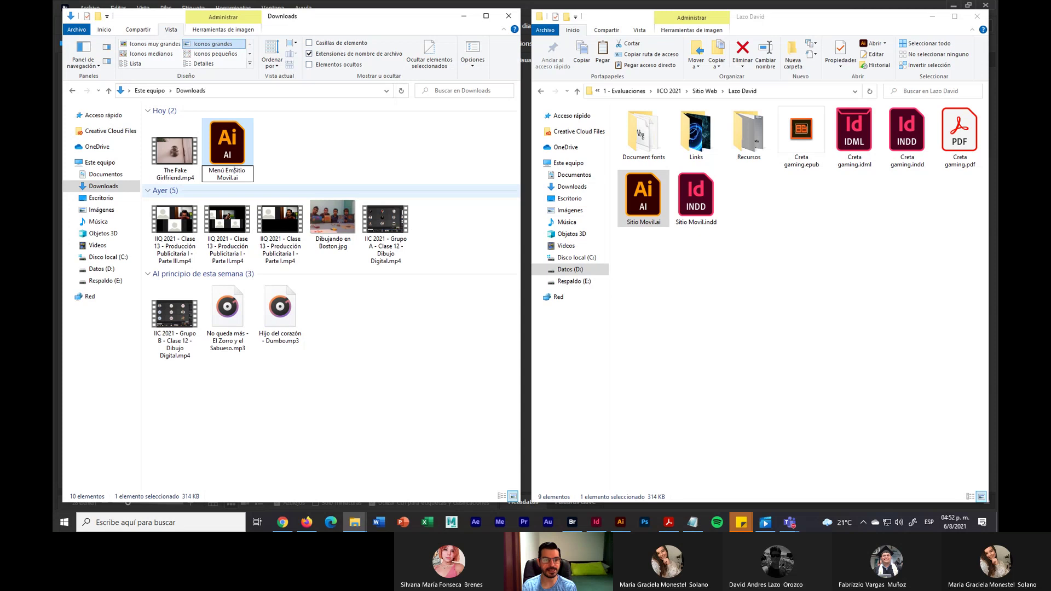
type("nte")
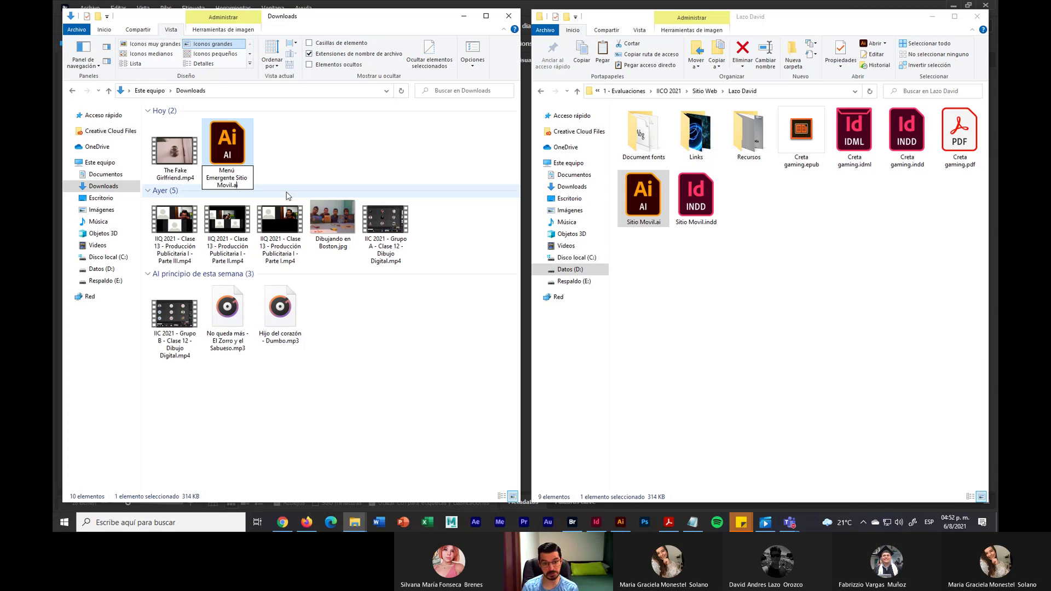
key("Return")
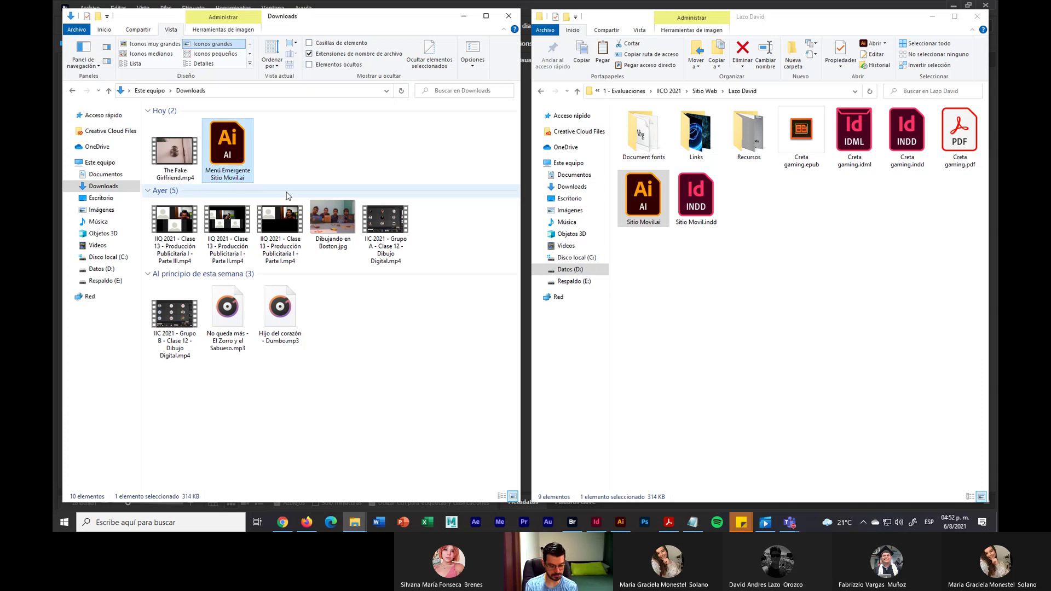
Copy Menú Emergente Sitio Movil.ai from Downloads into the student's Sitio Web folder
left_click(727, 248)
key("ctrl+v")
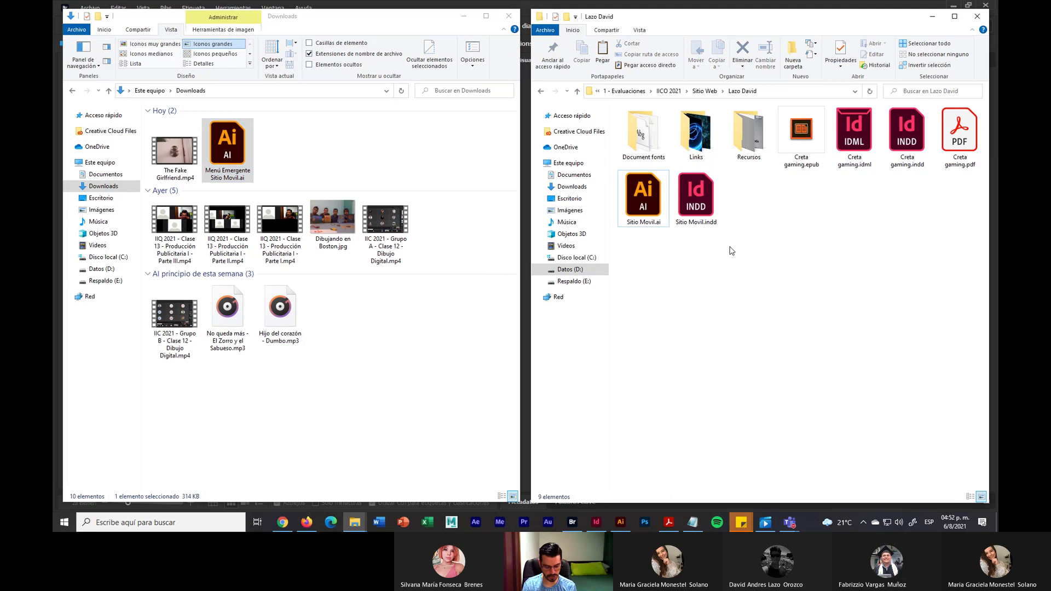
left_click(739, 253)
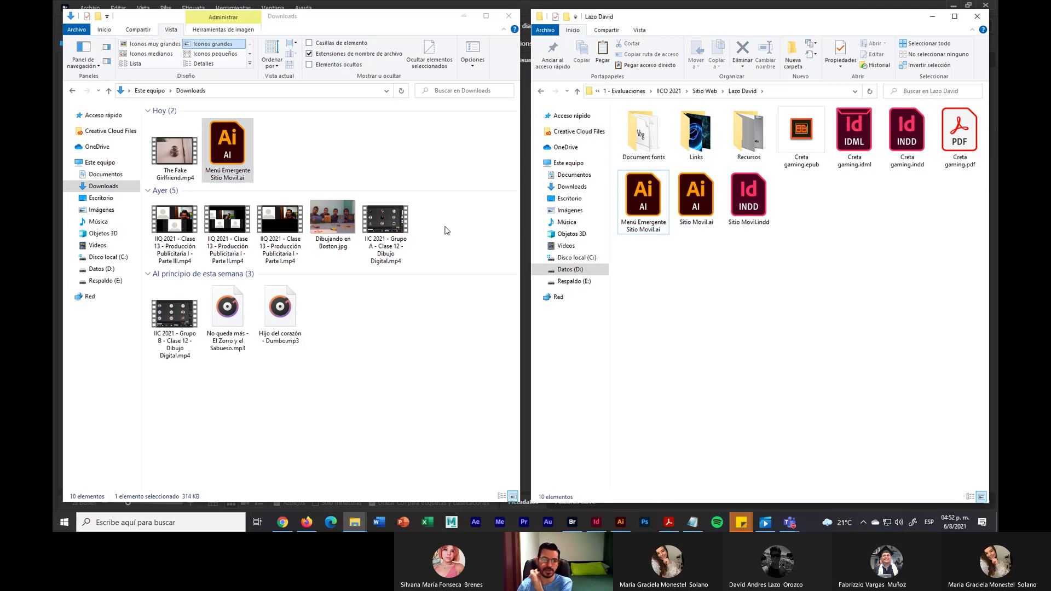
Switch to the Blackboard course page in Chrome and close the Aplicación Móvil activity
left_click(291, 521)
scroll(566, 339, "down", 2)
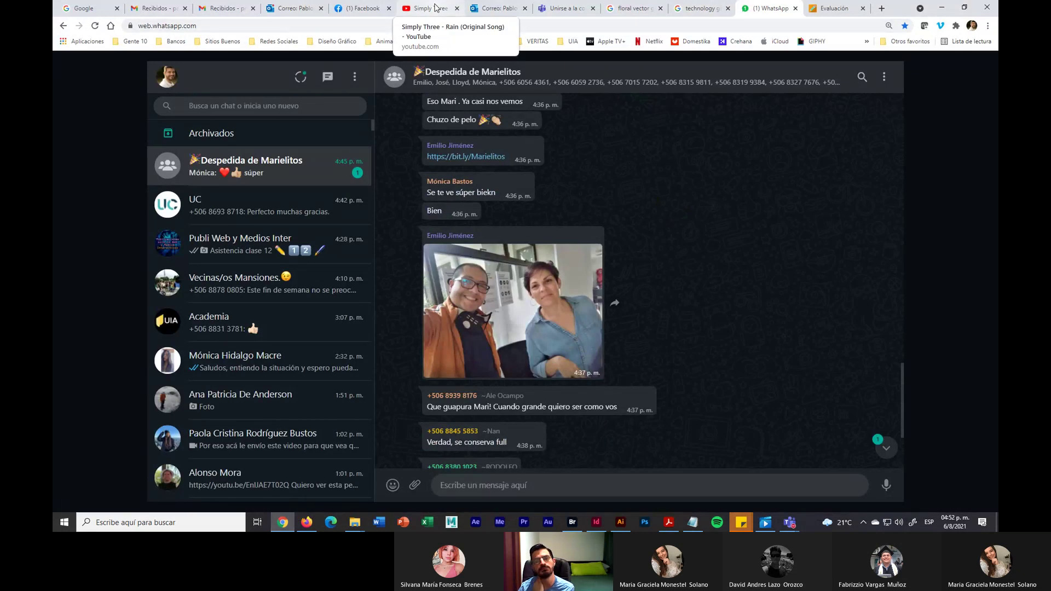
left_click(834, 9)
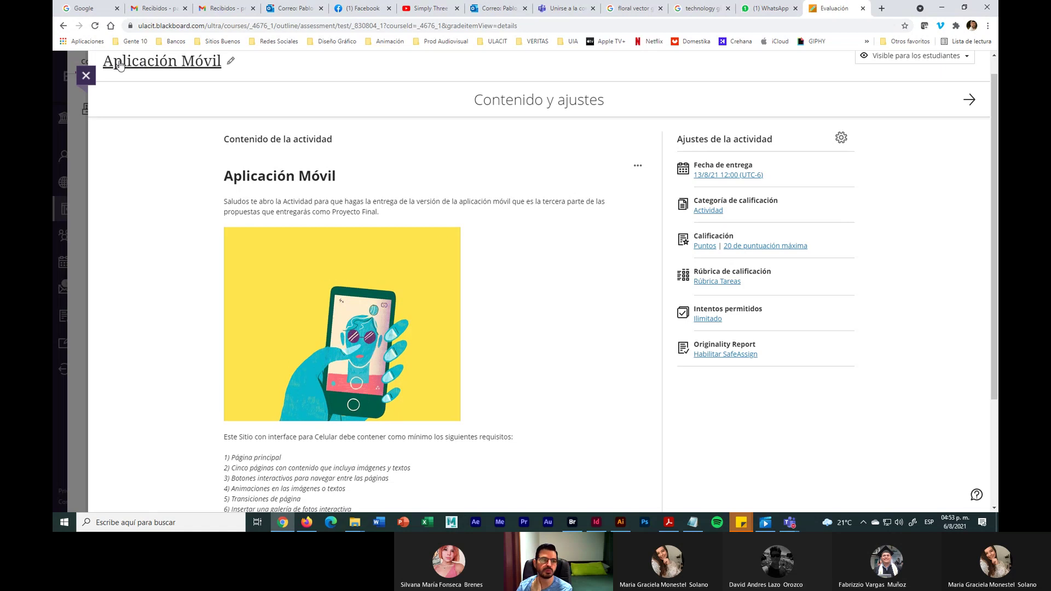
left_click(86, 76)
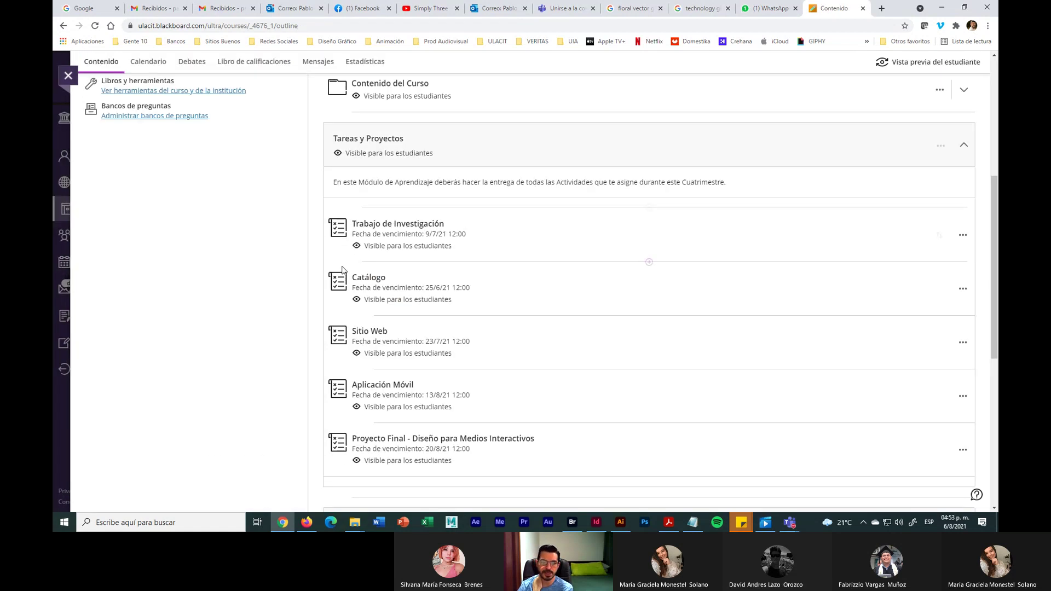
Expand Contenido del Curso on the Blackboard course page and open its Clase 12 - Animaciones folder
left_click(482, 109)
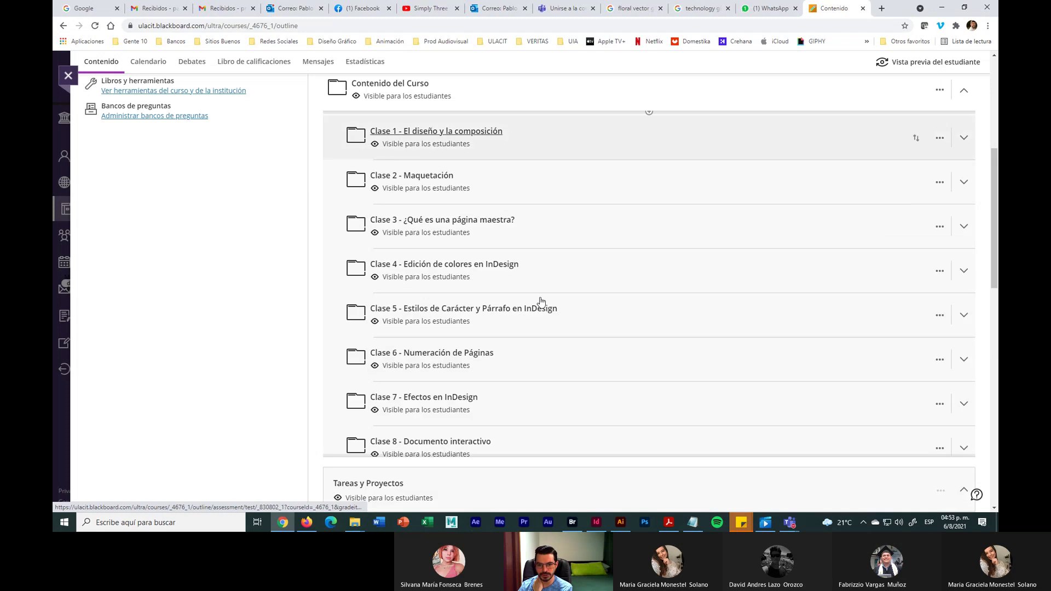
scroll(541, 298, "down", 3)
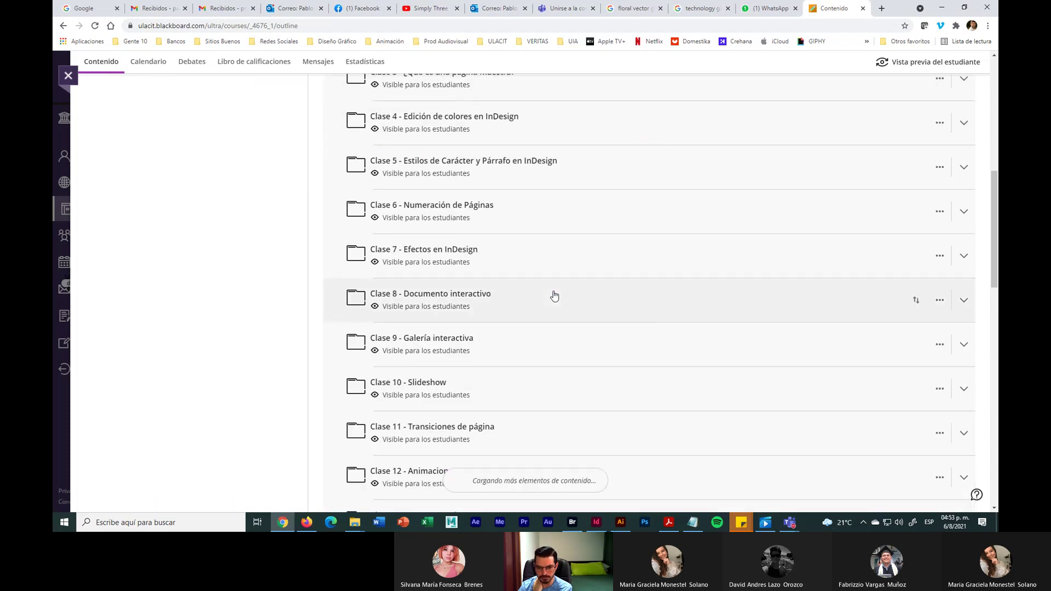
scroll(554, 296, "down", 4)
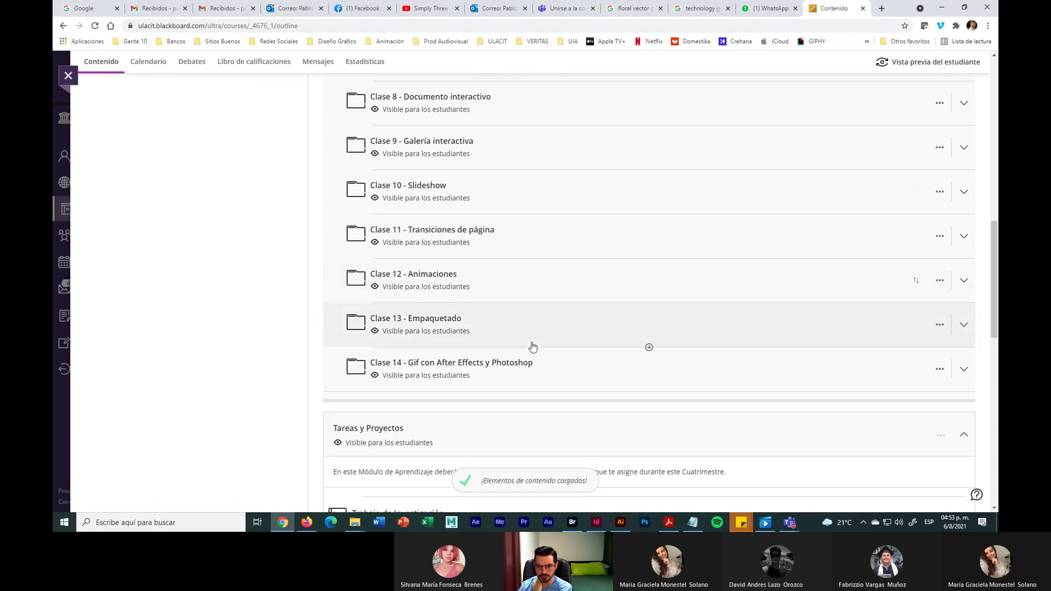
scroll(531, 345, "up", 2)
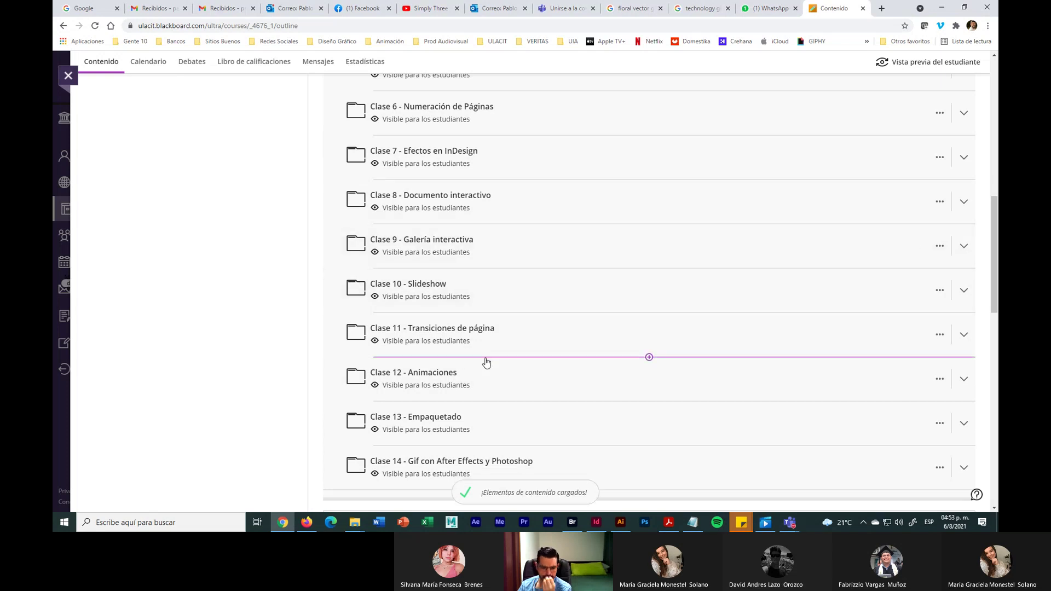
left_click(523, 384)
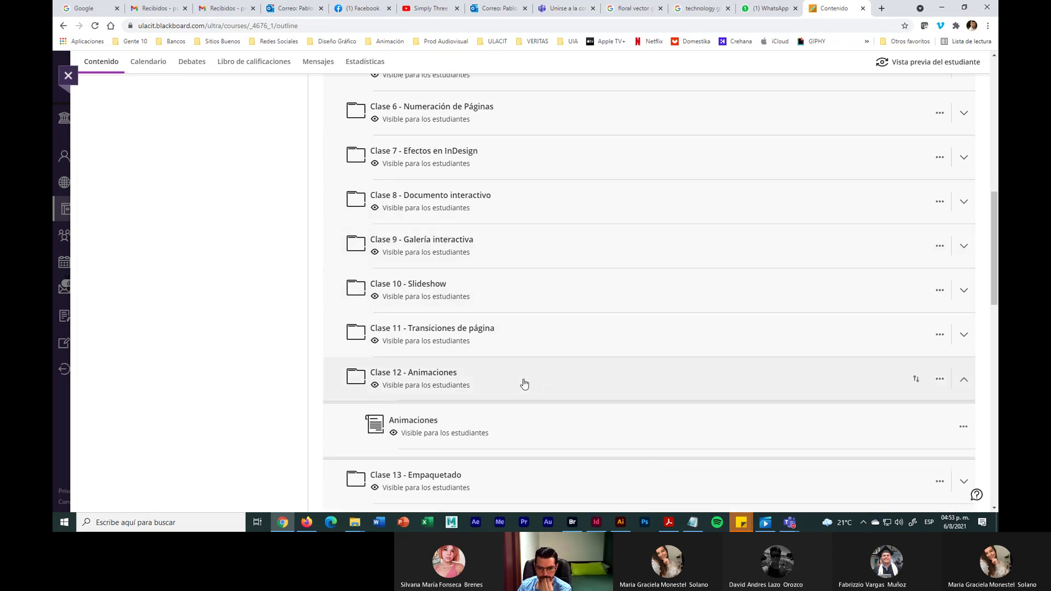
scroll(563, 413, "down", 1)
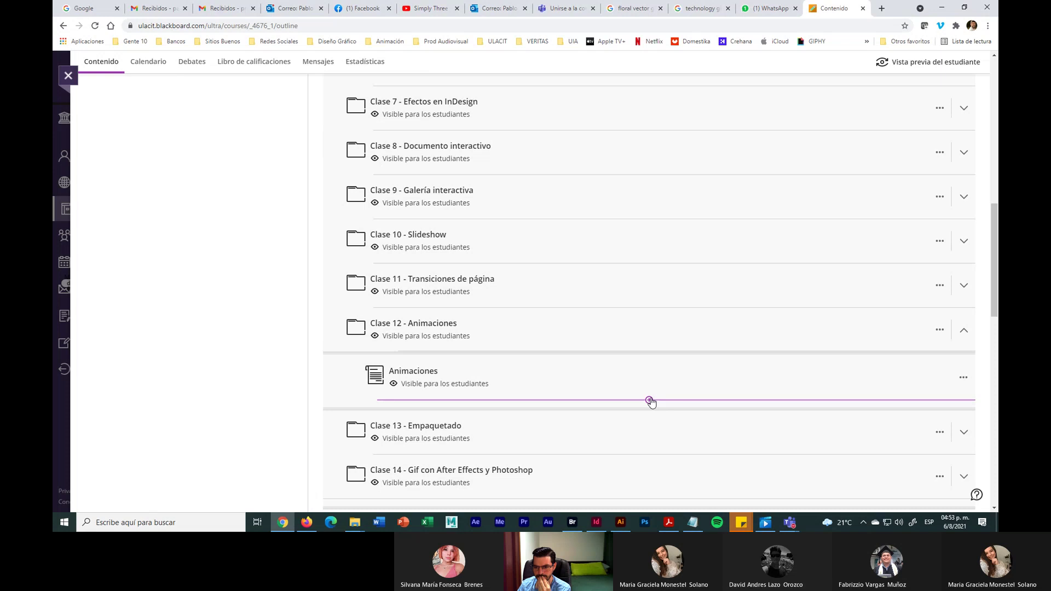
Upload Menú Emergente Sitio Movil.ai from Downloads below the Animaciones item in Clase 12 and make it visible to students
left_click(649, 400)
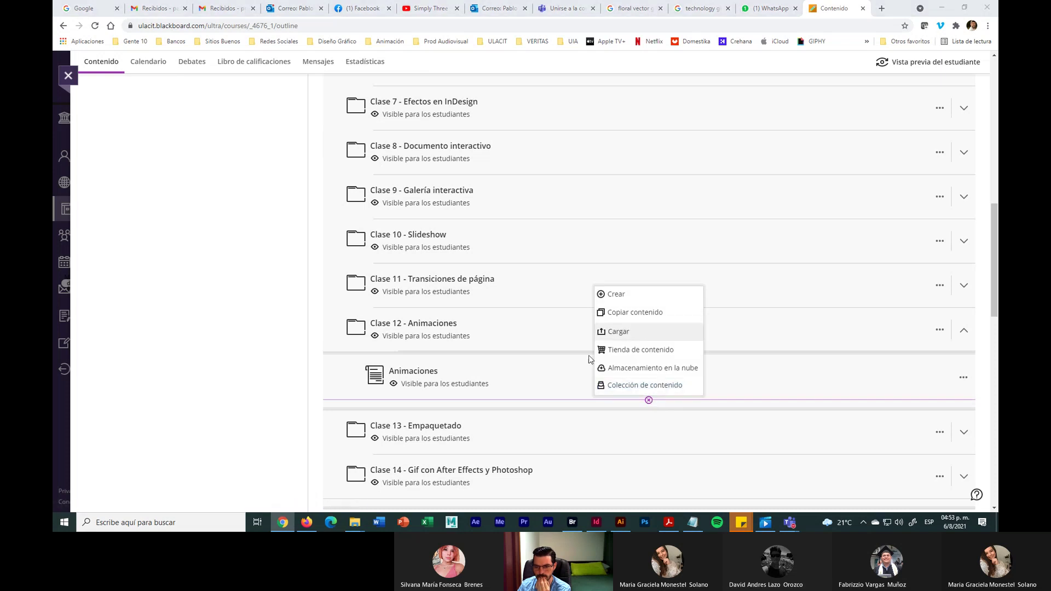
left_click(619, 331)
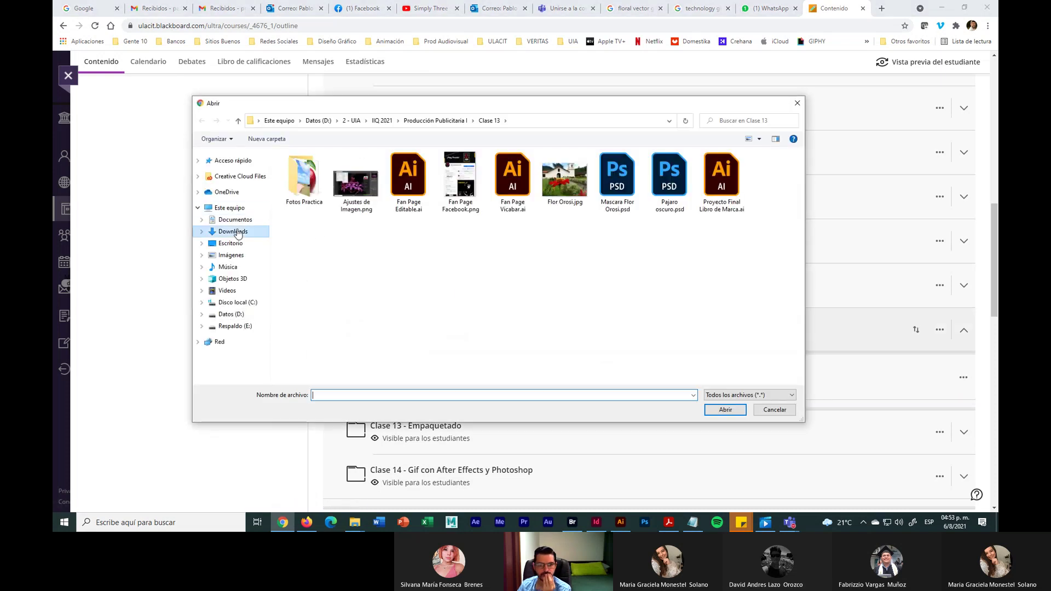
left_click(237, 232)
left_click(304, 191)
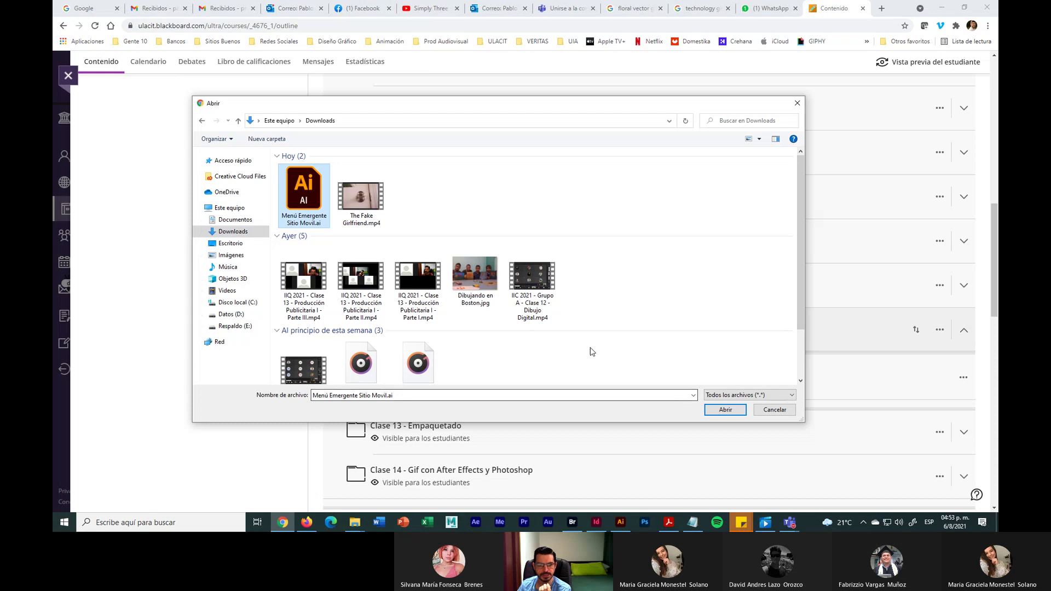
left_click(725, 410)
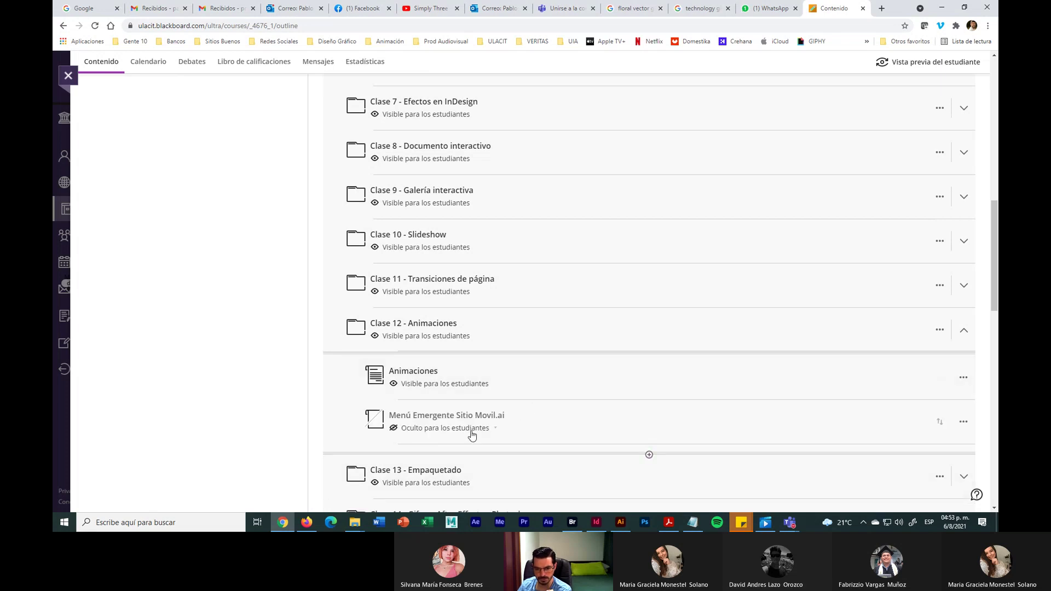
left_click(472, 436)
left_click(435, 447)
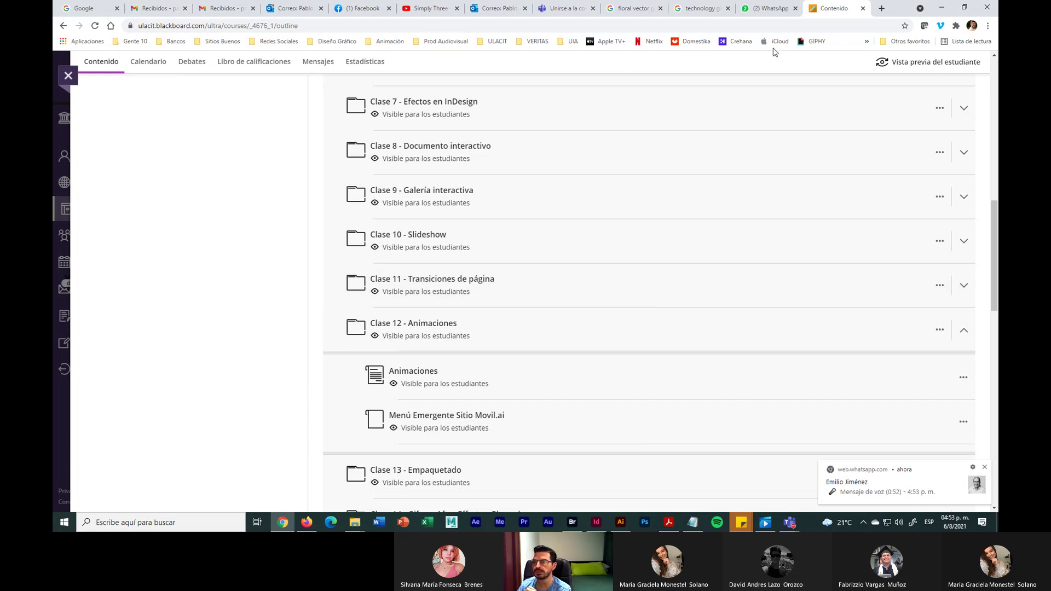
Switch to WhatsApp Web and send Menú Emergente Sitio Movil.ai from Downloads as a document to the Publi Web y Medios Inter group
left_click(770, 10)
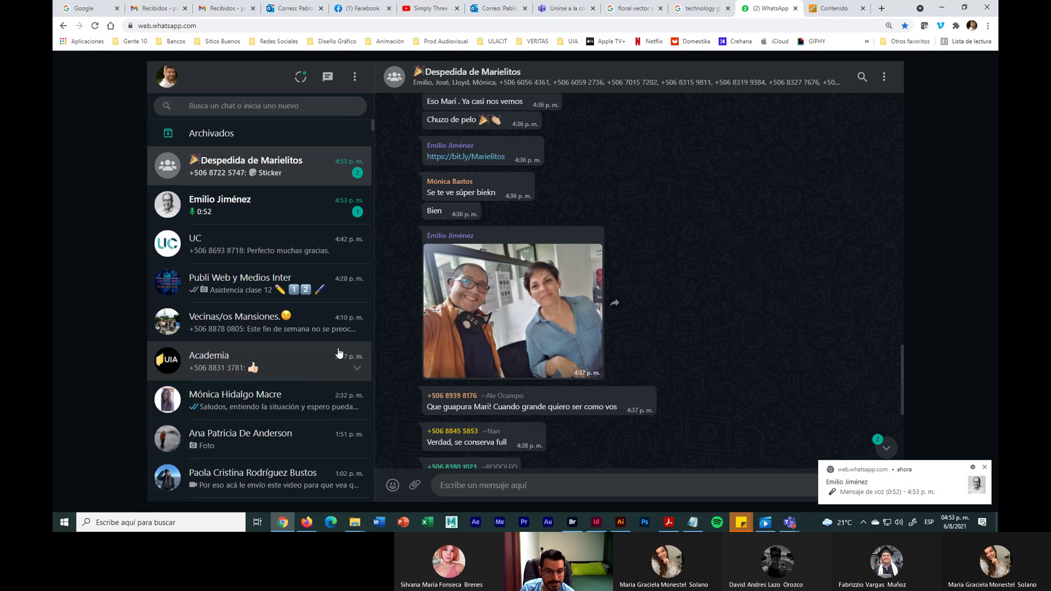
left_click(307, 275)
left_click(413, 486)
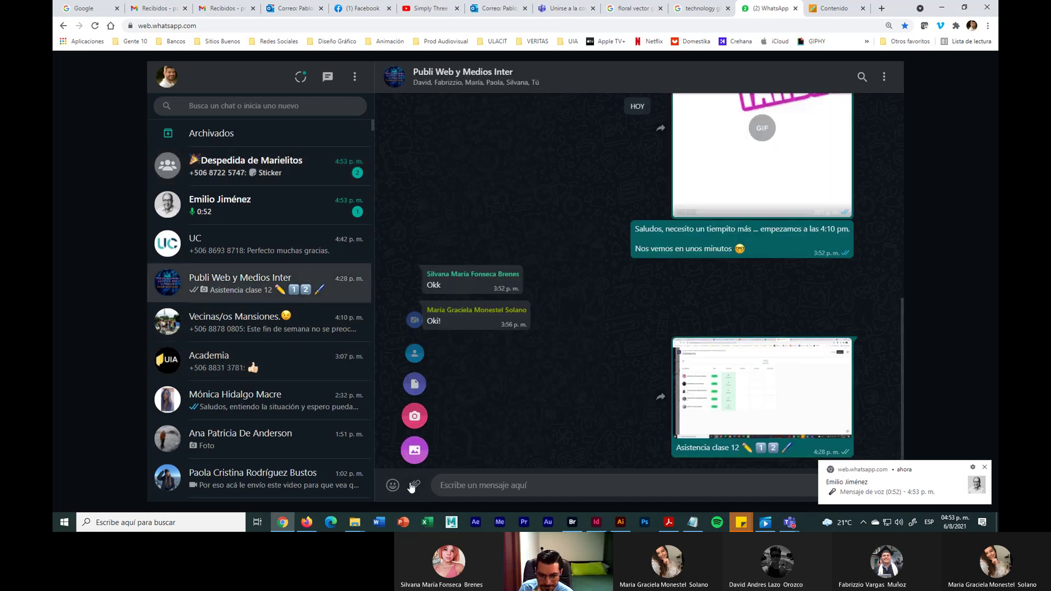
left_click(409, 376)
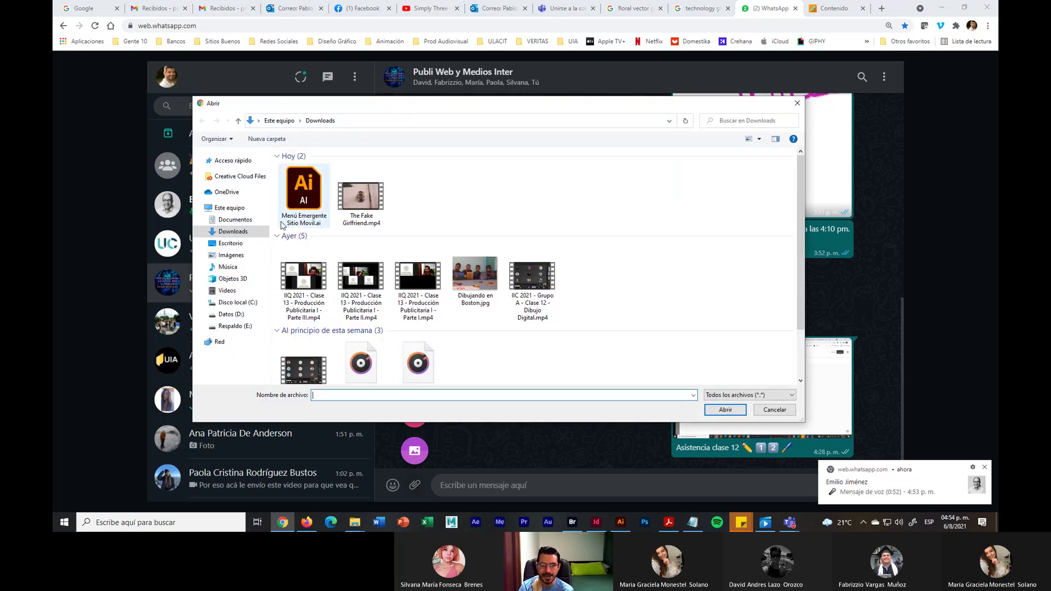
left_click(303, 186)
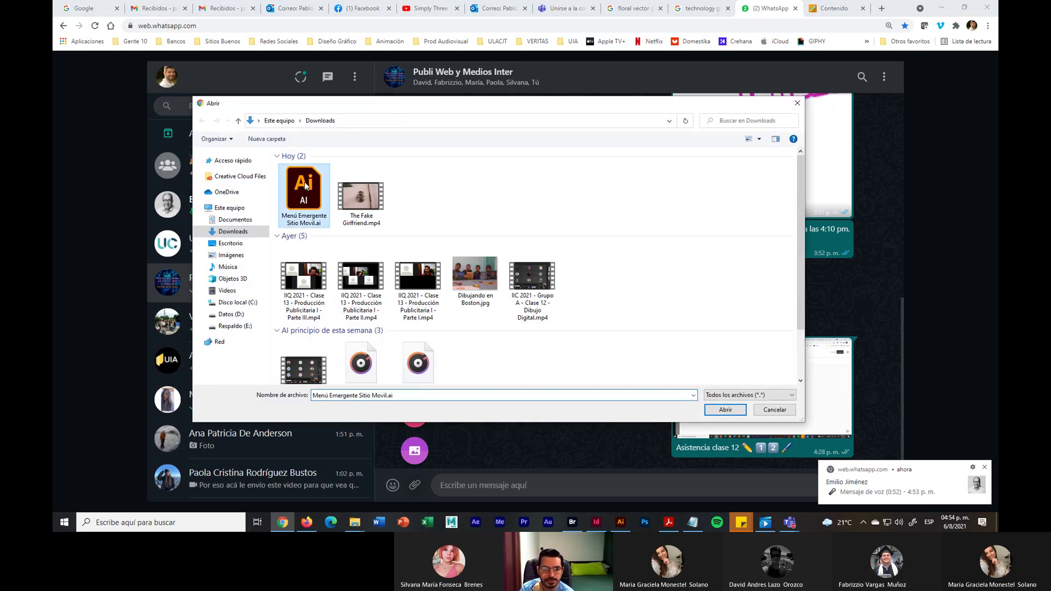
left_click(725, 409)
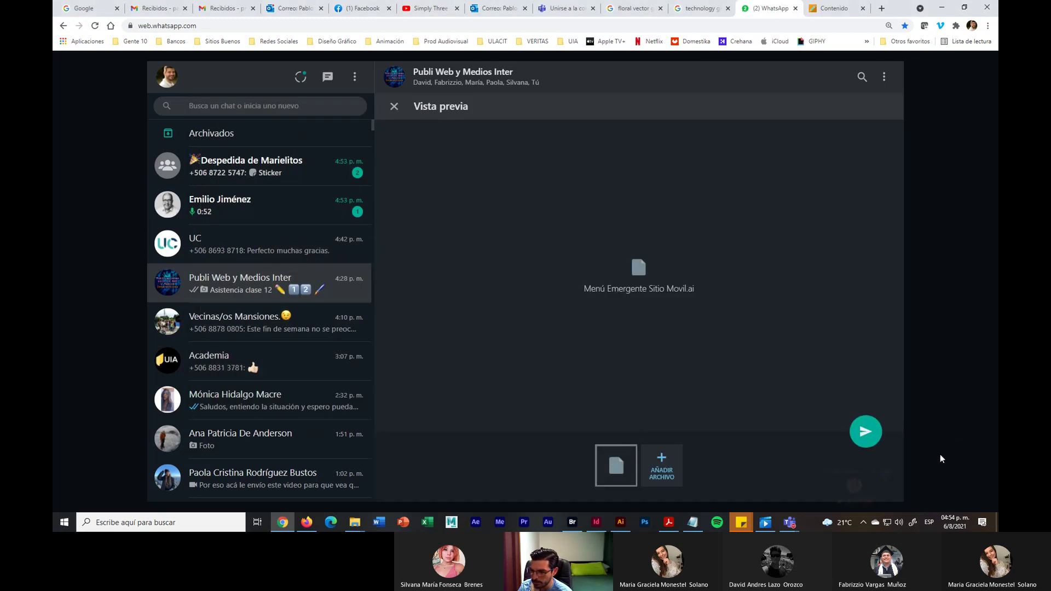
left_click(866, 432)
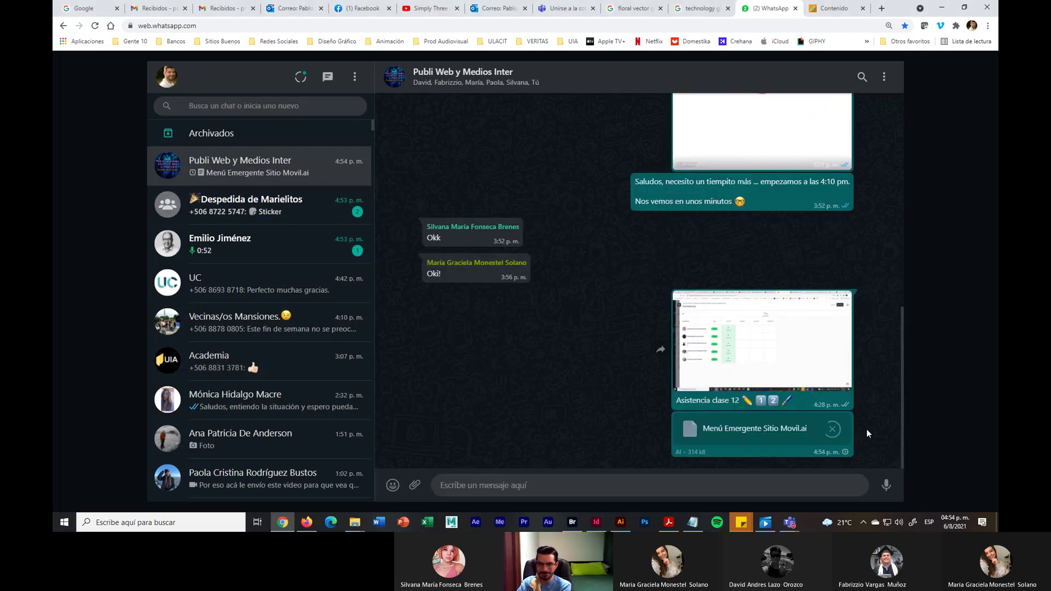
Check the new messages in the two unread WhatsApp chats
left_click(283, 256)
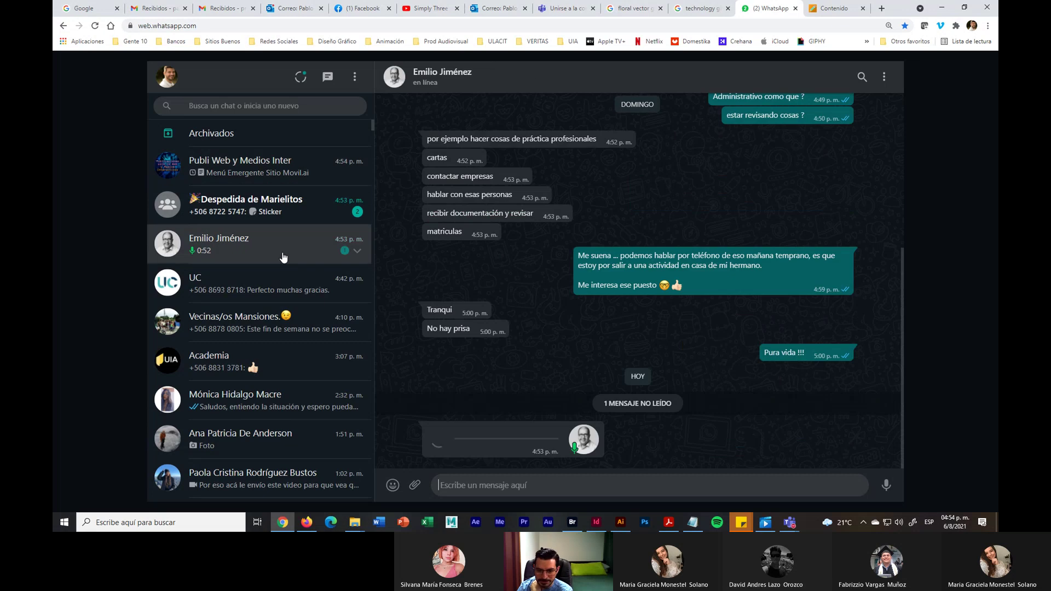
left_click(312, 211)
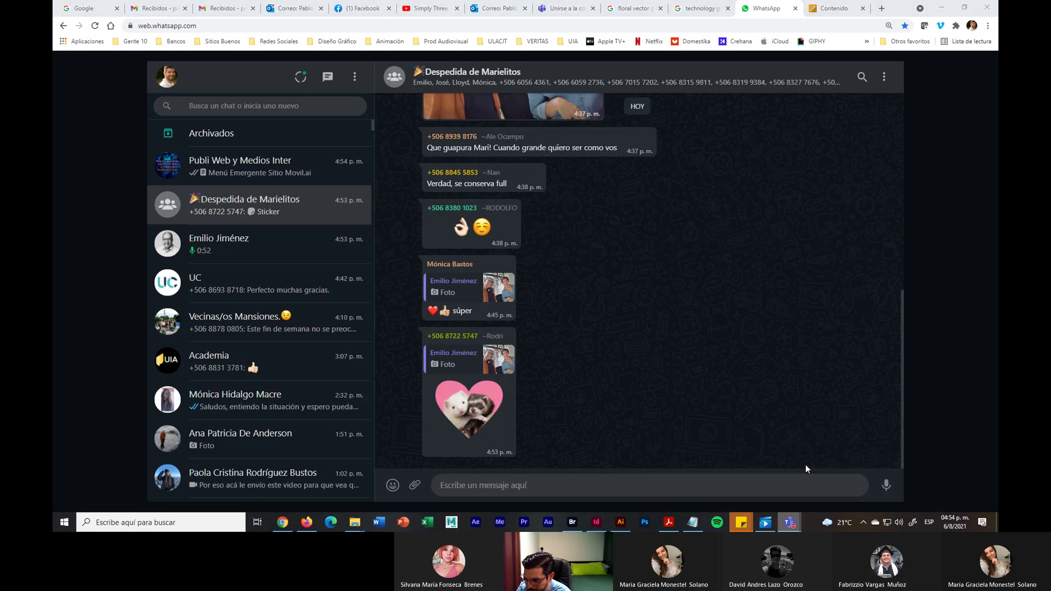
Switch to the Teams meeting, send Menú Emergente Sitio Movil.ai from Downloads in the meeting chat, and dismiss the WhatsApp notification
key("alt+Tab")
left_click(889, 499)
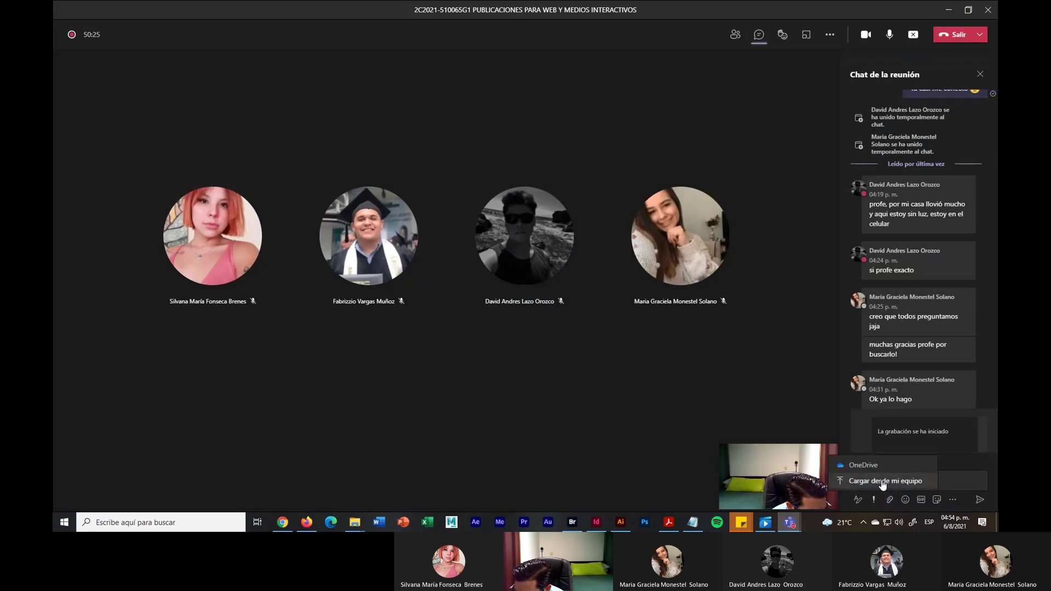
left_click(882, 481)
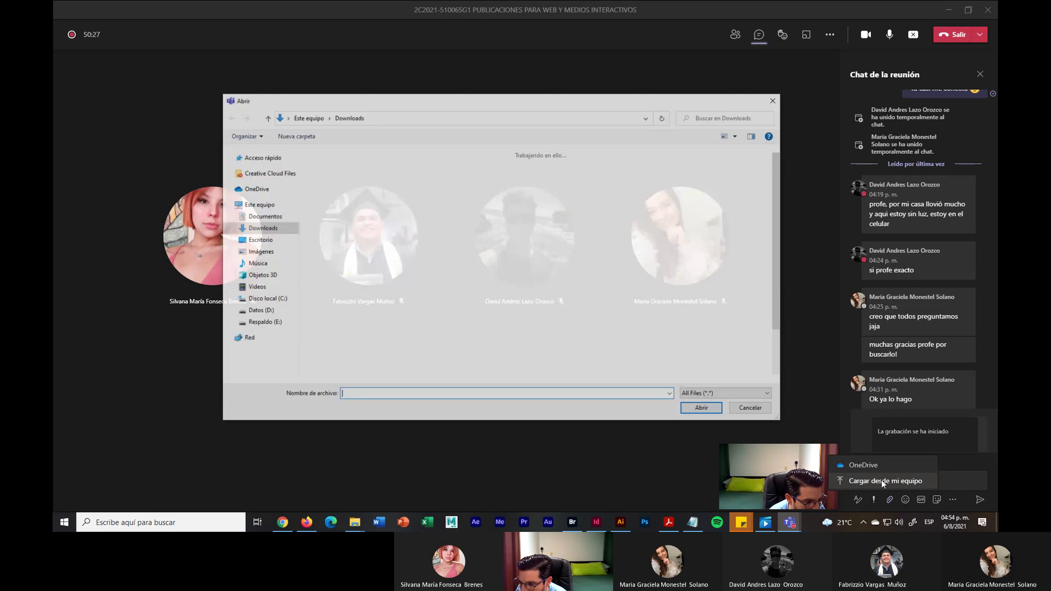
left_click(329, 176)
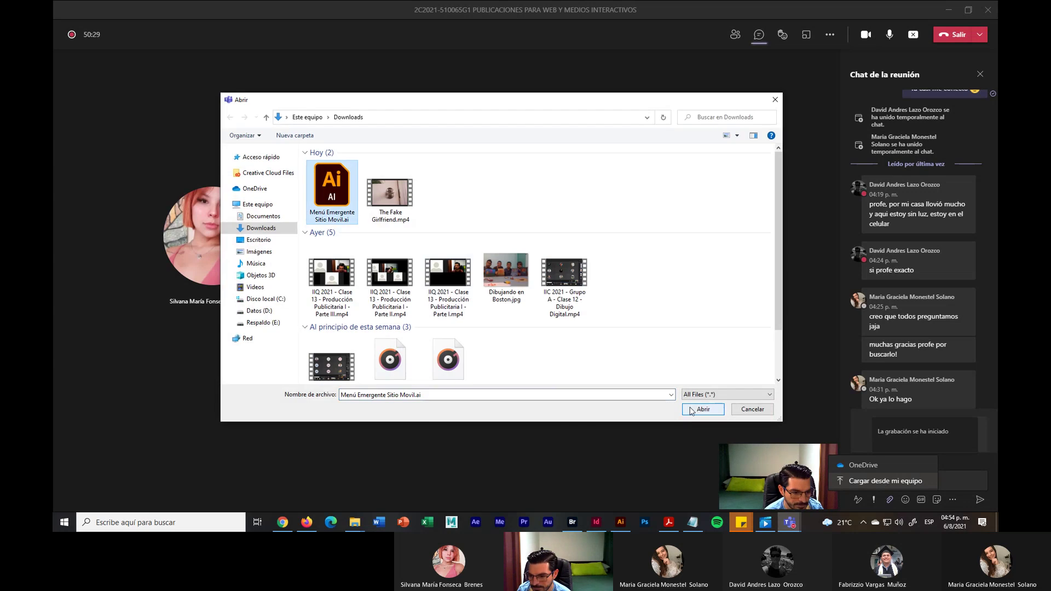
left_click(690, 408)
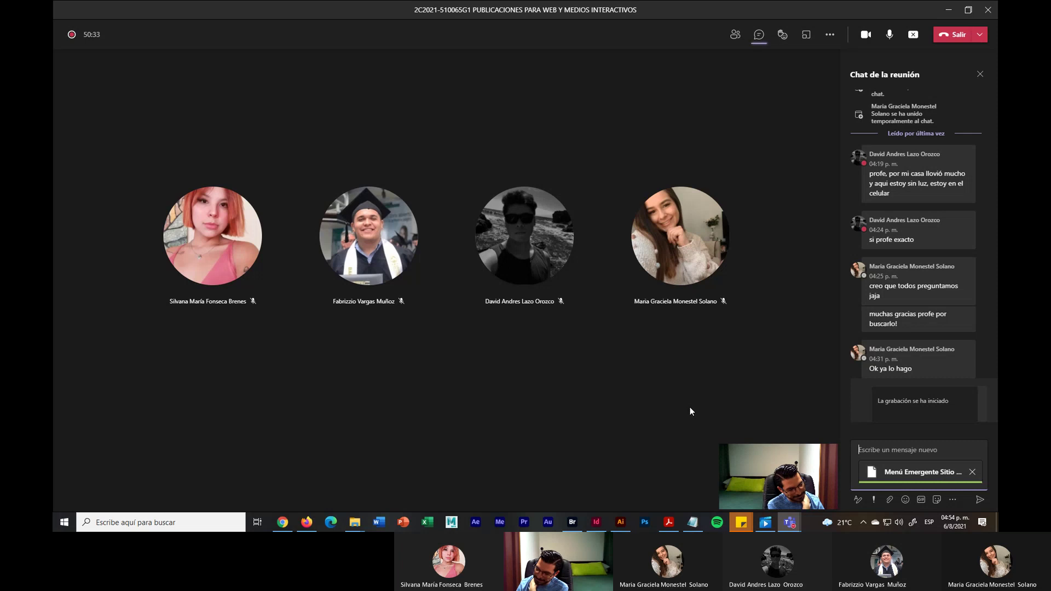
left_click(980, 502)
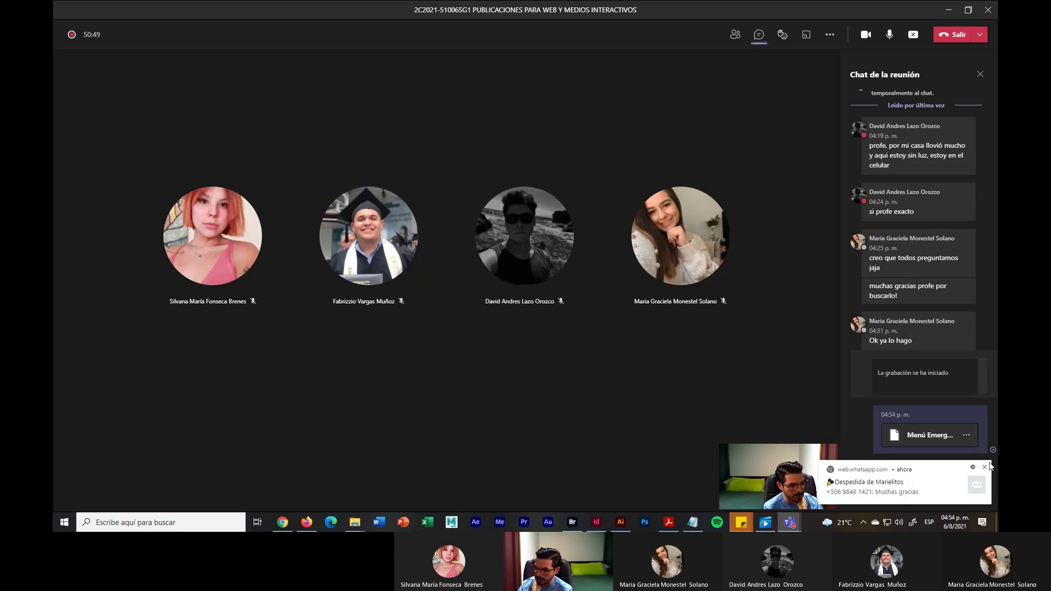
left_click(985, 469)
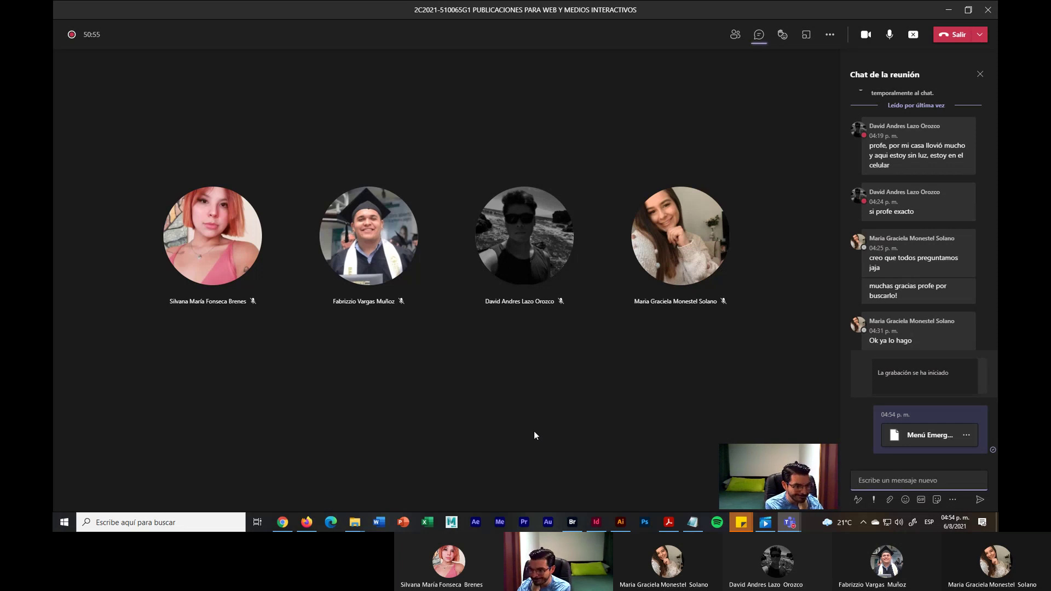
Switch to WhatsApp Web in Chrome and review the unread group messages and the contact's voice-message chat
left_click(282, 523)
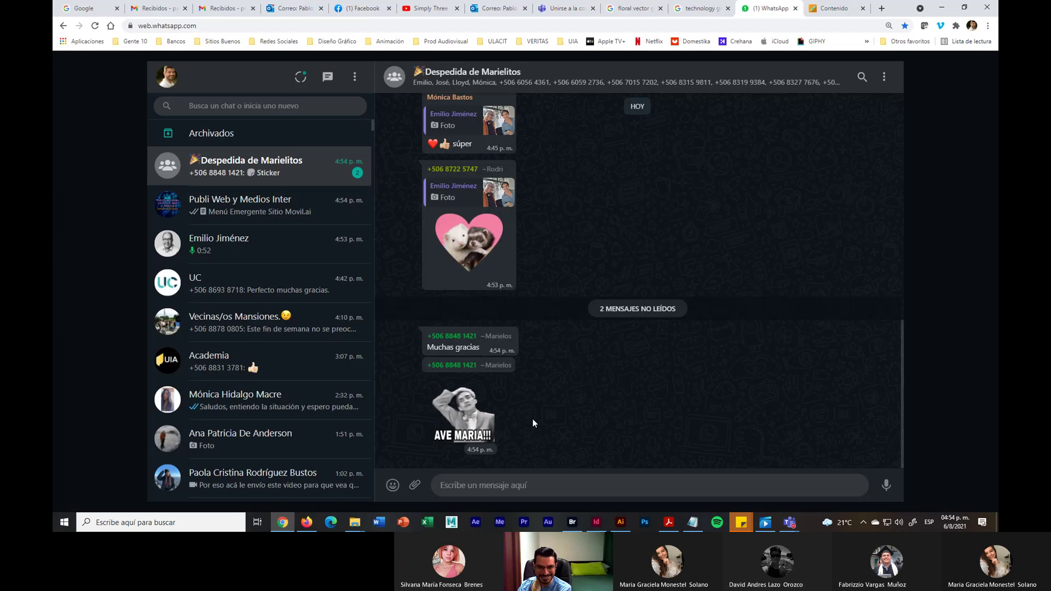
left_click(270, 245)
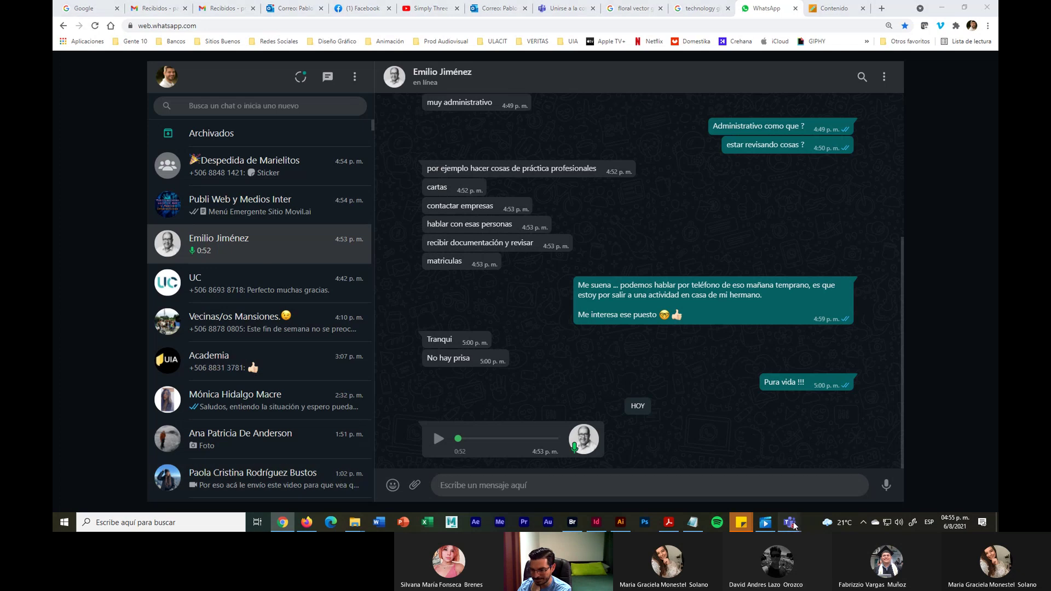
Return to the Teams meeting, mute the microphone and stop sharing the screen
mouse_move(789, 522)
left_click(842, 467)
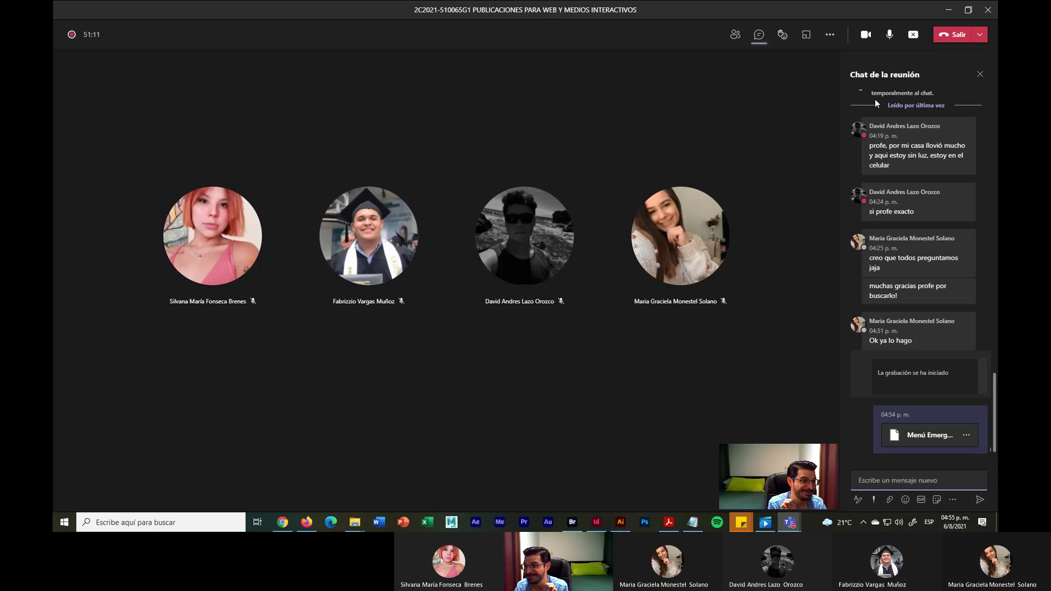
left_click(890, 35)
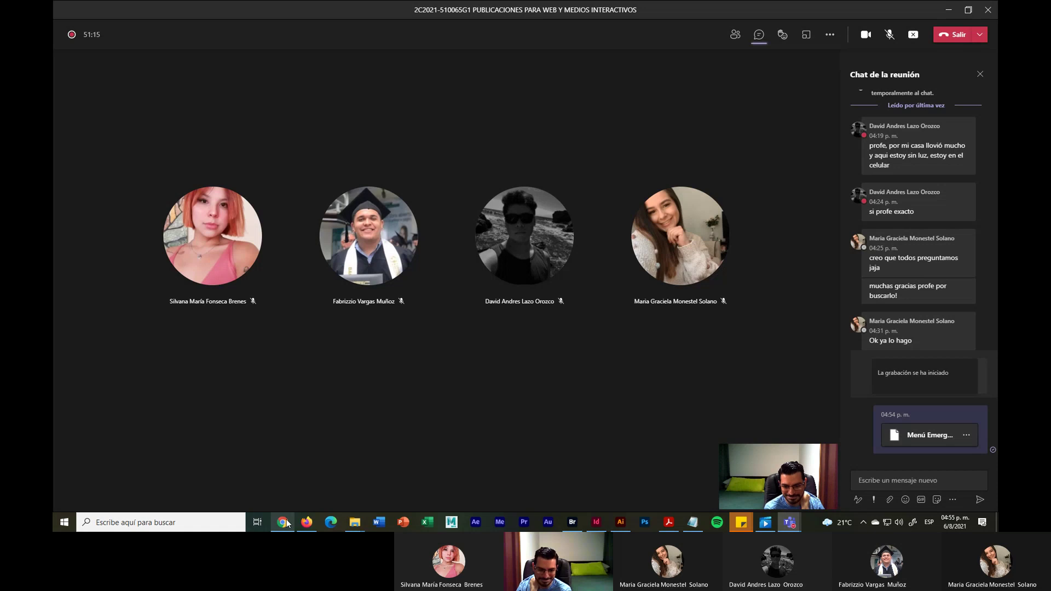
left_click(912, 36)
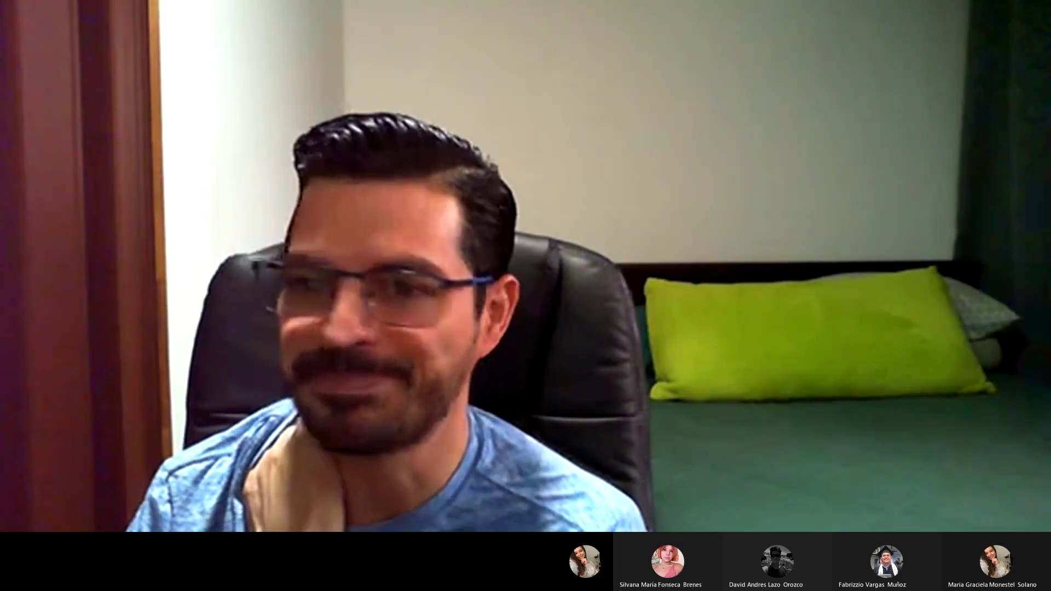
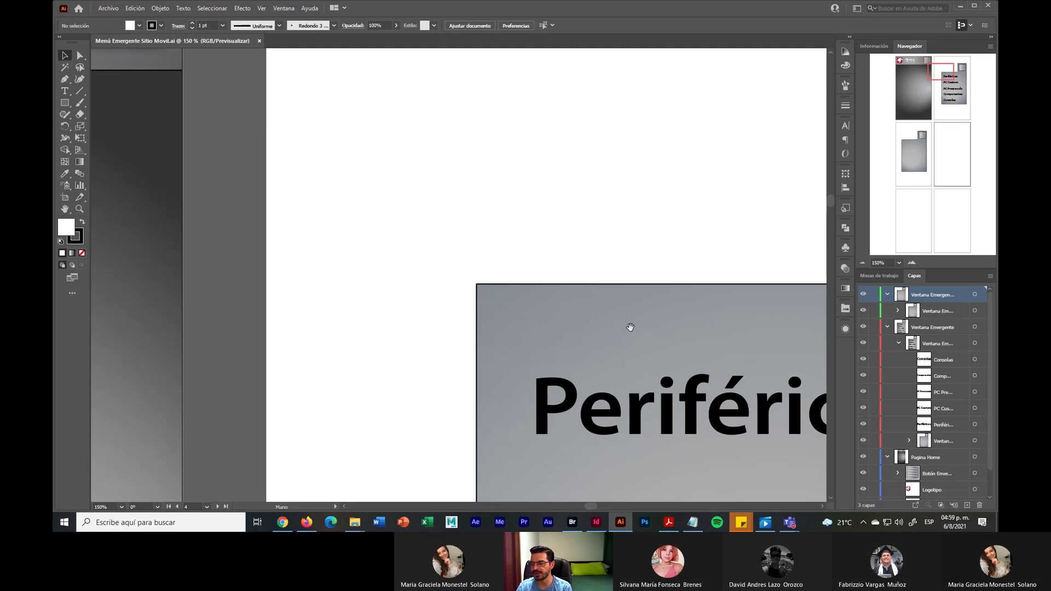
Examine the four-line menu button above the Periféricos entry of the pop-up menu artwork in Illustrator at 150% zoom
mouse_move(684, 204)
left_mouse_down()
mouse_move(598, 293)
mouse_move(612, 286)
mouse_move(460, 284)
left_mouse_up()
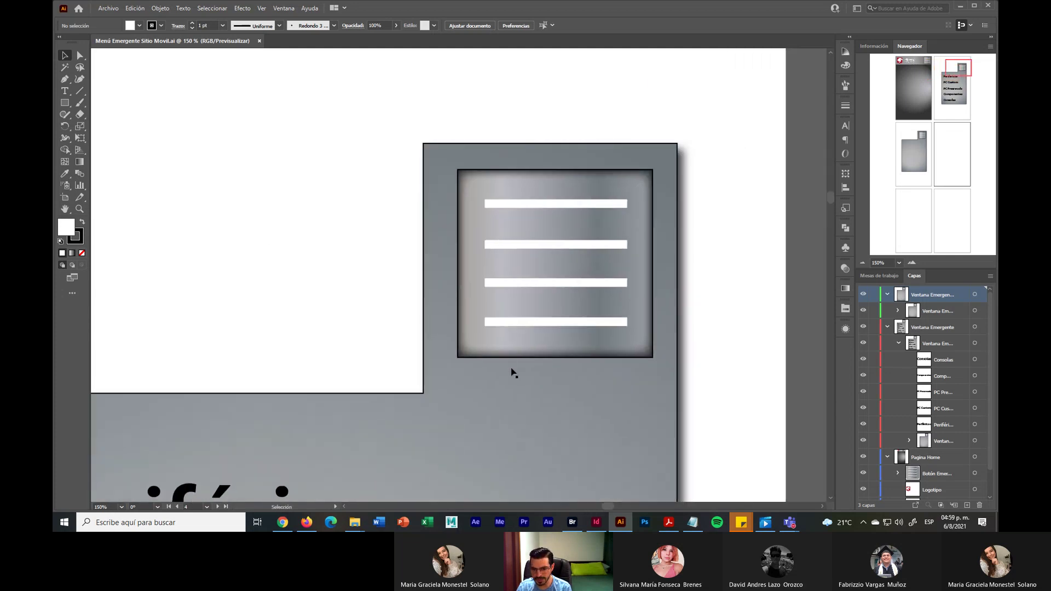
scroll(641, 258, "right", 3)
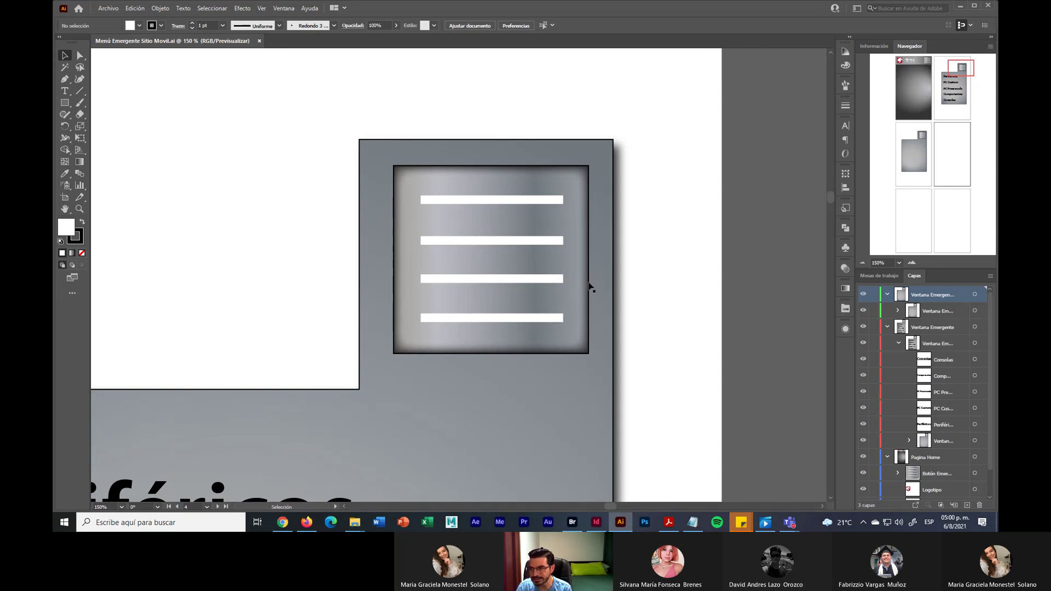
key("super+plus")
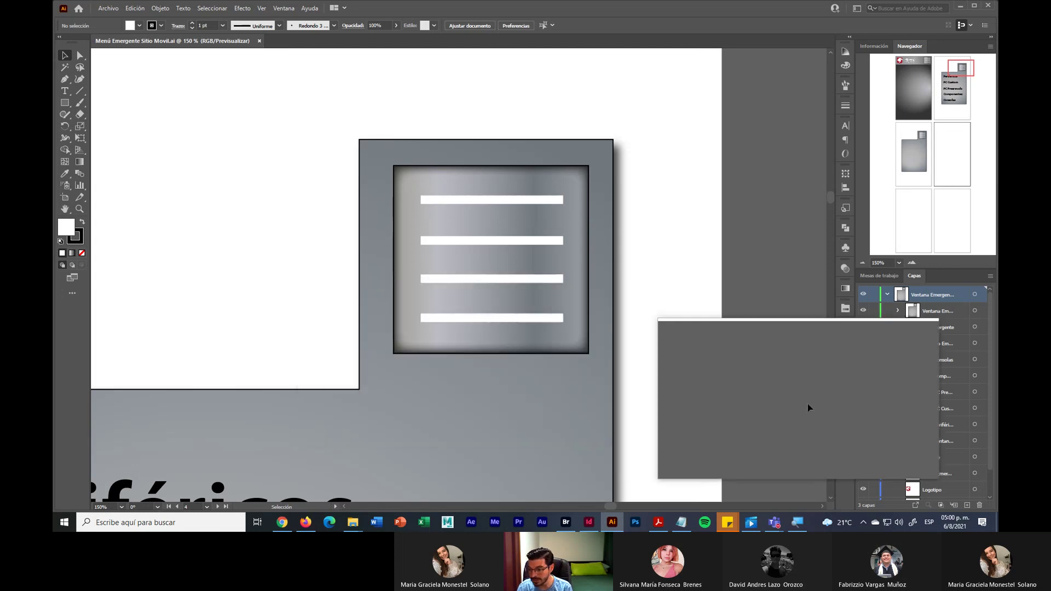
left_click(878, 436)
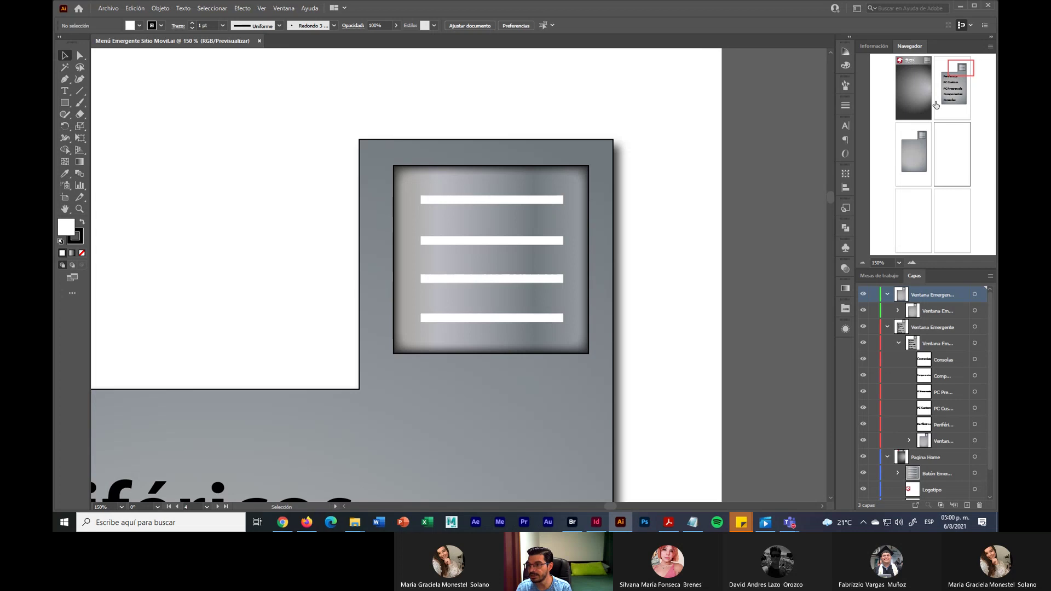
Examine the home page's menu button, the pop-up menu with its five entries, and the empty pop-up window on the third artboard
left_click_drag(960, 68, 928, 63)
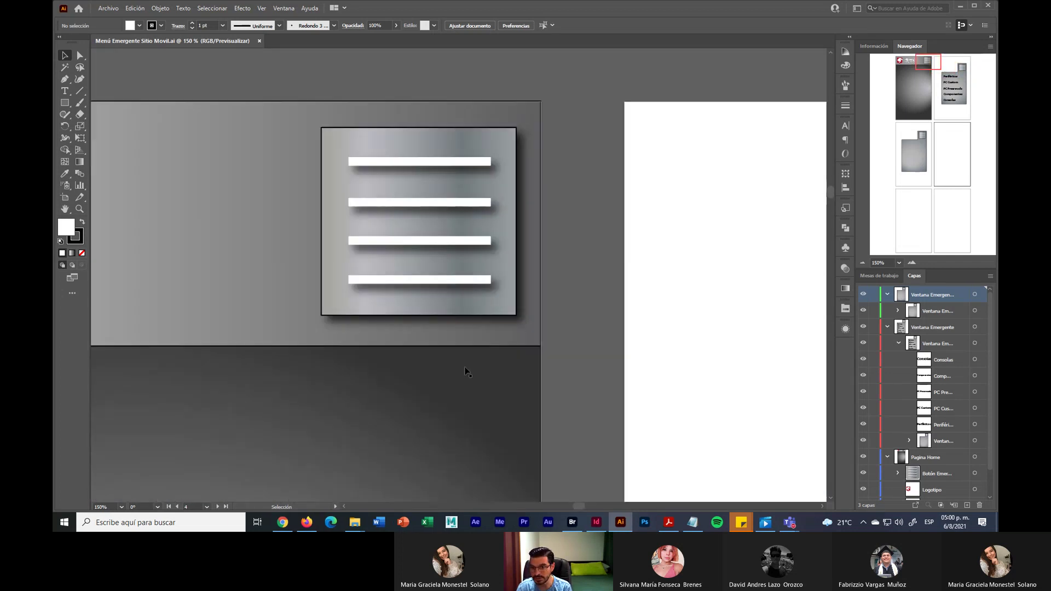
key("super+plus")
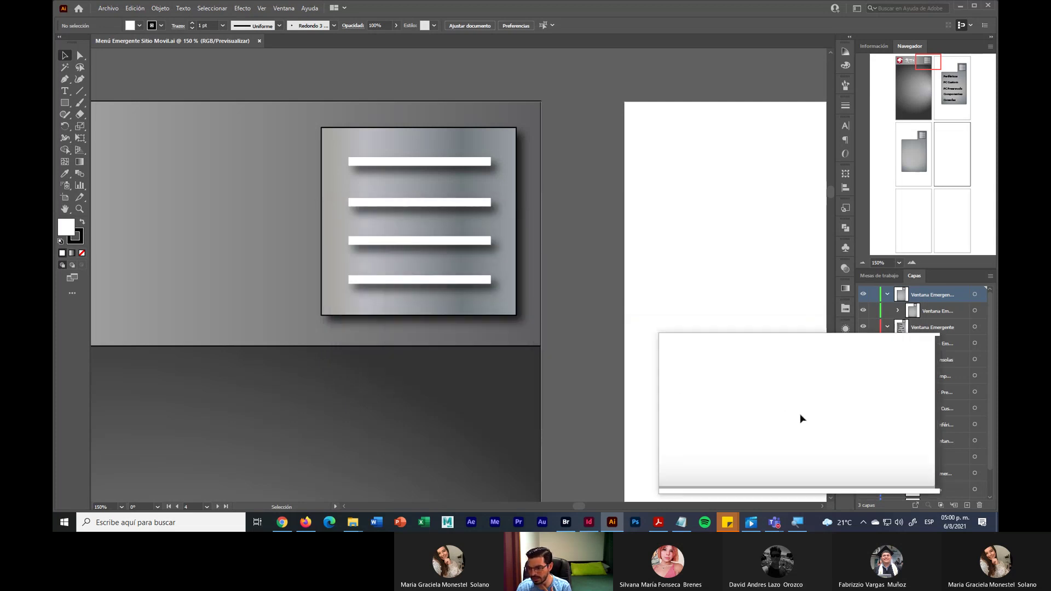
left_click(873, 436)
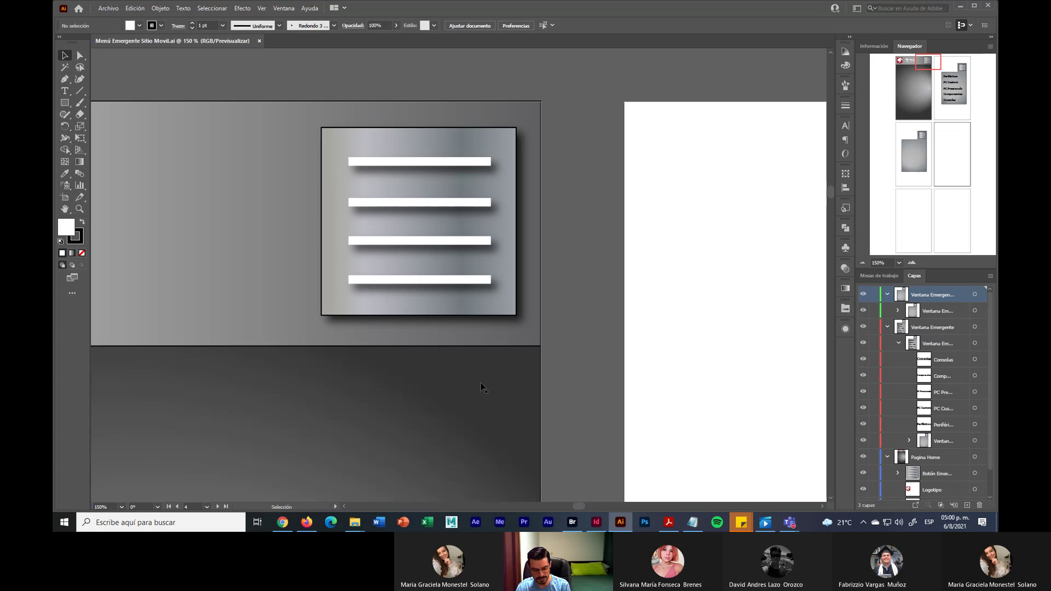
scroll(483, 388, "down", 2)
left_click_drag(452, 386, 568, 207)
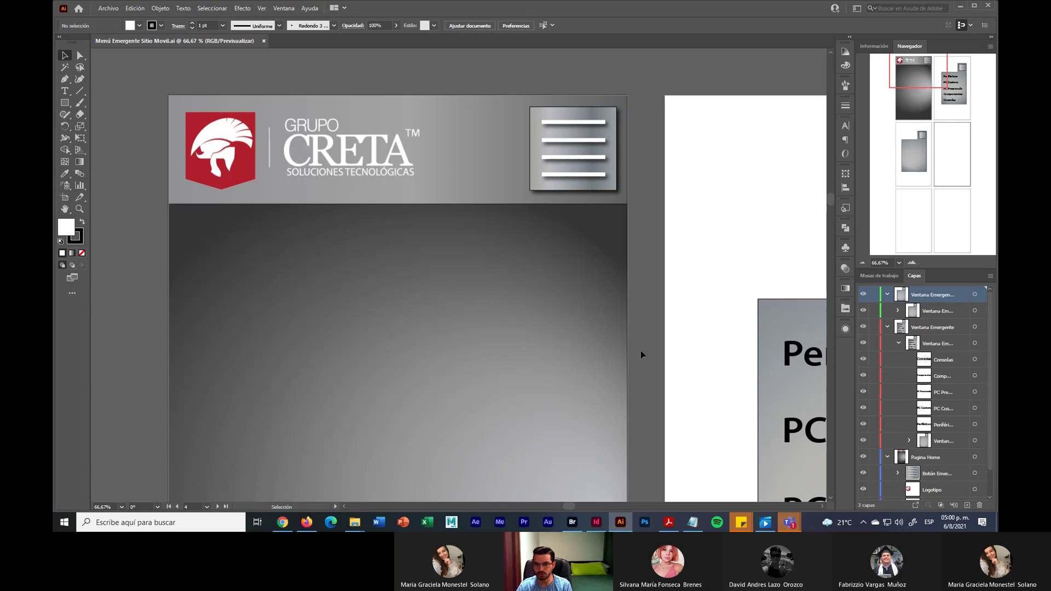
left_click_drag(698, 370, 429, 306)
left_click_drag(495, 488, 527, 394)
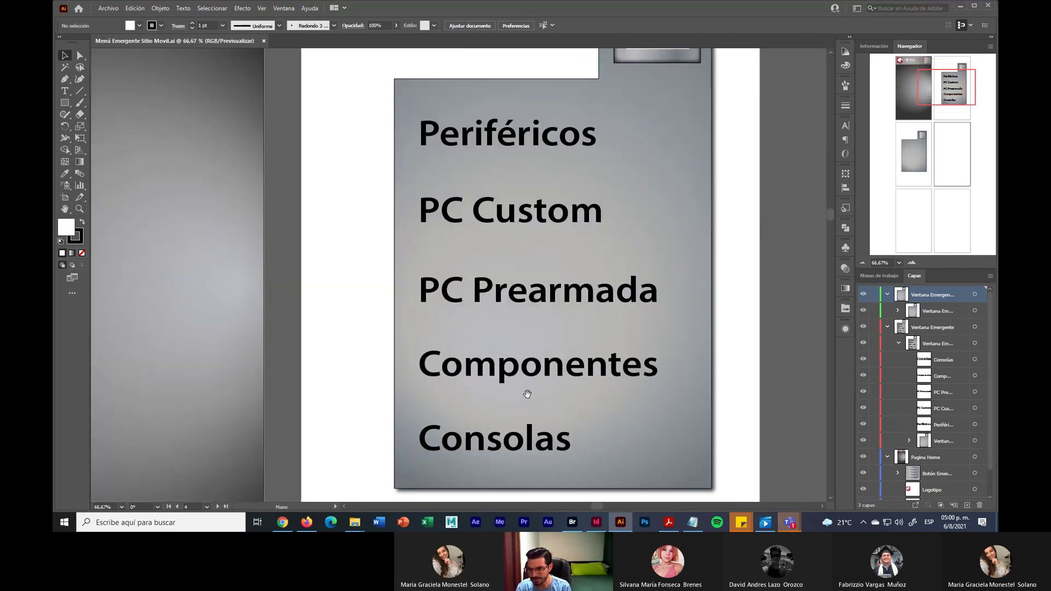
left_click_drag(613, 220, 608, 157)
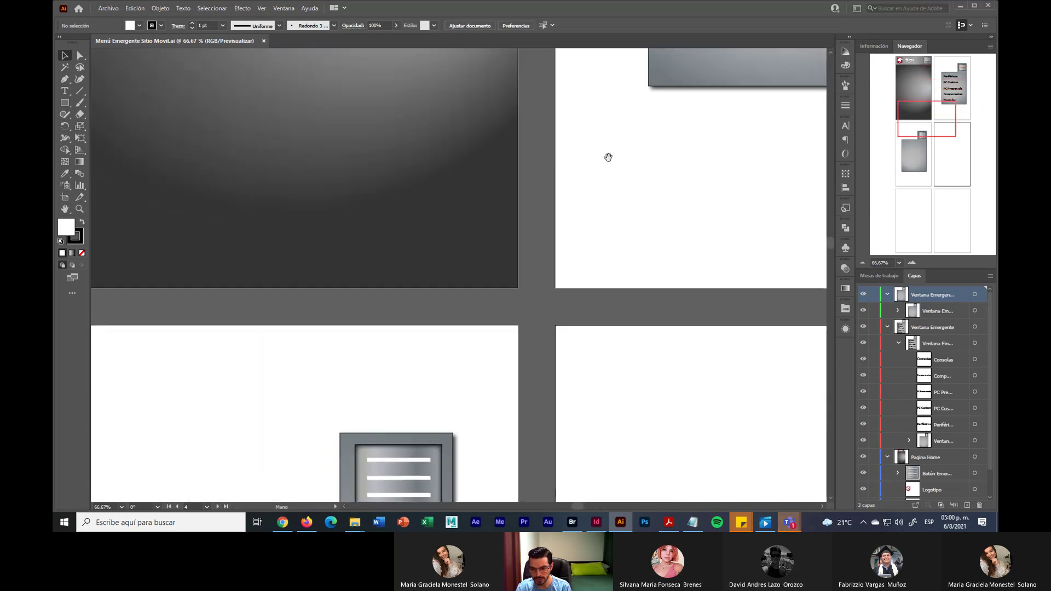
scroll(608, 157, "down", 7)
scroll(608, 157, "left", 3)
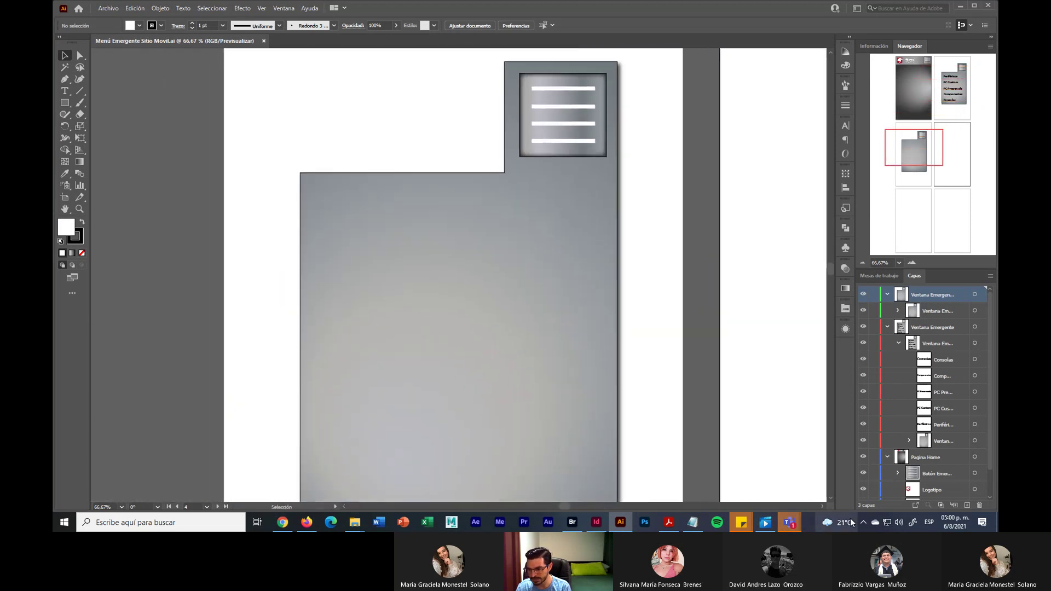
Switch to the Teams meeting, read the latest message in the meeting chat, and dismiss the WhatsApp notification
mouse_move(789, 521)
left_click(795, 472)
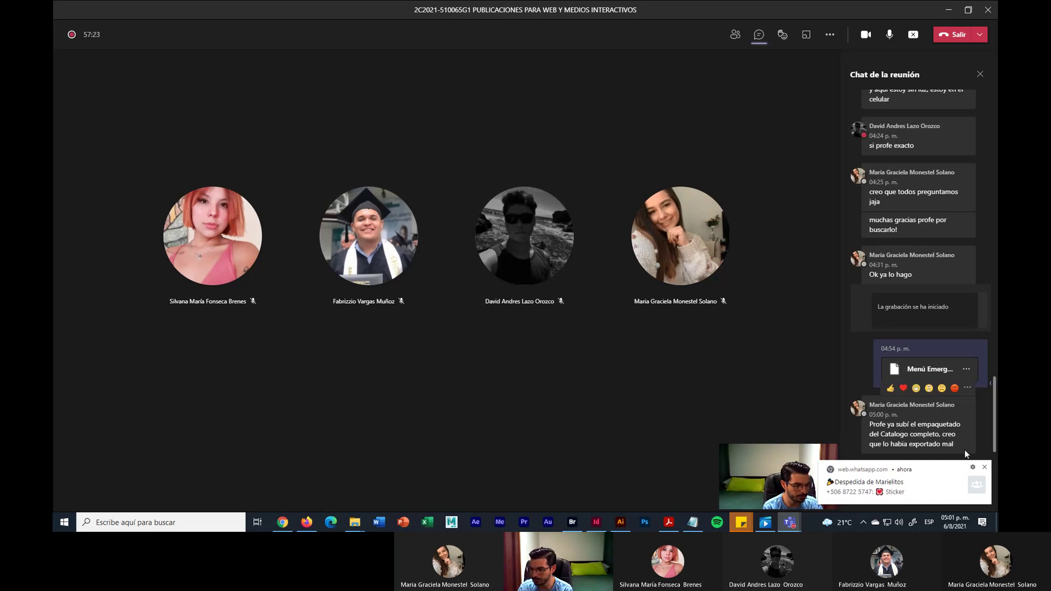
left_click(972, 468)
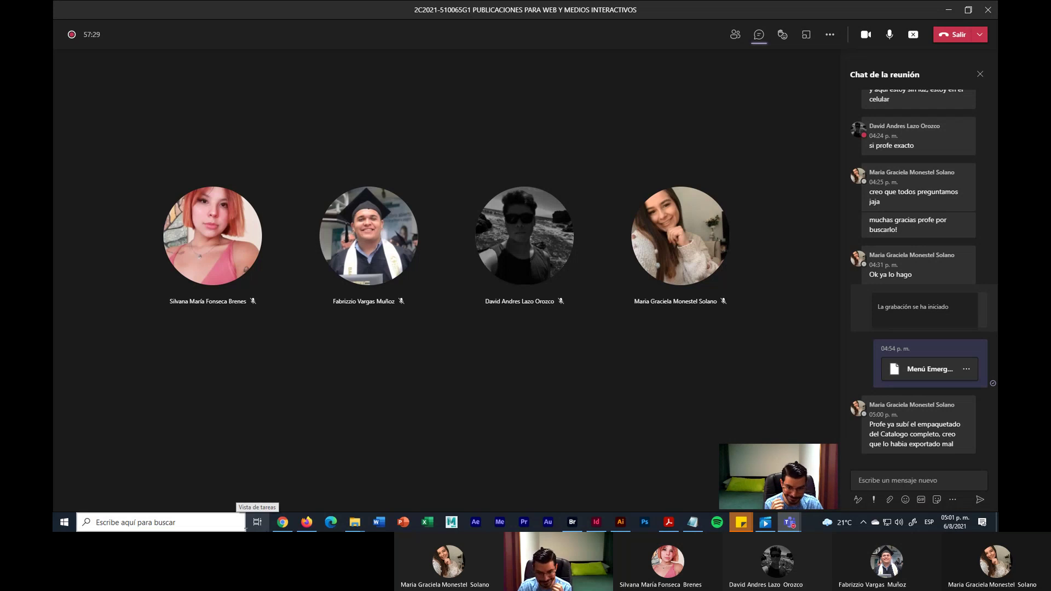
mouse_move(281, 526)
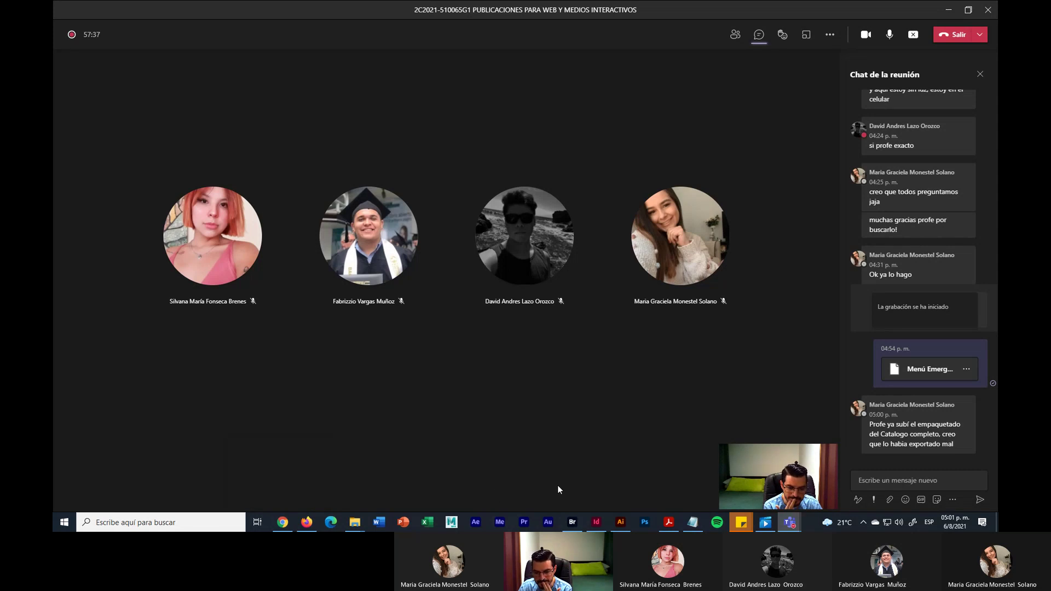
Return to Illustrator and compare the pop-up menu, the empty pop-up window and the blank fourth artboard
left_click(624, 523)
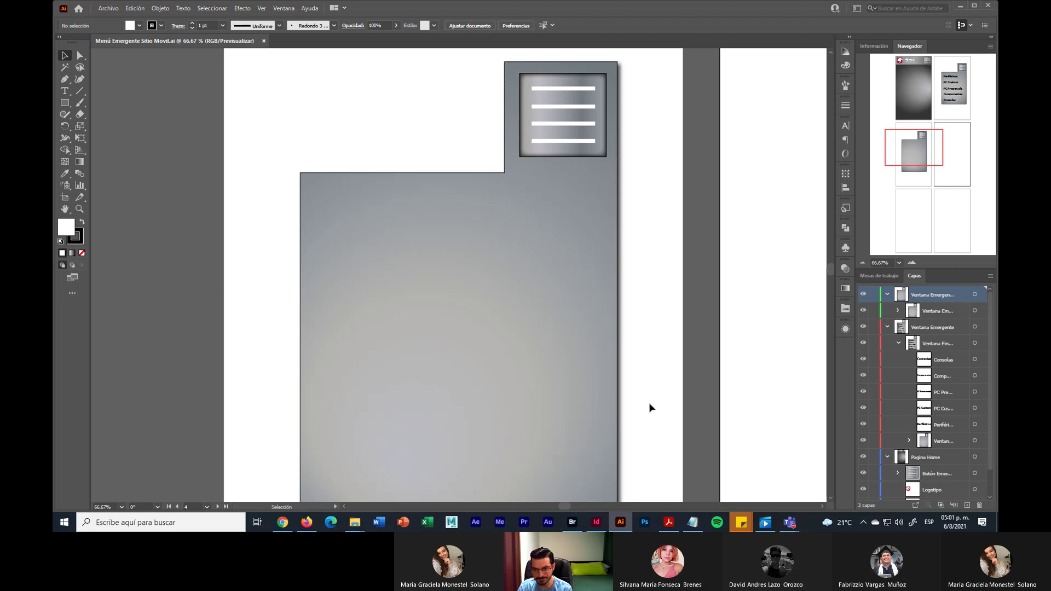
scroll(727, 369, "down", 1)
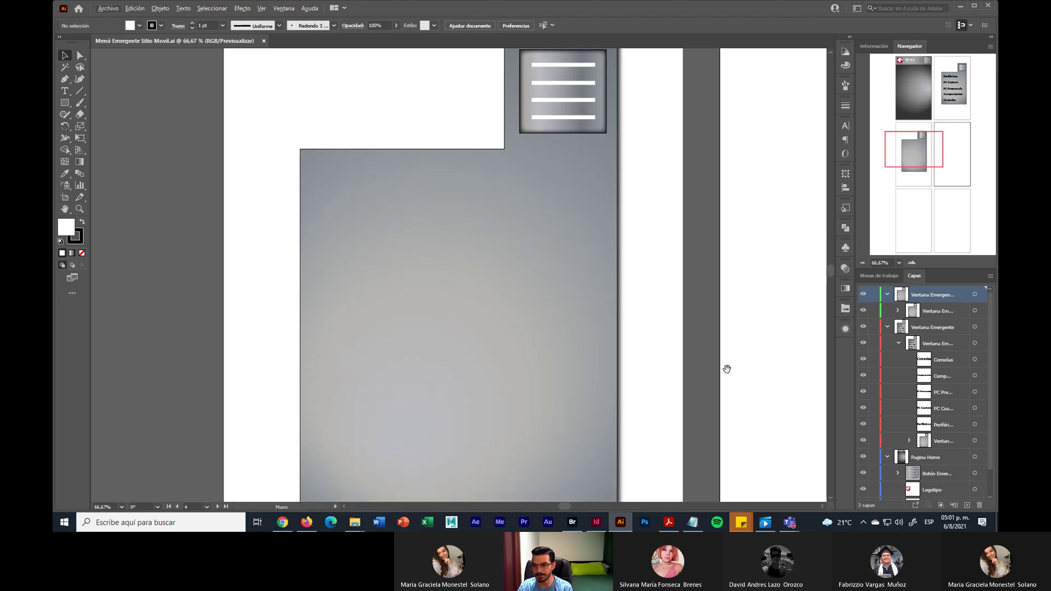
scroll(727, 369, "down", 1)
left_click_drag(727, 369, 601, 356)
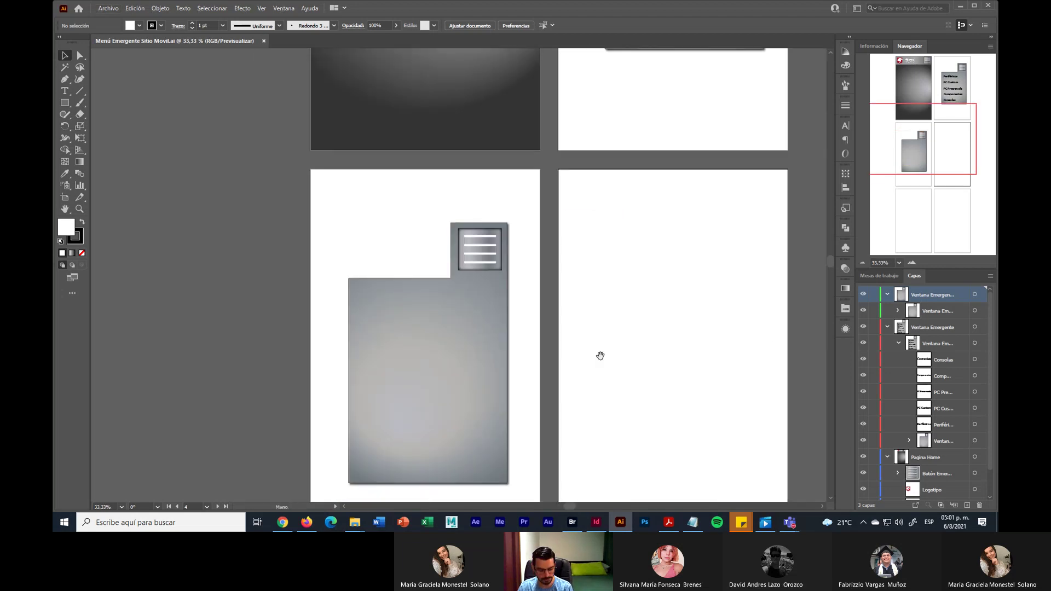
scroll(600, 356, "down", 1)
scroll(622, 336, "up", 4)
left_click_drag(608, 265, 560, 364)
scroll(560, 372, "up", 1)
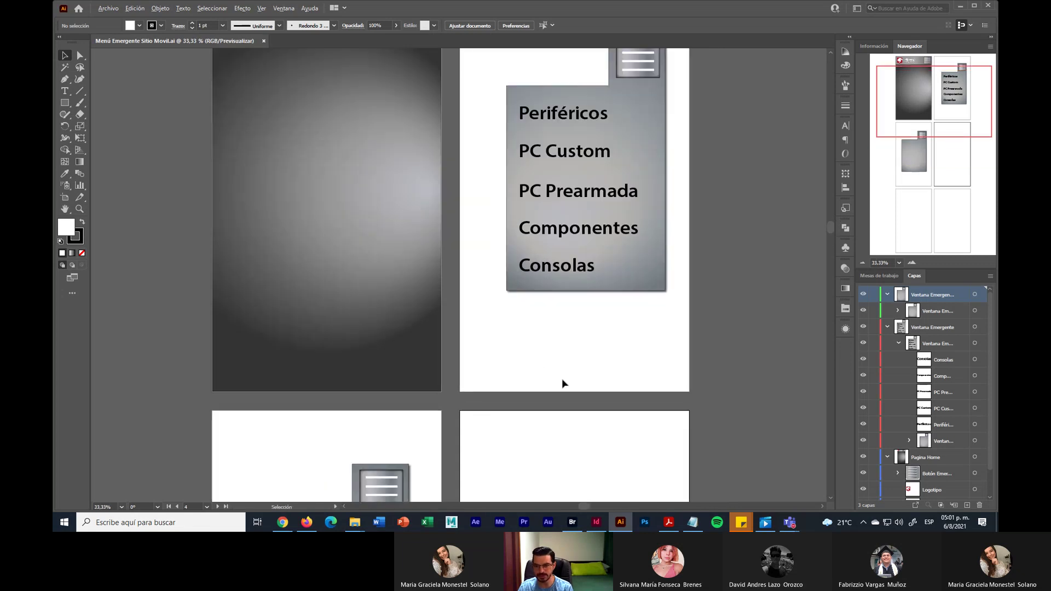
left_click_drag(577, 279, 598, 253)
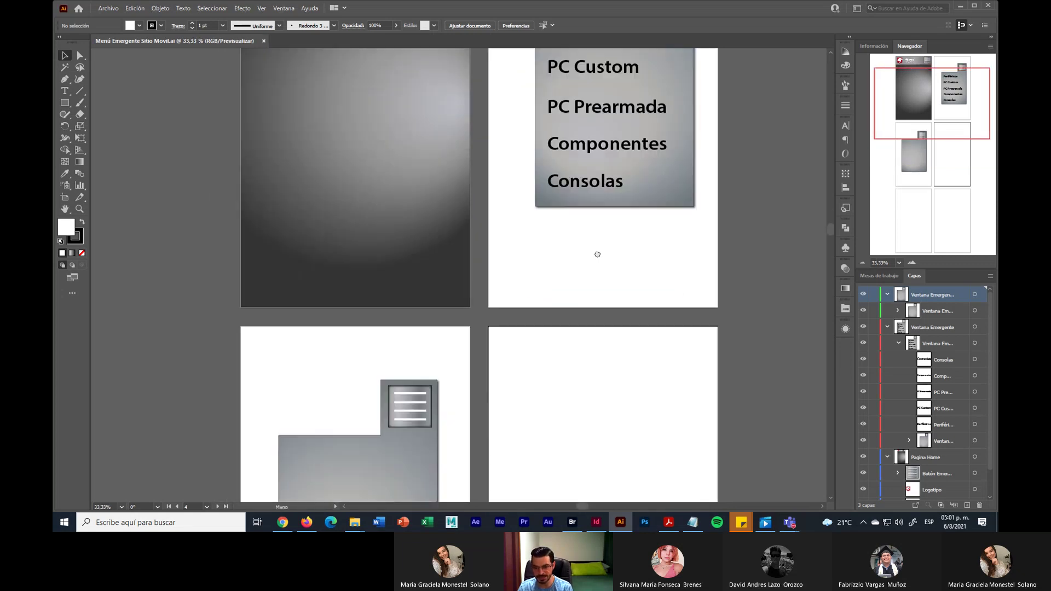
scroll(556, 279, "up", 5)
scroll(502, 279, "right", 2)
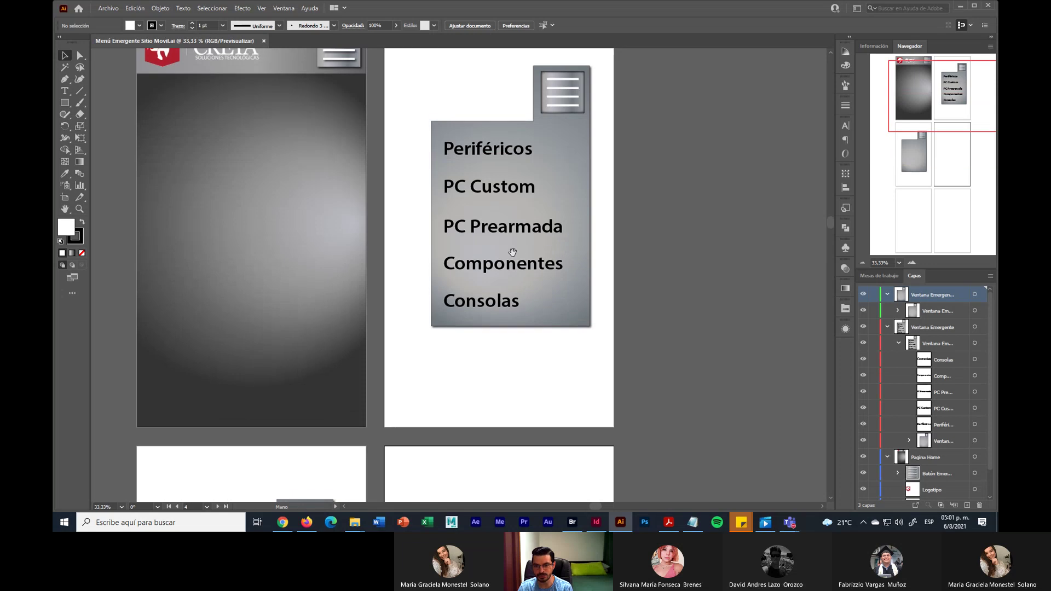
left_click_drag(511, 244, 603, 275)
scroll(540, 312, "down", 4)
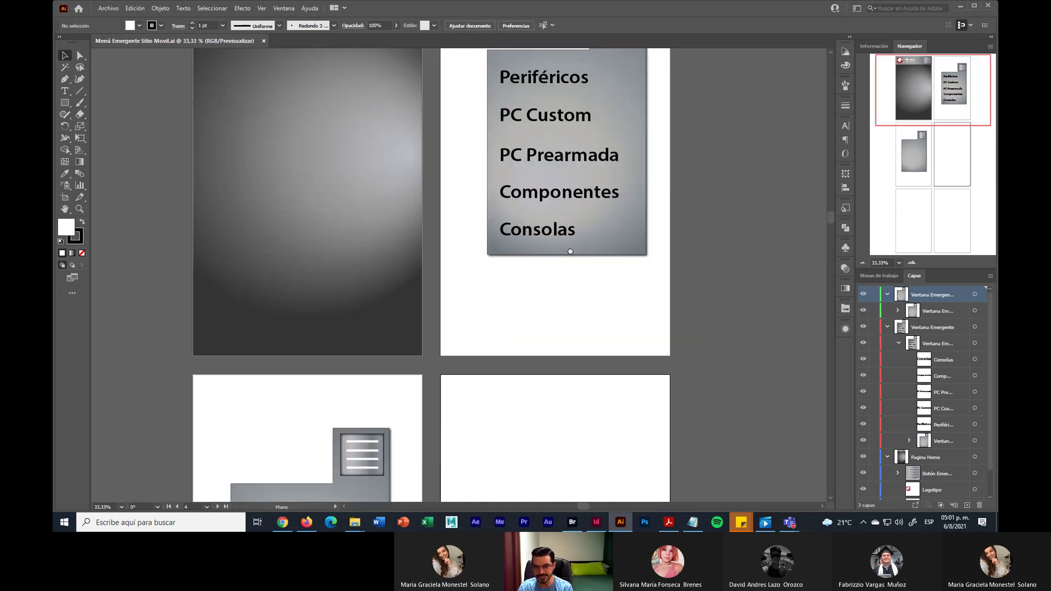
scroll(540, 312, "down", 3)
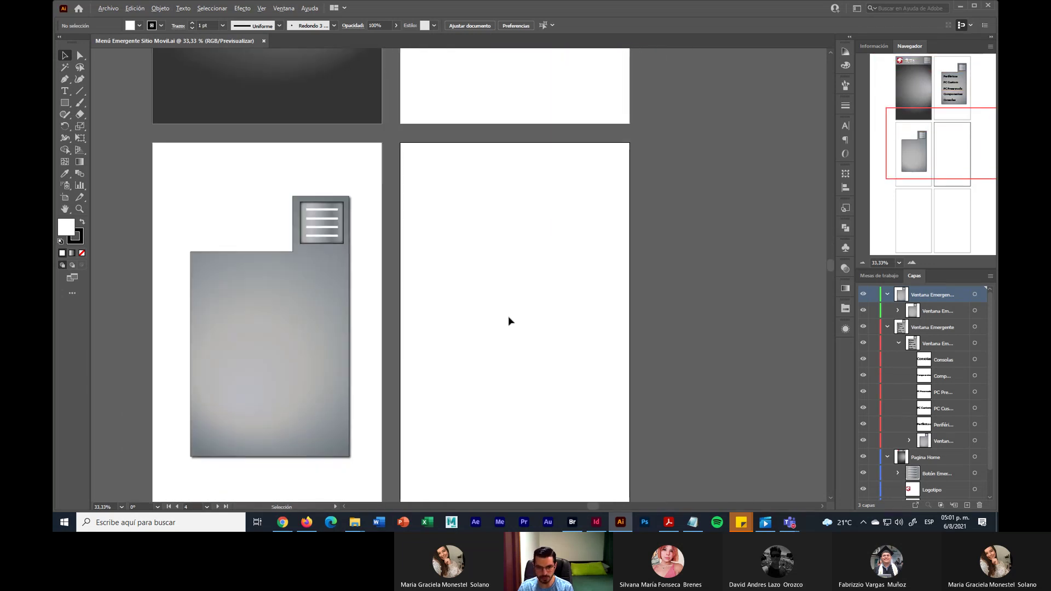
scroll(508, 316, "up", 2)
scroll(508, 320, "down", 1)
scroll(503, 242, "down", 1)
scroll(502, 241, "left", 1)
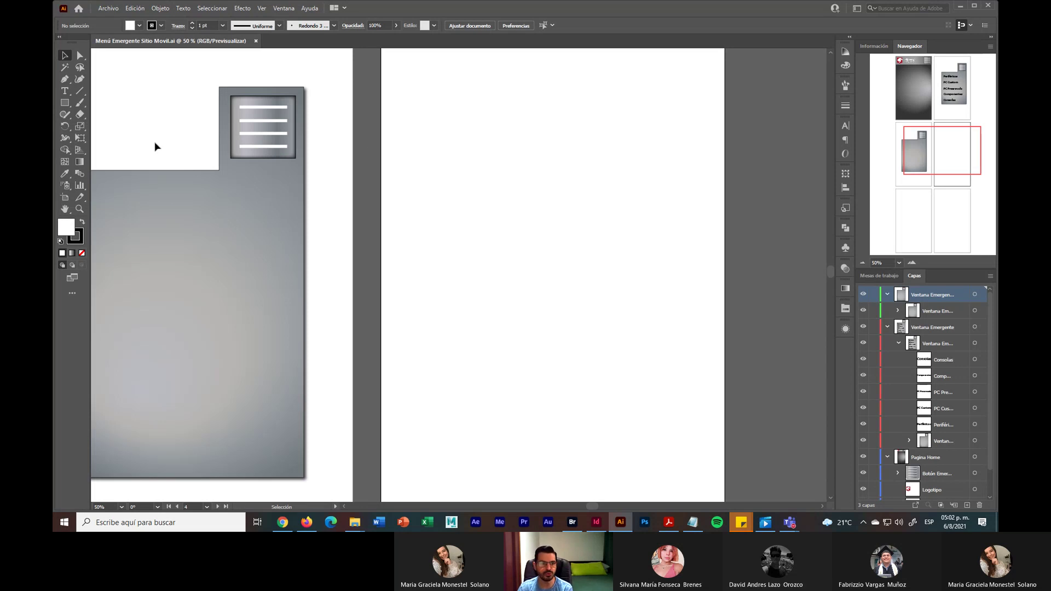
Draw a test rectangle about 437 × 405 px on the fourth artboard, detach the Layers panel as a floating window, and delete the rectangle
left_click(65, 103)
left_click_drag(500, 193, 567, 241)
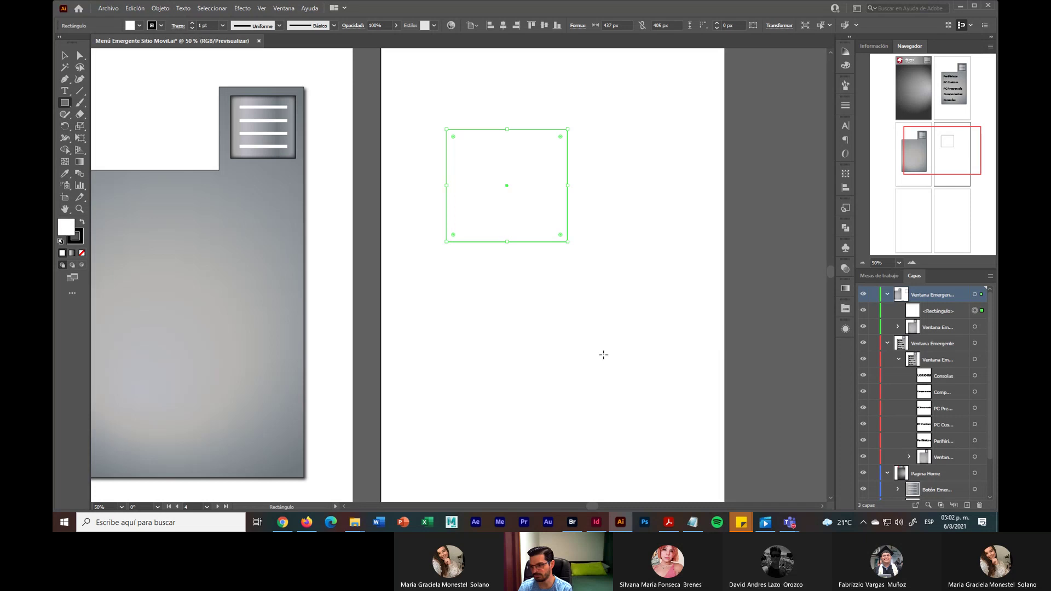
left_click_drag(916, 275, 663, 142)
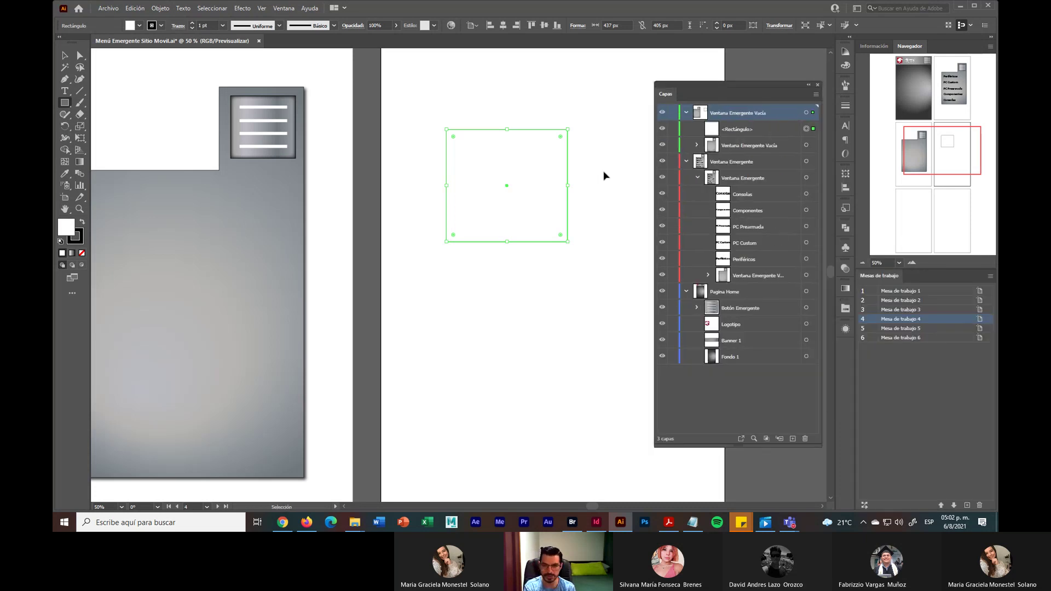
key("Delete")
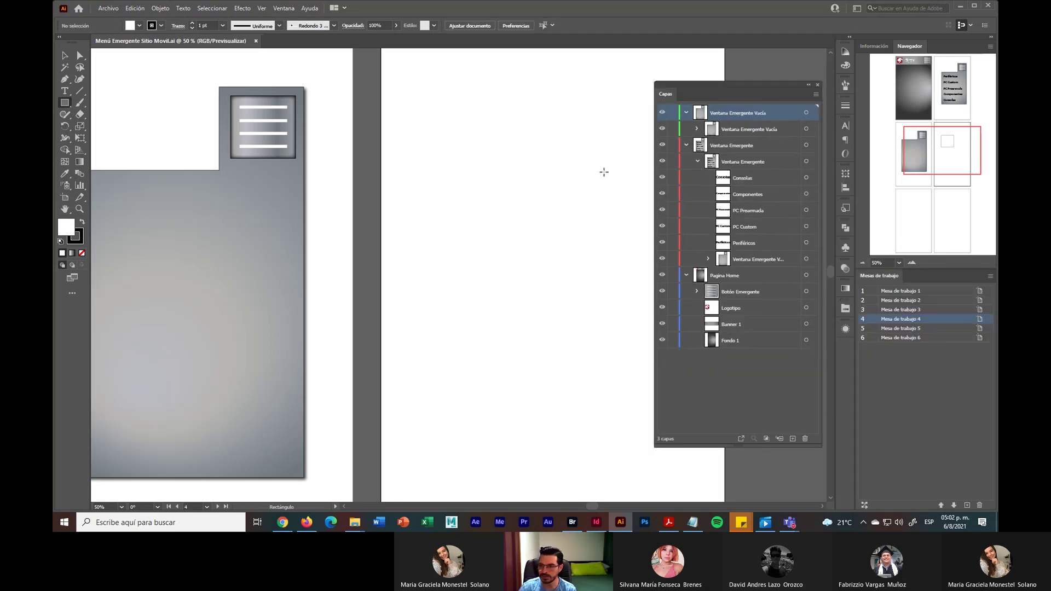
Create a new layer above Ventana Emergente Vacía and name it Practica
left_click(793, 439)
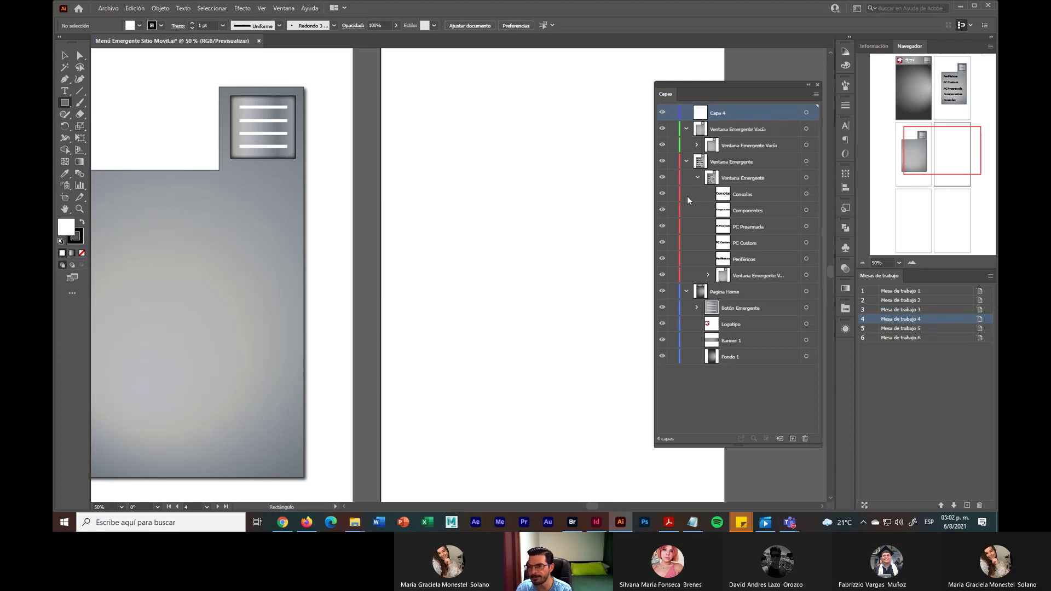
double_click(717, 113)
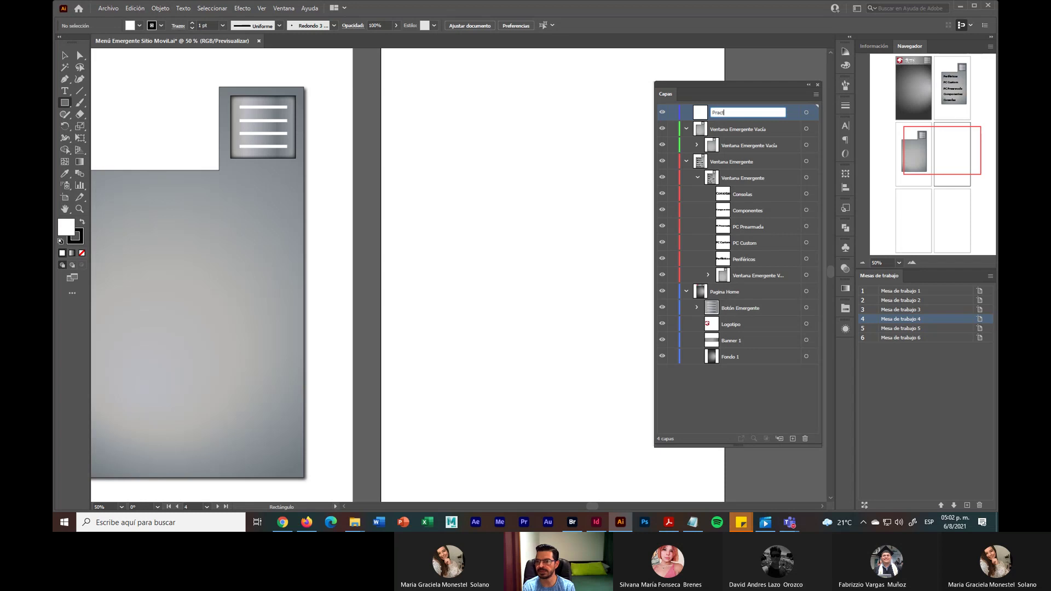
key("Return")
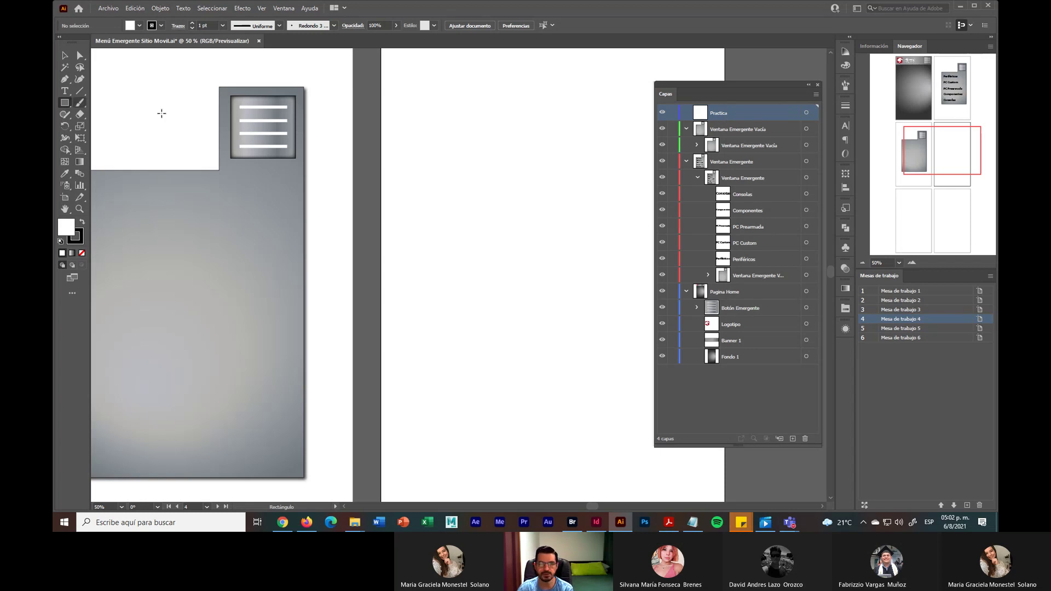
Draw a rectangle about 336 × 307 px on the Practica layer and place it near the fourth artboard's upper-left corner
left_click_drag(504, 154, 576, 208)
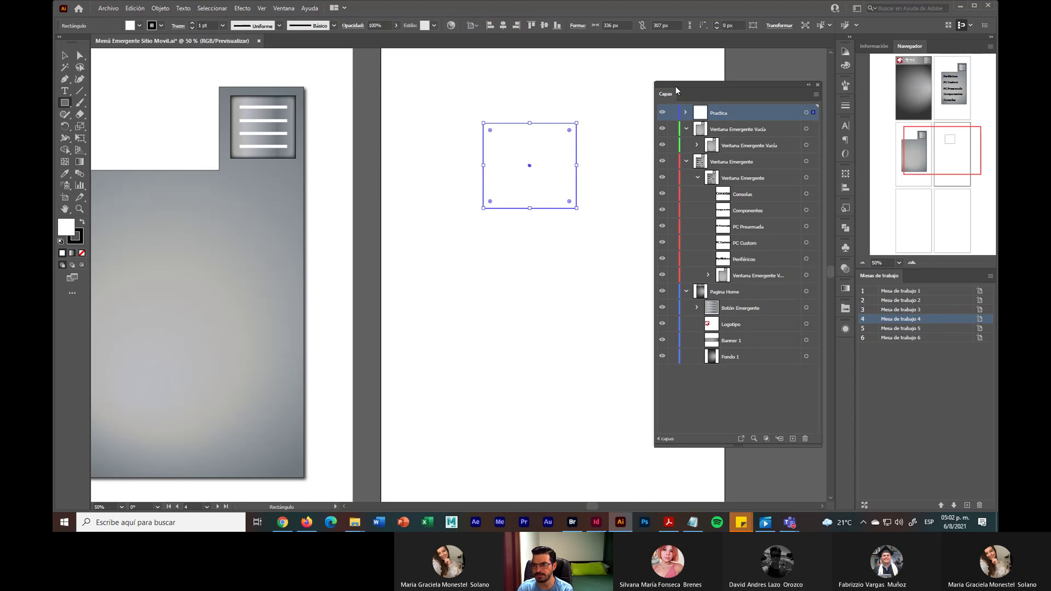
left_click_drag(676, 87, 651, 94)
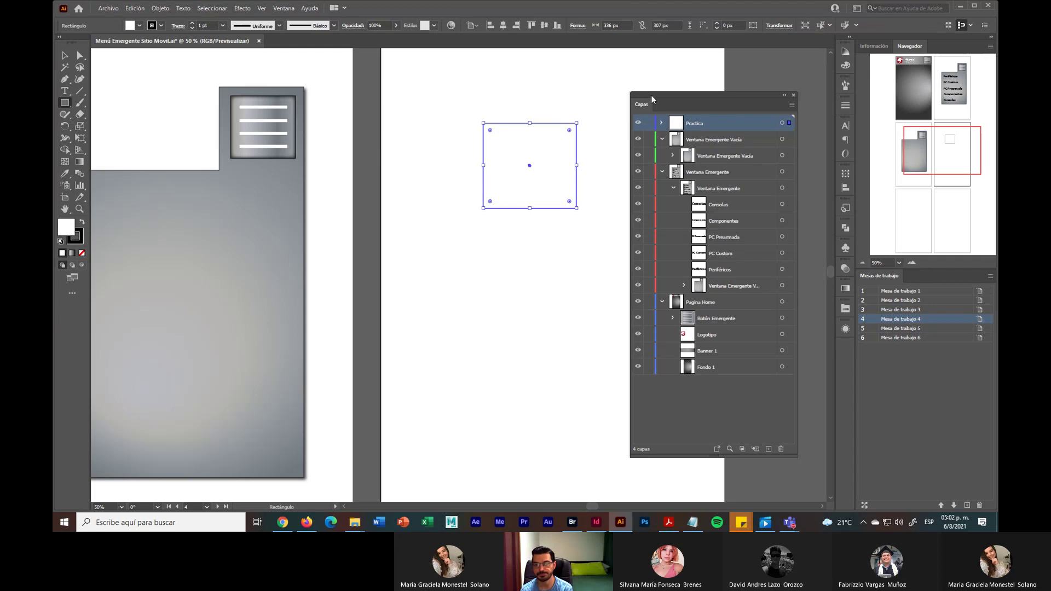
key("space")
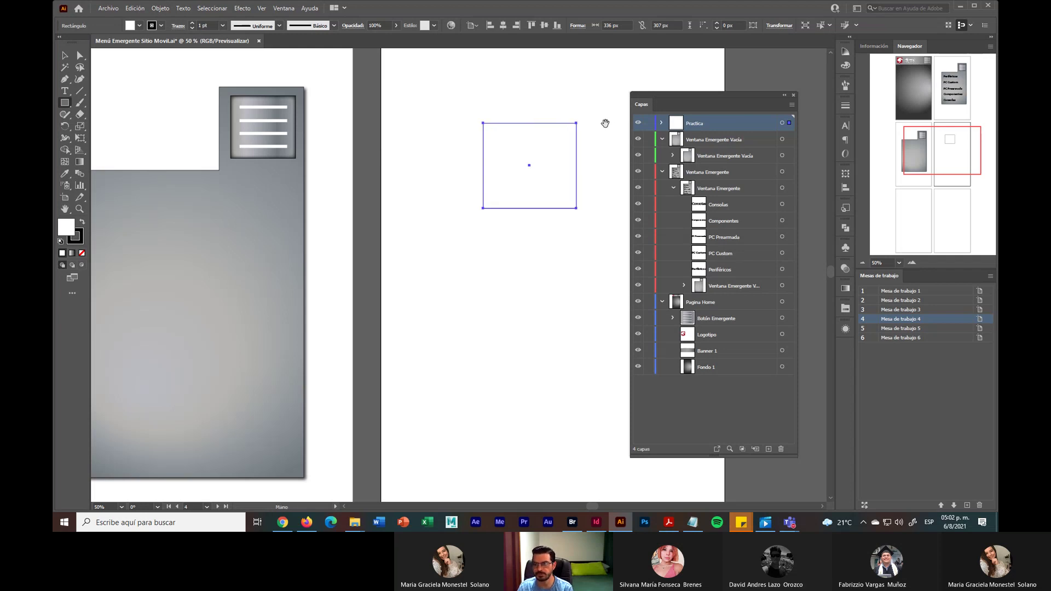
left_click_drag(605, 122, 489, 175)
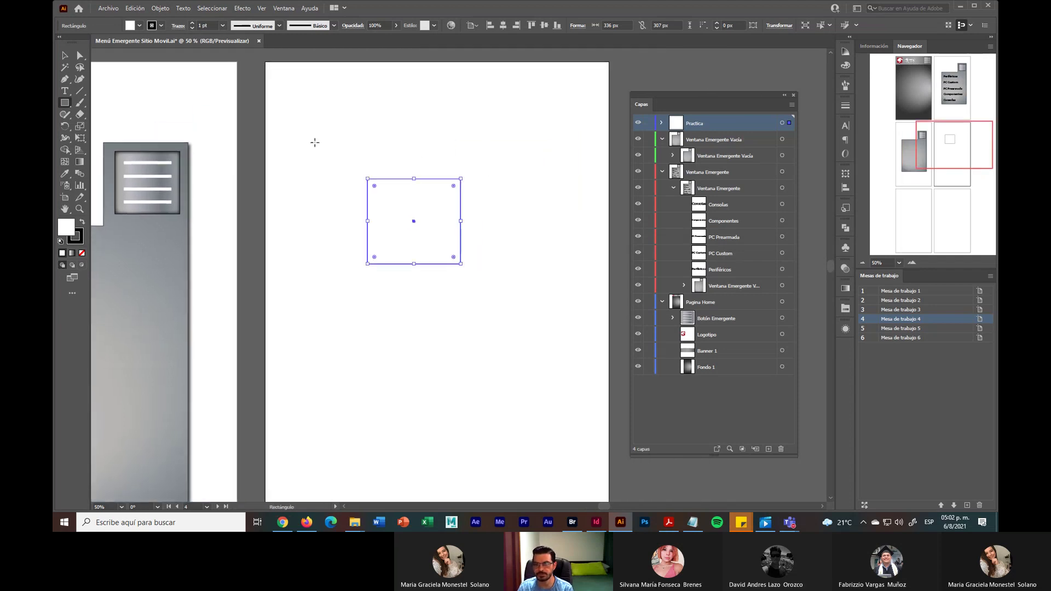
key("v")
left_click_drag(393, 207, 339, 123)
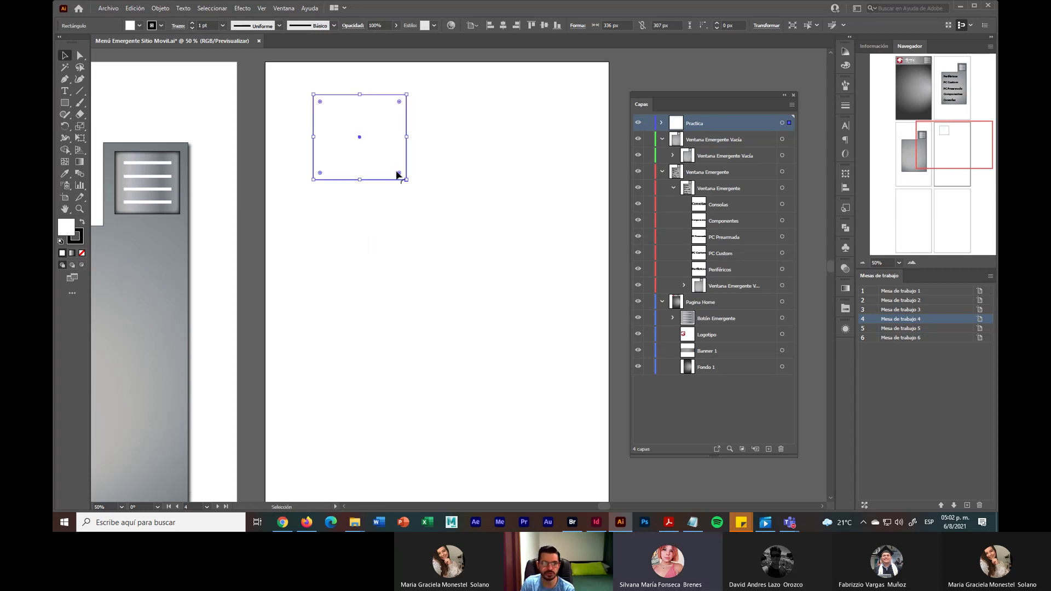
Fill the rectangle on the Practica layer with pure blue
left_click(139, 26)
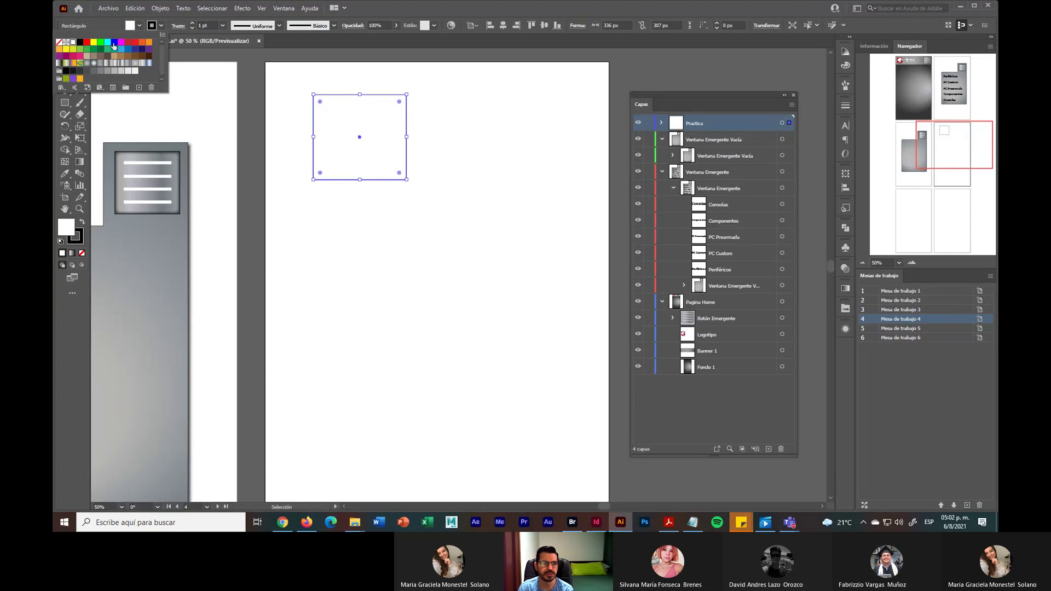
left_click(114, 42)
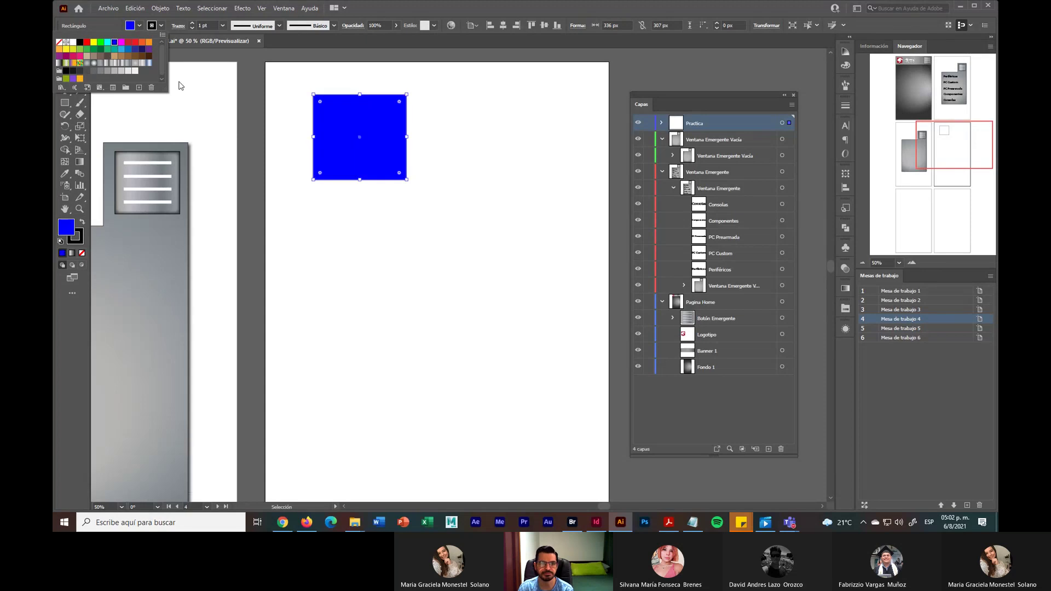
left_click(514, 257)
Duplicate the blue rectangle to its right, and duplicate that pair below to form a grid of two columns and two rows
key("ctrl+minus")
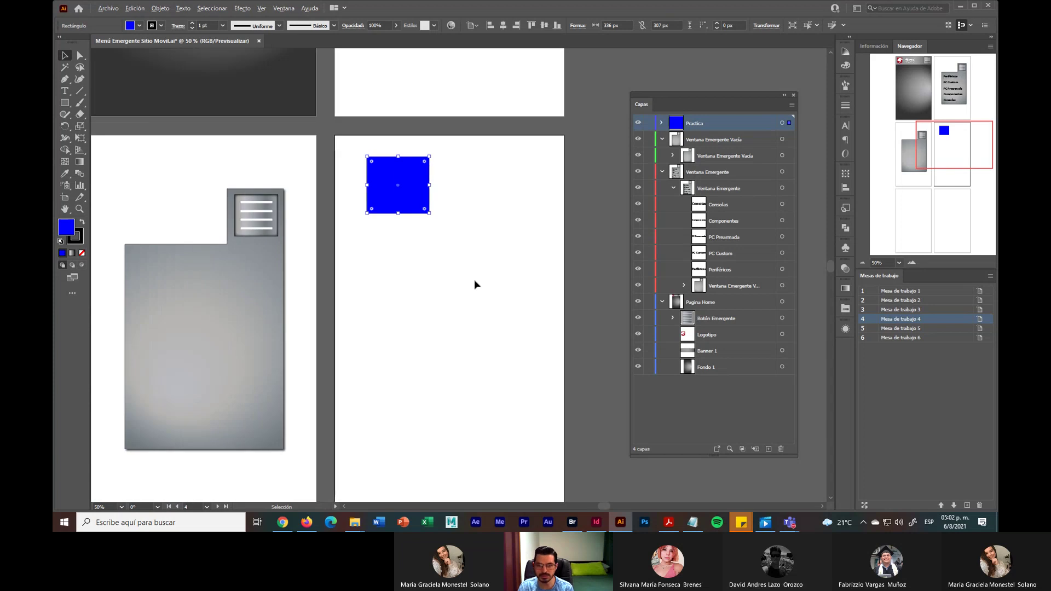
left_click_drag(474, 279, 456, 226)
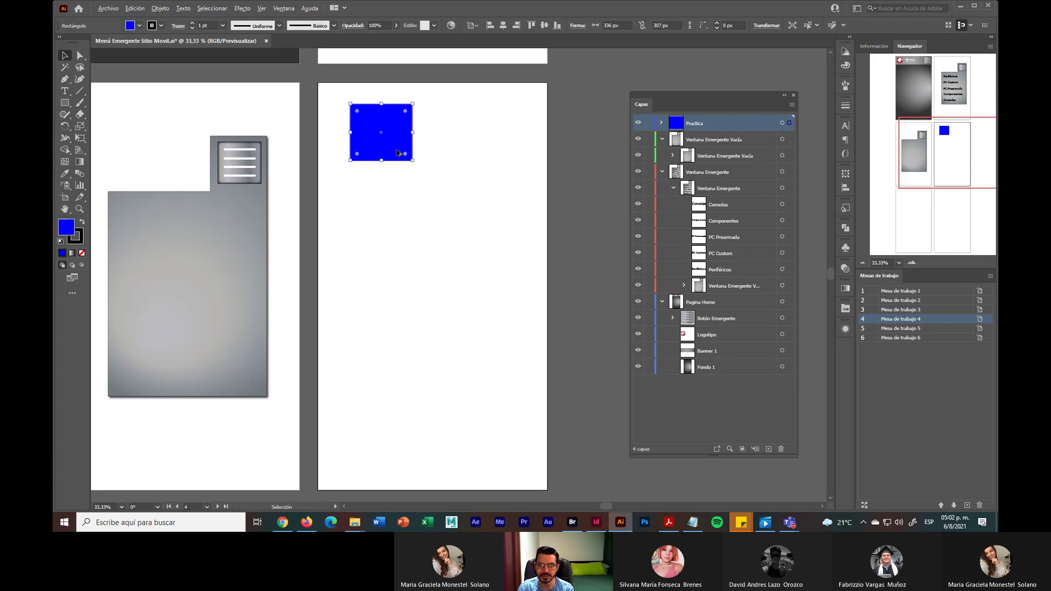
left_click_drag(400, 156, 496, 155)
left_click_drag(522, 199, 393, 226)
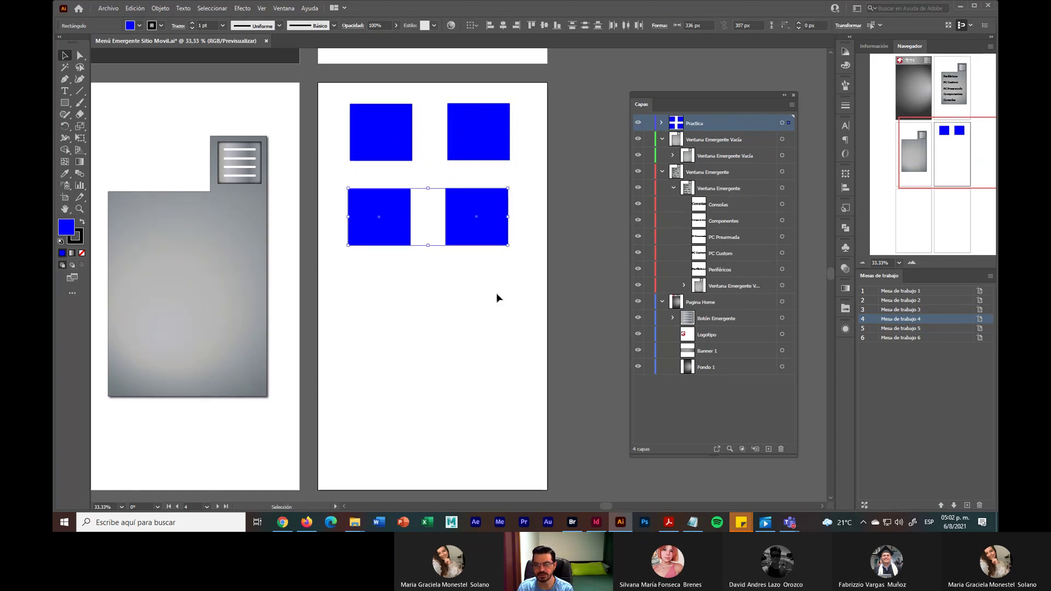
Duplicate the four blue rectangles lower on the fourth artboard and reposition the upper pairs to form four spaced rows of two
left_click_drag(497, 296, 372, 148)
left_click_drag(394, 236, 425, 445)
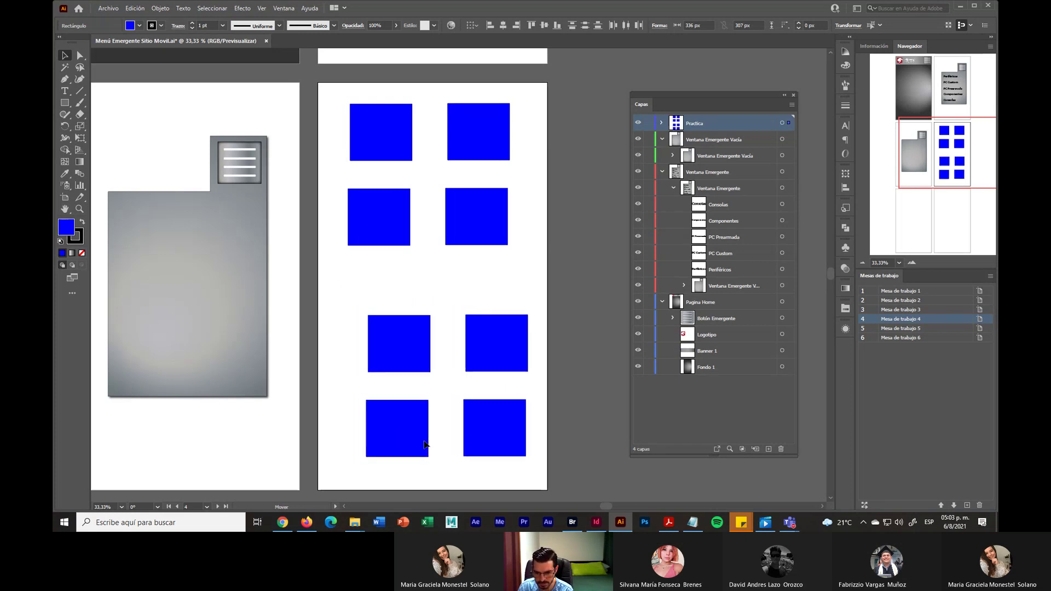
left_click_drag(395, 294, 482, 340)
left_click_drag(517, 236, 400, 250)
left_click_drag(419, 152, 480, 170)
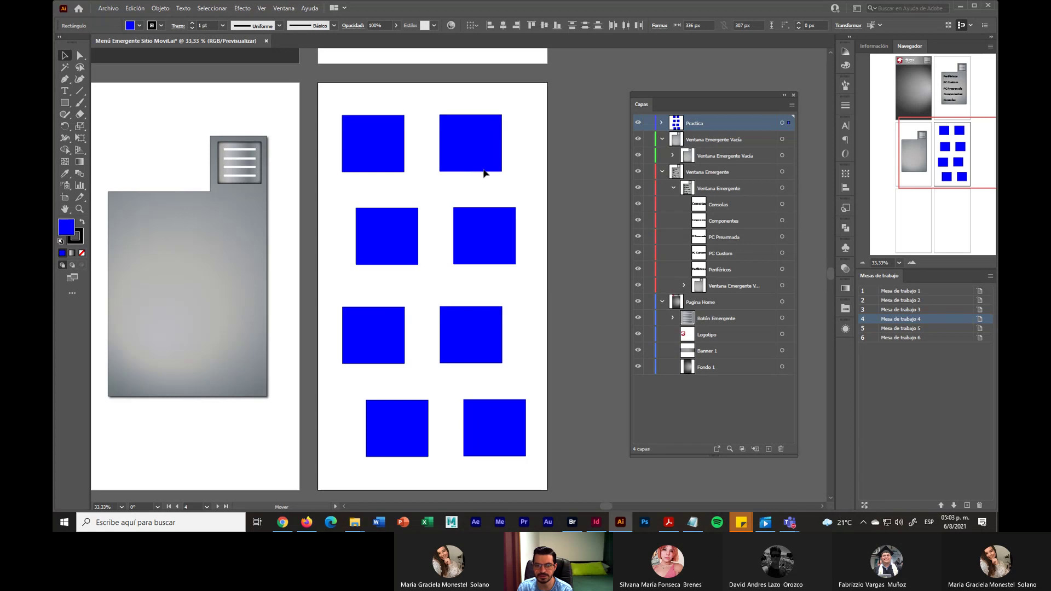
Deselect the rectangles and save the document
left_click(433, 211)
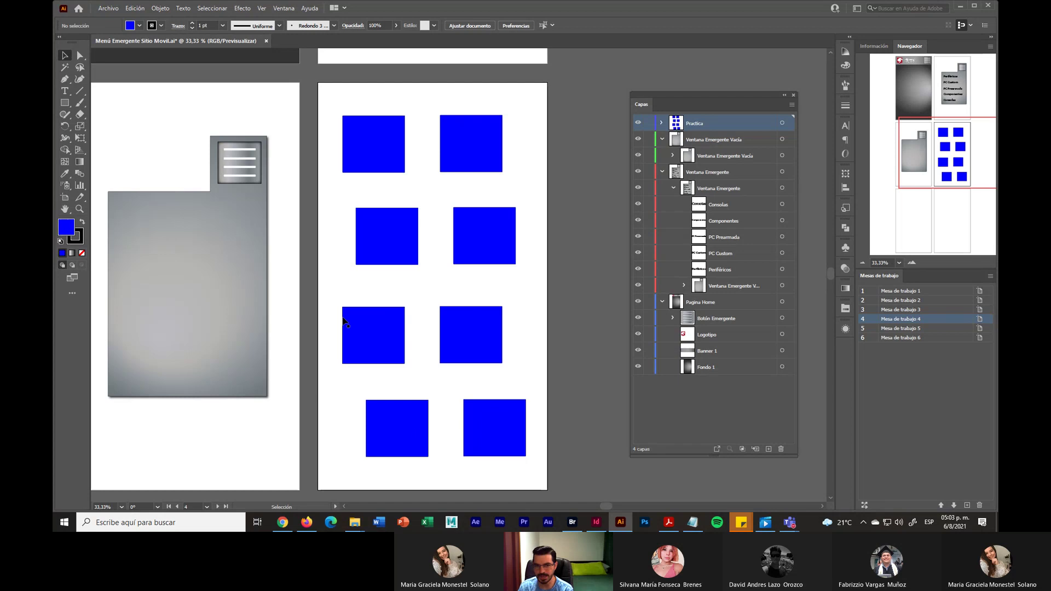
left_click(109, 8)
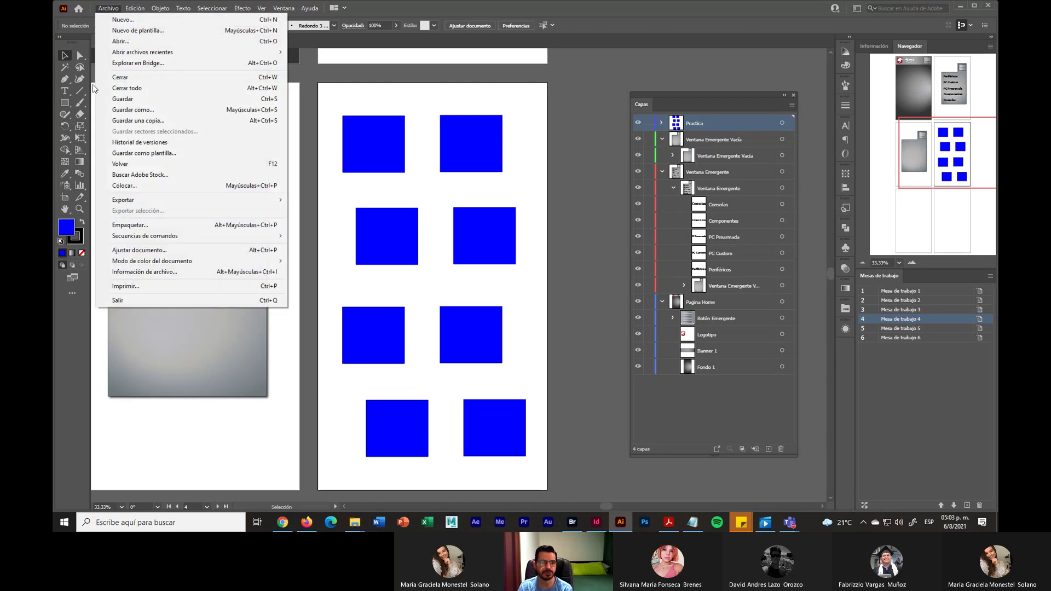
left_click(132, 99)
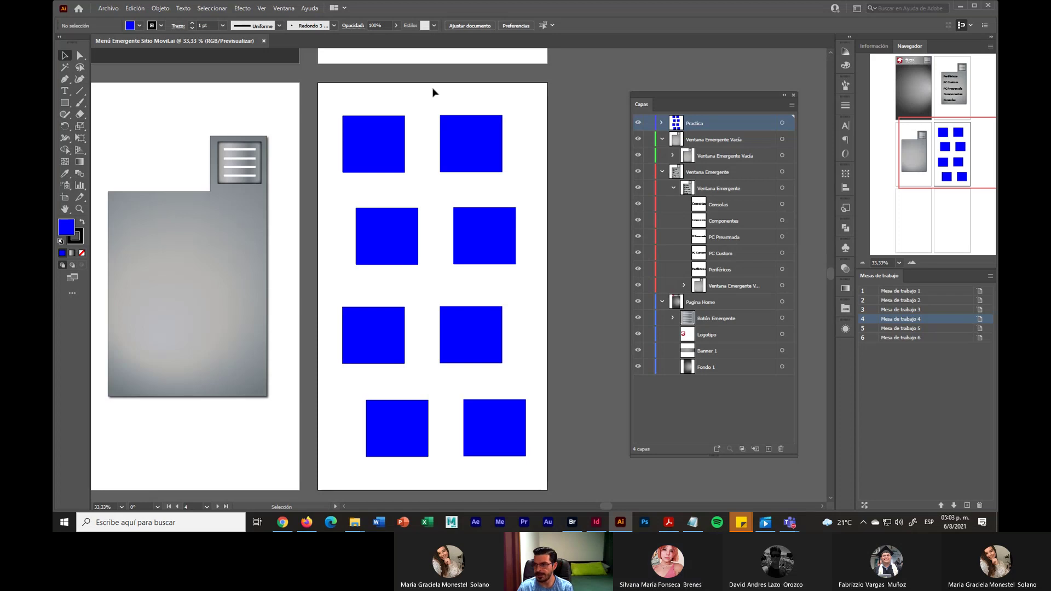
Examine the home page, the filled and empty pop-up menus, and the practice rectangles across the first four artboards
left_click_drag(951, 174, 945, 89)
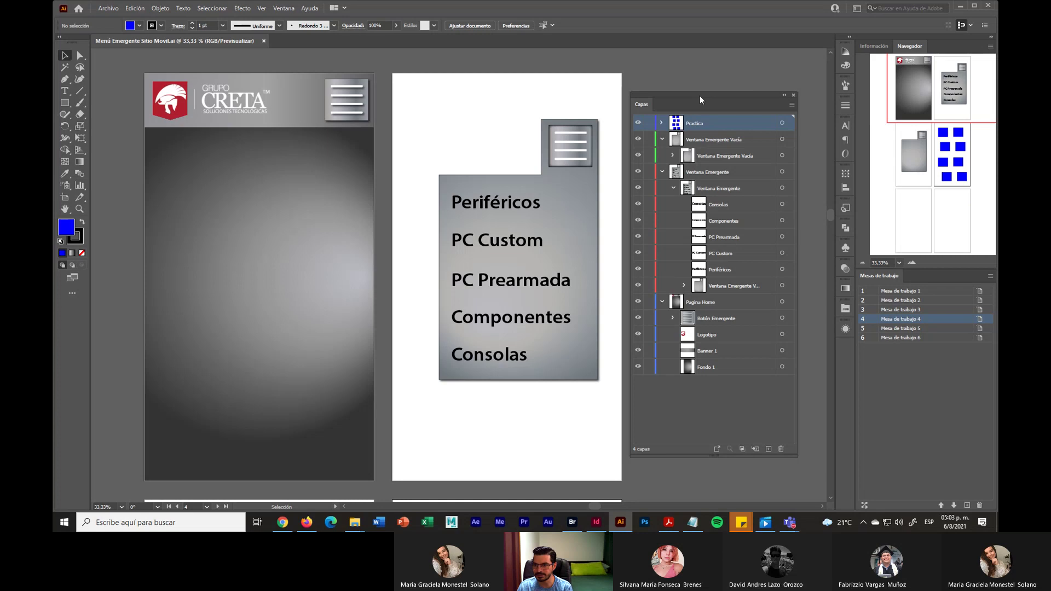
left_click_drag(700, 95, 714, 89)
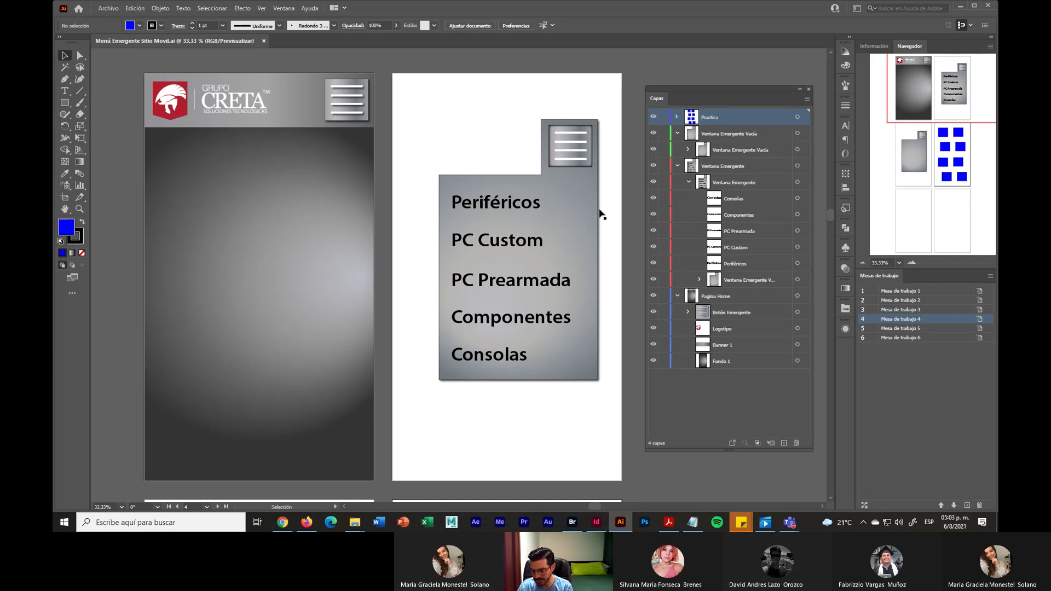
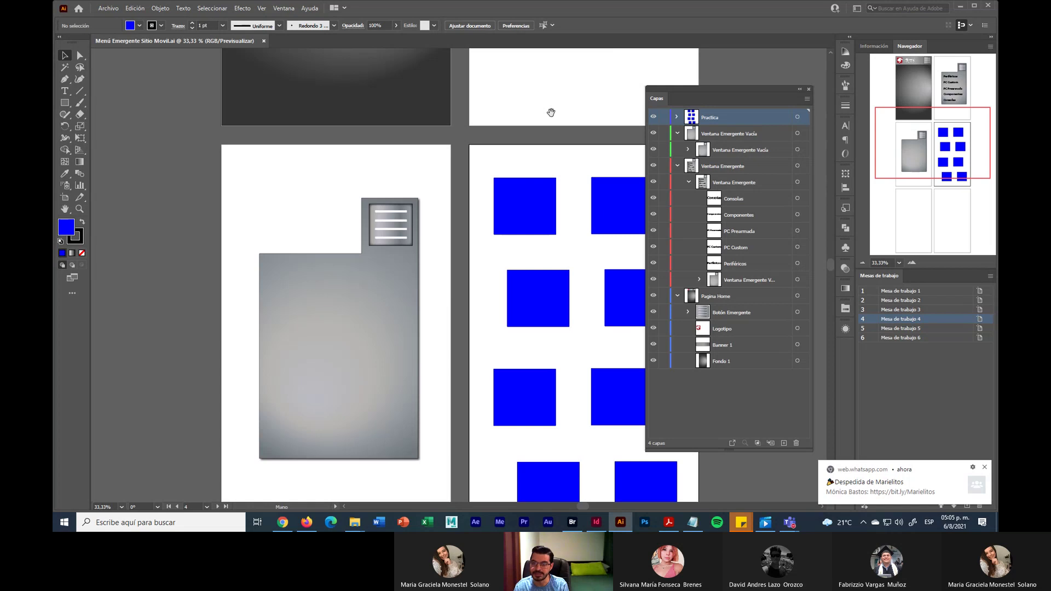
left_click_drag(549, 110, 441, 425)
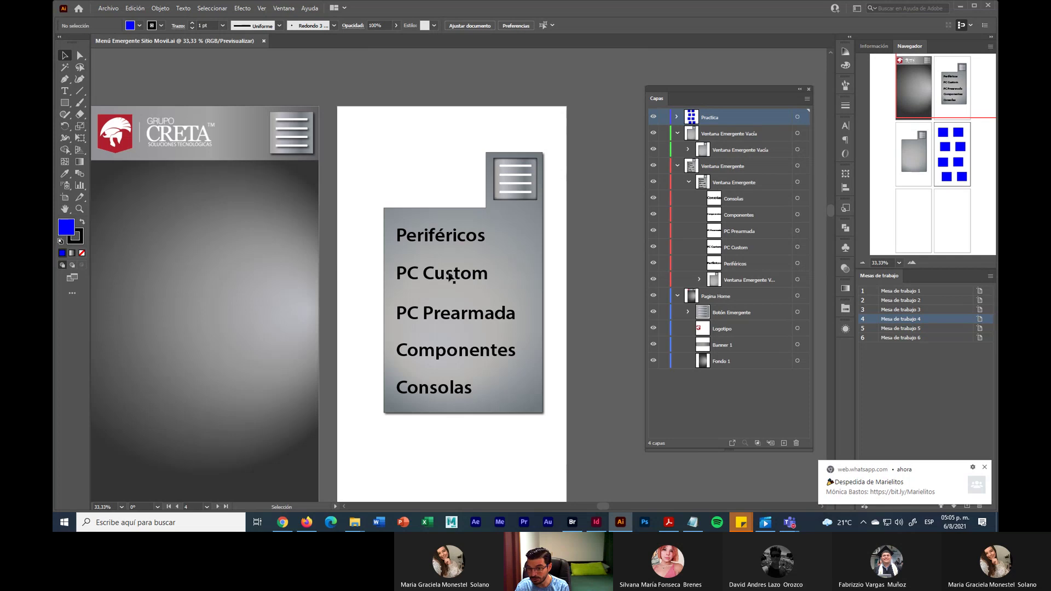
scroll(433, 460, "down", 10)
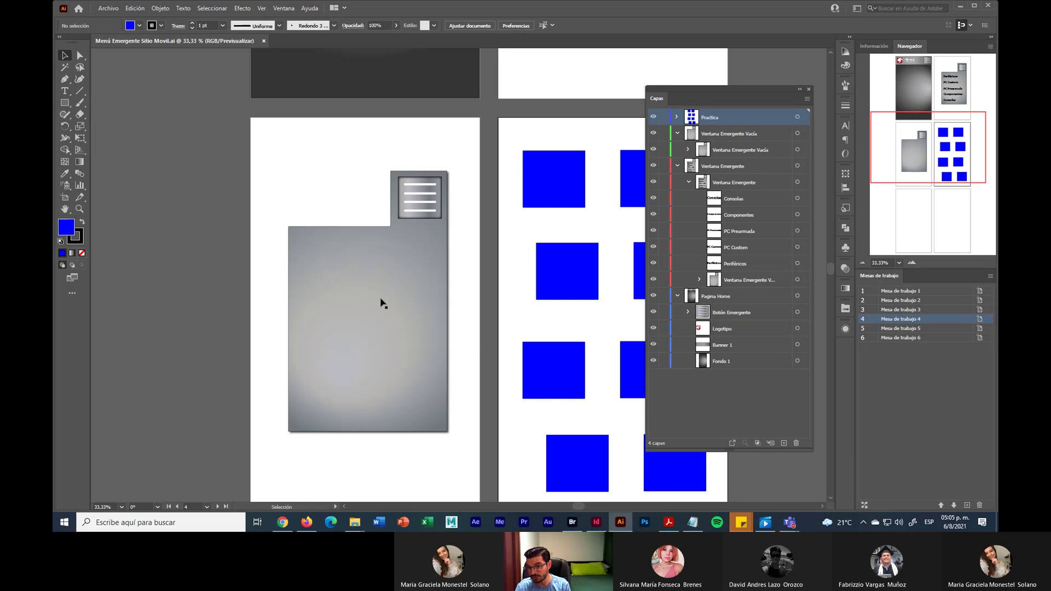
scroll(500, 290, "up", 10)
scroll(500, 290, "right", 5)
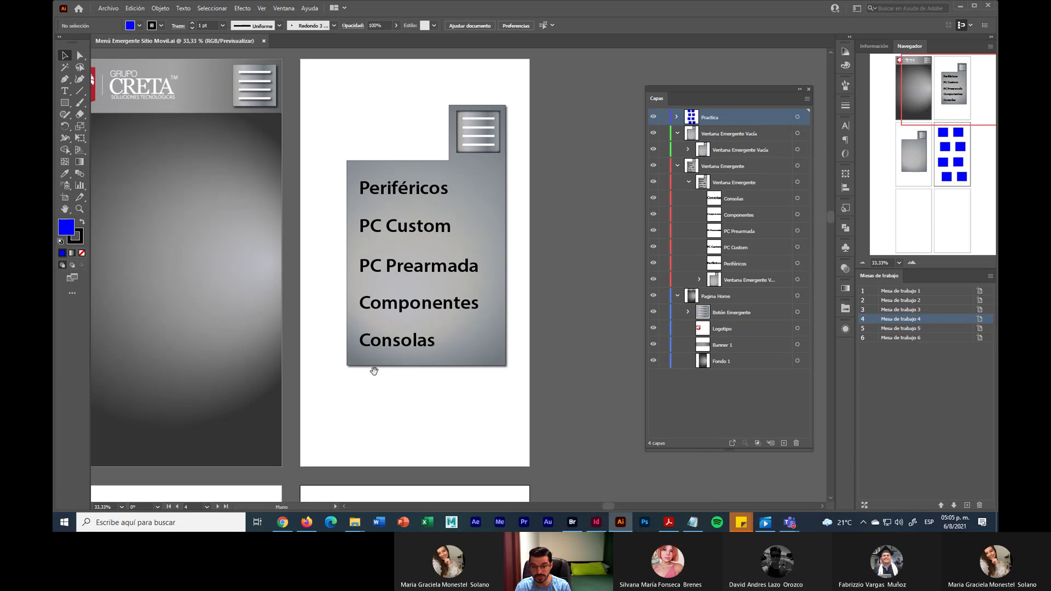
left_click_drag(373, 368, 493, 160)
left_click_drag(422, 327, 402, 352)
left_click_drag(446, 179, 481, 138)
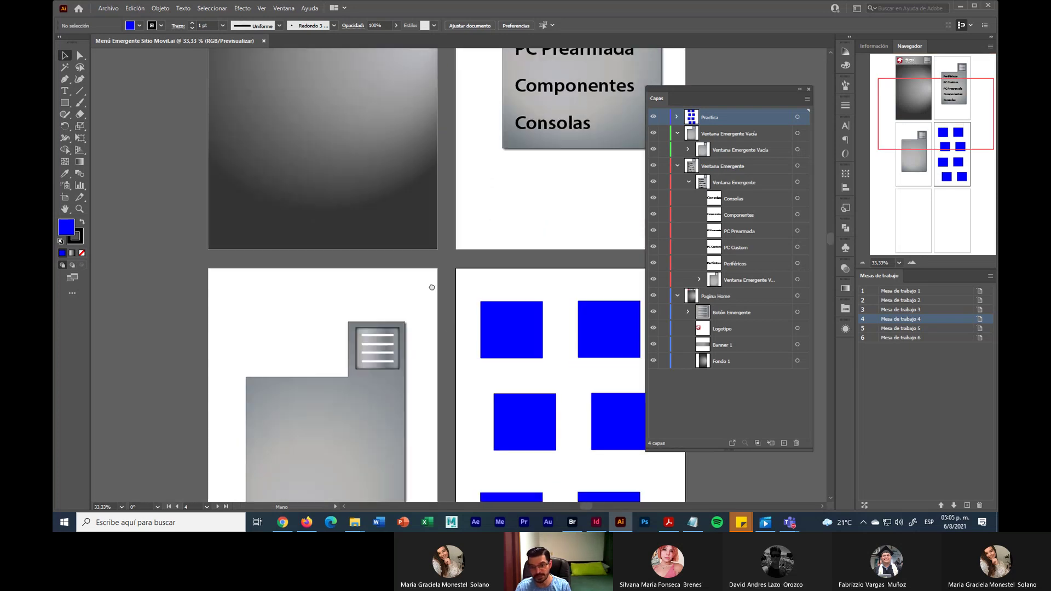
left_click_drag(419, 413, 378, 279)
left_click_drag(423, 251, 404, 282)
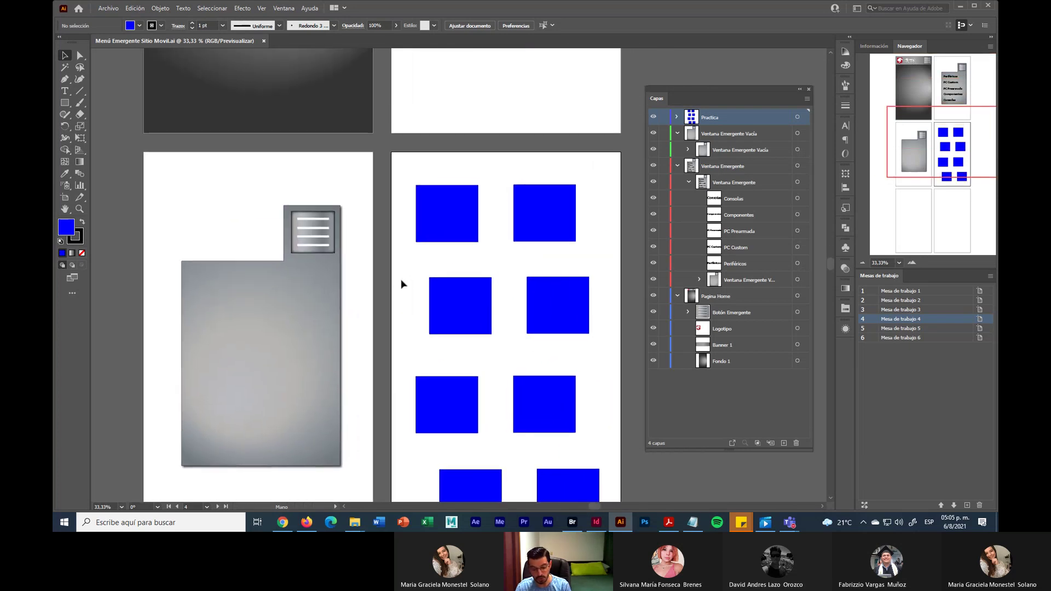
Select the fourth artboard's upper-left blue rectangle and open the Agua gradient library as a separate, enlarged panel beside it
scroll(416, 282, "up", 1)
left_click_drag(516, 236, 363, 270)
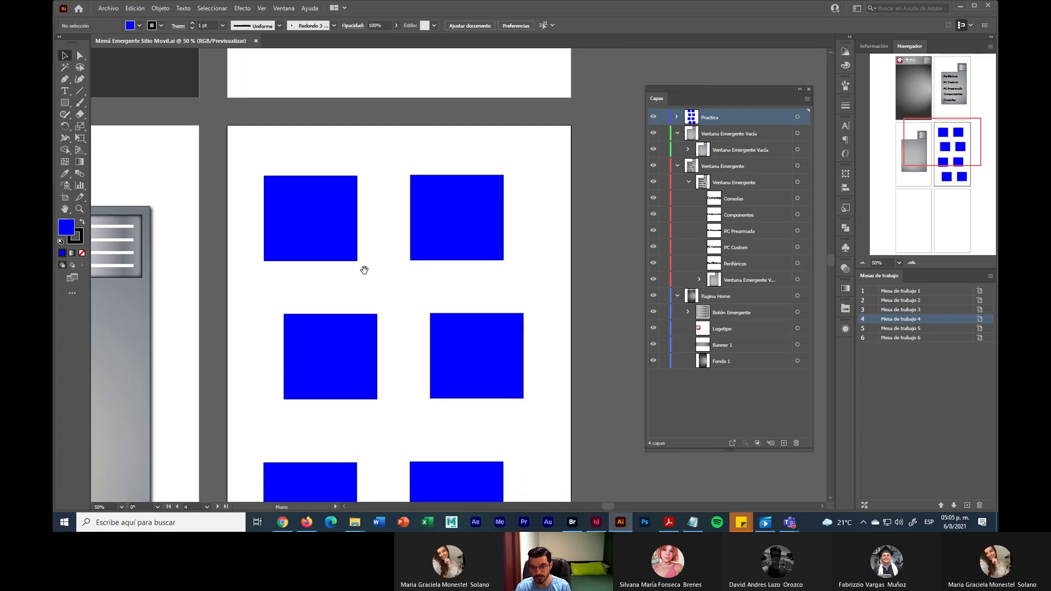
left_click(349, 239)
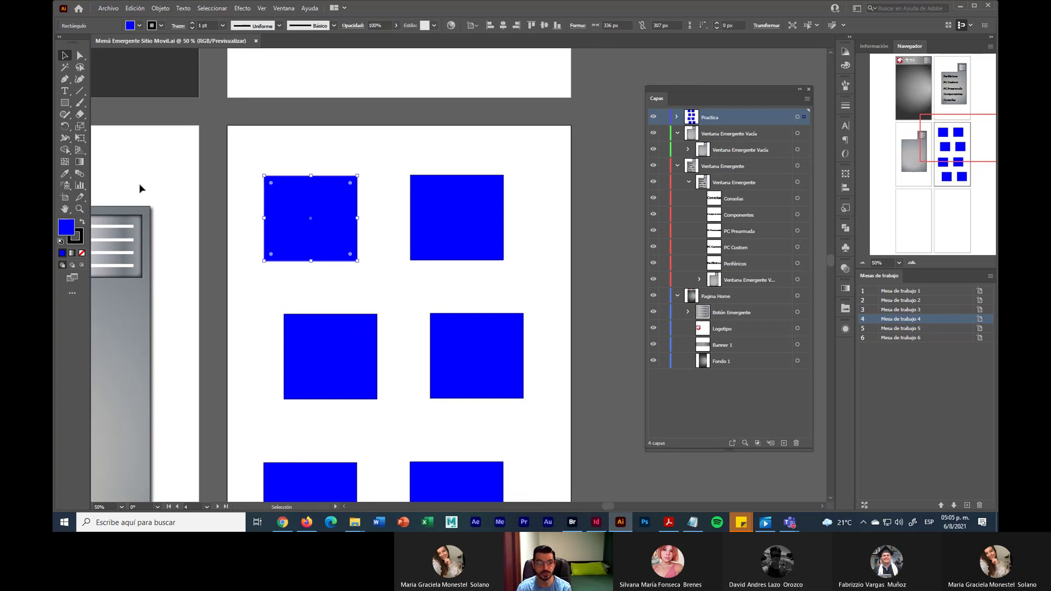
left_click(139, 26)
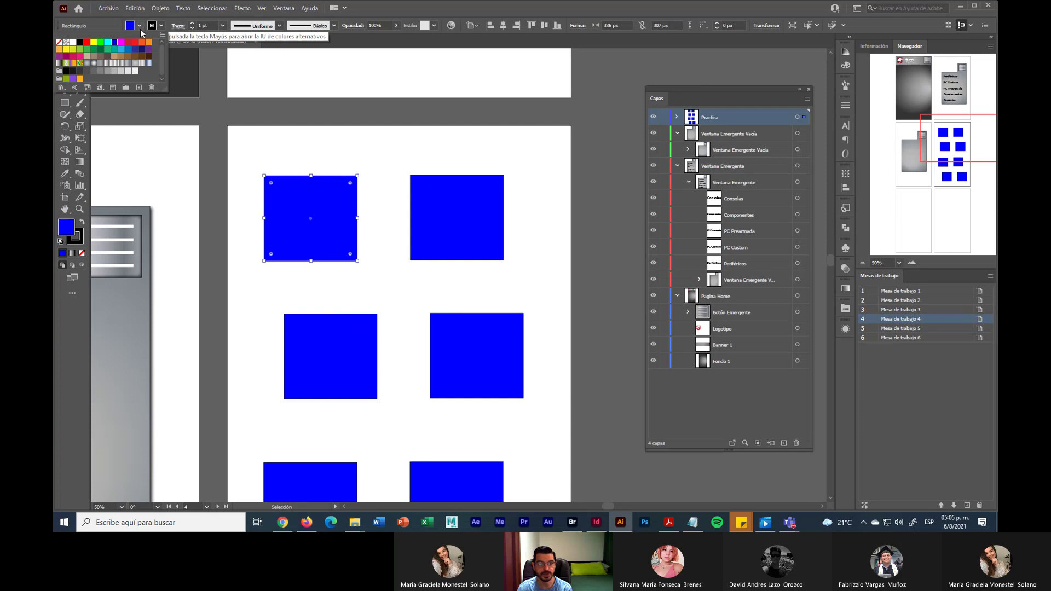
left_click(60, 88)
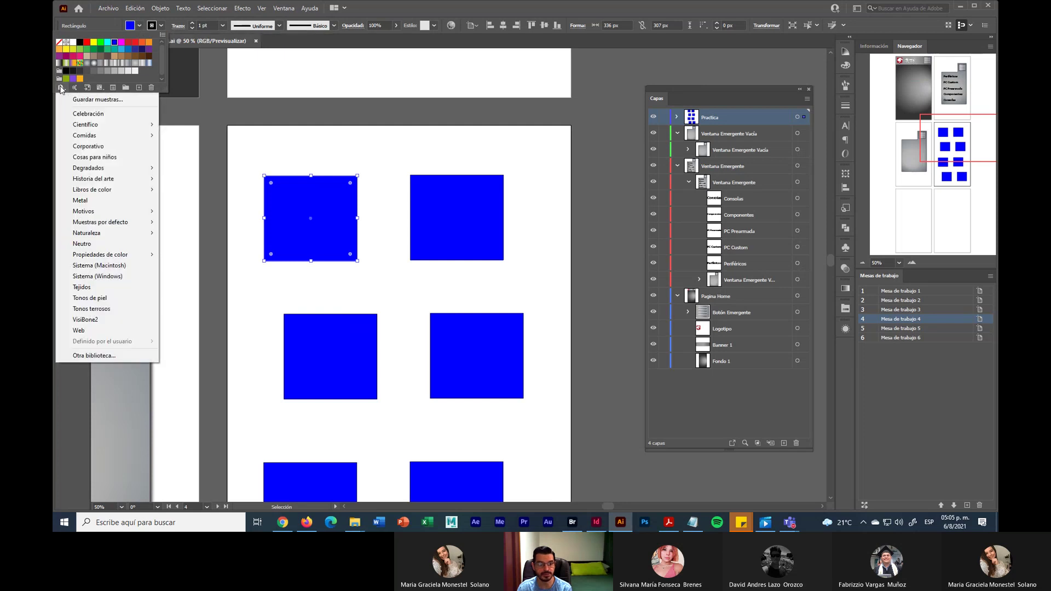
mouse_move(104, 168)
left_click(175, 169)
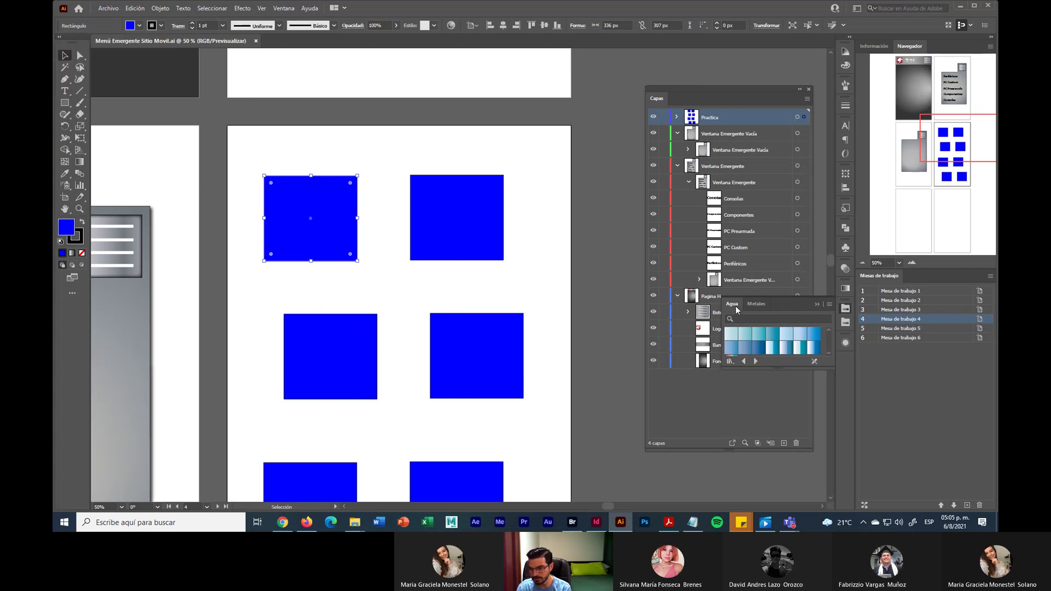
left_click_drag(732, 304, 139, 86)
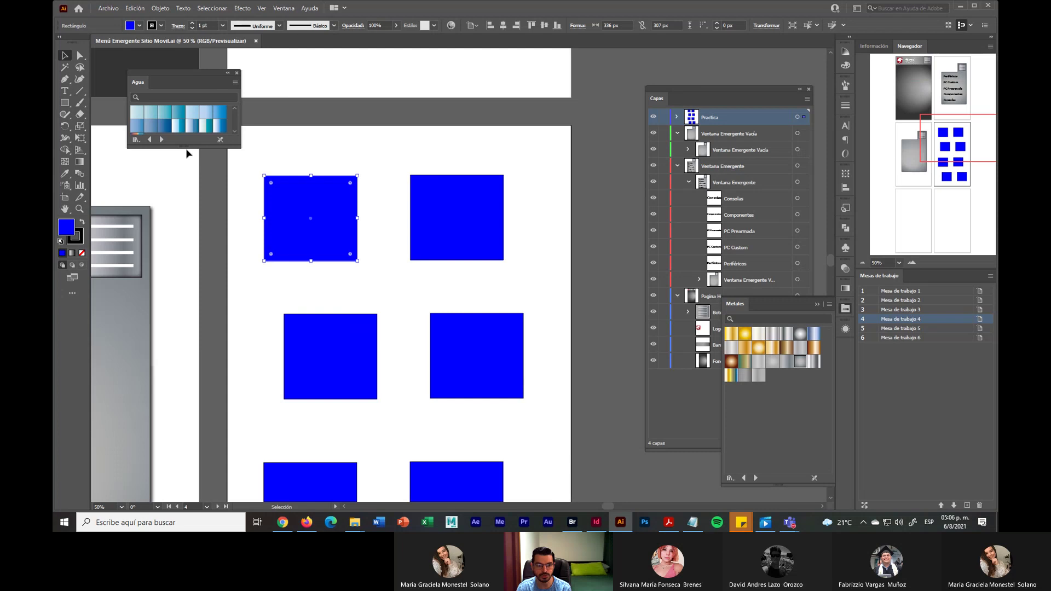
left_click_drag(185, 146, 185, 257)
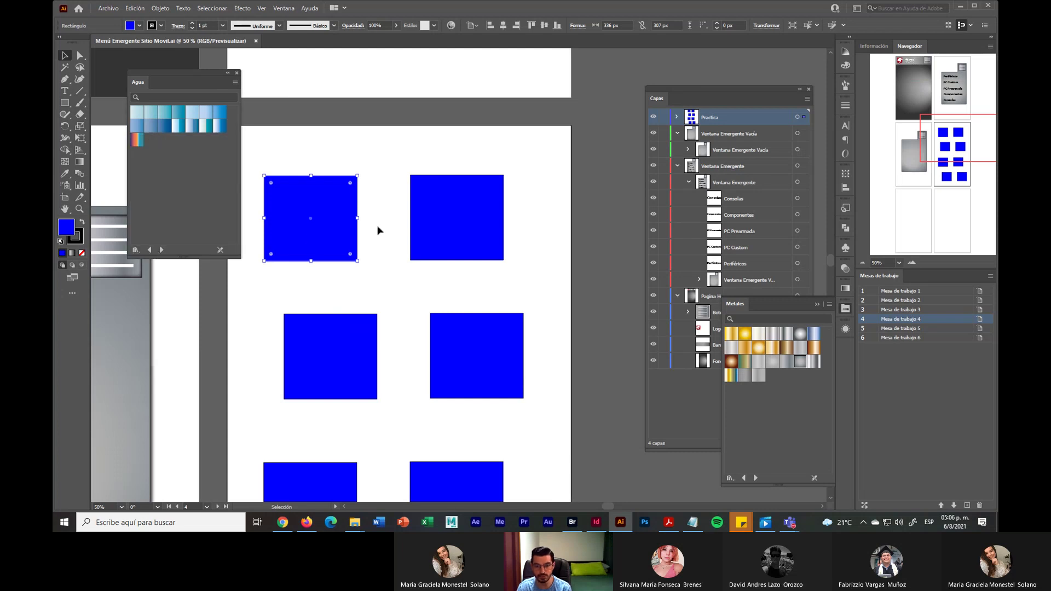
scroll(385, 189, "left", 3)
scroll(385, 189, "up", 1)
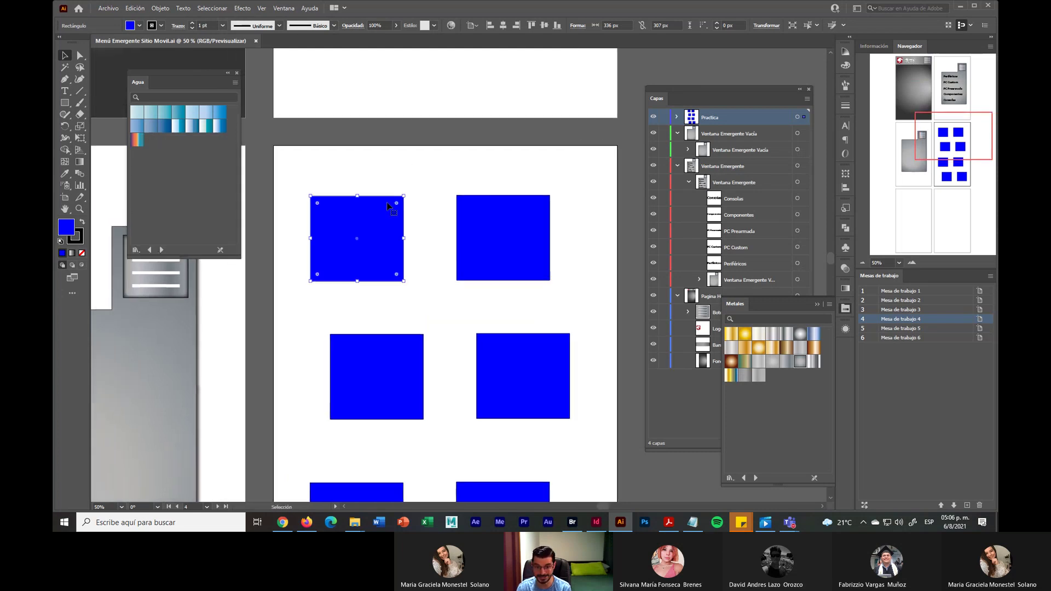
Browse the gradient libraries from Agua through Armonías de color and Combinaciones de color to Estaciones, closing the library and deselecting the rectangle
left_click(162, 249)
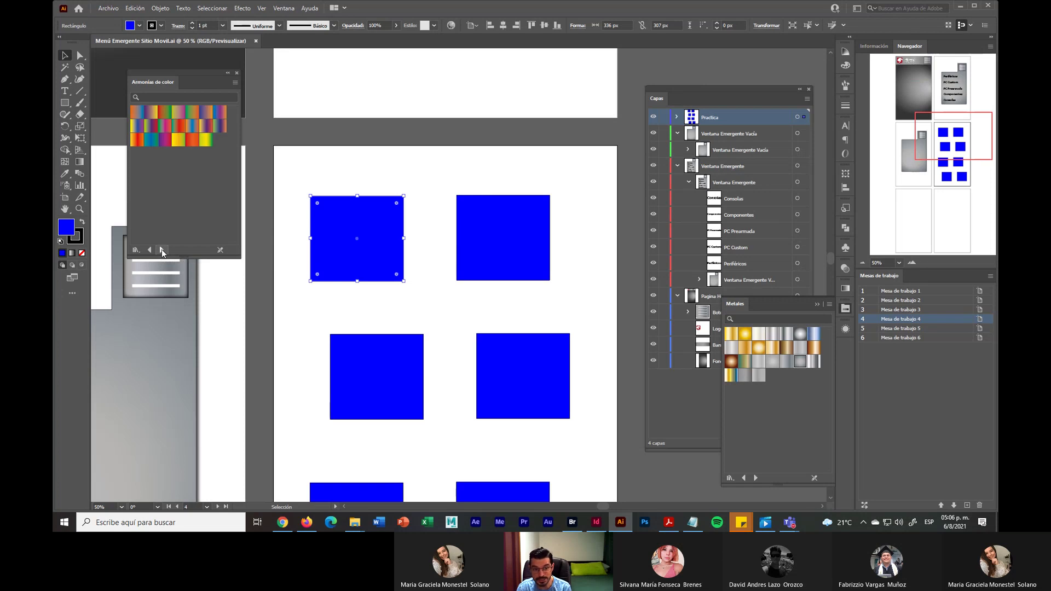
left_click(162, 249)
left_click(162, 250)
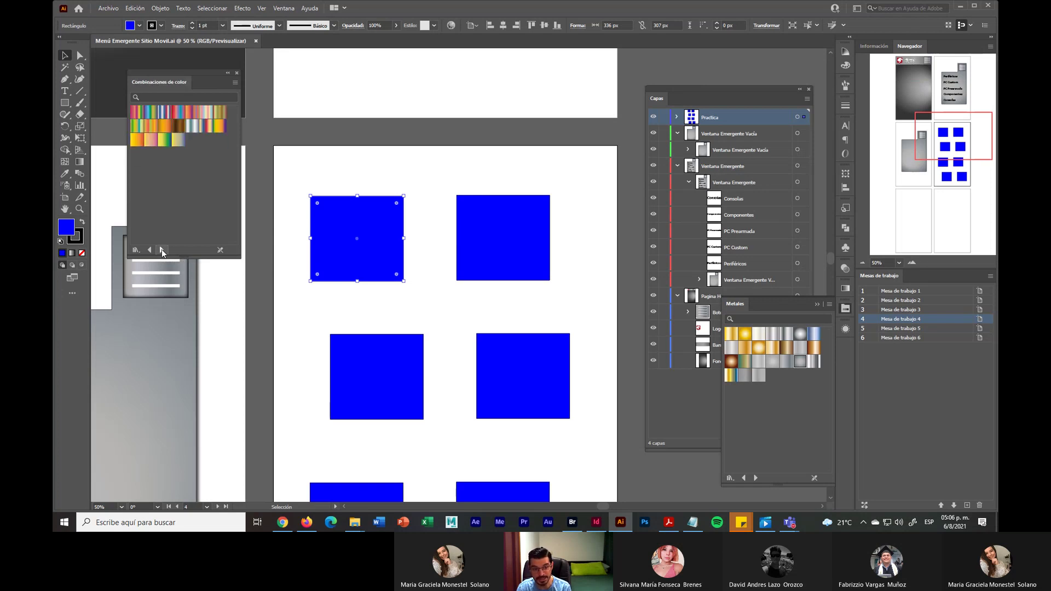
left_click(162, 250)
left_click(162, 250)
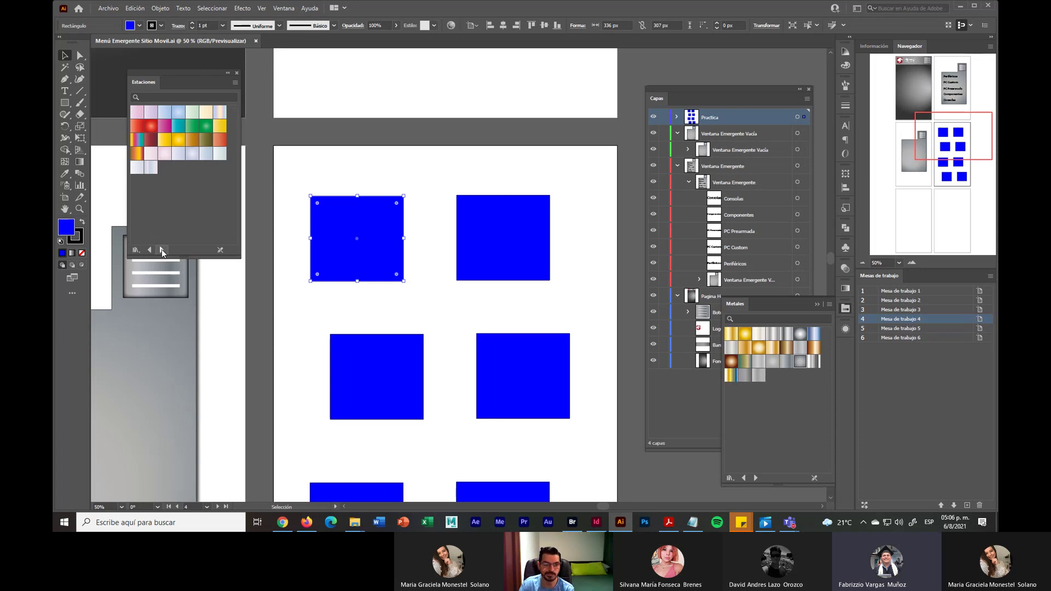
left_click(237, 72)
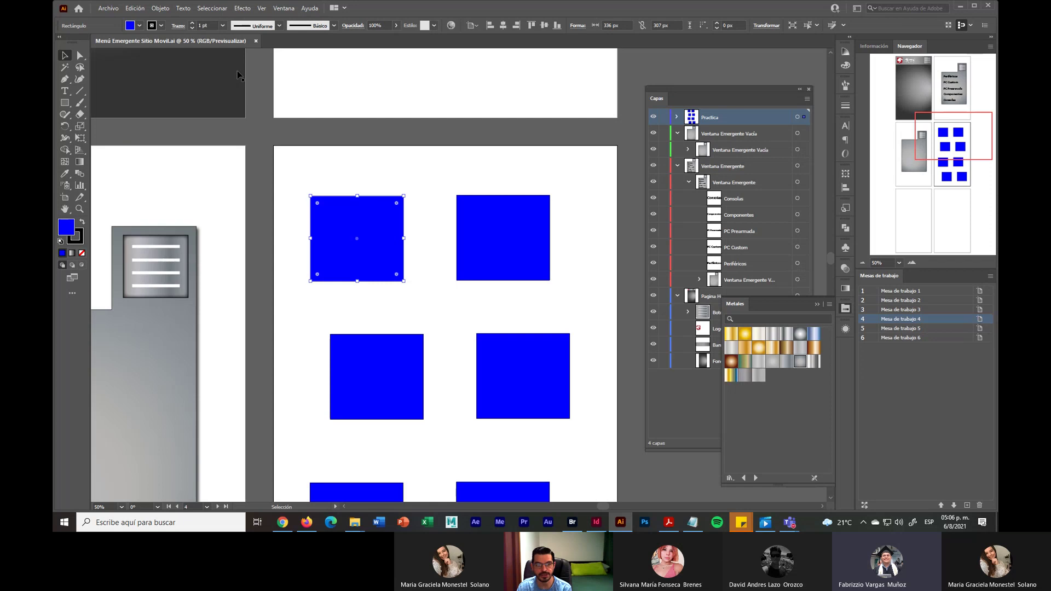
left_click(402, 173)
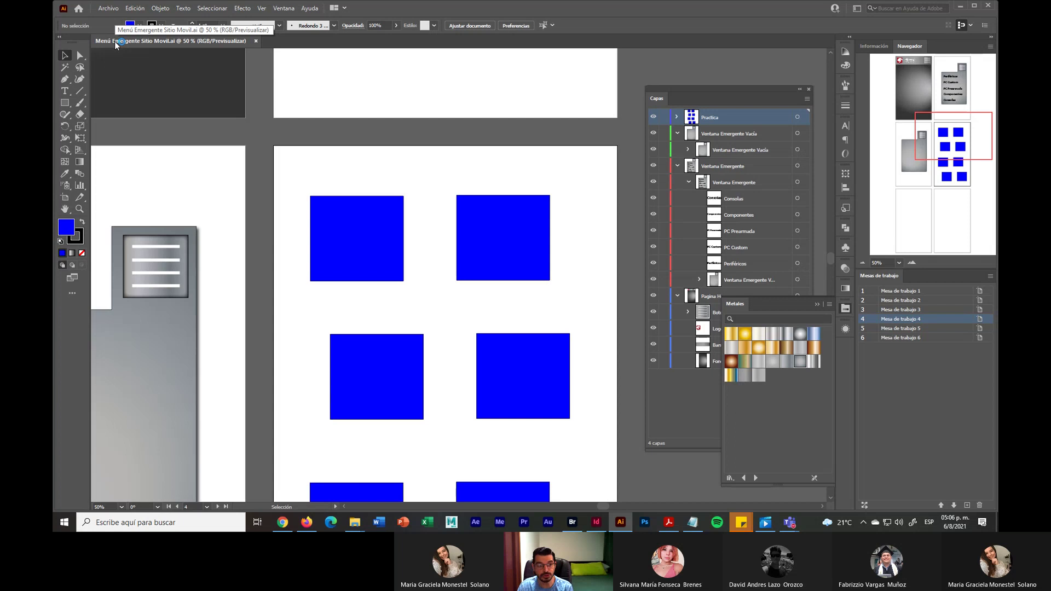
Turn on the screen magnifier at 400% and hide the Control bar
key("super+plus")
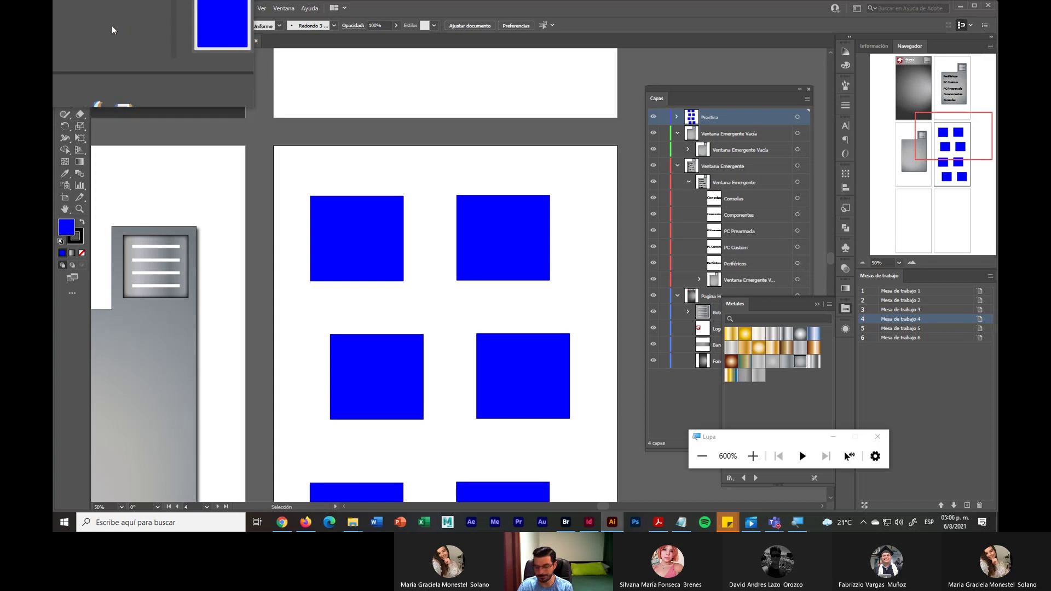
key("super+minus")
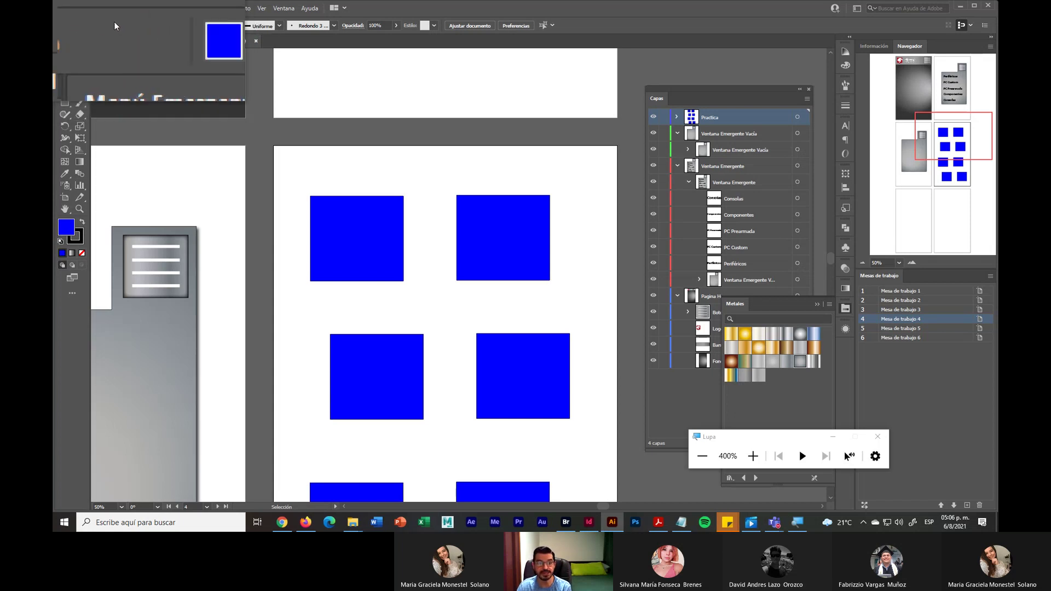
left_click(318, 8)
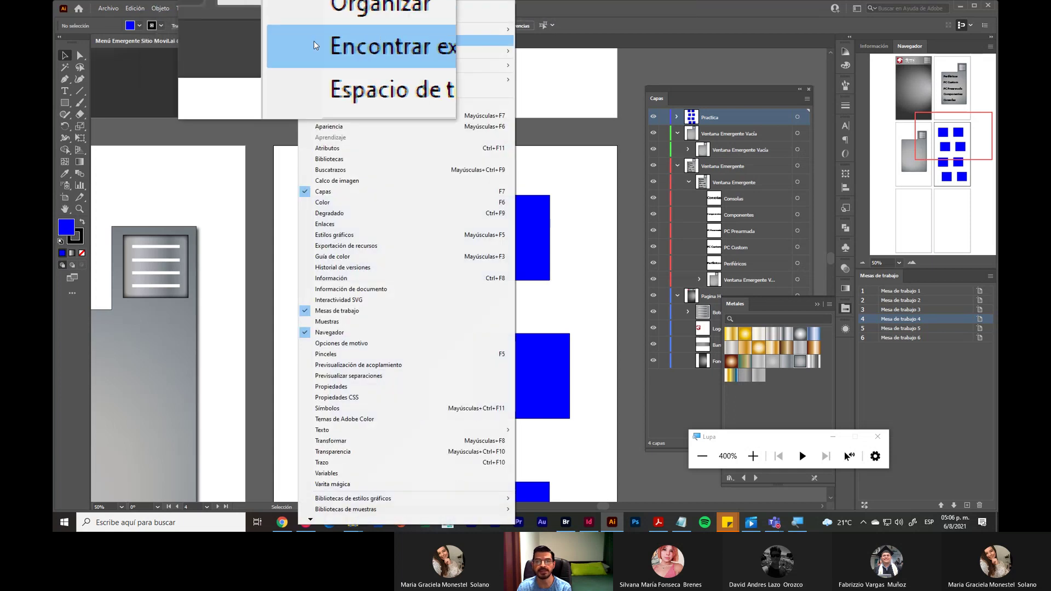
mouse_move(340, 54)
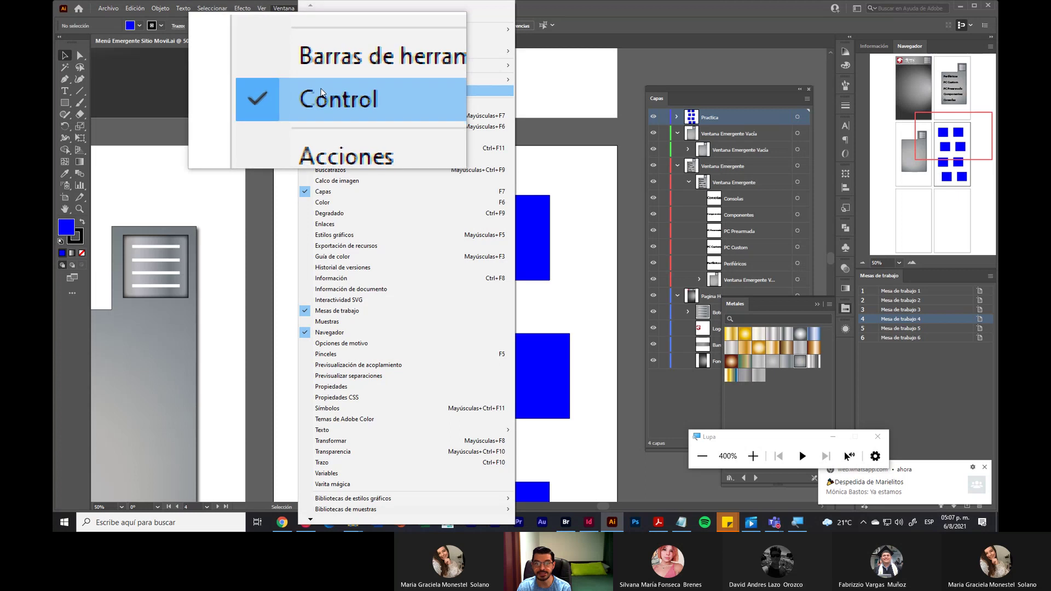
left_click(328, 90)
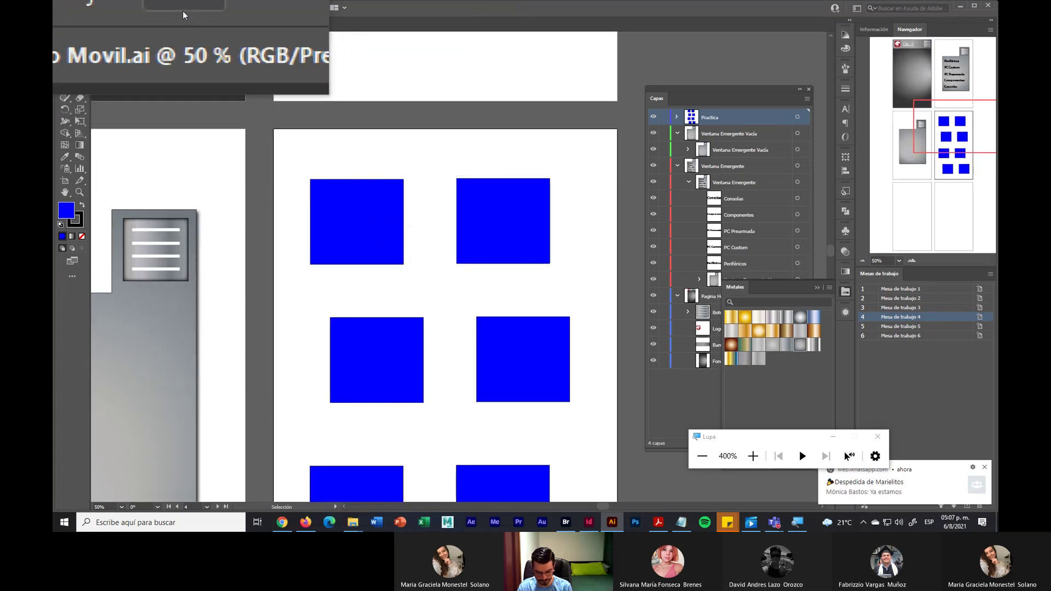
Reduce the screen magnifier to 200% and show the Control bar again
key("super+minus")
key("super+minus")
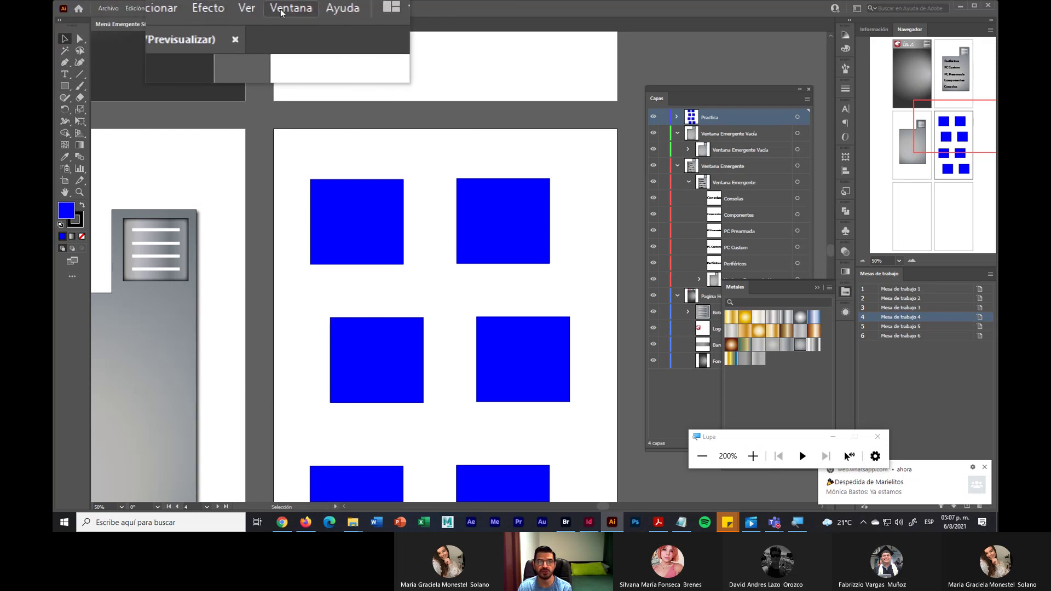
left_click(280, 12)
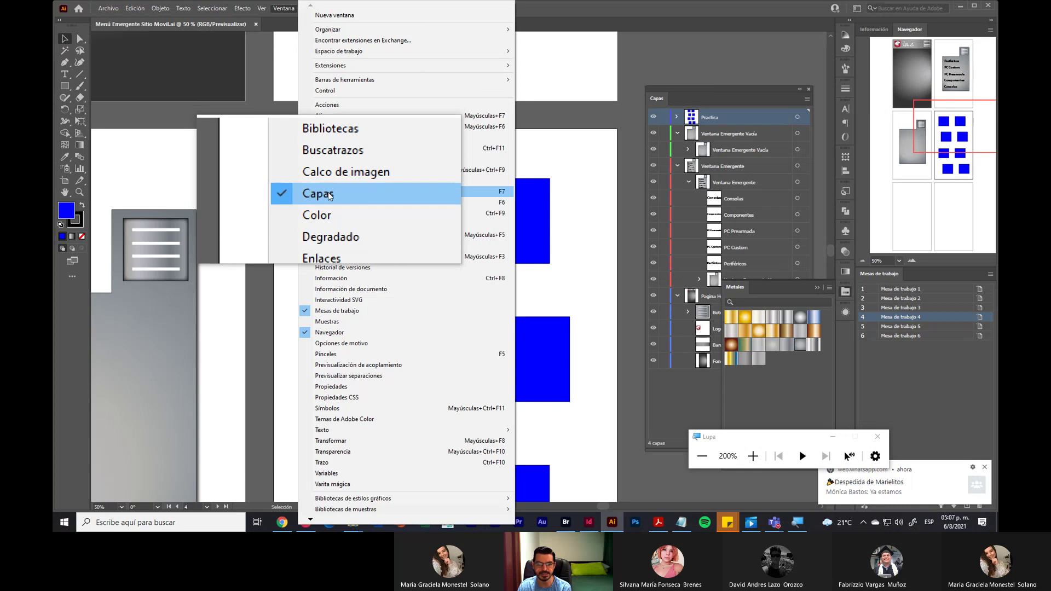
left_click(343, 91)
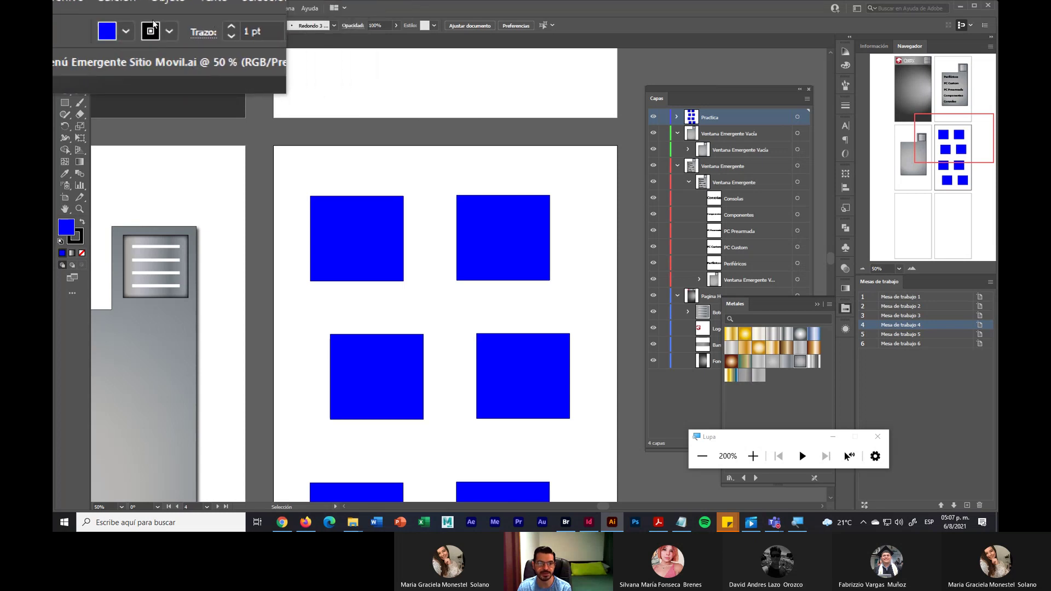
Open the fill swatches' library list with the screen magnifier set to 300%
left_click(159, 27)
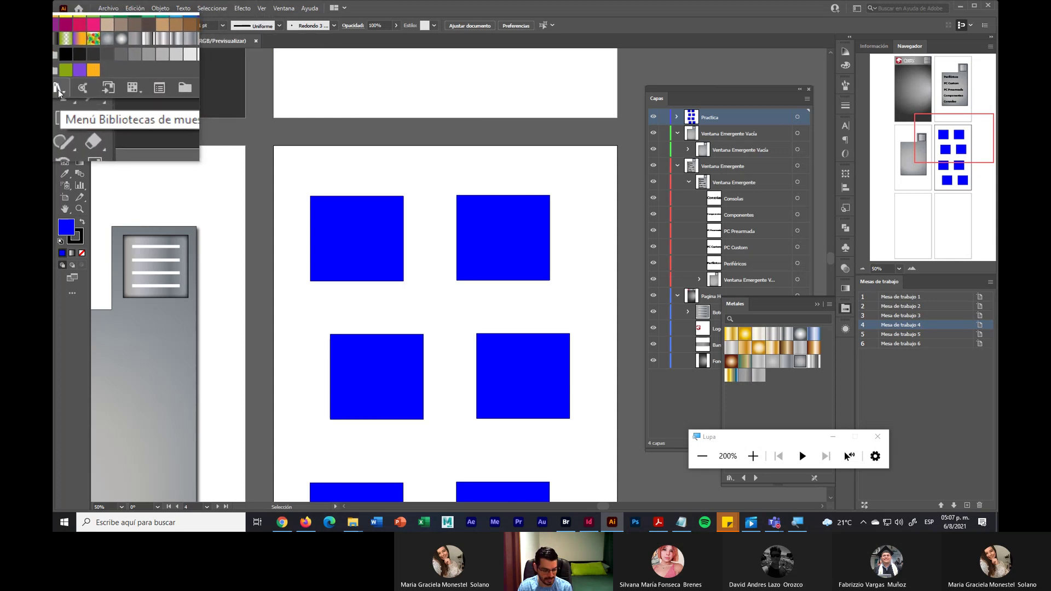
key("super+plus")
key("super+plus")
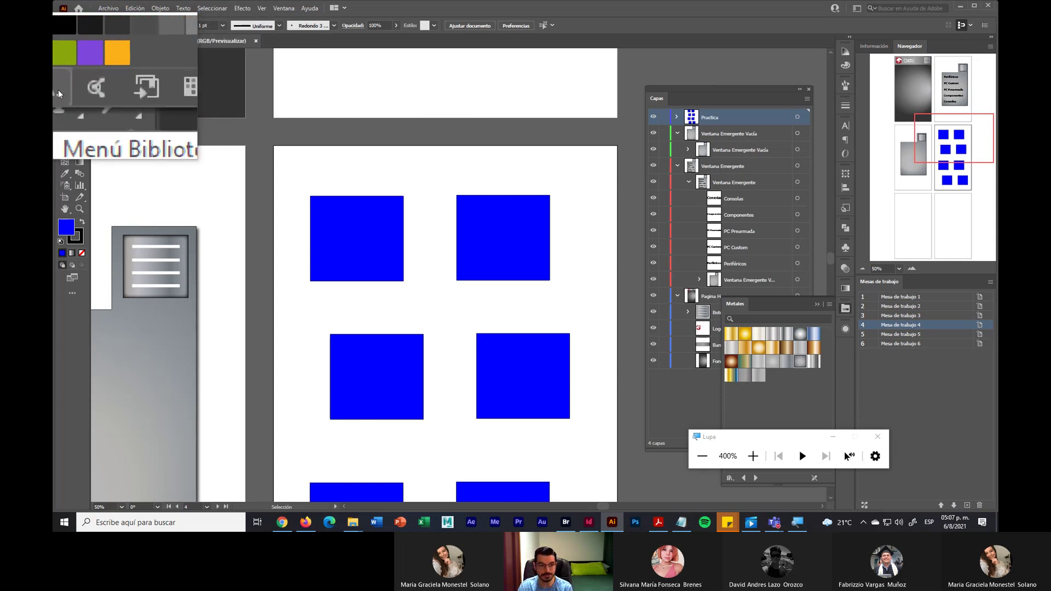
left_click(56, 85)
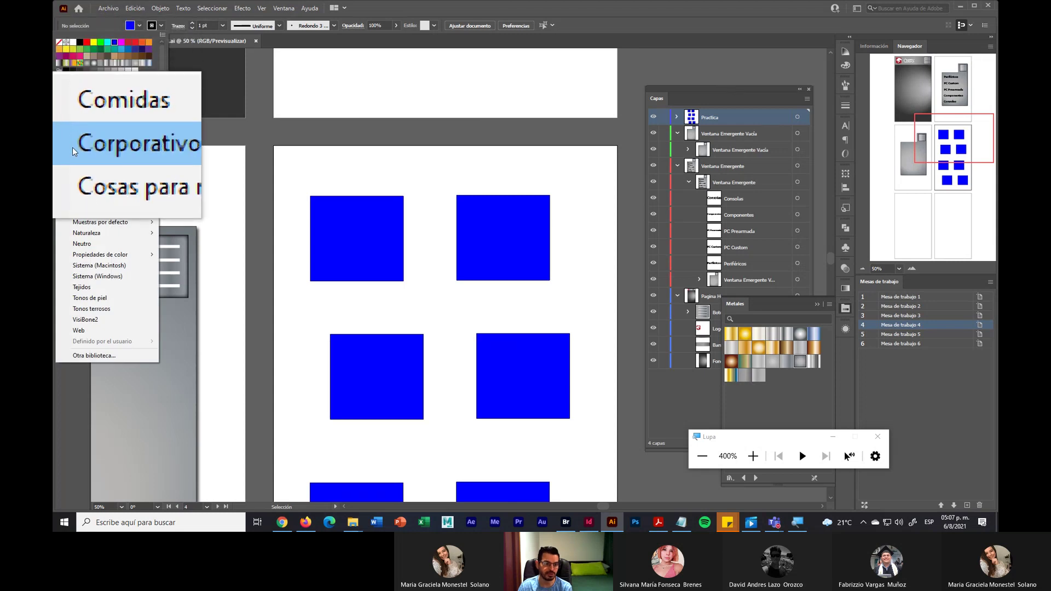
mouse_move(85, 121)
key("super+minus")
key("super+minus")
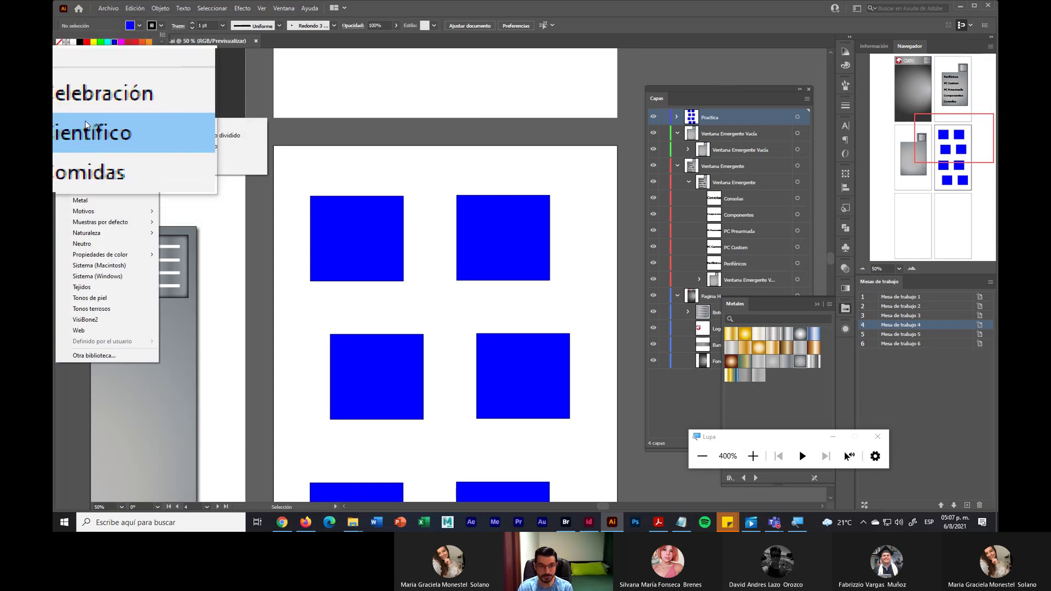
key("super+plus")
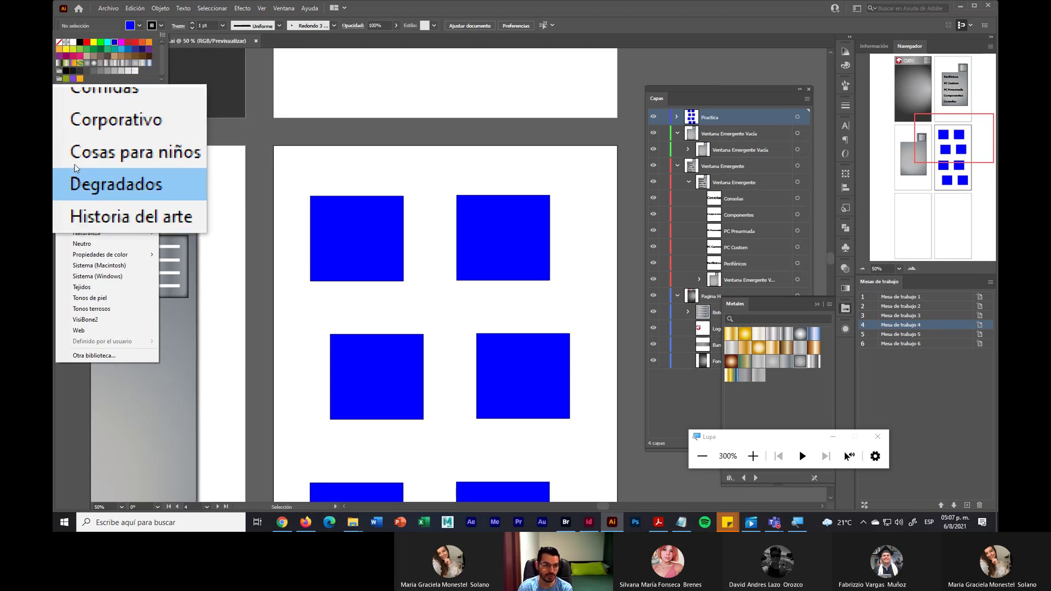
Open the Agua gradient library from the Degradados swatch libraries and close the screen magnifier
mouse_move(81, 189)
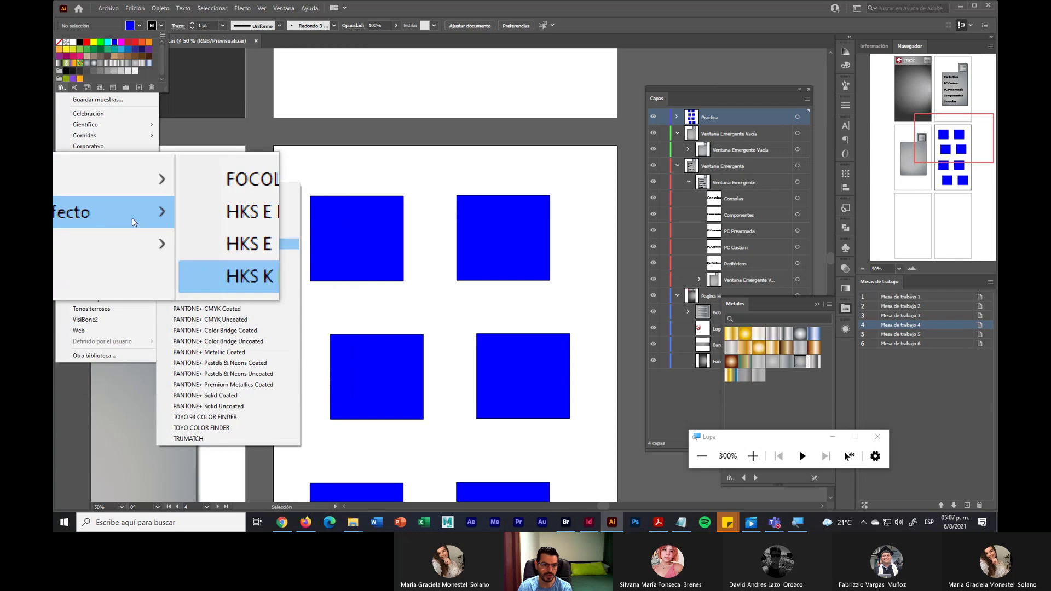
mouse_move(81, 168)
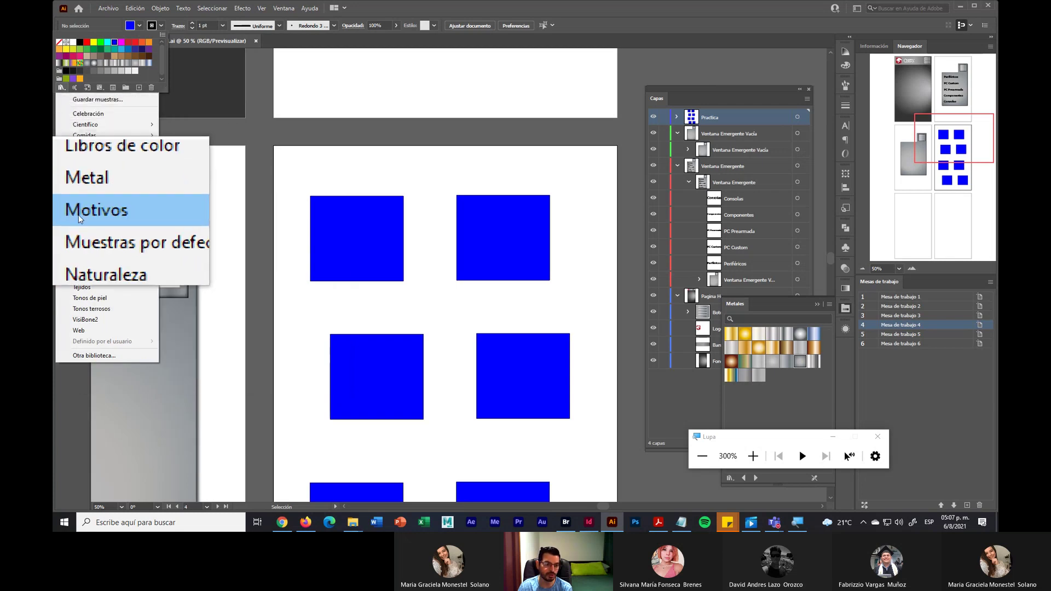
mouse_move(151, 213)
mouse_move(218, 212)
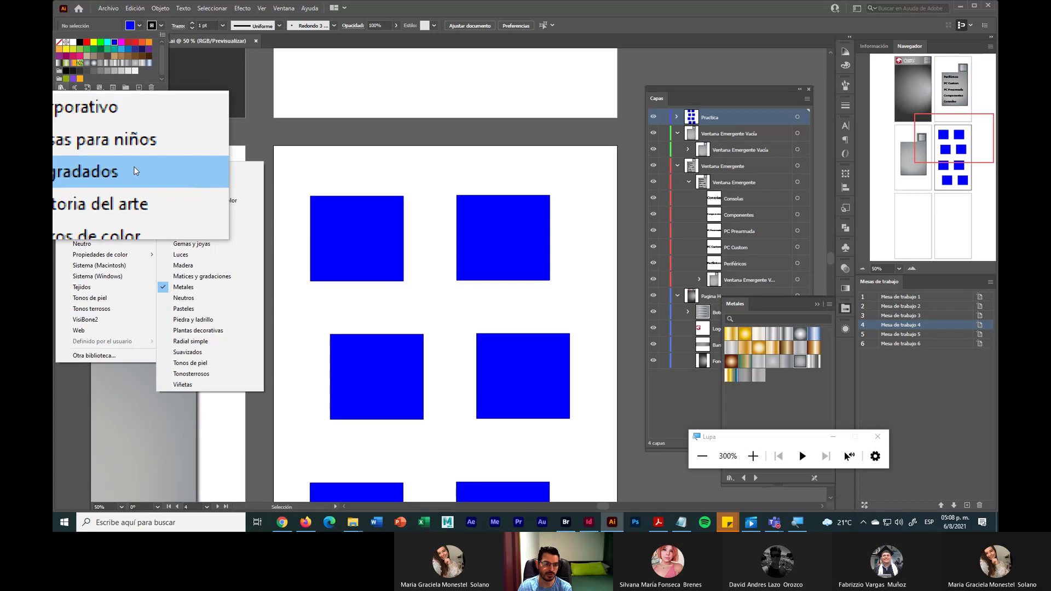
left_click(198, 171)
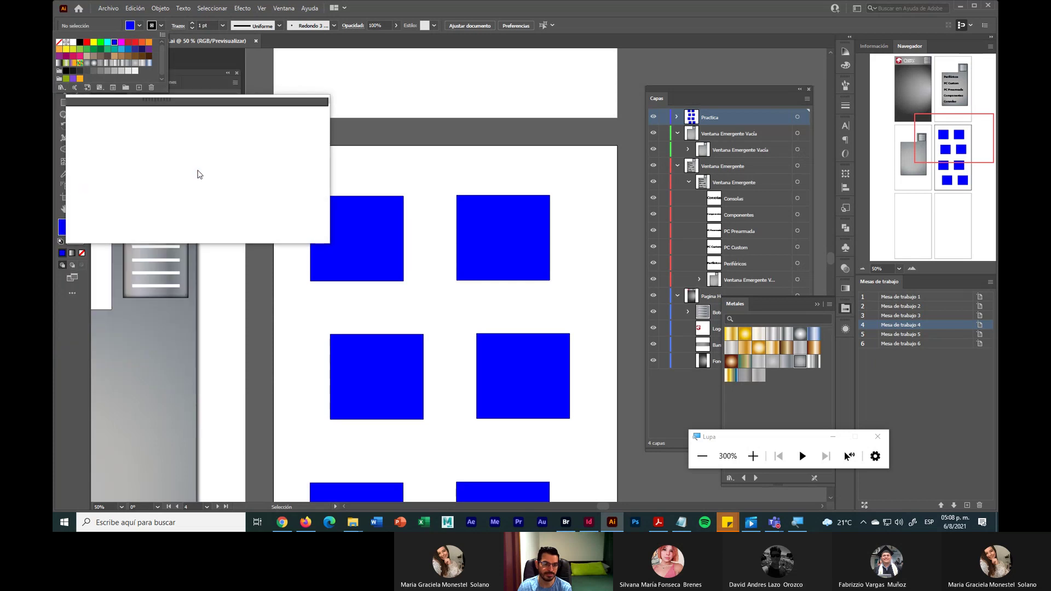
left_click(879, 435)
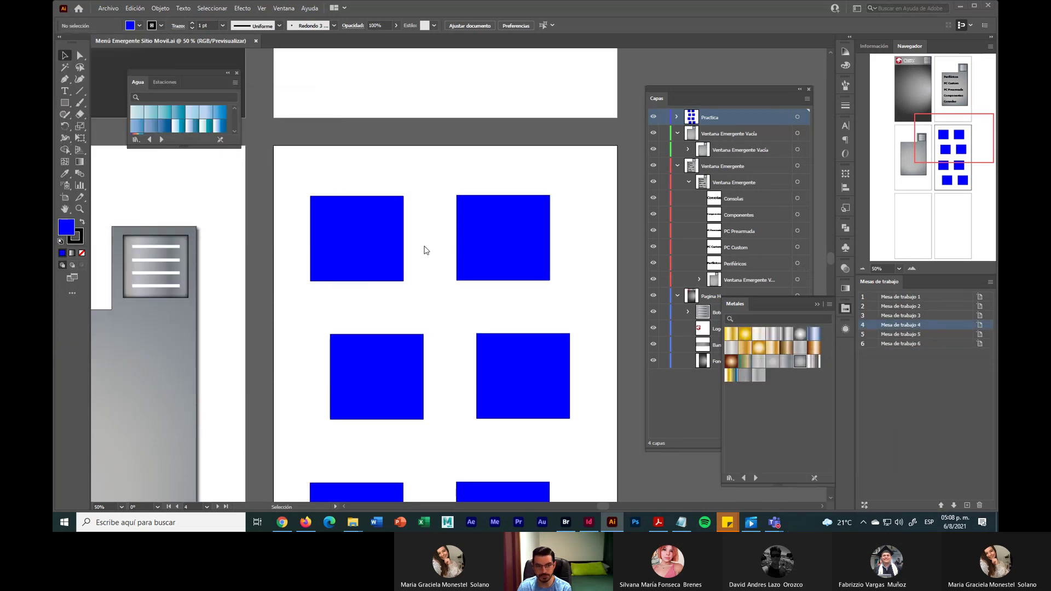
Enlarge the gradient library panel and advance through the libraries from Agua past Combinaciones de color and Espectros to Estaciones
left_click_drag(183, 148, 158, 281)
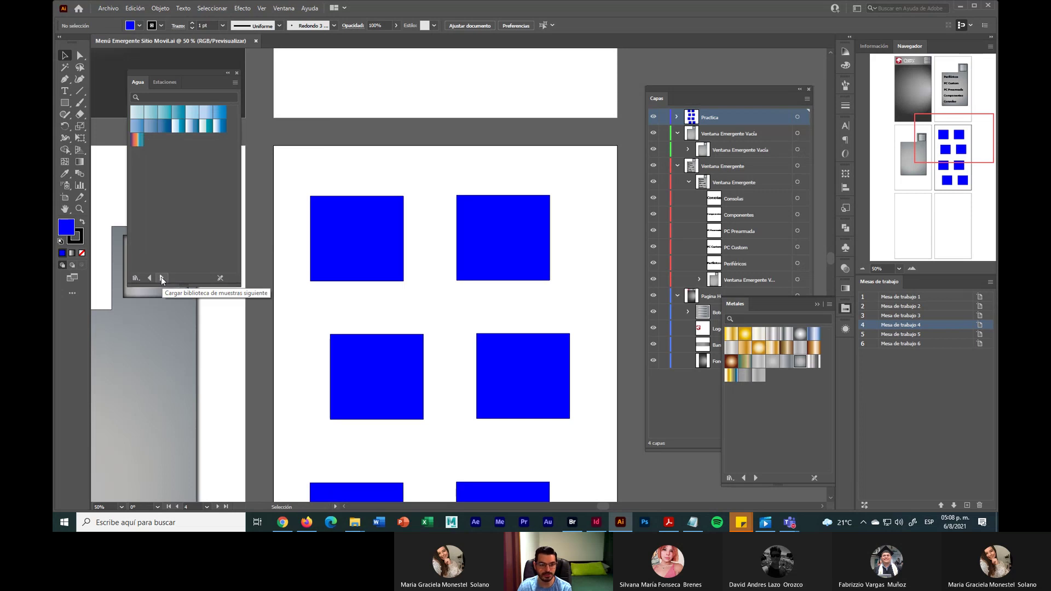
left_click(161, 278)
left_click(161, 278)
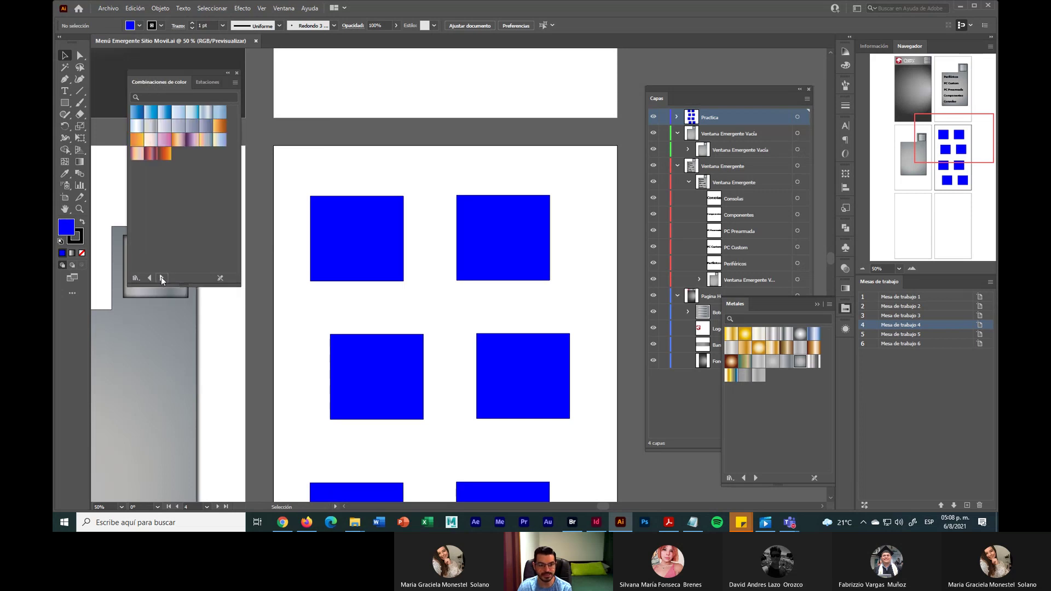
left_click(161, 278)
left_click(161, 278)
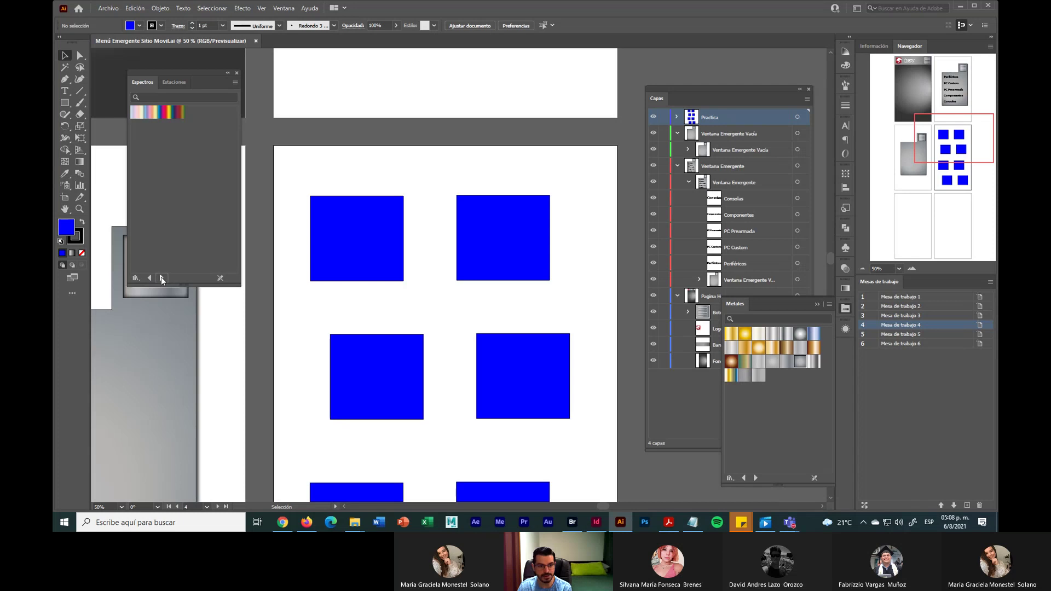
left_click(161, 278)
Fill the fourth artboard's upper-left blue rectangle with the red radial gradient from Estaciones and deselect it
left_click(370, 265)
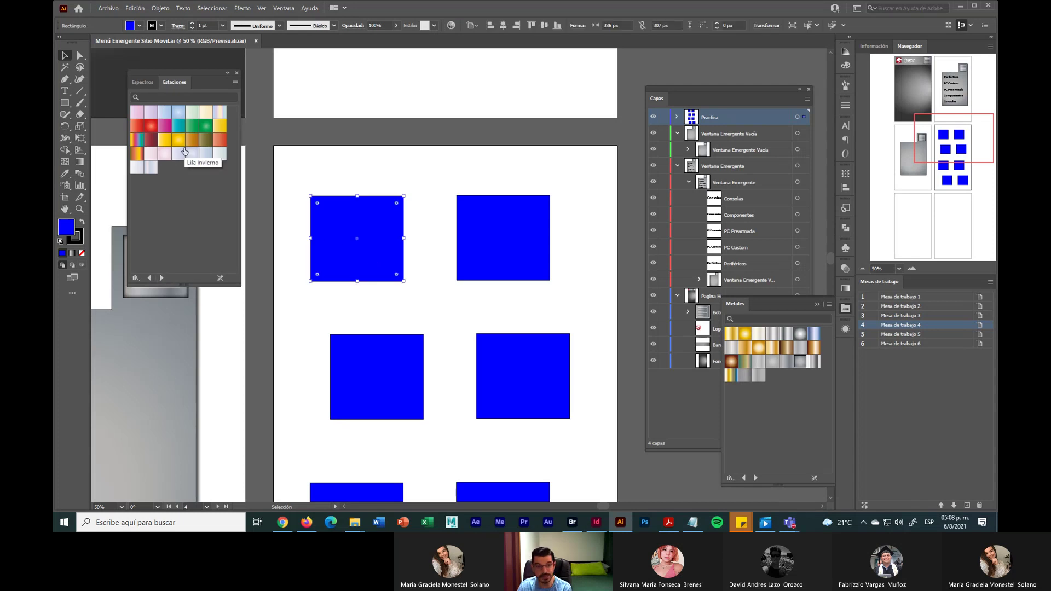
left_click(151, 125)
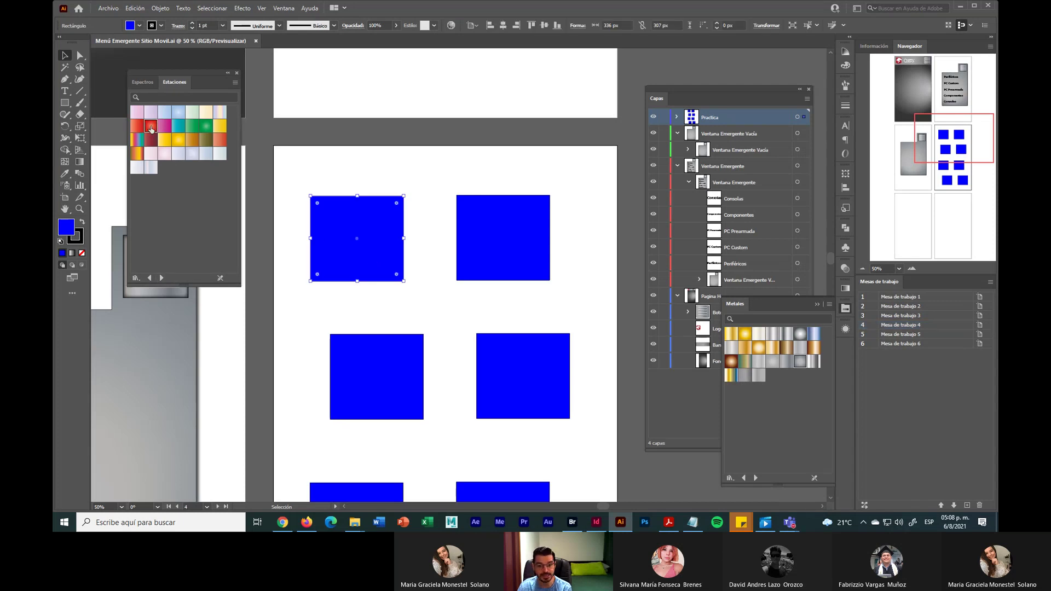
left_click(446, 312)
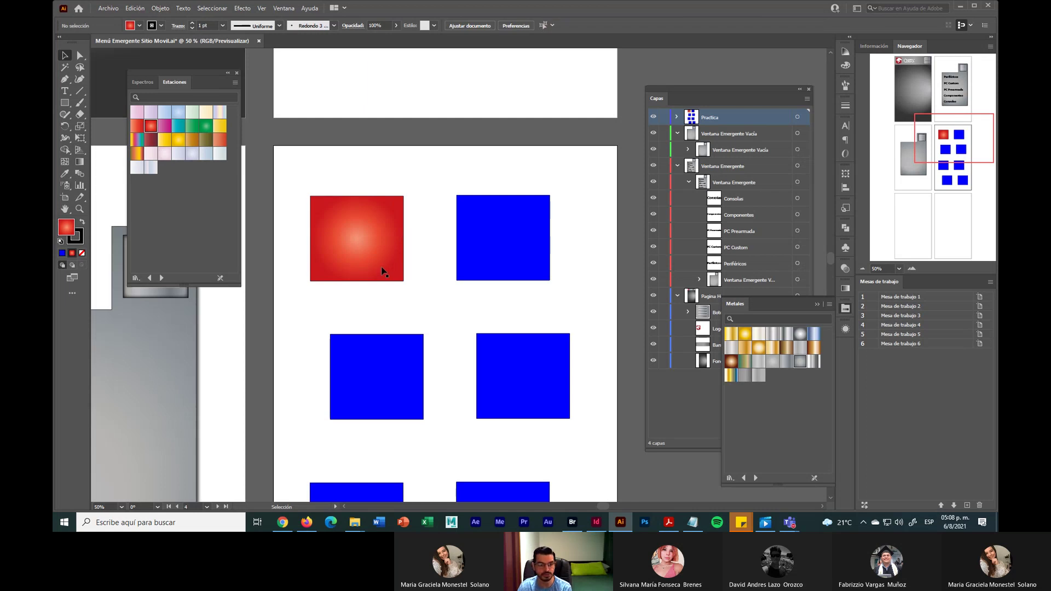
Load the Frutas y verduras library, show the red rectangle's gradient annotator with the Gradient tool, and place the Degradado panel beside the rectangle
left_click(162, 277)
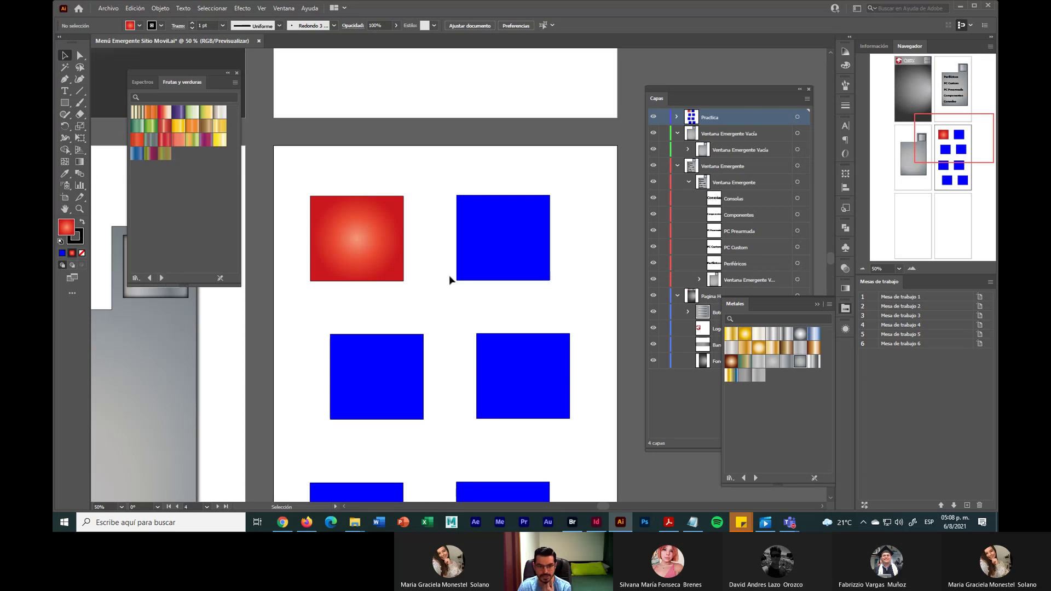
left_click(373, 246)
left_click(79, 162)
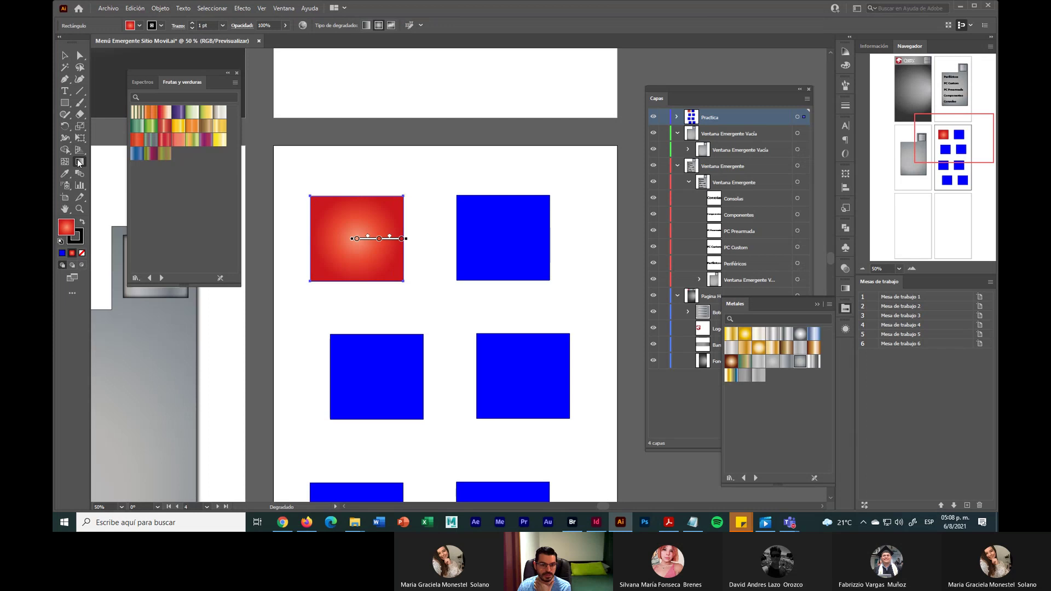
left_click(79, 162)
left_click_drag(752, 287, 461, 183)
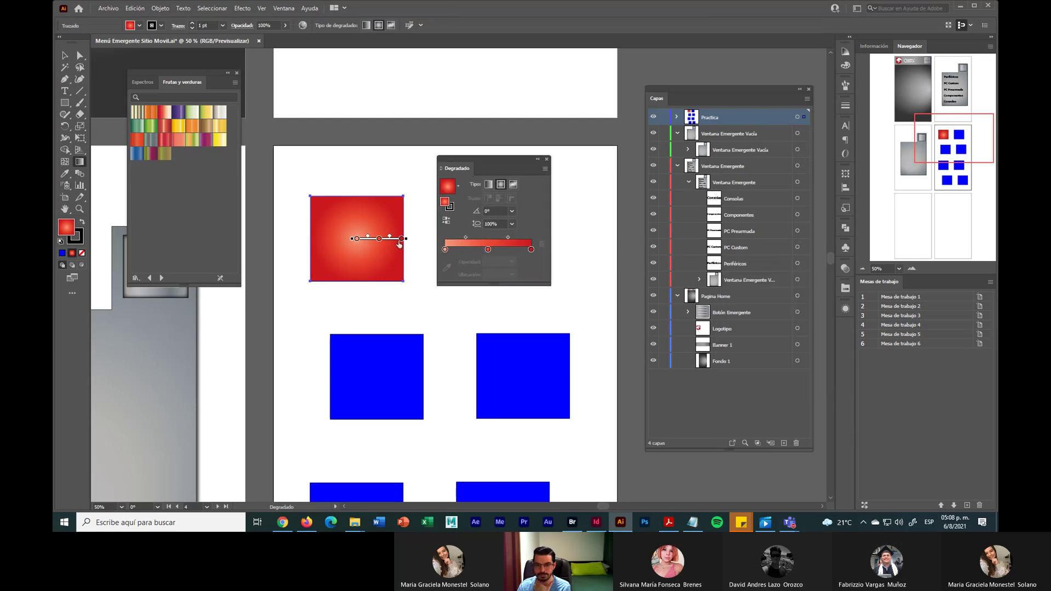
mouse_move(396, 249)
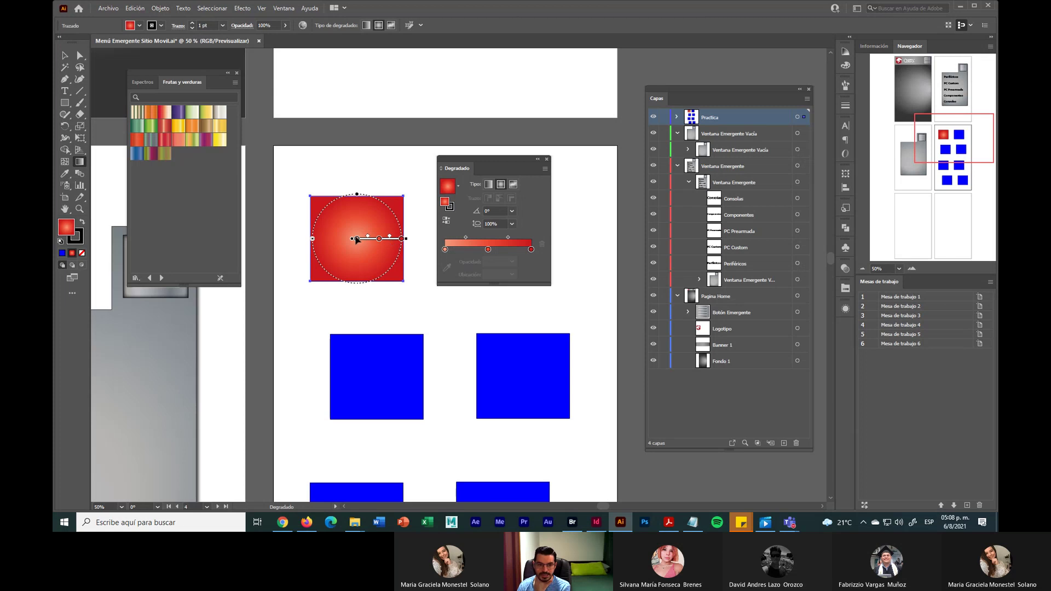
Load the Gemas y joyas library, try its dark blue linear gradient on the upper-left rectangle, and apply the teal linear gradient instead
left_click(162, 277)
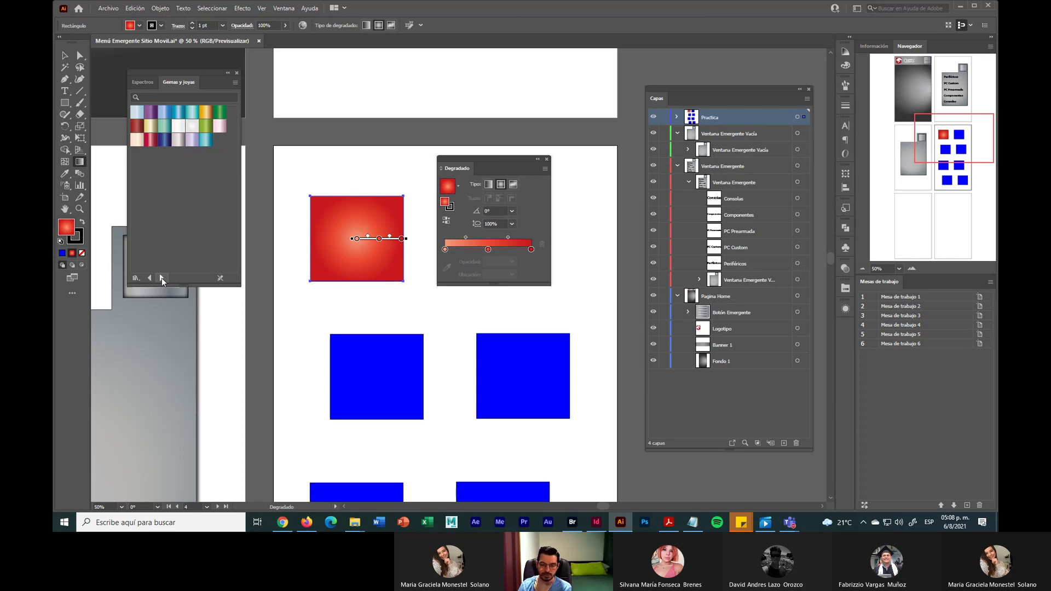
key("v")
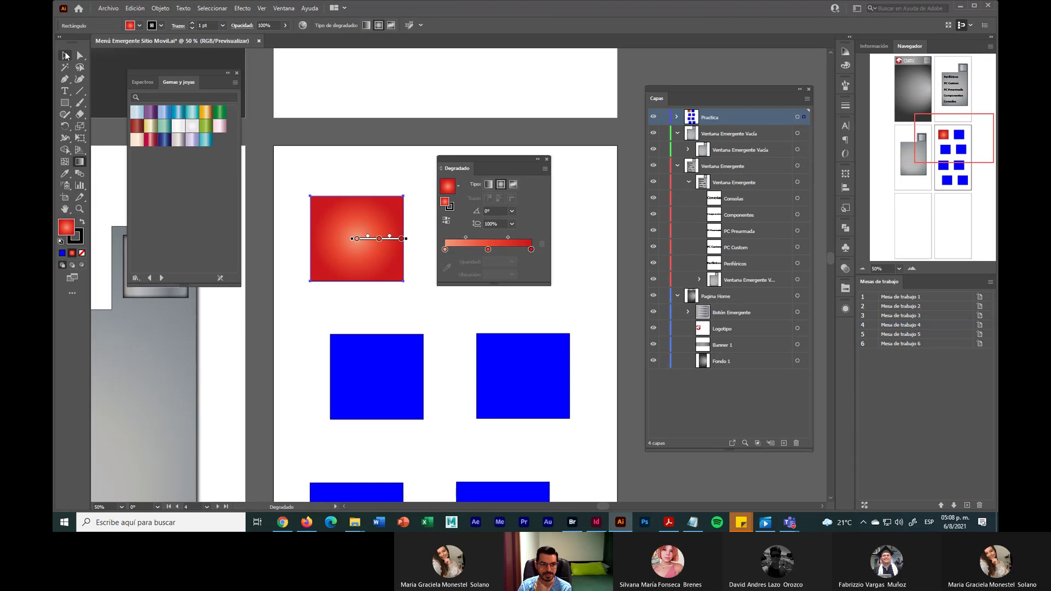
left_click(364, 164)
left_click(363, 224)
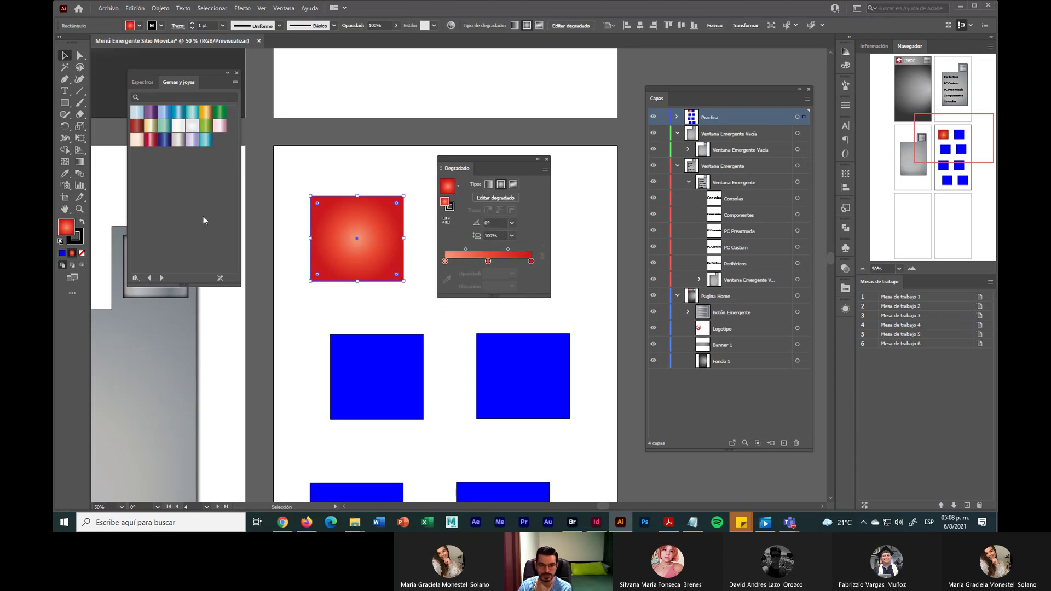
left_click(163, 141)
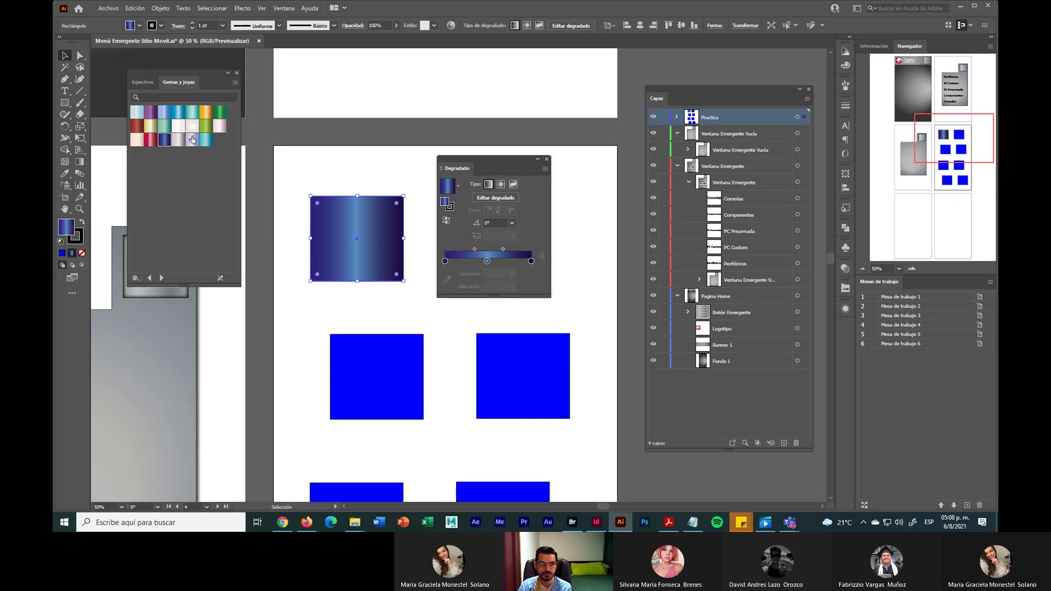
left_click(178, 112)
left_click_drag(454, 169, 459, 178)
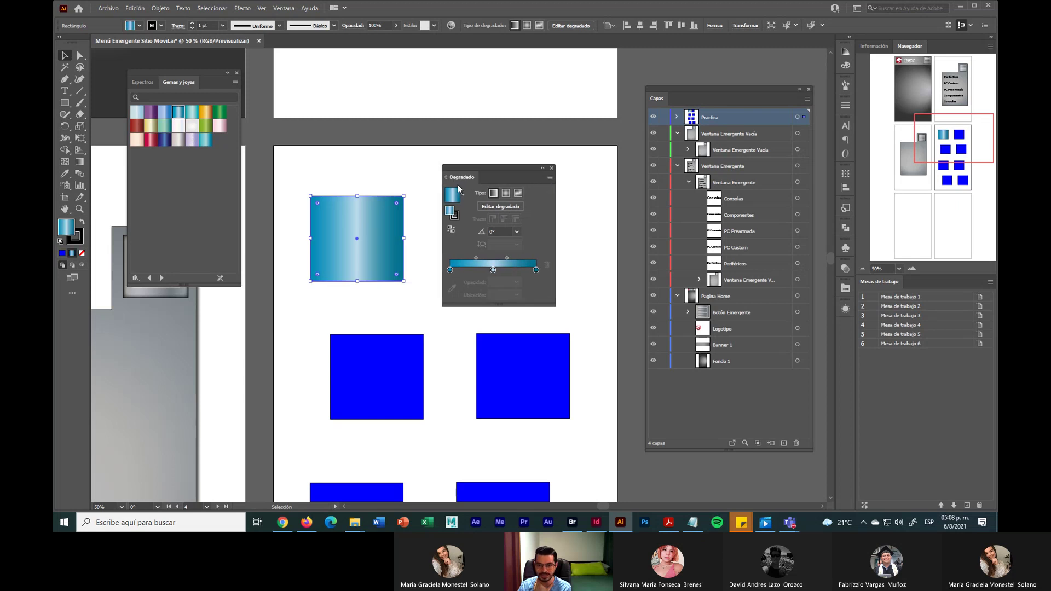
left_click(576, 290)
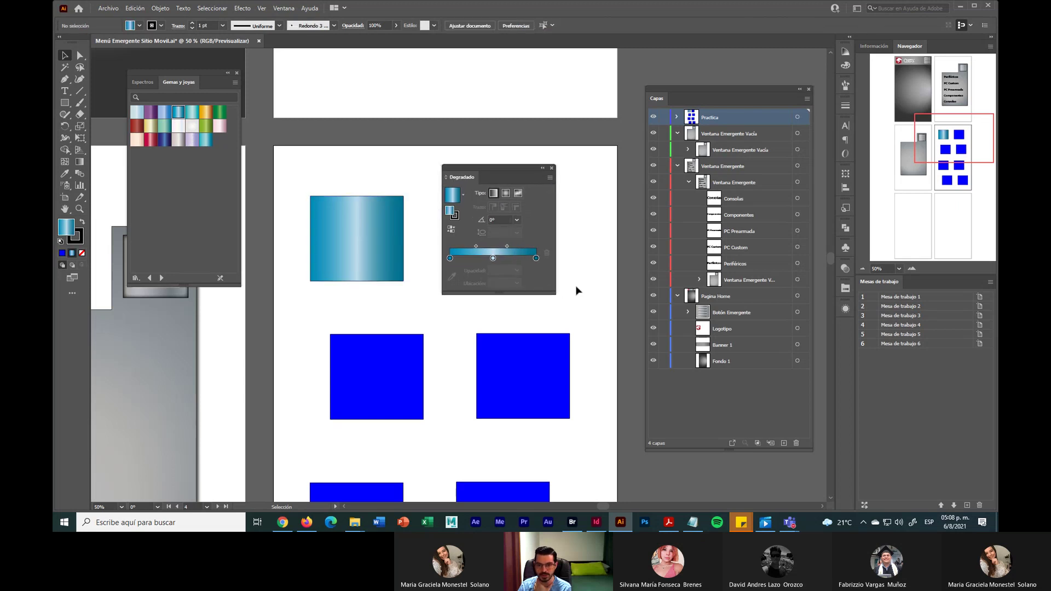
Move the teal gradient rectangle slightly upward, nudge the Degradado panel aside, and deselect the rectangle
left_click_drag(372, 246, 370, 234)
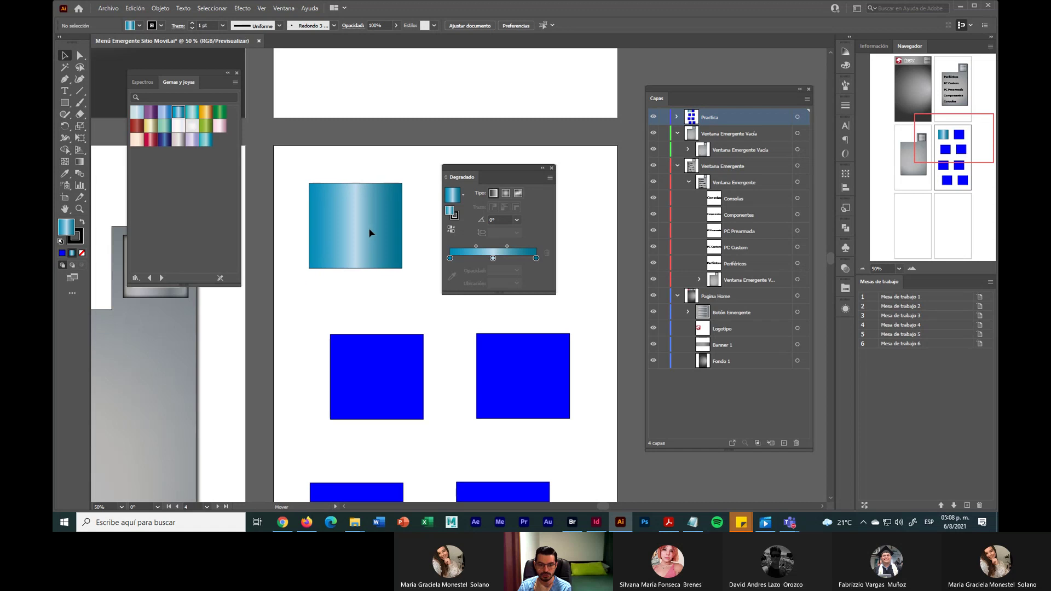
mouse_move(466, 169)
left_mouse_down()
mouse_move(493, 173)
mouse_move(468, 168)
left_mouse_up()
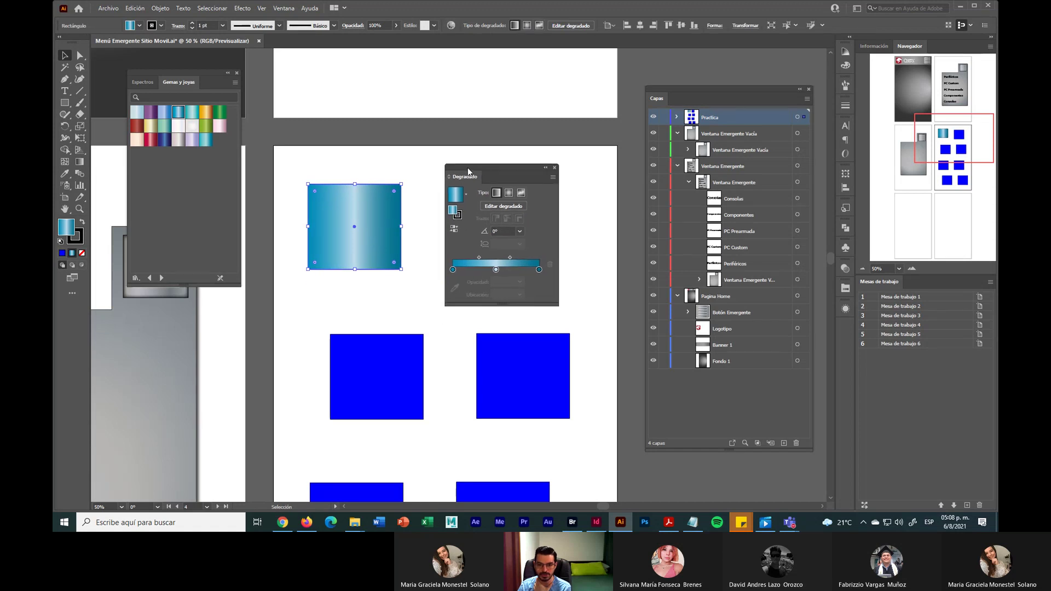
left_click(382, 289)
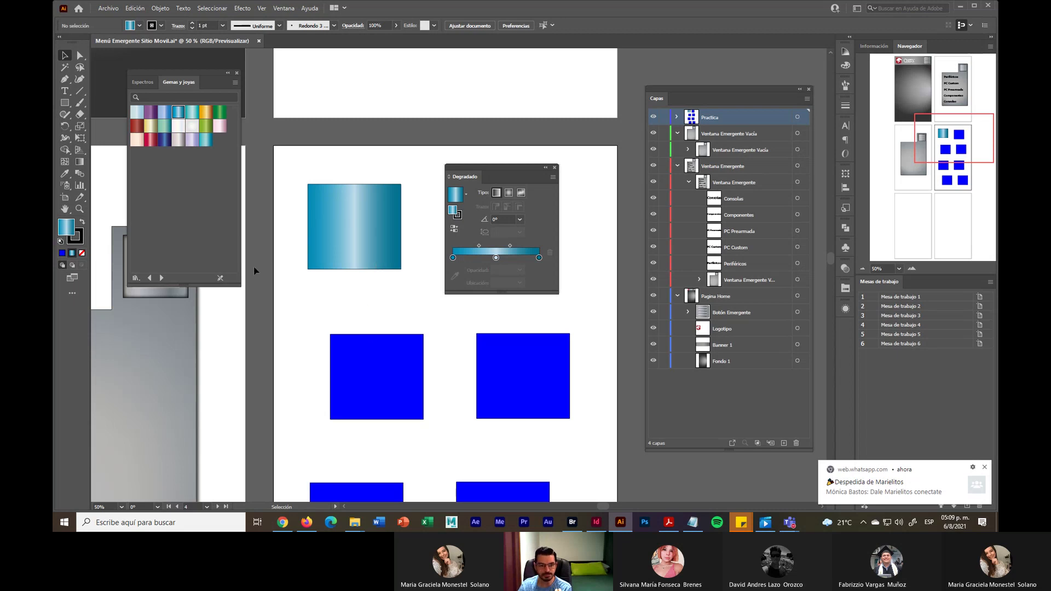
Advance the gradient libraries from Gemas y joyas to Tonosterrosos and fill the upper-left rectangle with its dark teal radial gradient
left_click(316, 249)
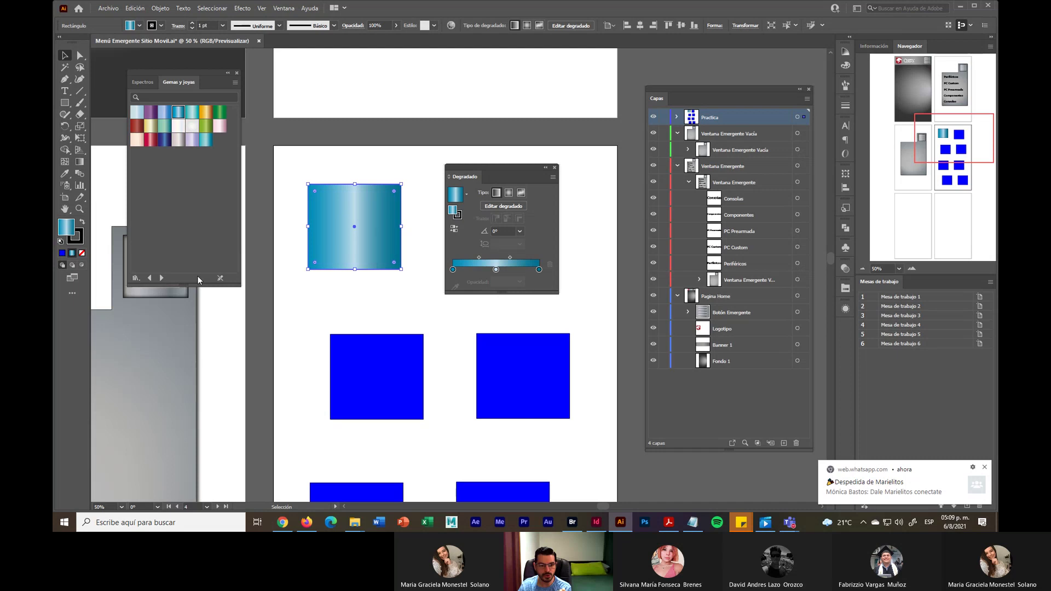
left_click(162, 277)
left_click(162, 277)
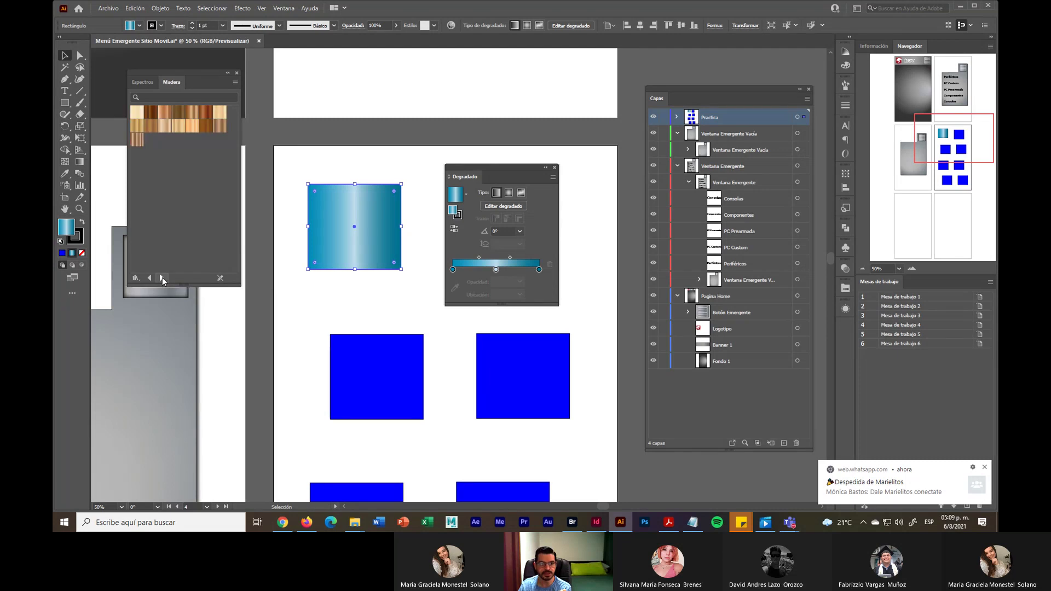
left_click(162, 277)
left_click(162, 277)
left_click(162, 278)
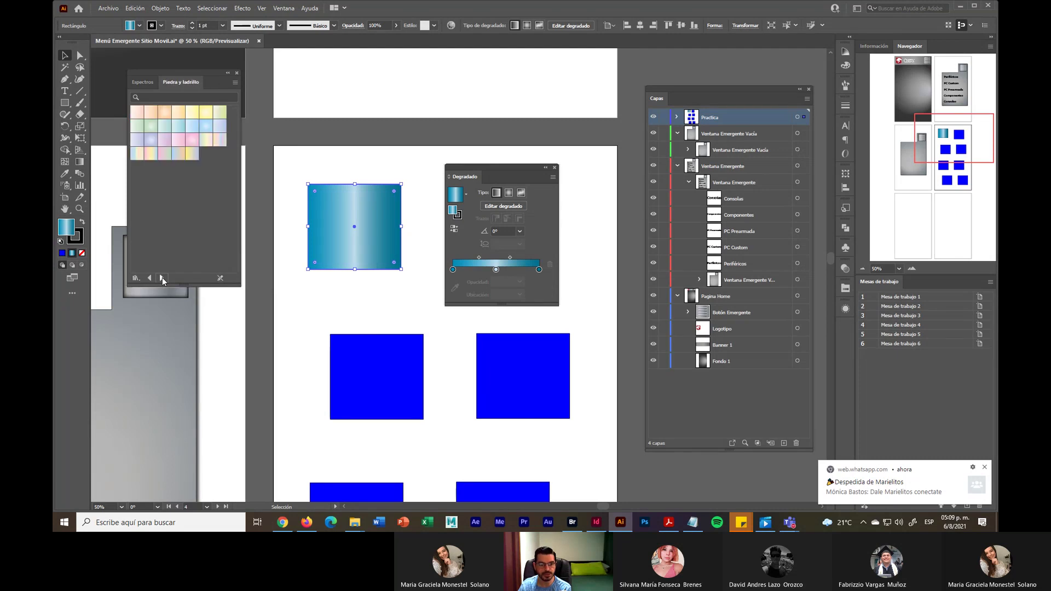
left_click(162, 277)
left_click(162, 277)
left_click(162, 278)
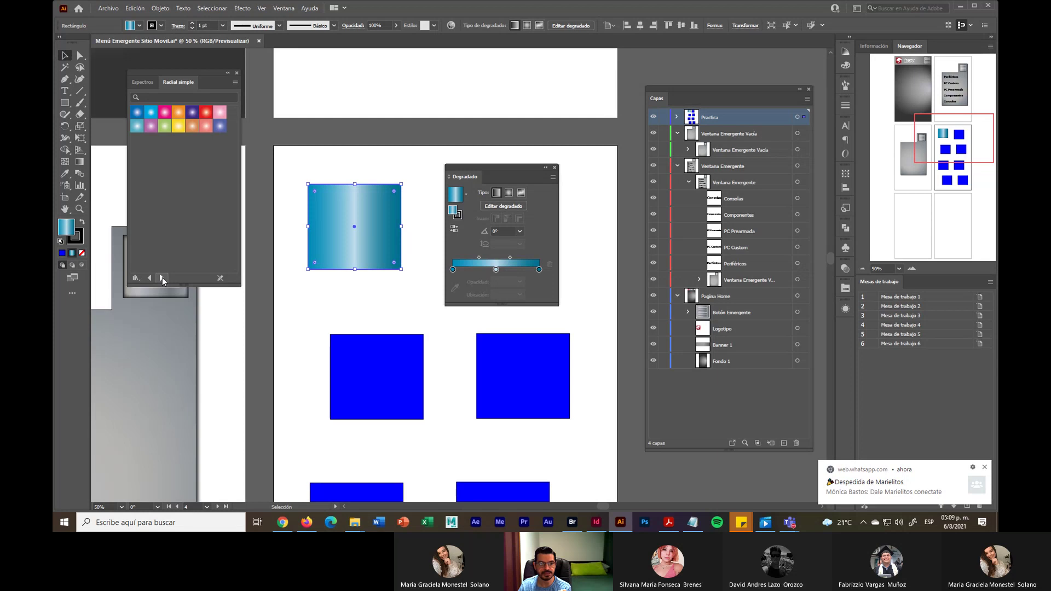
left_click(162, 278)
left_click(162, 277)
left_click(162, 278)
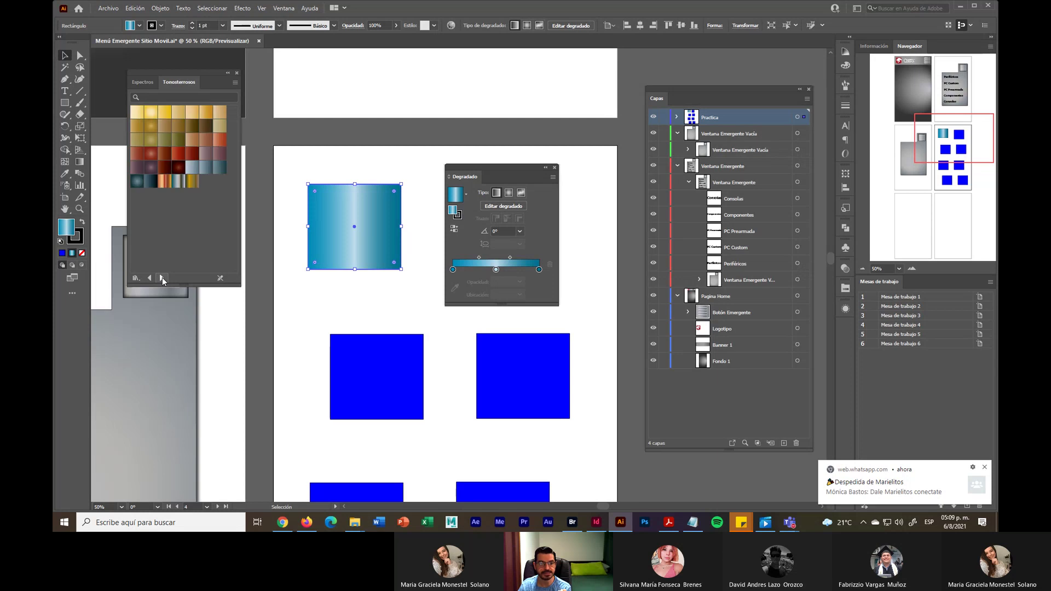
left_click(135, 184)
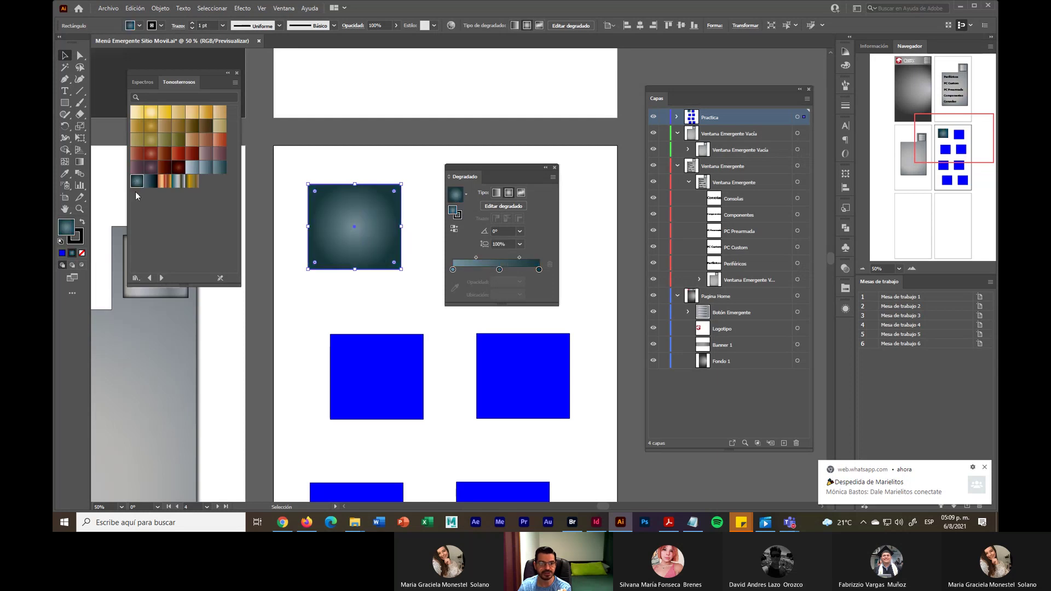
Fill the upper-left rectangle with the dark mauve radial gradient from Tonosterrosos and advance that library through Viñetas to Barroco
left_click(149, 171)
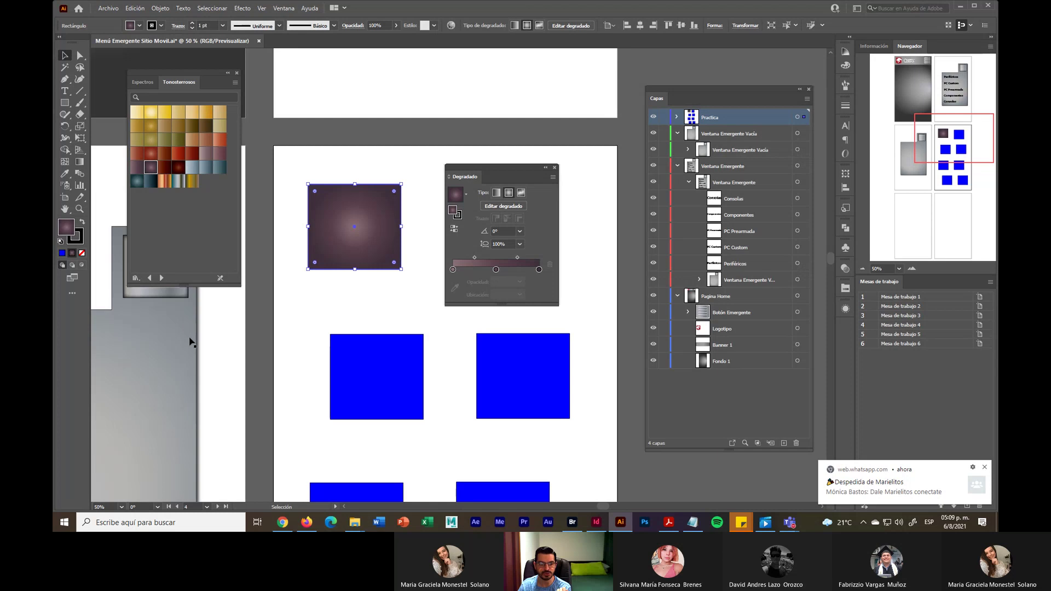
left_click(165, 280)
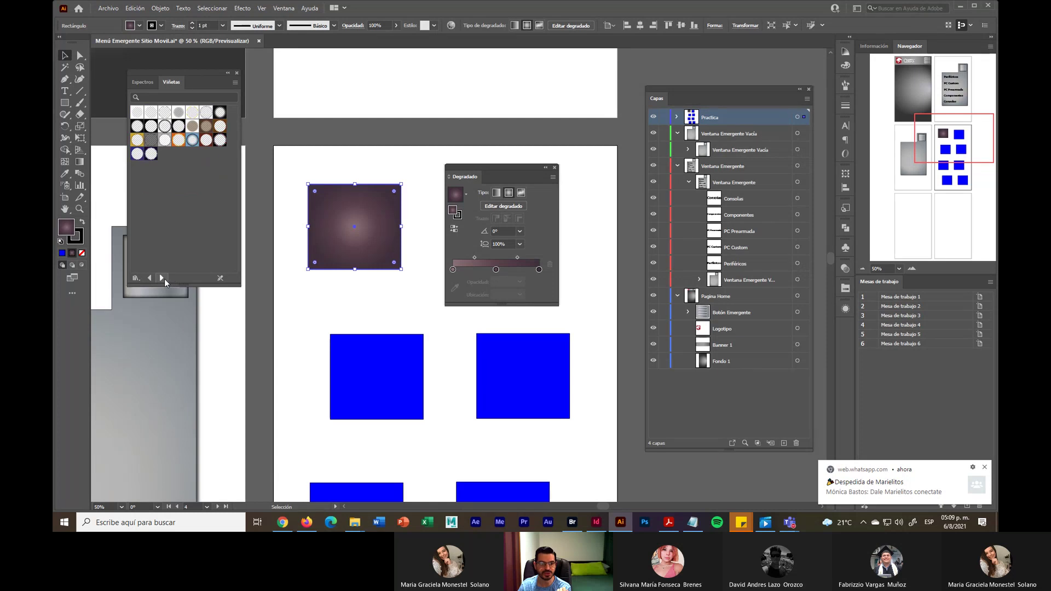
left_click(164, 278)
left_click(164, 278)
left_click(164, 278)
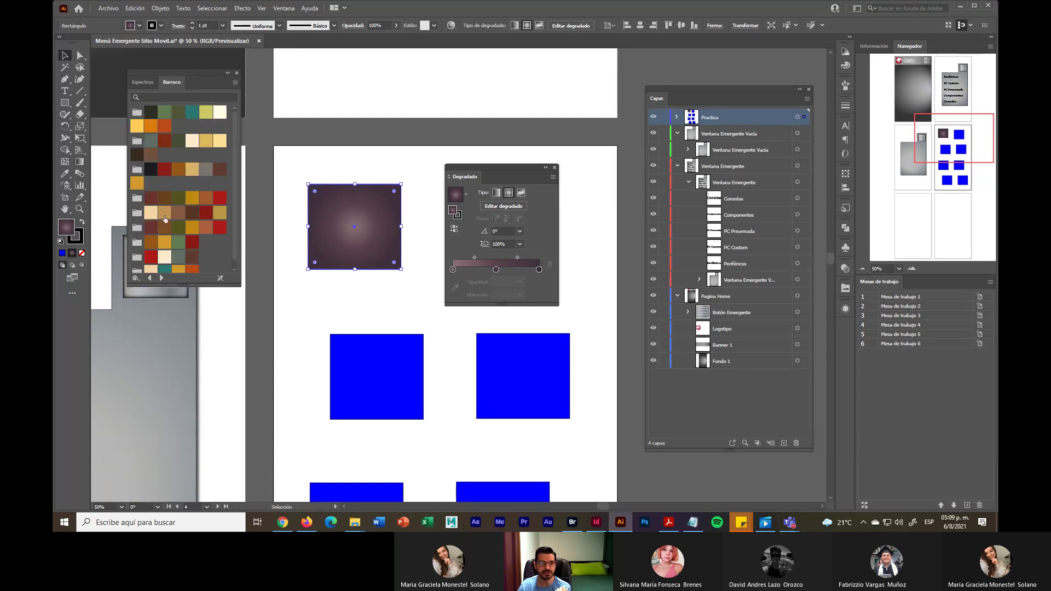
Advance the Espectros library through Frutas y verduras to Gemas y joyas, and close the floating swatch libraries
left_click(139, 83)
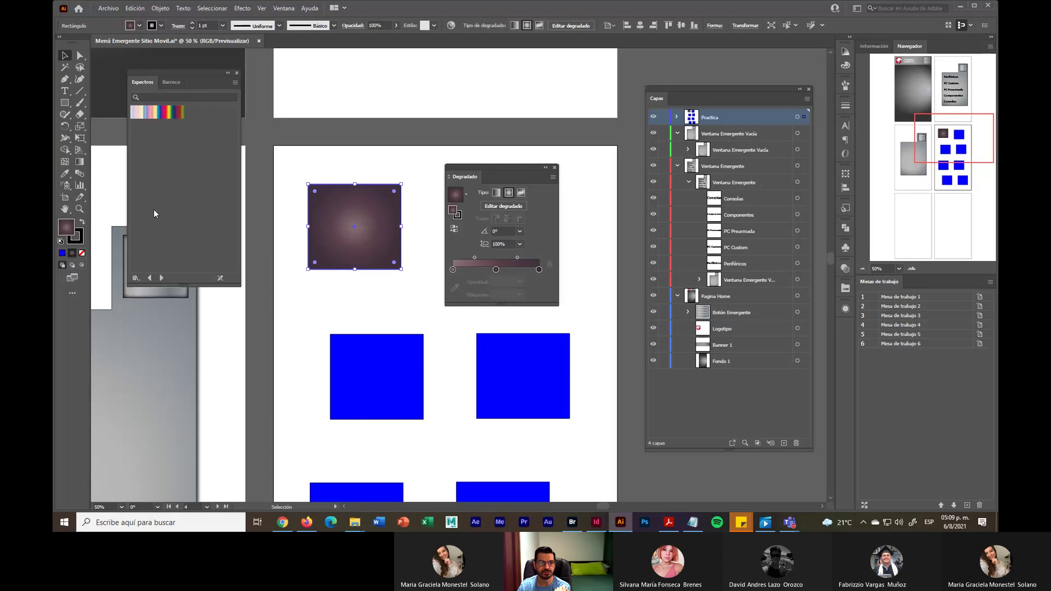
left_click(159, 278)
left_click(158, 278)
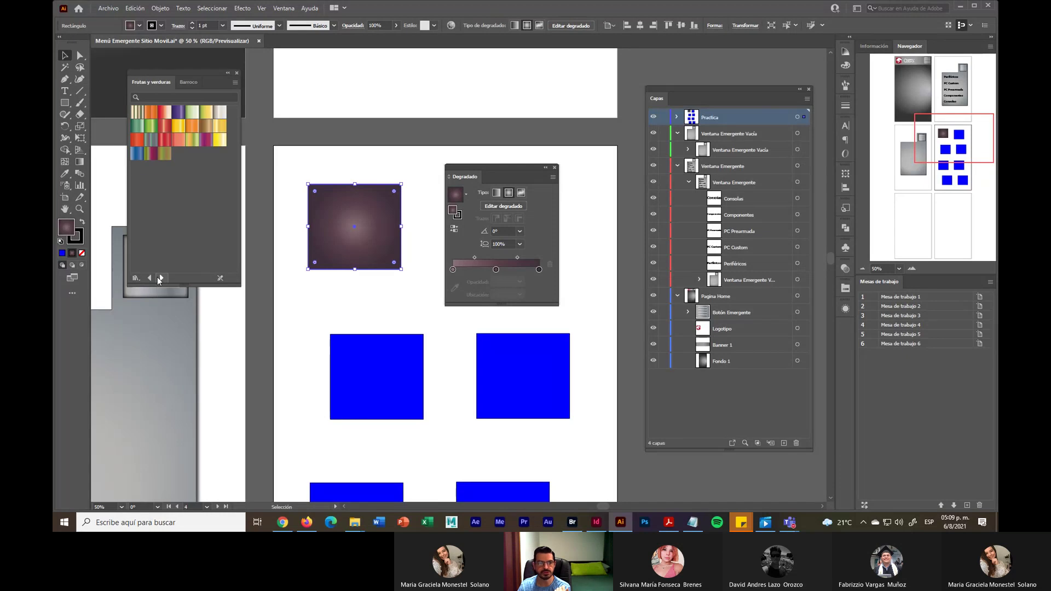
left_click(159, 278)
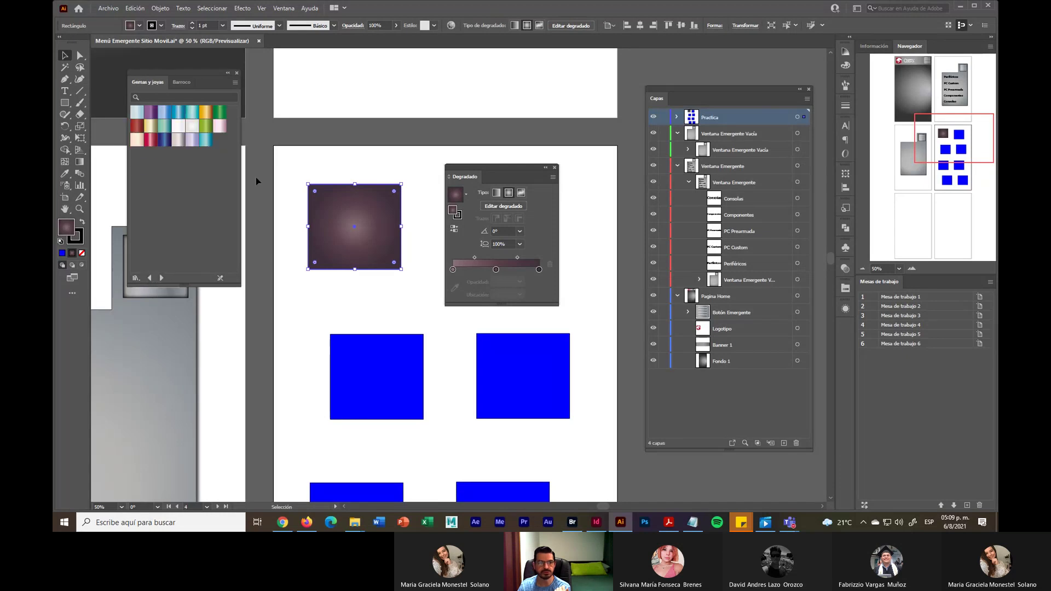
left_click(236, 73)
Open the list of Degradados swatch libraries from the selected rectangle's fill swatches
left_click(140, 25)
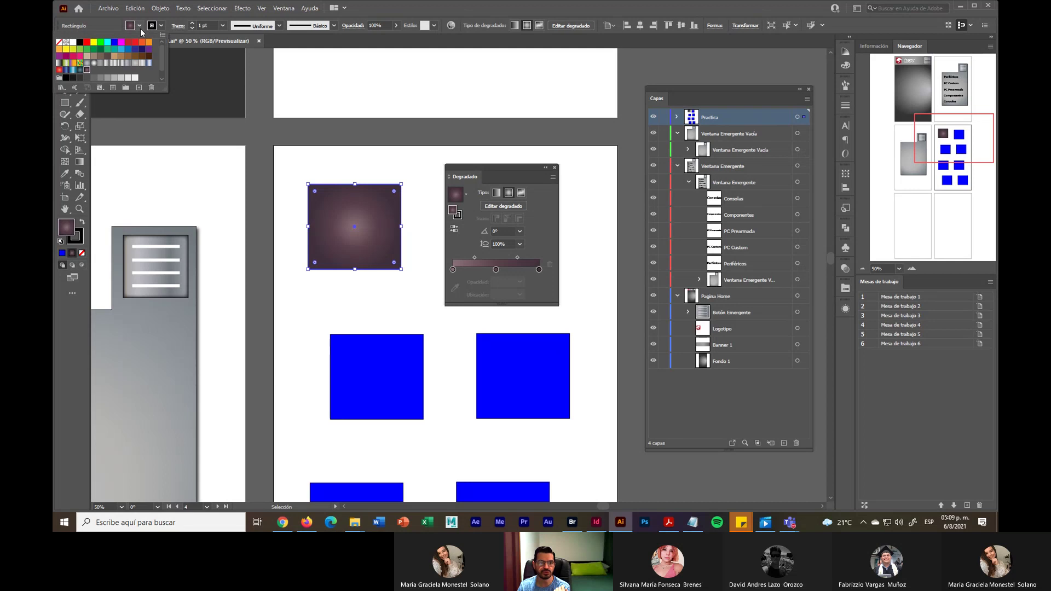
left_click(62, 88)
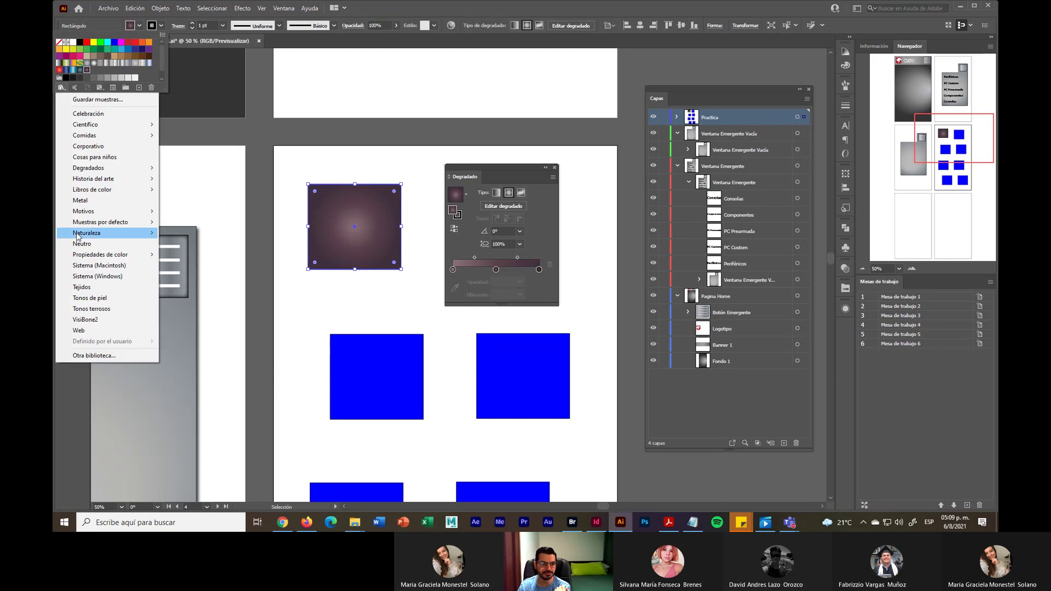
mouse_move(89, 172)
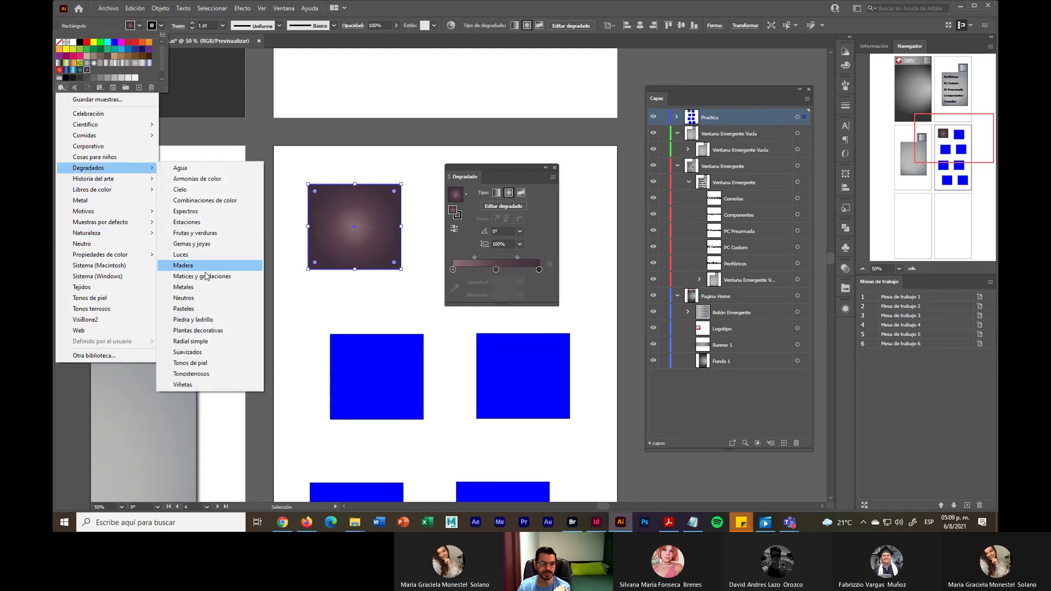
Open the Metales gradient library and fill the first square on the artboard with its gold radial gradient
left_click(187, 287)
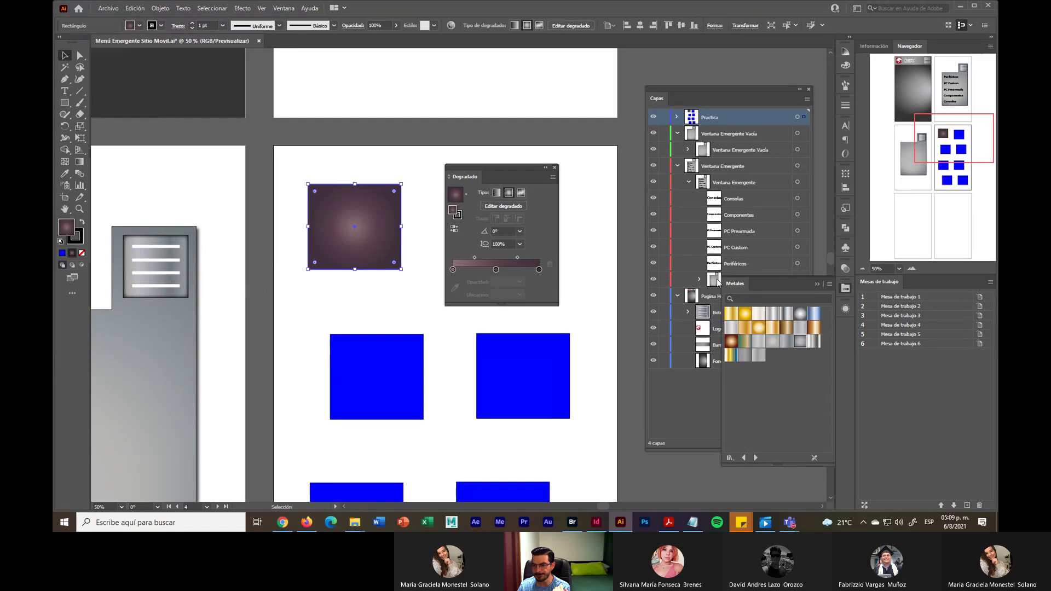
left_click_drag(735, 284, 157, 103)
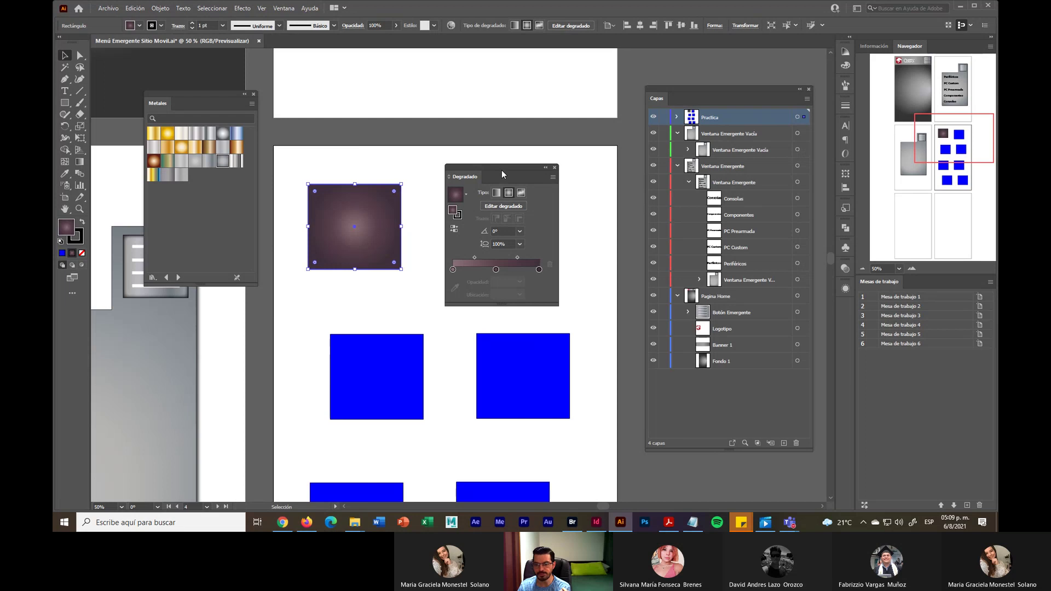
left_click_drag(501, 169, 844, 309)
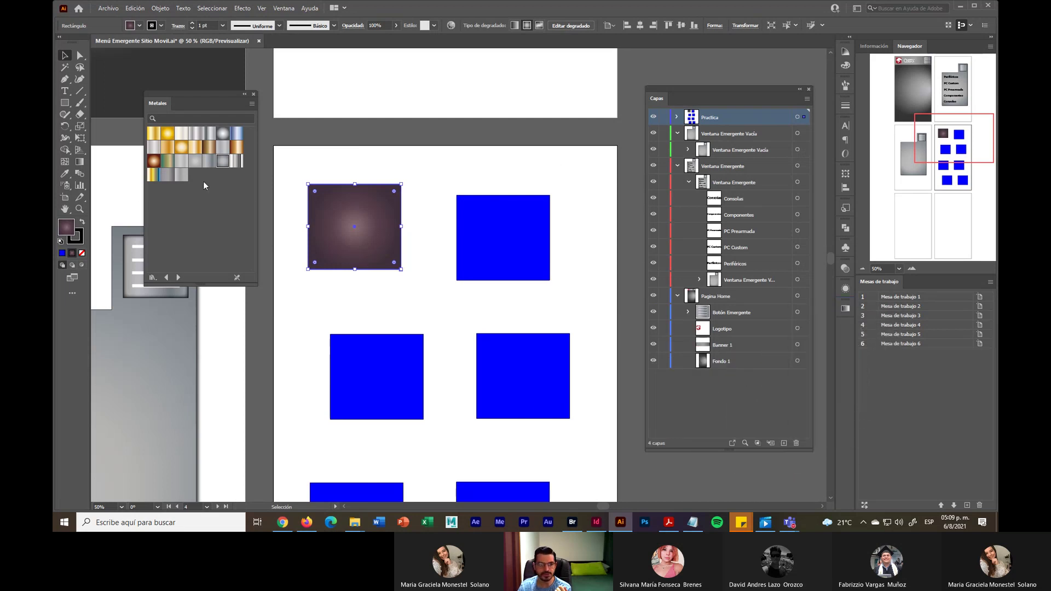
left_click(167, 133)
Fill the first row's second square with the silver radial gradient and the second row's squares with the bronze and grey radial gradients
left_click(547, 272)
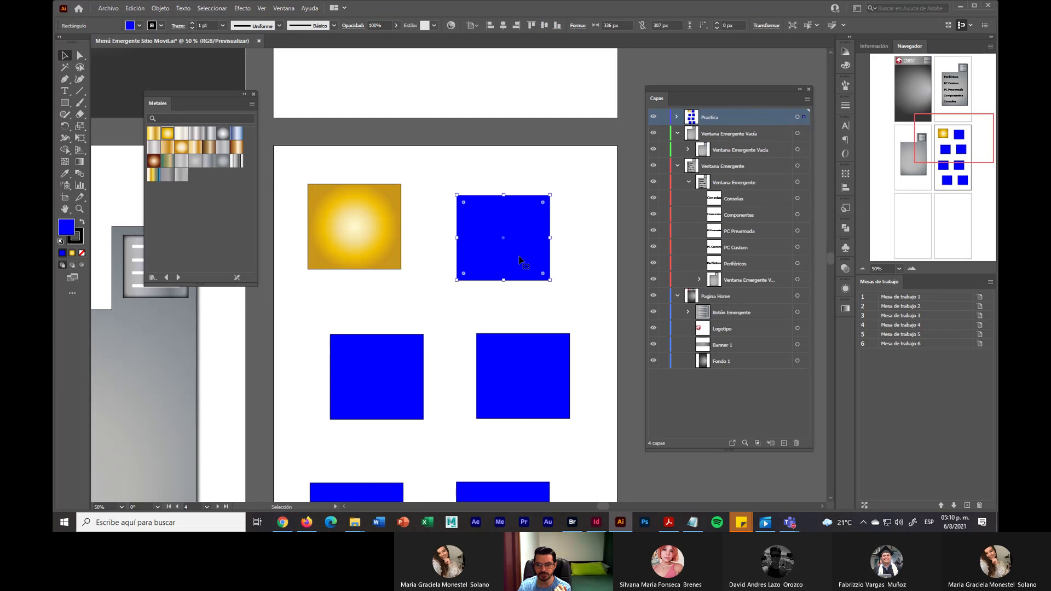
left_click(222, 133)
left_click(366, 371)
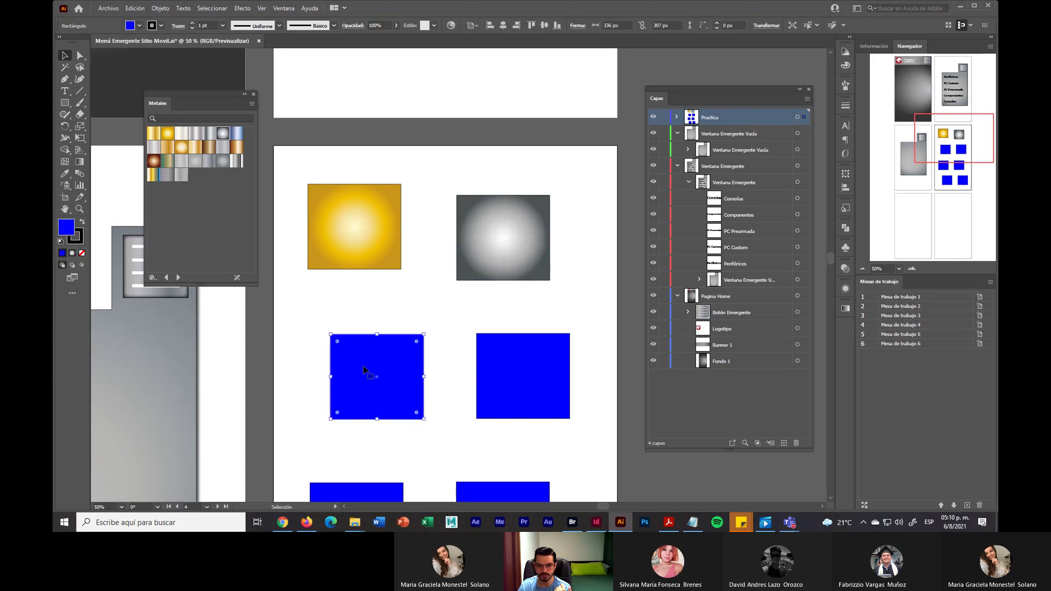
left_click(154, 161)
left_click(524, 361)
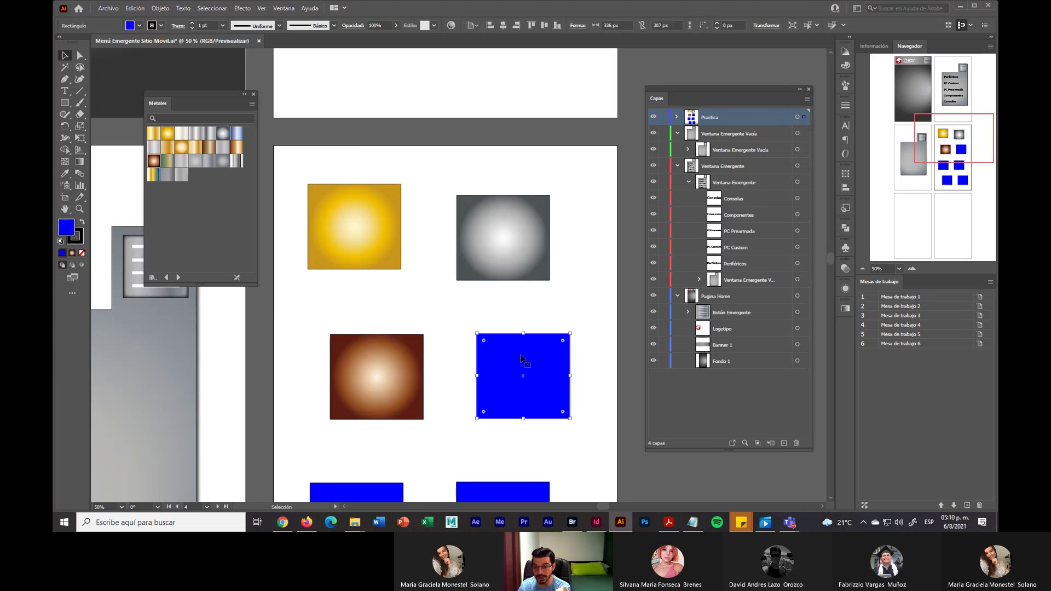
left_click(222, 160)
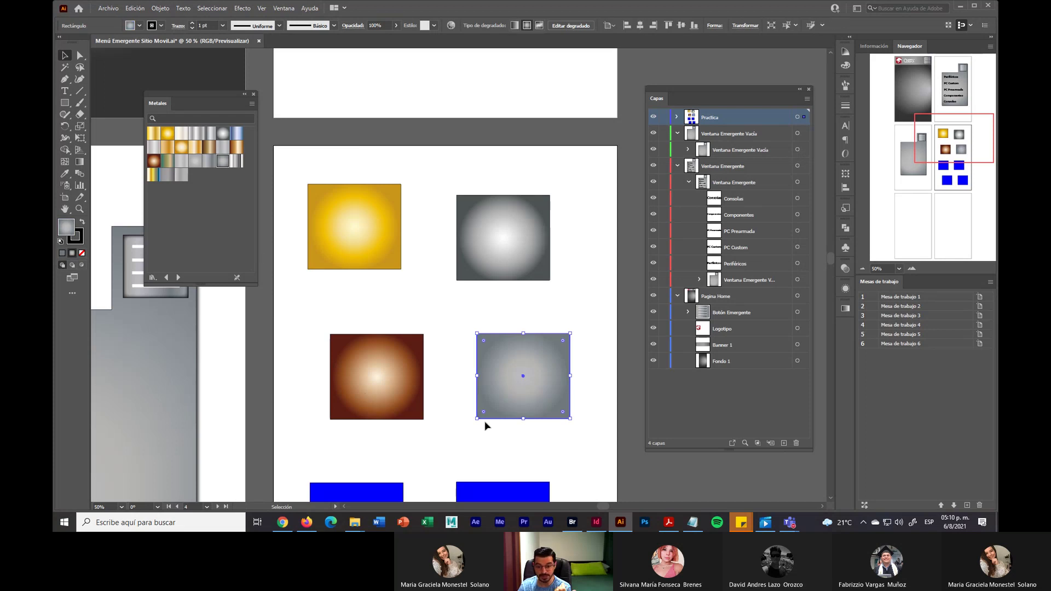
Fill the third row's squares with the blue steel and gold linear metal gradients, in that order
scroll(485, 424, "down", 3)
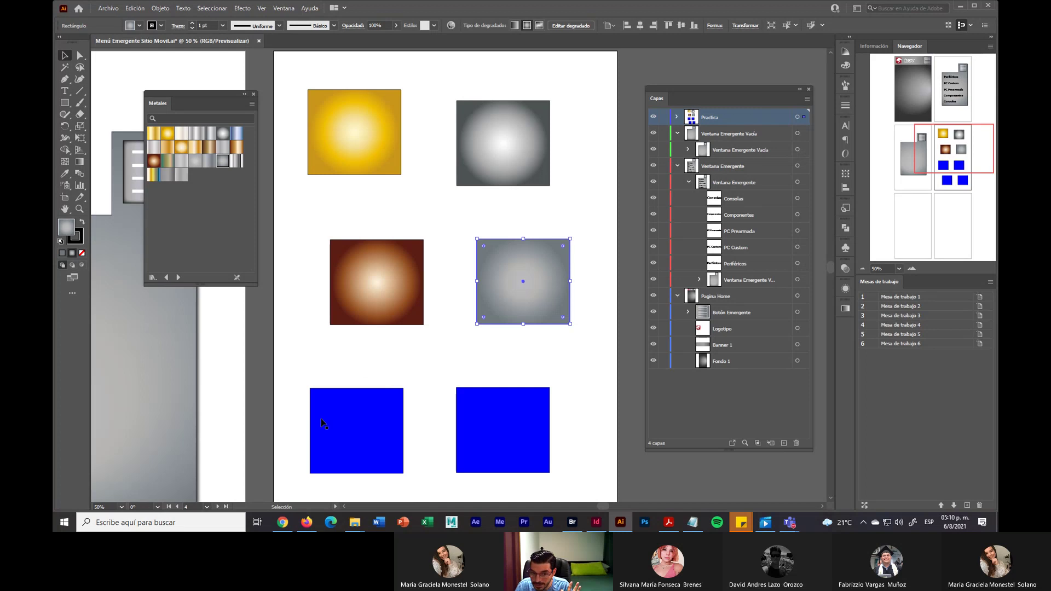
left_click(345, 425)
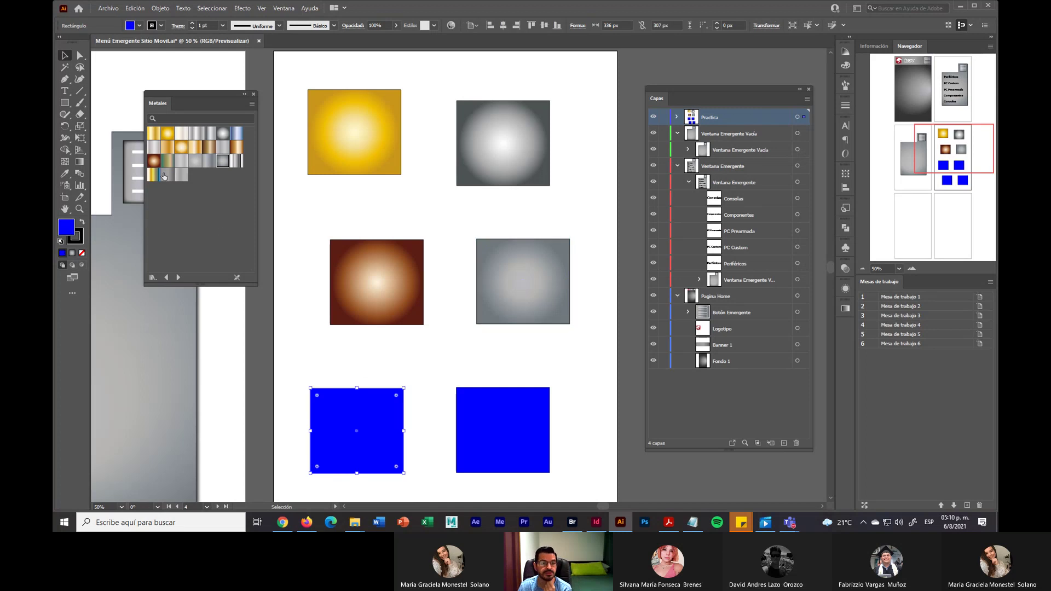
left_click(235, 135)
left_click(531, 432)
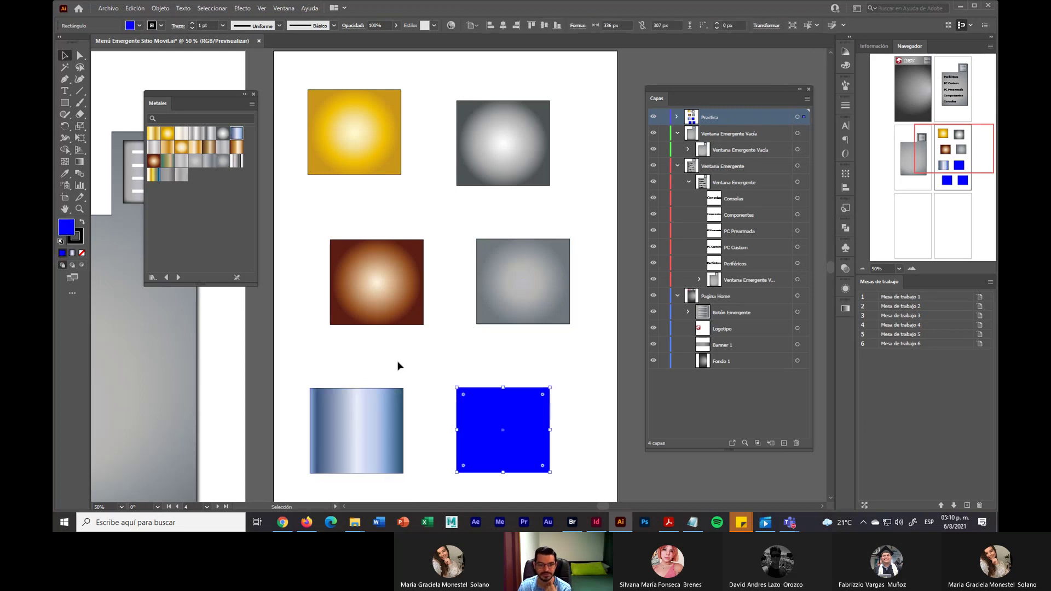
left_click(153, 133)
Fill the fourth row's squares with the grey and copper linear metal gradients, and clear the selection
scroll(479, 395, "down", 3)
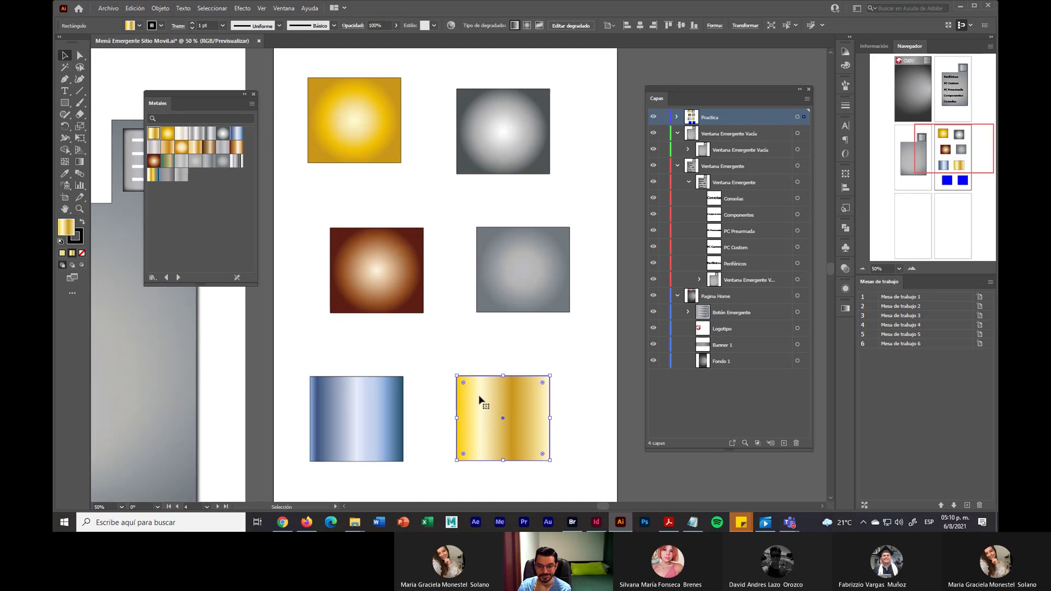
scroll(478, 395, "down", 1)
left_click(424, 466)
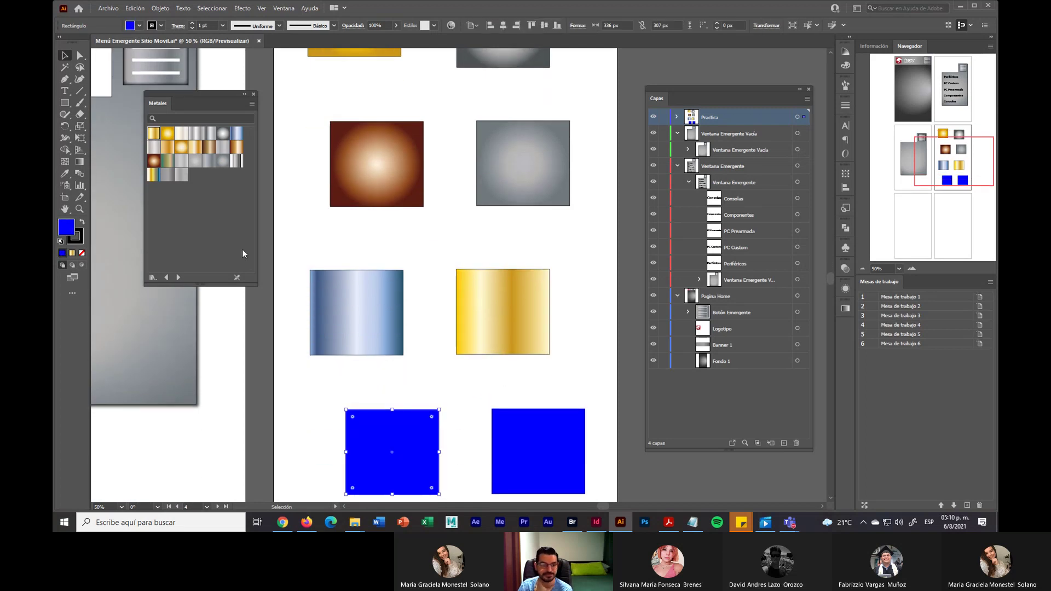
left_click(208, 161)
left_click(547, 465)
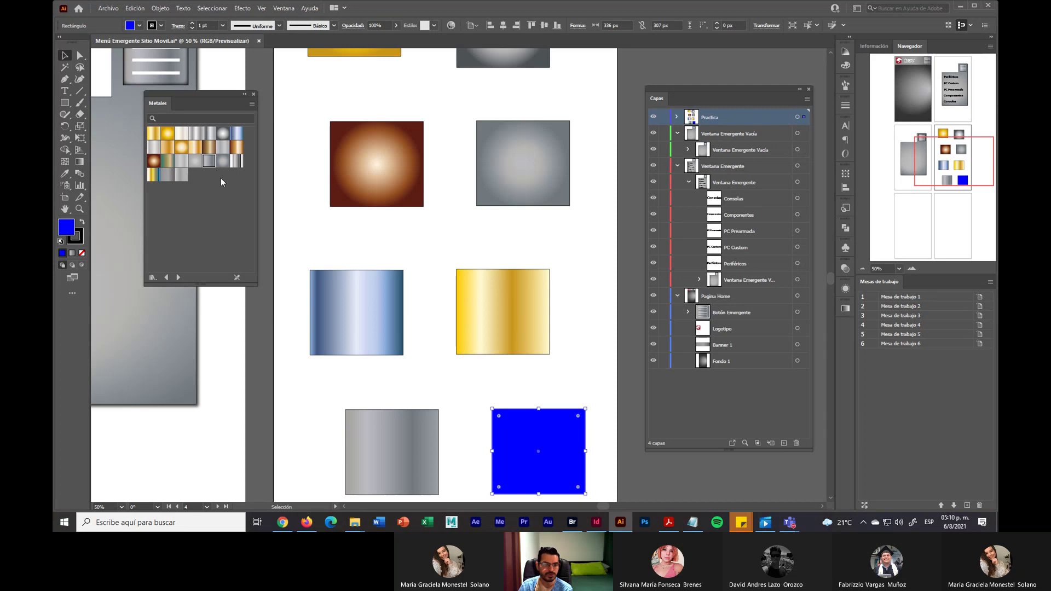
left_click(235, 146)
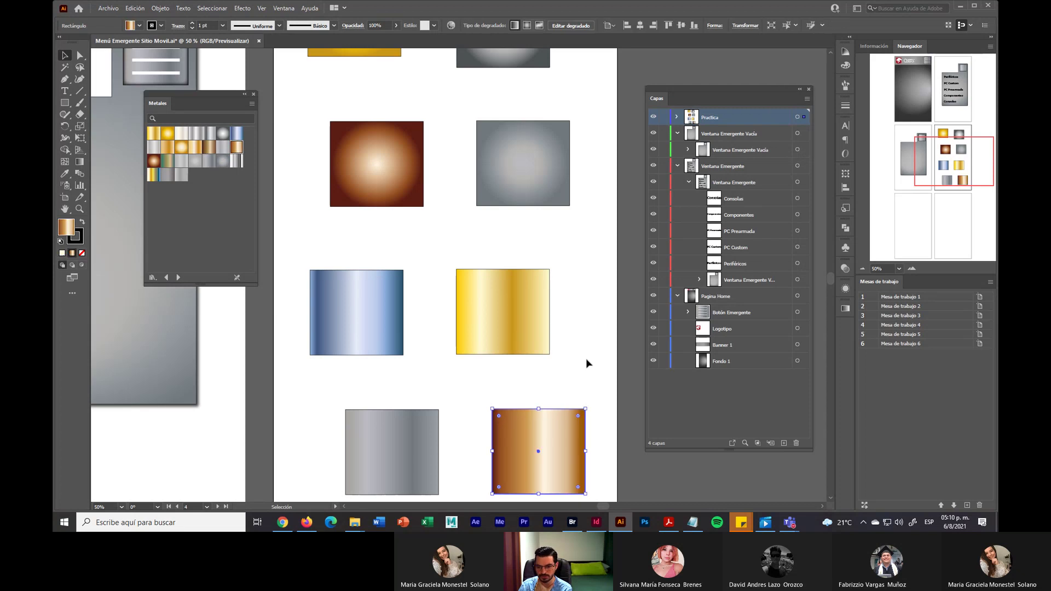
left_click(587, 364)
Review the eight gradient-filled squares and the pop-up menu design on the artboard above for its shadow
scroll(596, 363, "up", 3)
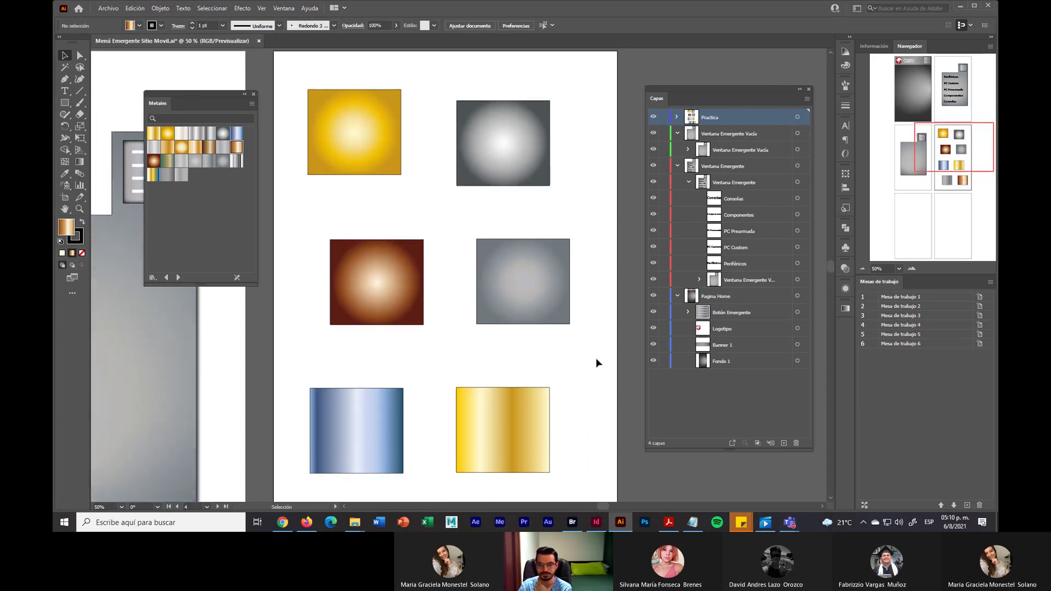
scroll(596, 359, "down", 4)
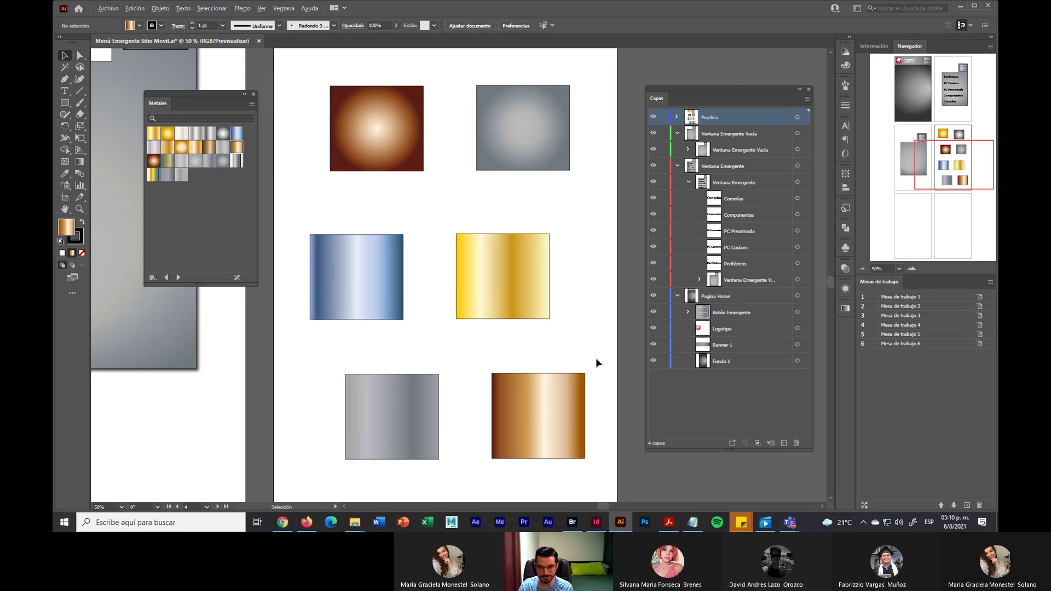
scroll(595, 357, "down", 2)
scroll(596, 357, "up", 1)
left_click_drag(595, 357, 525, 341)
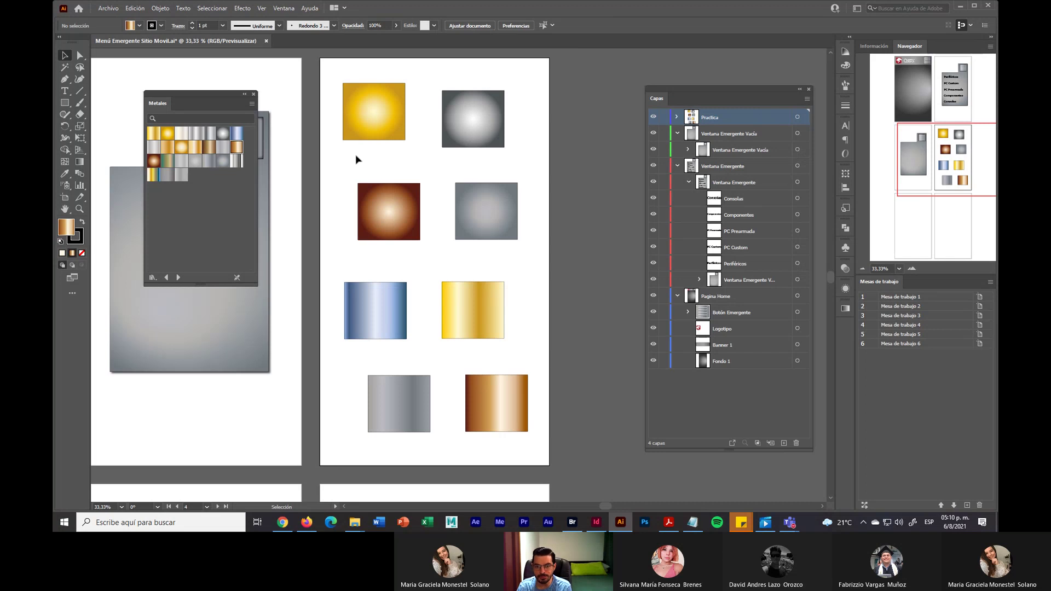
left_click(365, 135)
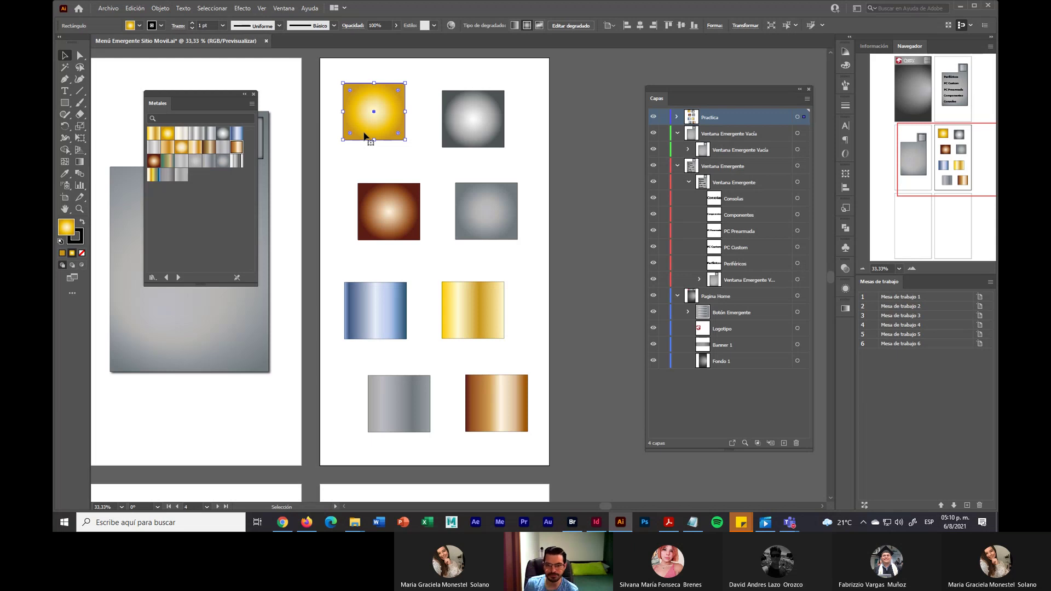
scroll(418, 140, "up", 2)
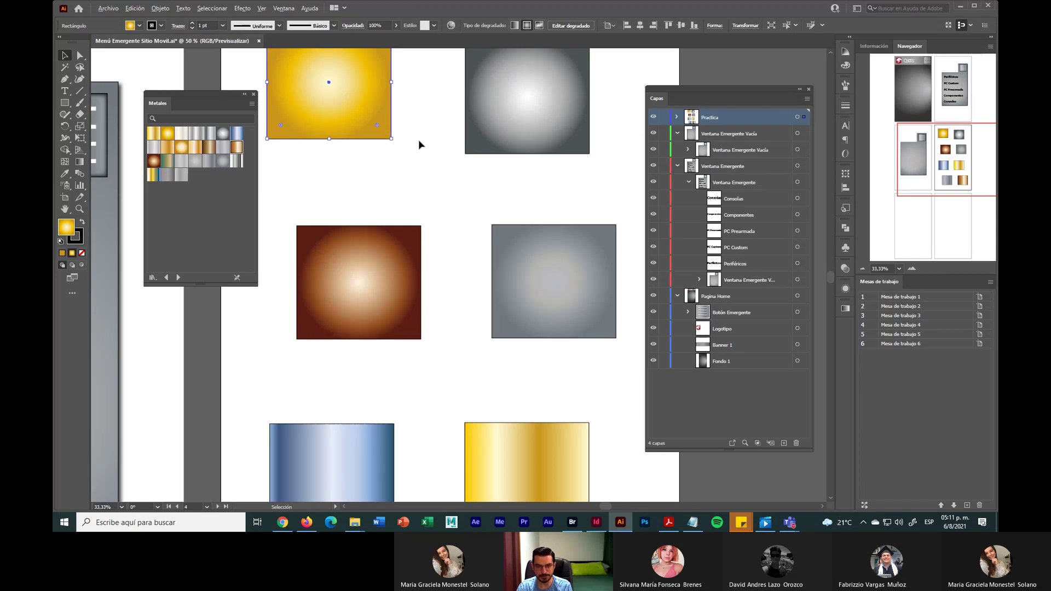
scroll(432, 96, "up", 10)
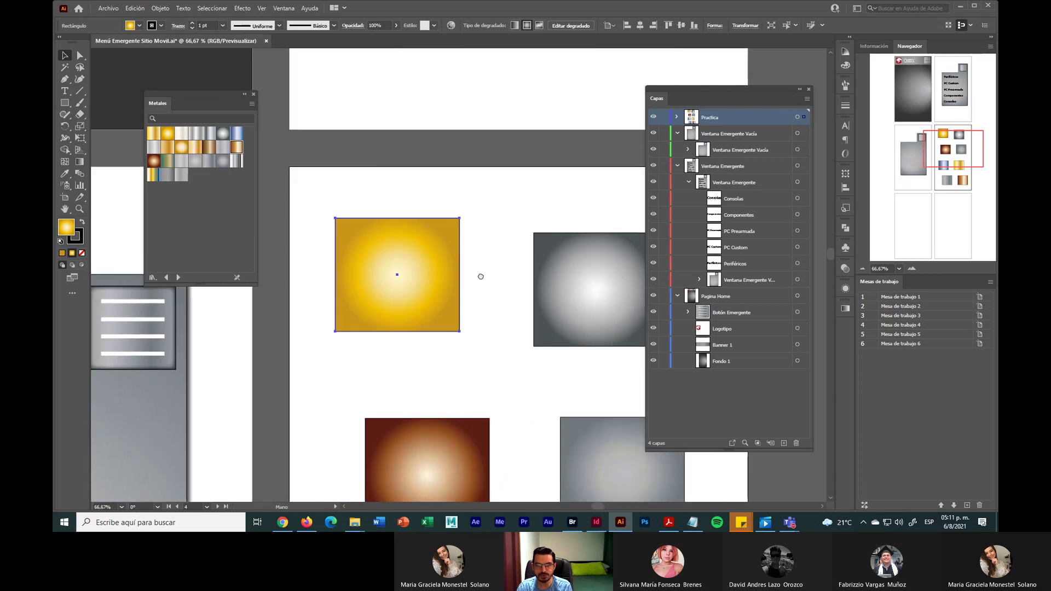
scroll(389, 381, "up", 8)
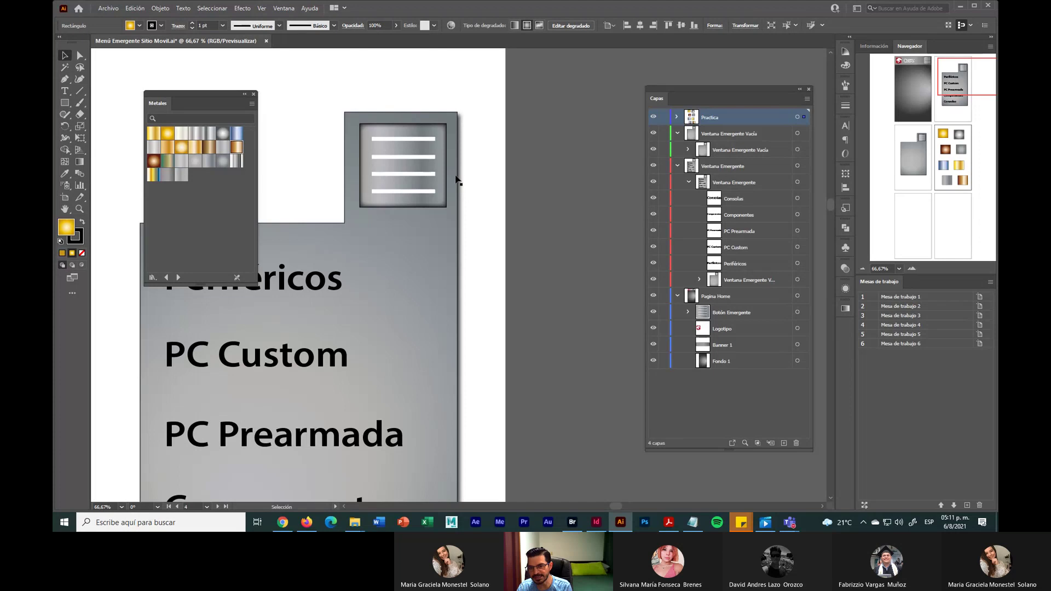
scroll(461, 232, "down", 8)
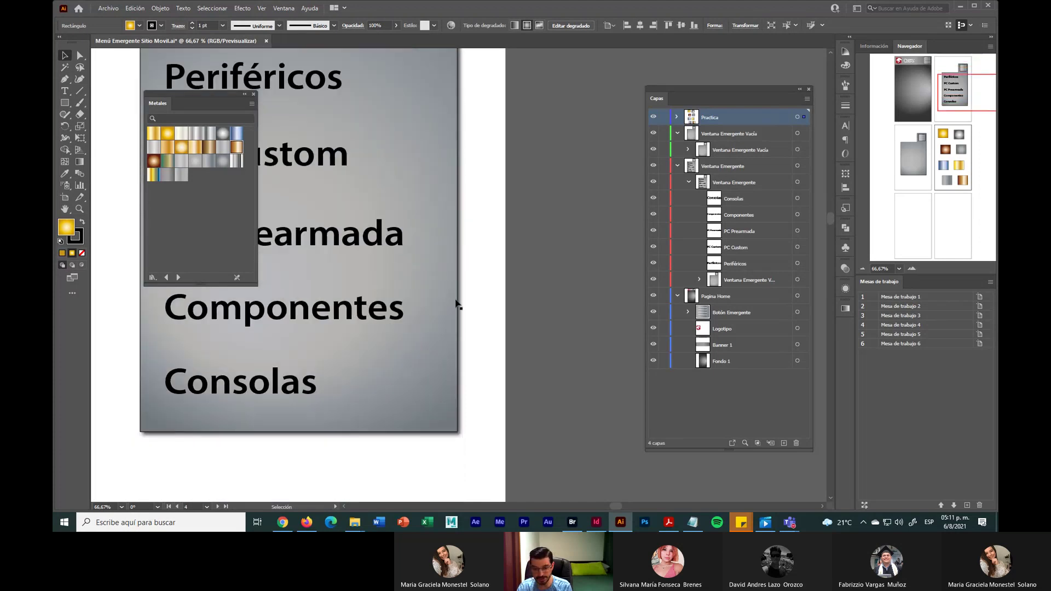
scroll(446, 339, "down", 10)
scroll(378, 323, "left", 3)
scroll(398, 223, "down", 4)
scroll(398, 224, "left", 1)
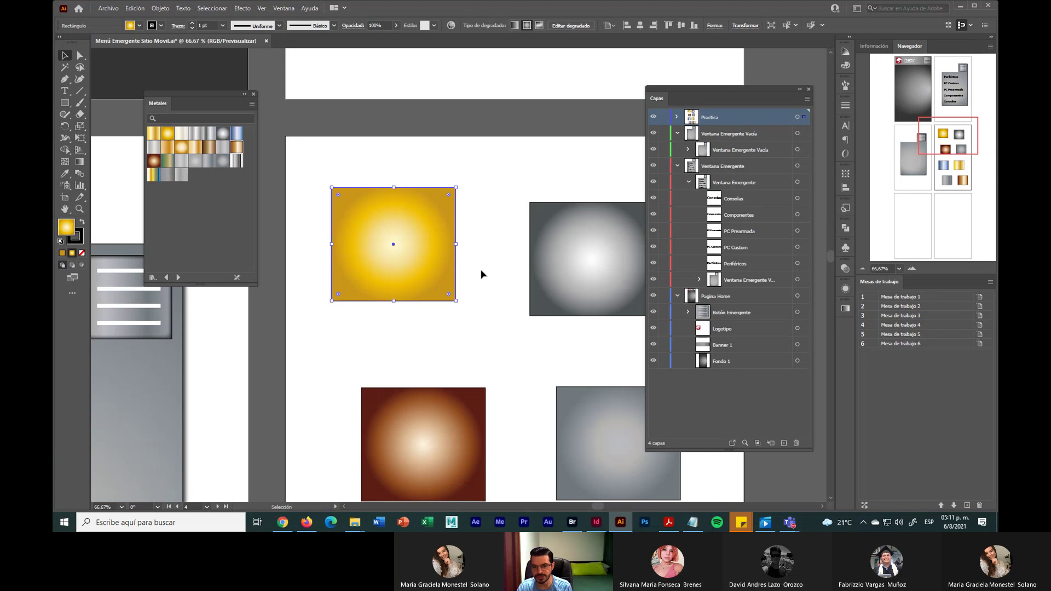
Shift the gold radial square slightly down and right, and start a Sombra paralela effect on it with the preview visible
left_click_drag(412, 268, 424, 278)
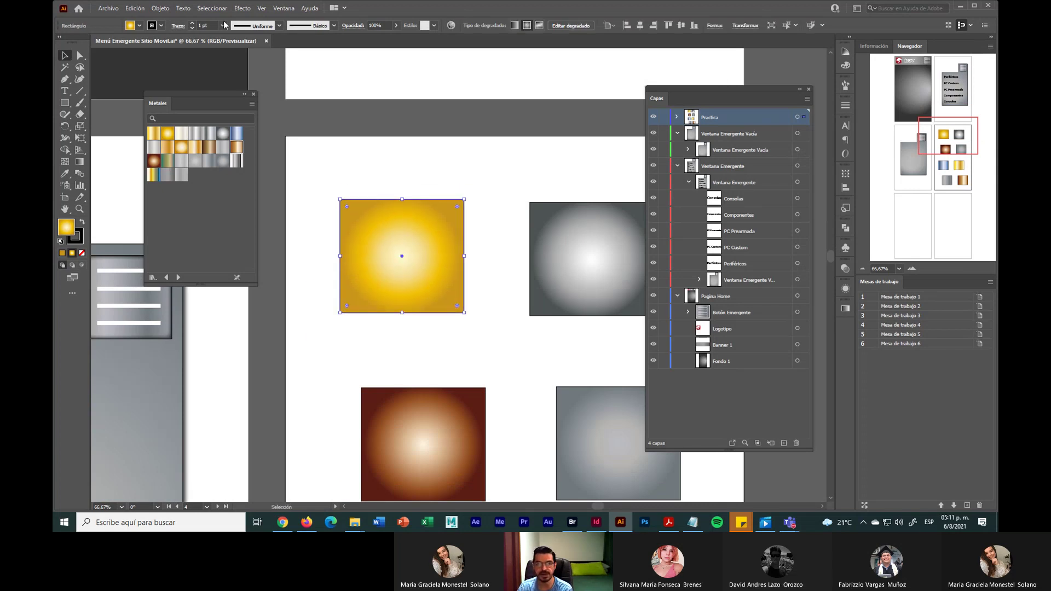
left_click(240, 8)
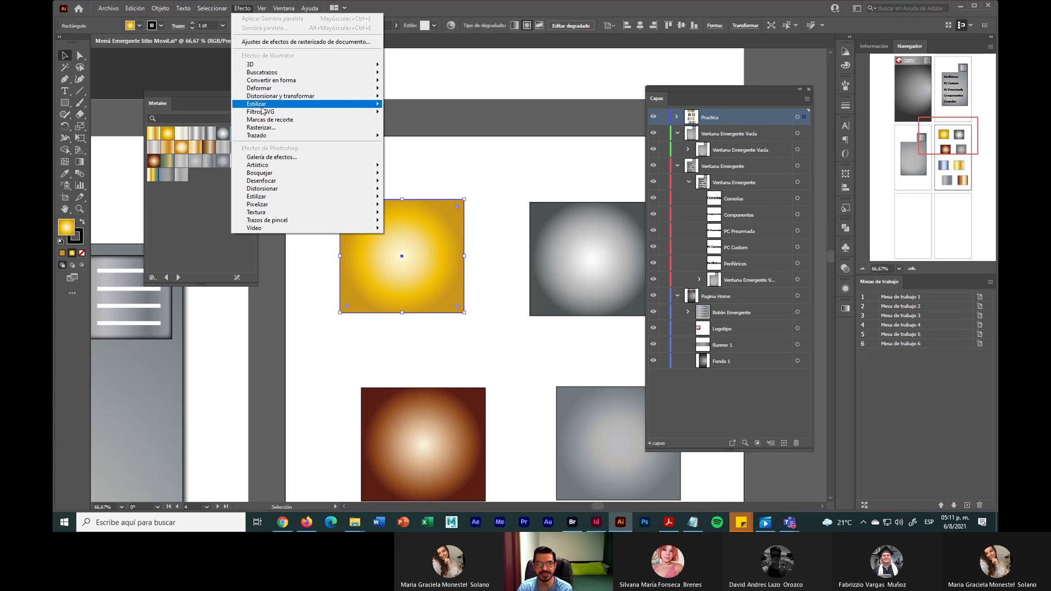
mouse_move(262, 106)
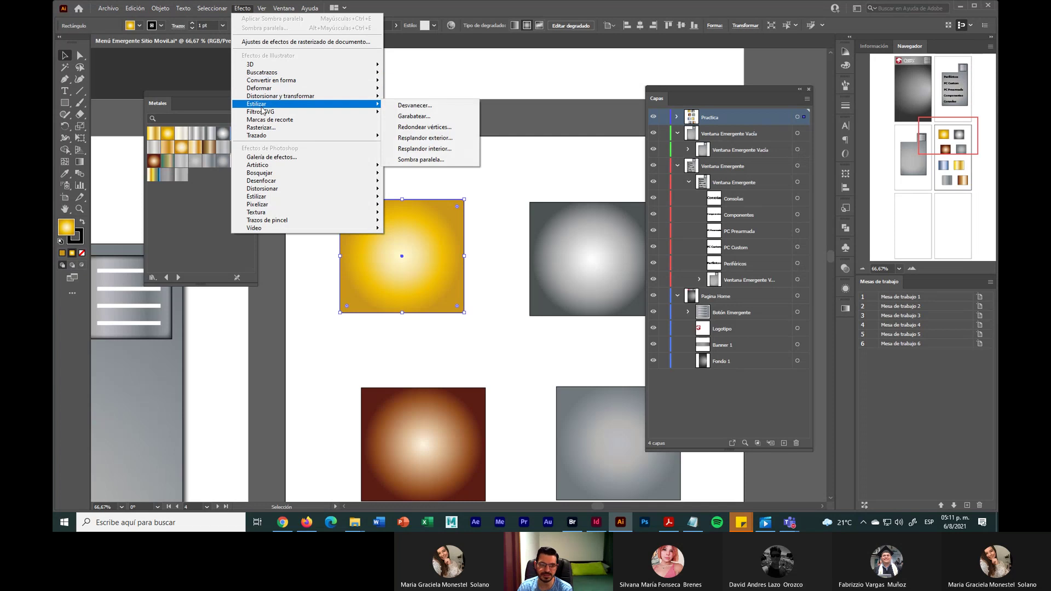
left_click(450, 161)
left_click_drag(619, 110, 564, 184)
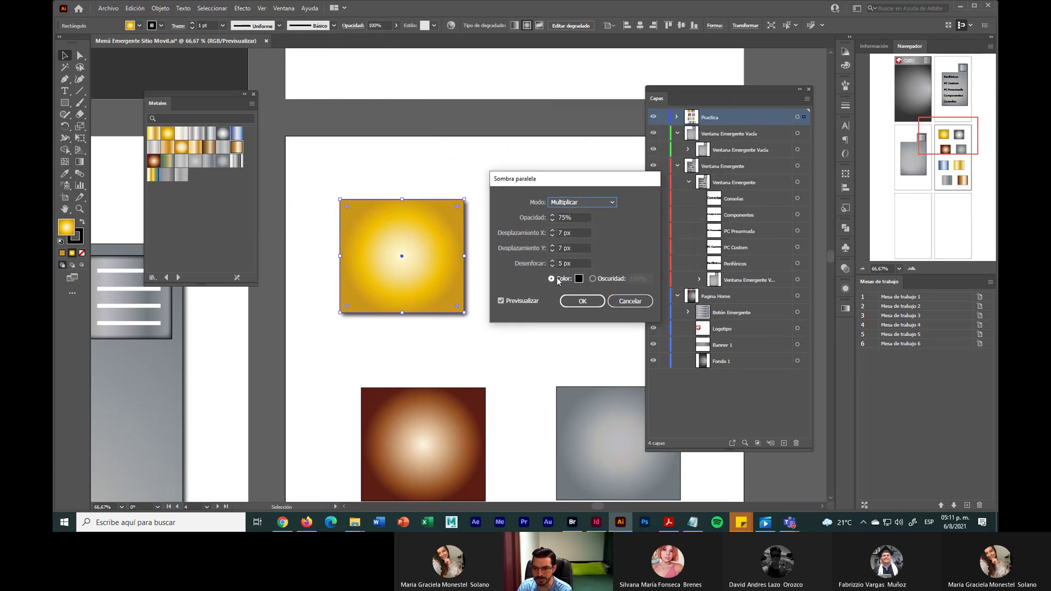
Set the gold square's drop shadow to 10 px X and Y offset and 8 px blur
left_click(552, 230)
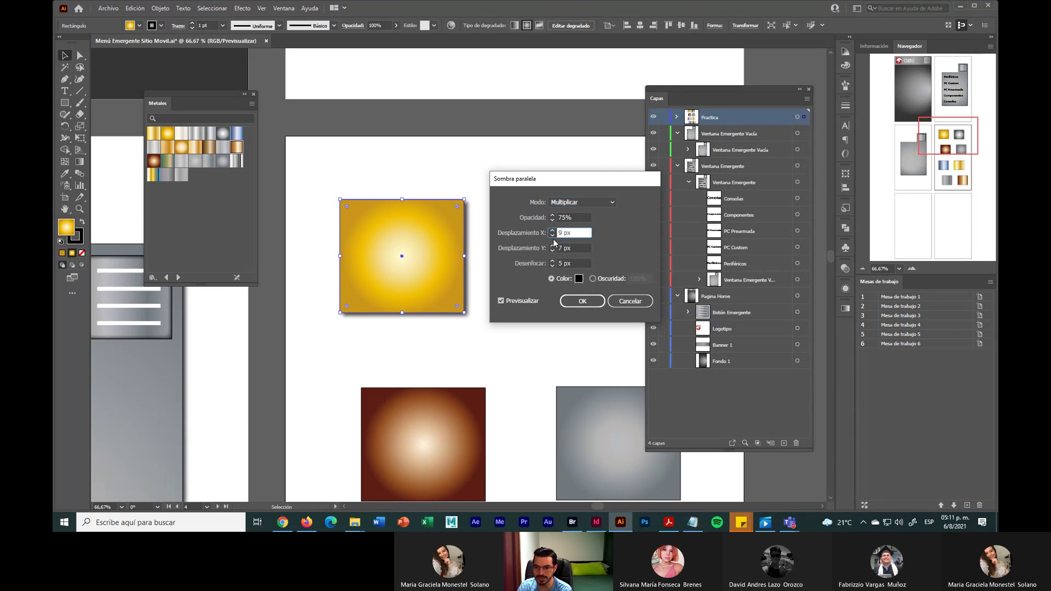
left_click(553, 247)
left_click(552, 246)
left_click(552, 246)
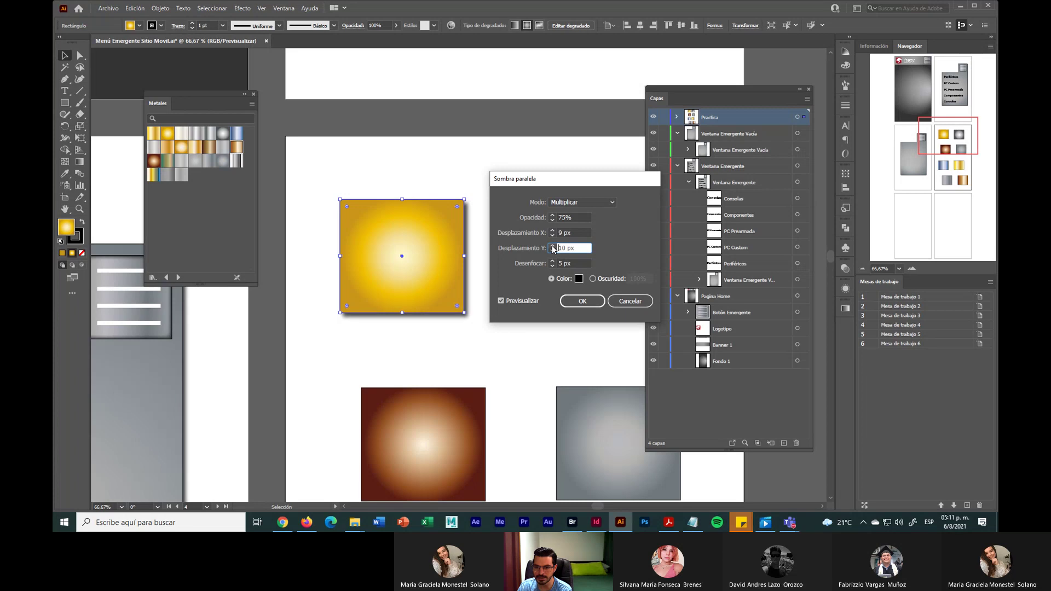
left_click(552, 231)
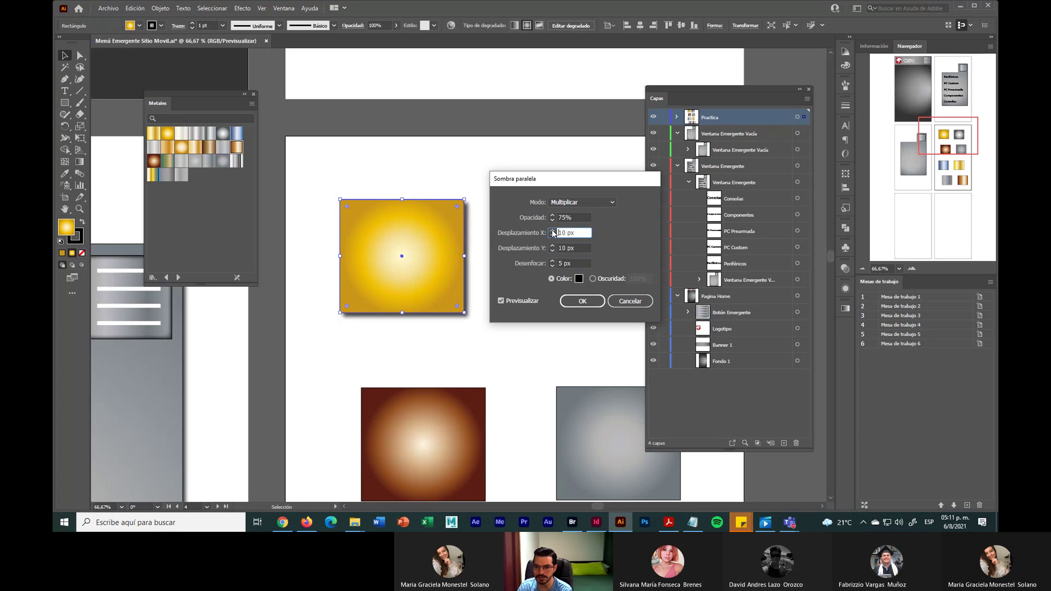
left_click(553, 263)
left_click(552, 262)
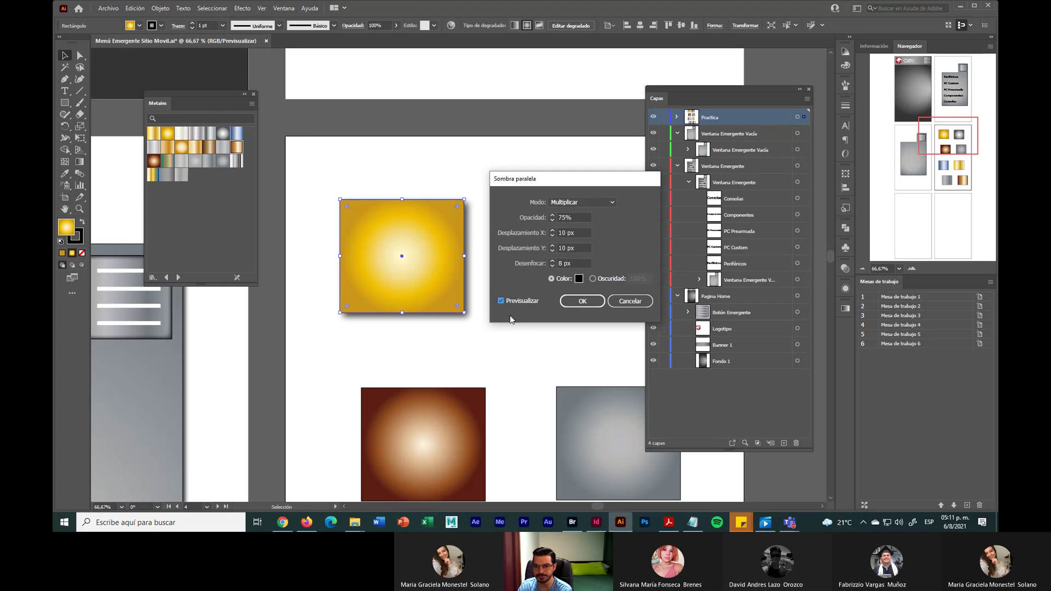
Raise the drop shadow's opacity by a few percent, apply the effect to the gold square and deselect it
left_click(553, 216)
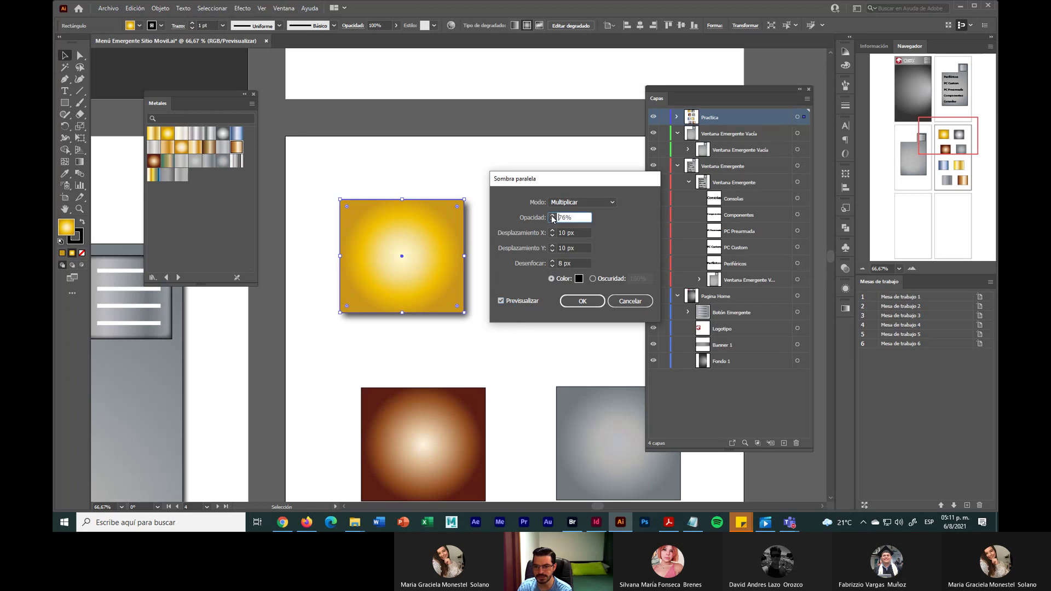
left_click(553, 216)
left_click(552, 216)
left_click(552, 216)
left_click(573, 304)
left_click(542, 359)
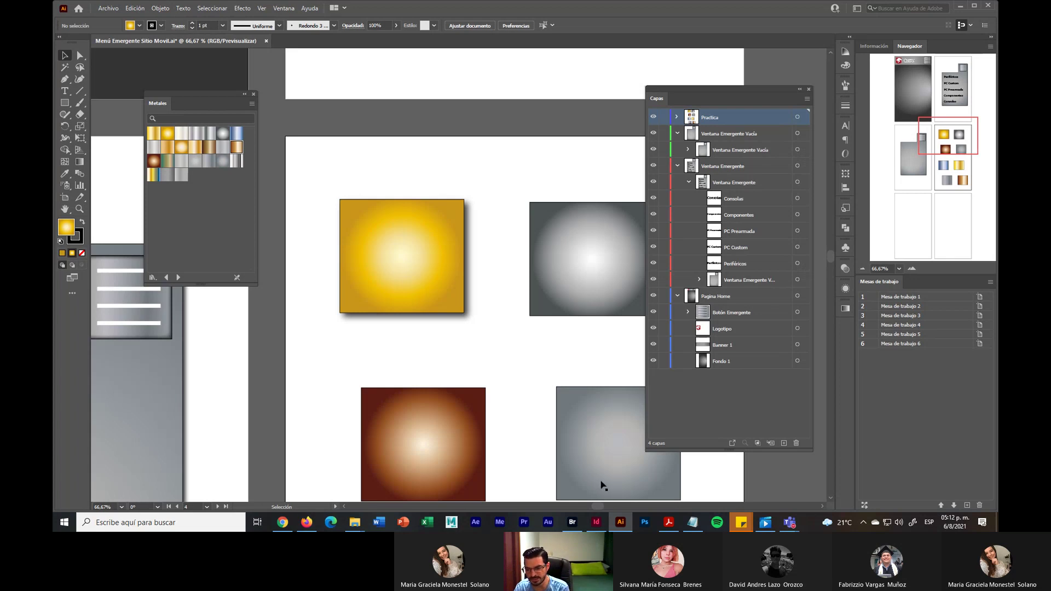
Switch to InDesign and dismiss the chat notification
left_click(597, 523)
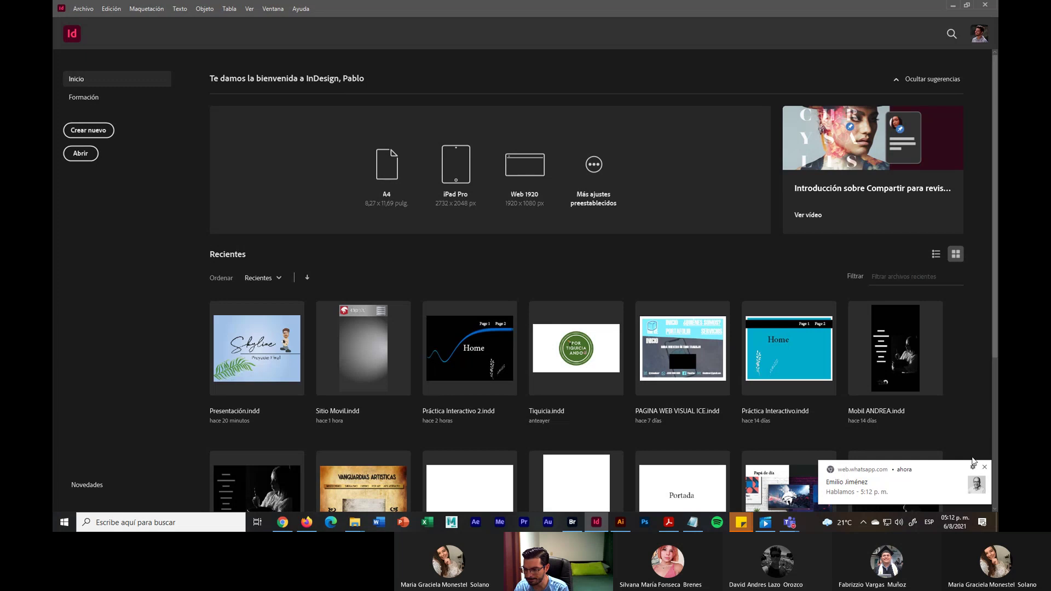
left_click(985, 468)
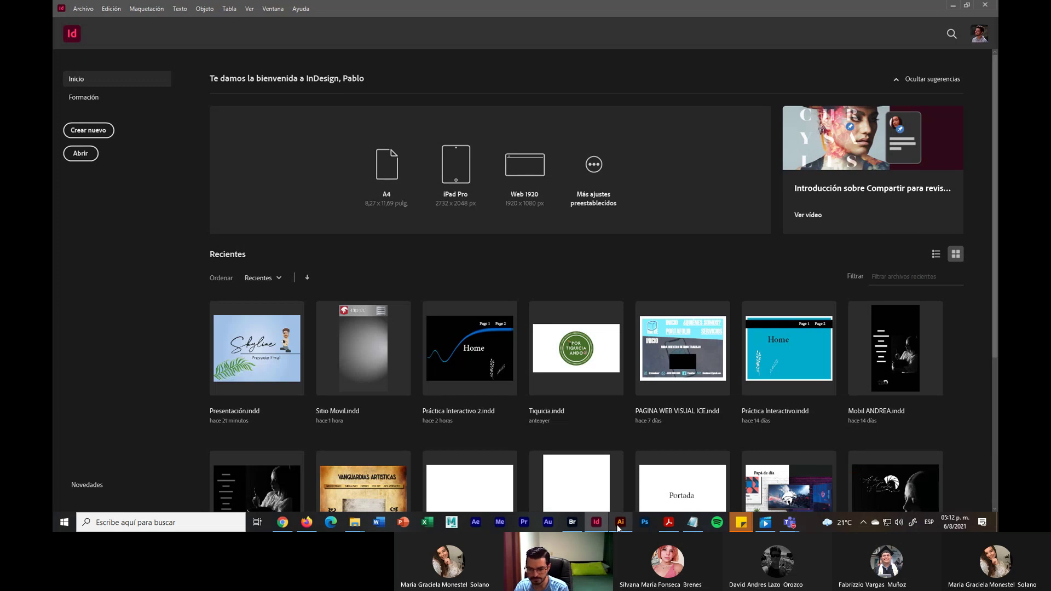
Switch back to Illustrator and start a Resplandor interior effect on the silver radial square
mouse_move(618, 528)
left_click(602, 479)
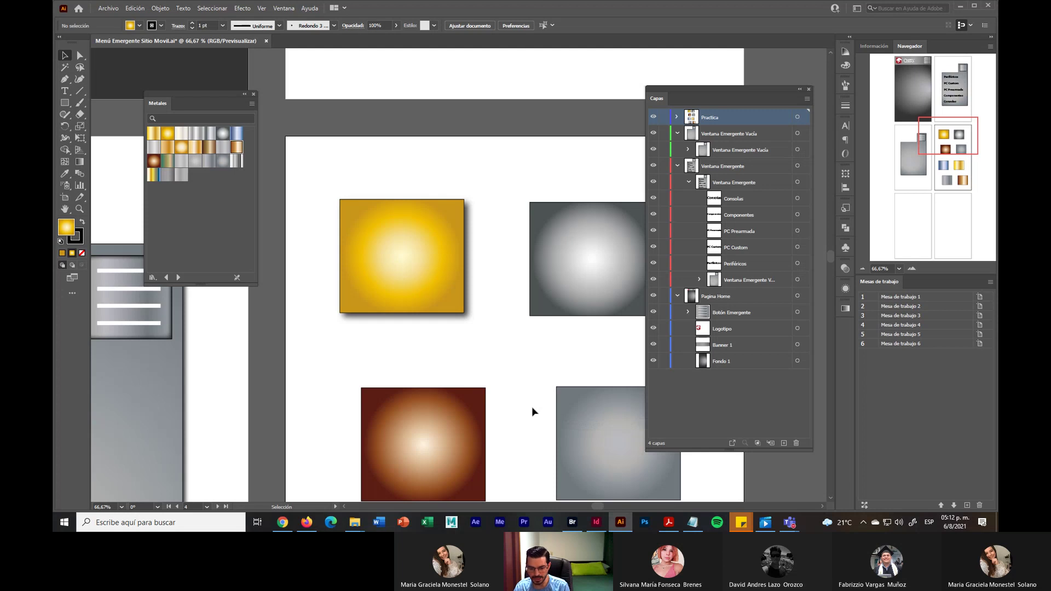
left_click_drag(521, 356, 449, 336)
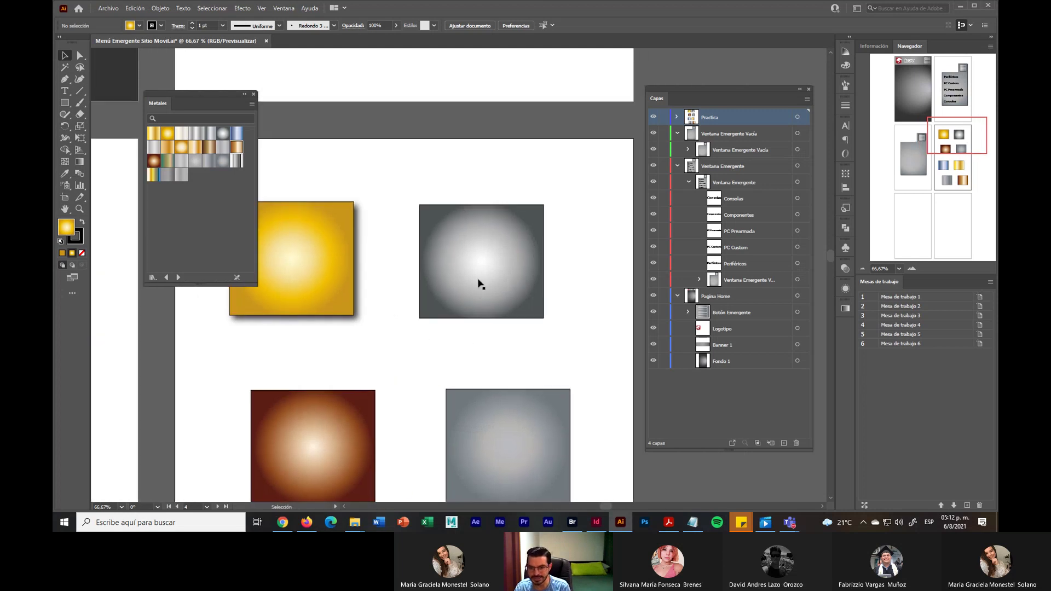
left_click(506, 294)
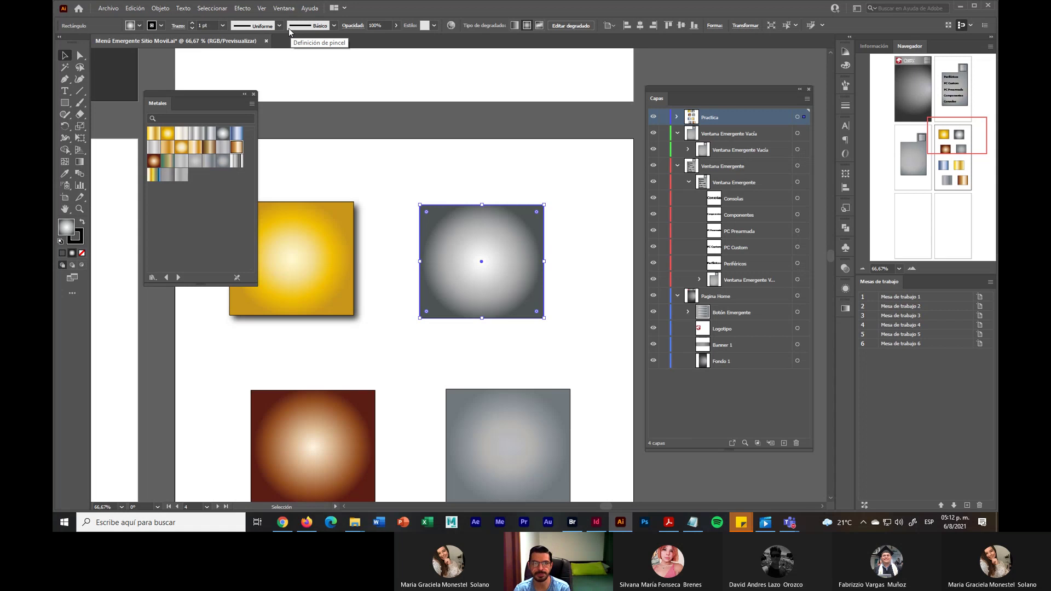
left_click(242, 8)
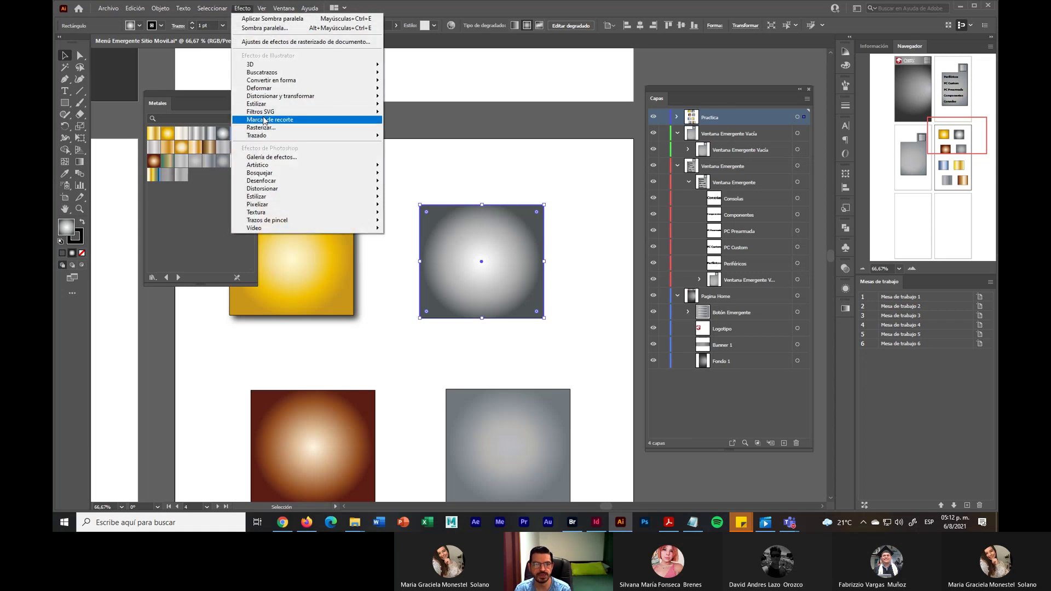
mouse_move(266, 104)
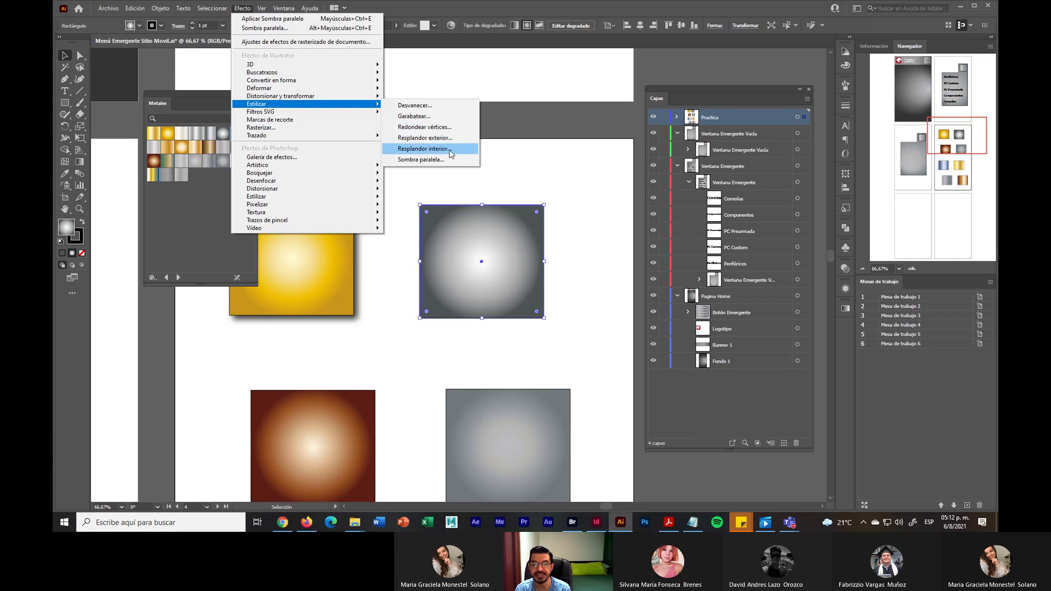
left_click(425, 149)
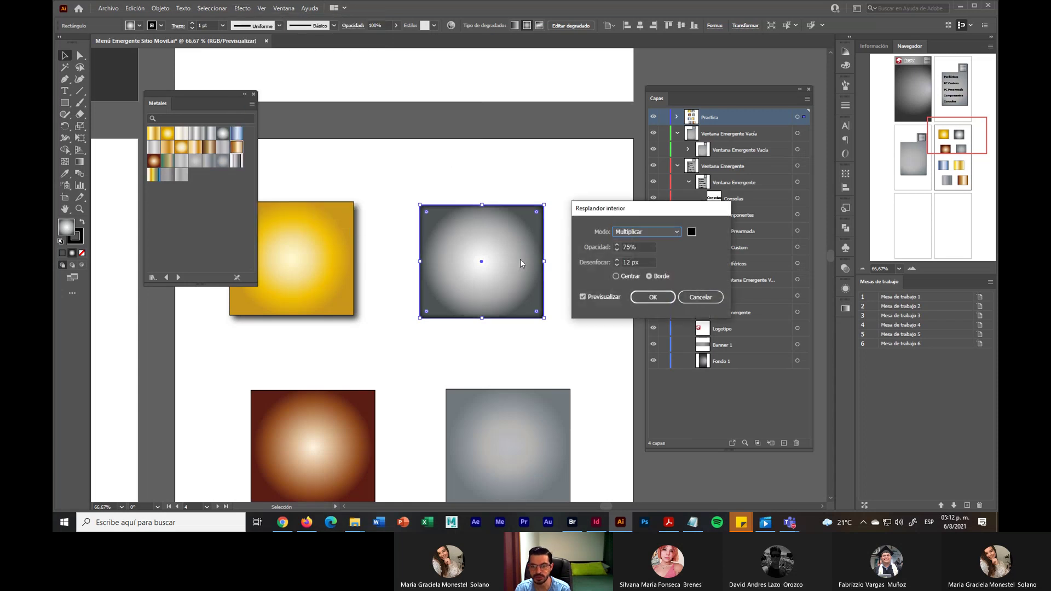
left_click_drag(646, 204, 629, 173)
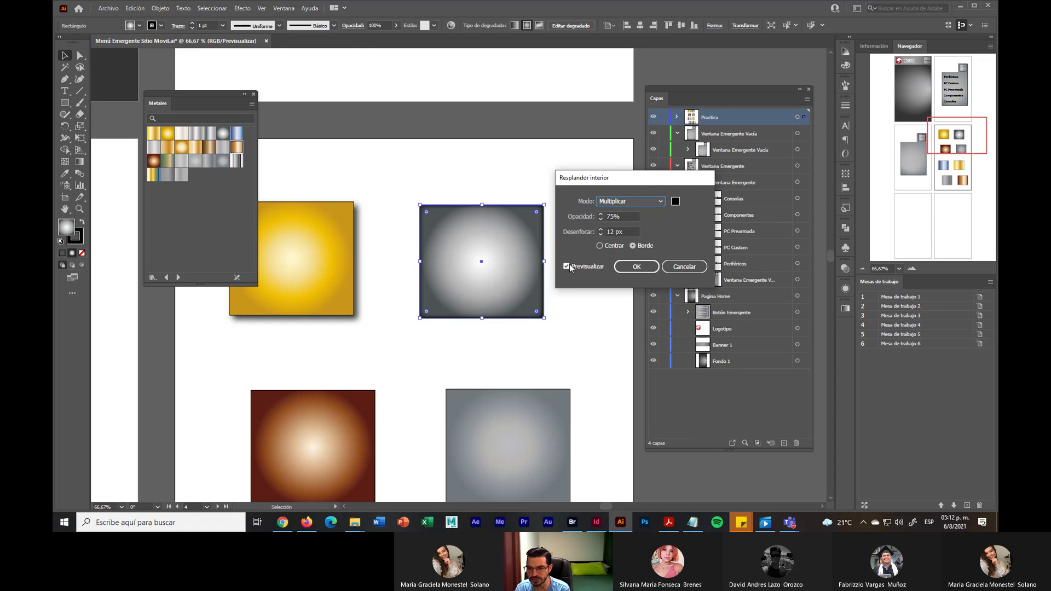
Set the inner glow's colour to white (ffffff) and its opacity to 90%
left_click(675, 201)
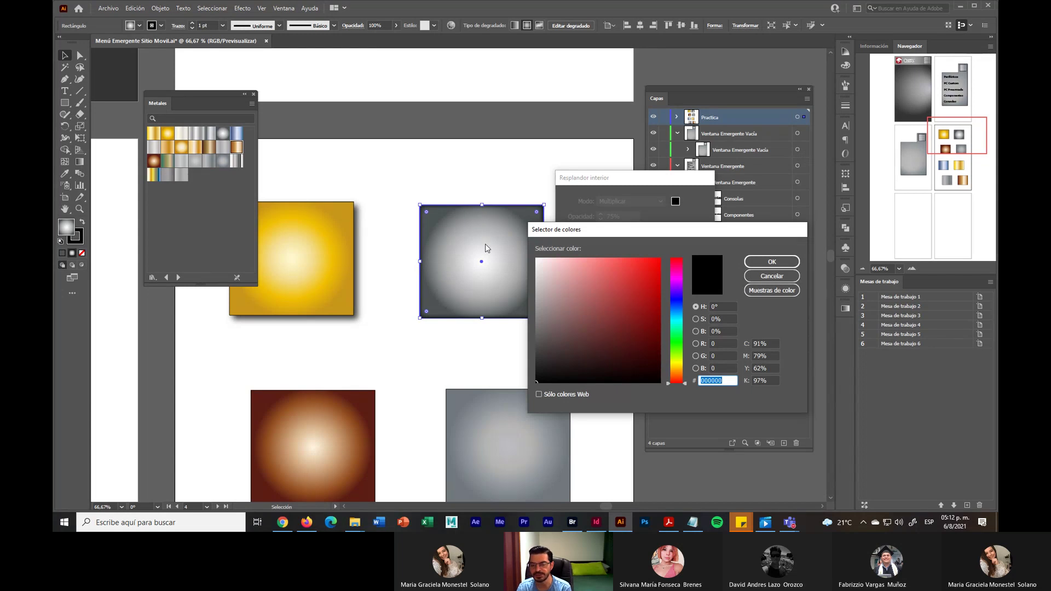
left_click_drag(553, 273, 525, 245)
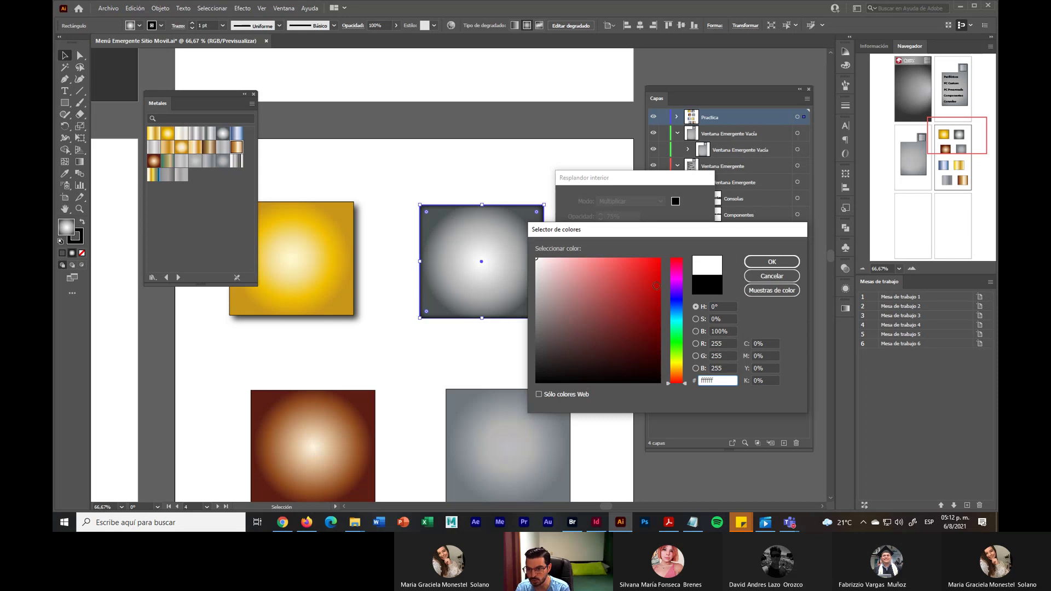
left_click(785, 263)
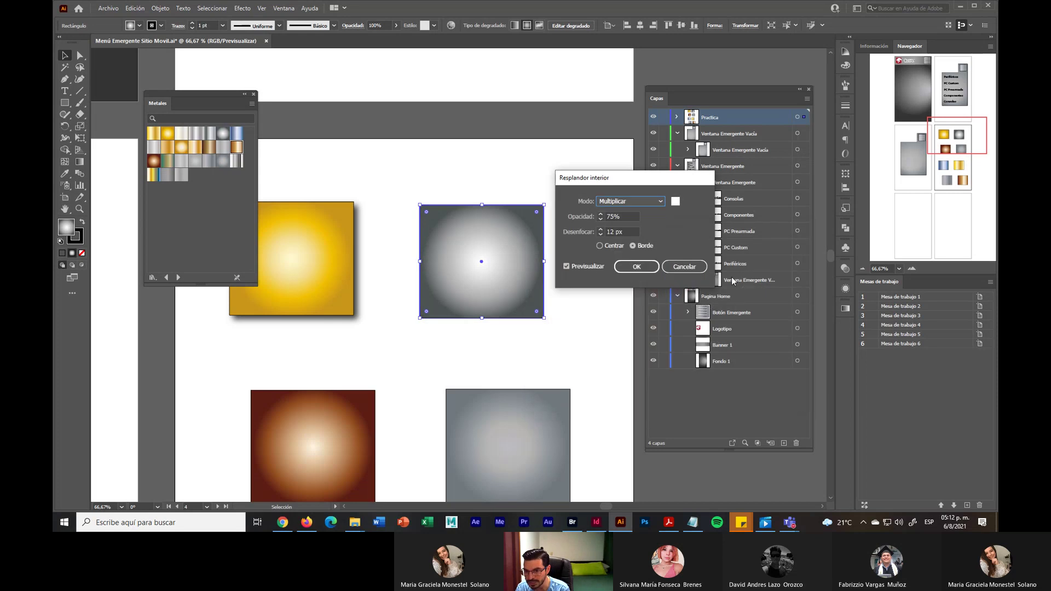
double_click(609, 216)
type("90")
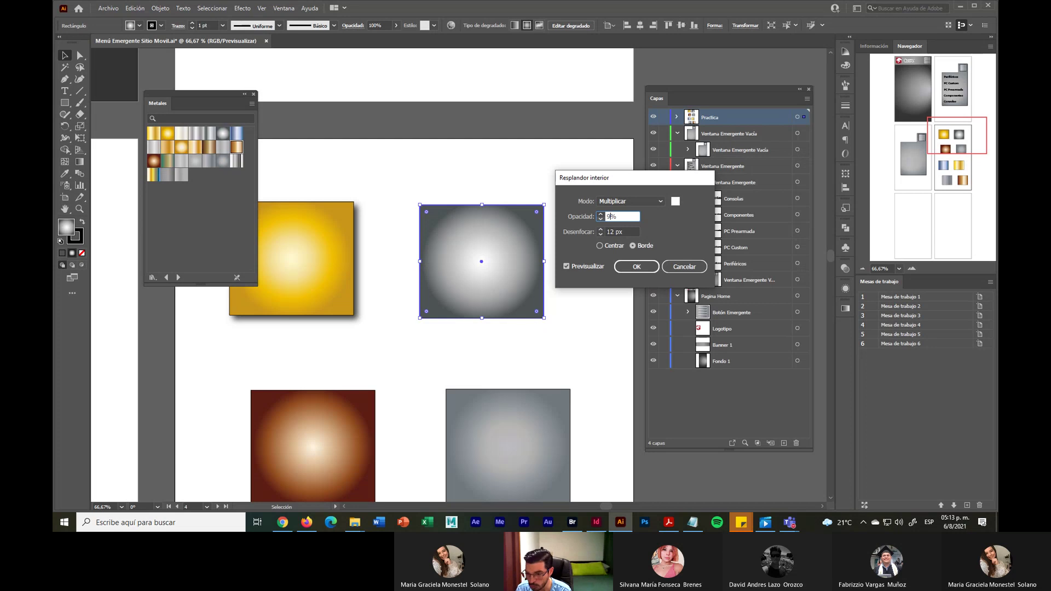
Try progressively larger blur values for the inner glow, and set the blur to 2 px
left_click(600, 230)
left_click(600, 229)
left_click(601, 230)
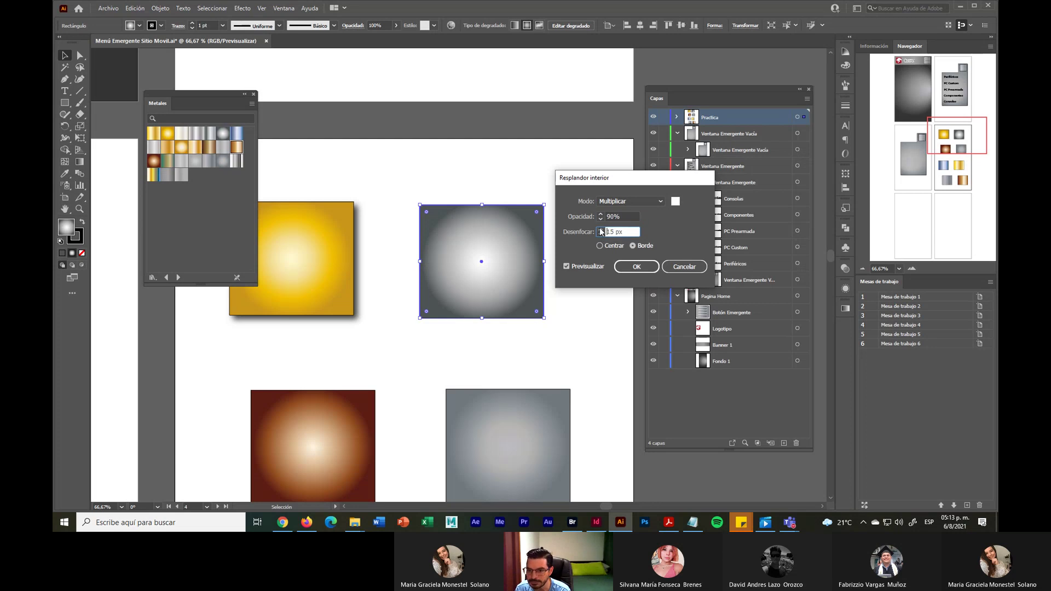
left_click(601, 230)
left_click(601, 230)
left_click(601, 230)
left_click(600, 230)
left_click(600, 230)
left_click(600, 230)
left_click(600, 230)
double_click(609, 232)
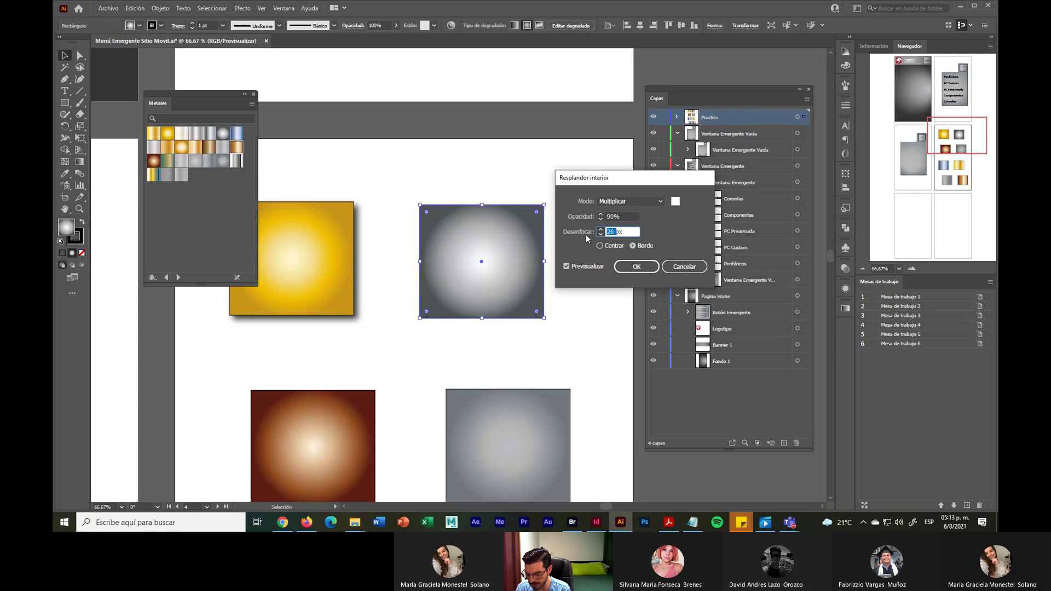
type("2")
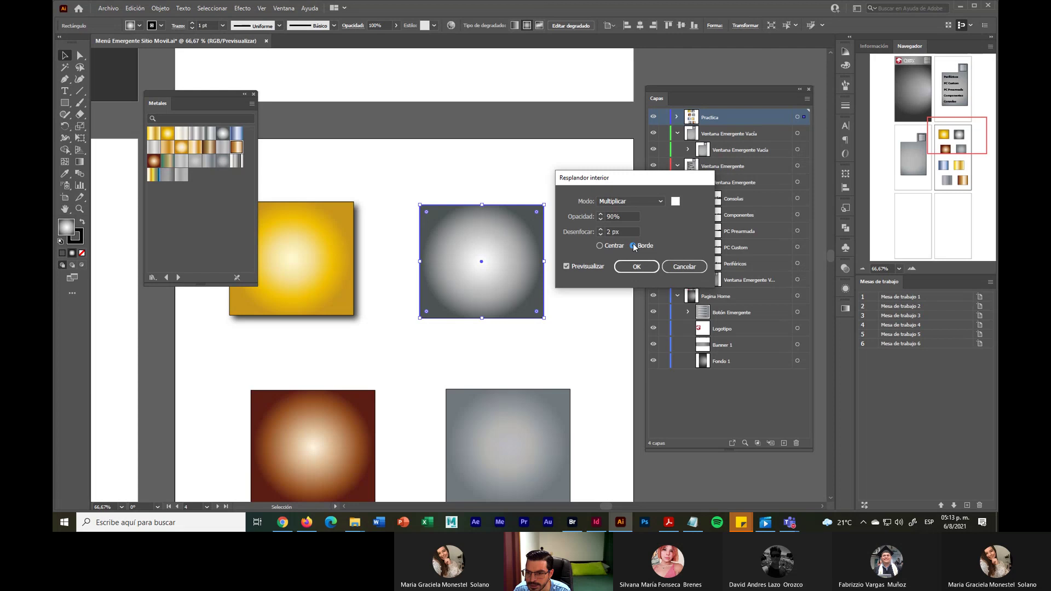
Try the Trama and Normal modes for the inner glow, and compare Centrar with Borde, ending on Normal and Borde
left_click(646, 202)
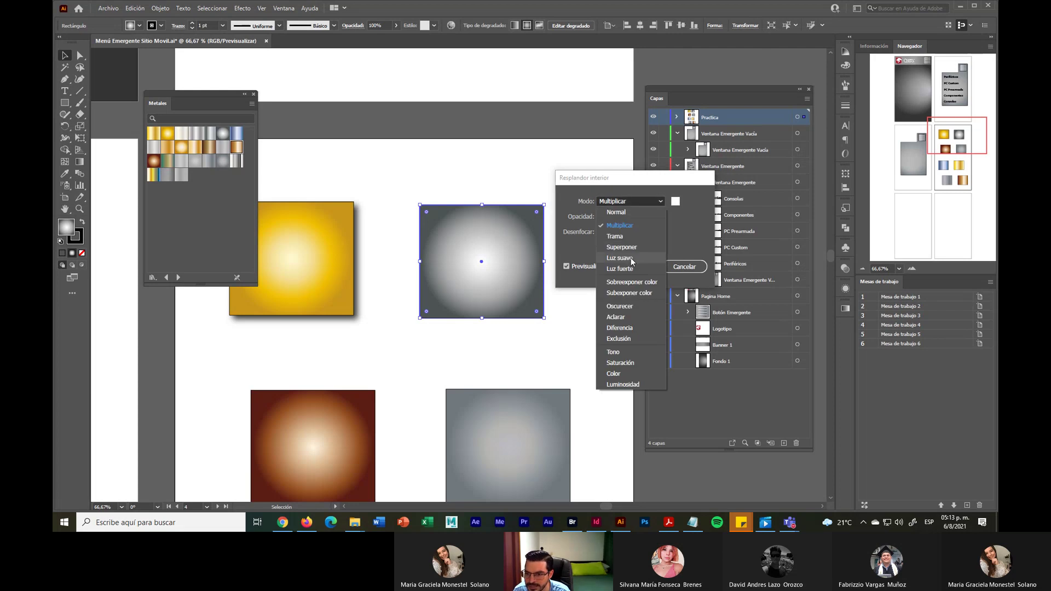
left_click(626, 236)
left_click(631, 201)
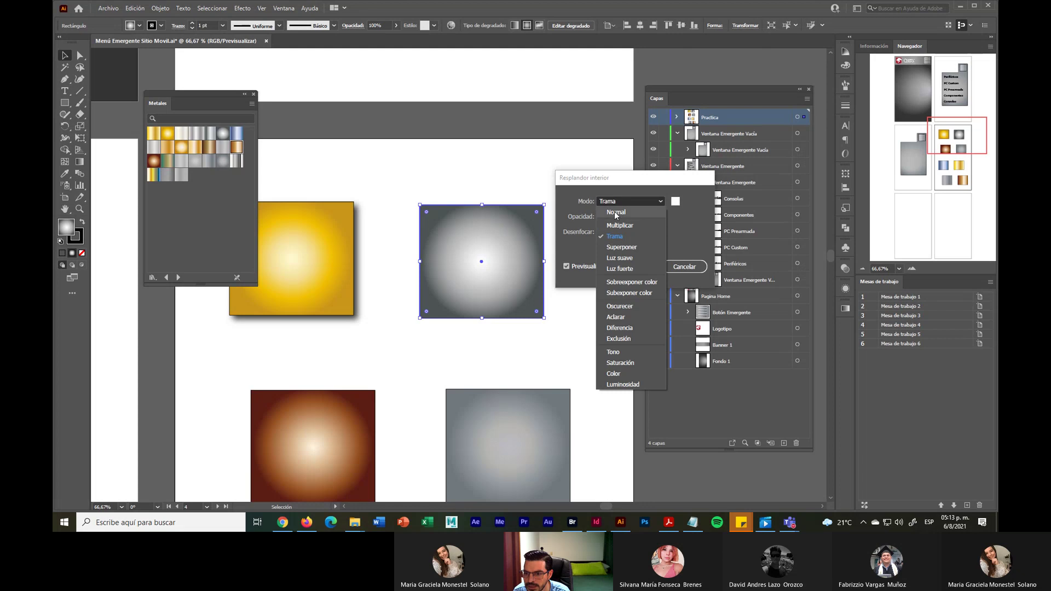
left_click(615, 213)
left_click(600, 247)
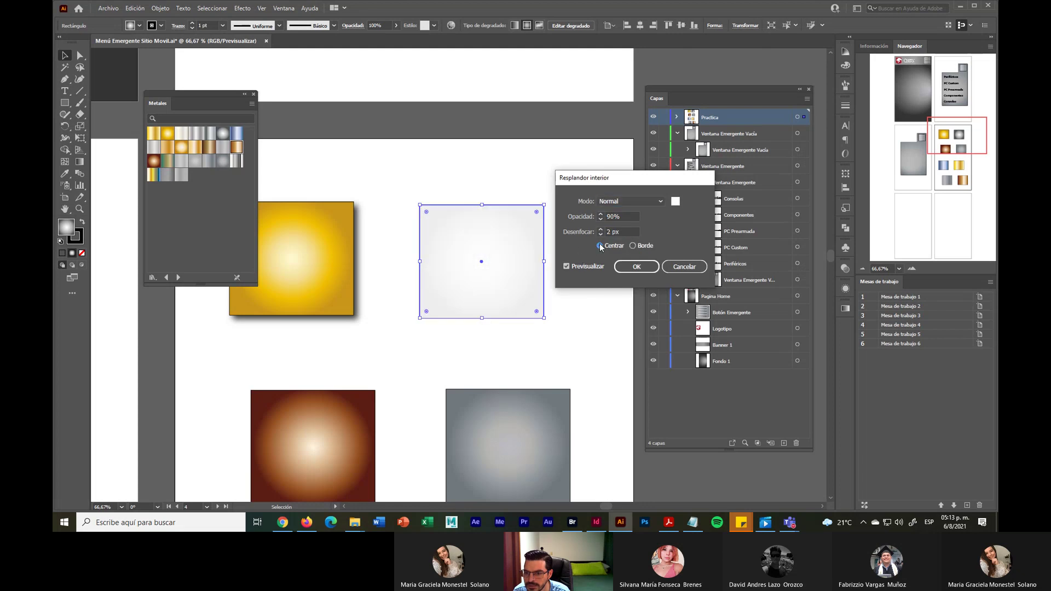
left_click(633, 247)
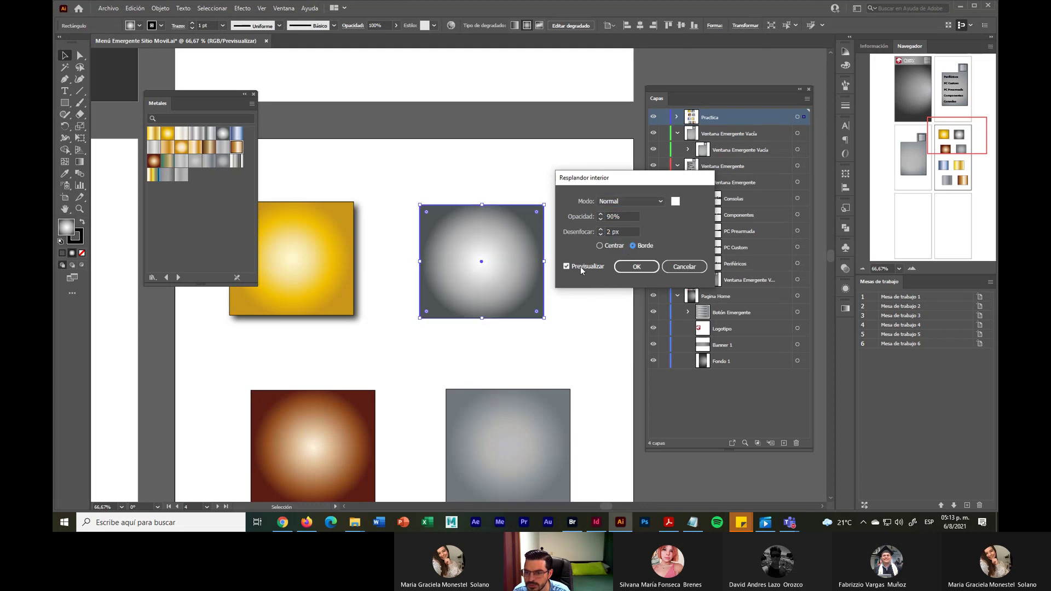
Raise the inner glow's blur gradually to 16 px
left_click(601, 229)
left_click(600, 229)
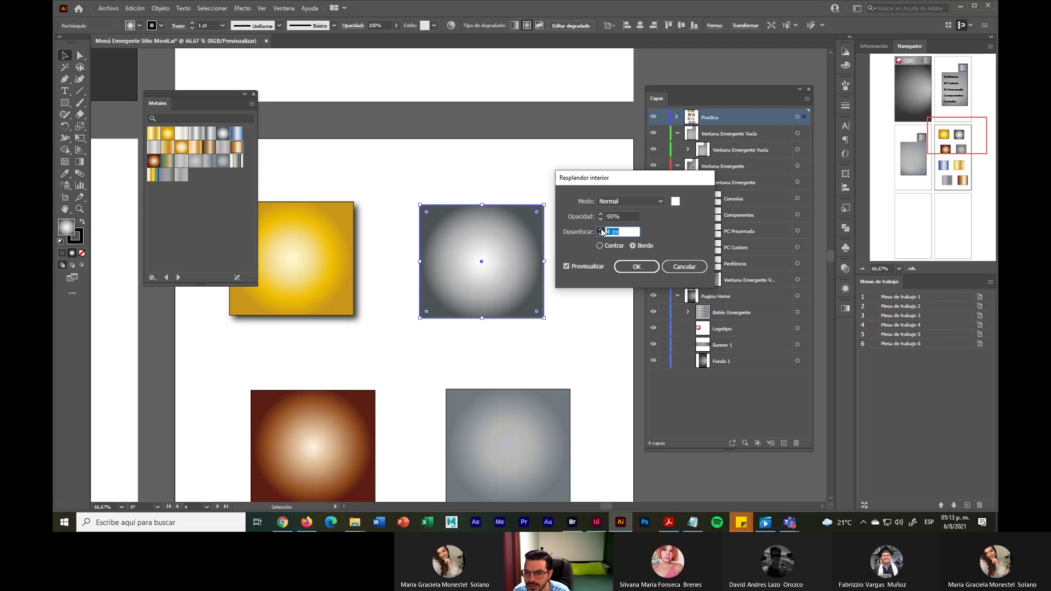
left_click(600, 229)
left_click(601, 229)
left_click(600, 230)
left_click(600, 229)
left_click(600, 230)
left_click(601, 229)
left_click(601, 229)
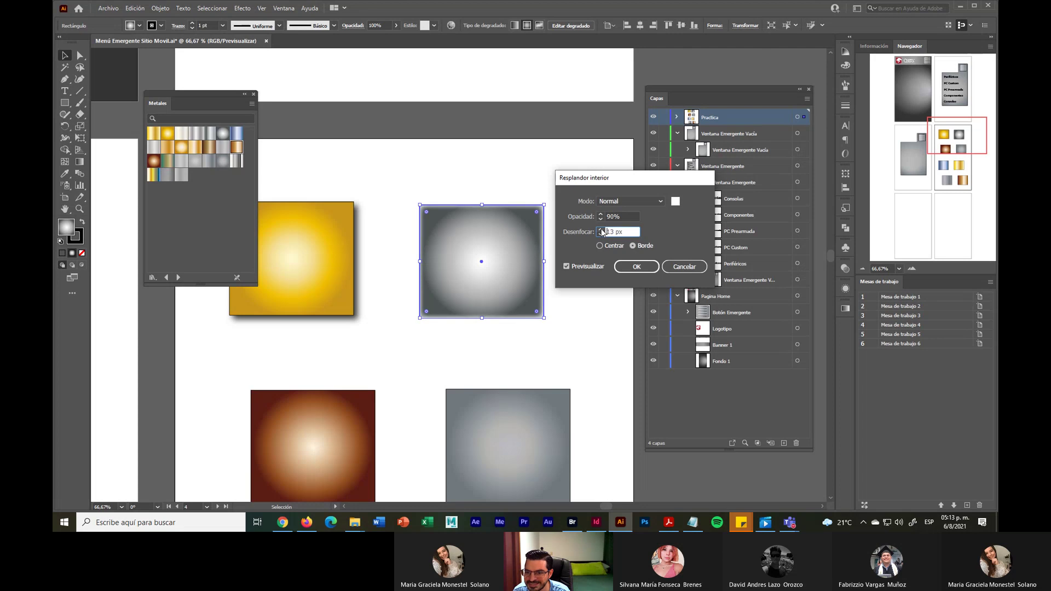
left_click(600, 229)
left_click(600, 229)
left_click(600, 229)
left_click(601, 230)
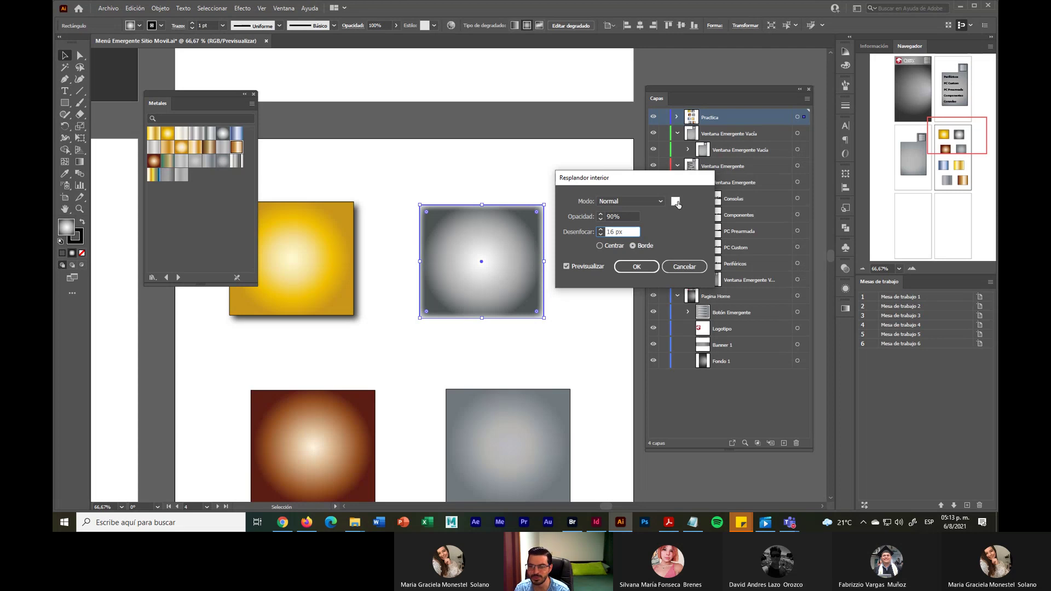
Change the inner glow's colour to bright red and its mode to Multiplicar
left_click(676, 202)
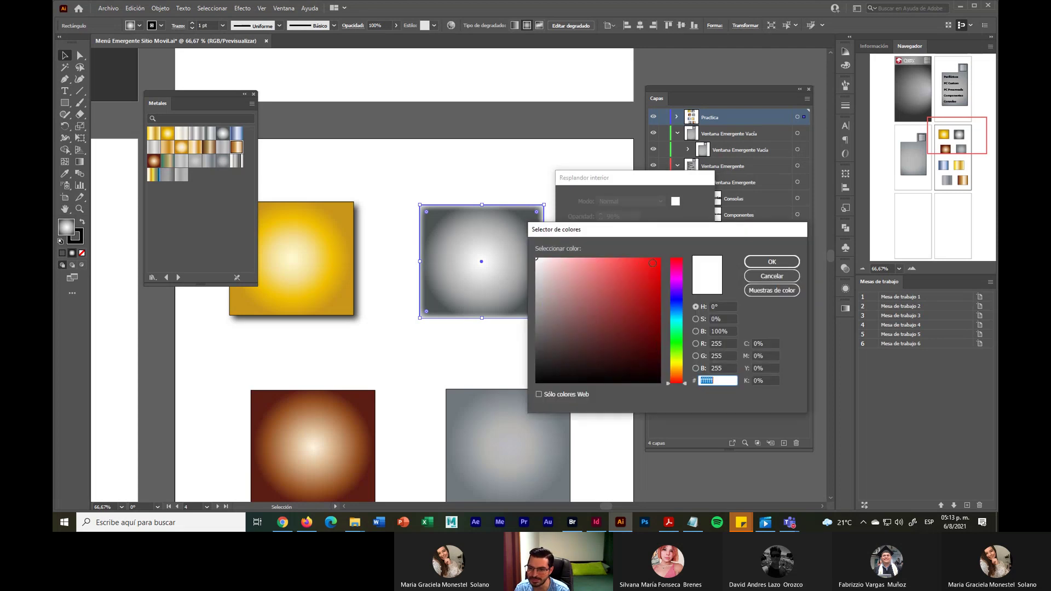
type("ff0000")
left_click(762, 264)
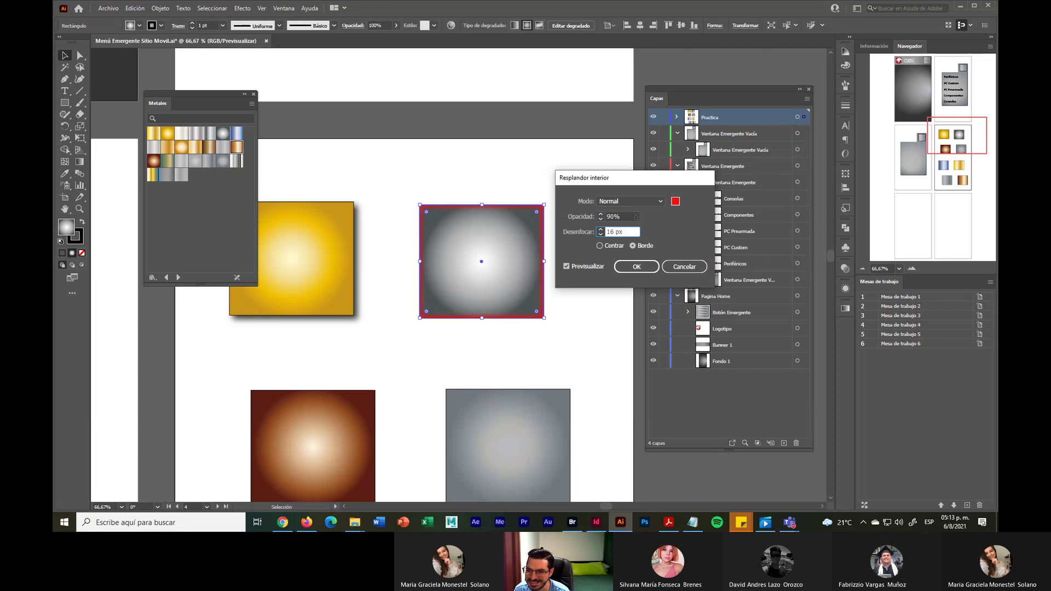
left_click(650, 201)
left_click(622, 226)
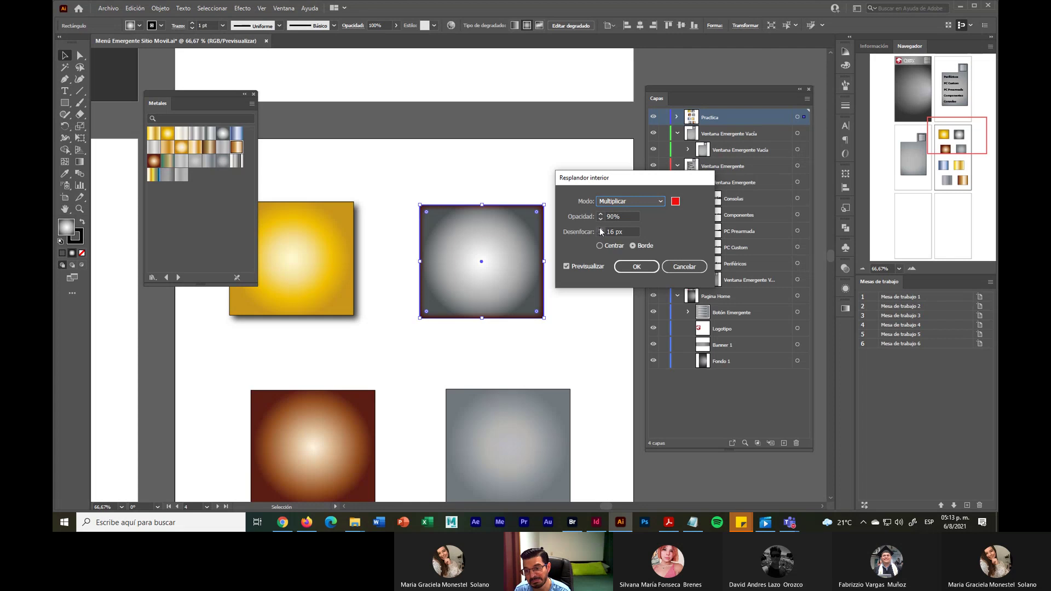
Set the inner glow's blur to 19 px and its colour to blue (2111ef), apply the effect and deselect the square
left_click(600, 229)
left_click(600, 229)
left_click(600, 229)
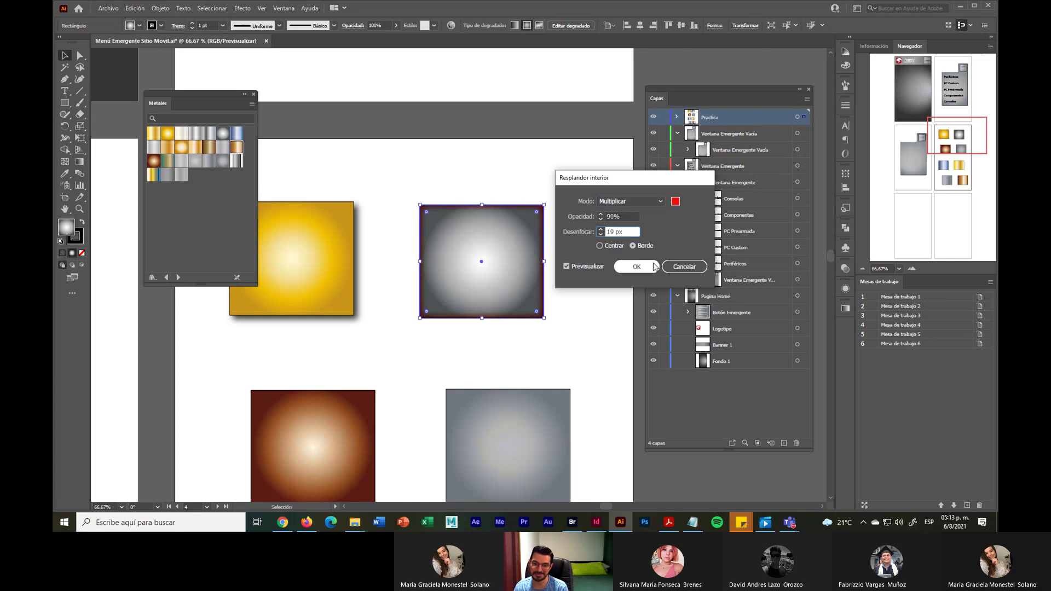
left_click(675, 202)
left_click(676, 297)
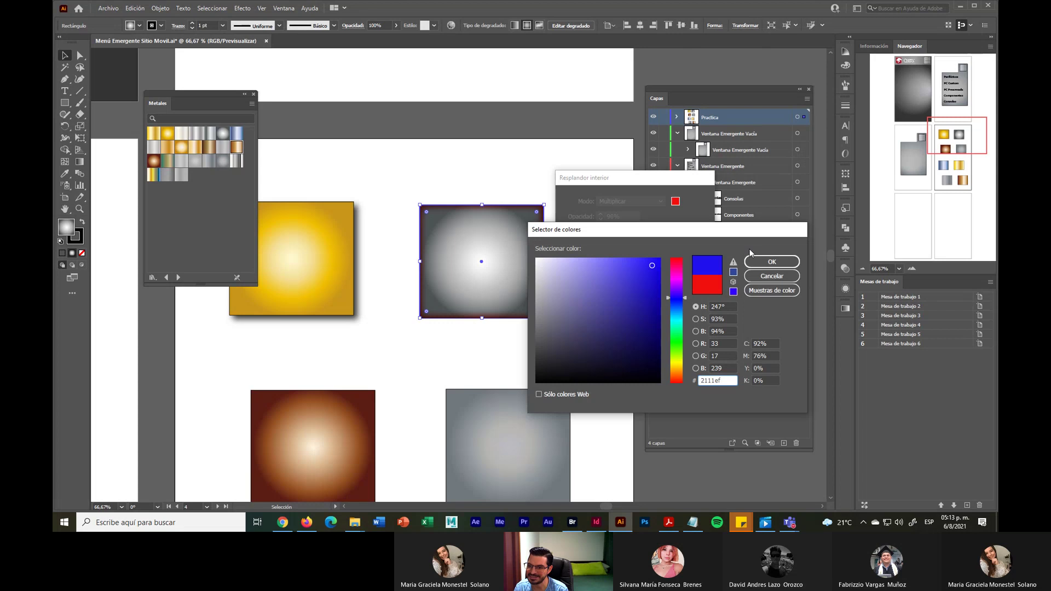
left_click(769, 262)
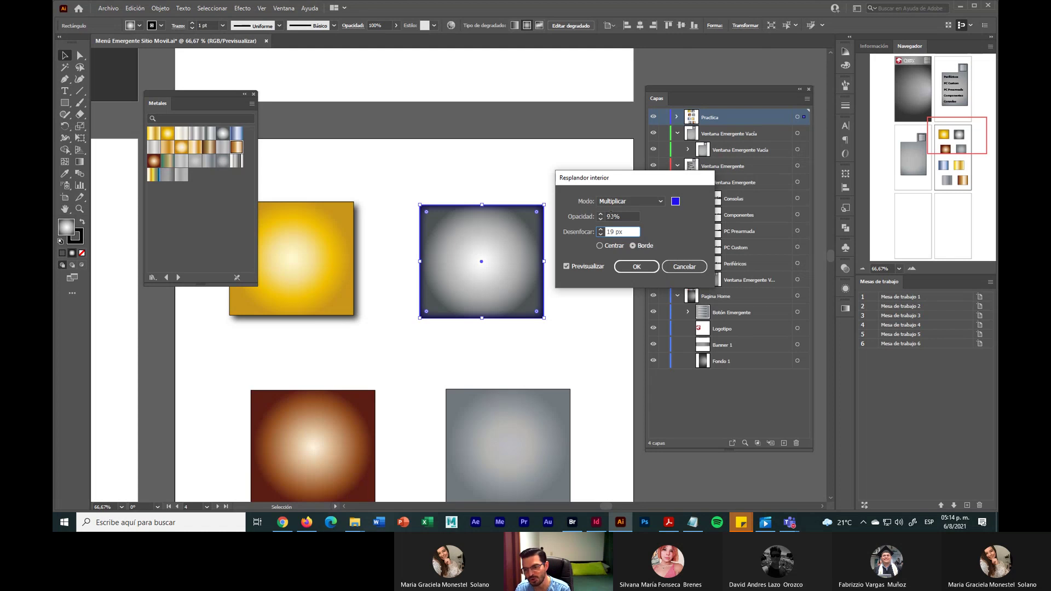
left_click(629, 268)
left_click(595, 304)
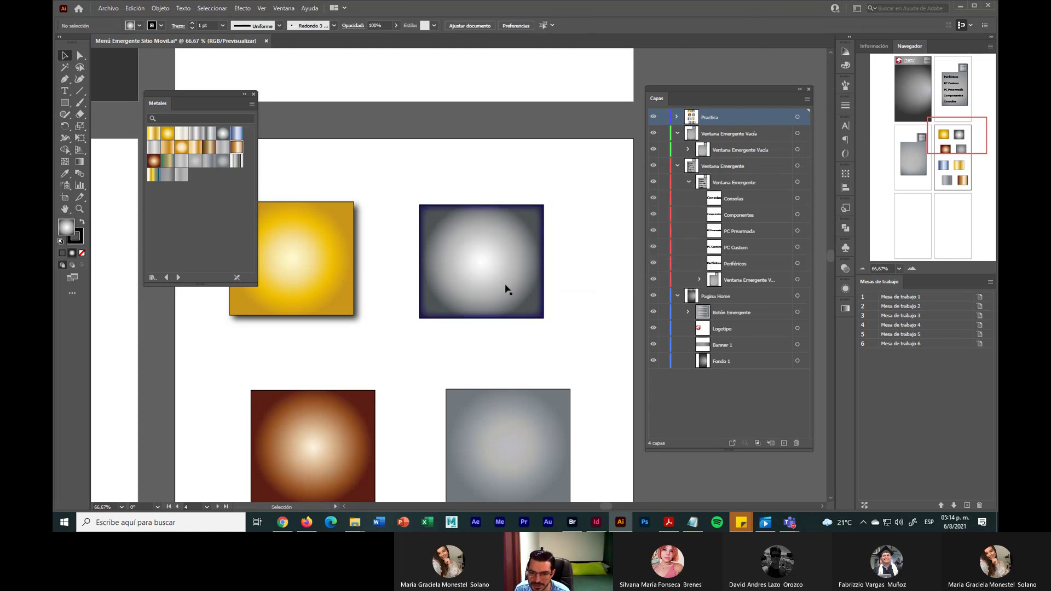
Shift the grey radial square below the silver one slightly up and left, and deselect it
scroll(524, 379, "down", 3)
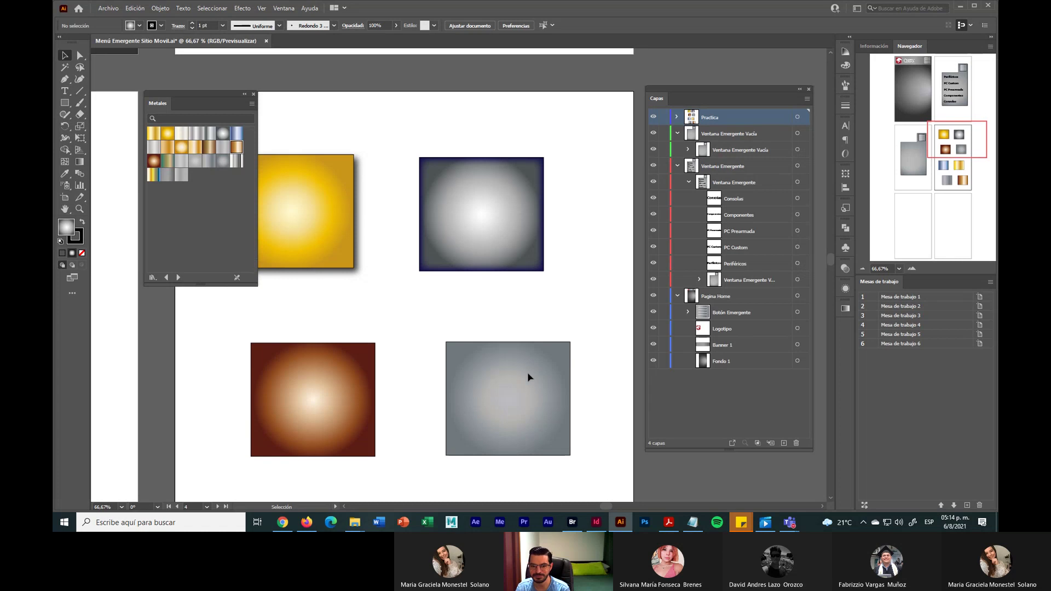
left_click(541, 343)
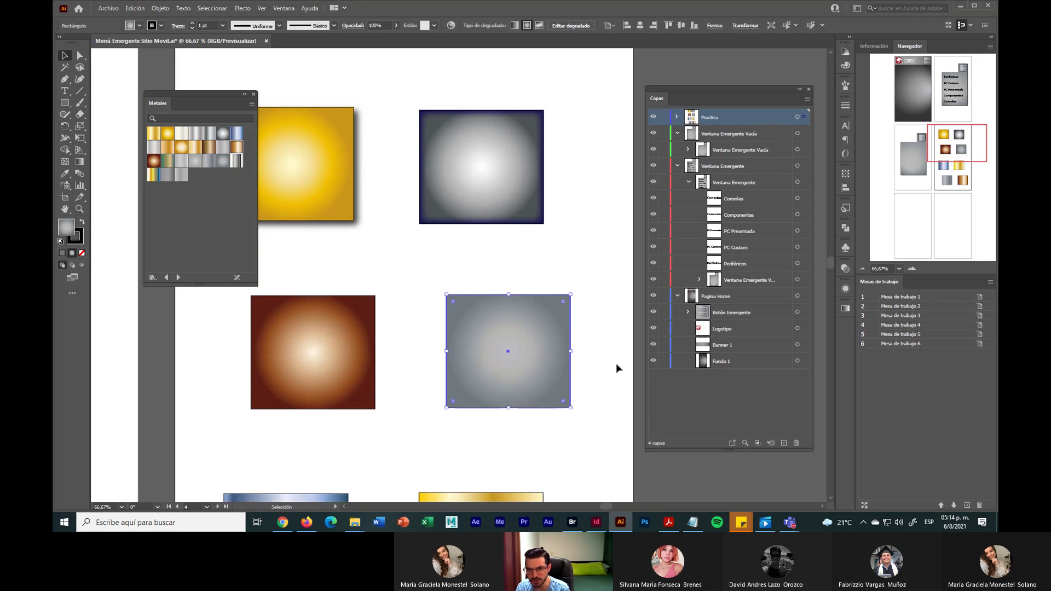
left_click_drag(555, 392, 547, 387)
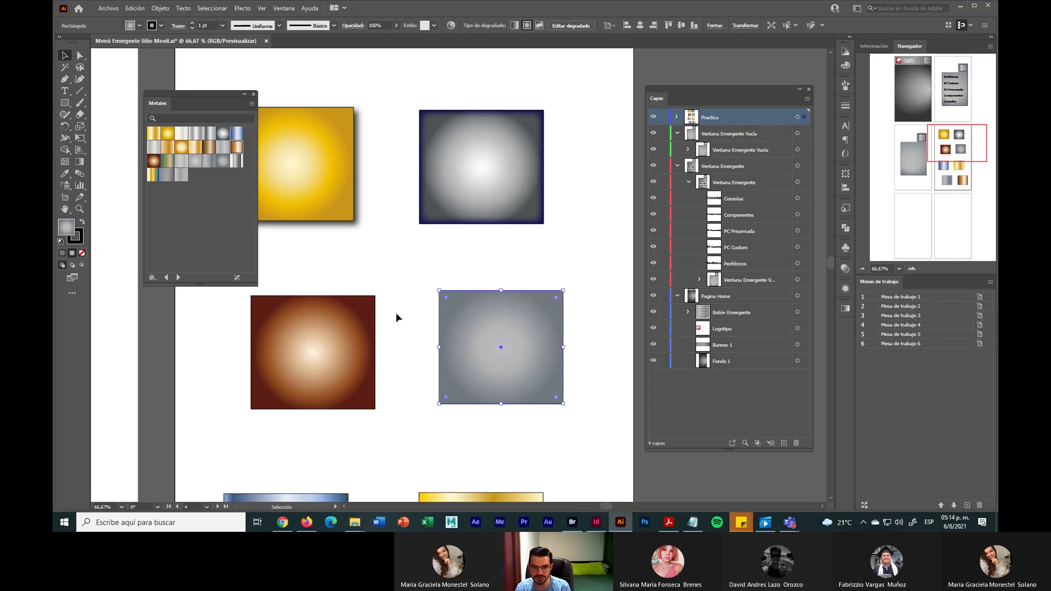
left_click(389, 298)
Examine the inner shading of the pop-up menu button up close, and return to the practice squares
scroll(500, 282, "left", 10)
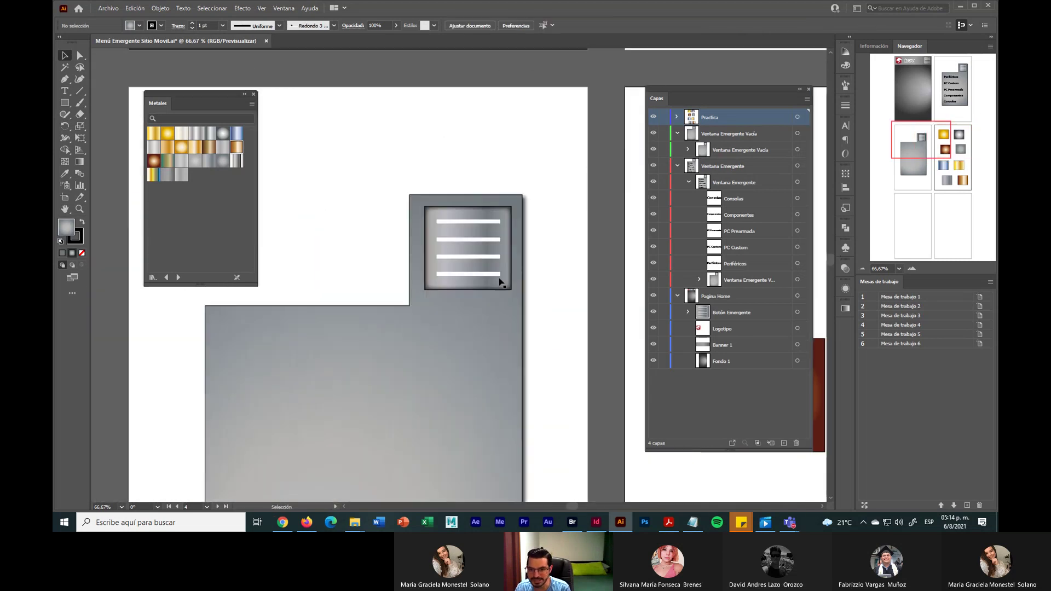
scroll(482, 263, "up", 3)
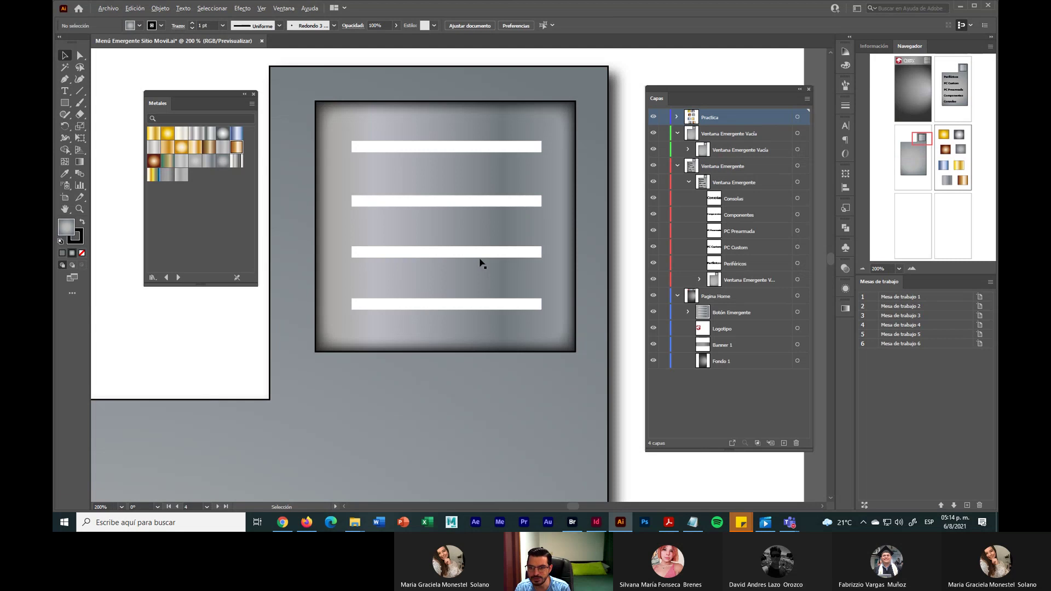
scroll(481, 263, "down", 4)
scroll(514, 262, "right", 6)
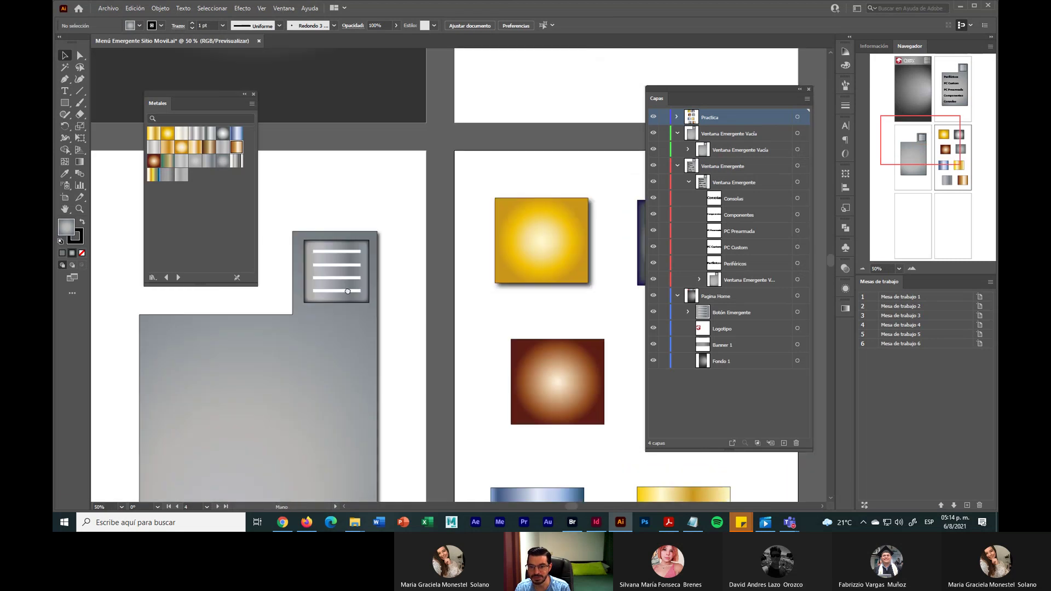
scroll(495, 360, "up", 2)
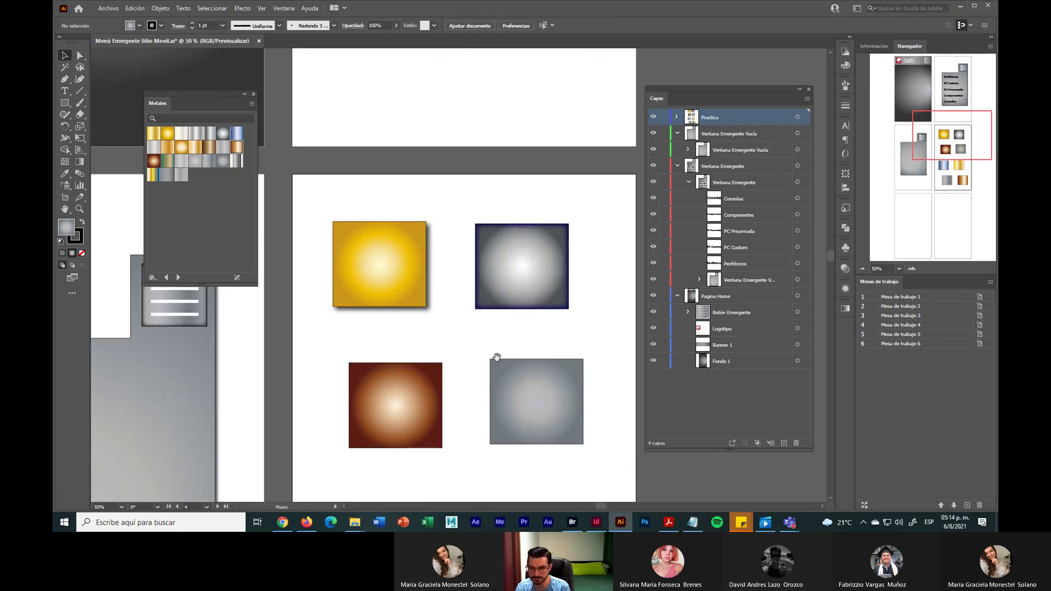
Add an inner glow to the grey radial square below the silver one and set its colour to black (000000)
scroll(504, 381, "up", 1)
left_click_drag(534, 436, 429, 343)
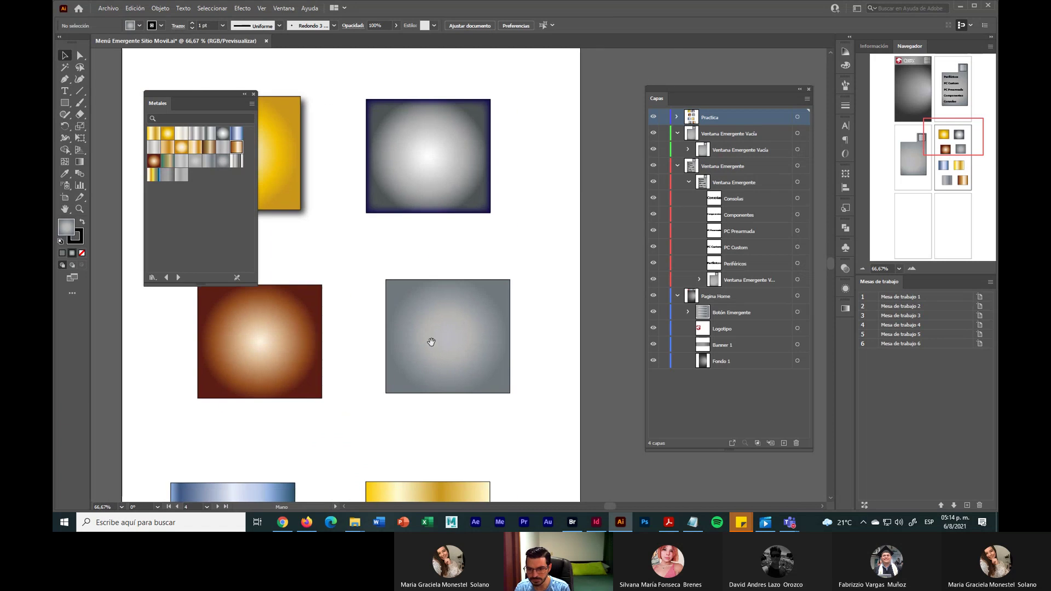
left_click(474, 329)
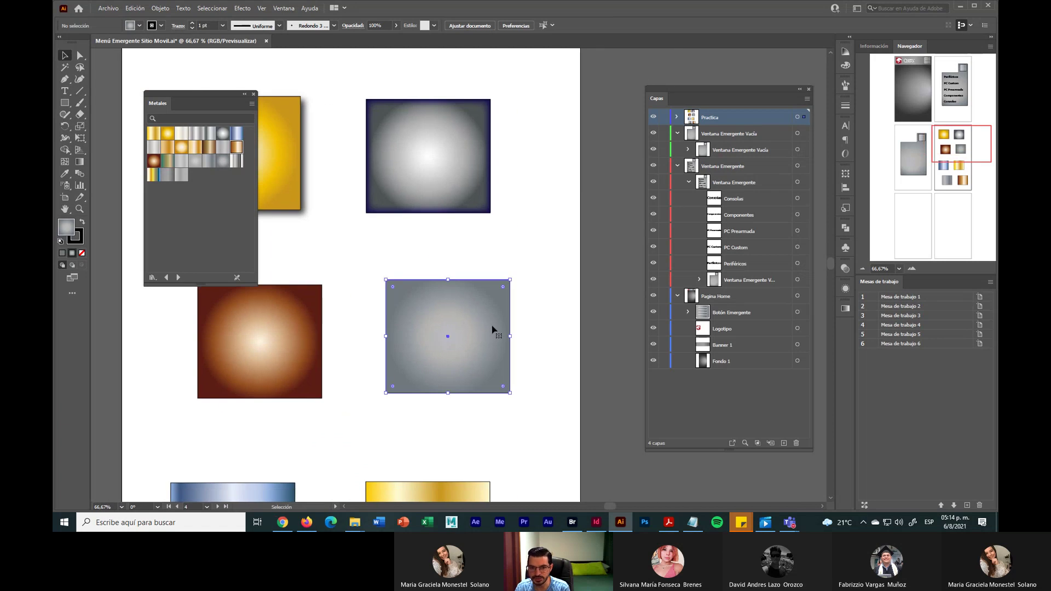
left_click(249, 10)
mouse_move(262, 105)
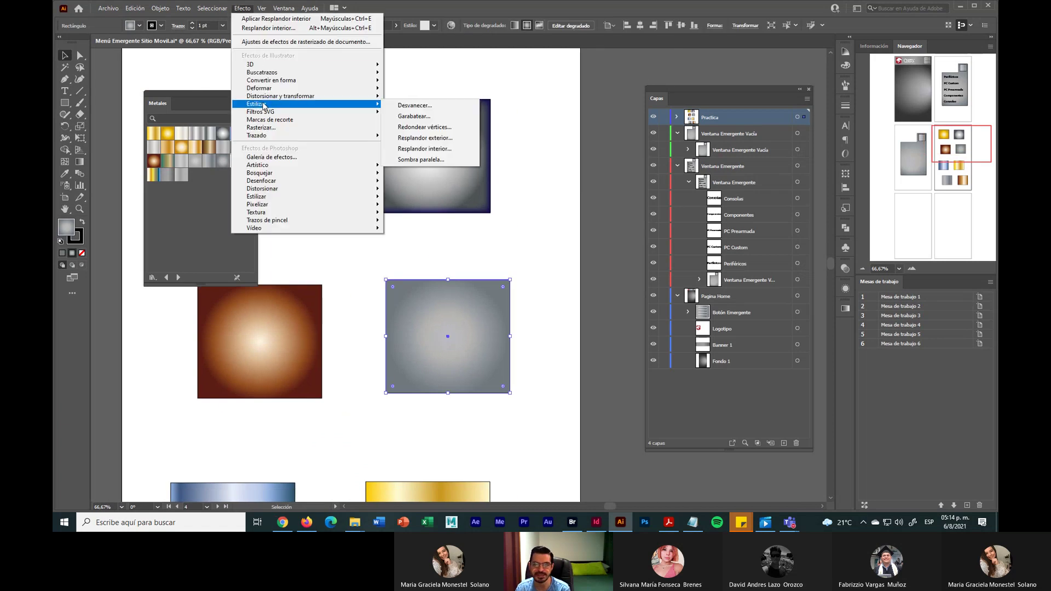
left_click(460, 150)
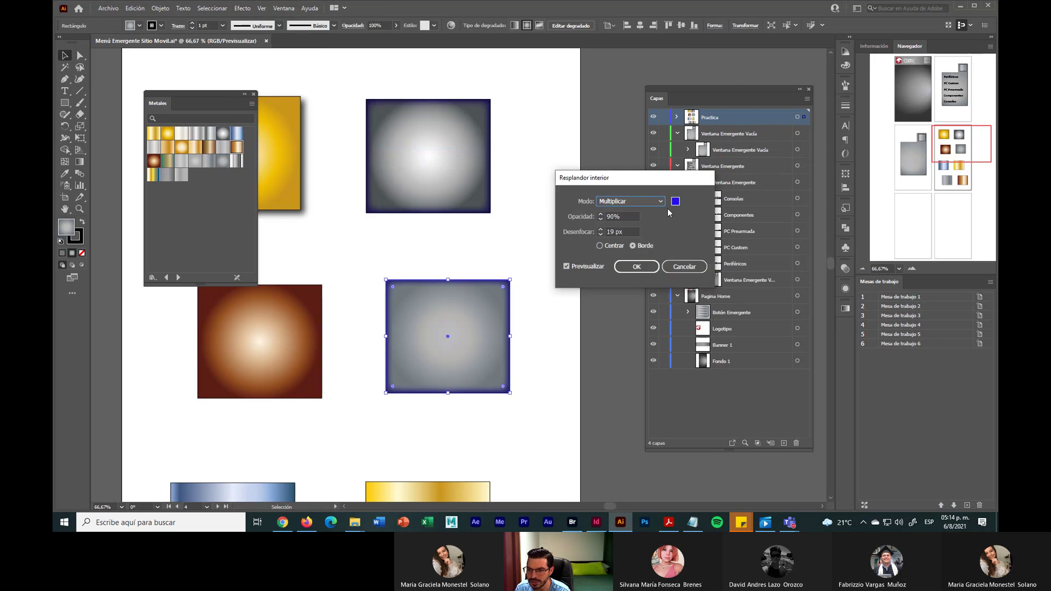
left_click(675, 201)
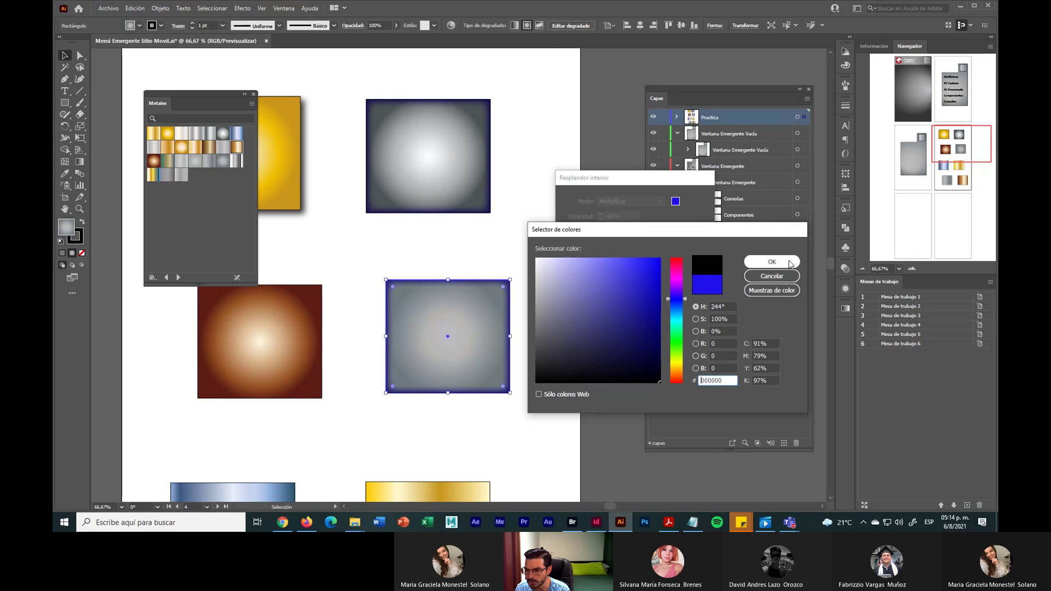
left_click(771, 262)
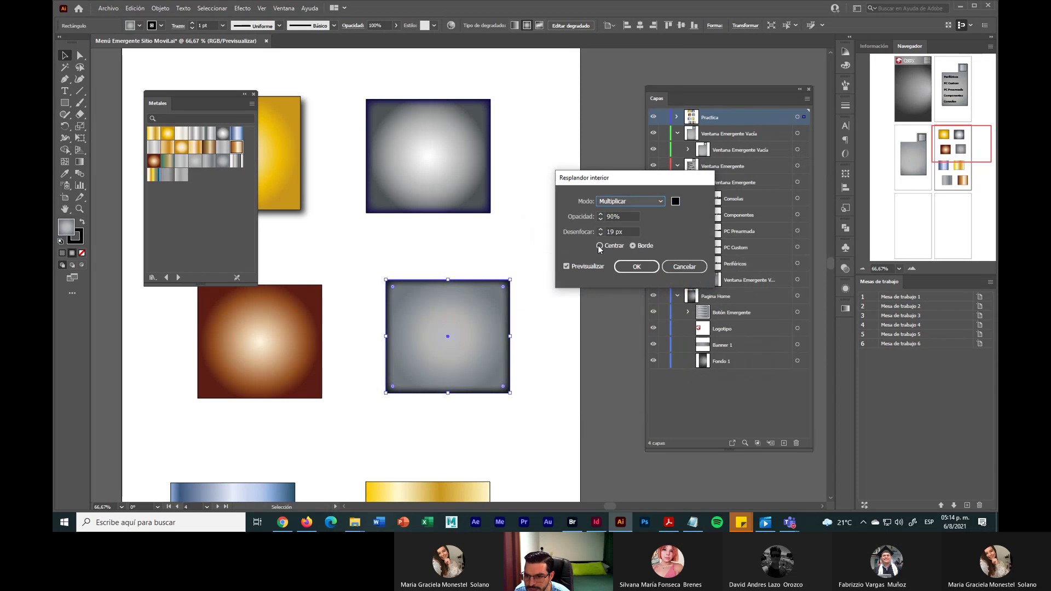
Raise the inner glow's blur slightly above 21 px and apply the effect to the grey square
left_click(602, 232)
left_click(600, 229)
left_click(600, 229)
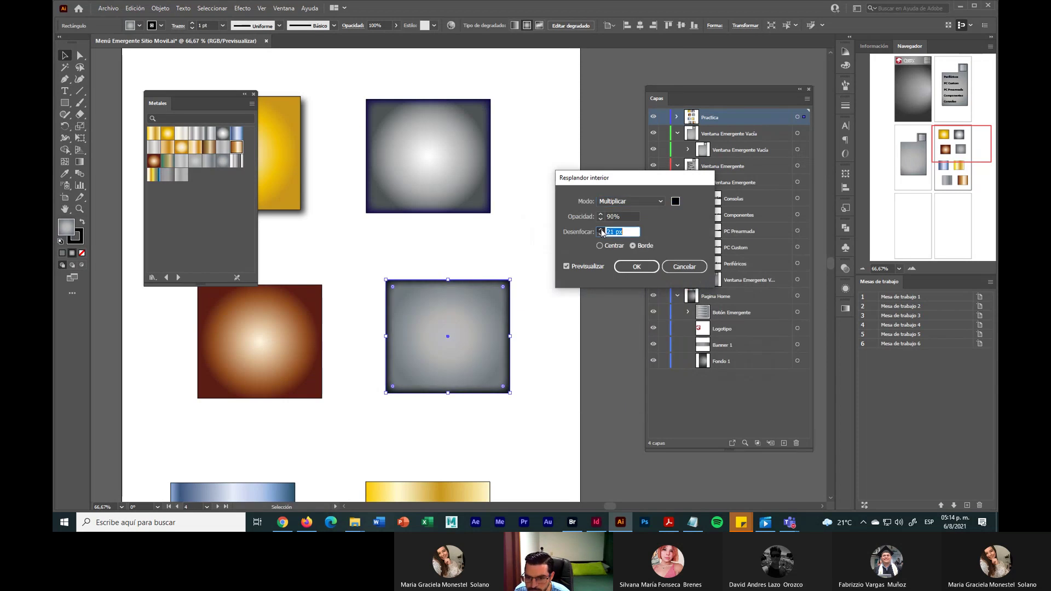
left_click(601, 229)
left_click(601, 229)
left_click(601, 229)
left_click(636, 266)
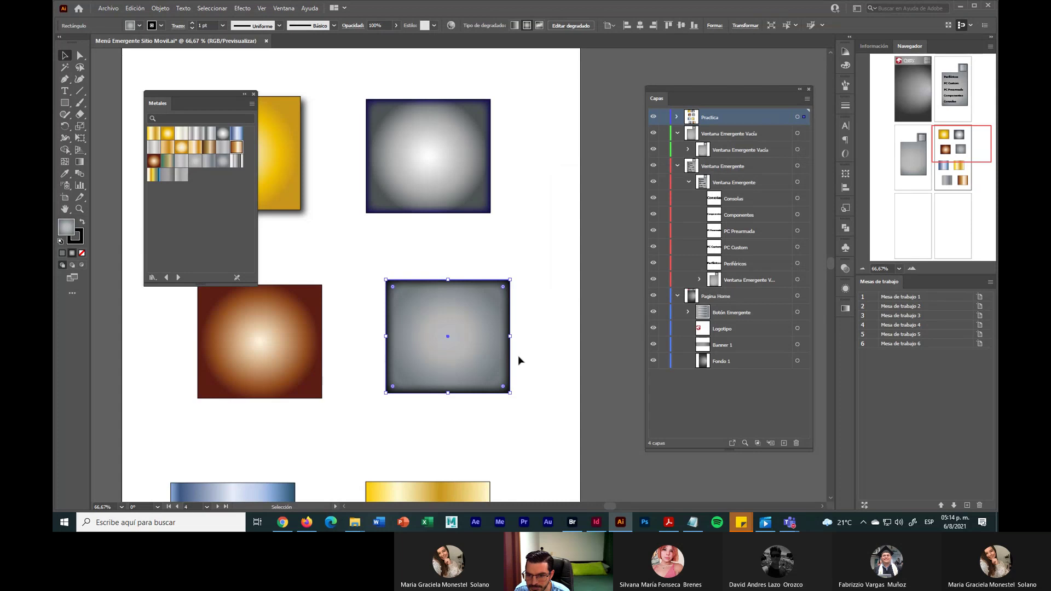
Deselect the grey square and move it slightly up and to the right
left_click(533, 350)
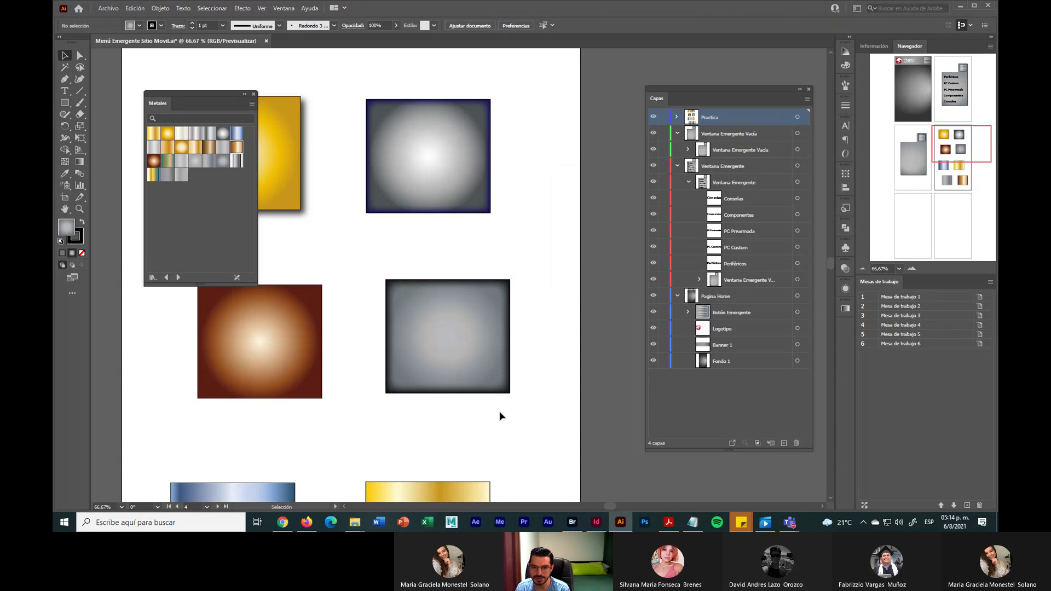
left_click_drag(483, 361, 506, 332)
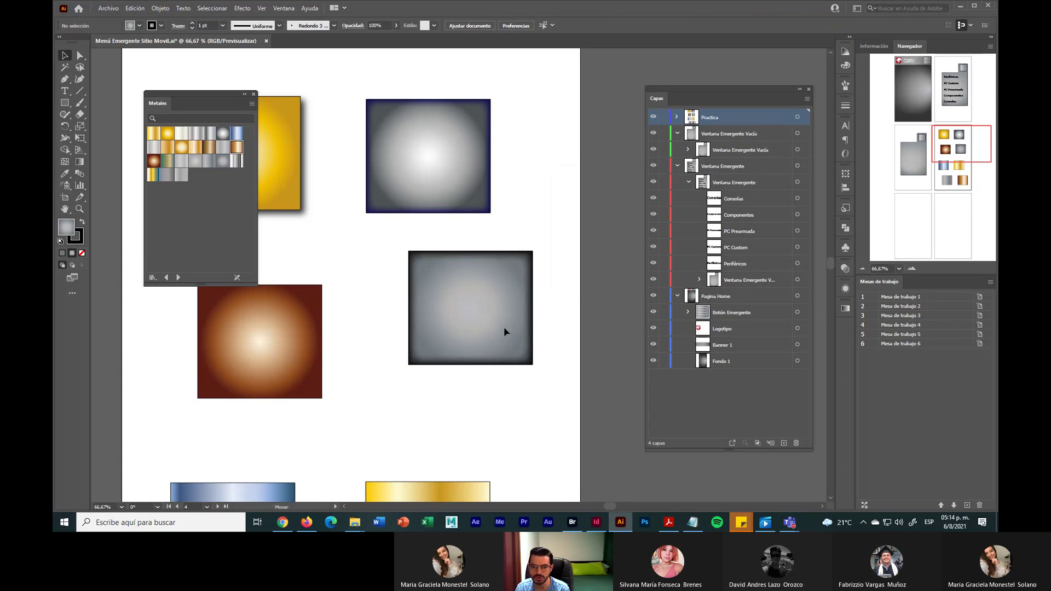
left_click_drag(381, 359, 523, 316)
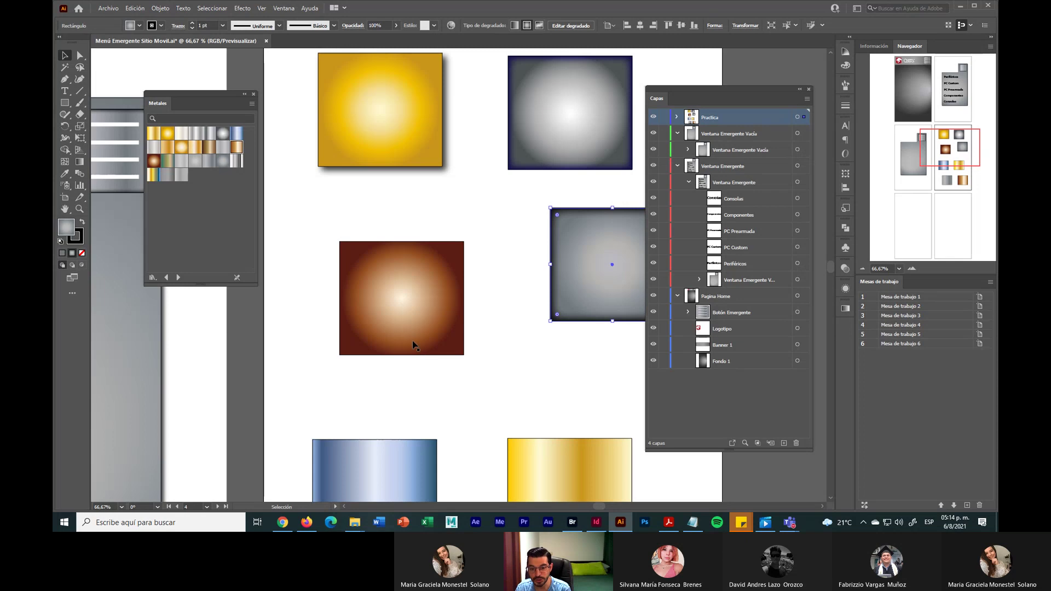
Start an outer glow on the copper radial square and set its colour to yellow-orange (efab11)
left_click(439, 317)
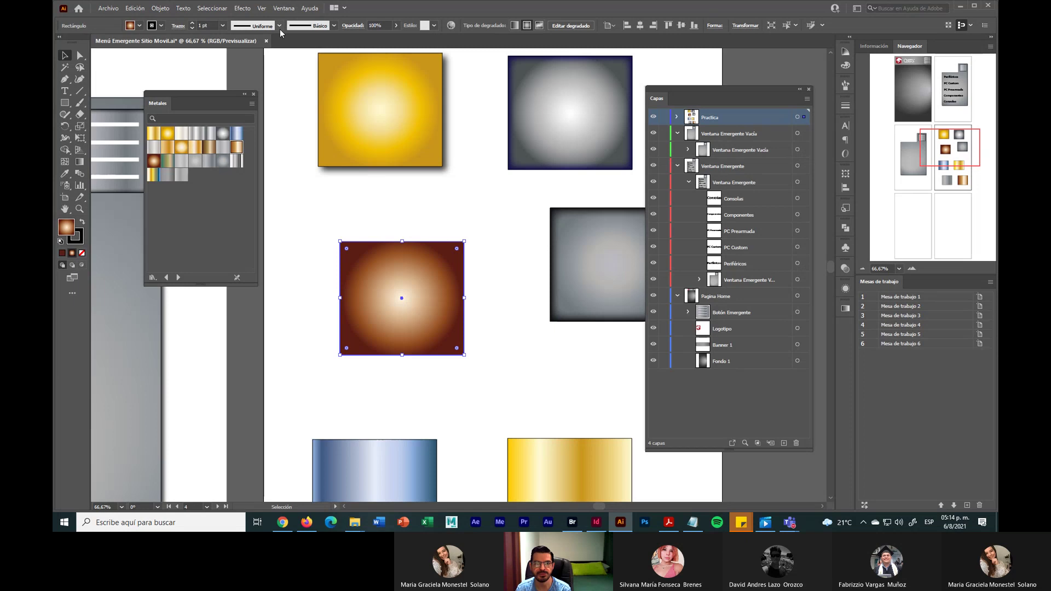
left_click(240, 8)
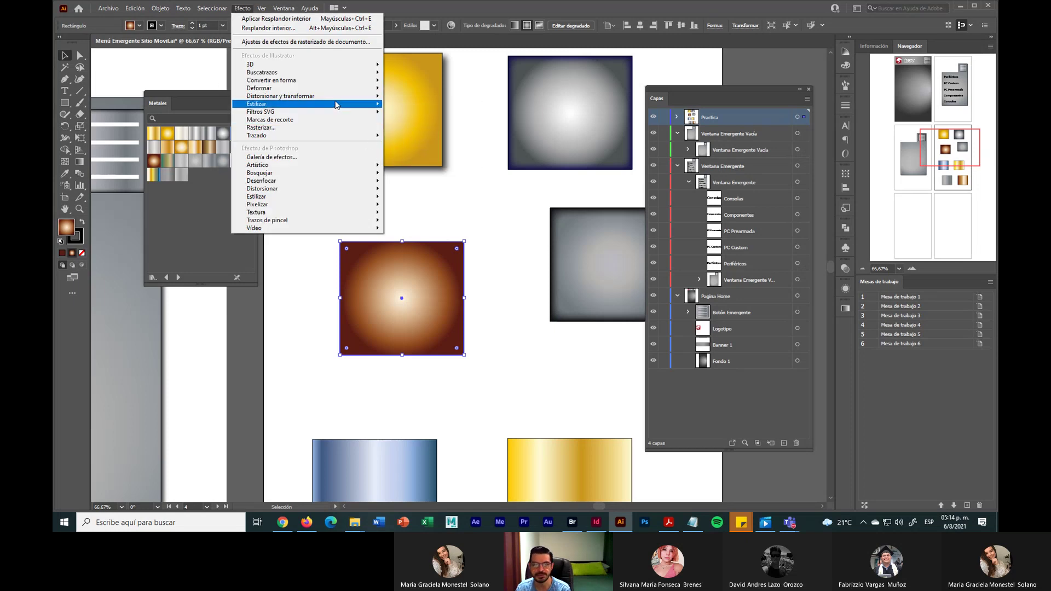
mouse_move(344, 104)
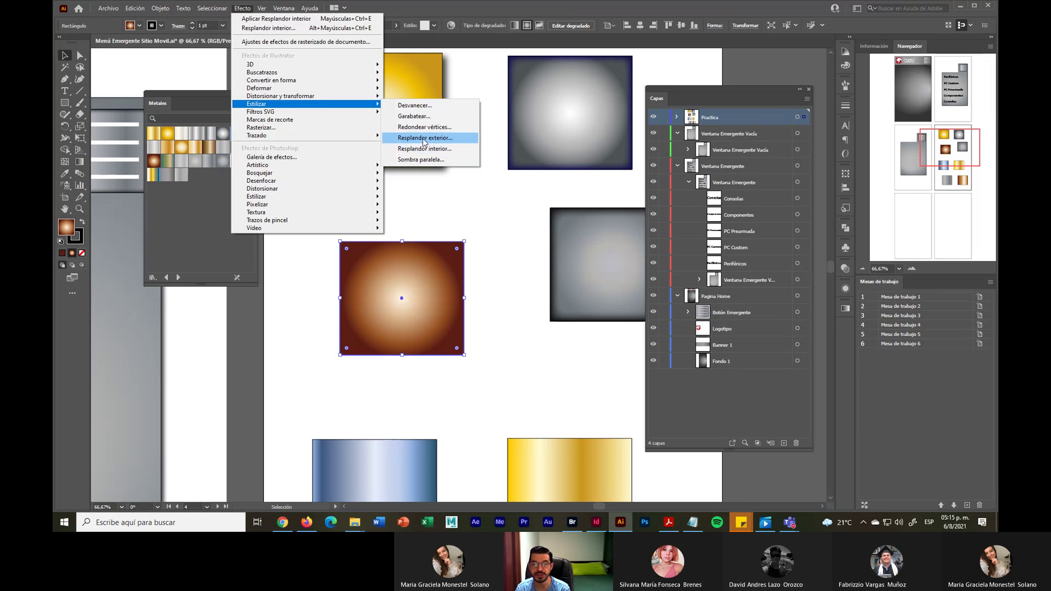
left_click(450, 141)
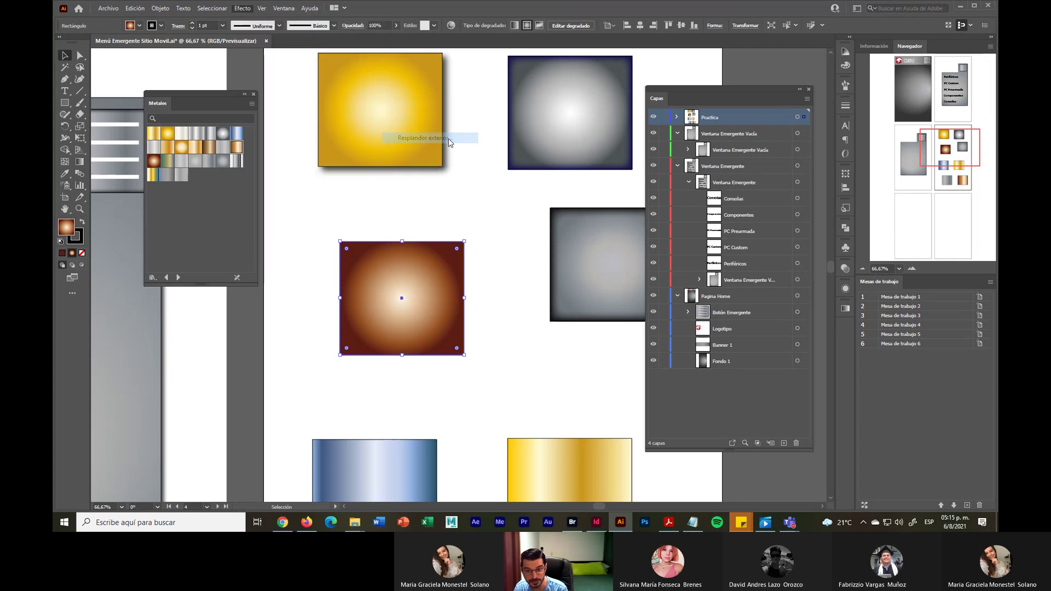
left_click_drag(671, 111, 621, 221)
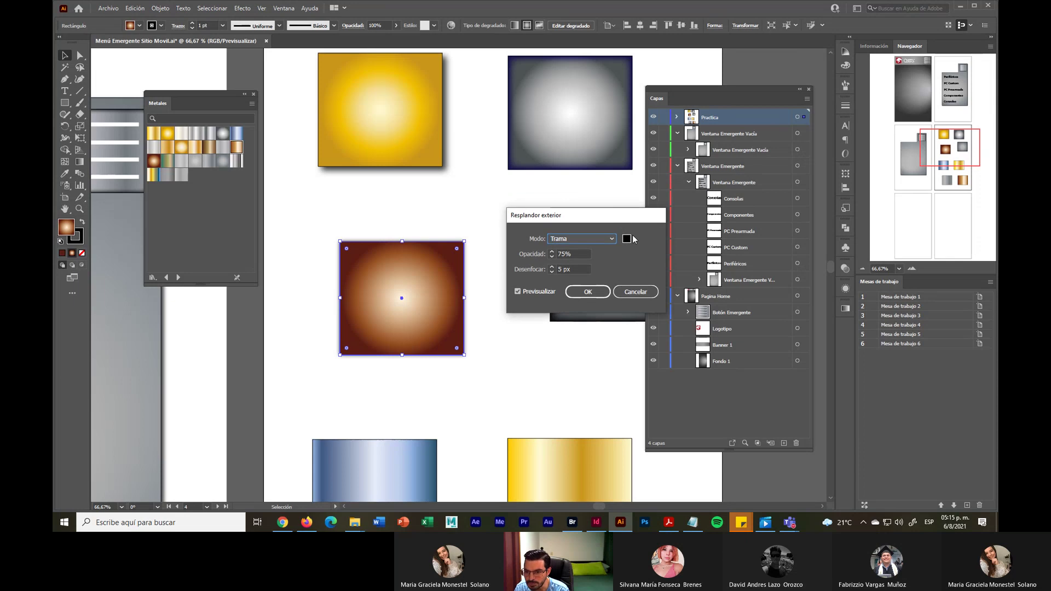
left_click(627, 241)
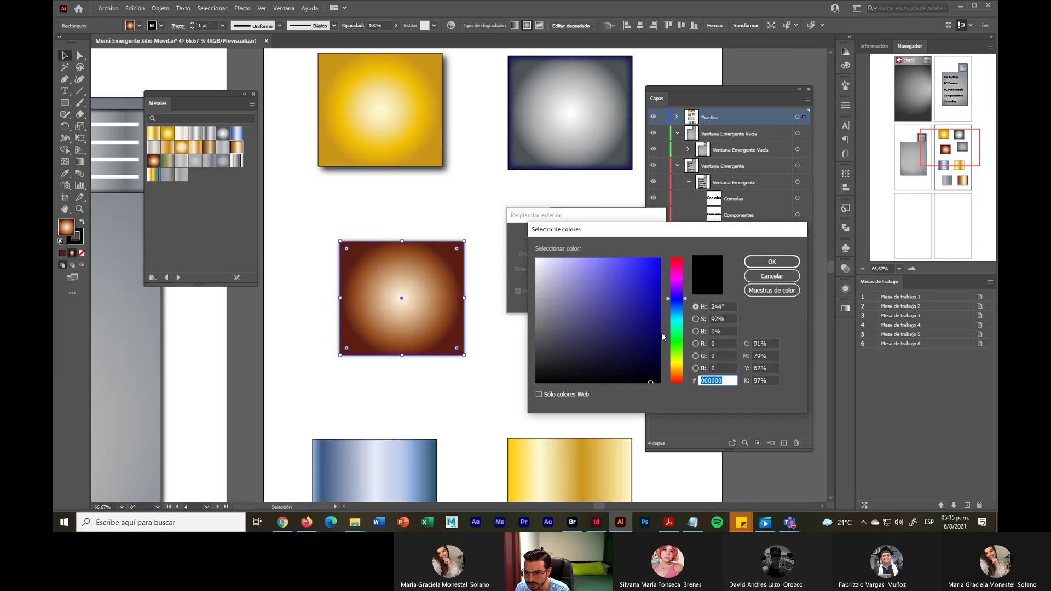
left_click(652, 265)
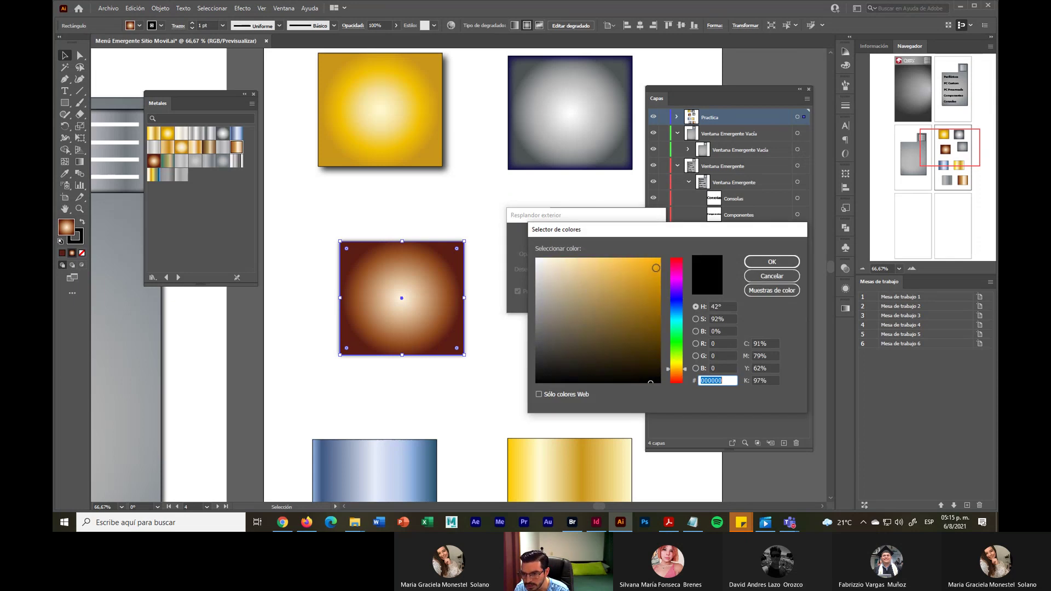
left_click(770, 263)
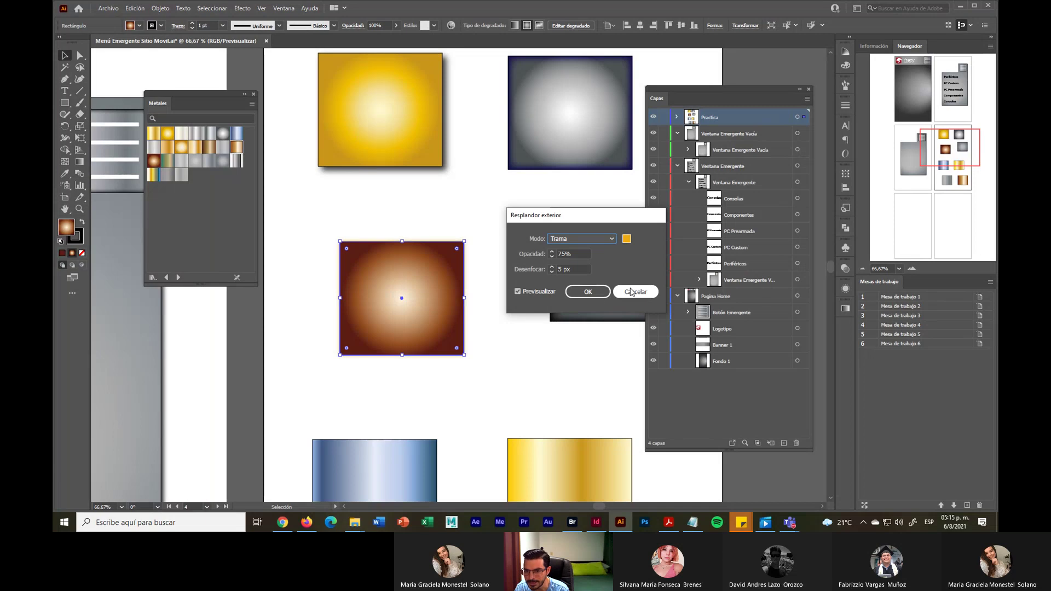
Set the outer glow's opacity to 90% and its blur to 14 px
left_click(559, 254)
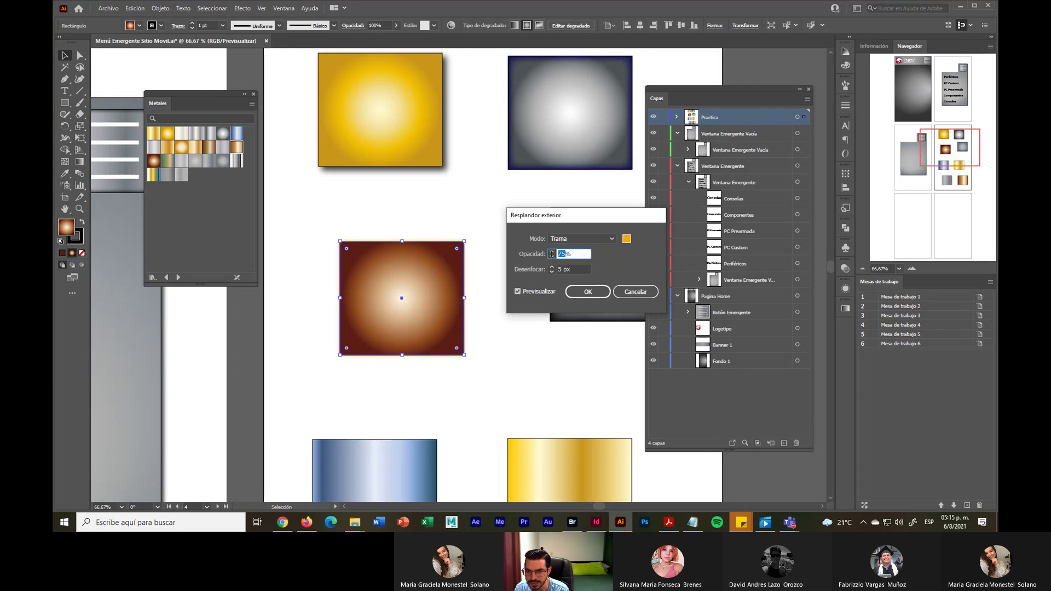
type("90")
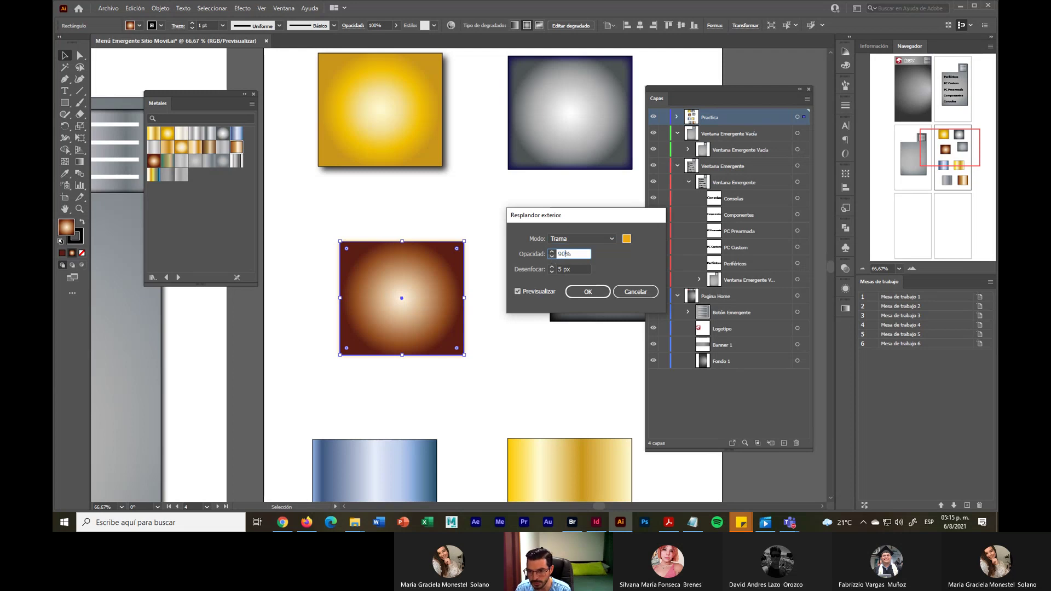
left_click(552, 269)
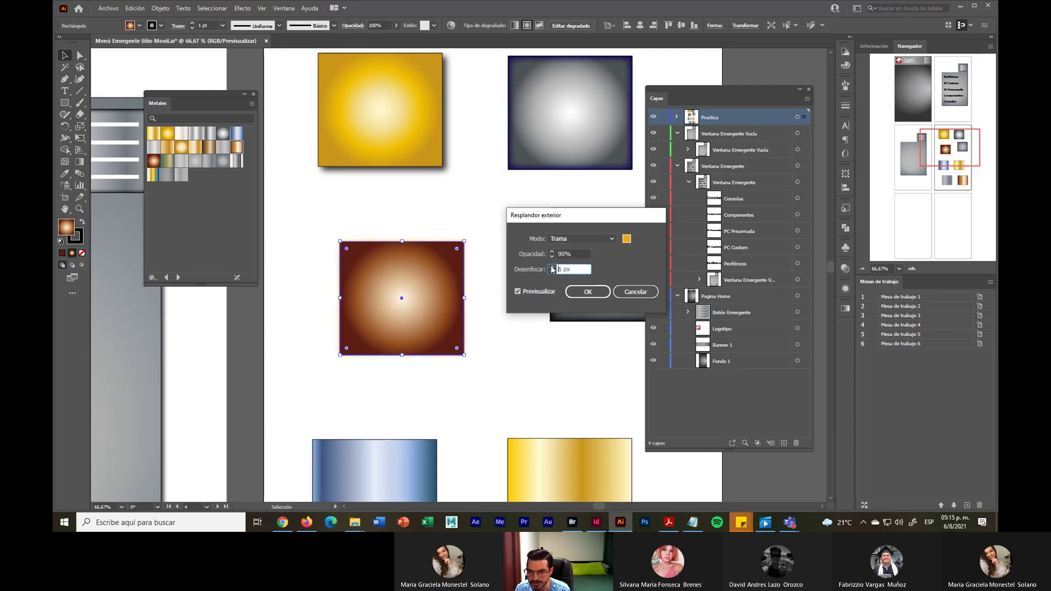
double_click(552, 269)
type("14")
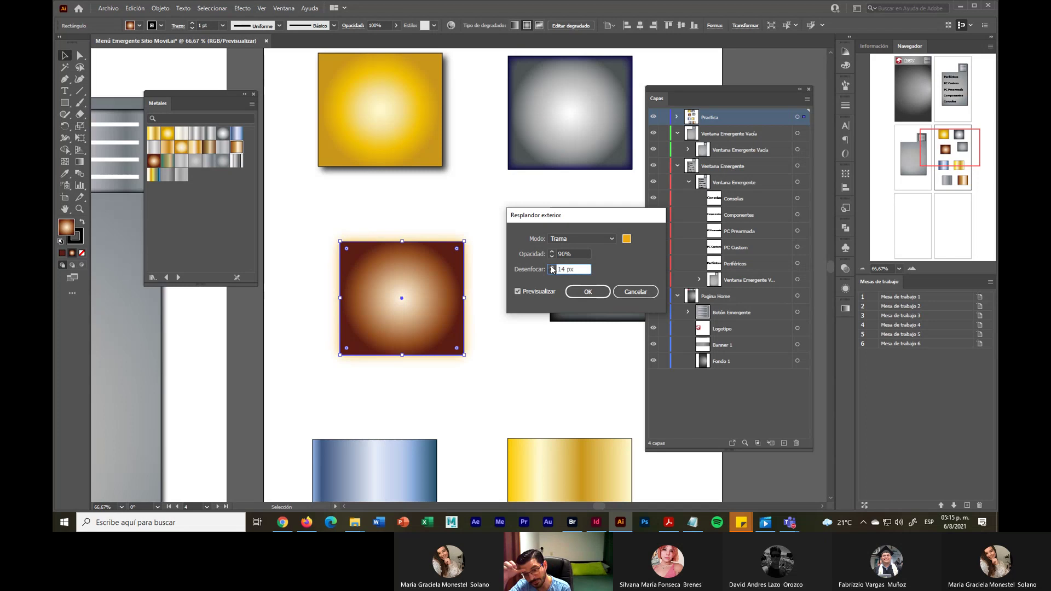
Change the outer glow's colour to a deeper, redder orange
left_click(627, 240)
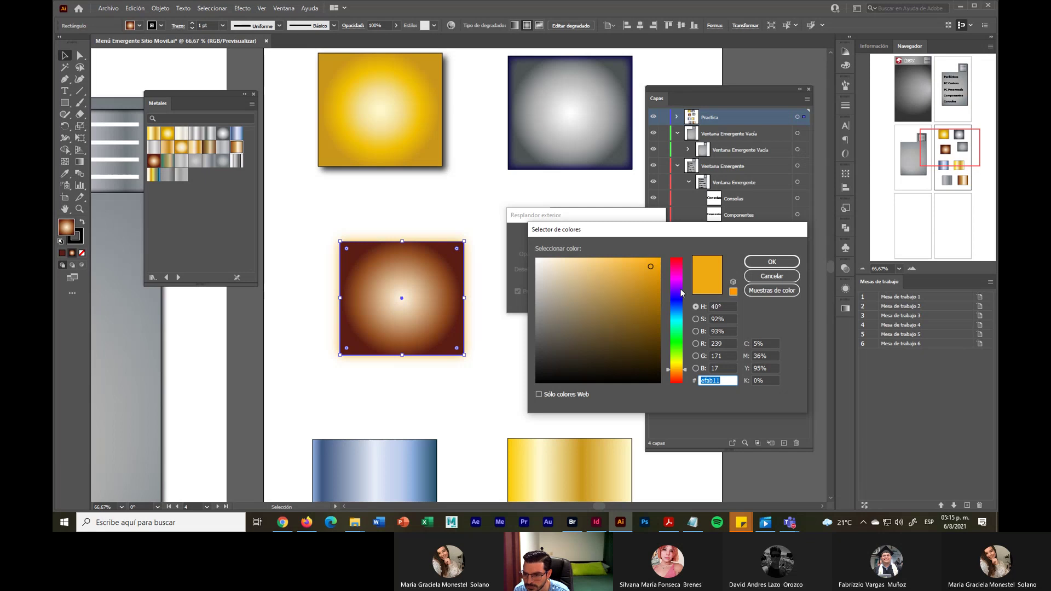
left_click(682, 377)
left_click_drag(682, 378, 682, 379)
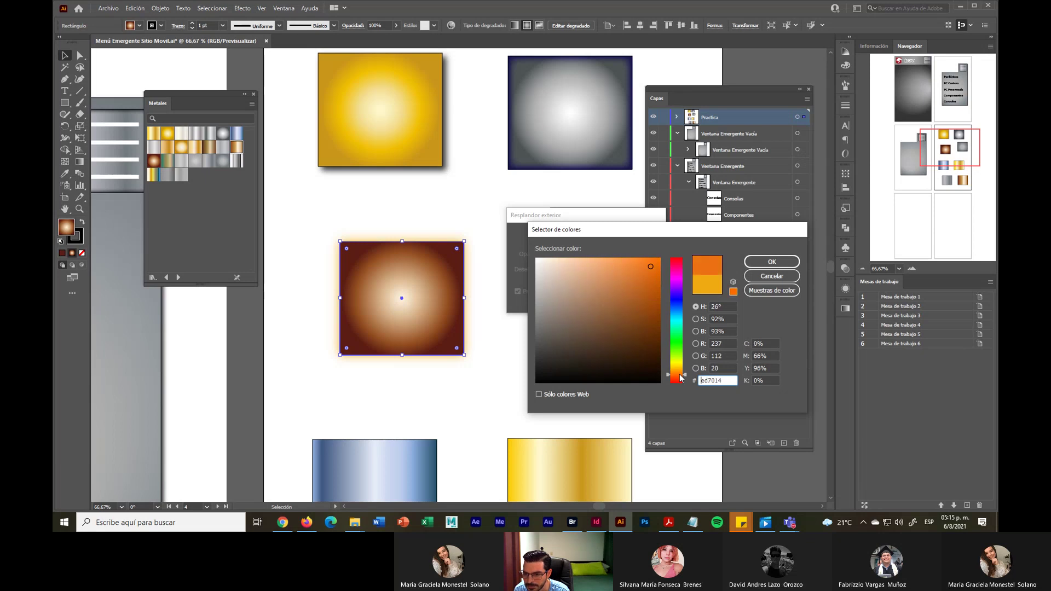
left_click(656, 314)
left_click_drag(658, 298, 652, 270)
left_click(750, 263)
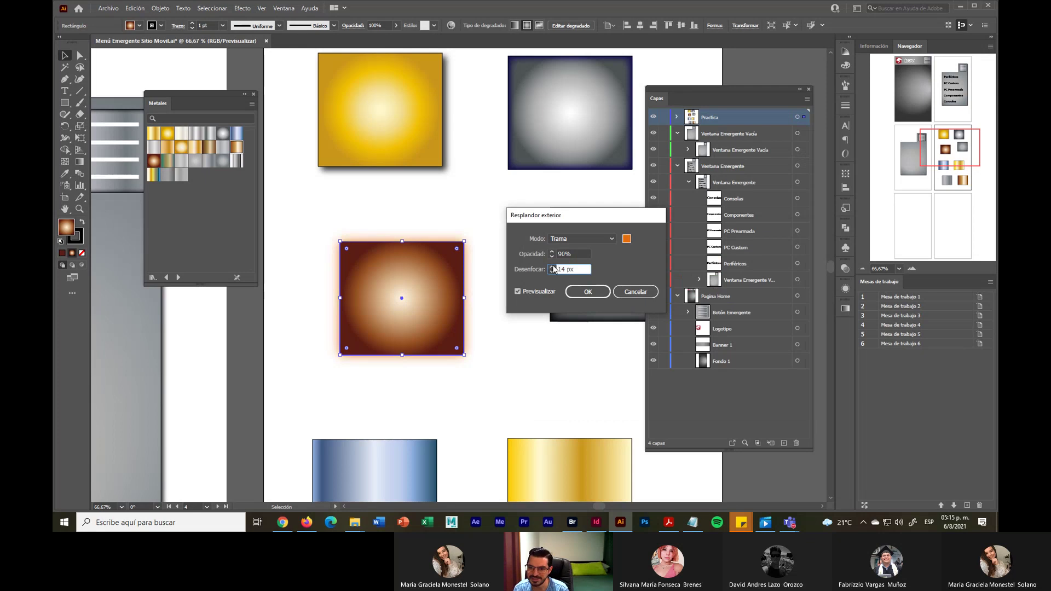
Set the outer glow's blur to 16 px, apply the effect and deselect the copper square
left_click(552, 268)
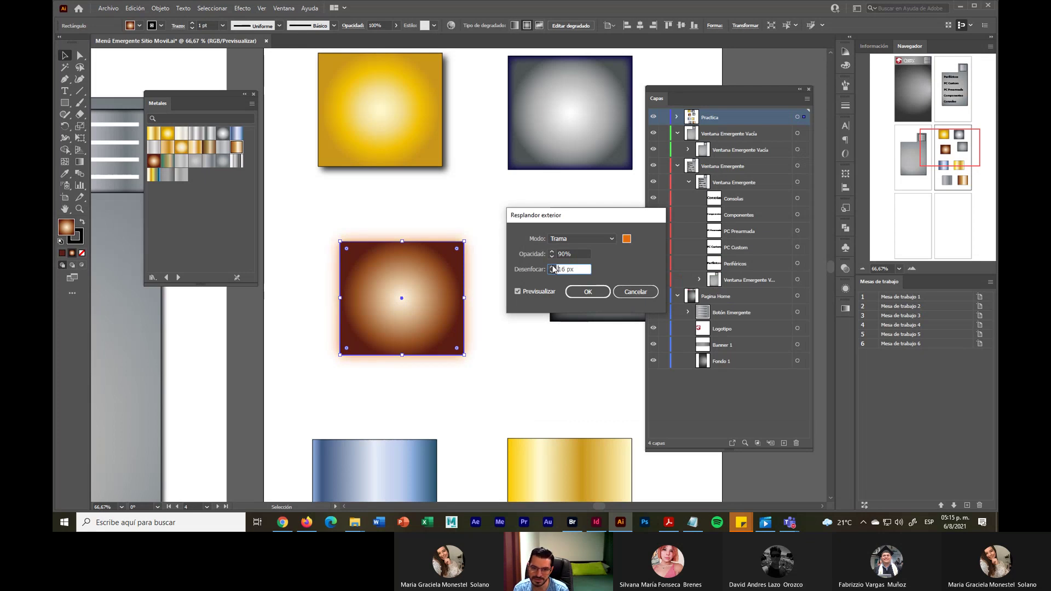
left_click(587, 291)
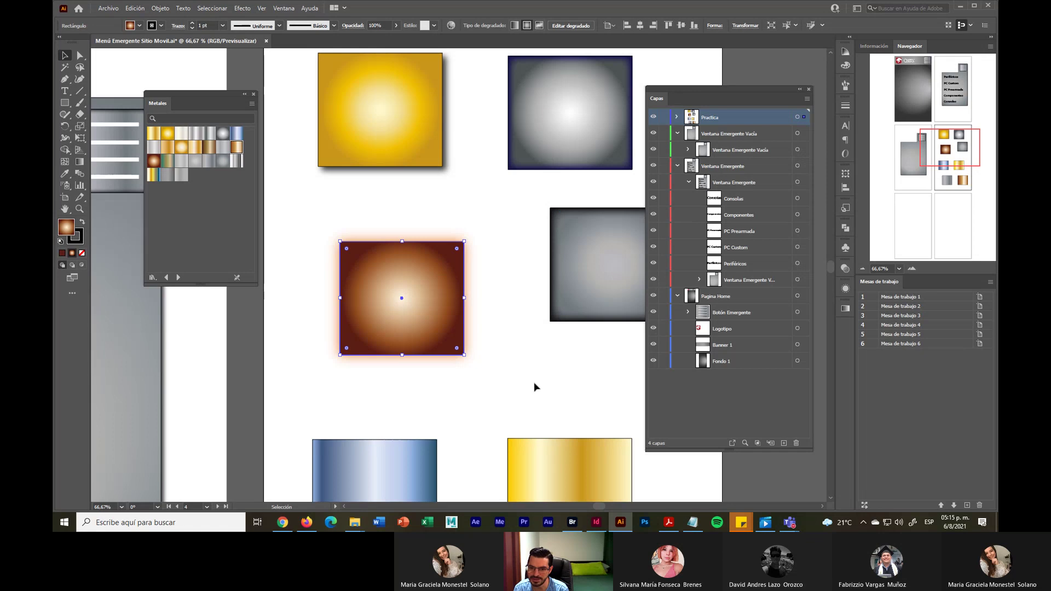
left_click(543, 331)
Reposition the copper square slightly up and right, and the grey square slightly down and left
left_click_drag(559, 335, 487, 317)
scroll(493, 322, "up", 2)
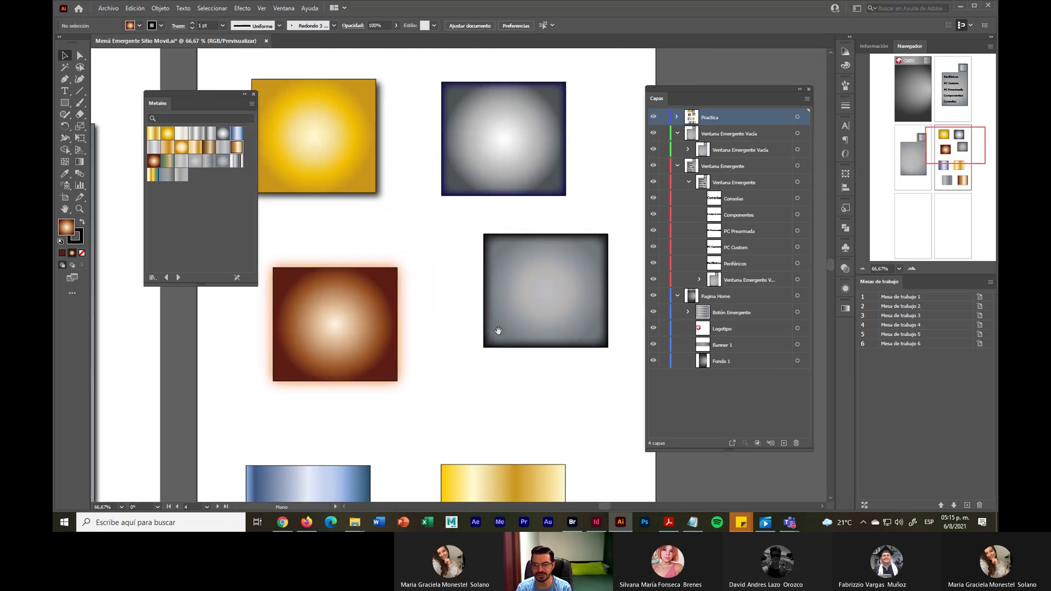
left_click_drag(368, 347, 399, 329)
left_click_drag(521, 318, 519, 334)
left_click_drag(405, 331, 390, 327)
left_click_drag(550, 341, 540, 340)
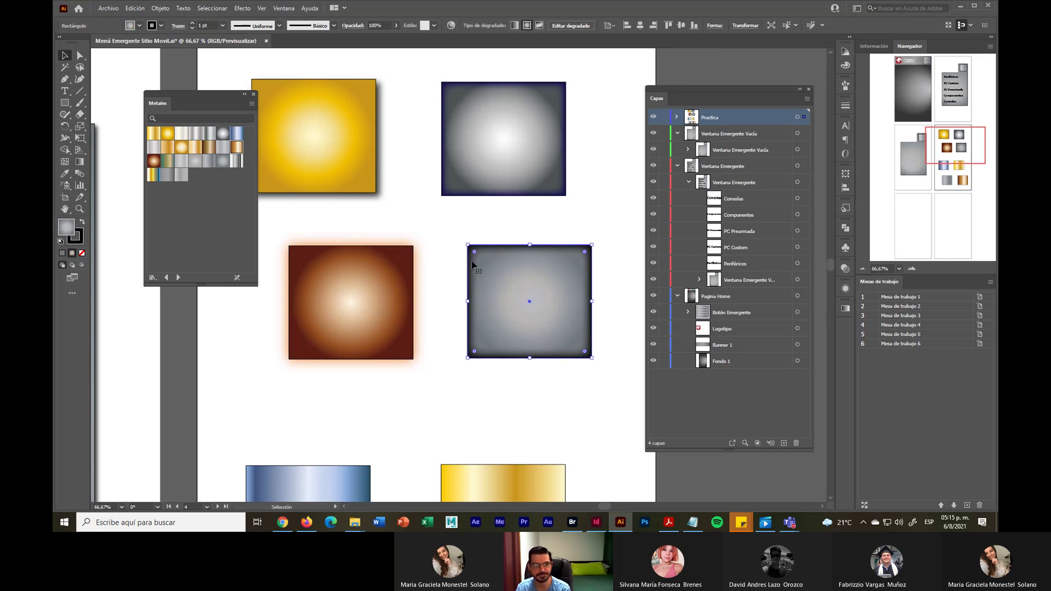
Try blue linear, grey radial and gold radial metal gradients on the silver square, settle on the linear copper one, and deselect it
left_click(531, 143)
left_click(236, 133)
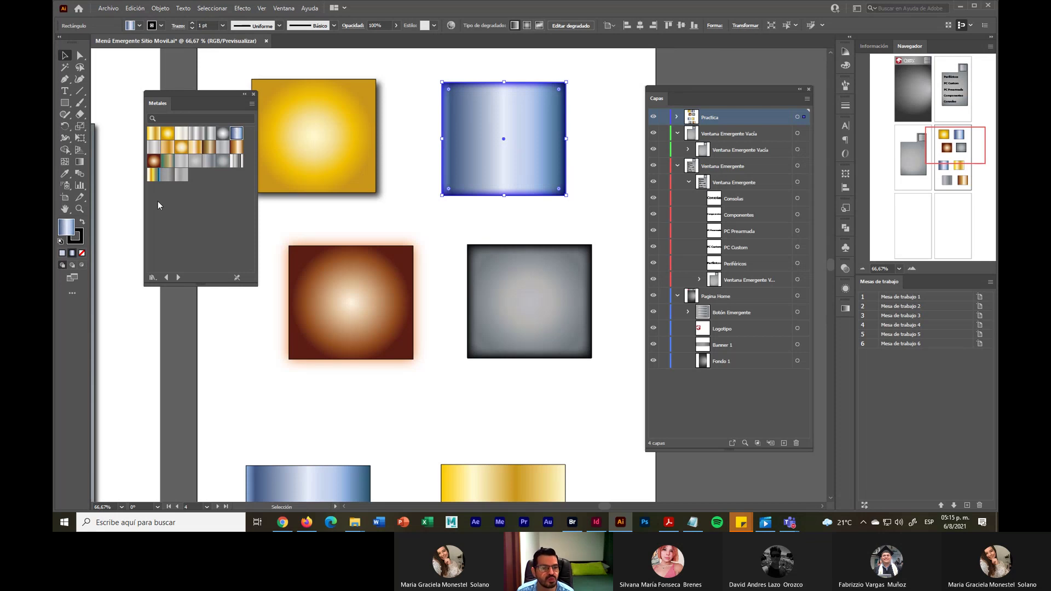
left_click(221, 164)
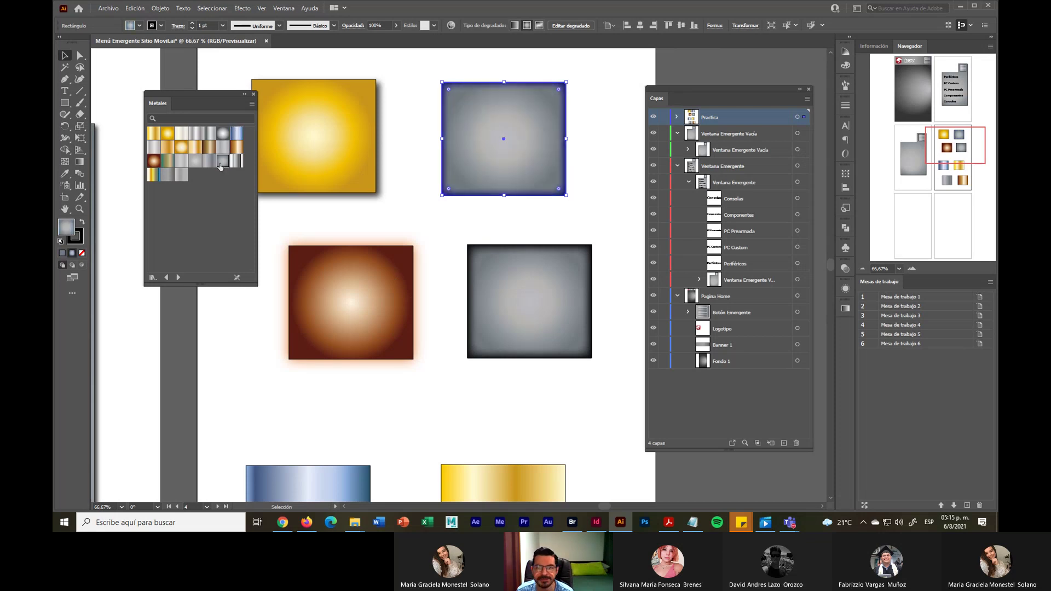
left_click(182, 149)
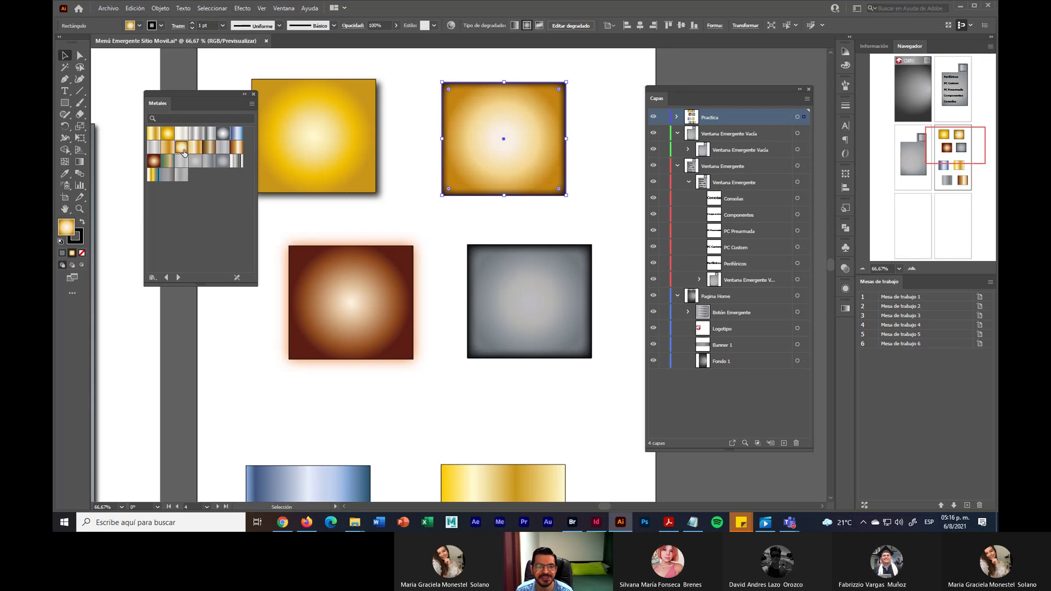
left_click(239, 152)
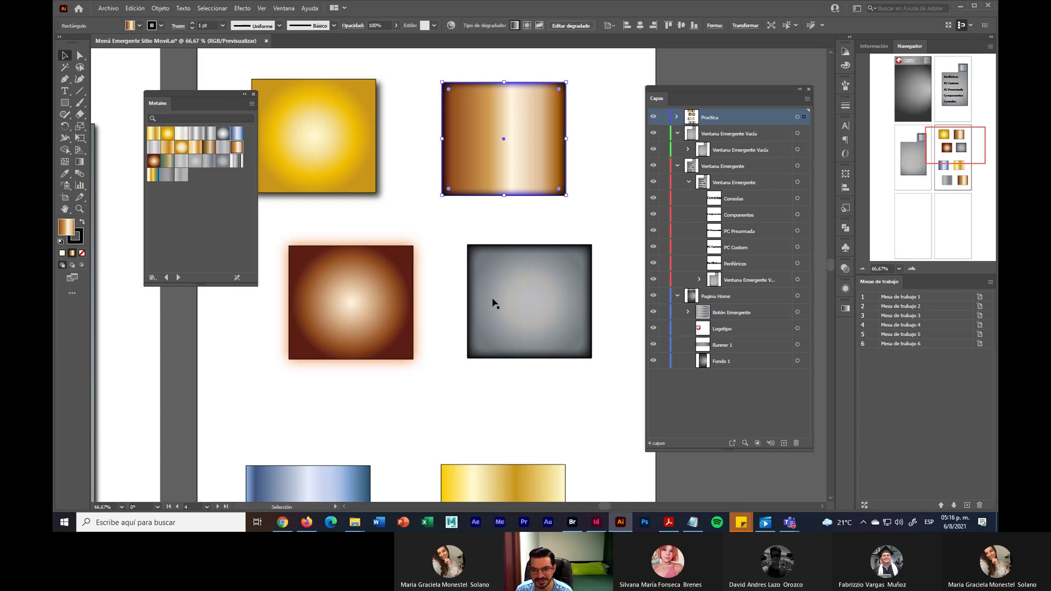
left_click(452, 291)
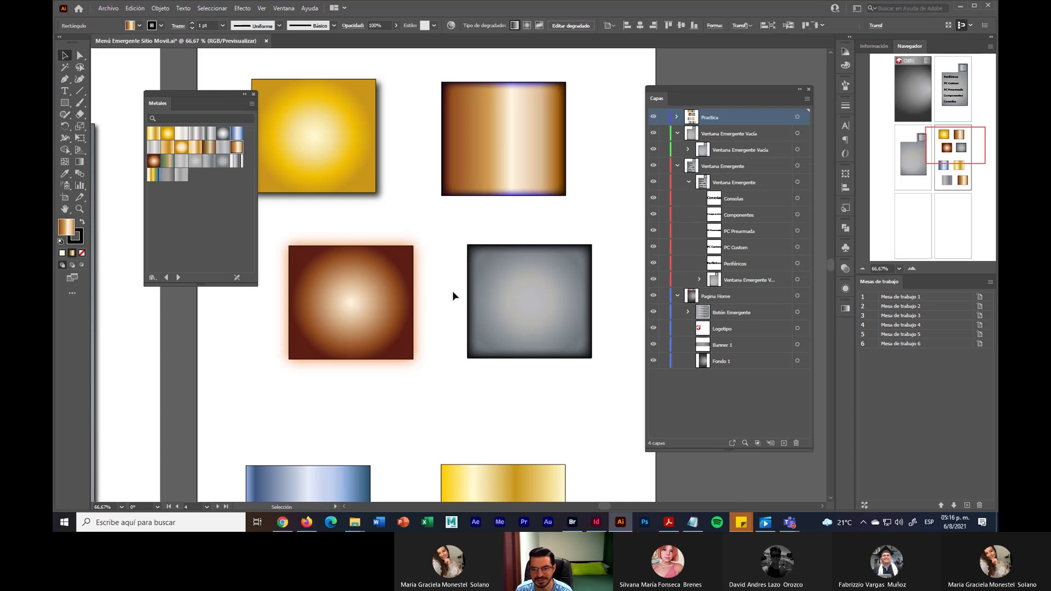
Try the gold linear gradient on the copper square with the inner glow, settle on the blue linear one, and deselect it
left_click(500, 165)
left_click(156, 135)
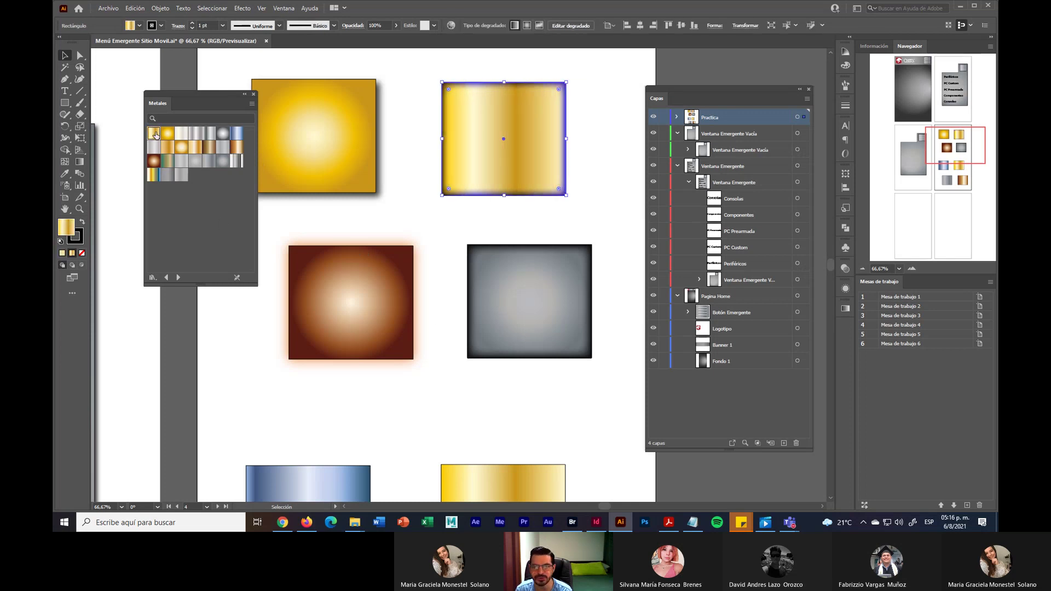
left_click(239, 139)
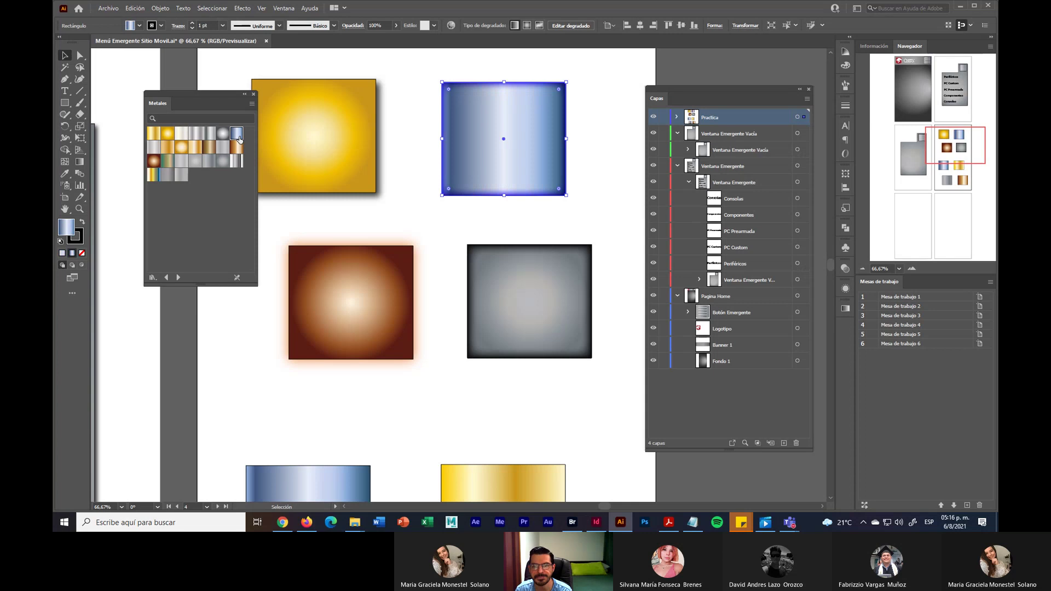
left_click(583, 226)
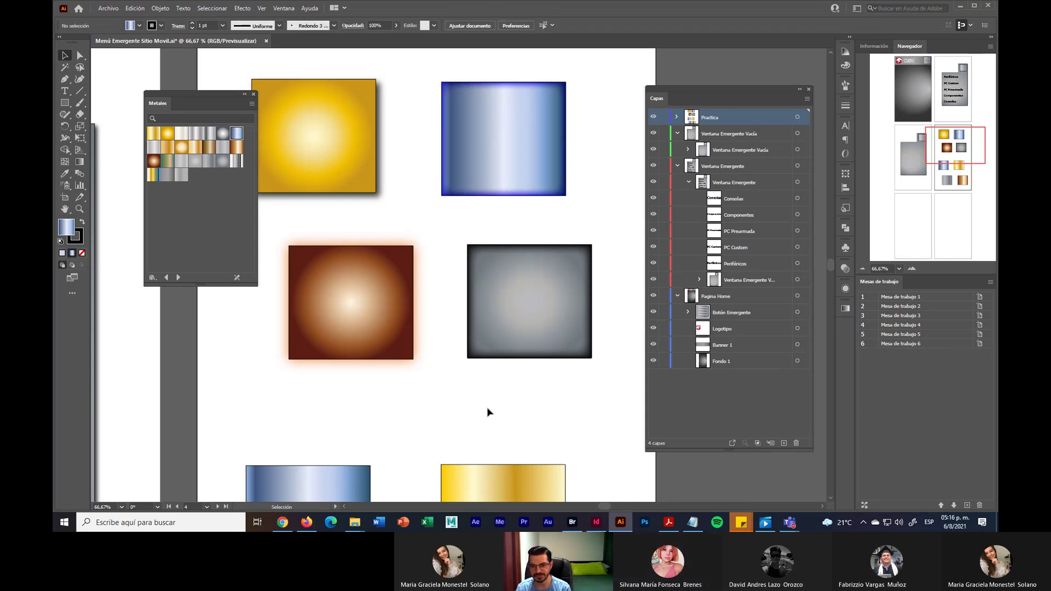
Move the Metales and Capas panels clear of the artwork and shift the blue square without effects slightly right
left_click_drag(465, 399, 469, 230)
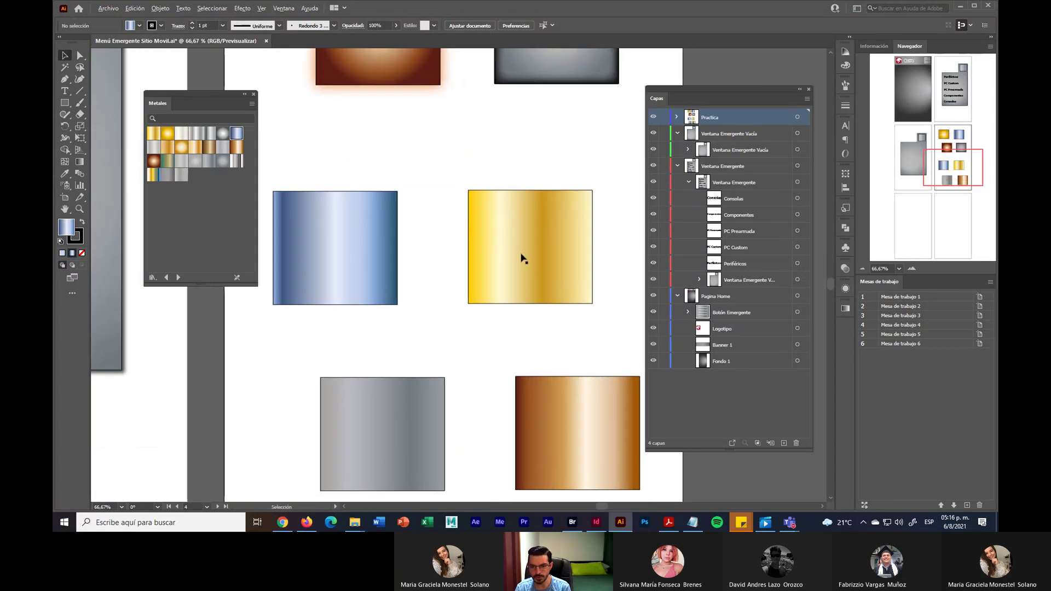
left_click_drag(523, 258, 509, 239)
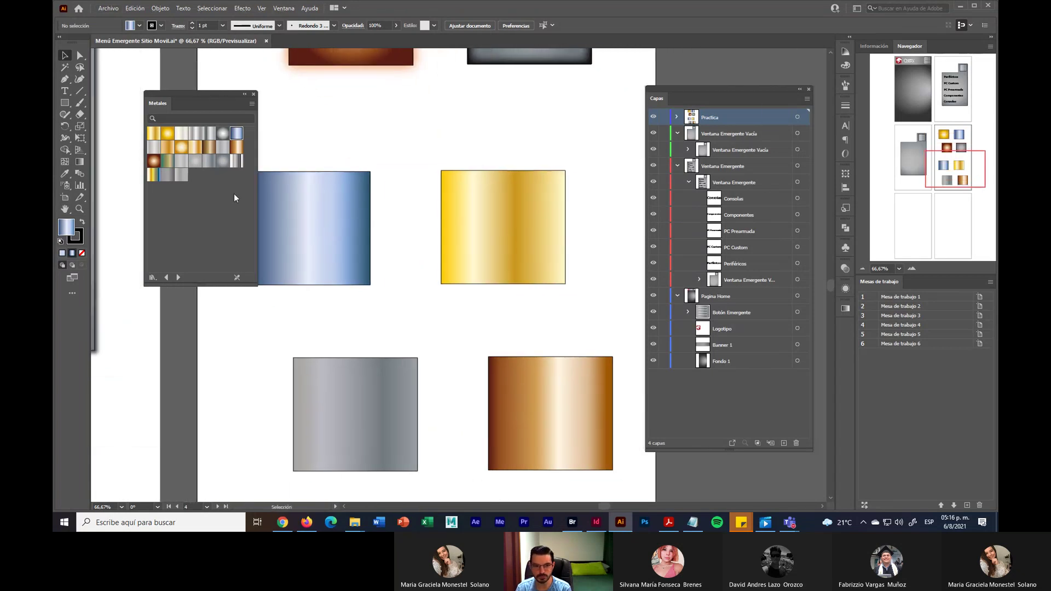
left_click_drag(202, 94, 170, 68)
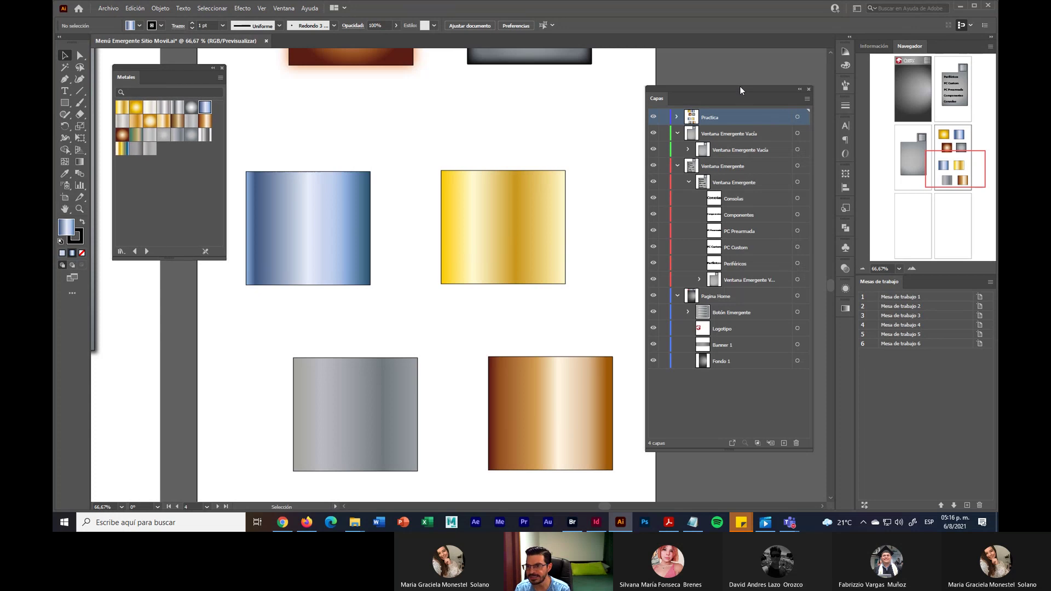
left_click_drag(740, 87, 757, 81)
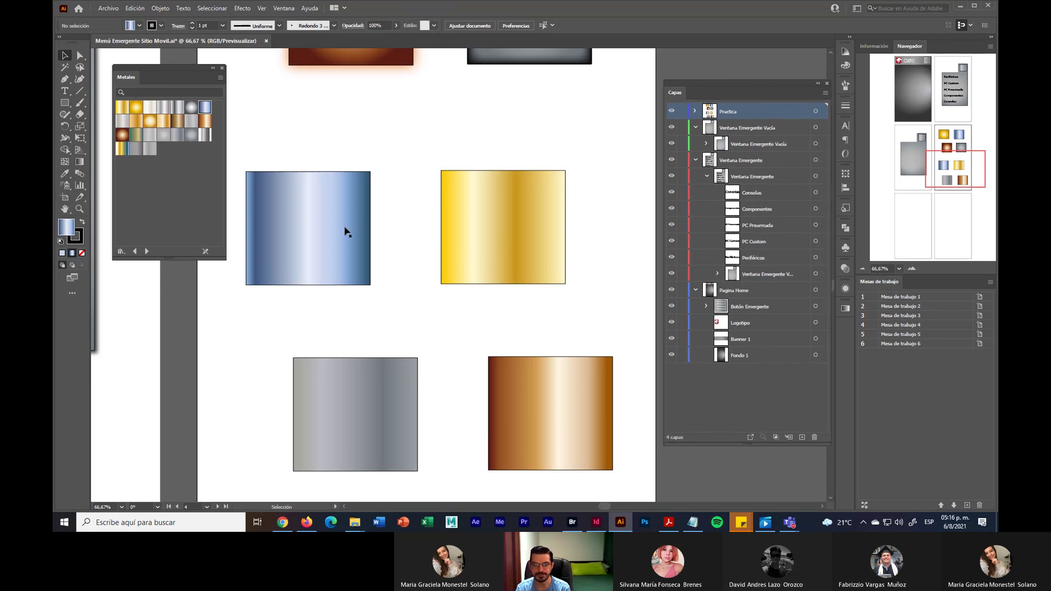
left_click_drag(347, 231, 352, 227)
Show the Estilos gráficos panel below Metales, apply the glossy blue style to the selected blue square, and deselect it
scroll(535, 174, "up", 3)
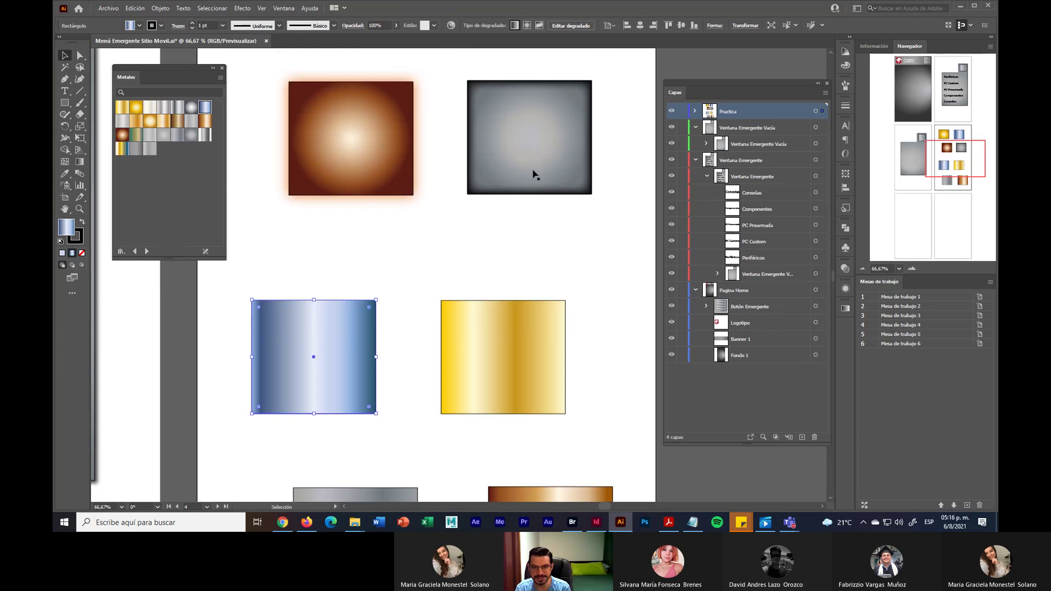
scroll(535, 173, "up", 4)
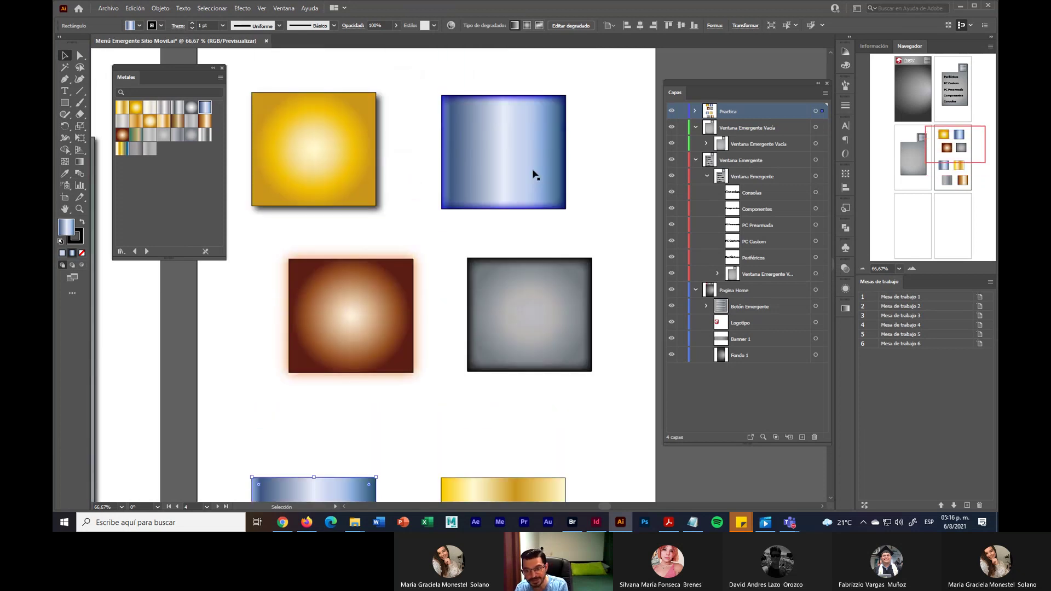
scroll(517, 246, "down", 5)
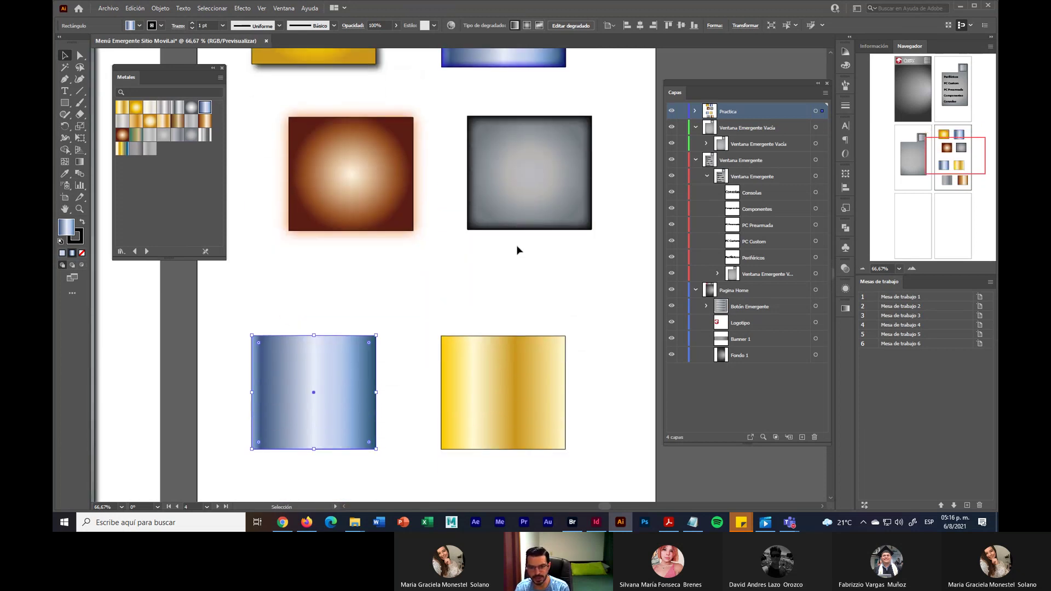
scroll(517, 249, "down", 2)
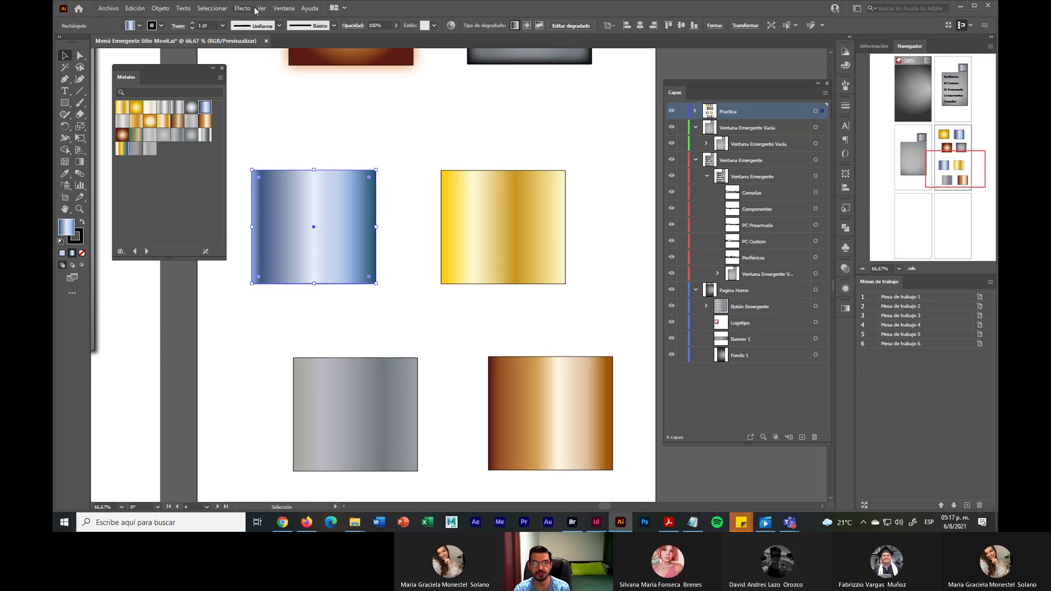
left_click(281, 9)
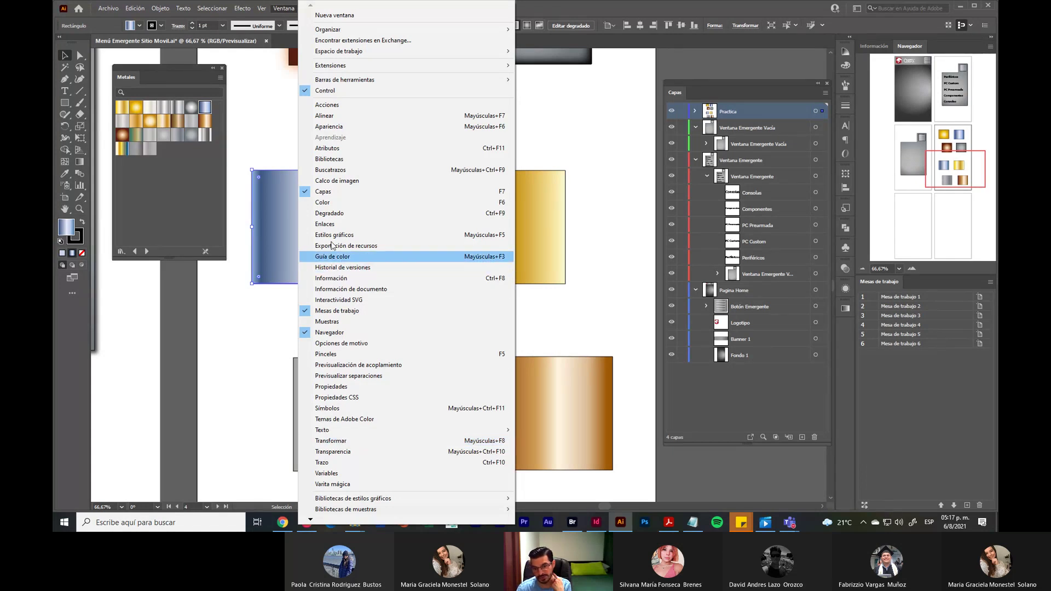
left_click(350, 235)
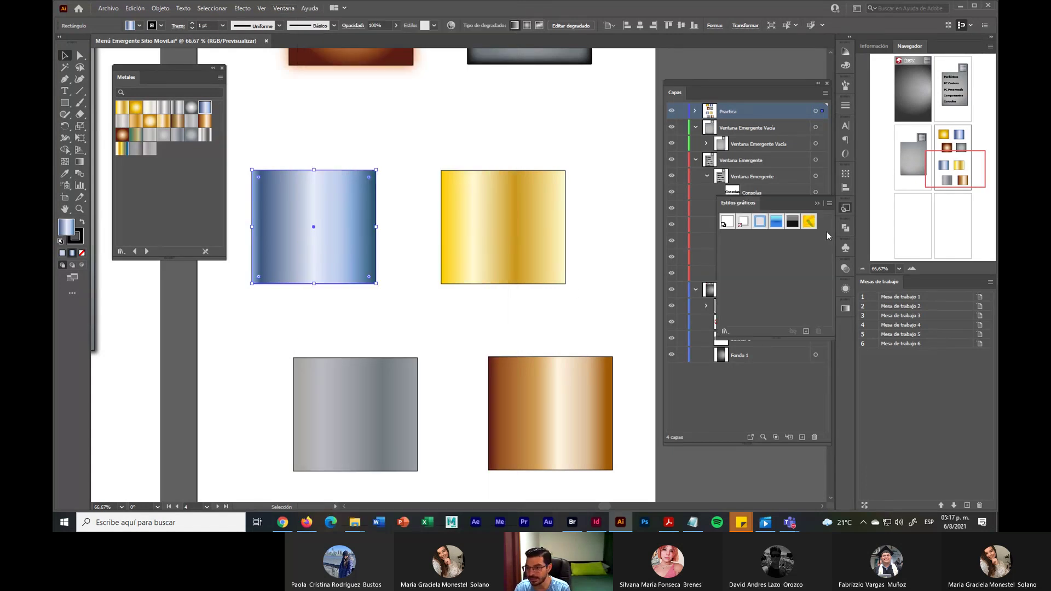
left_click_drag(755, 206, 164, 318)
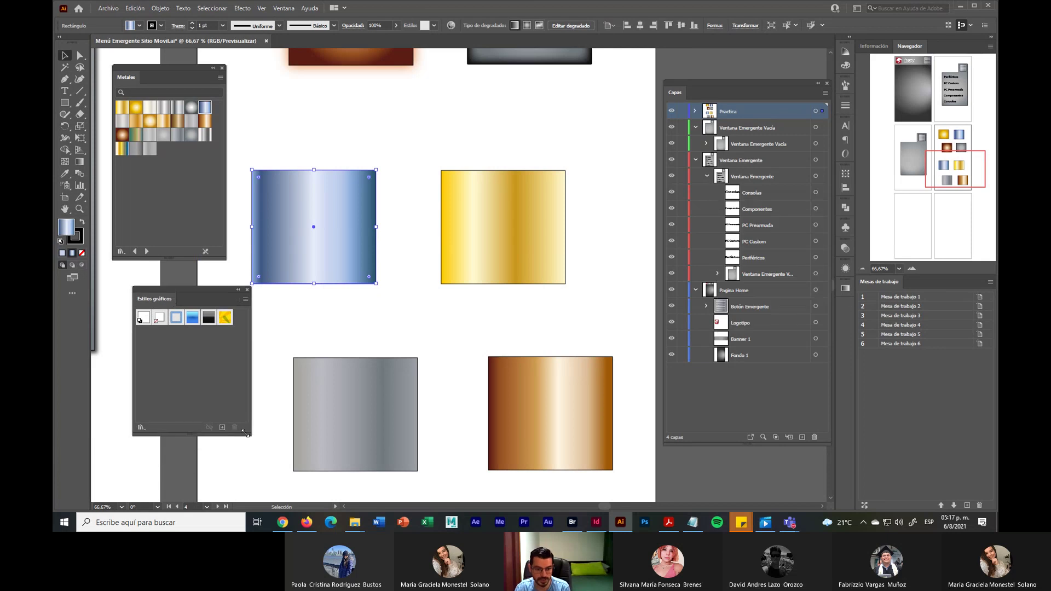
left_click_drag(209, 290, 198, 311)
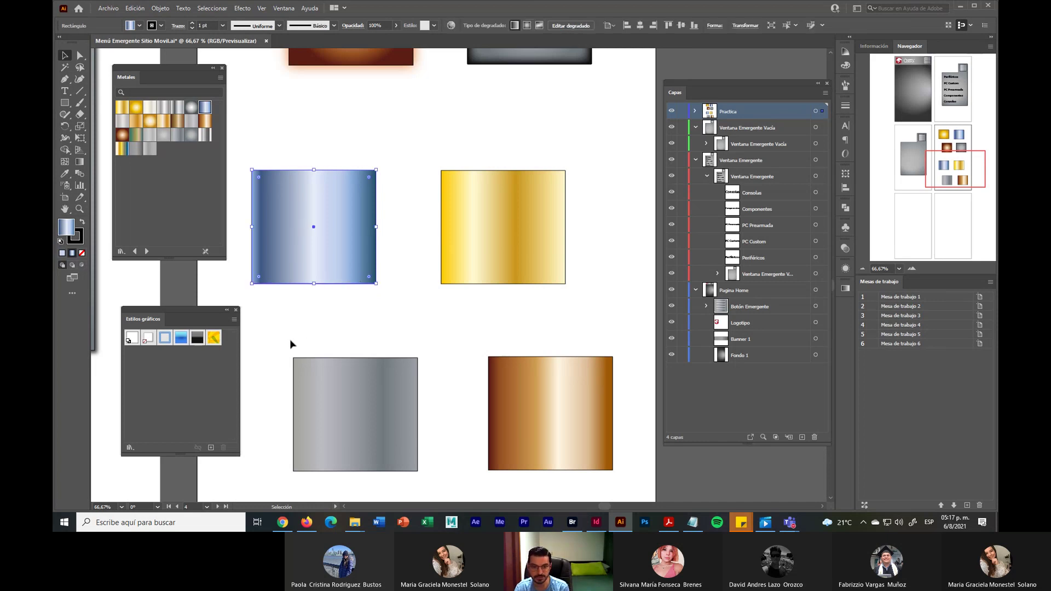
left_click(181, 338)
left_click(365, 324)
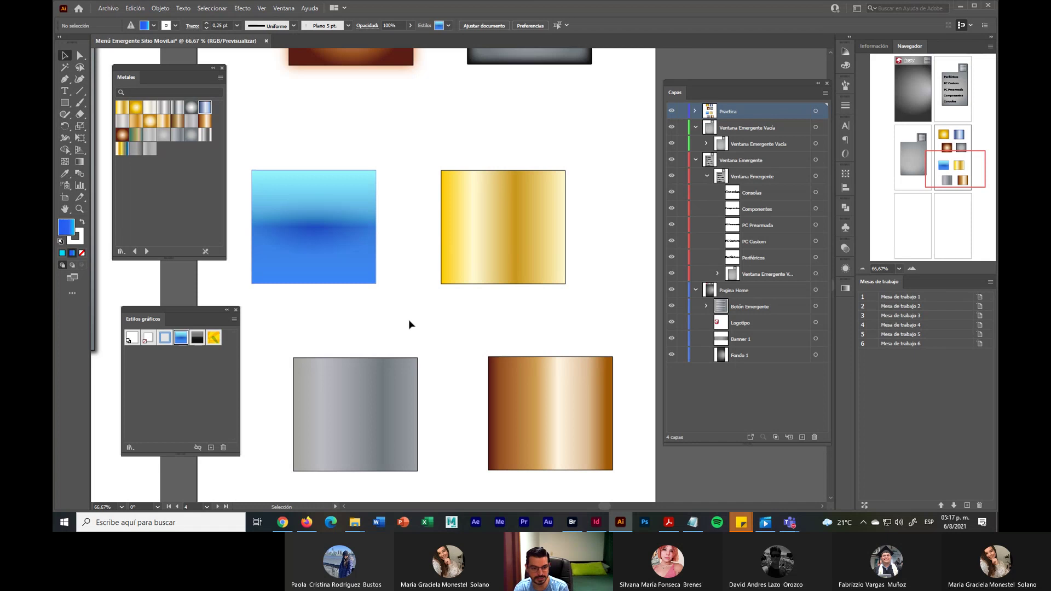
Load the Estilos iluminación style library, group it with Estilos gráficos, and enlarge the panel until all its styles show
left_click(131, 449)
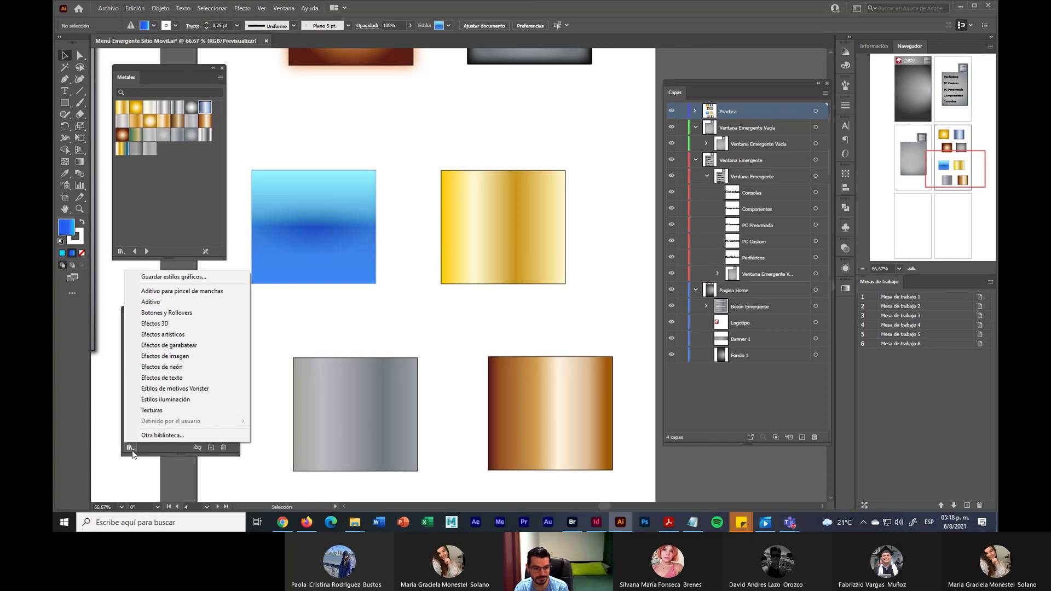
left_click(159, 400)
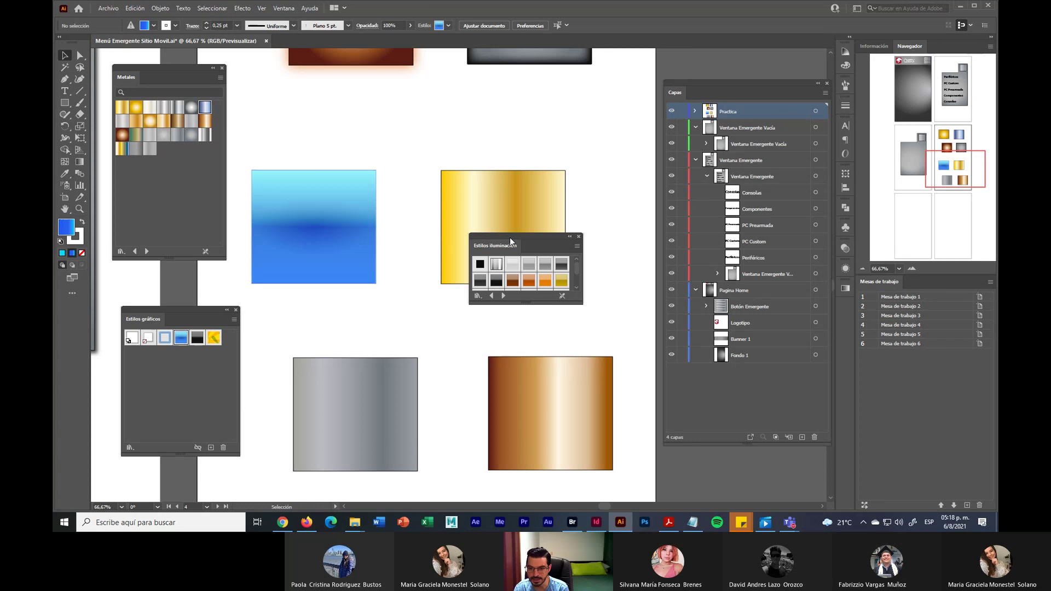
left_click_drag(510, 239, 183, 319)
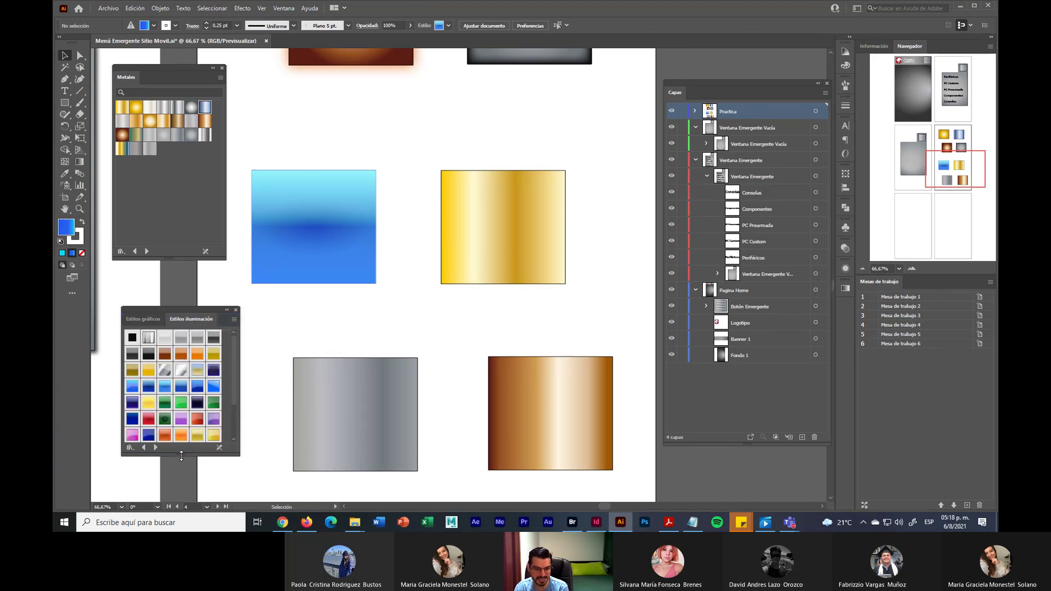
left_click_drag(177, 455, 177, 497)
left_click_drag(190, 311, 182, 276)
left_click_drag(173, 462, 174, 484)
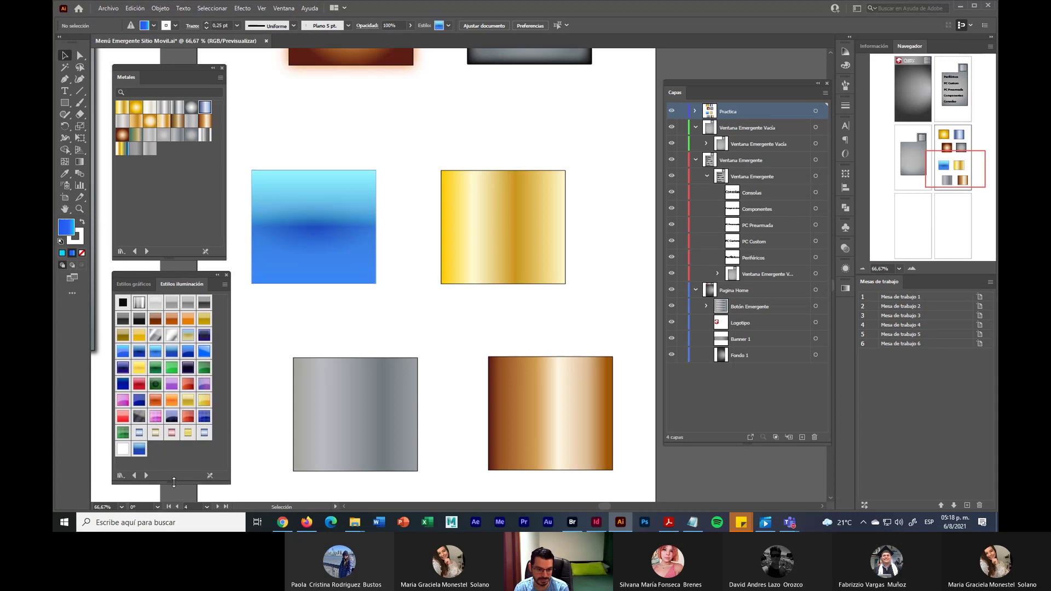
Apply glossy orange, textured red and bright blue illumination styles to the gold, grey and copper linear-gradient squares respectively, and deselect
left_click(498, 238)
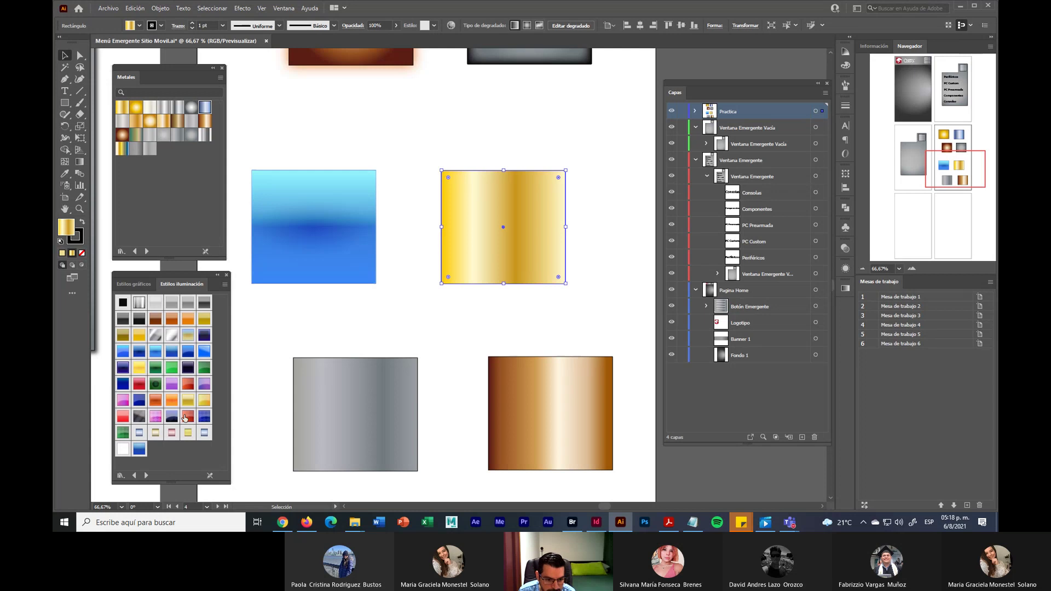
left_click(171, 401)
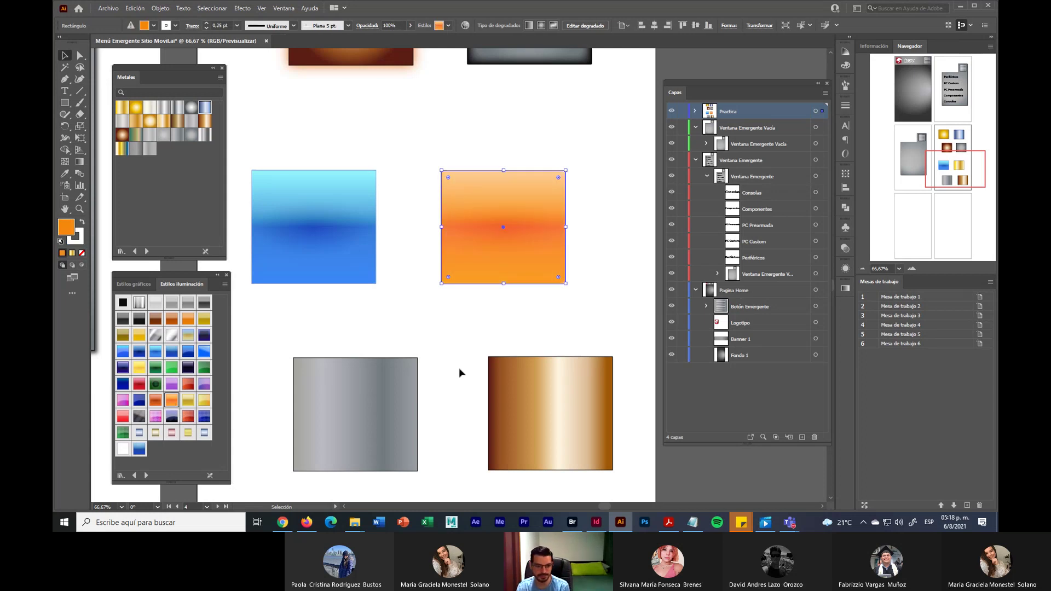
left_click(342, 432)
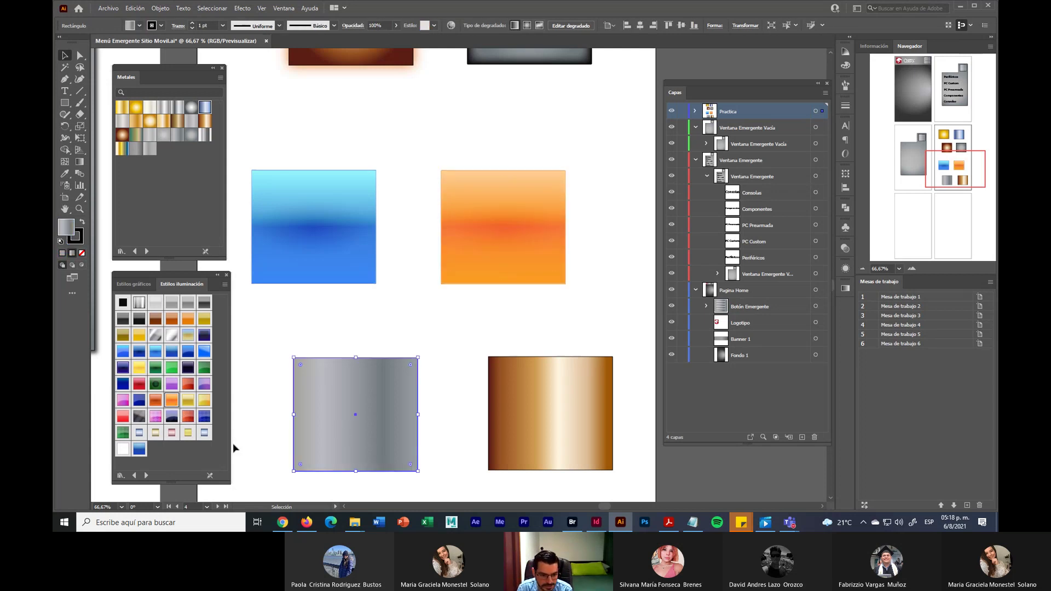
left_click(188, 418)
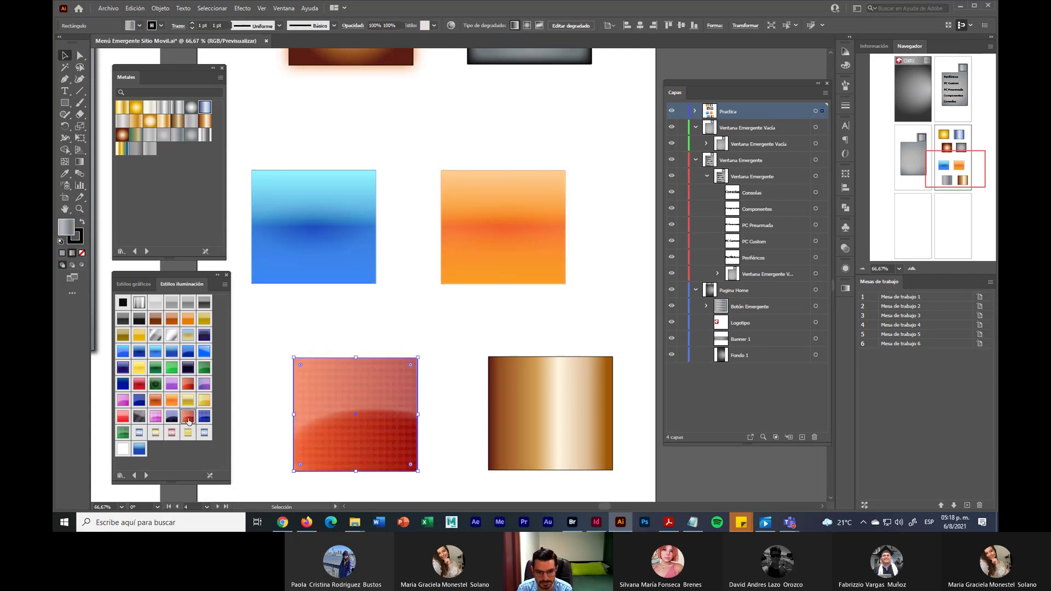
left_click(572, 429)
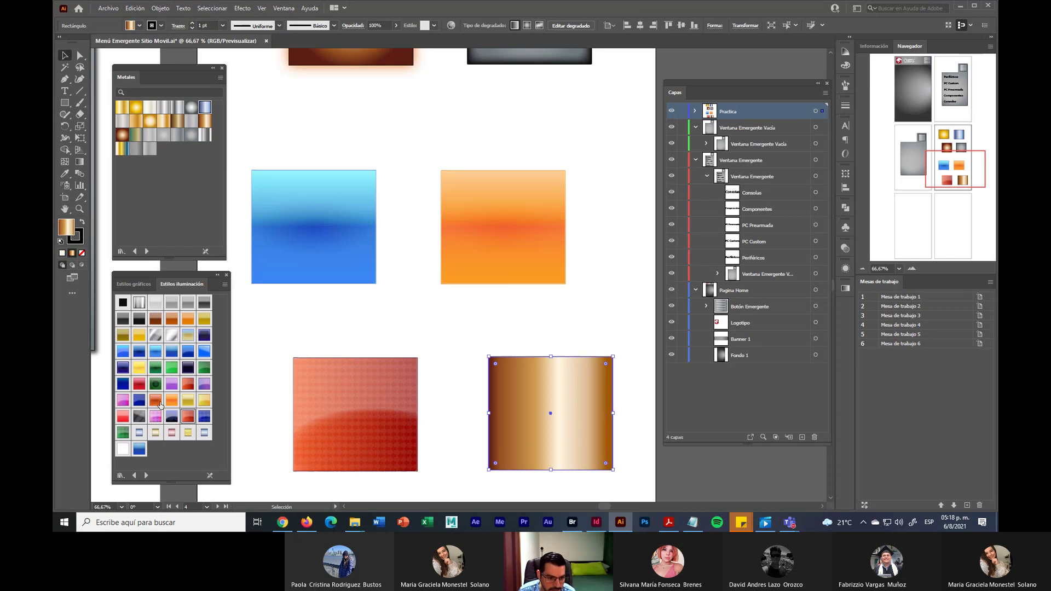
left_click(123, 353)
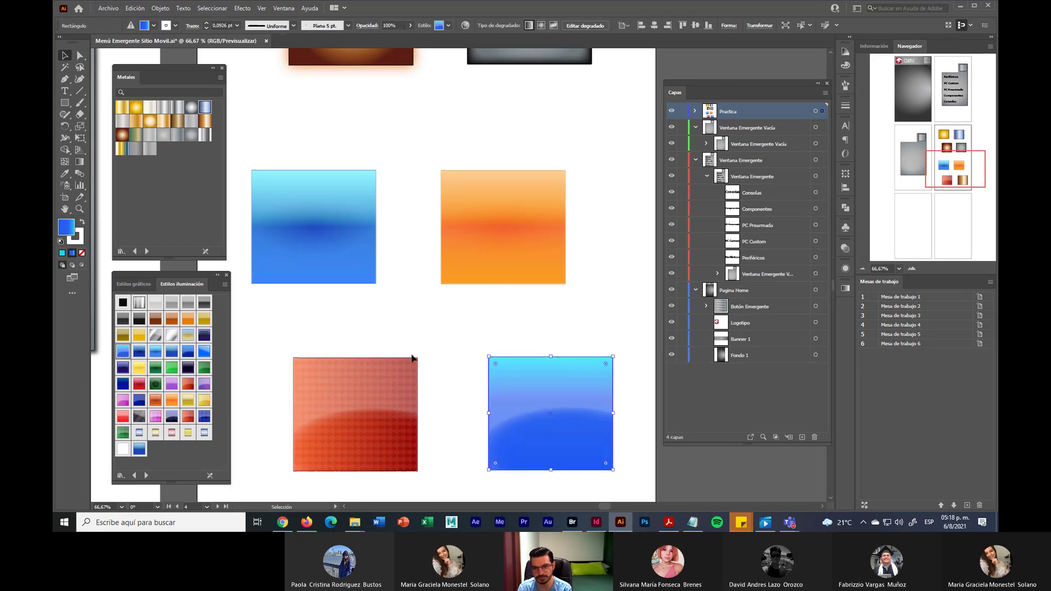
left_click(422, 329)
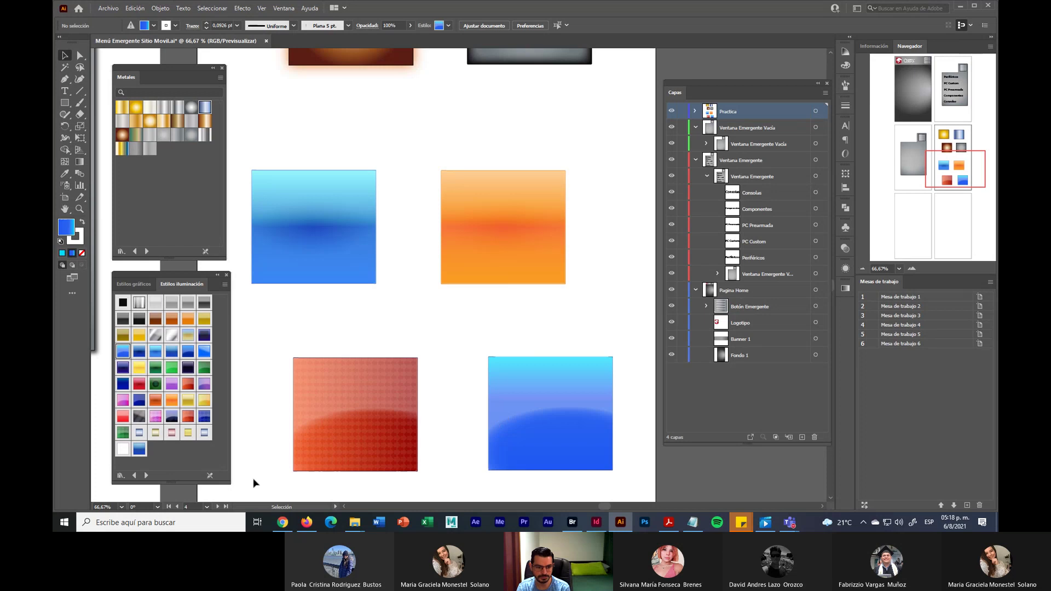
Load the Estilos de motivos Vonster library and try splatter patterns and a blue-green camouflage pattern on the red square
left_click(135, 476)
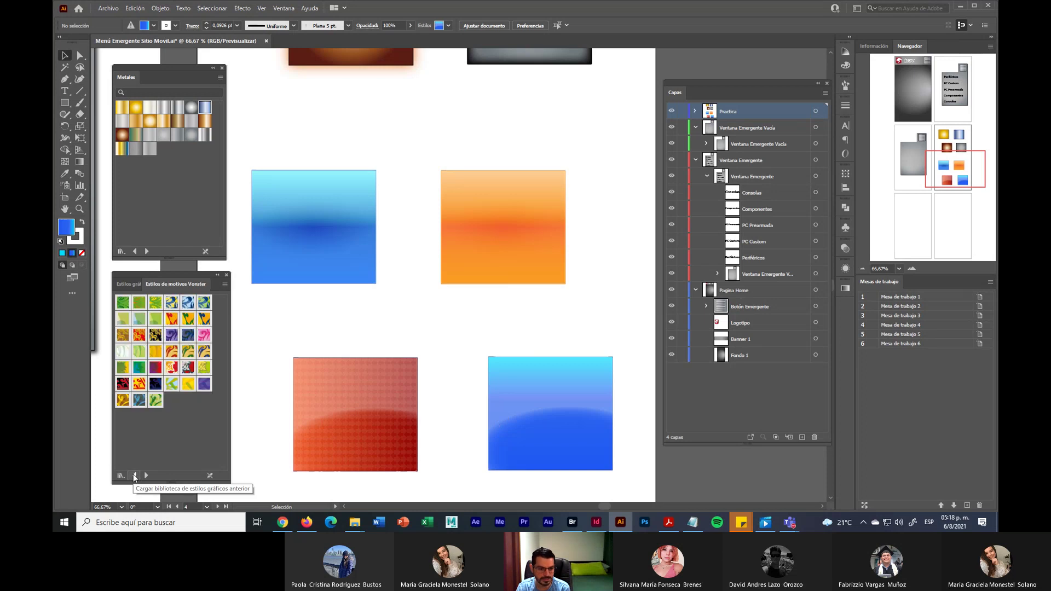
left_click(384, 399)
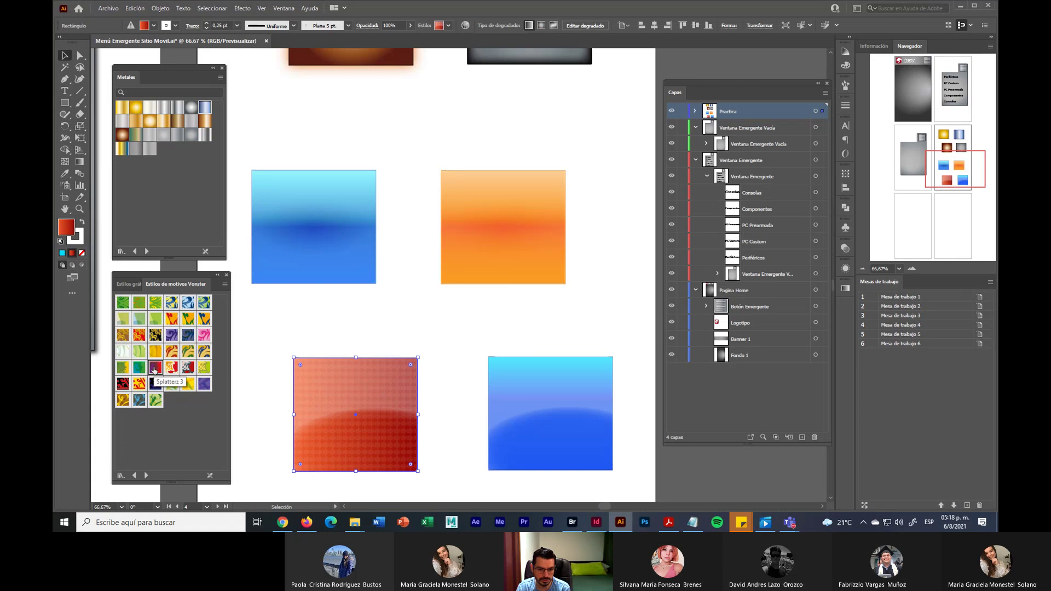
left_click(155, 370)
left_click(123, 368)
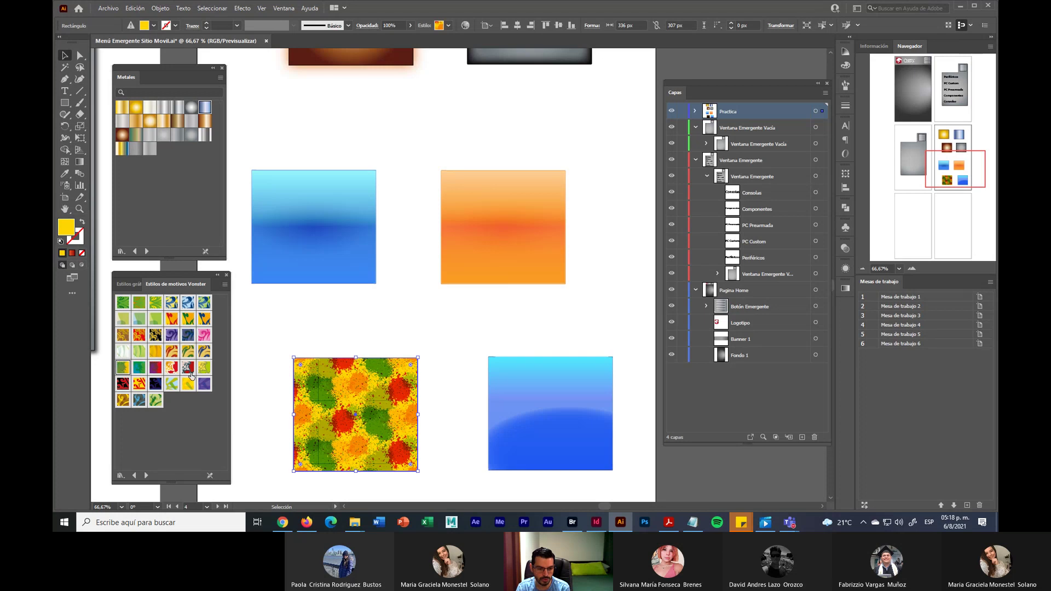
left_click(139, 319)
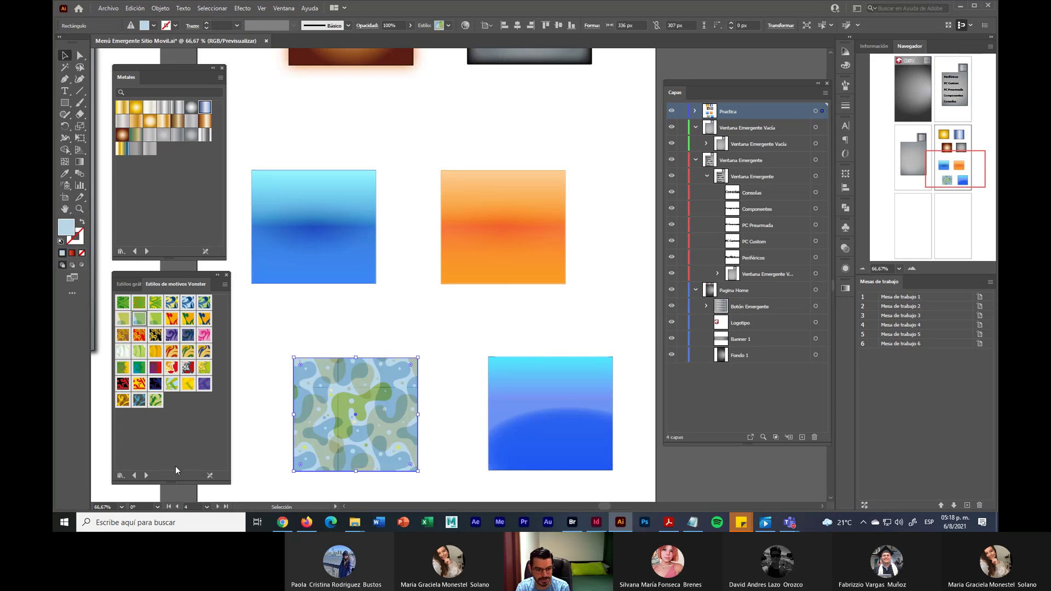
Load the Efectos de texto library, try the white extruded style on the camouflage square, and settle on white with a red outline
left_click(135, 476)
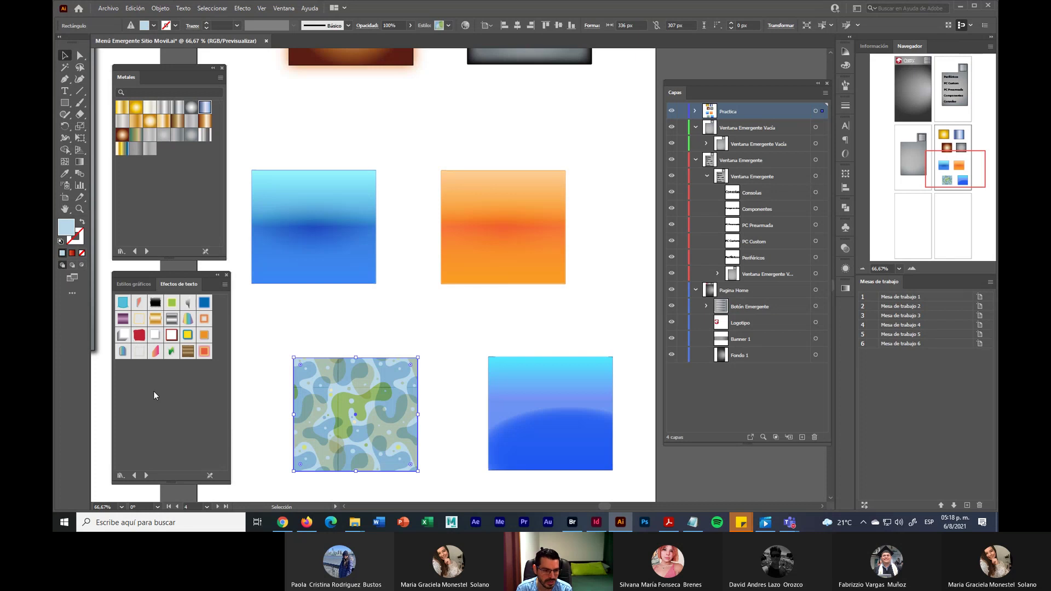
left_click(122, 335)
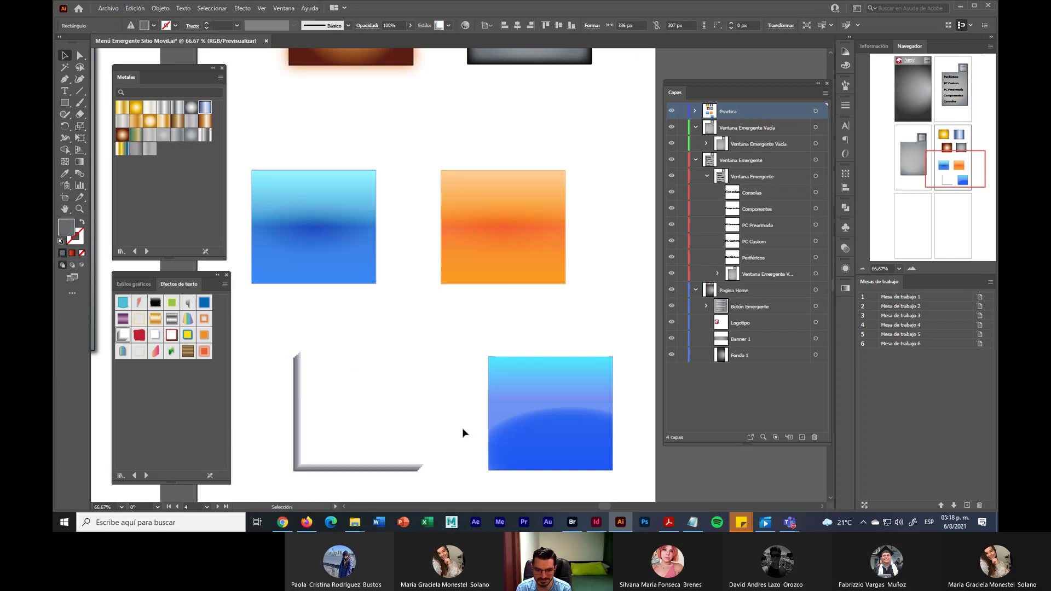
left_click(394, 429)
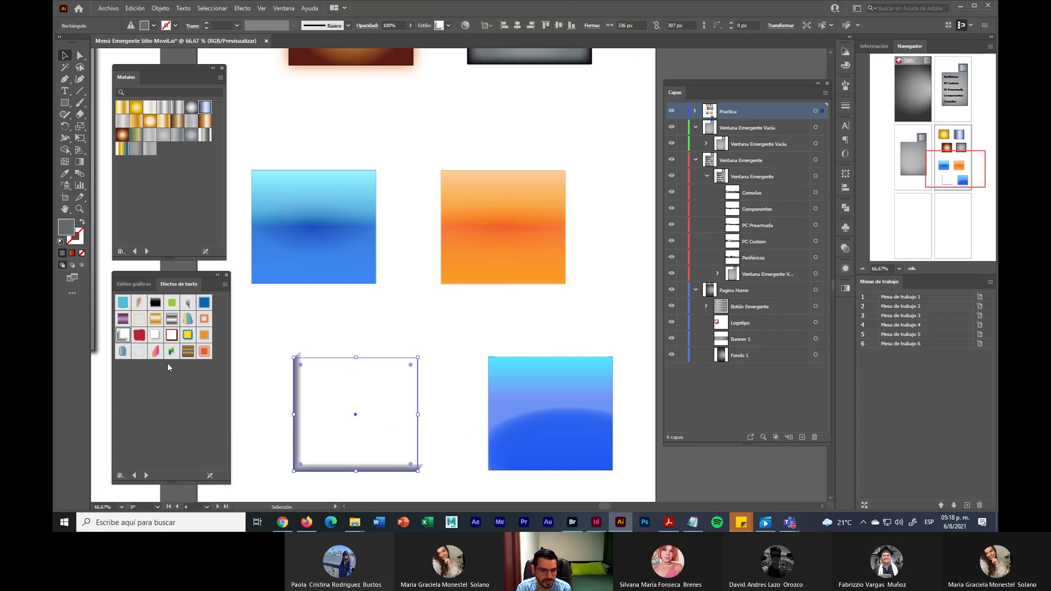
left_click(173, 336)
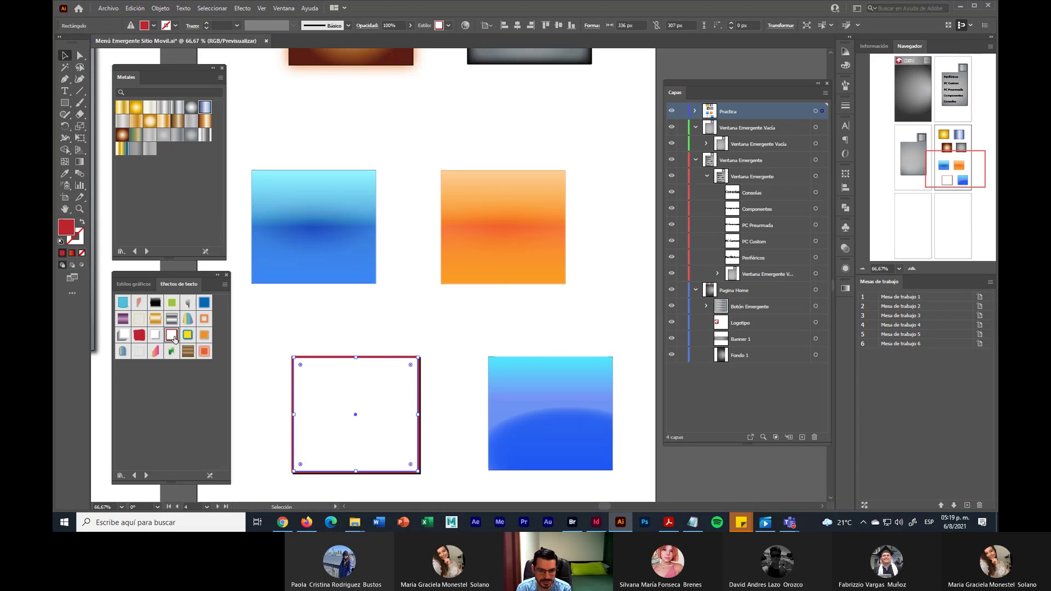
Apply the yellow style with a blue outline from Efectos de texto to the white square with the red outline, and deselect
left_click(251, 370)
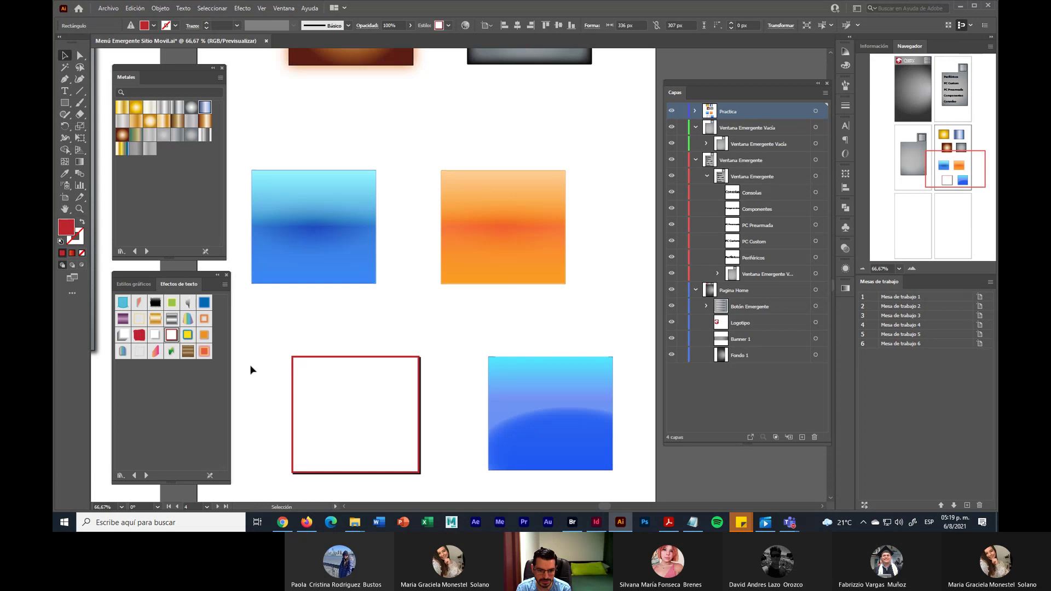
left_click(187, 334)
left_click(371, 441)
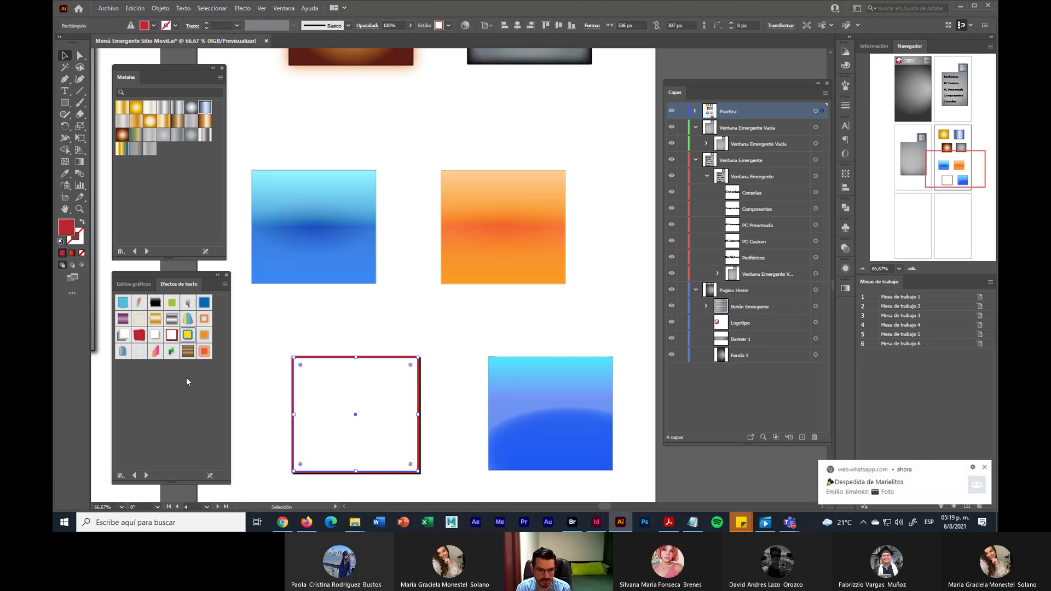
left_click(188, 337)
left_click(277, 381)
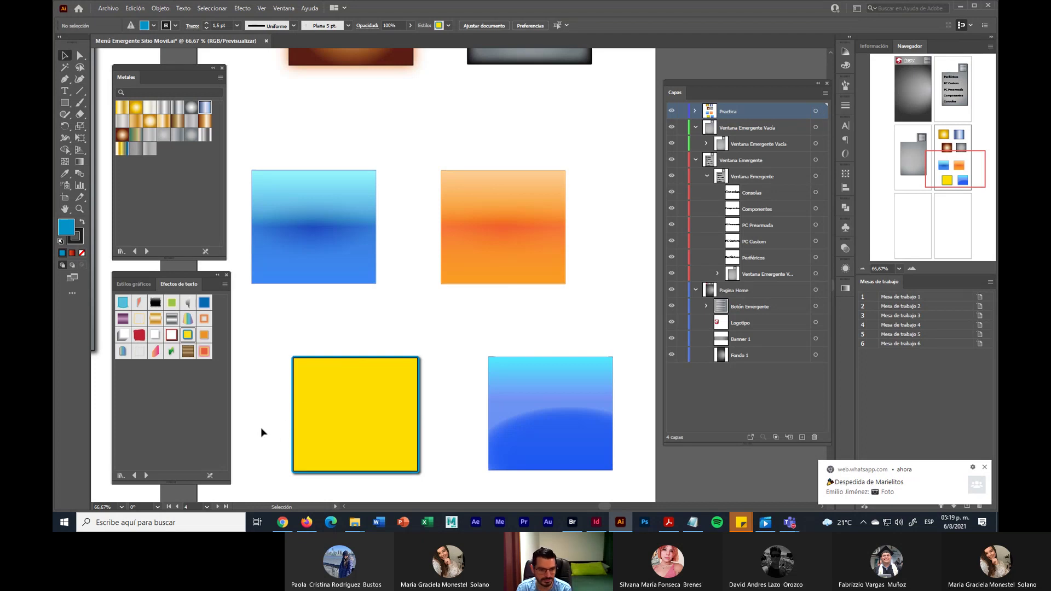
Load the Efectos de neón library and try purple, orange and blue neon outlines on the orange square
left_click(135, 475)
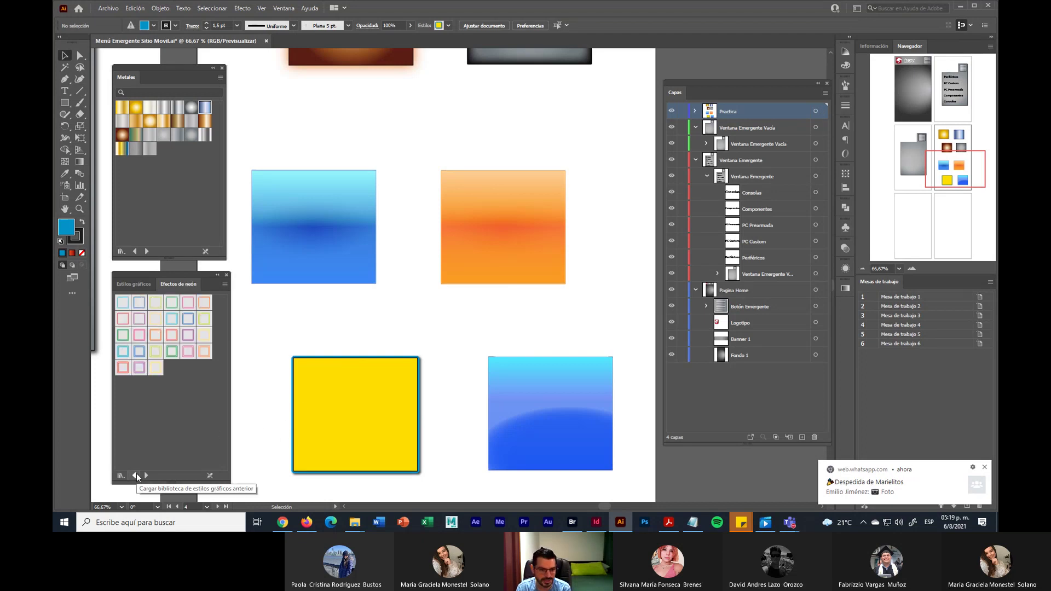
left_click(492, 278)
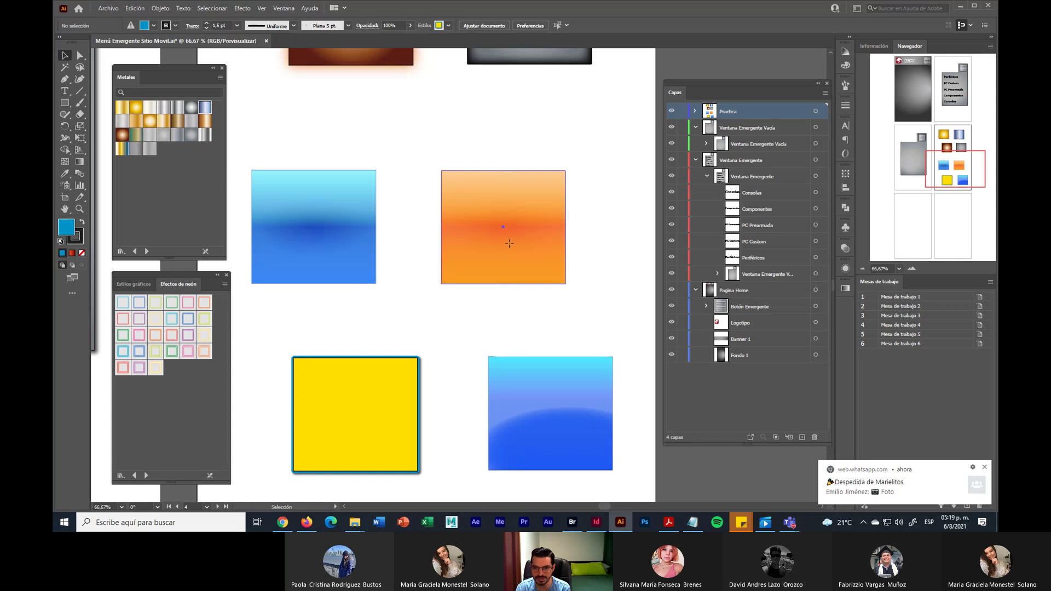
left_click(188, 337)
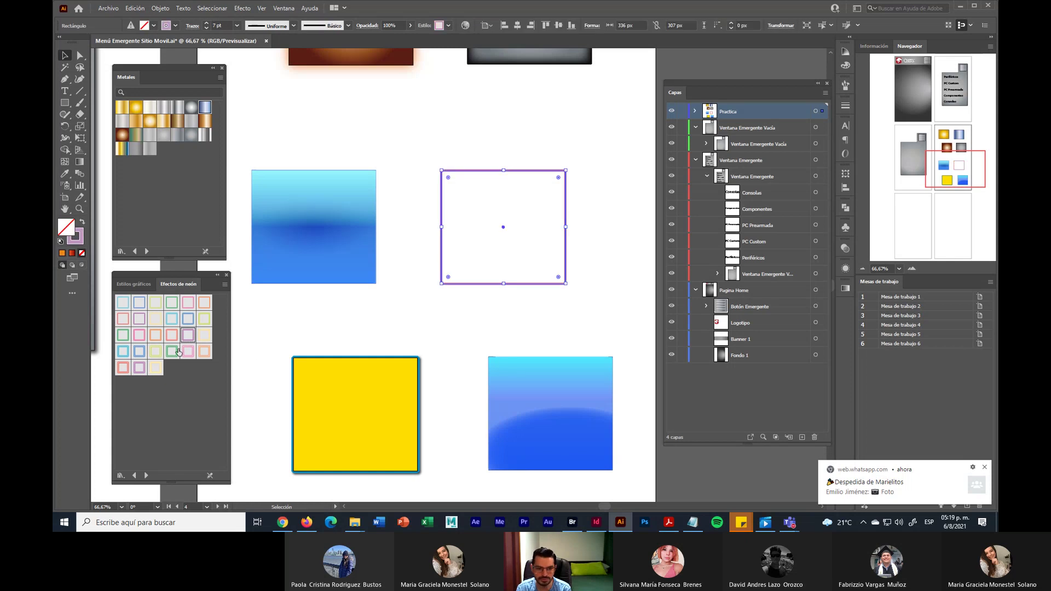
left_click(155, 336)
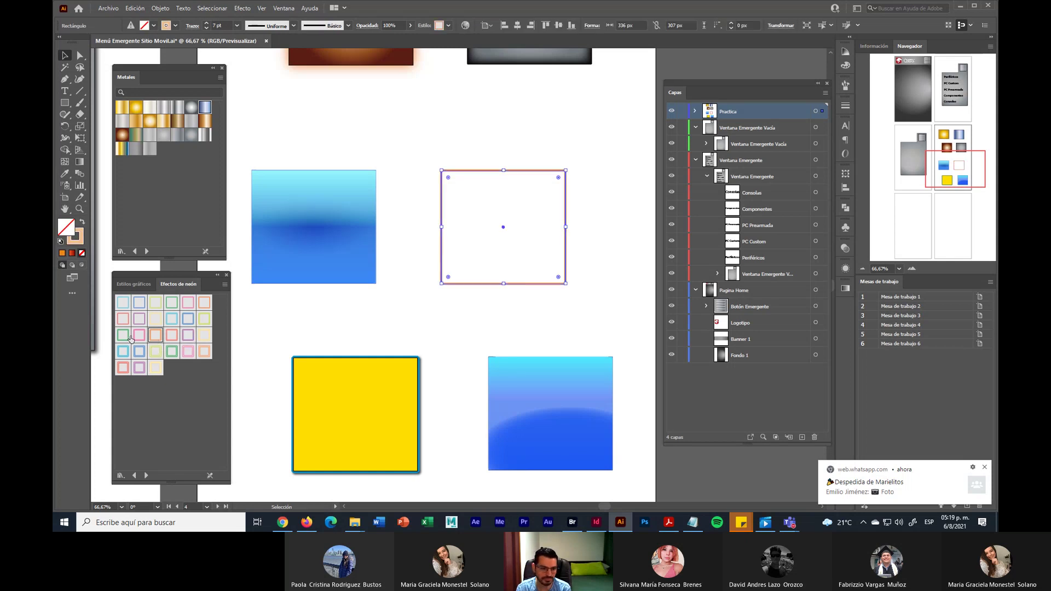
left_click(139, 351)
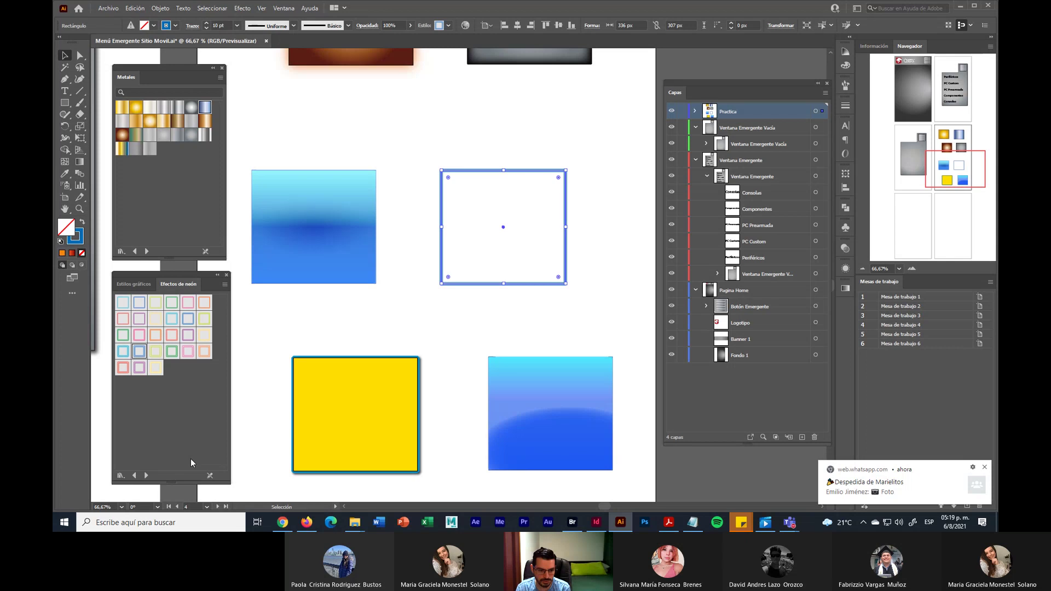
Load the Efectos de imagen library and apply its shadowed green style to the neon square and its deep blue gradient style to the bright-blue square
left_click(134, 475)
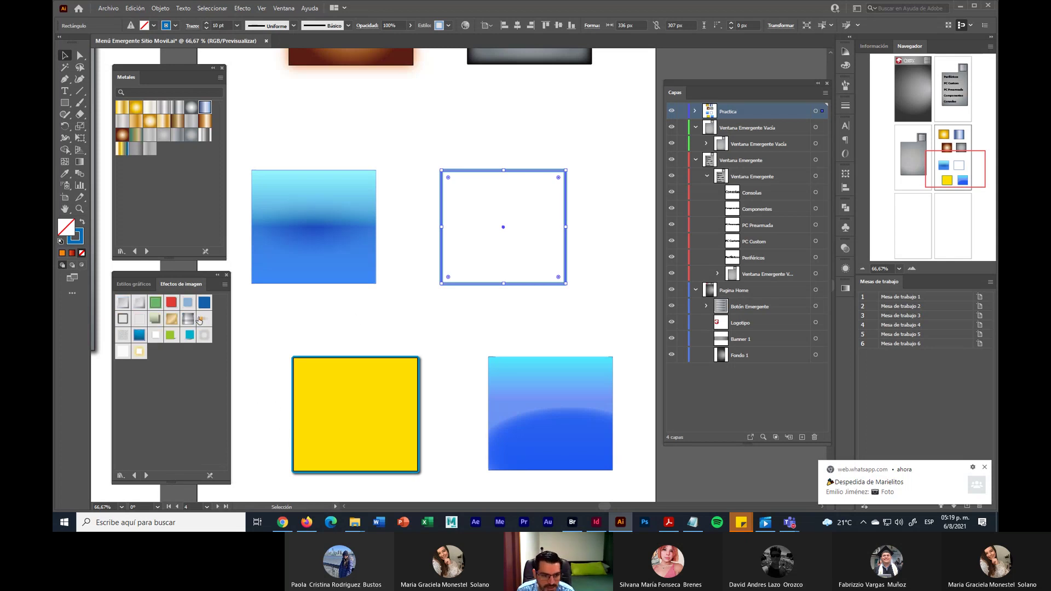
left_click(156, 318)
left_click(382, 319)
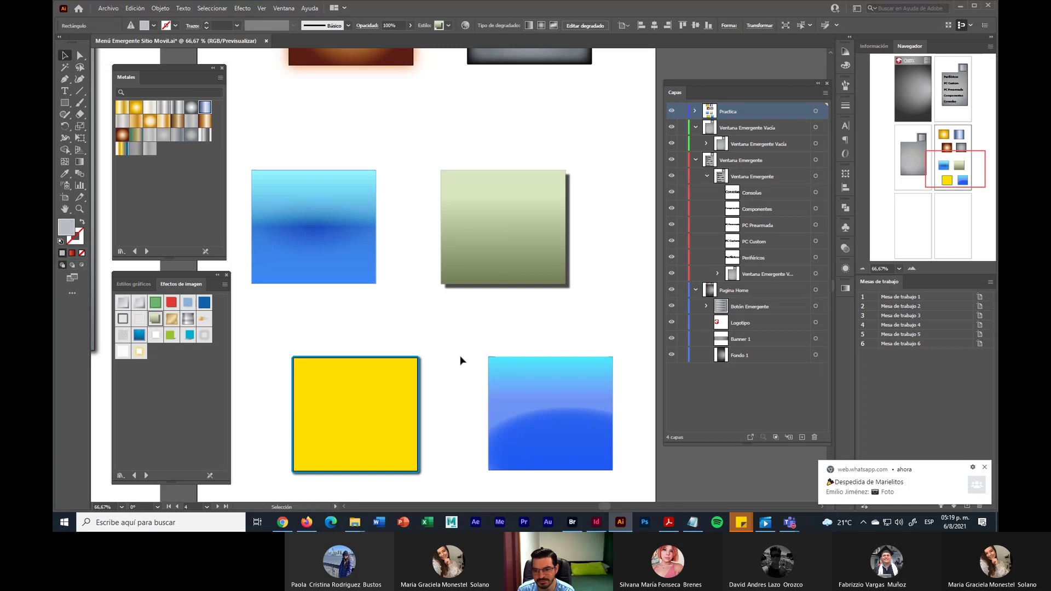
left_click(501, 399)
left_click(139, 335)
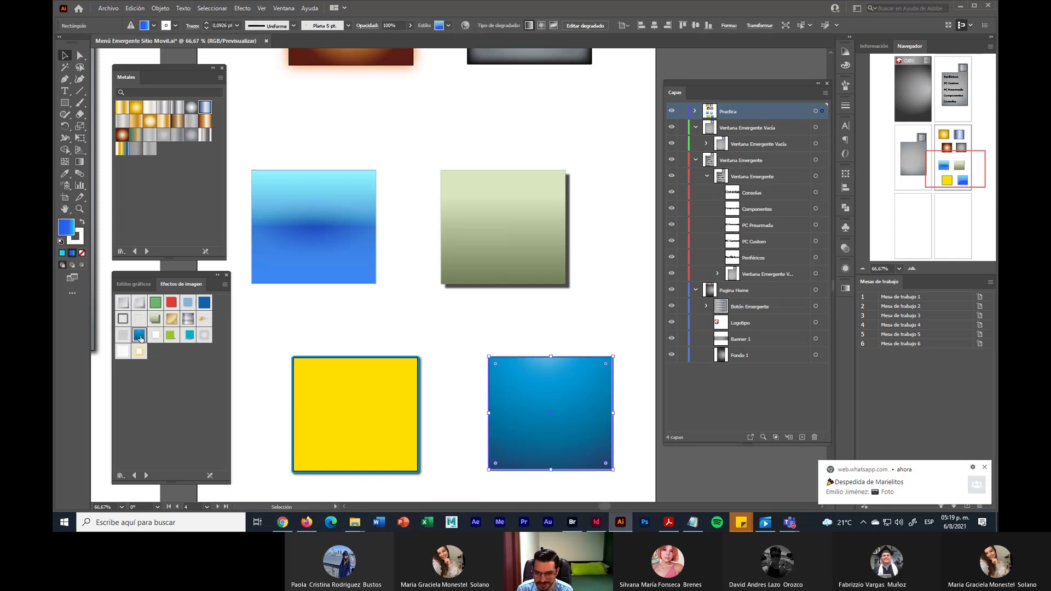
left_click(400, 340)
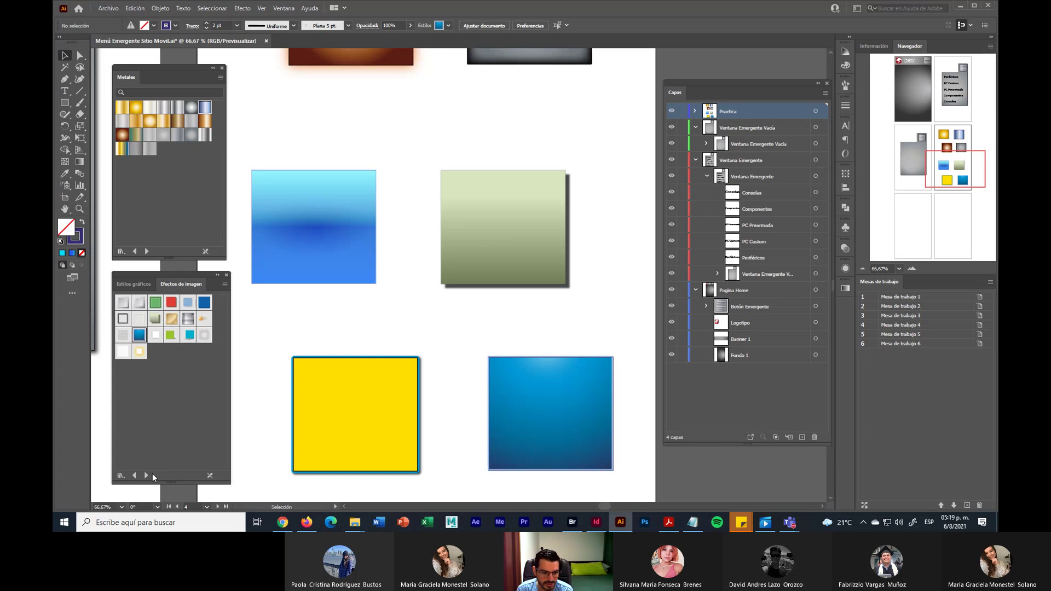
Apply the silver bevelled style from Efectos de imagen to the light-blue square and deselect it
left_click(287, 266)
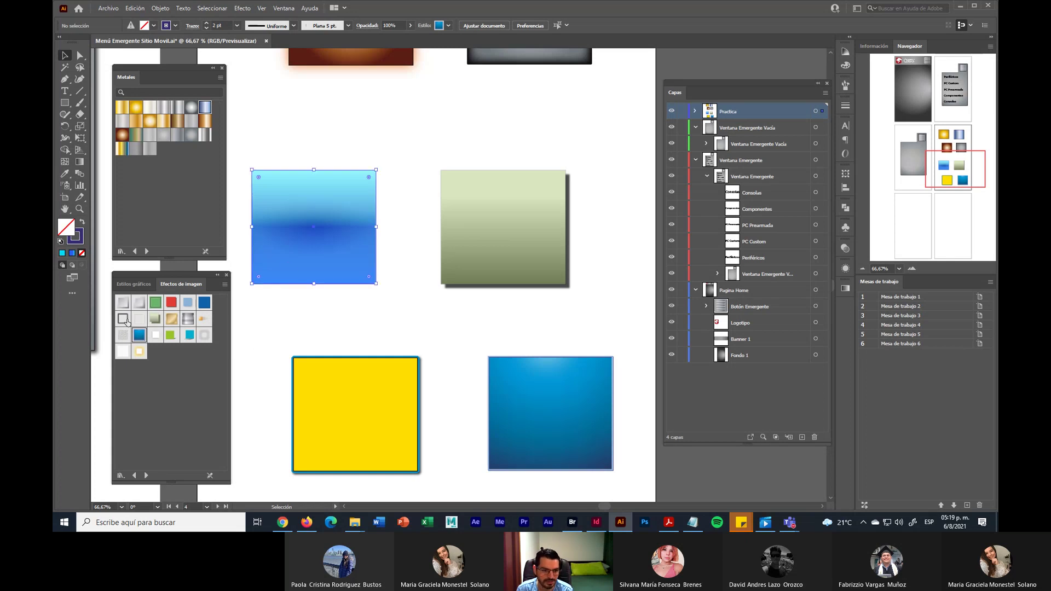
left_click(122, 304)
left_click(314, 310)
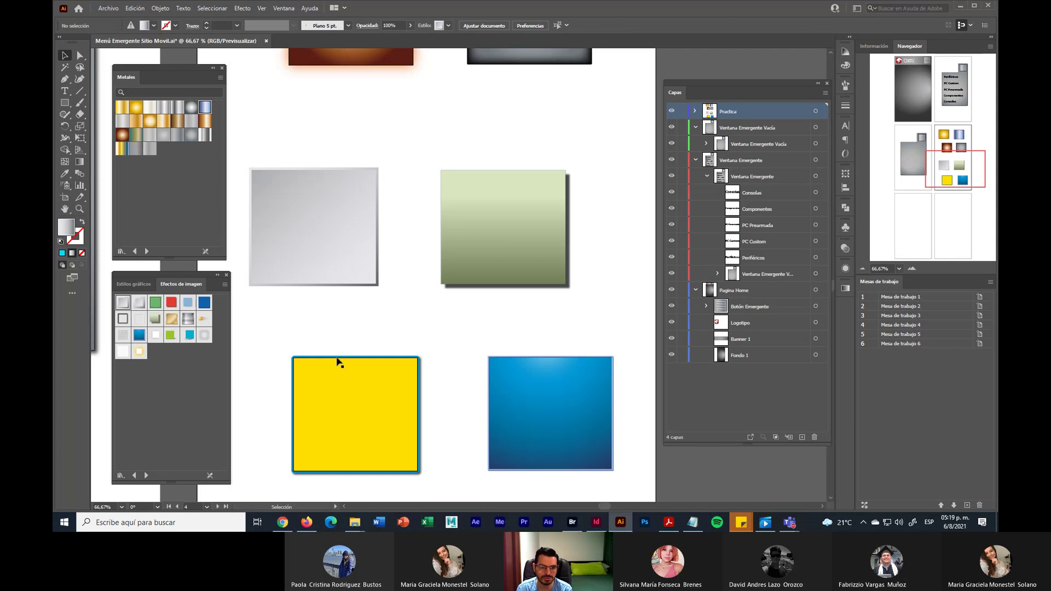
scroll(365, 251, "up", 1)
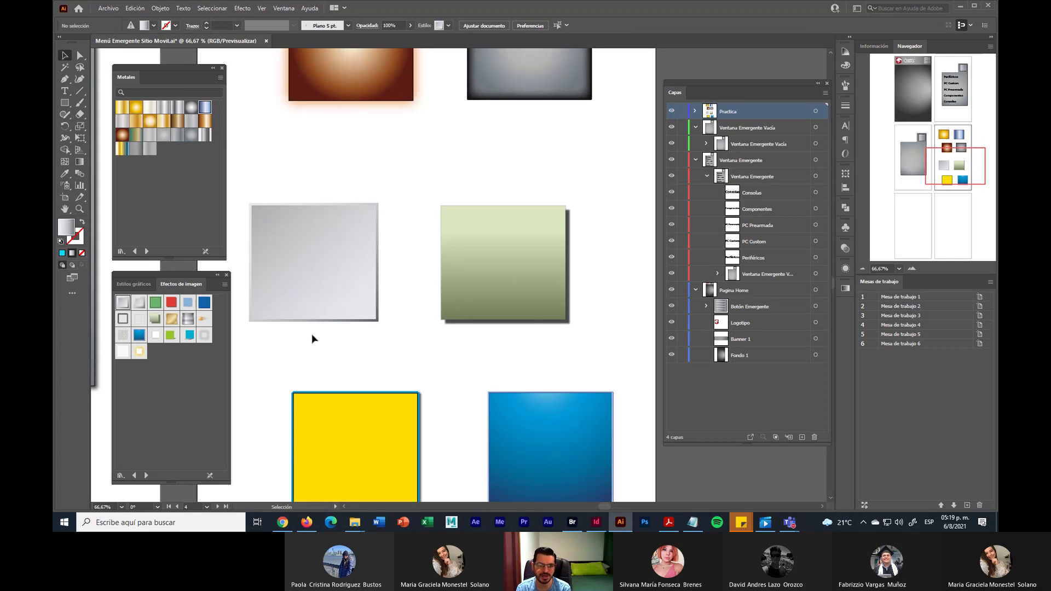
scroll(312, 338, "down", 1)
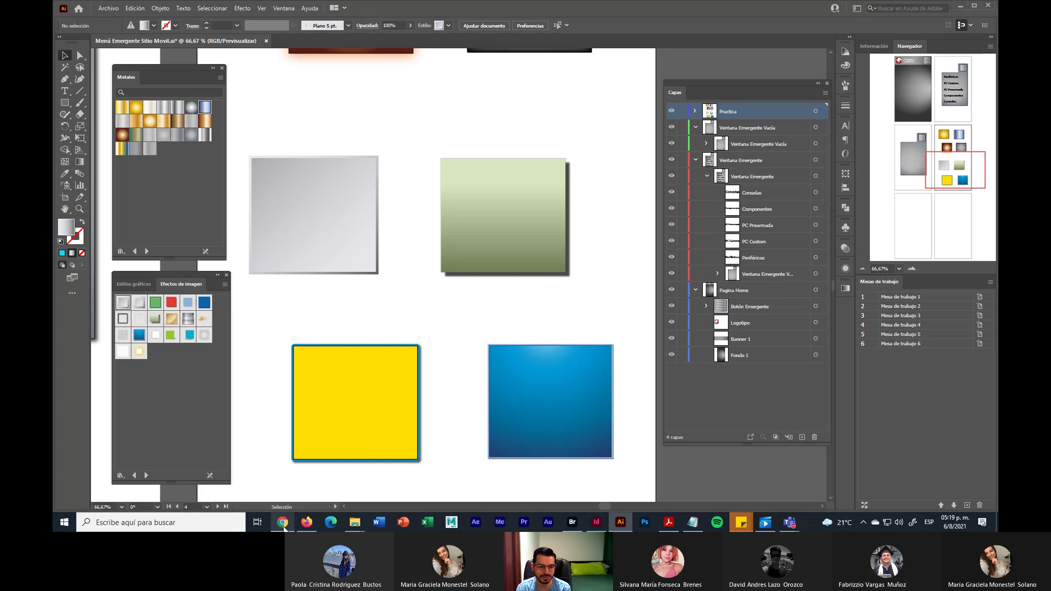
Go back through the style libraries to Efectos 3D and apply the magenta and blue extruded style to the yellow square
left_click(133, 476)
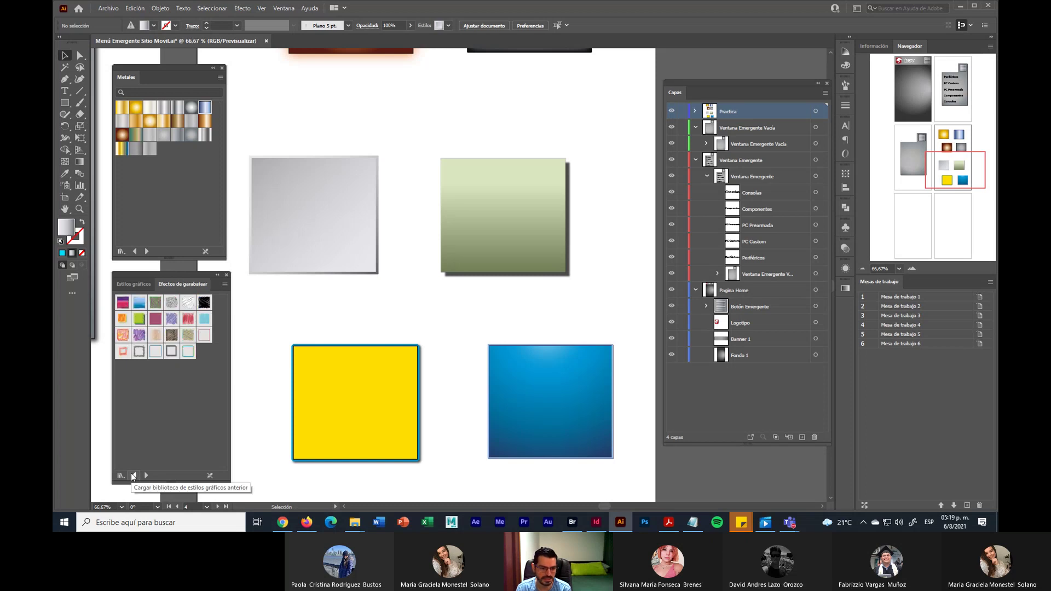
left_click(134, 475)
left_click(133, 475)
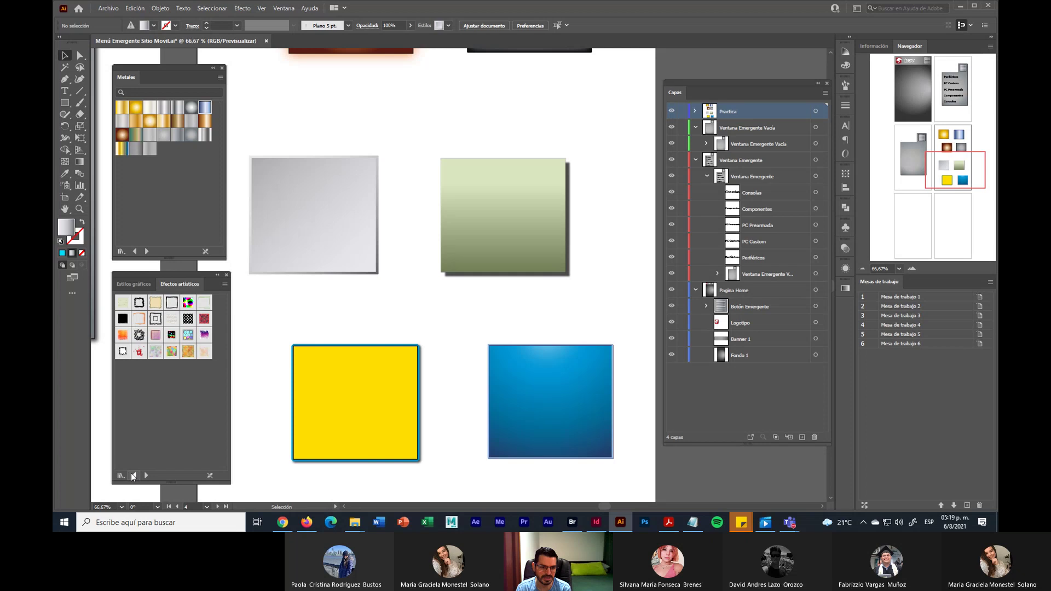
left_click(133, 475)
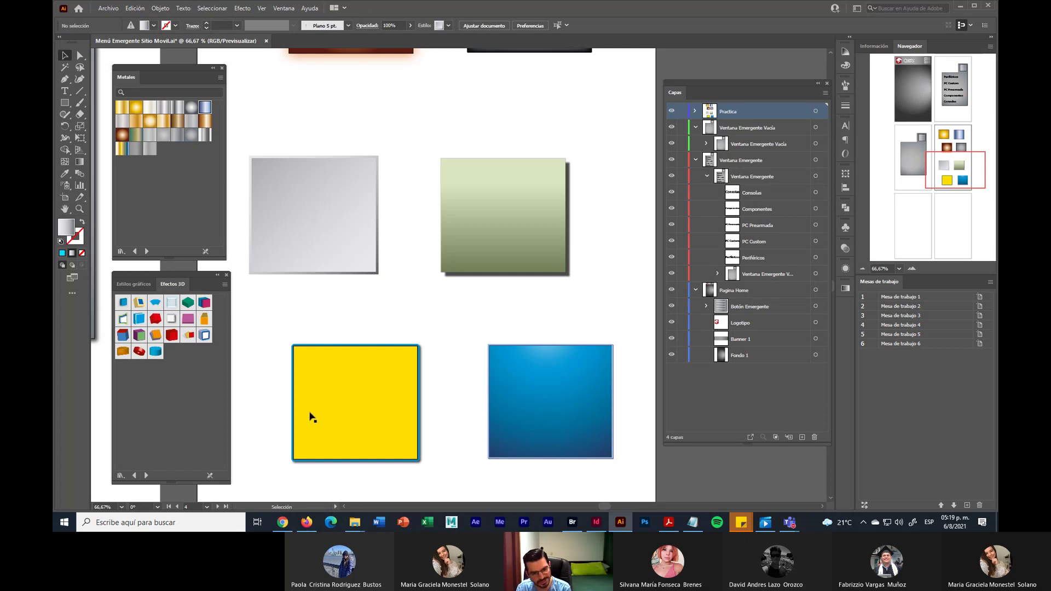
left_click(331, 404)
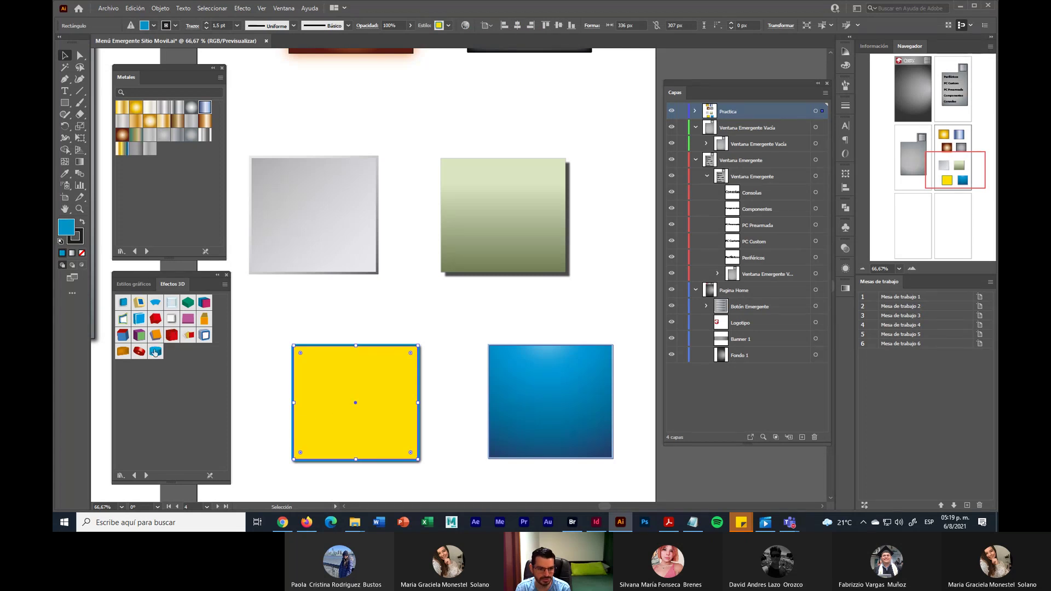
left_click(204, 303)
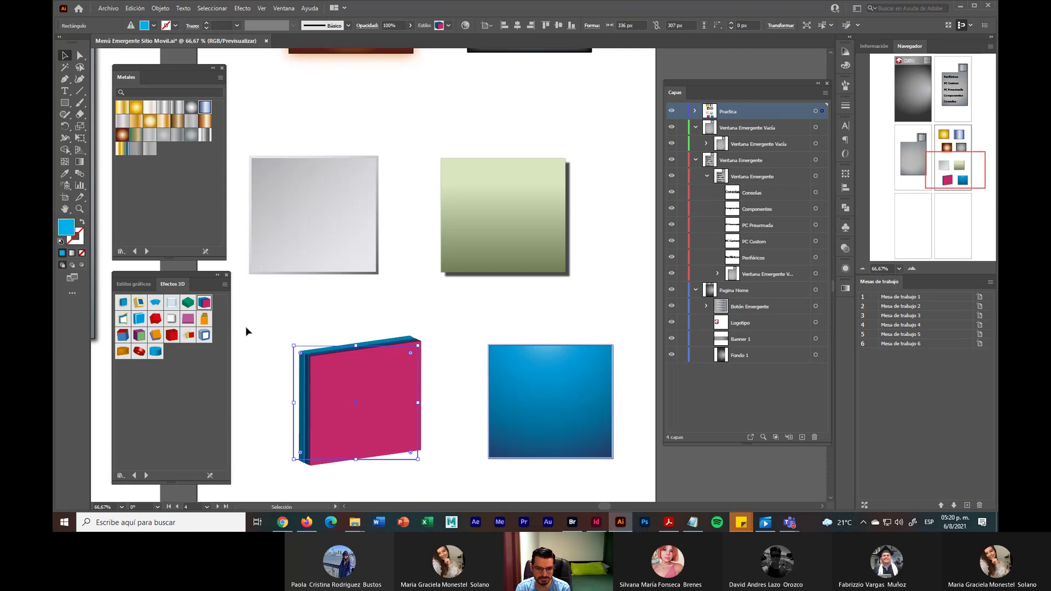
left_click(452, 419)
Load the Botones y Rollovers library and apply the framed blue button style to the magenta 3D square, and deselect
left_click(354, 406)
left_click(134, 475)
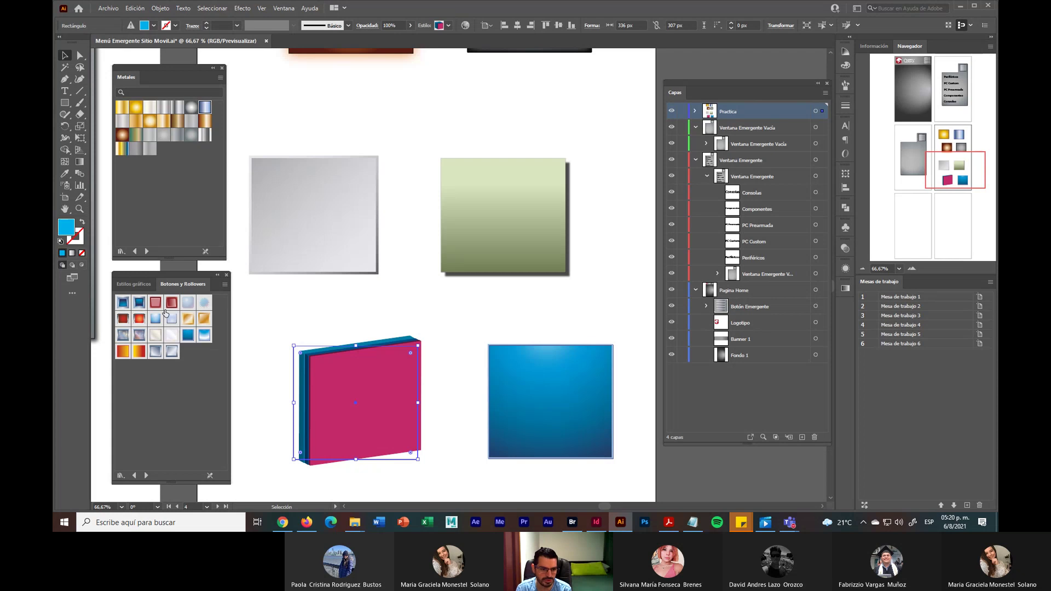
left_click(139, 302)
left_click(453, 404)
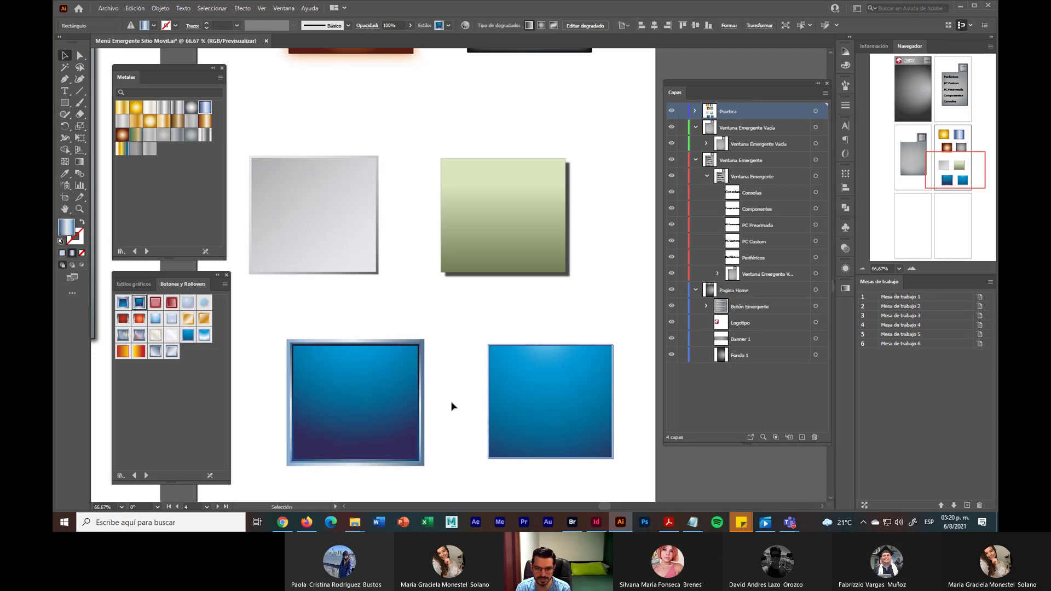
left_click(352, 432)
left_click(463, 426)
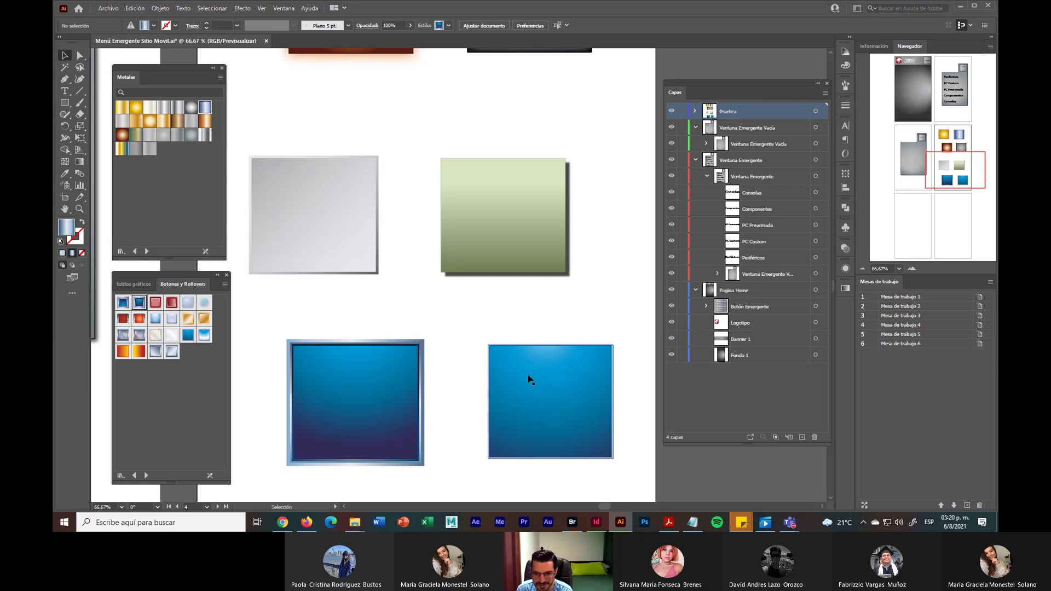
Apply the red button style with metallic edges from Botones y Rollovers to the green square, and exit isolation mode
left_click(487, 256)
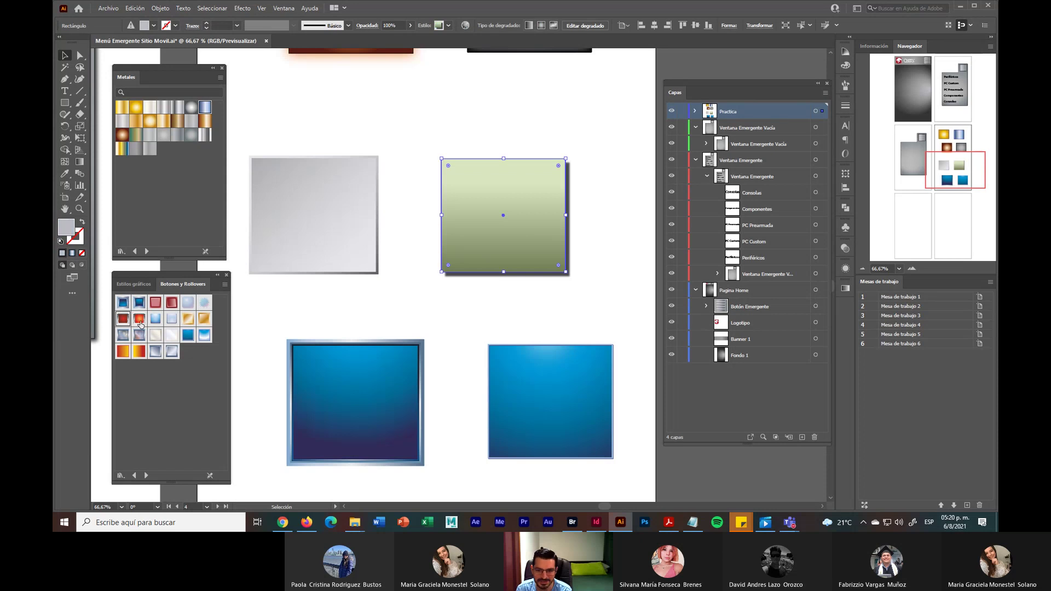
left_click(122, 319)
left_click(467, 311)
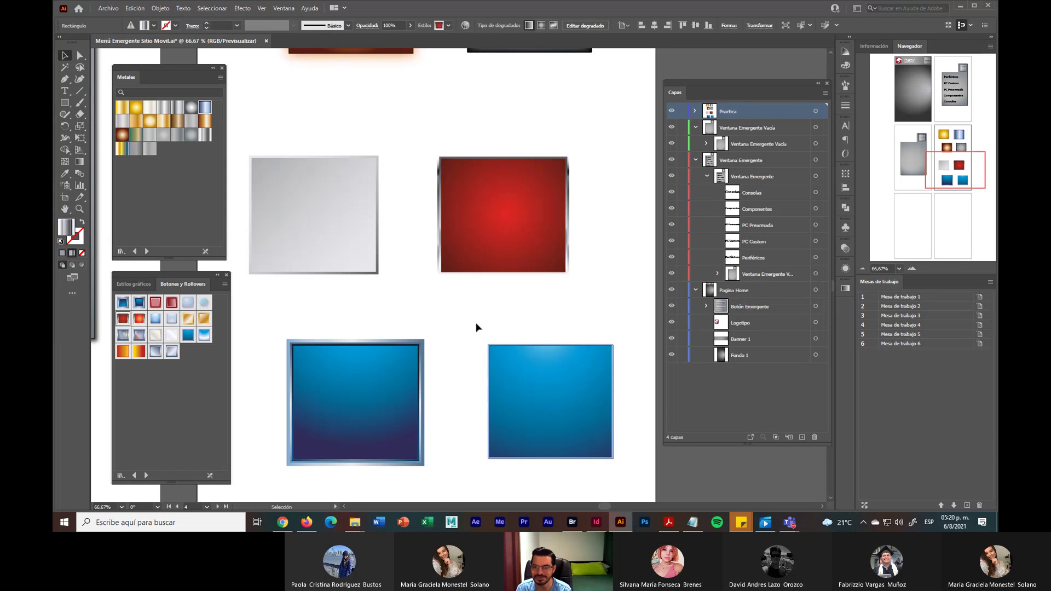
double_click(480, 230)
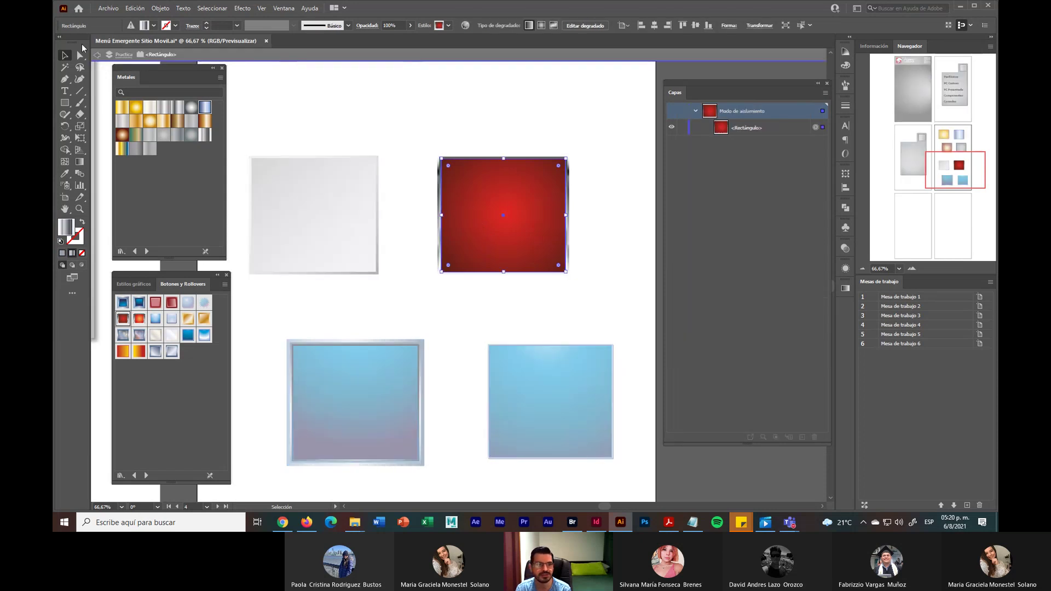
left_click(97, 55)
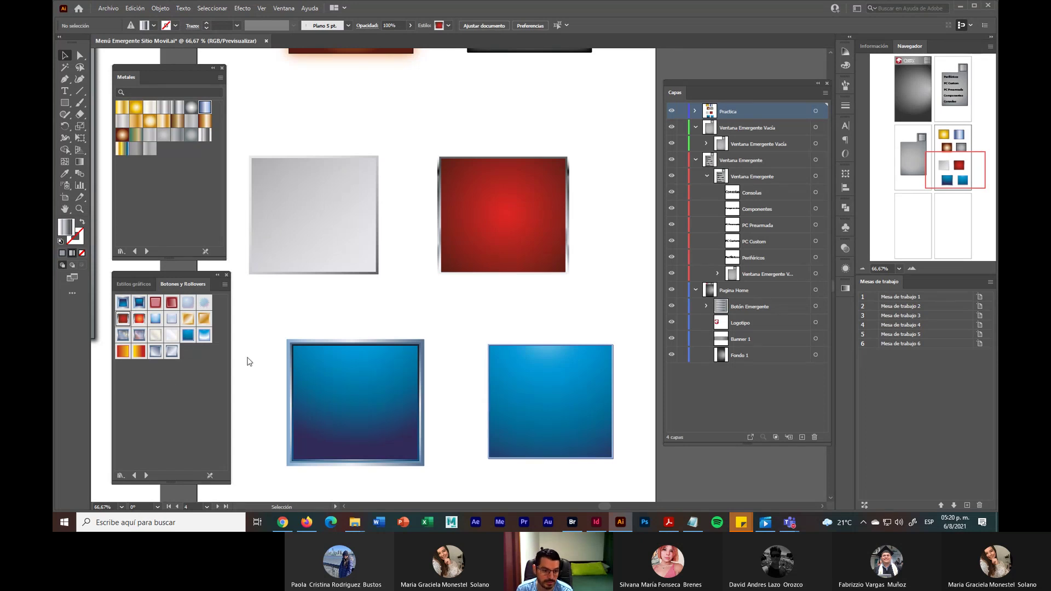
Look into the Aditivo para pincel de manchas library, return to Botones y Rollovers and apply the pale blue rounded style to the silver square
left_click(310, 230)
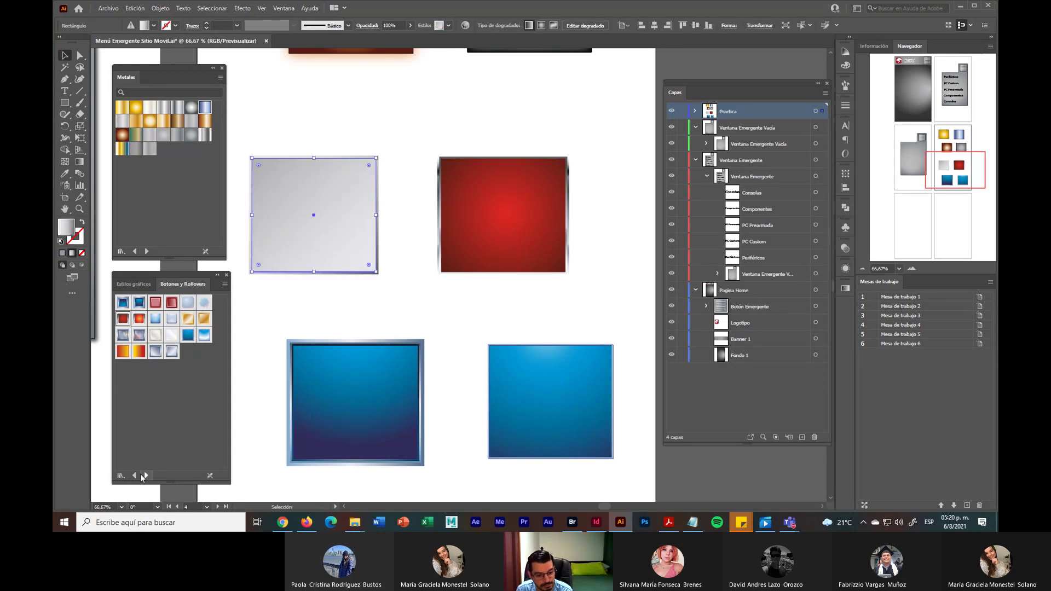
left_click(135, 475)
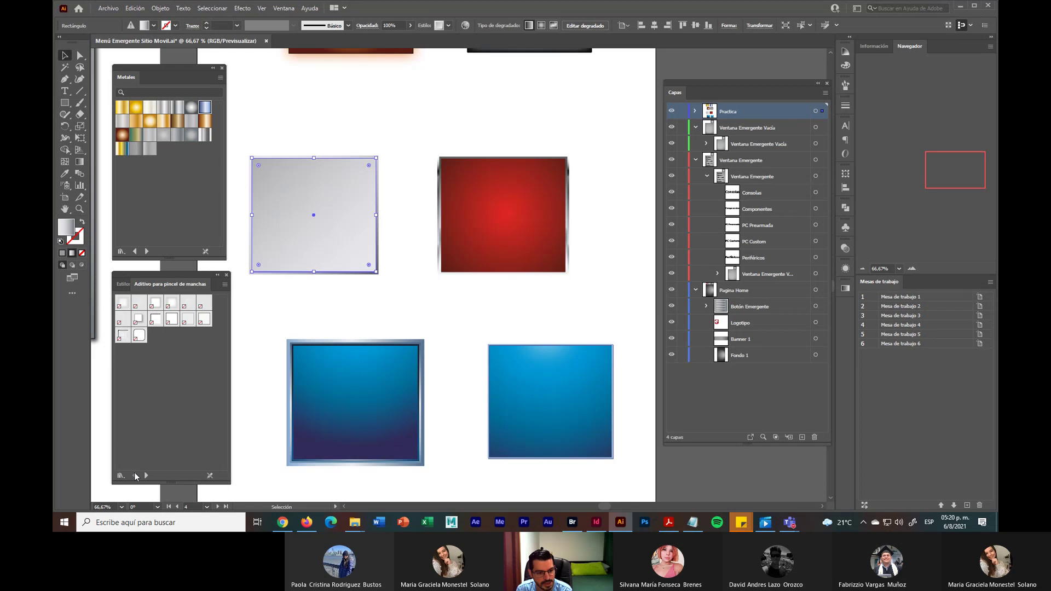
left_click(147, 475)
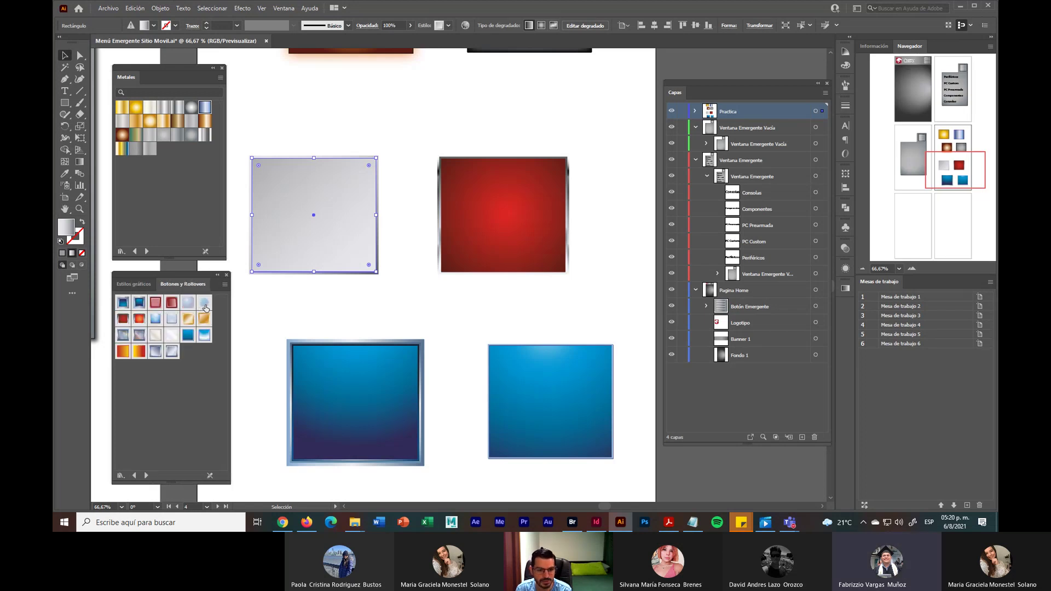
left_click(188, 304)
left_click(340, 298)
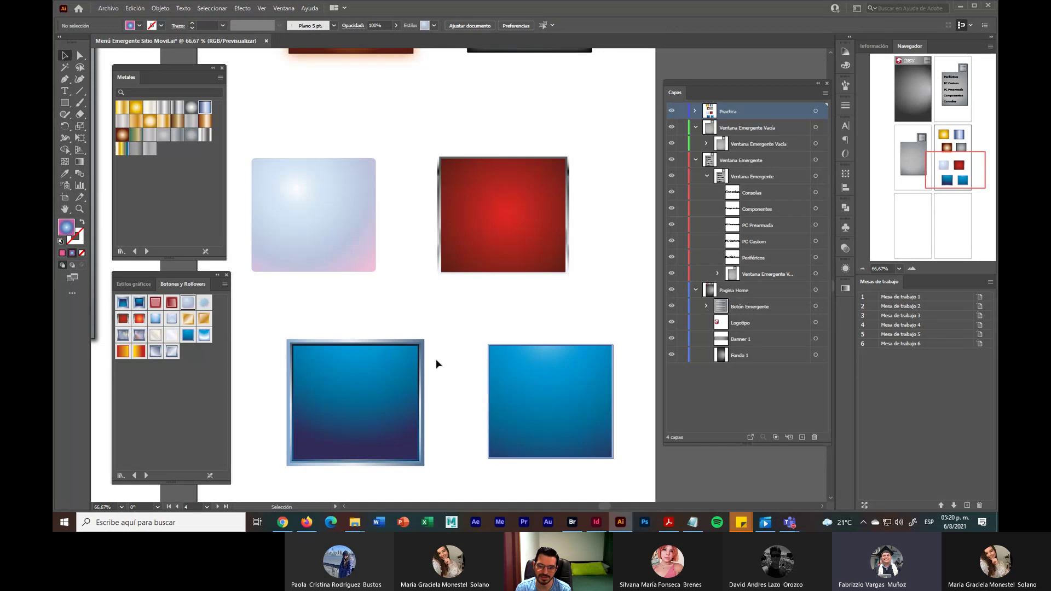
Select the light blue square, show the graphic style libraries under the screen magnifier, and load the Efectos de neón library
left_click(523, 390)
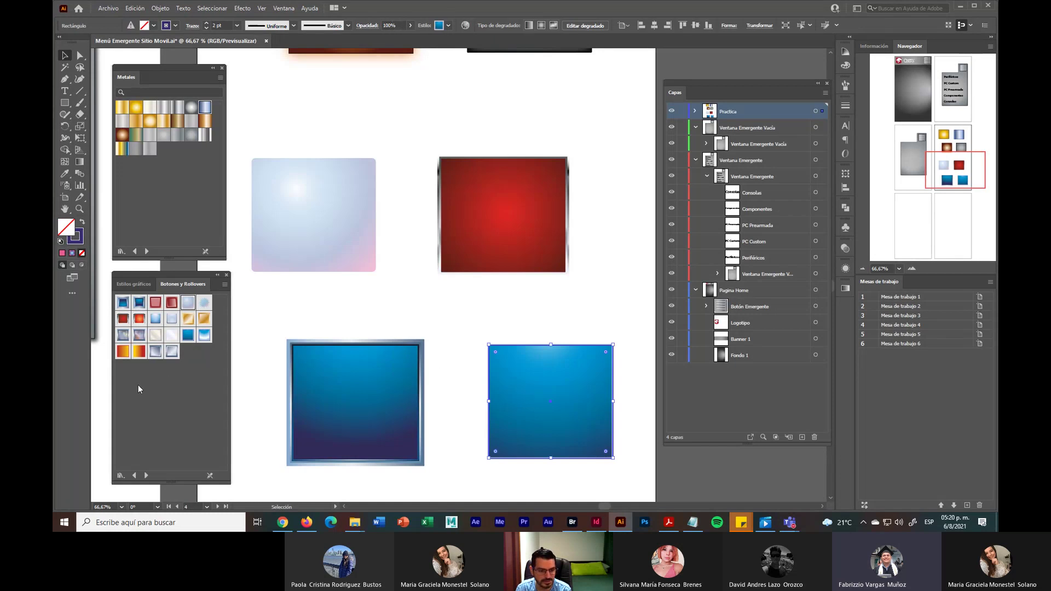
left_click(121, 475)
left_click(120, 475)
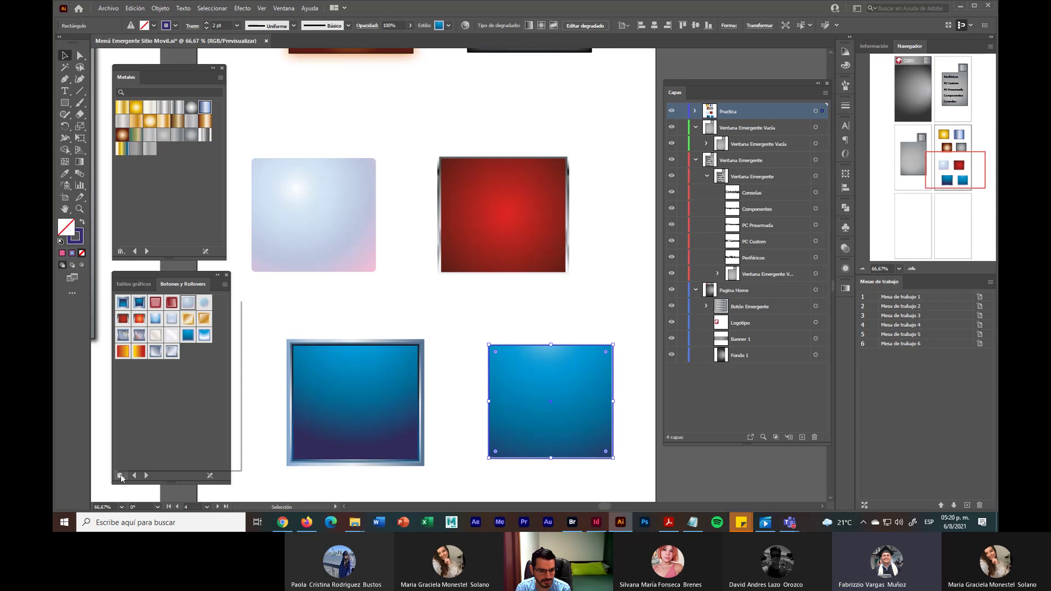
left_click(120, 475)
left_click(149, 282)
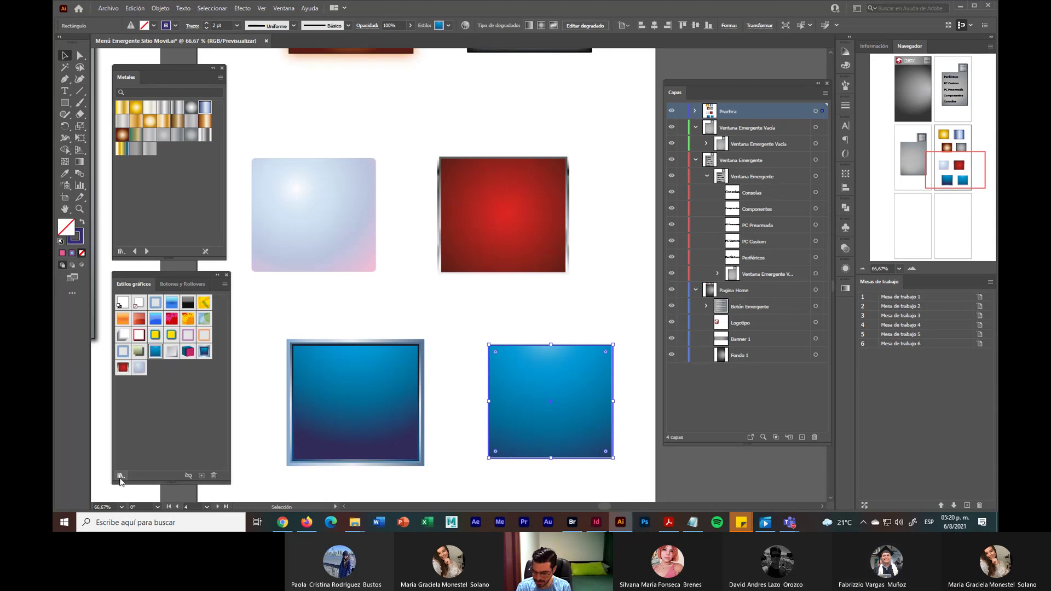
key("super+plus")
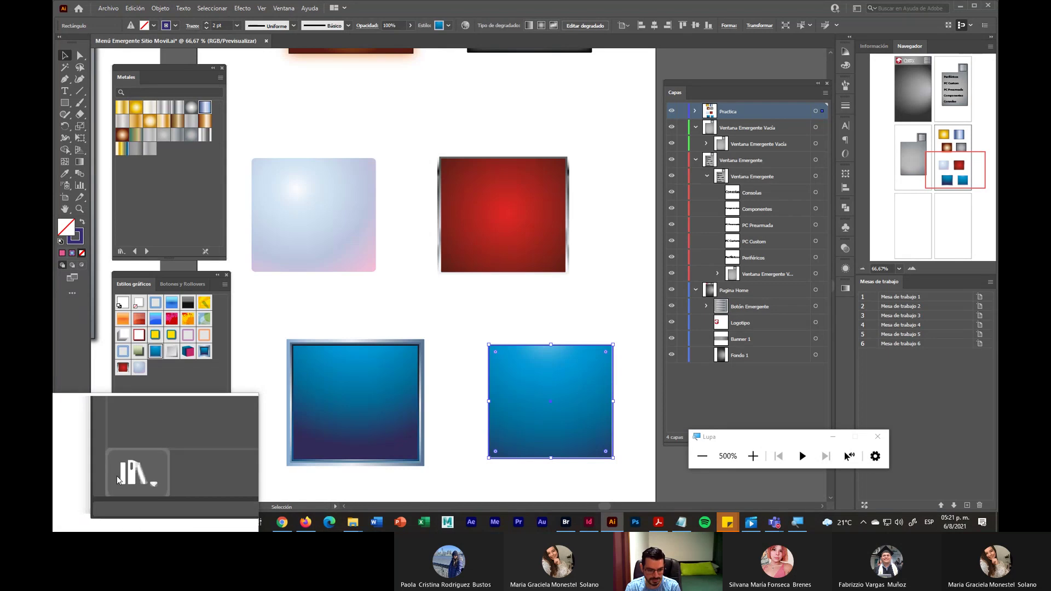
left_click(119, 386)
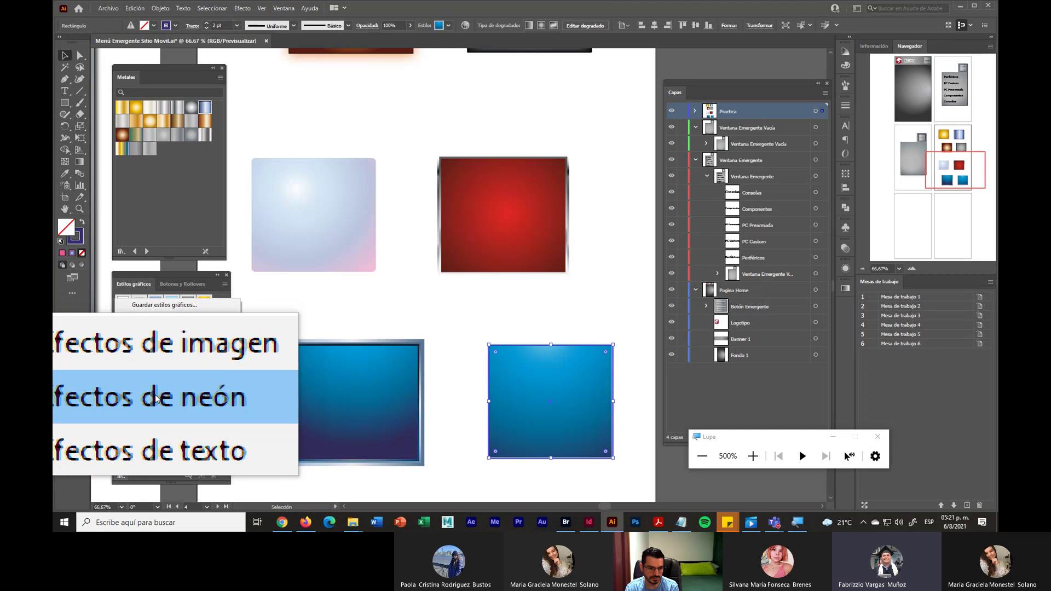
left_click(156, 396)
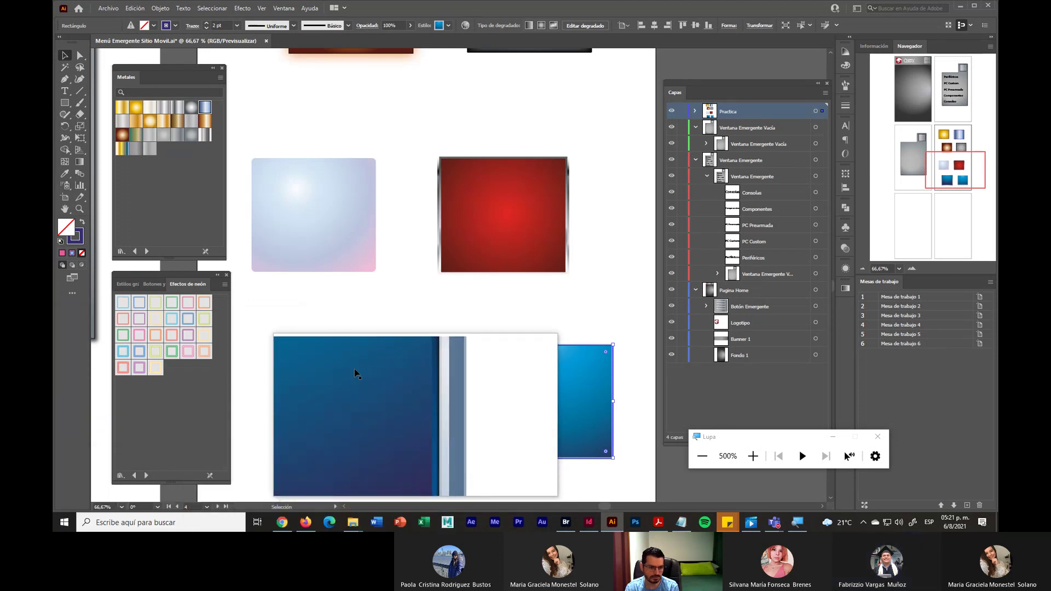
Close the graphic style libraries and the screen magnifier, and deselect the light blue square
left_click(226, 277)
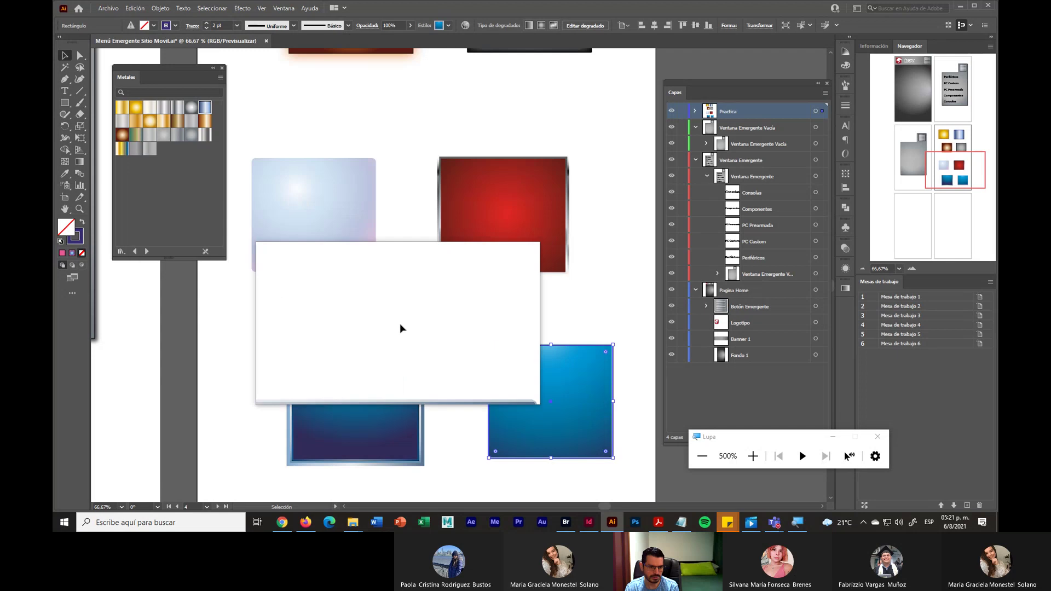
left_click(881, 436)
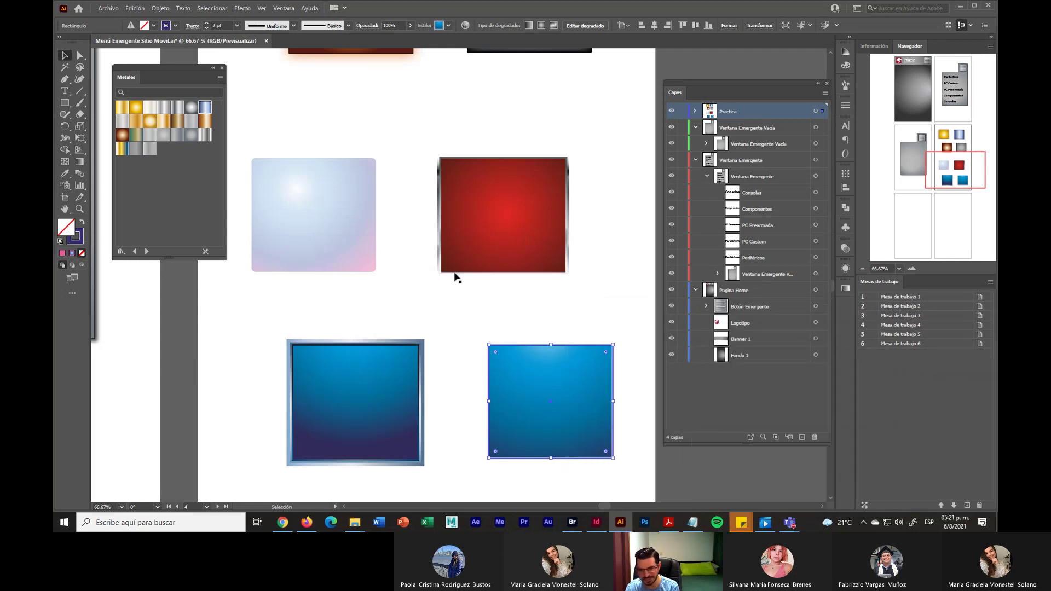
left_click(605, 291)
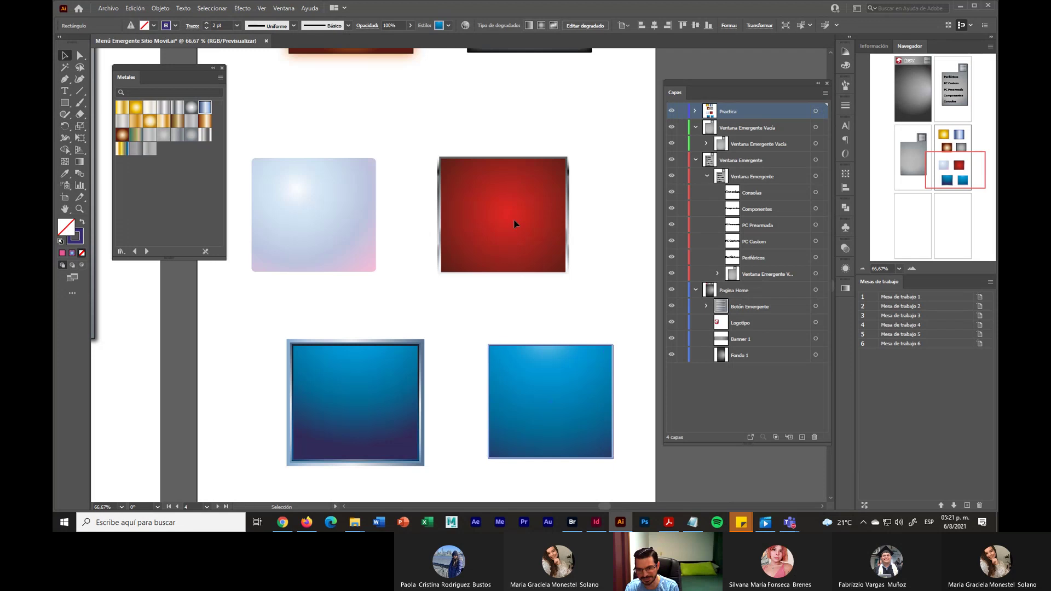
left_click(516, 223)
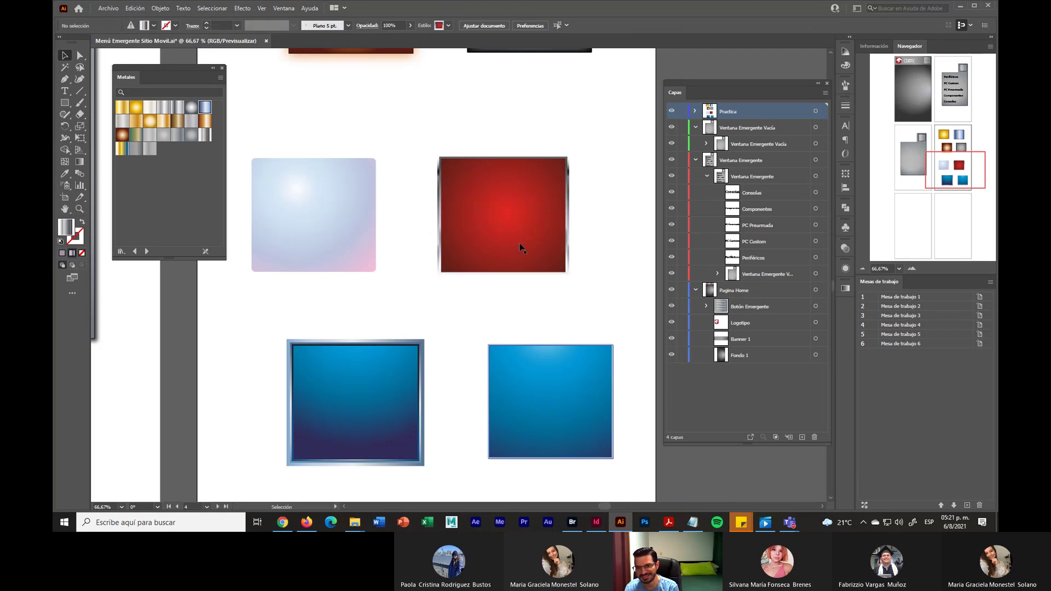
left_click(520, 246)
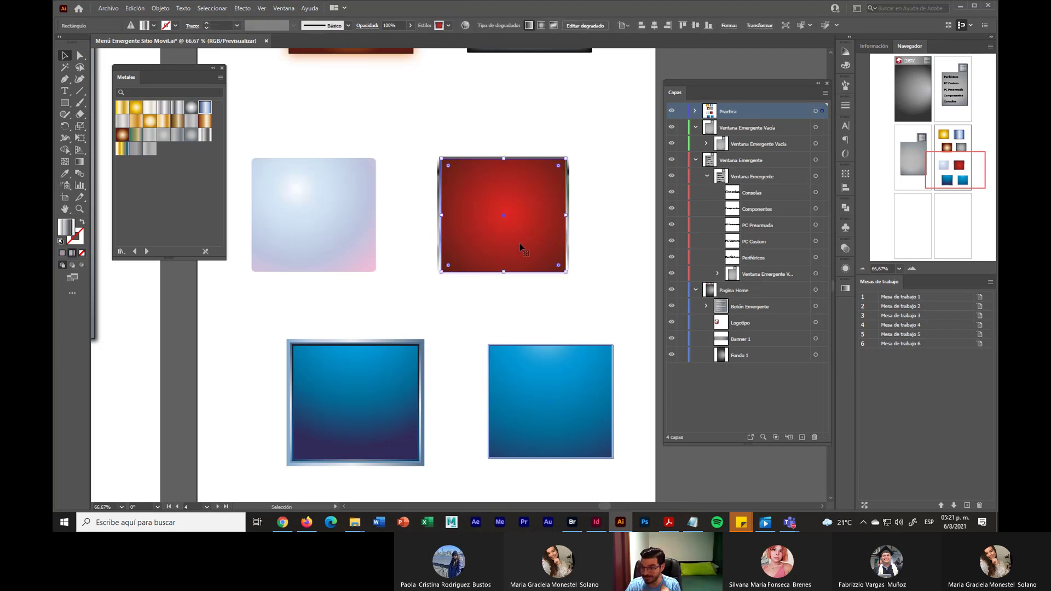
scroll(519, 249, "down", 2)
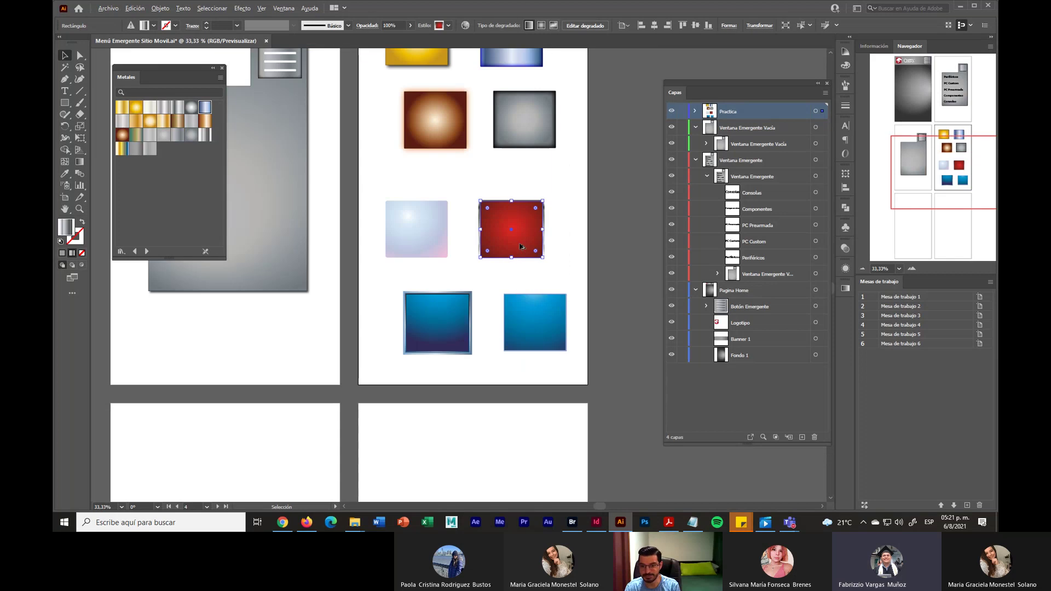
left_click_drag(509, 289, 586, 355)
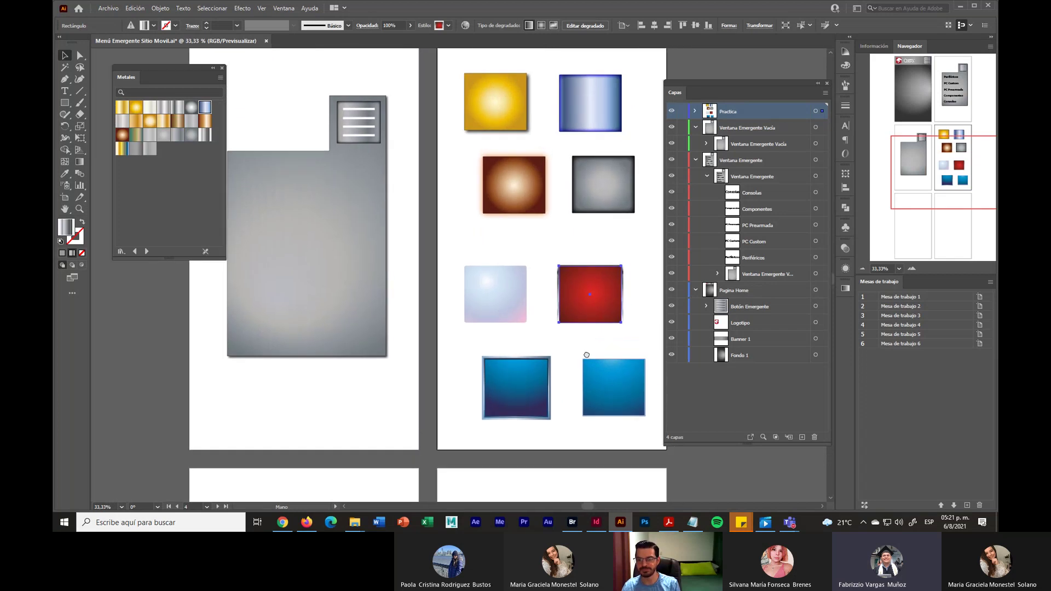
left_click(566, 395)
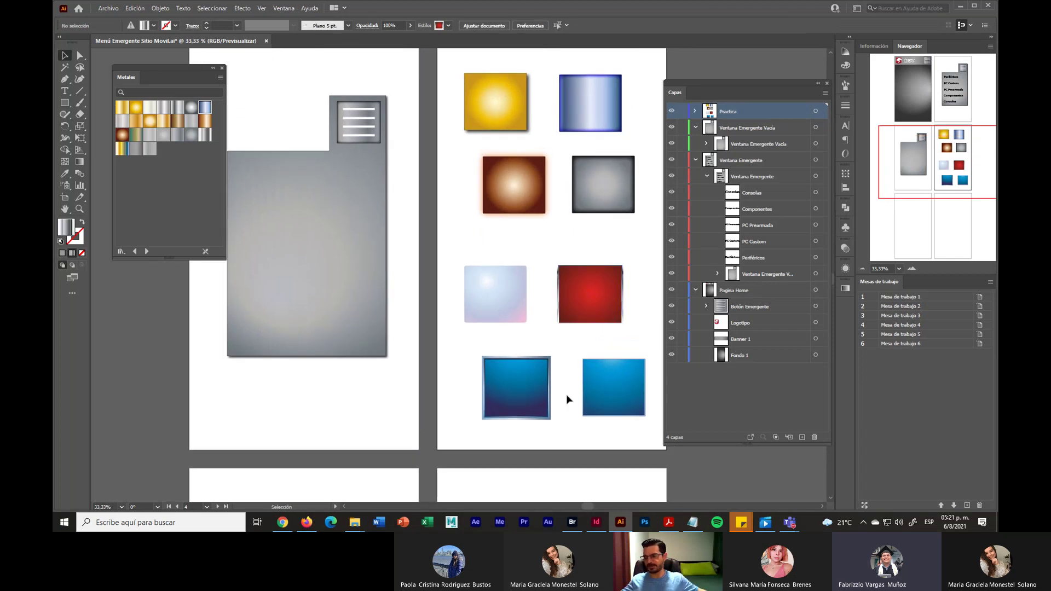
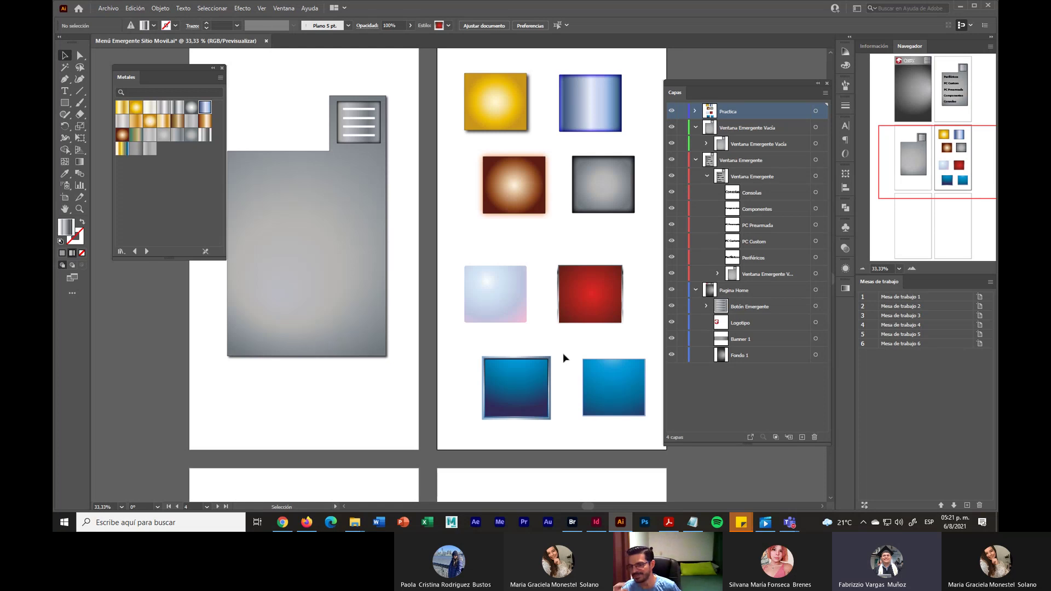
left_click(595, 309)
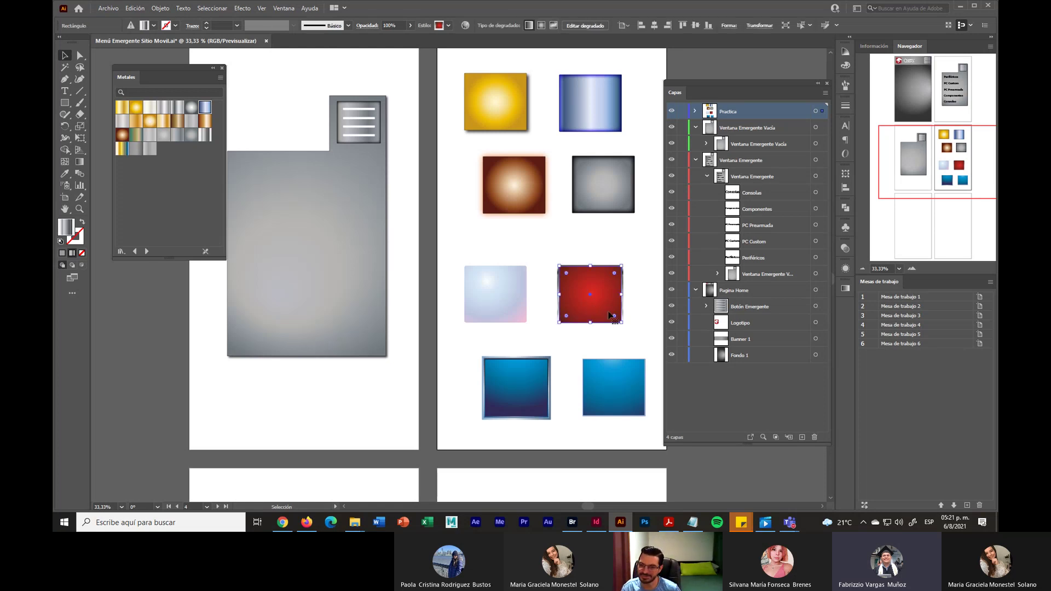
left_click(650, 344)
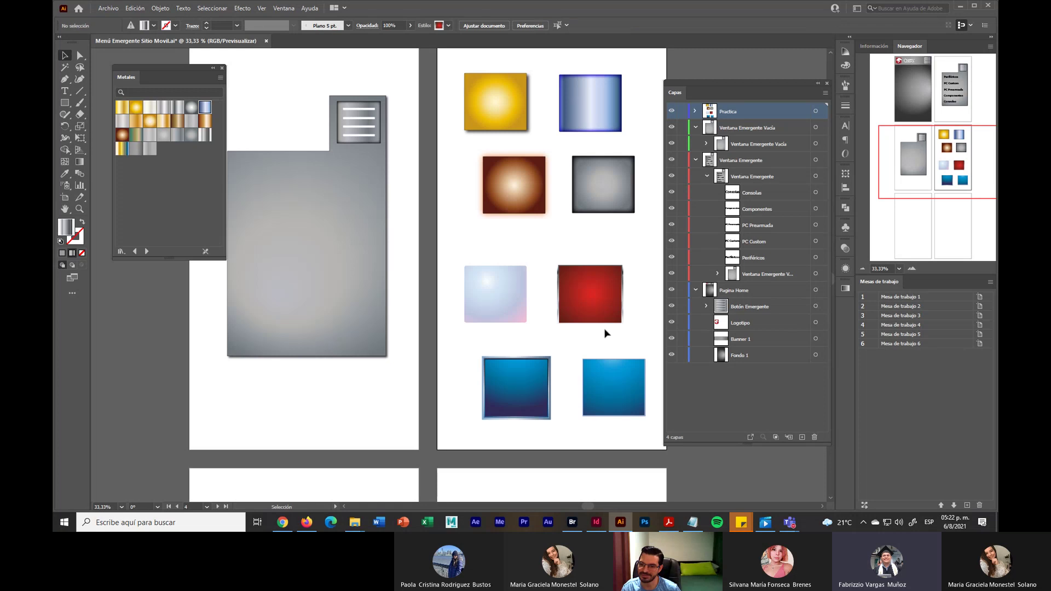
left_click(609, 322)
left_click(657, 327)
left_click(586, 318)
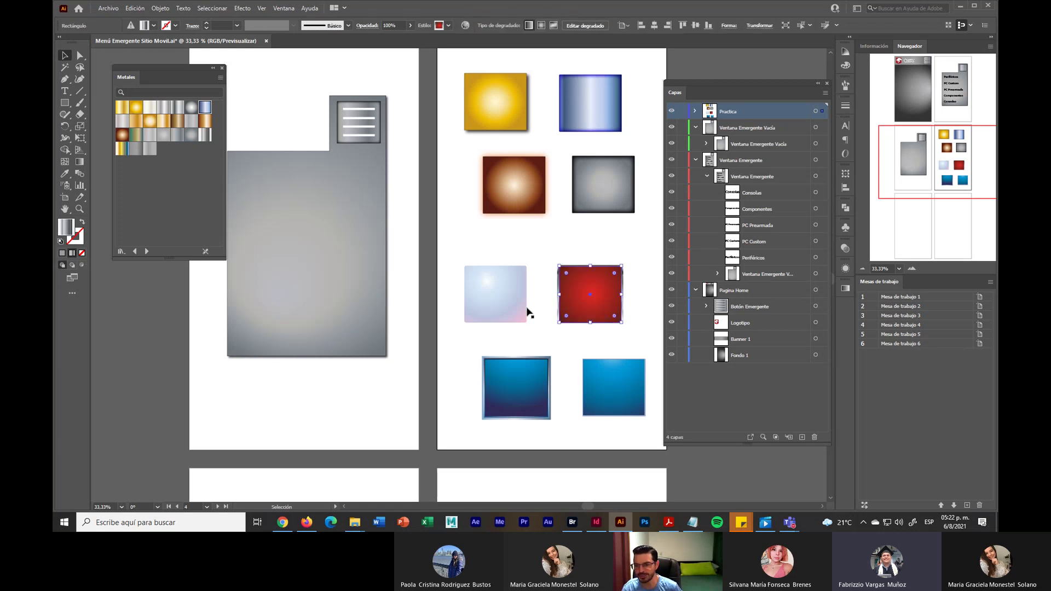
left_click(651, 321)
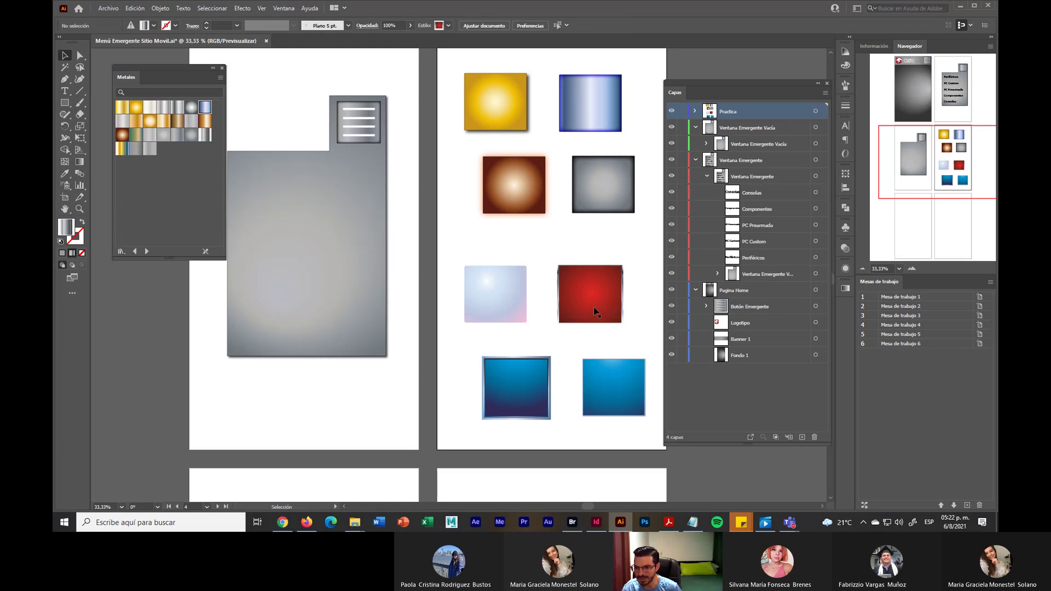
Show the appearance attributes of the light blue square and arrange the floating Apariencia and Metales windows clear of it
left_click(600, 394)
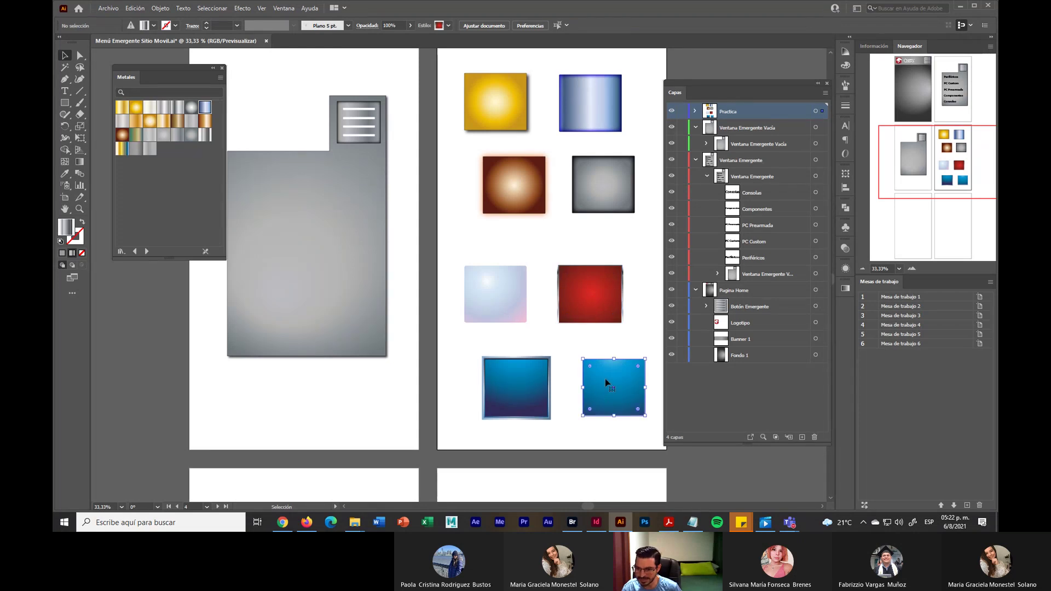
left_click(282, 12)
left_click(350, 131)
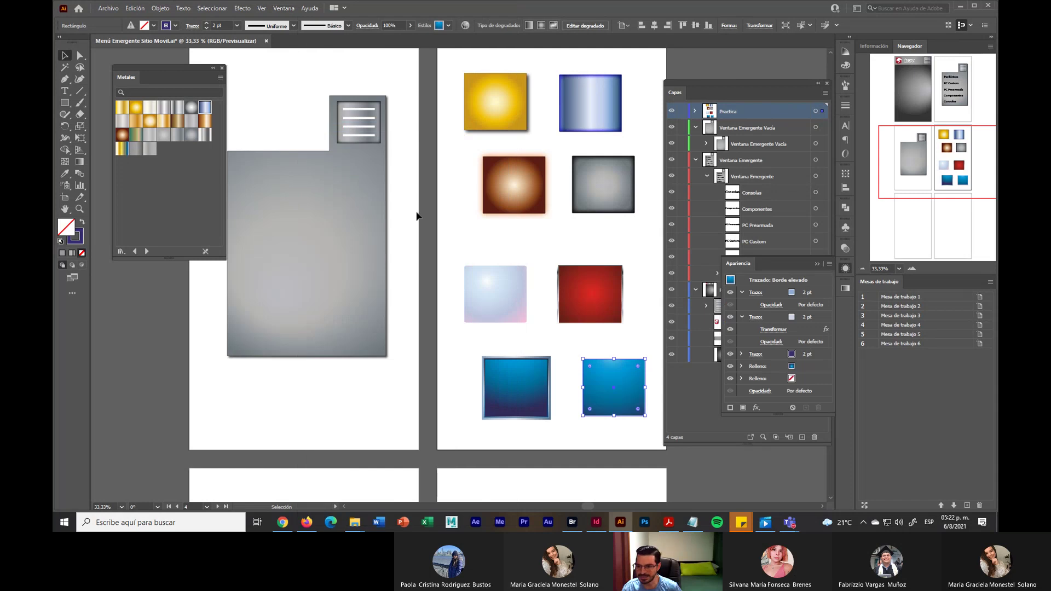
left_click_drag(741, 263, 481, 303)
scroll(604, 374, "up", 2, "alt")
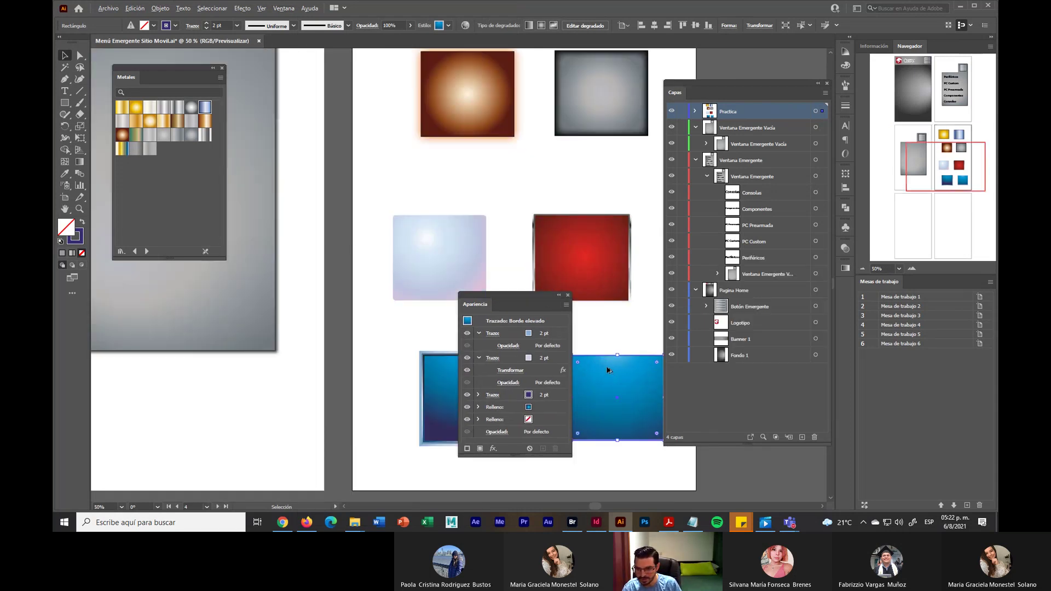
left_click_drag(507, 297, 432, 298)
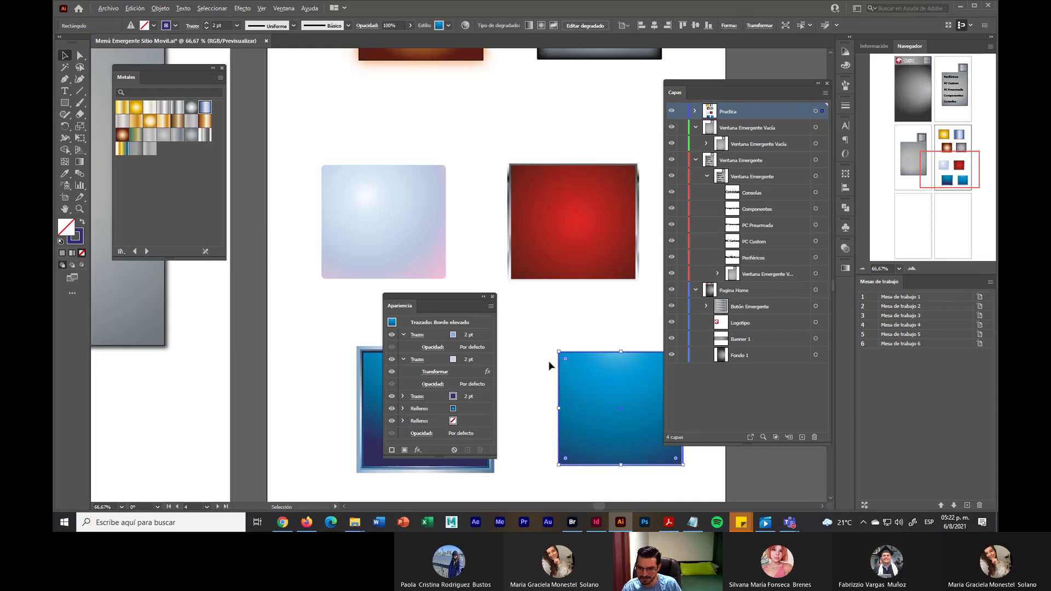
scroll(551, 364, "up", 1)
left_click_drag(605, 359, 474, 231)
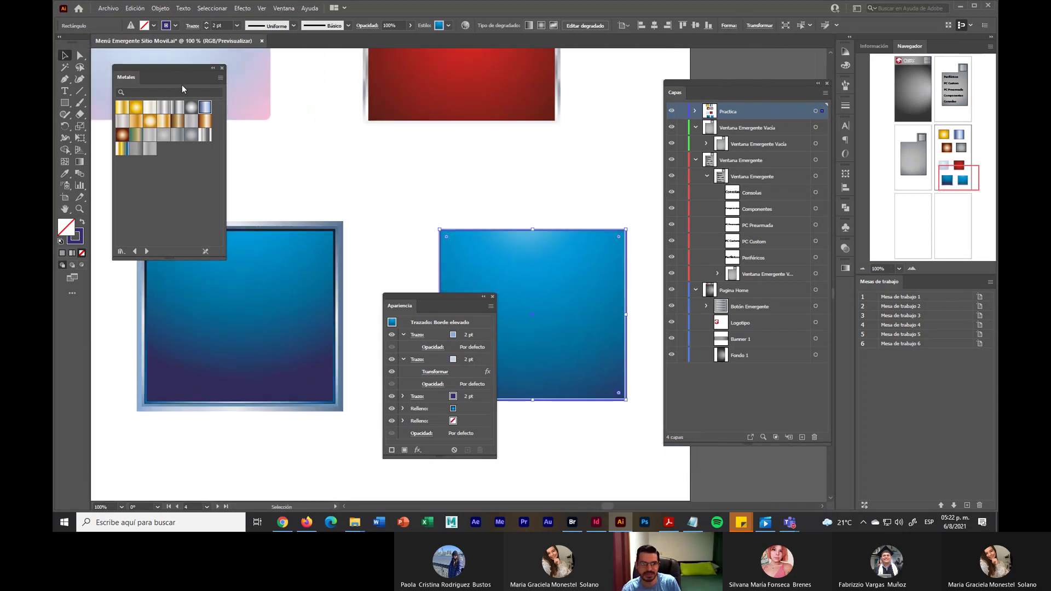
left_click_drag(168, 67, 158, 64)
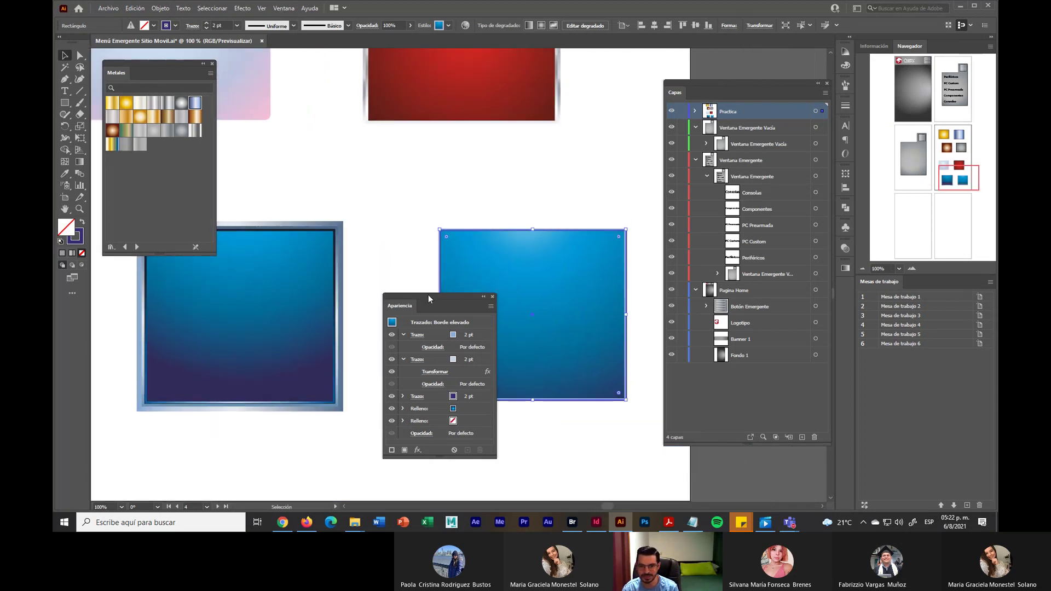
left_click_drag(431, 297, 336, 215)
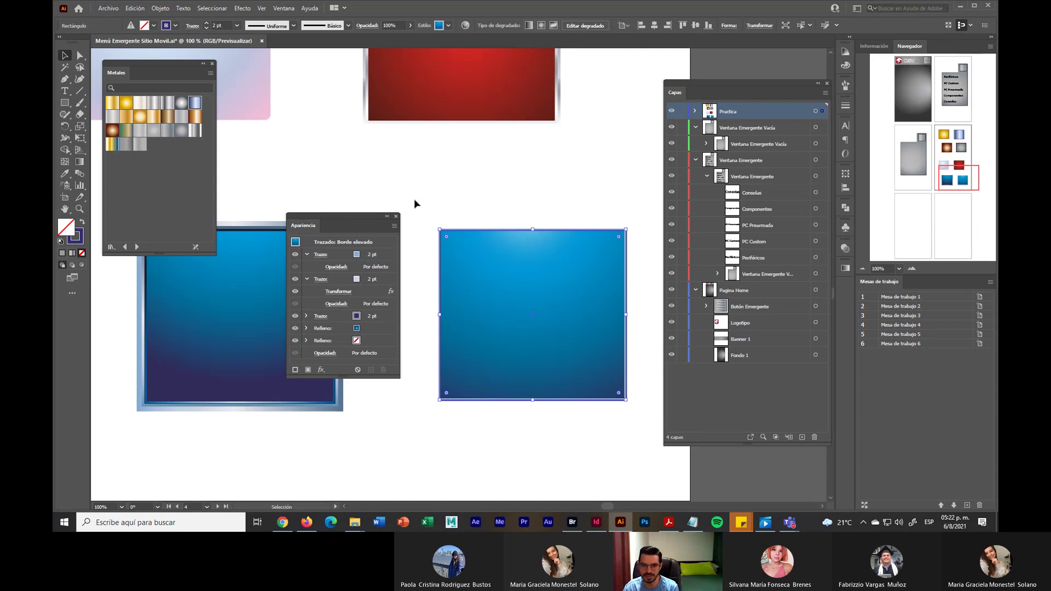
left_click(634, 193)
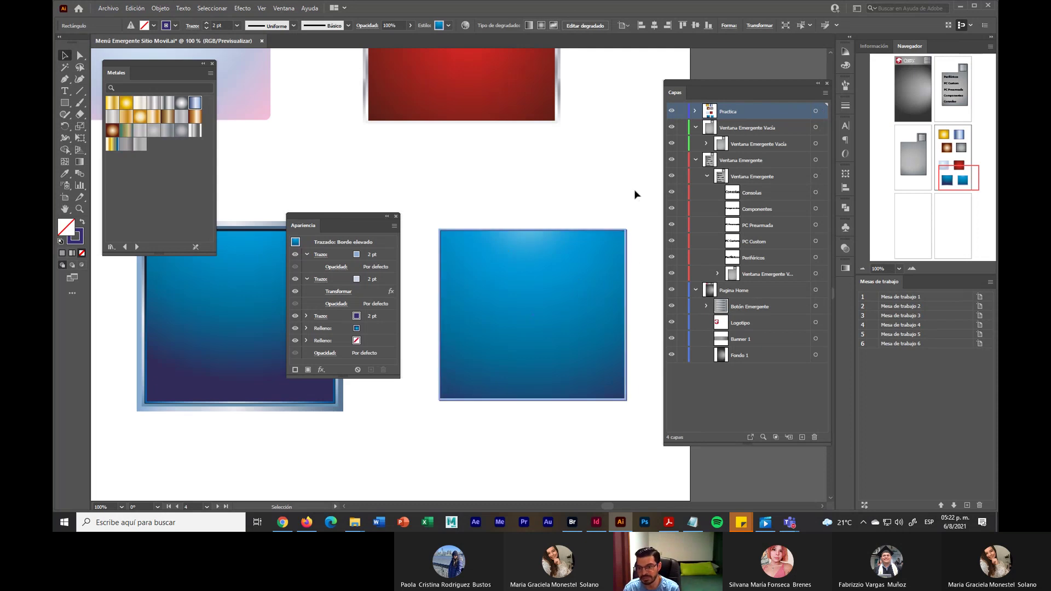
Move the two blue squares further apart, then enlarge the Apariencia window and place it clear of both squares
left_click_drag(561, 284, 577, 283)
left_click_drag(251, 323, 225, 368)
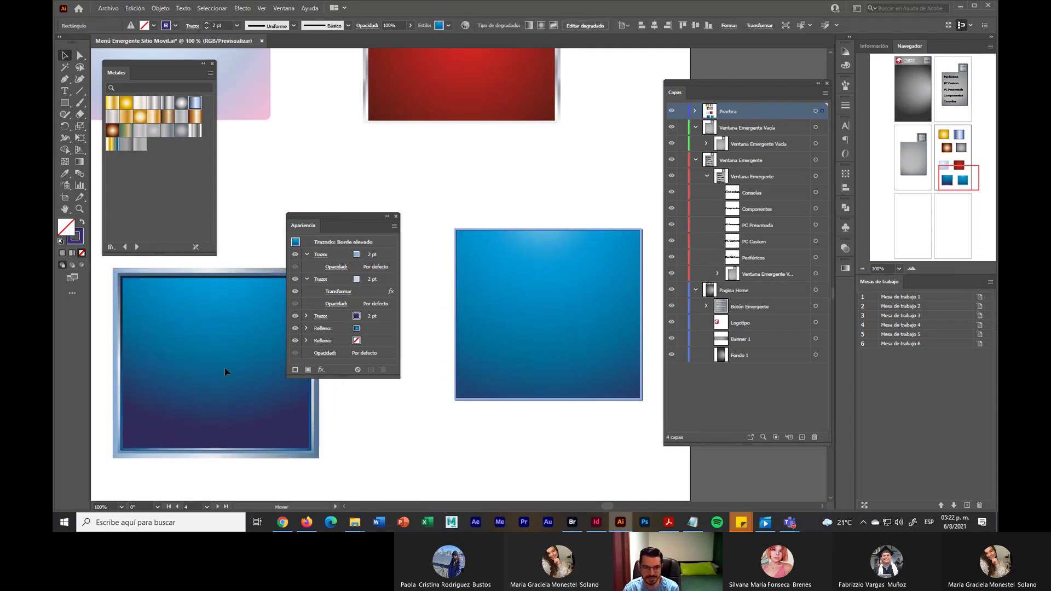
mouse_move(349, 214)
left_mouse_down()
mouse_move(395, 191)
mouse_move(353, 199)
left_mouse_up()
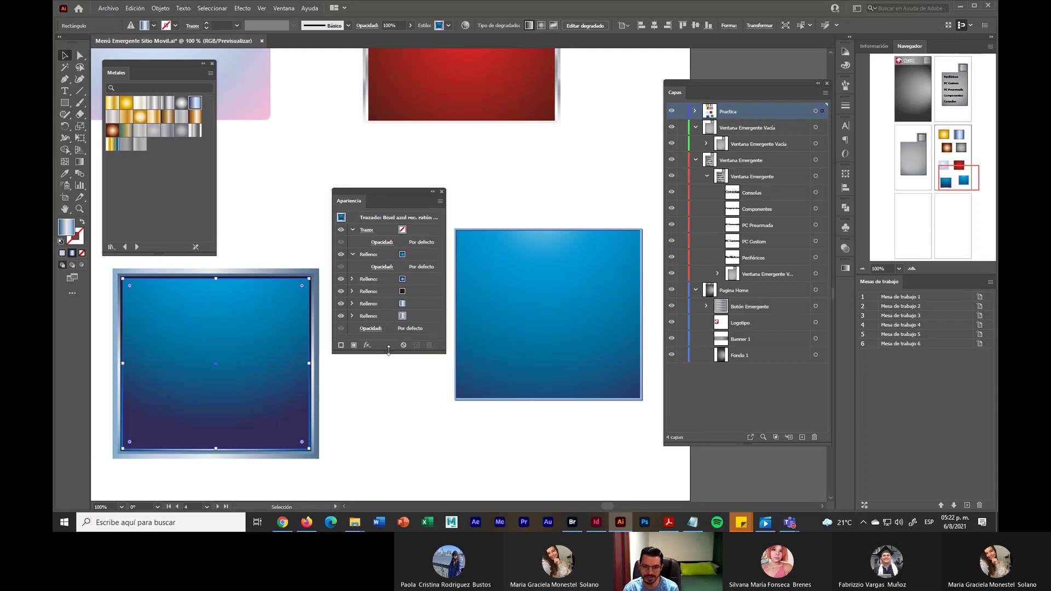
left_click_drag(388, 351, 392, 371)
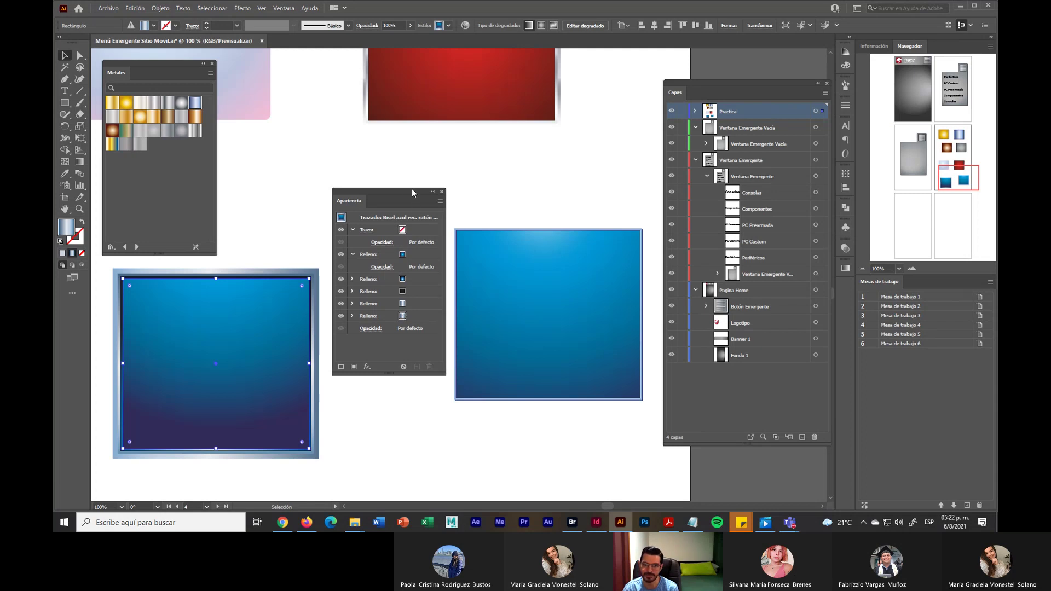
left_click_drag(411, 190, 604, 117)
Select the red square, target its red radial gradient fill among the appearance attributes, and close the fill's swatches without picking a colour
left_click_drag(445, 133, 356, 389)
left_click(369, 326)
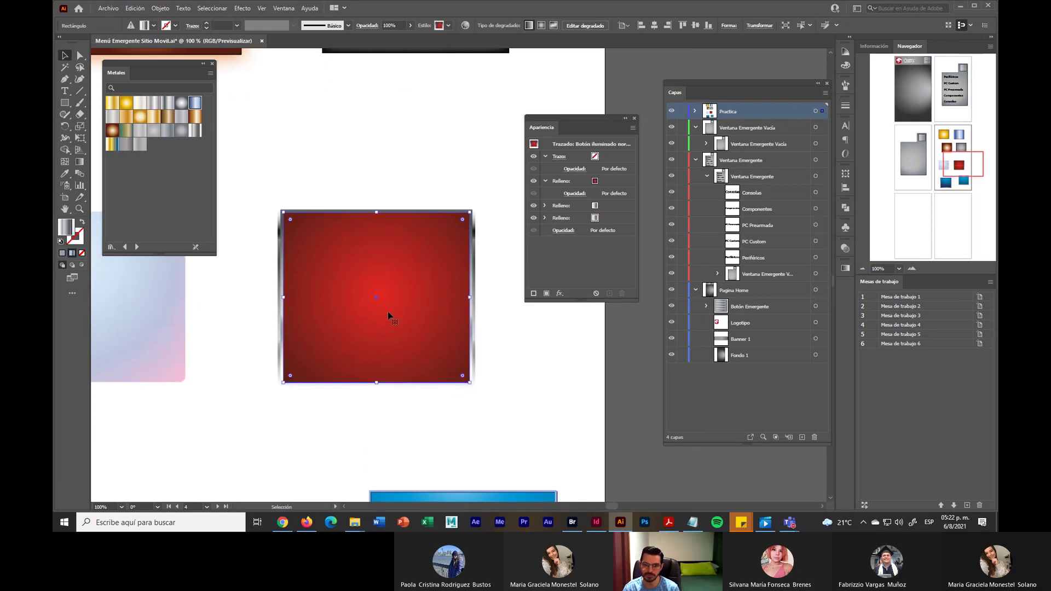
left_click(595, 181)
left_click(603, 182)
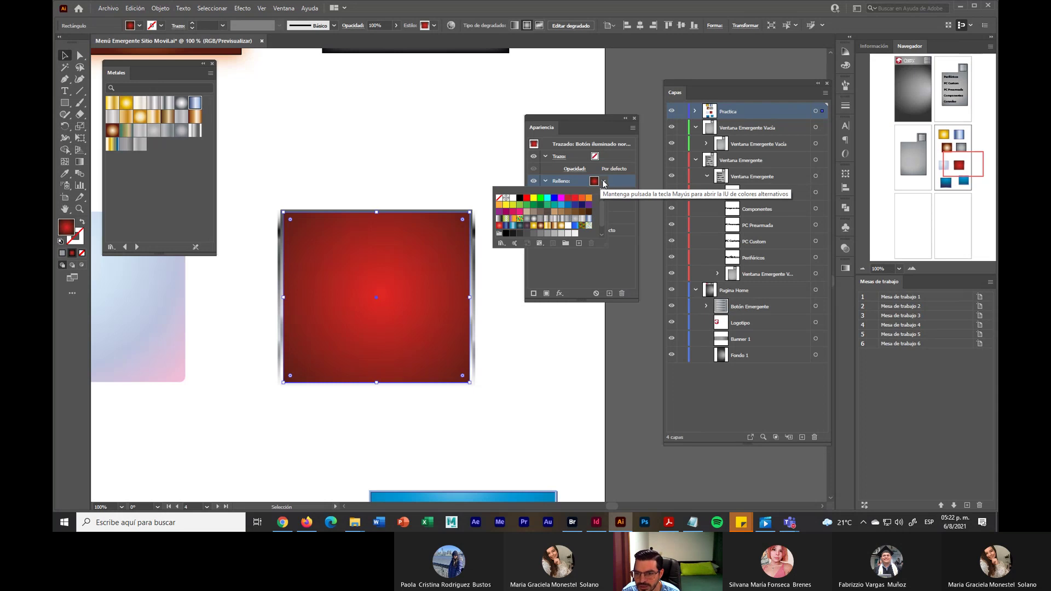
left_click(594, 181)
left_click(595, 182)
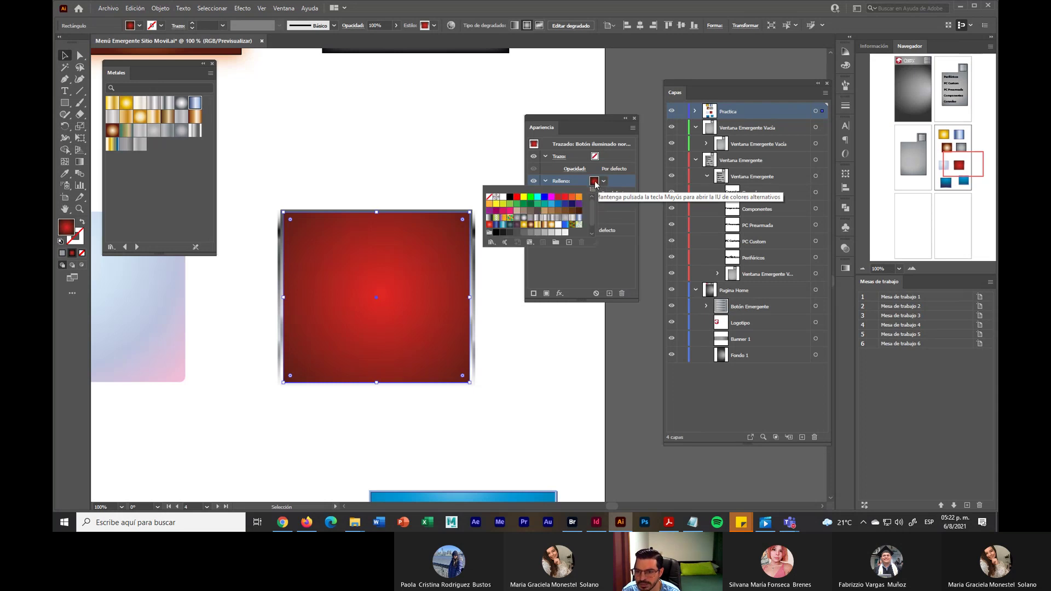
left_click(595, 183)
left_click(595, 183)
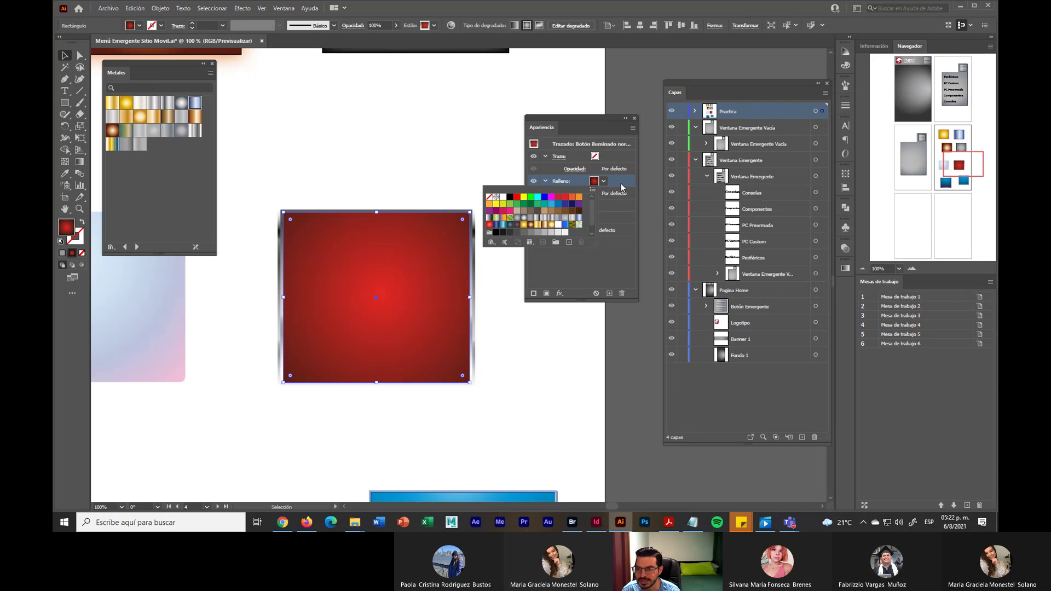
left_click(593, 186)
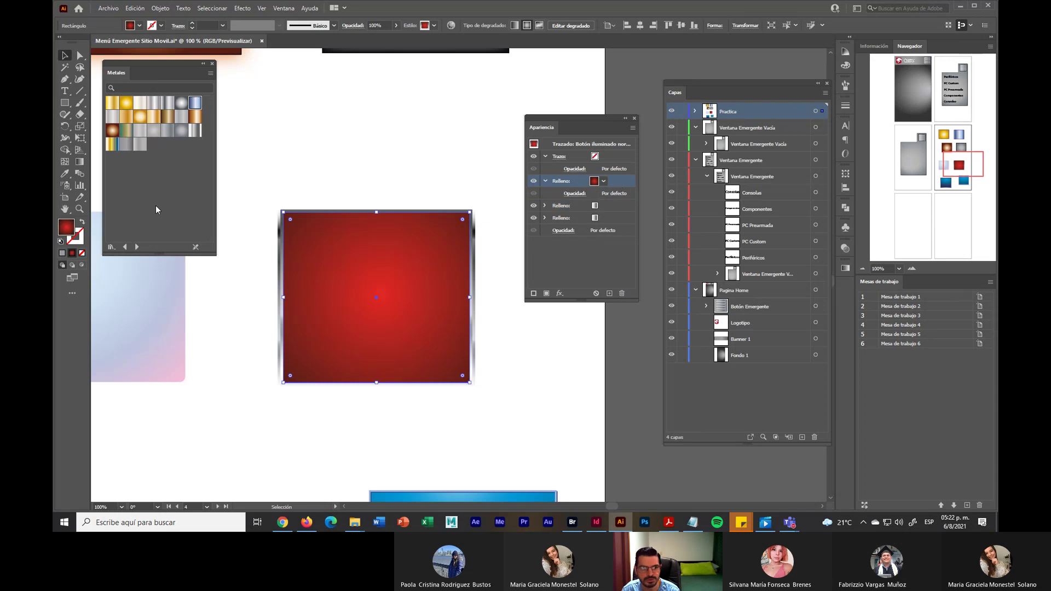
Recolour the centre stop of the red square's radial gradient purple with the Gradient tool, after trying light blue and green, and deselect the square
left_click(80, 162)
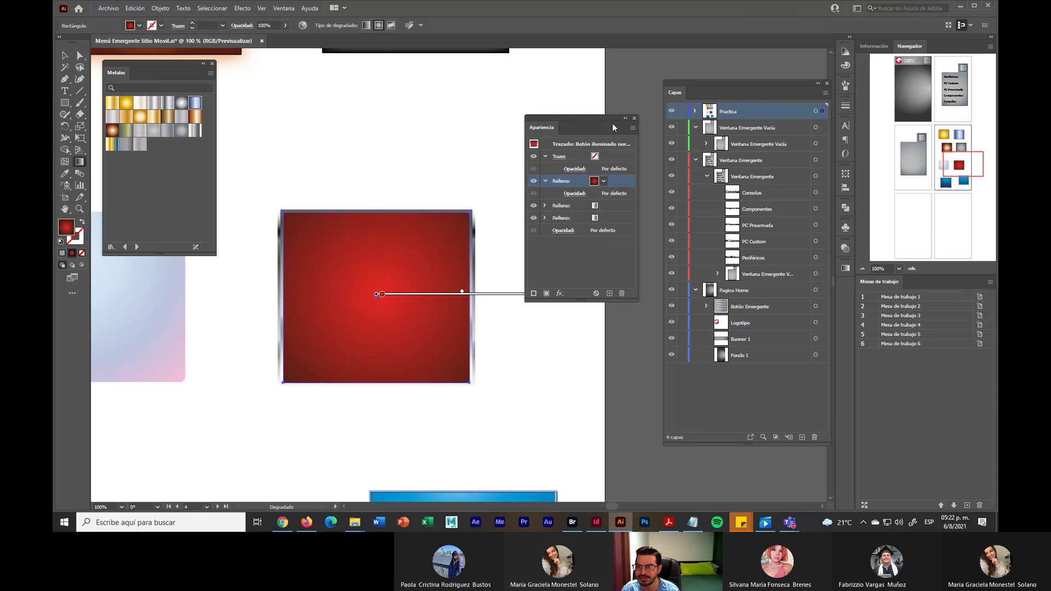
left_click_drag(608, 123, 671, 295)
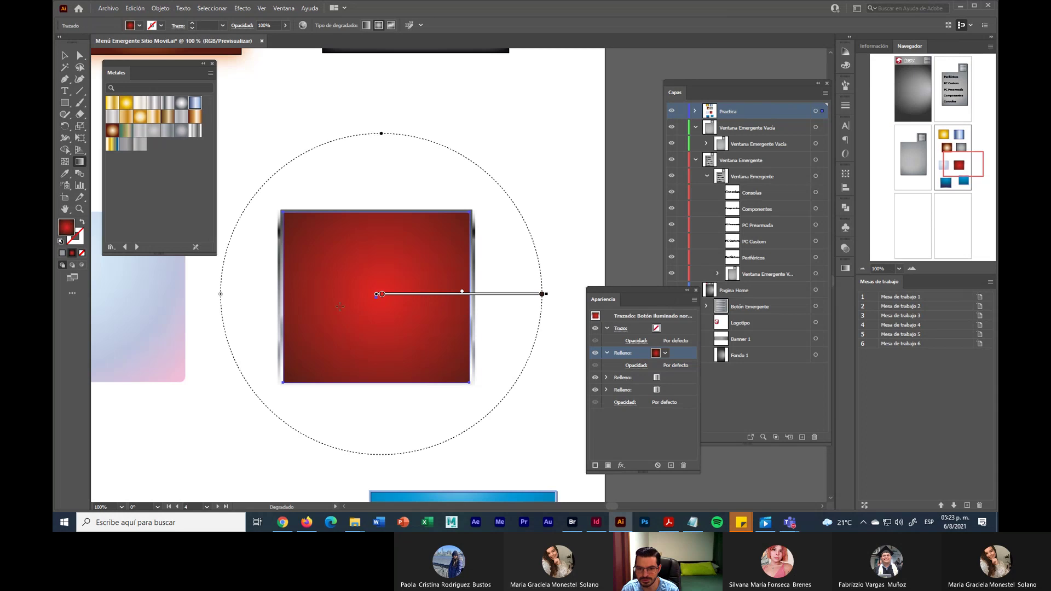
left_click(381, 295)
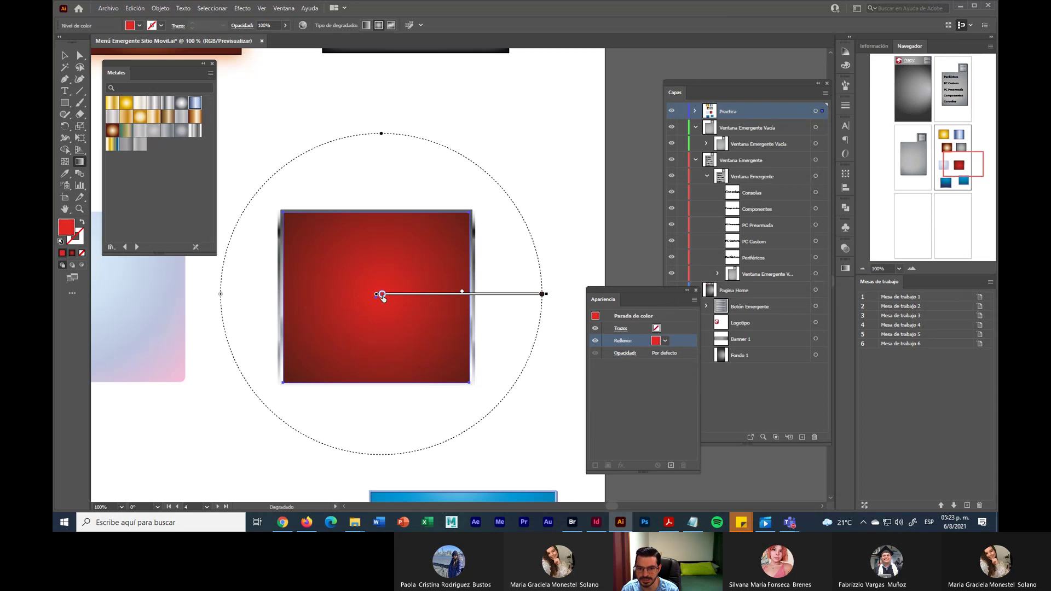
double_click(382, 295)
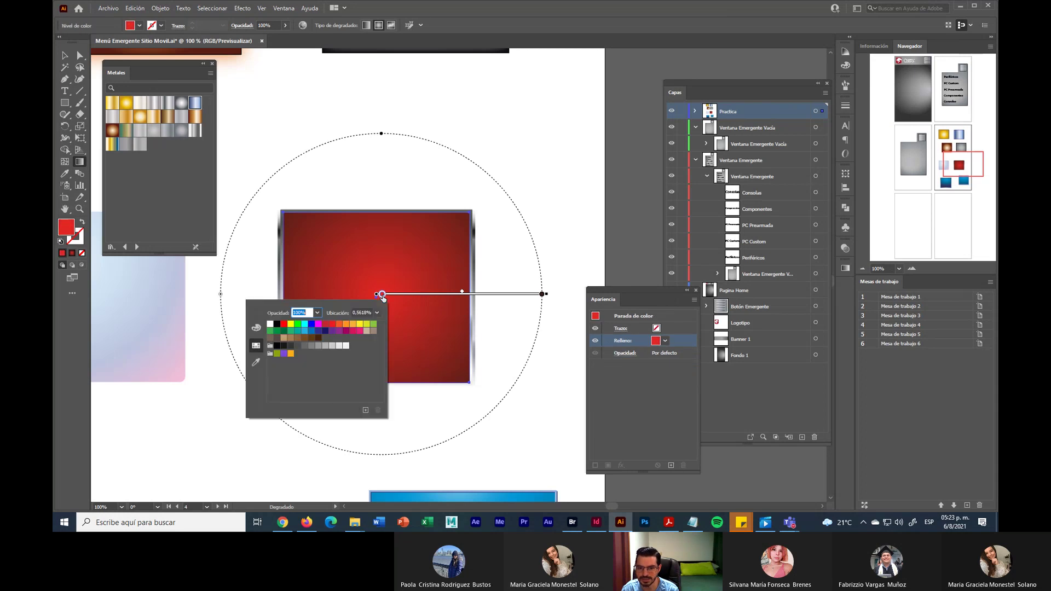
left_click(304, 331)
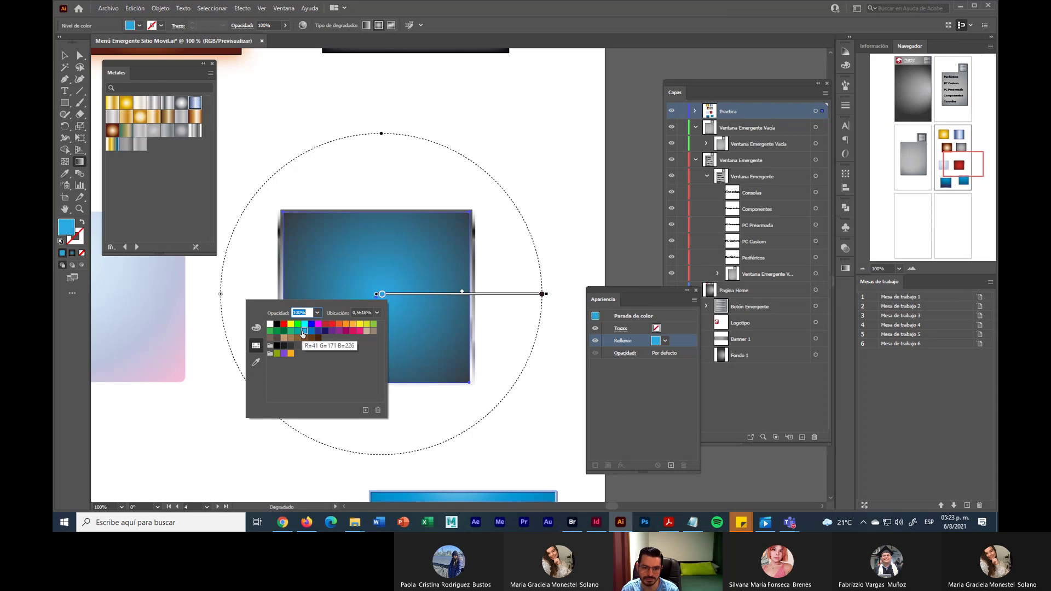
left_click(270, 332)
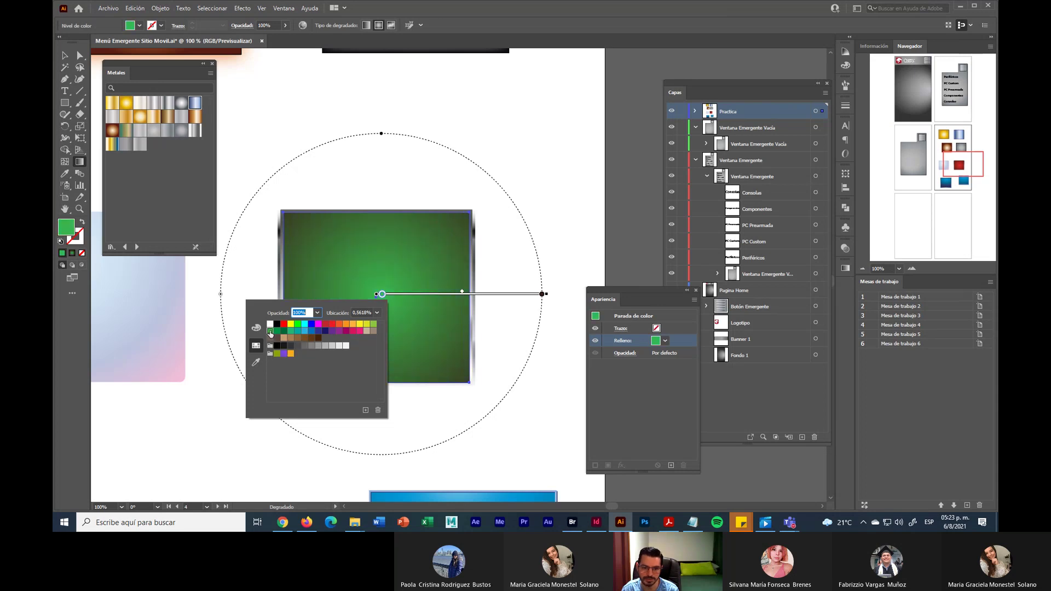
left_click(338, 331)
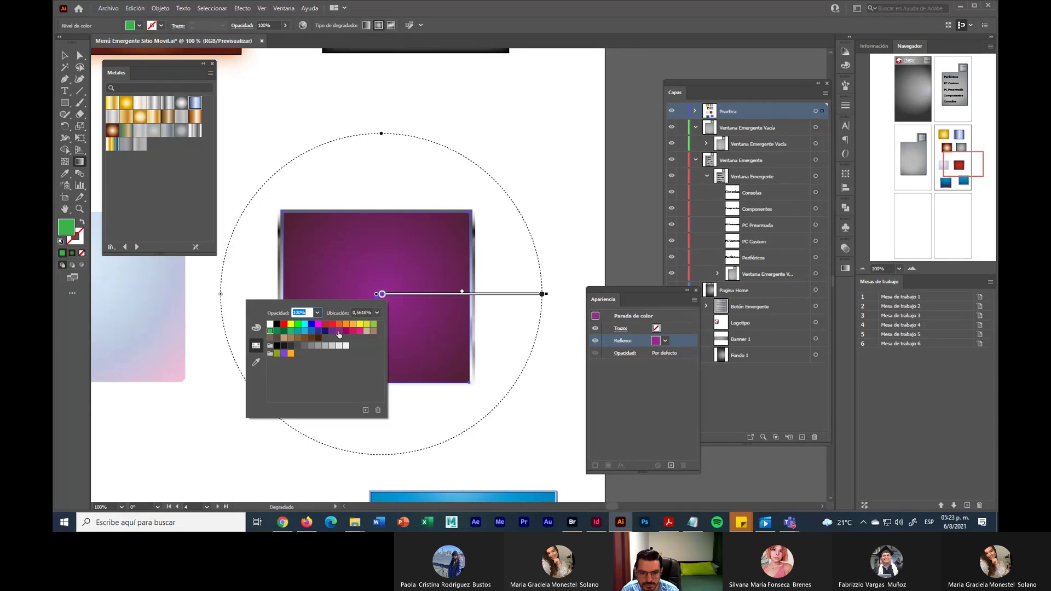
left_click(561, 422)
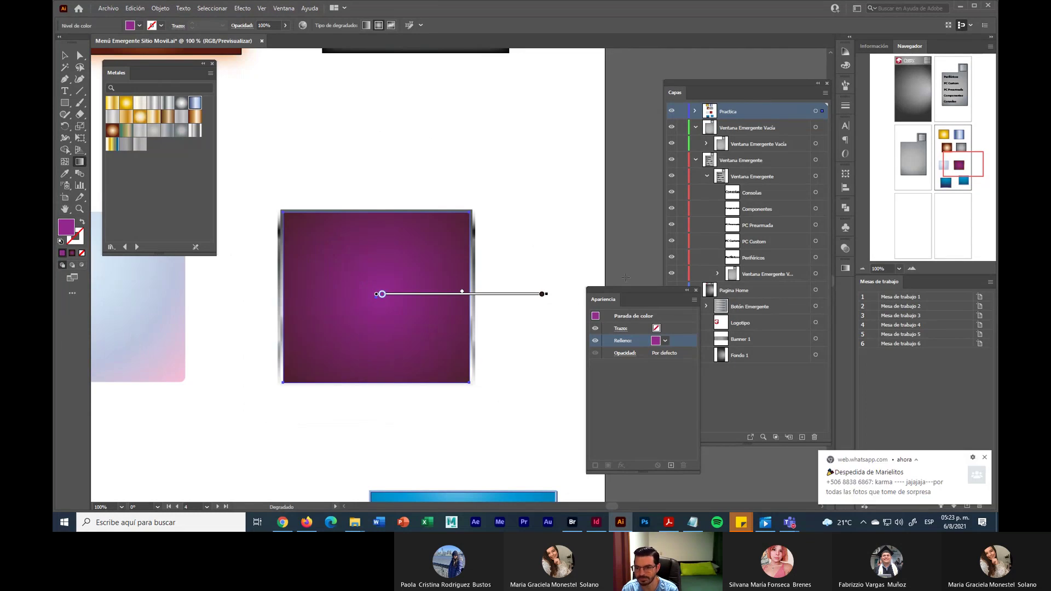
left_click(64, 56)
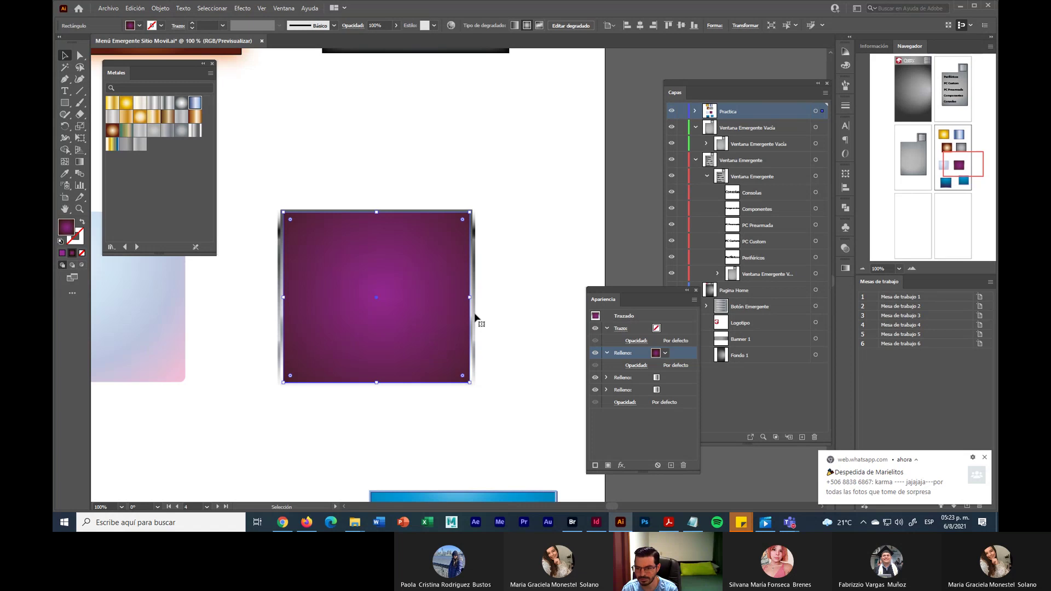
left_click(510, 357)
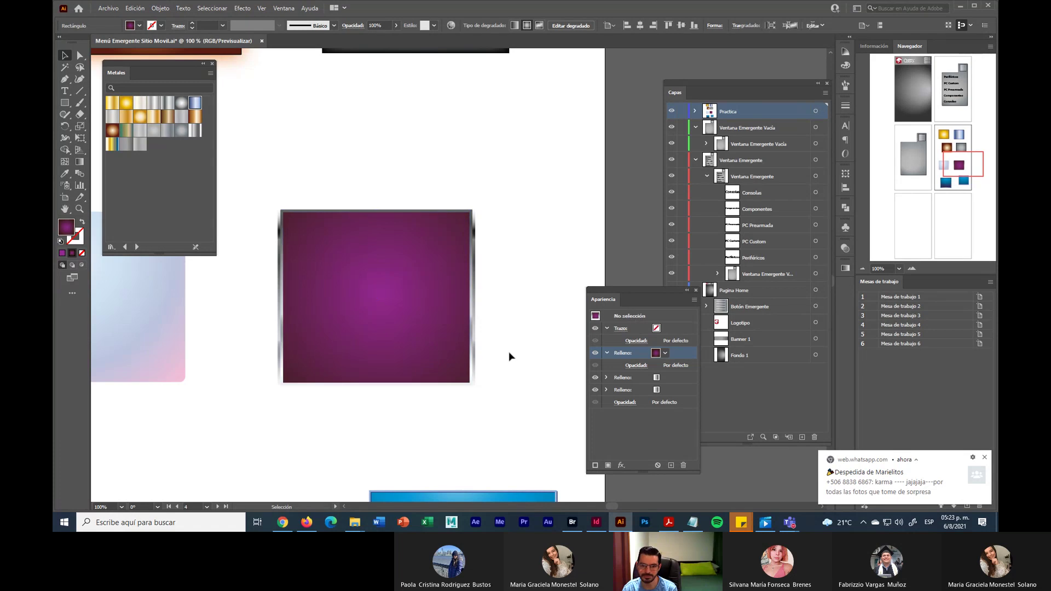
Bring the two blue squares into view and place the floating Apariencia window between them
scroll(507, 383, "down", 2)
scroll(508, 388, "down", 8)
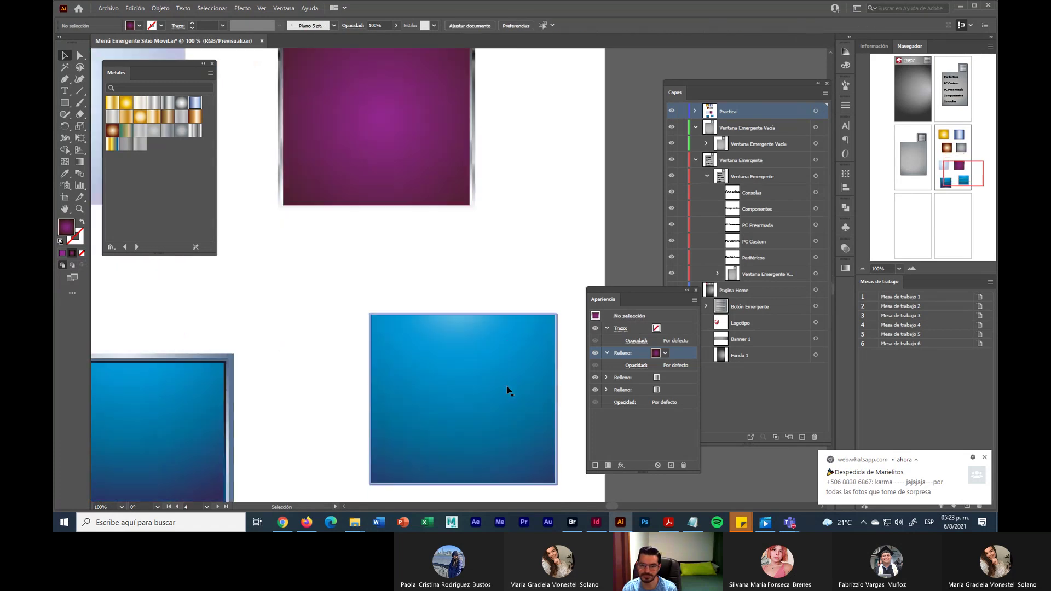
left_click_drag(614, 301, 269, 280)
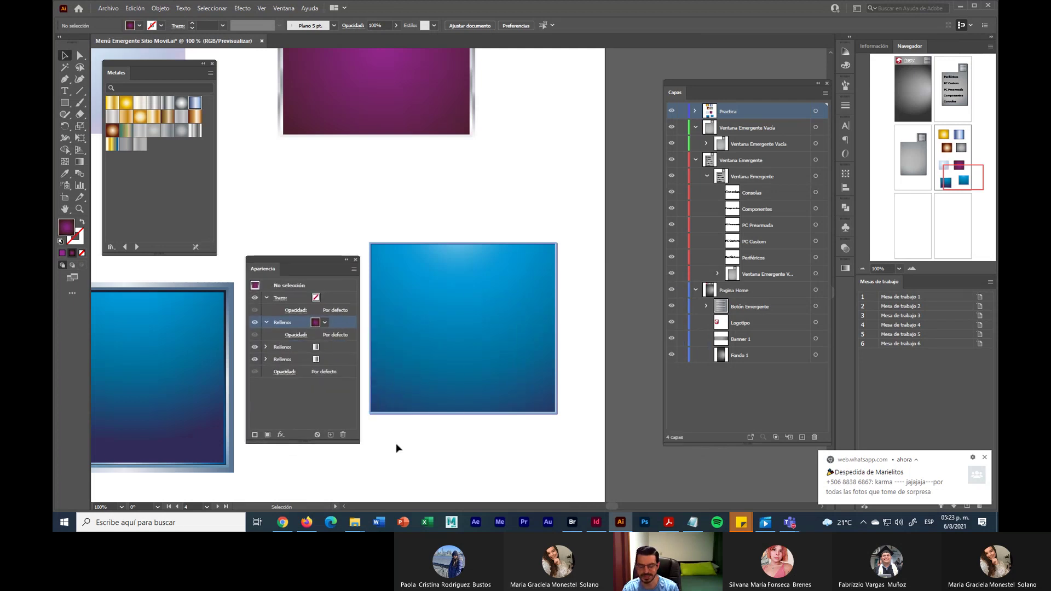
left_click_drag(396, 444, 586, 400)
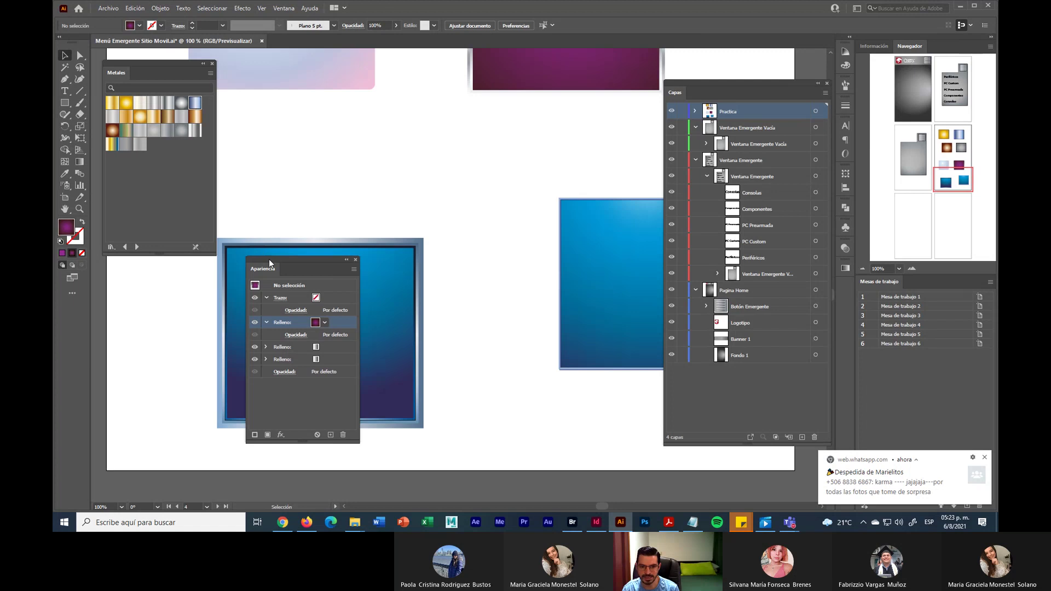
left_click_drag(268, 259, 461, 229)
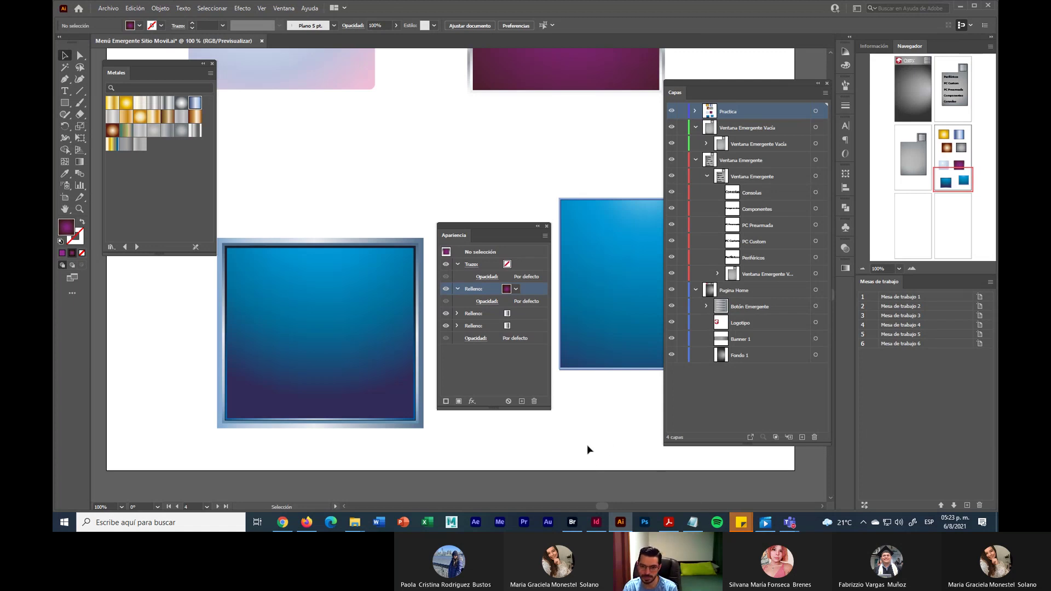
Set the centre stop of the bevelled blue square's uppermost radial gradient fill to purple with the Gradient tool, after trying green and cyan
left_click(356, 324)
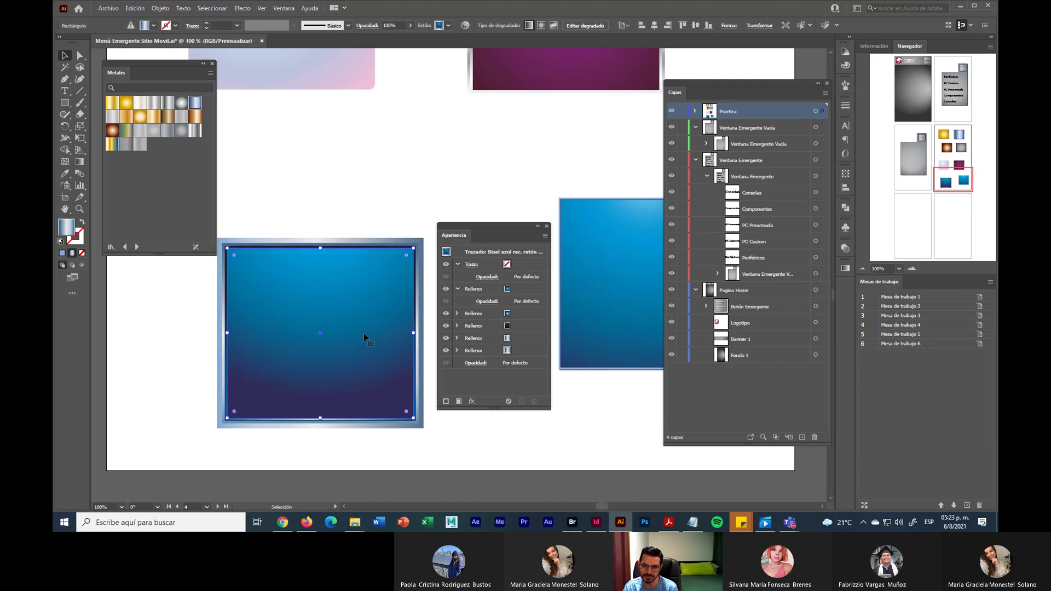
left_click(507, 290)
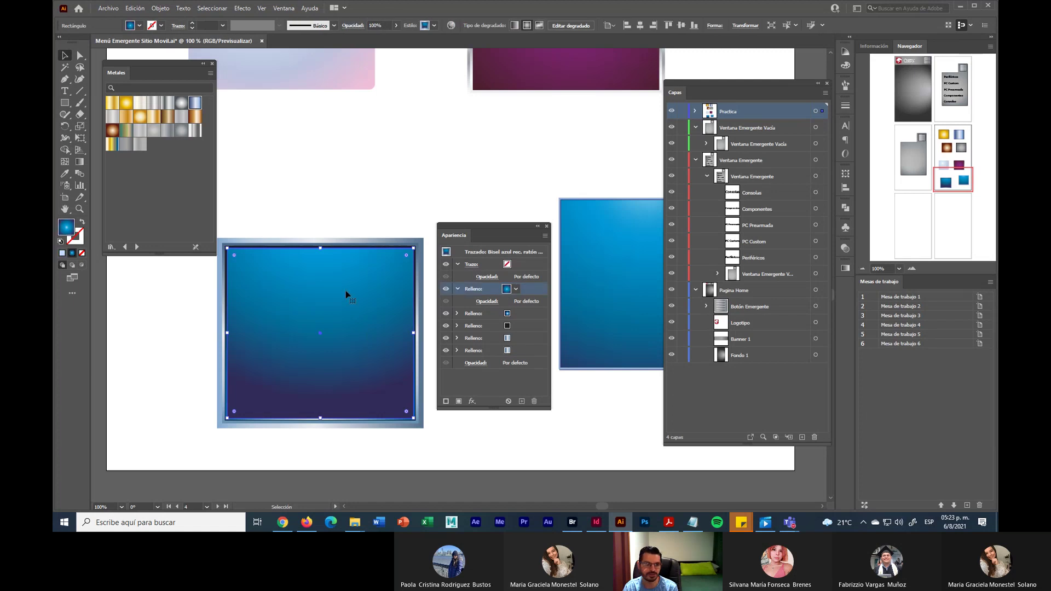
left_click(78, 161)
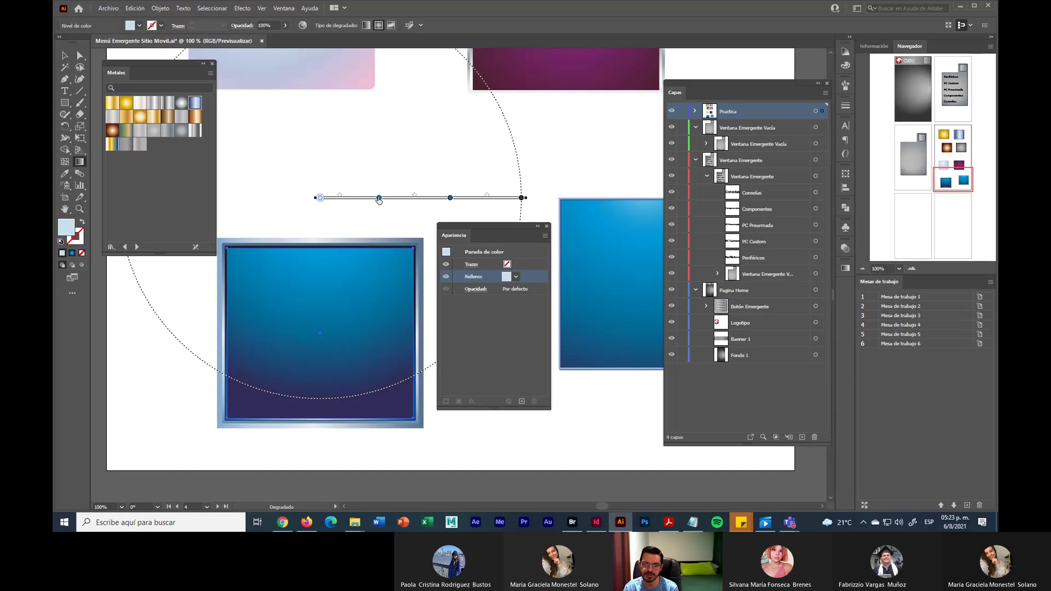
double_click(320, 198)
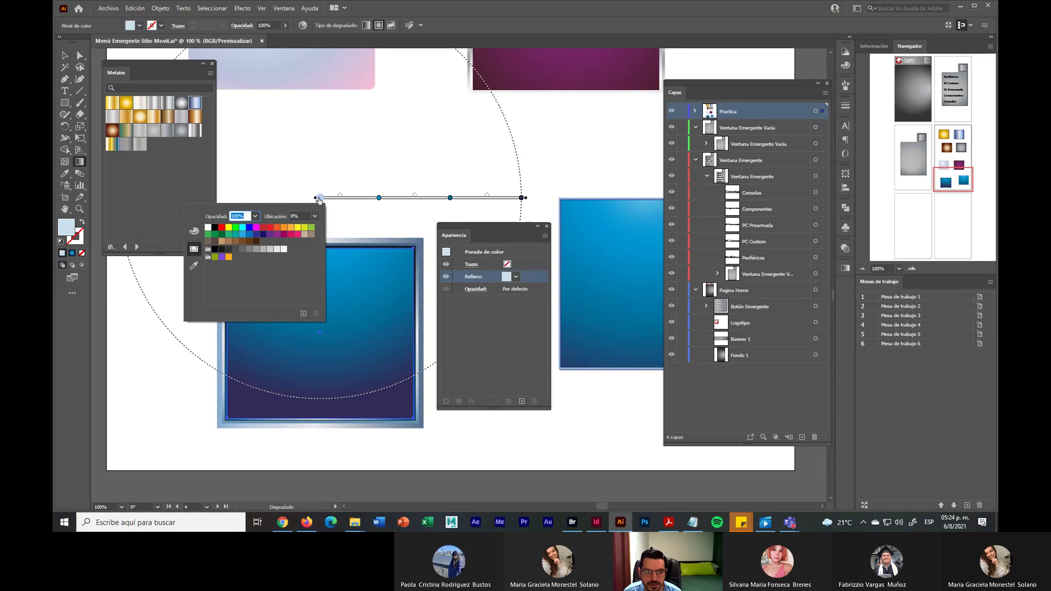
left_click(208, 234)
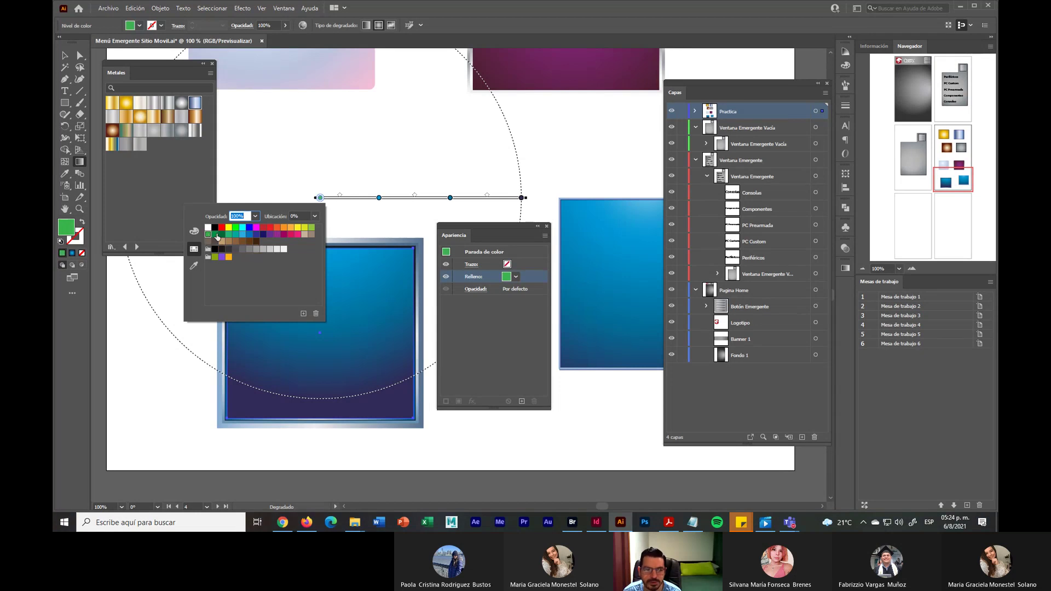
left_click(241, 228)
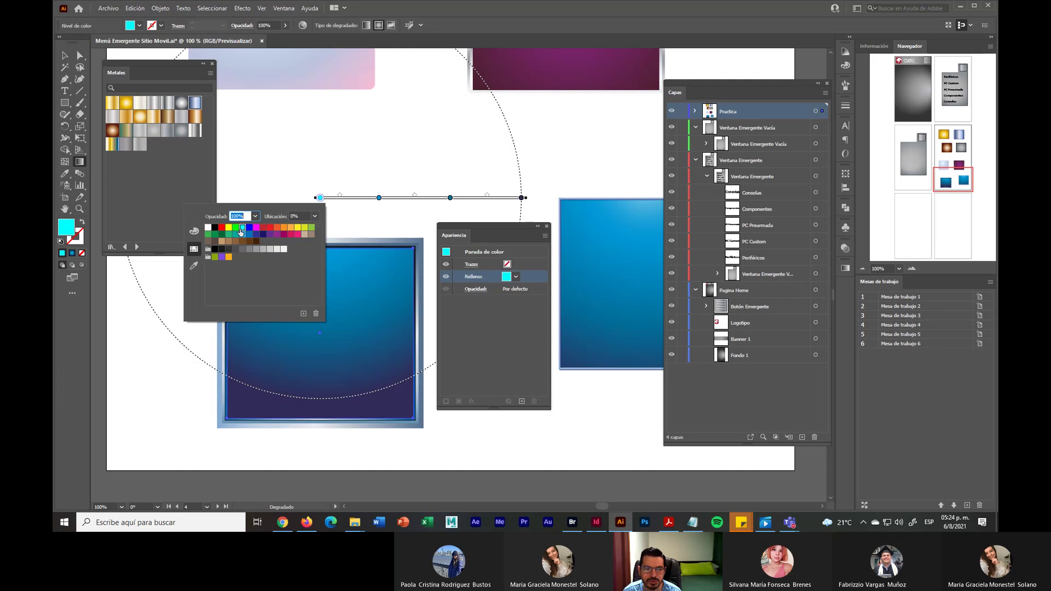
left_click(276, 234)
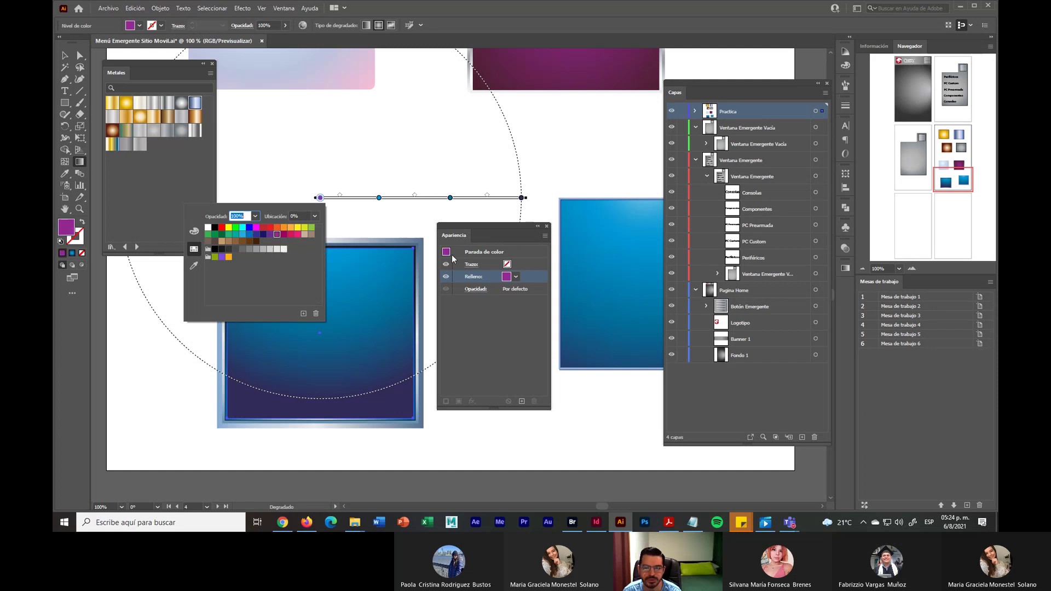
left_click(527, 346)
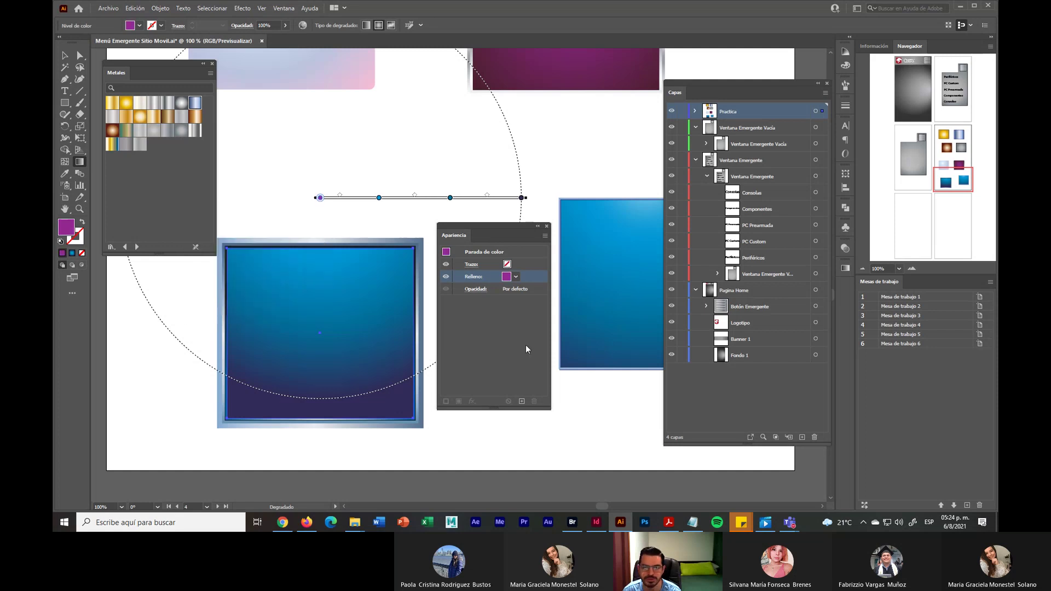
Set the second stop of the bevelled blue square's gradient to violet R=102 G=45 B=145, and deselect the square
left_click(379, 198)
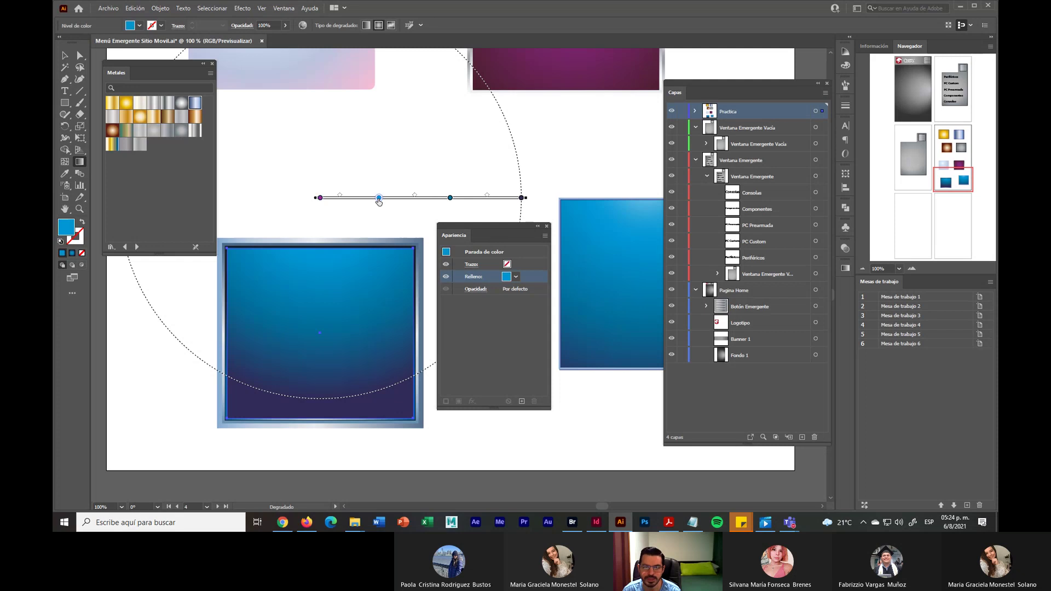
double_click(379, 199)
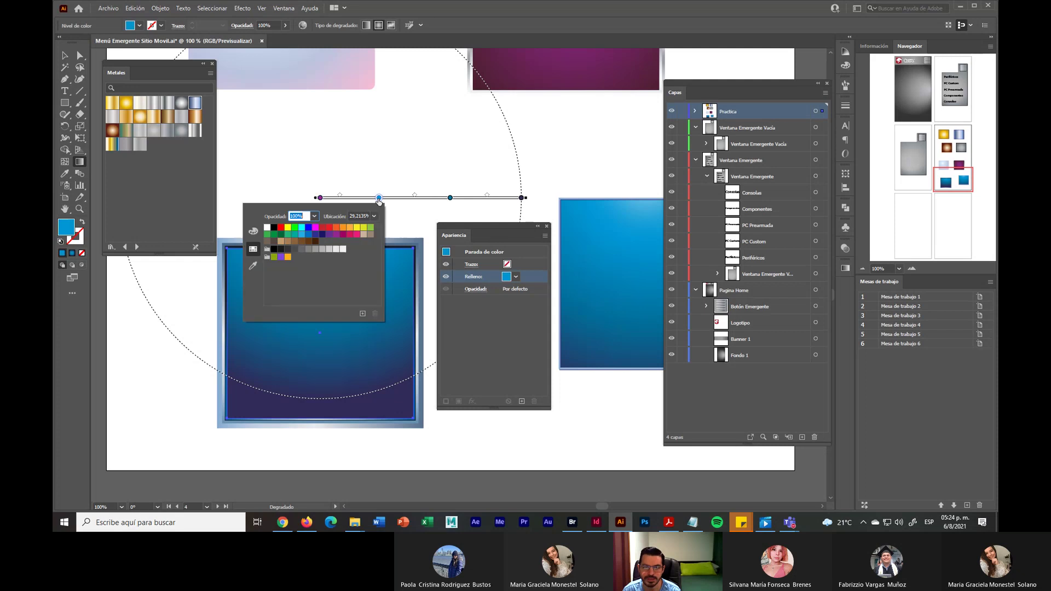
left_click(328, 236)
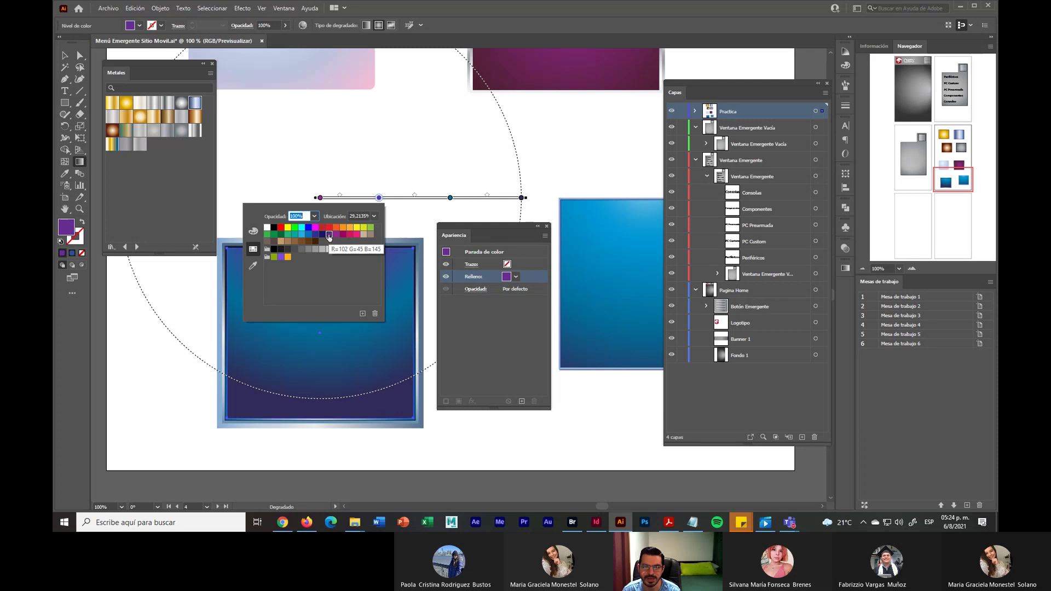
left_click(470, 319)
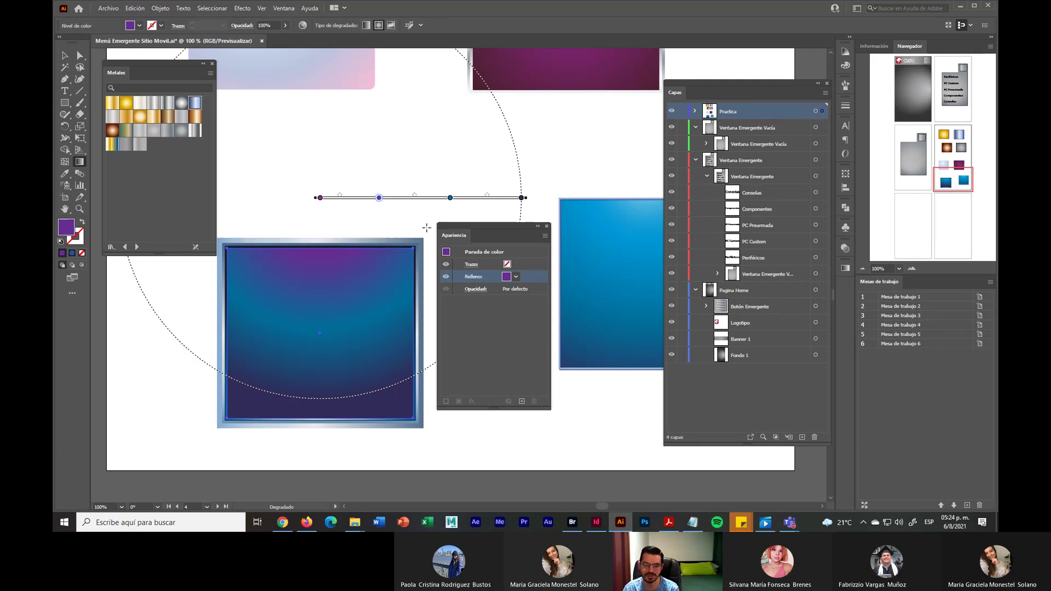
left_click(59, 55)
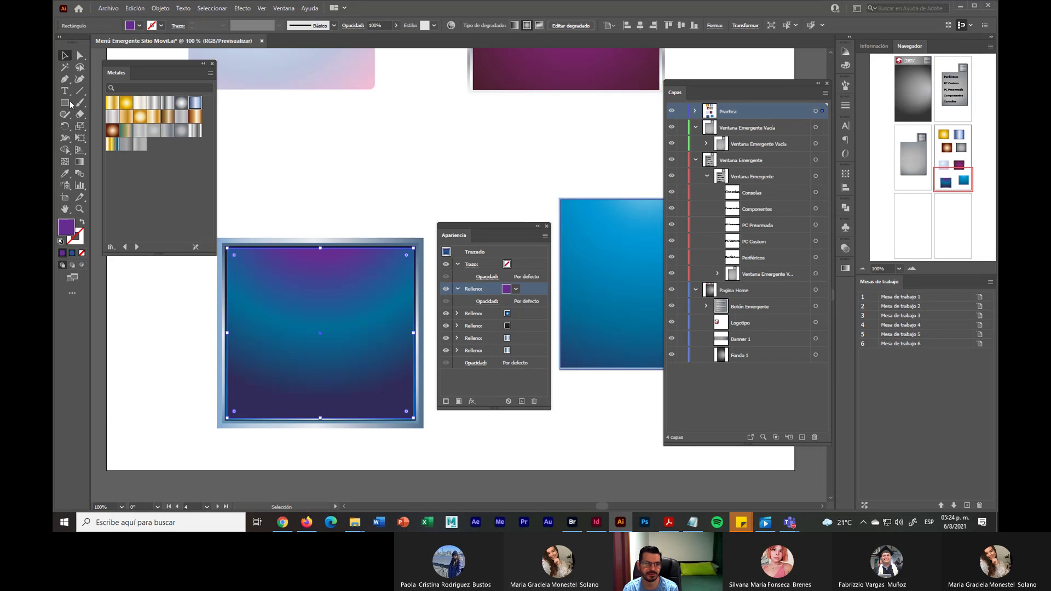
left_click(129, 380)
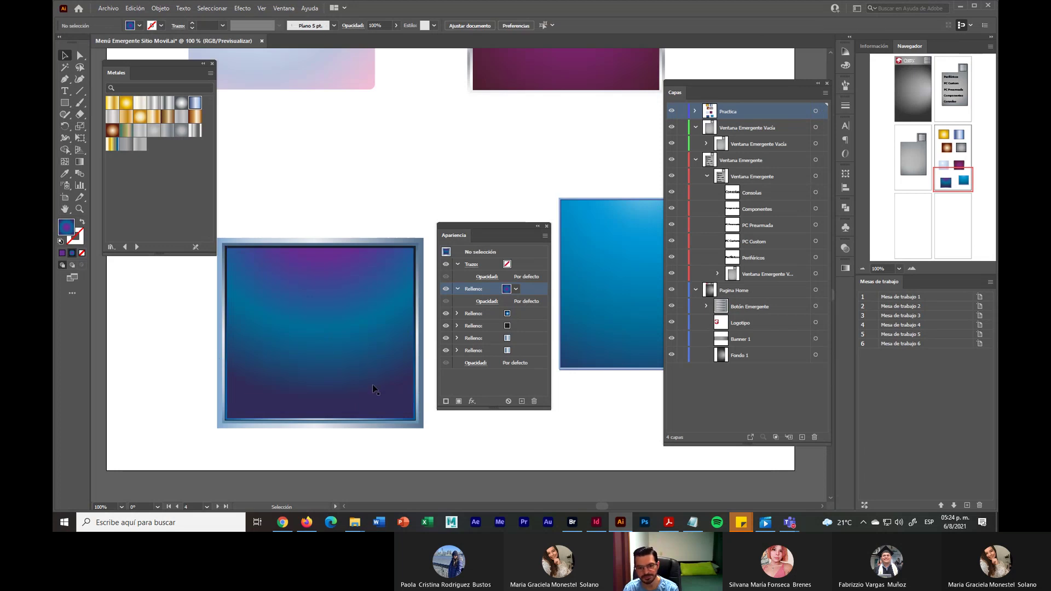
Show all the practice squares together on the artboard and place the Apariencia window clear of them
scroll(413, 399, "down", 3)
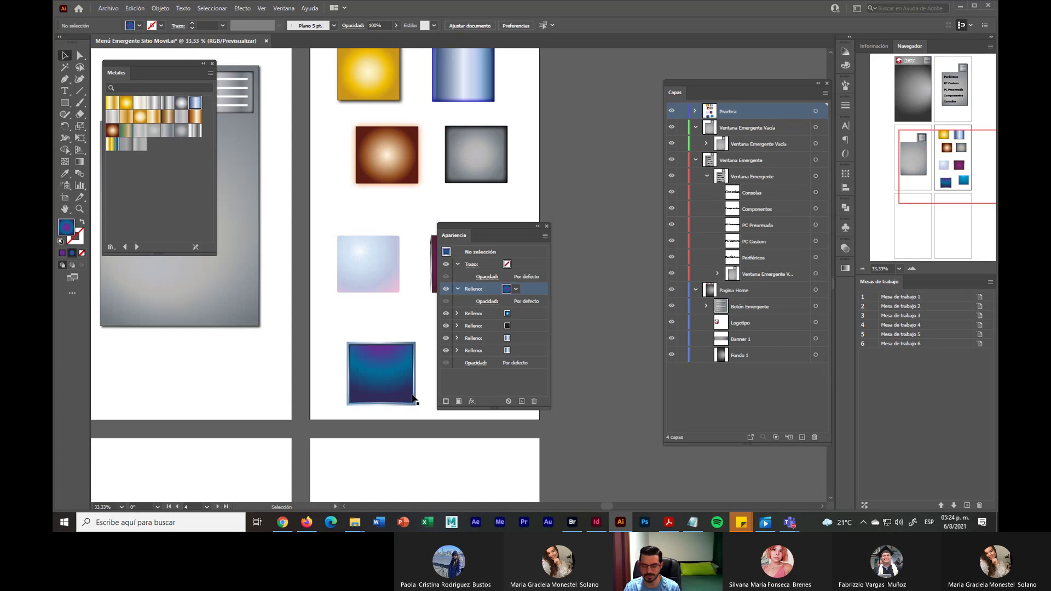
left_click_drag(476, 232, 587, 221)
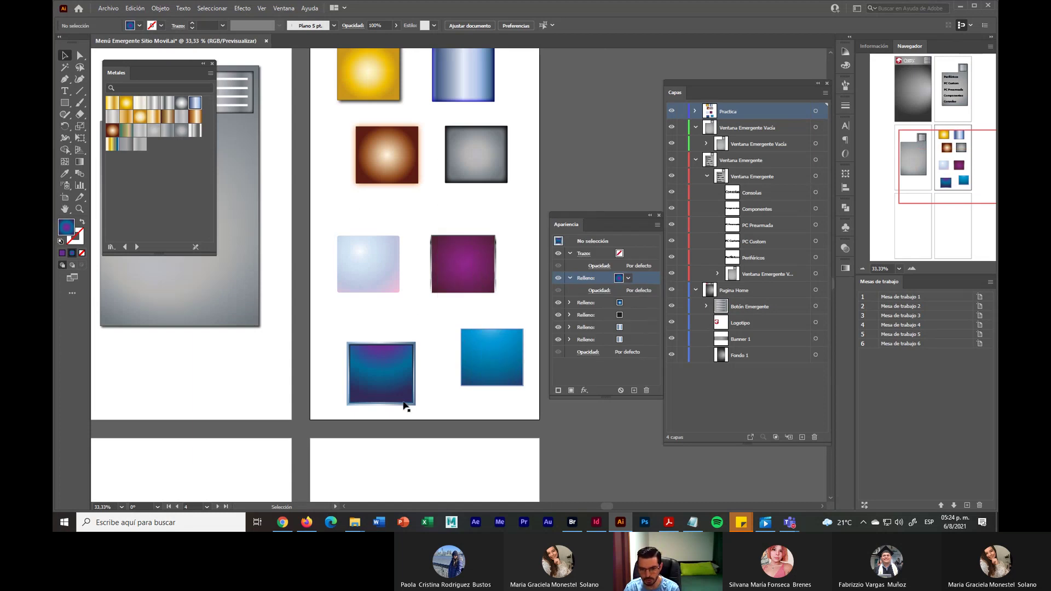
Reposition the two blue, the purple and the pale blue practice squares on the artboard, and clear the selection
left_click_drag(405, 404, 406, 377)
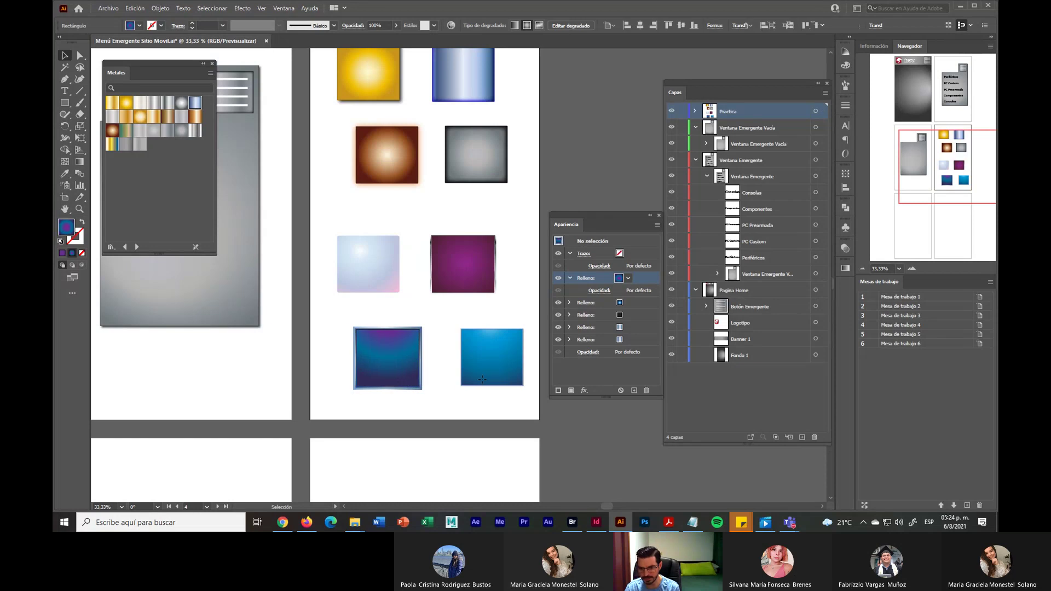
left_click_drag(484, 384, 479, 380)
left_click(470, 411)
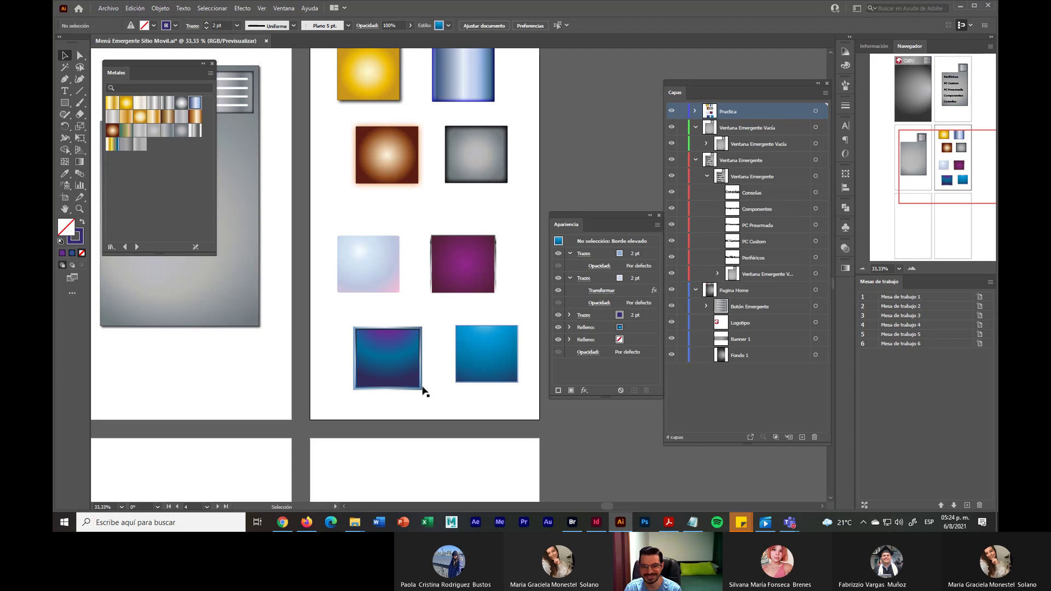
left_click_drag(448, 380, 436, 424)
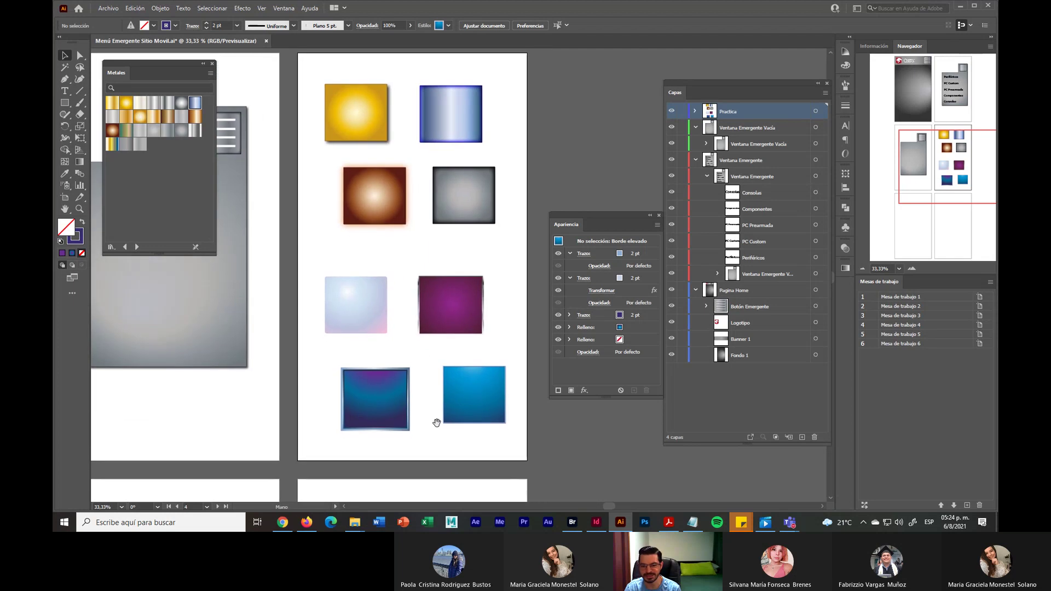
left_click_drag(444, 334, 450, 327)
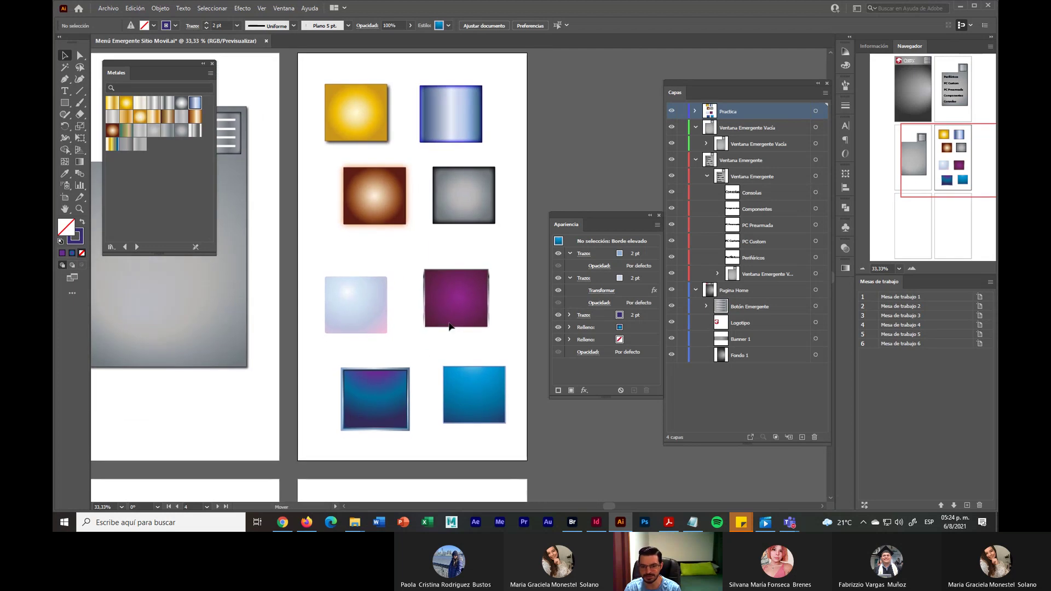
left_click_drag(381, 330, 387, 332)
left_click(413, 346)
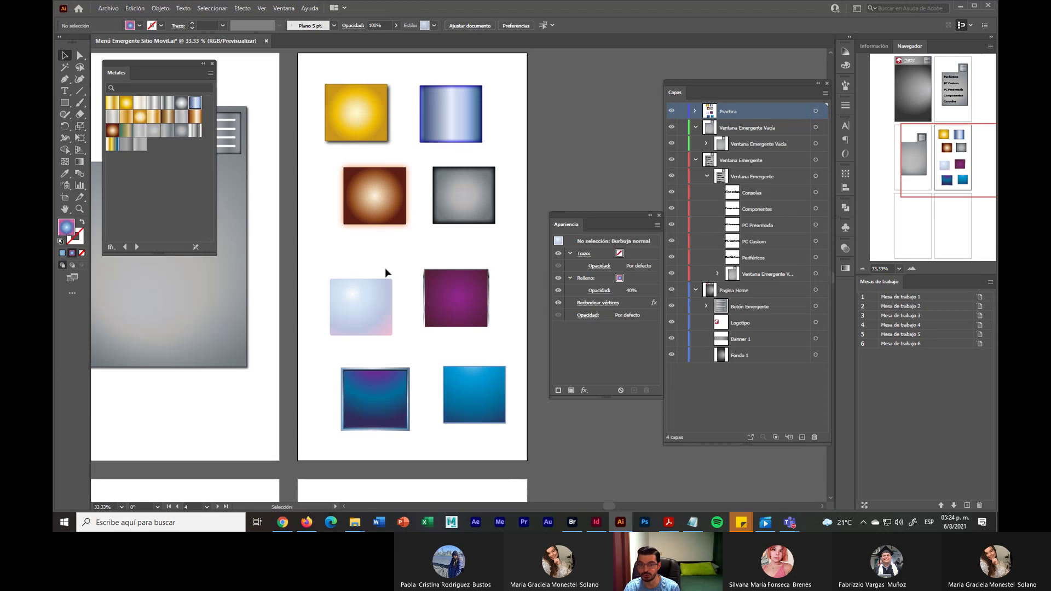
Open the Símbolos window and float it beneath the Metales window, using the screen magnifier to point out the command
left_click(282, 10)
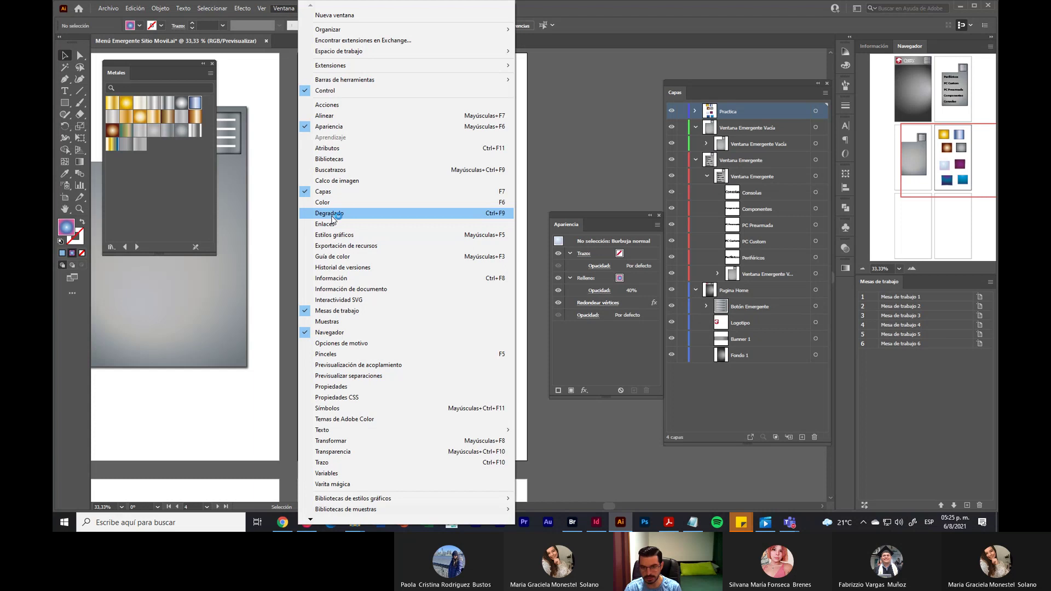
key("super+plus")
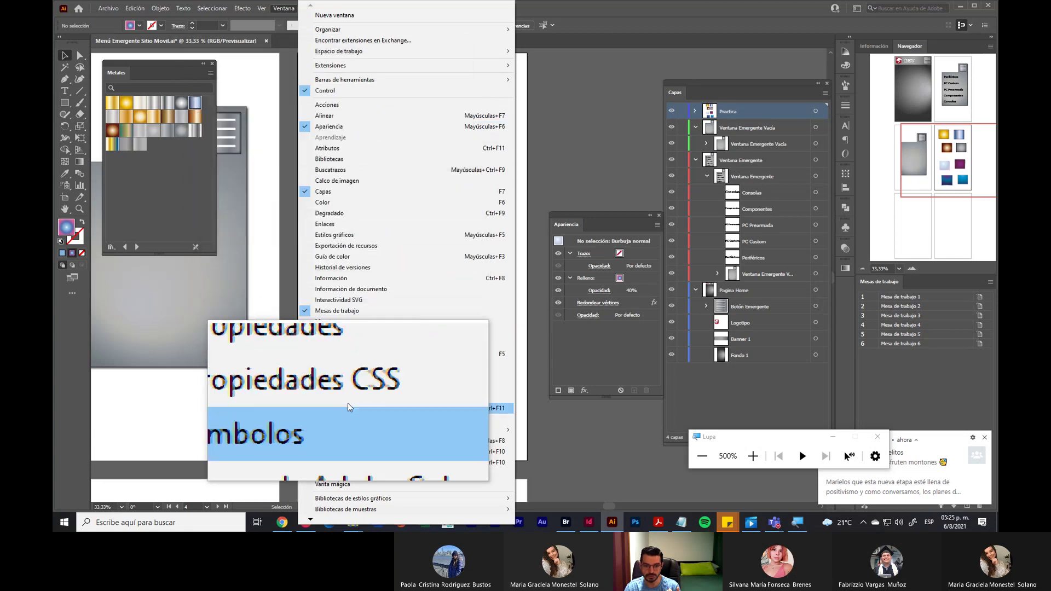
left_click(324, 406)
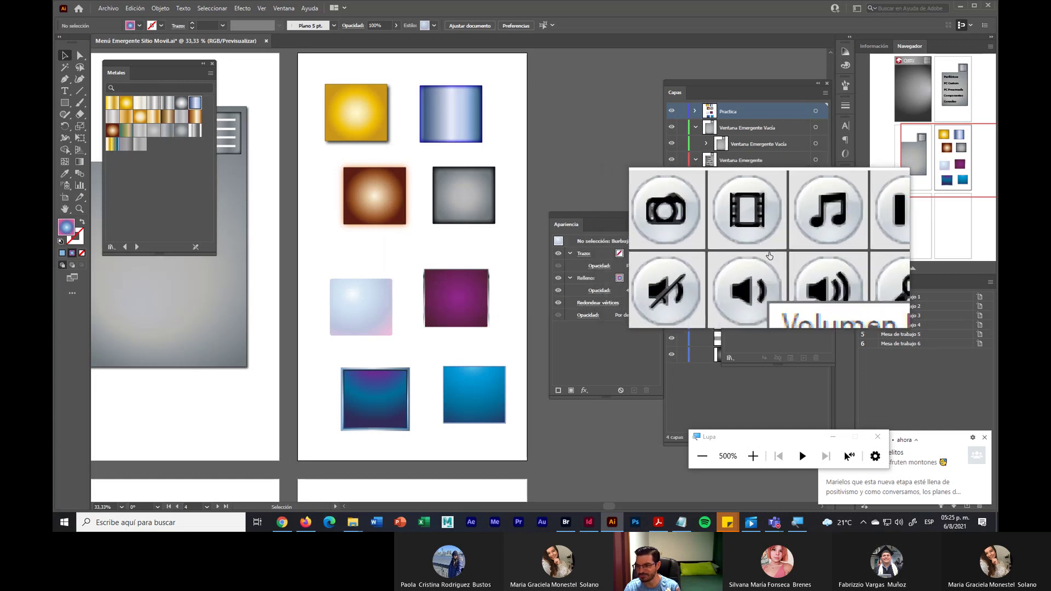
left_click(878, 439)
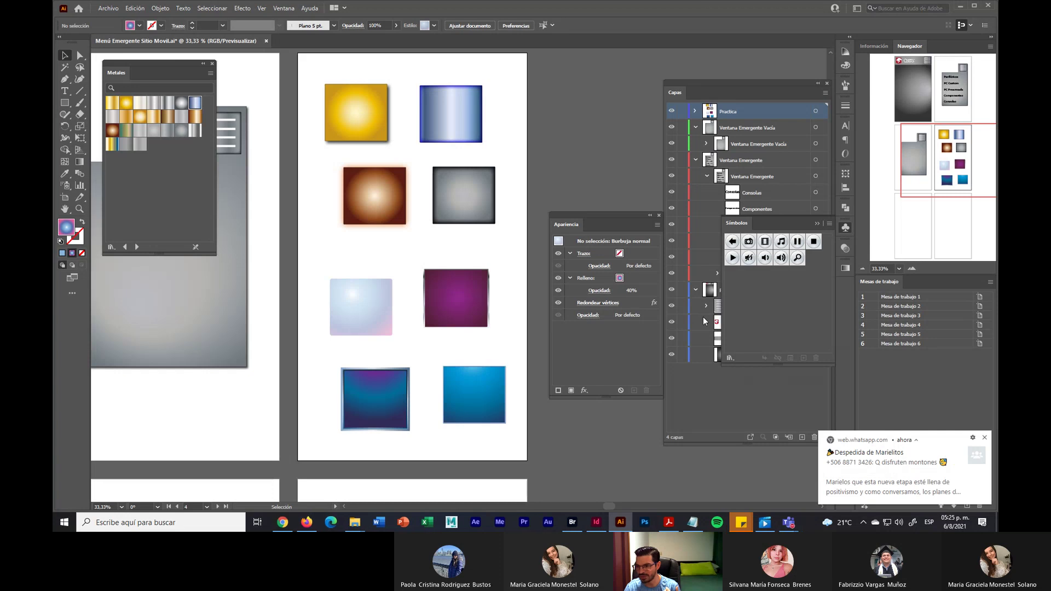
left_click_drag(727, 233, 167, 280)
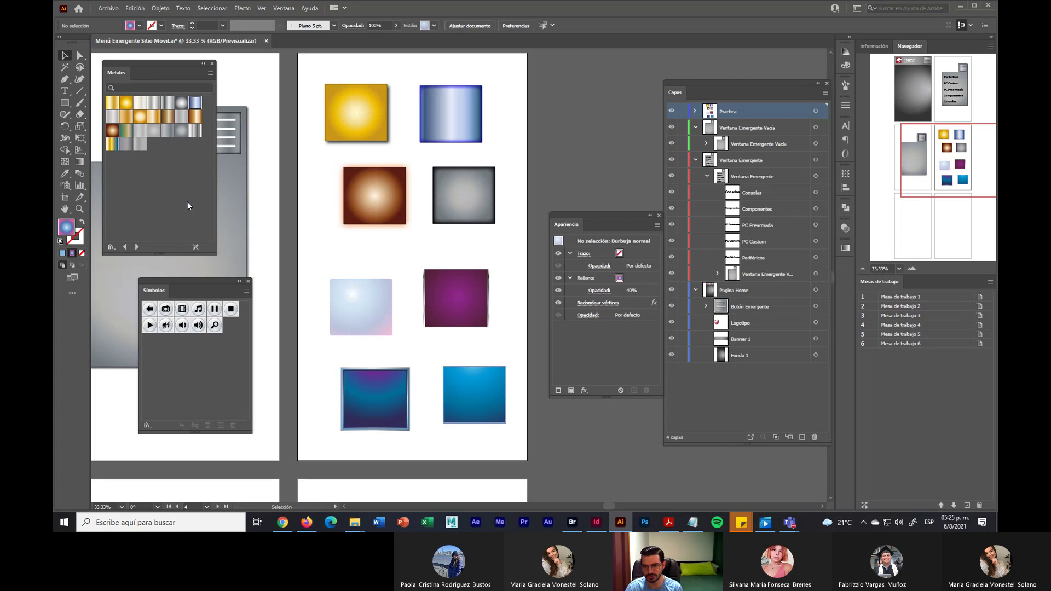
Show the list of swatch libraries available from the Metales window under the screen magnifier set to 400%
key("super+plus")
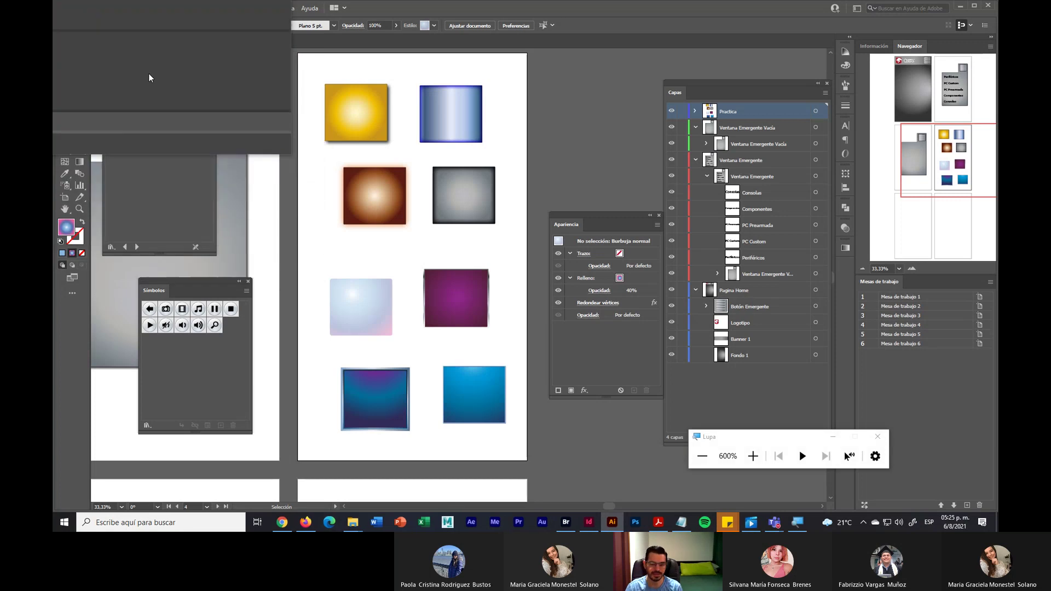
key("super+minus")
key("super+minus")
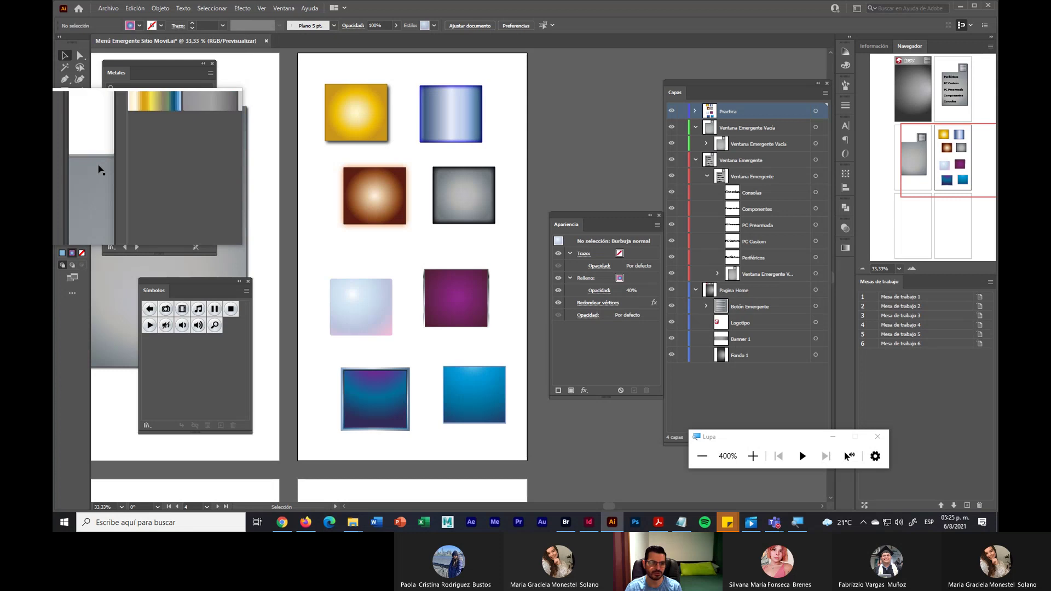
left_click(111, 246)
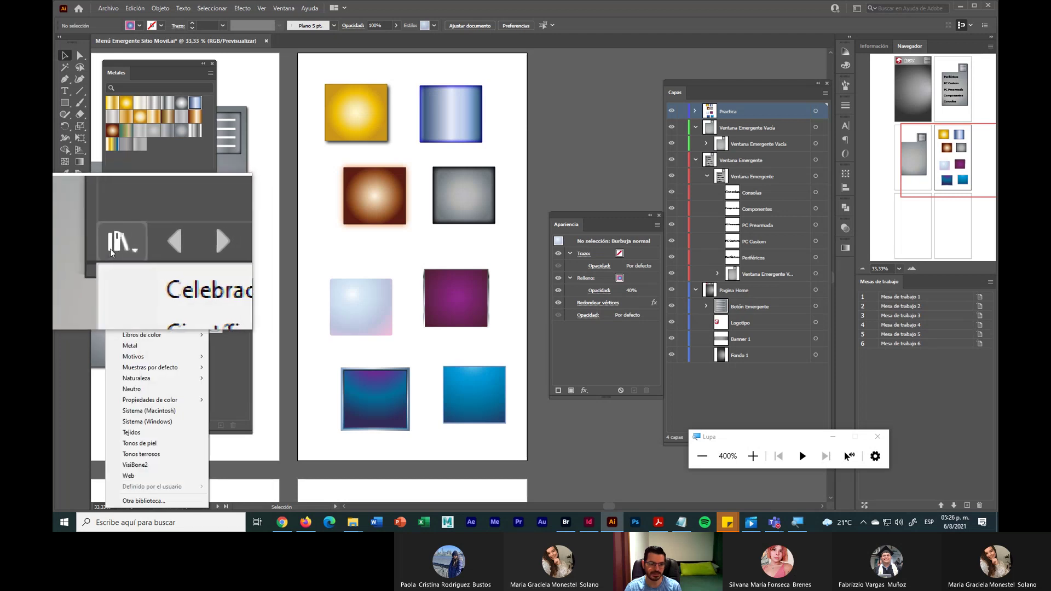
left_click(120, 208)
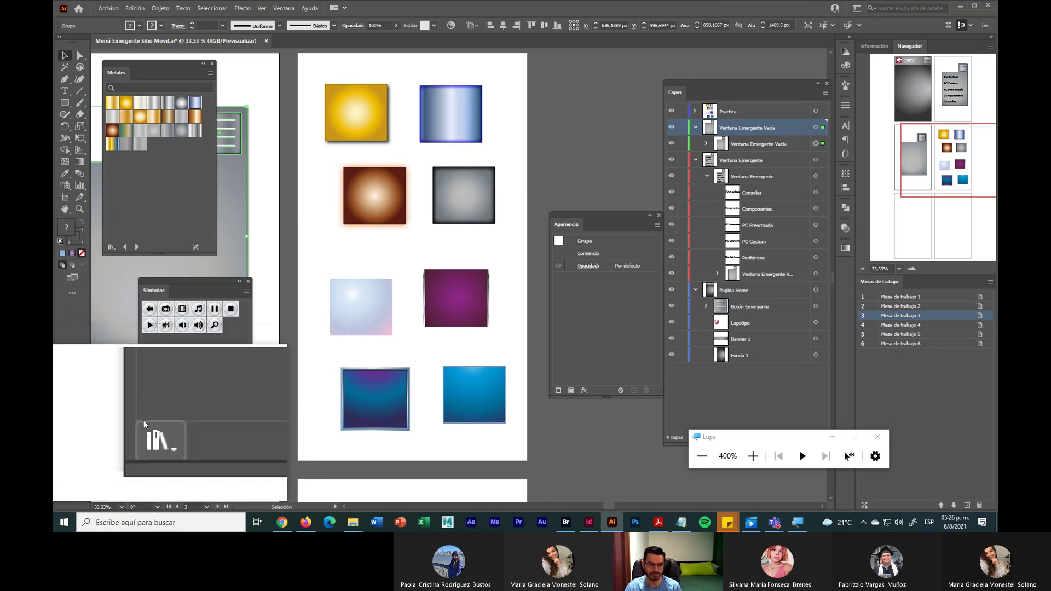
Open the Botones y barras Web symbol library and close the screen magnifier
left_click(146, 426)
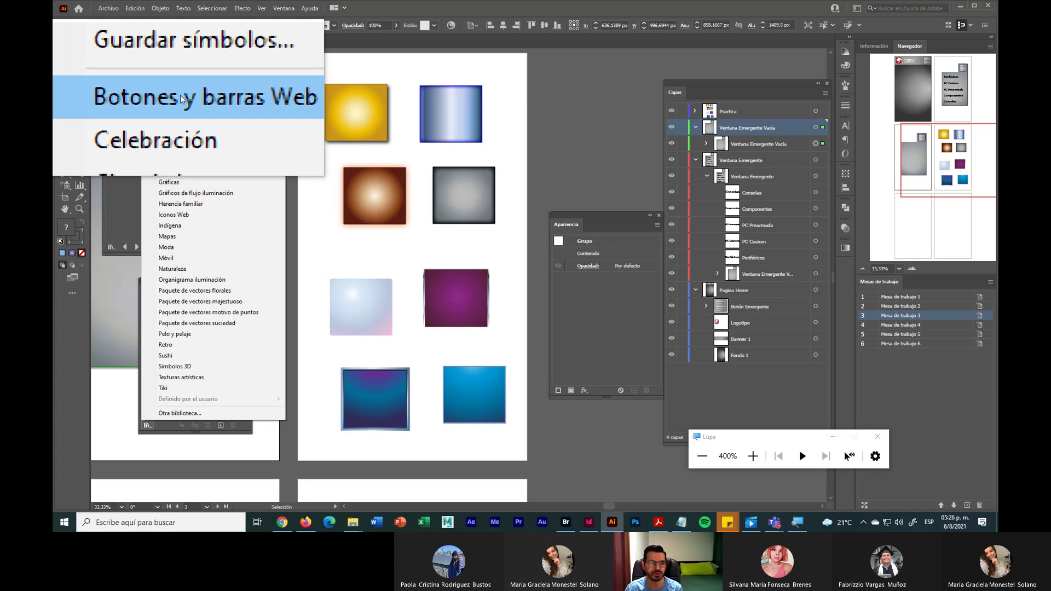
left_click(186, 95)
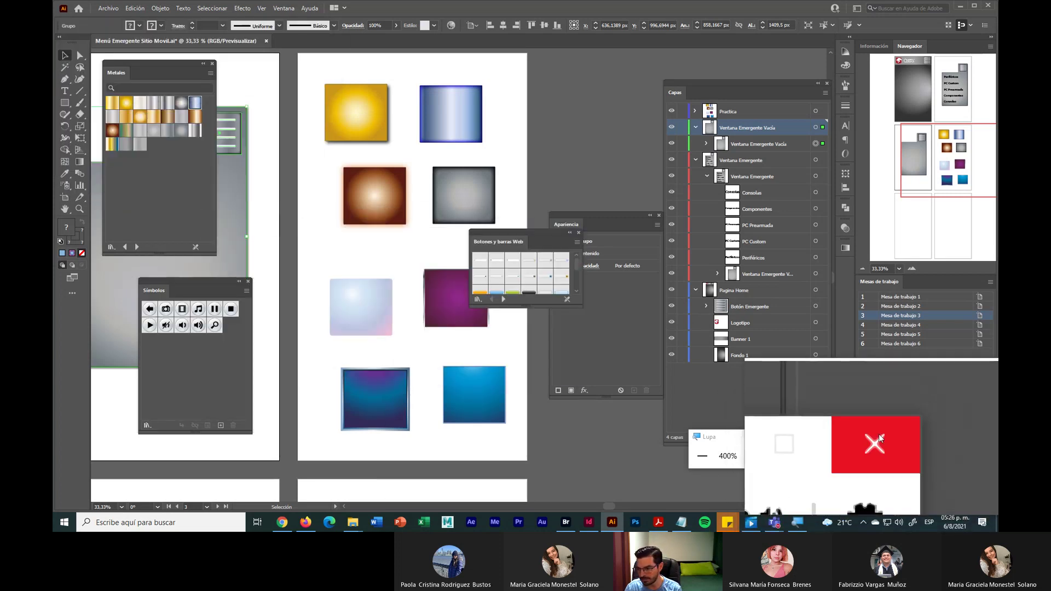
left_click(877, 436)
Group the Botones y barras Web library with the Símbolos window beneath Metales, and enlarge the group to show more symbols
left_click_drag(525, 308, 525, 434)
left_click_drag(524, 234, 222, 284)
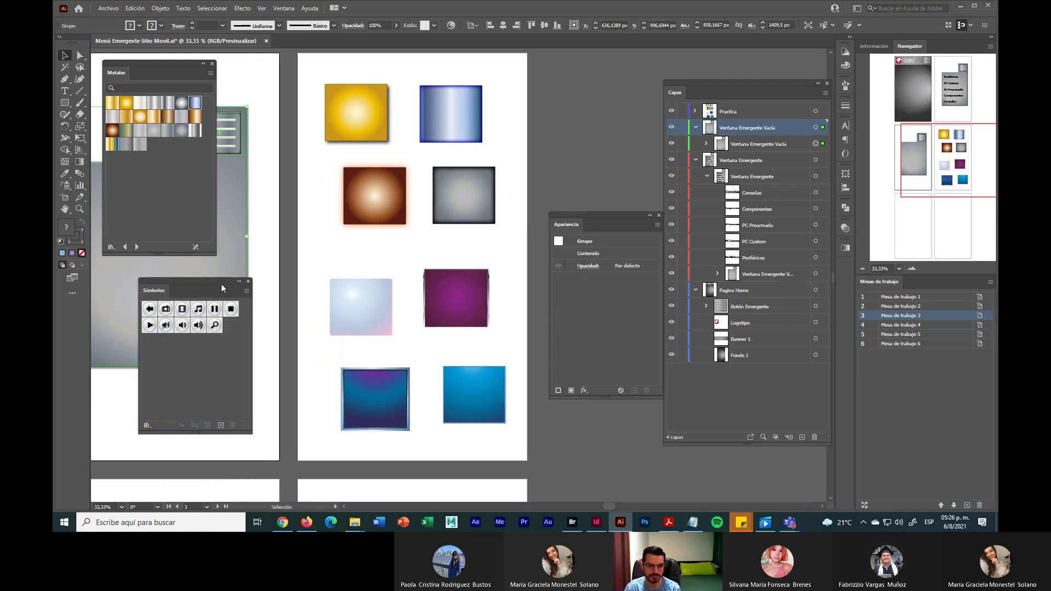
left_click_drag(166, 488, 177, 271)
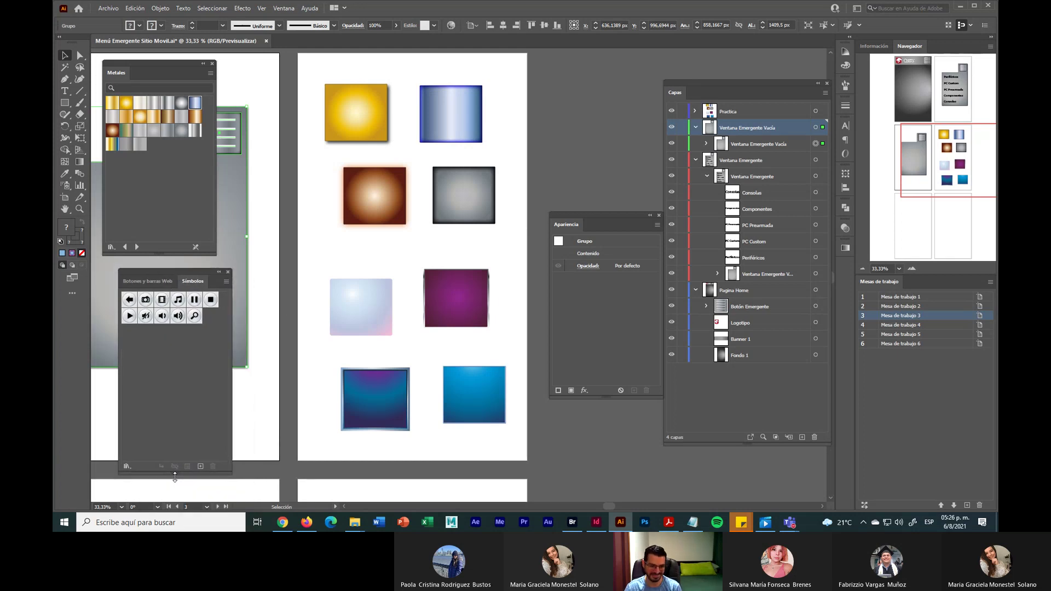
left_click_drag(174, 469, 176, 475)
left_click(152, 278)
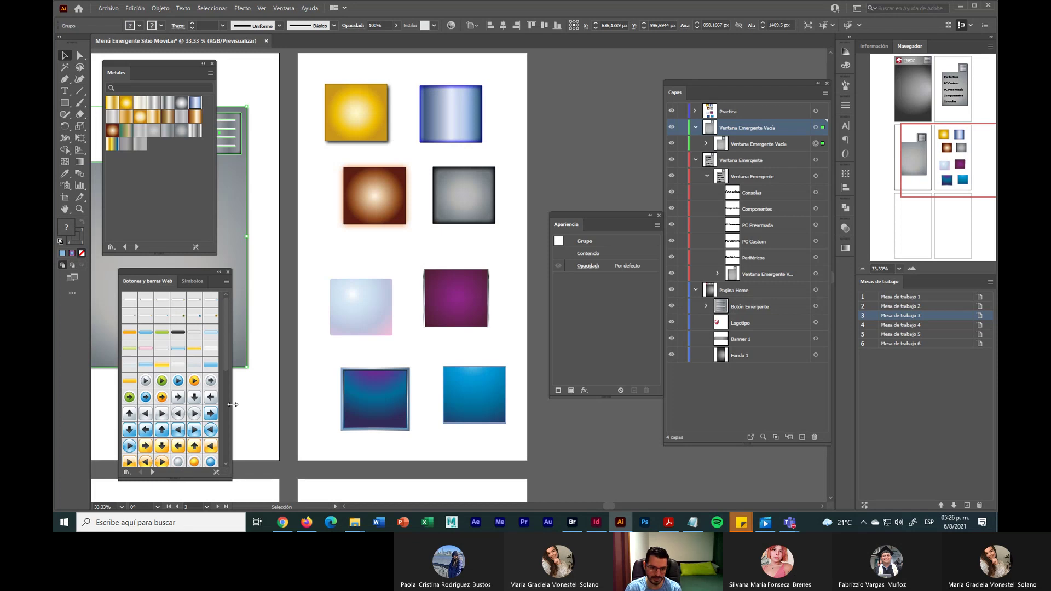
left_click_drag(233, 404, 243, 405)
Place the Botón 3 - Azul symbol on the blank Mesa de trabajo 6, enlarge it to about 230 px high, and move it near the artboard's upper-left corner
scroll(204, 441, "down", 5)
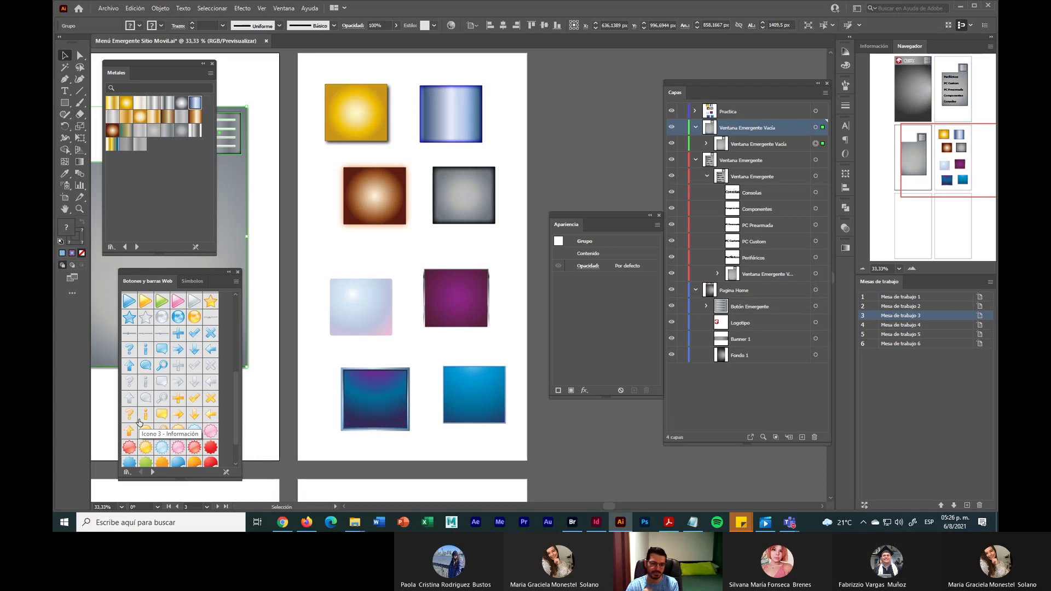
scroll(147, 424, "down", 2)
scroll(159, 416, "up", 5)
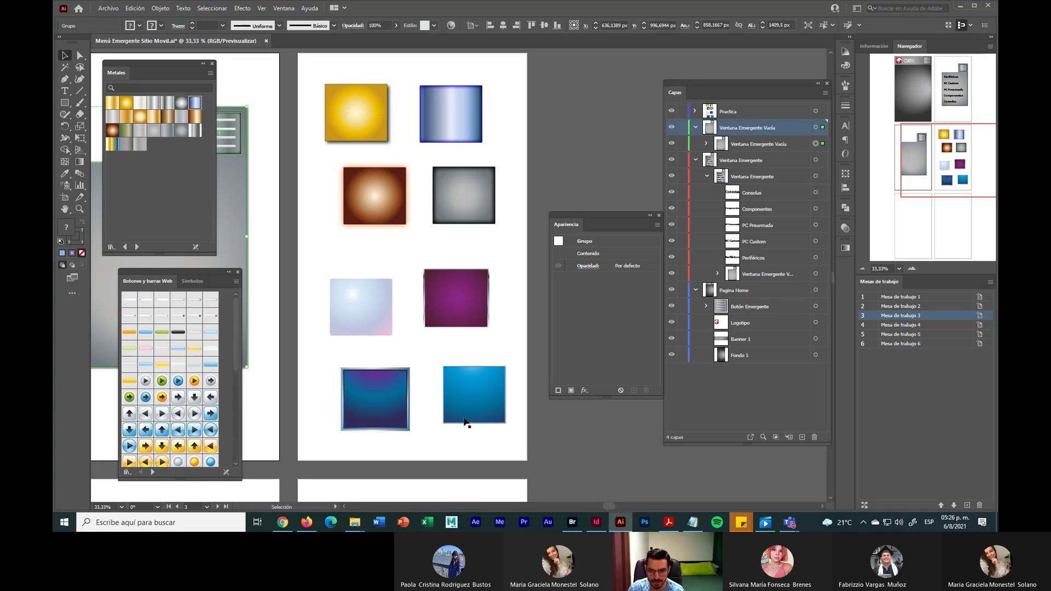
scroll(464, 422, "down", 5)
left_click_drag(207, 272, 179, 287)
scroll(395, 340, "down", 6)
left_click_drag(147, 353, 474, 294)
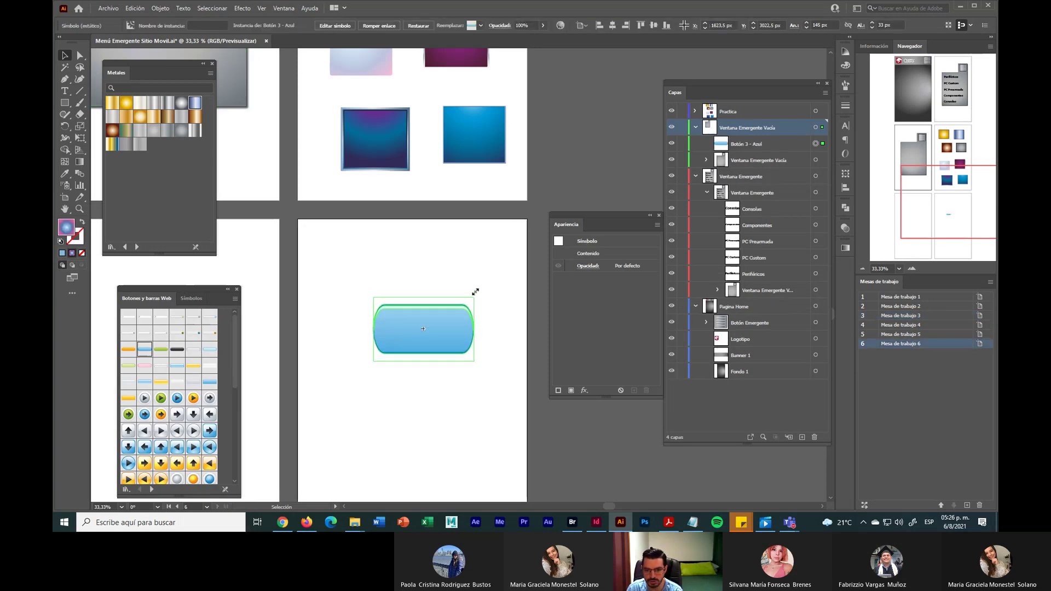
left_click(467, 394)
left_click_drag(446, 342, 425, 286)
left_click(402, 275)
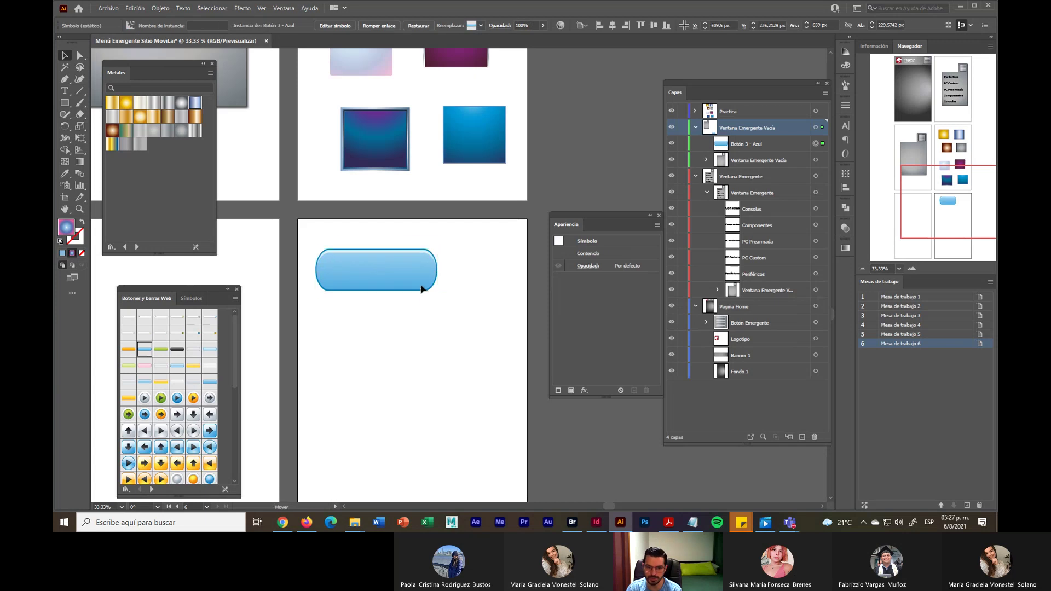
left_click(418, 329)
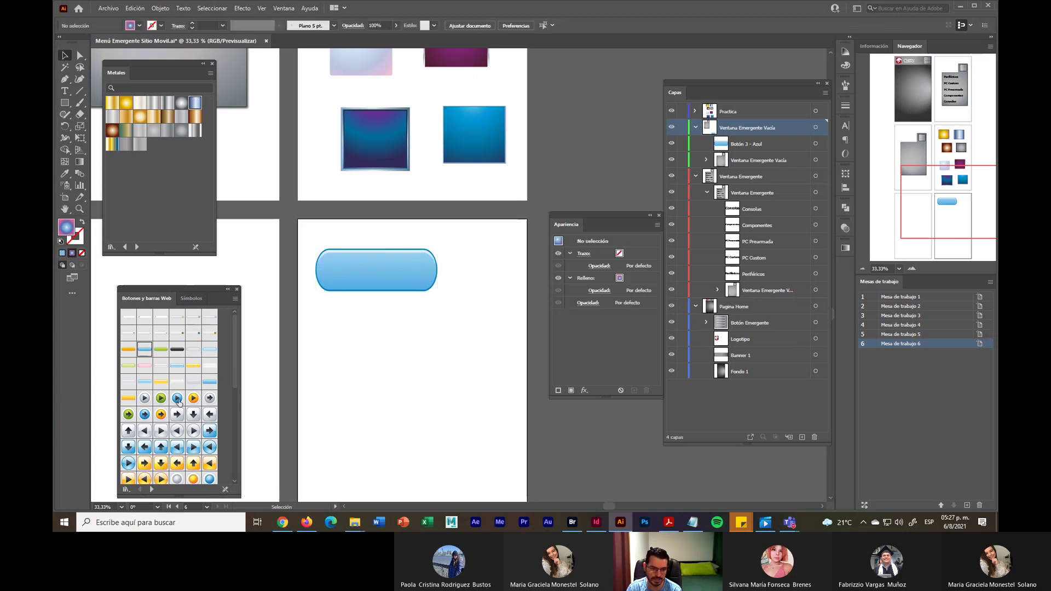
Place the Viñeta 1 - Azul symbol below the blue button and scale it proportionally to about 317 px square
left_click_drag(178, 404, 442, 464)
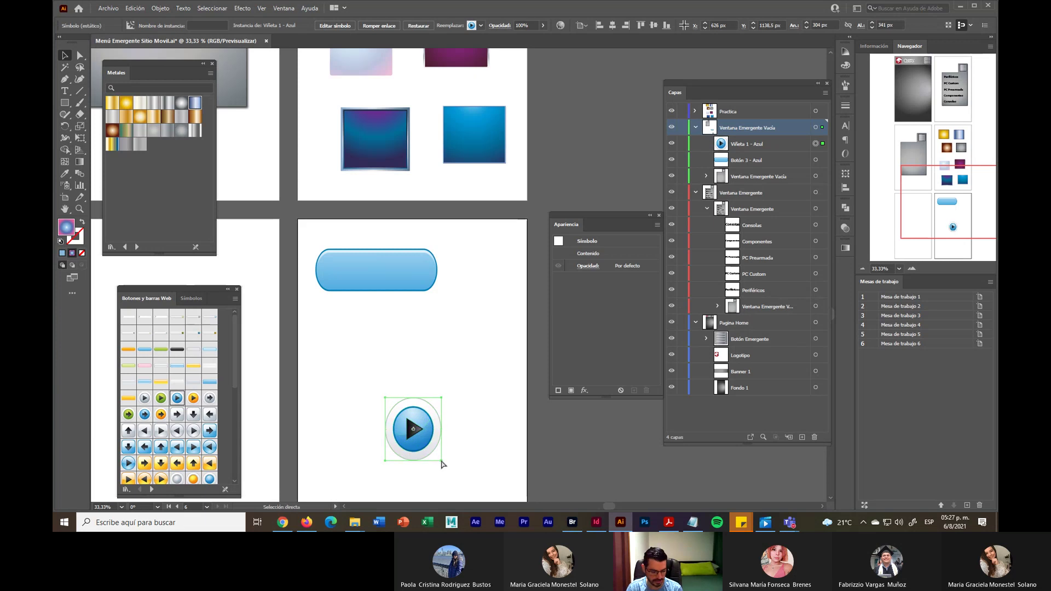
key("ctrl+z")
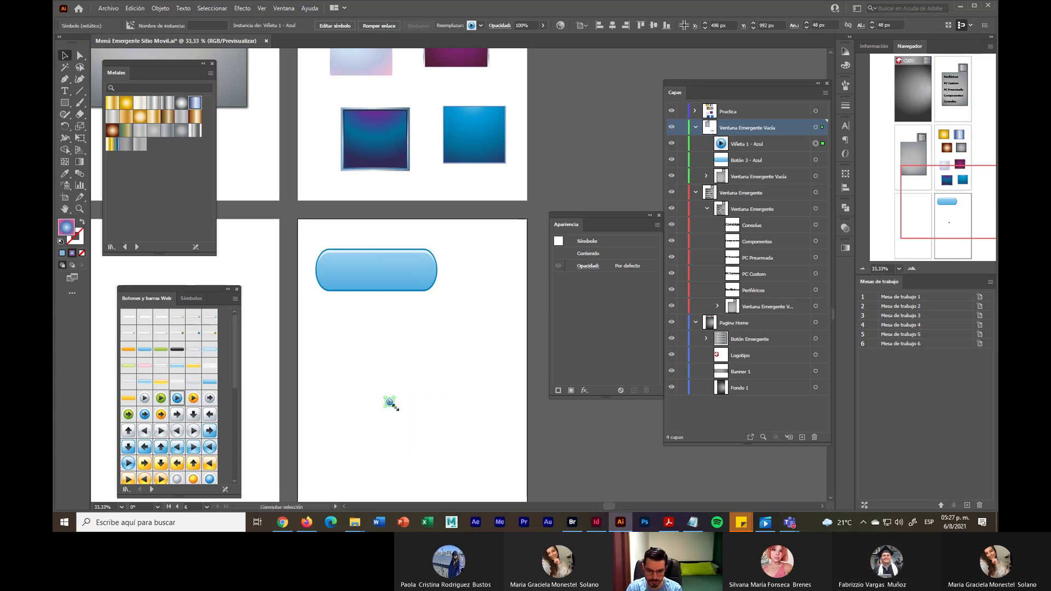
left_click_drag(393, 406, 445, 376)
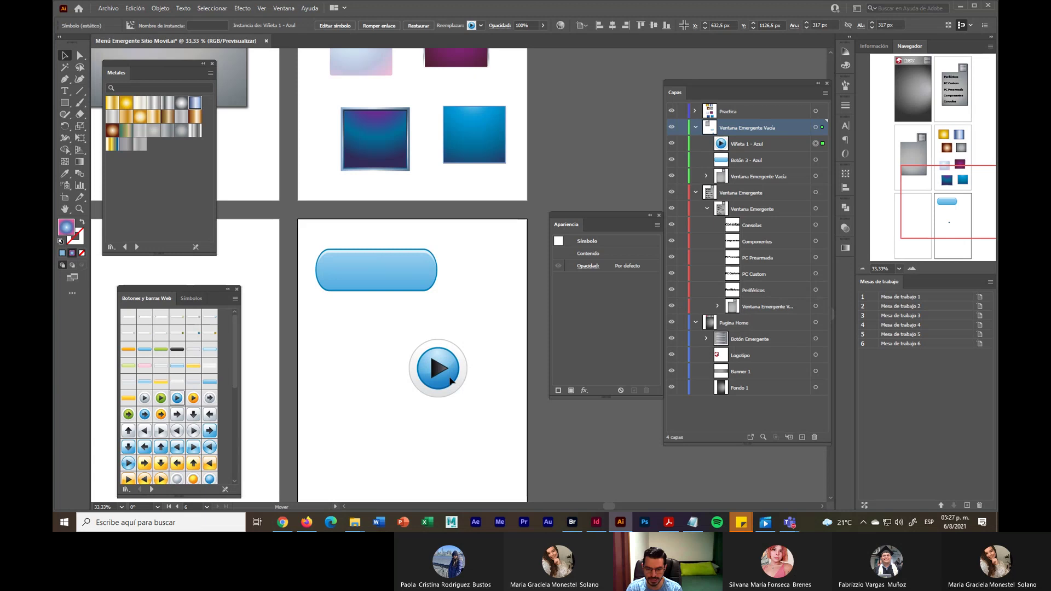
left_click(452, 418)
Place the Insignia 1 - Roja symbol below the play bullet, scale it proportionally to about 402 px square, and deselect it
scroll(277, 401, "down", 2)
scroll(195, 407, "down", 3)
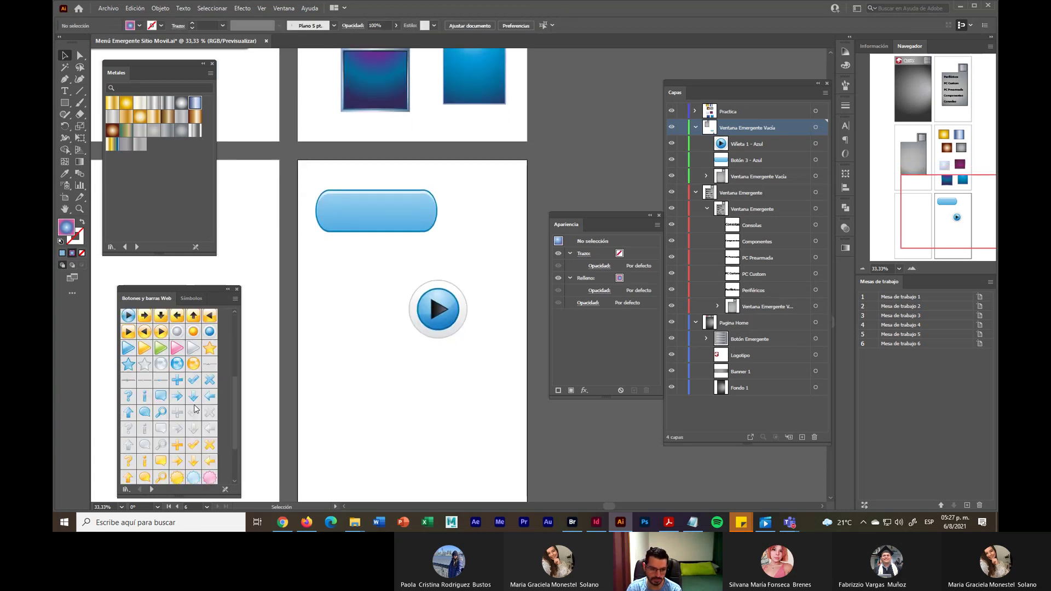
scroll(195, 408, "down", 4)
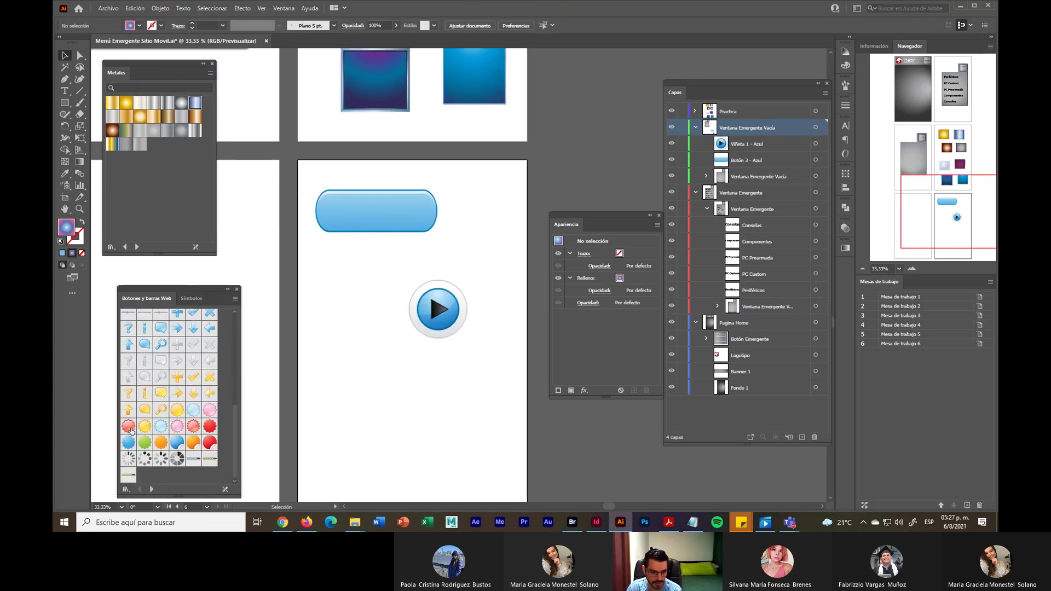
left_click_drag(131, 430, 466, 375)
left_click_drag(438, 434, 457, 453)
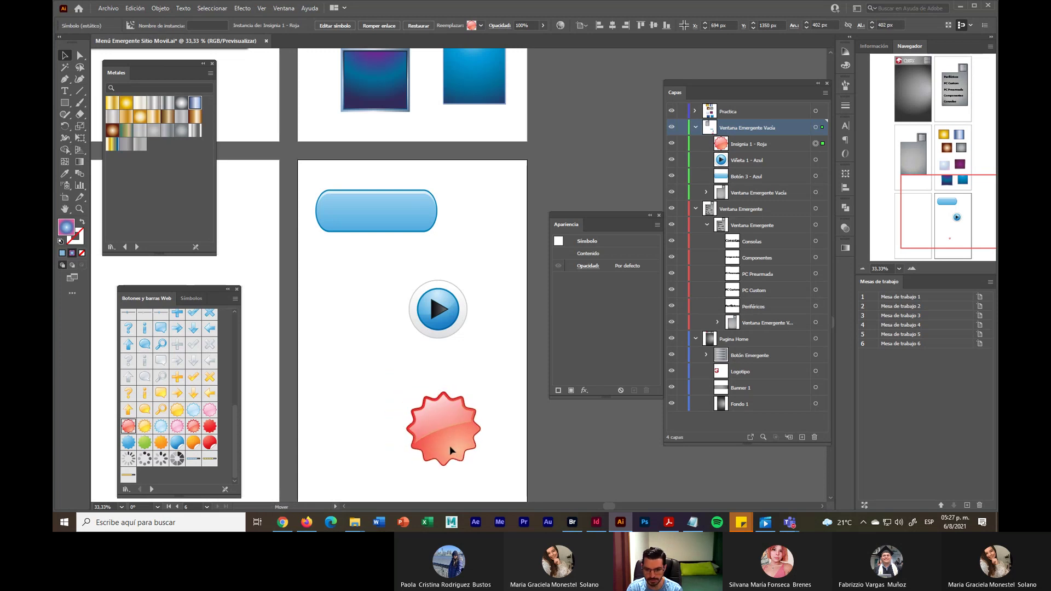
left_click(500, 455)
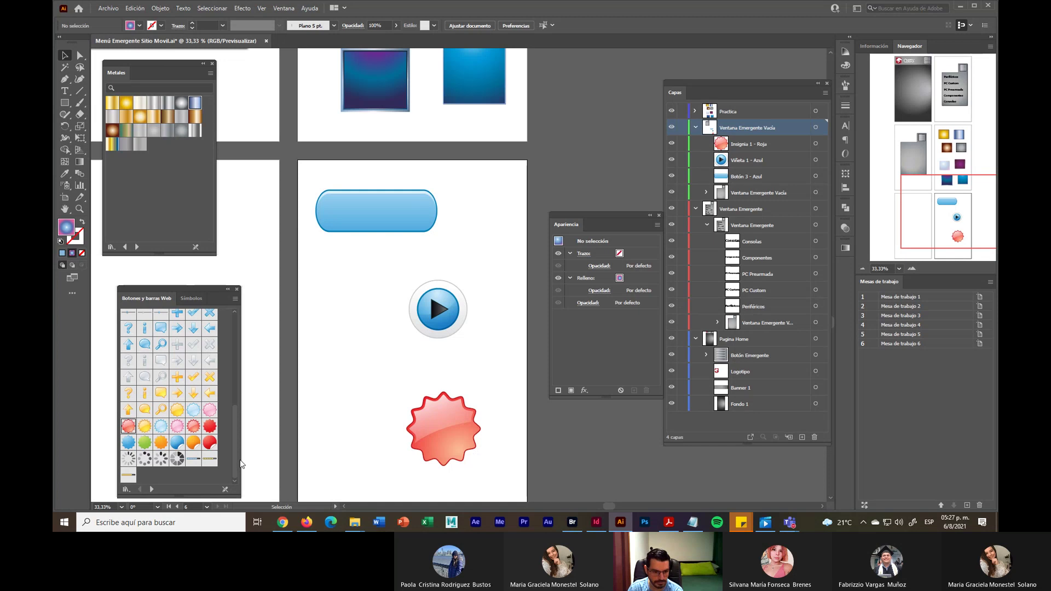
Browse the following symbol libraries from Celebración through Cintas iluminación and Elementos de logotipo to Flechas
left_click(151, 490)
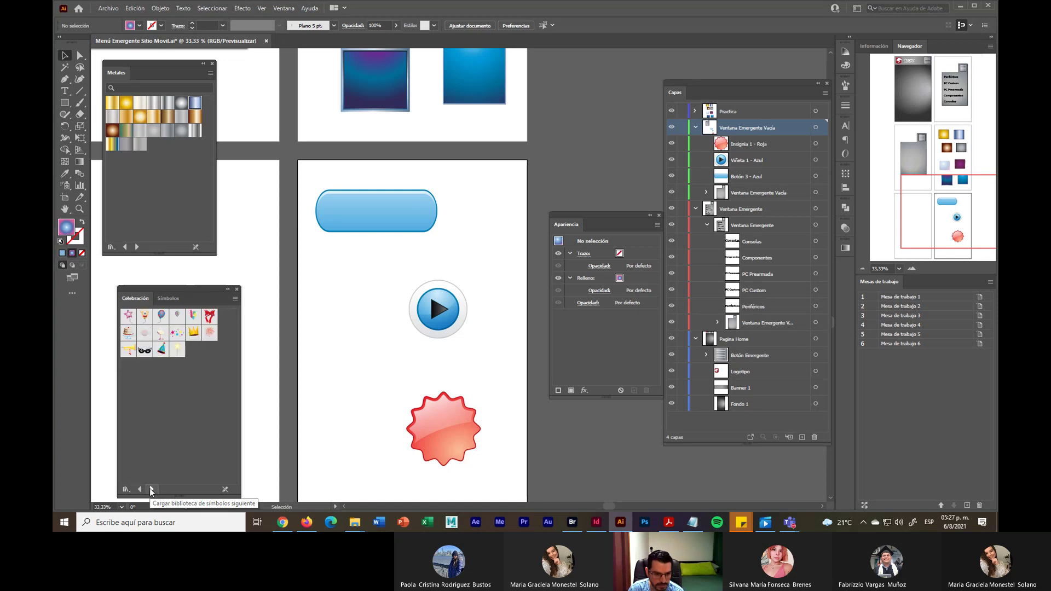
left_click(152, 490)
left_click(151, 489)
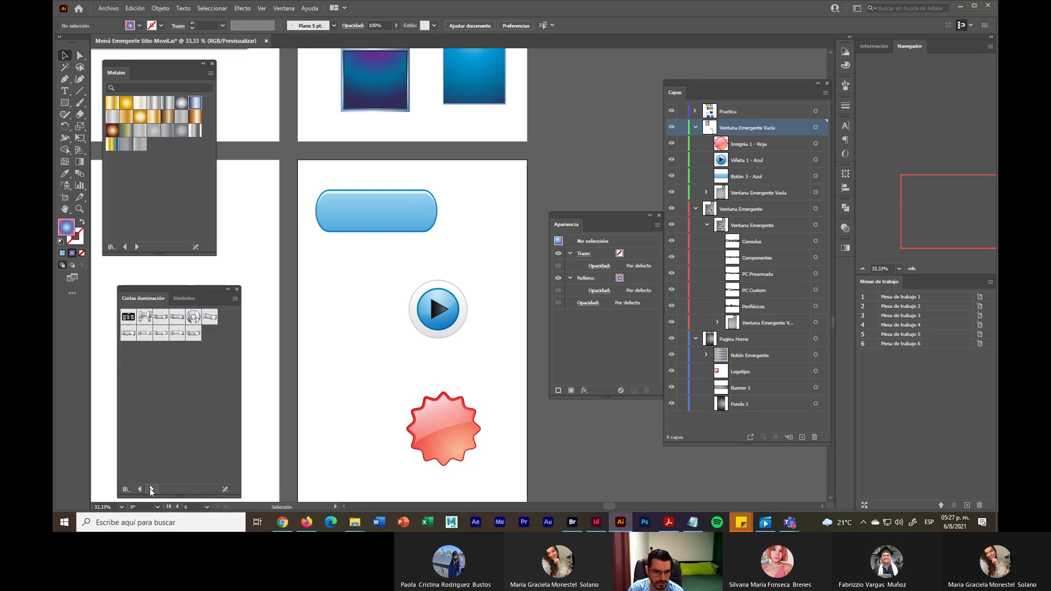
left_click(152, 490)
left_click(152, 490)
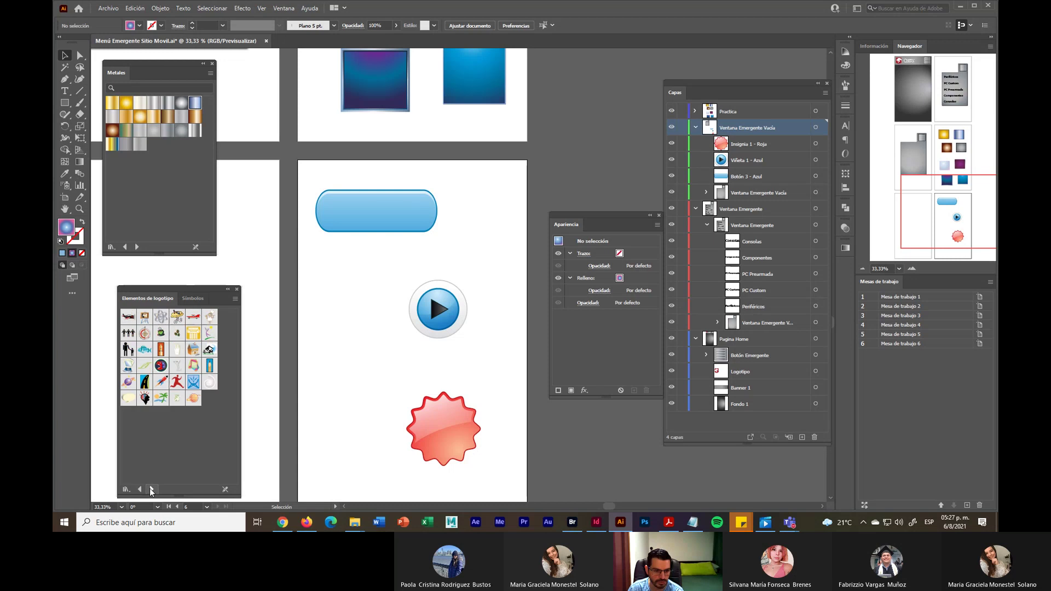
left_click(151, 489)
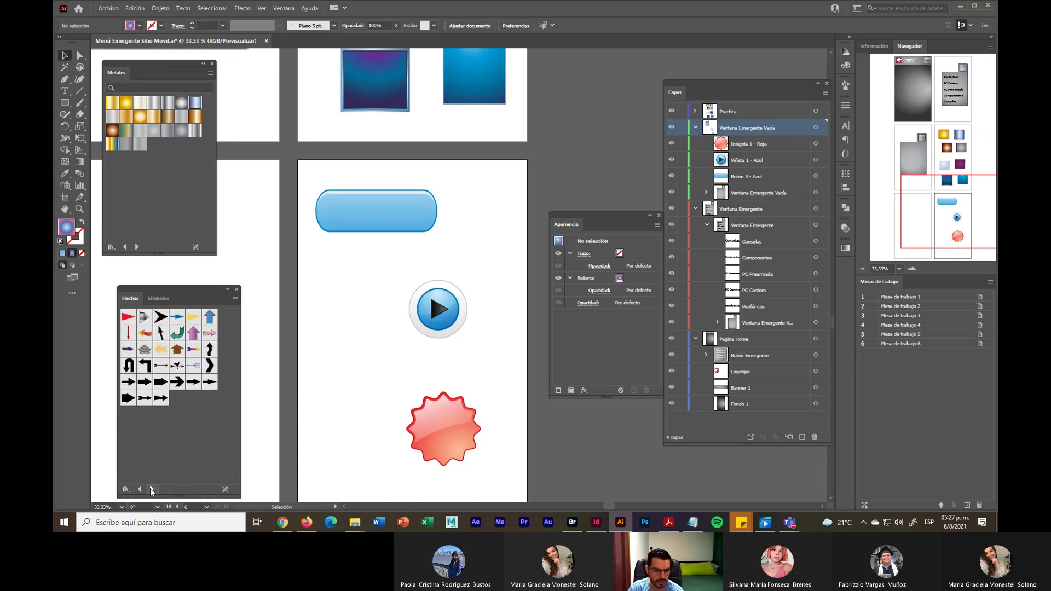
Place the Oval de inicio symbol from the Gráficos de flujo iluminación library beside the red badge, scaled to about 458 × 267 px
left_click(151, 489)
left_click(152, 489)
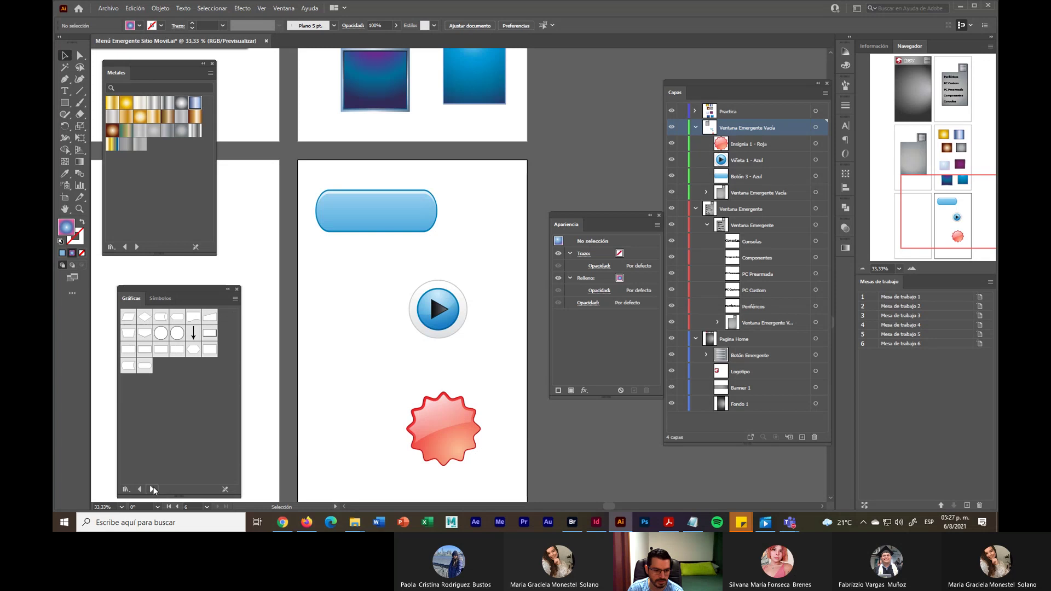
left_click(152, 489)
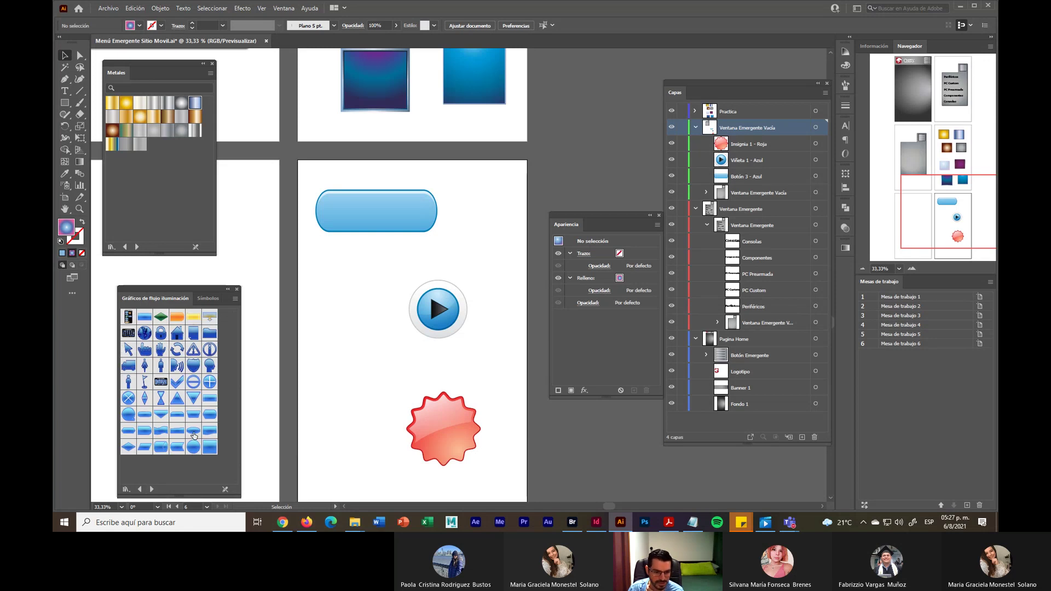
left_click_drag(193, 435, 441, 328)
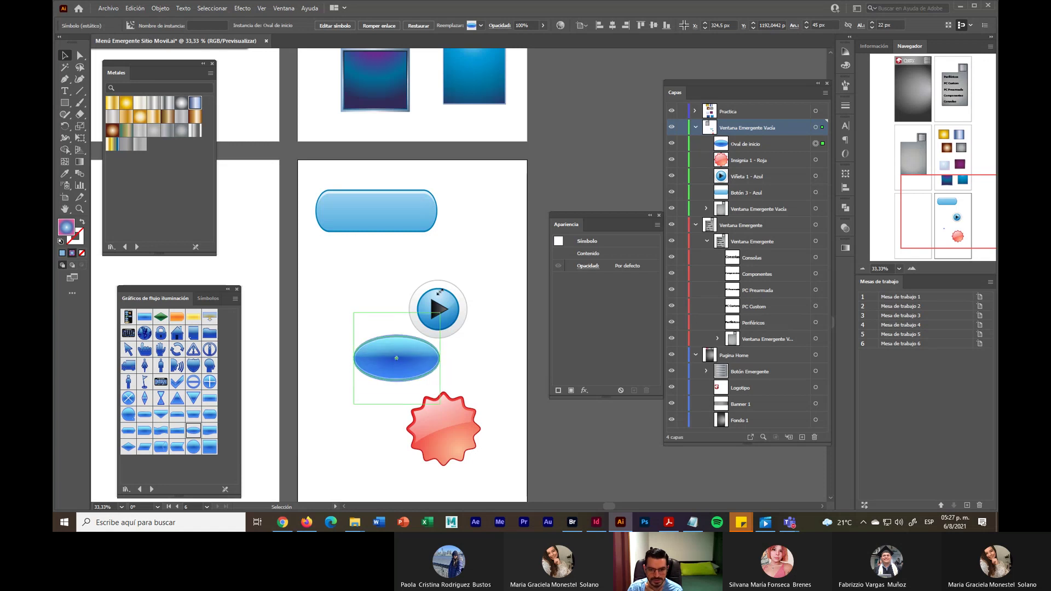
left_click_drag(412, 368, 374, 380)
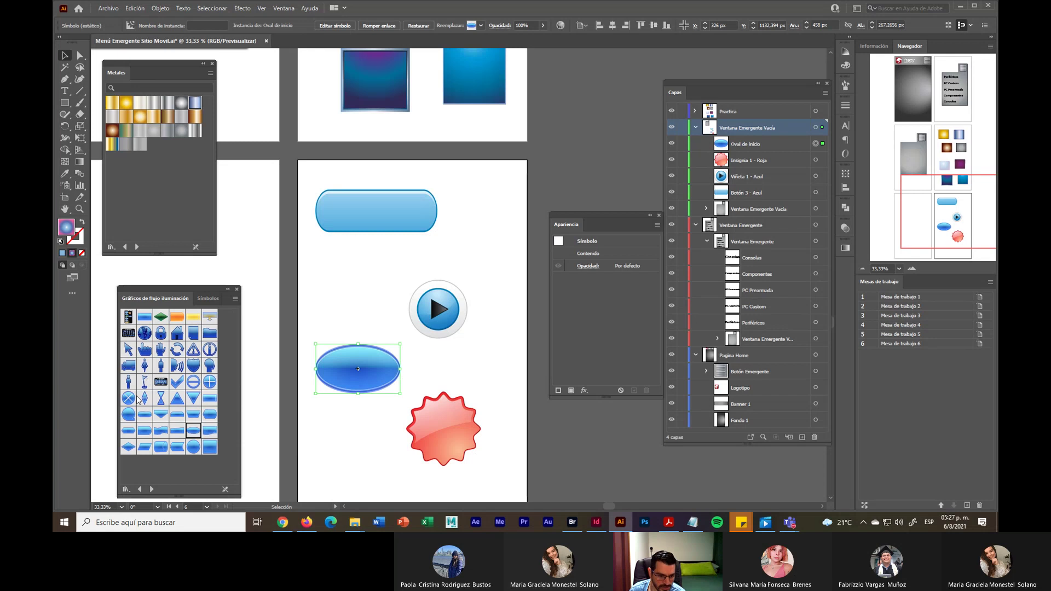
Find the Móvil symbol library and place Carro de la compra - Gris between the blue button and the oval, enlarged to nearly the play bullet's size
left_click(153, 489)
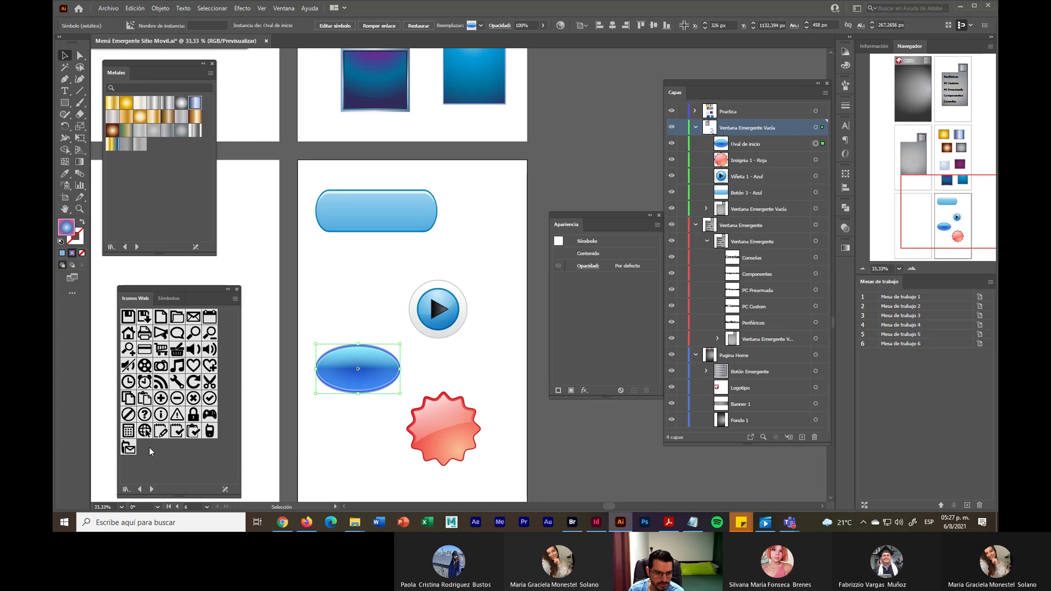
left_click(152, 489)
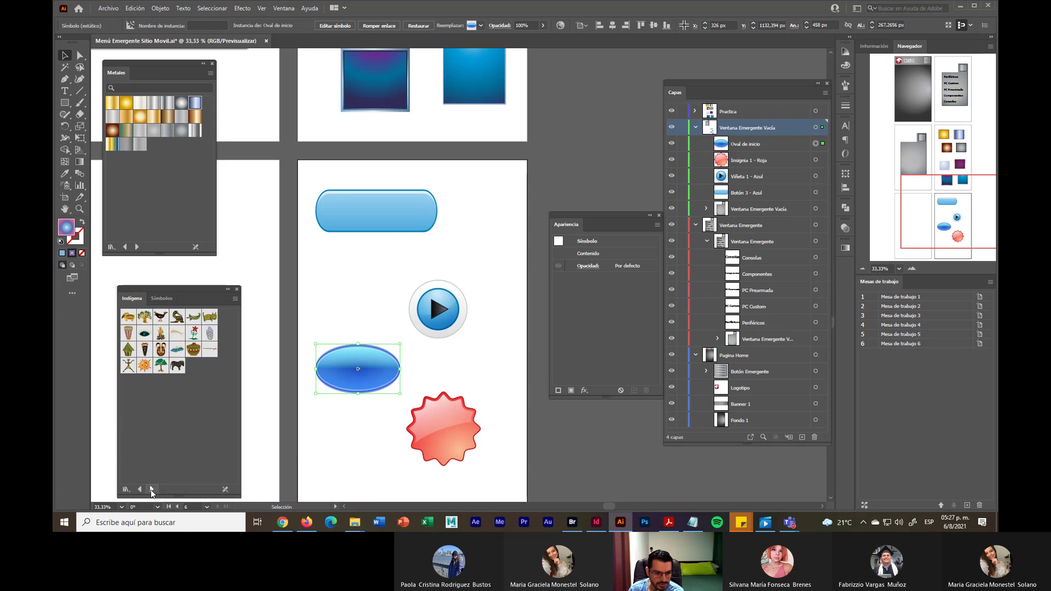
left_click(153, 489)
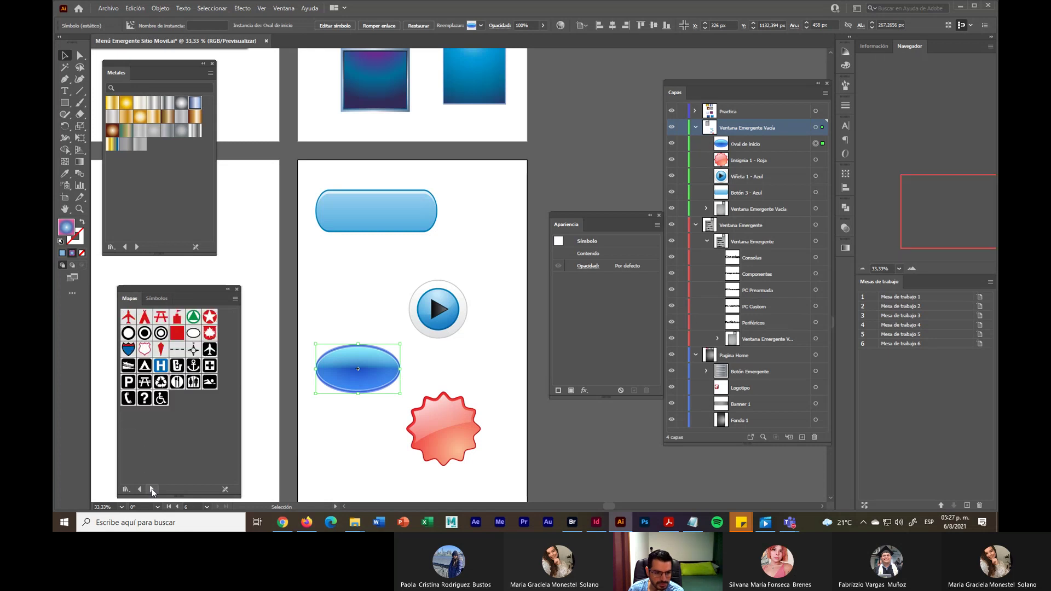
left_click(153, 489)
left_click(153, 490)
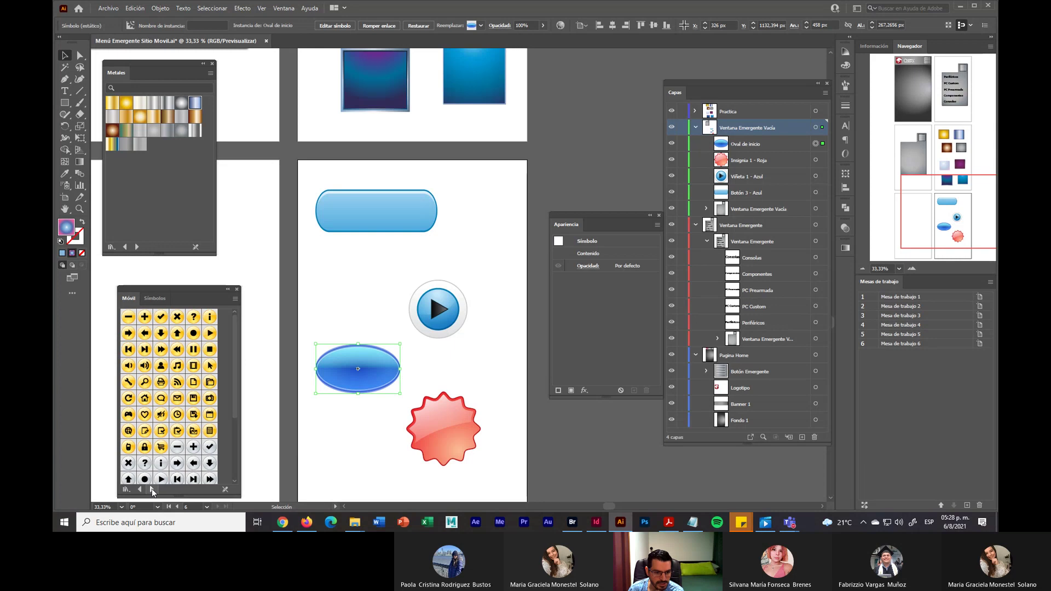
scroll(179, 448, "down", 3)
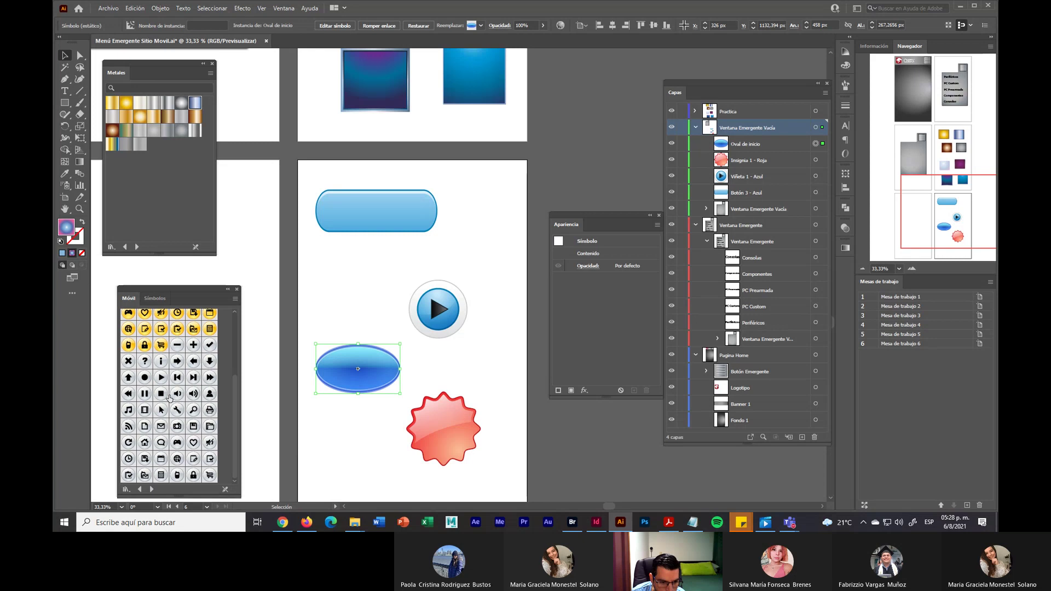
scroll(168, 405, "up", 3)
scroll(162, 417, "down", 3)
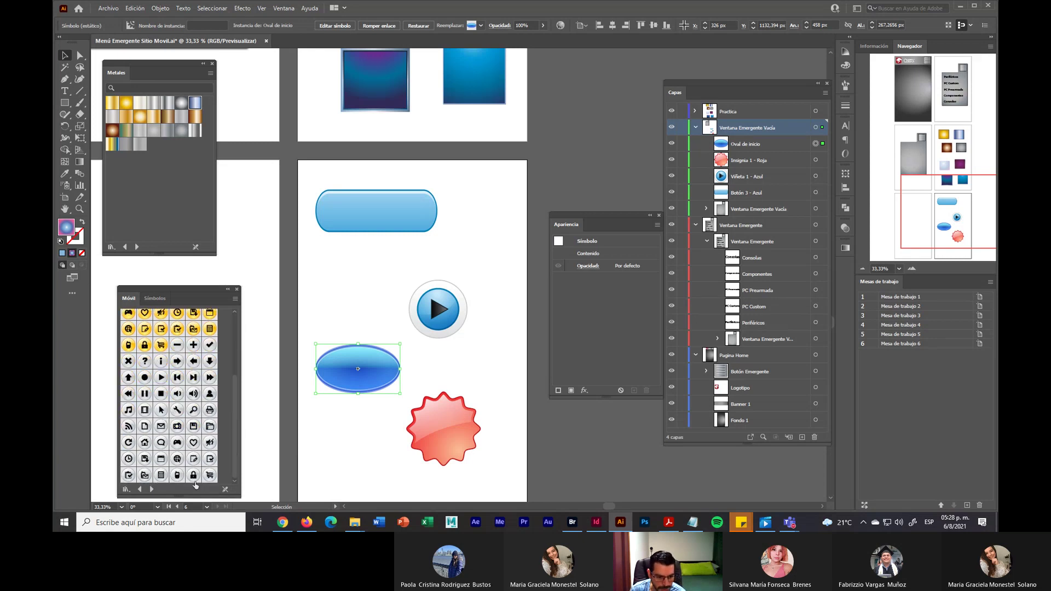
left_click_drag(210, 475, 346, 281)
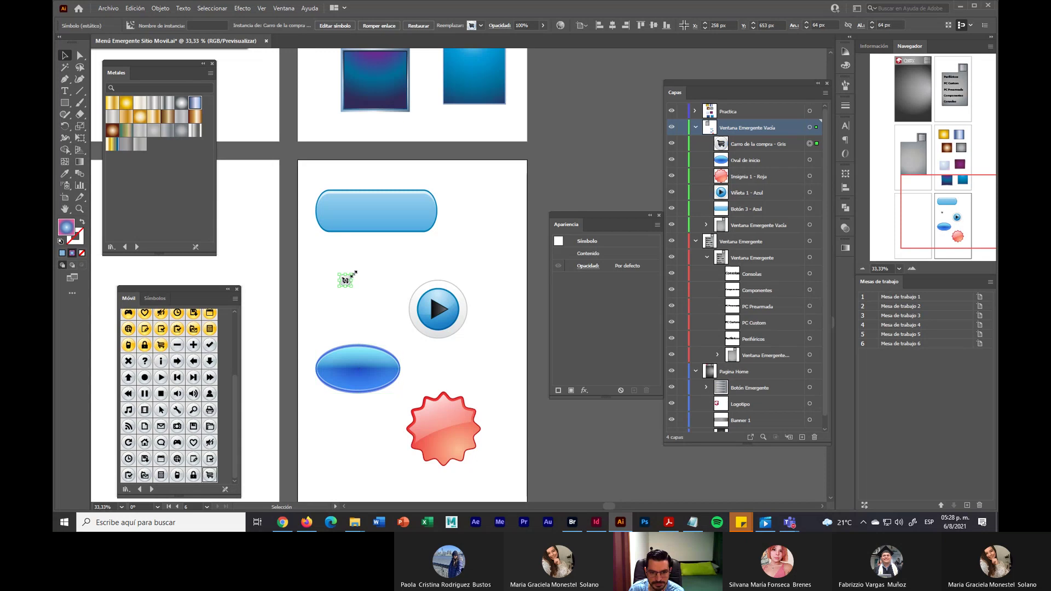
left_click_drag(386, 260, 377, 299)
Nudge the blue oval, the play bullet and the red badge slightly to the right around the cart symbol, and deselect everything
left_click(363, 403)
left_click_drag(363, 387, 375, 391)
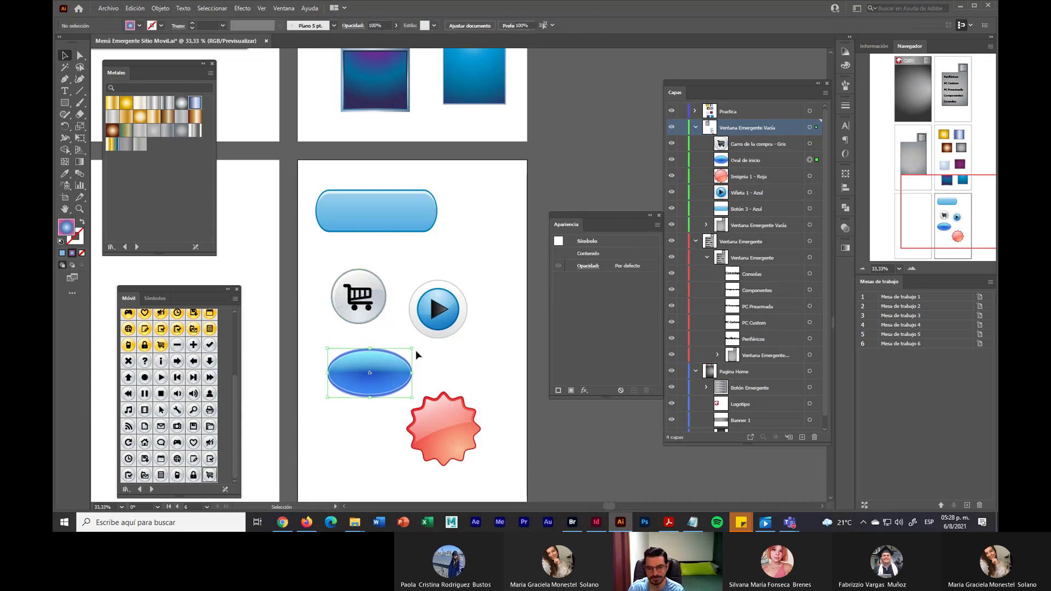
left_click_drag(436, 308, 447, 300)
left_click_drag(447, 419, 459, 409)
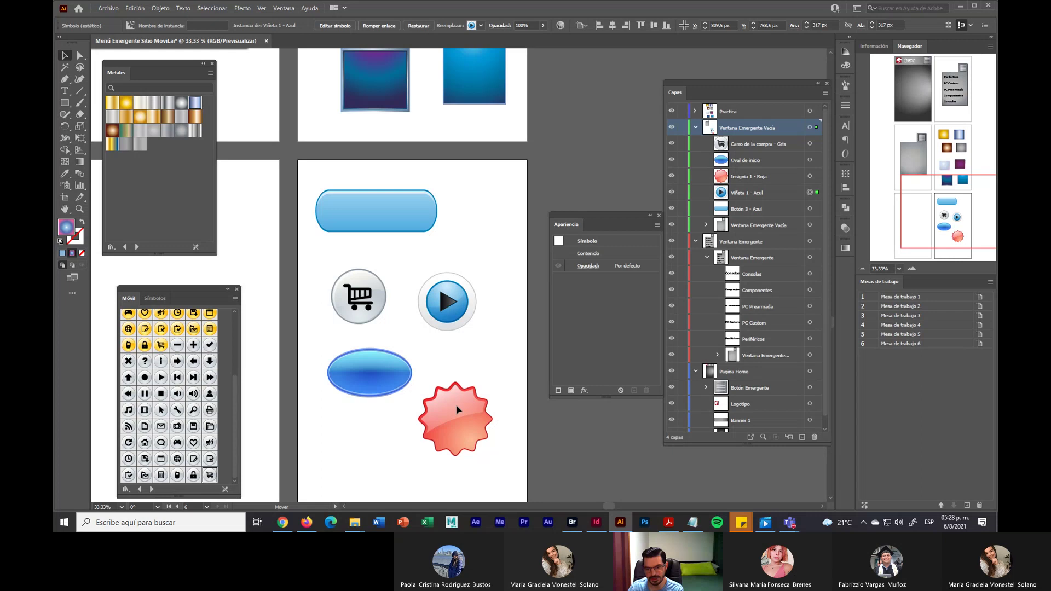
left_click(497, 353)
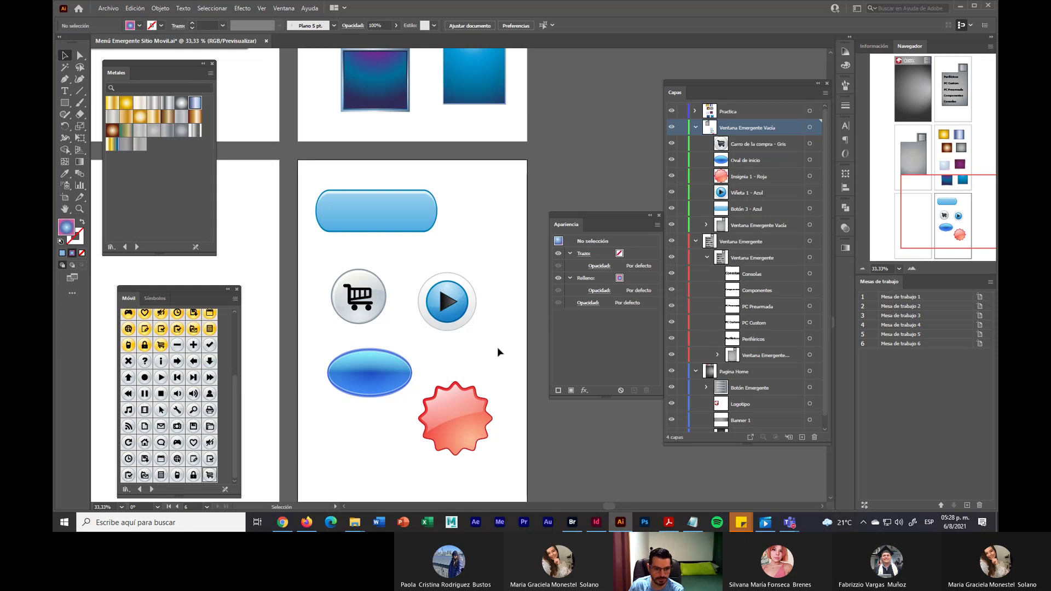
Place the Búsqueda - Naranja symbol from the Móvil library below the blue oval, scaled to about 334 px square
scroll(168, 410, "up", 3)
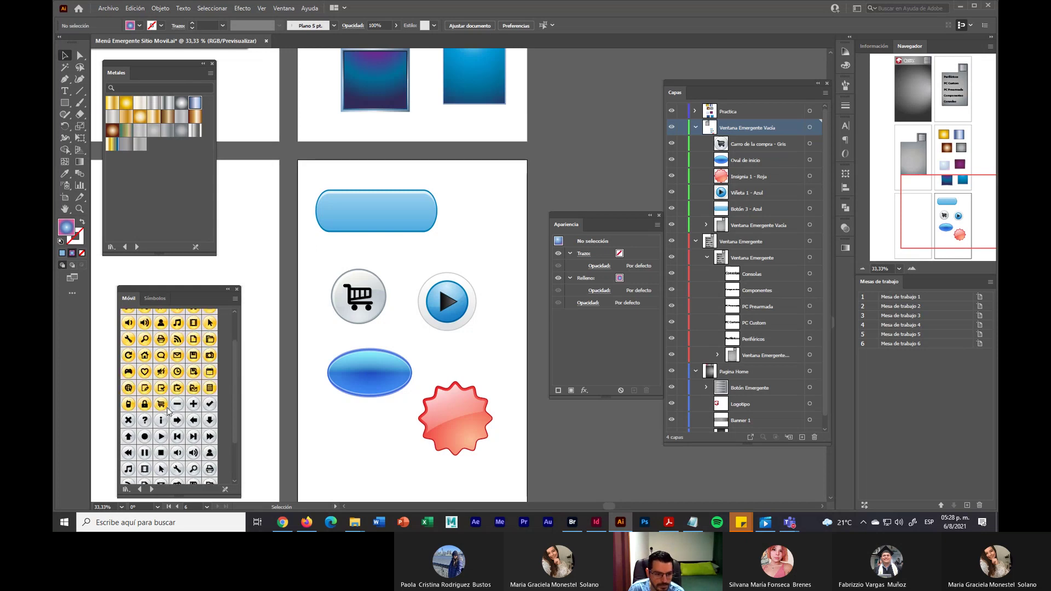
left_click_drag(144, 339, 392, 427)
left_click_drag(415, 475, 372, 425)
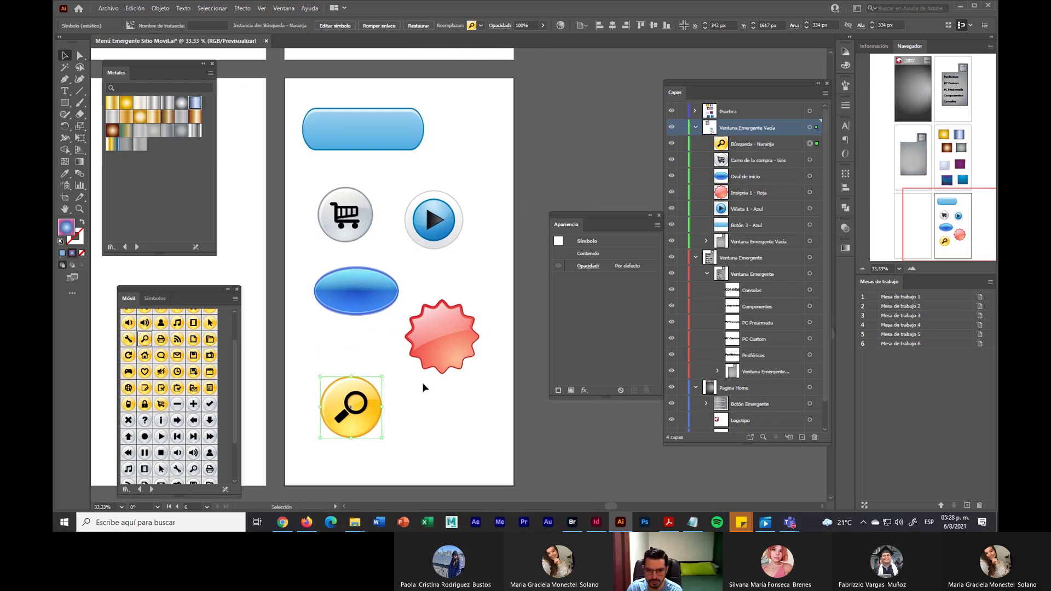
Spread the six symbols across the artboard, moving the blue button to the right and offsetting the others for more even spacing
mouse_move(435, 363)
left_mouse_down()
mouse_move(439, 394)
mouse_move(437, 366)
left_mouse_up()
left_click_drag(383, 315, 380, 330)
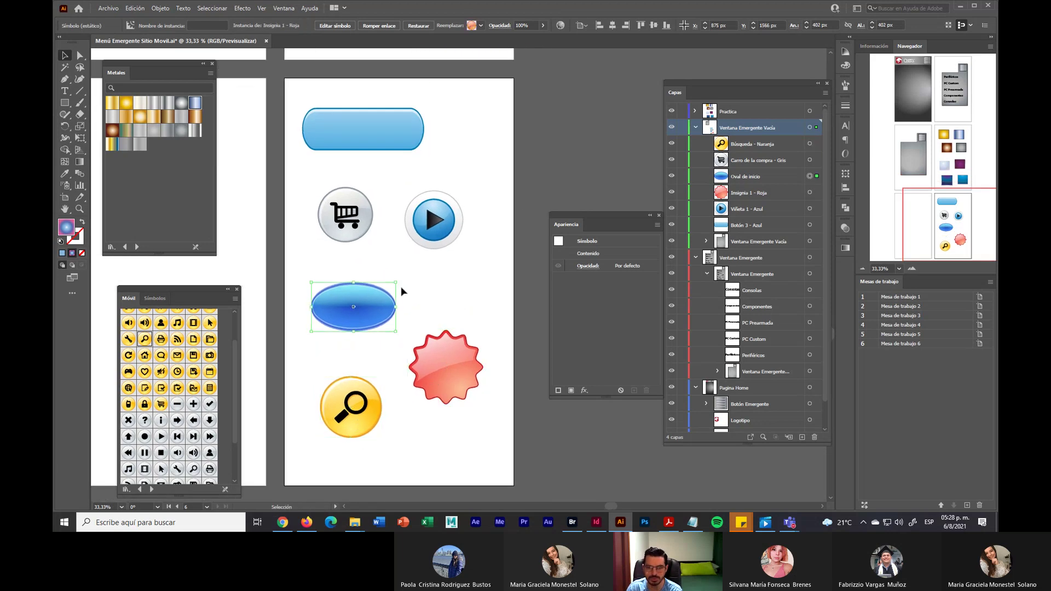
left_click_drag(432, 220, 449, 249)
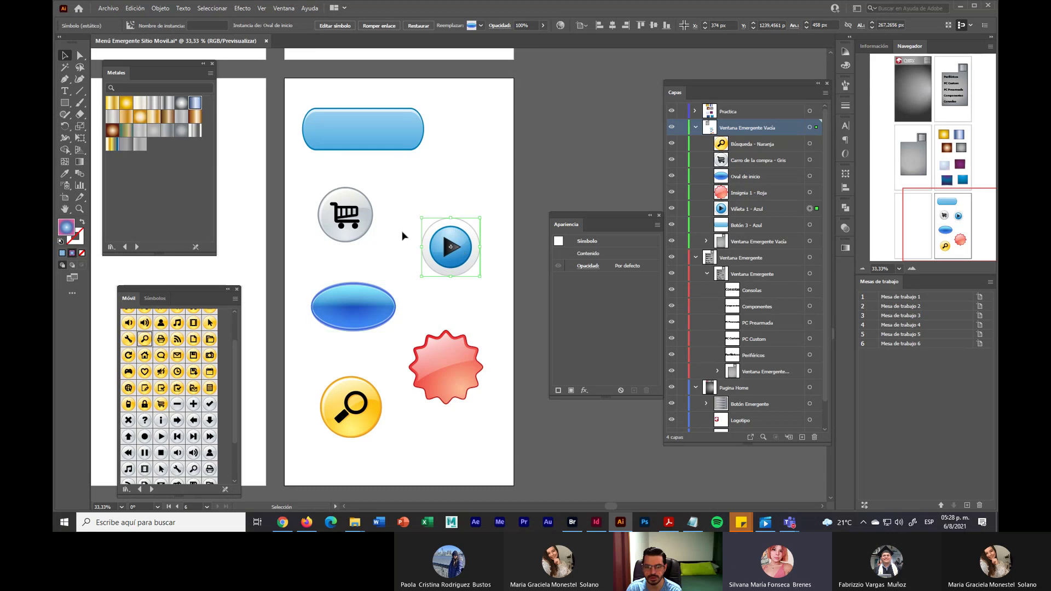
left_click_drag(357, 229, 371, 219)
left_click_drag(394, 129, 454, 129)
left_click_drag(353, 412, 346, 406)
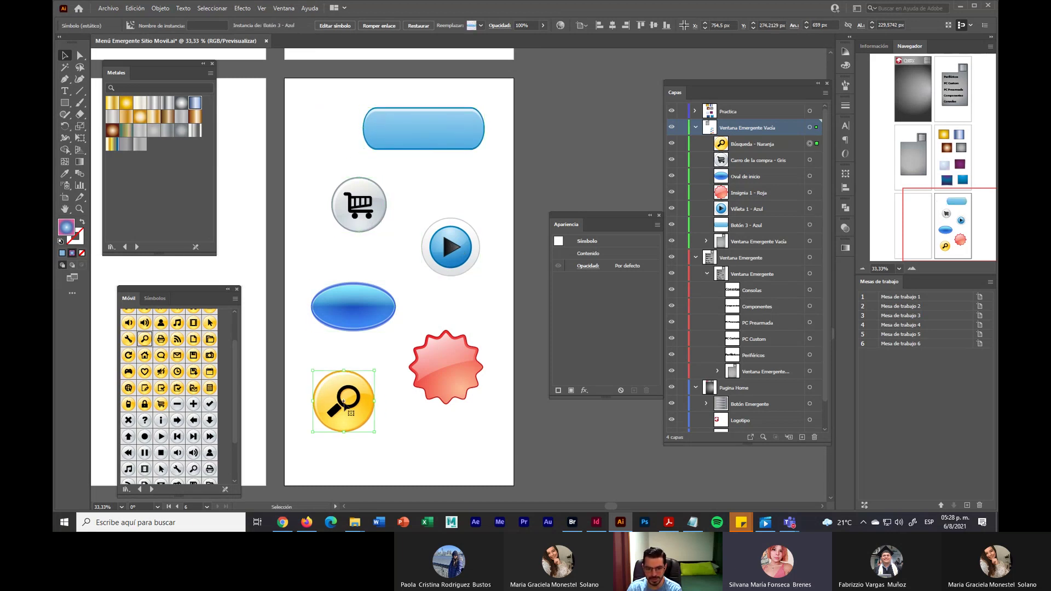
Try shifting the yellow search symbol's colours to a peach orange with Recolor Artwork, and restore its original colours
left_click(560, 25)
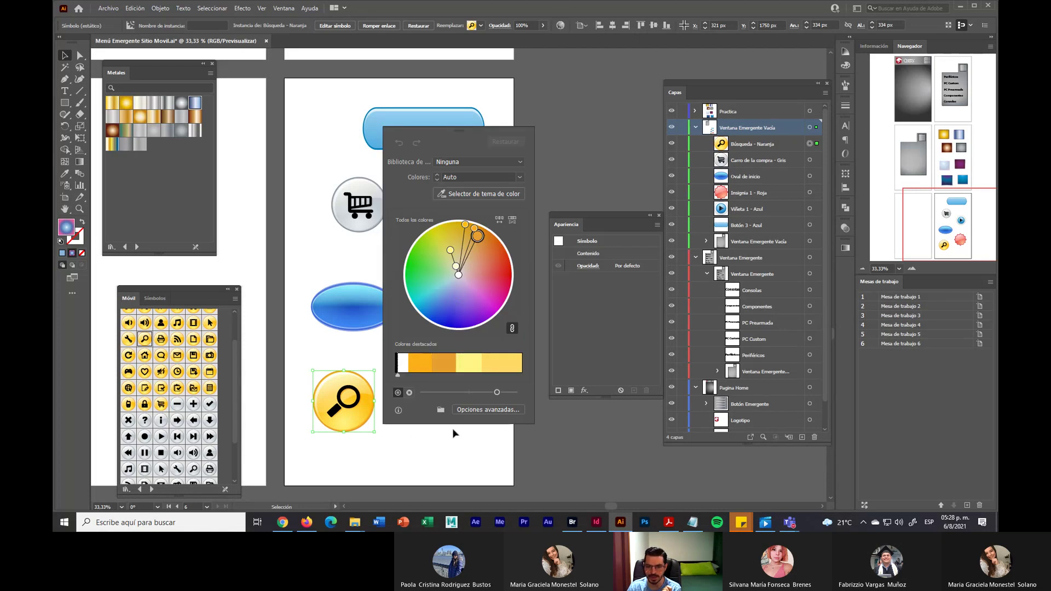
mouse_move(483, 261)
left_mouse_down()
mouse_move(475, 300)
mouse_move(468, 282)
mouse_move(486, 243)
mouse_move(484, 256)
left_mouse_up()
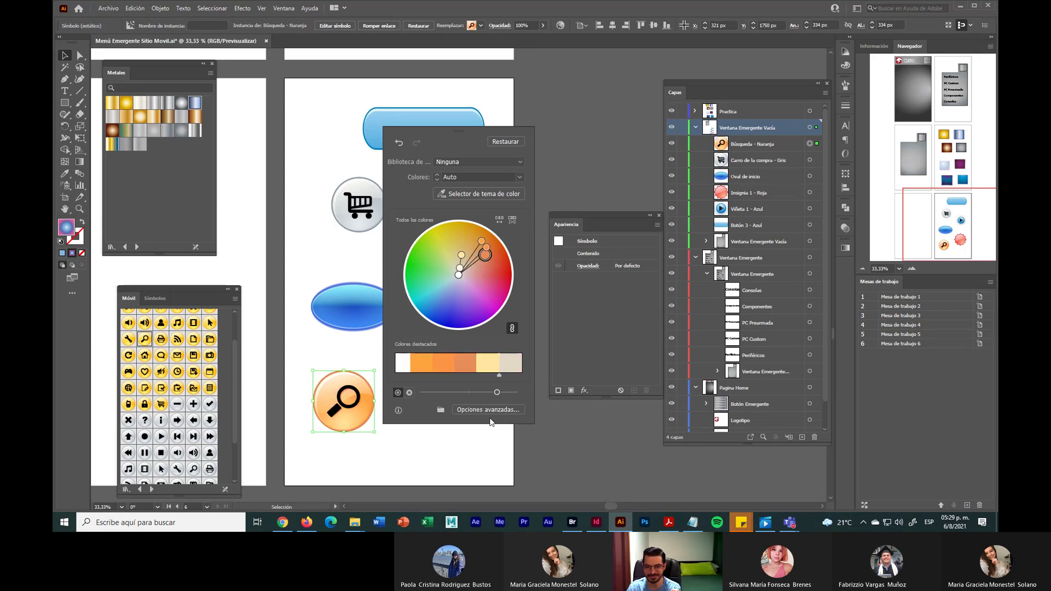
left_click(522, 141)
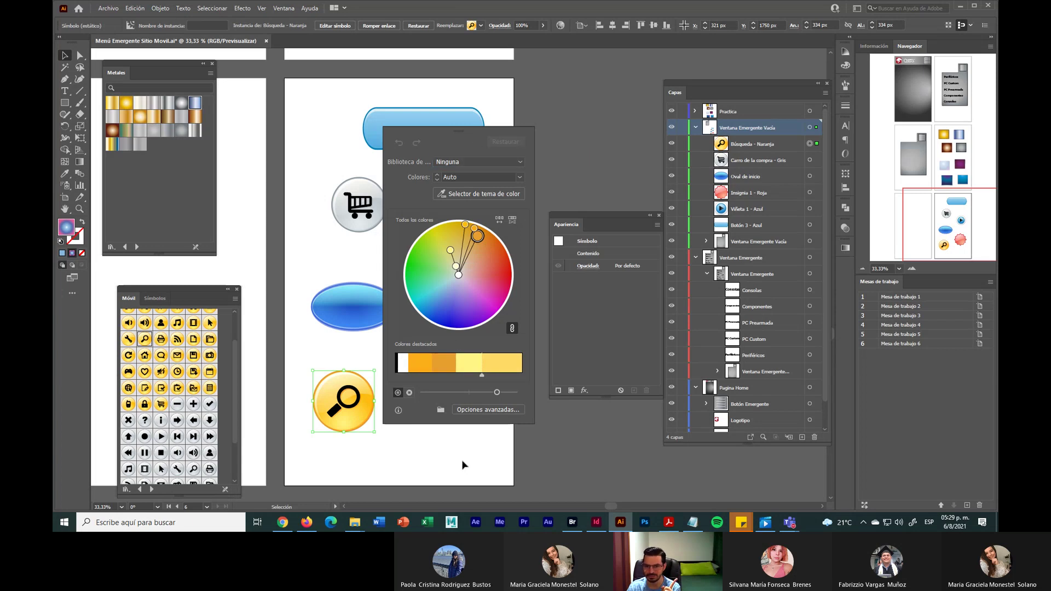
left_click(396, 352)
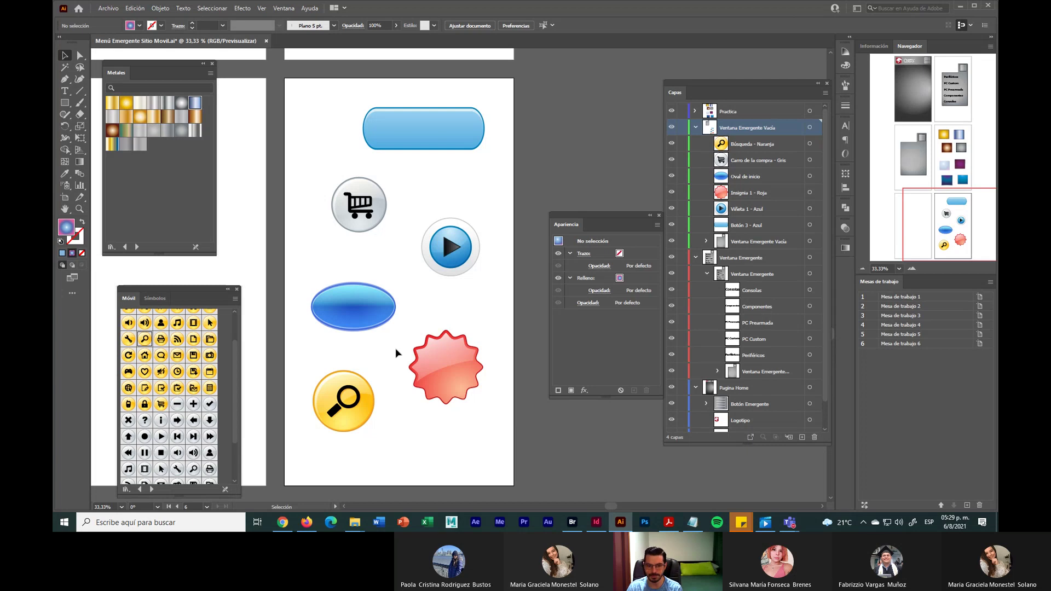
Examine the Recolor Artwork control with the Windows Magnifier at 600% and open the recolouring options for the yellow search symbol
key("super+plus")
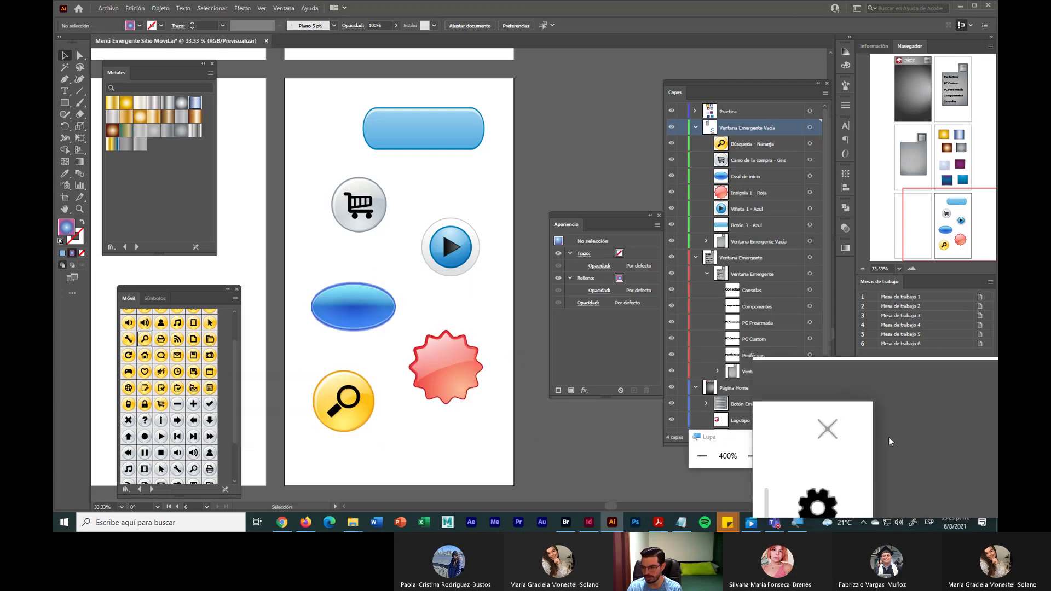
left_click(888, 437)
left_click(359, 406)
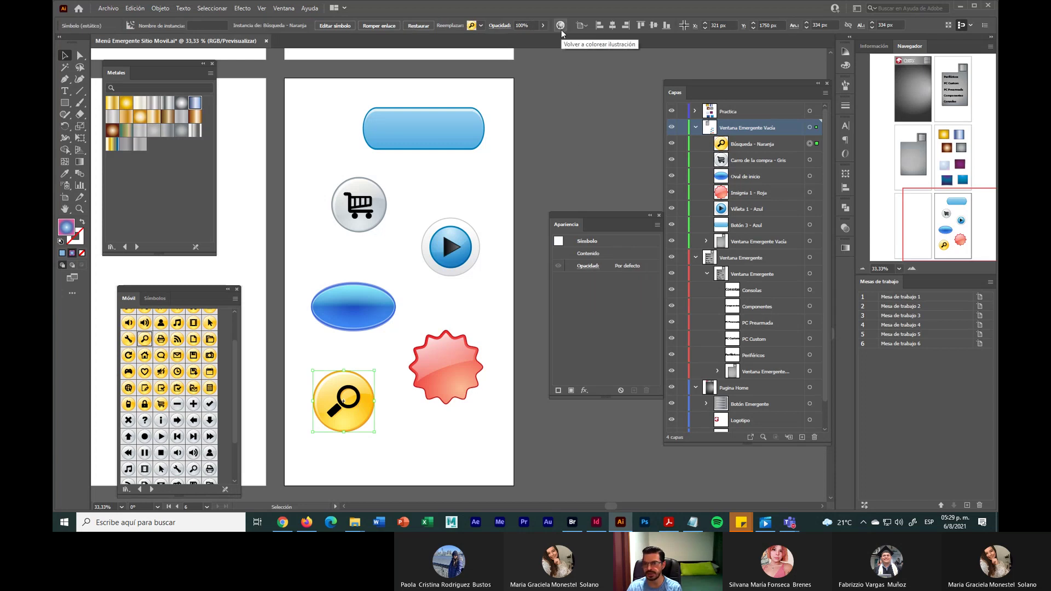
key("super+plus")
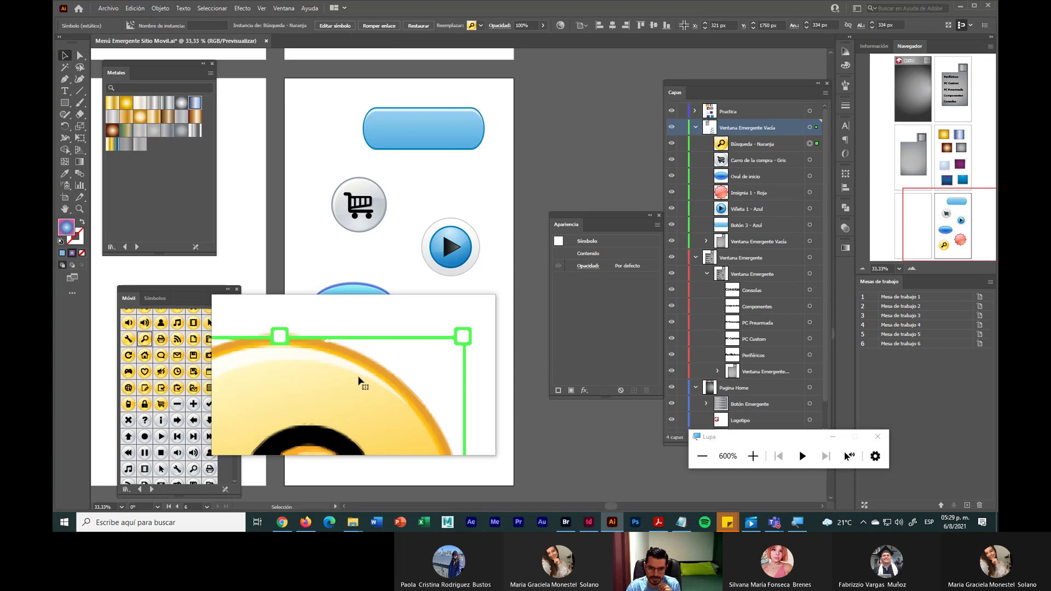
left_click(560, 25)
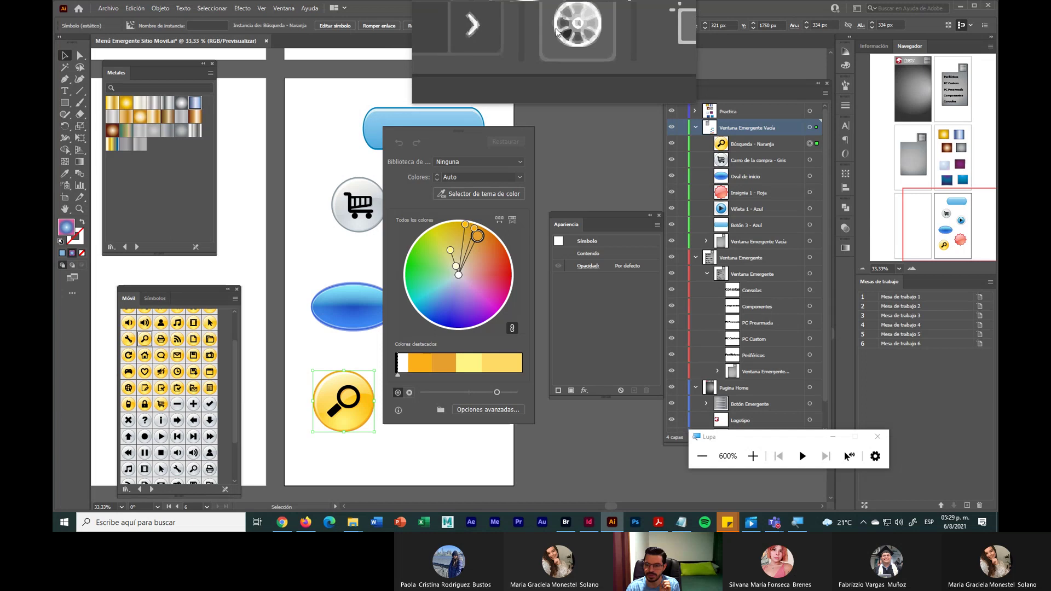
left_click(883, 436)
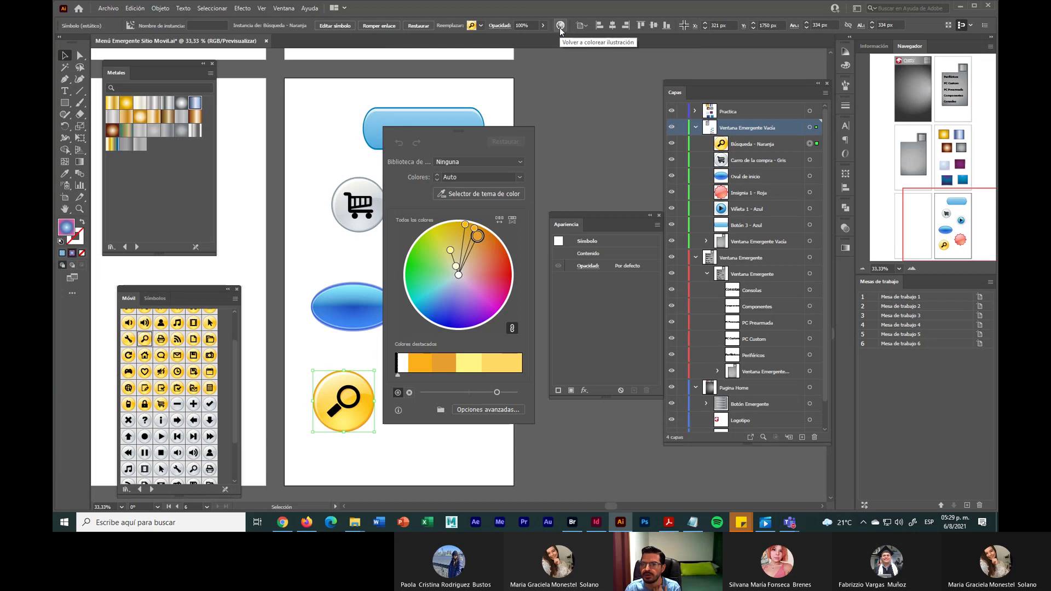
Switch to Chrome and search YouTube for "volver a colorear ilustracion illustrator"
left_click(288, 520)
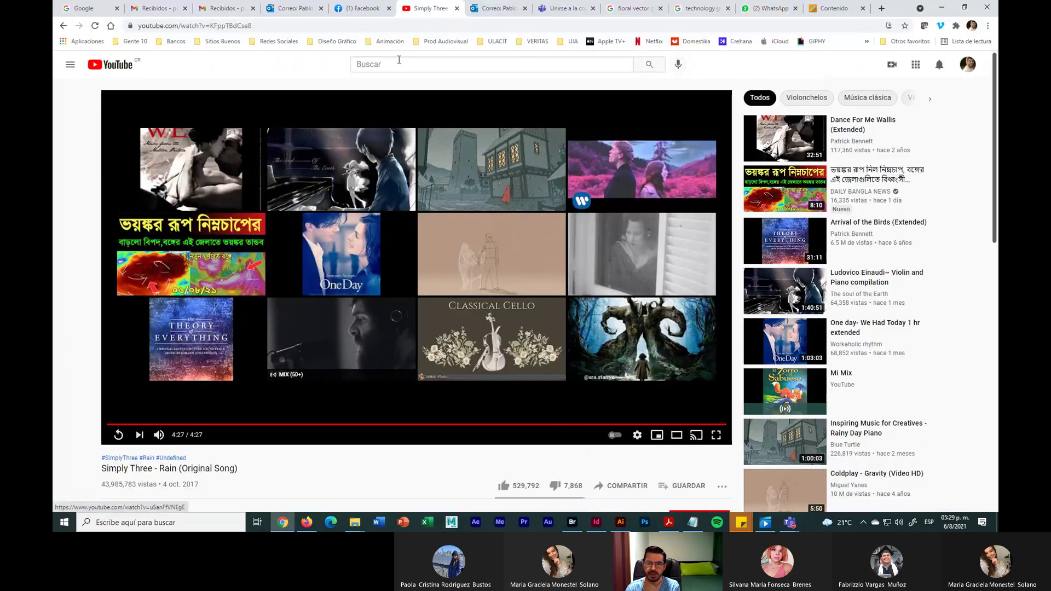
left_click(398, 64)
type("volv")
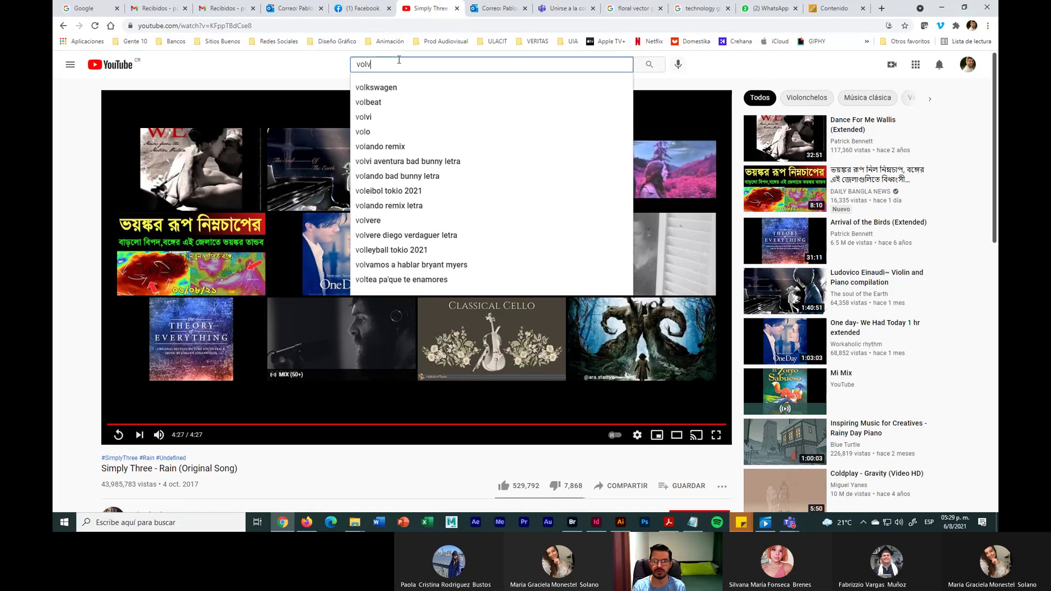
type("er a colorear")
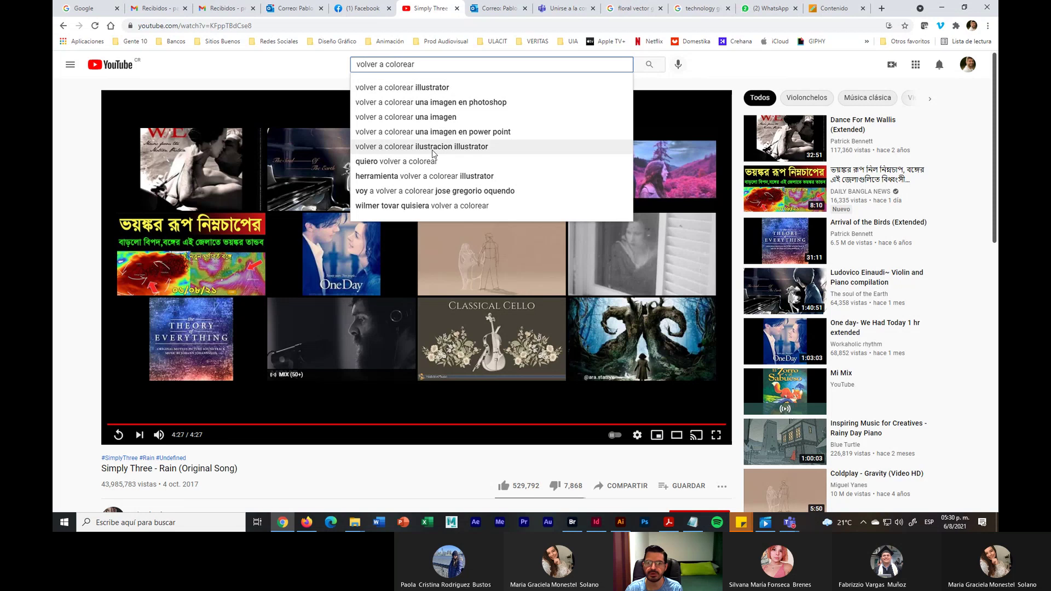
left_click(456, 150)
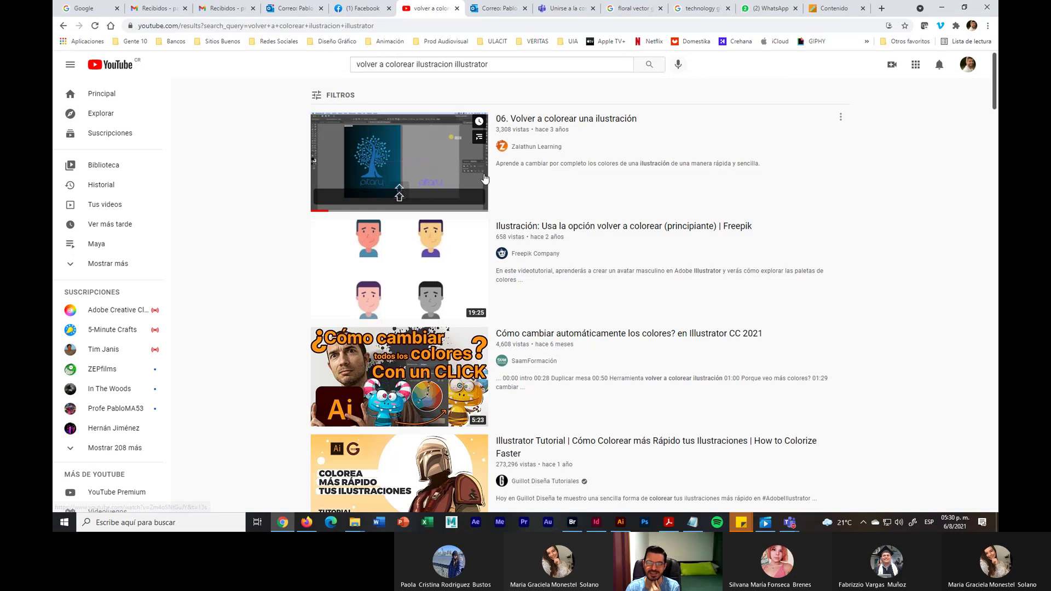
Play the video "06. Volver a colorear una ilustración", skipping the advertisement and jumping ahead to 1:47
left_click(438, 159)
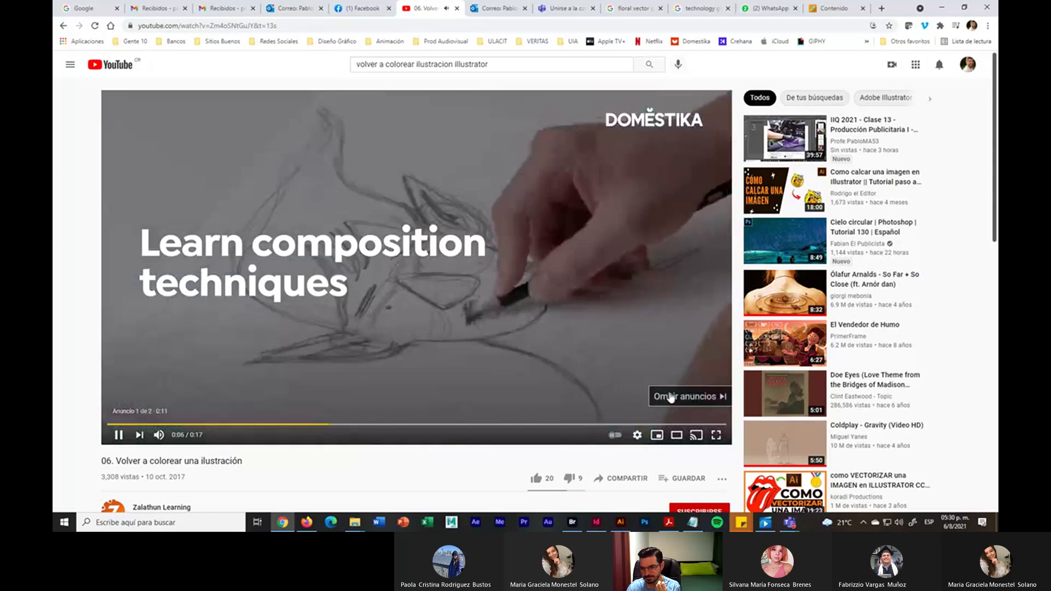
left_click(672, 398)
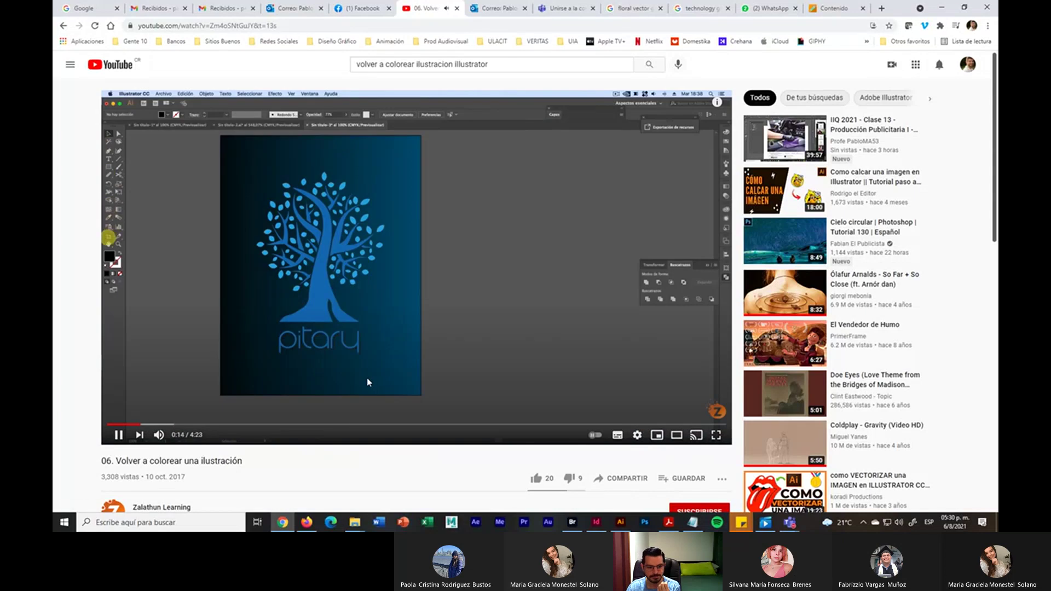
left_click(359, 424)
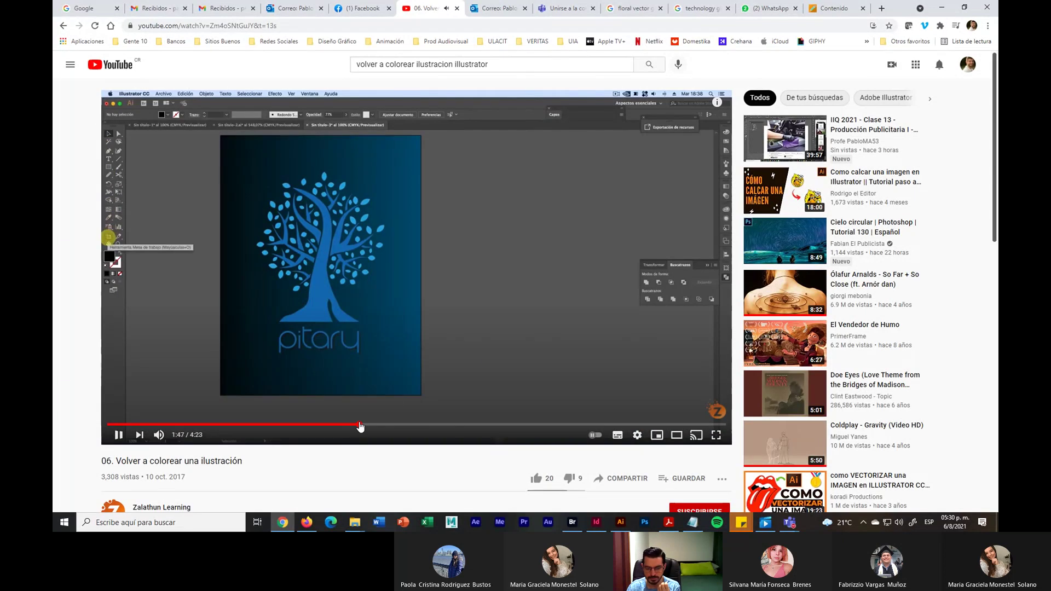
Skip the recolouring video ahead to 3:07 and pause it
left_click(452, 425)
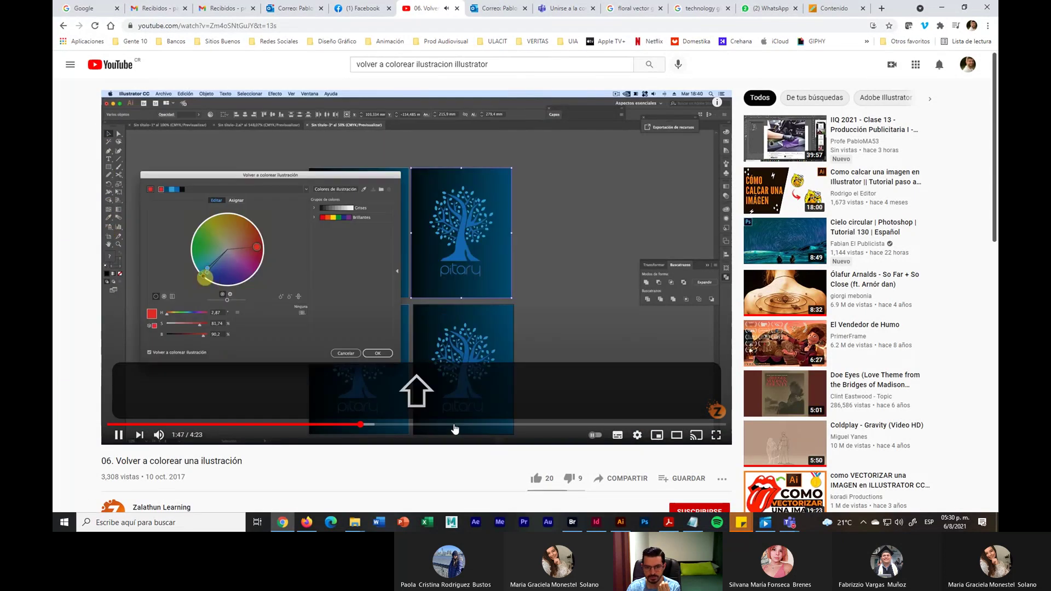
left_click(545, 425)
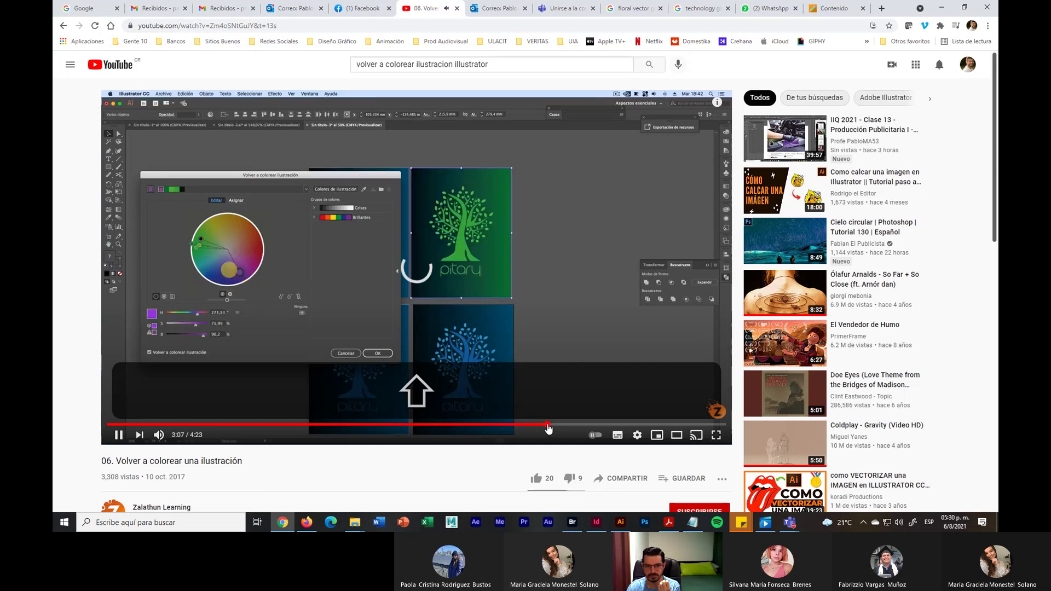
left_click(550, 318)
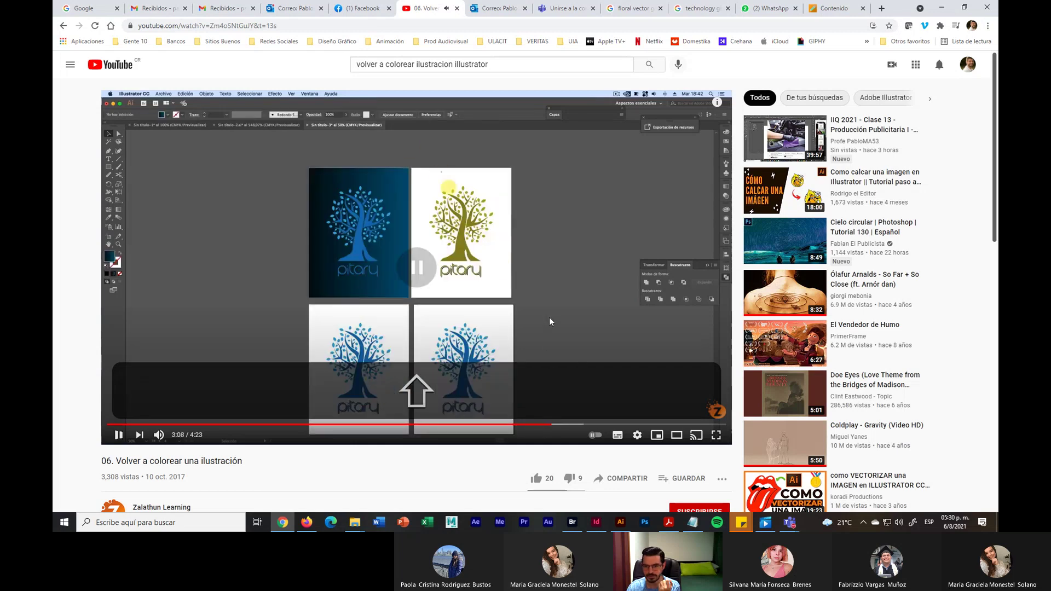
Copy the paused video's web address and switch to WhatsApp Web
left_click(286, 27)
key("ctrl+c")
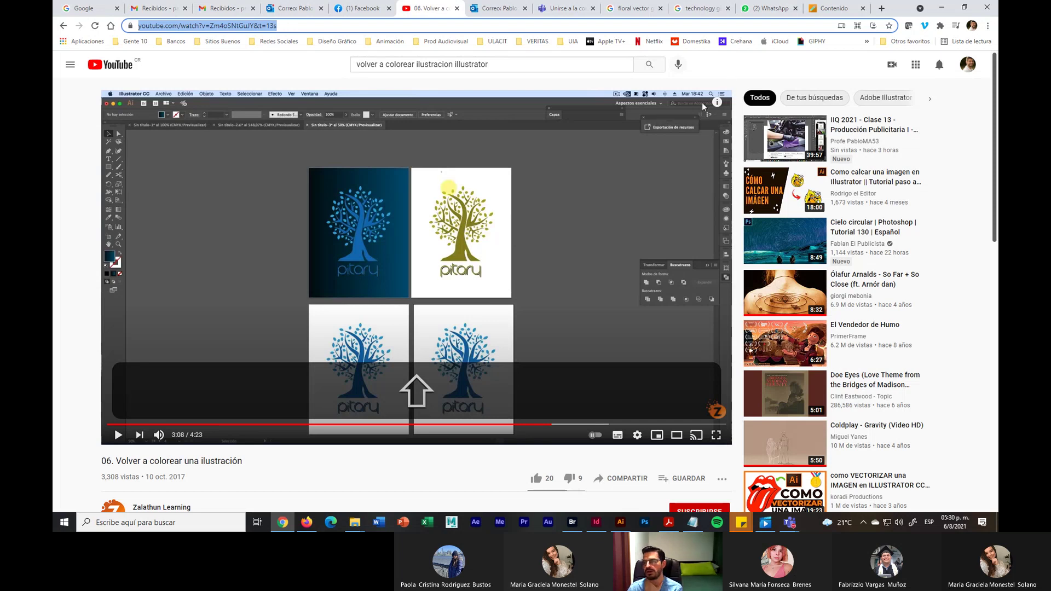
left_click(770, 8)
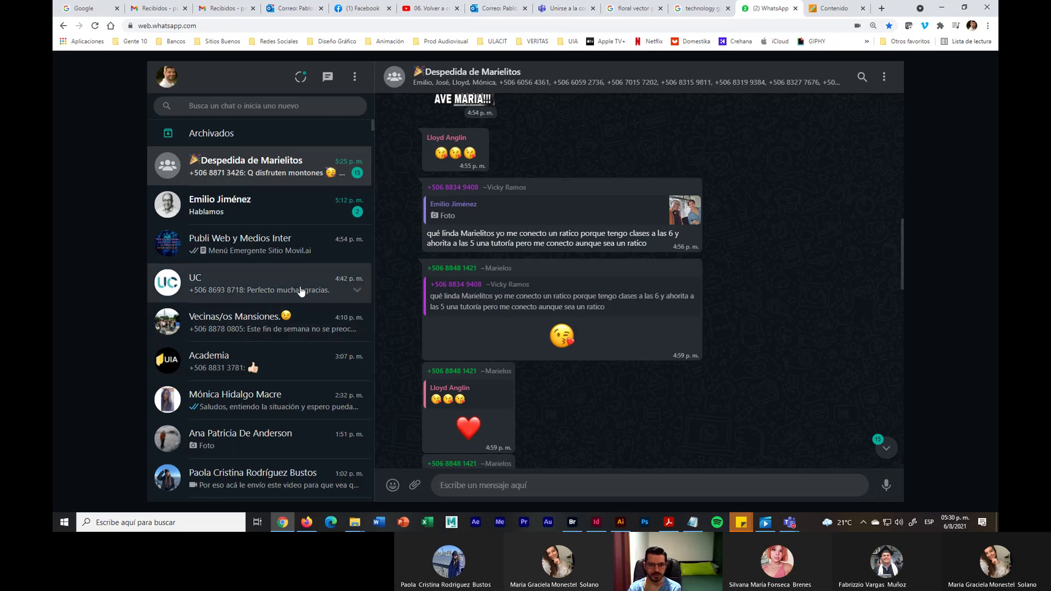
Read the unread WhatsApp chats and view the two video-call screenshots shared in the farewell group
left_click(288, 215)
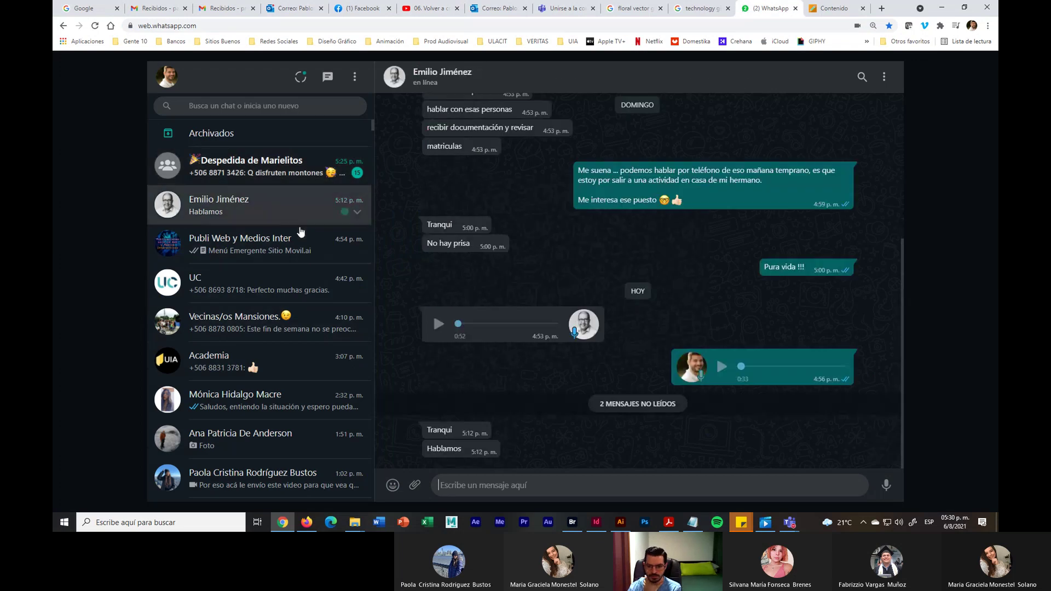
left_click(310, 167)
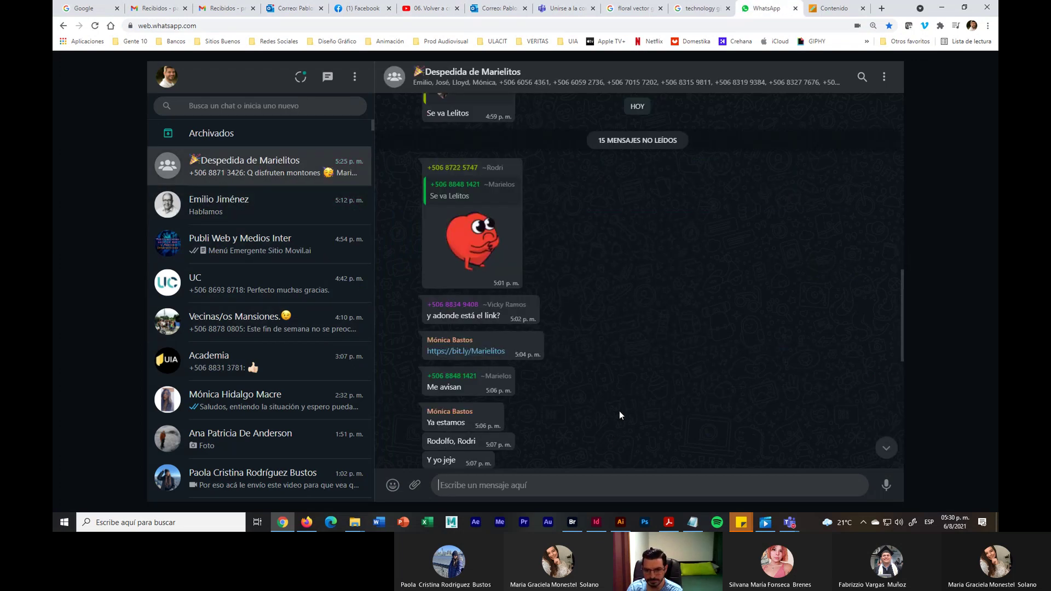
scroll(619, 411, "down", 4)
scroll(619, 410, "down", 2)
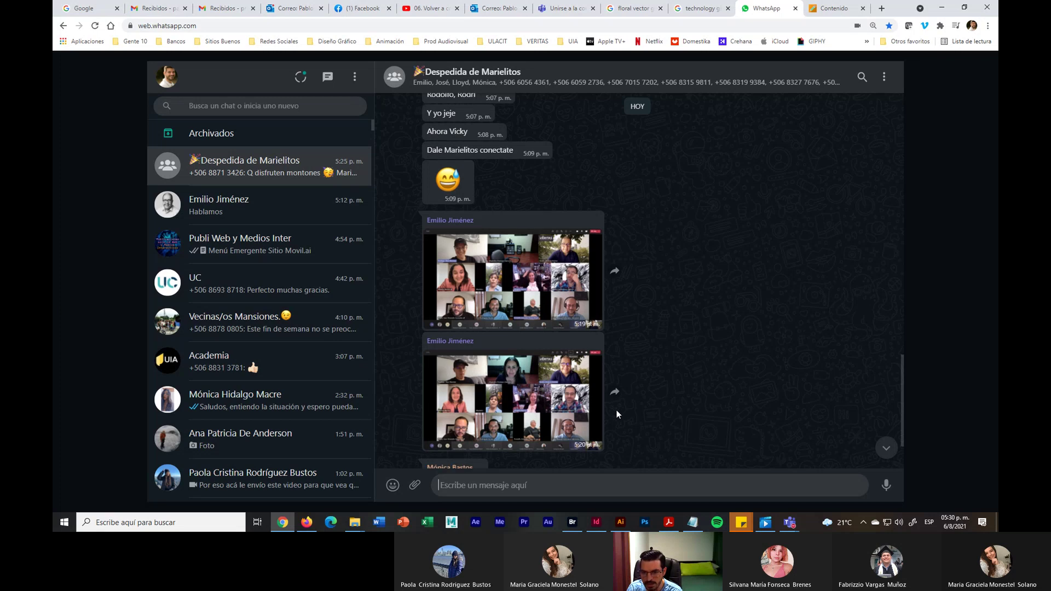
scroll(616, 409, "down", 2)
scroll(615, 409, "up", 1)
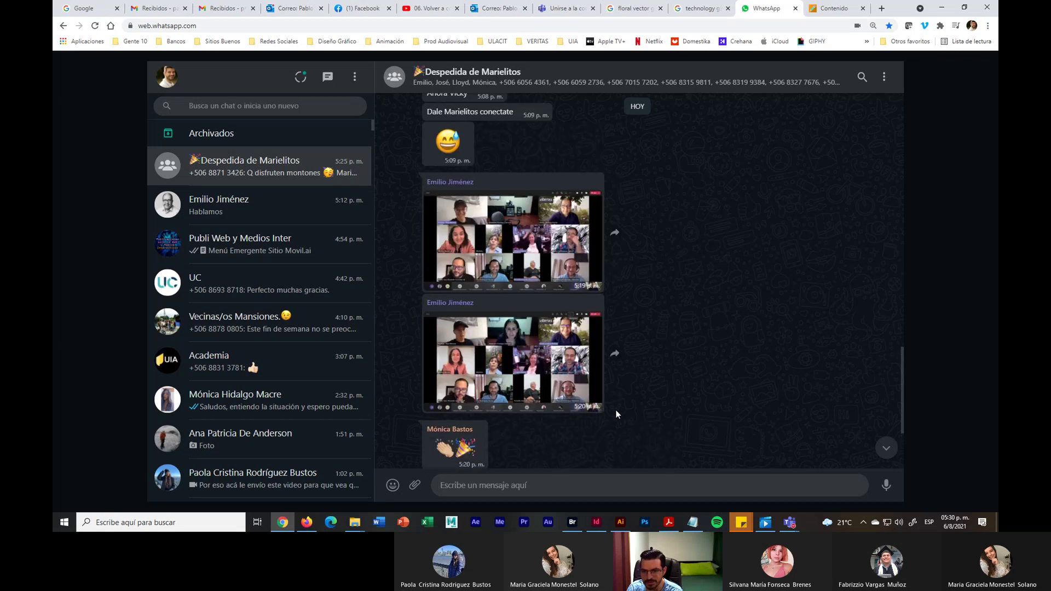
left_click(531, 252)
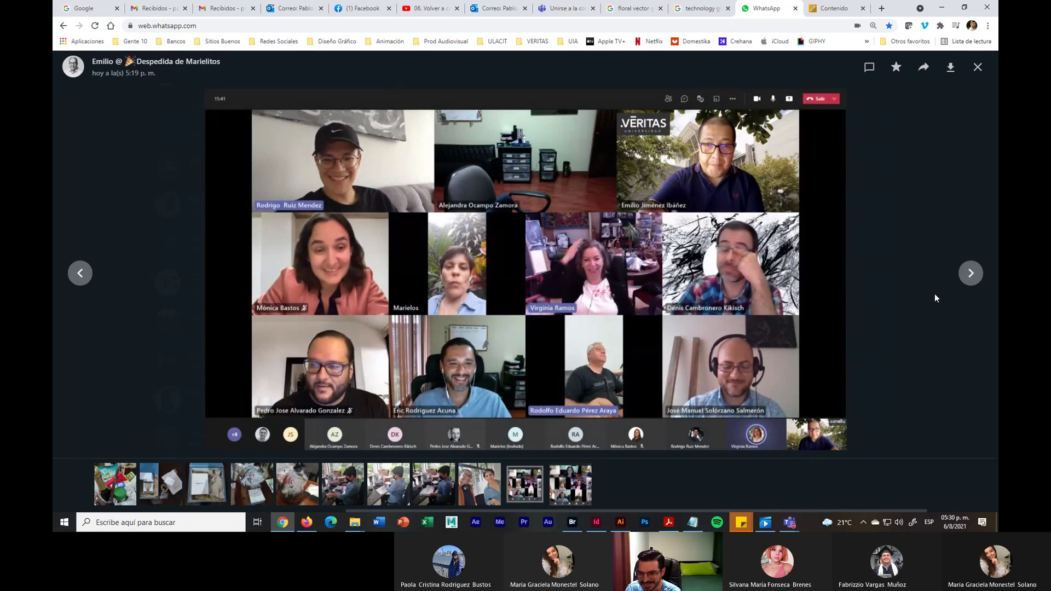
left_click(971, 272)
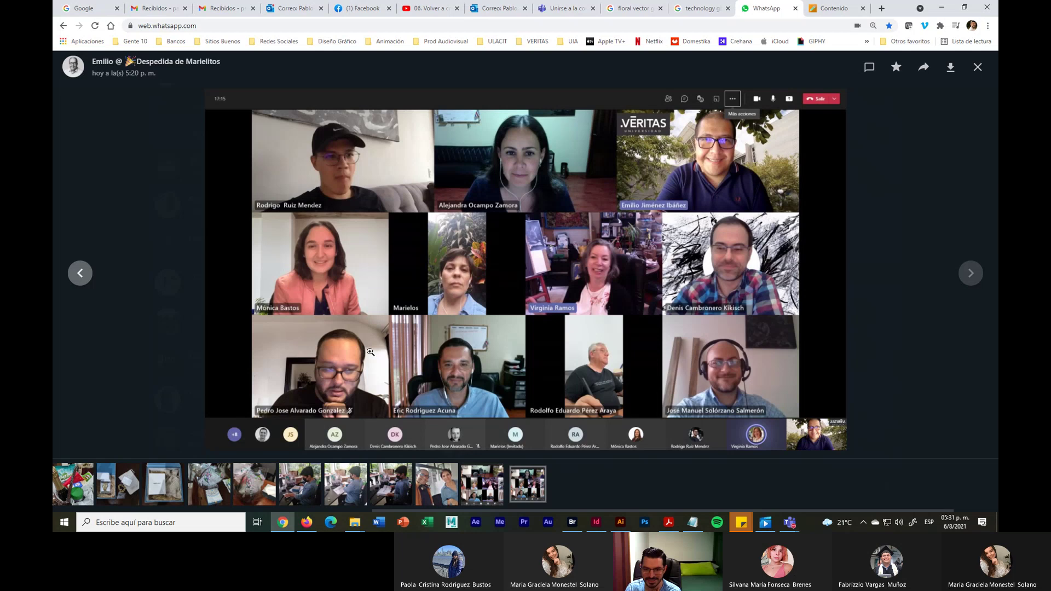
left_click(977, 67)
scroll(504, 446, "down", 3)
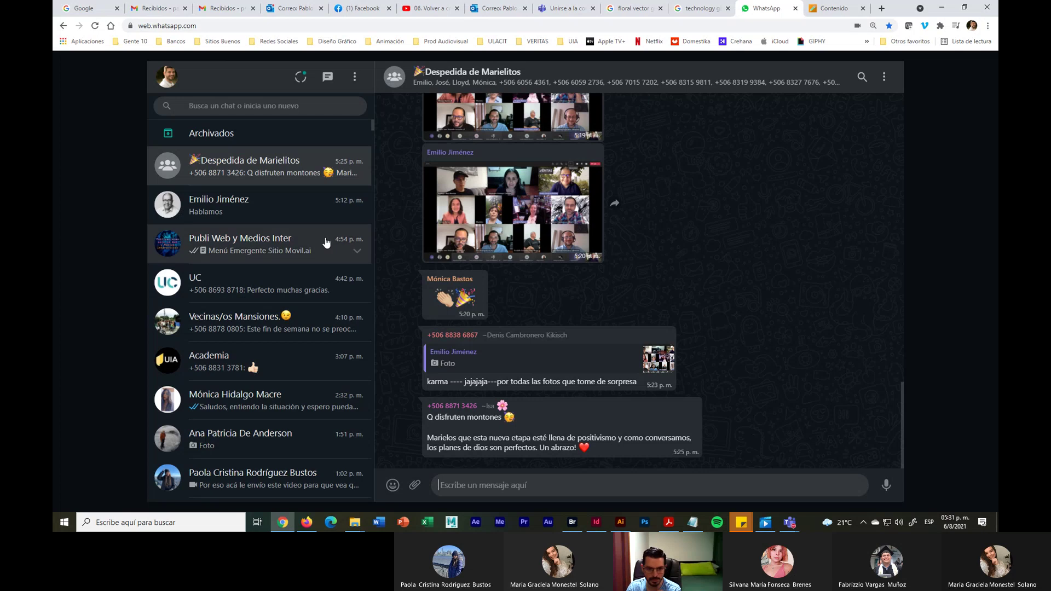
Send the copied YouTube link to the "Publi Web y Medios Inter" group chat
left_click(307, 245)
key("ctrl+v")
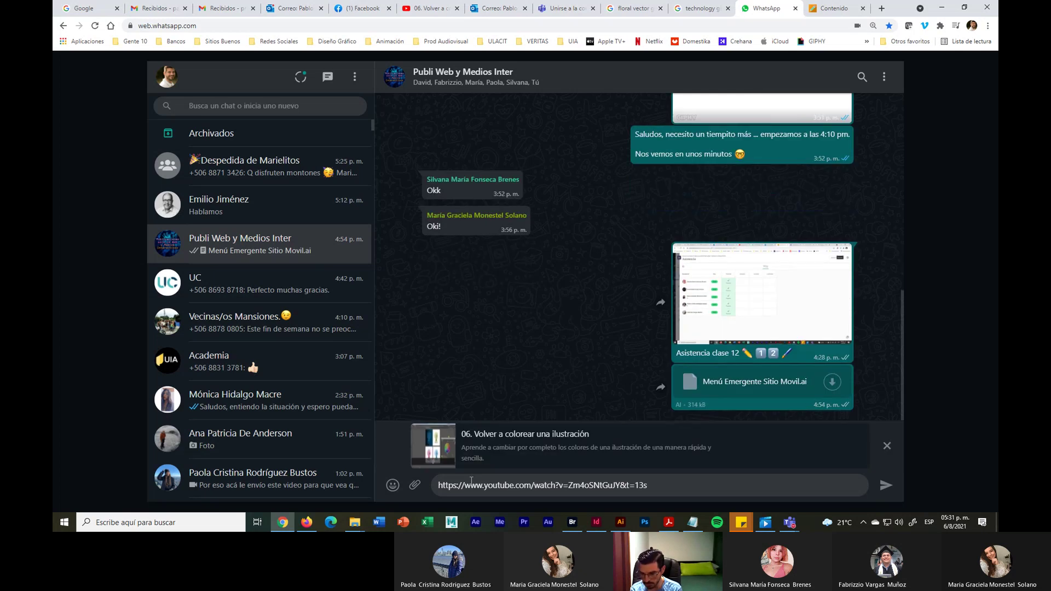
key("Return")
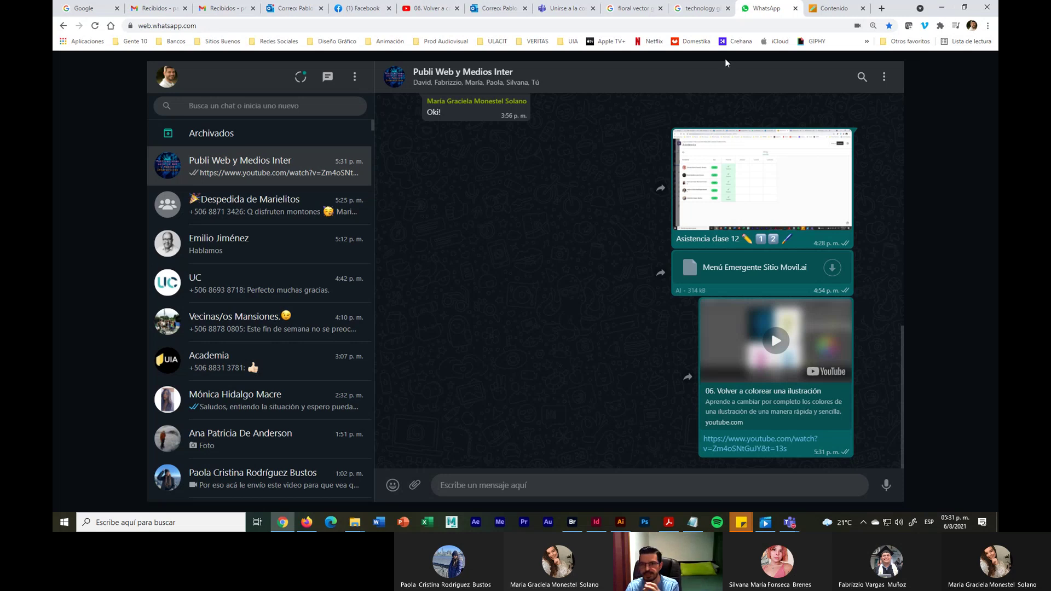
Return to YouTube and search for "simbolos illustrator", previewing the first suggested tutorials
left_click(430, 6)
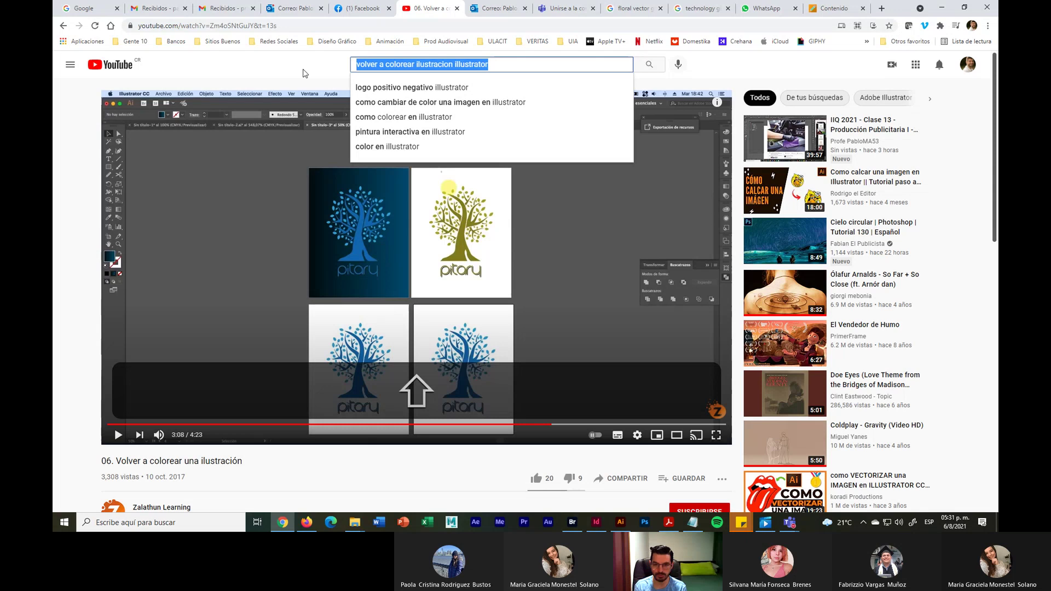
type("sin")
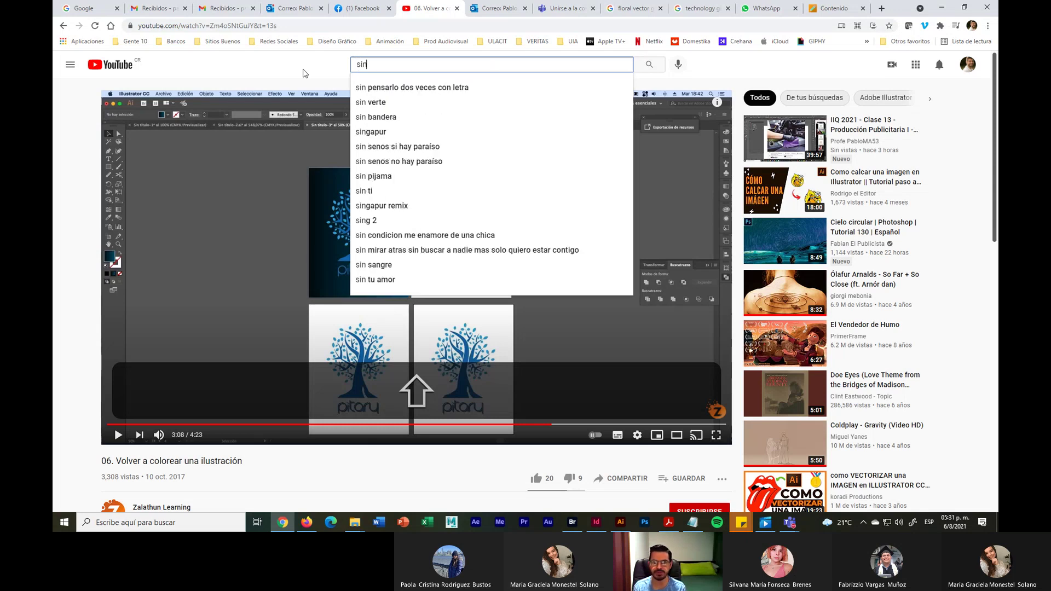
key("BackSpace")
type("mbolor")
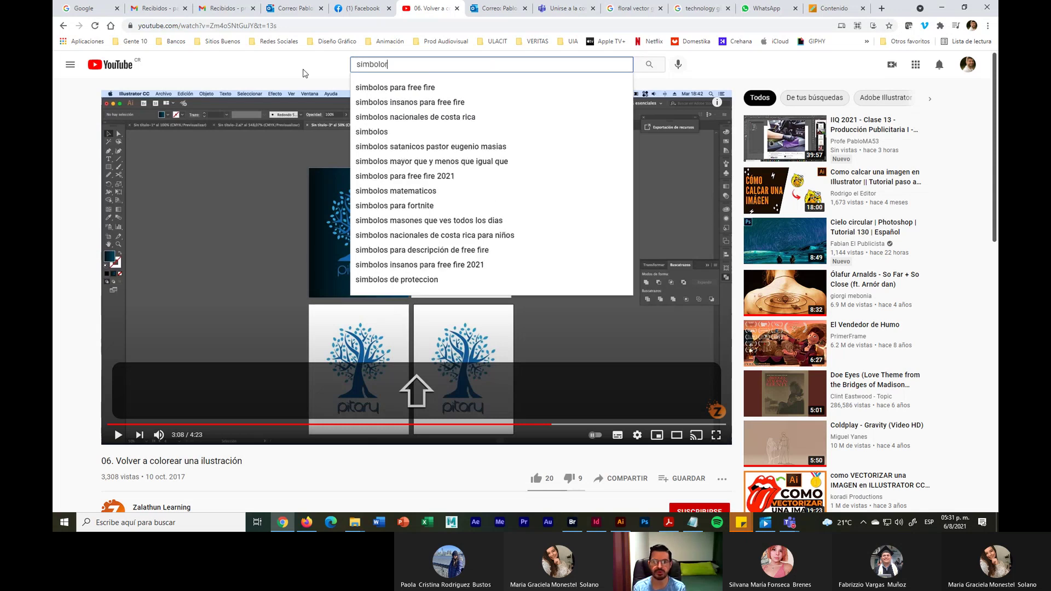
key("BackSpace")
type("s ilu")
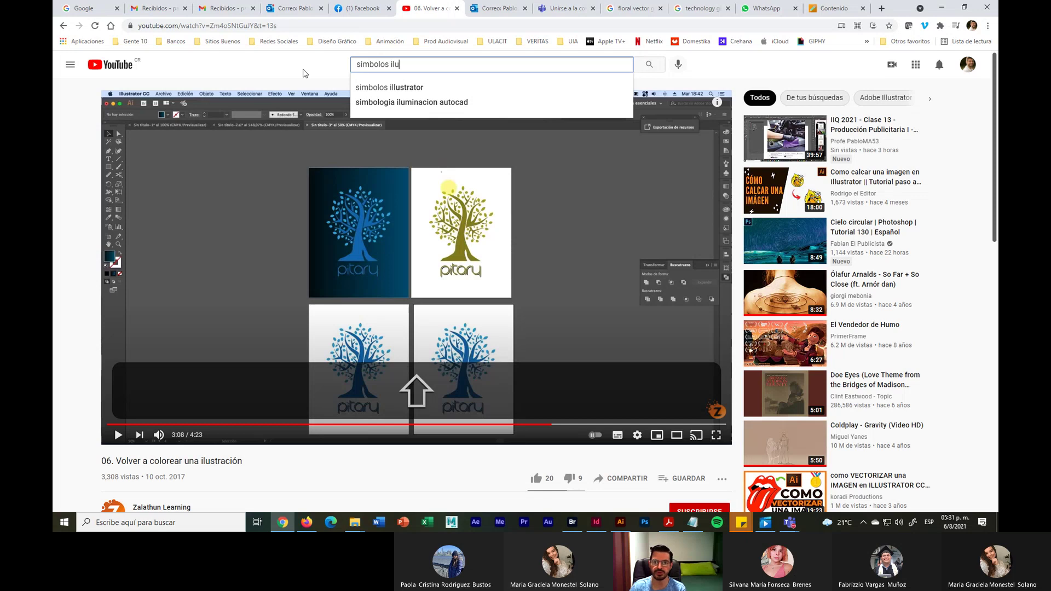
left_click(431, 89)
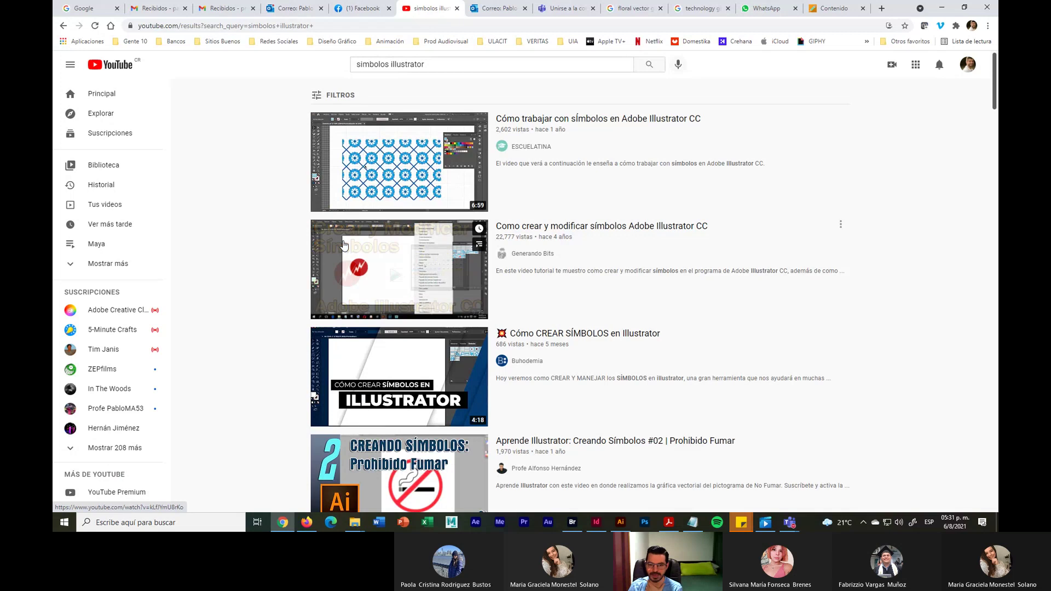
mouse_move(480, 164)
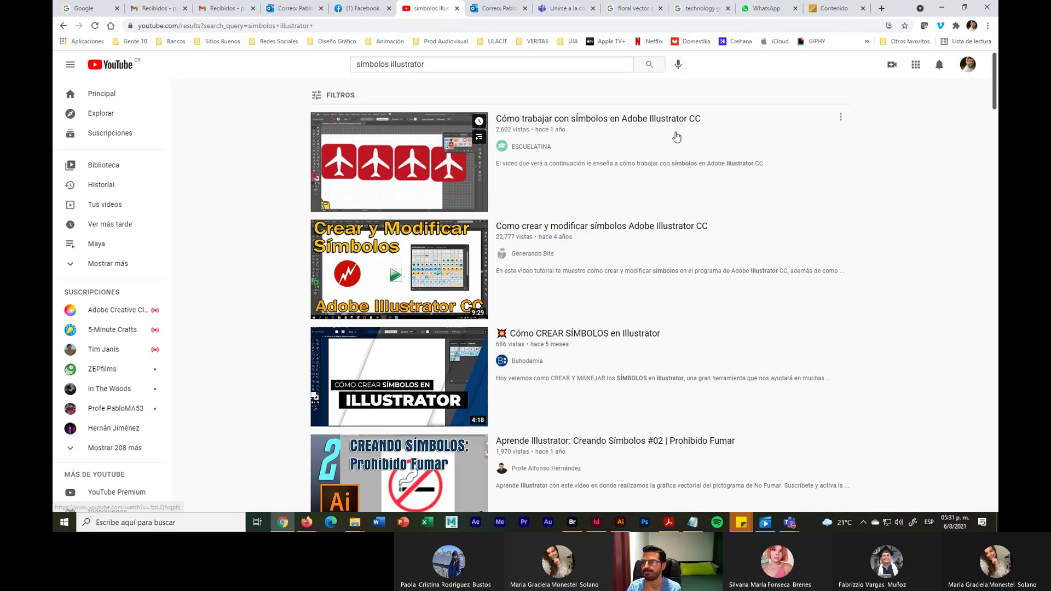
Switch back to Illustrator and shift the yellow search symbol's linked colours to violet with Recolor Artwork
left_click(834, 9)
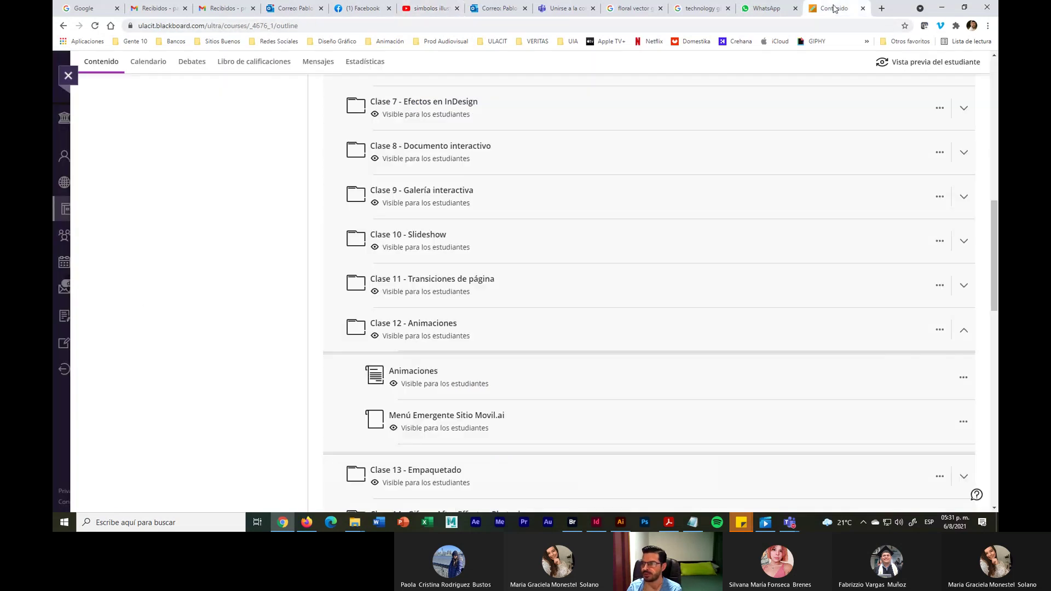
left_click(942, 7)
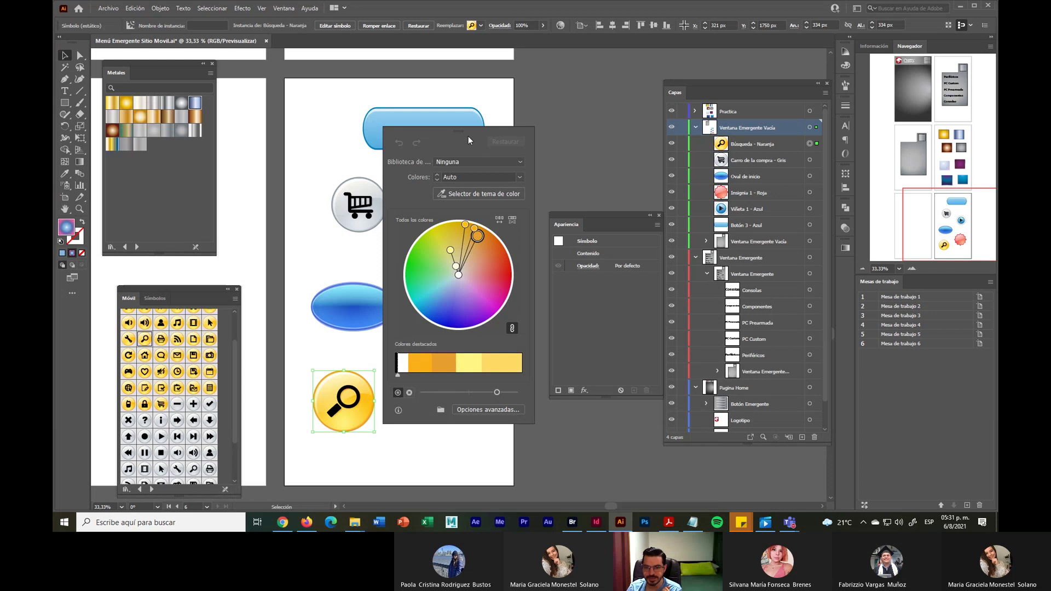
left_click_drag(468, 132, 520, 105)
left_click_drag(601, 219, 698, 256)
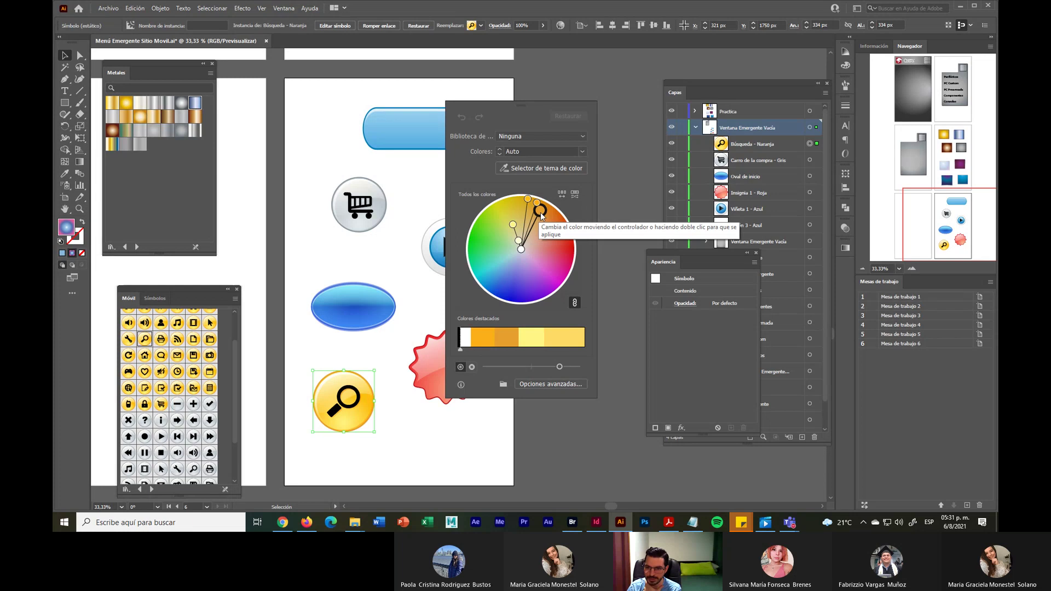
left_click_drag(537, 212, 520, 279)
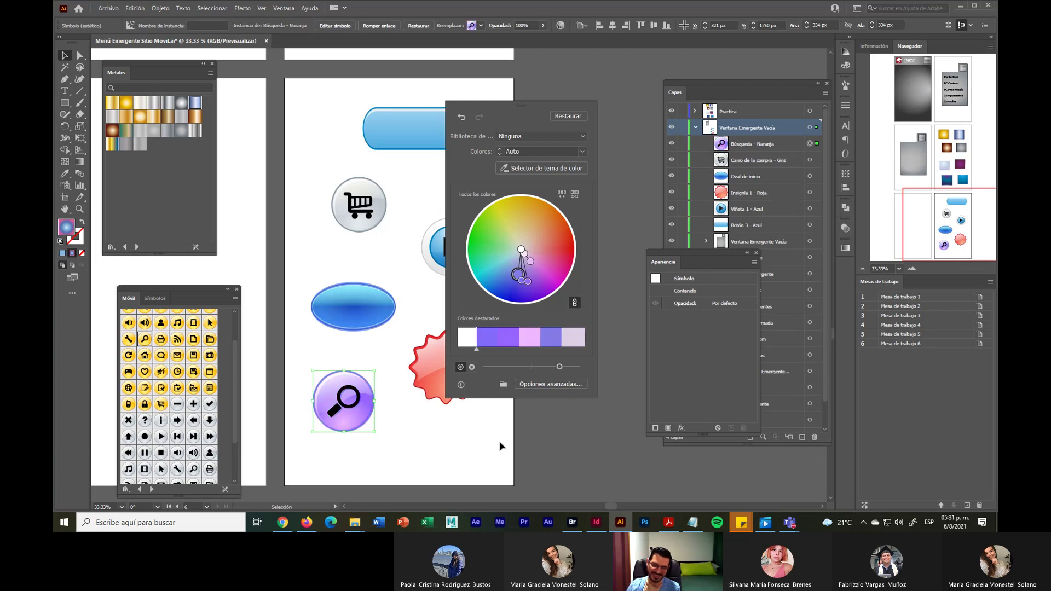
left_click(429, 438)
Recolour the blue play button symbol to magenta with Recolor Artwork and deselect it
left_click(441, 405)
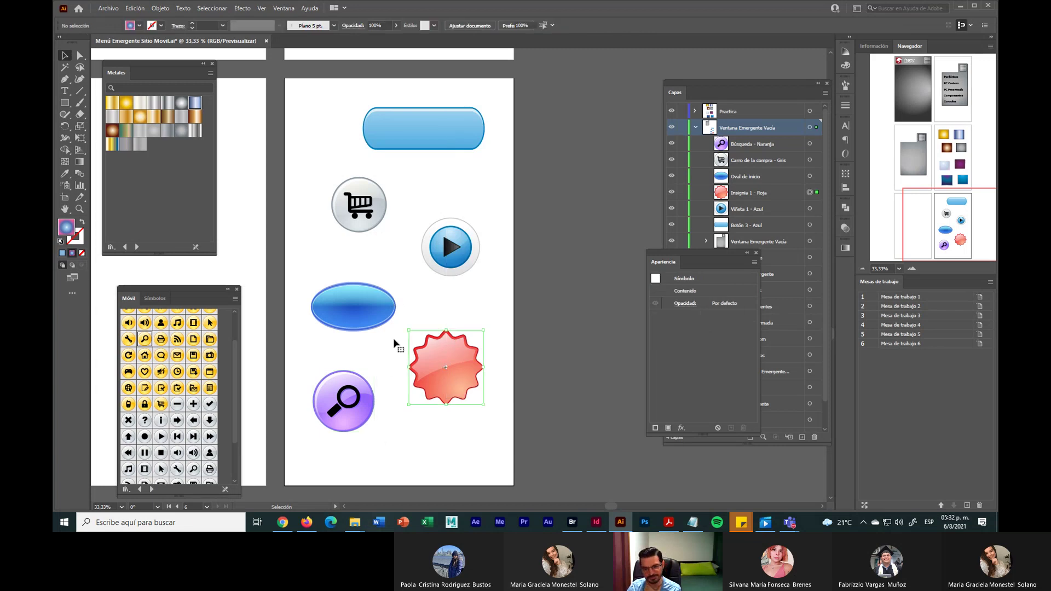
left_click(410, 307)
left_click(438, 270)
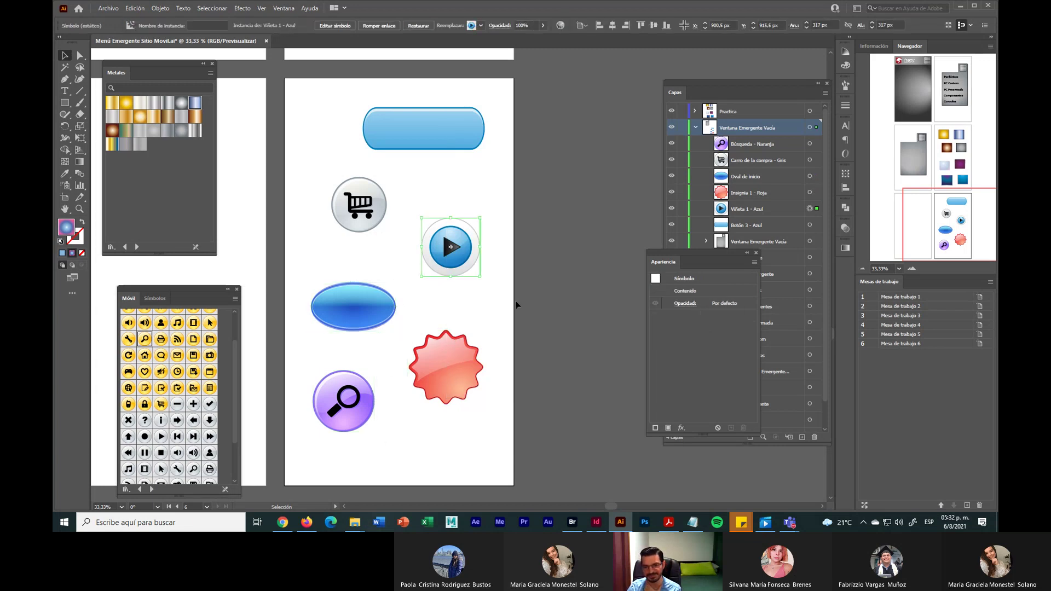
left_click(561, 26)
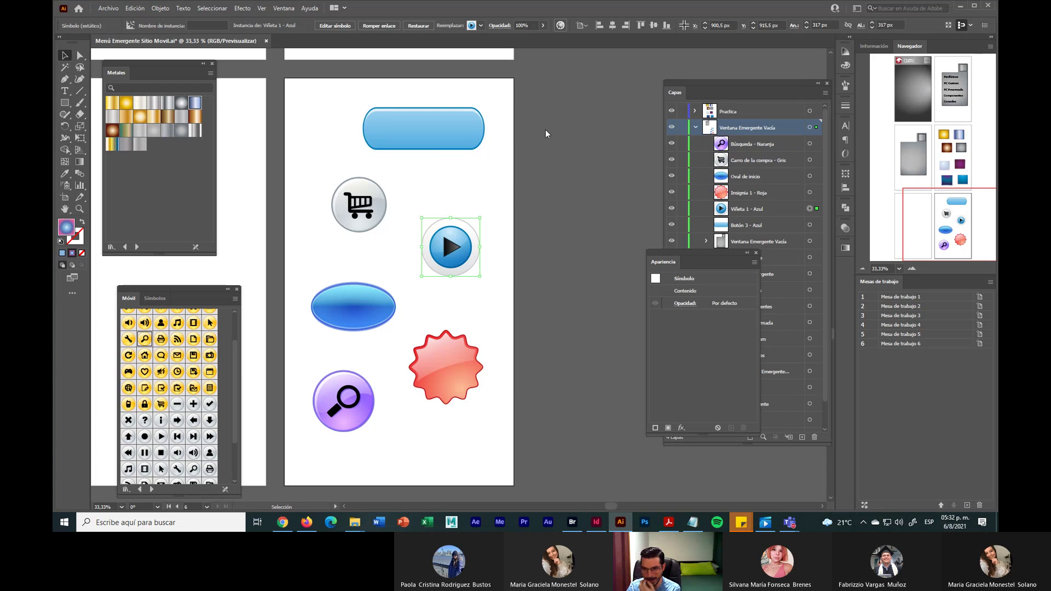
left_click_drag(472, 130, 616, 127)
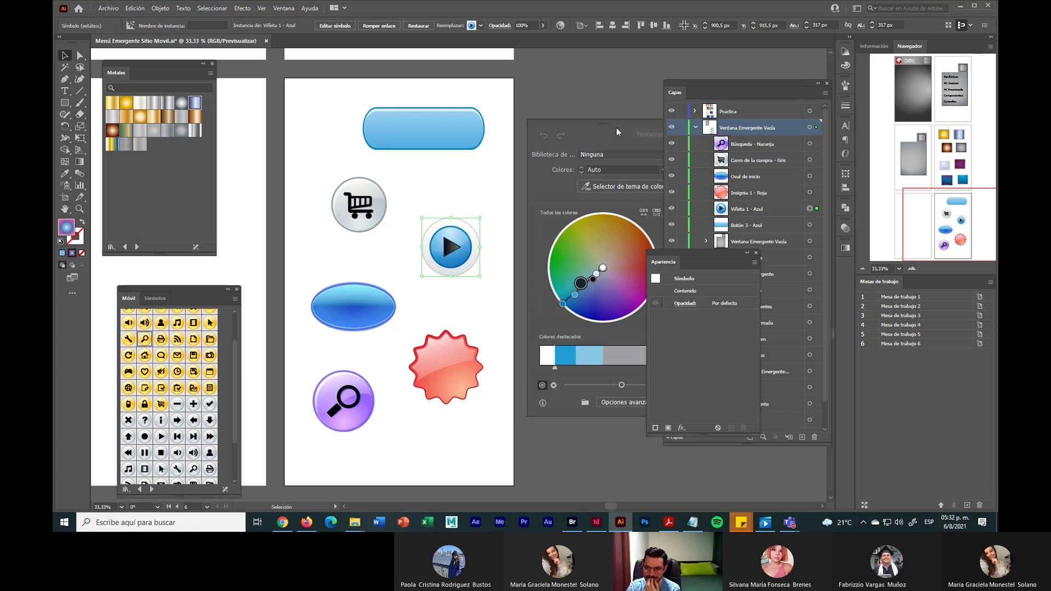
mouse_move(562, 303)
left_mouse_down()
mouse_move(550, 282)
mouse_move(557, 244)
mouse_move(634, 295)
left_mouse_up()
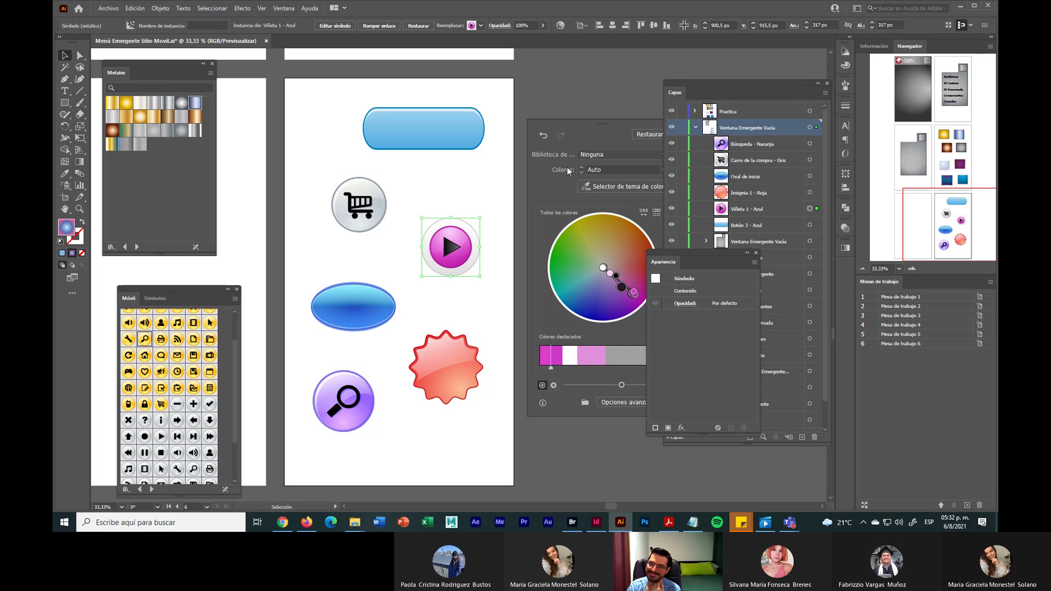
left_click(498, 299)
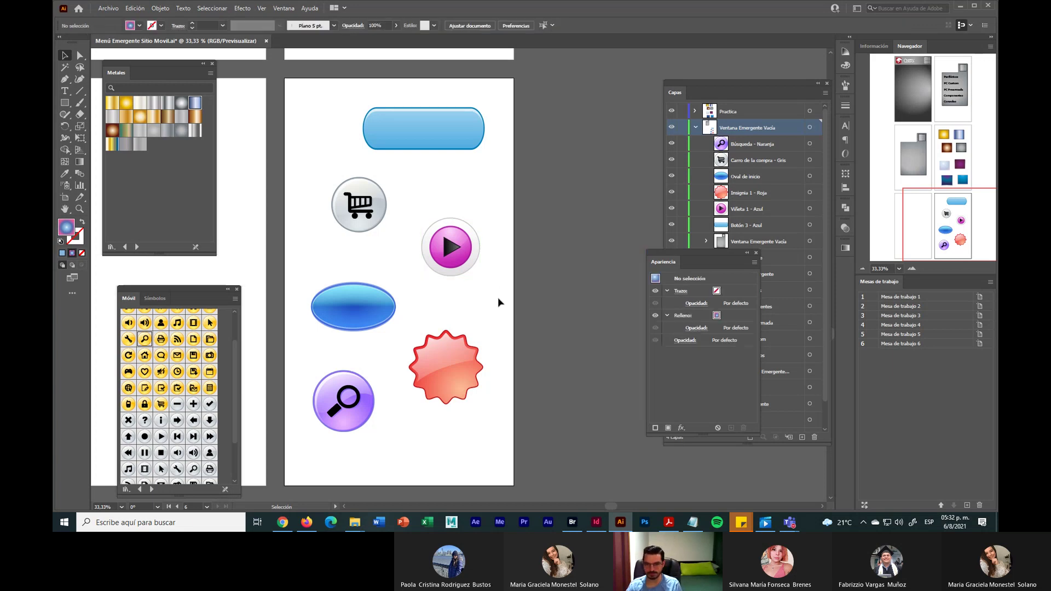
Dock the floating Appearance panel, and collapse the Ventana Emergente Vacía, Ventana Emergente and Pagina Home layers
left_click_drag(498, 298, 581, 297)
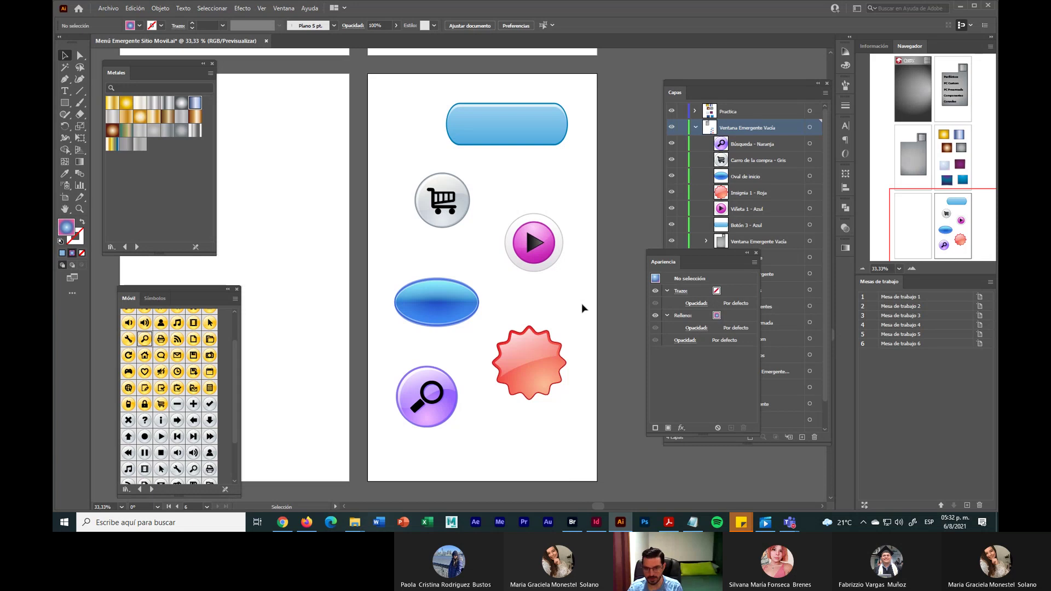
scroll(580, 304, "up", 10)
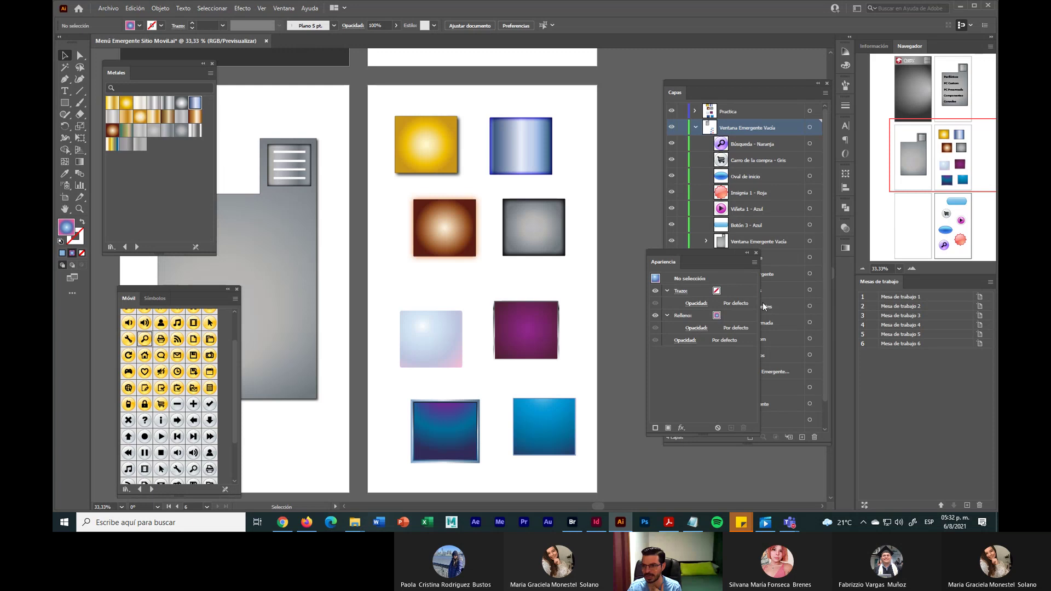
left_click_drag(663, 261, 845, 269)
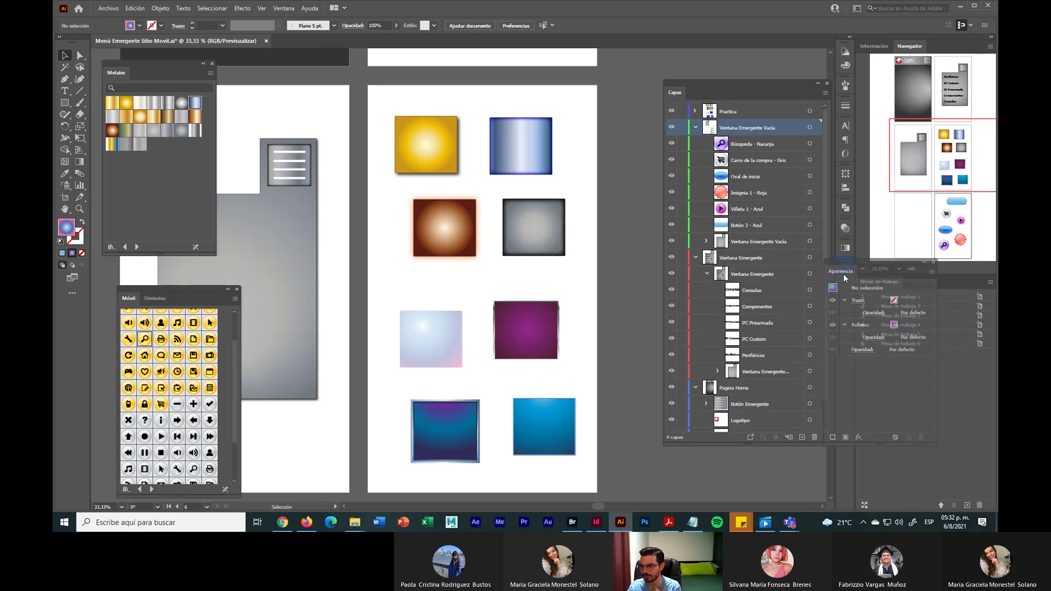
left_click(695, 128)
left_click(695, 144)
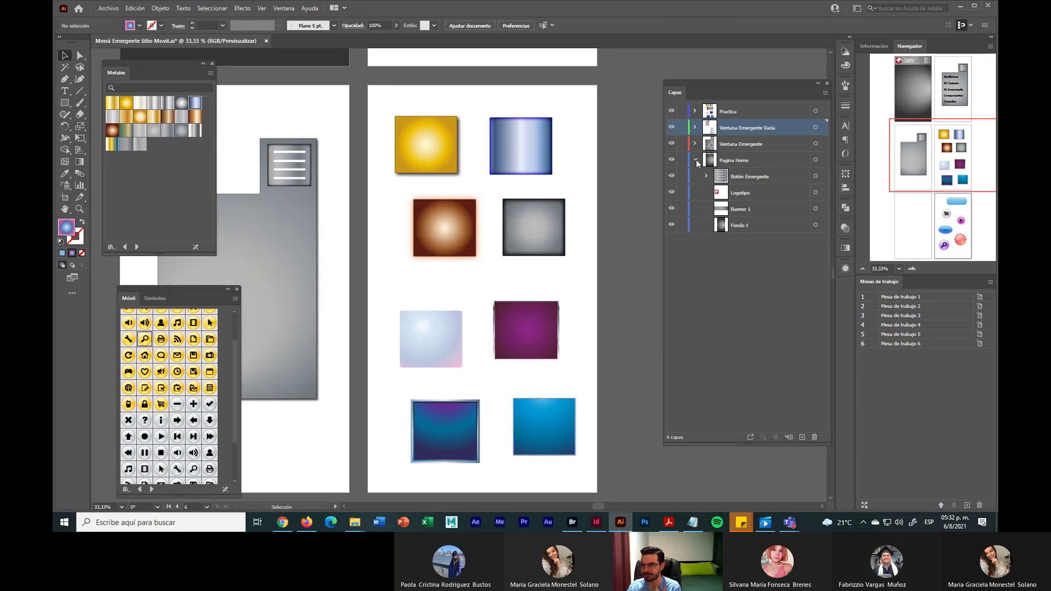
left_click(695, 159)
left_click_drag(734, 78, 690, 88)
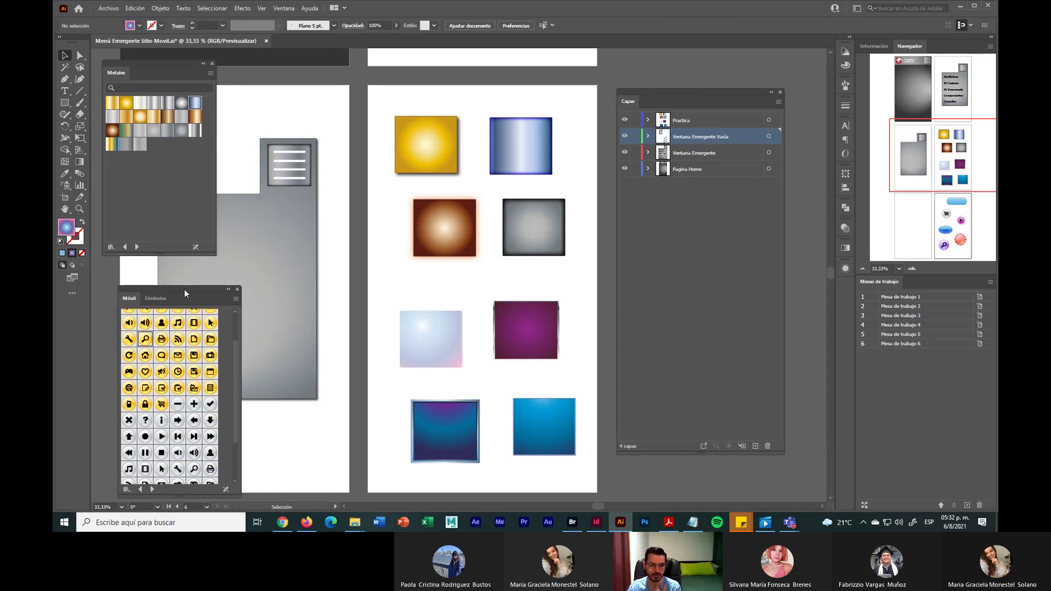
Close the floating Móvil symbol library and the Metales gradient library
left_click_drag(184, 290, 188, 289)
left_click(241, 288)
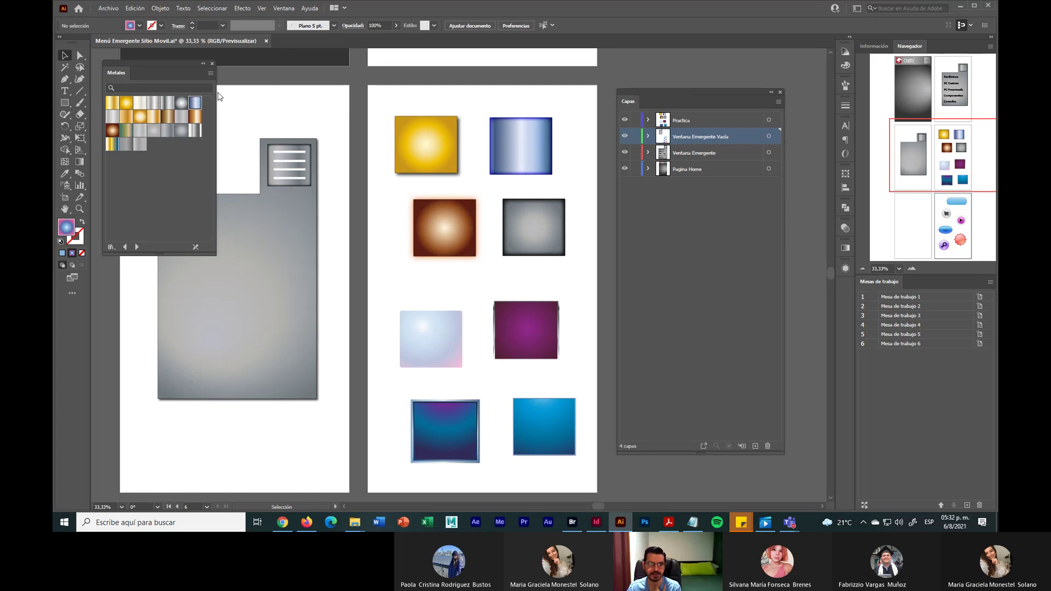
left_click(211, 65)
Cut the six symbols from the last artboard, paste them into the Practica layer, and move them onto the empty artboard beside it
scroll(586, 324, "up", 6)
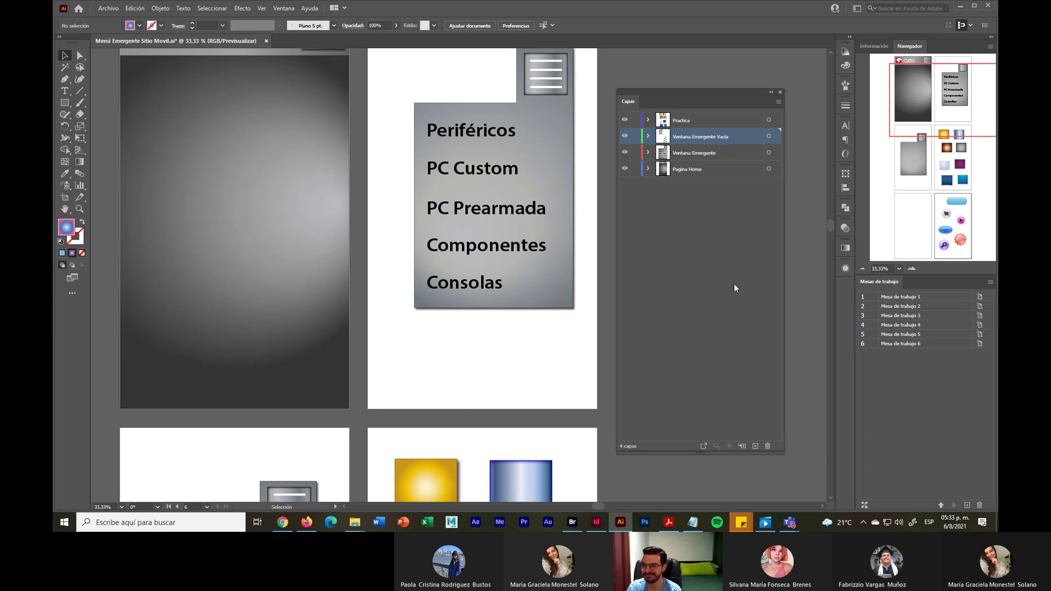
left_click(863, 268)
scroll(460, 274, "down", 5)
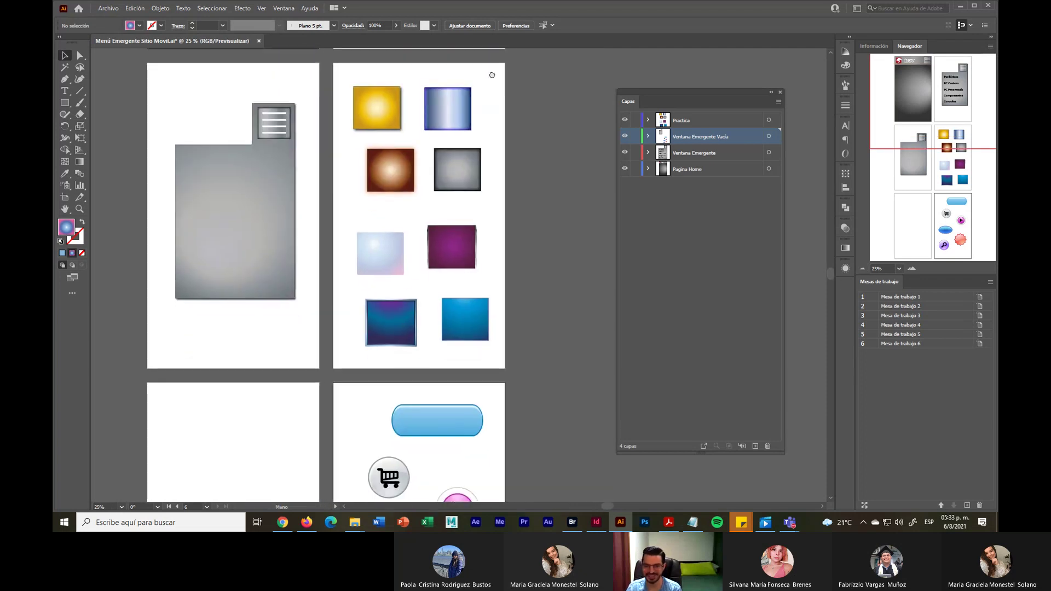
scroll(508, 169, "down", 3)
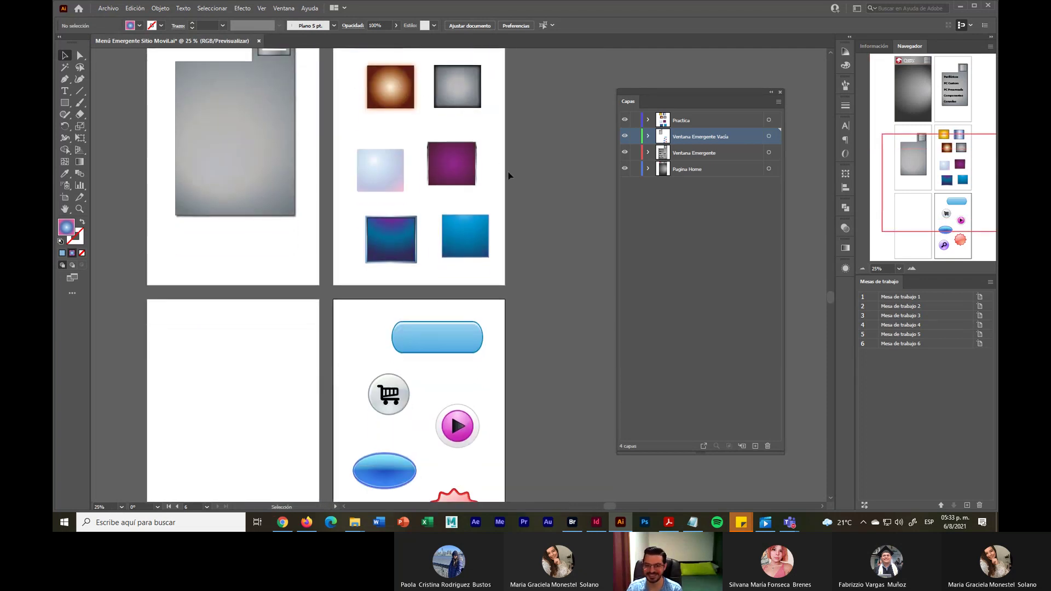
scroll(508, 175, "down", 4)
left_click_drag(338, 173, 534, 458)
key("Delete")
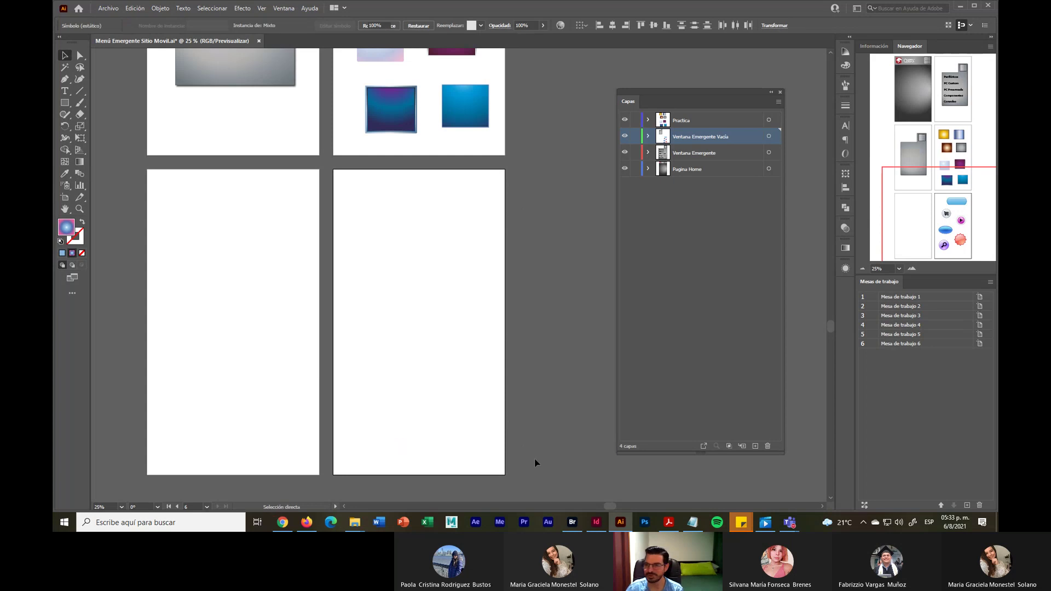
left_click(723, 117)
key("ctrl+z")
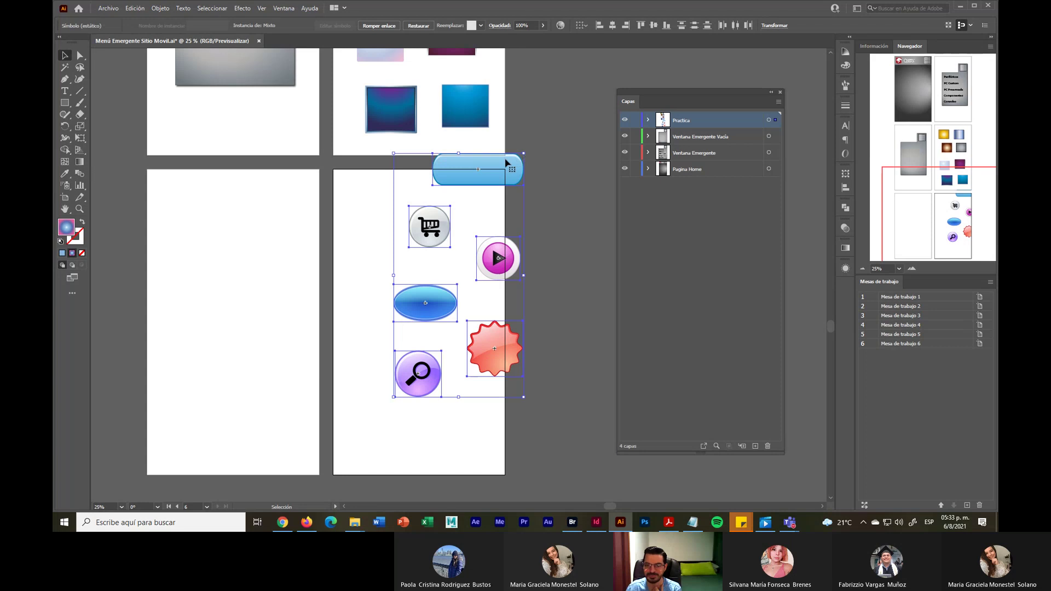
left_click_drag(506, 164, 281, 202)
left_click(541, 259)
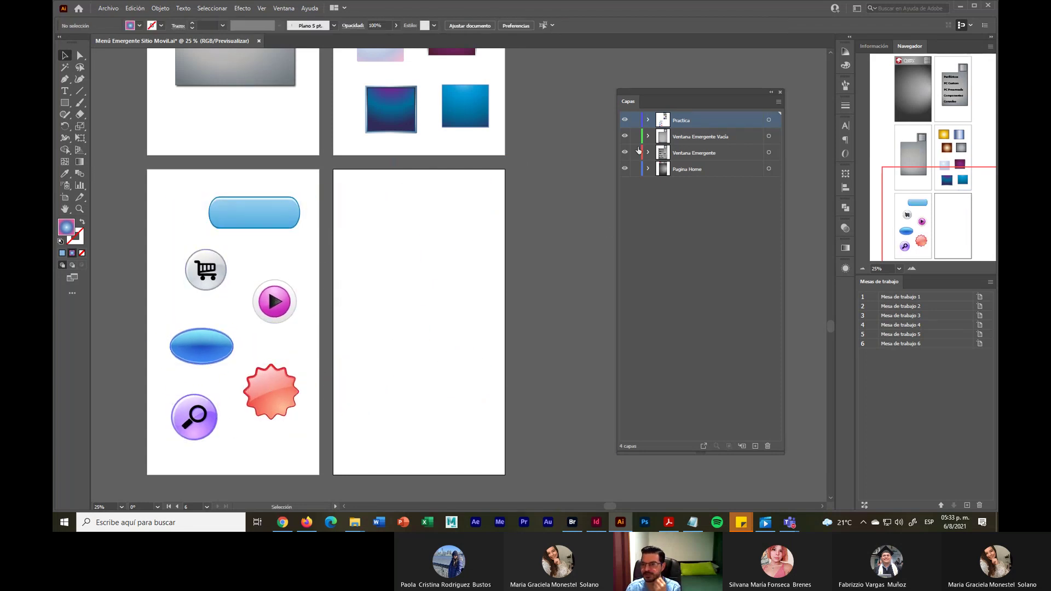
Hide and show the Practica layer to check which objects it holds, and review the upper artboards
left_click(625, 120)
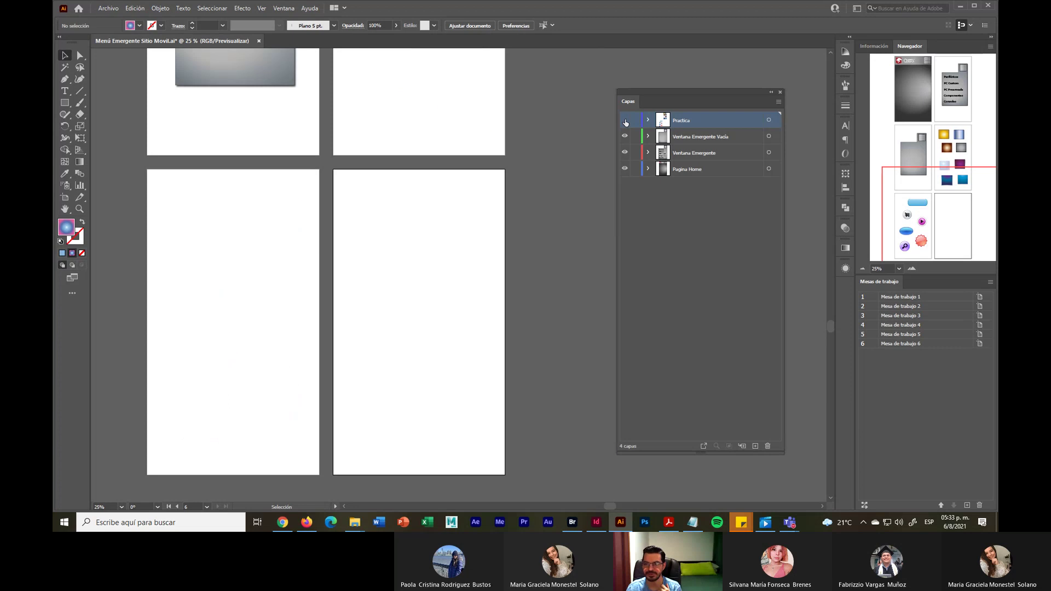
left_click(625, 121)
scroll(491, 200, "up", 3)
scroll(490, 200, "up", 10)
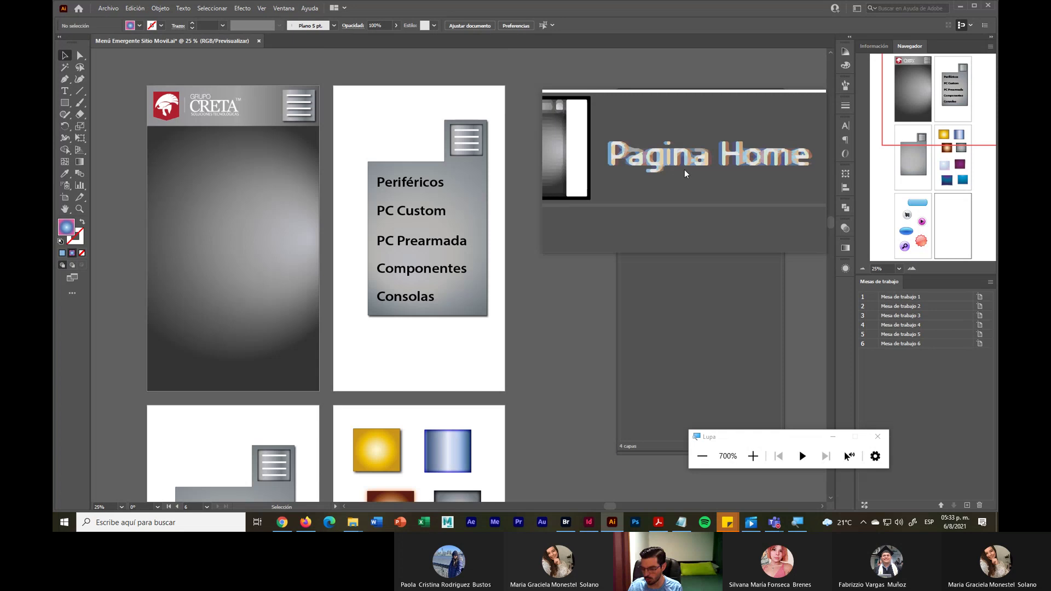
Expand the Pagina Home layer and select its four elements, Botón Emergente, Logotipo, Banner 1 and Fondo 1
key("super+minus")
key("super+minus")
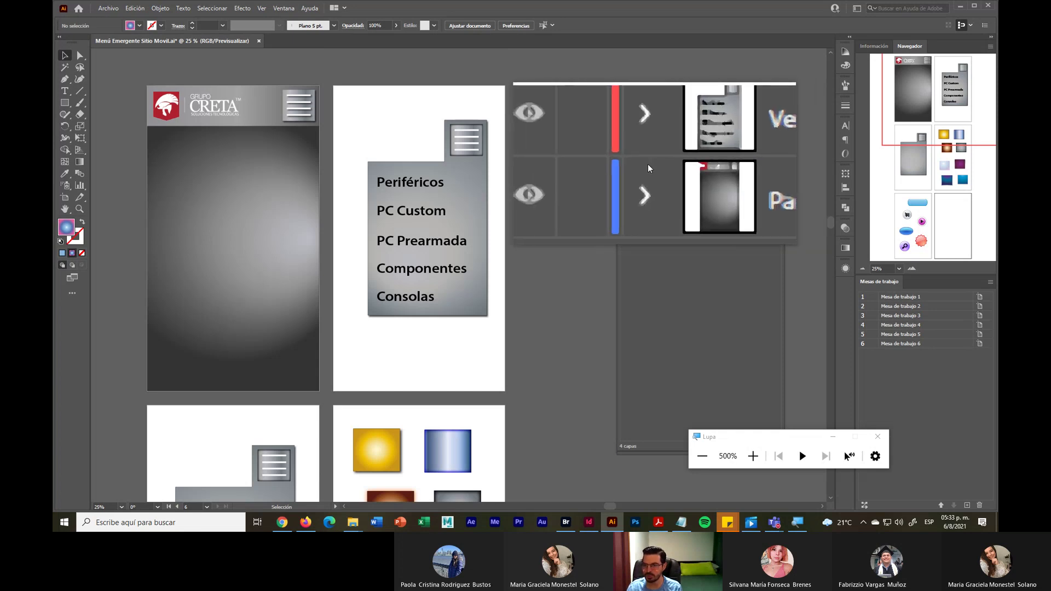
left_click(647, 167)
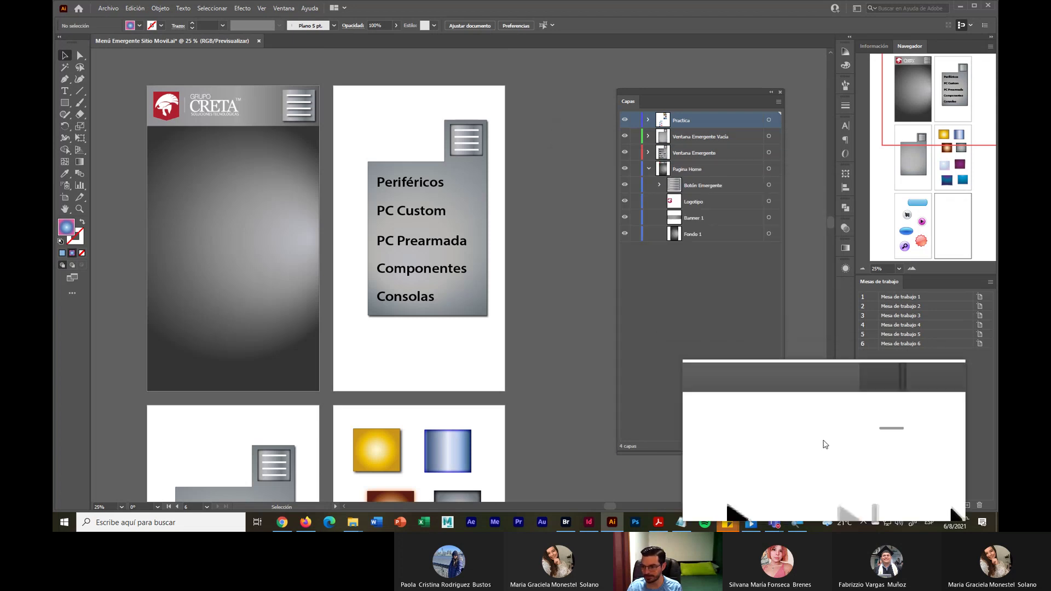
left_click(875, 439)
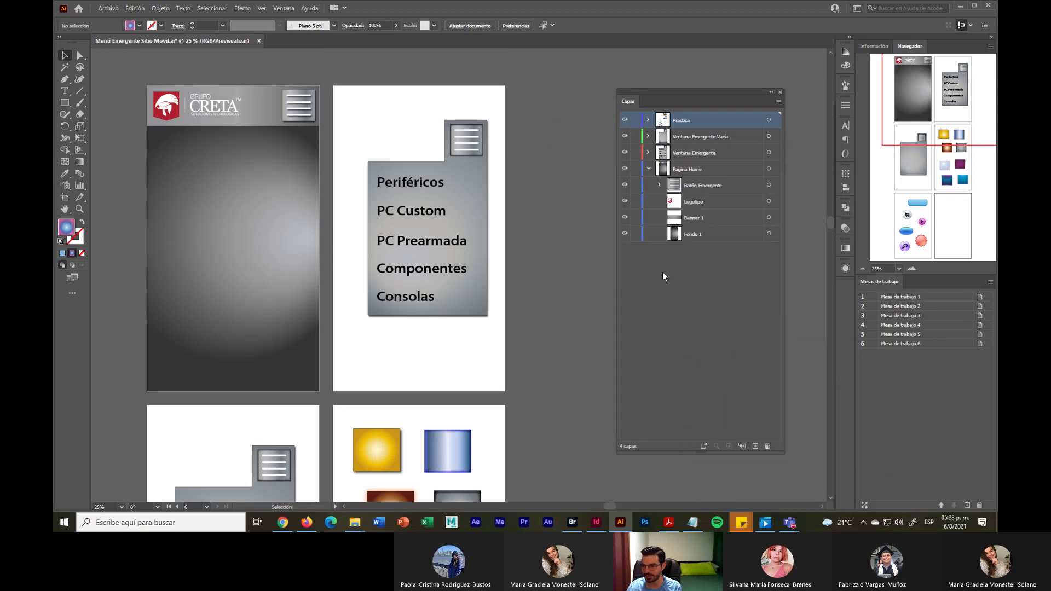
left_click(728, 186)
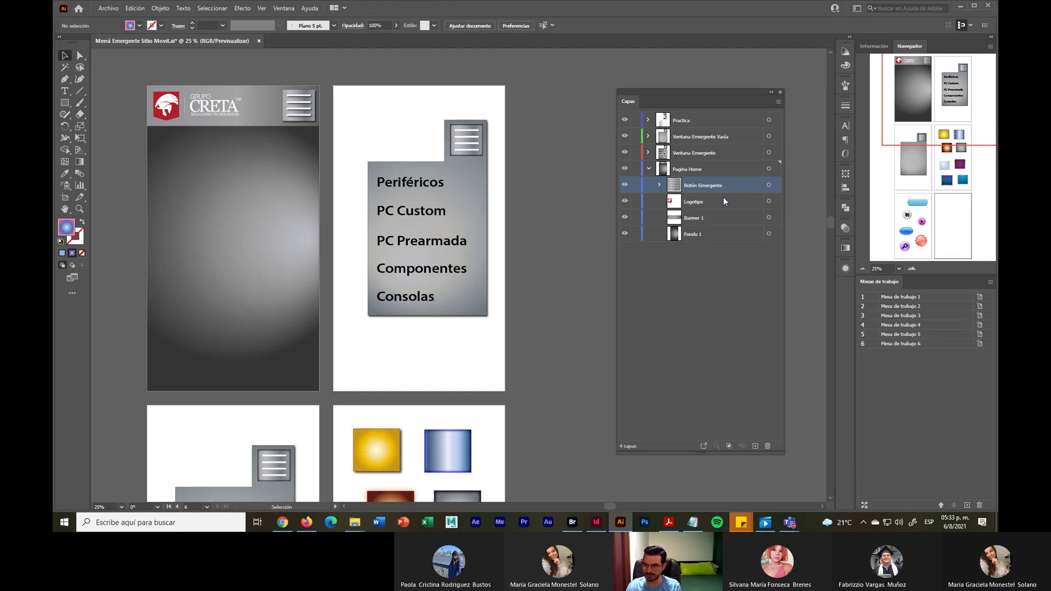
left_click(713, 238, "shift")
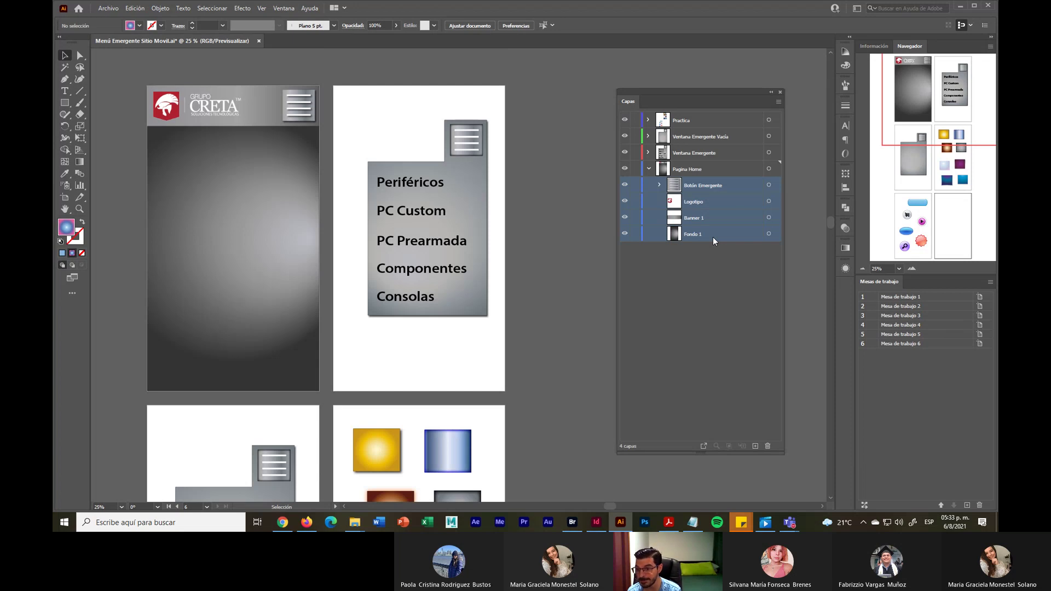
Collect the selected Pagina Home elements for export and move the asset export panel over the second artboard
left_click(703, 445)
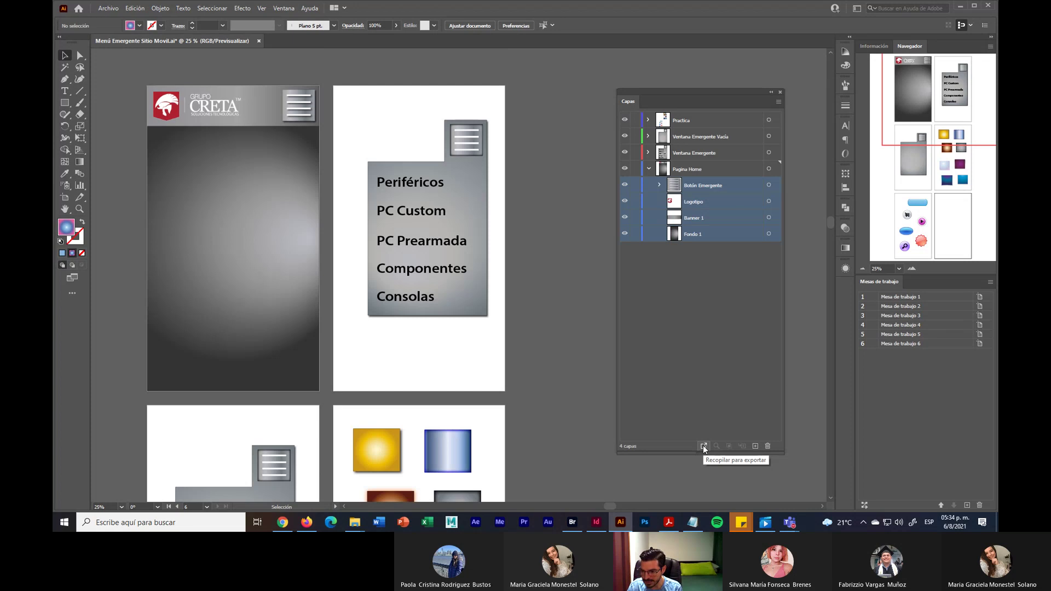
key("super+plus")
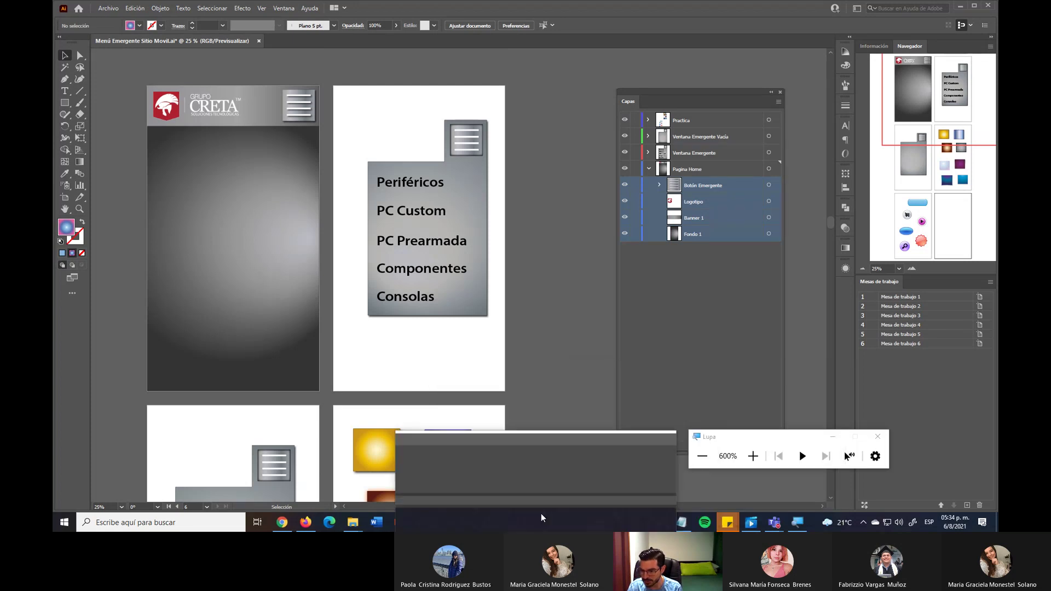
left_click_drag(745, 440, 199, 263)
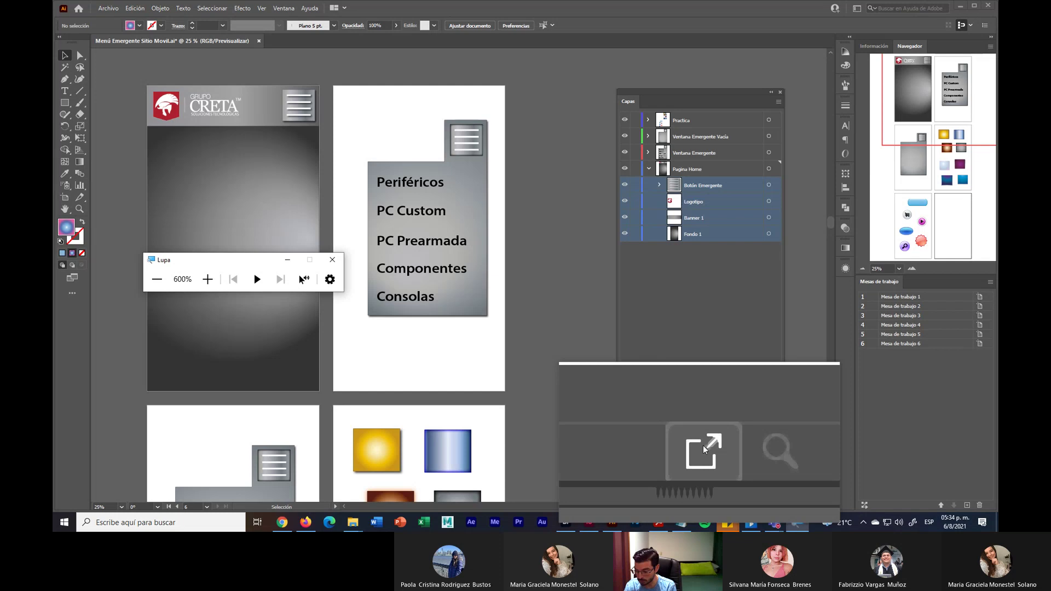
left_click(702, 445)
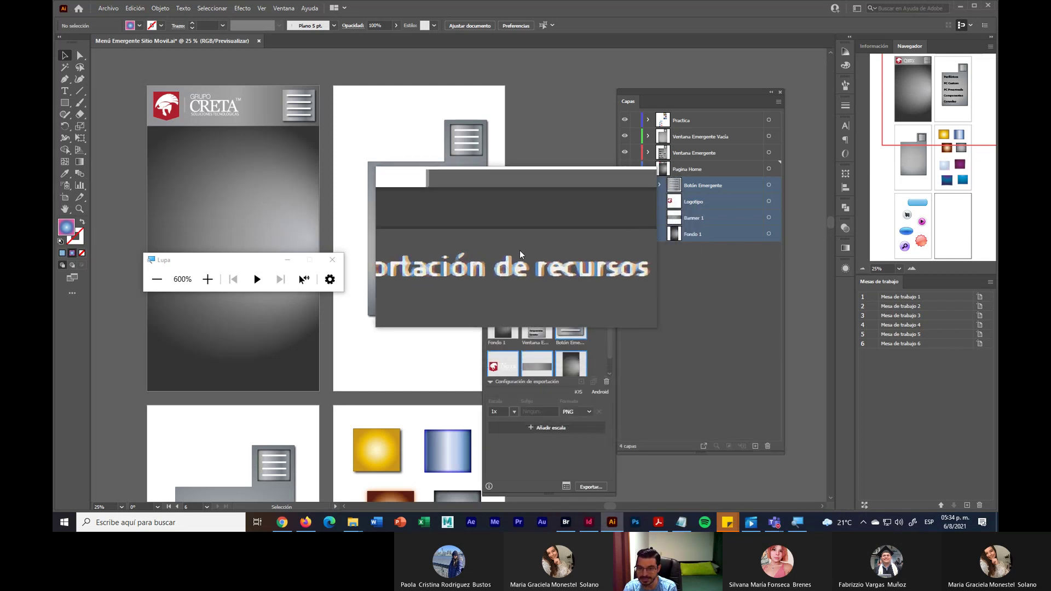
key("super+minus")
key("super+minus")
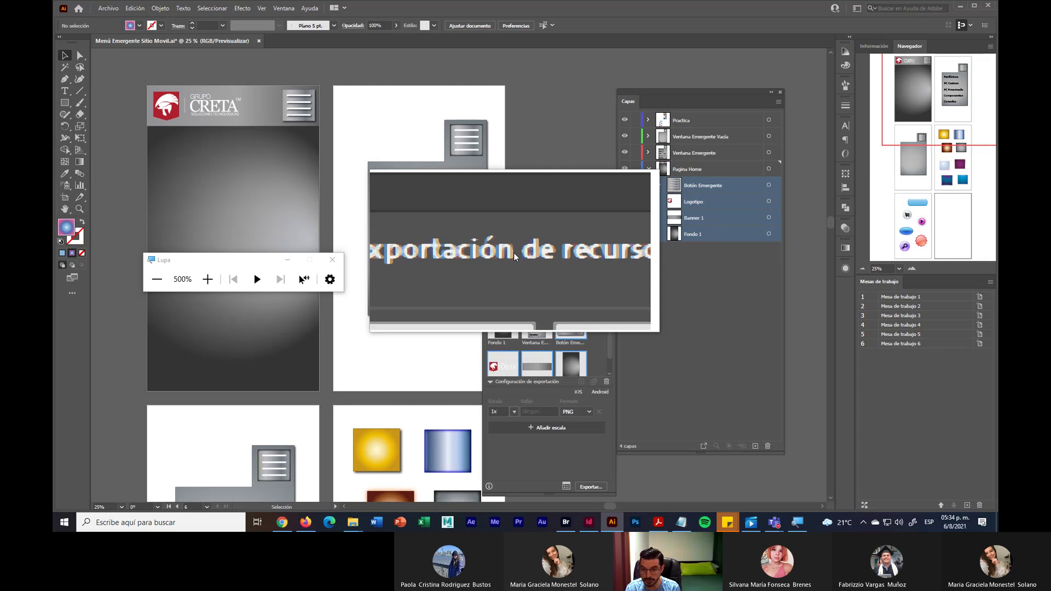
left_click_drag(515, 256, 408, 113)
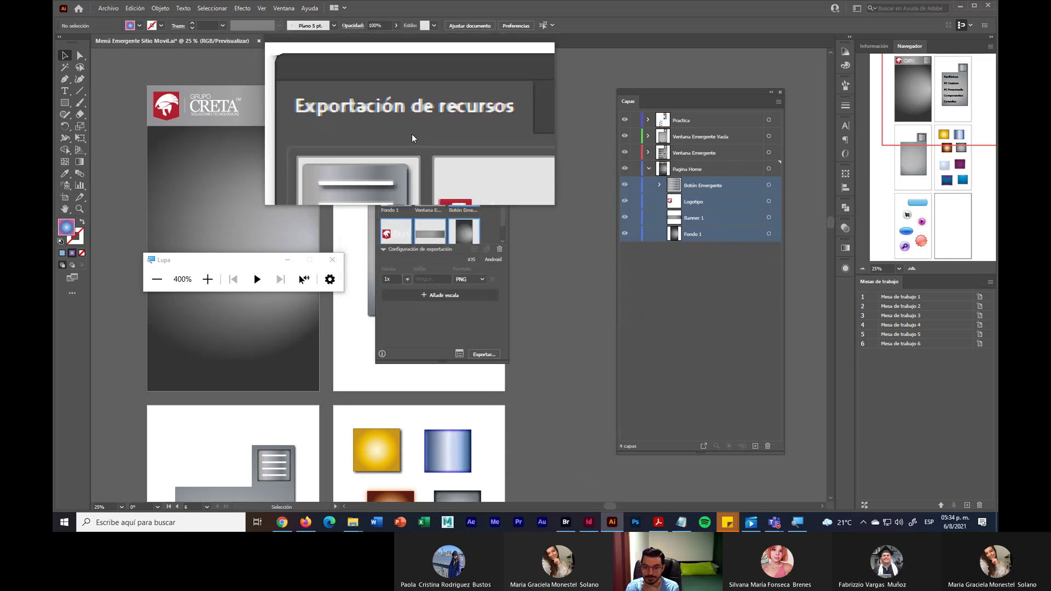
key("super+minus")
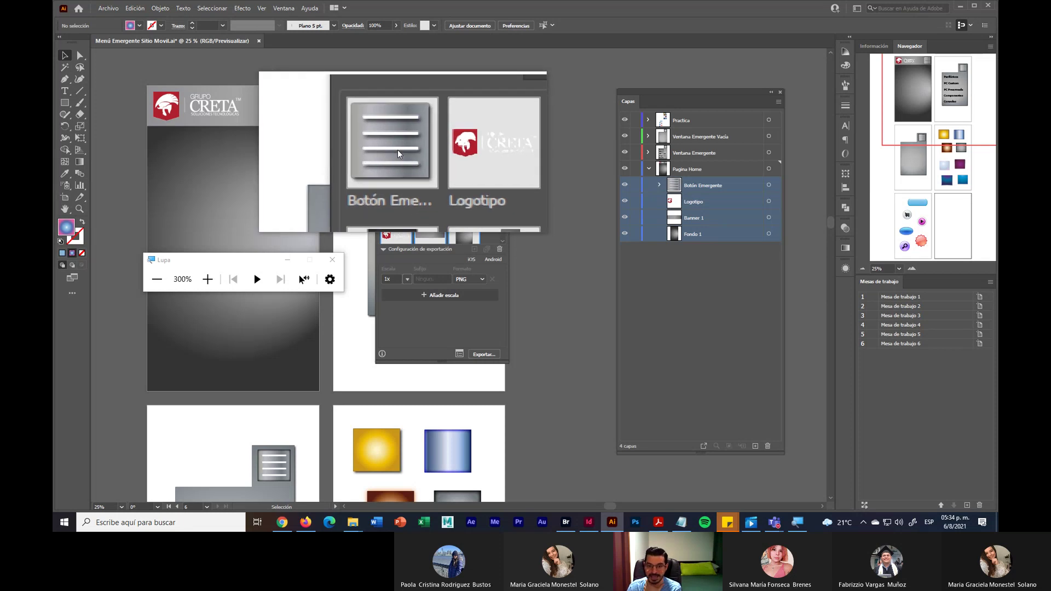
Review the collected assets, including Botón Emergente, Logotipo, the emergent window and Fondo 1, in the export list
left_click(398, 154)
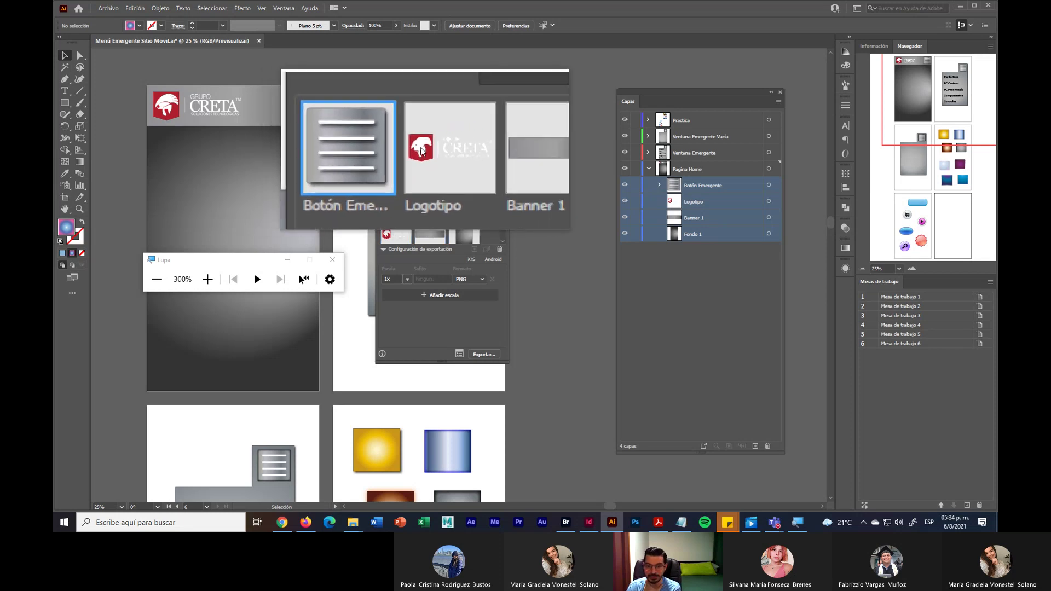
left_click(433, 149)
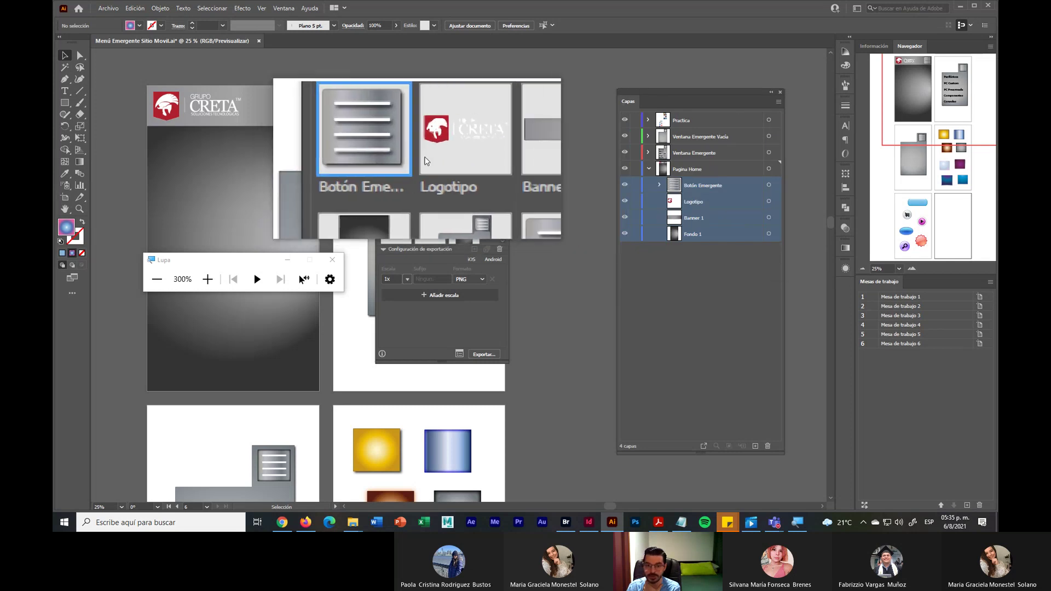
left_click(428, 191)
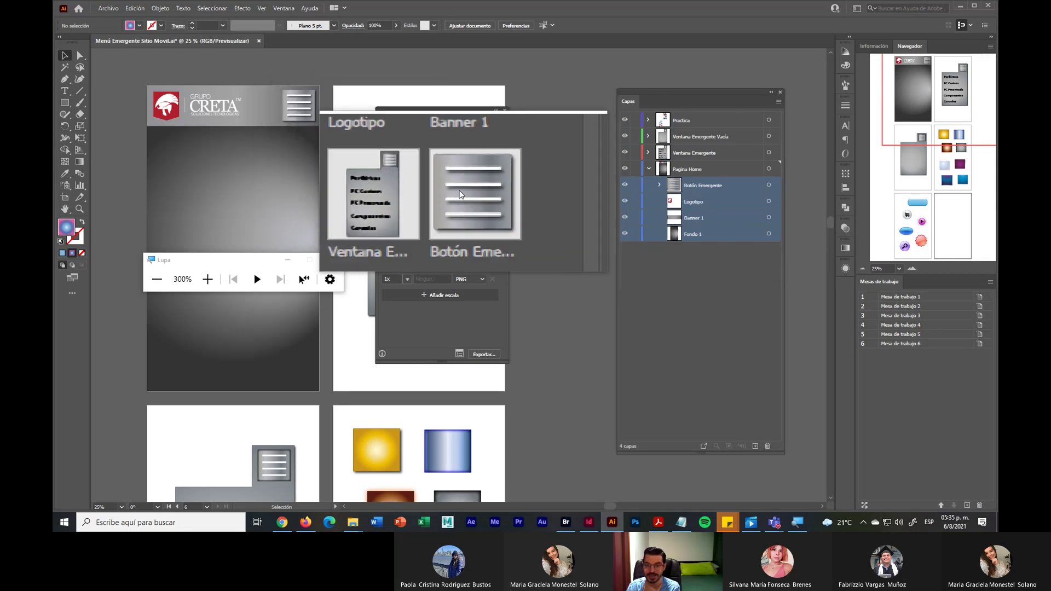
left_click(394, 194)
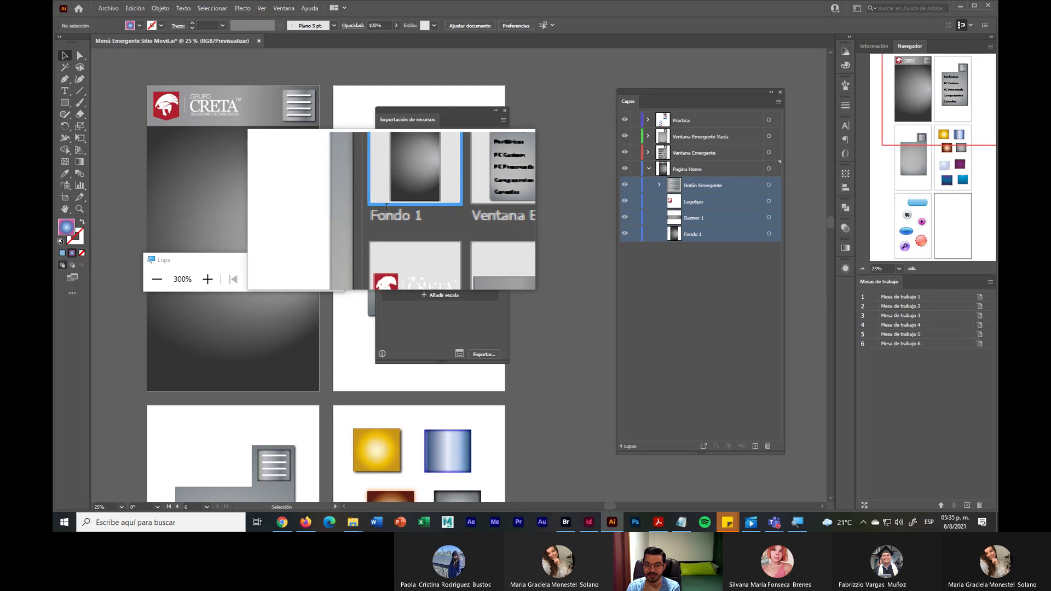
double_click(388, 209)
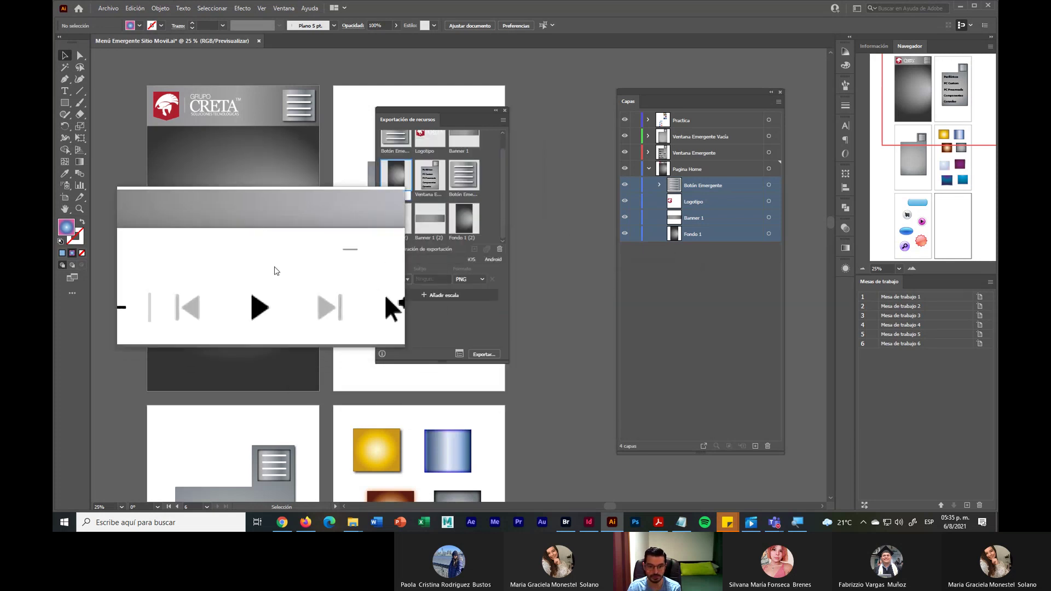
left_click(325, 262)
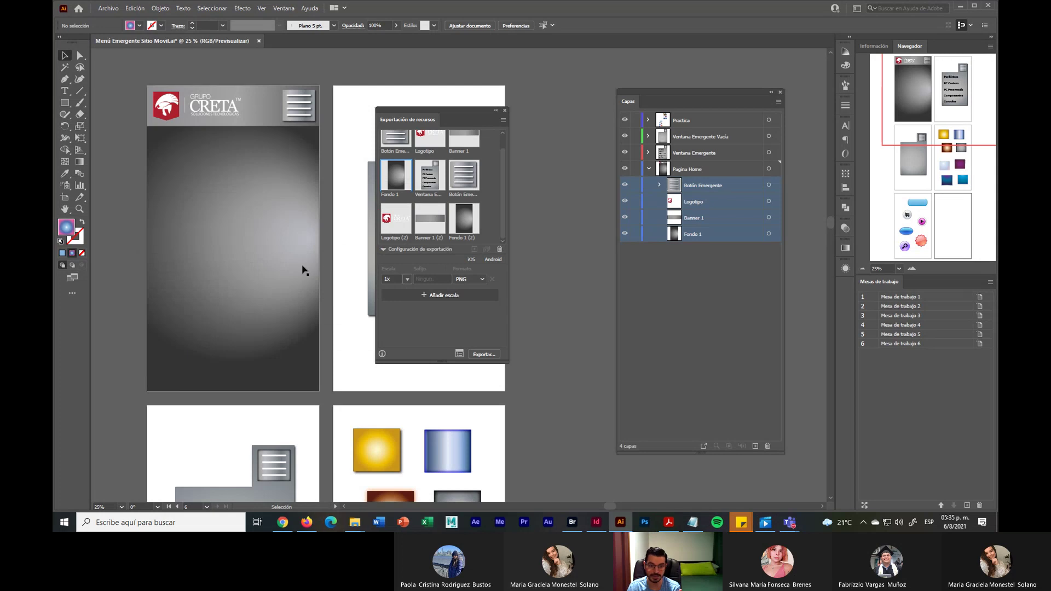
Select the assets from the emergent window through Fondo 1 (2) for export and move the export panel off the artboard
left_click_drag(404, 113, 388, 106)
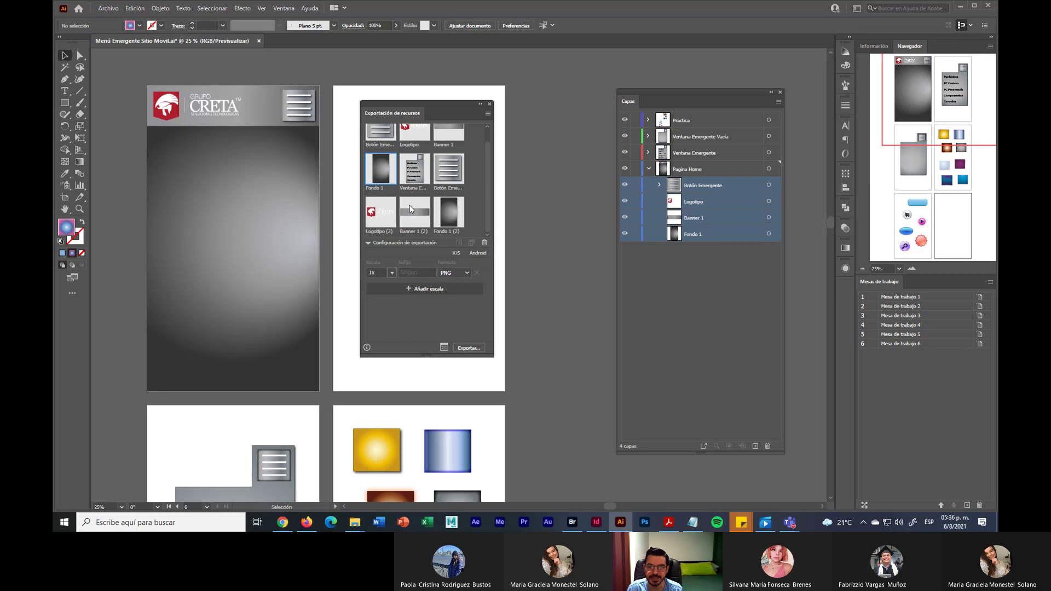
left_click(475, 186)
left_click(417, 168)
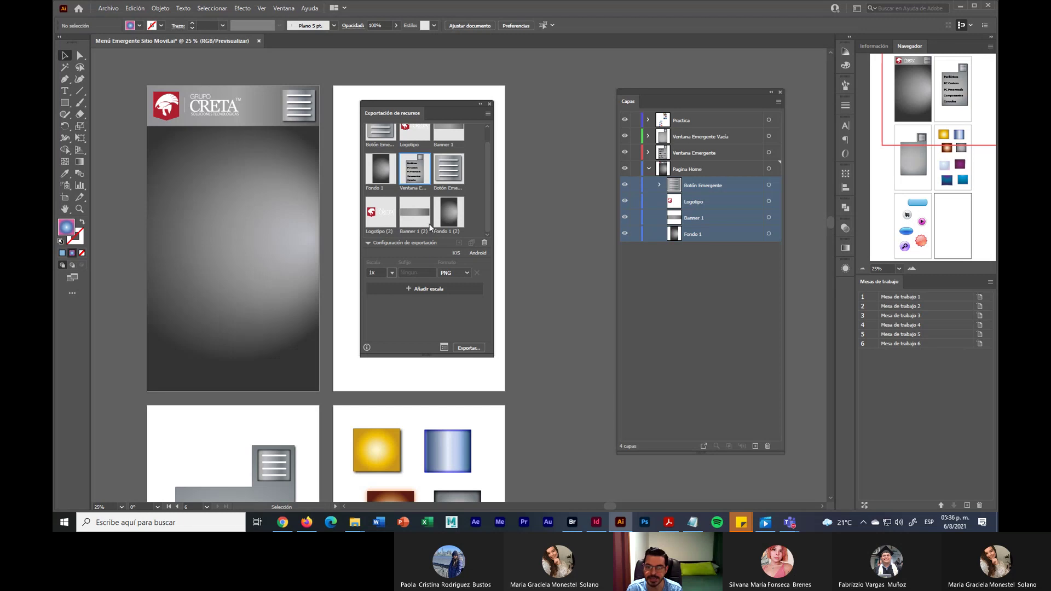
left_click(450, 175, "shift")
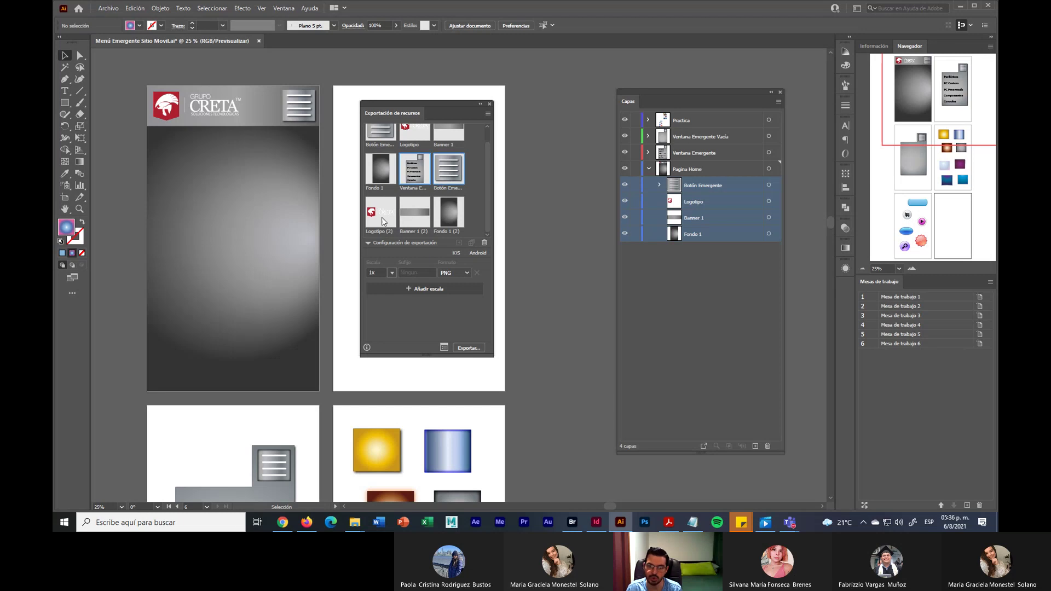
left_click(383, 221, "shift")
left_click(412, 219, "shift")
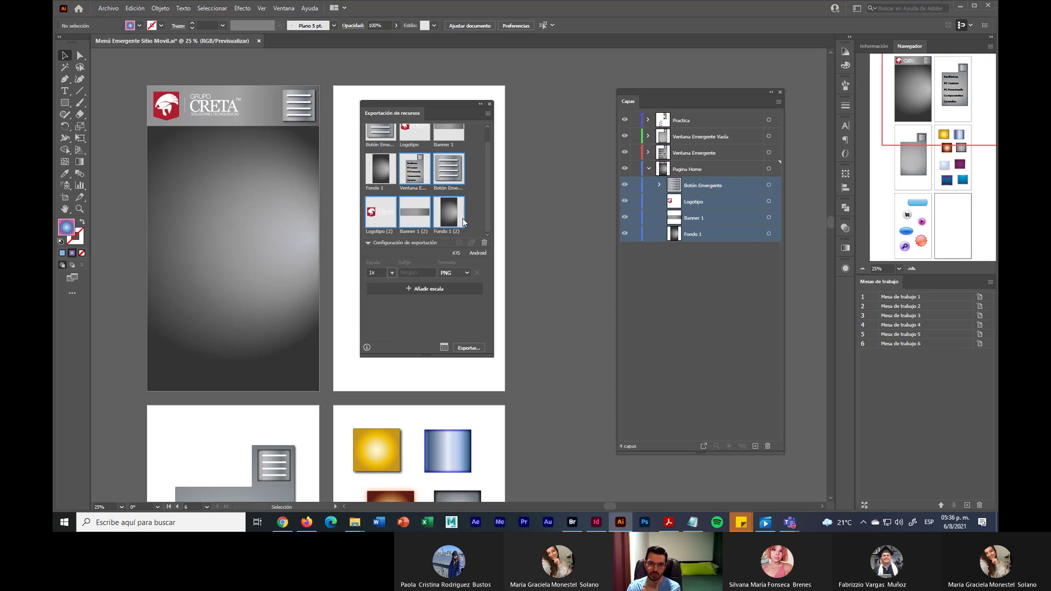
left_click_drag(450, 105, 612, 129)
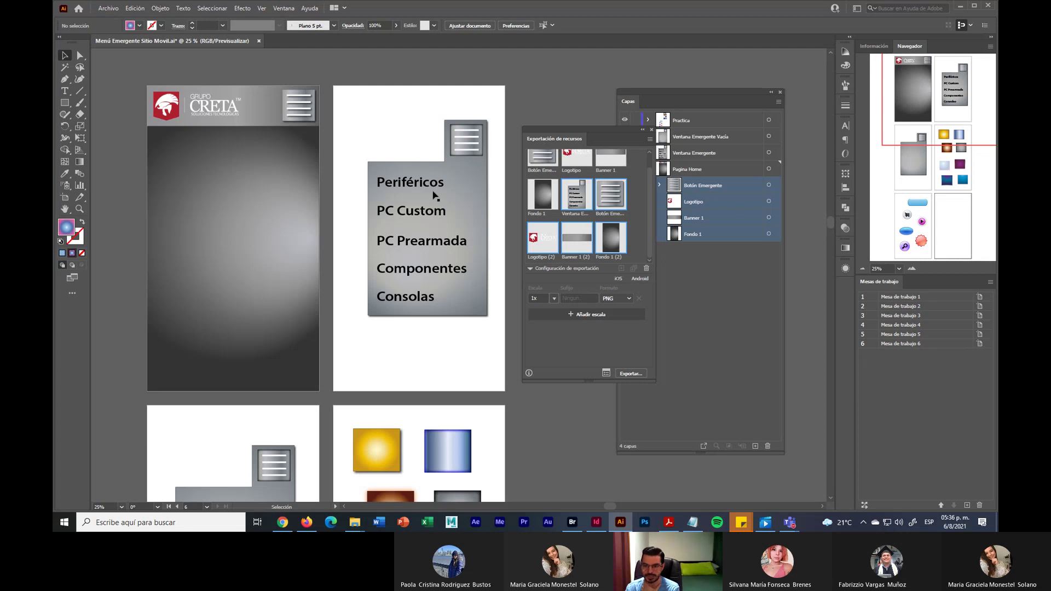
Choose PNG as the file format for the selected assets
left_click(624, 300)
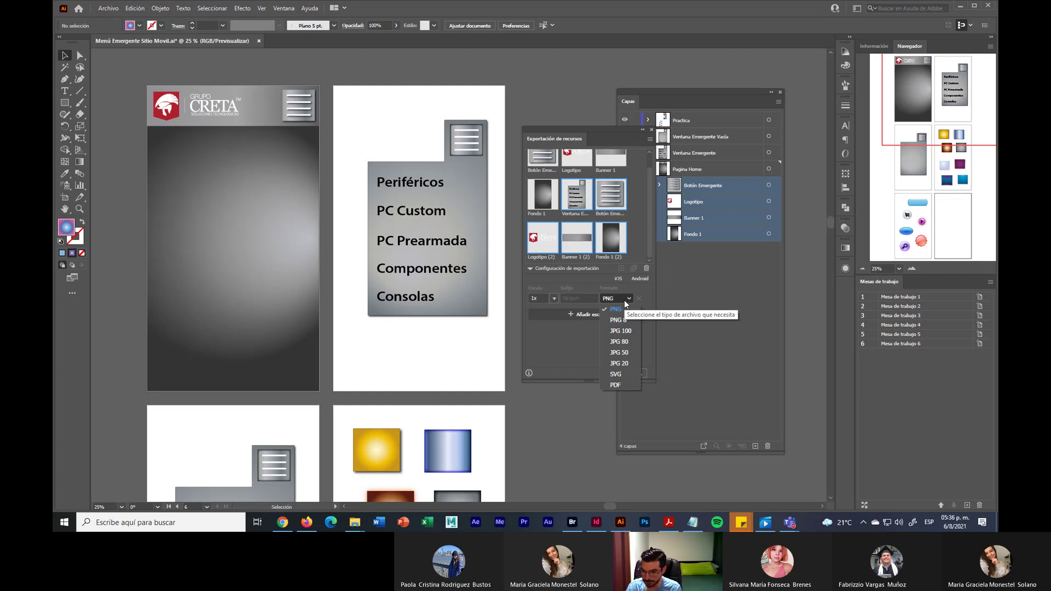
key("super+plus")
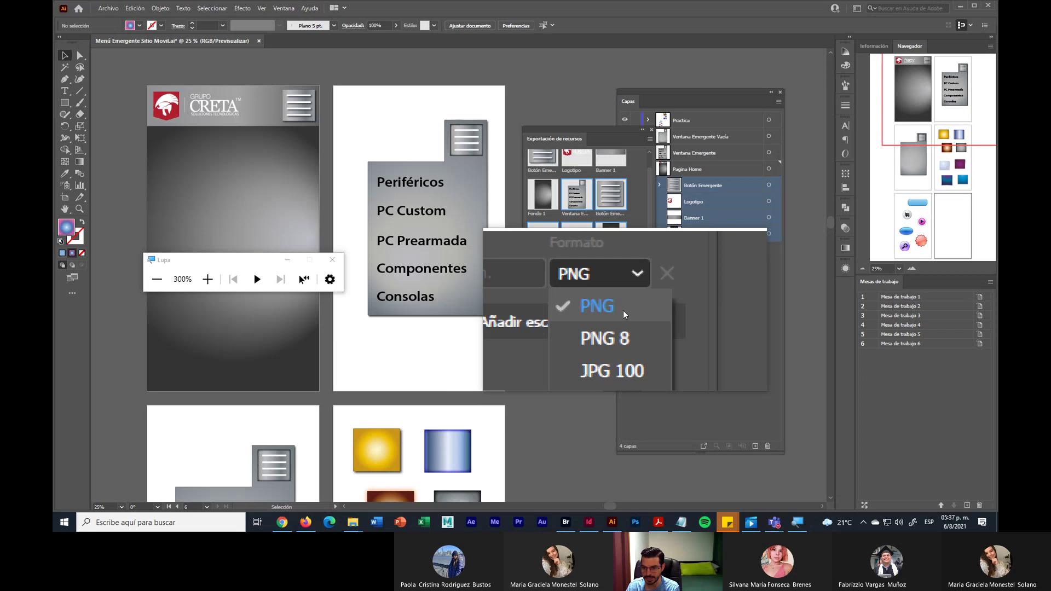
left_click(624, 315)
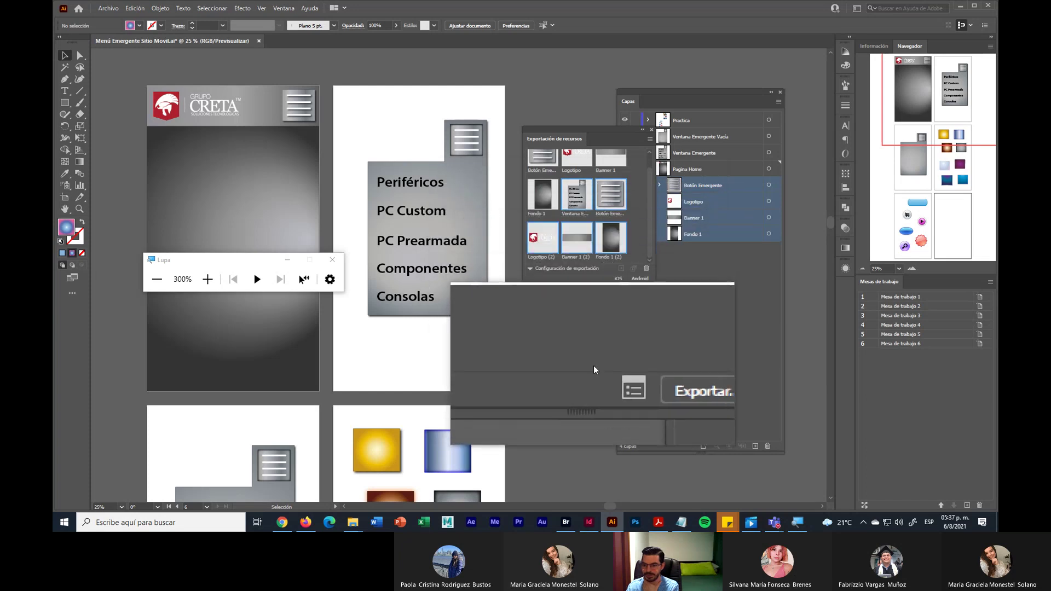
Export the selected assets into a new folder named Otros Recursos
left_click(626, 377)
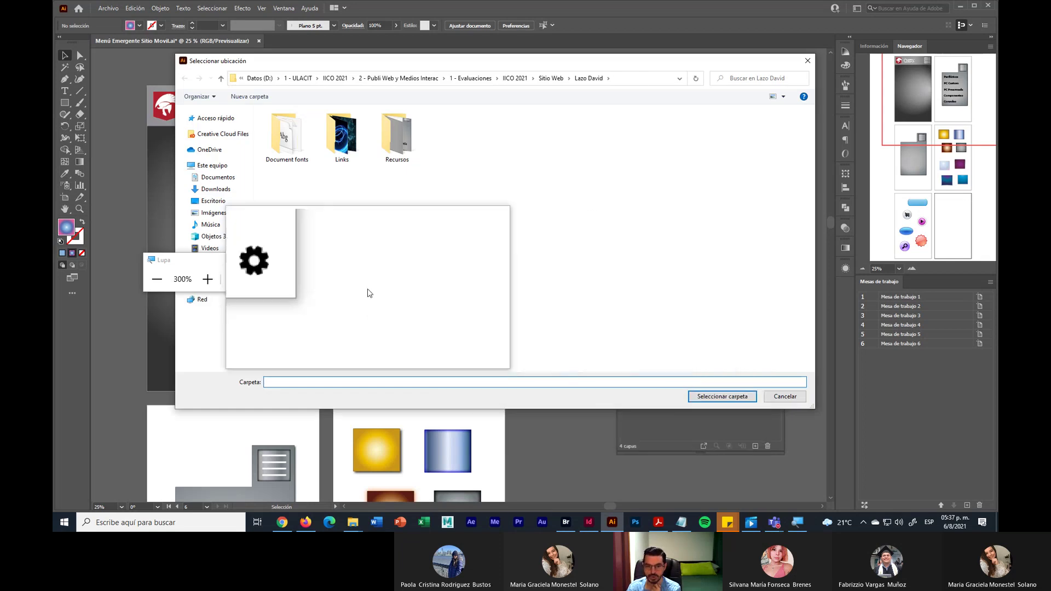
left_click(333, 259)
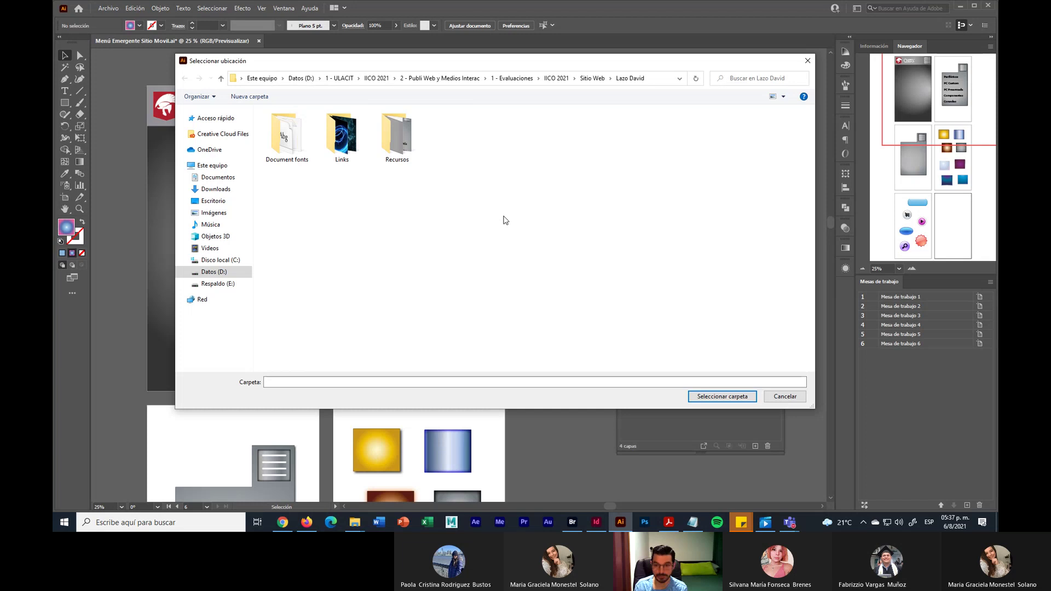
key("ctrl+shift+n")
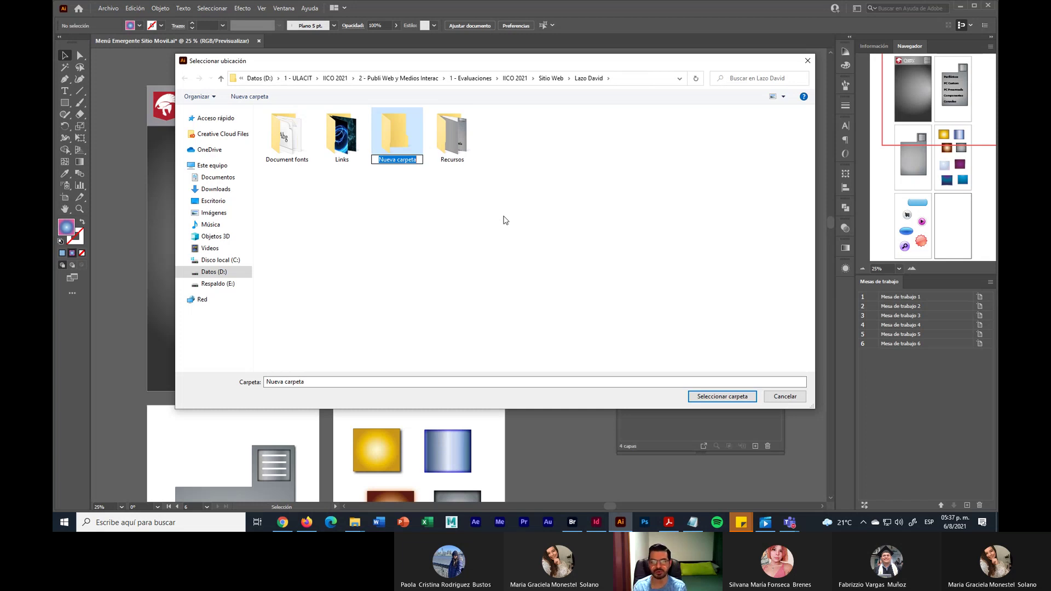
type("Otros")
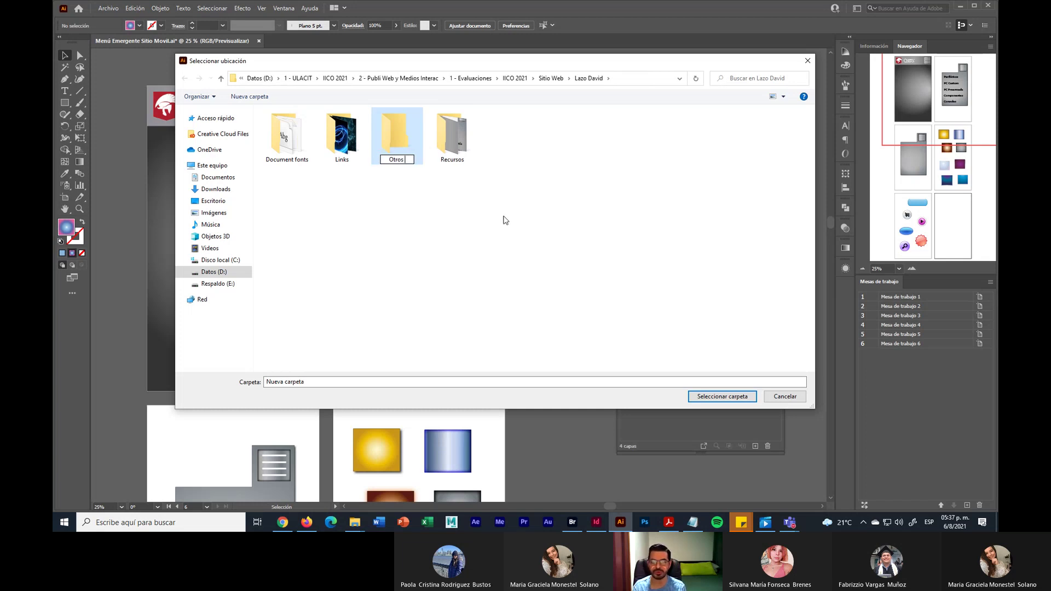
type(" Recursos")
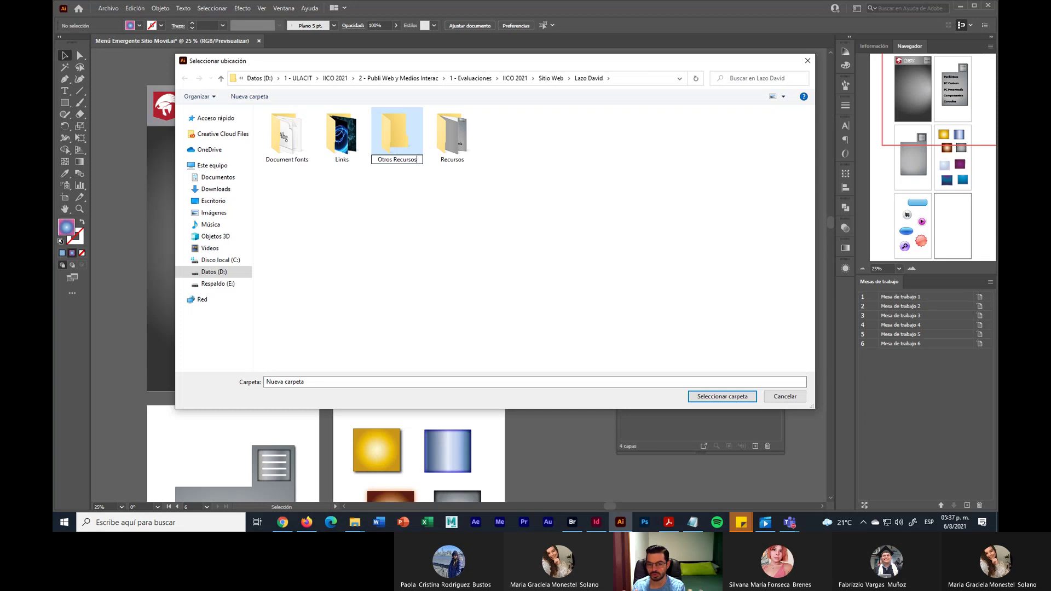
key("Return")
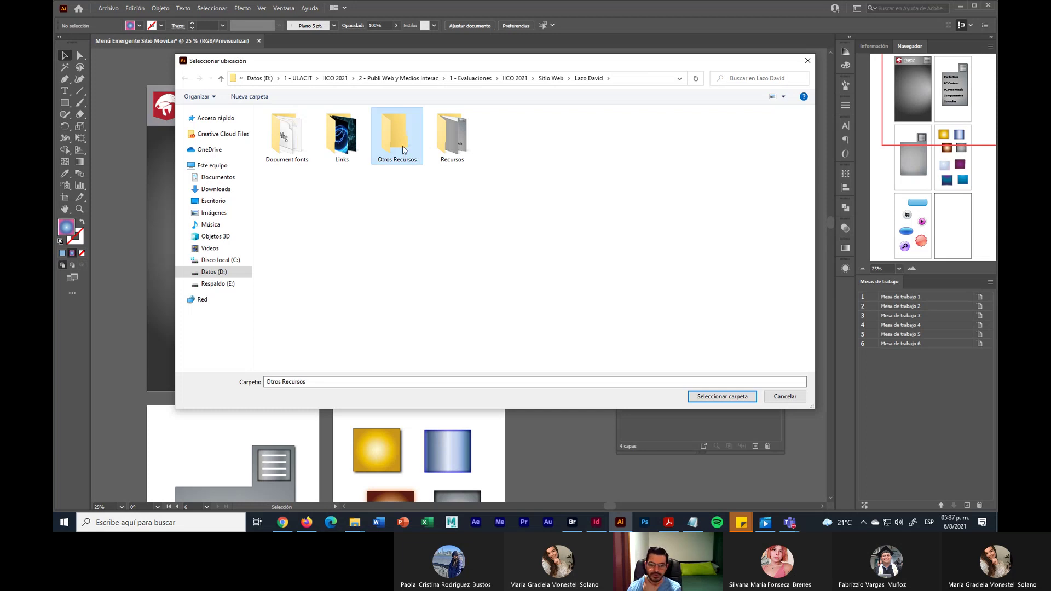
left_click(711, 398)
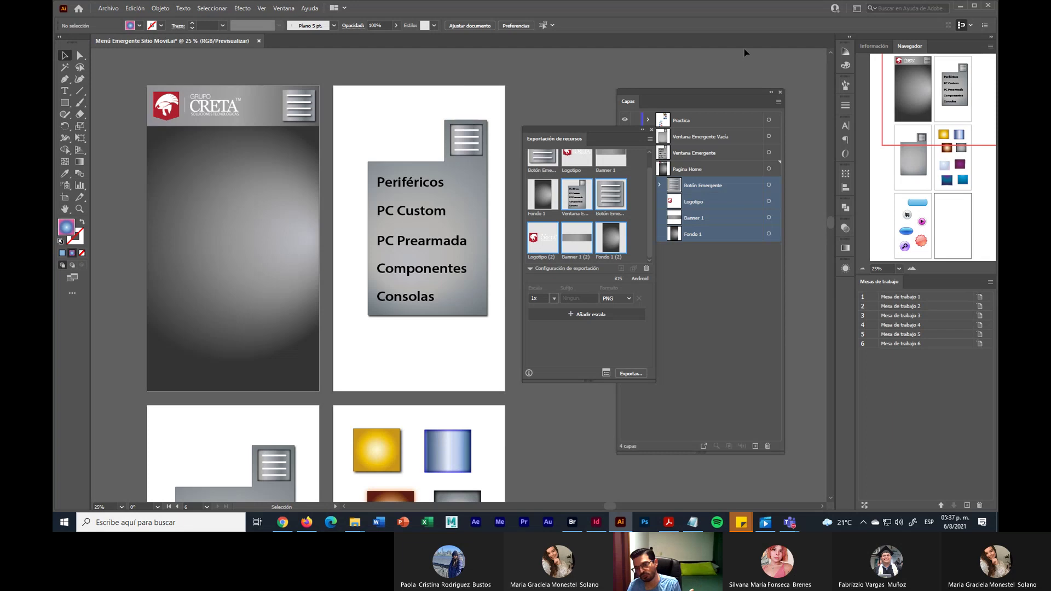
Switch to File Explorer and open the Otros Recursos folder inside the student's Sitio Web project folder
left_click(959, 5)
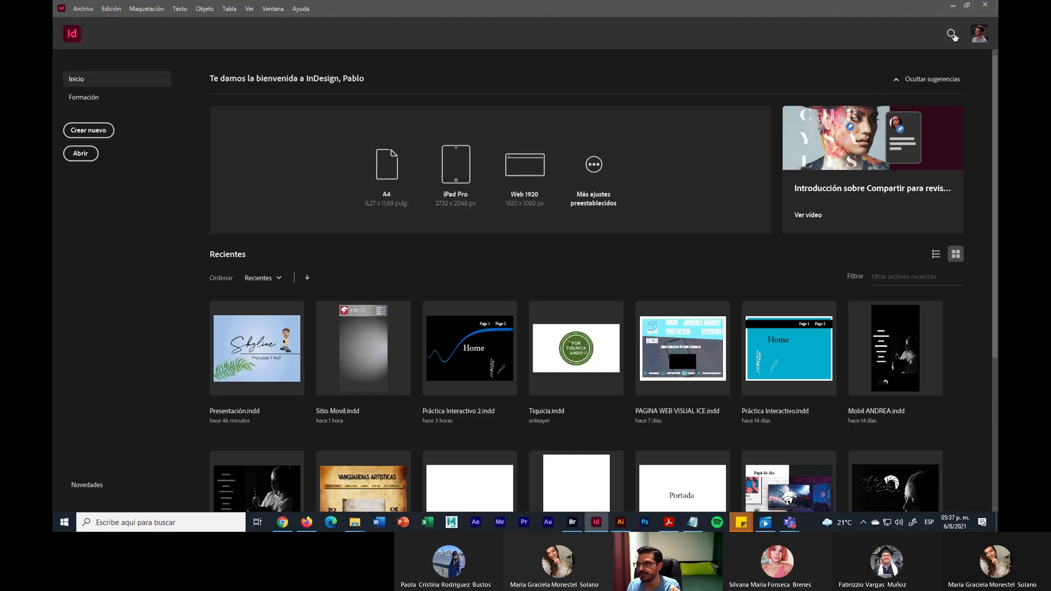
left_click(953, 5)
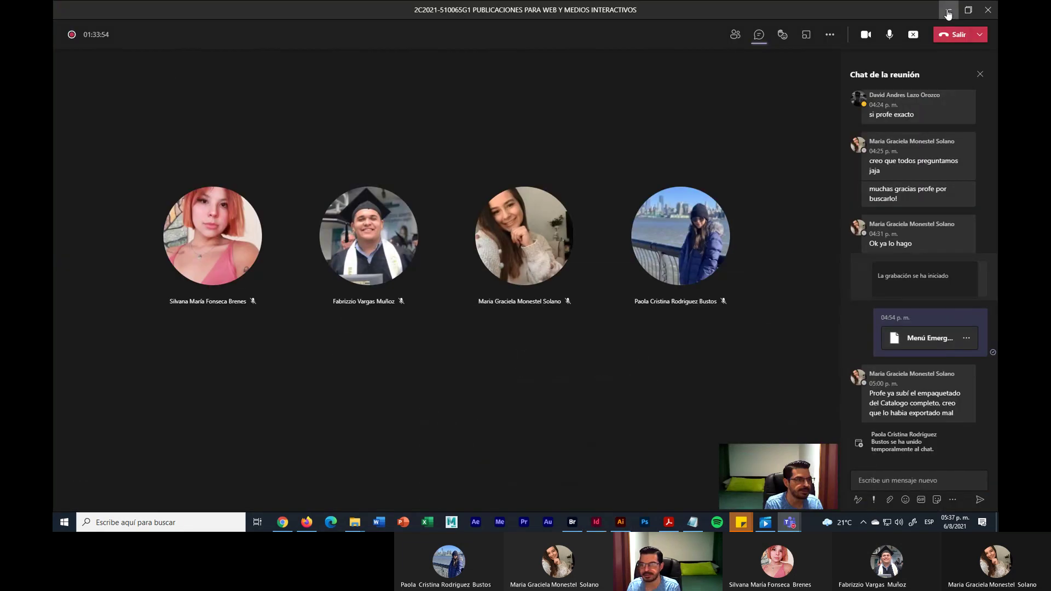
left_click(948, 10)
key("BackSpace")
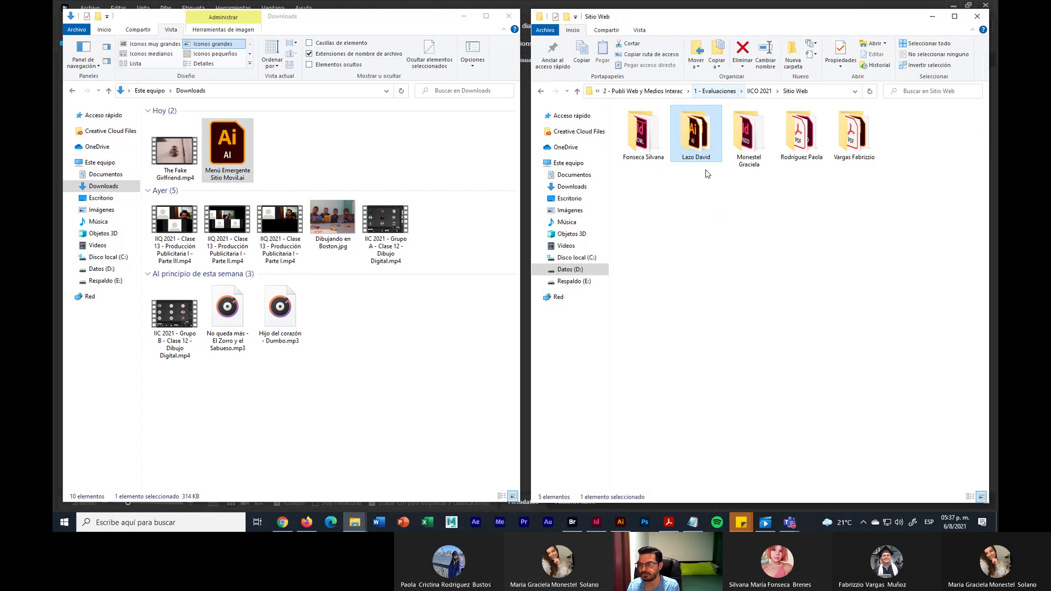
double_click(692, 133)
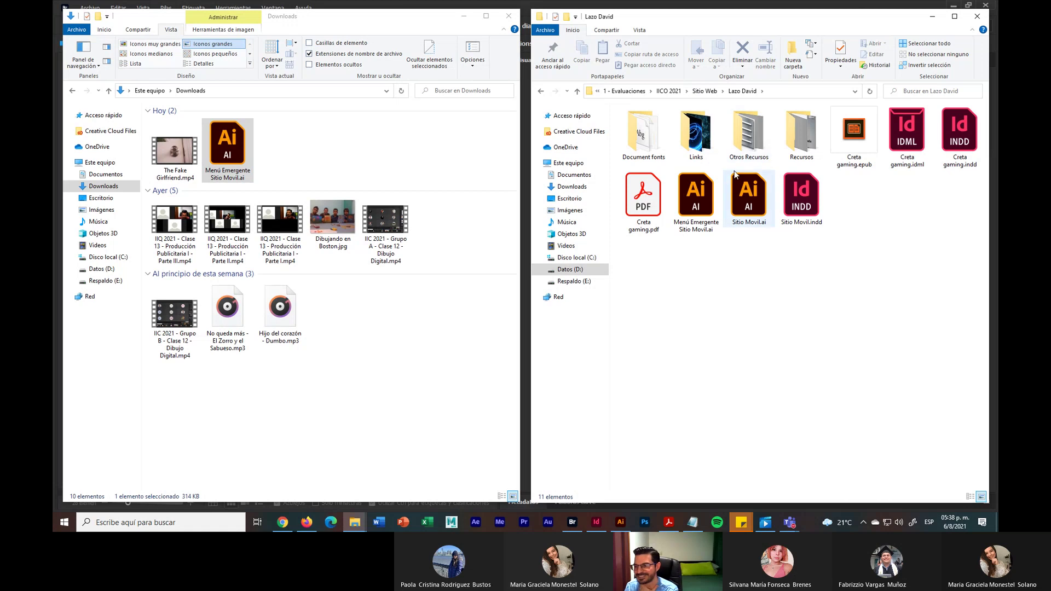
double_click(745, 134)
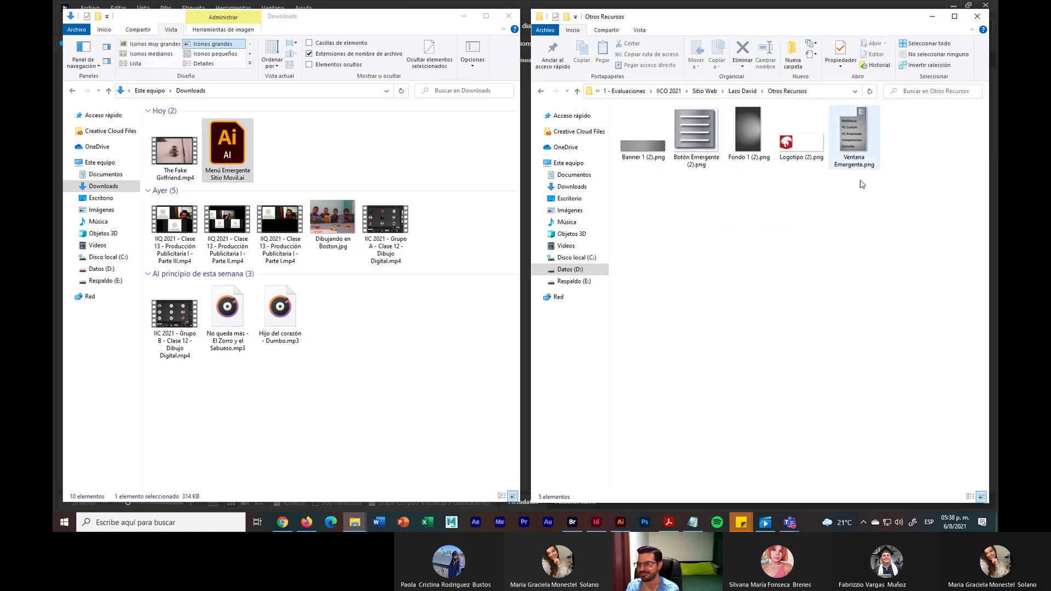
Open all the exported PNGs in the photo viewer and check the banner, background, logo and emergent window images
left_click_drag(893, 208, 648, 132)
right_click(648, 131)
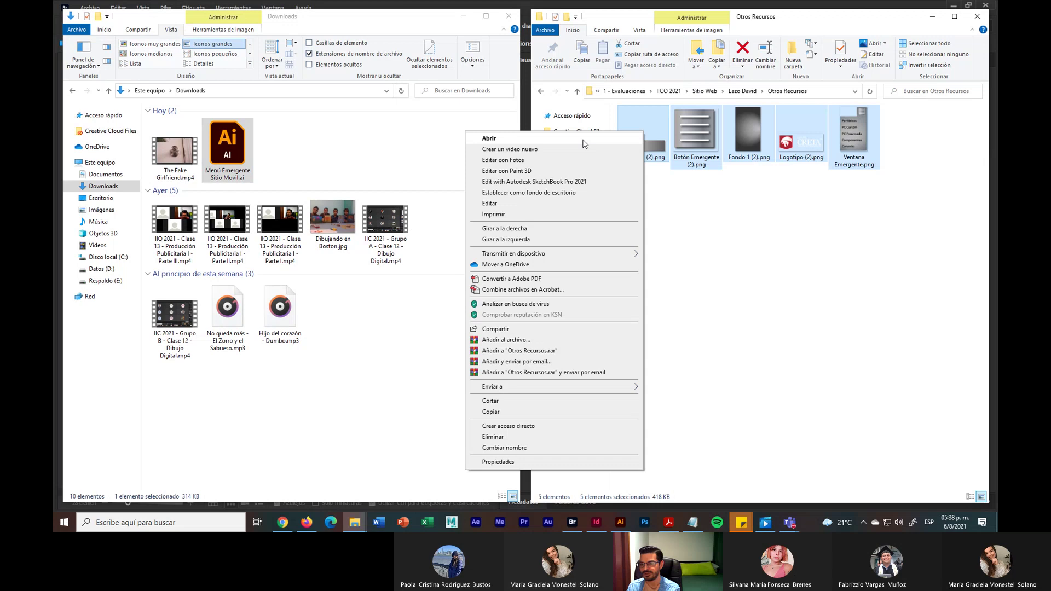
left_click(526, 138)
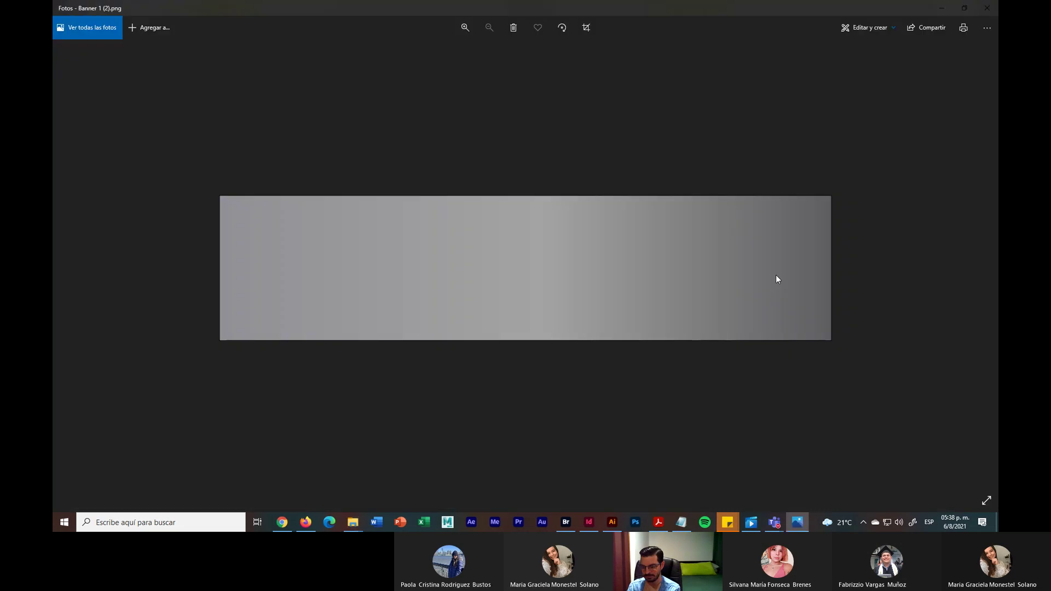
key("Right")
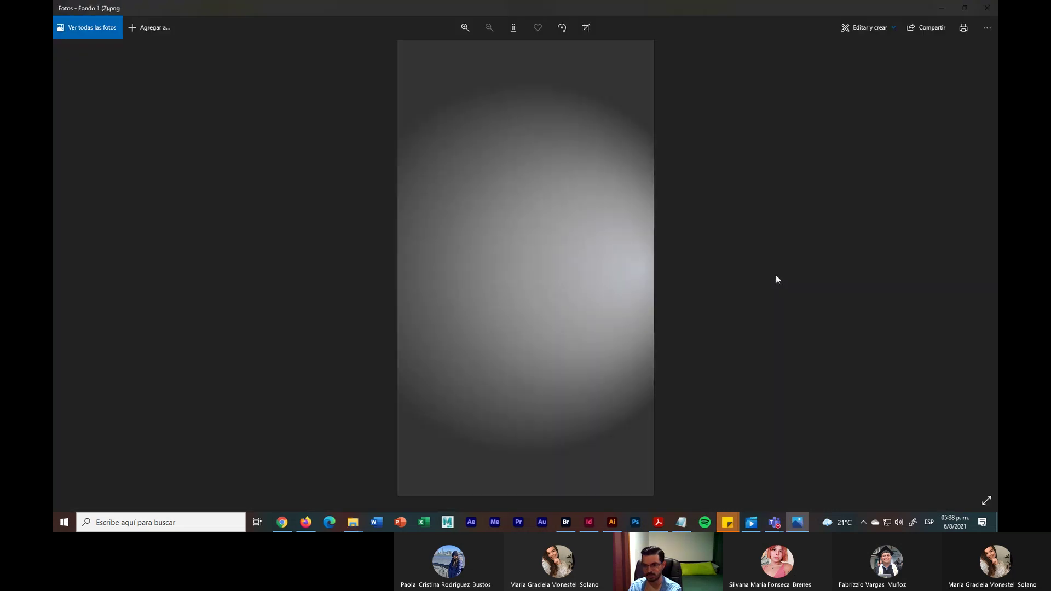
key("Right")
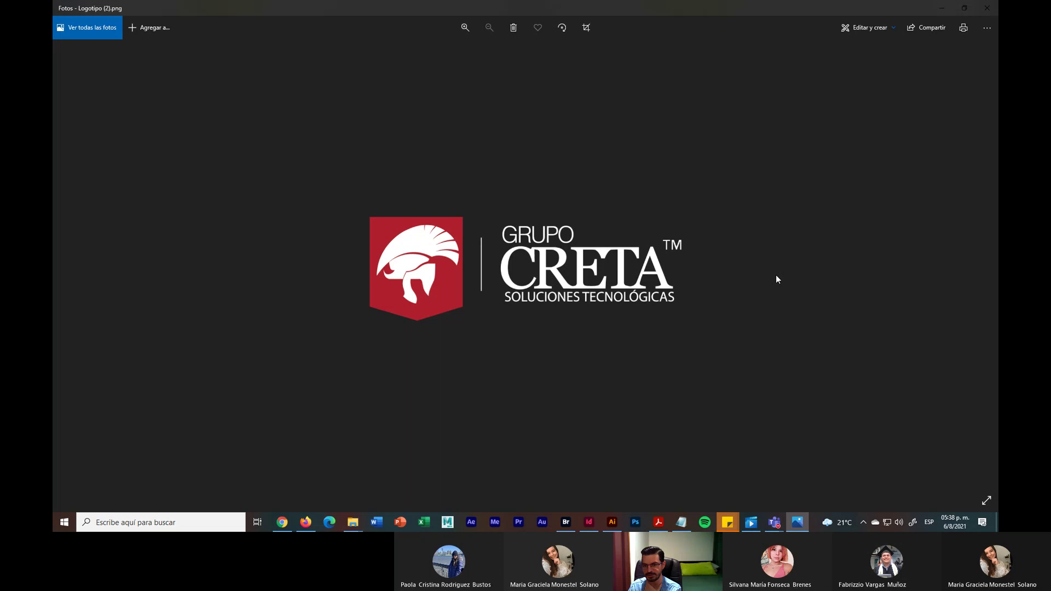
key("Right")
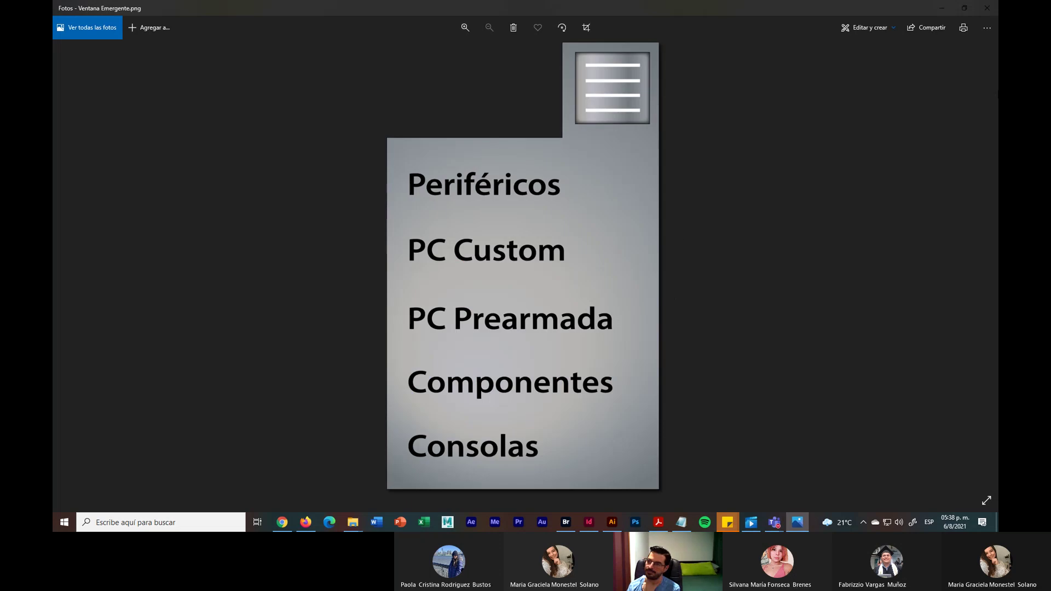
left_click(987, 9)
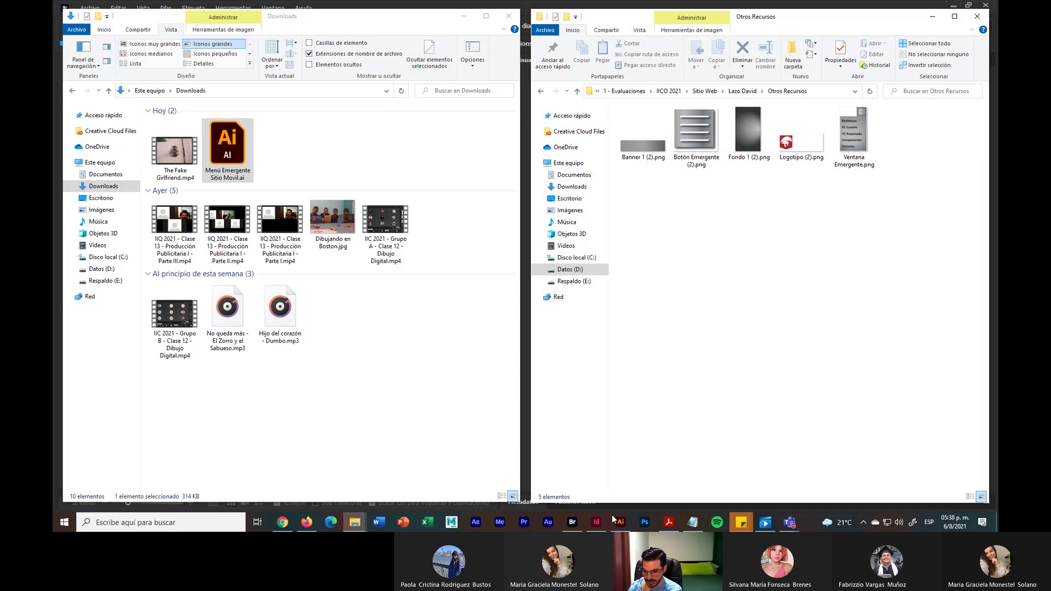
Switch back to Illustrator and add the Ventana Emergente Vacía group from its layer to the asset export list
mouse_move(619, 530)
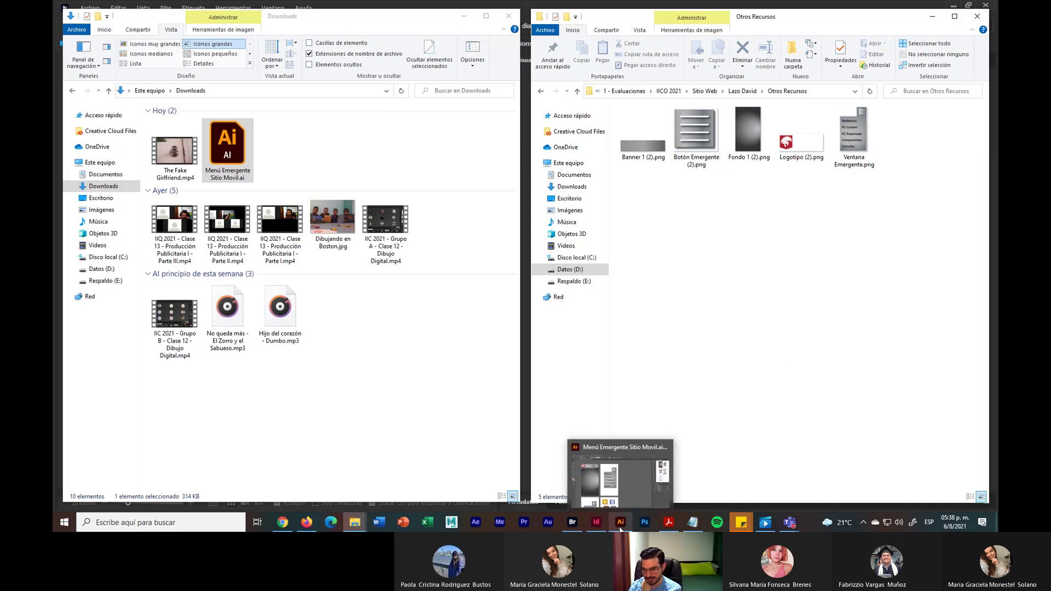
left_click(632, 495)
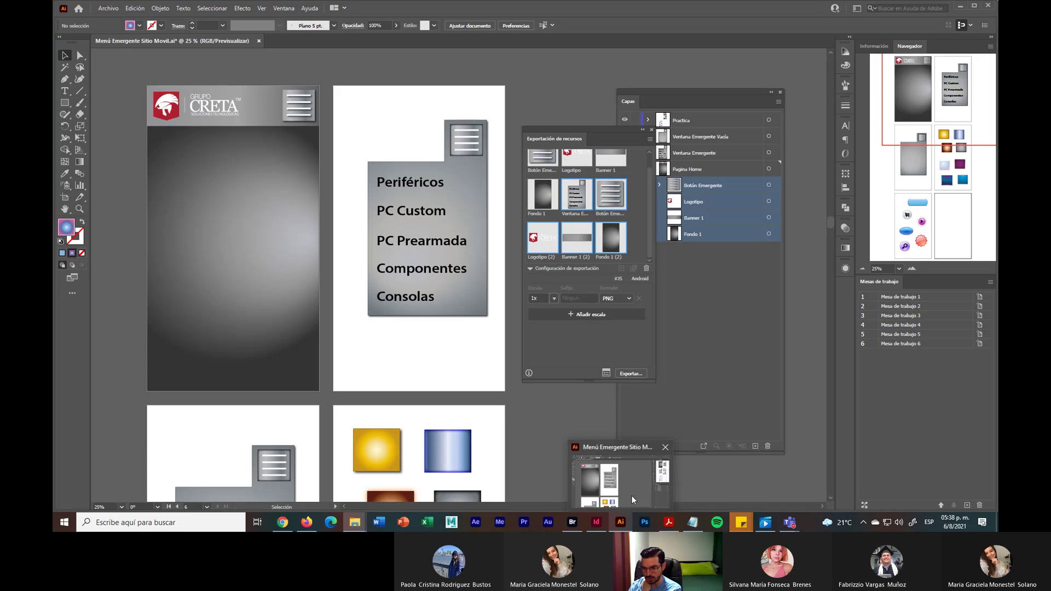
scroll(470, 425, "down", 5)
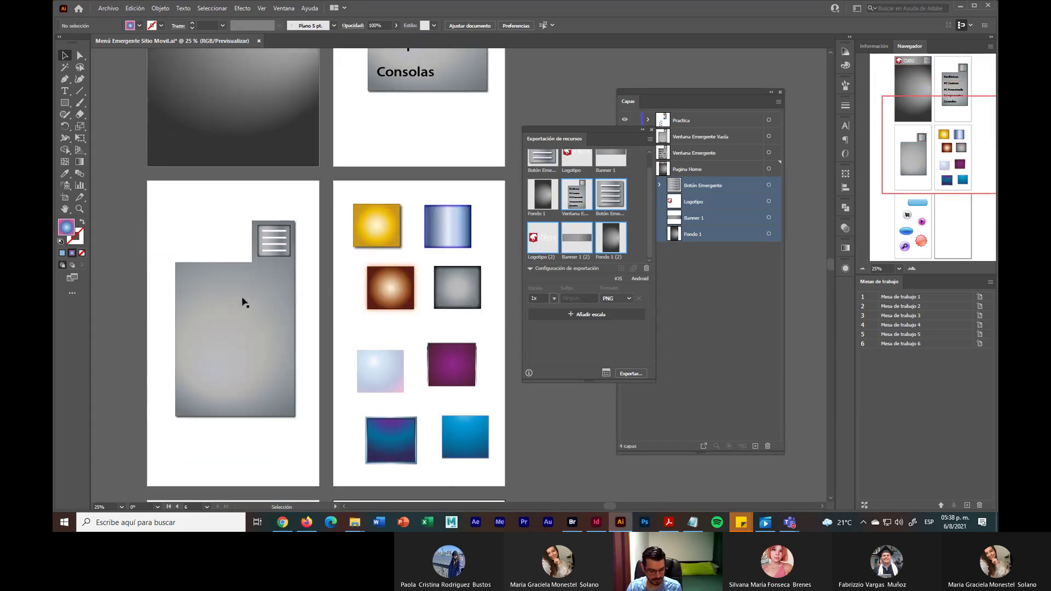
scroll(244, 302, "up", 2)
left_click_drag(295, 250, 374, 190)
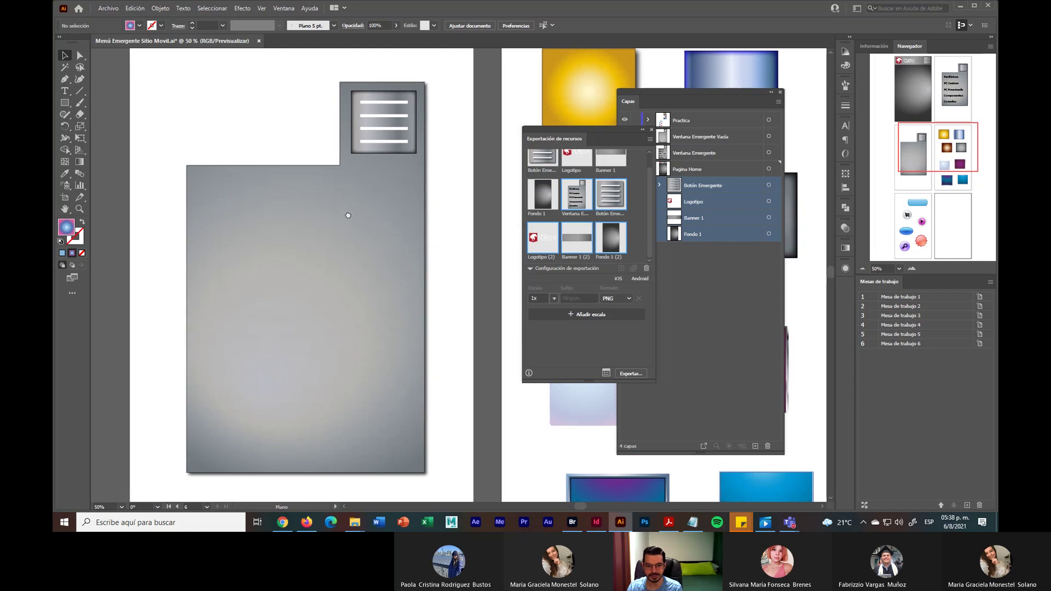
left_click(674, 257)
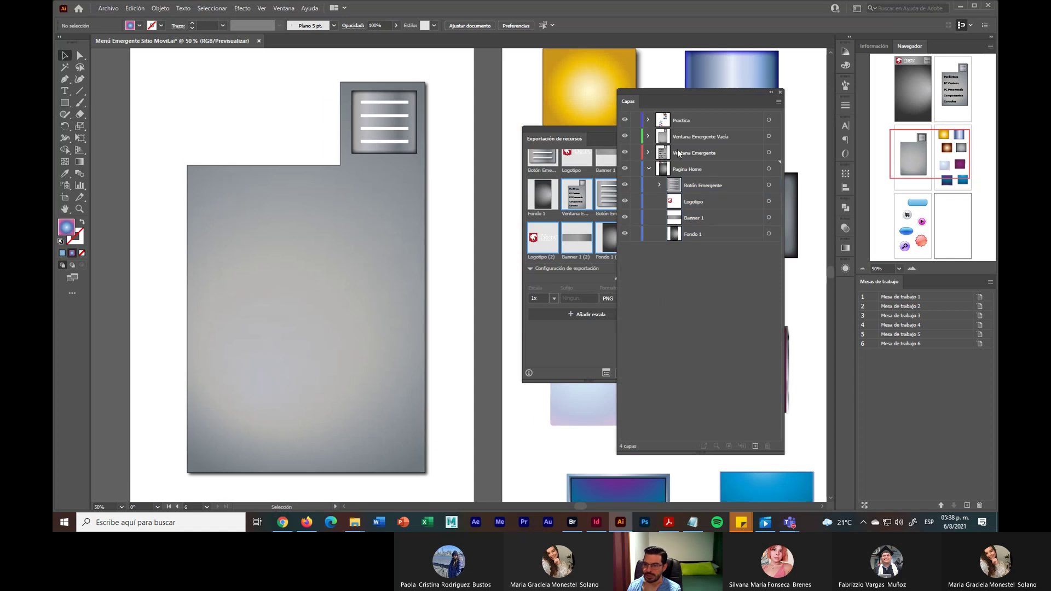
left_click(648, 136)
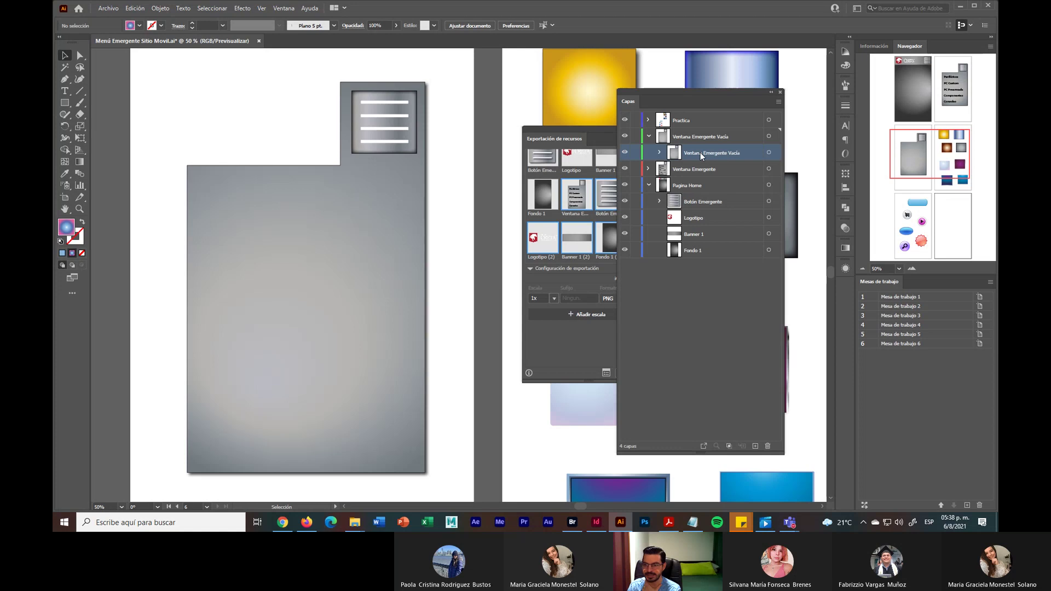
left_click(703, 446)
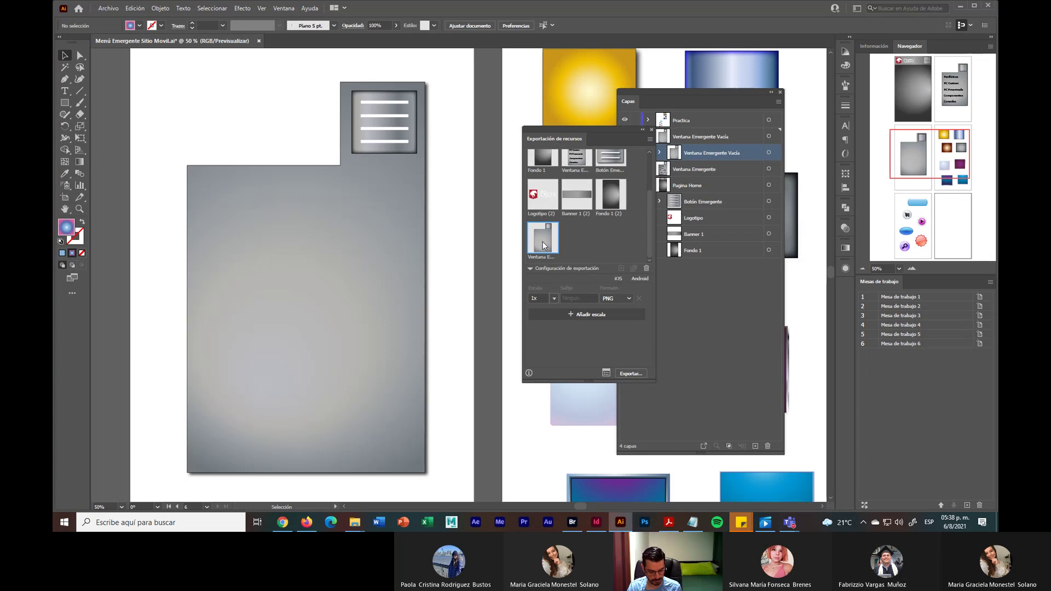
Export the Ventana Emergente Vacía asset as PNG into the existing Otros Recursos folder, magnifying the screen meanwhile
key("super+plus")
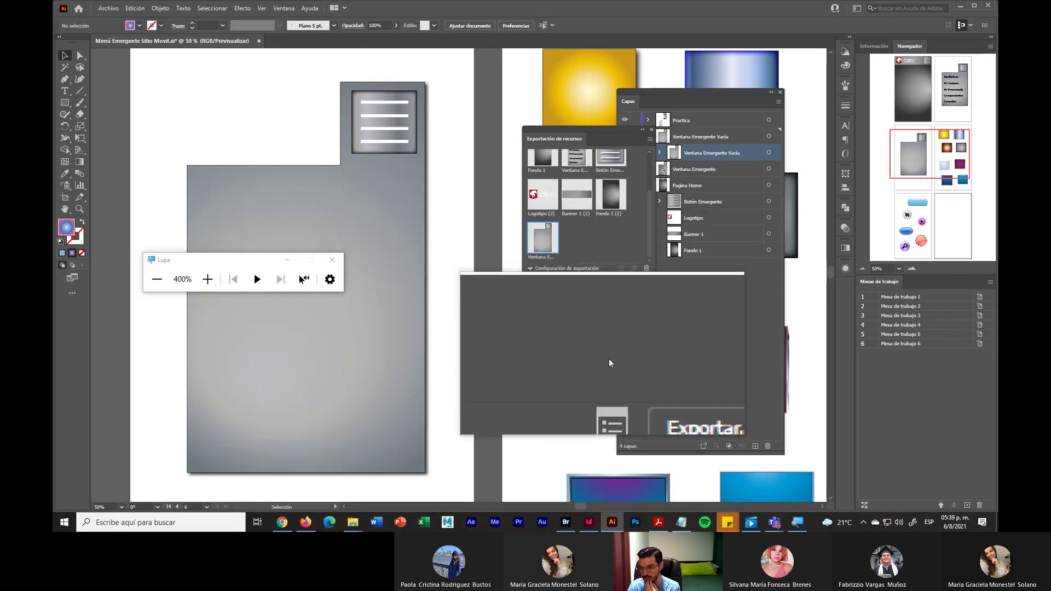
left_click(624, 377)
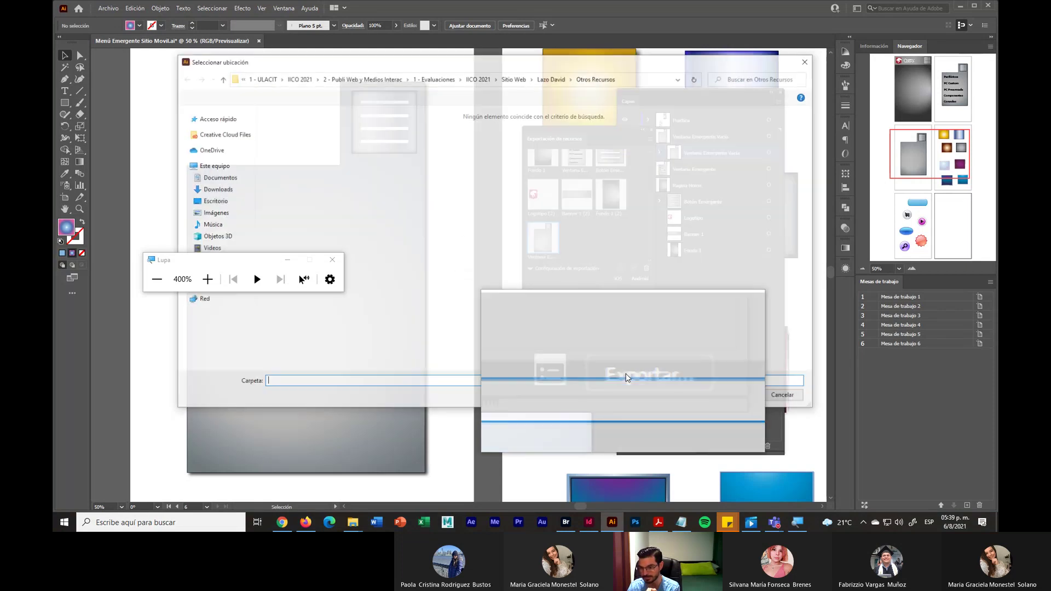
left_click(546, 77)
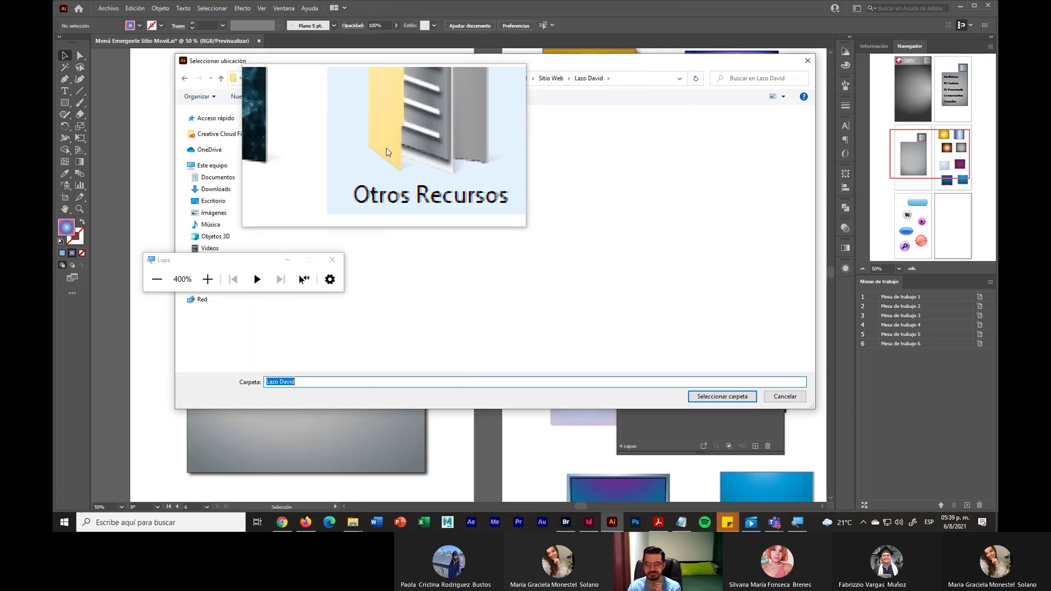
left_click(391, 144)
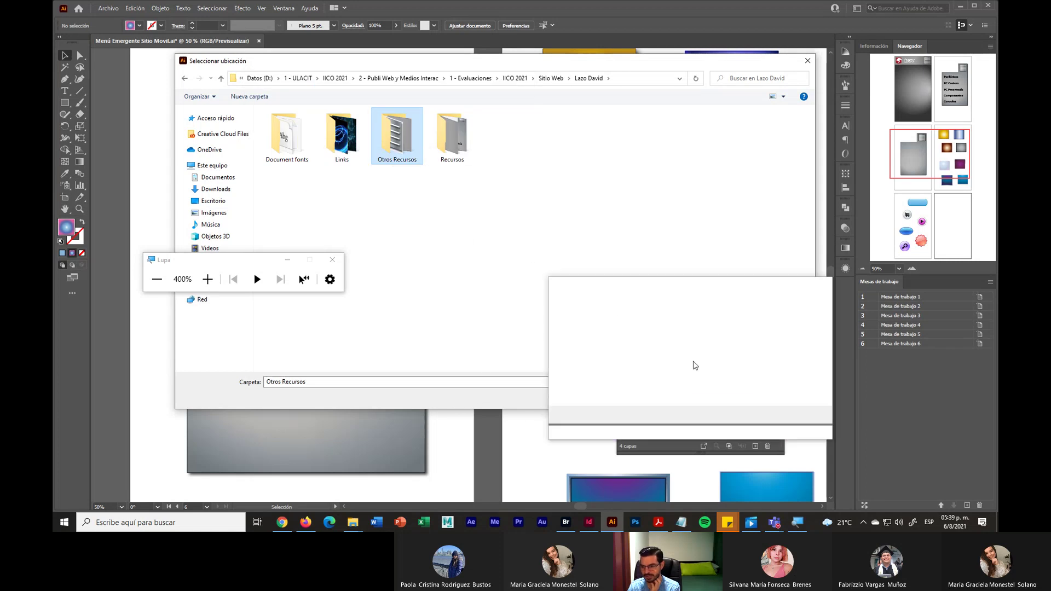
left_click(718, 397)
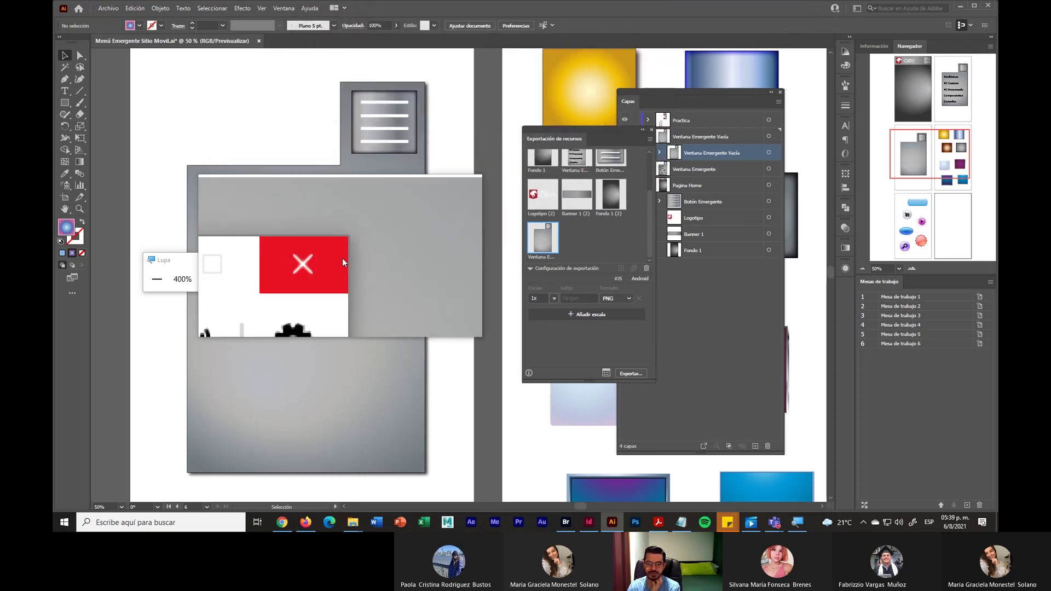
left_click(332, 260)
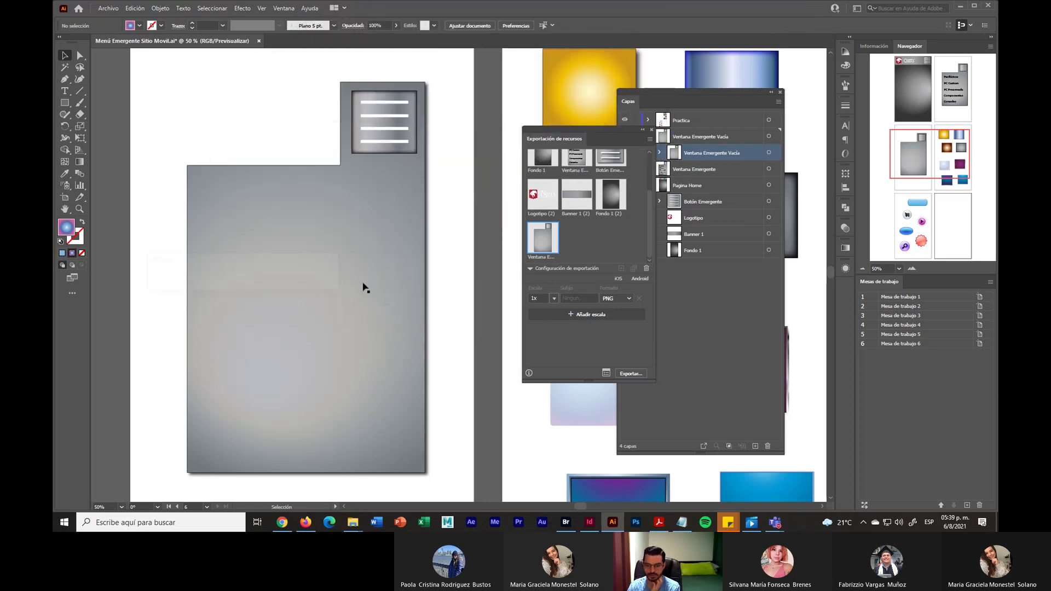
Return to File Explorer and reopen the Otros Recursos folder to check for the empty emergent window PNG
left_click(961, 5)
left_click(748, 90)
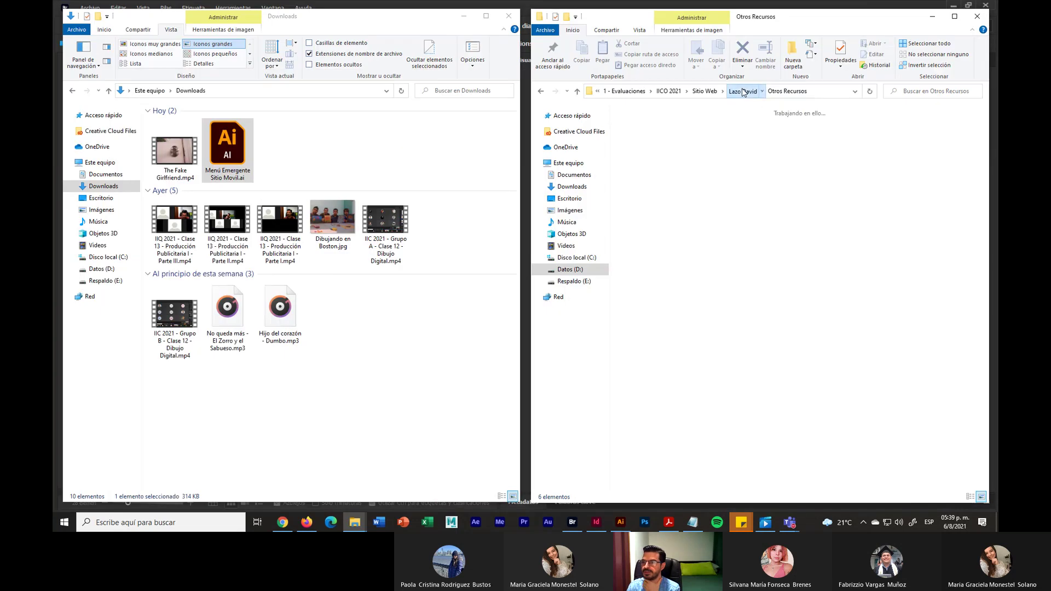
double_click(757, 137)
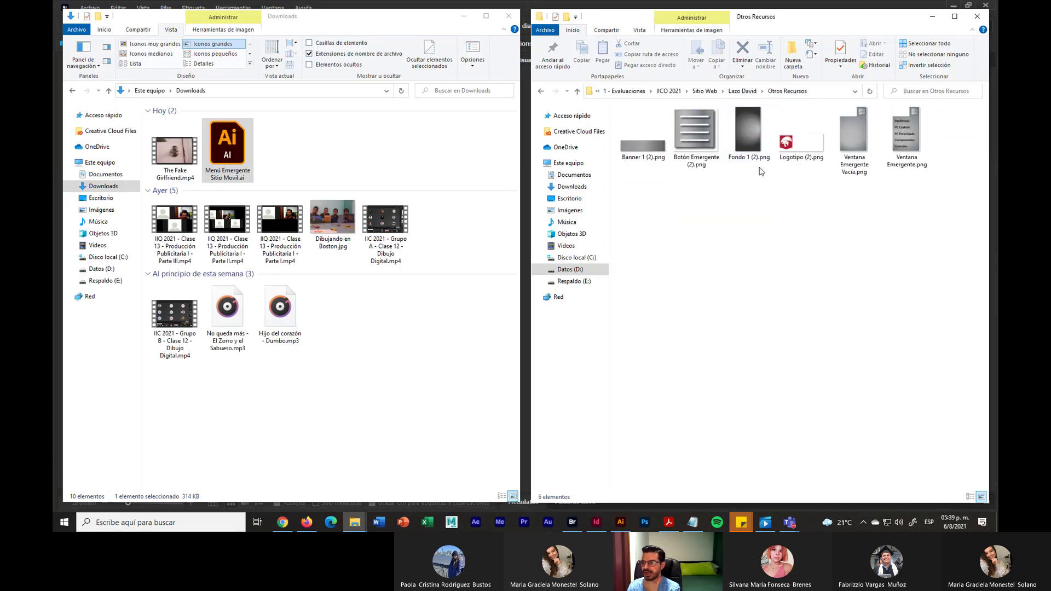
View all PNGs of the Otros Recursos folder in the photo viewer, comparing the empty and filled emergent windows
left_click_drag(924, 220, 624, 107)
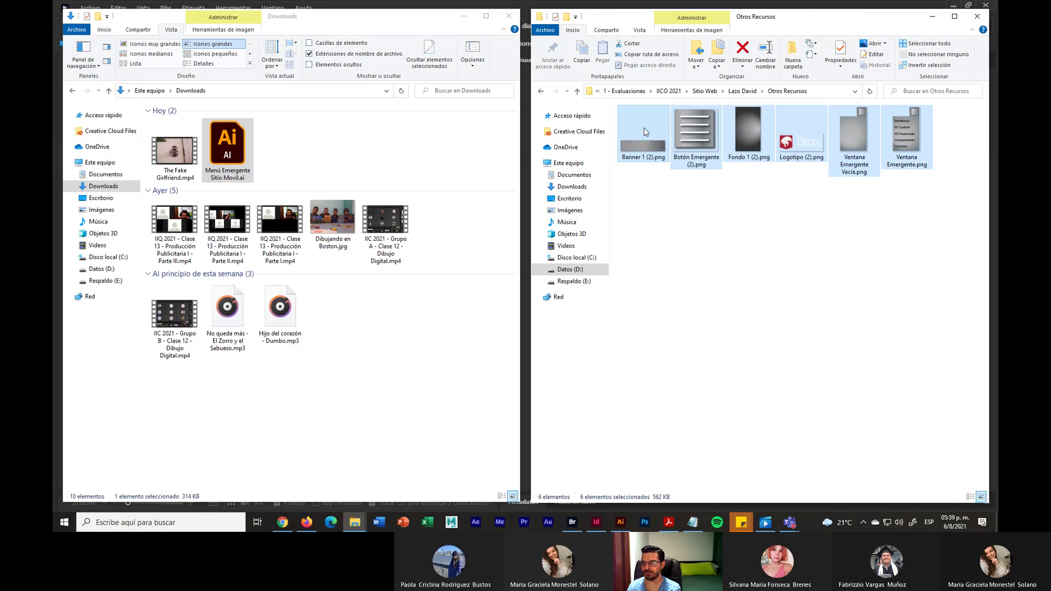
right_click(645, 128)
left_click(514, 138)
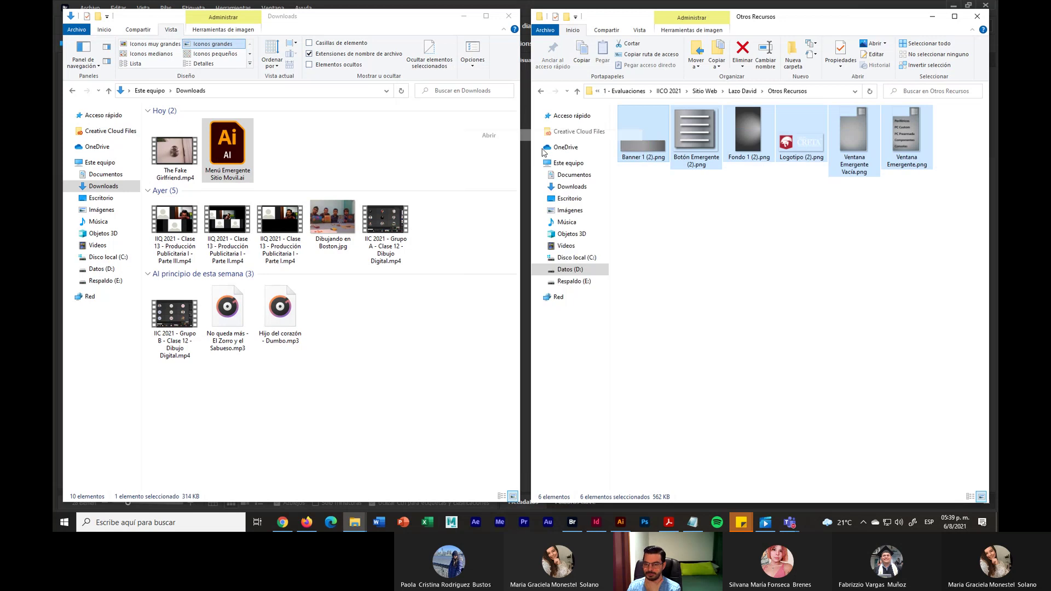
key("Right")
key("Right")
key("Right")
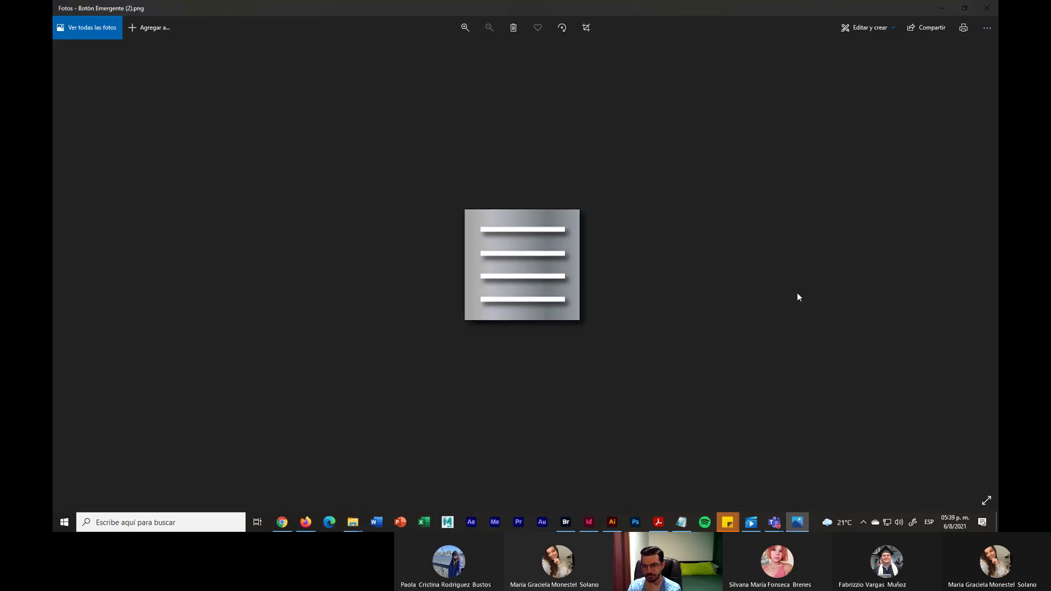
key("Right")
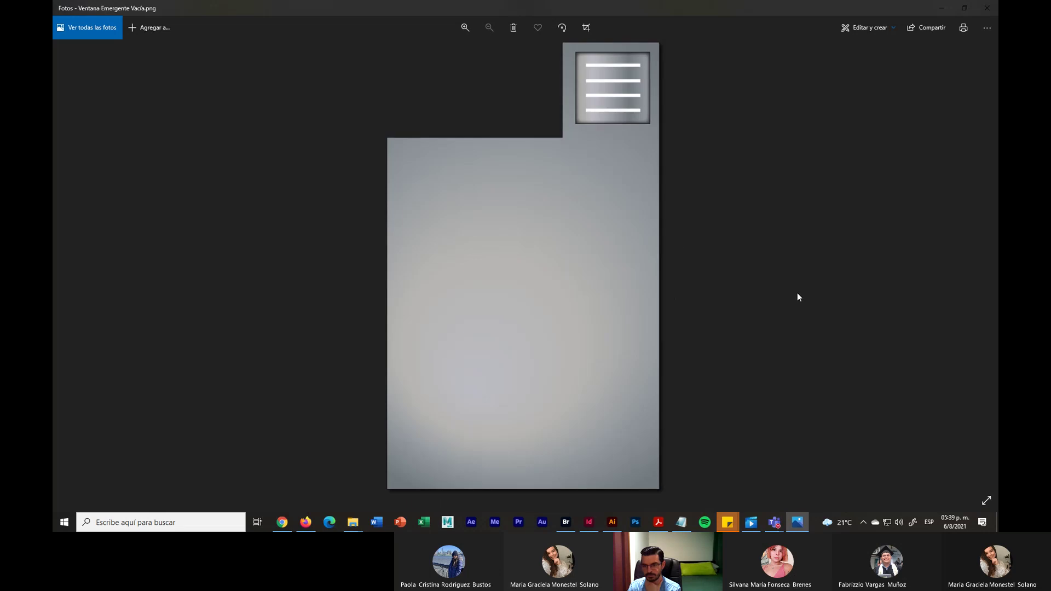
key("Right")
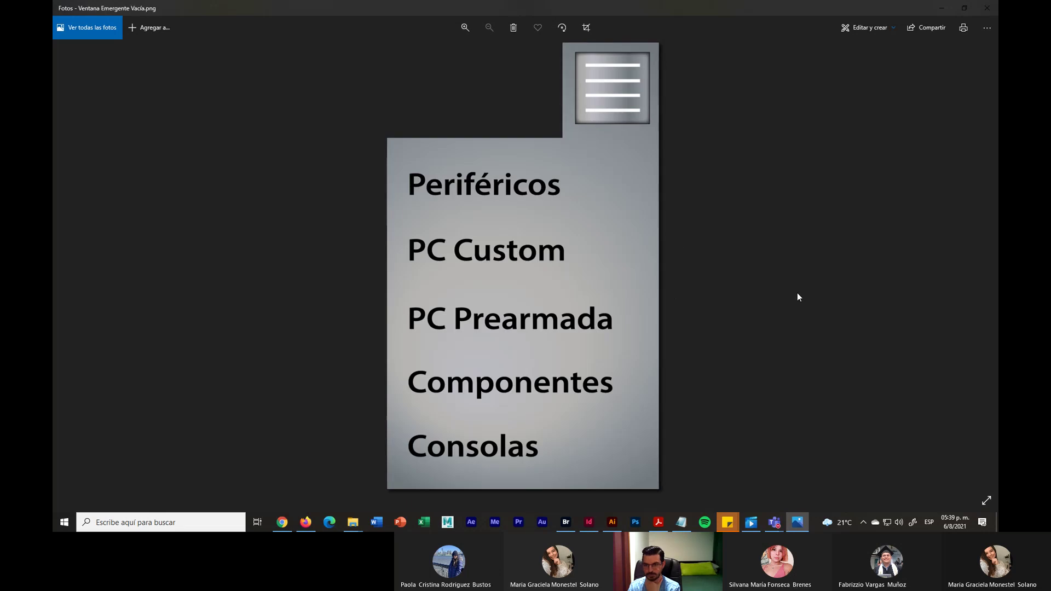
left_click(987, 9)
left_click(480, 379)
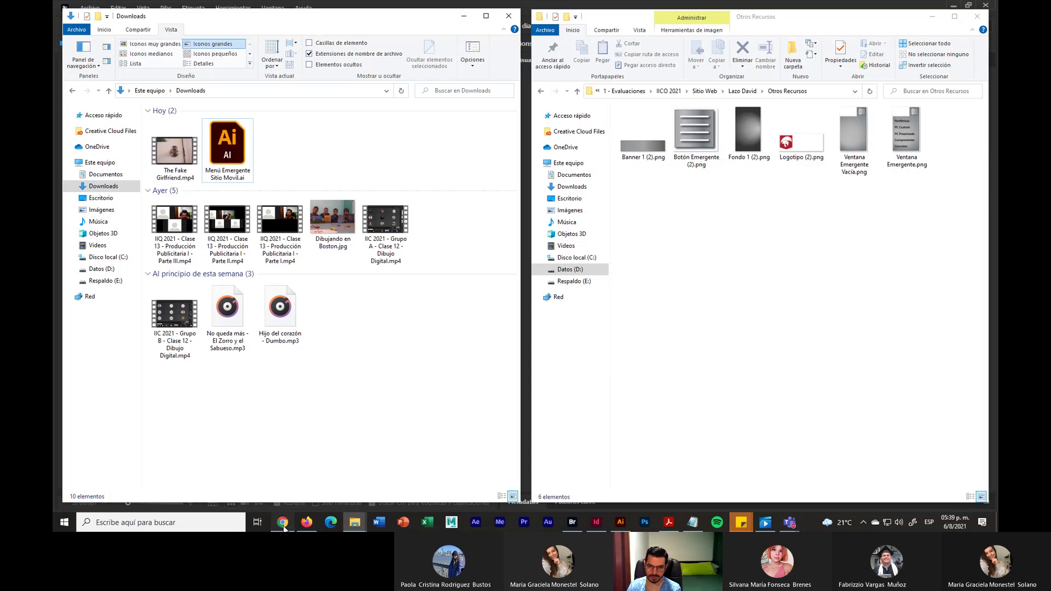
Switch to the YouTube page in Chrome and open the watch history
left_click(283, 526)
left_click(427, 8)
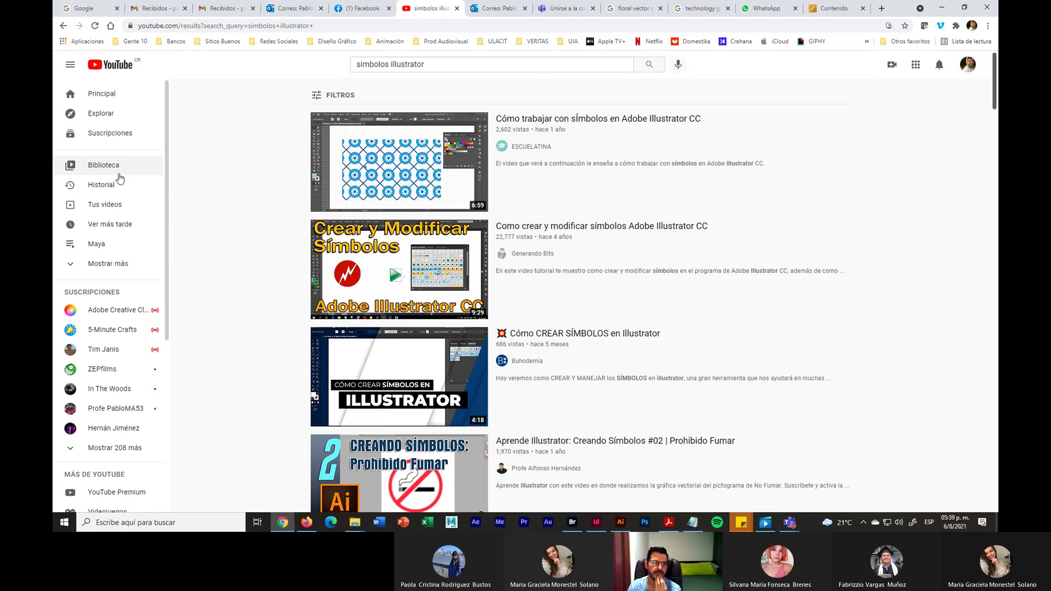
left_click(102, 186)
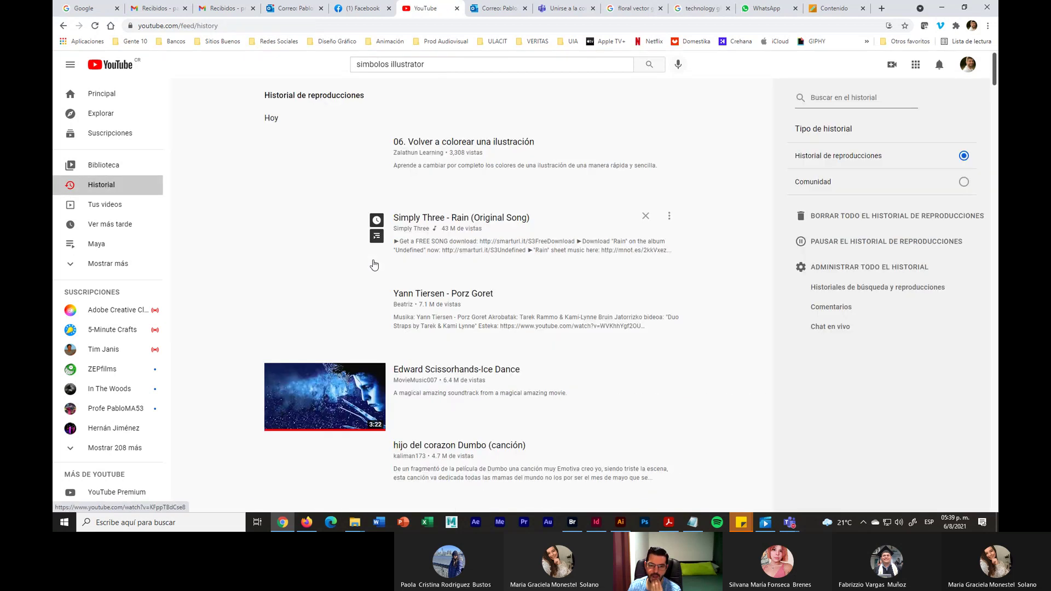
Find the video "Bifrost in Maya 2020 an Introduction" in the watch history and open it in a new tab
scroll(409, 253, "down", 7)
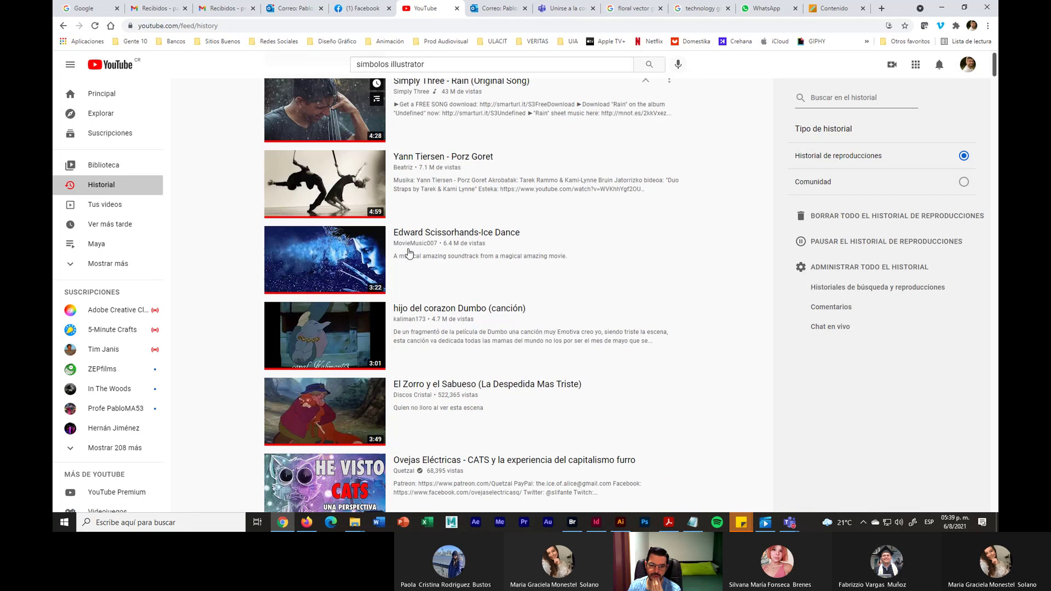
scroll(409, 253, "down", 15)
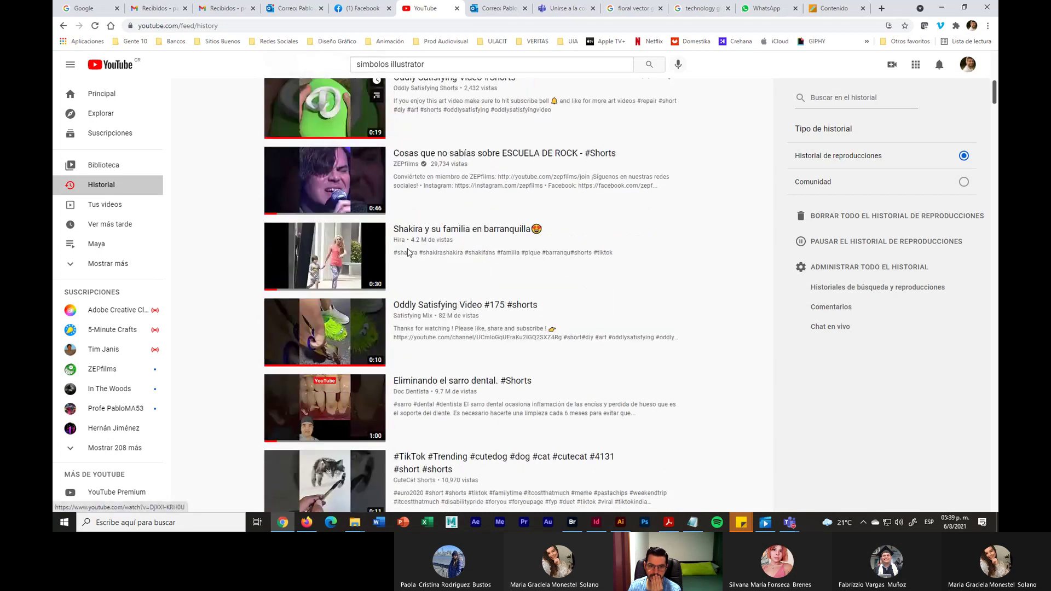
scroll(408, 253, "down", 12)
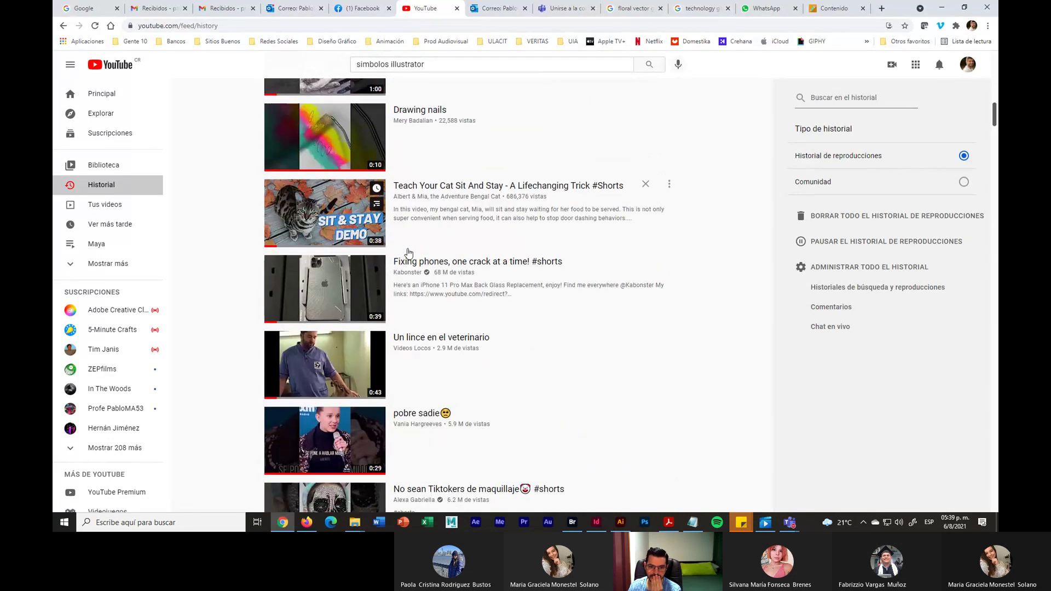
scroll(408, 253, "down", 13)
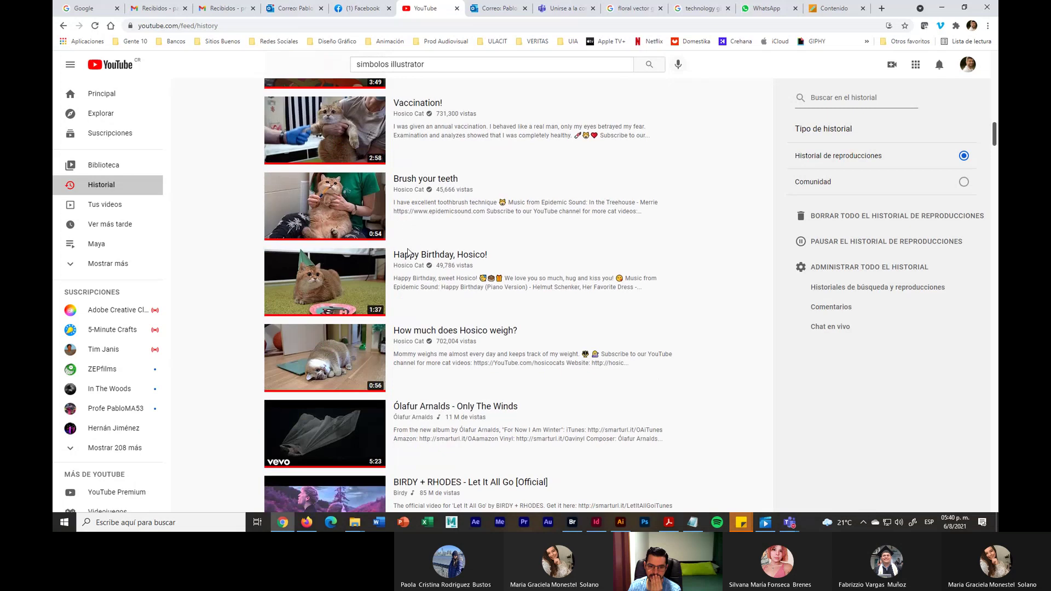
scroll(408, 253, "down", 15)
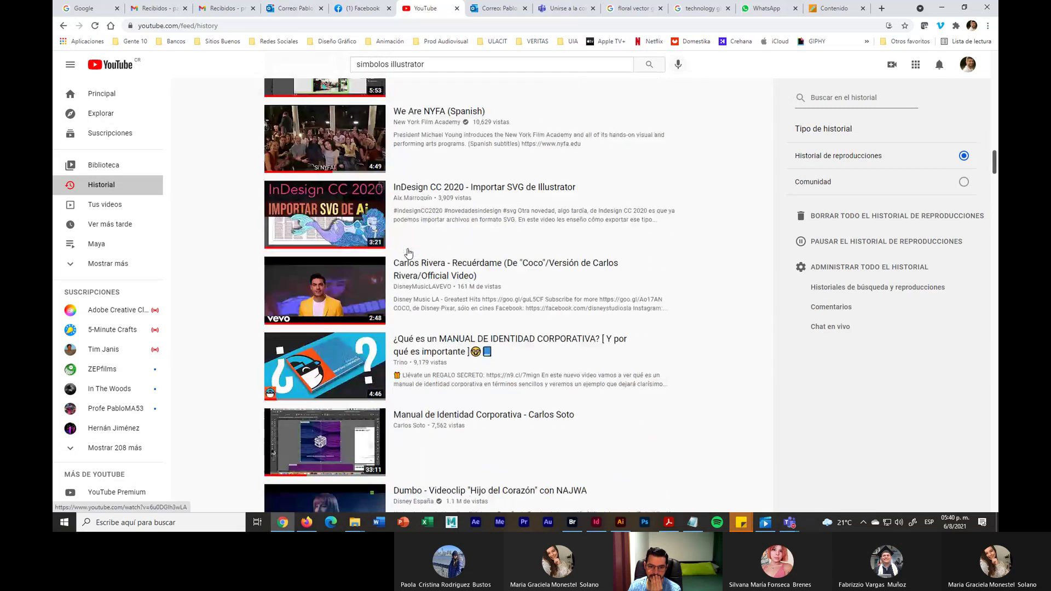
scroll(408, 253, "down", 3)
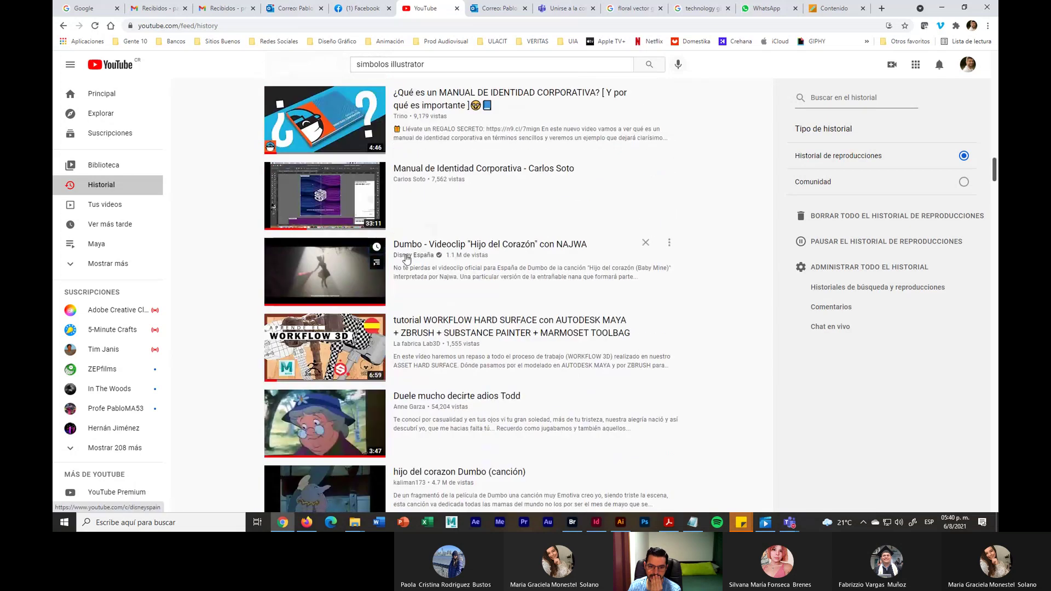
scroll(407, 253, "down", 12)
scroll(407, 259, "down", 7)
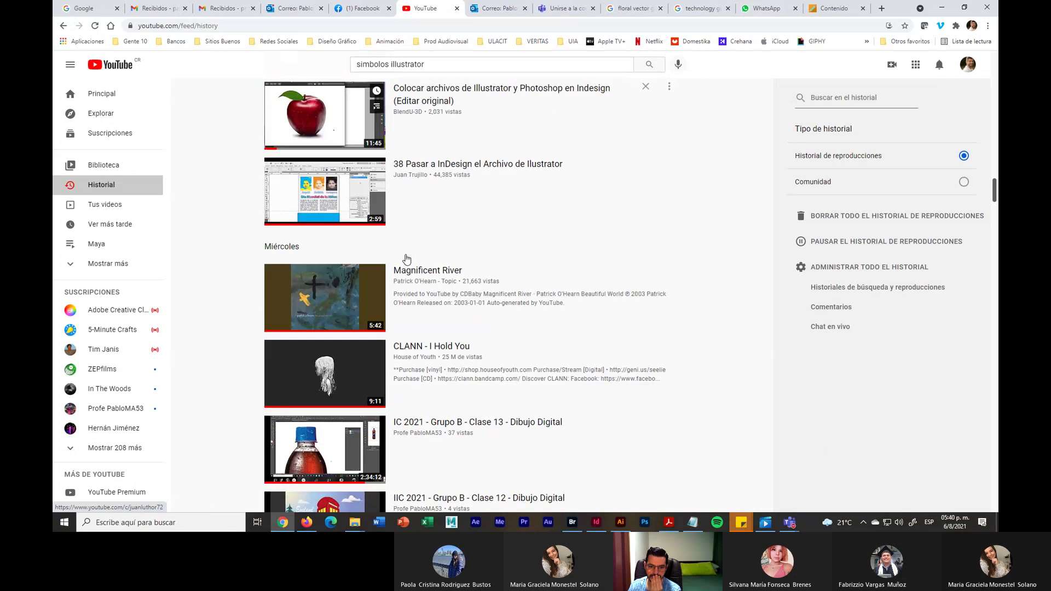
scroll(406, 259, "down", 12)
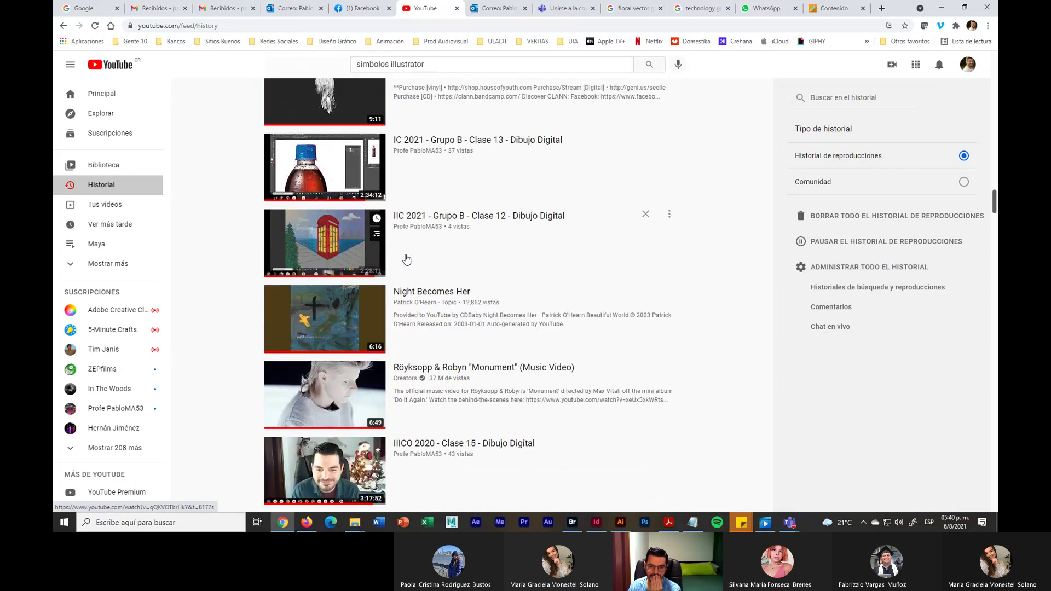
scroll(406, 259, "up", 1)
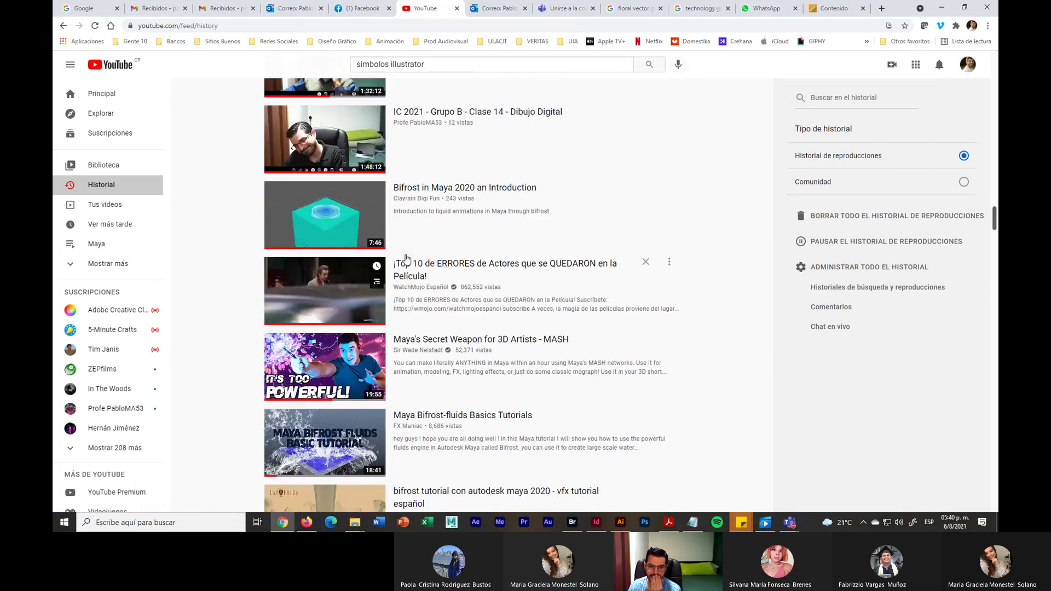
right_click(348, 226)
left_click(367, 232)
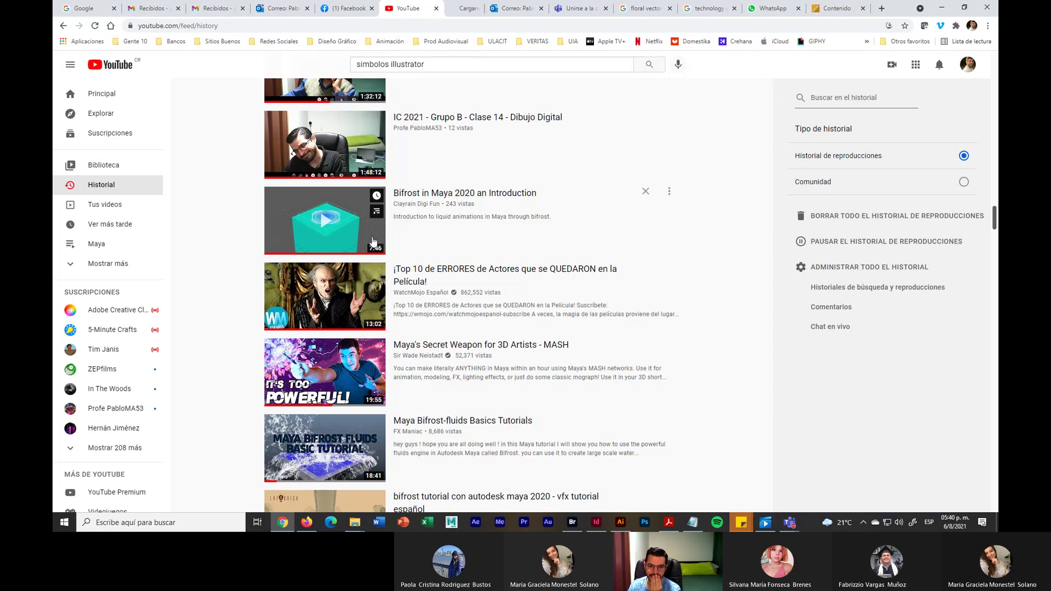
Examine the older watch history entries, back to Sunday's videos, for further relevant tutorials
scroll(373, 301, "down", 4)
scroll(374, 302, "down", 12)
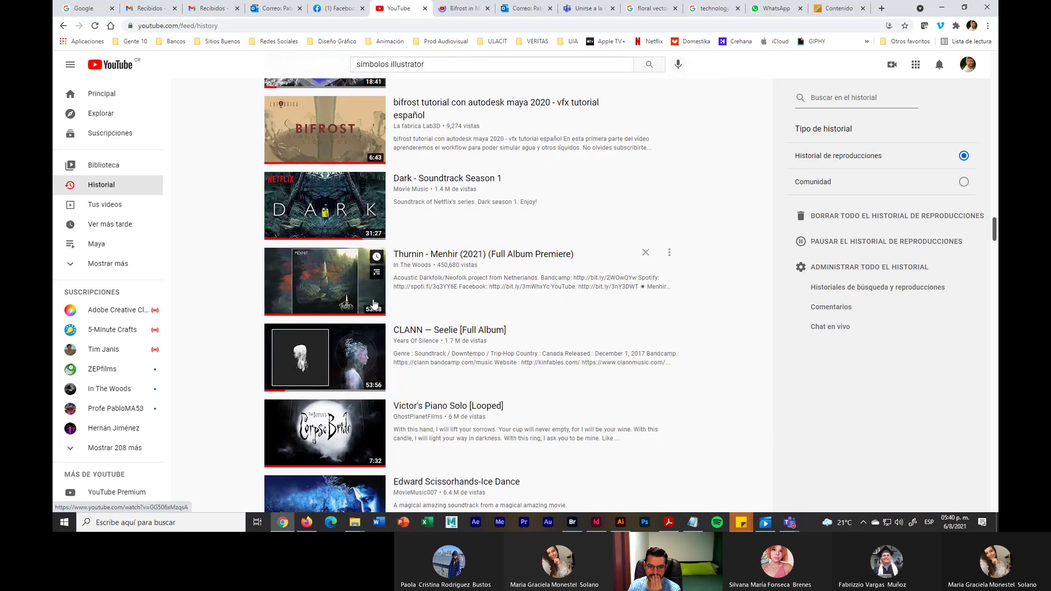
scroll(376, 302, "down", 5)
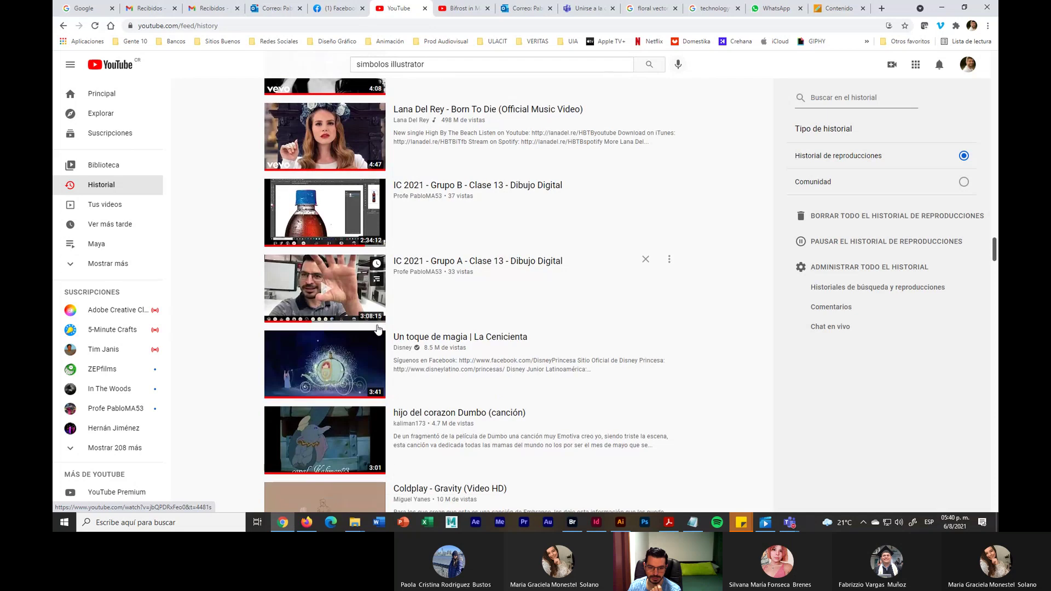
scroll(372, 306, "down", 5)
scroll(377, 326, "down", 14)
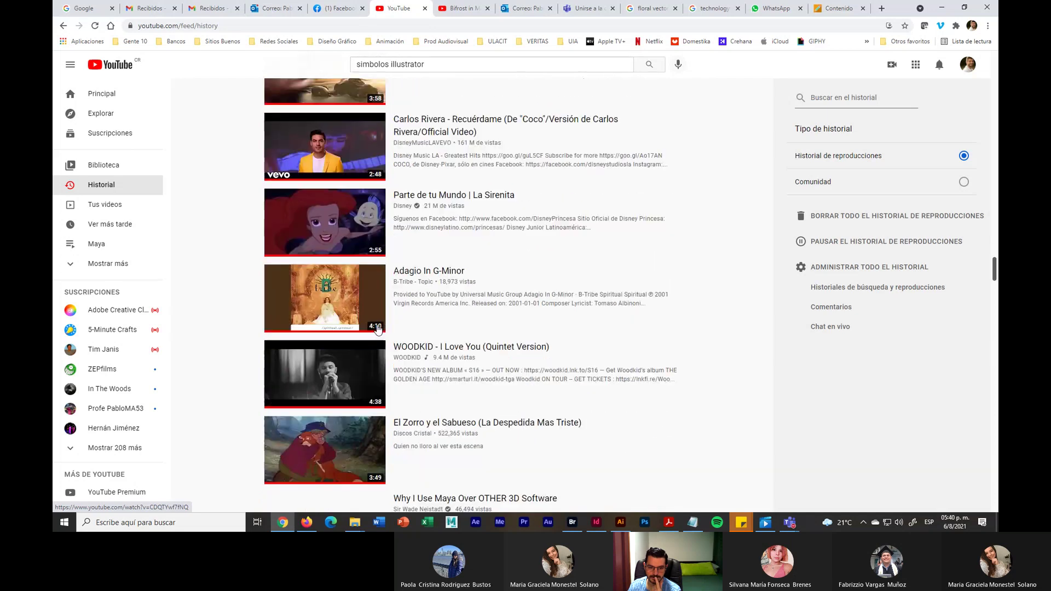
scroll(377, 328, "down", 12)
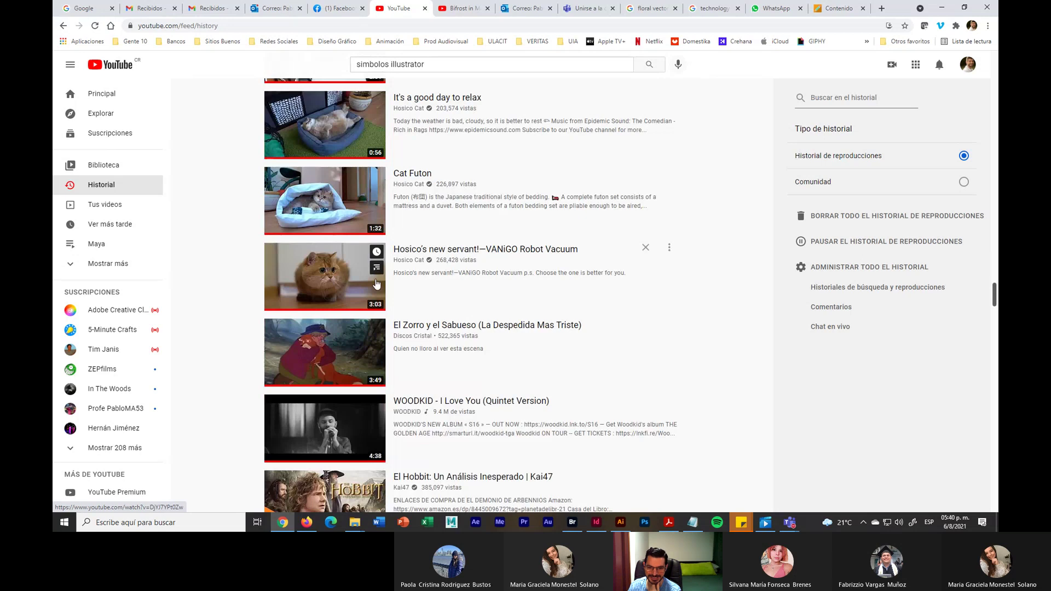
scroll(333, 305, "down", 9)
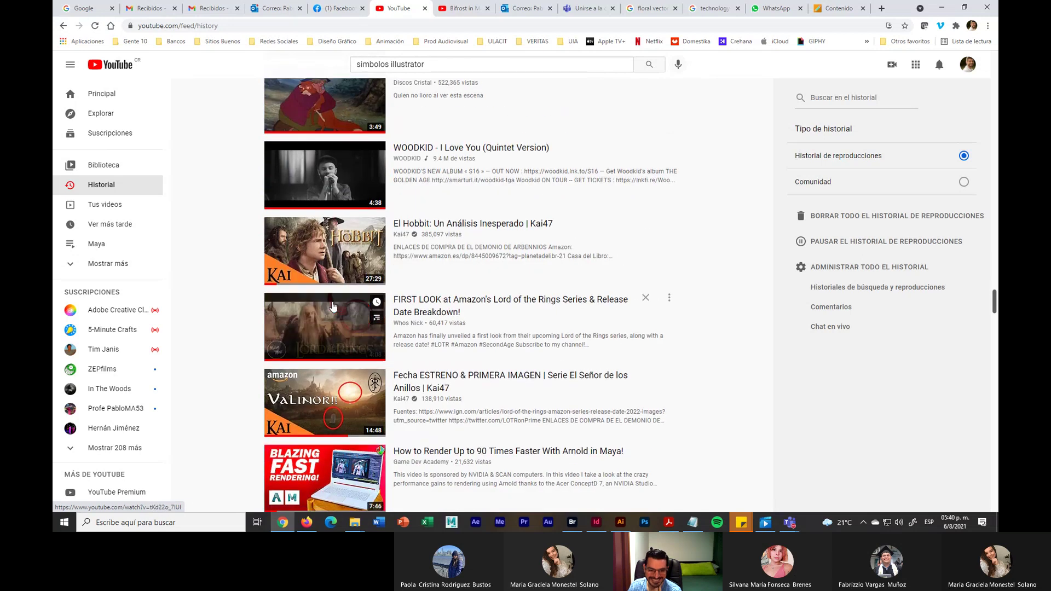
scroll(335, 306, "down", 3)
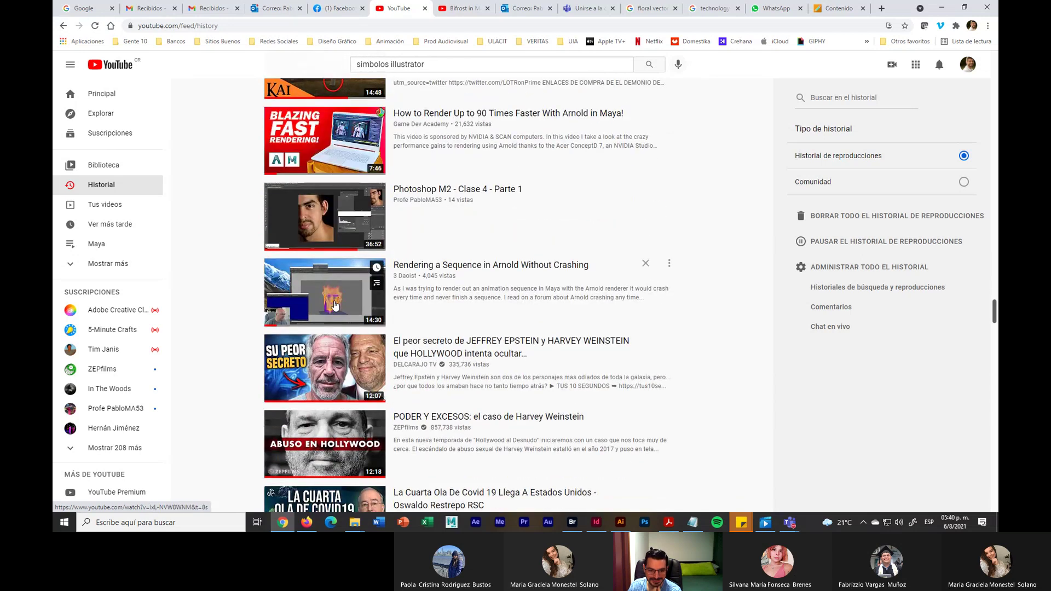
scroll(335, 305, "down", 16)
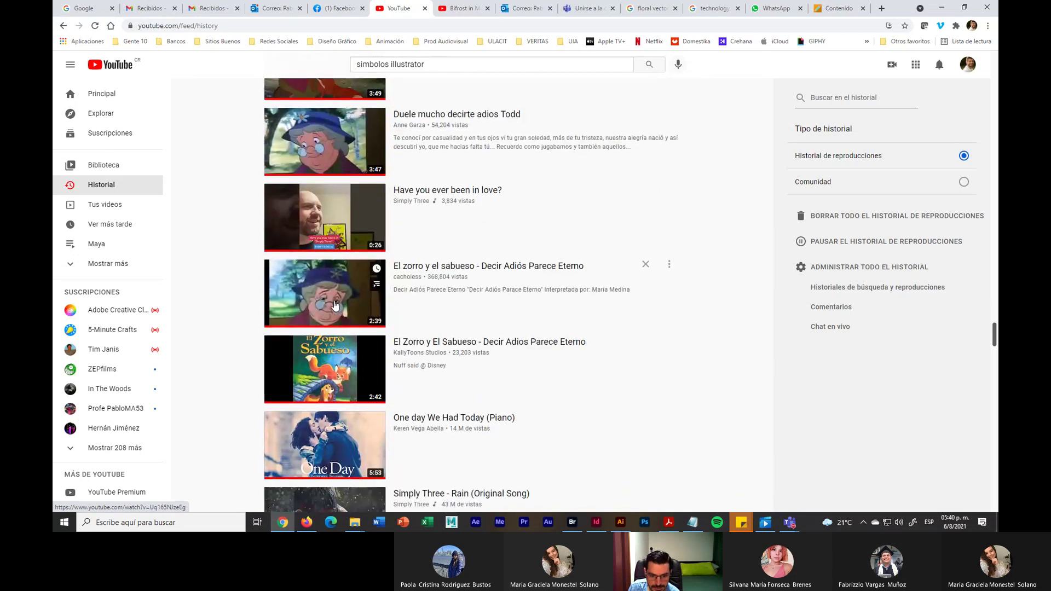
scroll(335, 306, "down", 5)
scroll(336, 305, "up", 8)
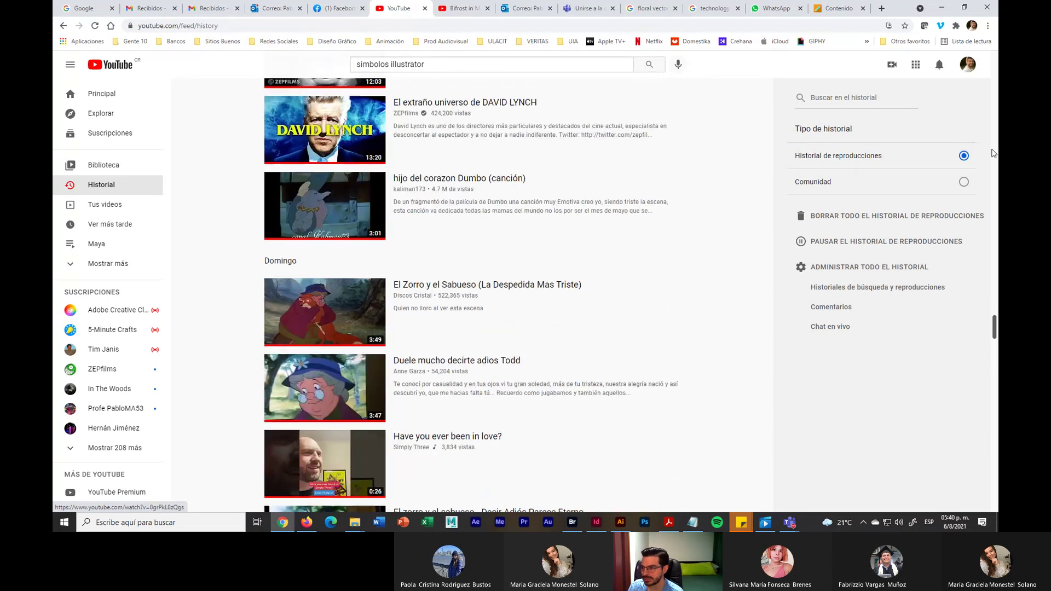
Go through the watch history again from the newest entries and open "5 Creación de ventana emergente en InDesign CC 2017" in a new tab
left_click_drag(994, 332, 994, 66)
scroll(335, 213, "down", 5)
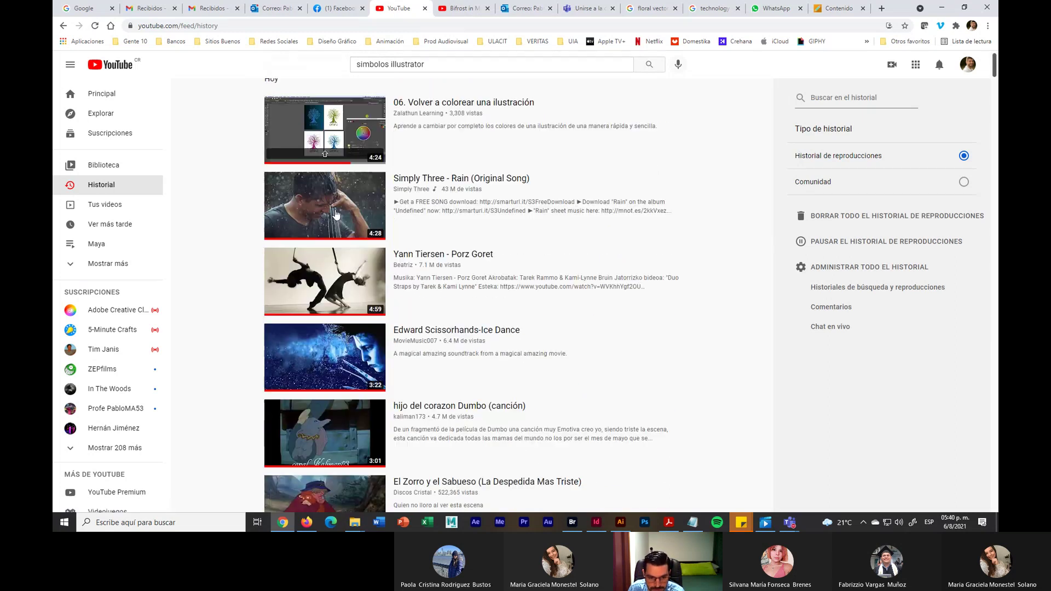
scroll(336, 214, "down", 8)
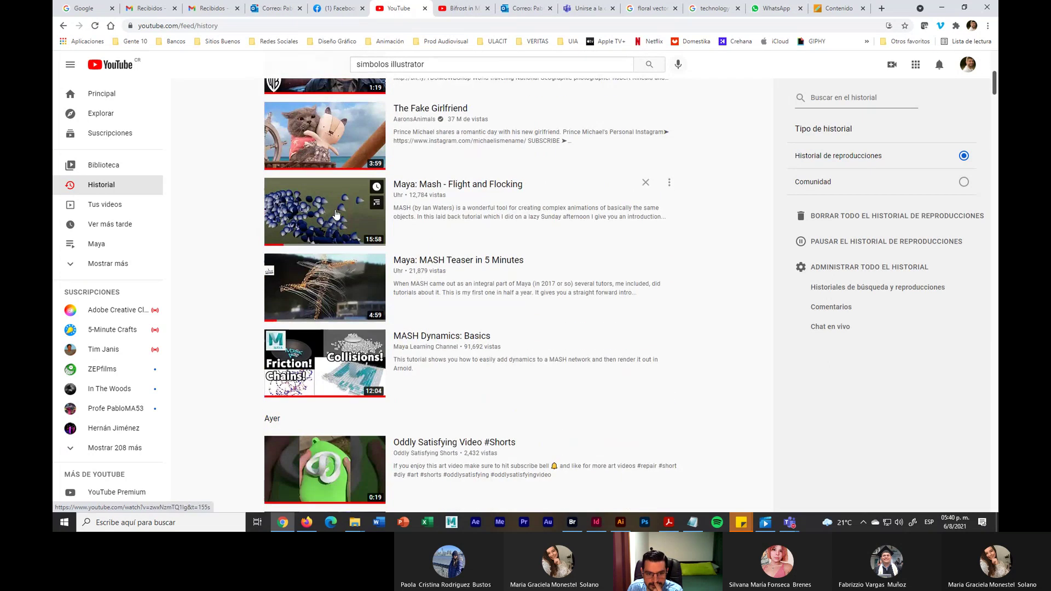
scroll(336, 214, "down", 7)
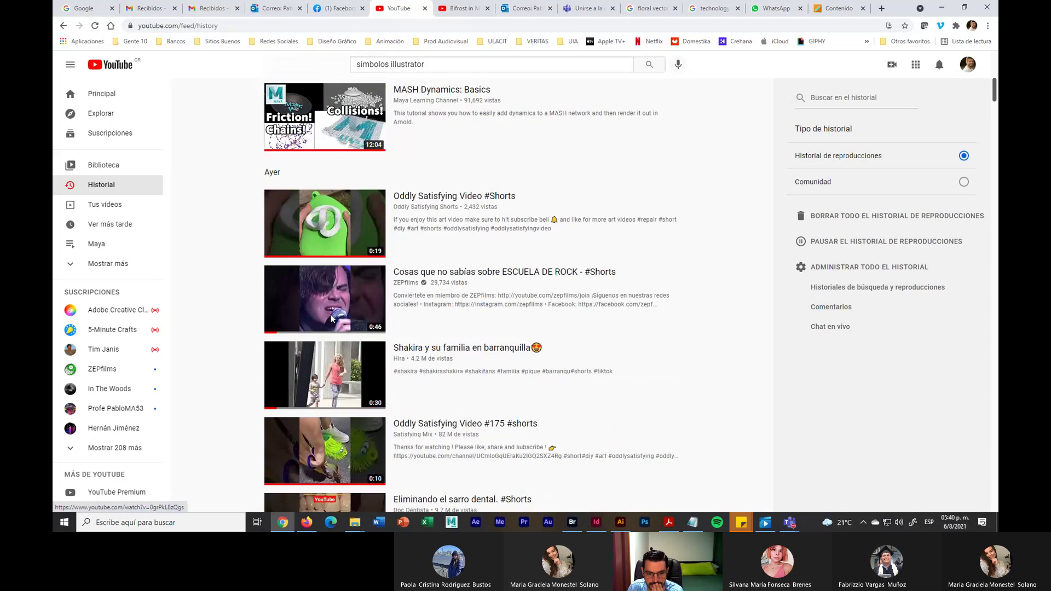
scroll(331, 318, "down", 7)
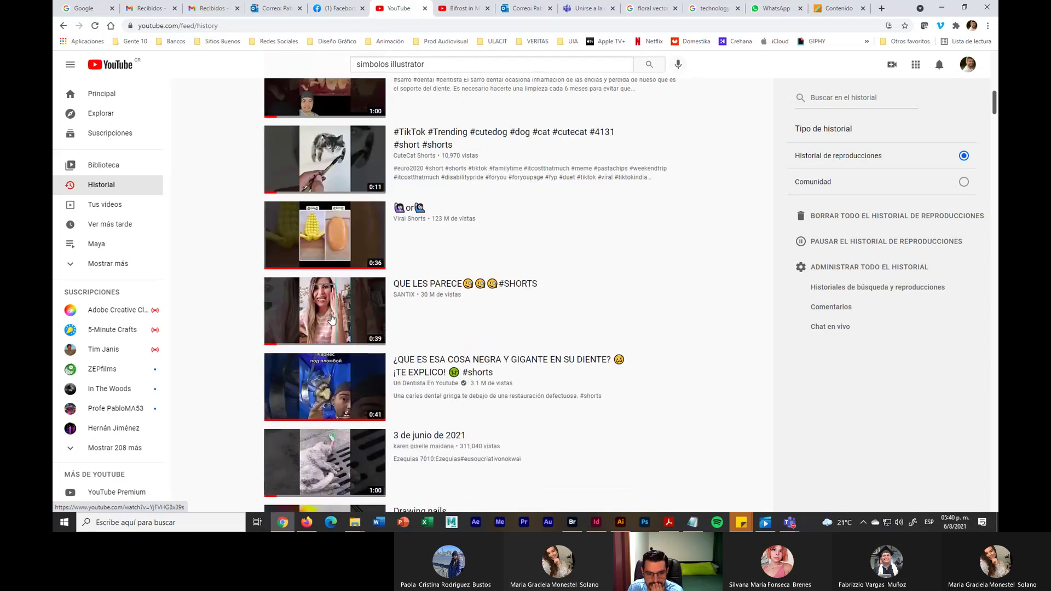
scroll(332, 318, "down", 8)
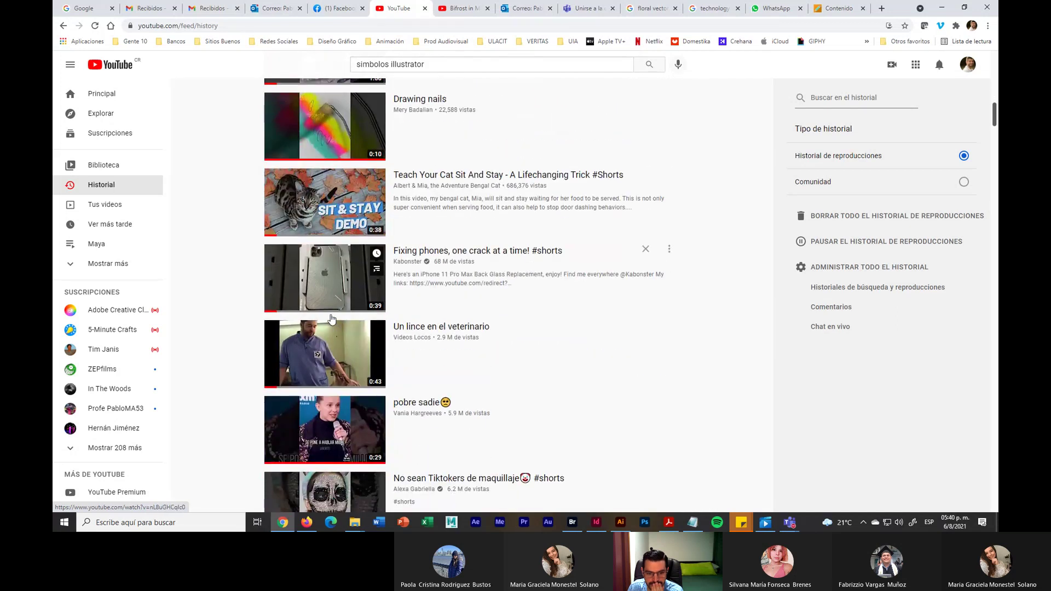
scroll(331, 317, "down", 5)
scroll(331, 316, "down", 8)
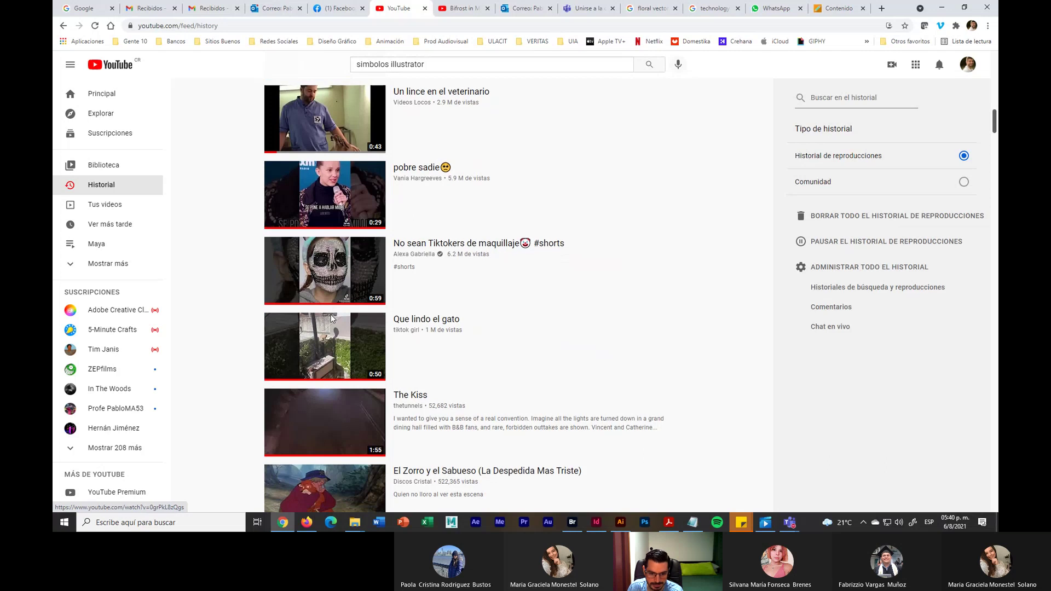
scroll(331, 314, "down", 9)
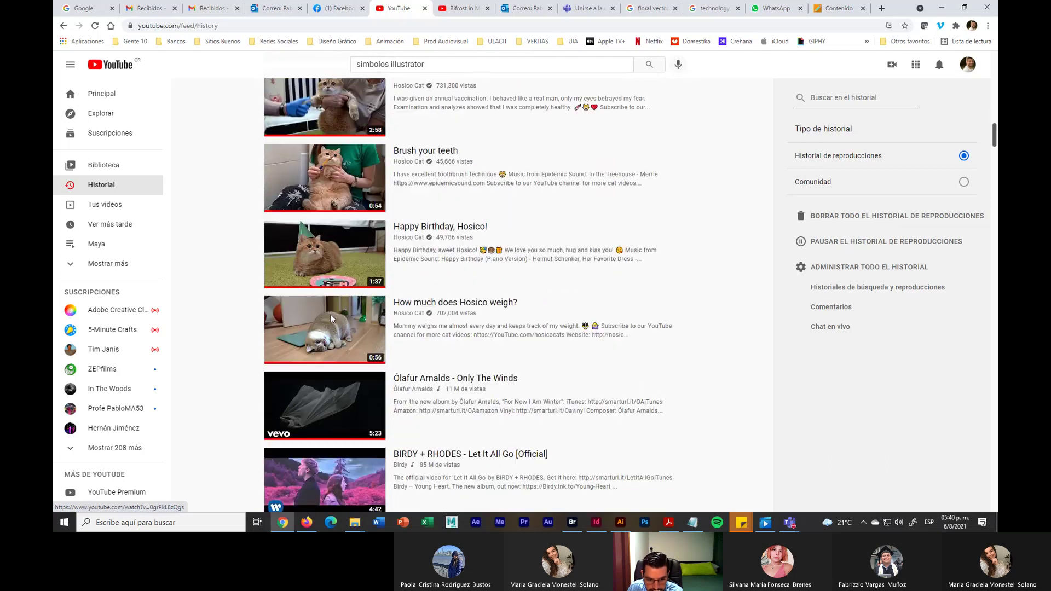
scroll(330, 314, "down", 5)
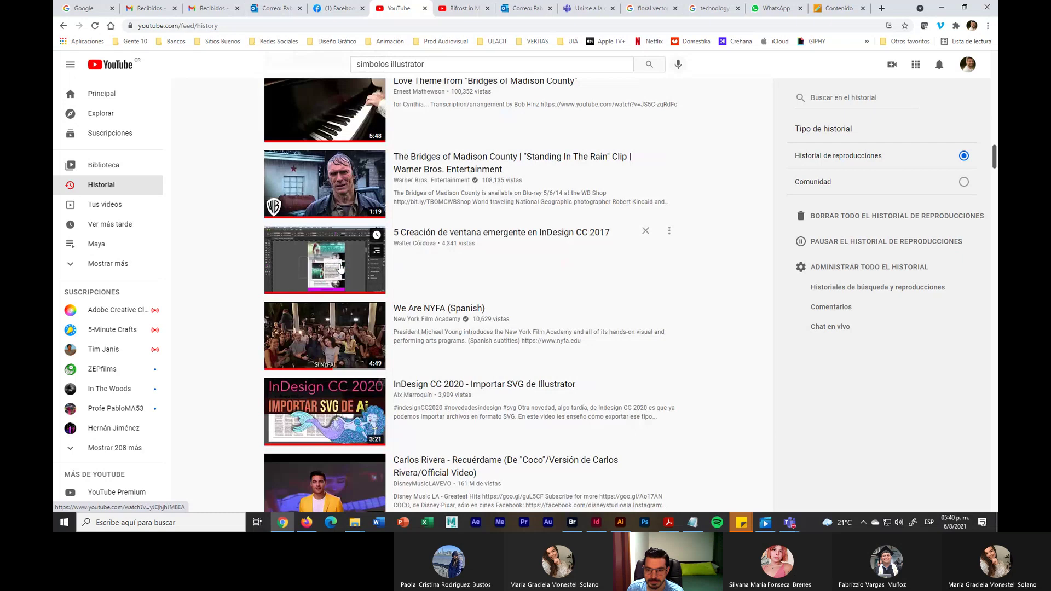
right_click(339, 266)
left_click(377, 273)
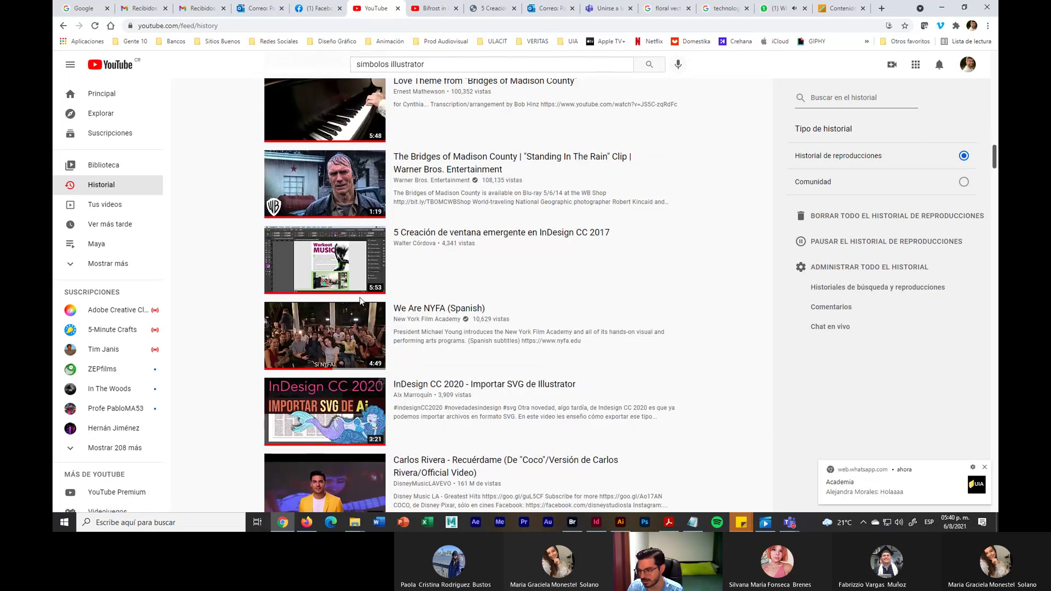
Find the video "38 Pasar a InDesign el Archivo de Ilustrator" in the watch history and open it in a new tab
scroll(360, 301, "down", 6)
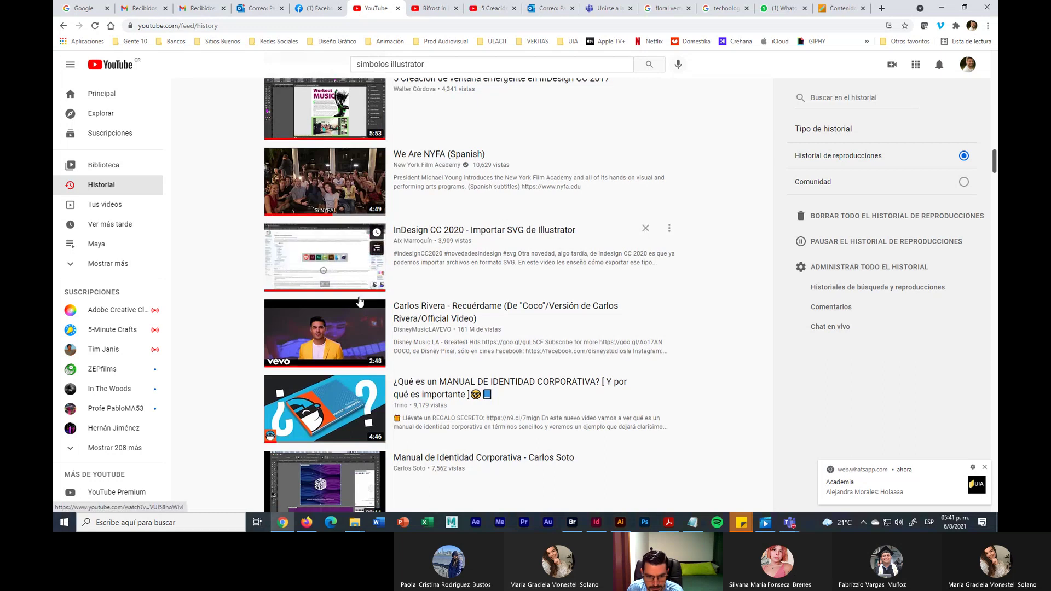
scroll(359, 300, "down", 5)
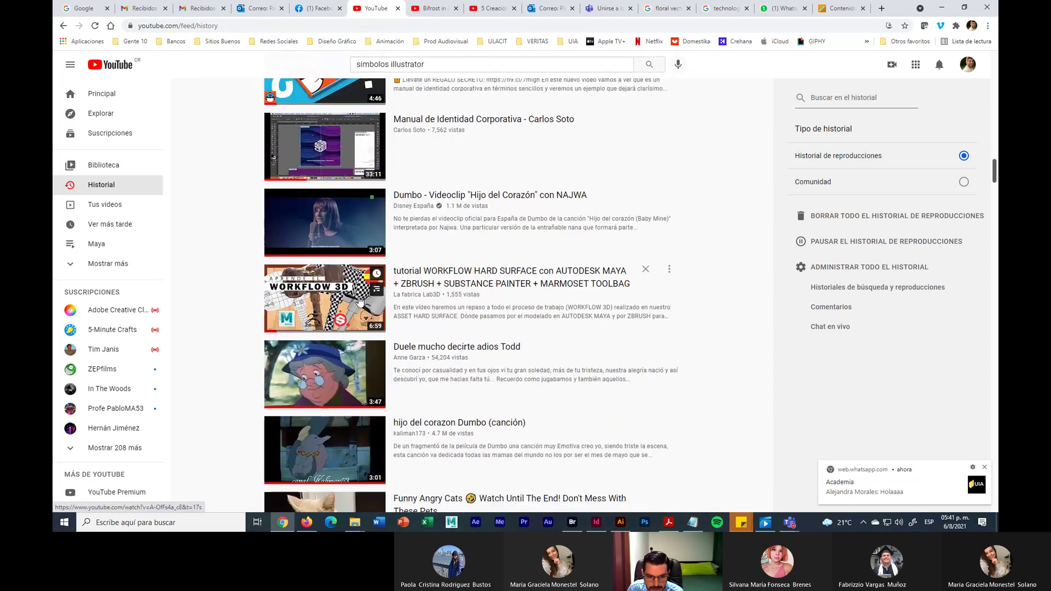
scroll(360, 300, "down", 2)
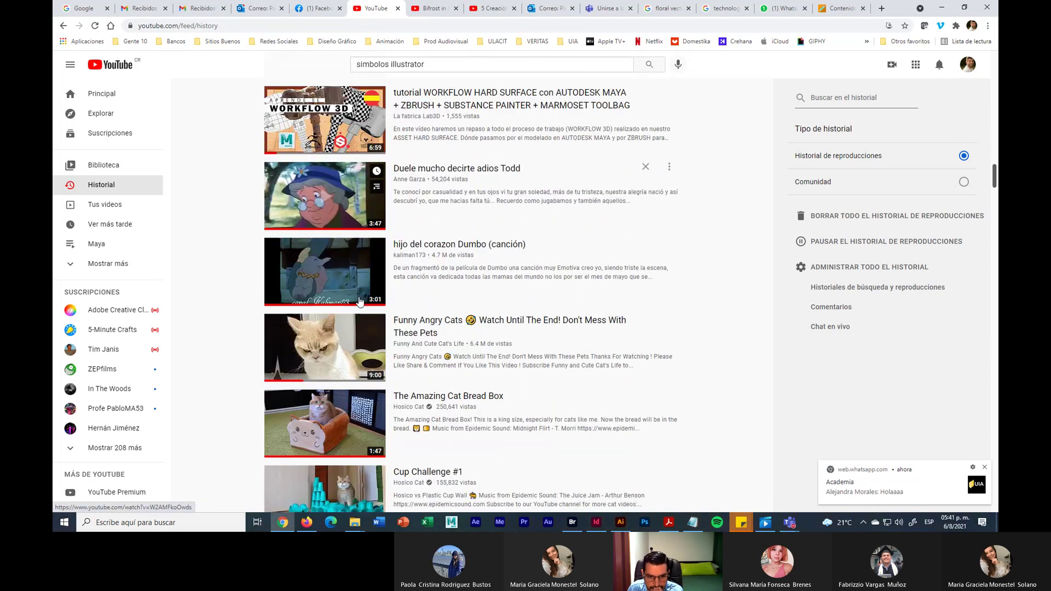
scroll(360, 300, "down", 5)
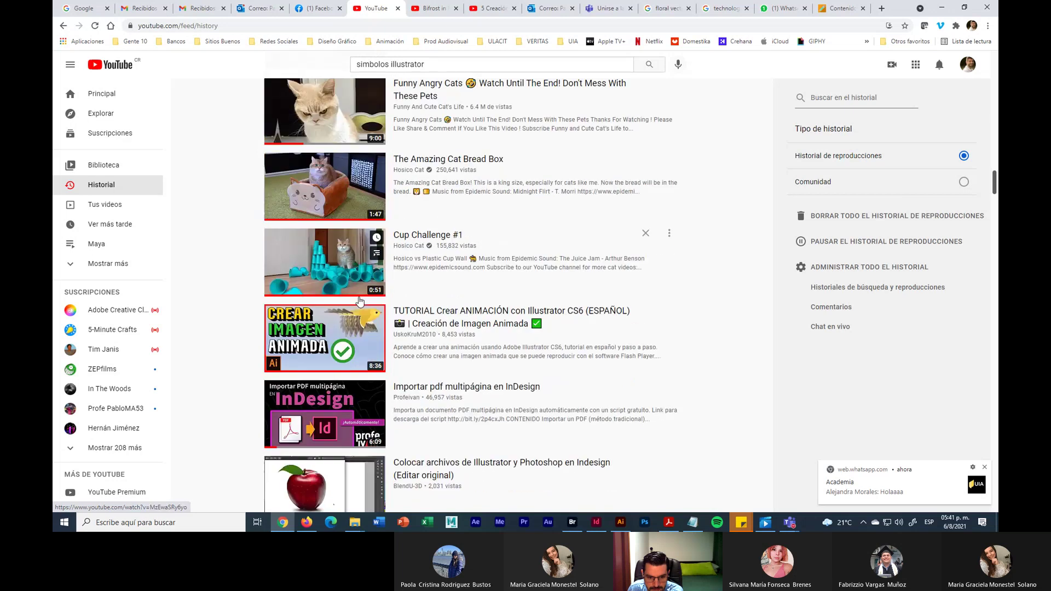
scroll(360, 349, "down", 1)
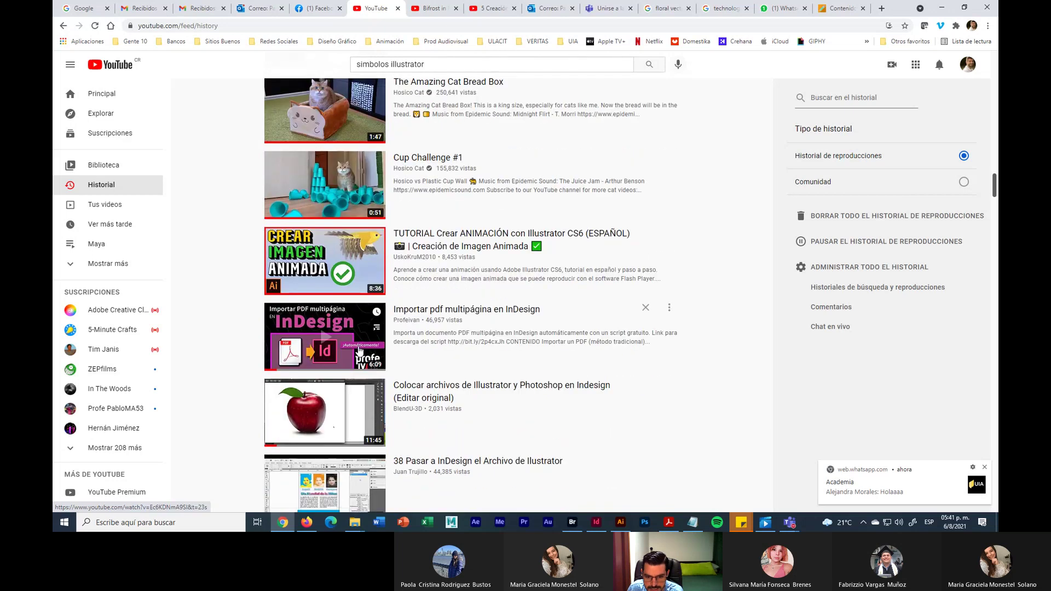
scroll(360, 350, "down", 1)
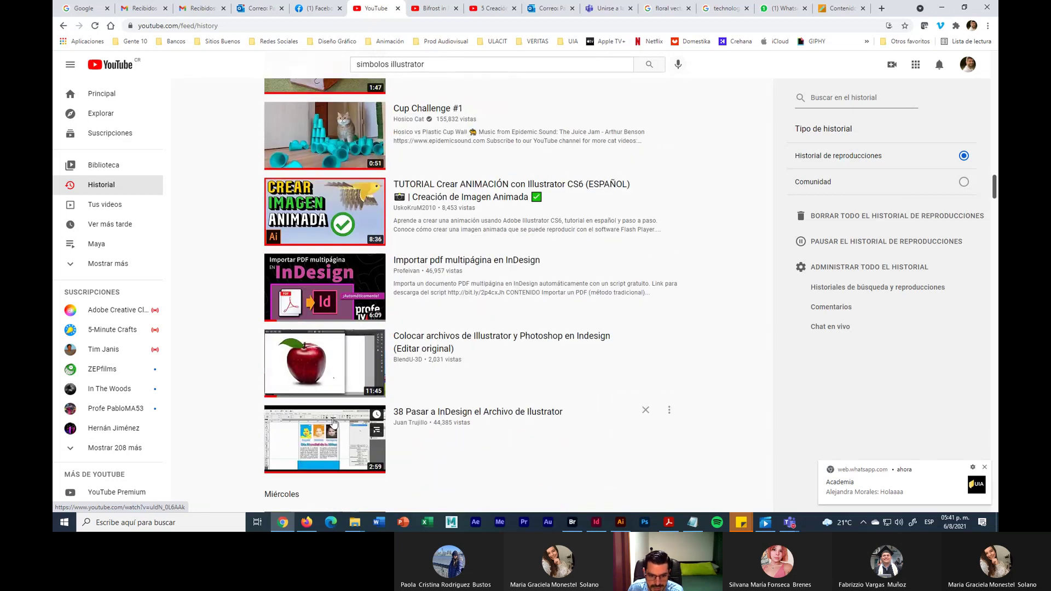
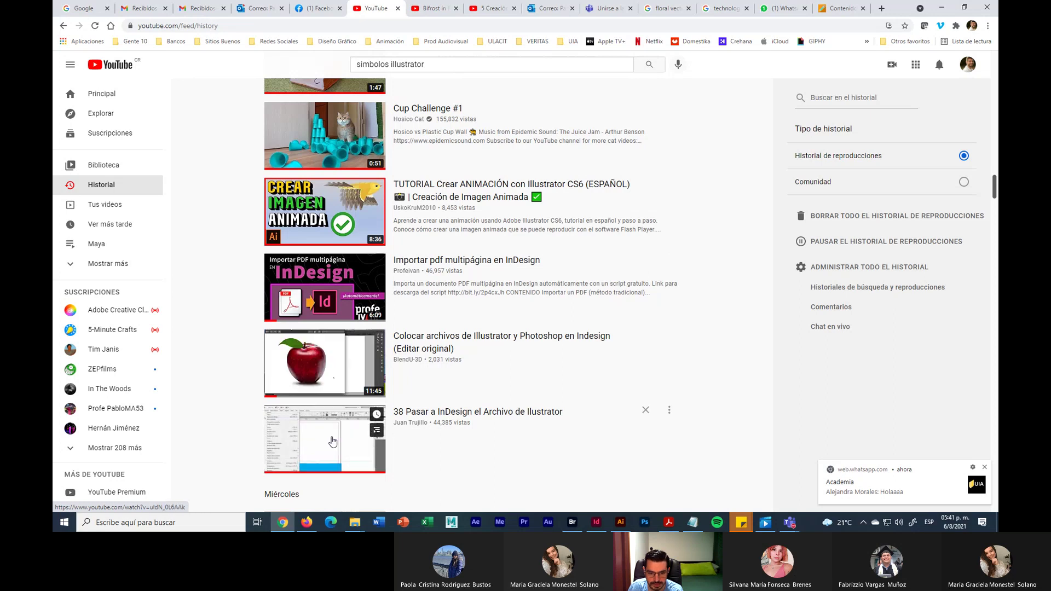
right_click(332, 340)
left_click(395, 345)
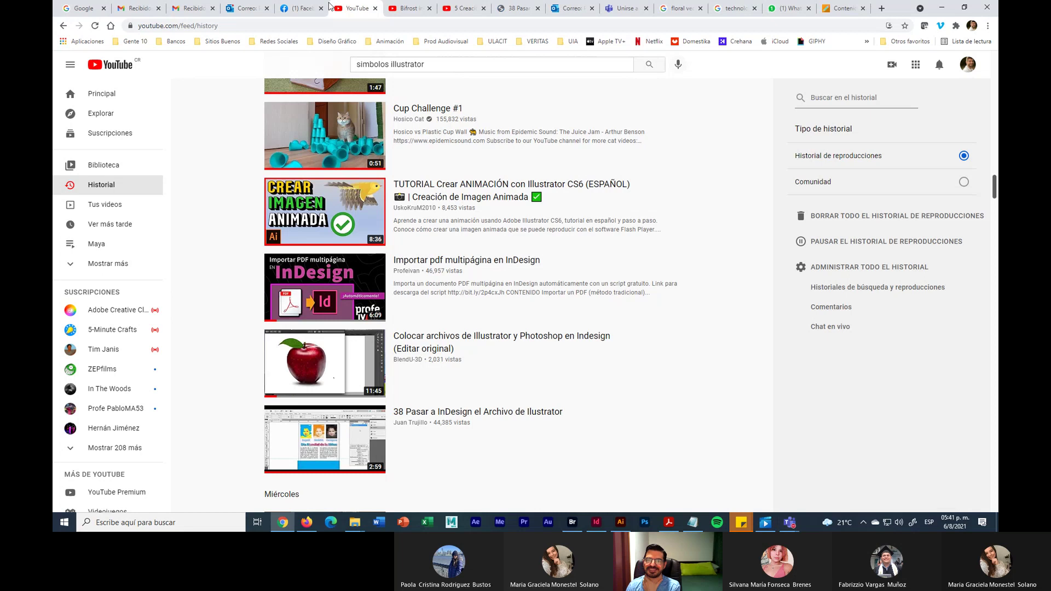
Preview the opened "Bifrost in Maya 2020 an Introduction" video at several points in its middle and later parts, and pause it
left_click(404, 8)
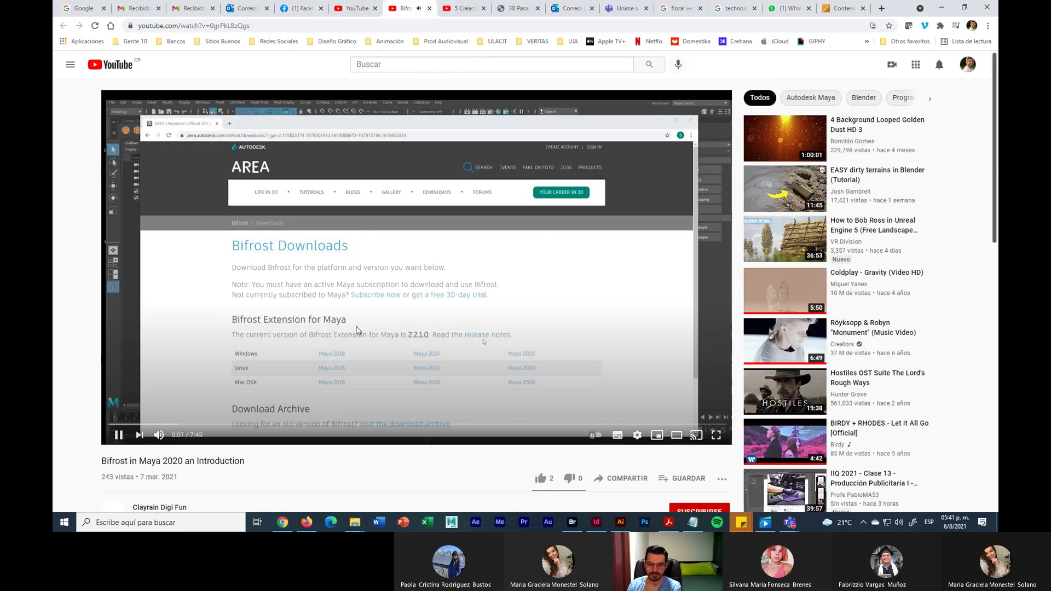
left_click(332, 425)
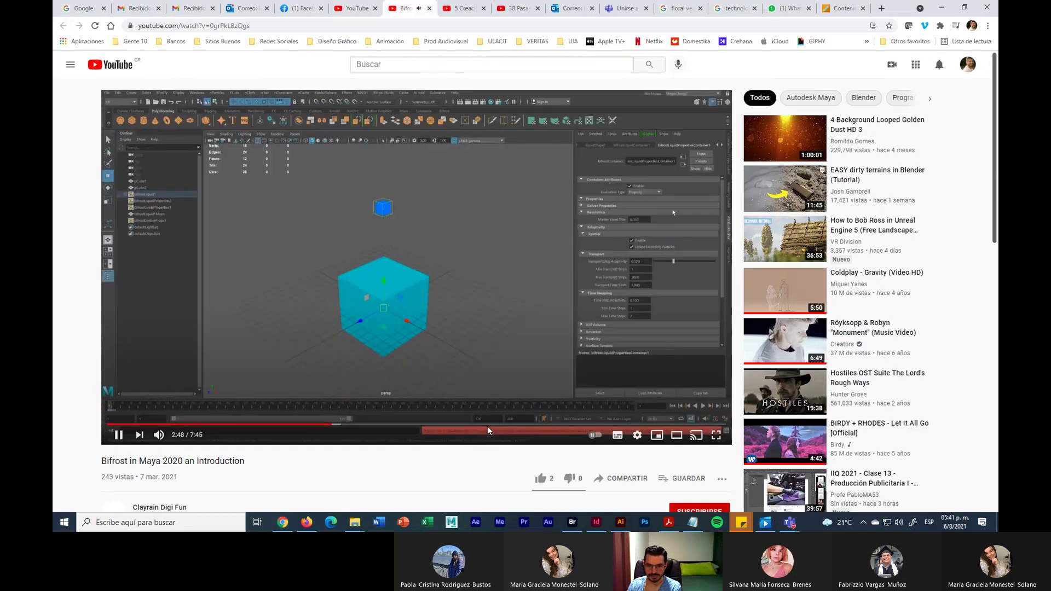
left_click(490, 426)
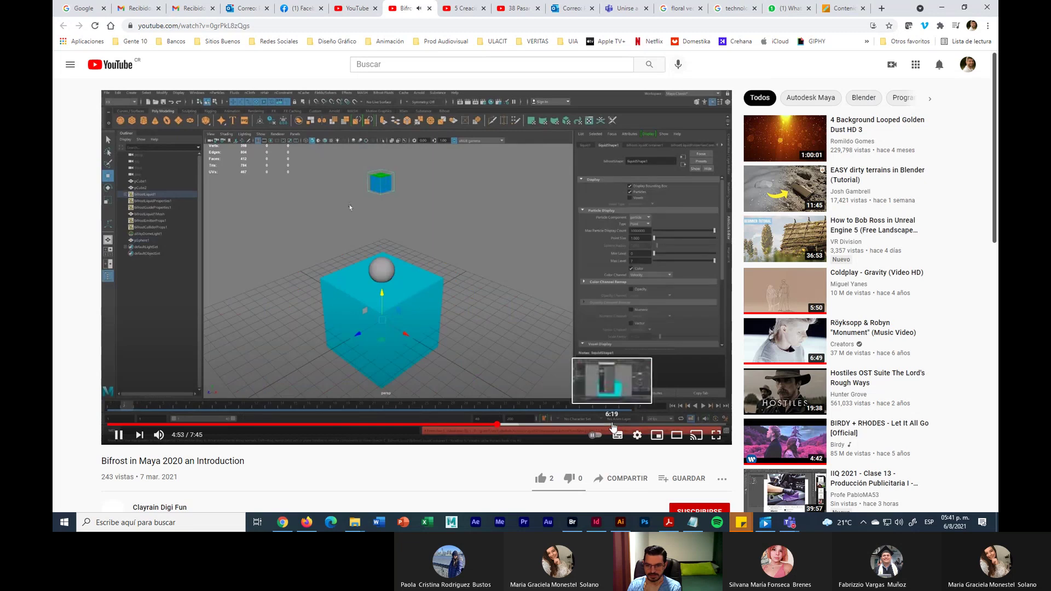
left_click(614, 425)
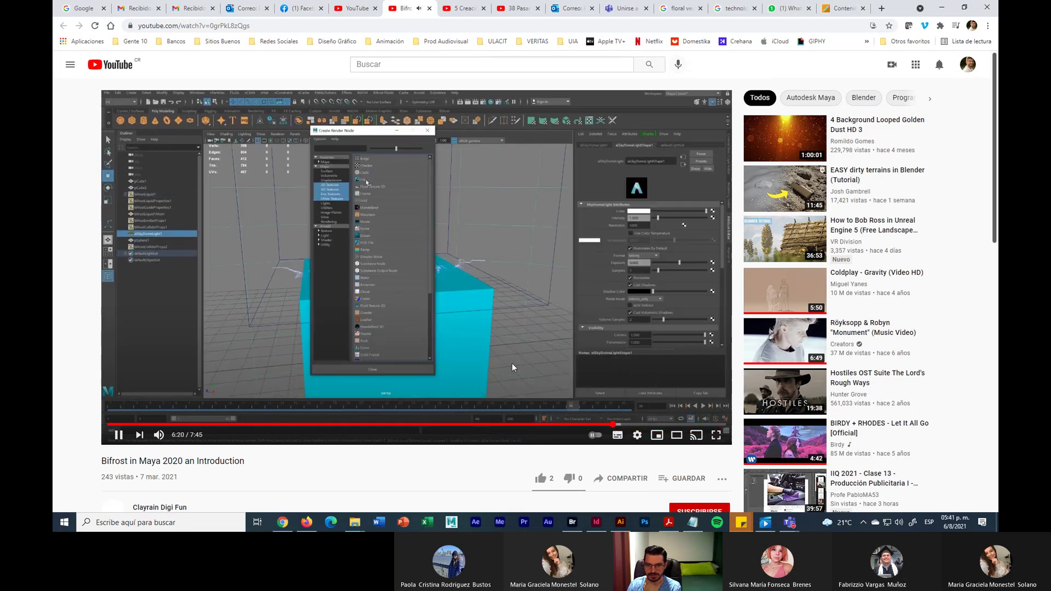
left_click(381, 335)
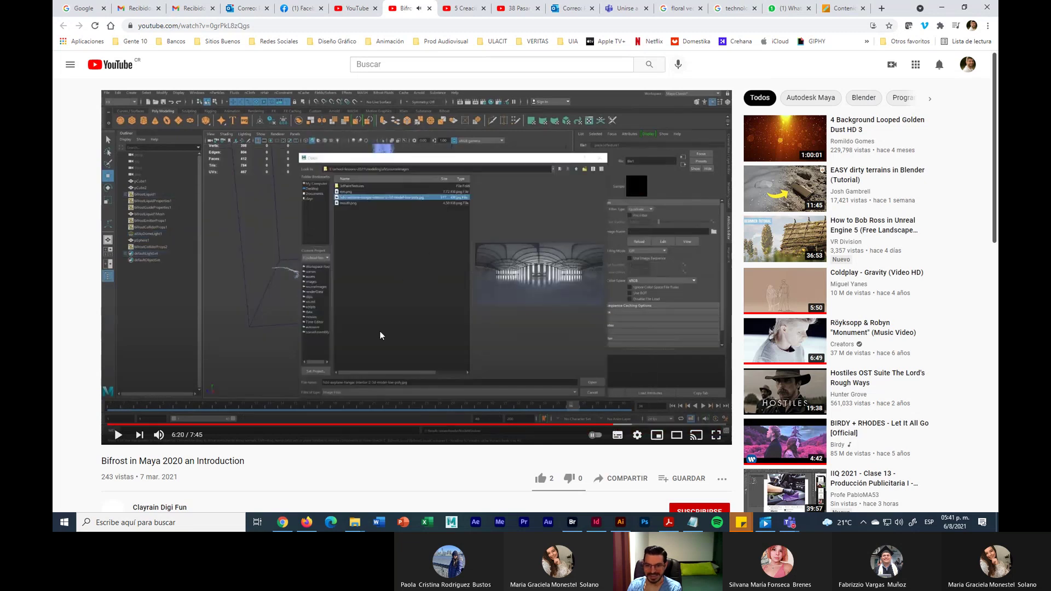
left_click(598, 425)
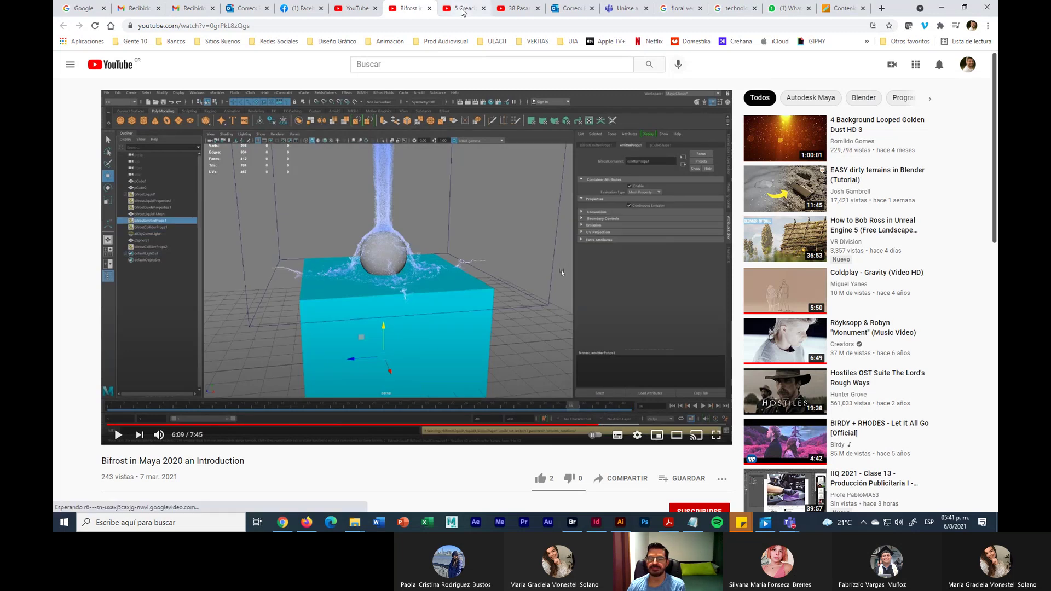
Switch to "5 Creación de ventana emergente en InDesign CC 2017", pause the video and copy its web address
mouse_move(466, 8)
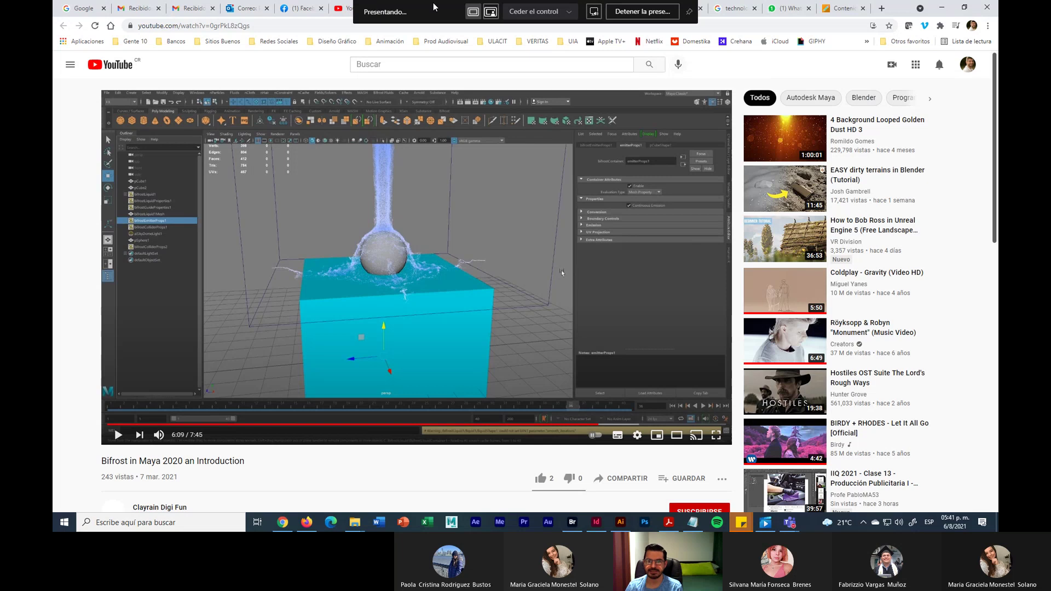
key("alt+Left")
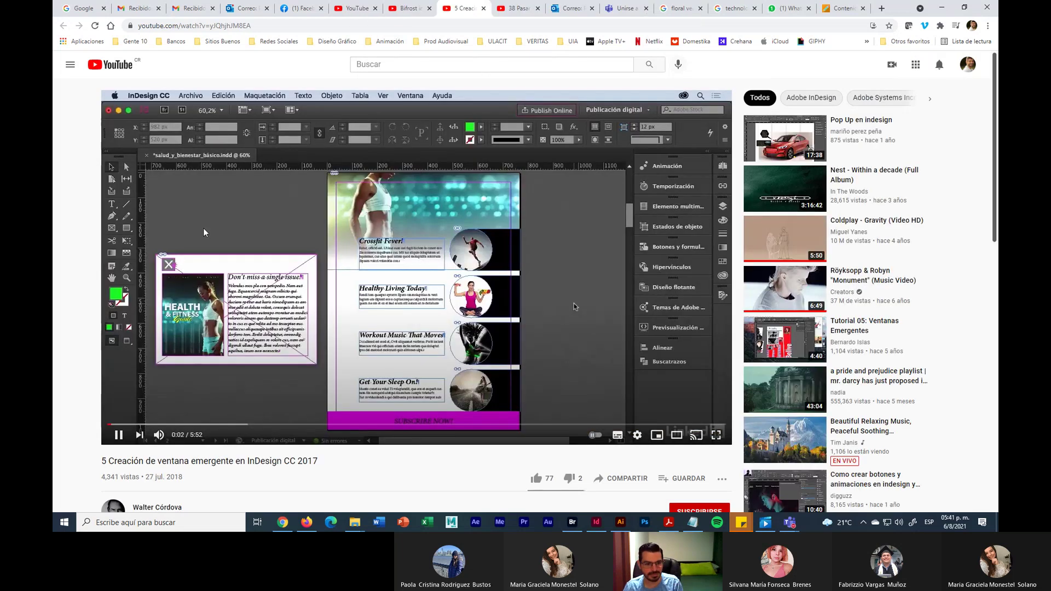
left_click(305, 288)
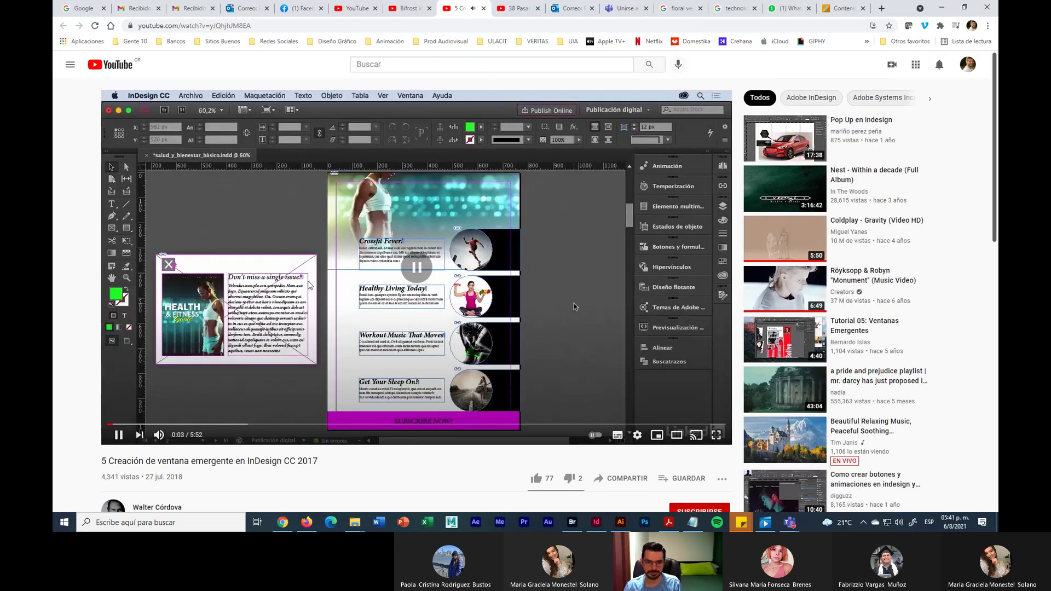
left_click(273, 25)
key("ctrl+c")
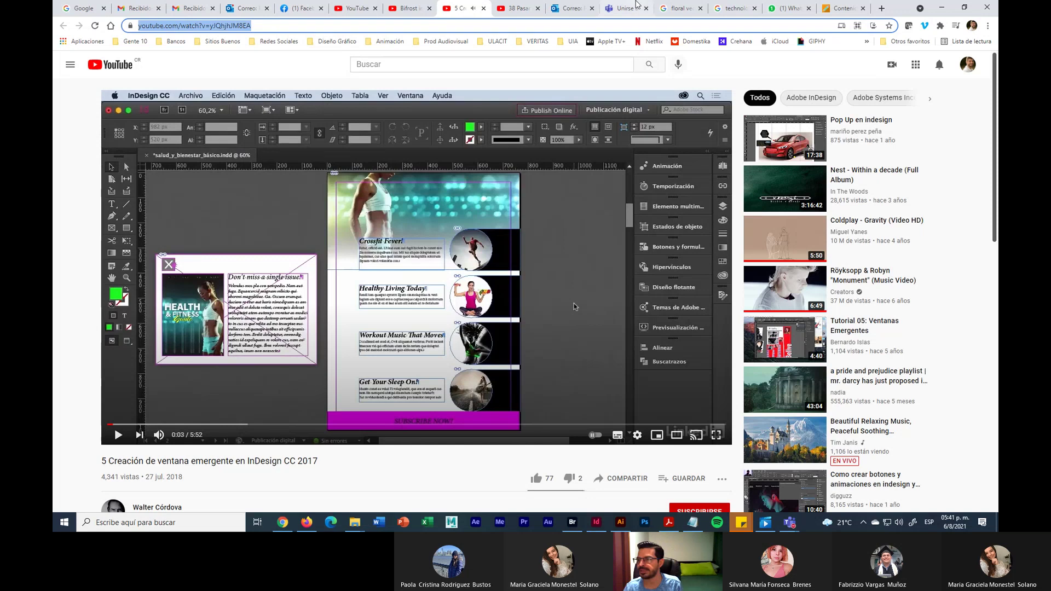
Switch to WhatsApp Web and send the copied video link to the "Publi Web y Medios Inter" group chat
left_click(836, 8)
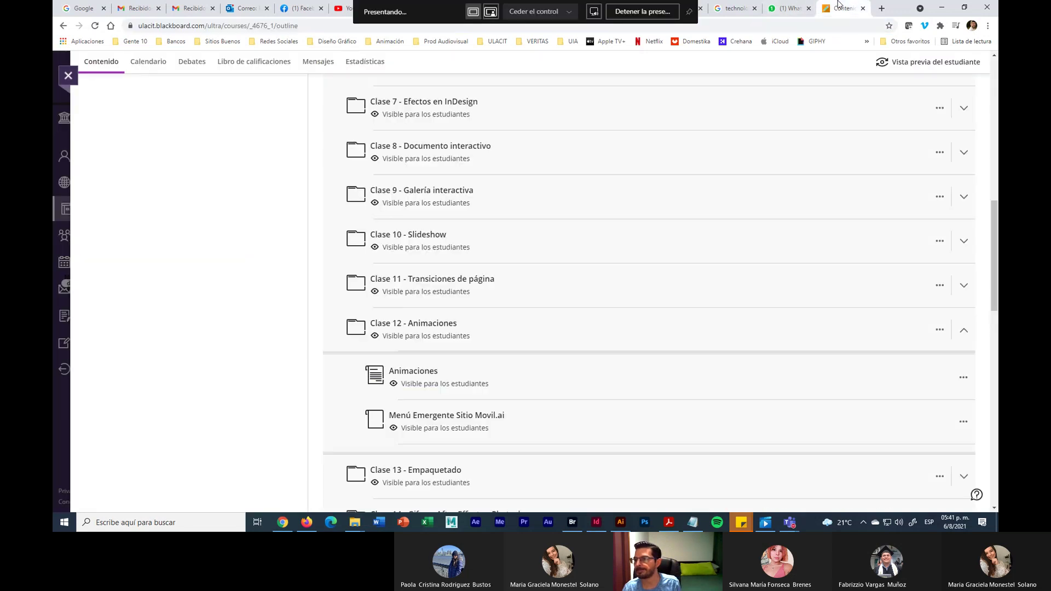
left_click(786, 5)
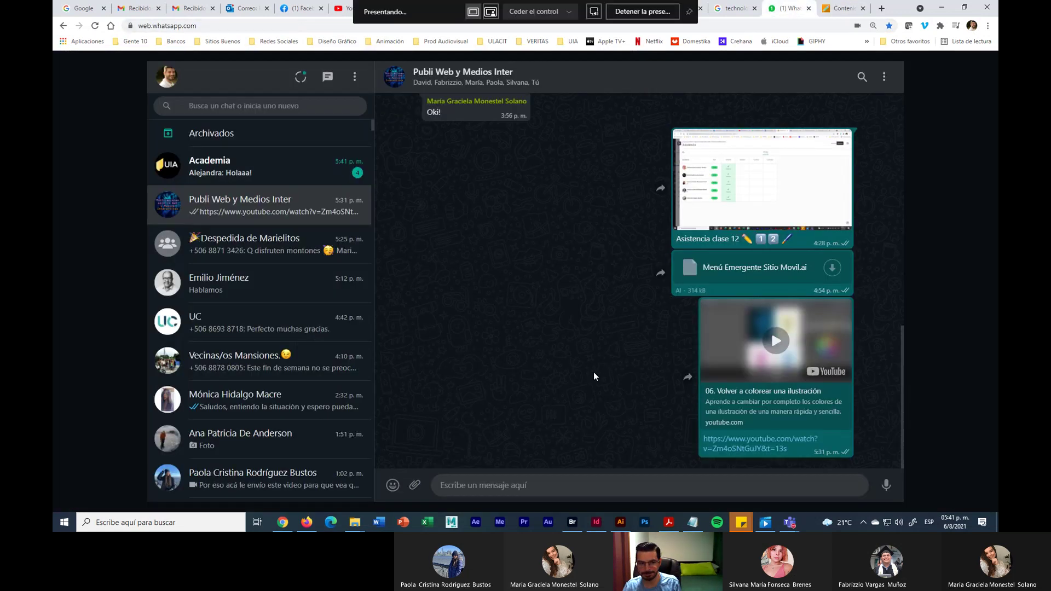
left_click(499, 485)
key("ctrl+v")
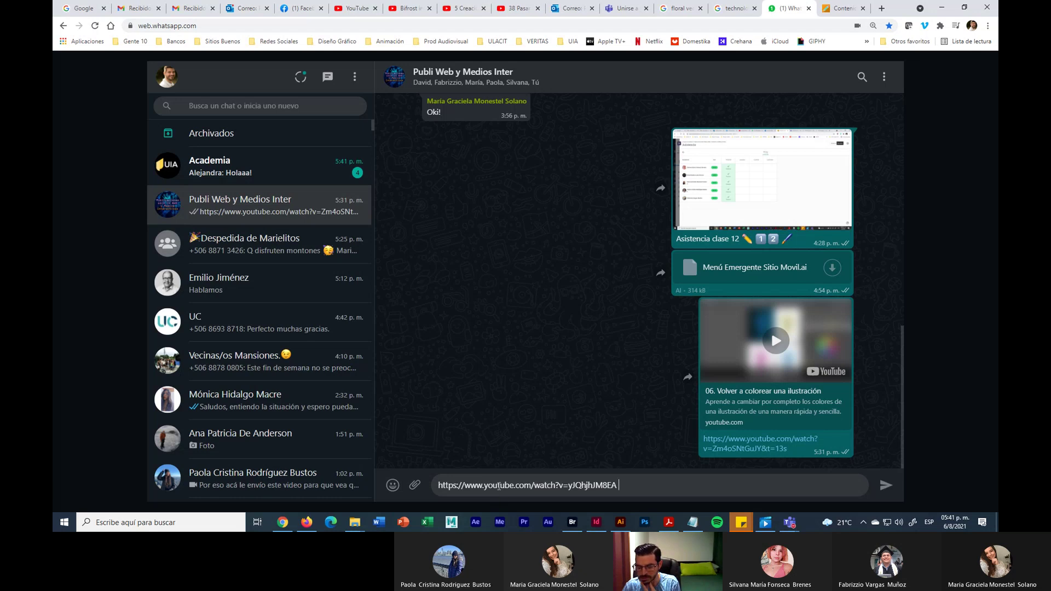
key("Return")
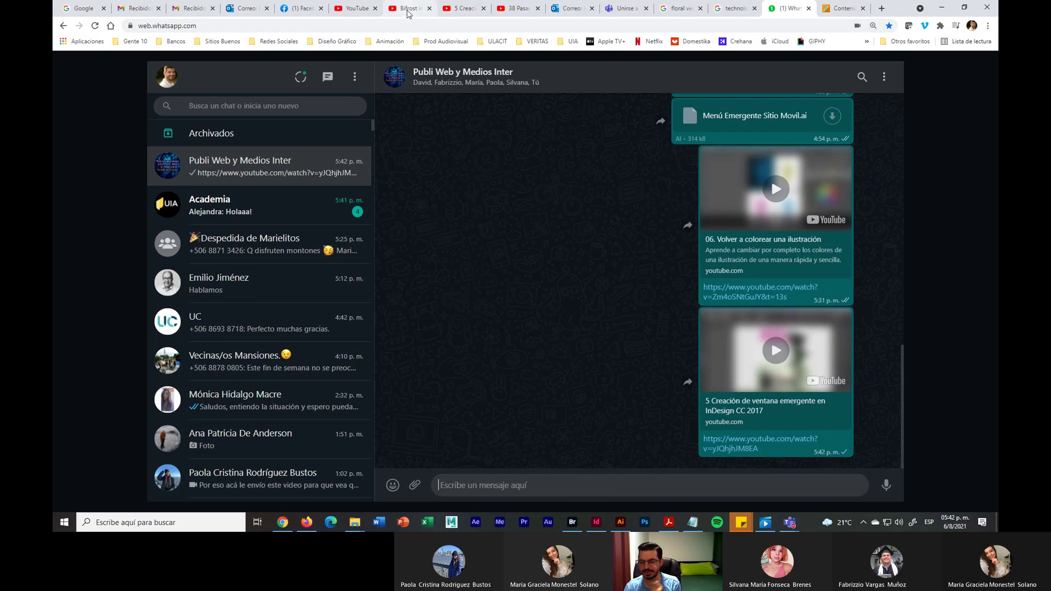
Open the "38 Pasar a InDesign el Archivo de Ilustrator" video, preview it at two later points and pause it
left_click(355, 8)
left_click(471, 8)
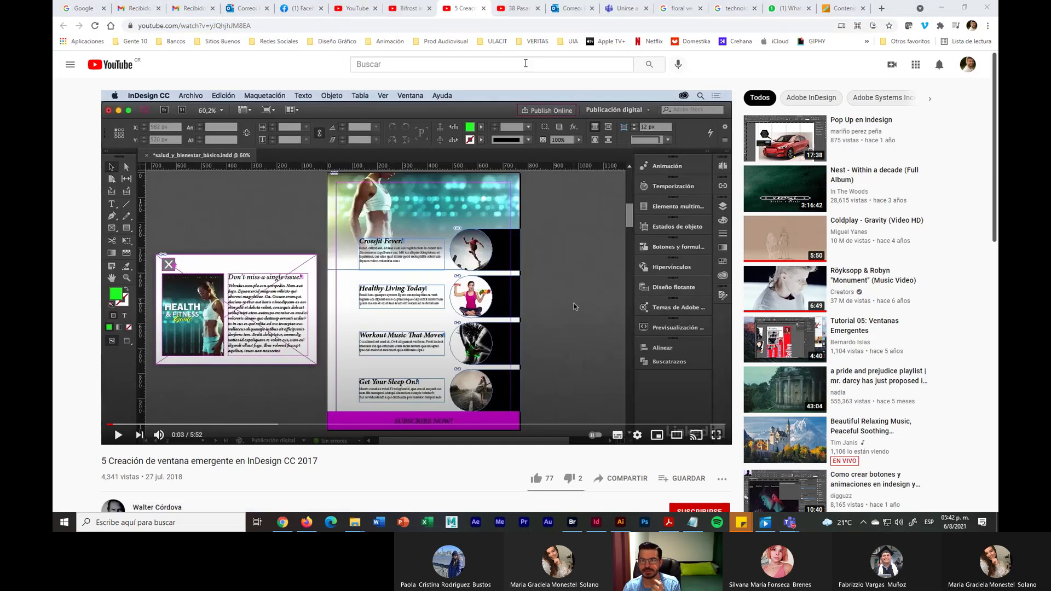
left_click(520, 9)
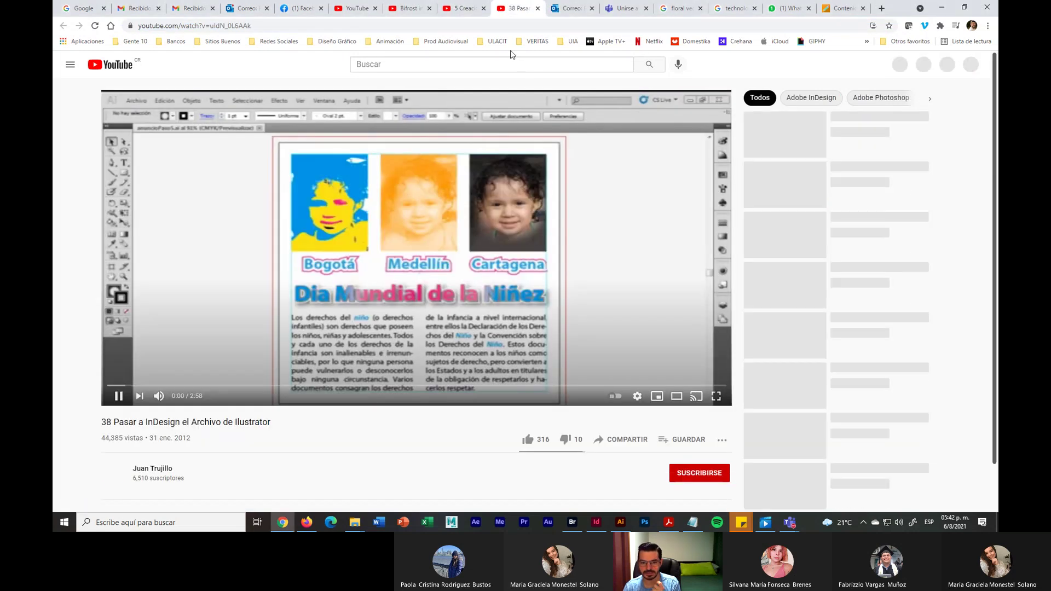
left_click(377, 386)
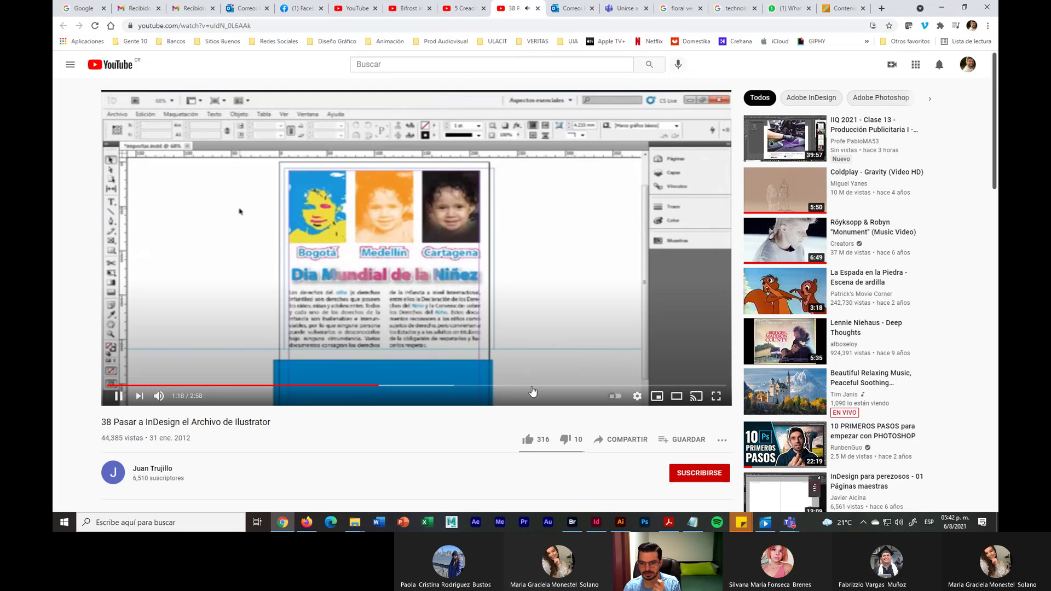
left_click(532, 386)
left_click(505, 304)
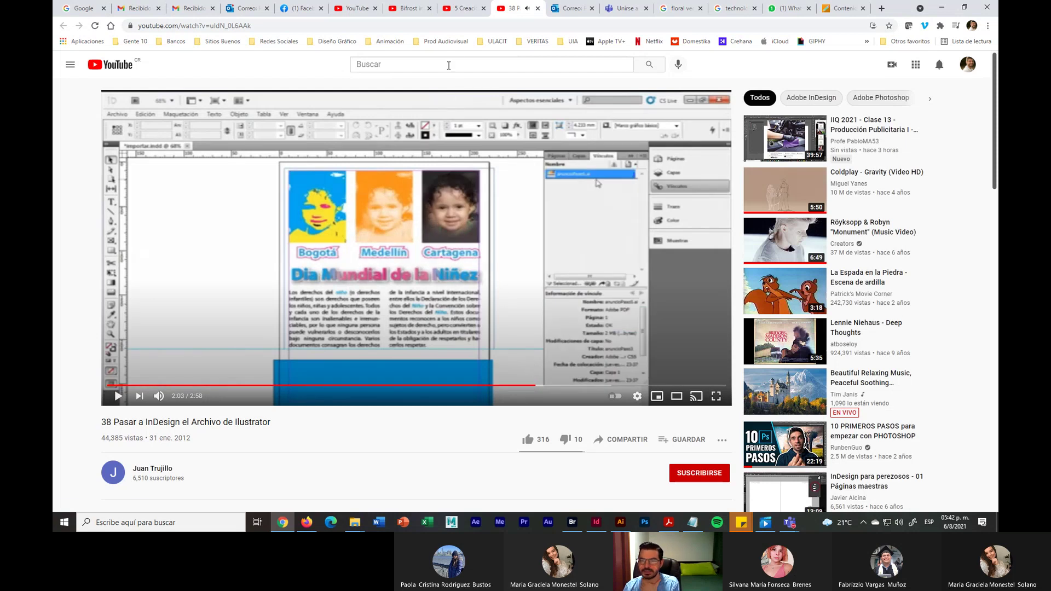
Look back through the YouTube watch history, past this week's entries, for further InDesign tutorials
left_click(358, 8)
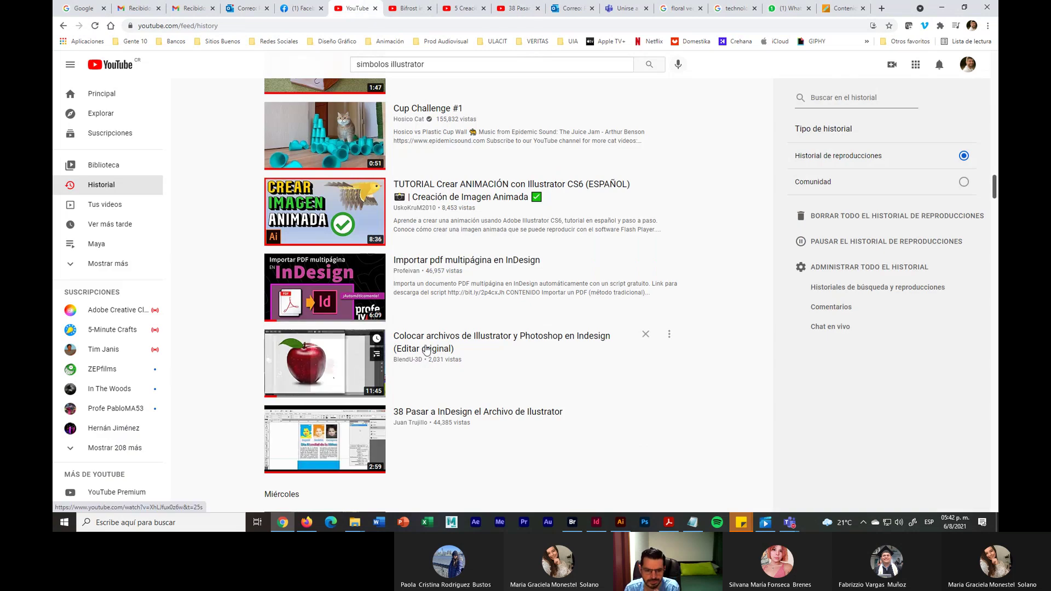
scroll(426, 351, "down", 10)
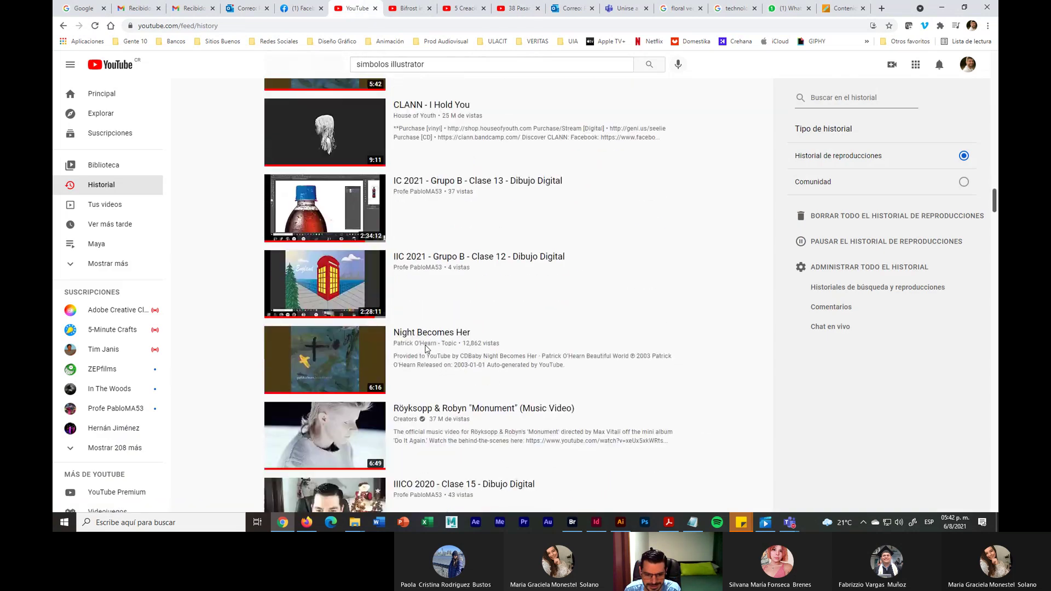
scroll(426, 349, "down", 11)
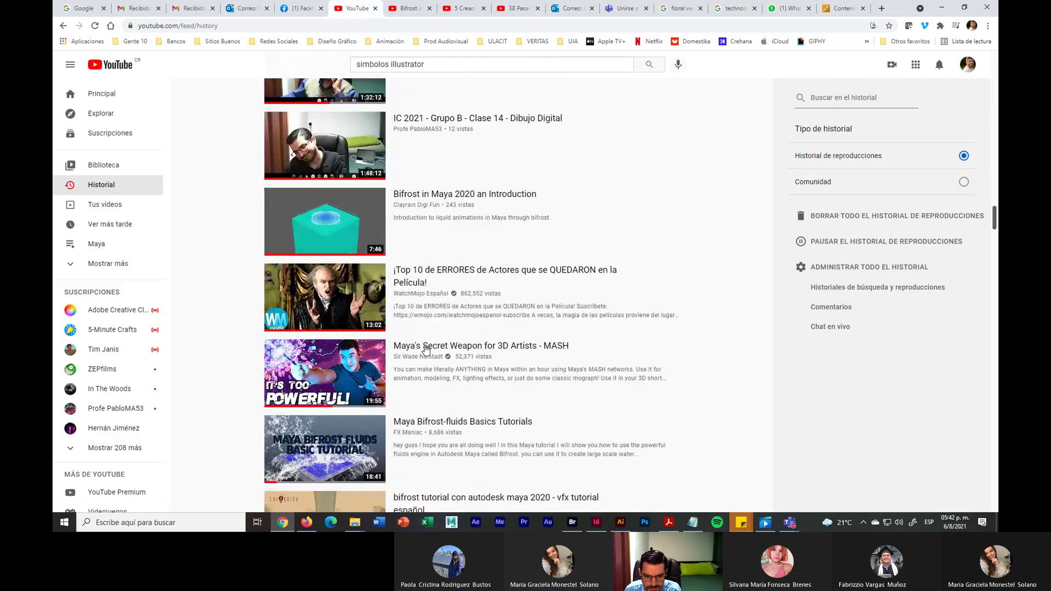
scroll(426, 348, "down", 7)
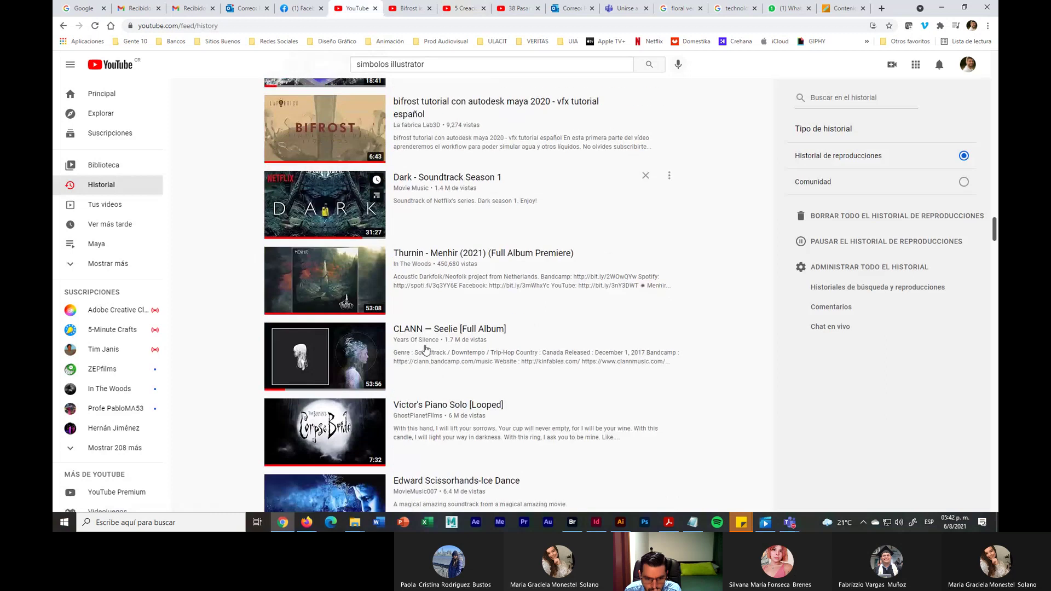
scroll(426, 350, "down", 12)
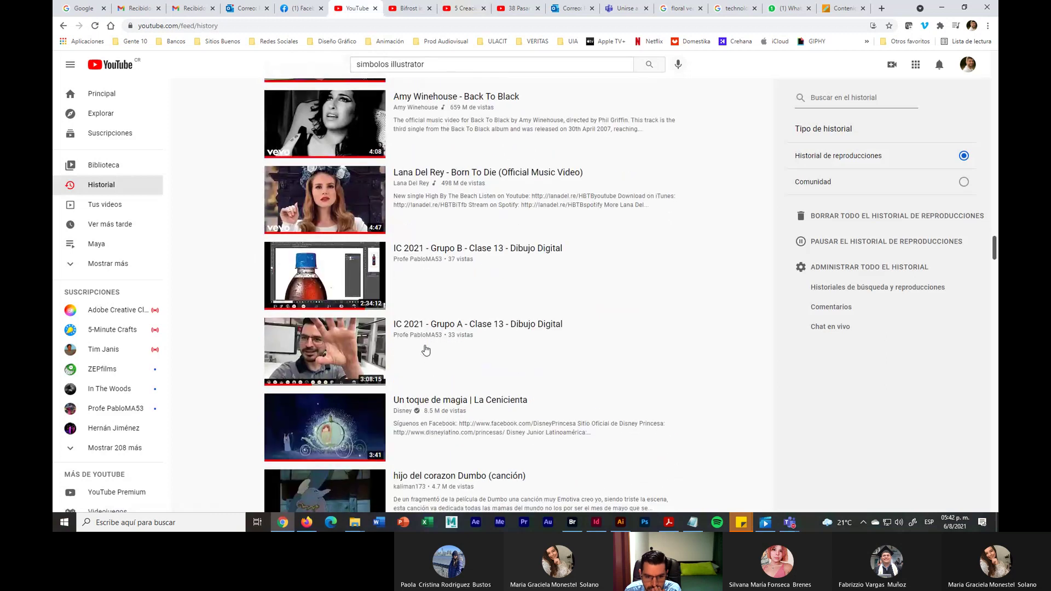
scroll(426, 350, "down", 12)
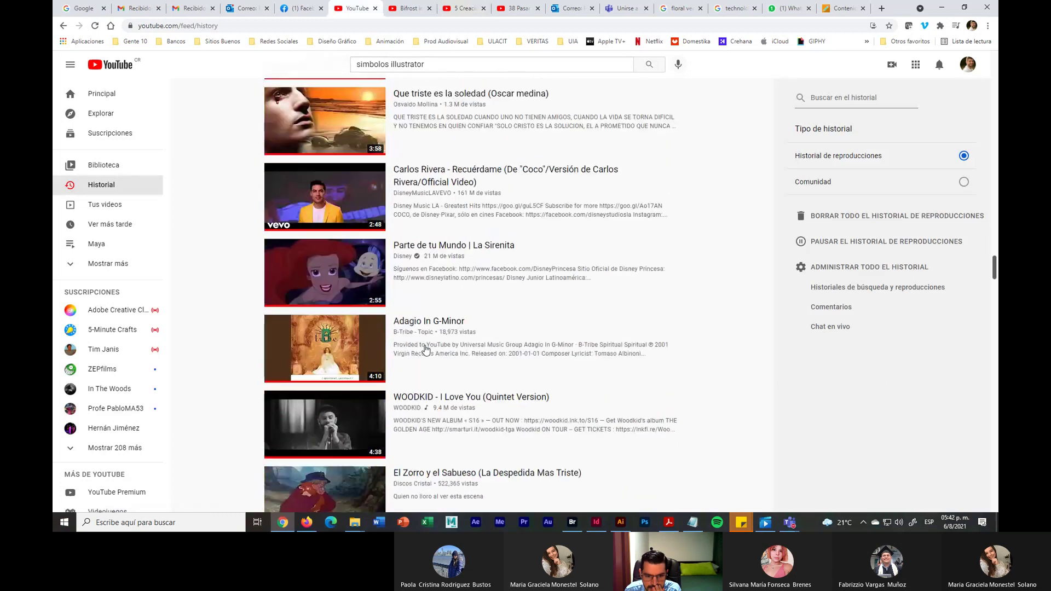
scroll(425, 350, "down", 11)
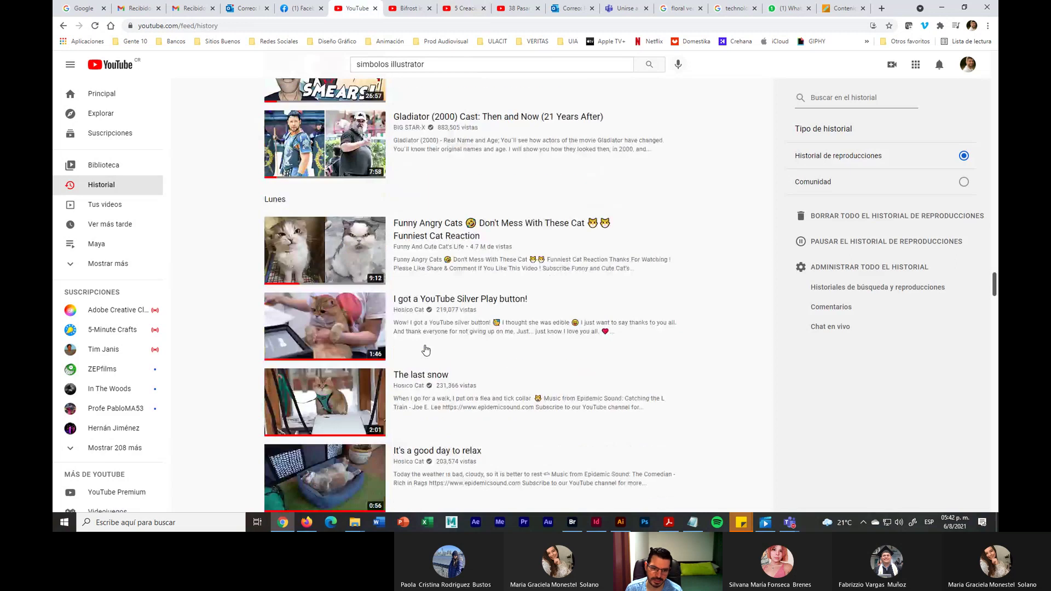
scroll(426, 350, "down", 11)
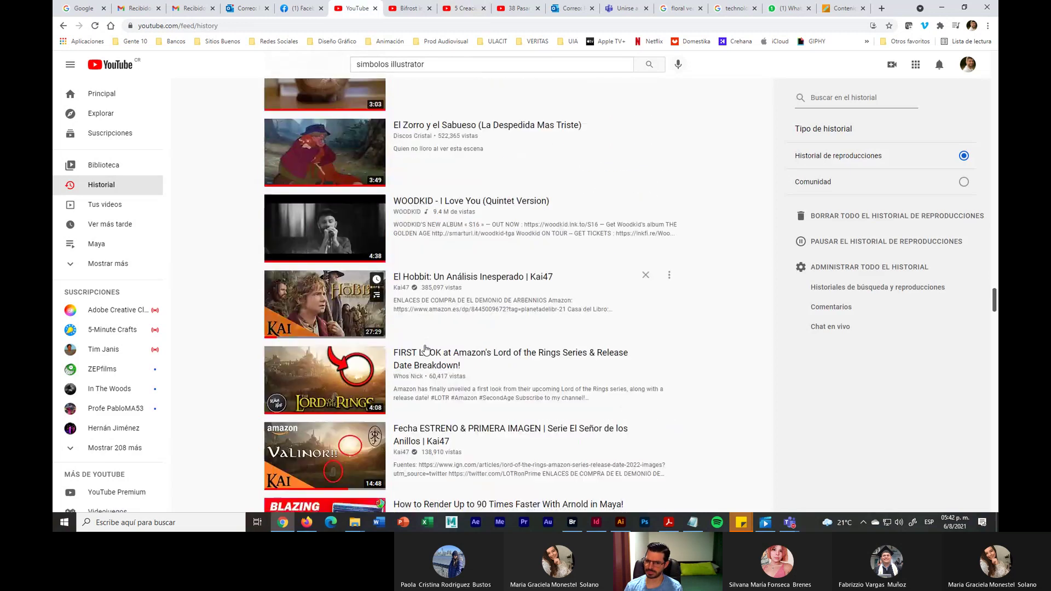
scroll(425, 349, "down", 11)
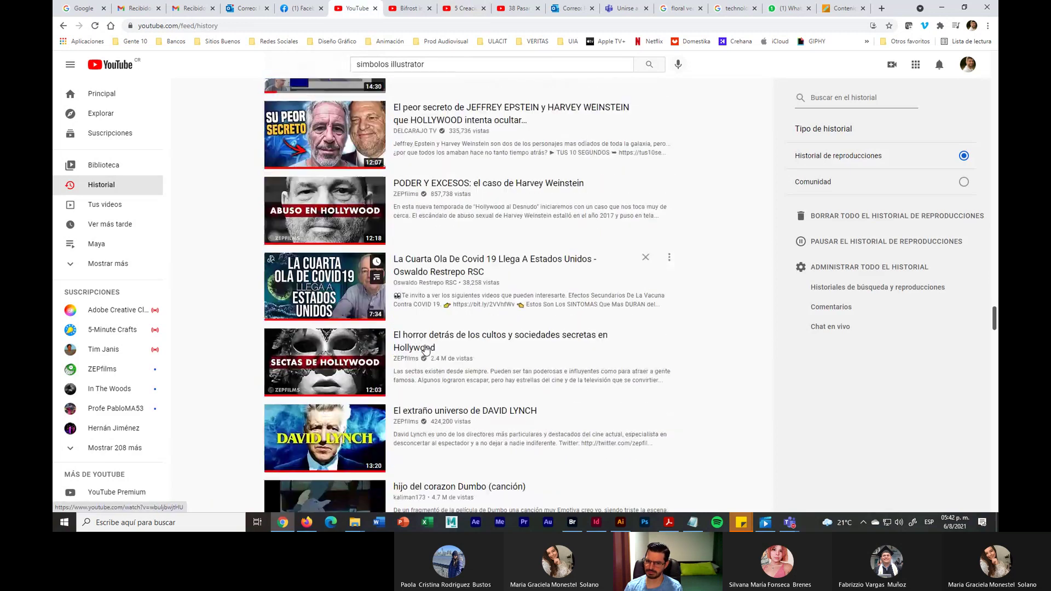
scroll(426, 349, "down", 11)
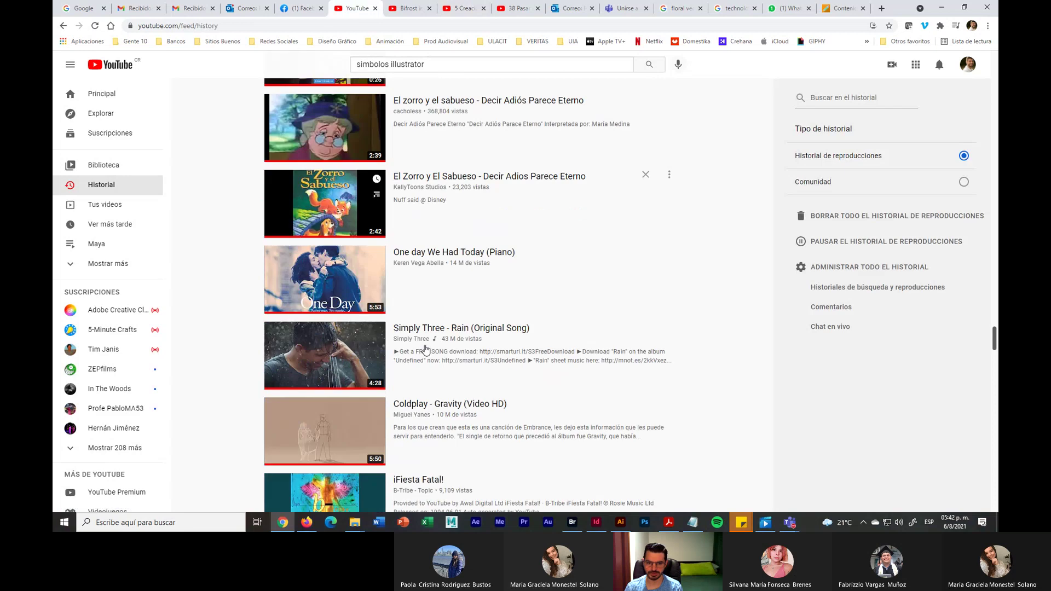
scroll(426, 349, "down", 11)
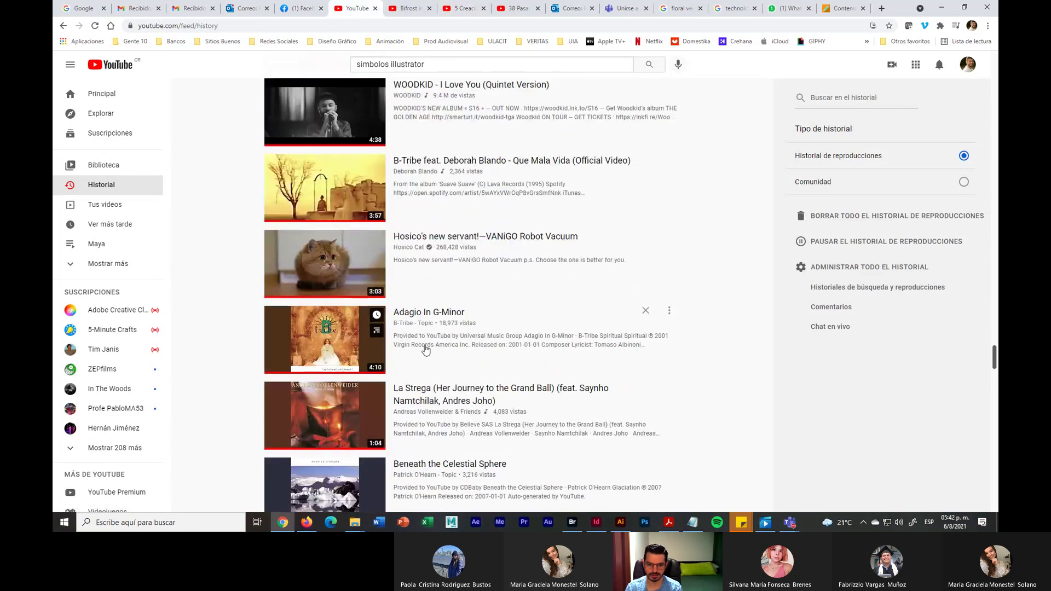
scroll(426, 349, "down", 8)
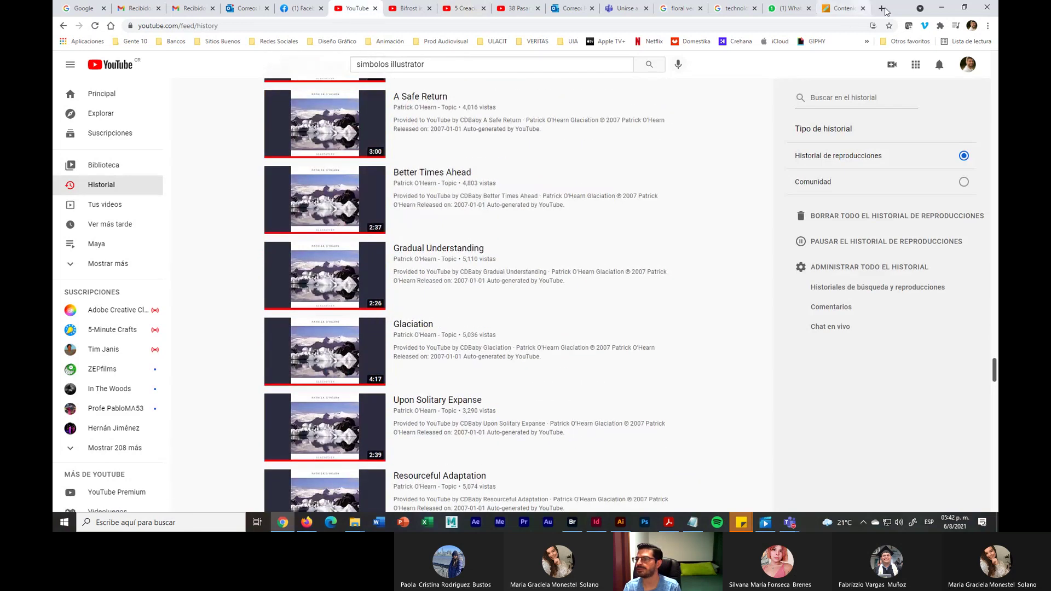
Switch to InDesign and create a portrait mobile document from the iPhone 8/7/6 Plus preset, 1242 x 2208 px
left_click(943, 5)
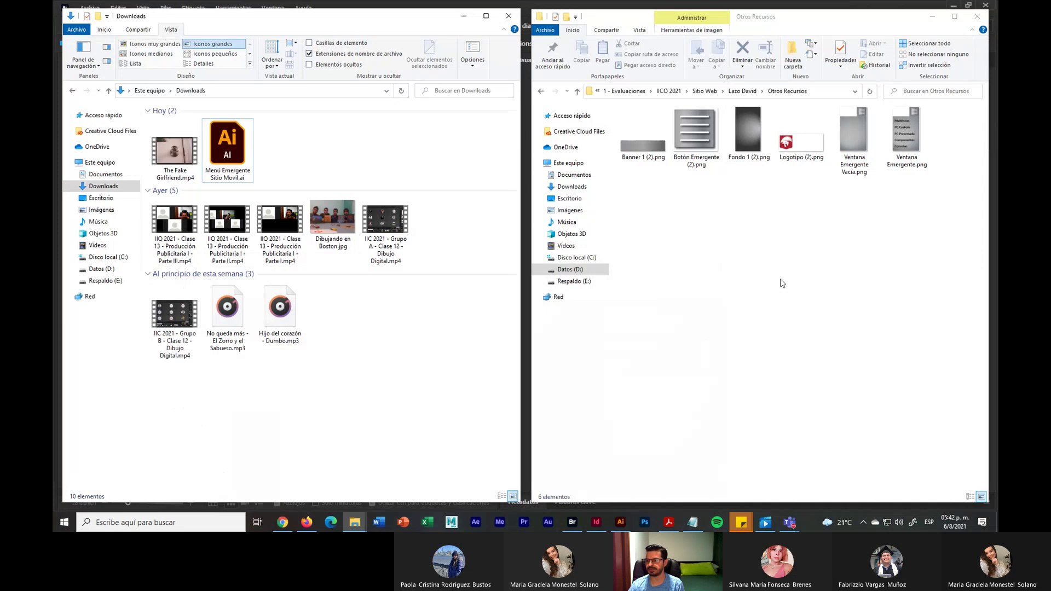
left_click(756, 274)
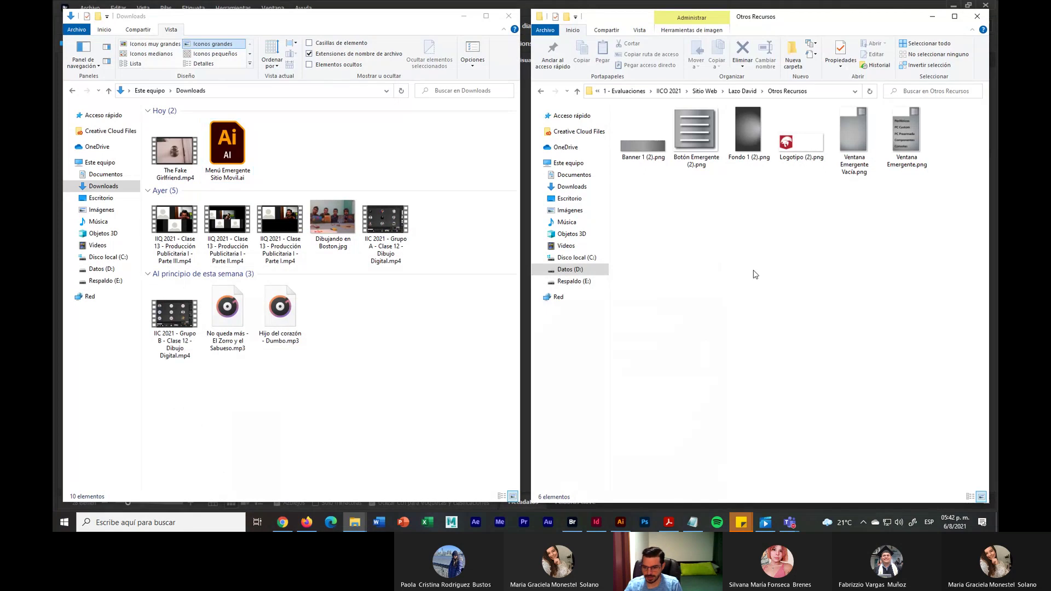
left_click(599, 525)
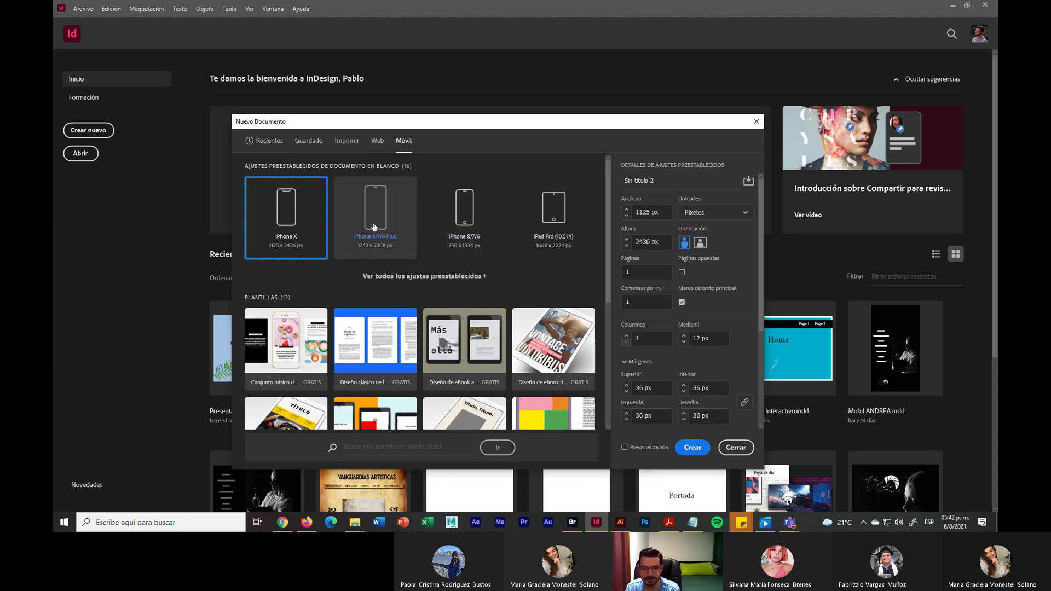
left_click(374, 228)
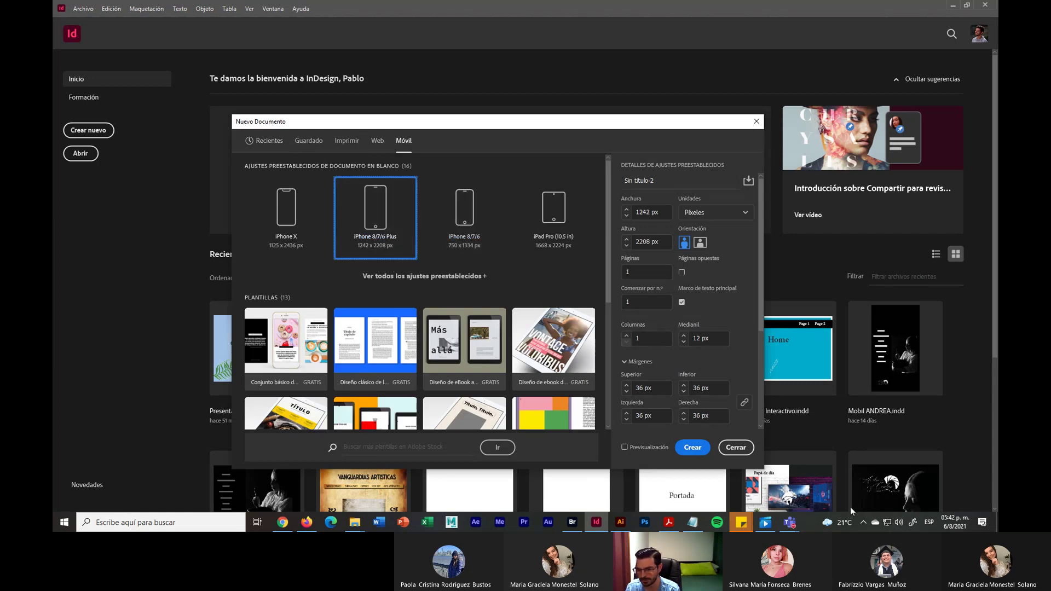
left_click(693, 447)
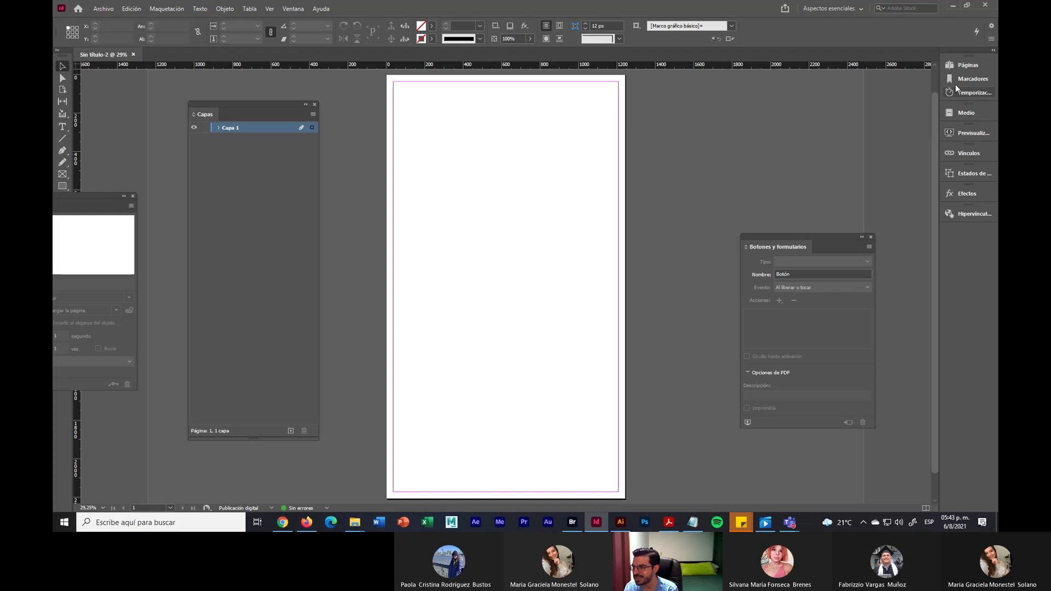
Add two more pages to the document, demonstrating the new-page control under the Windows Magnifier
left_click(967, 64)
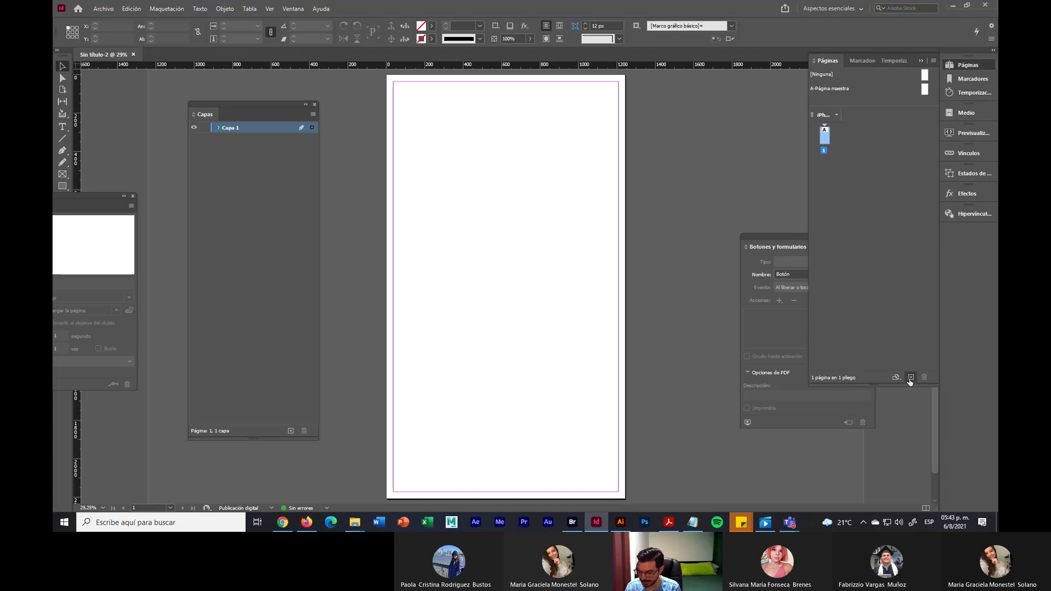
key("super+plus")
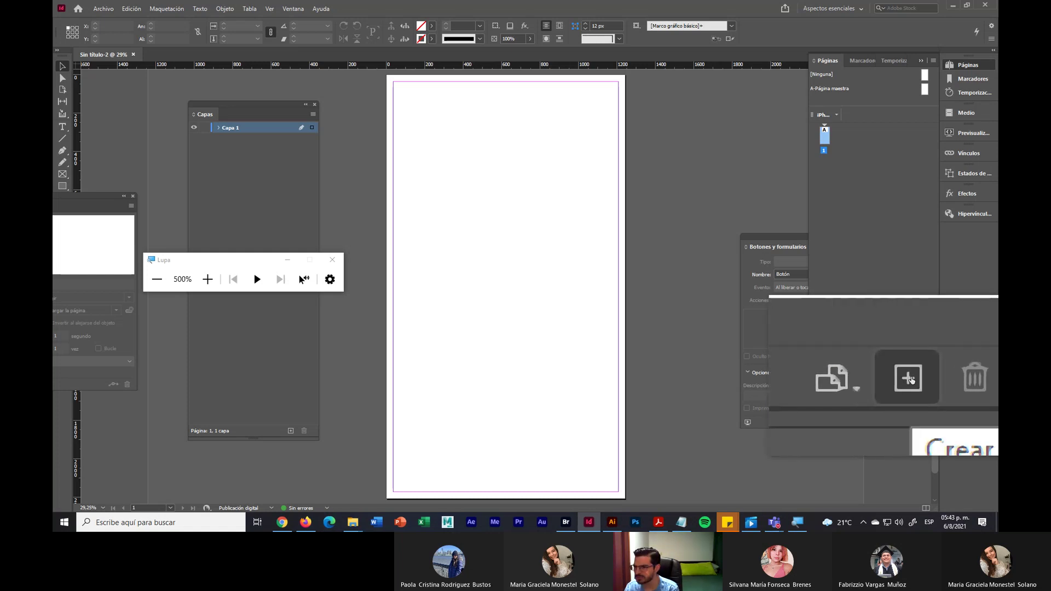
left_click(908, 379)
left_click(909, 379)
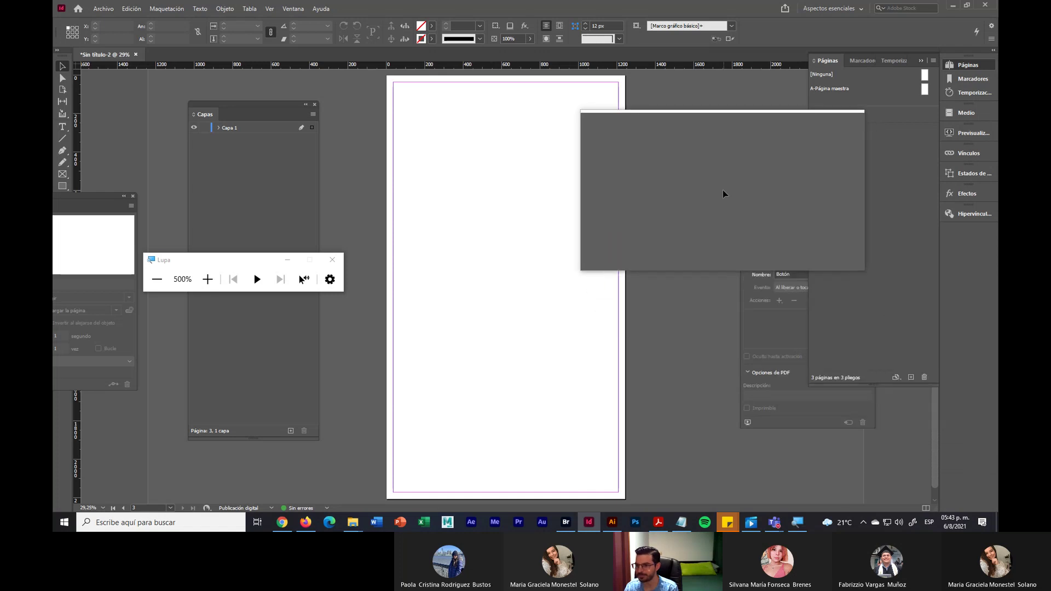
left_click(325, 260)
key("ctrl+minus")
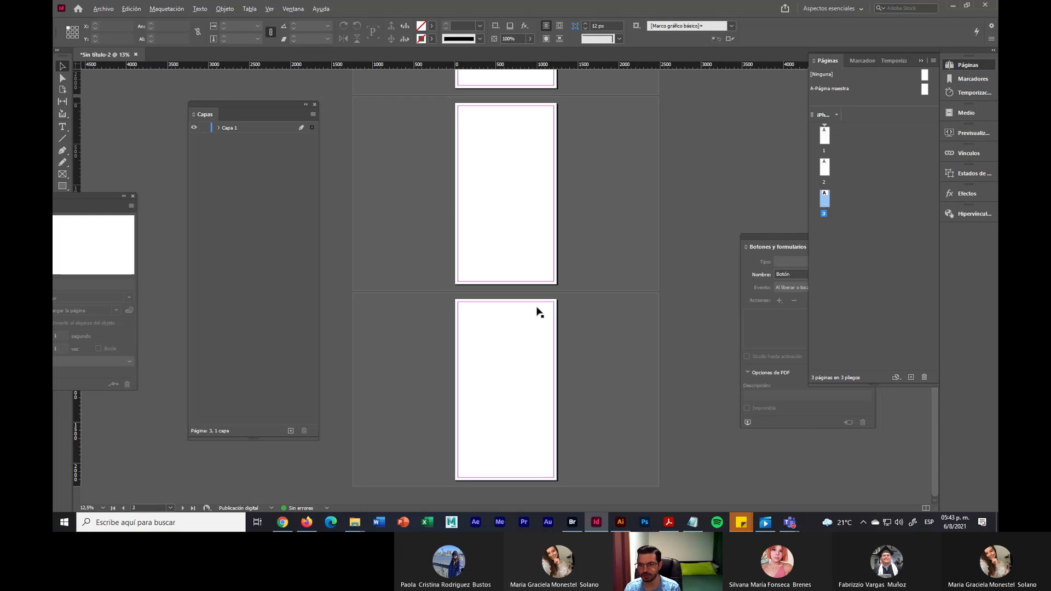
scroll(595, 412, "up", 4)
left_click_drag(604, 431, 600, 470)
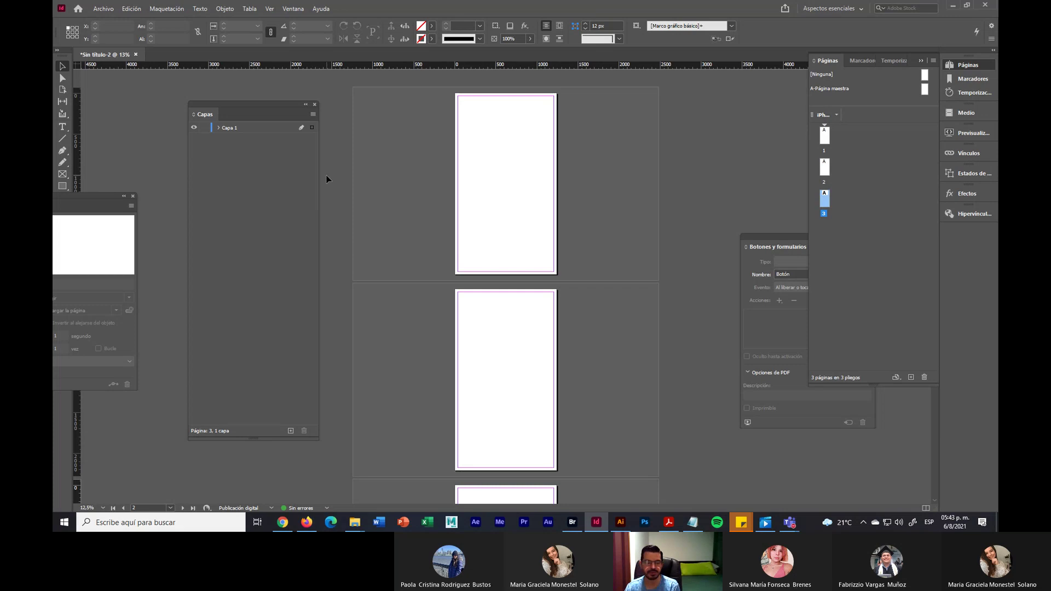
Load the banner, popup button, background, logo and "Ventana Emergente Vacía" PNGs from the Otros Recursos folder for placing
left_click(104, 9)
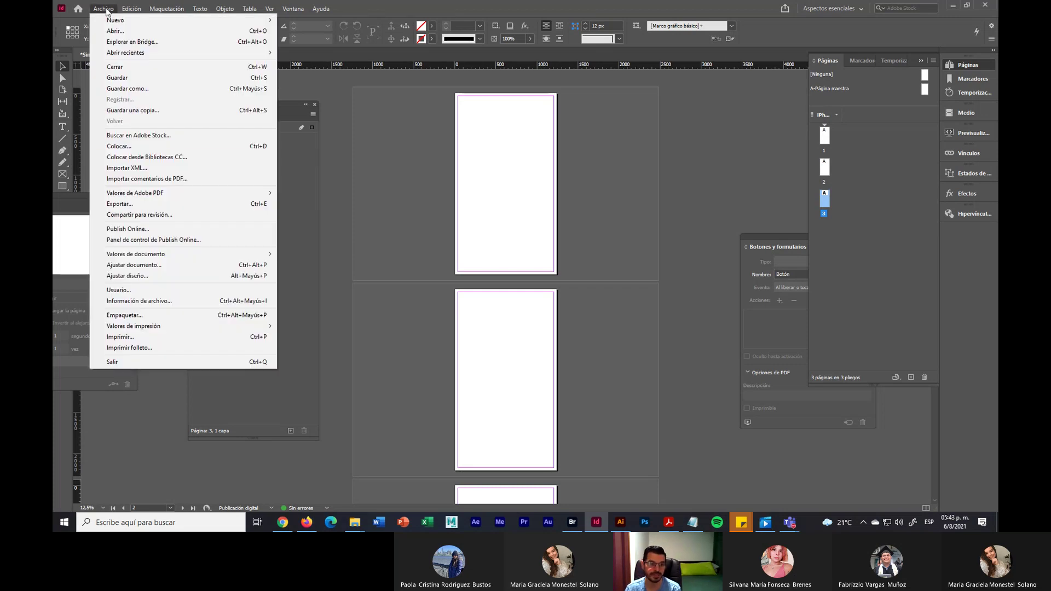
left_click(119, 151)
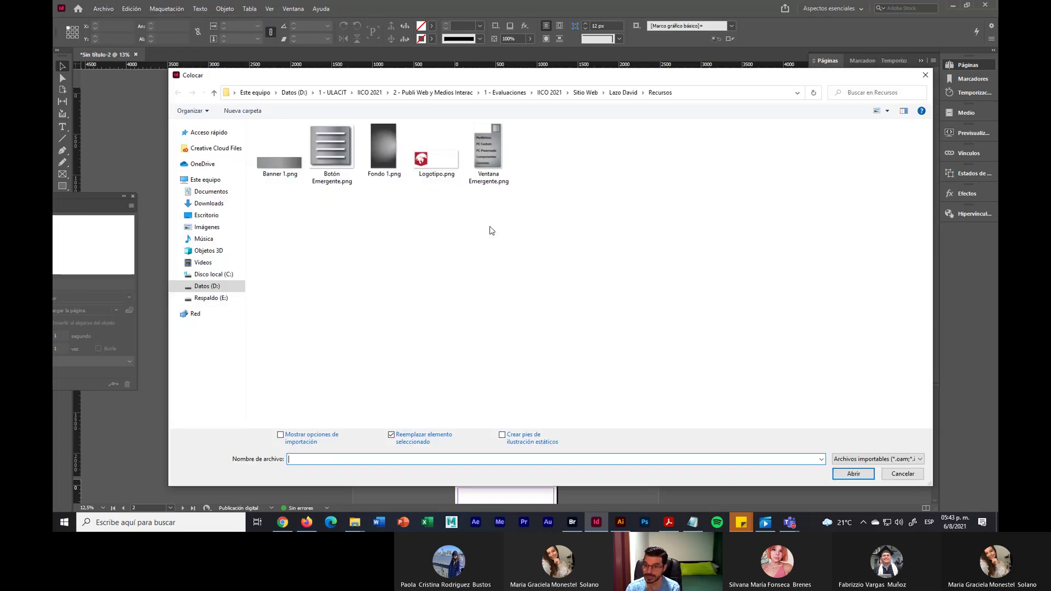
left_click(622, 92)
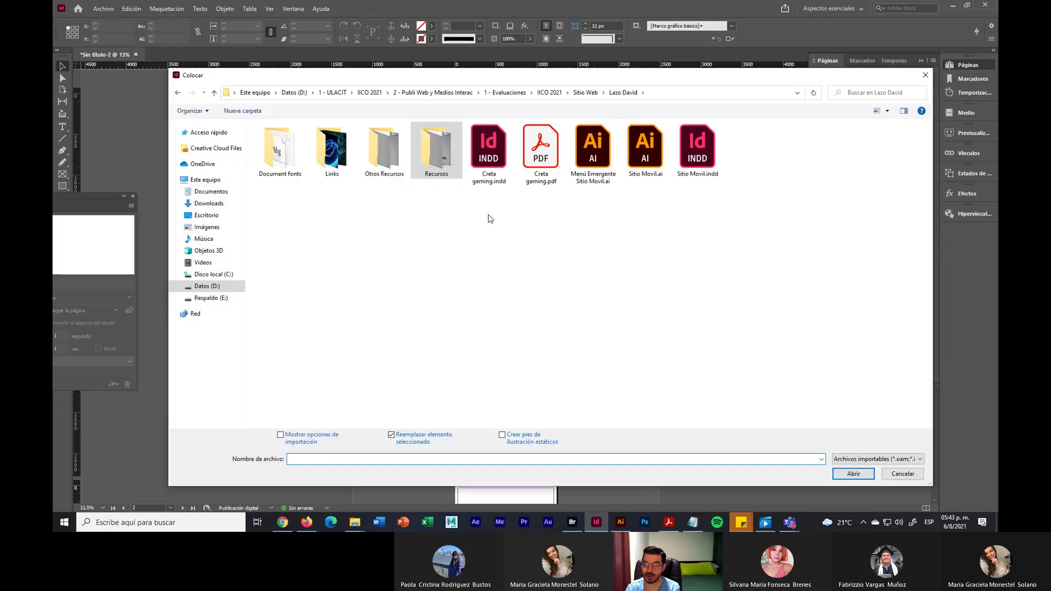
double_click(387, 154)
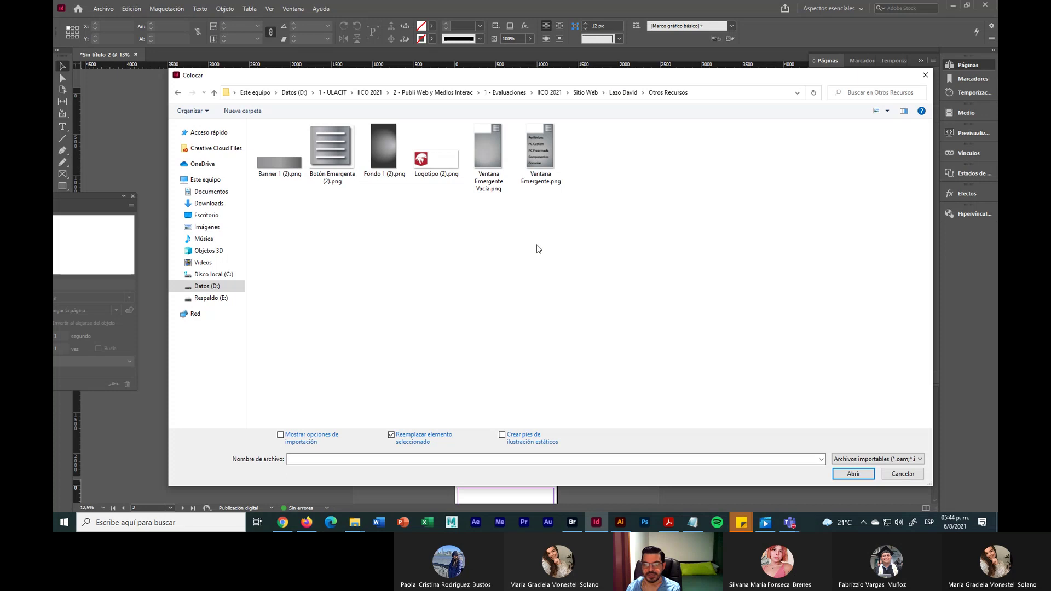
left_click_drag(507, 242, 273, 137)
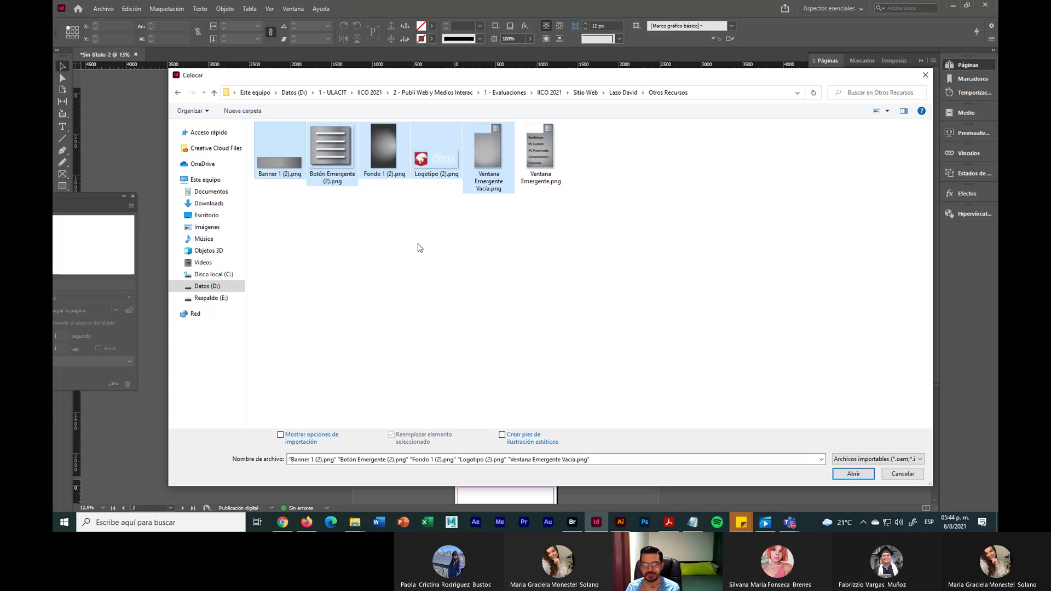
left_click(852, 474)
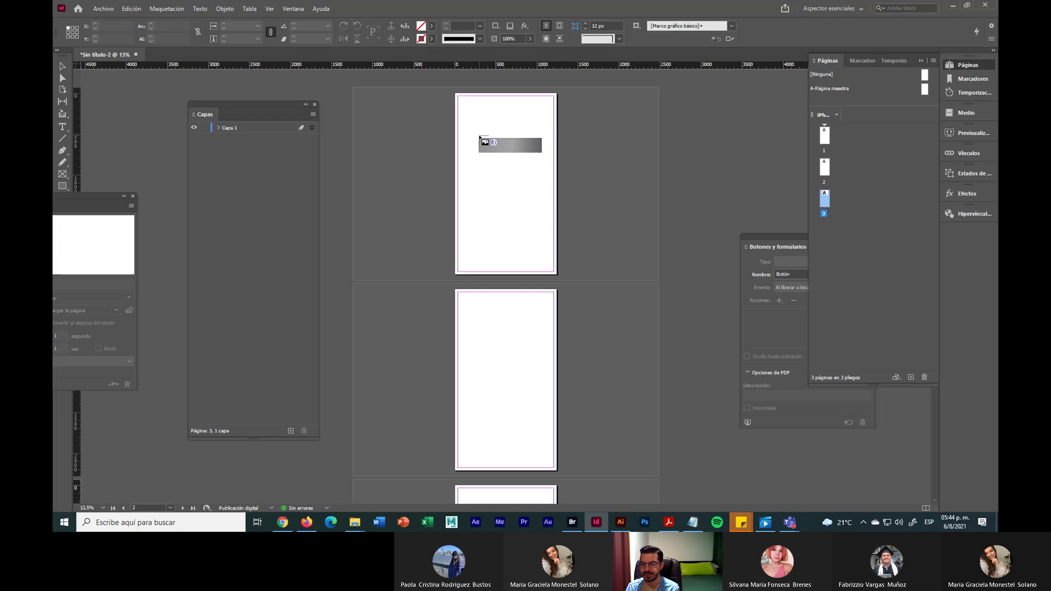
Place the loaded banner, button, background, logo and empty popup window images at full size on and around page 1
left_click(478, 135)
left_click(429, 162)
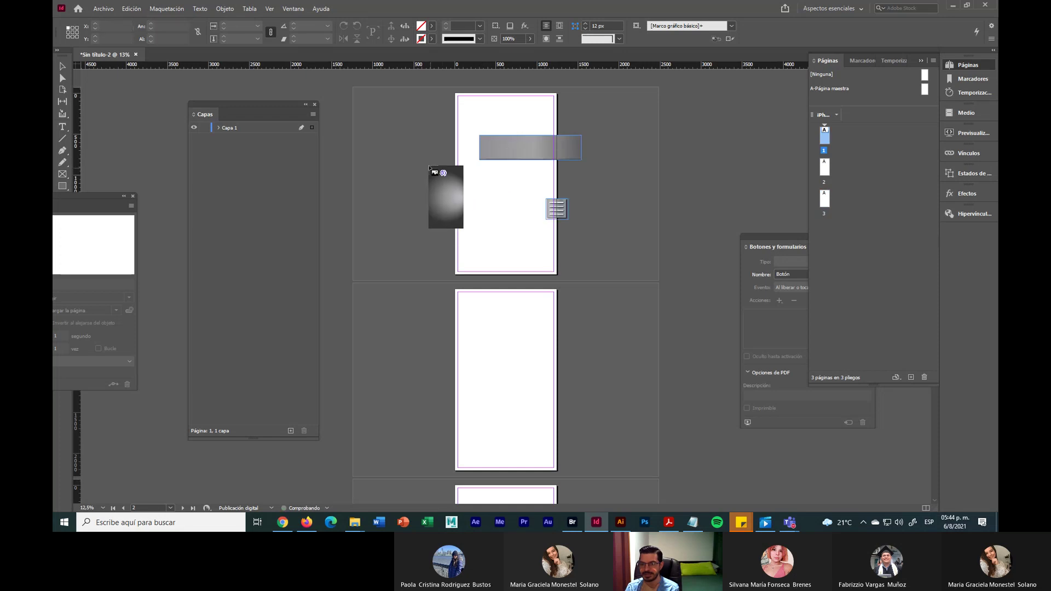
left_click(545, 199)
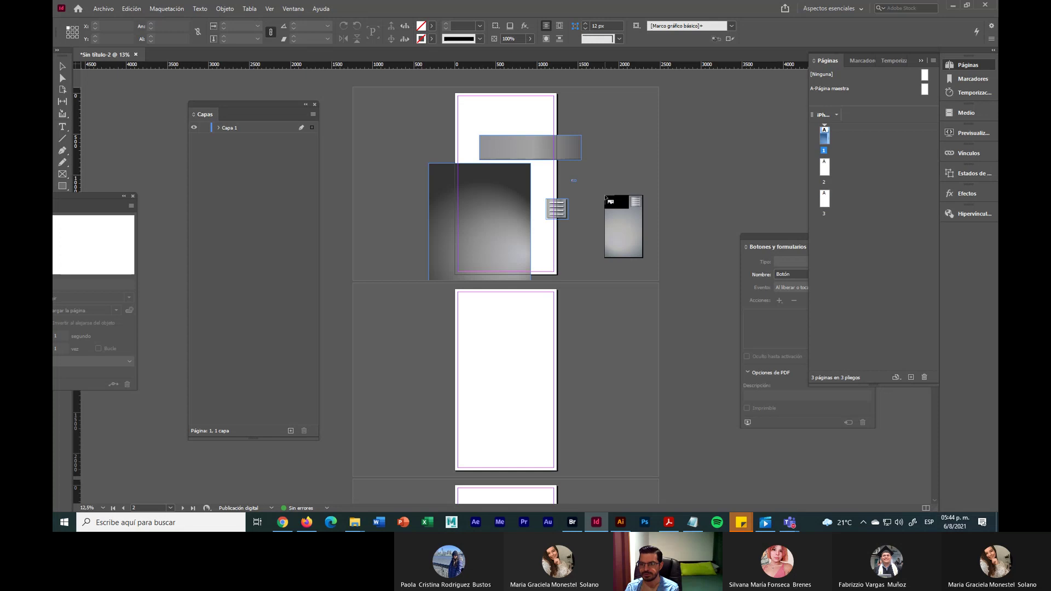
left_click(605, 196)
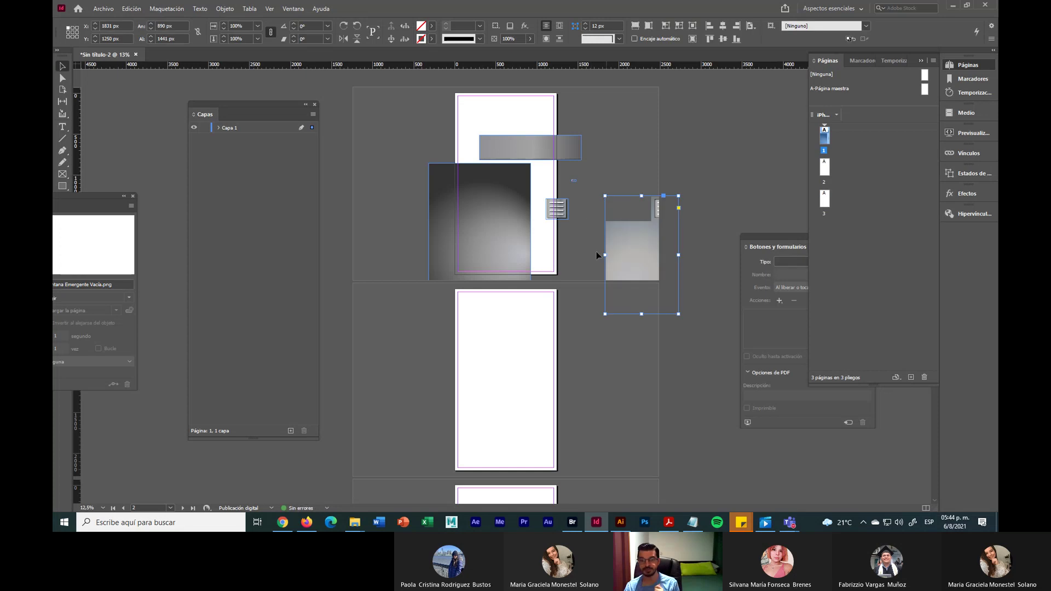
Inspect the placed images up close, and switch to Illustrator to view all artboards of "Menú Emergente Sitio Movil.ai"
key("ctrl+plus")
key("ctrl+plus")
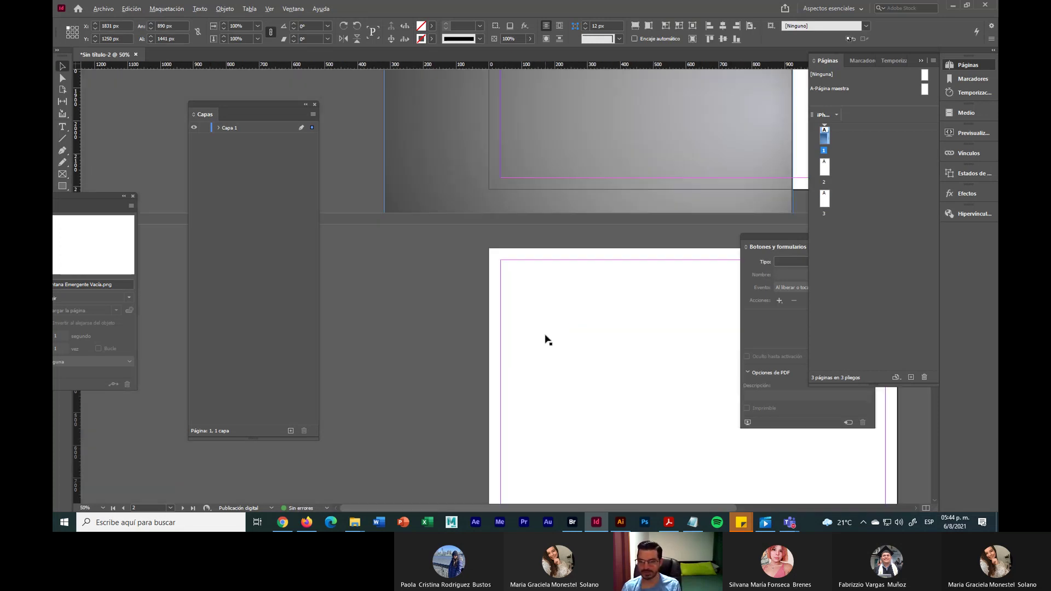
left_click_drag(585, 223, 513, 285)
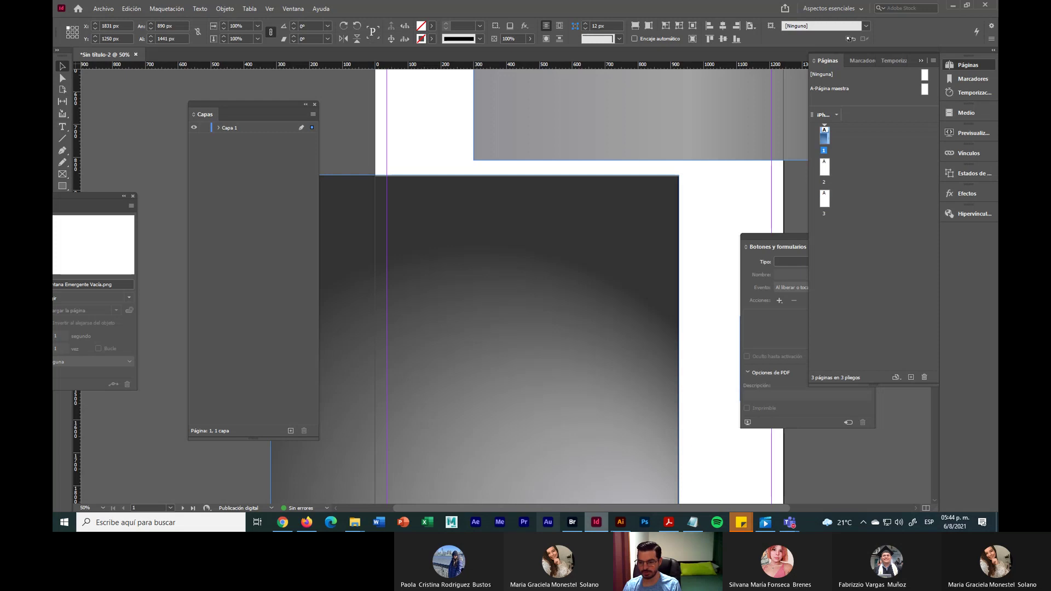
left_click(627, 522)
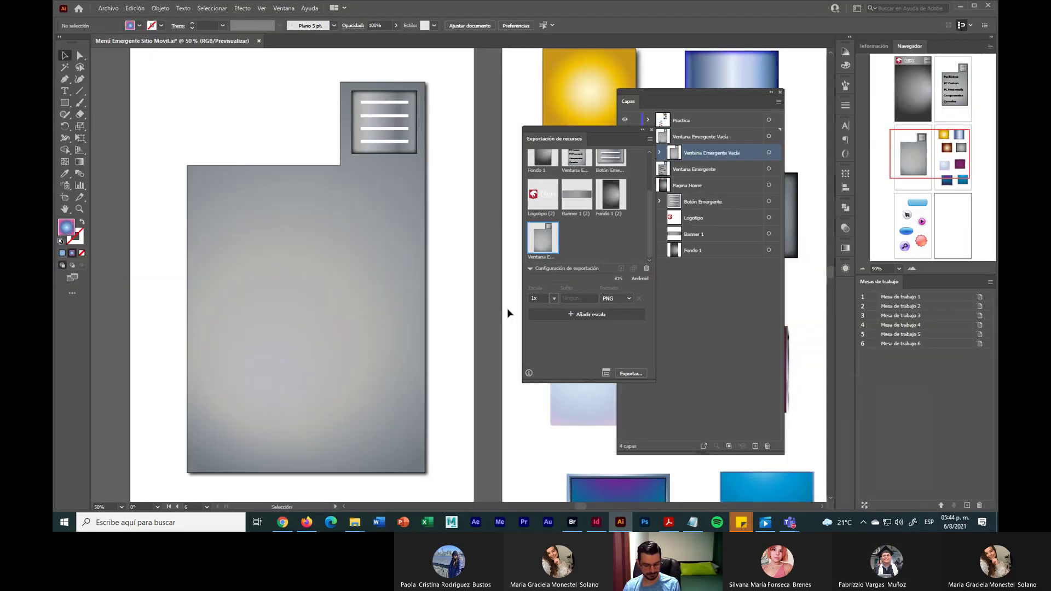
key("ctrl+alt+0")
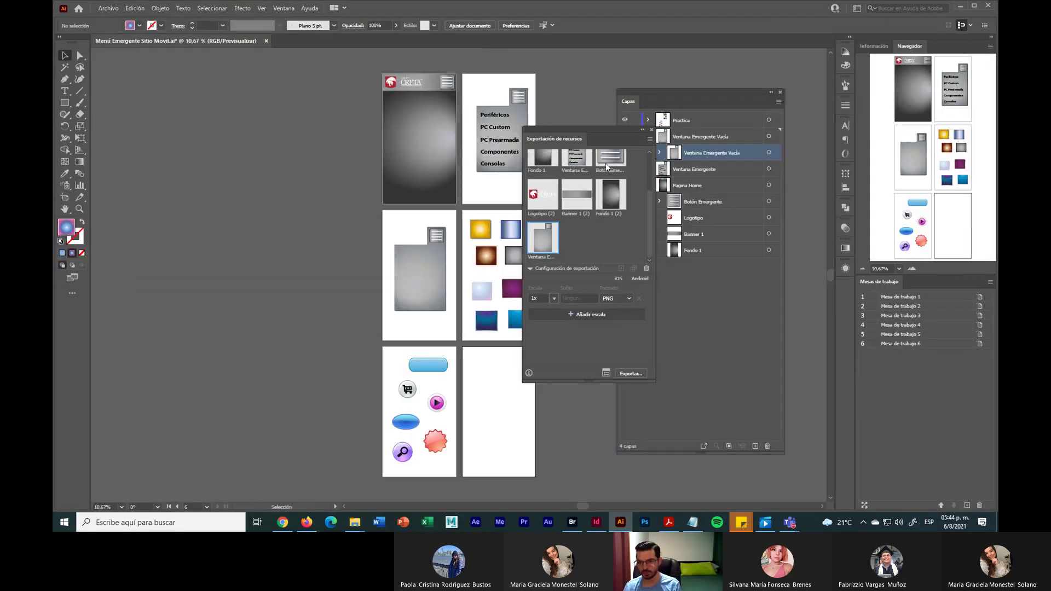
Move Illustrator's asset export panel off the artboards, then return to InDesign and move the dark background image over page 1
left_click_drag(603, 131, 258, 104)
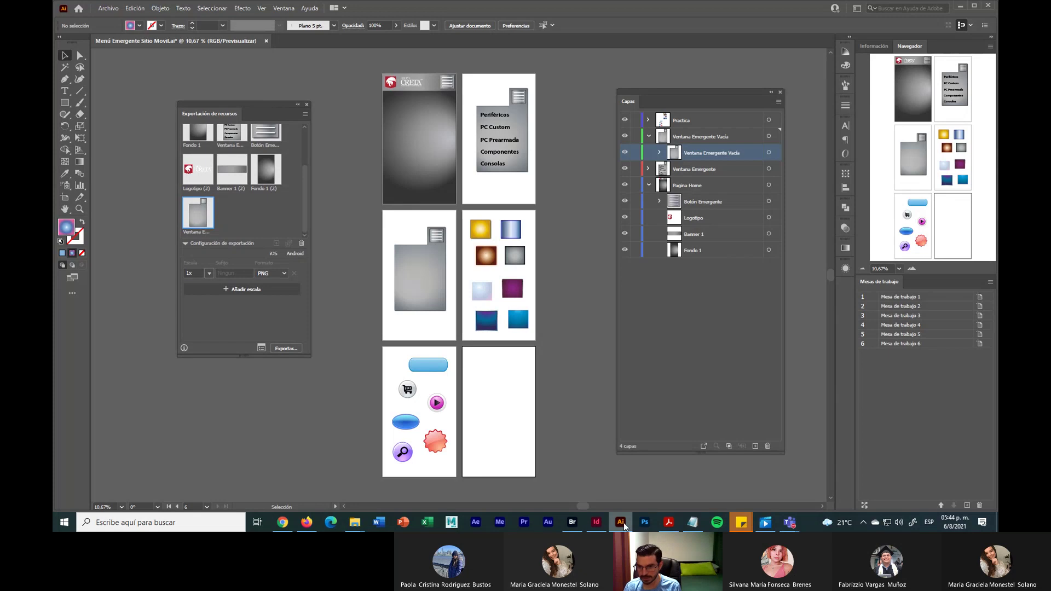
left_click(596, 522)
key("ctrl+minus")
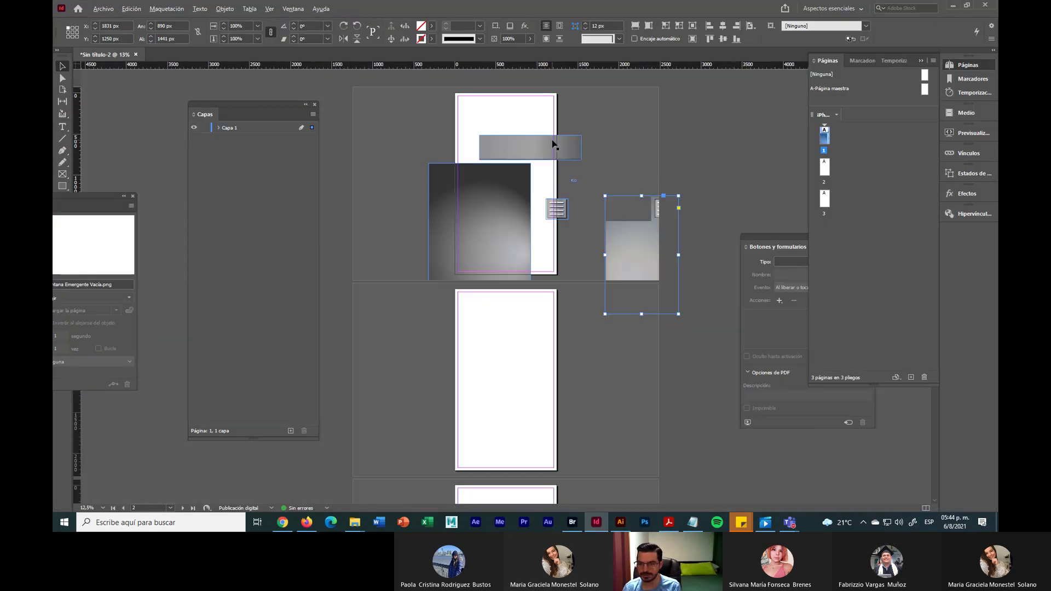
scroll(595, 268, "up", 1)
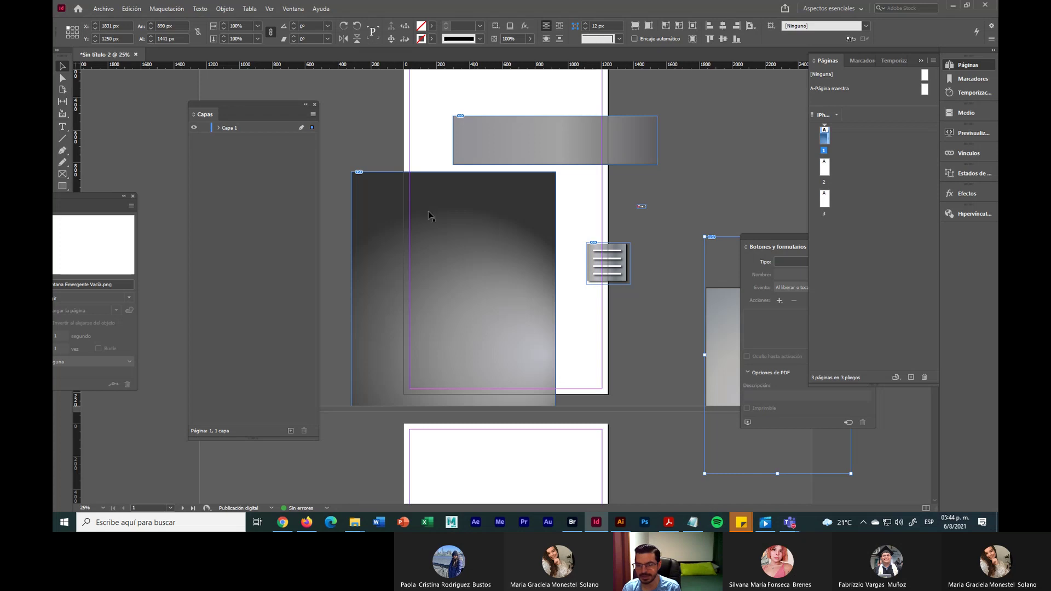
left_click_drag(430, 216, 475, 251)
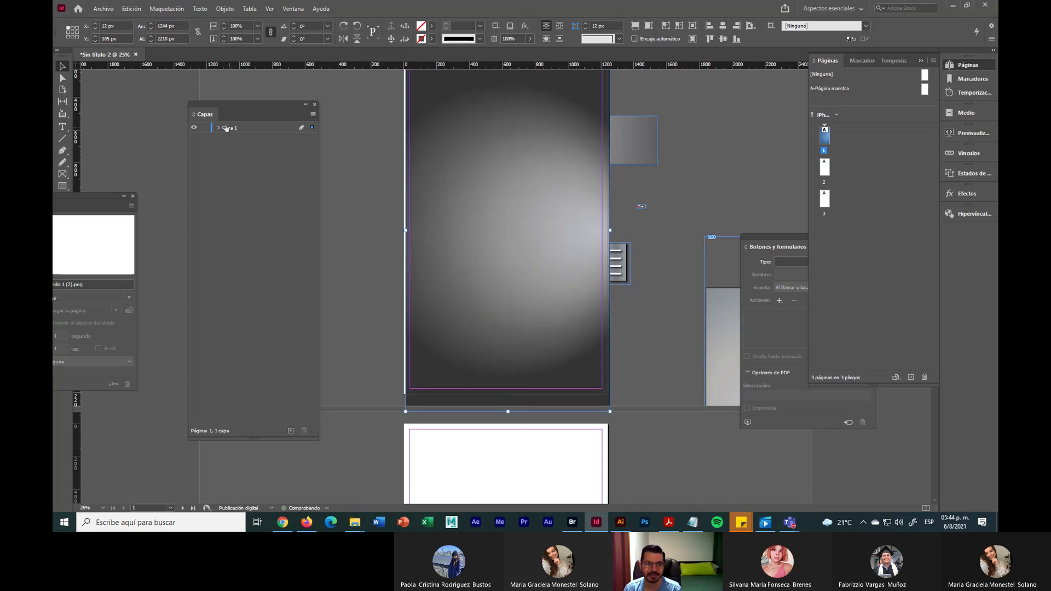
Expand Capa 1 and send Fondo 1 (2).png to the bottom of its object stack
left_click(218, 128)
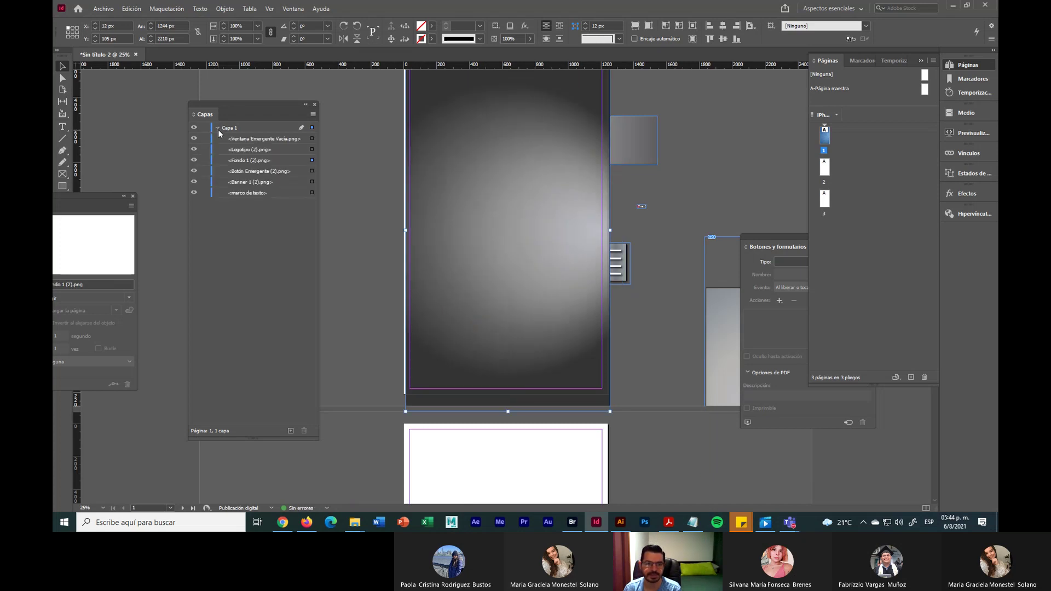
left_click(265, 140)
left_click_drag(268, 144, 260, 163)
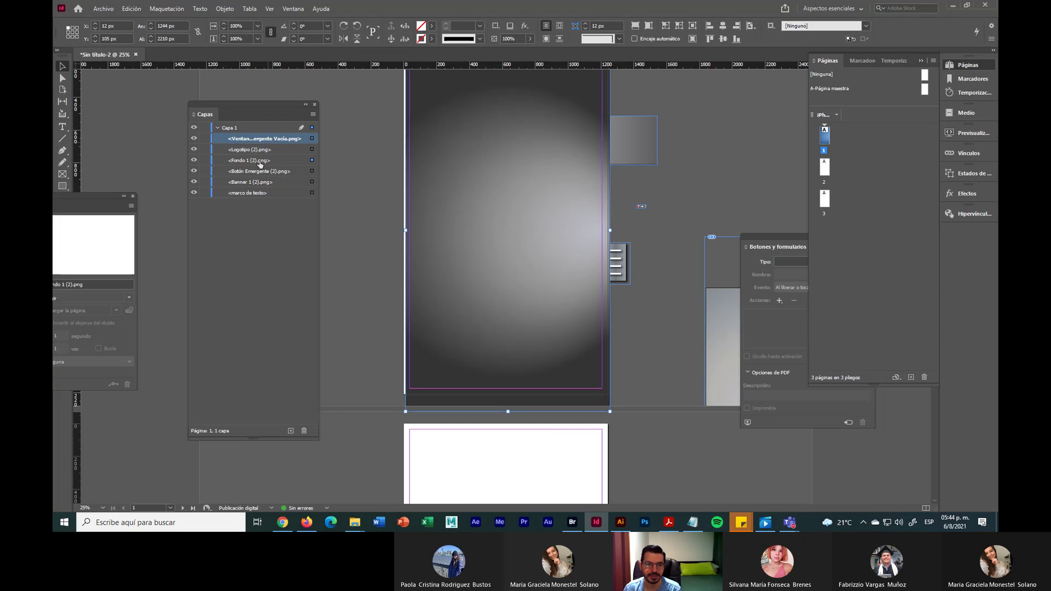
left_click(268, 161)
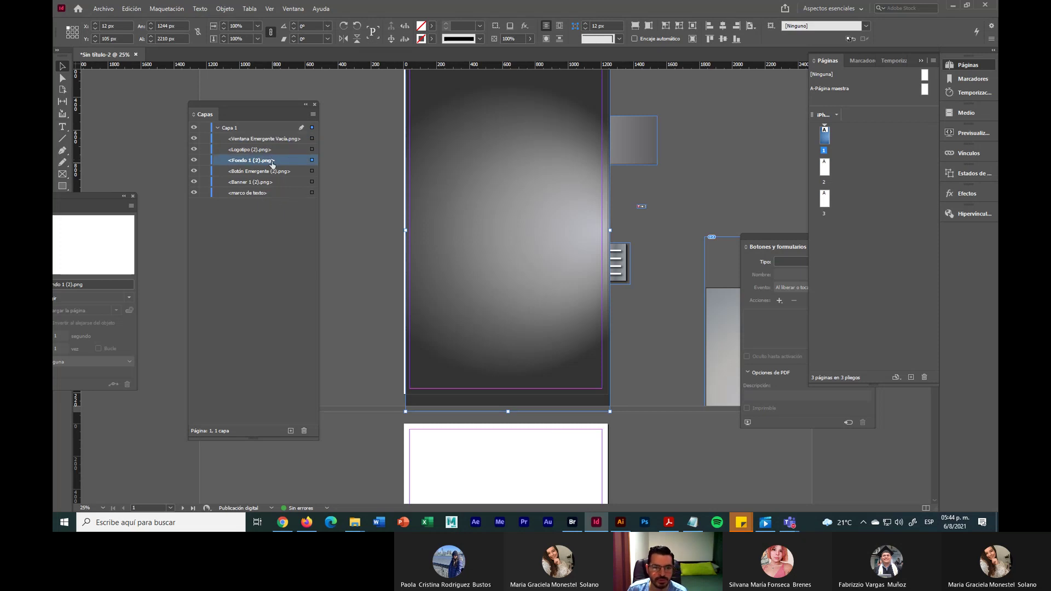
left_click_drag(272, 164, 268, 200)
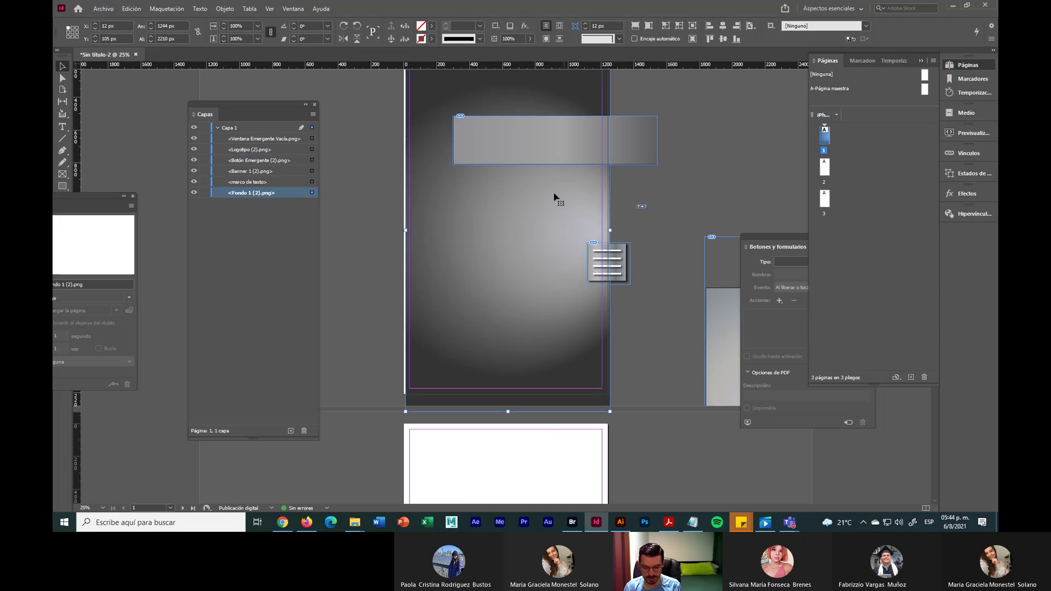
Select the Fondo 1 (2).png background and set the alignment reference to "Alinear con página", showing the align controls under the Windows Magnifier
scroll(556, 199, "up", 2)
key("ctrl+=")
scroll(599, 239, "up", 3)
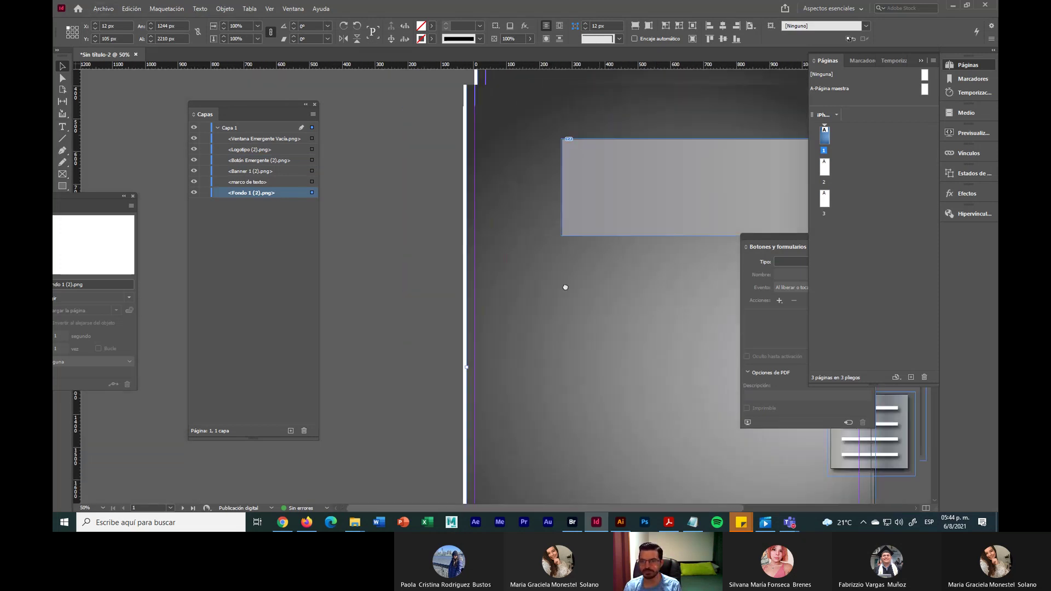
left_click_drag(547, 121, 507, 192)
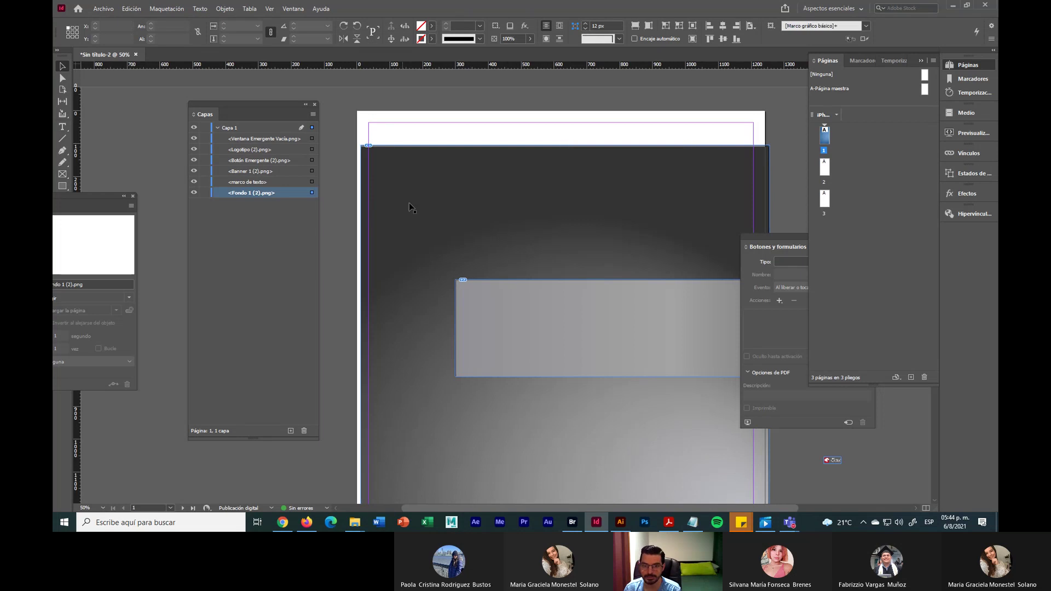
left_click(465, 195)
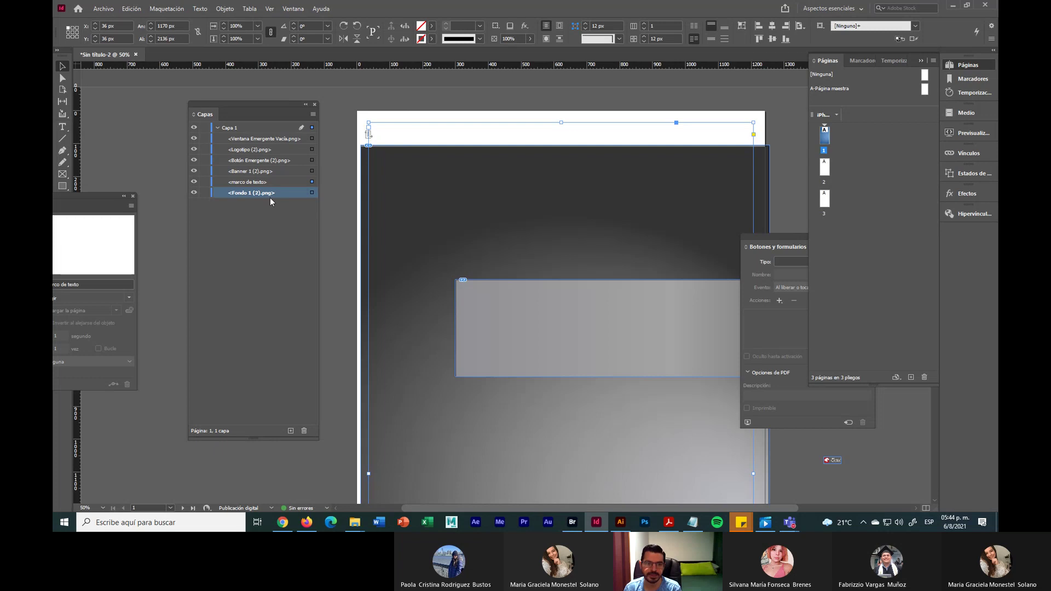
left_click(312, 192)
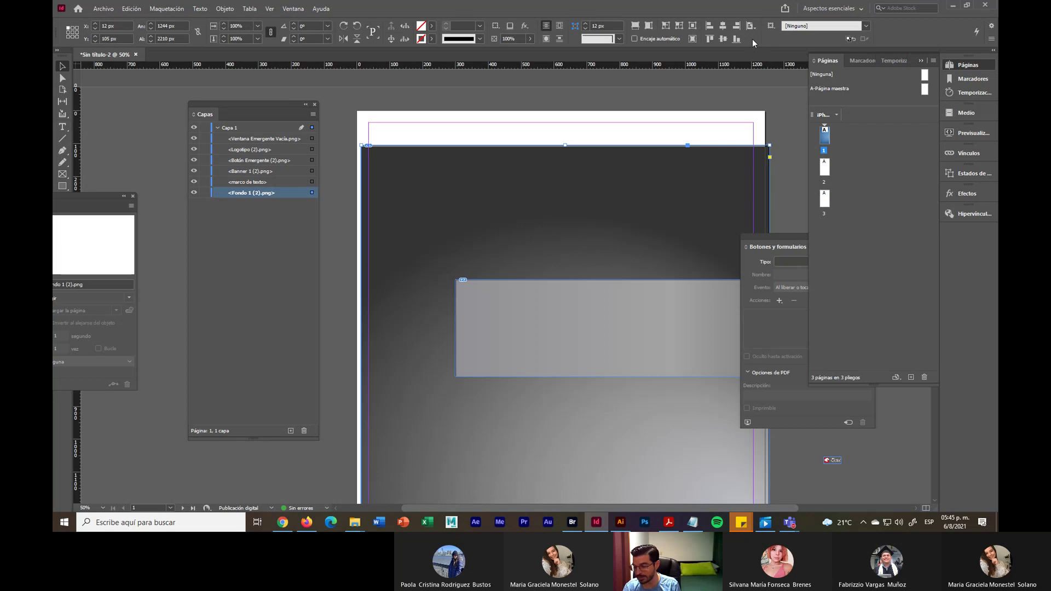
key("super+plus")
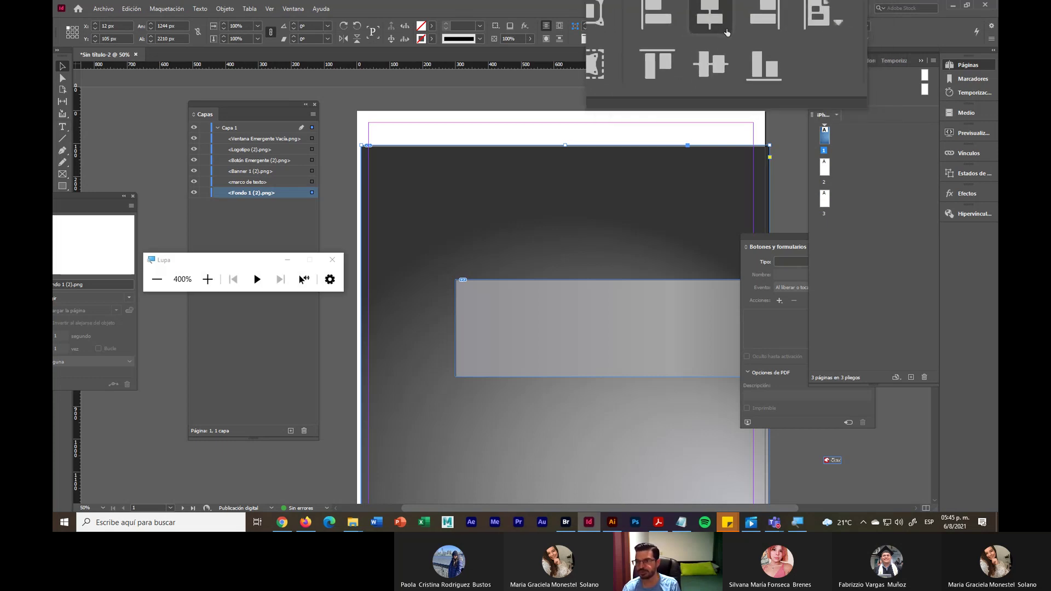
key("super+minus")
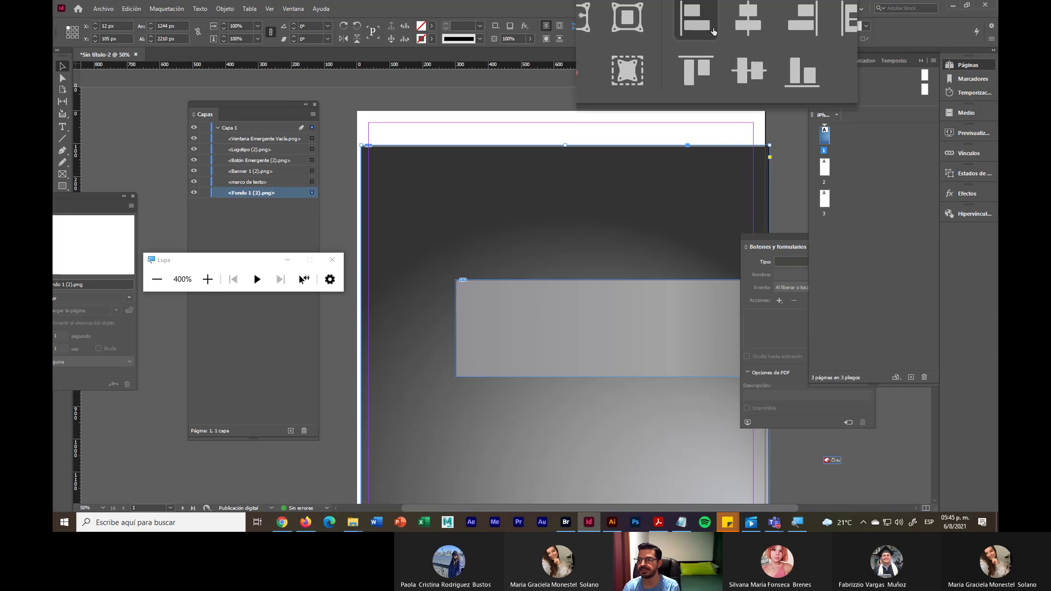
left_click(749, 27)
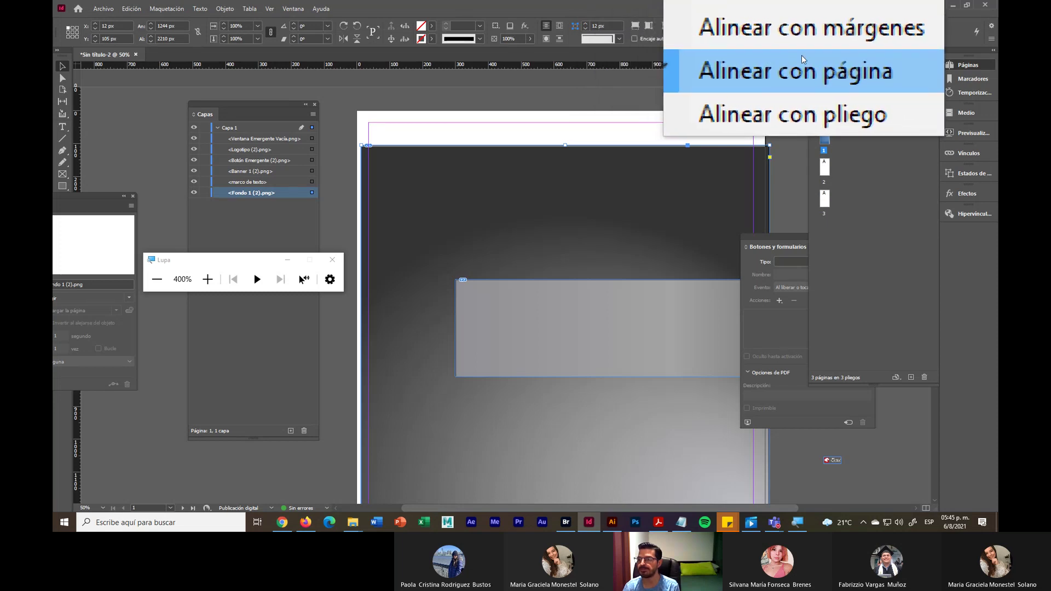
left_click(781, 47)
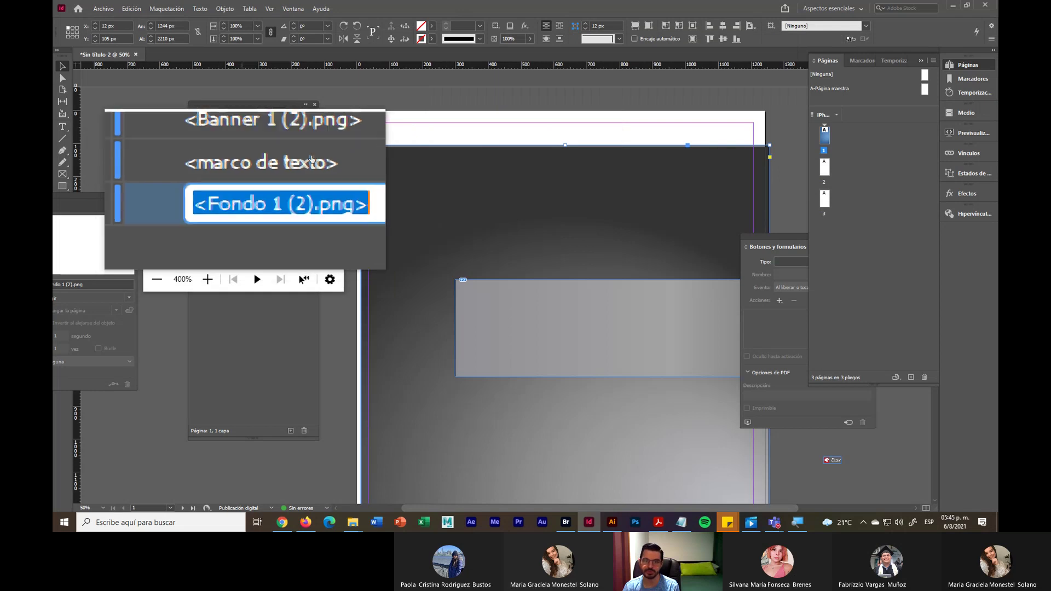
Reselect the background, center it horizontally and vertically on page 1, and close the Magnifier
left_click(422, 122)
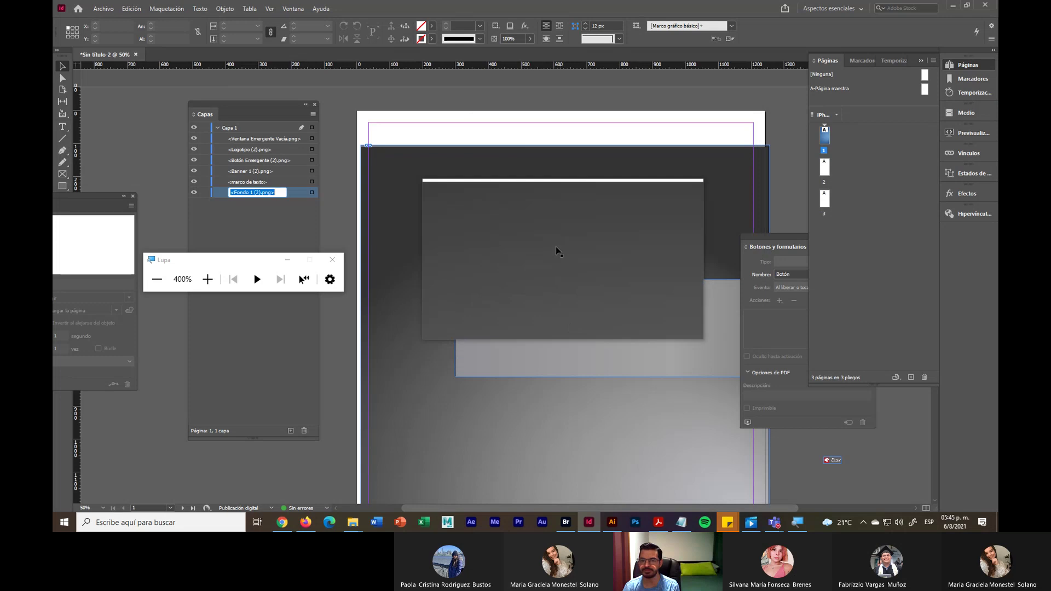
left_click(312, 192)
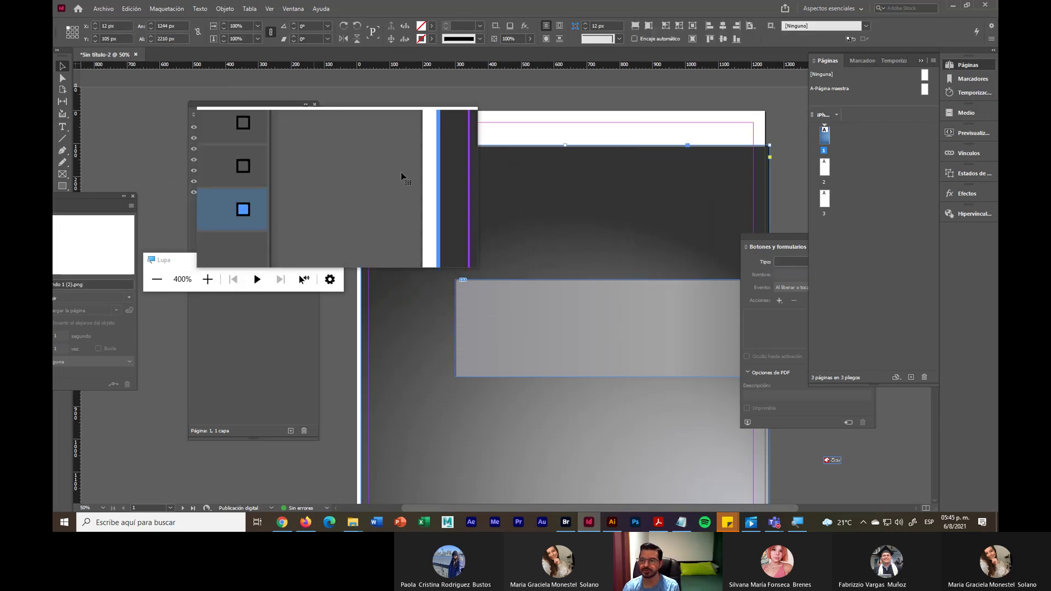
left_click(722, 28)
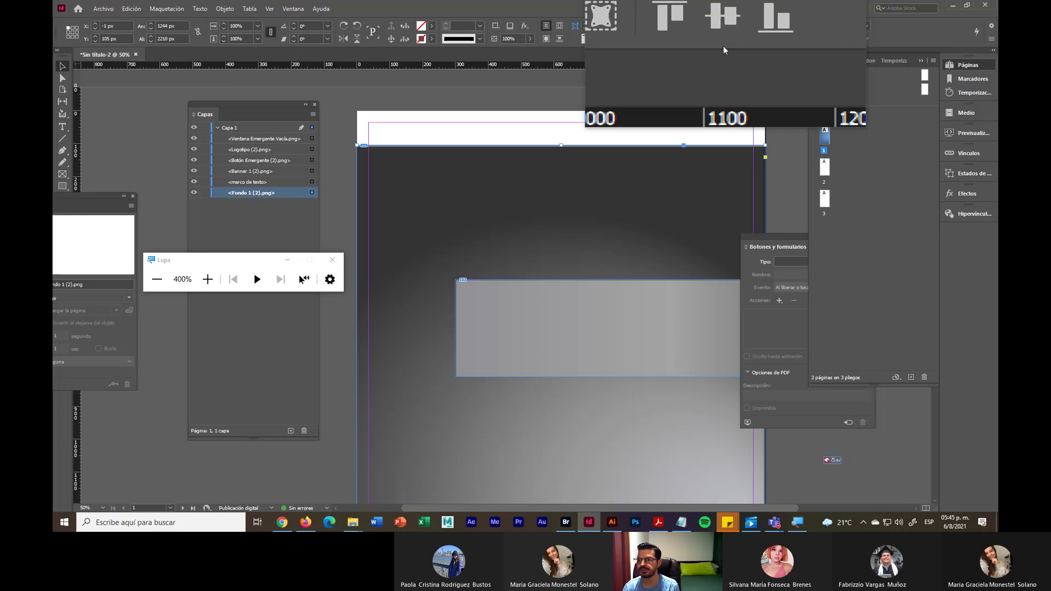
left_click(723, 43)
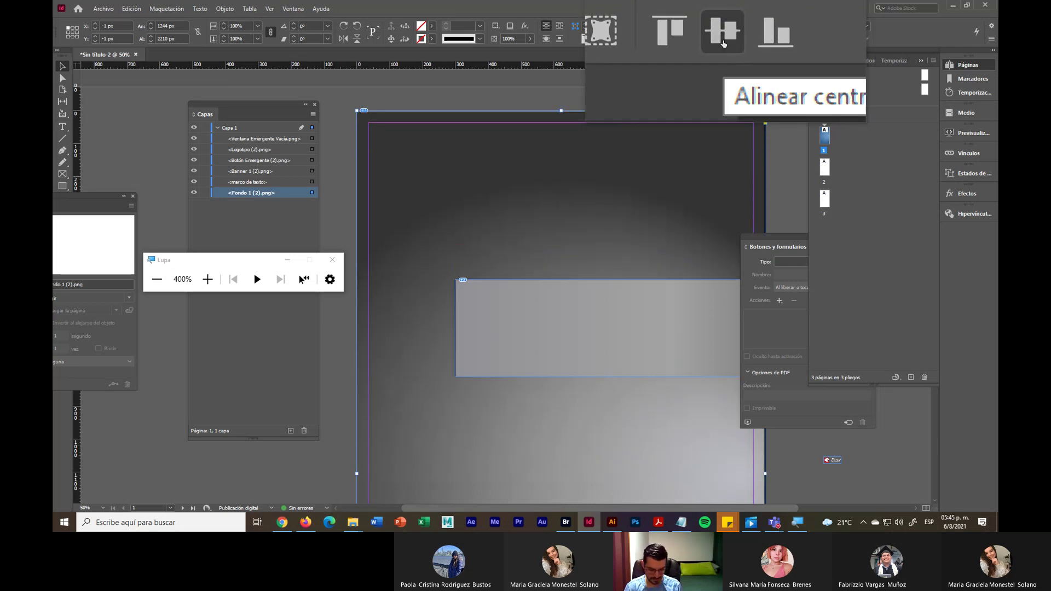
key("ctrl+minus")
key("ctrl+minus")
key("ctrl+plus")
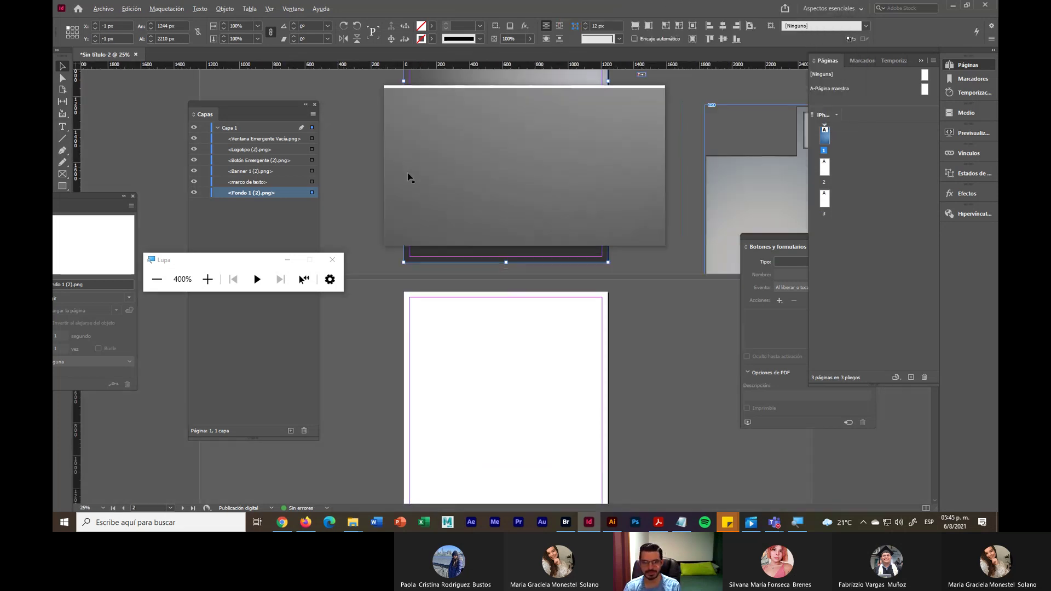
key("super+Escape")
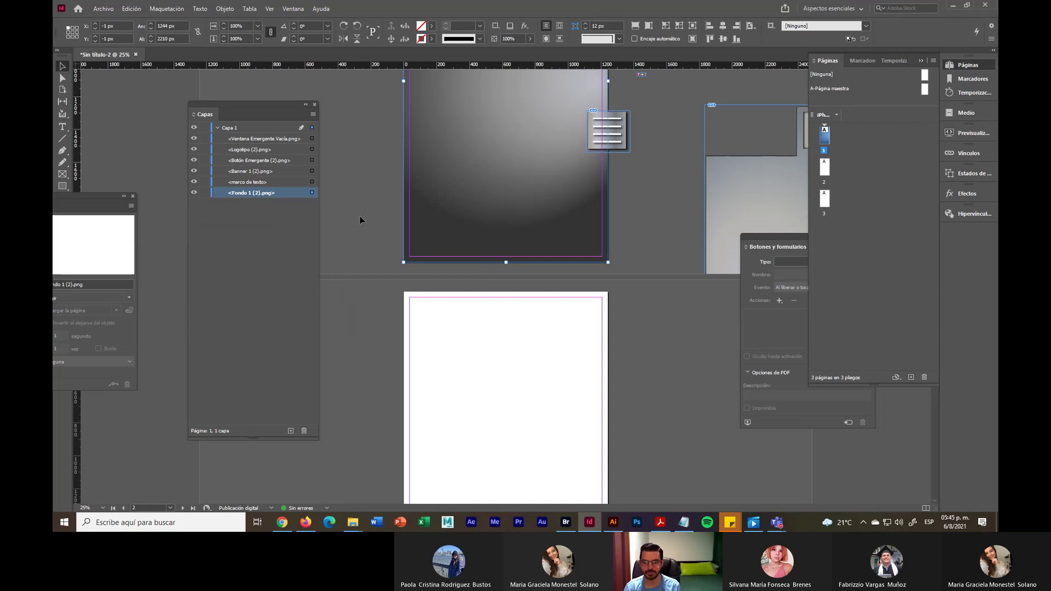
scroll(597, 247, "up", 4)
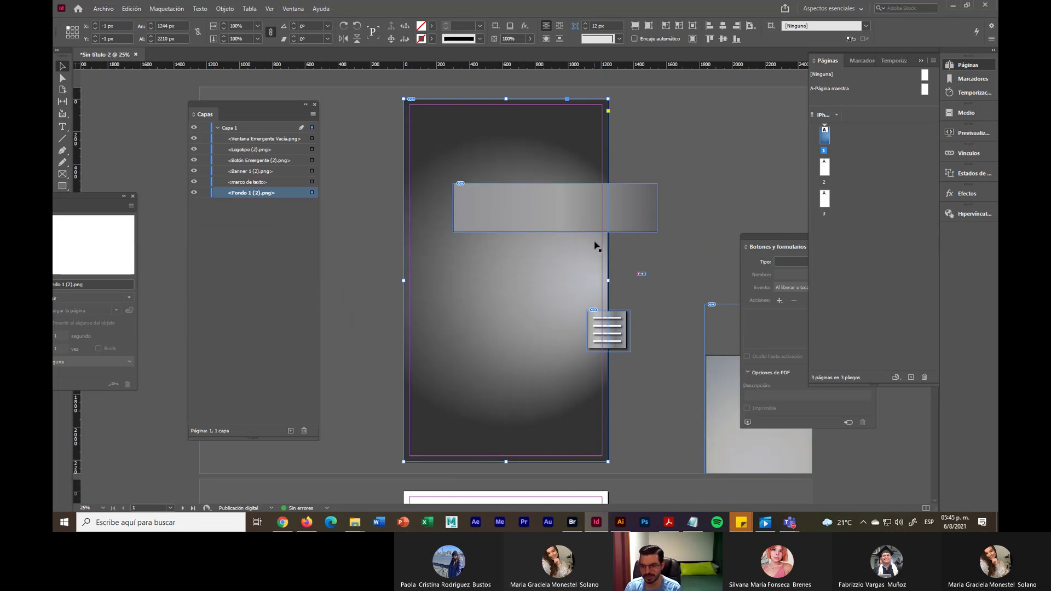
Move the gray banner to the top edge of page 1 and set the popup button on its right end
left_click(694, 179)
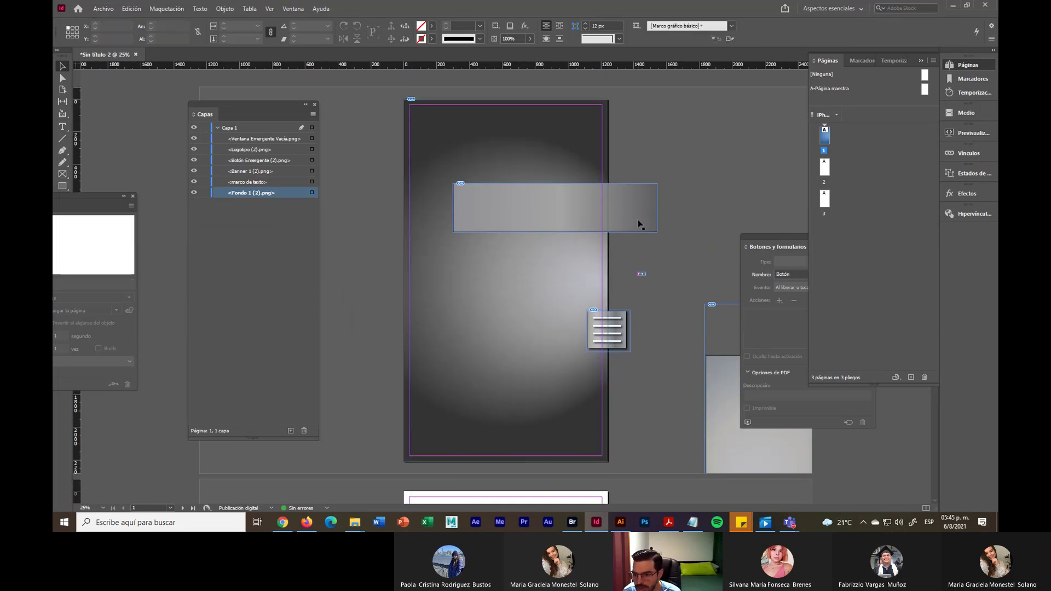
left_click_drag(644, 204, 594, 119)
left_click_drag(615, 338, 585, 134)
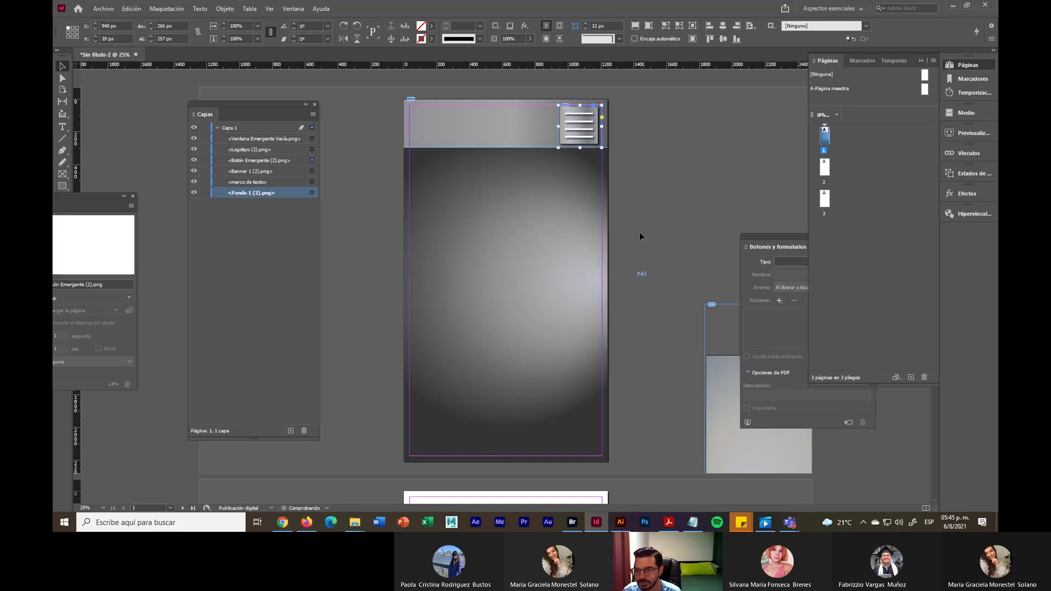
Try enlarging the tiny logo's frame, undo it and delete the logo, and reposition the empty popup window image beside page 1
left_click(642, 274)
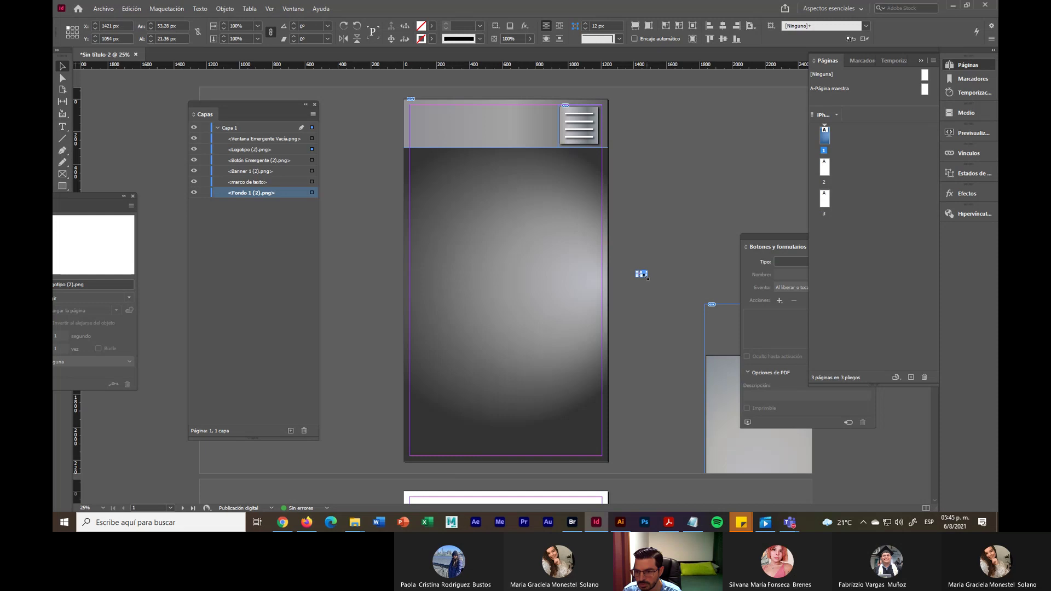
left_click_drag(646, 277, 686, 311)
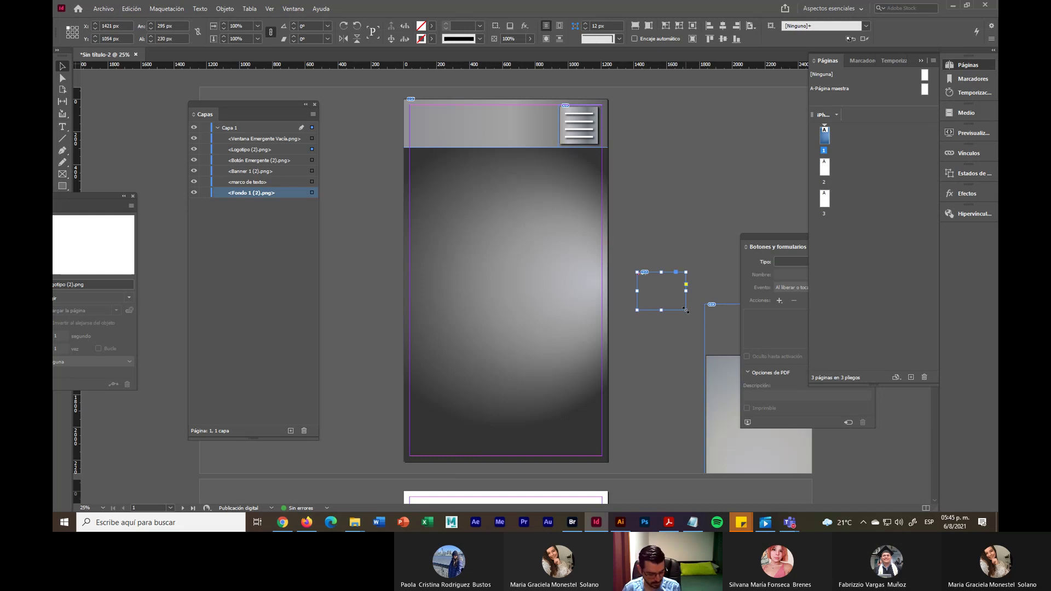
key("ctrl+z")
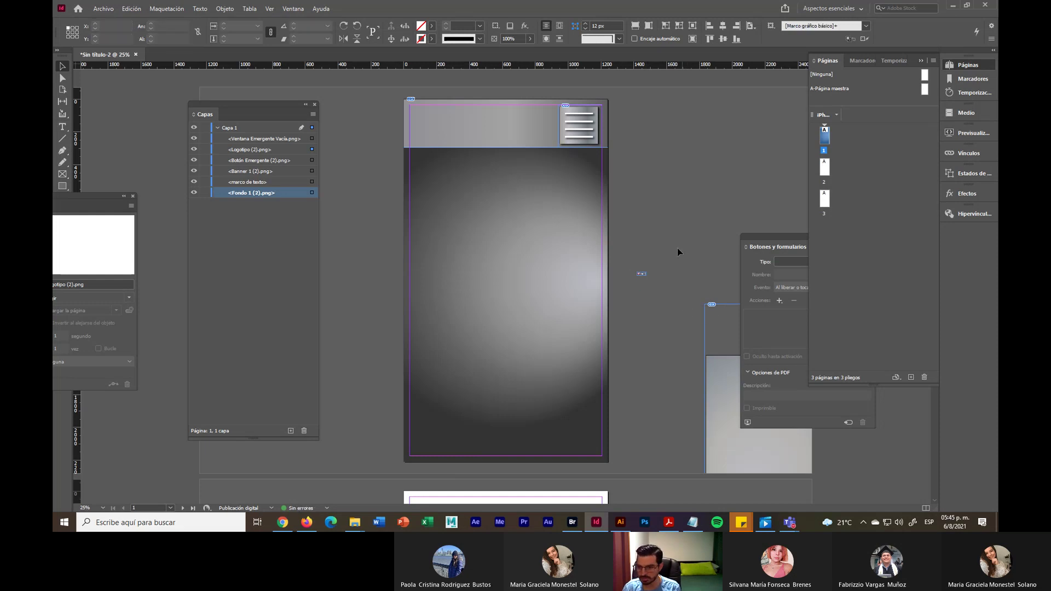
key("Delete")
left_click_drag(721, 354, 672, 214)
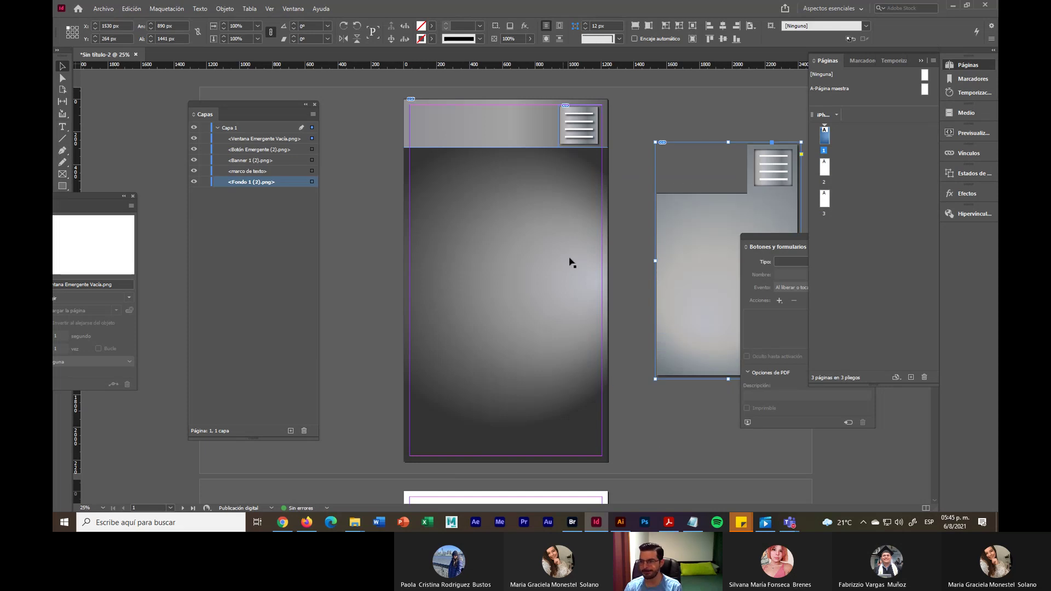
left_click_drag(694, 267, 690, 290)
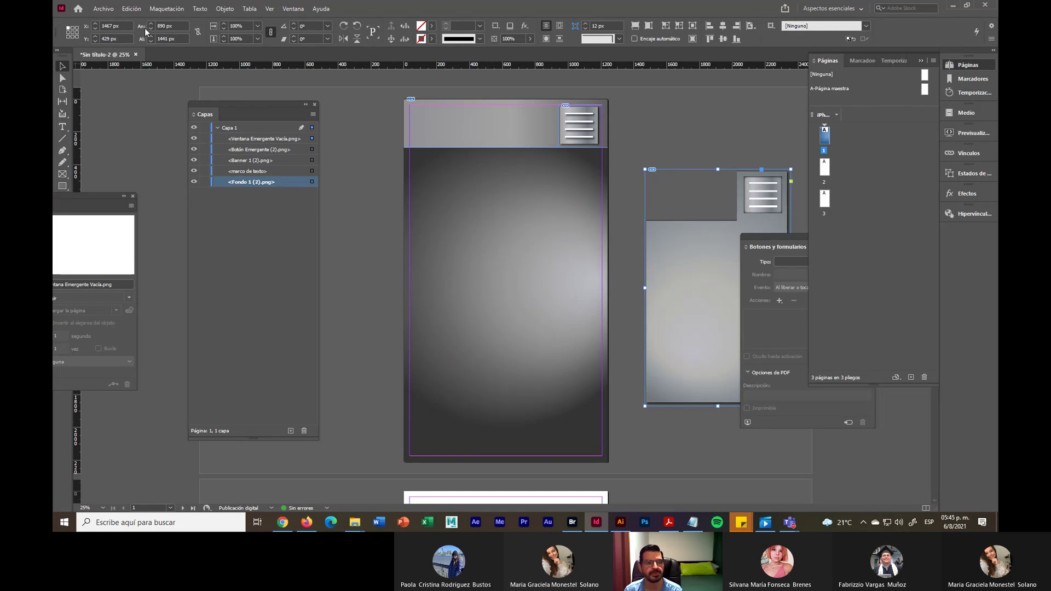
Place Logotipo (2).png from the Otros Recursos folder at about 639 × 256 px and position it on the left part of page 1's banner
left_click(103, 9)
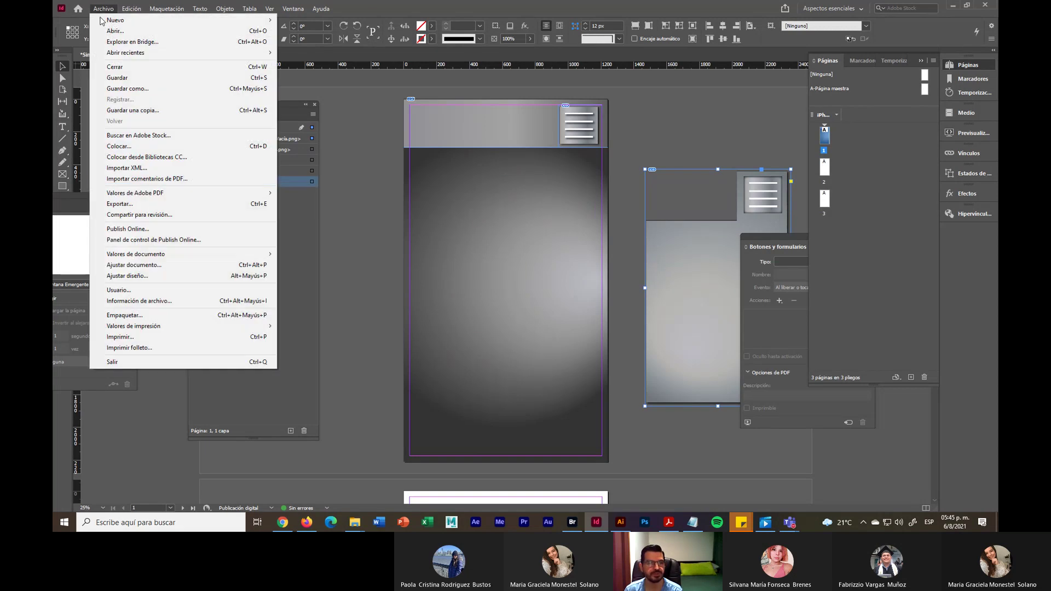
left_click(119, 146)
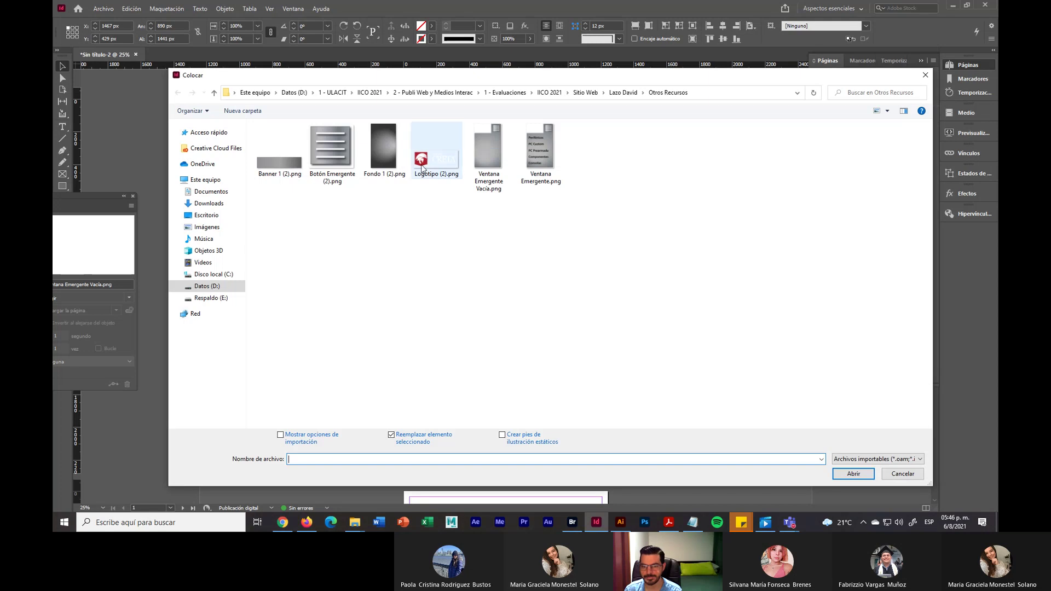
left_click(422, 168)
left_click(853, 474)
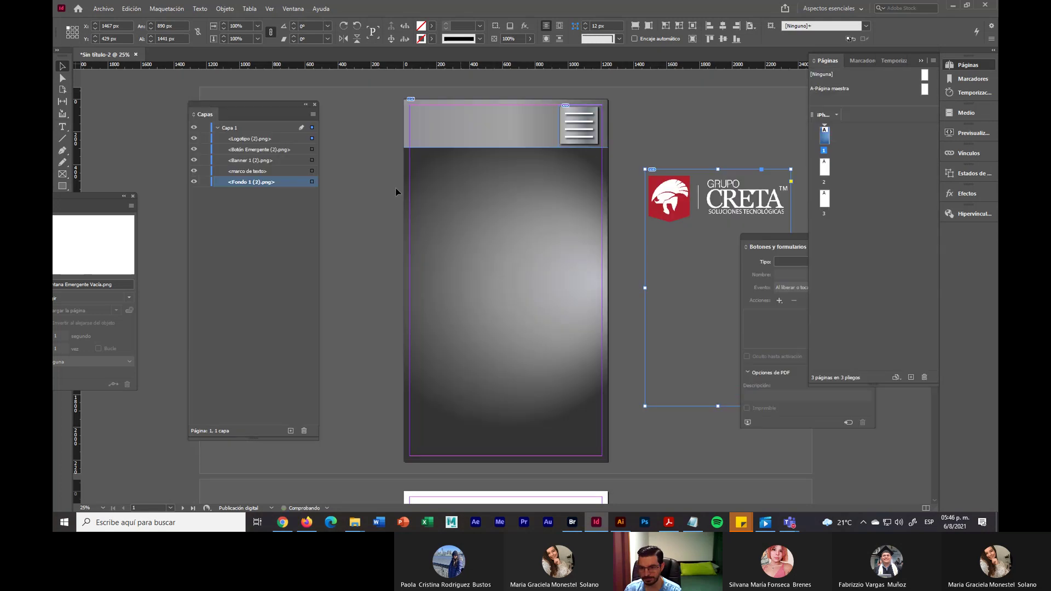
left_click(454, 211)
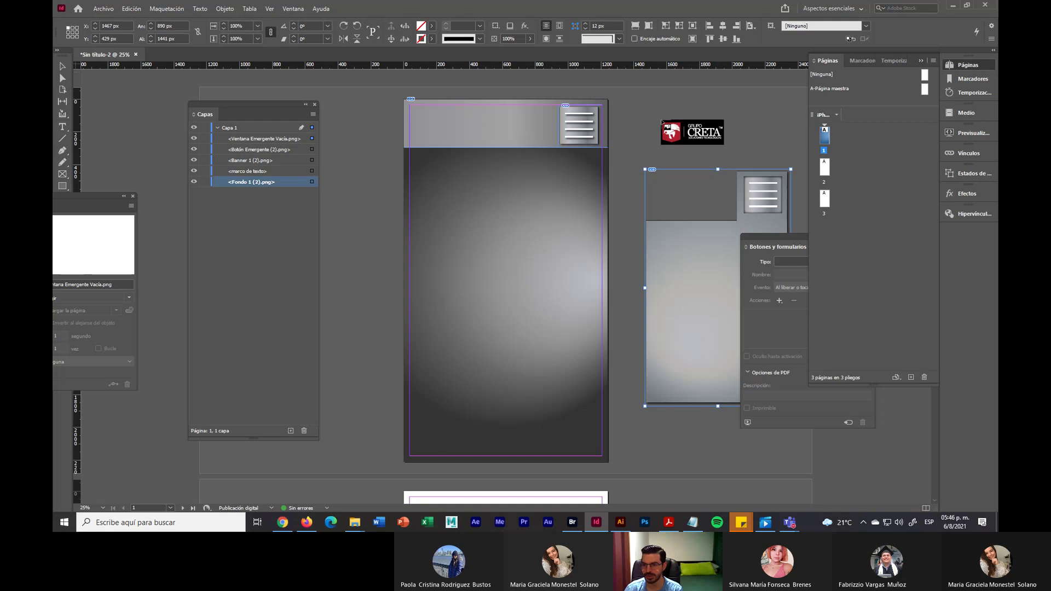
left_click_drag(428, 200, 535, 279)
left_click_drag(487, 224, 484, 149)
scroll(484, 149, "up", 3)
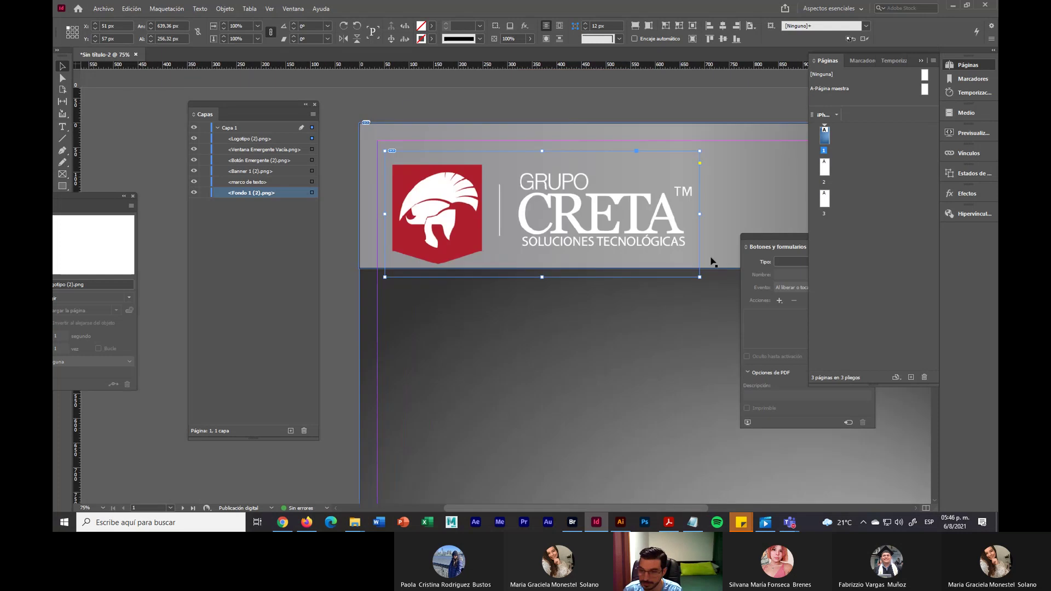
Scale the logo down to about 583 × 234 px, align it with page 1's margins inside the banner, and deselect it
left_click_drag(699, 277, 672, 255)
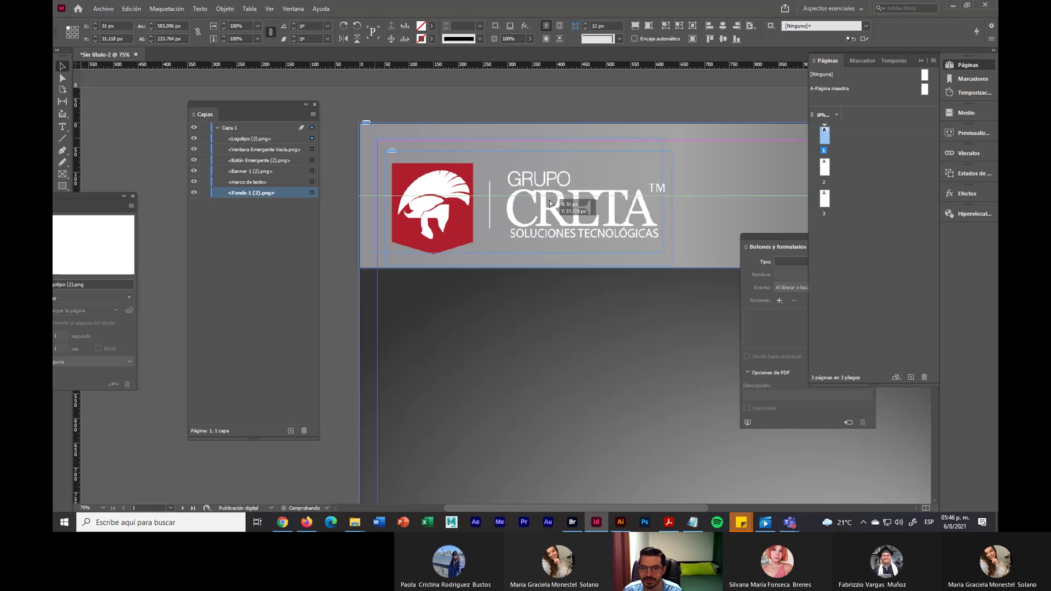
left_click_drag(551, 191, 541, 178)
left_click(536, 107)
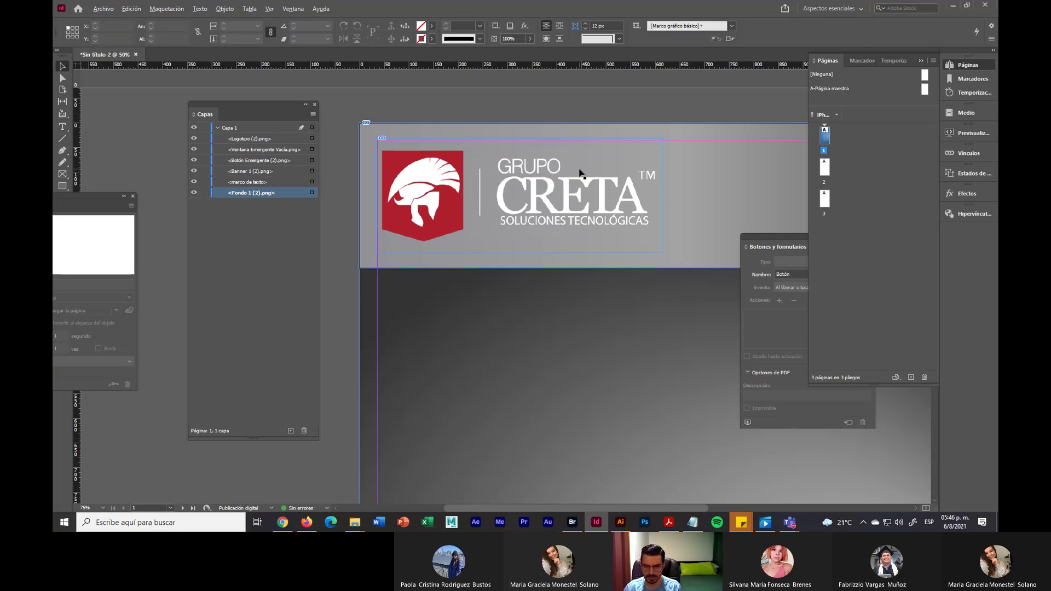
scroll(581, 174, "down", 3)
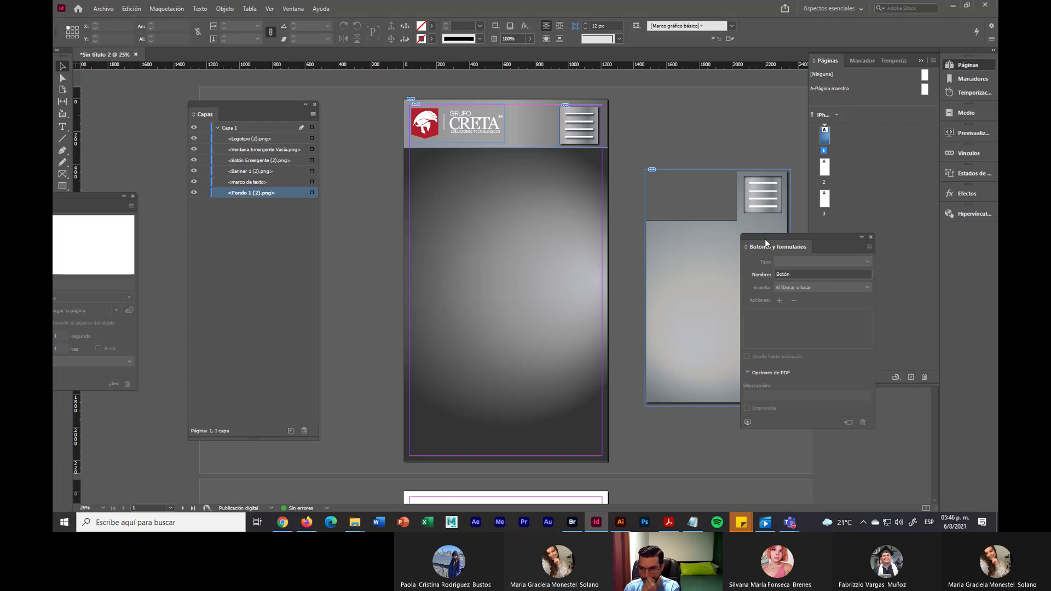
Move the Buttons and Forms panel aside, then copy page 1's layout objects and paste them in place on pages 2 and 3
left_click_drag(766, 242, 868, 282)
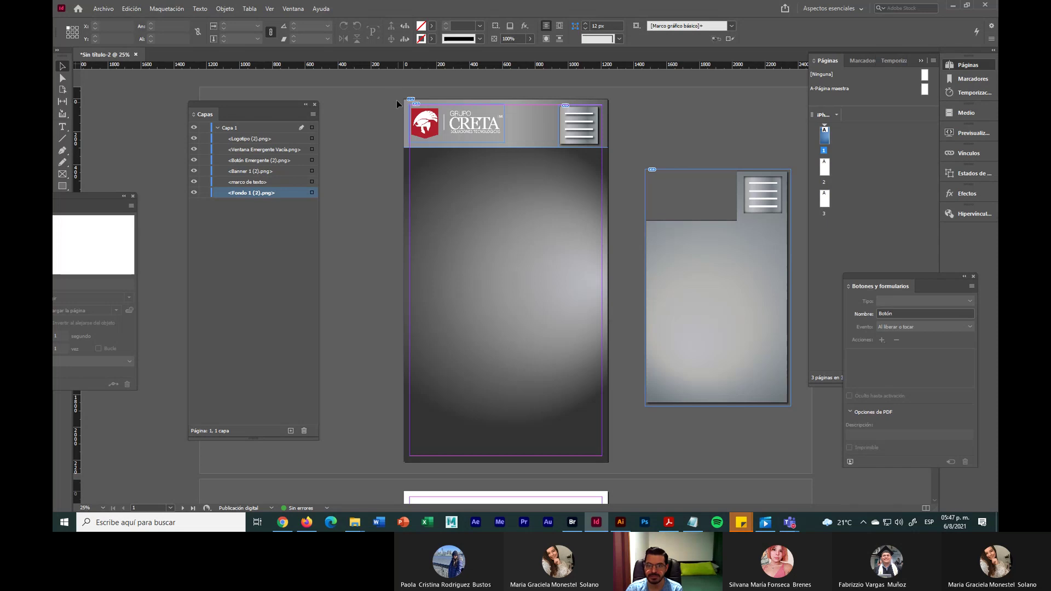
left_click_drag(392, 97, 623, 468)
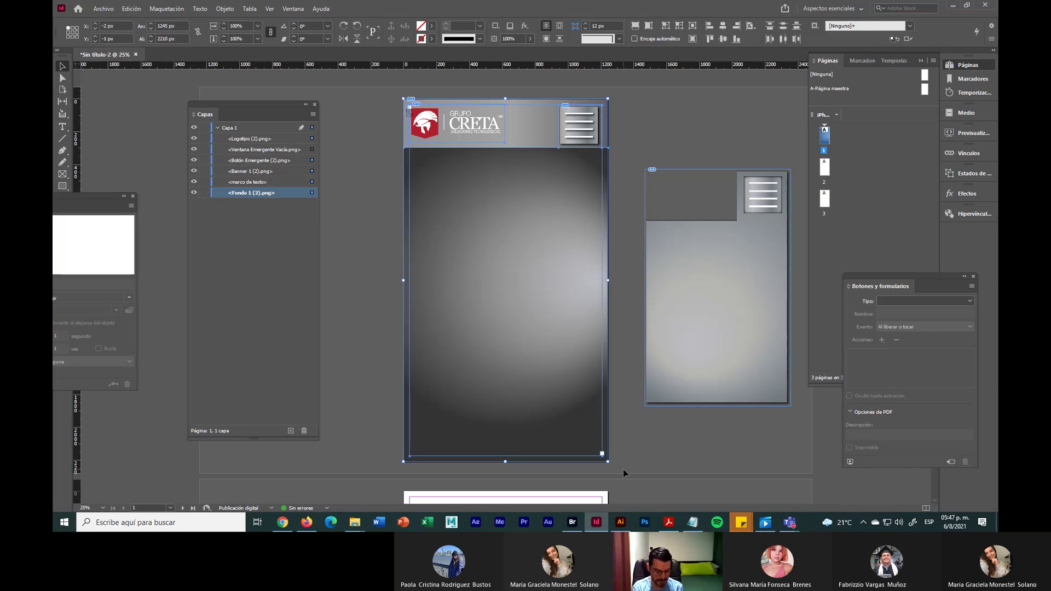
scroll(619, 445, "down", 5)
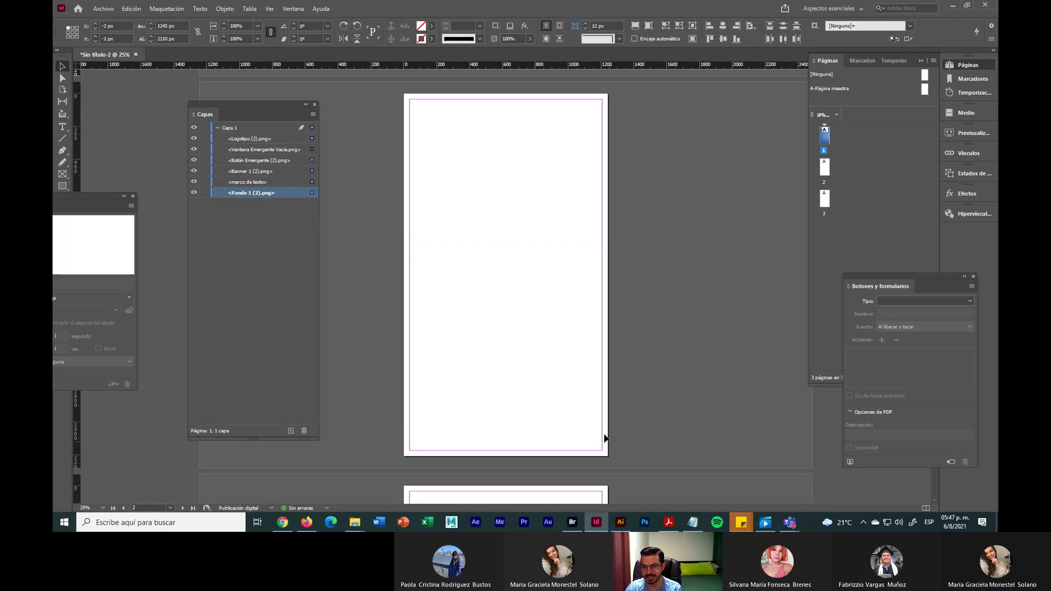
left_click(531, 309)
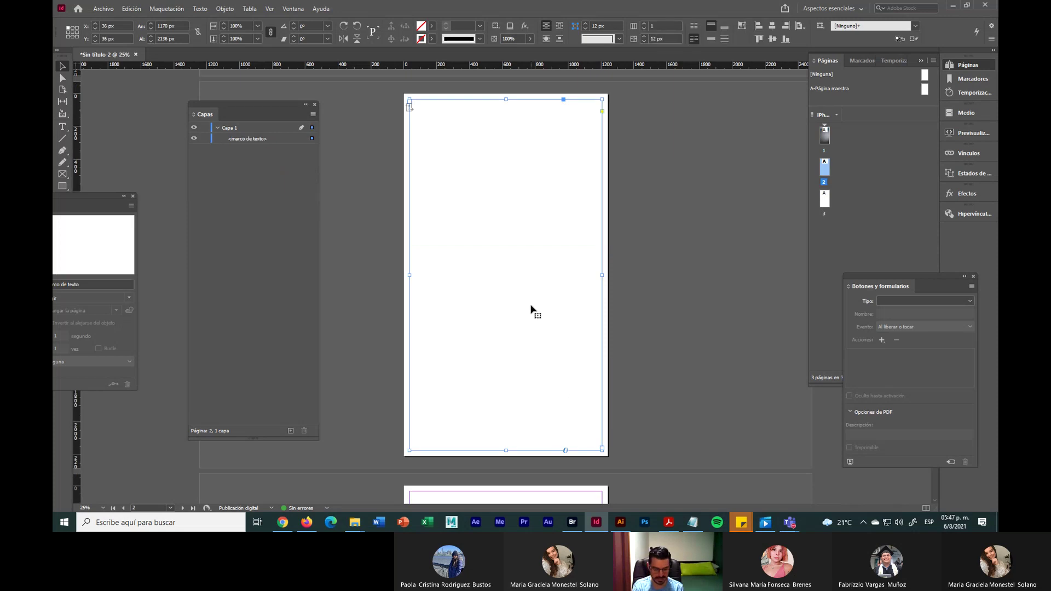
key("ctrl+alt+shift+v")
scroll(528, 304, "down", 5)
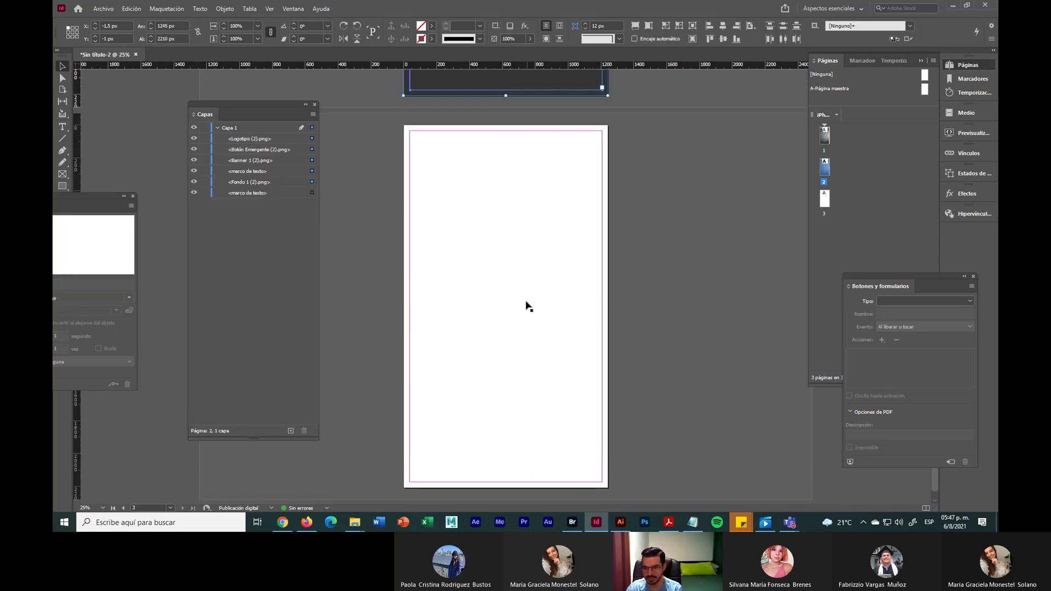
left_click(527, 305)
key("ctrl+alt+shift+v")
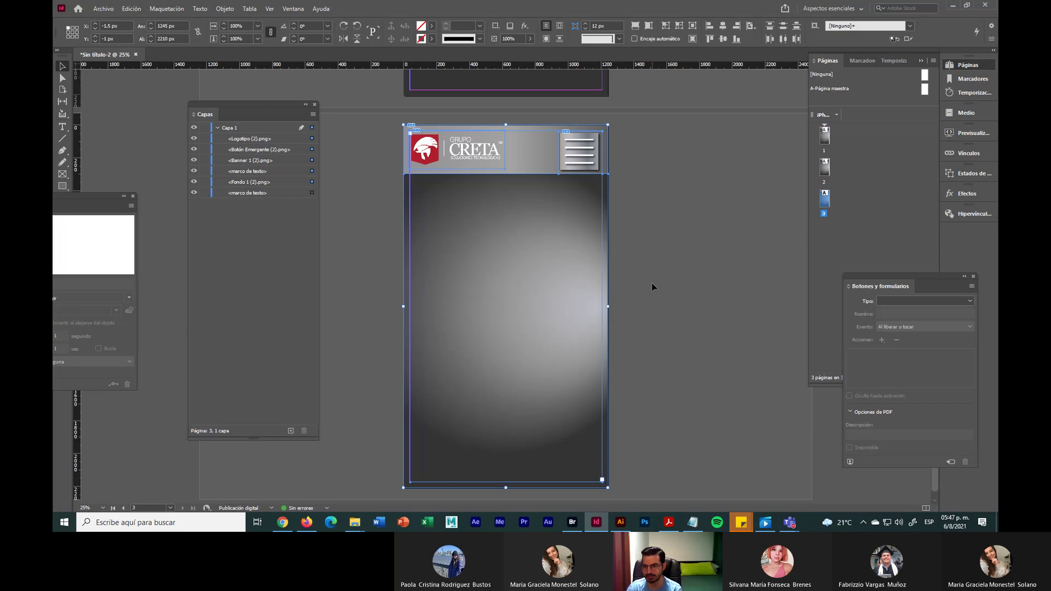
Highlight page 2's lowest text frame in the layer list and bring the Animation panel fully into view
scroll(651, 287, "up", 5)
left_click(600, 366)
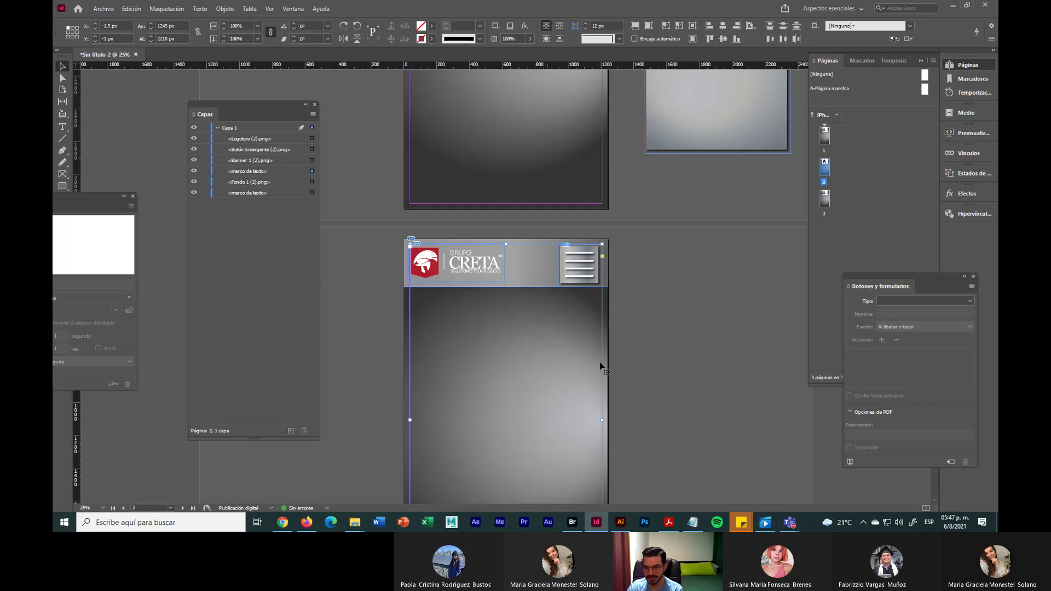
left_click(257, 193)
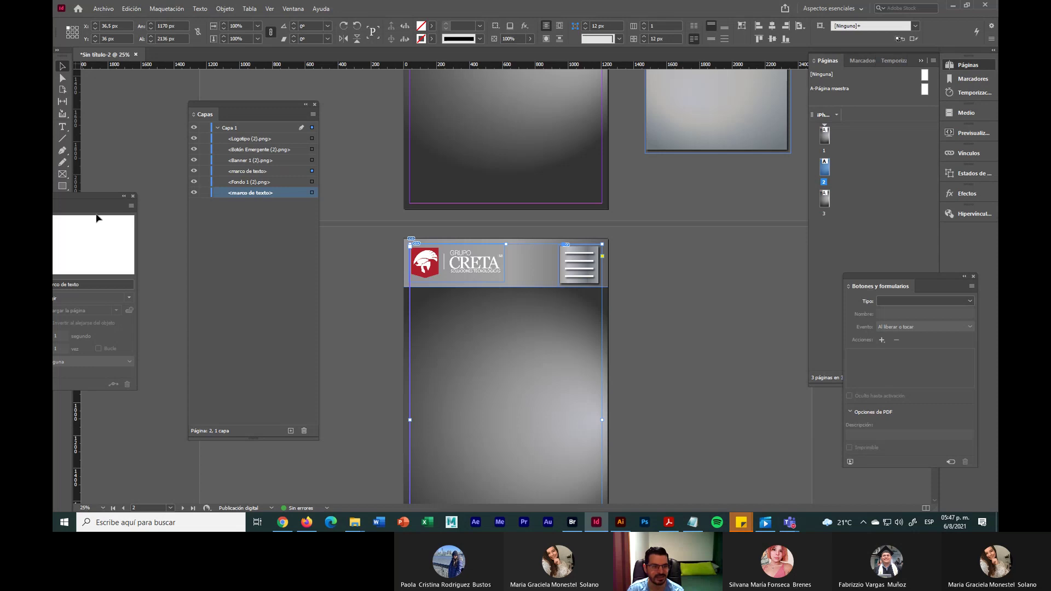
left_click_drag(96, 198, 255, 270)
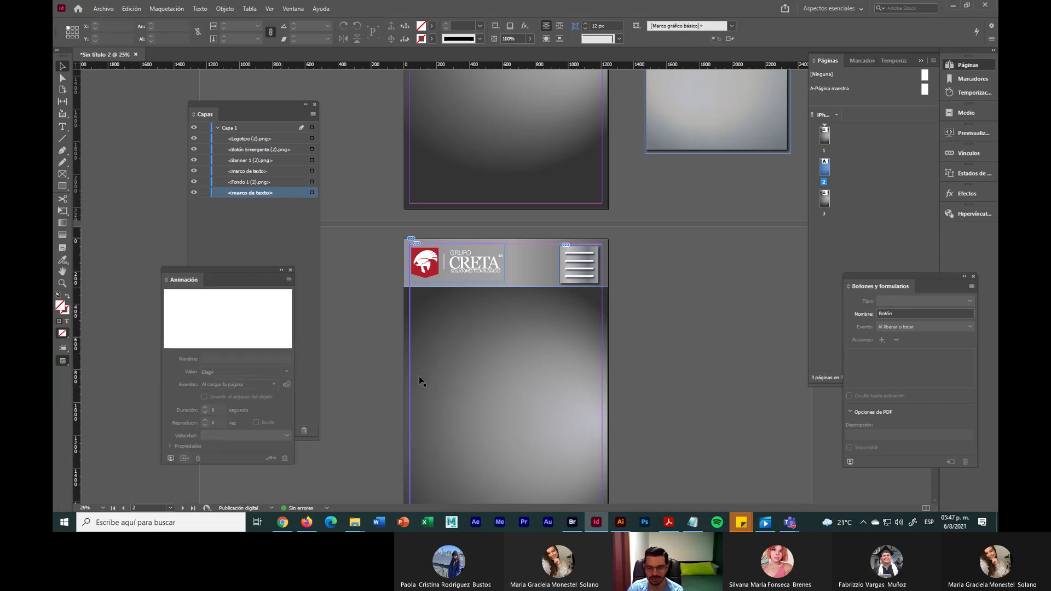
Switch to Illustrator and try a gold and a red radial gradient on the Fondo 1 background of Pagina Home
left_click(620, 521)
left_click(426, 163)
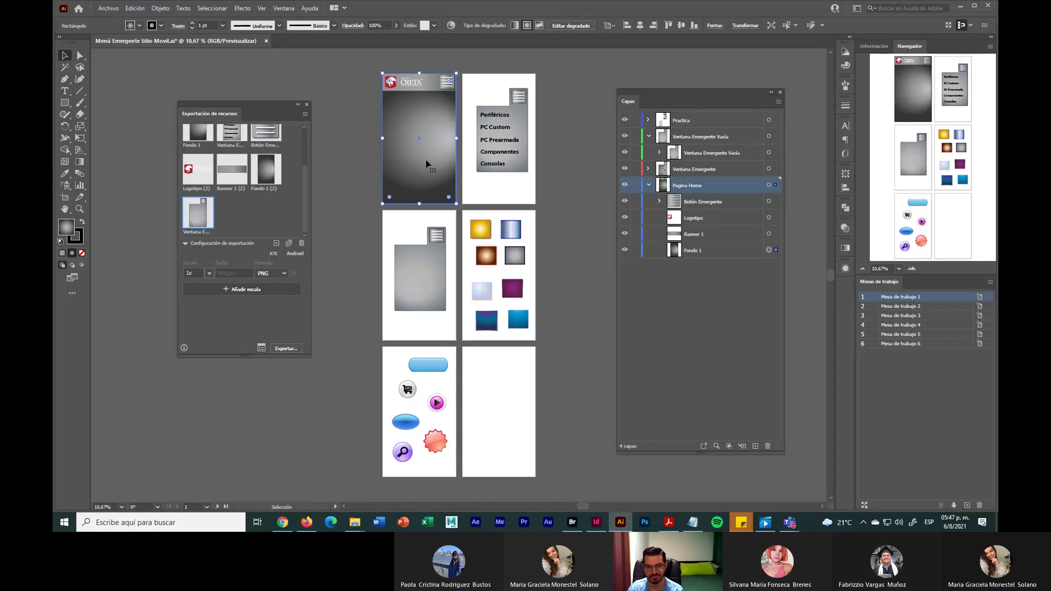
left_click(846, 248)
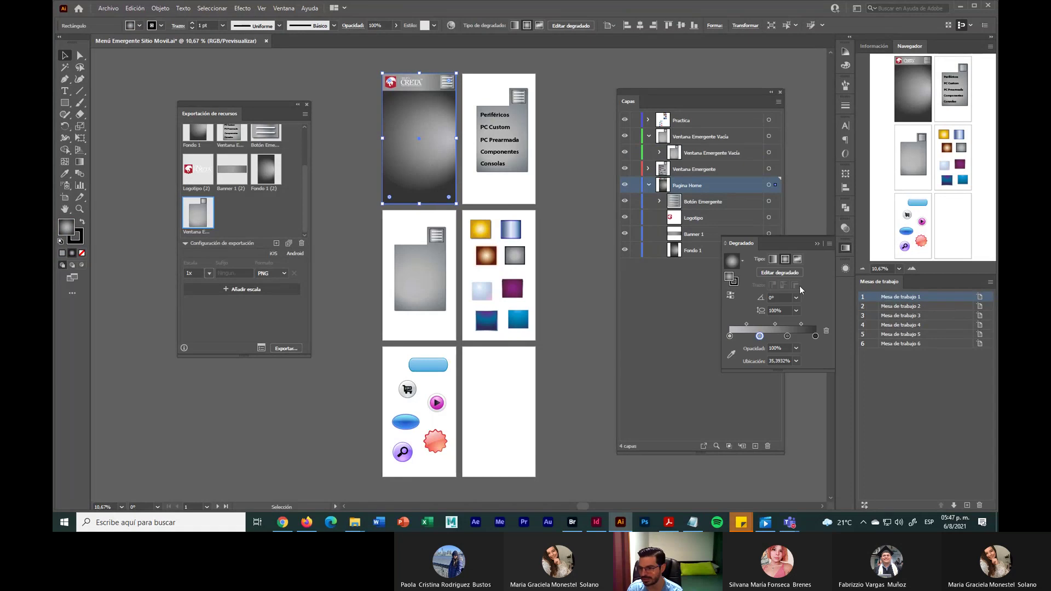
left_click(135, 26)
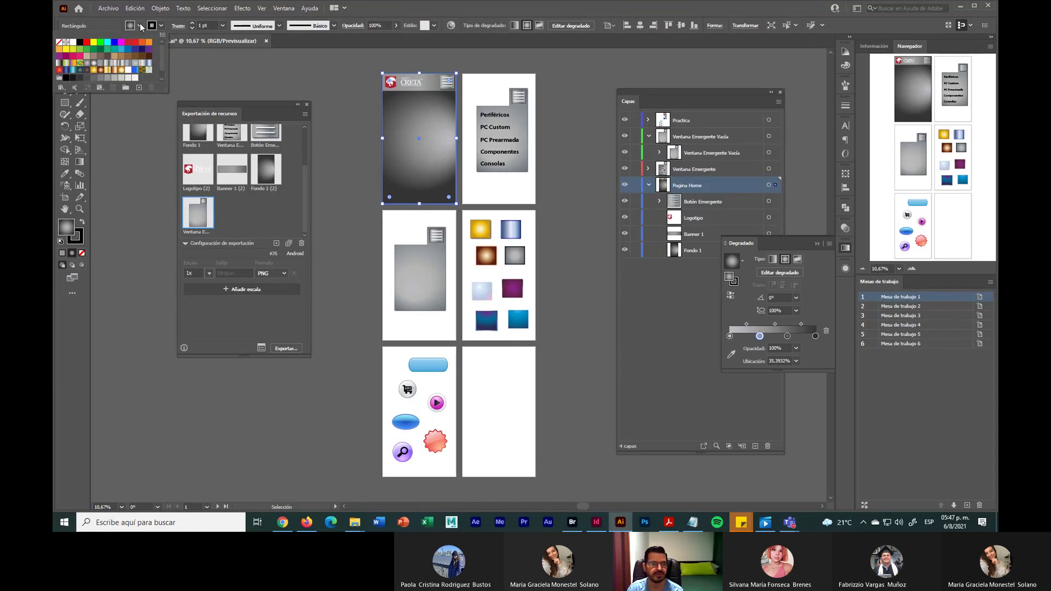
left_click(135, 25)
left_click(135, 26)
left_click(94, 70)
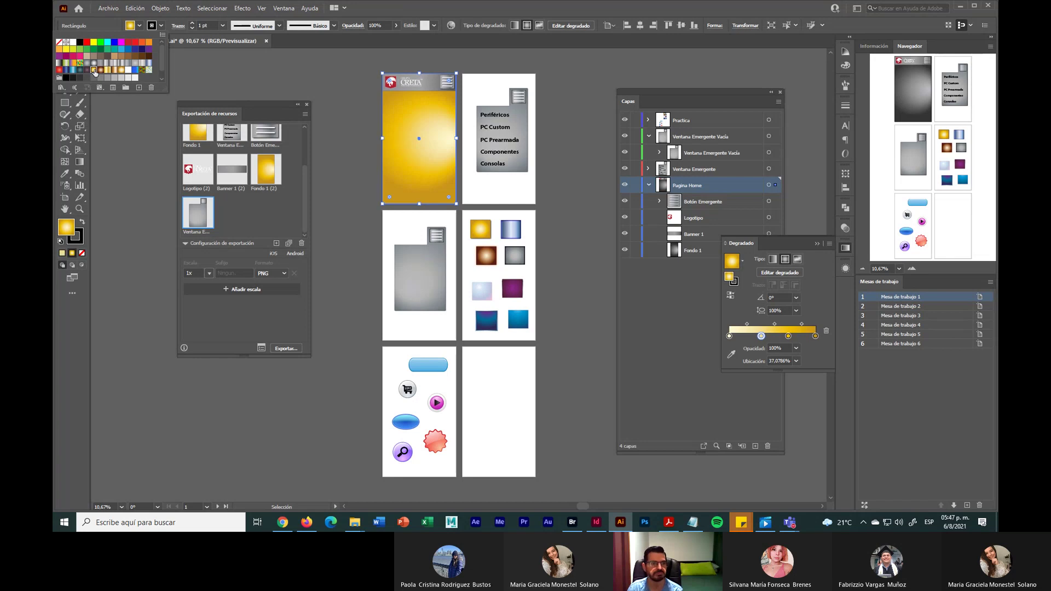
left_click(59, 71)
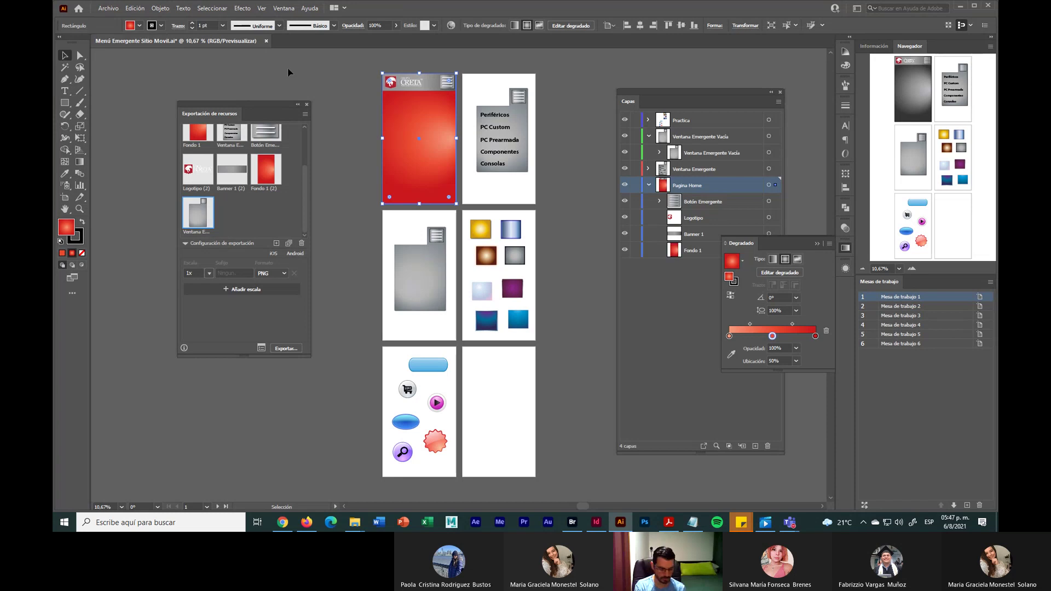
Undo both gradient changes on the Fondo 1 background and deselect it
key("ctrl+z")
key("ctrl+z")
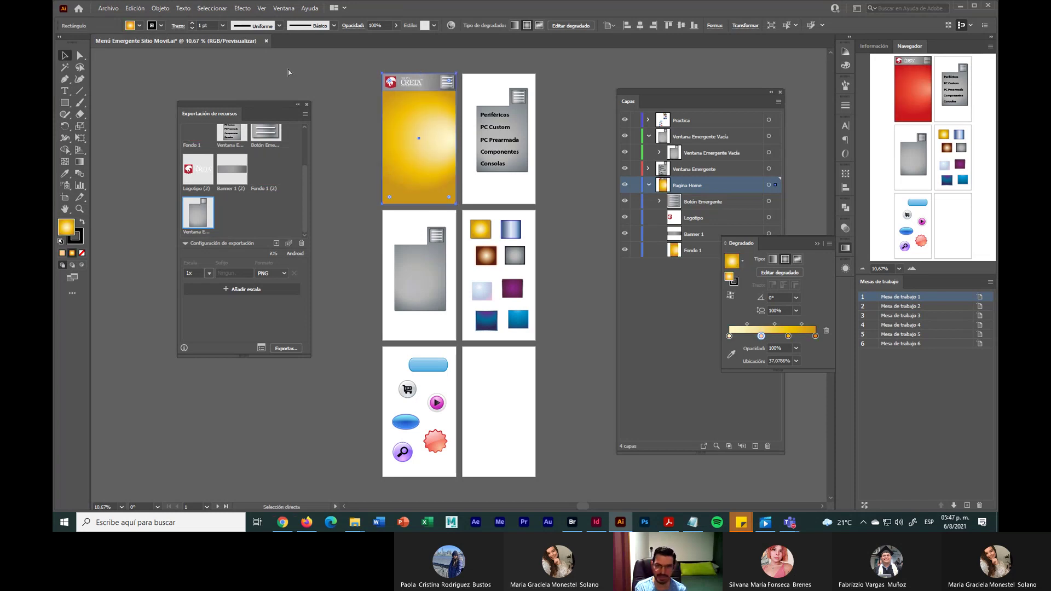
left_click(342, 87)
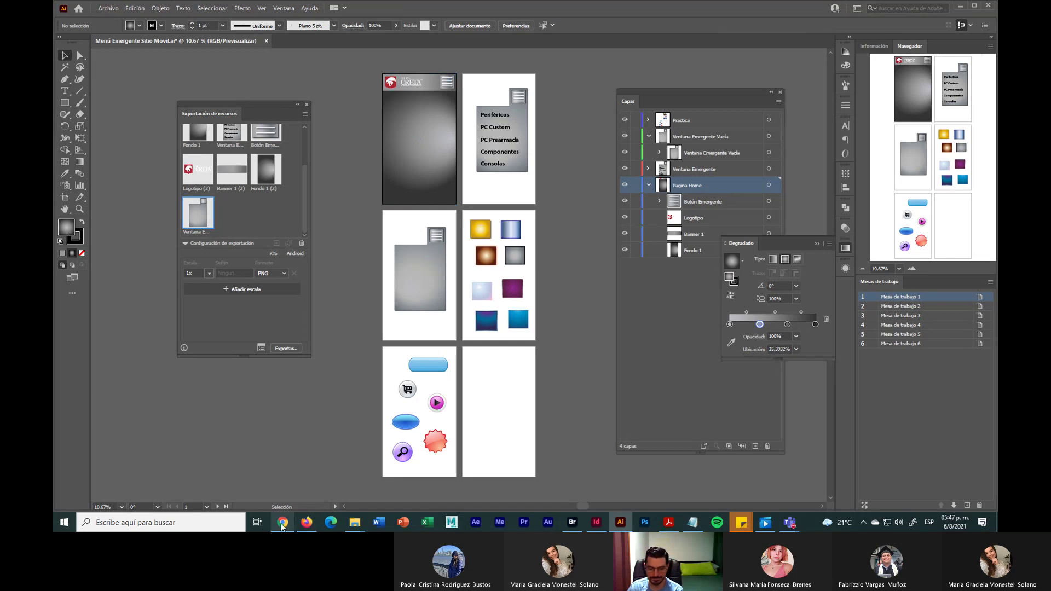
Switch back to InDesign and review the layouts of all three pages, ending on page 1
mouse_move(282, 525)
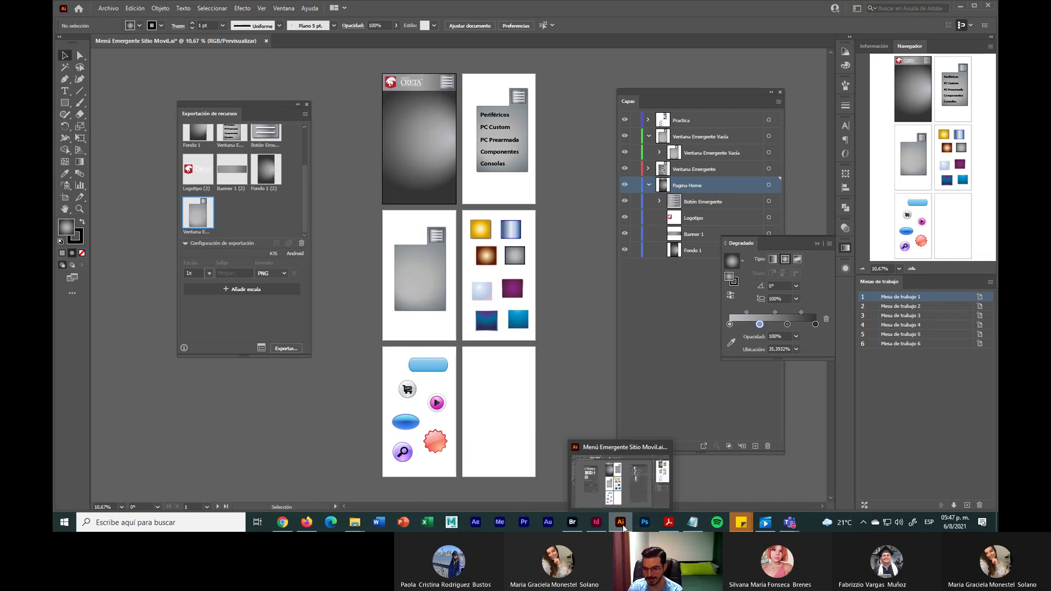
left_click(596, 522)
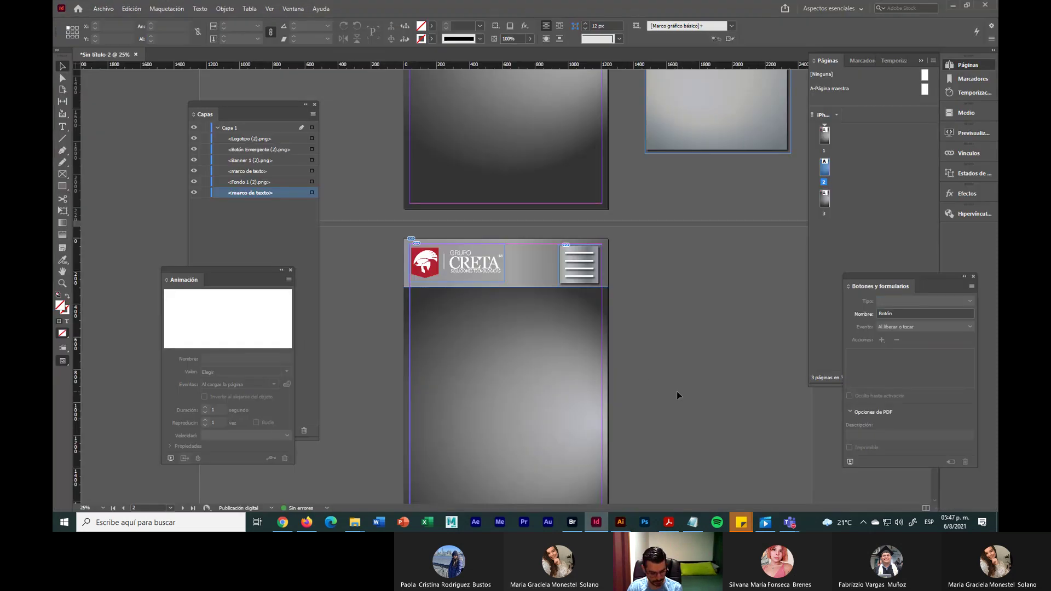
key("ctrl+minus")
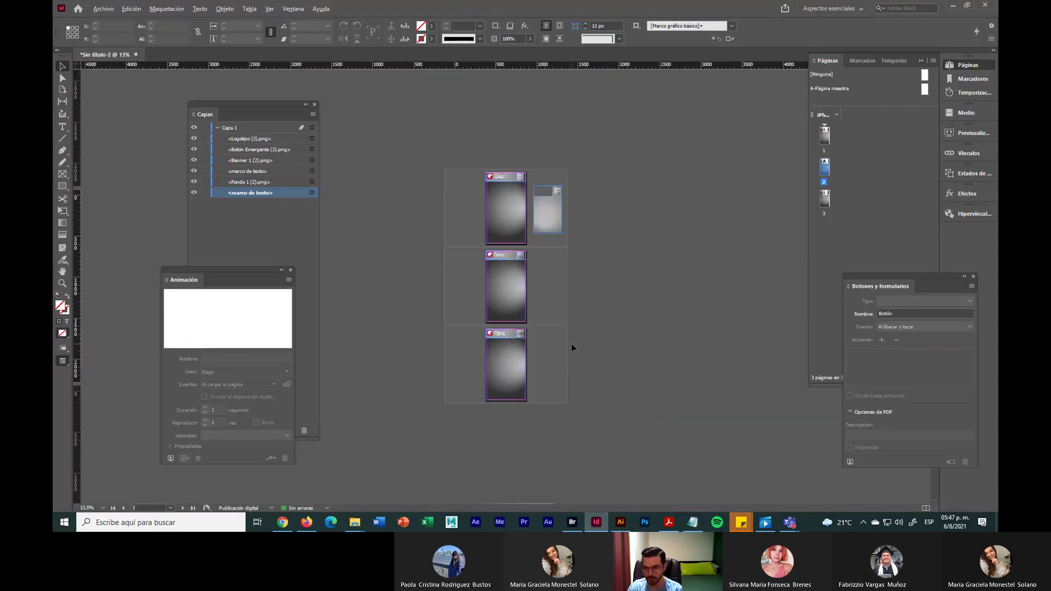
key("ctrl+minus")
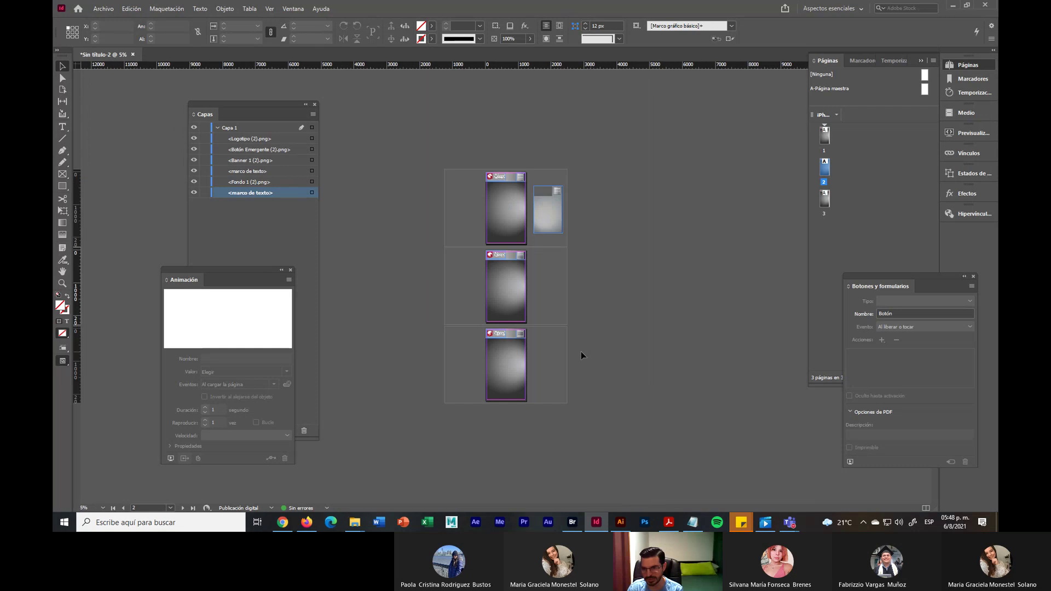
key("ctrl+plus")
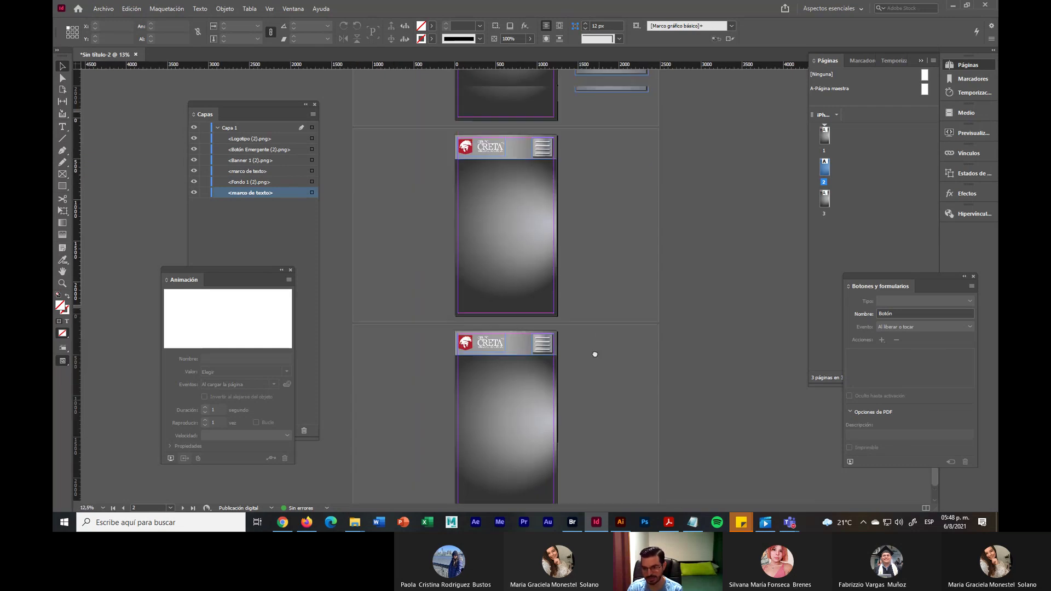
scroll(595, 354, "up", 4)
key("ctrl+plus")
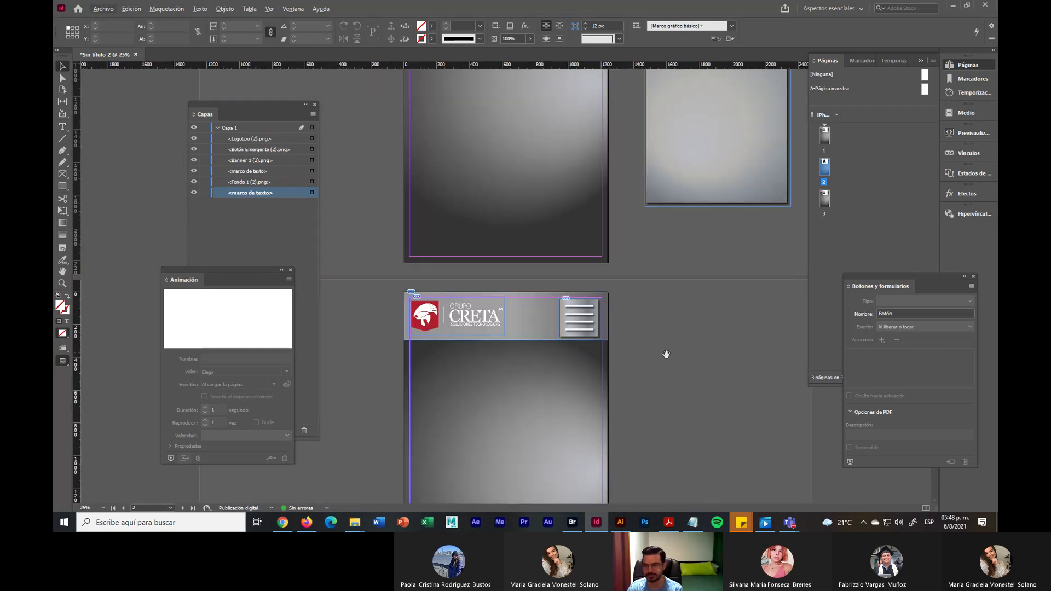
scroll(666, 354, "up", 4)
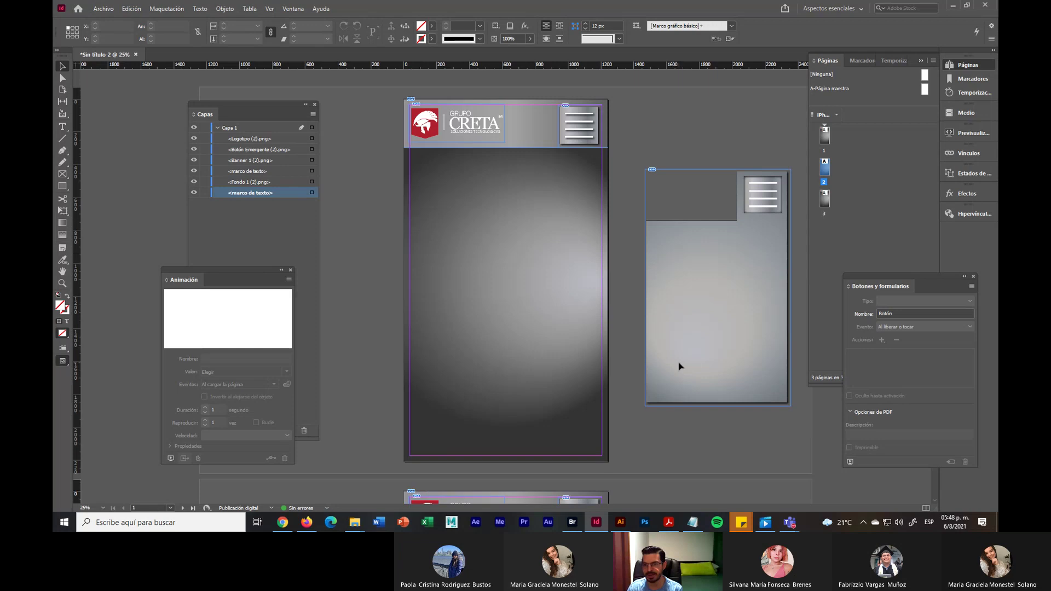
Place Ventana Emergente.png from the Otros Recursos folder at 890 × 1441 px, partly overlapping page 1
left_click(707, 117)
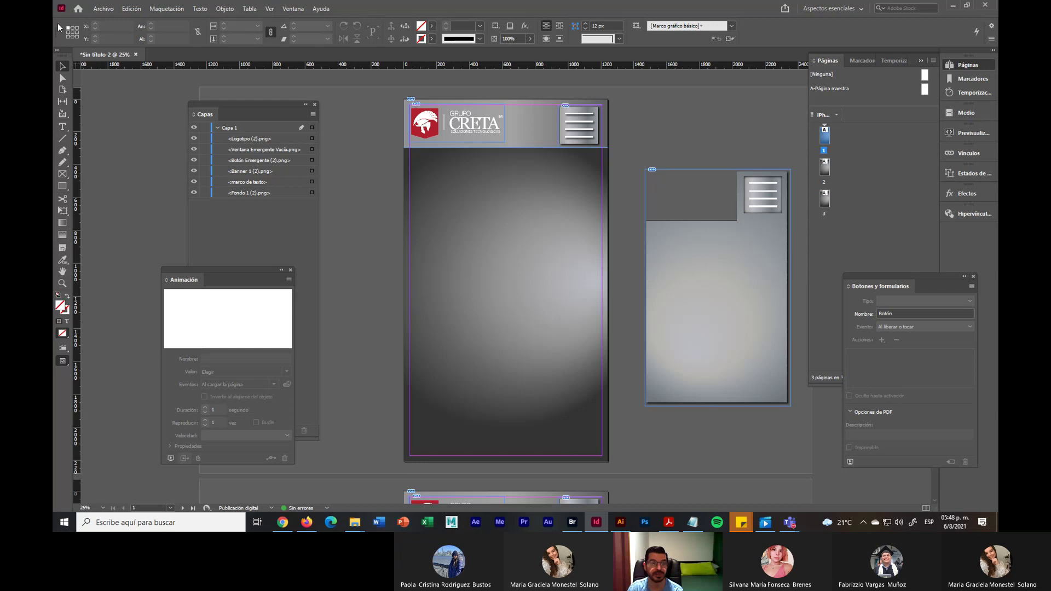
left_click(103, 8)
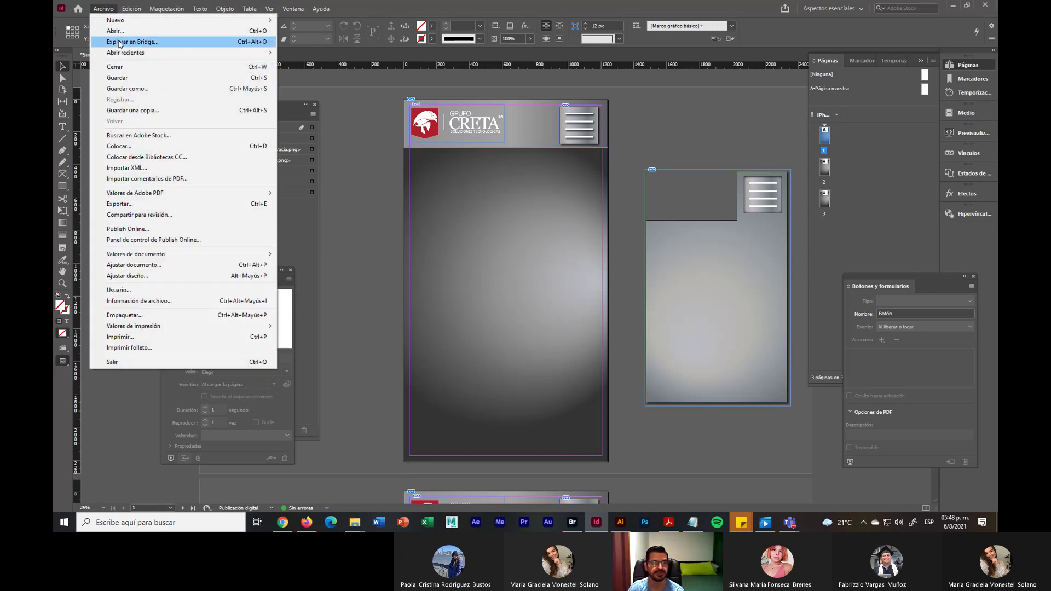
left_click(135, 147)
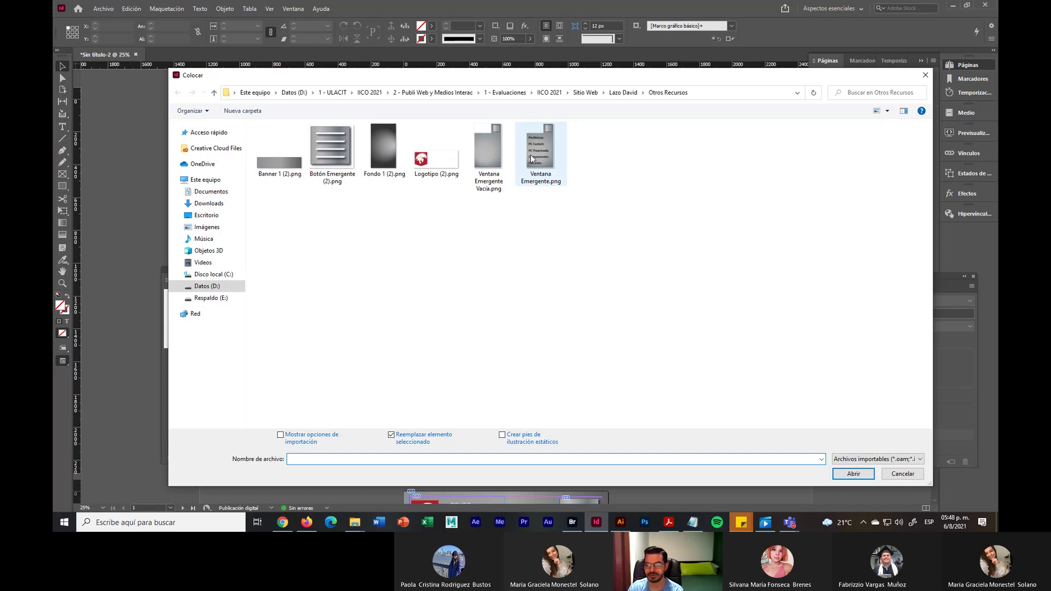
left_click(532, 158)
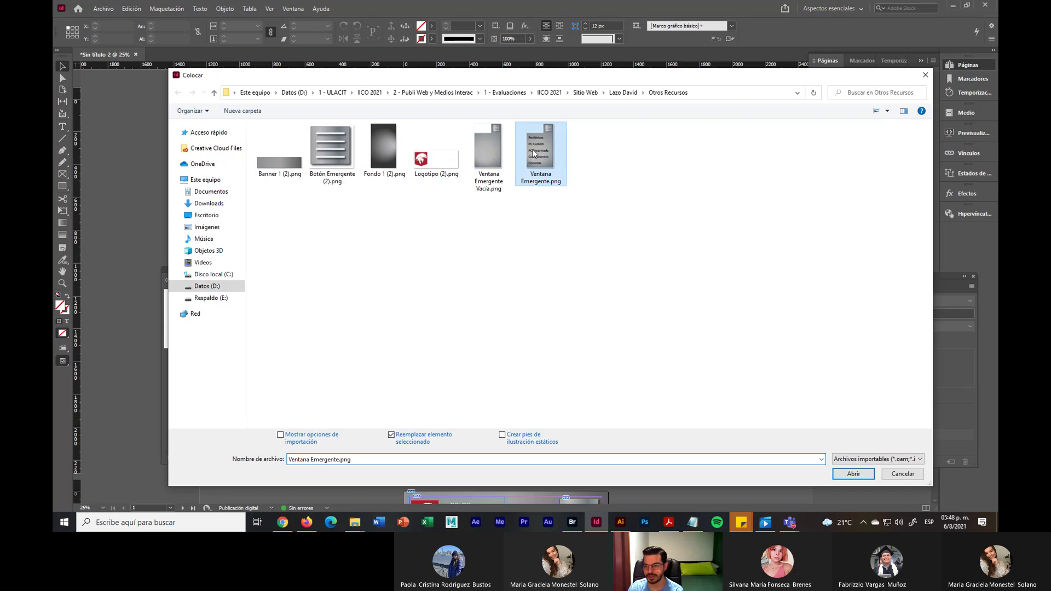
left_click(858, 474)
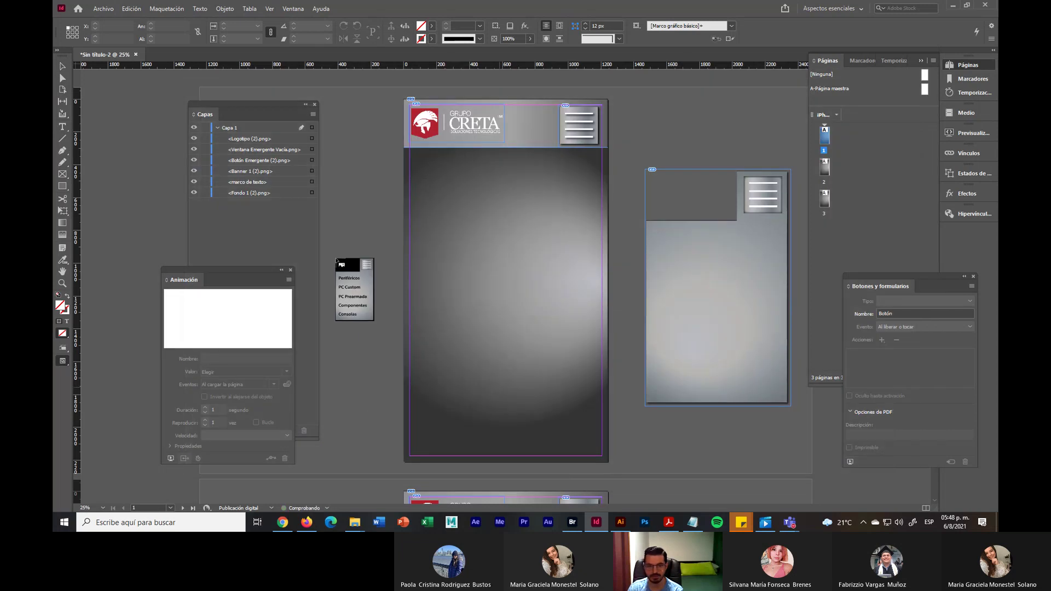
left_click(342, 242)
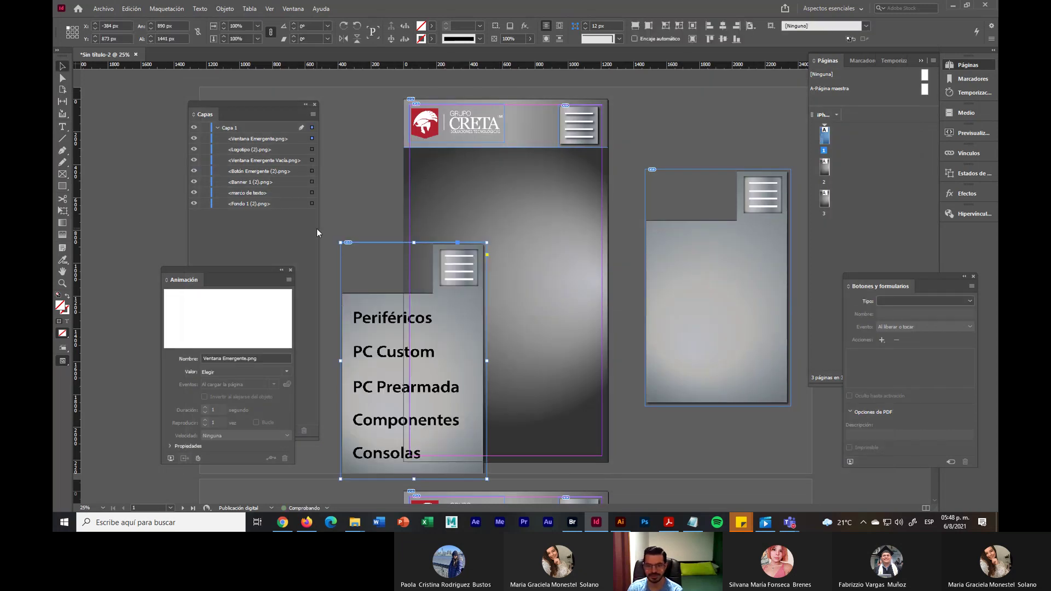
Rearrange the Layers and Animation panels and move the menu popup image off page 1, opposite the empty popup window
left_click_drag(228, 109, 154, 88)
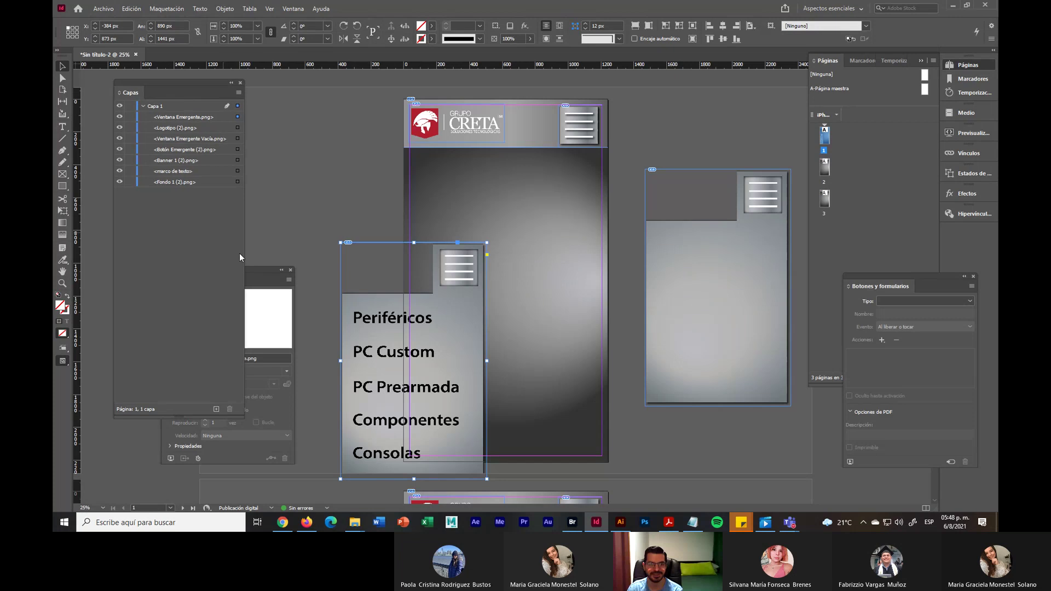
left_click_drag(264, 268, 213, 246)
left_click_drag(380, 328, 296, 232)
left_click_drag(355, 264, 366, 313)
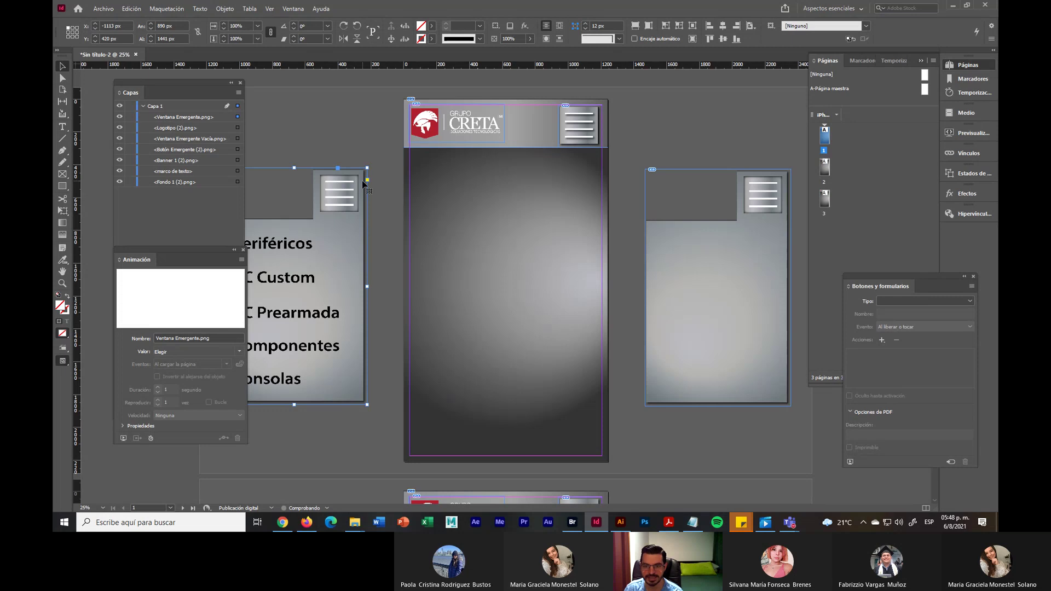
Add a text frame about 645 × 285 px above the empty popup window beside page 1, containing the text "Home"
left_click(62, 128)
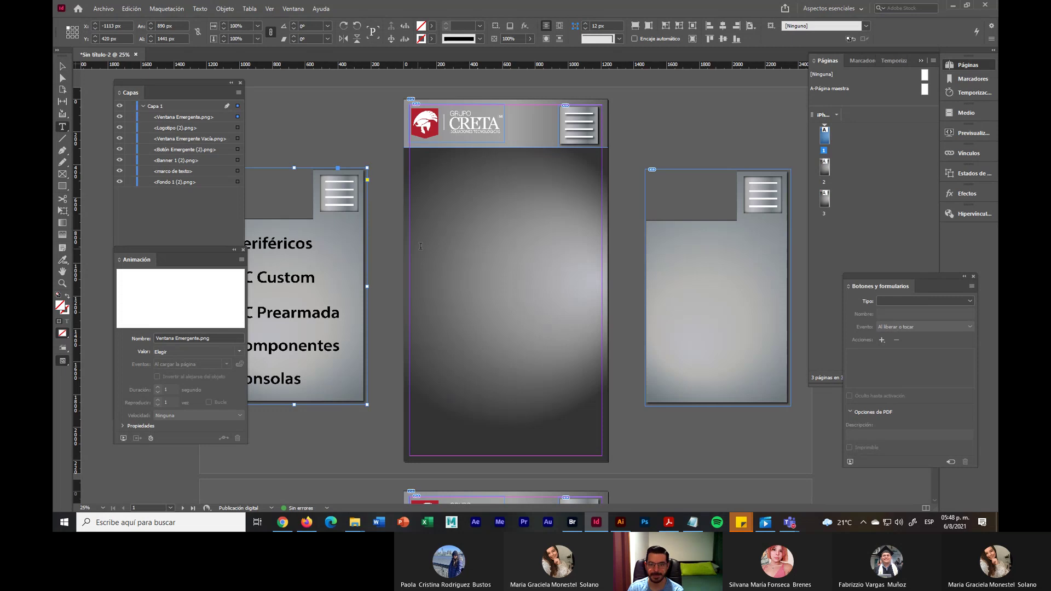
left_click(577, 270)
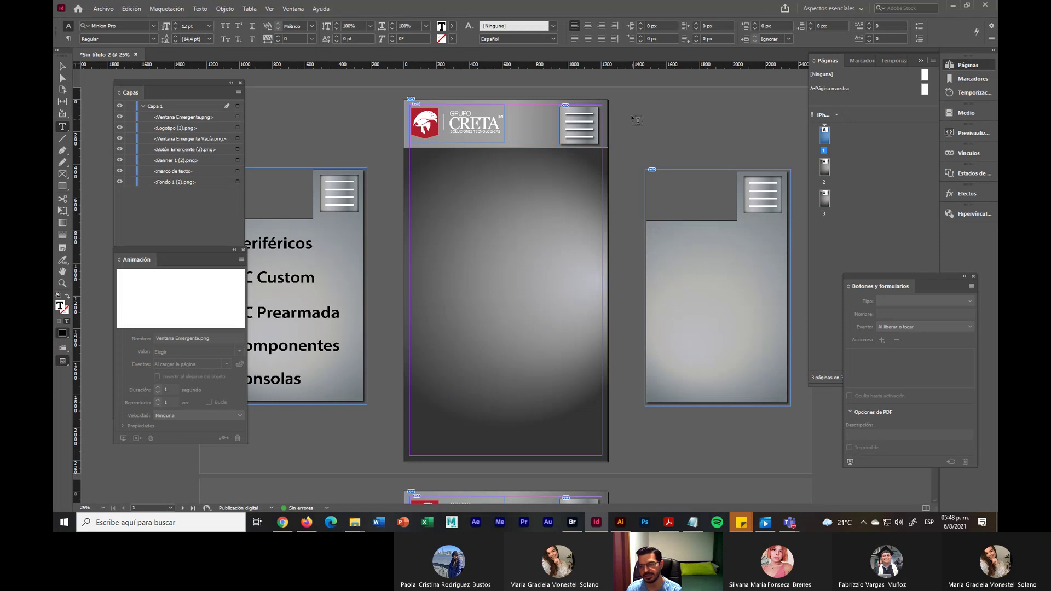
left_click_drag(633, 107, 737, 152)
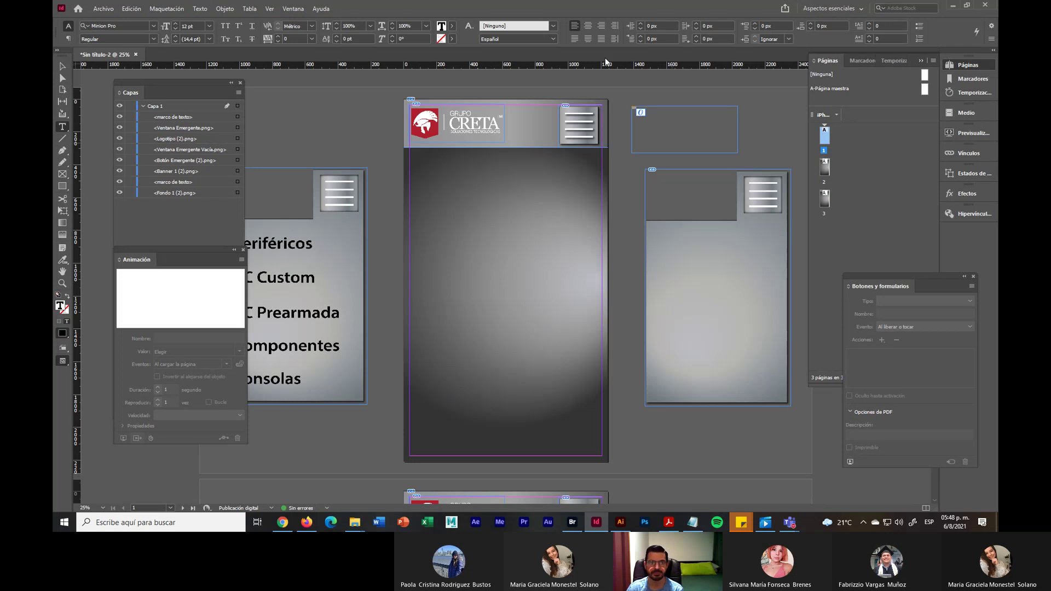
Set the Home text in Myriad Pro Bold at 100 pt
left_click(132, 25)
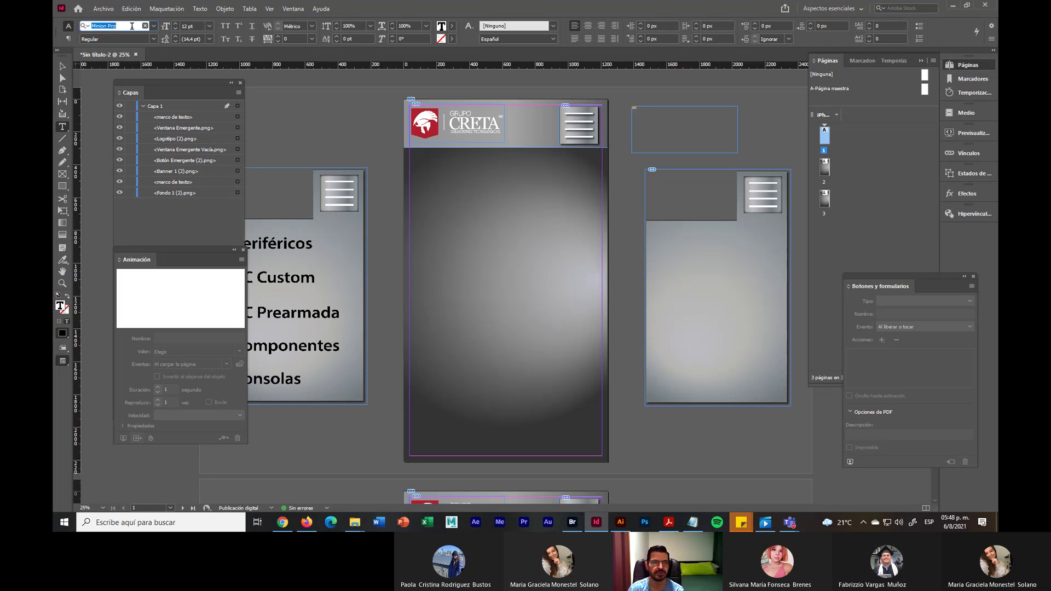
type("my")
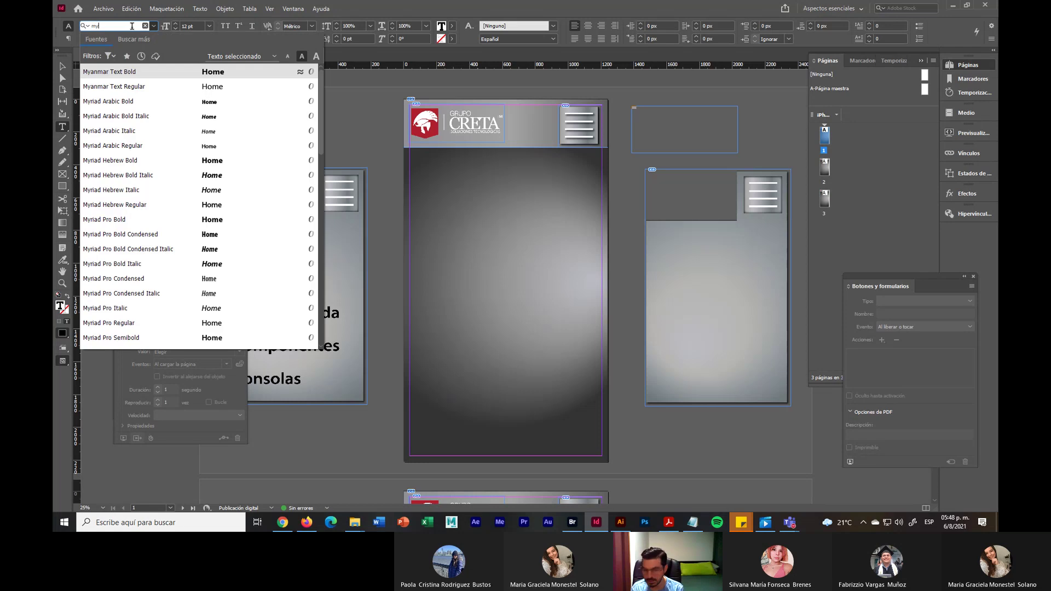
type("riad")
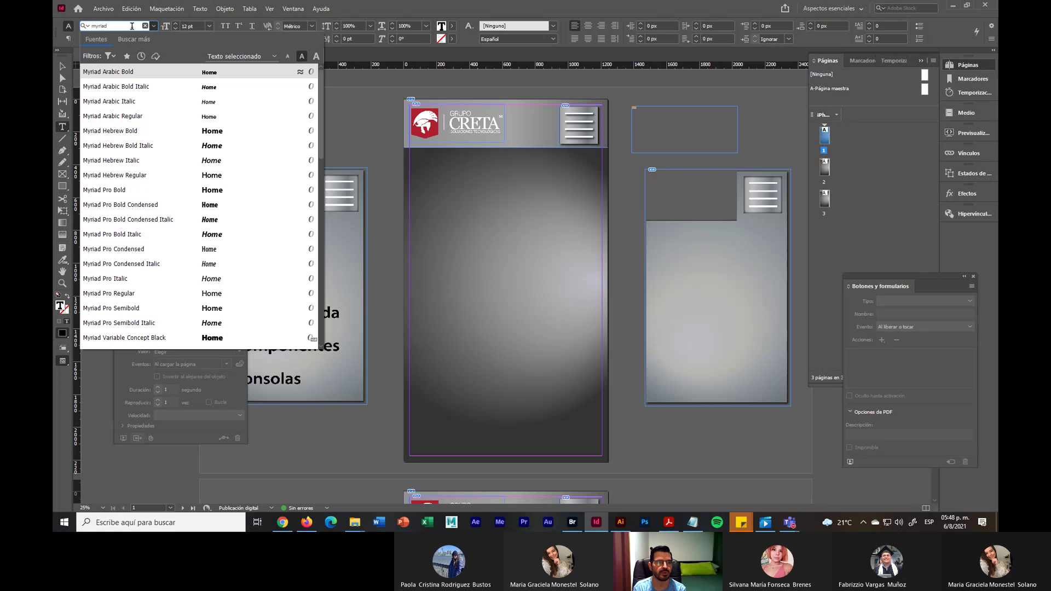
type(" bol")
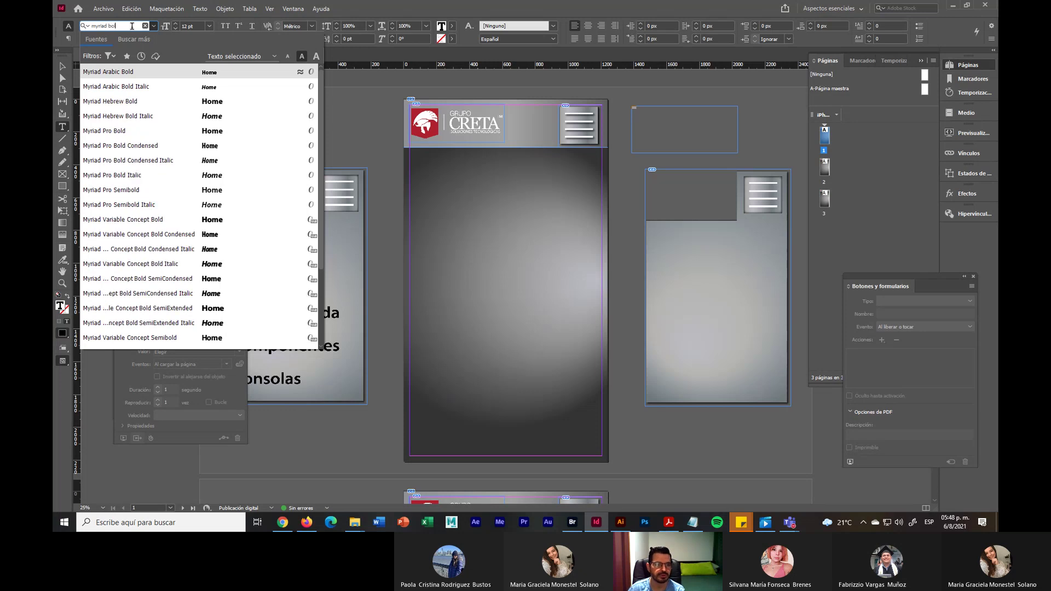
left_click(125, 130)
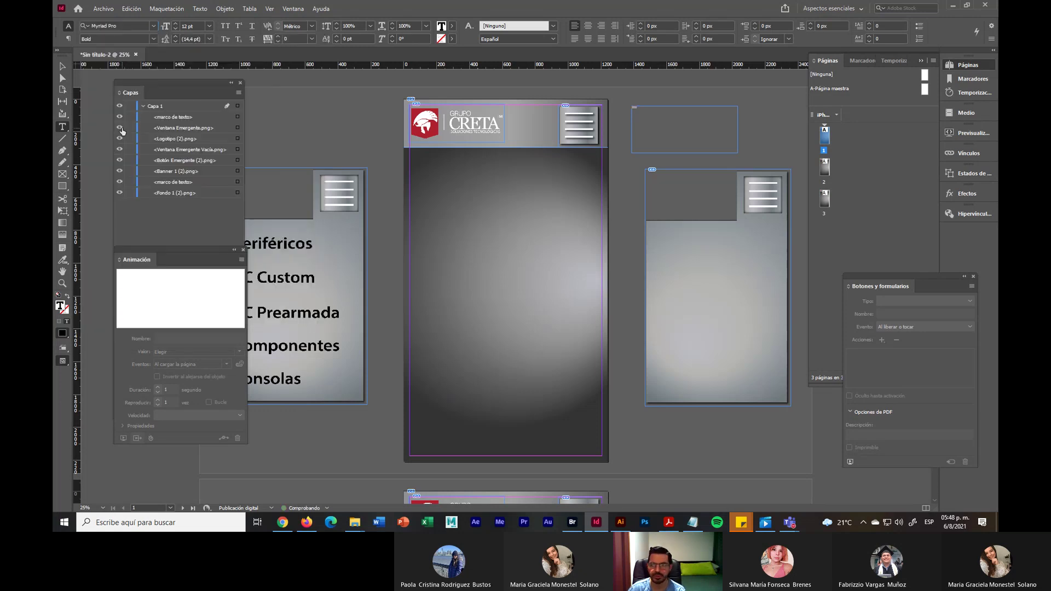
left_click(209, 27)
left_click(189, 195)
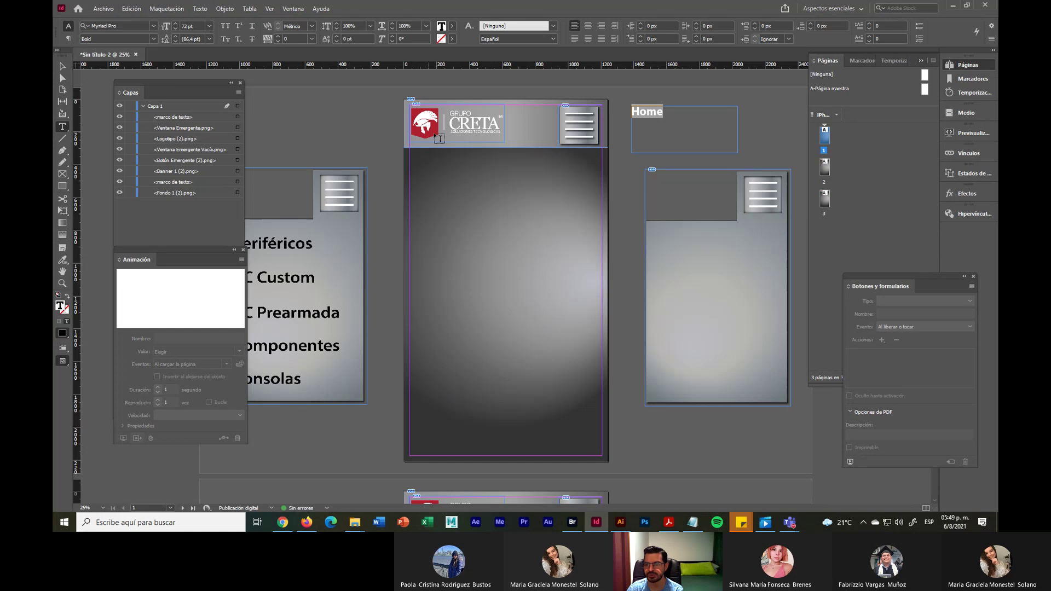
left_click(192, 26)
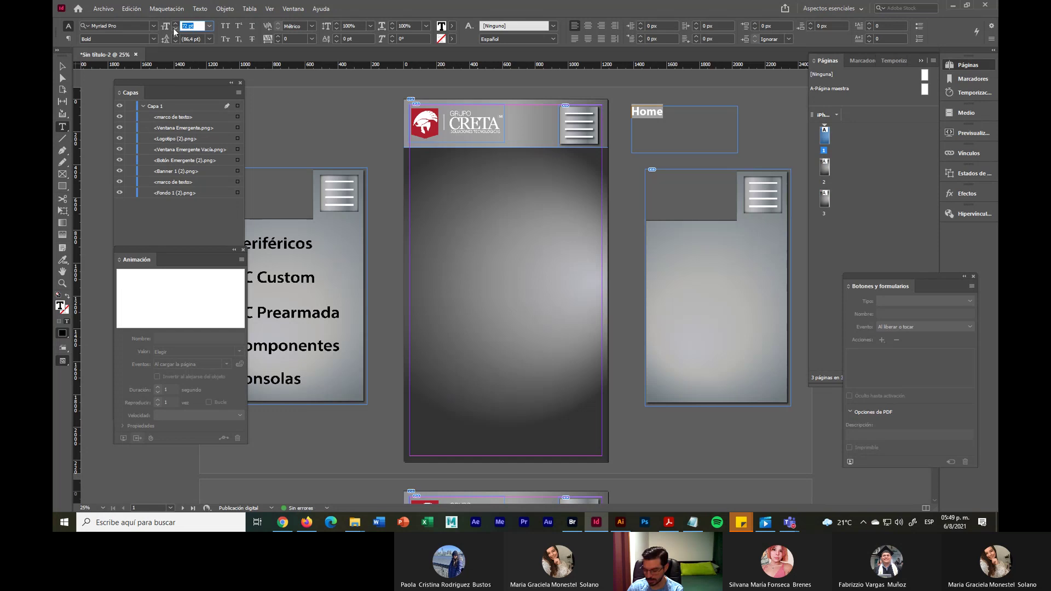
type("100")
key("Return")
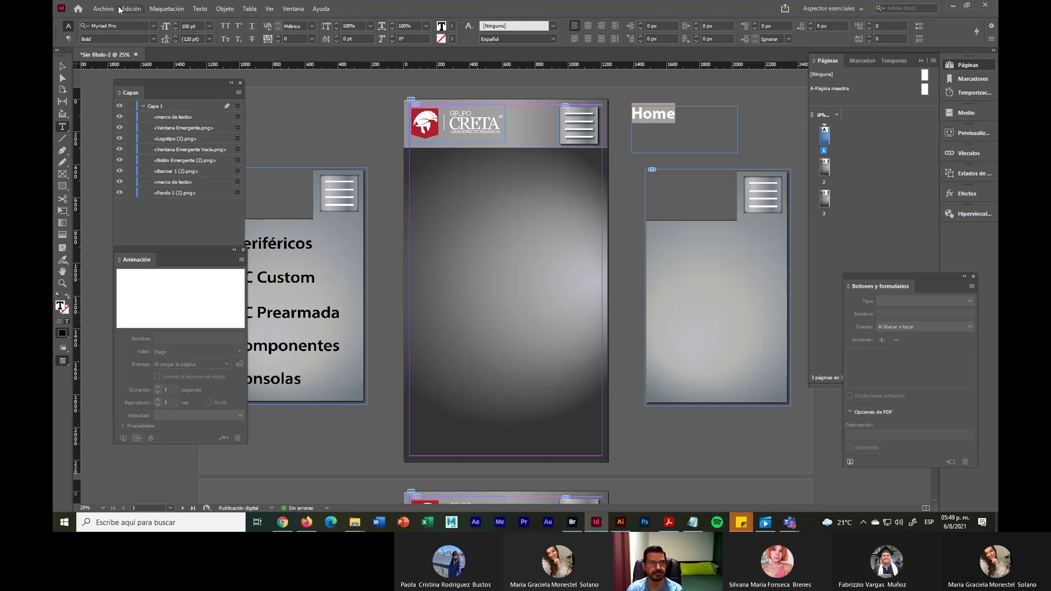
Reduce the Home text frame to about 396 × 150 px and place it on page 1, just below the logo
left_click(63, 66)
left_click(694, 143)
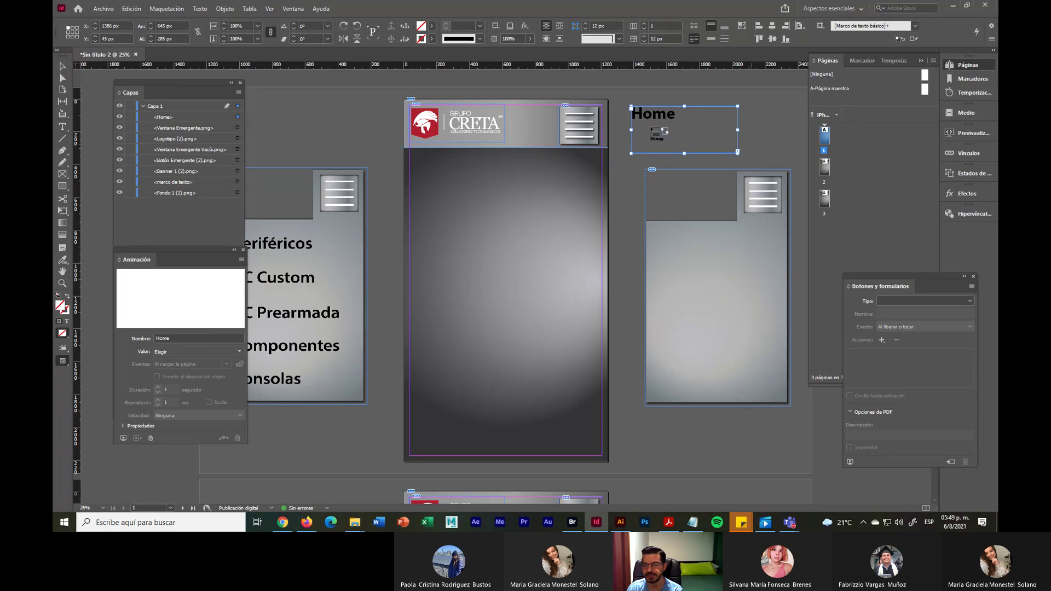
left_click(737, 156)
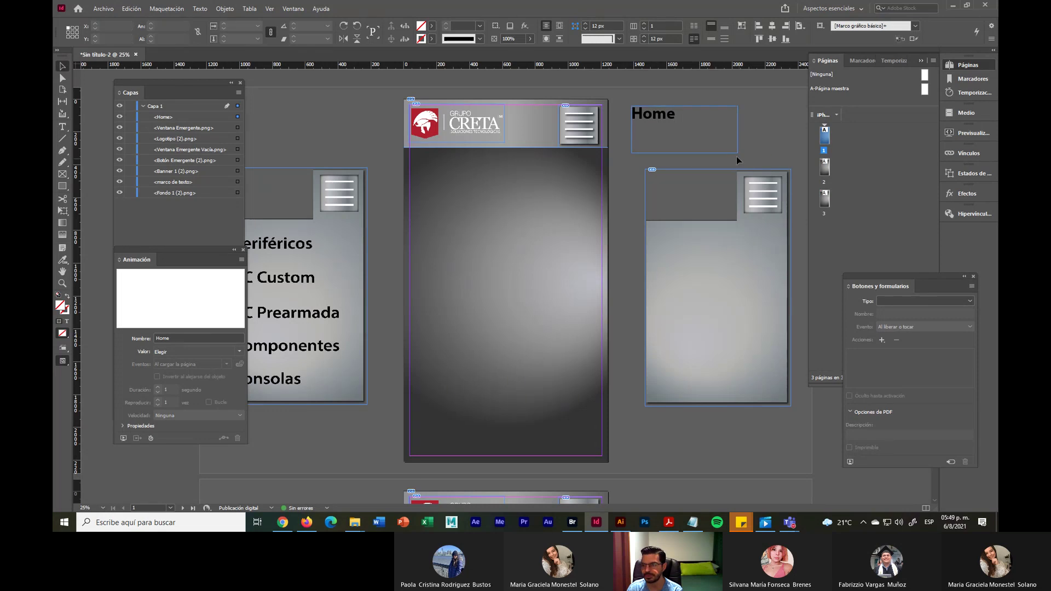
left_click(737, 153)
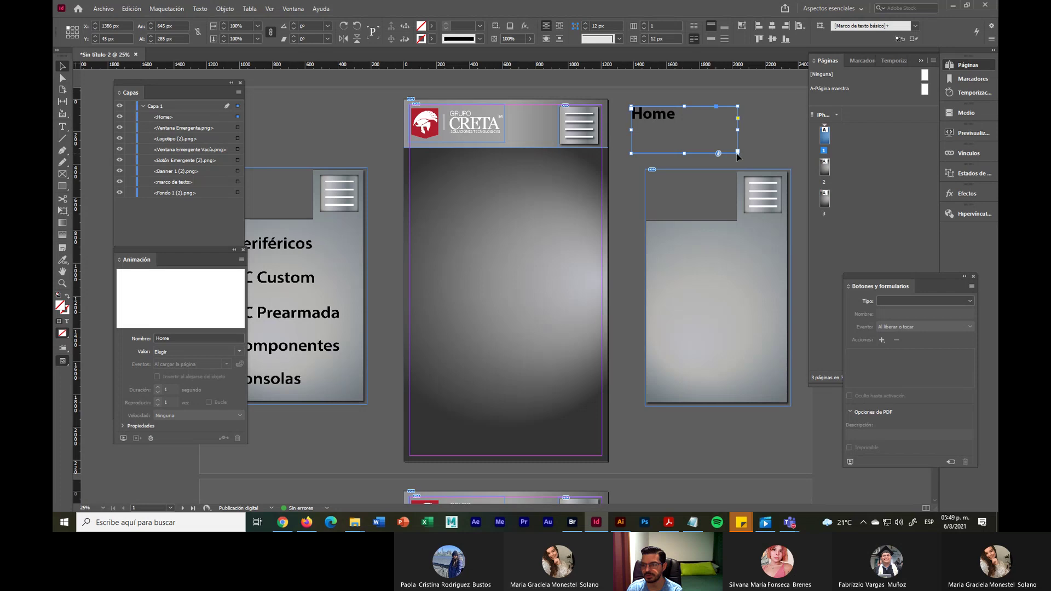
left_click_drag(737, 153, 460, 171)
left_click(625, 173)
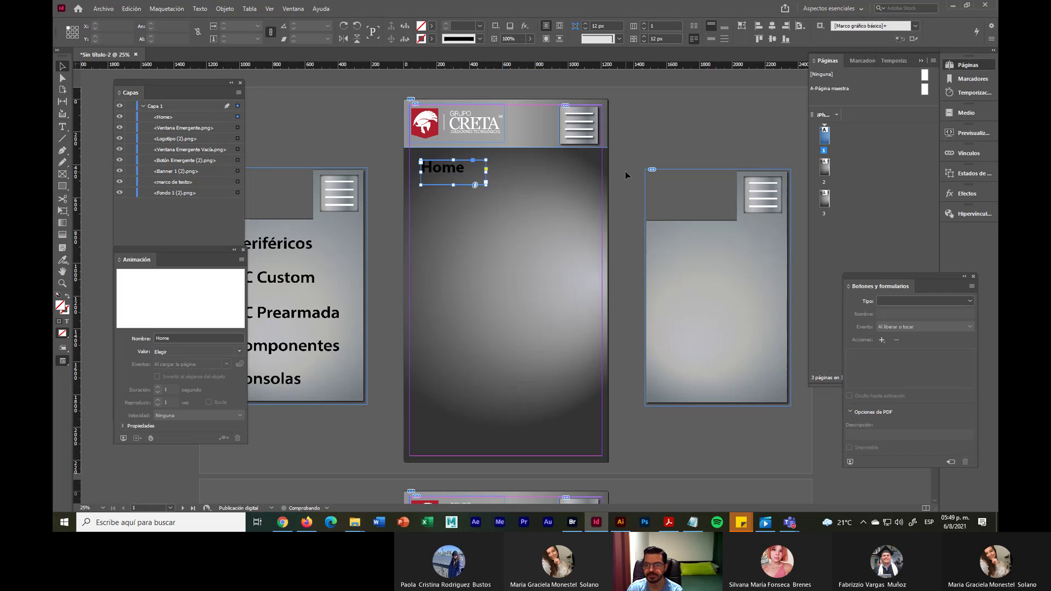
Colour the Home text with the Rojo RGB swatch and change its font style to Regular
left_click(462, 169)
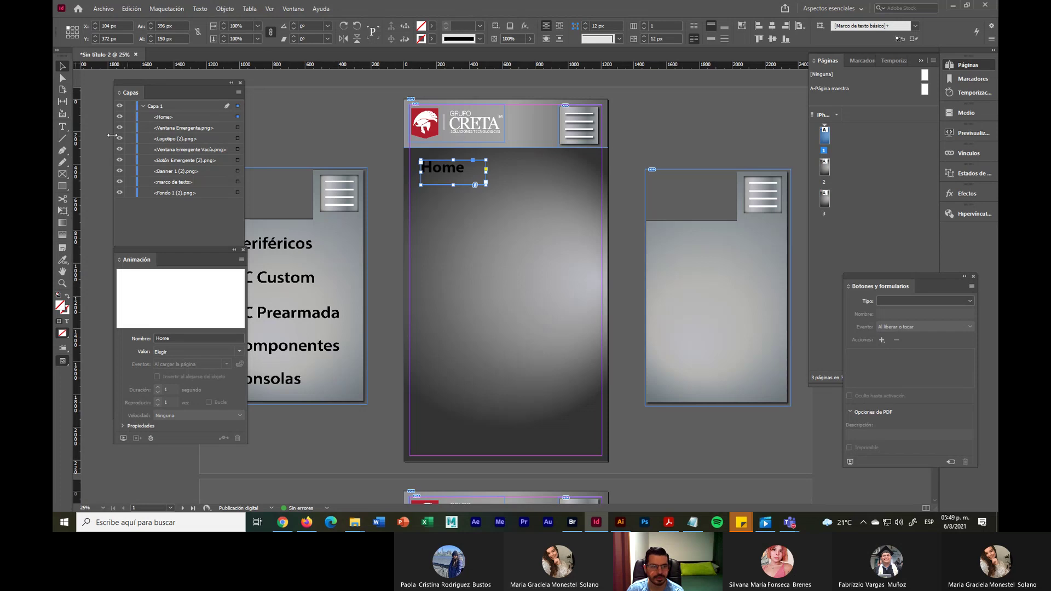
left_click(63, 126)
left_click(453, 169)
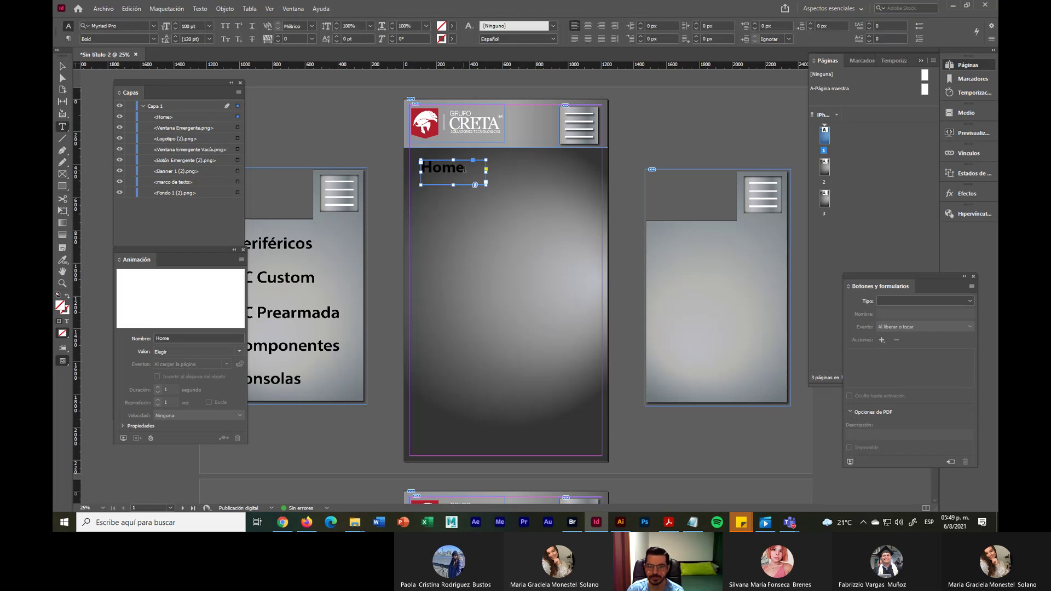
double_click(462, 168)
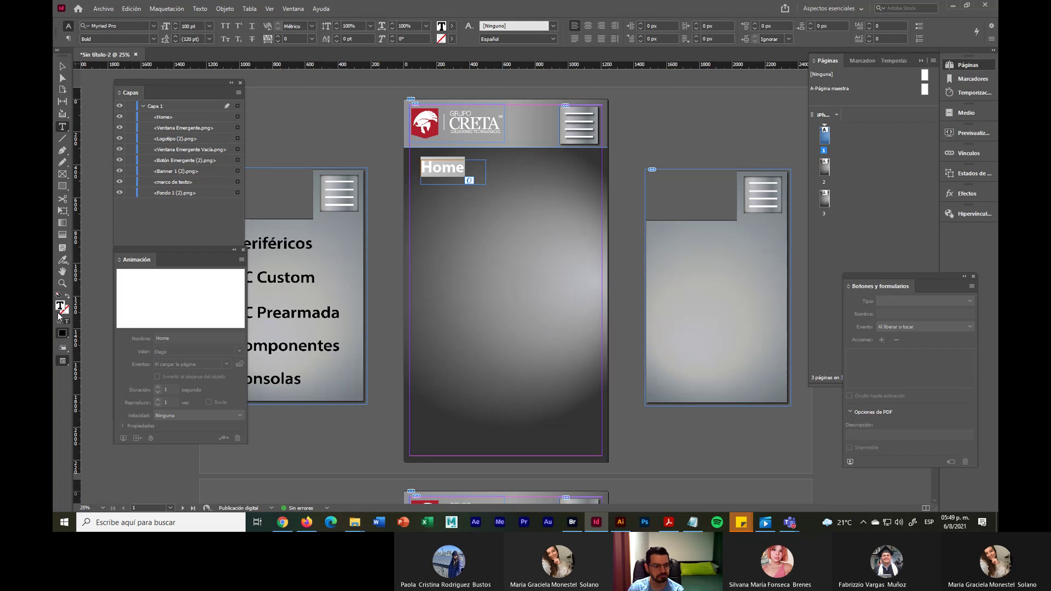
left_click(452, 27)
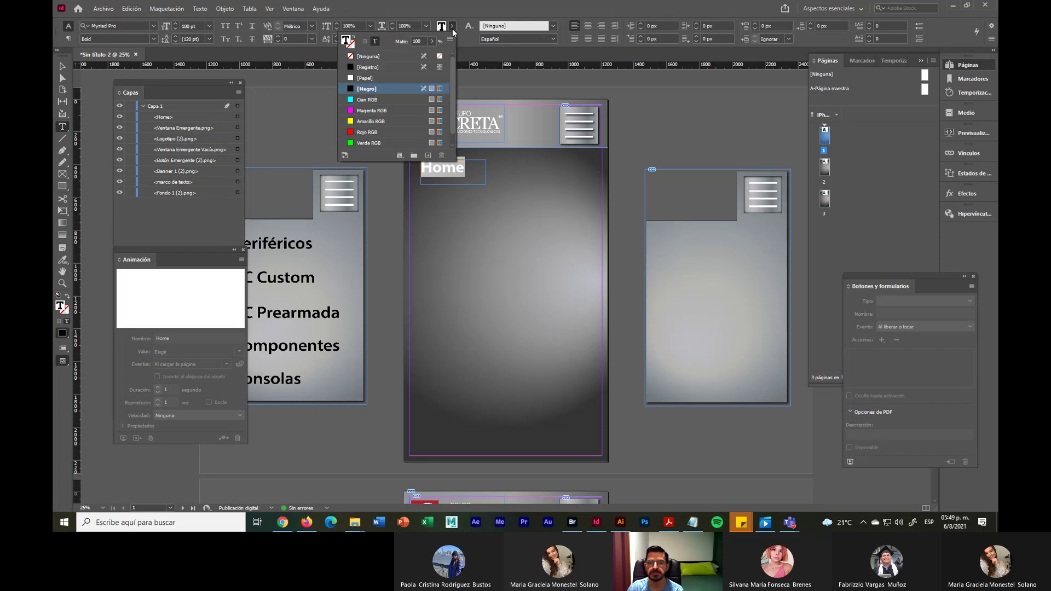
left_click(364, 131)
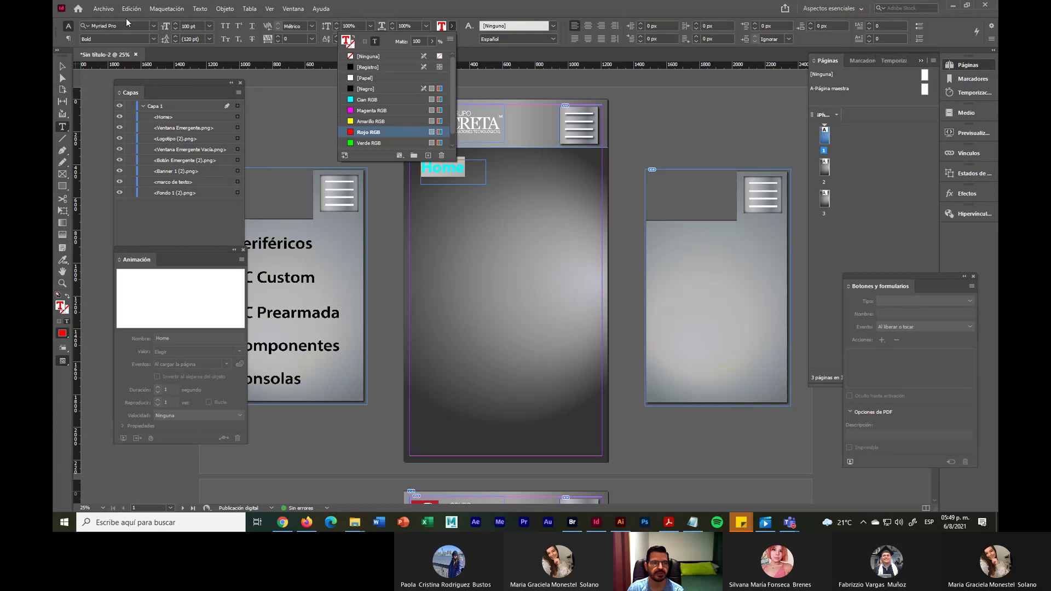
left_click(150, 37)
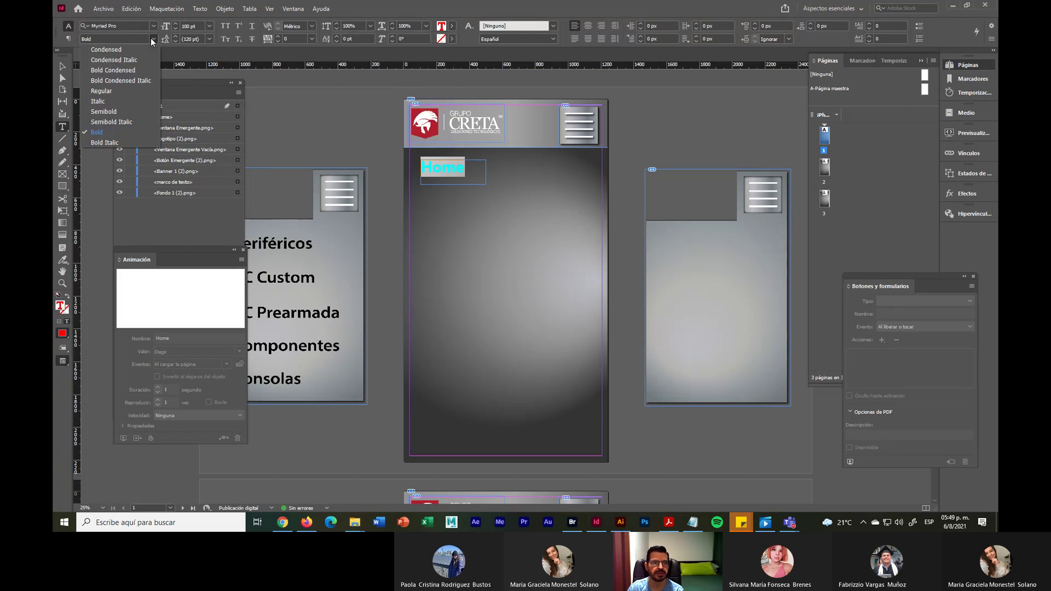
left_click(119, 90)
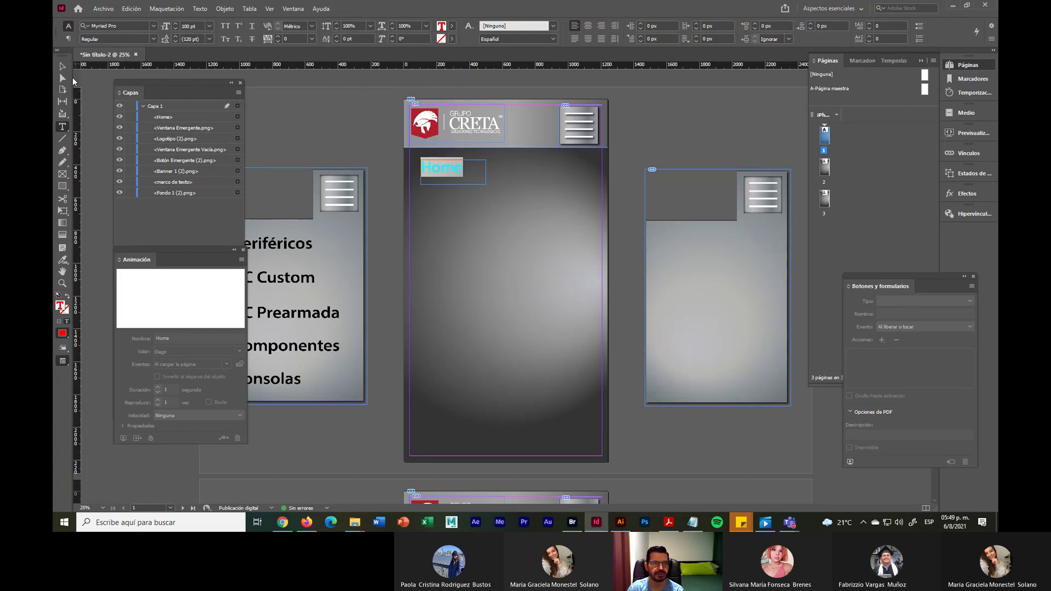
Shrink the Home text frame around its word to about 298 × 123 px
left_click(62, 65)
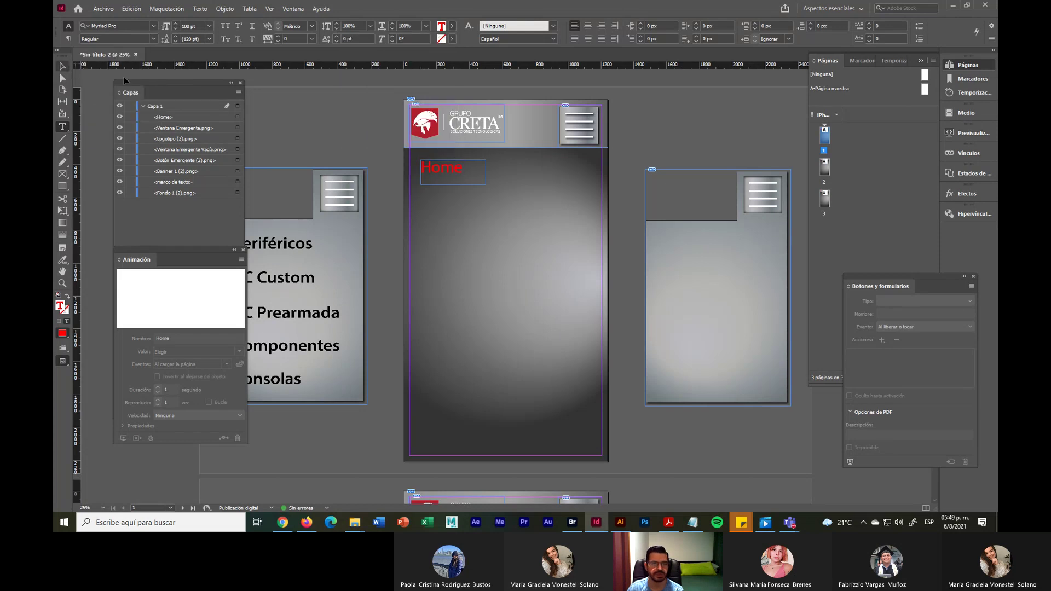
left_click(453, 169)
left_click(63, 126)
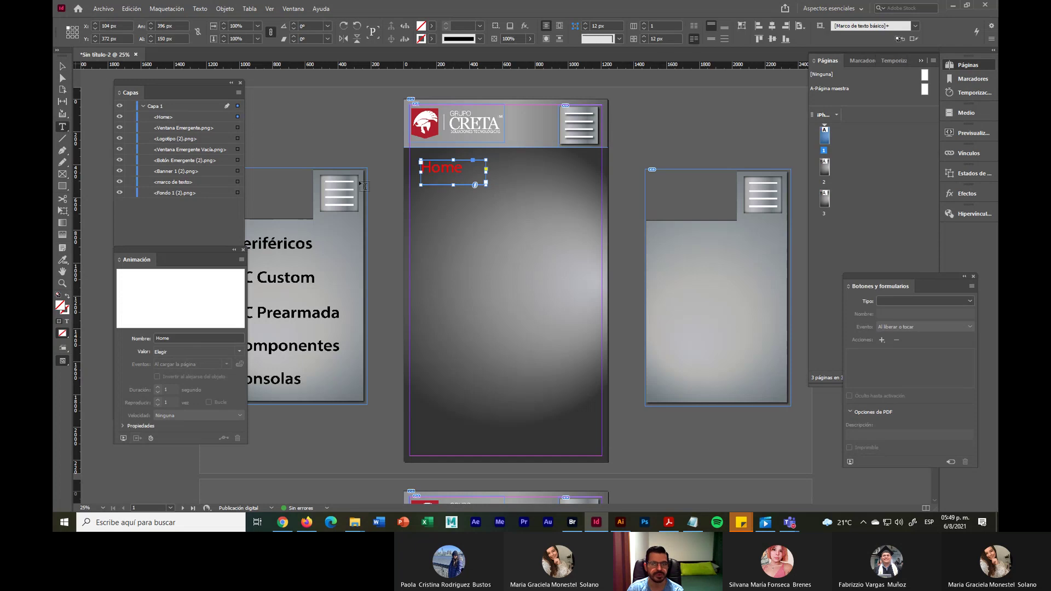
left_click_drag(464, 169, 418, 169)
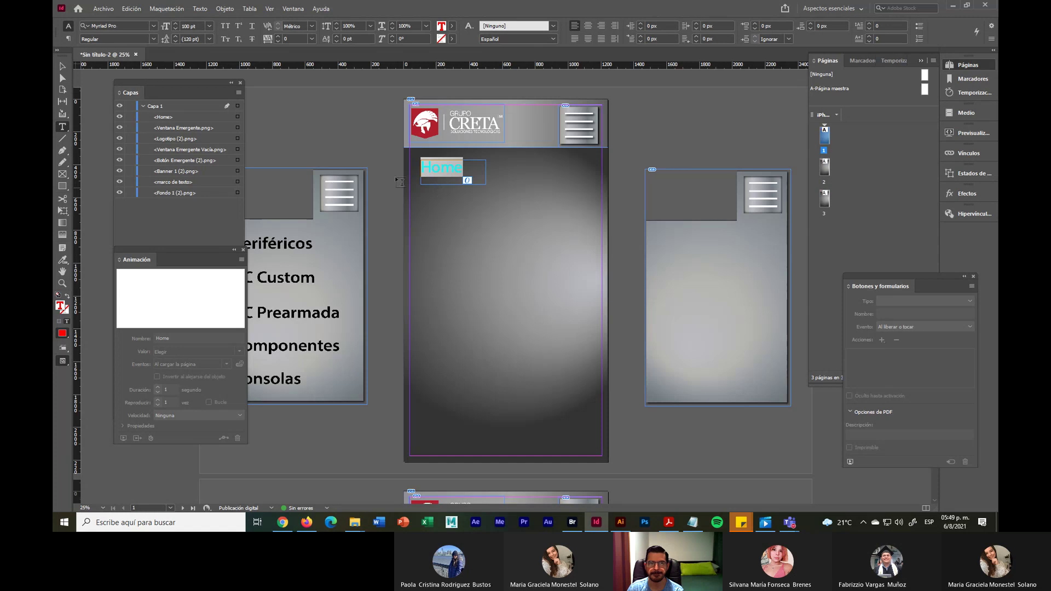
left_click(63, 65)
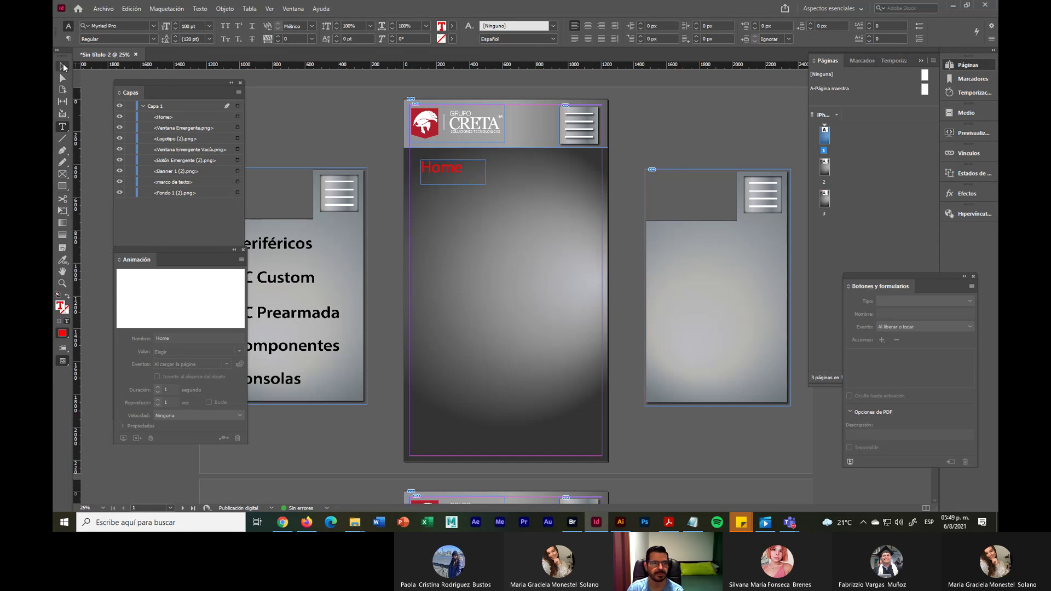
mouse_move(486, 185)
left_mouse_down()
mouse_move(509, 186)
mouse_move(471, 180)
left_mouse_up()
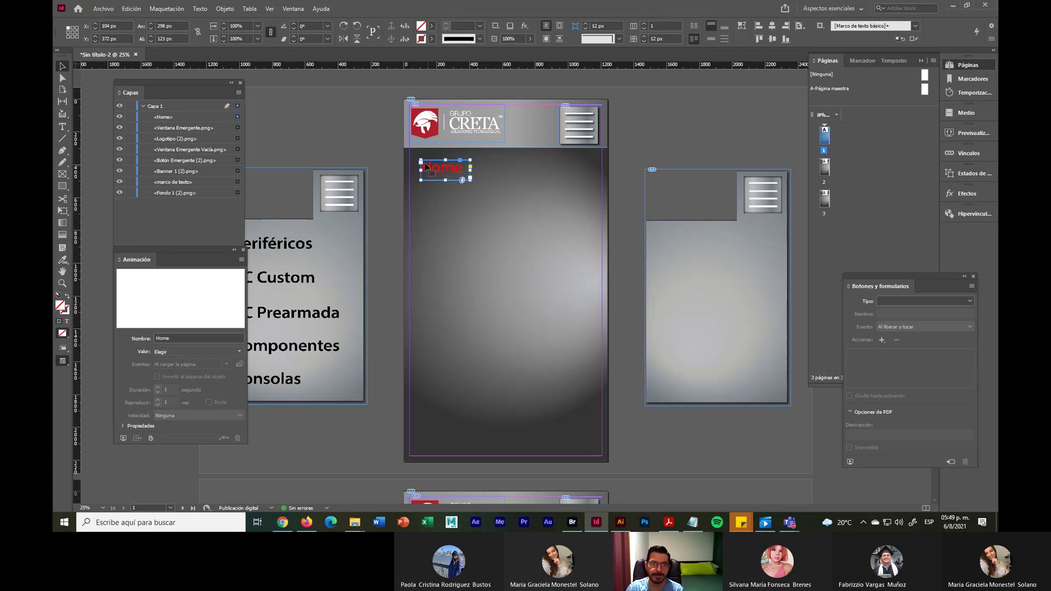
Set the Home text's font size to 72 pt
left_click(62, 127)
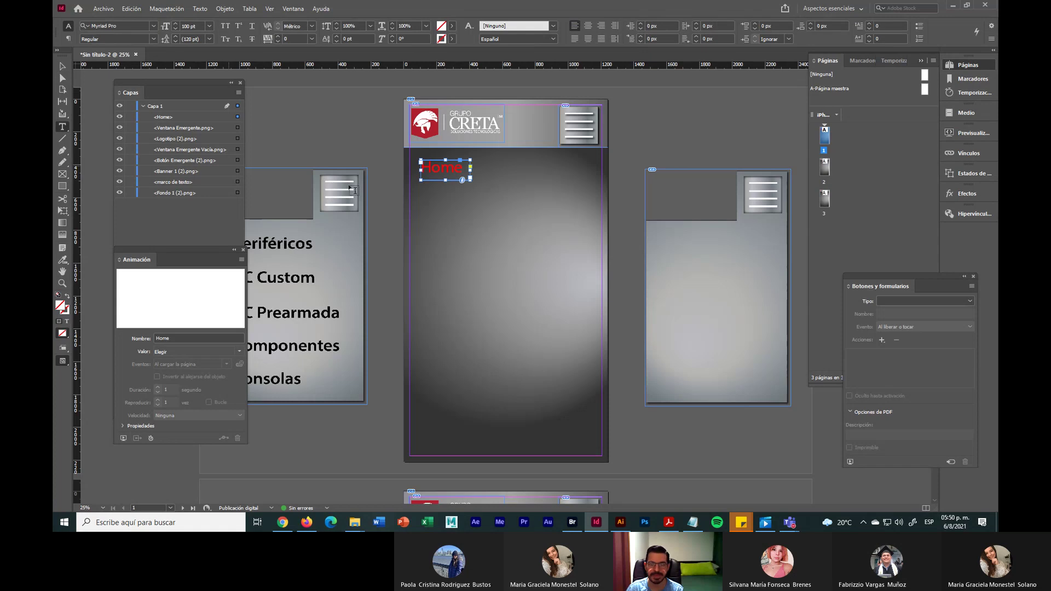
double_click(461, 169)
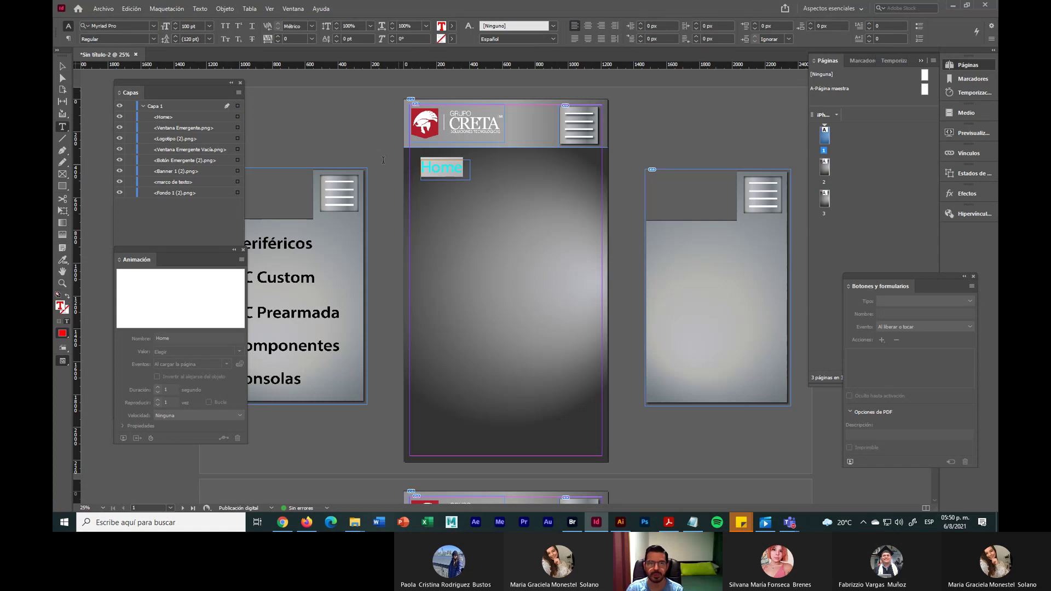
left_click(209, 29)
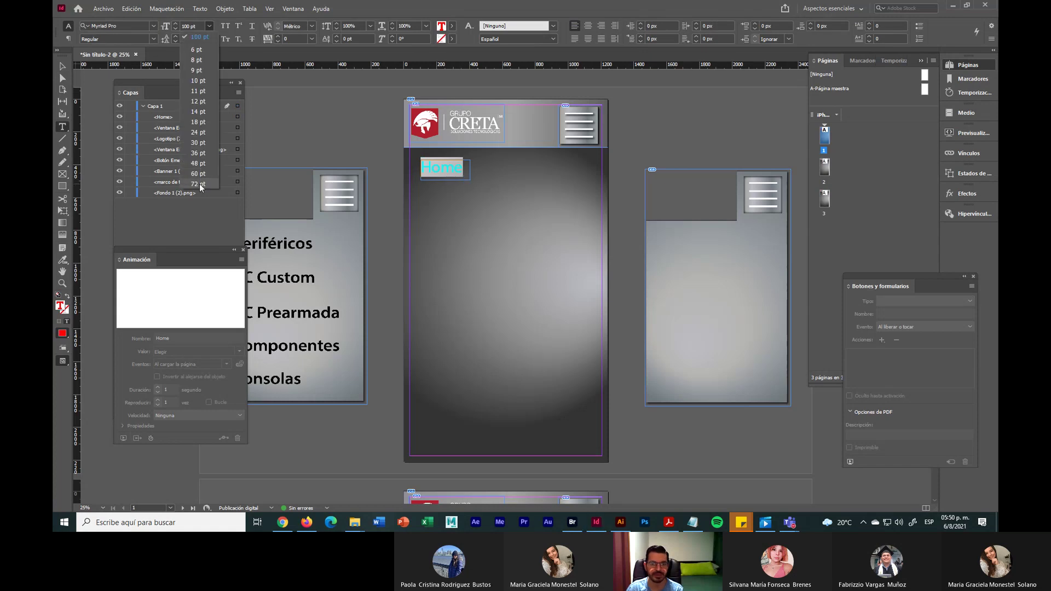
left_click(200, 185)
Shrink the Home frame to about 219 × 99 px and place it in the banner between the logo and menu button
left_click(62, 66)
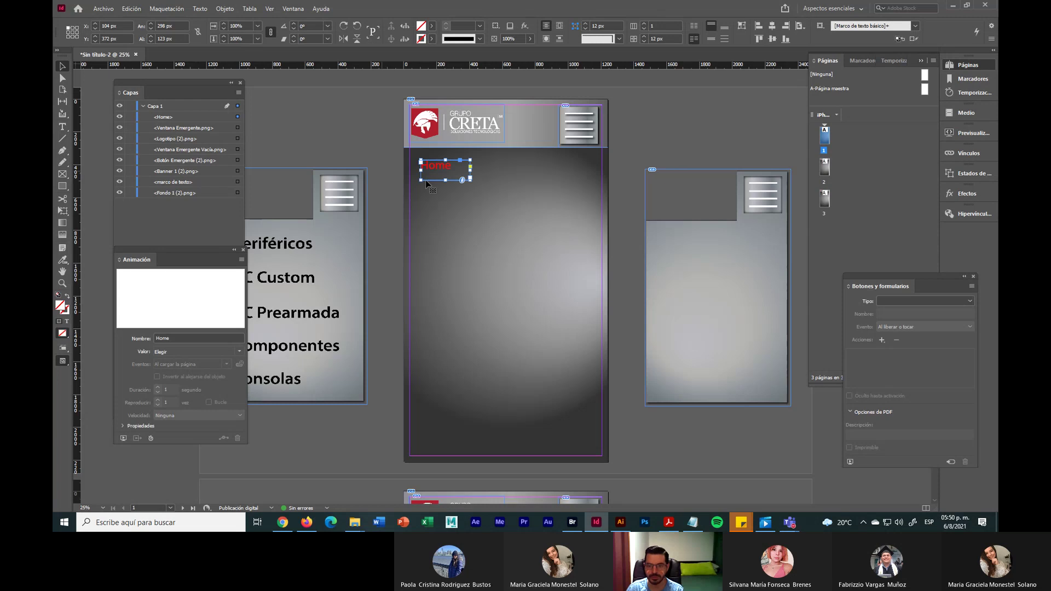
left_click_drag(472, 183, 543, 125)
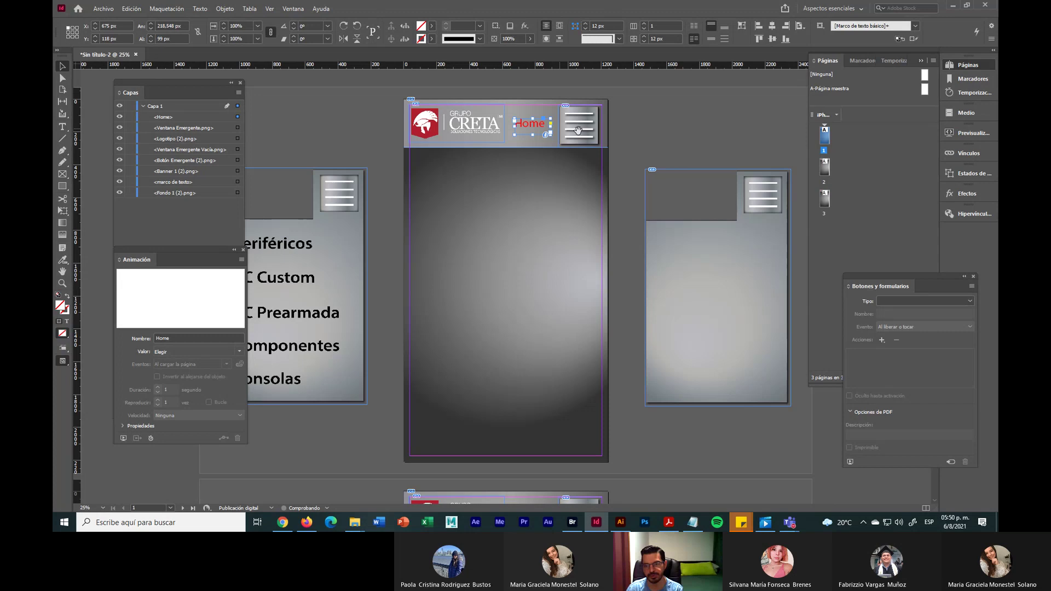
left_click(650, 129)
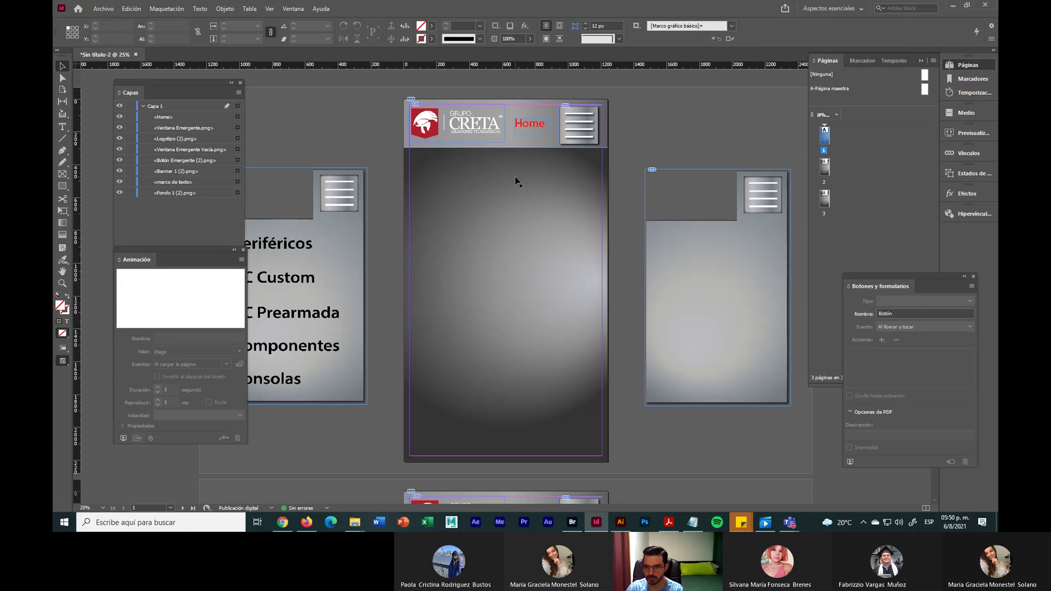
Duplicate the banner's Home text onto the body of page 1 and enlarge the copy's frame to about 753 × 234 px
left_click_drag(544, 131, 523, 220)
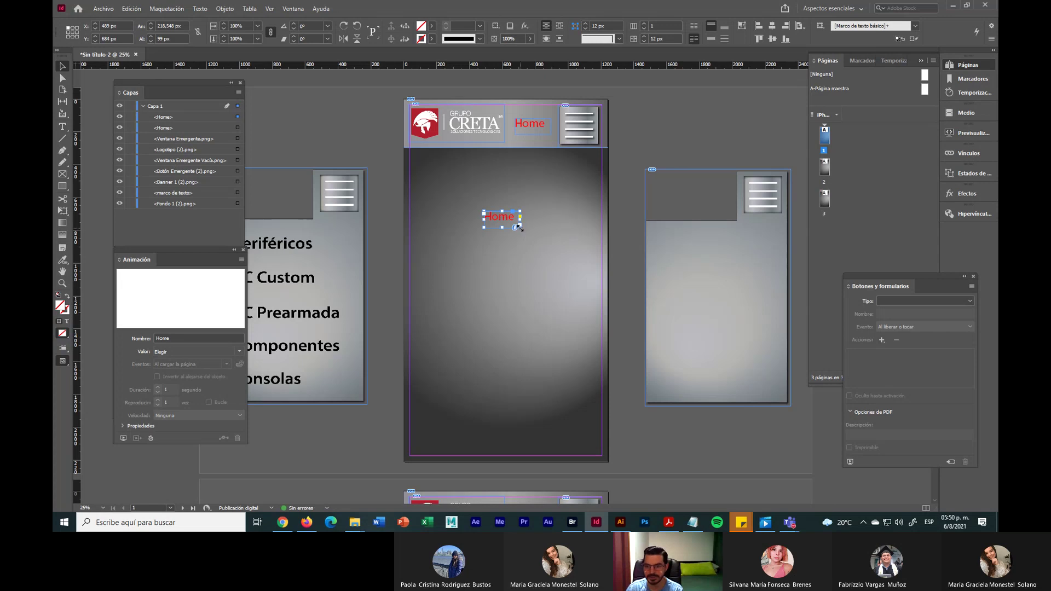
left_click_drag(519, 227, 609, 268)
Set the font size of the duplicated Home text in the page body to 150 pt
left_click(62, 127)
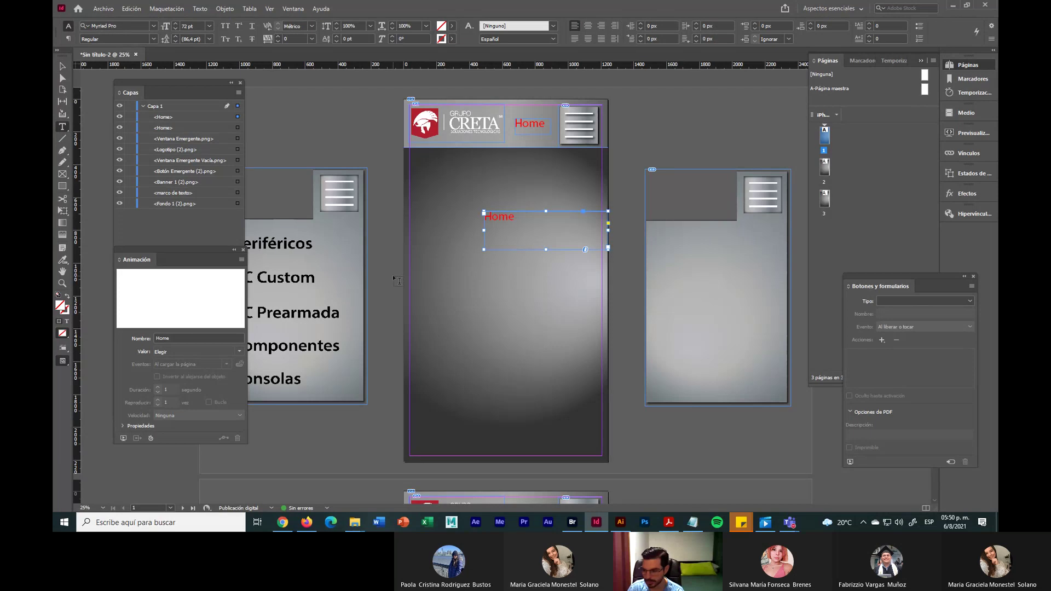
double_click(488, 219)
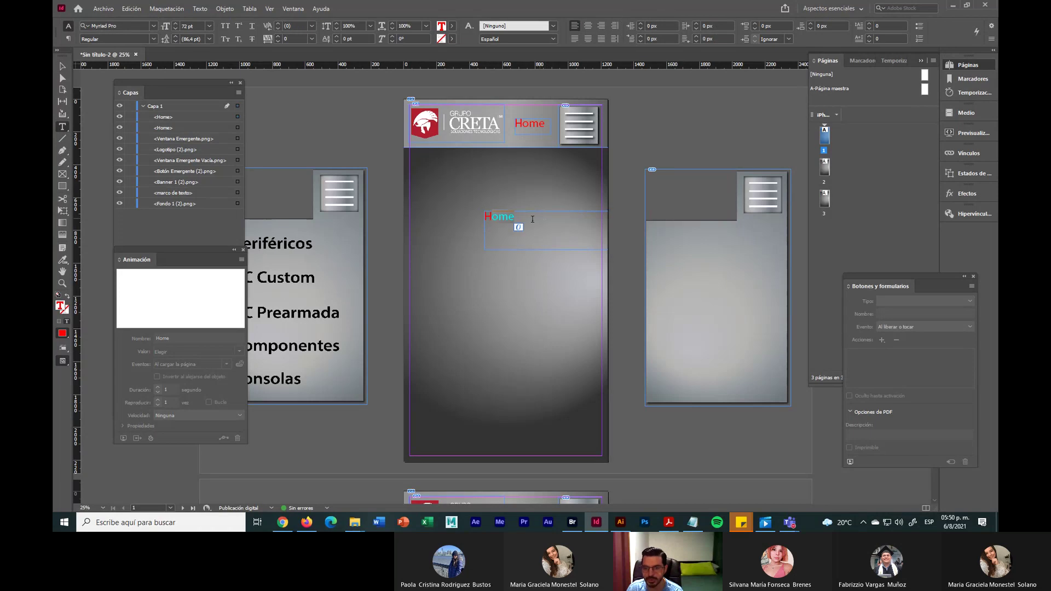
left_click(524, 219)
left_click_drag(520, 216, 483, 218)
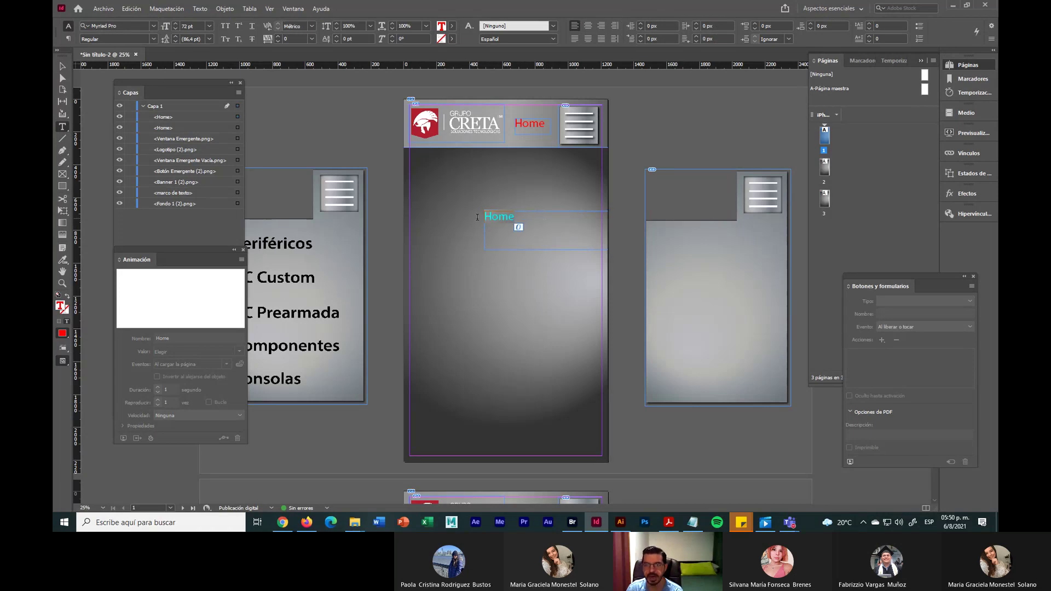
left_click(201, 26)
left_click_drag(200, 25, 167, 28)
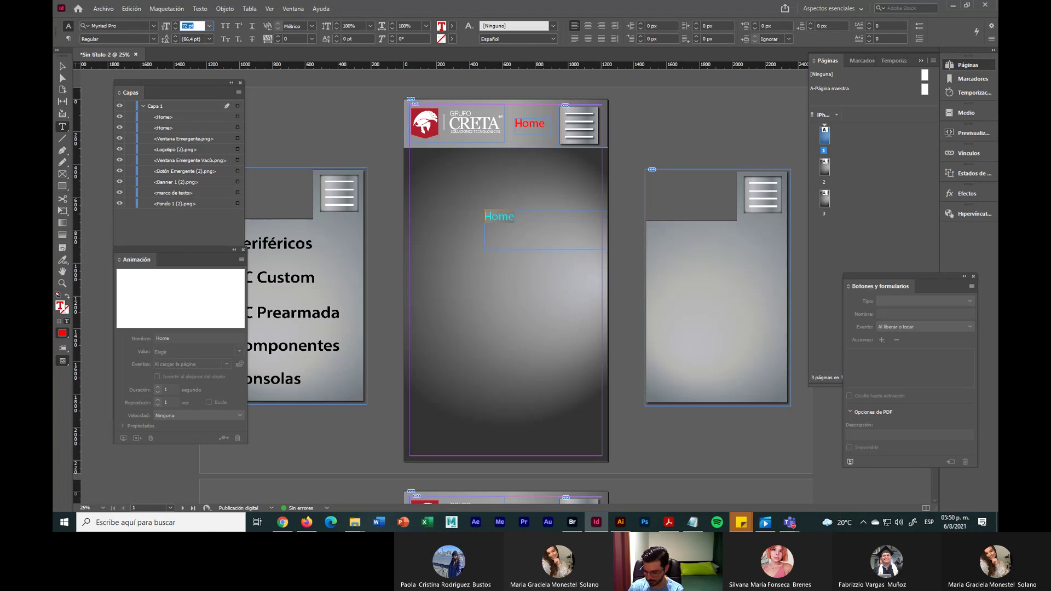
type("150")
key("Return")
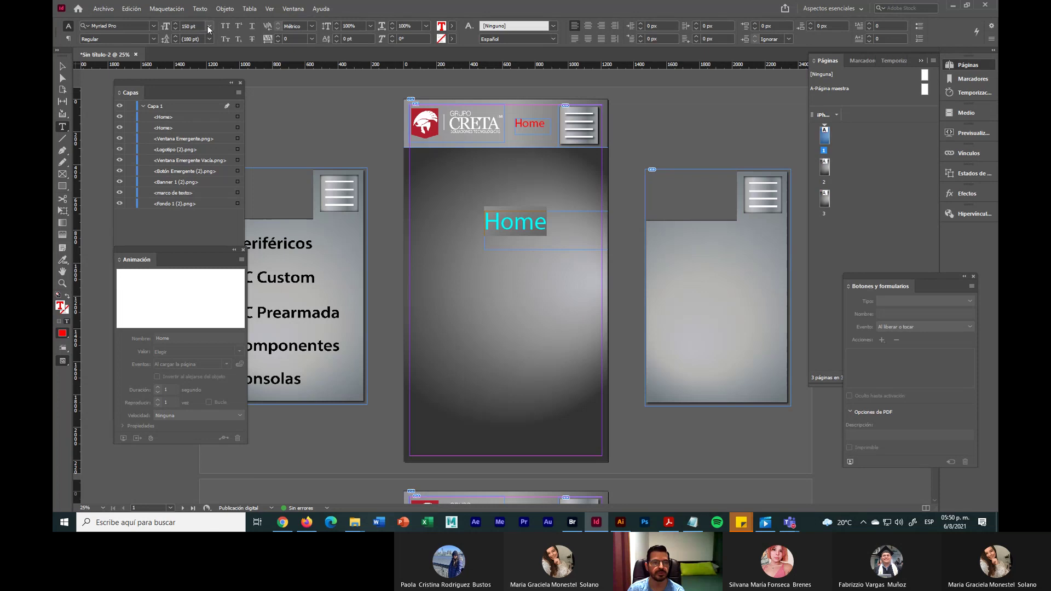
Make the large Home text Bold and colour it with the [Papel] swatch
left_click(153, 37)
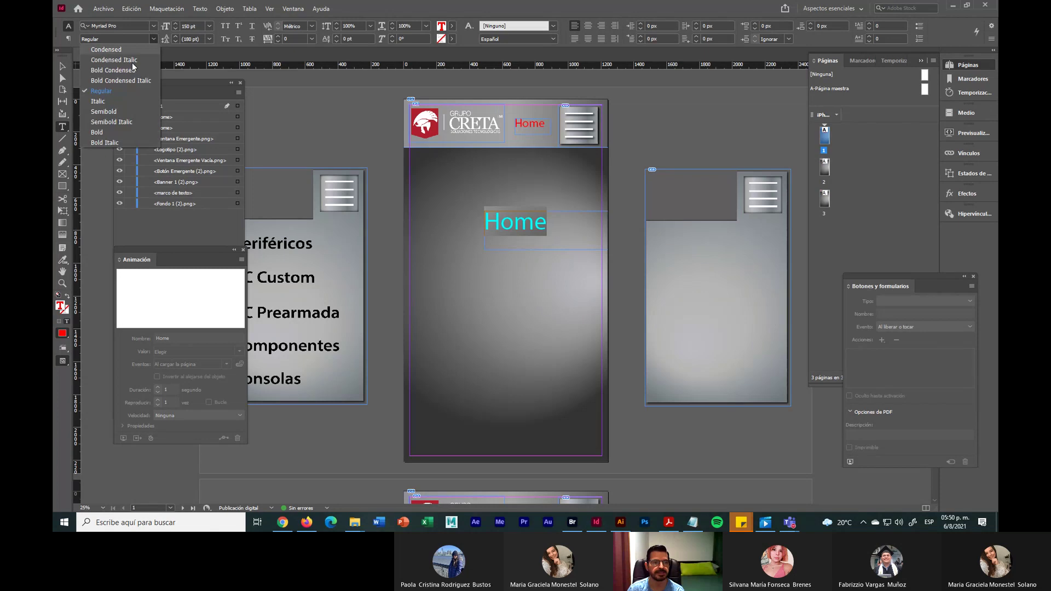
left_click(97, 132)
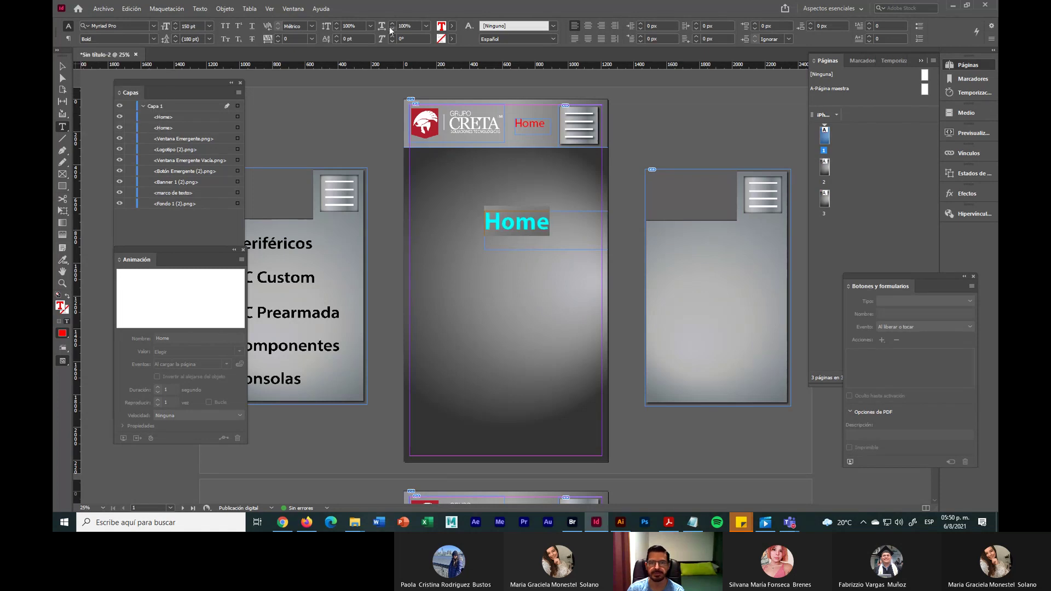
left_click(452, 26)
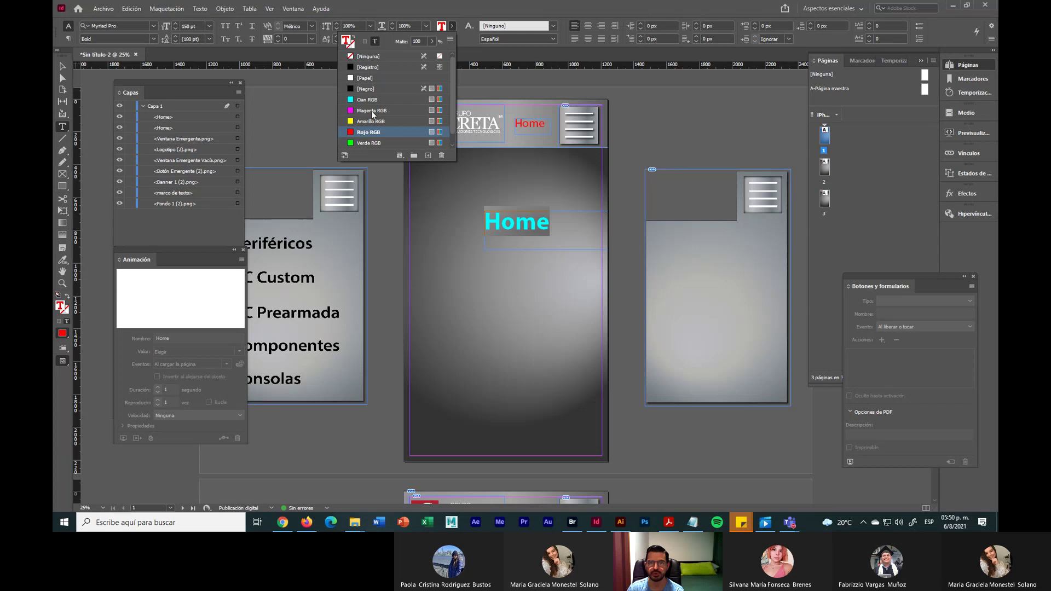
left_click(375, 77)
Move the large Home frame up to just below the banner and centre-align its text
left_click(63, 66)
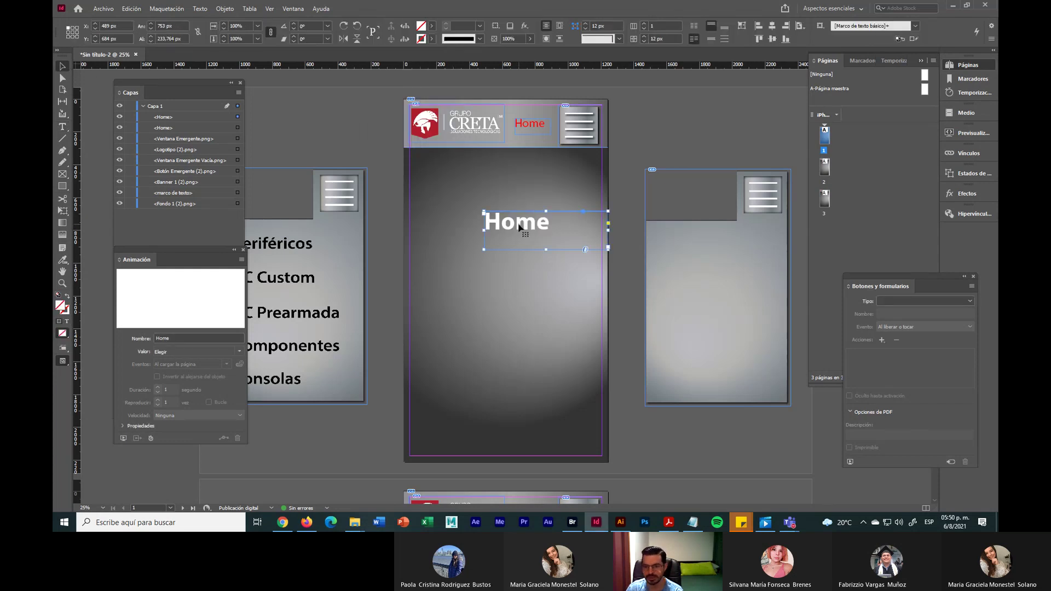
left_click_drag(519, 227, 474, 212)
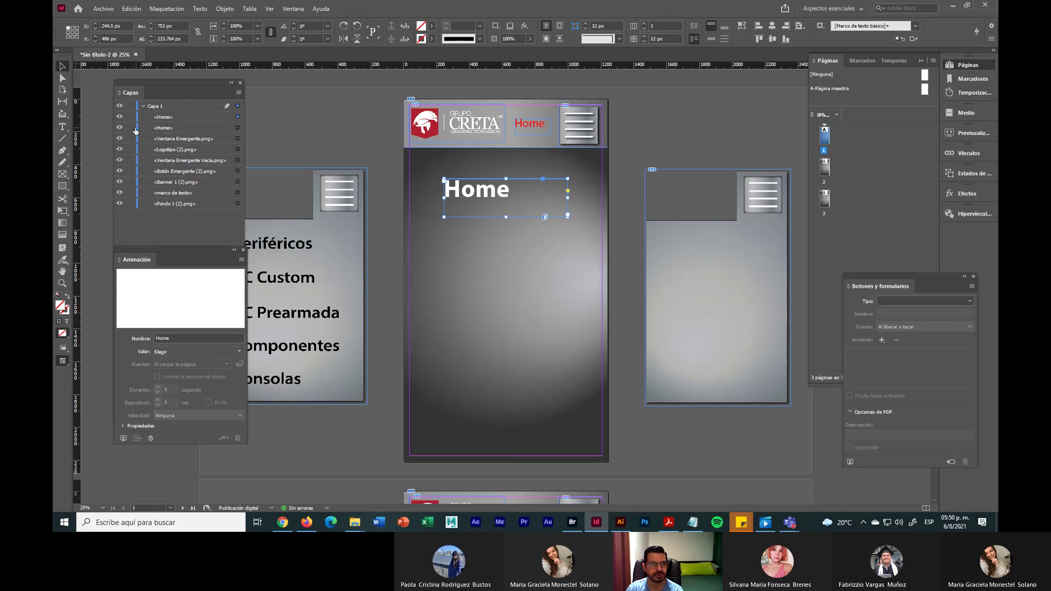
left_click(63, 126)
double_click(507, 193)
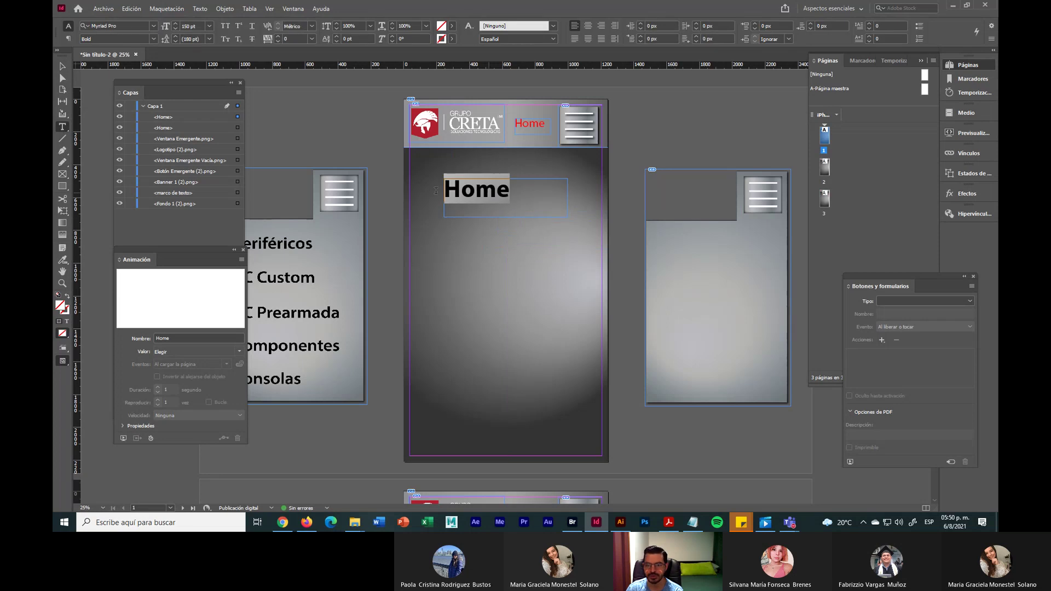
left_click(586, 27)
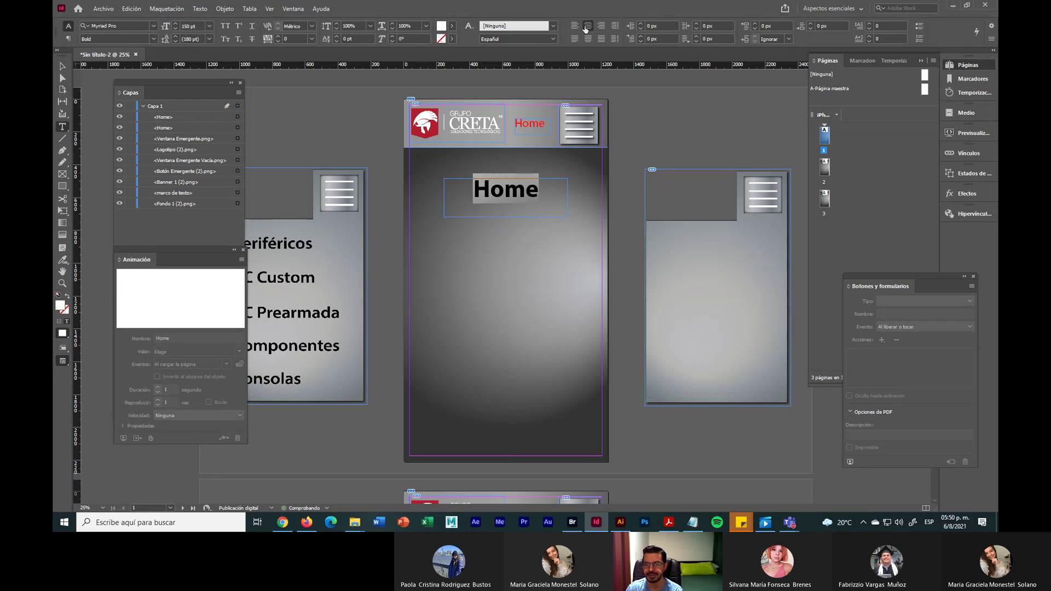
Reduce the large Home frame's height to about 164 px and position it close under the banner
left_click(62, 66)
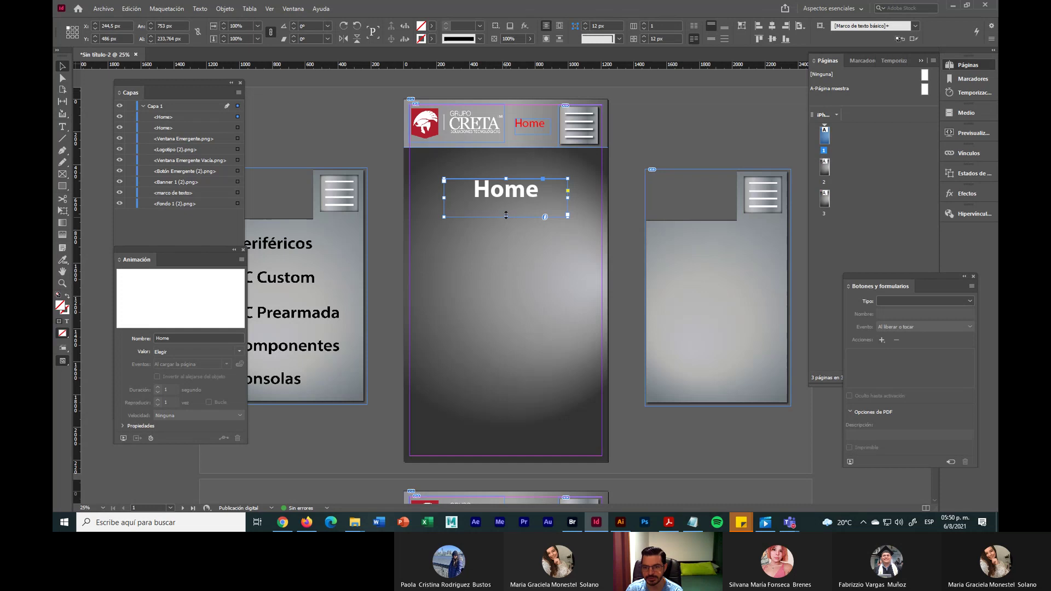
mouse_move(506, 197)
left_mouse_down()
mouse_move(506, 179)
mouse_move(506, 187)
left_mouse_up()
left_click(617, 205)
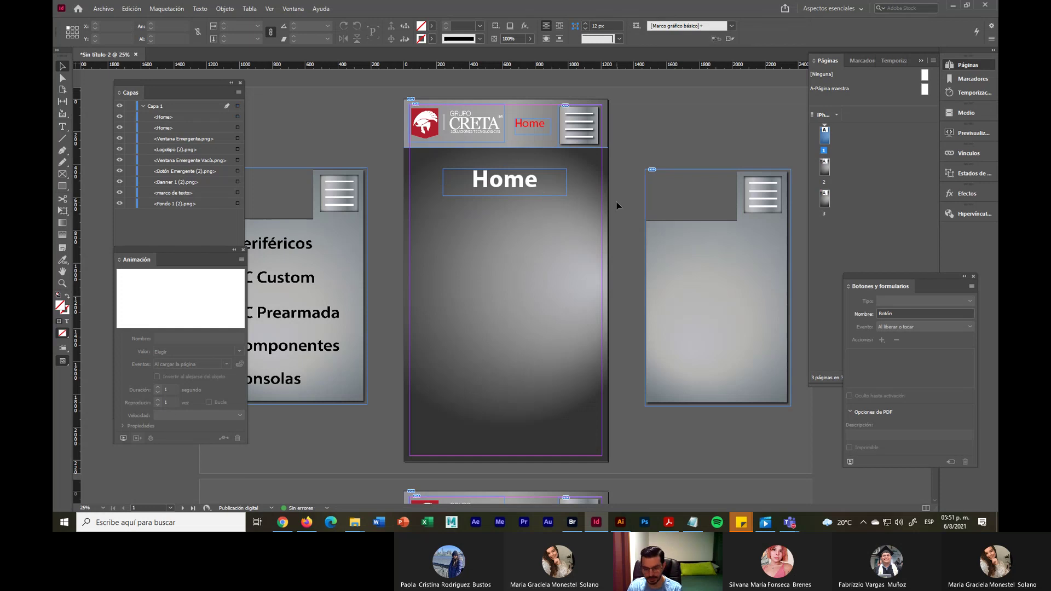
Duplicate the large Home title onto page 2, just below its banner at about Y 414 px
left_click_drag(501, 185, 510, 348)
scroll(510, 349, "down", 3)
left_click_drag(530, 167, 519, 394)
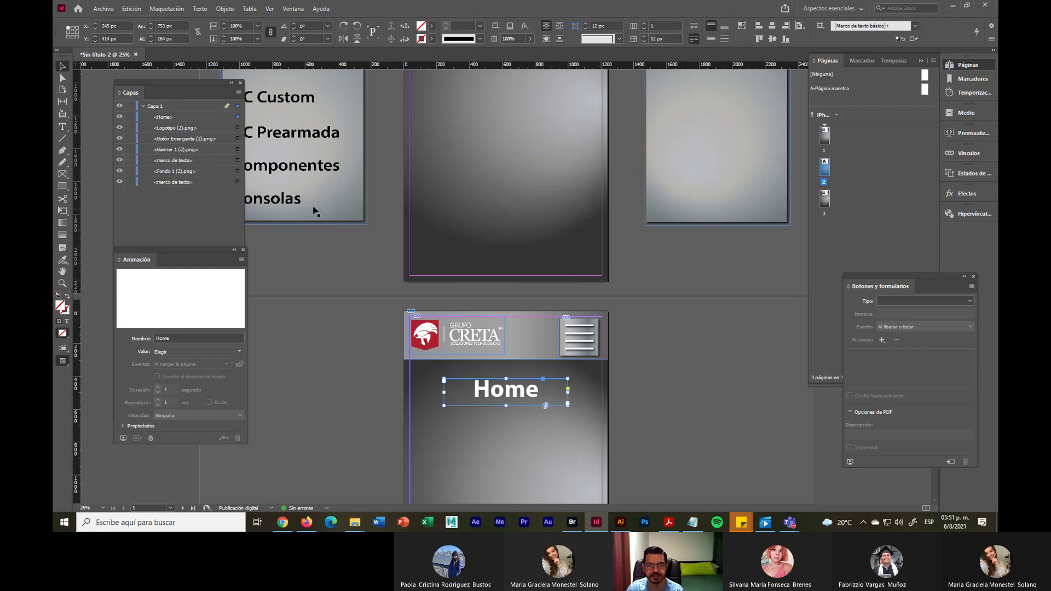
Reposition the Capas panel and shift the popup menu image beside page 1 to about X -942 px, clear of the panels
scroll(315, 211, "up", 3)
left_click_drag(212, 93, 163, 92)
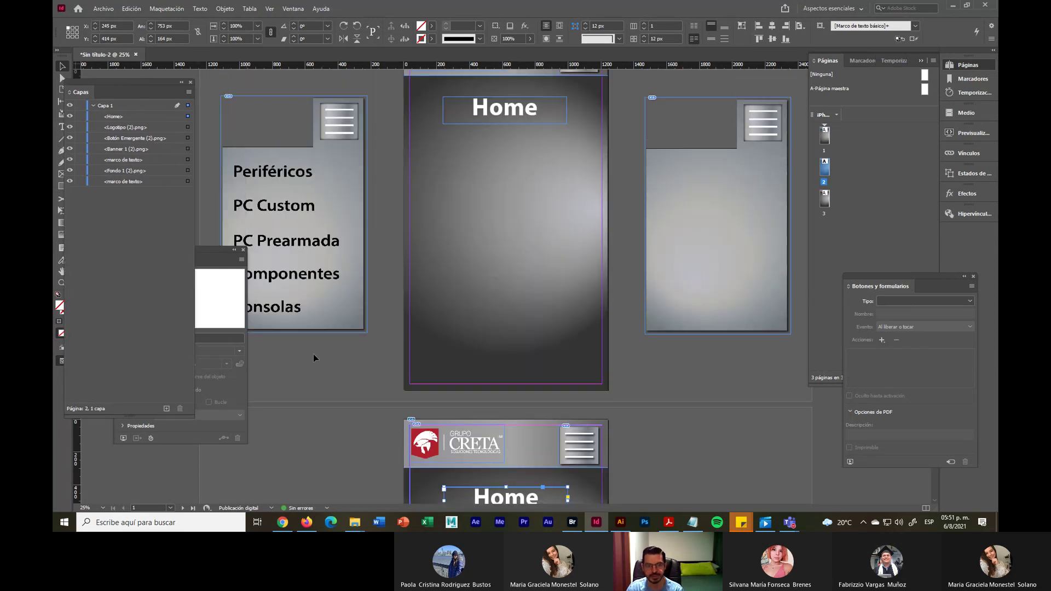
left_click_drag(337, 309, 364, 307)
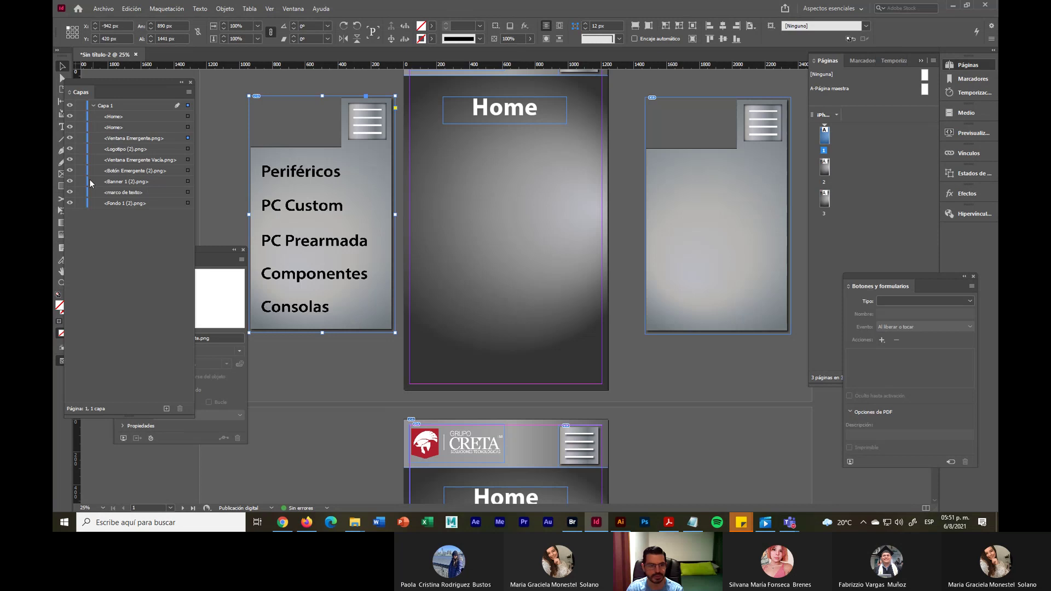
left_click_drag(117, 81, 149, 82)
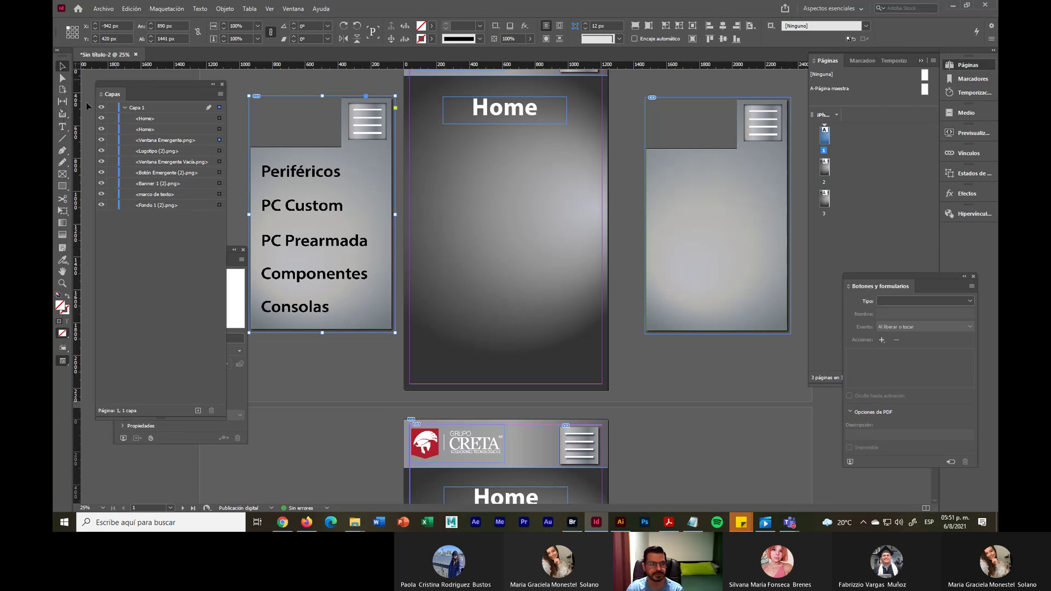
Replace the page 2 title with "Componentes" and enlarge its frame to about 1021 × 210 px
left_click(64, 128)
scroll(531, 380, "down", 4)
double_click(477, 355)
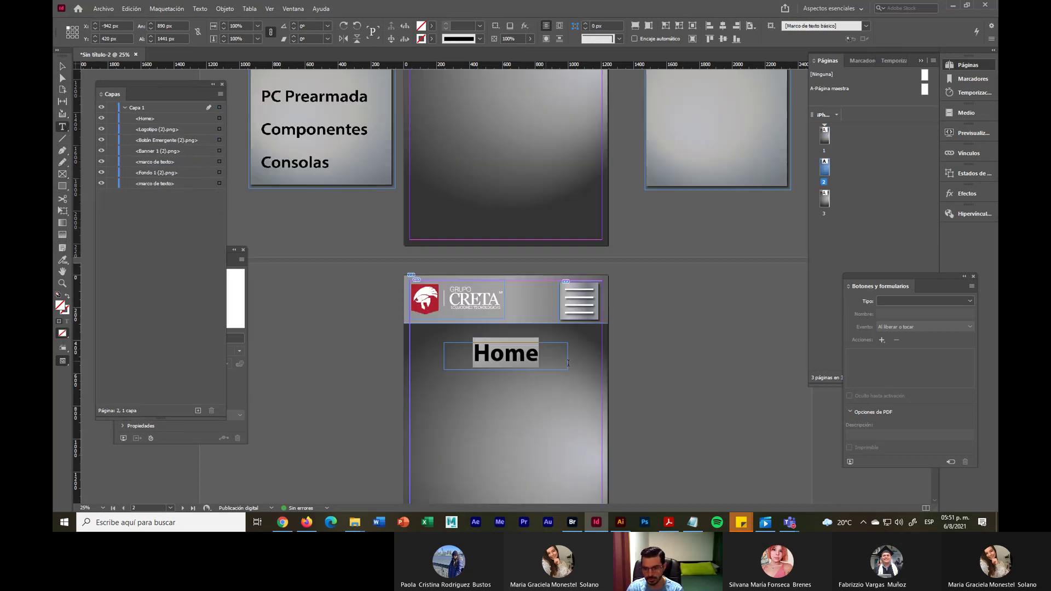
type("Componentes")
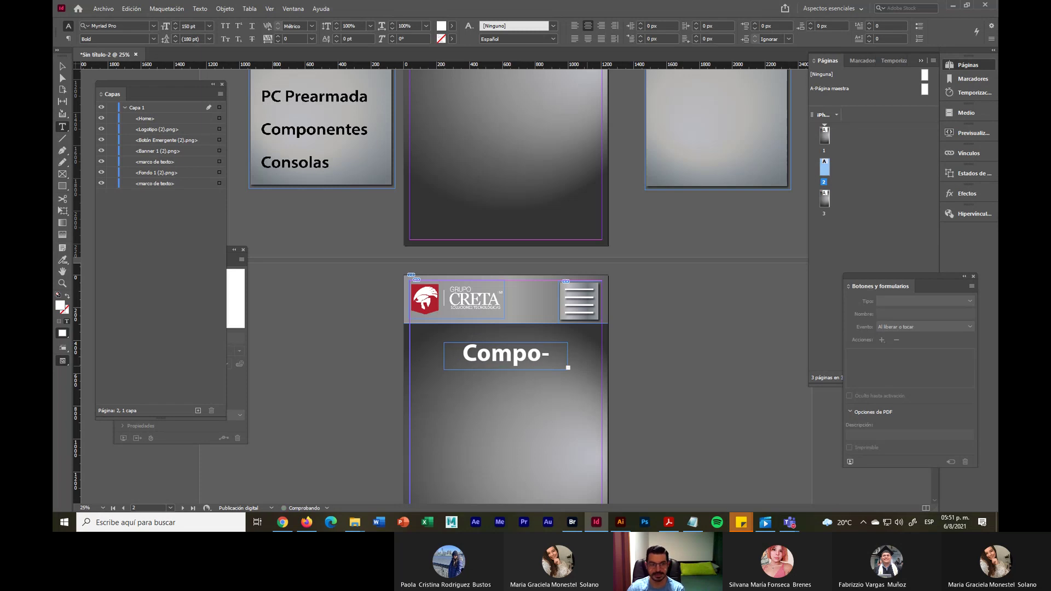
key("Escape")
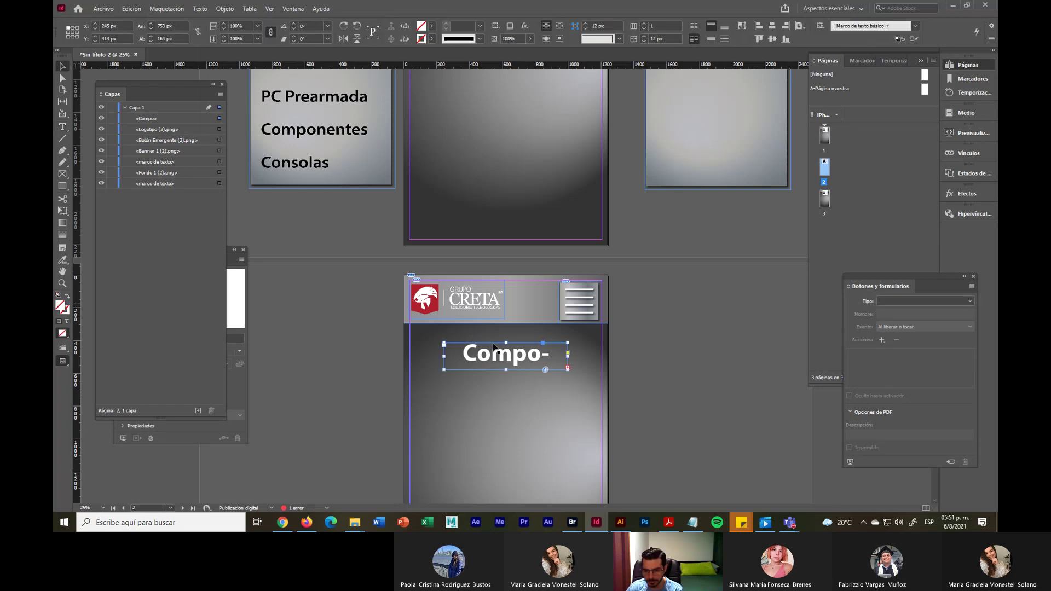
left_click_drag(568, 370, 527, 353)
Duplicate the Componentes title onto page 3, below its banner at about Y 384 px
scroll(653, 433, "down", 3)
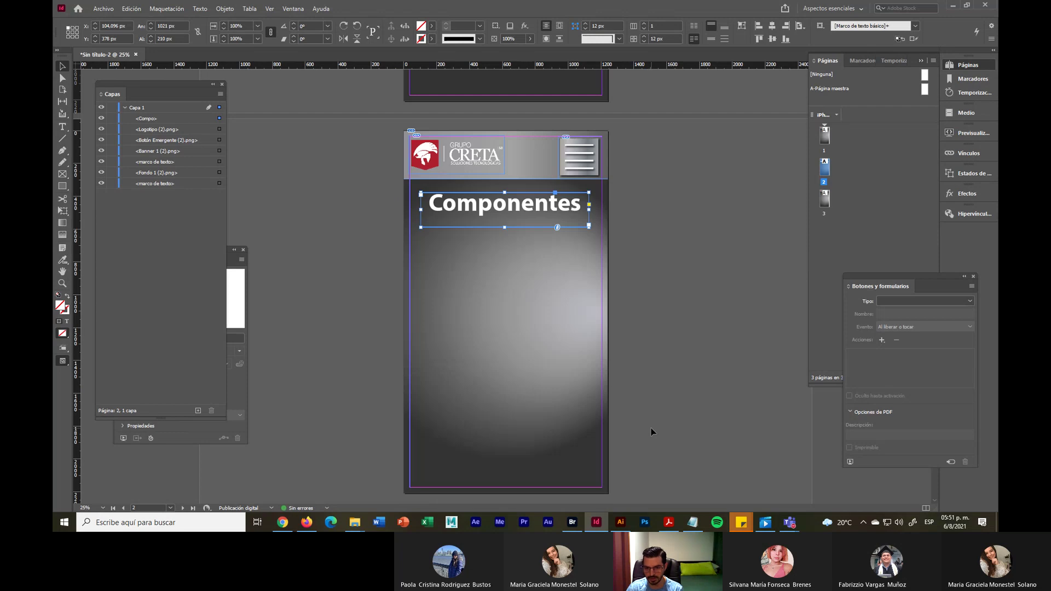
left_click_drag(516, 212, 513, 346)
scroll(547, 367, "down", 3)
left_click_drag(521, 297, 518, 453)
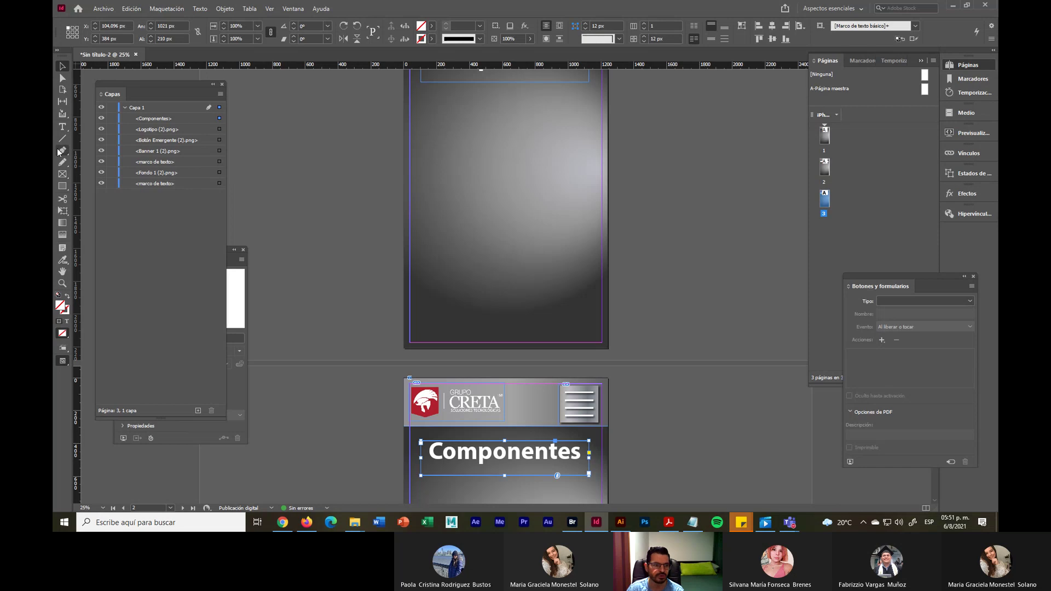
Replace the title text on page 3 with "Consolas"
left_click(62, 127)
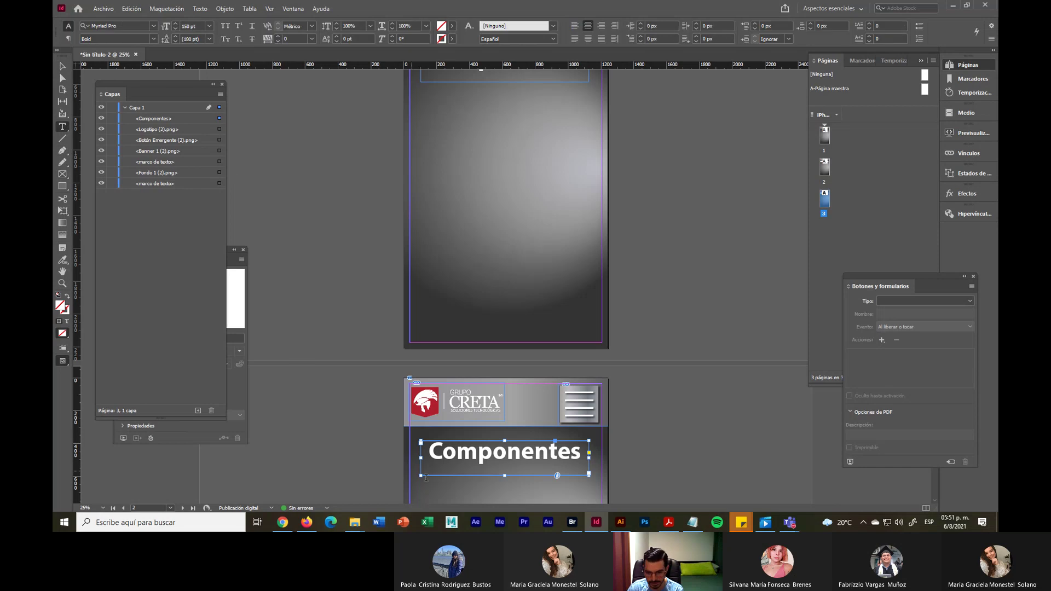
double_click(448, 455)
type("Con")
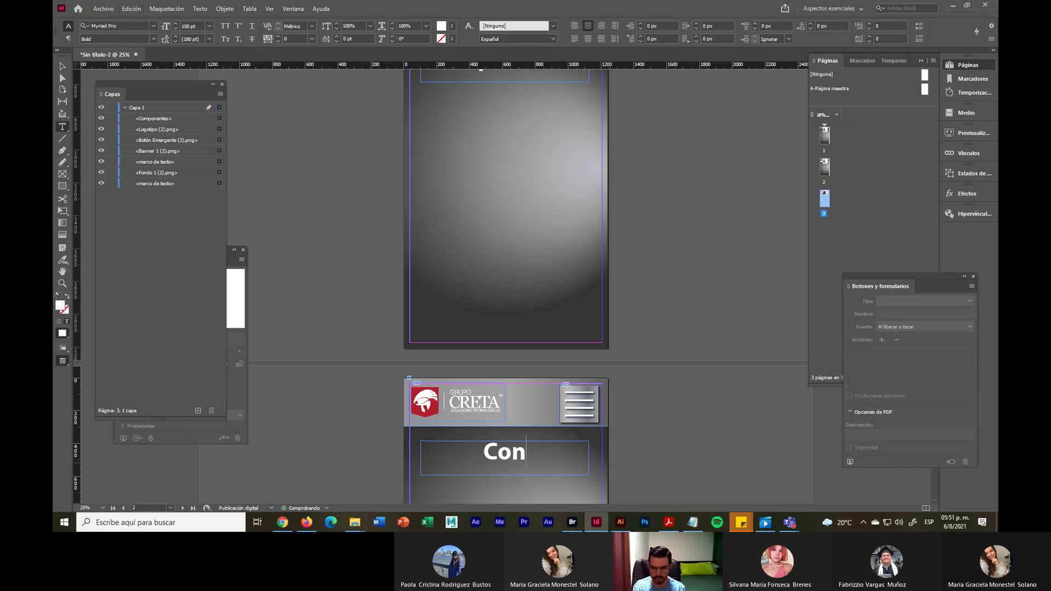
type("solas")
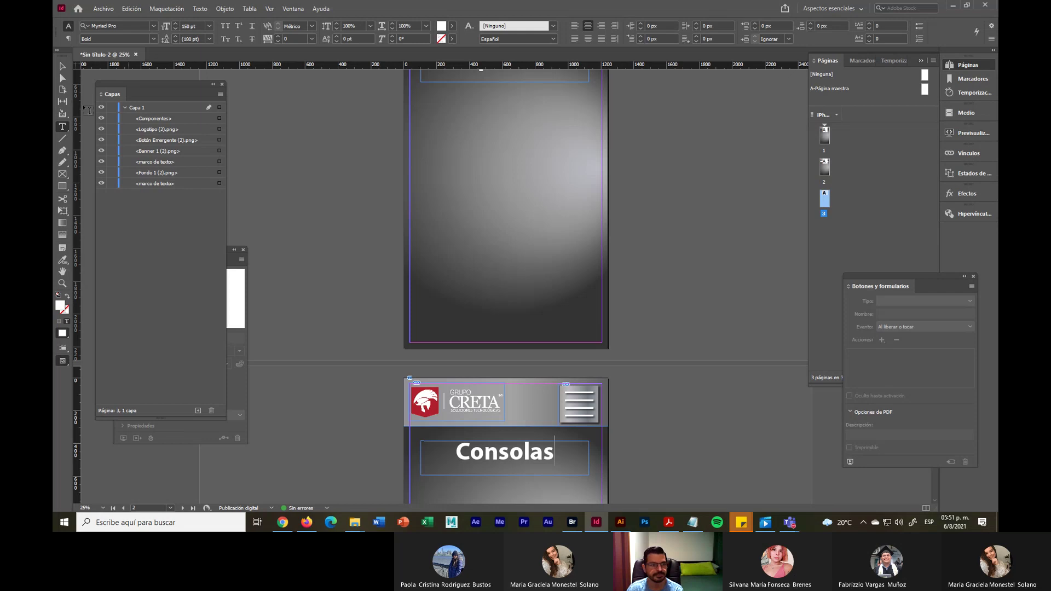
key("Escape")
Lower the Componentes title on page 2 to about Y 468 px and the Consolas title on page 3 to about Y 474 px
scroll(690, 454, "up", 10)
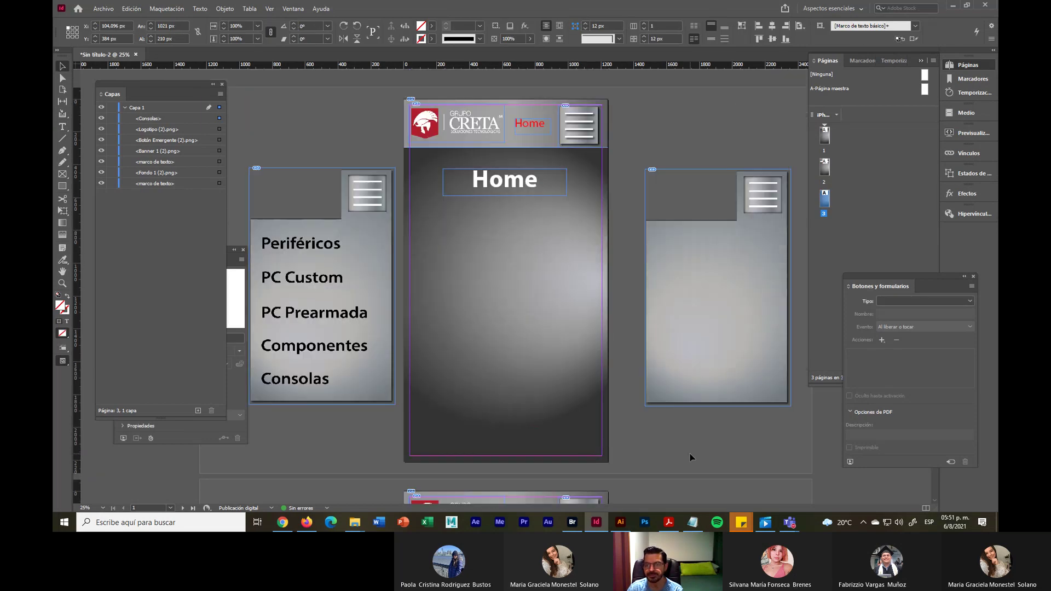
scroll(689, 454, "down", 4)
left_click_drag(515, 246, 513, 263)
scroll(523, 322, "down", 5)
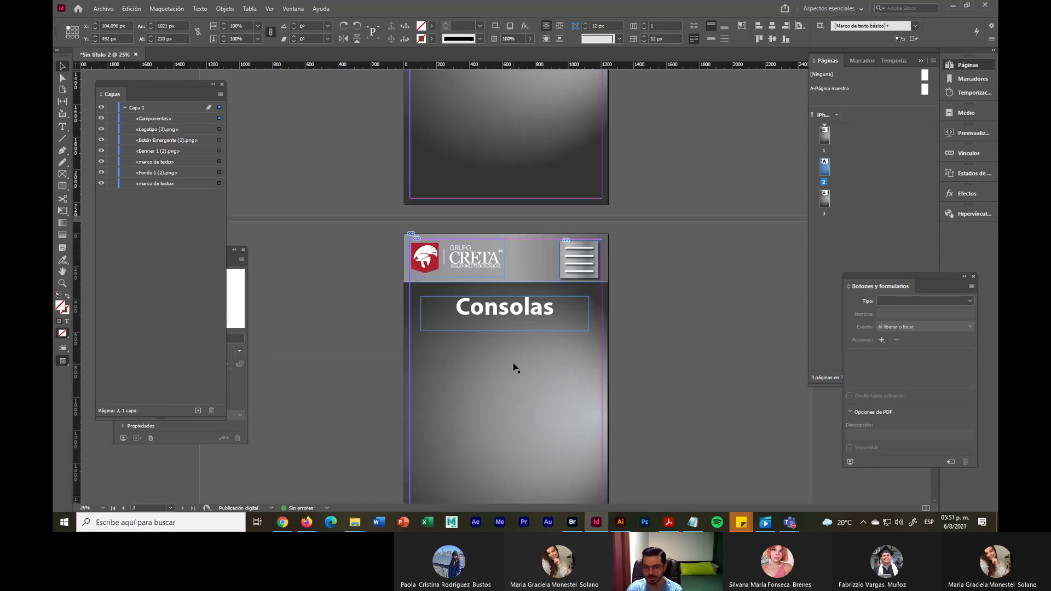
left_click(520, 324)
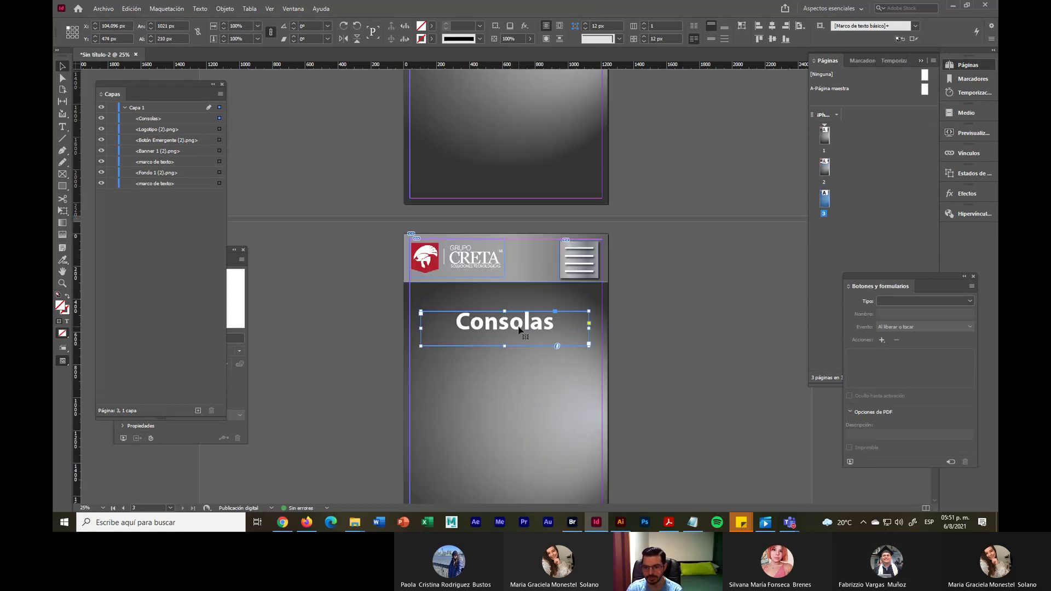
scroll(520, 330, "up", 2)
left_click_drag(516, 230, 514, 227)
scroll(515, 227, "up", 5)
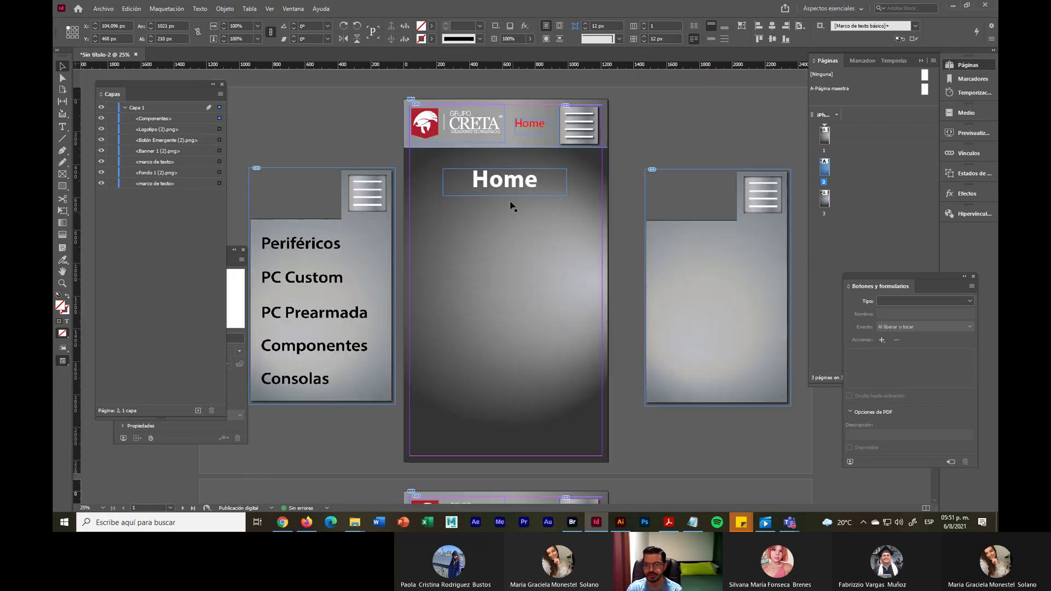
left_click(622, 300)
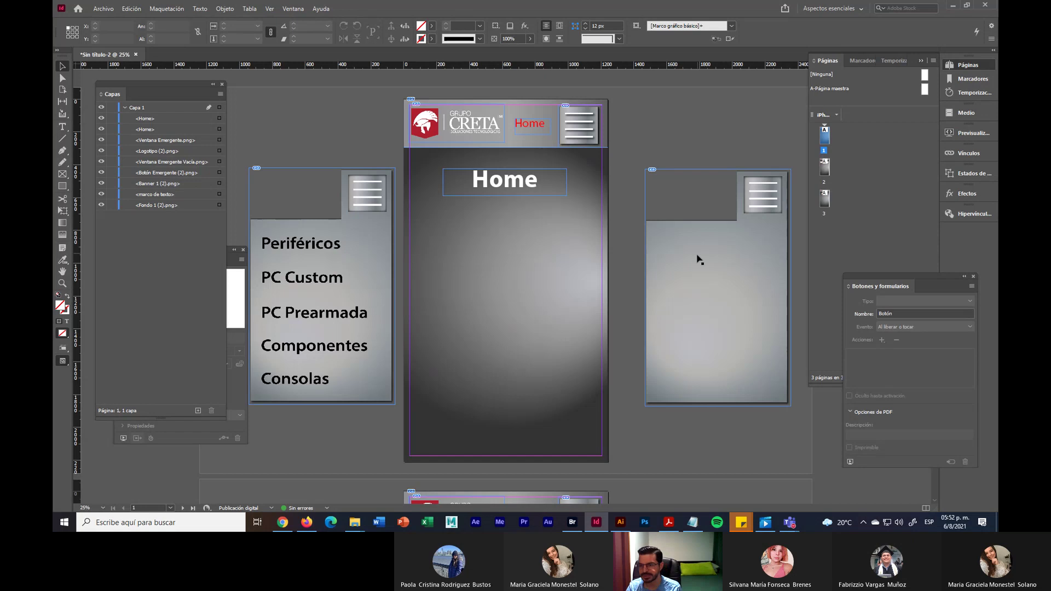
Duplicate the Consolas title onto the pasteboard beside page 2, at about X 1344, Y 1329 px
scroll(642, 383, "down", 10)
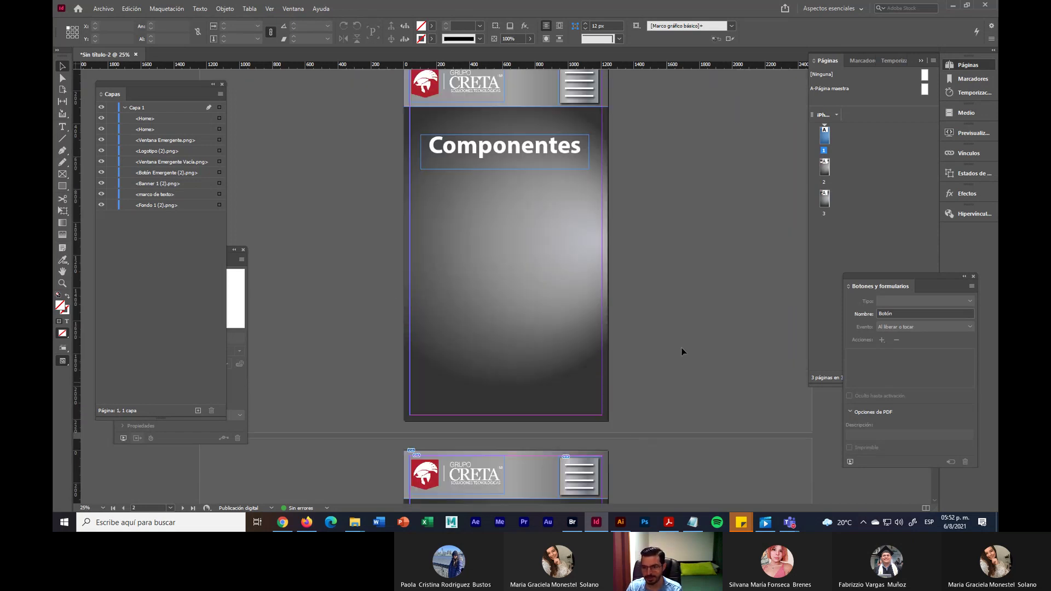
scroll(682, 347, "down", 2)
left_click(534, 476)
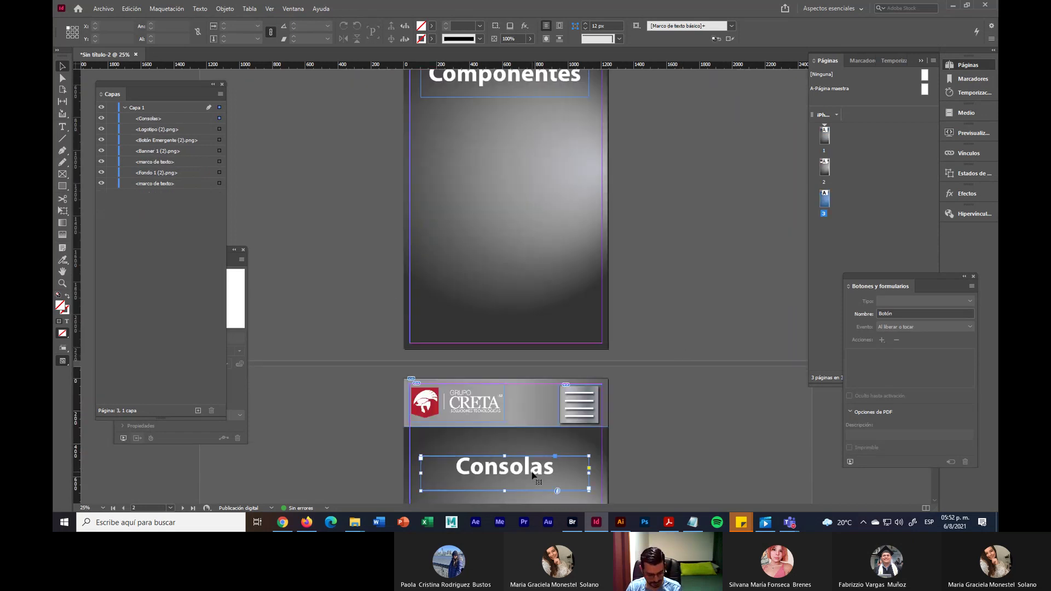
left_click_drag(534, 476, 736, 227)
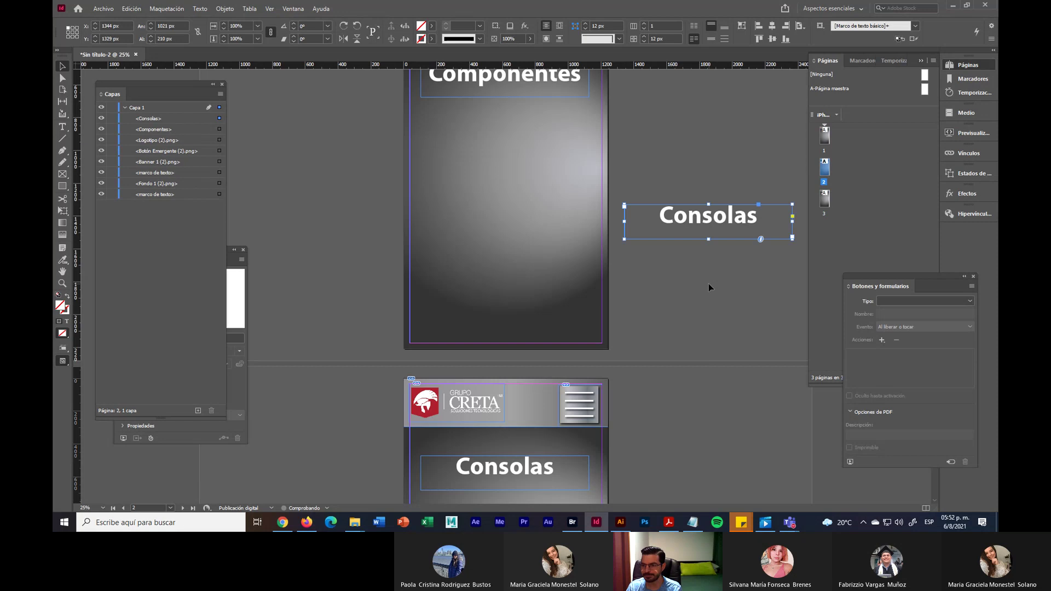
Duplicate the Componentes title from page 2 onto the pasteboard beside that page, at about X 1407, Y 612 px
scroll(709, 283, "up", 4)
left_click(518, 221)
left_click_drag(517, 222, 731, 247)
scroll(730, 323, "up", 4)
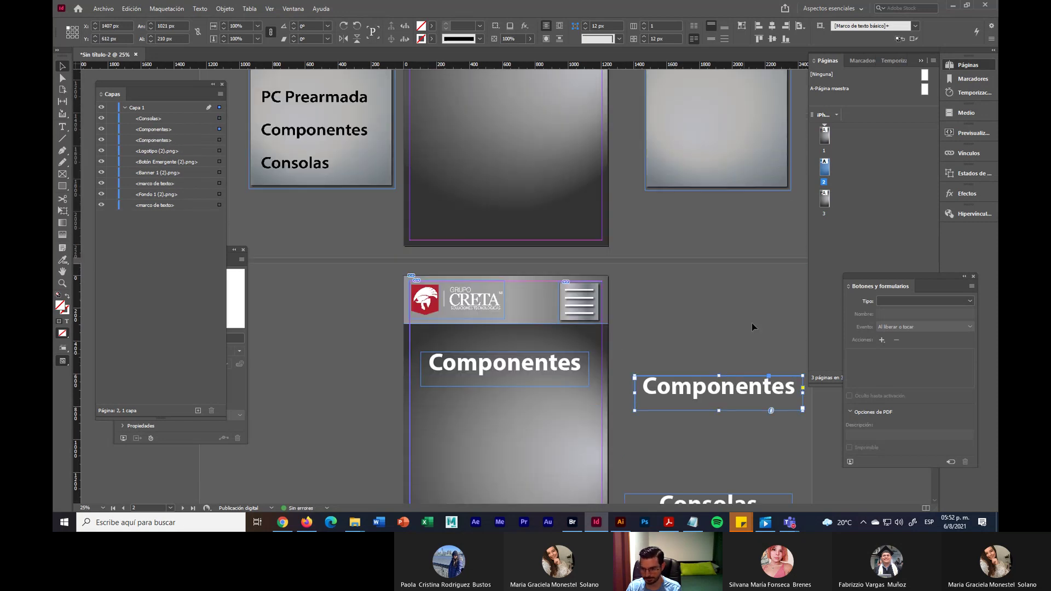
Move both title copies onto the empty popup window beside page 1: Componentes at about X 1400, Y 1041 px, Consolas at about X 1395, Y 1440 px
scroll(751, 323, "down", 2)
left_click_drag(694, 96, 739, 124)
scroll(675, 327, "up", 3)
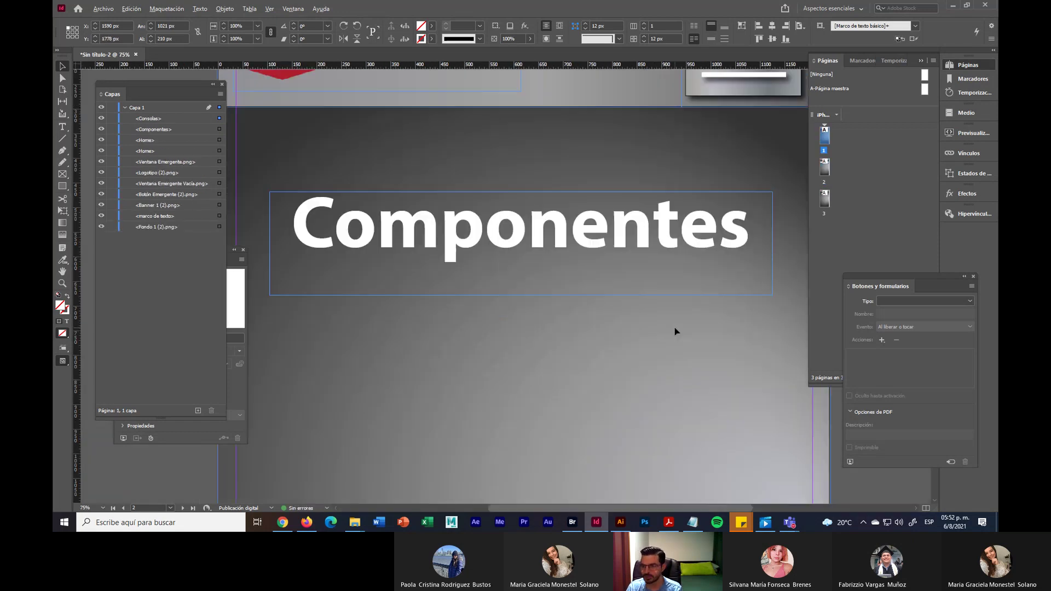
scroll(675, 327, "down", 5)
scroll(672, 327, "up", 6)
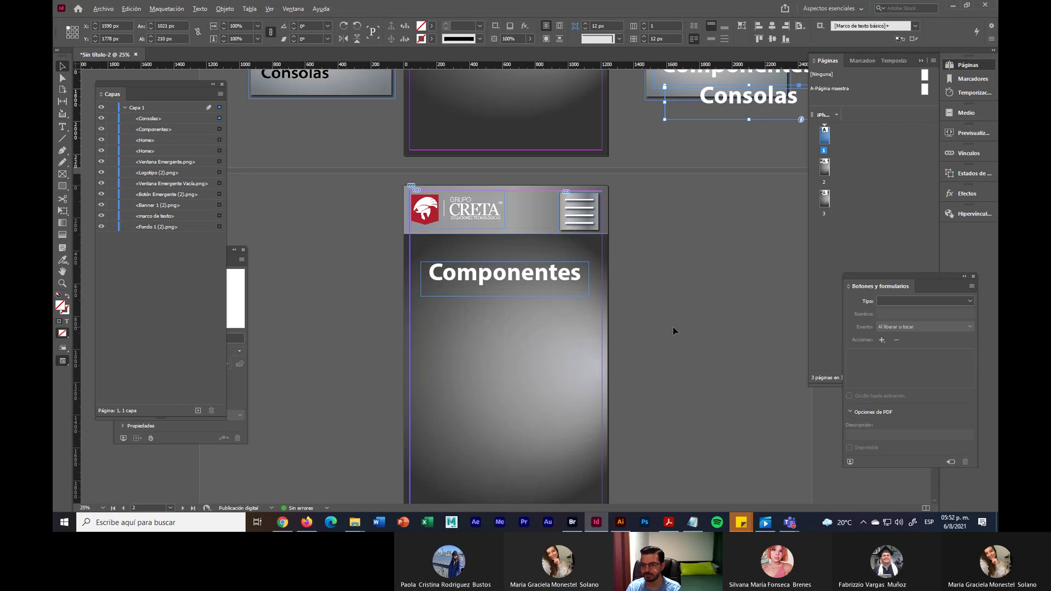
scroll(540, 405, "right", 5)
scroll(540, 405, "up", 6)
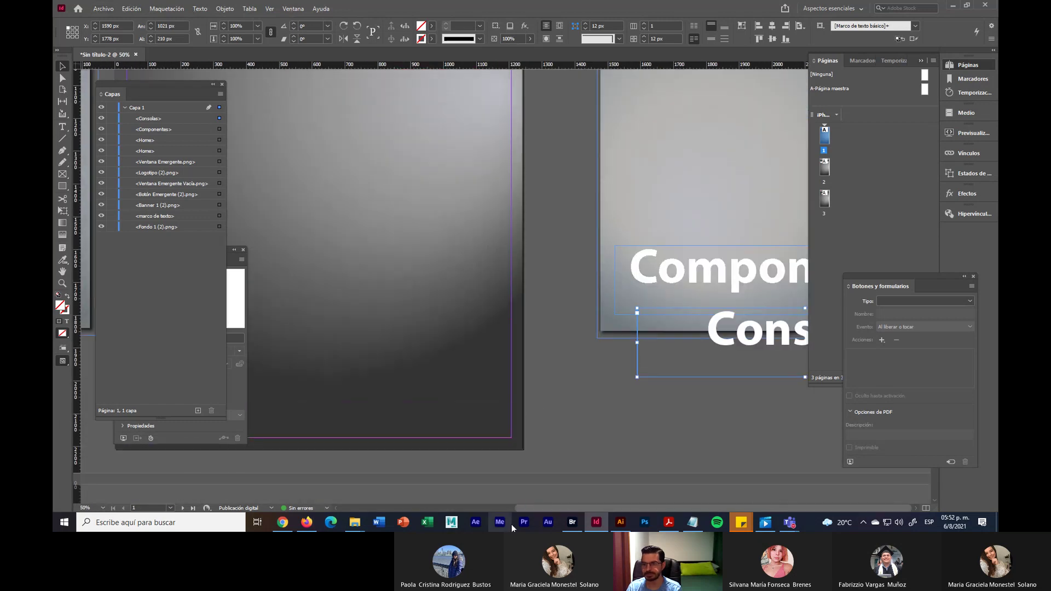
scroll(540, 405, "down", 3)
scroll(444, 494, "up", 2)
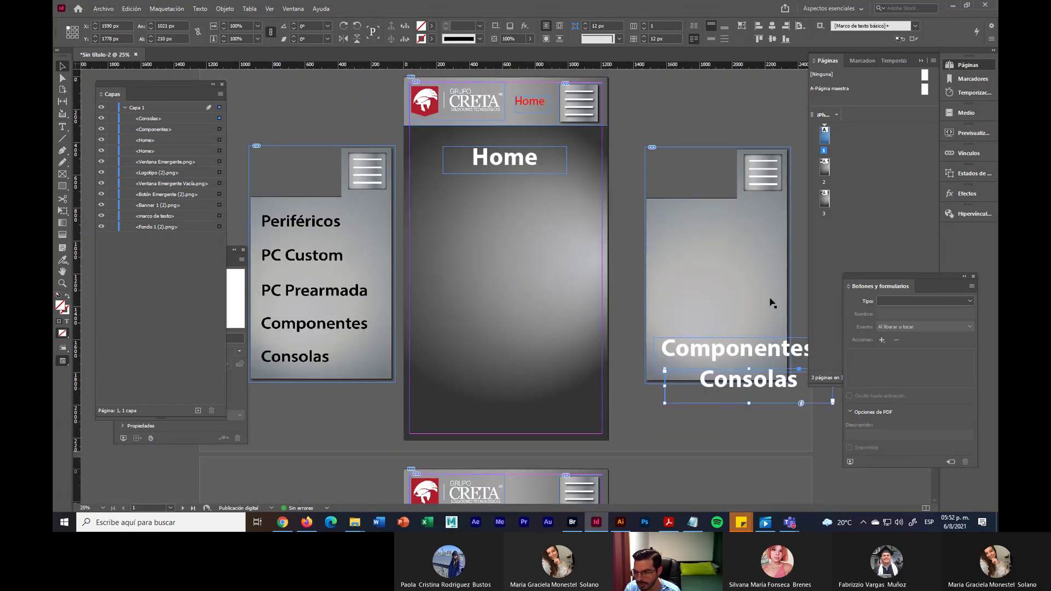
left_click(732, 117)
left_click_drag(716, 359, 685, 324)
Set the Componentes text on the empty popup window to 100 pt with the [Negro] fill colour
left_click(68, 122)
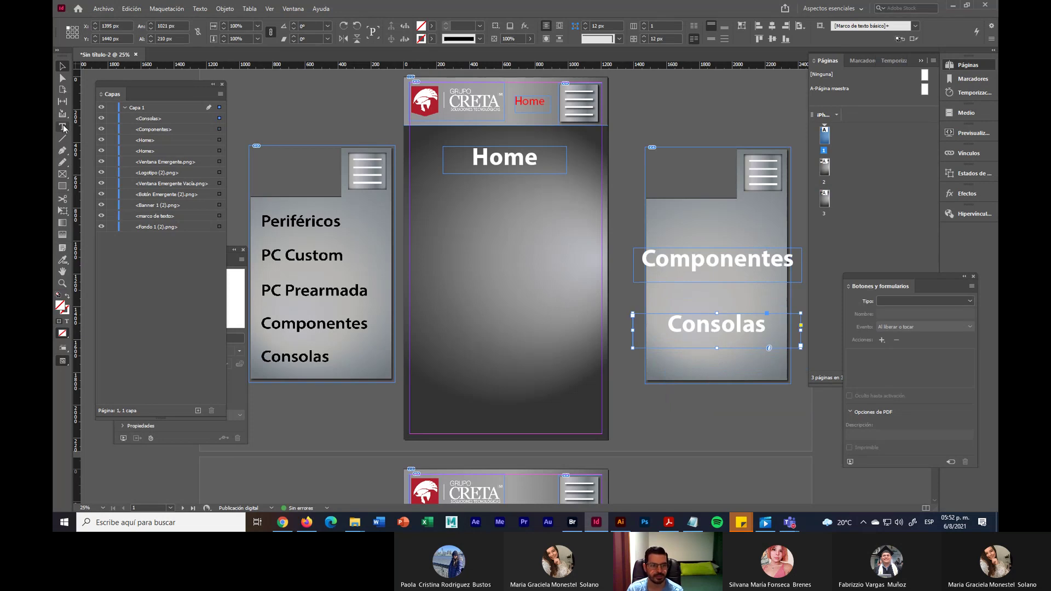
left_click_drag(642, 261, 794, 262)
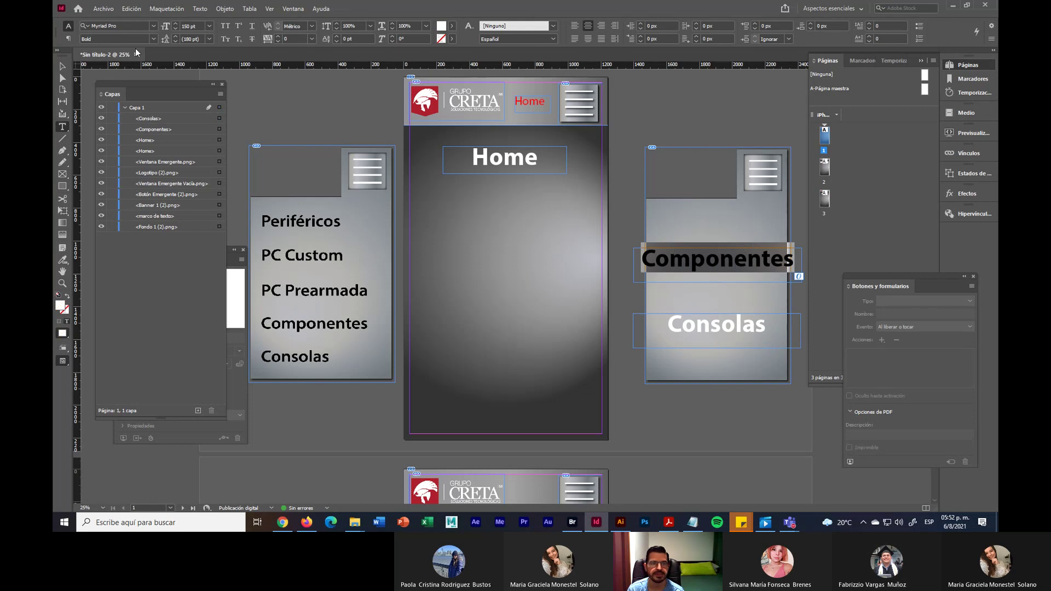
left_click(174, 26)
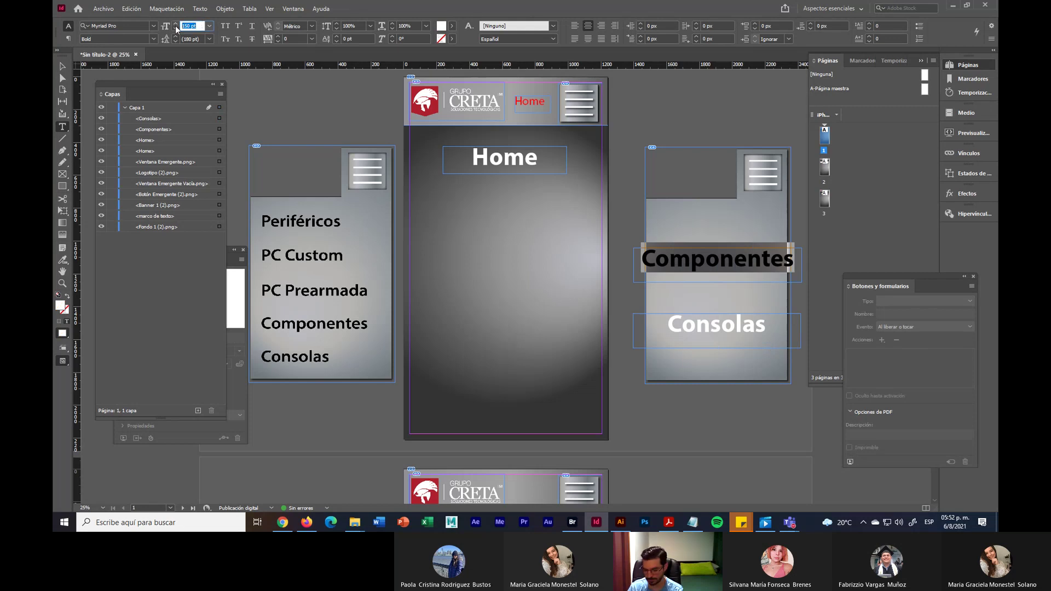
type("100")
key("Return")
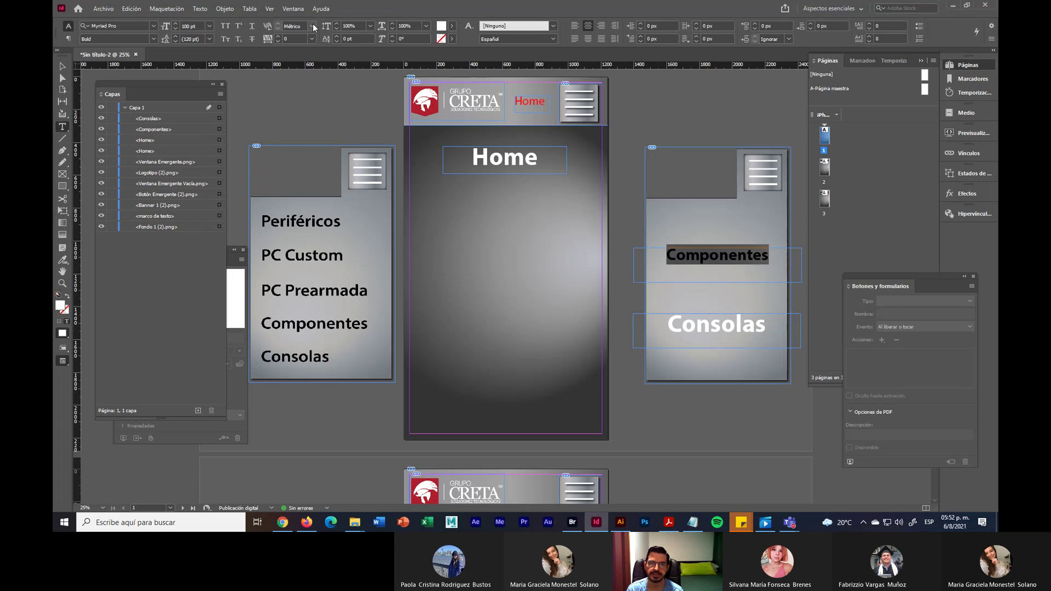
left_click(455, 30)
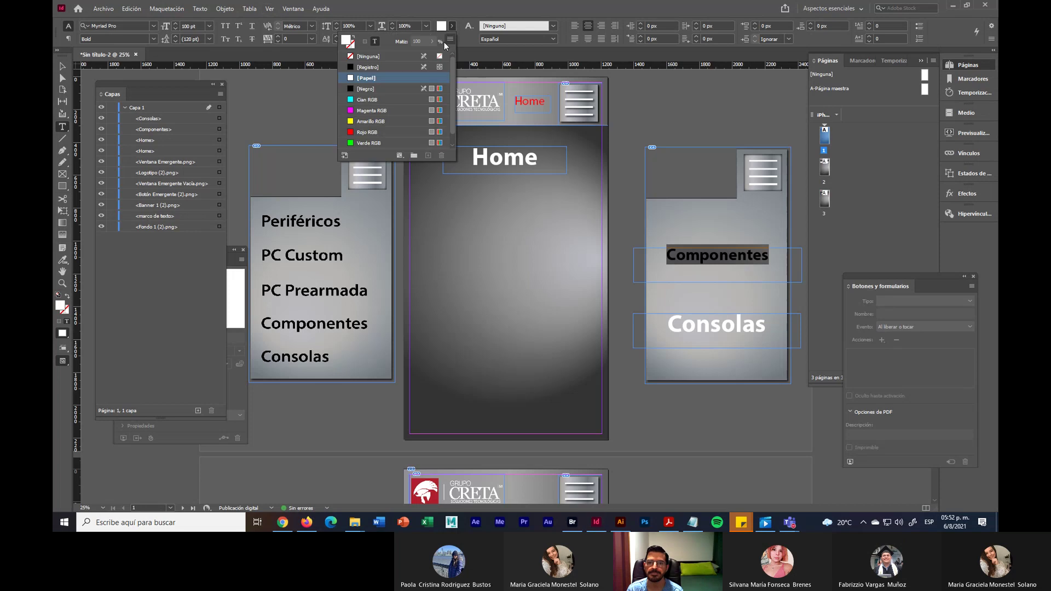
left_click(380, 89)
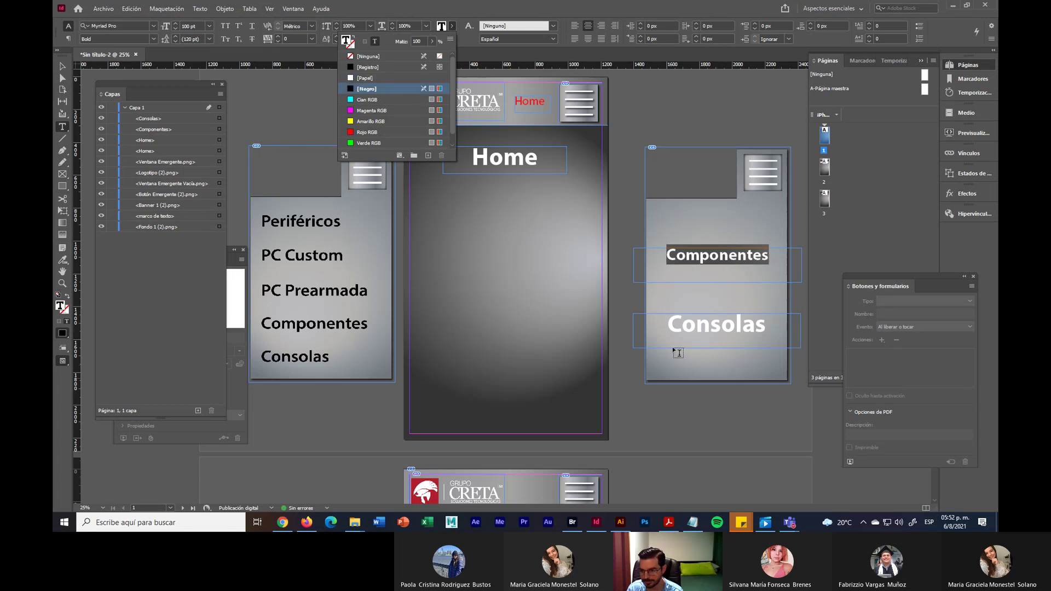
Format the Consolas text on the popup window at 100 pt with the [Negro] fill colour
left_click_drag(666, 319, 767, 328)
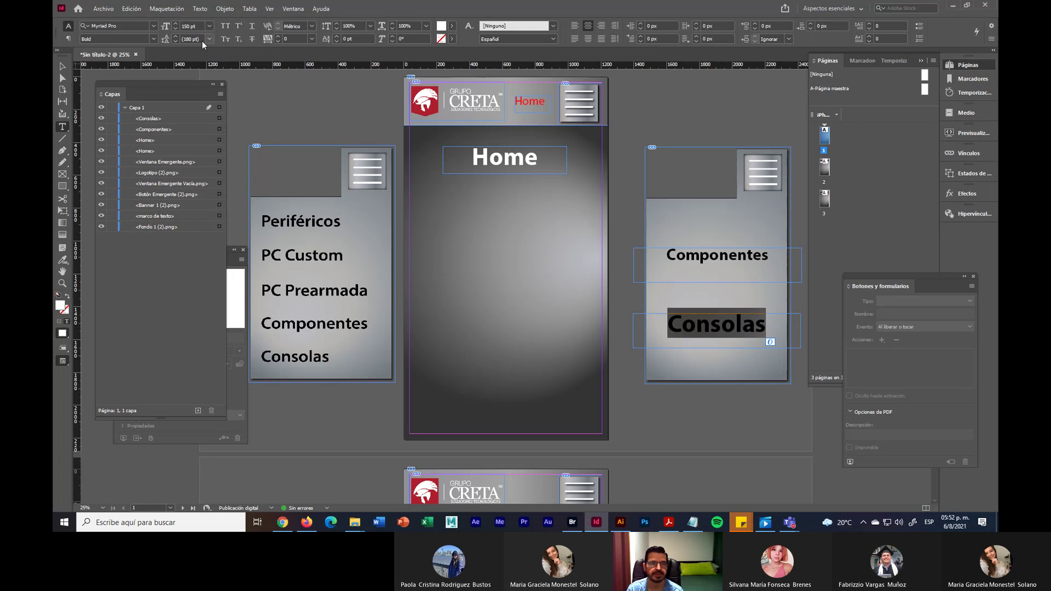
left_click(196, 24)
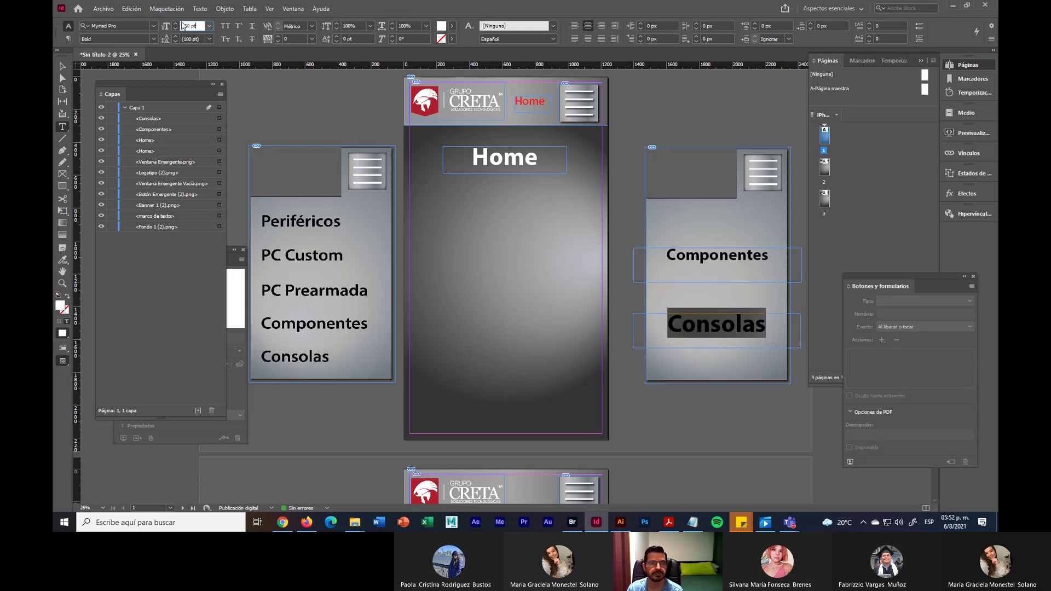
double_click(191, 25)
type("100")
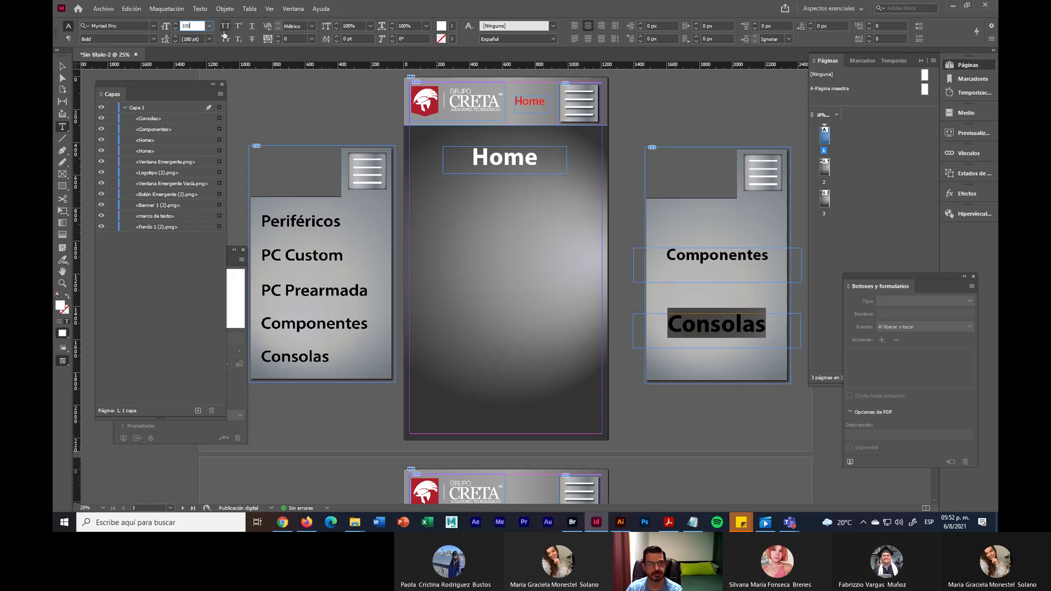
key("Return")
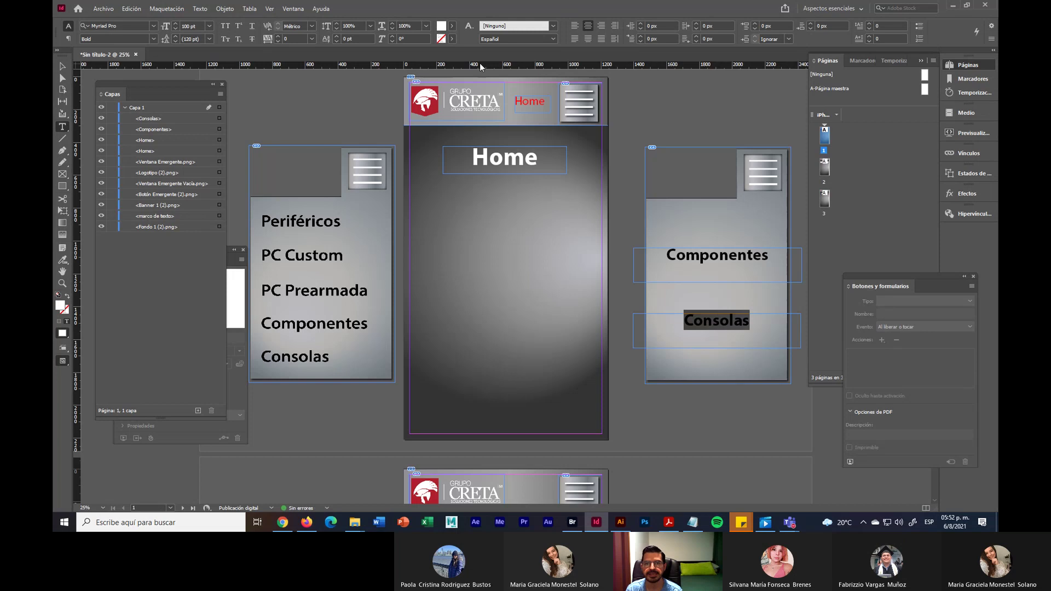
left_click(452, 26)
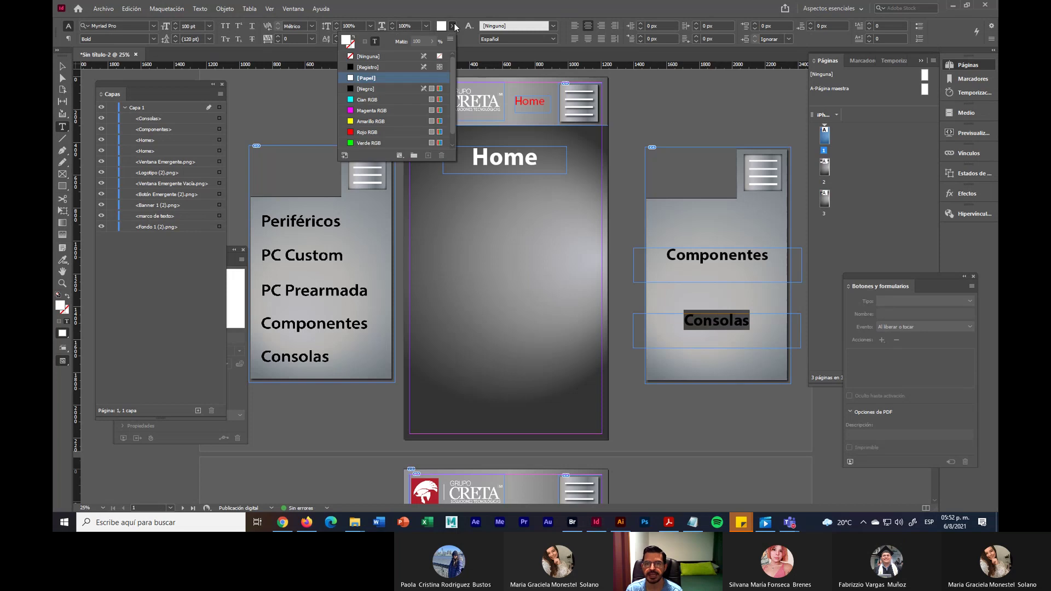
left_click(366, 88)
key("Escape")
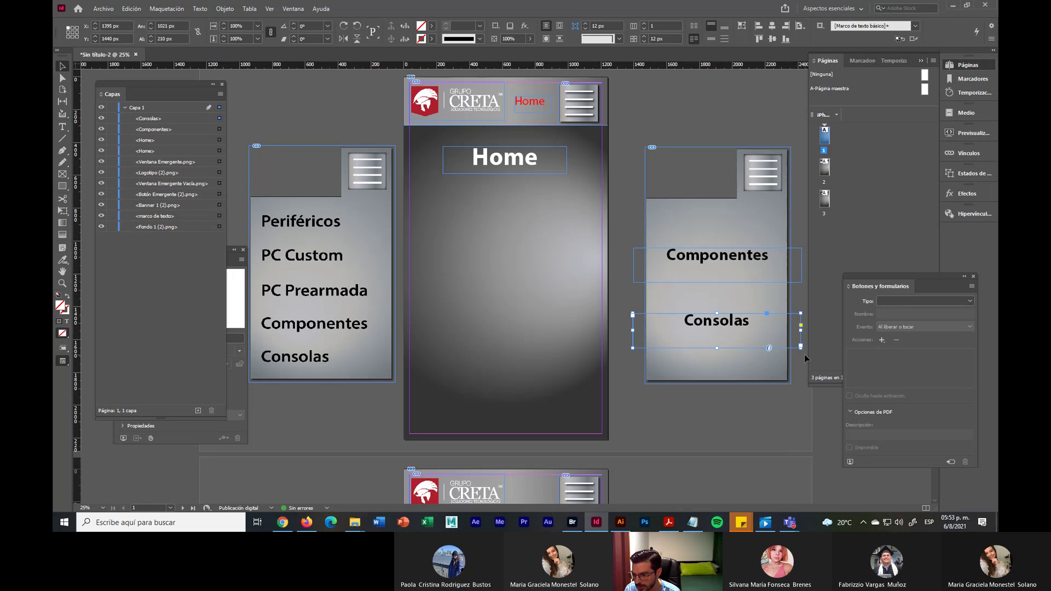
Shrink and center both text frames within the popup window: Componentes about 712 by 183 px, Consolas about 687 by 123 px
left_click_drag(801, 346, 745, 333)
left_click(740, 275)
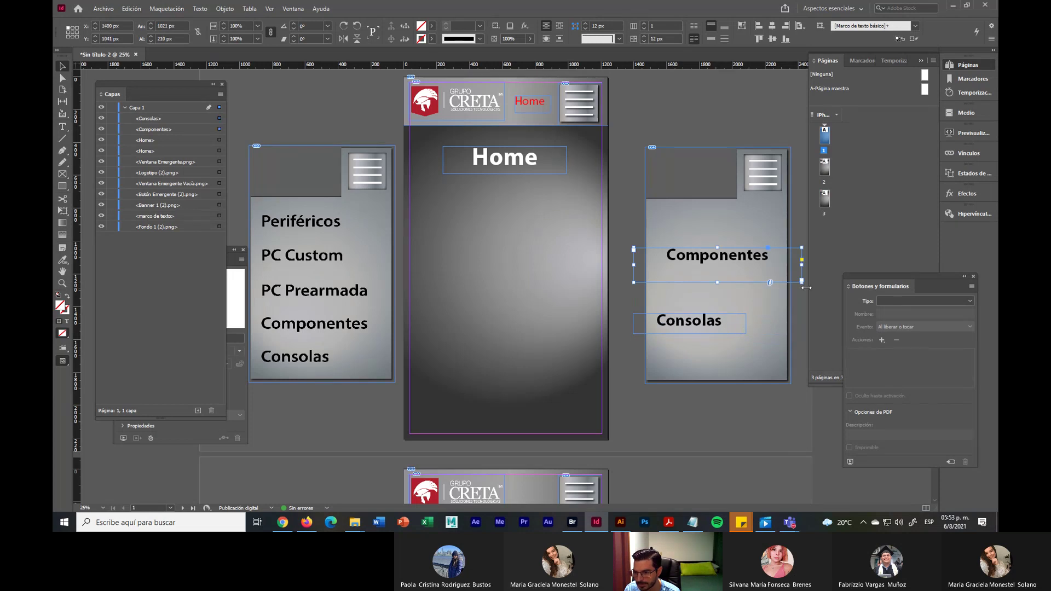
left_click_drag(802, 283, 724, 266)
left_click_drag(706, 323, 730, 321)
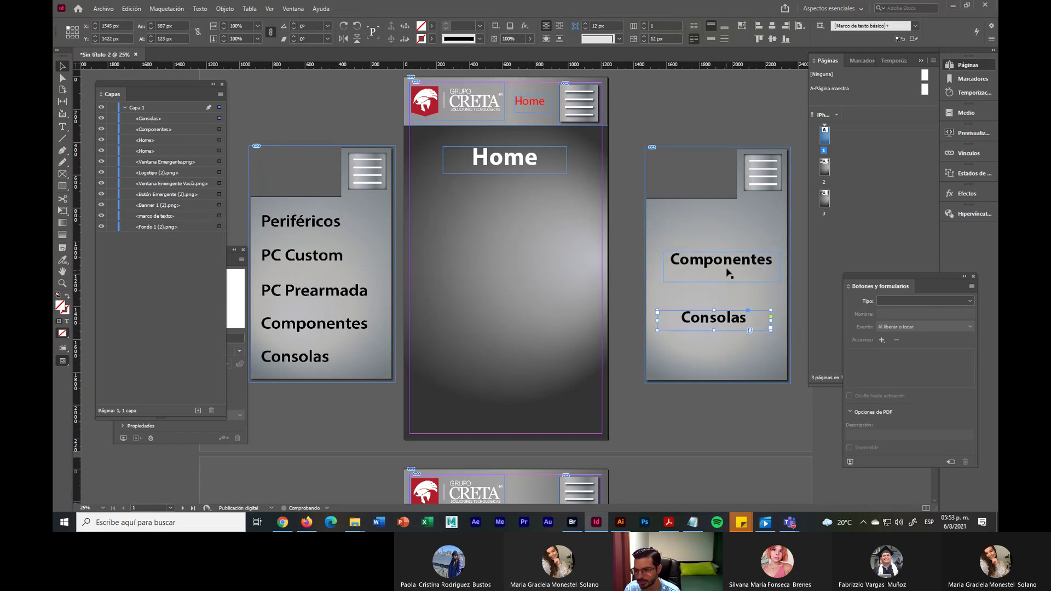
left_click_drag(730, 273, 725, 277)
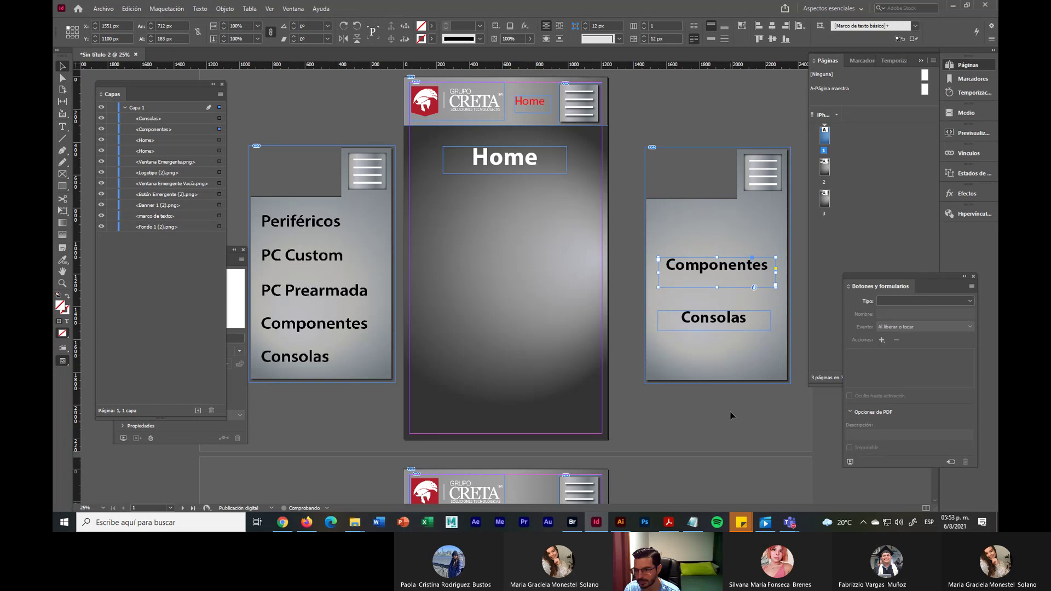
left_click(730, 415)
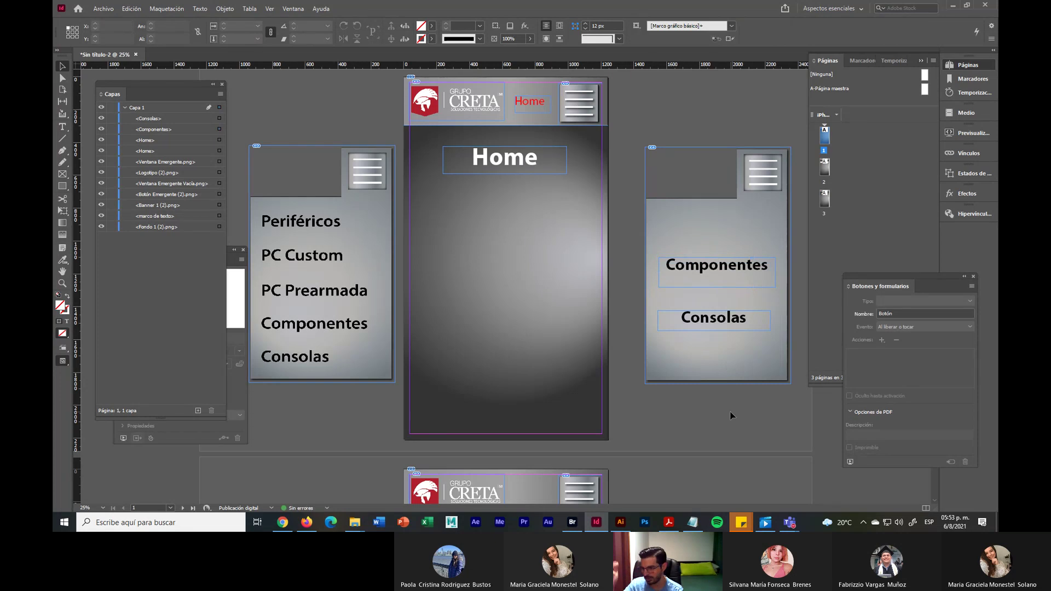
Review the titles on all three pages and compare the two popup windows beside page 1
scroll(730, 416, "down", 12)
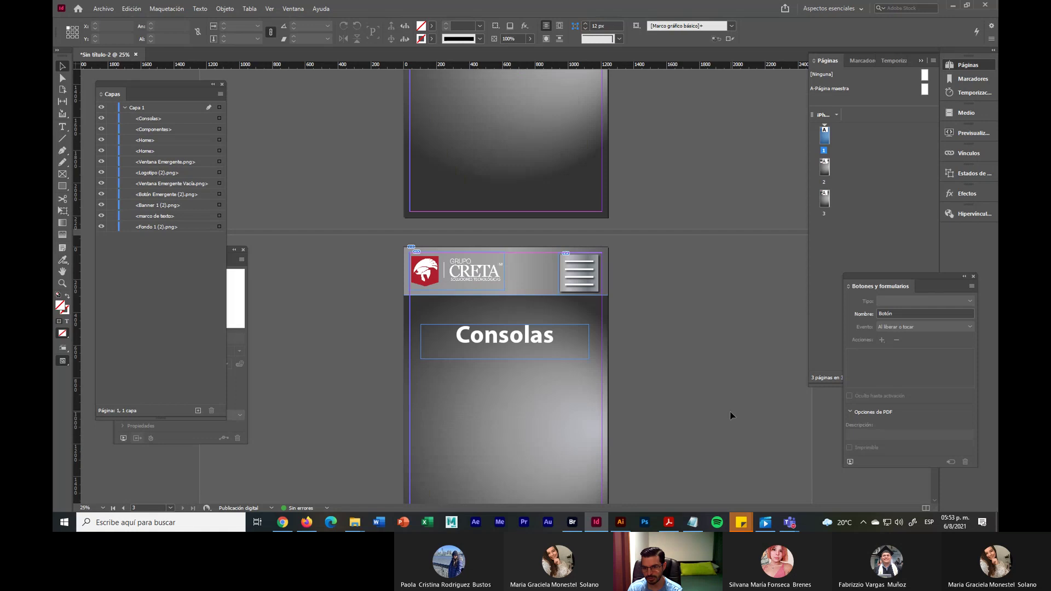
scroll(731, 415, "up", 12)
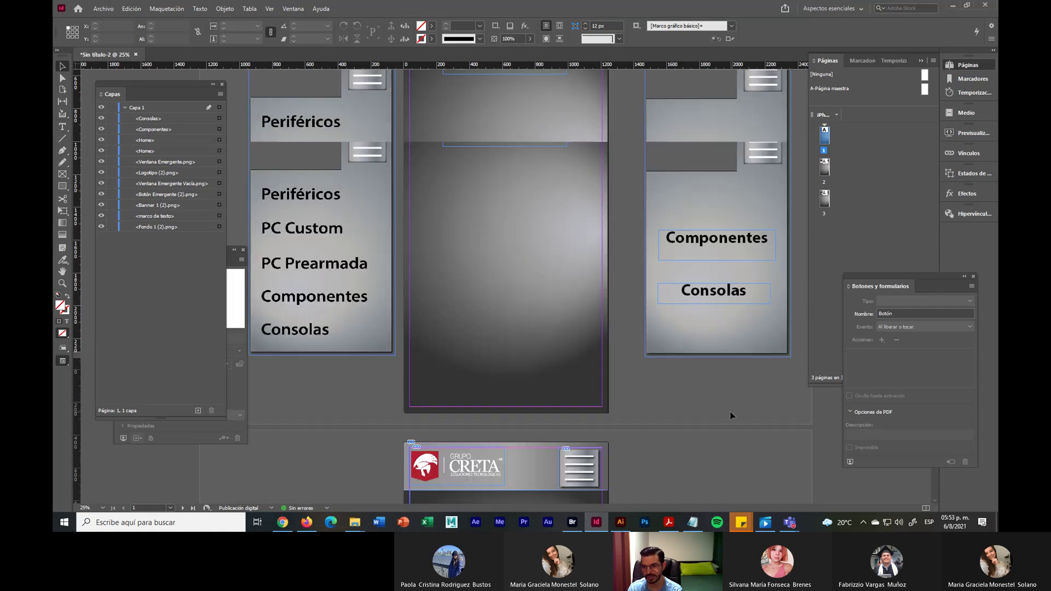
scroll(730, 416, "up", 1)
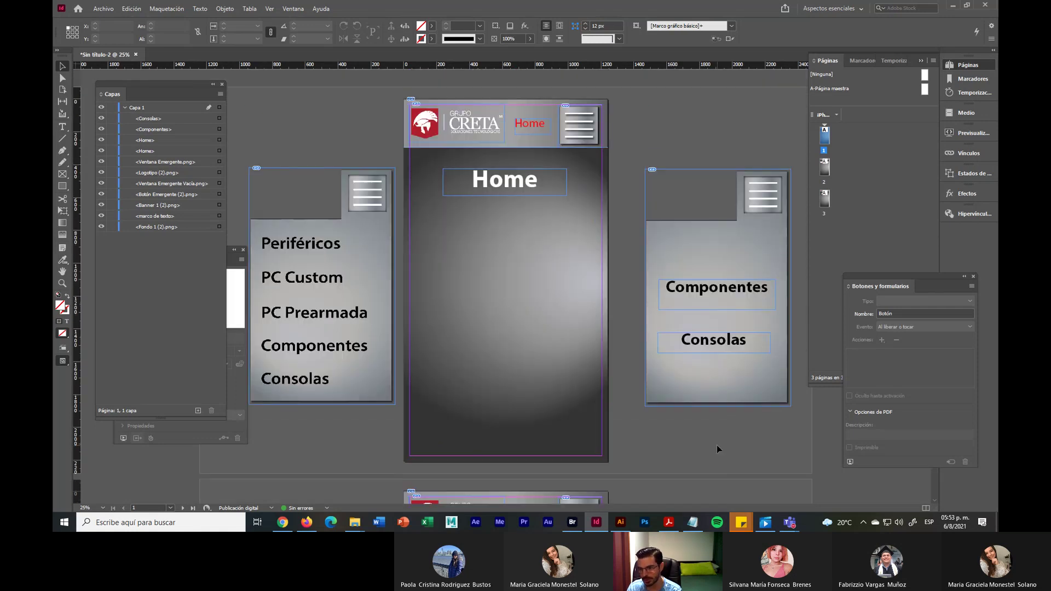
scroll(717, 445, "down", 2)
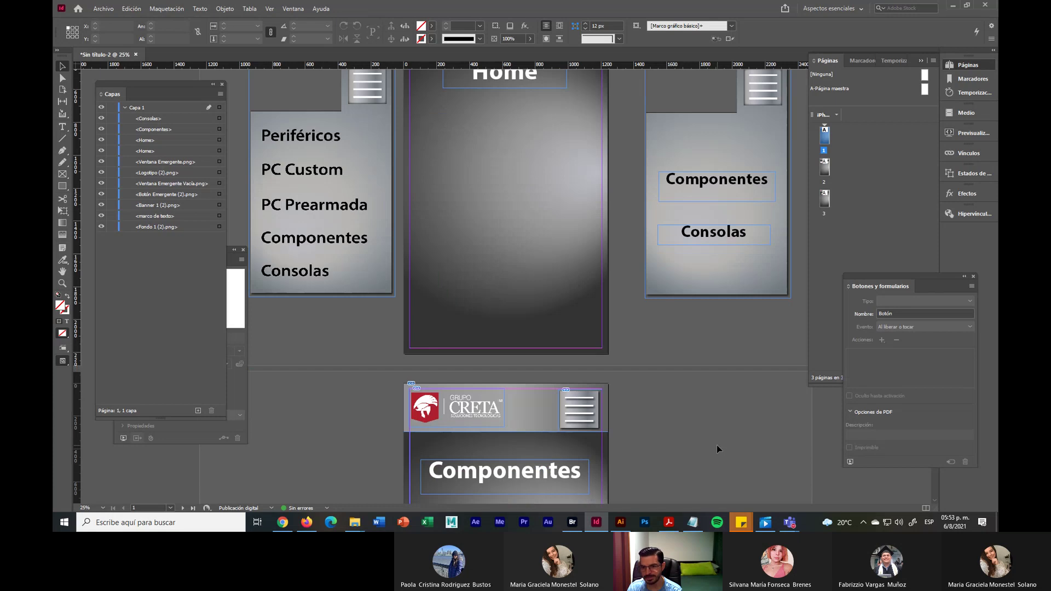
scroll(717, 445, "up", 2)
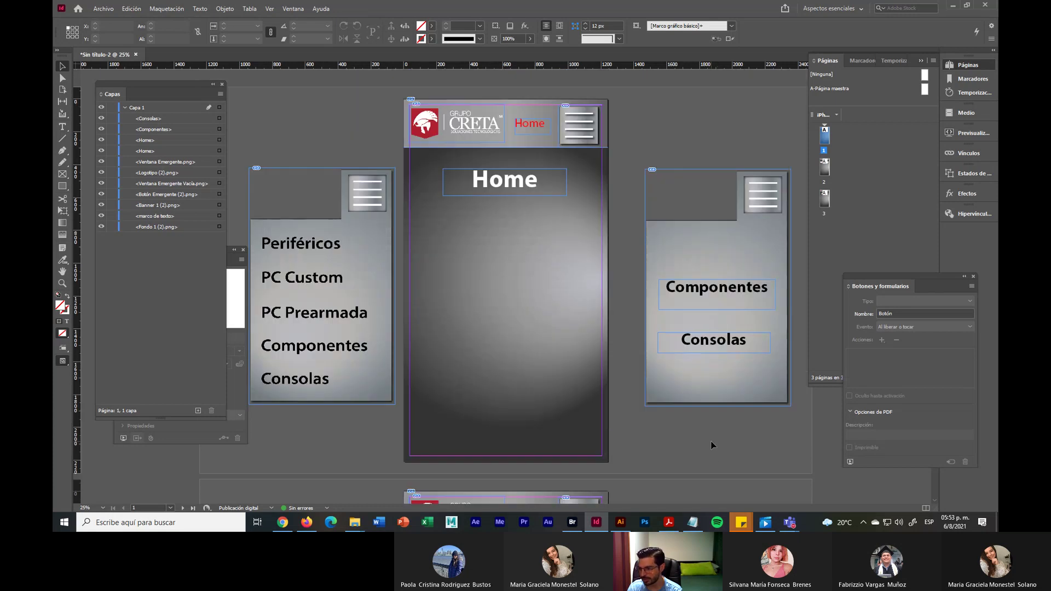
scroll(711, 442, "down", 1)
scroll(710, 441, "up", 1)
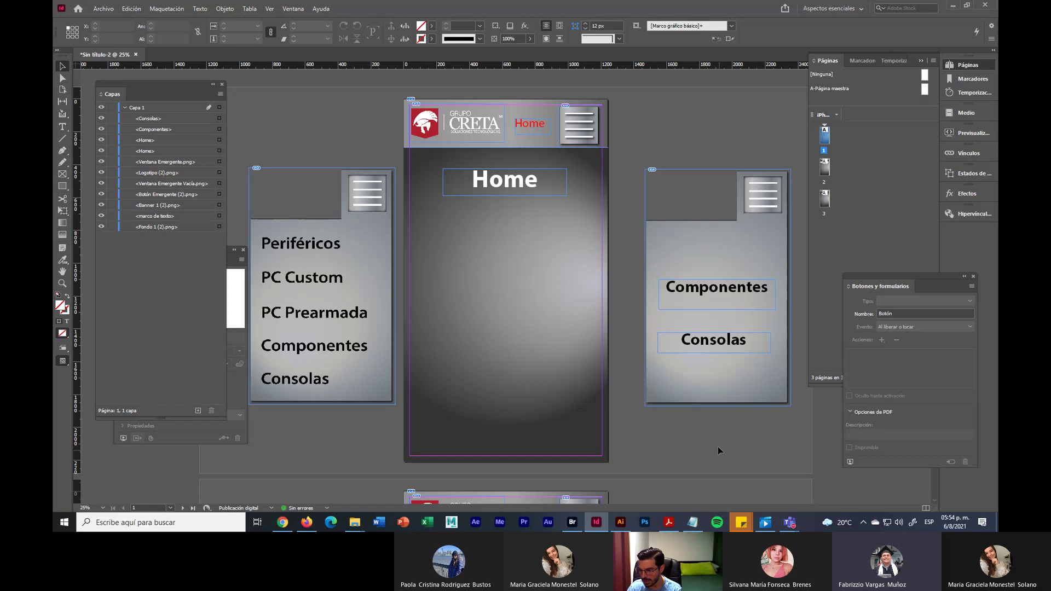
scroll(717, 447, "down", 15)
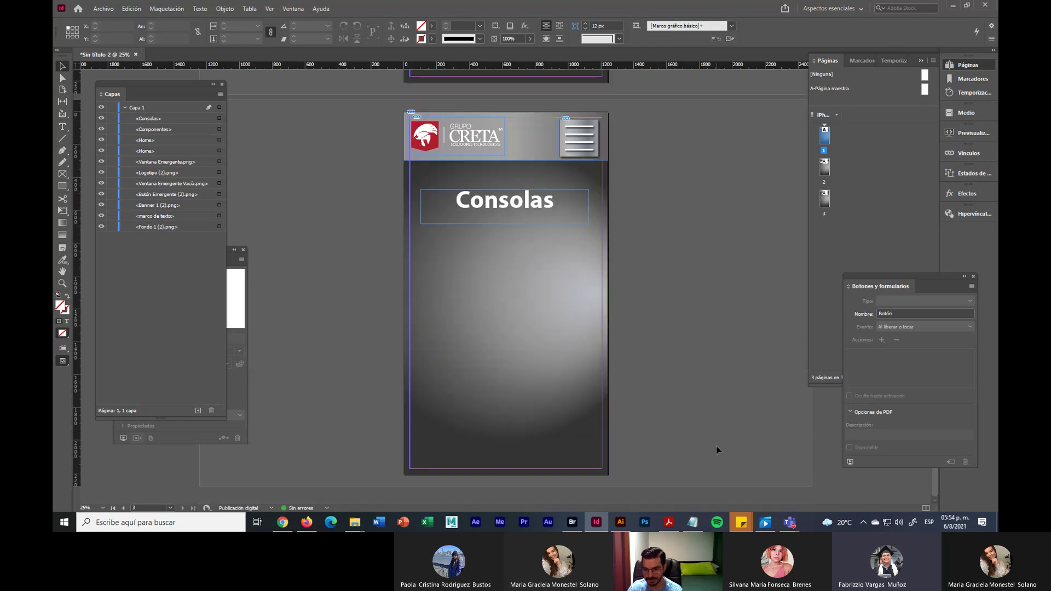
scroll(716, 447, "up", 15)
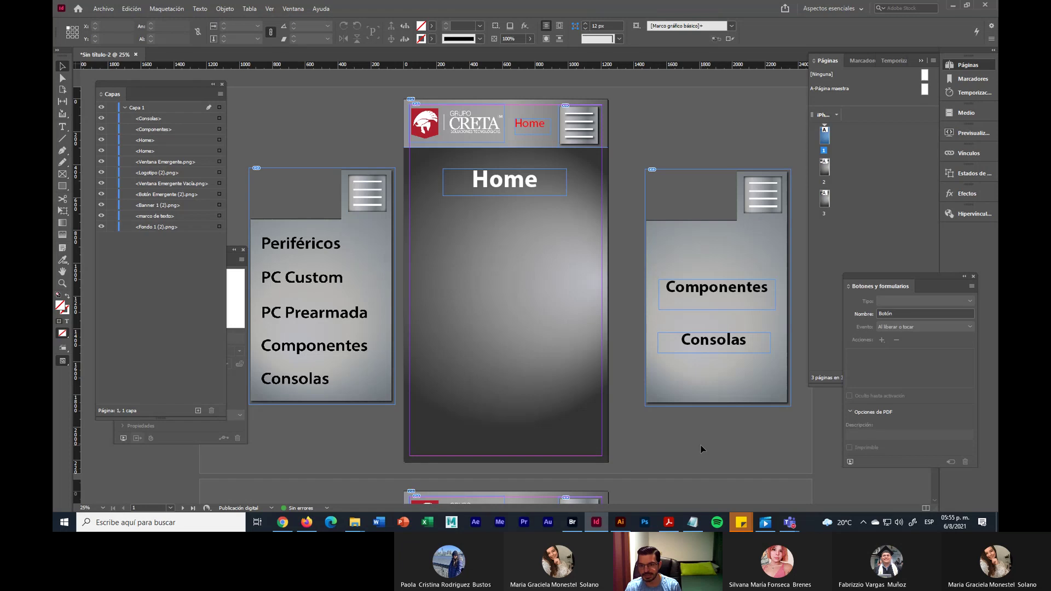
scroll(702, 449, "down", 10)
scroll(702, 449, "up", 3)
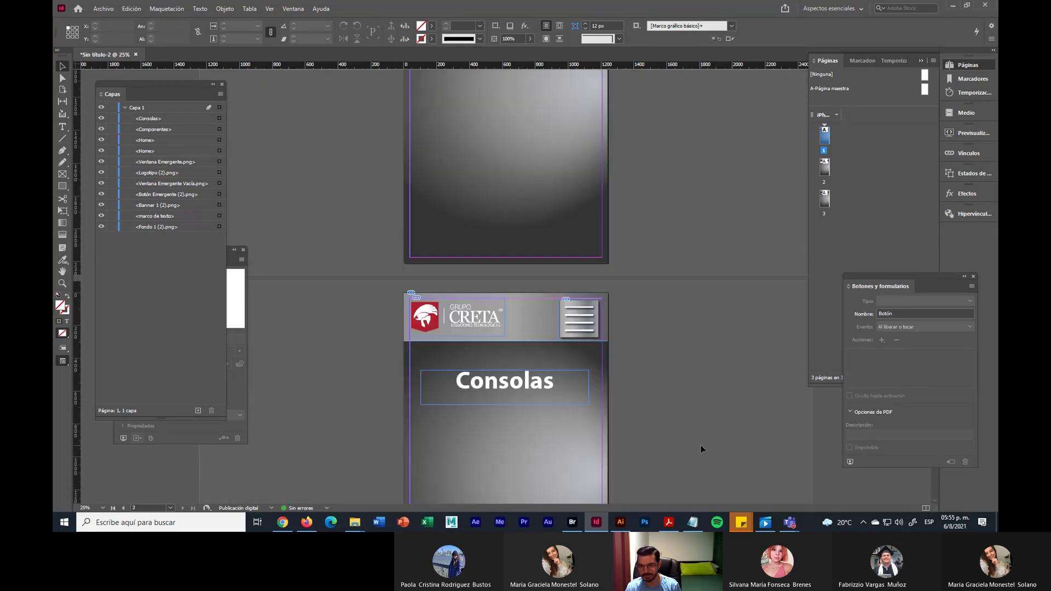
scroll(703, 449, "up", 7)
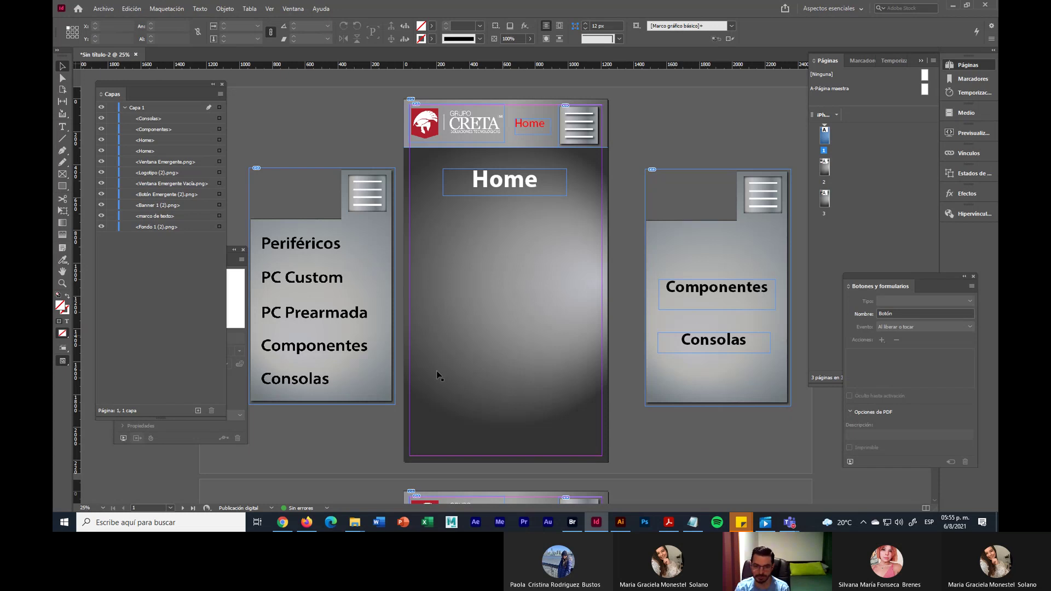
left_click(333, 317)
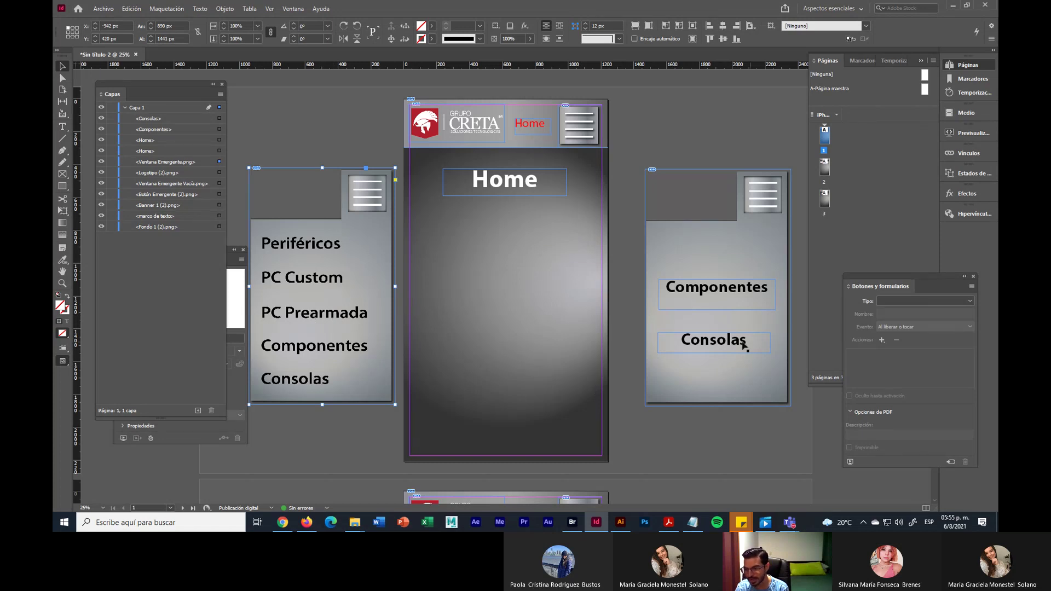
left_click(715, 445)
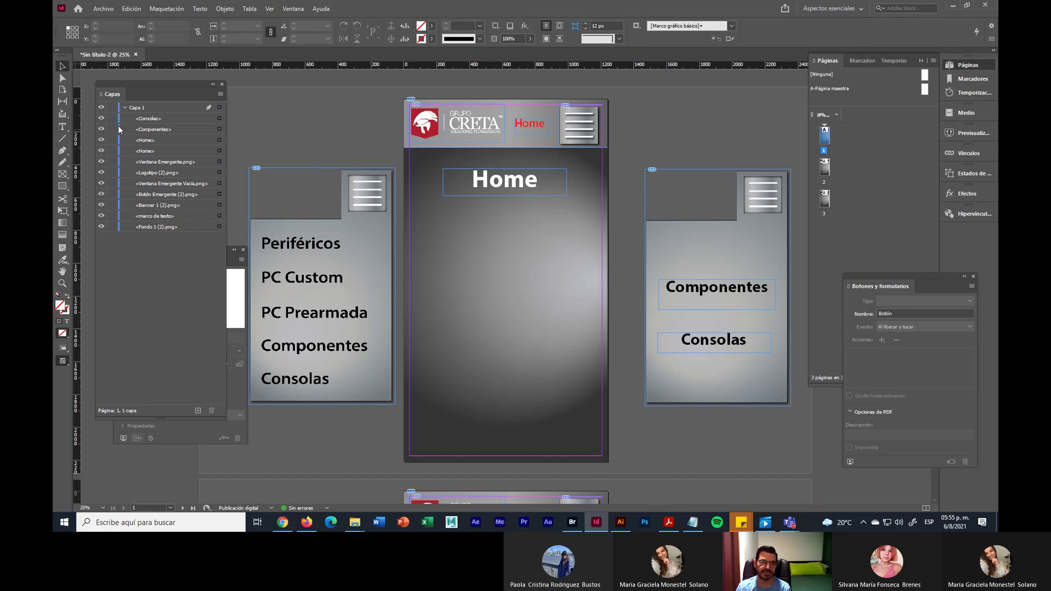
Collapse the contents of layer Capa 1 and display all three pages with their pasteboards at once
left_click(124, 107)
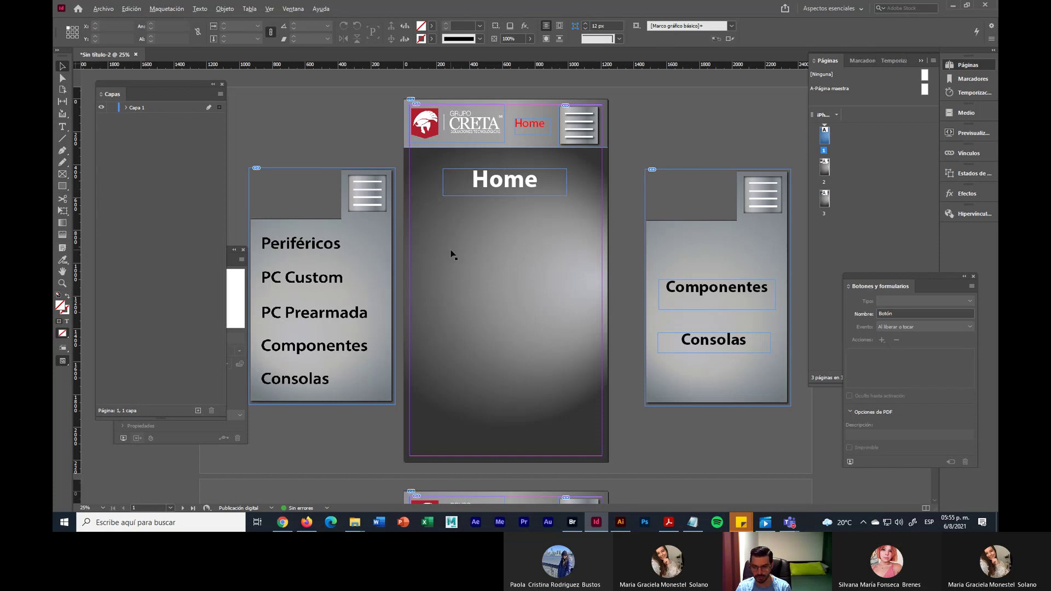
key("ctrl+alt+shift+0")
key("ctrl+equal")
key("ctrl+minus")
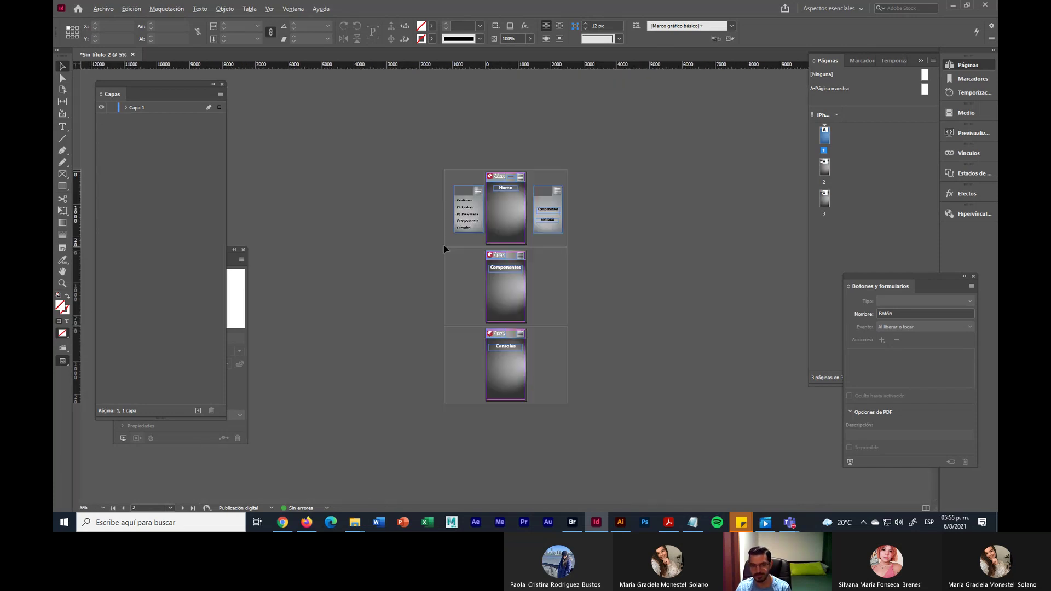
Hide layer Capa 1 and show it again to check which objects on the three pages belong to it
left_click(101, 108)
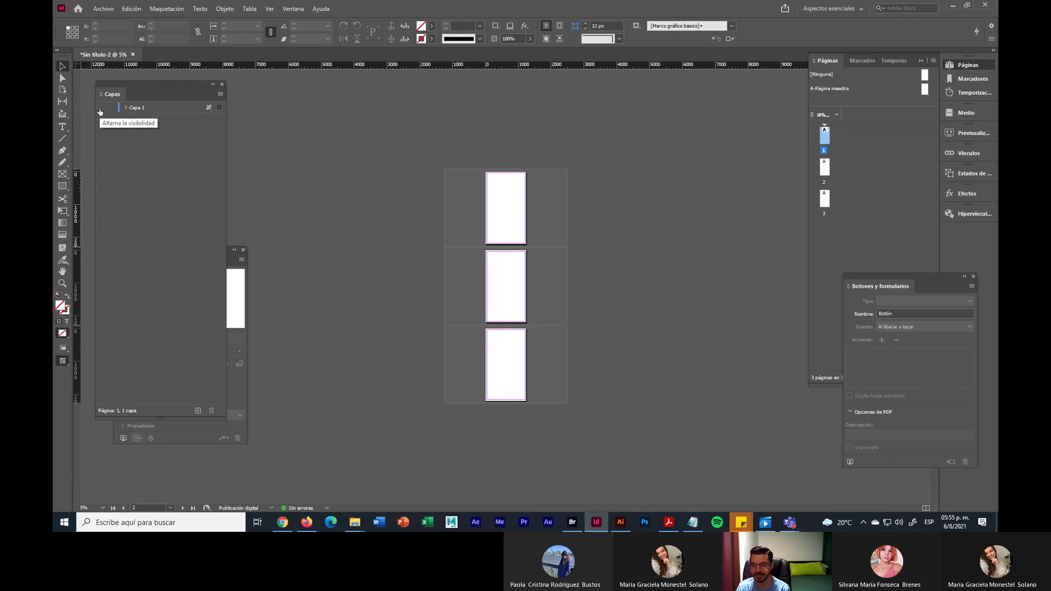
left_click(101, 108)
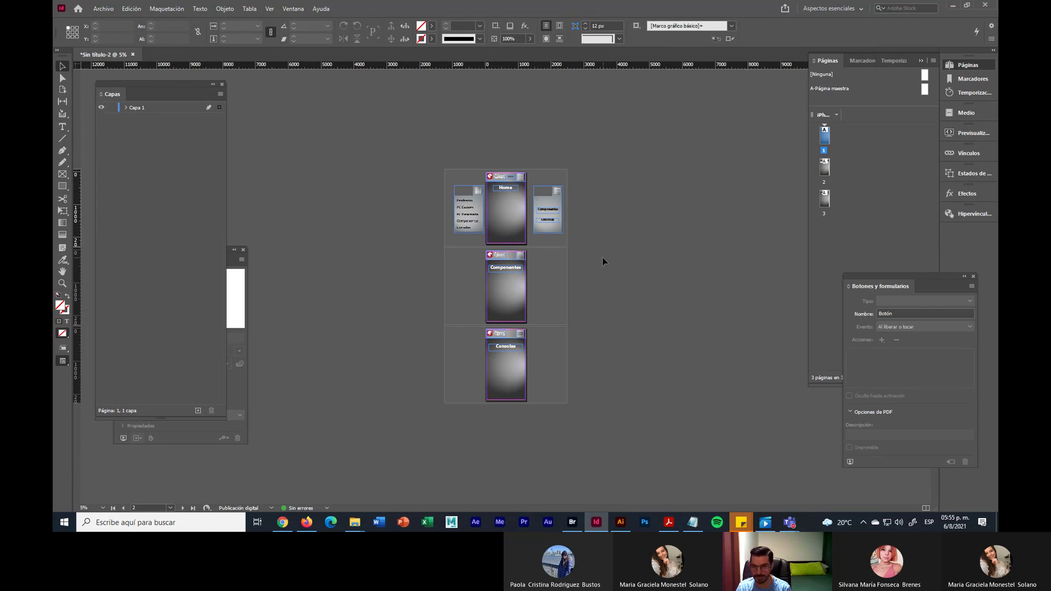
Add a second layer above Capa 1 in the document
key("ctrl+equal")
scroll(713, 207, "up", 5)
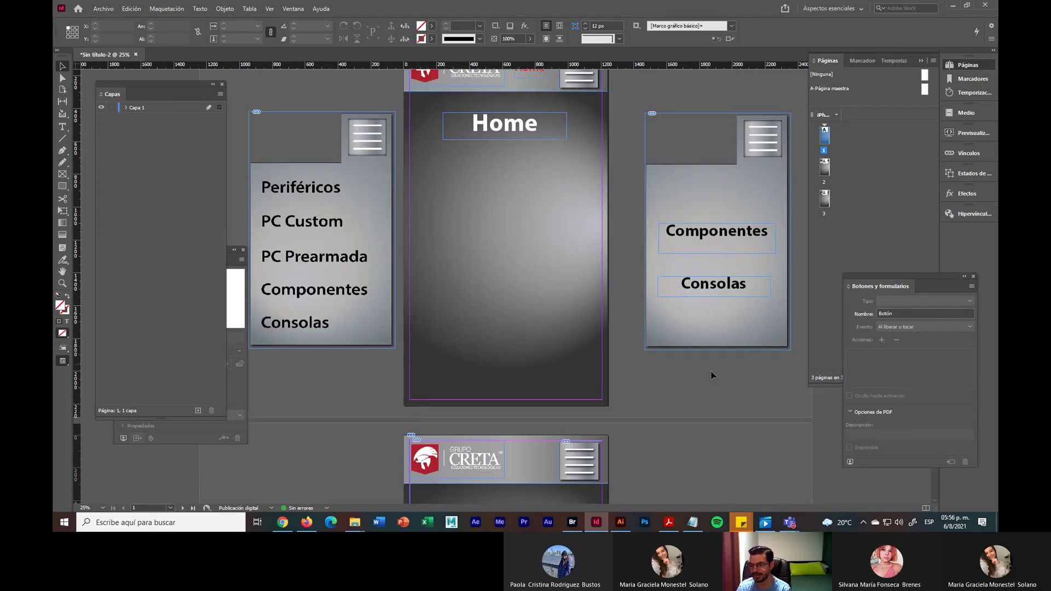
scroll(735, 373, "up", 1)
scroll(736, 371, "up", 1)
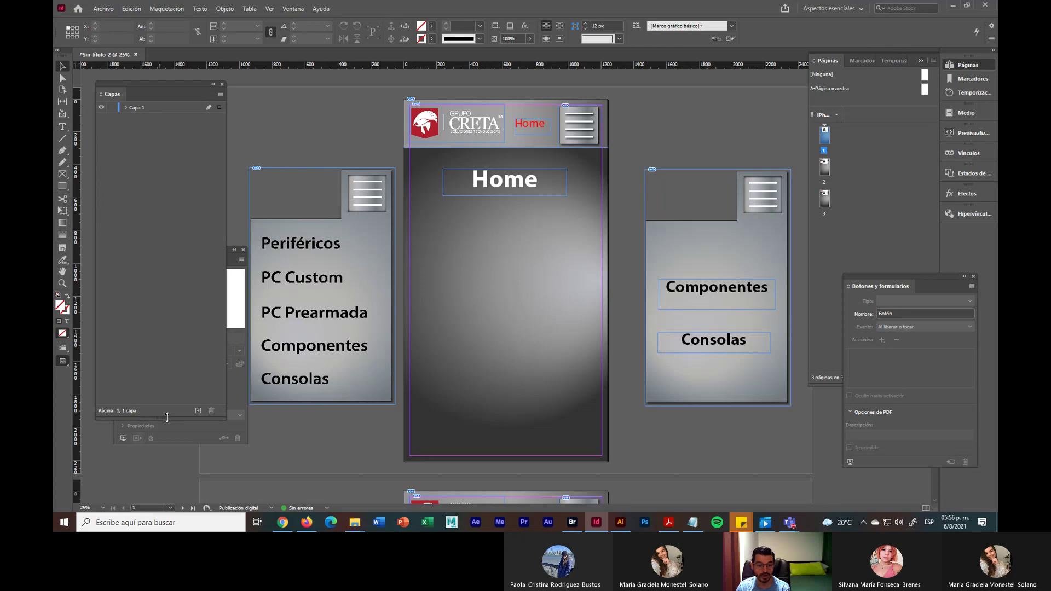
left_click(198, 411)
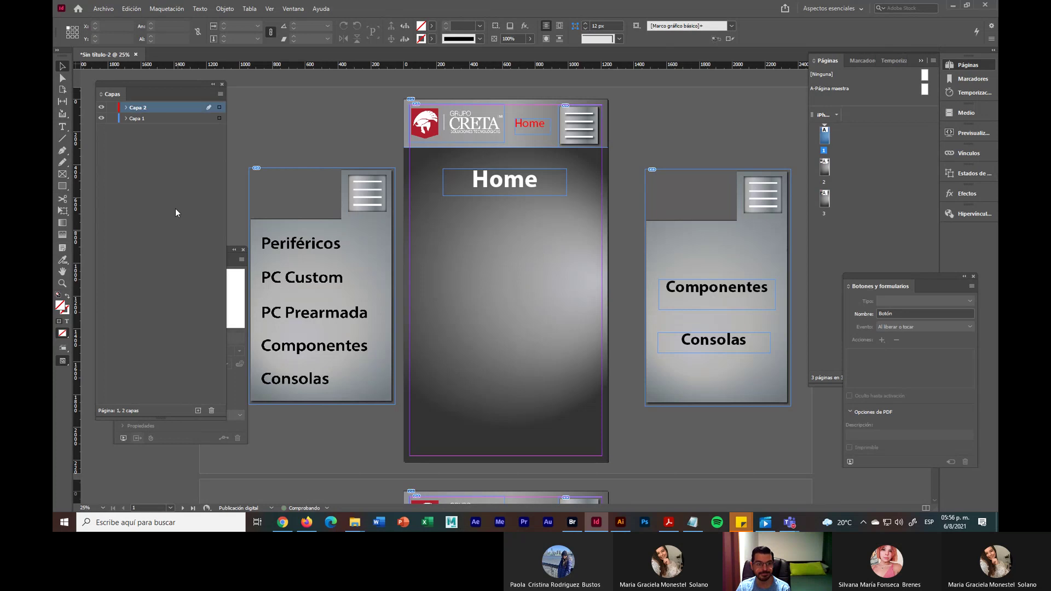
Rename layer Capa 1 as Diseño Base
double_click(148, 119)
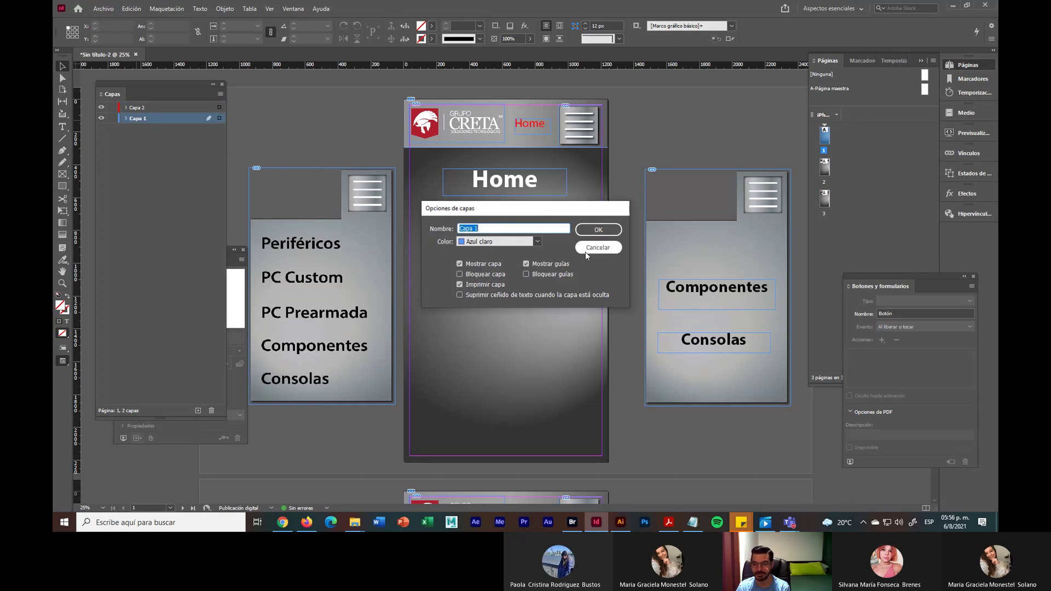
left_click(585, 250)
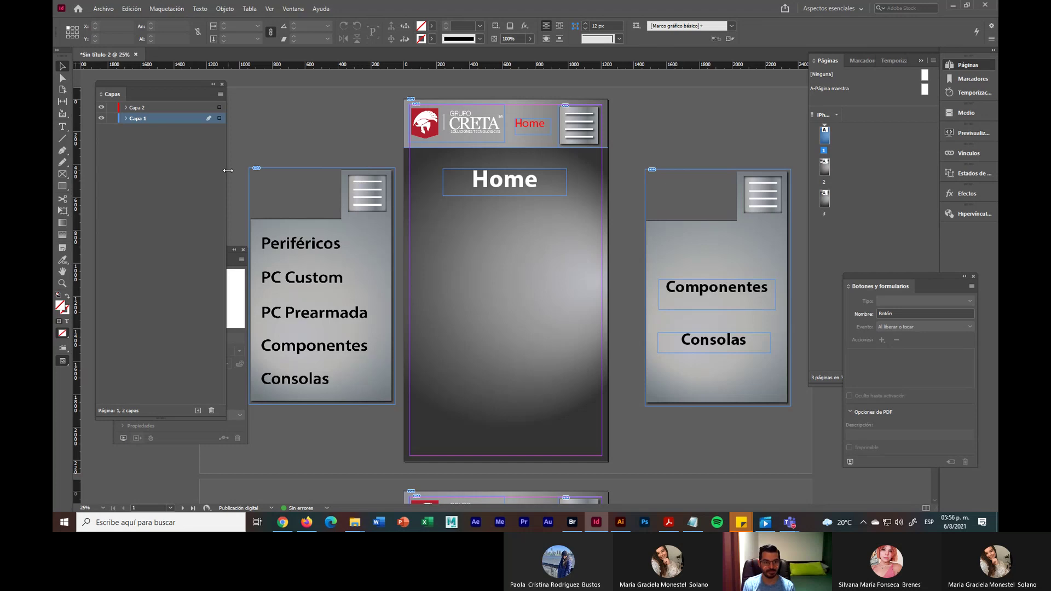
double_click(138, 119)
type("D")
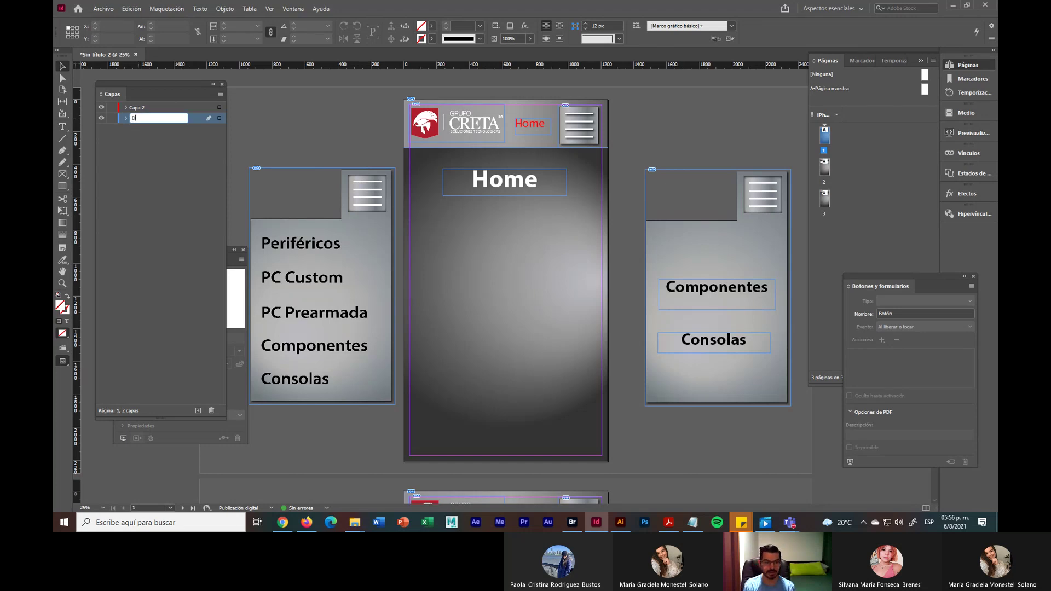
type("iseño Base")
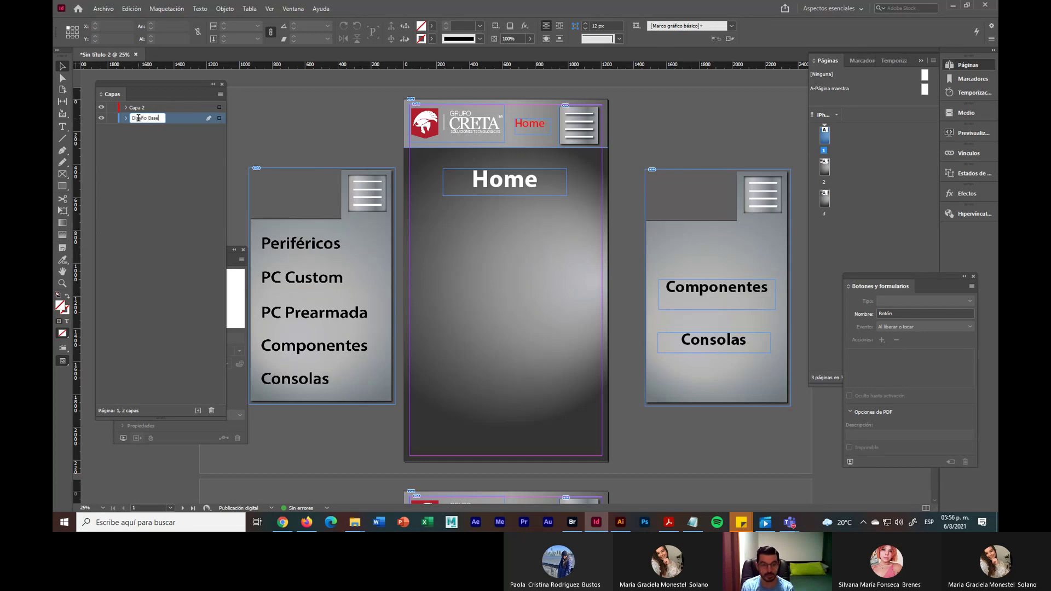
key("Return")
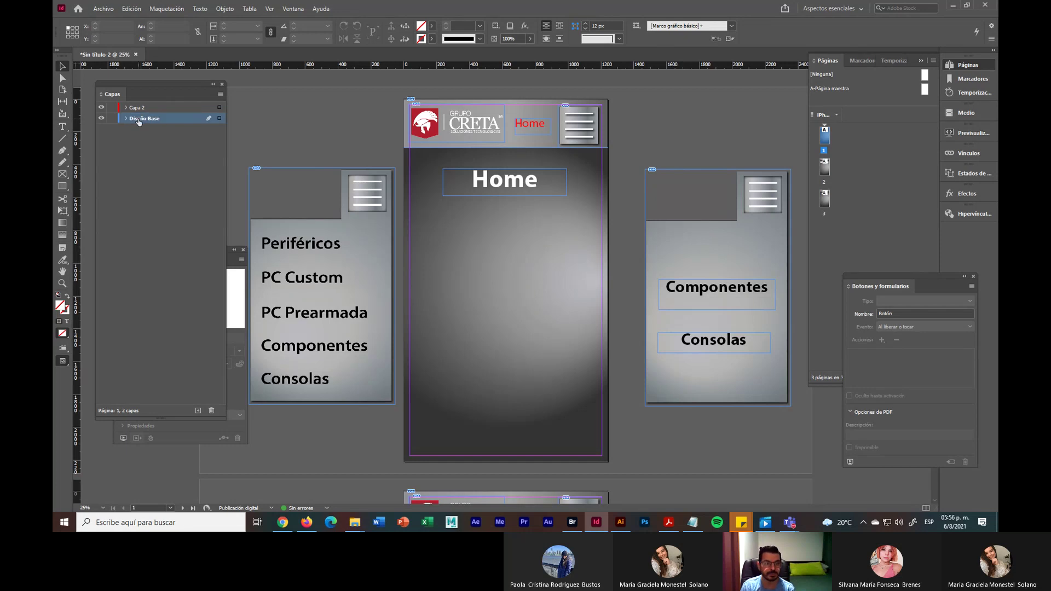
Rename layer Capa 2 as Menú Emergente
left_click(146, 108)
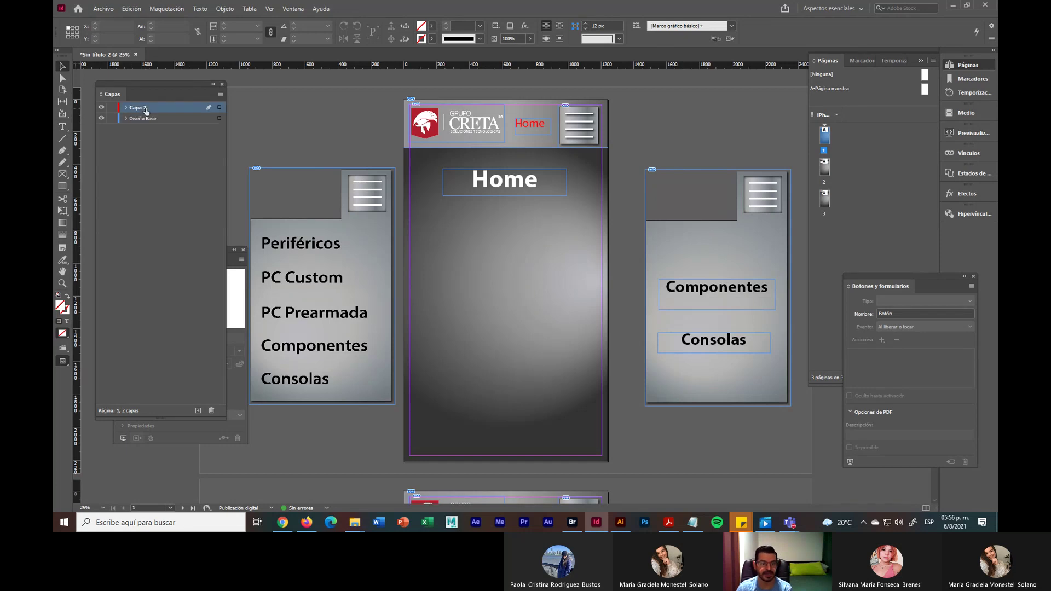
left_click(145, 108)
type("M")
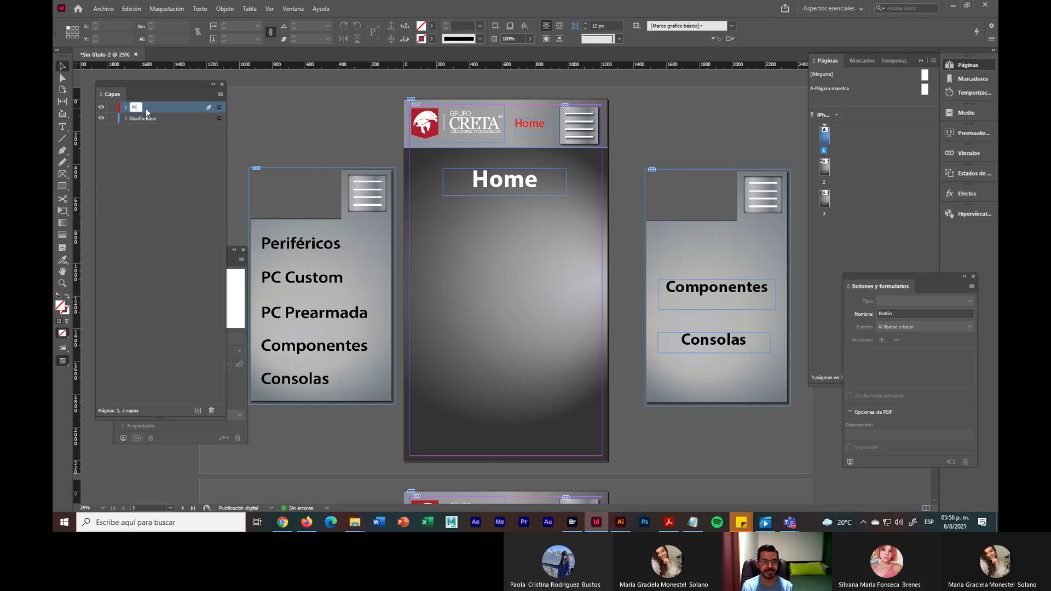
type("enú")
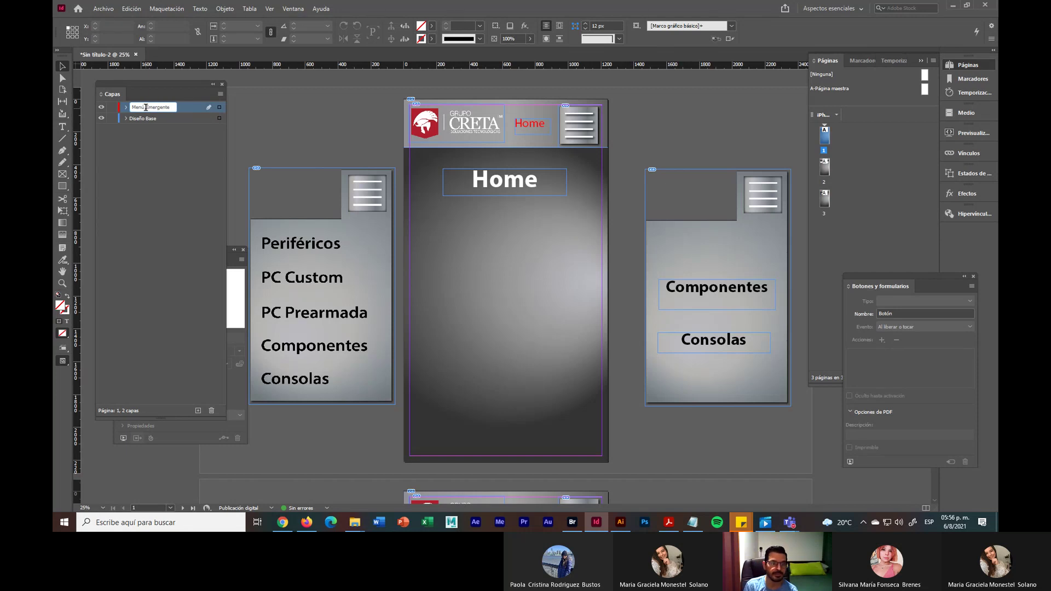
type(" Emergente")
key("Return")
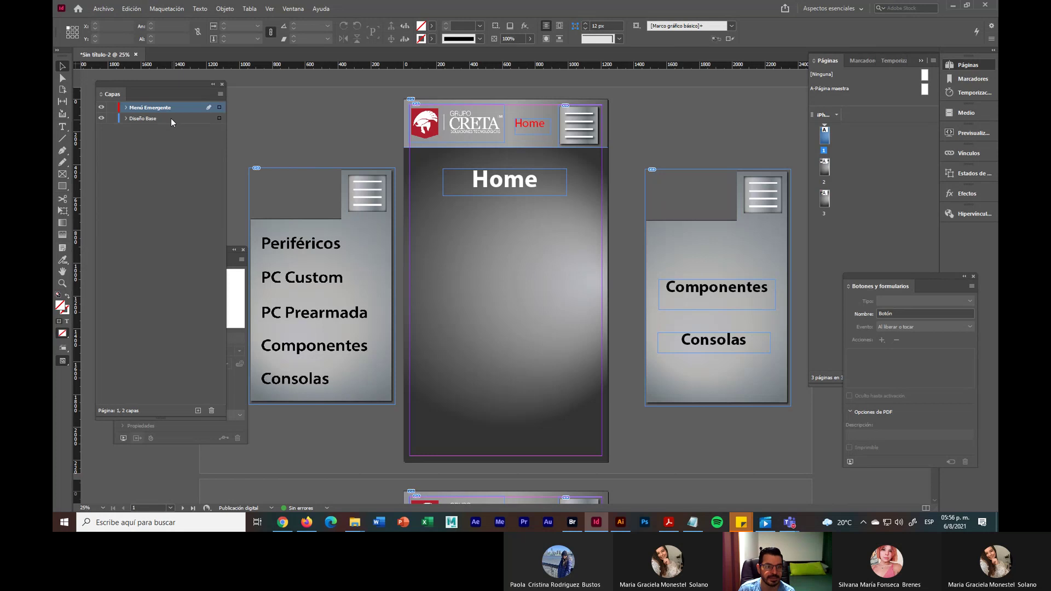
Cut the popup window with its Componentes and Consolas text frames from layer Diseño Base and paste them on layer Menú Emergente
left_click(171, 118)
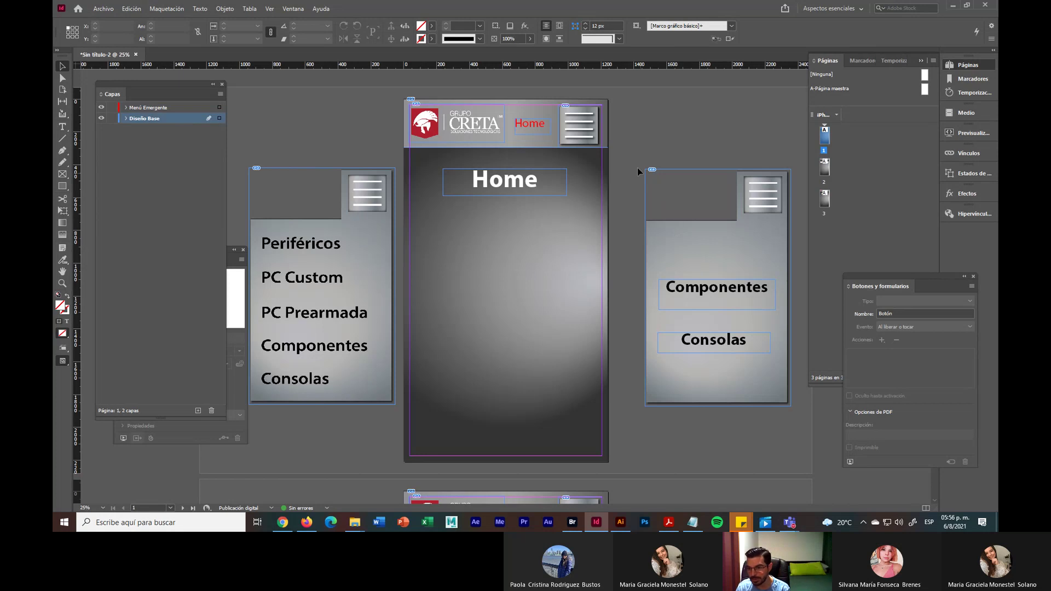
left_click_drag(626, 141, 803, 428)
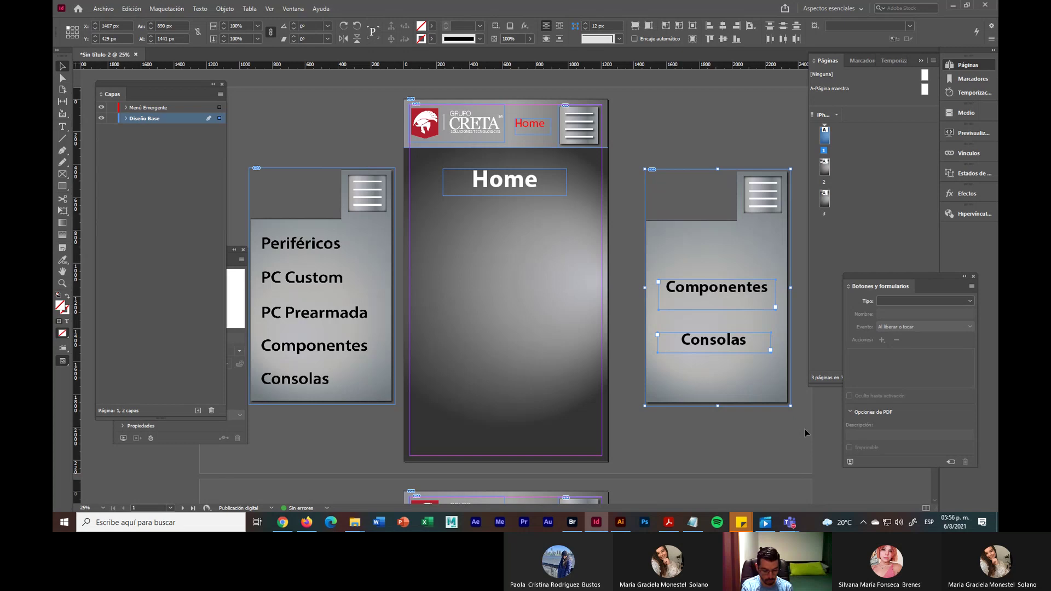
key("Delete")
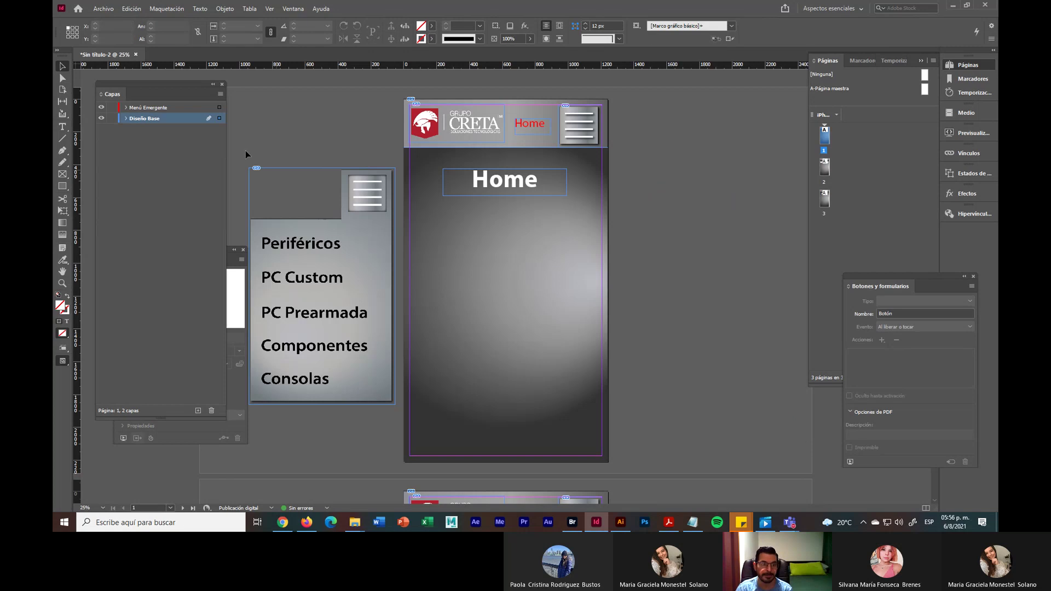
left_click(163, 108)
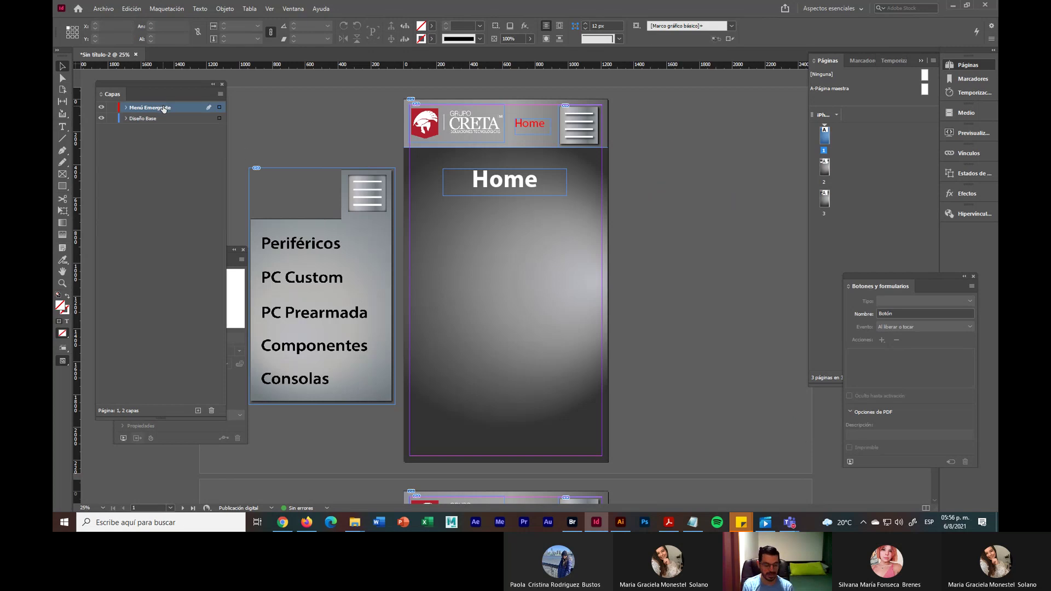
key("ctrl+alt+shift+v")
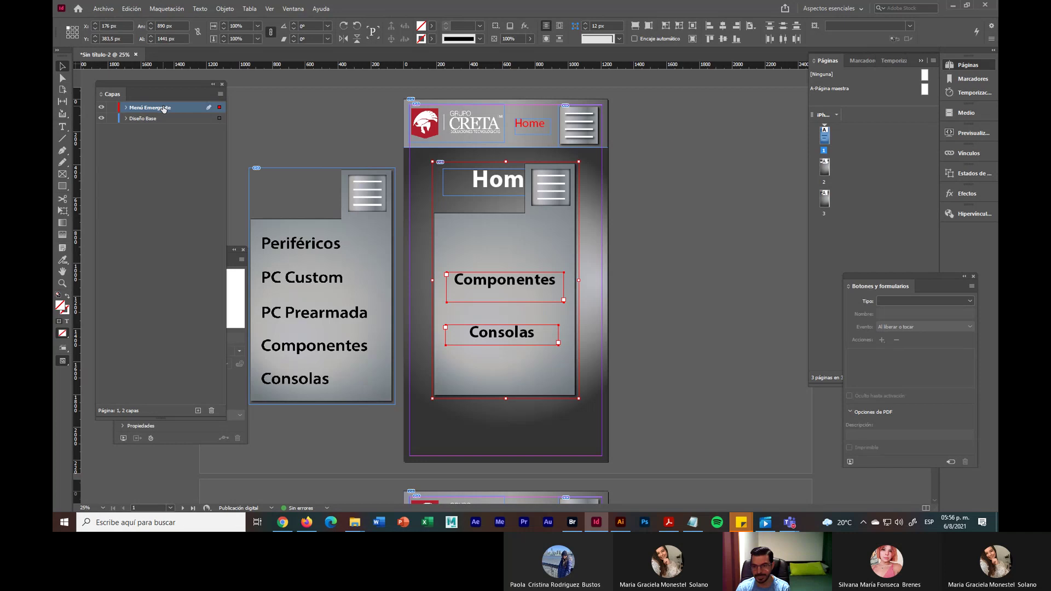
Move the pasted popup window and its texts onto the pasteboard beside page 1, at about X 1440 px, Y 312 px
left_click_drag(531, 251, 736, 239)
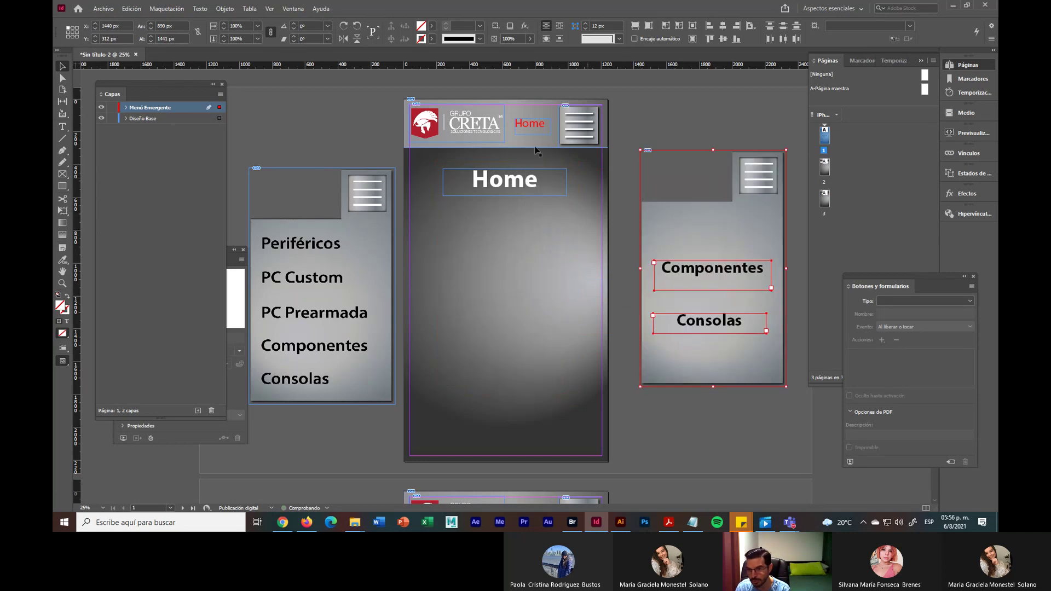
left_click(608, 462)
left_click_drag(627, 118, 800, 403)
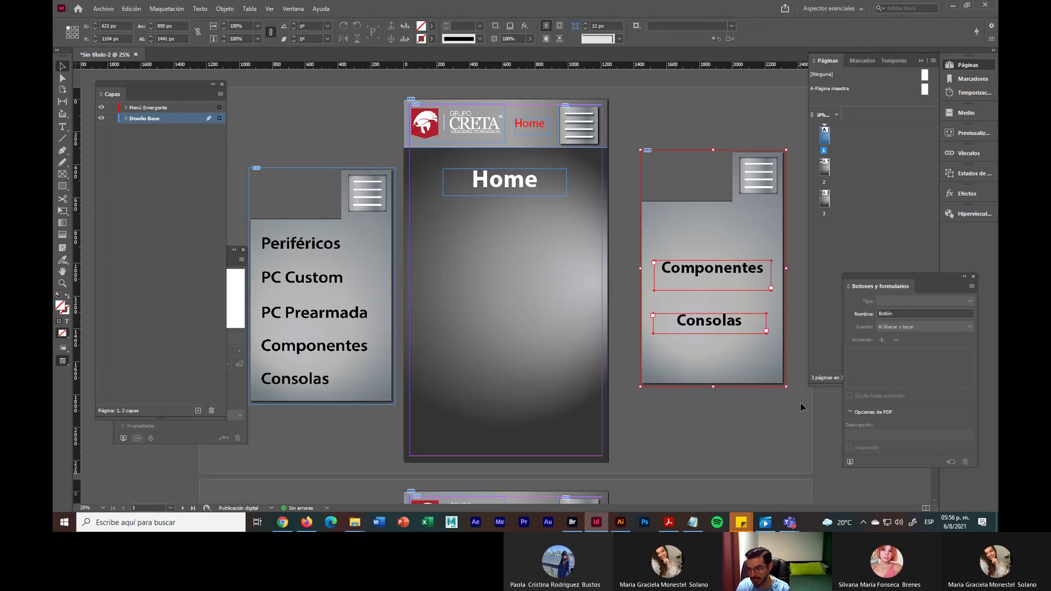
left_click(741, 433)
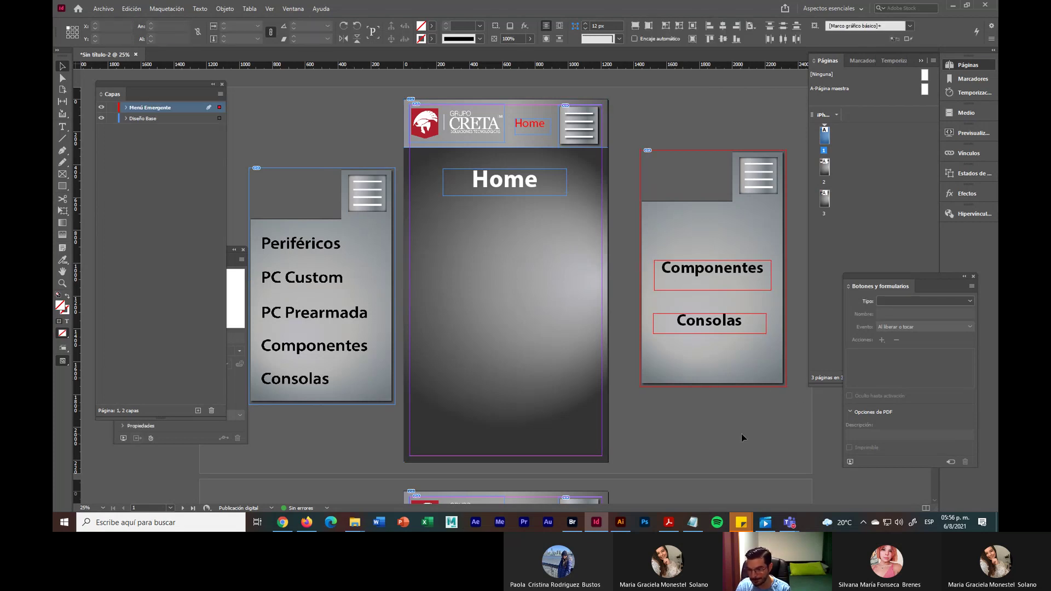
Open the list of available panels
scroll(741, 412, "down", 1)
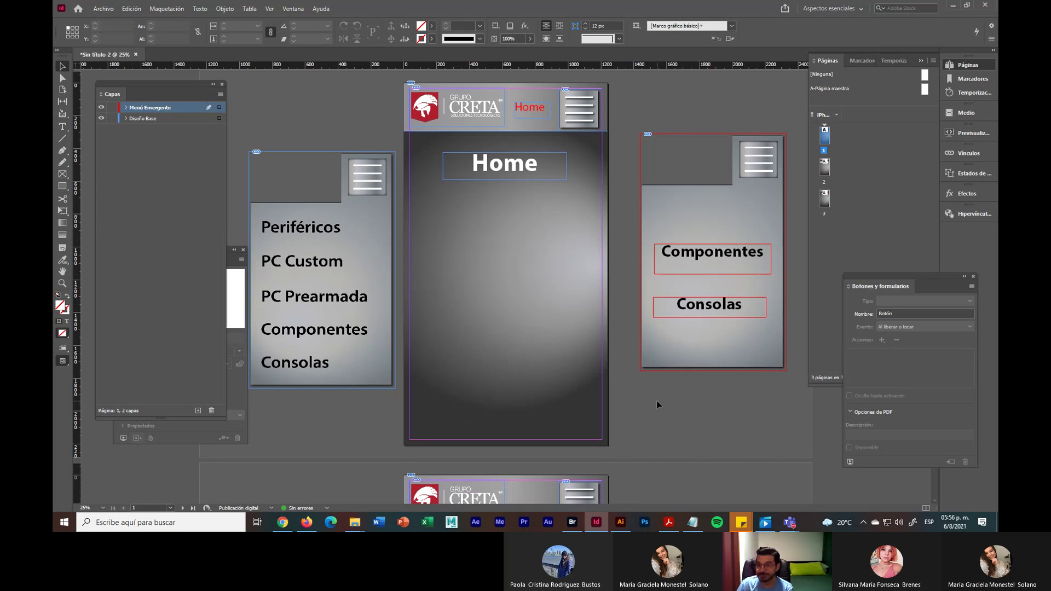
left_click(298, 9)
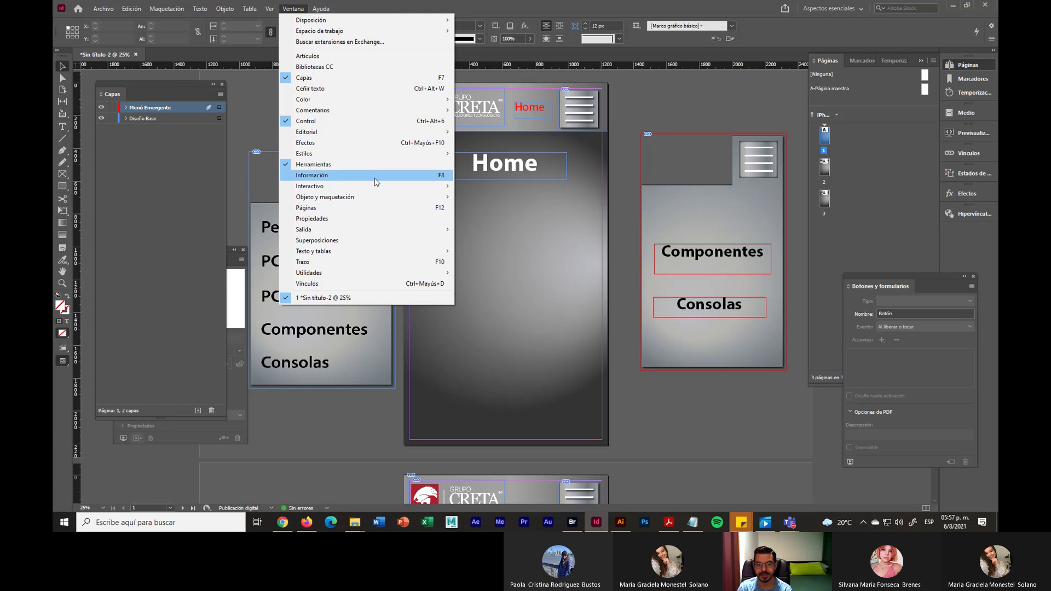
Display the Hyperlinks panel and place it beside page 1
mouse_move(376, 188)
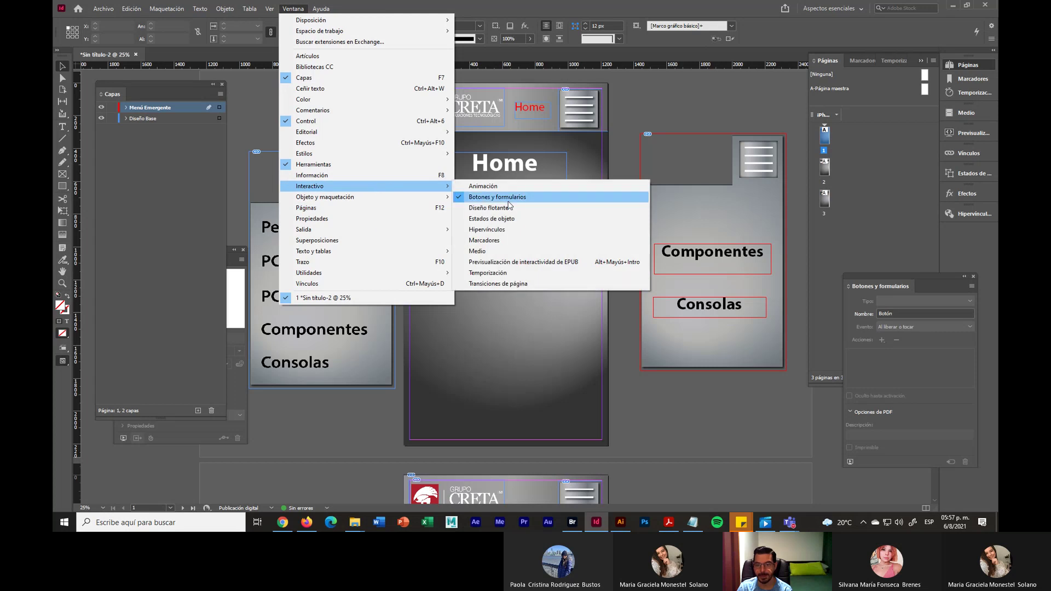
left_click(518, 230)
left_click_drag(816, 212, 672, 111)
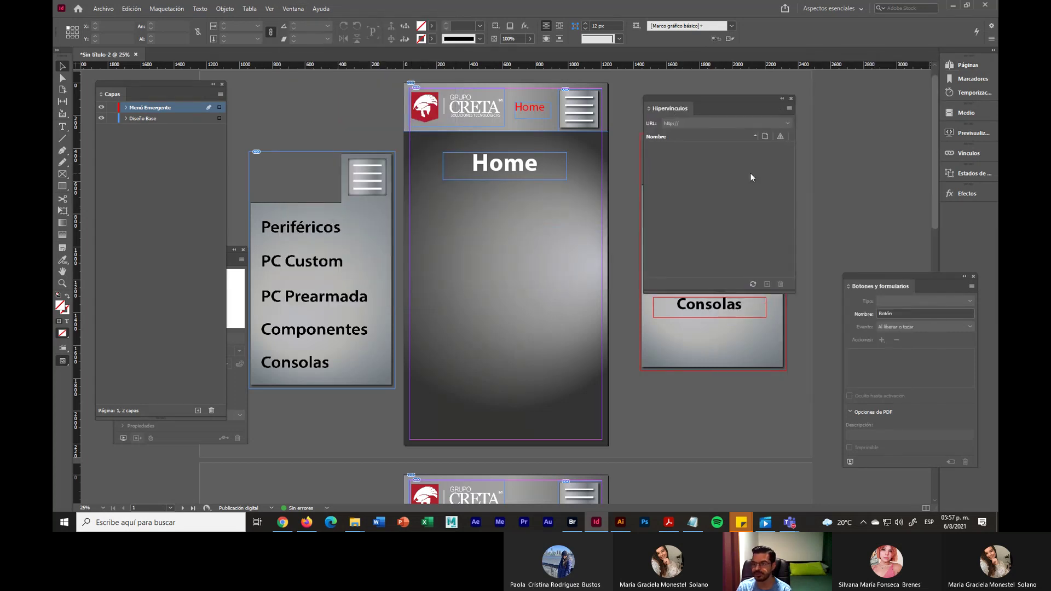
Create a page-type hyperlink destination named Home that points to page 1
left_click(543, 229)
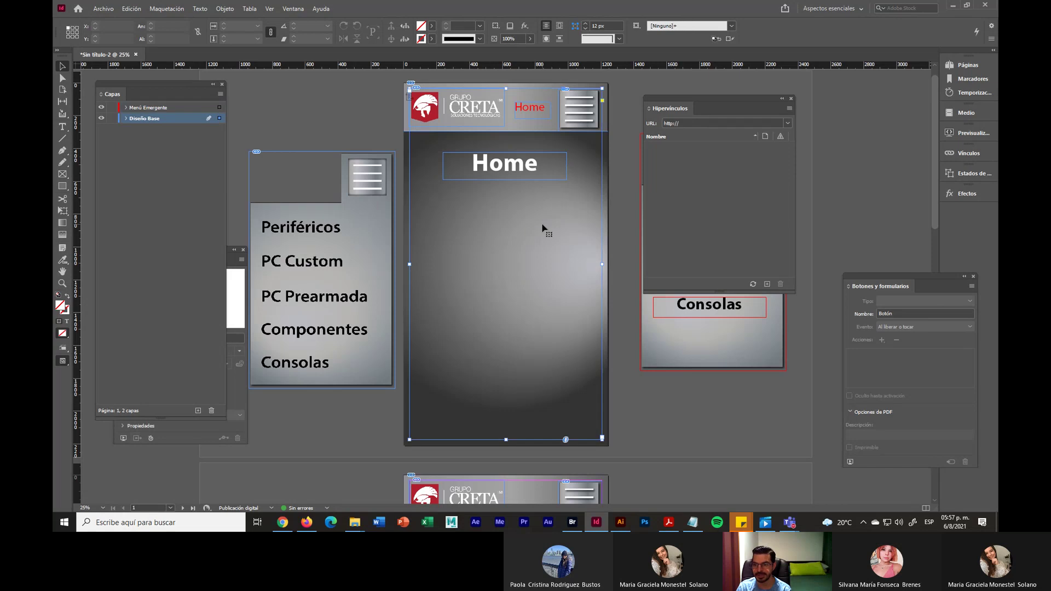
left_click(789, 108)
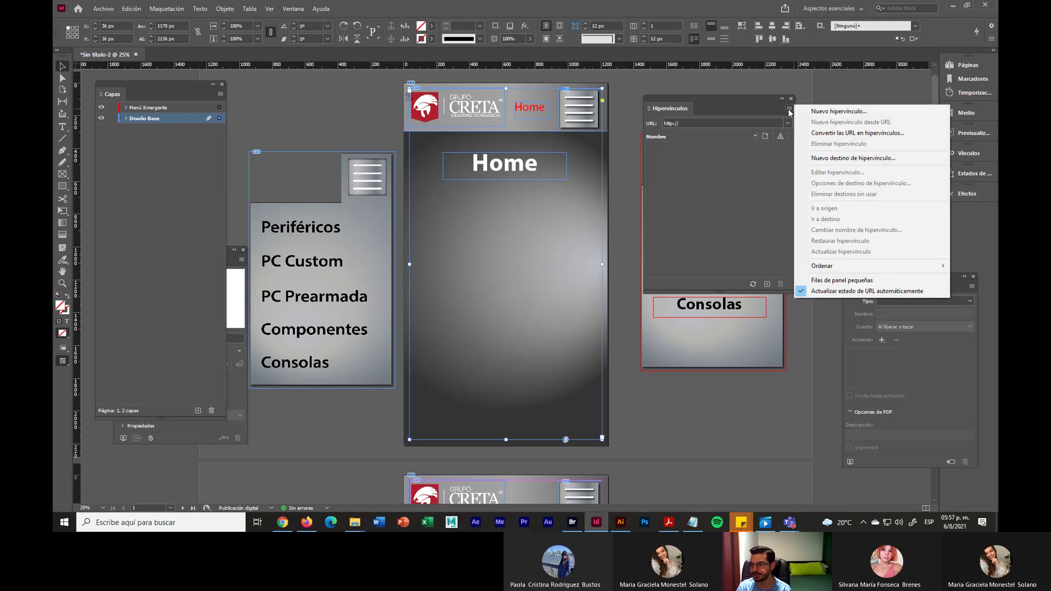
left_click(843, 158)
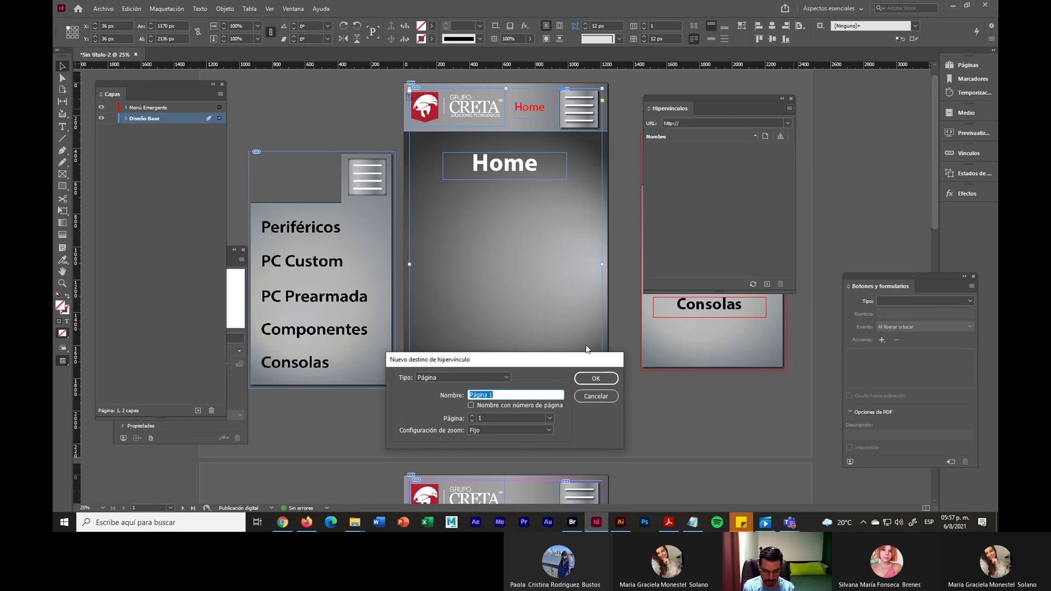
type("Home")
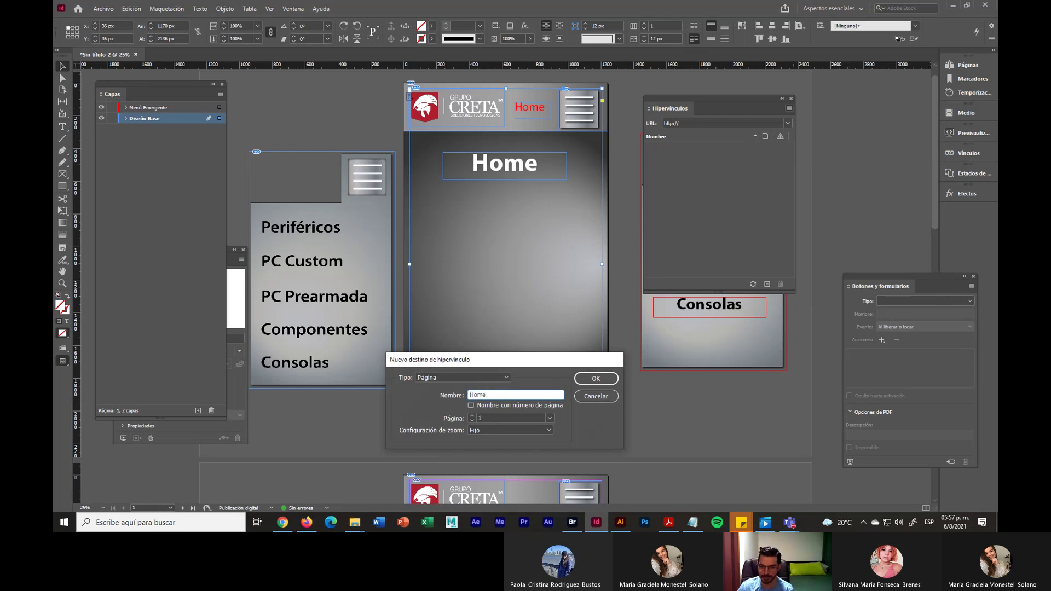
left_click(595, 378)
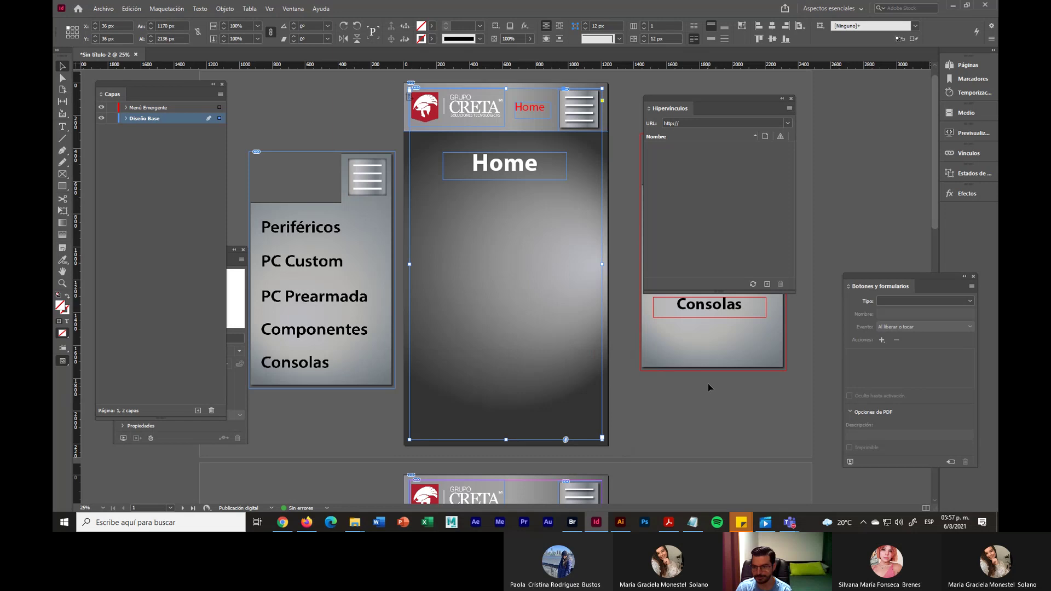
Create a page-type hyperlink destination named Componentes that points to page 2
scroll(707, 383, "down", 3)
scroll(708, 383, "down", 4)
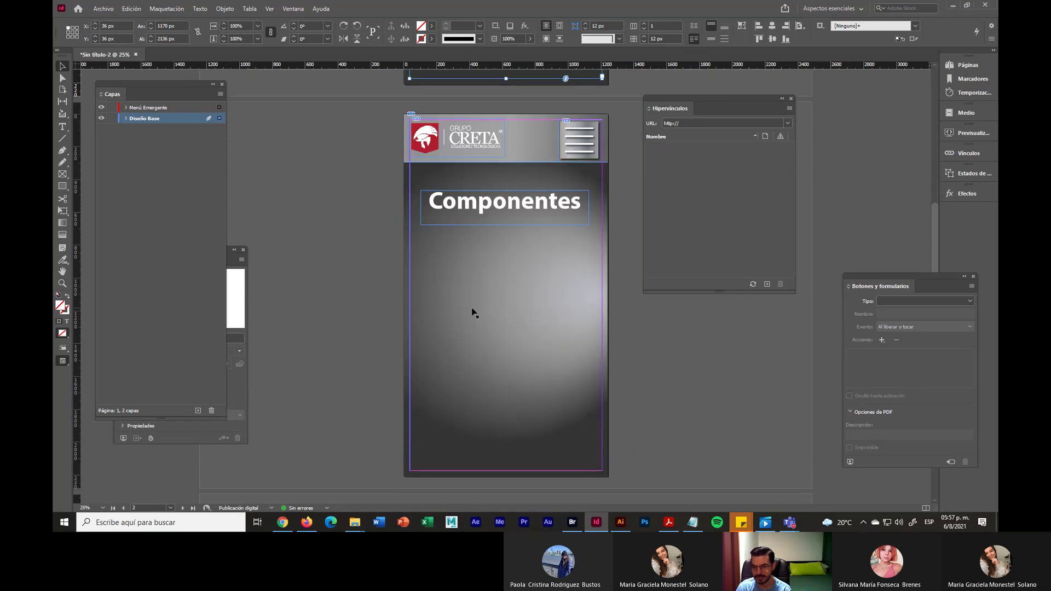
left_click(472, 312)
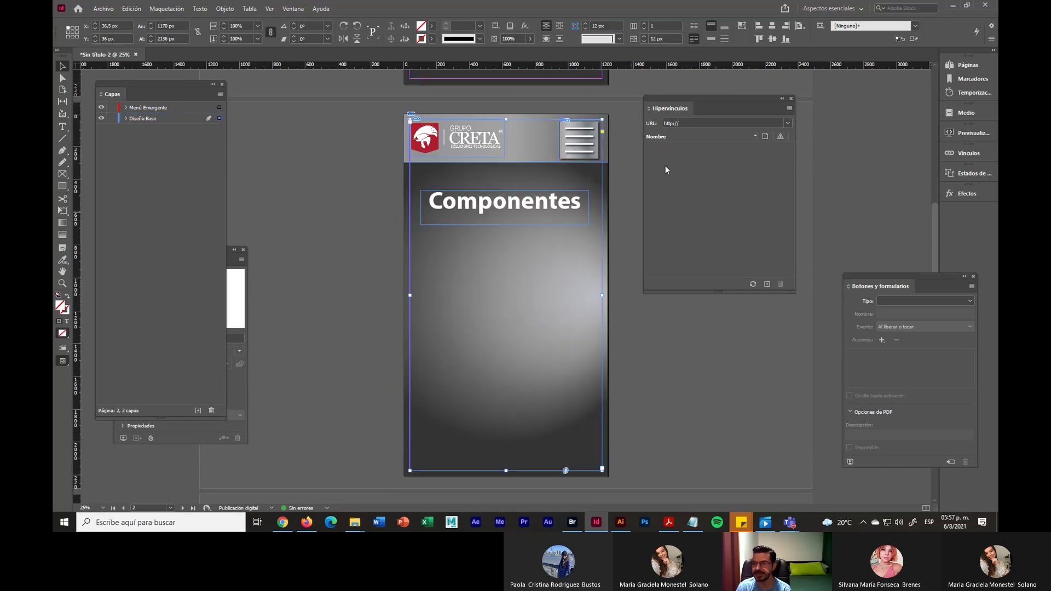
left_click(789, 109)
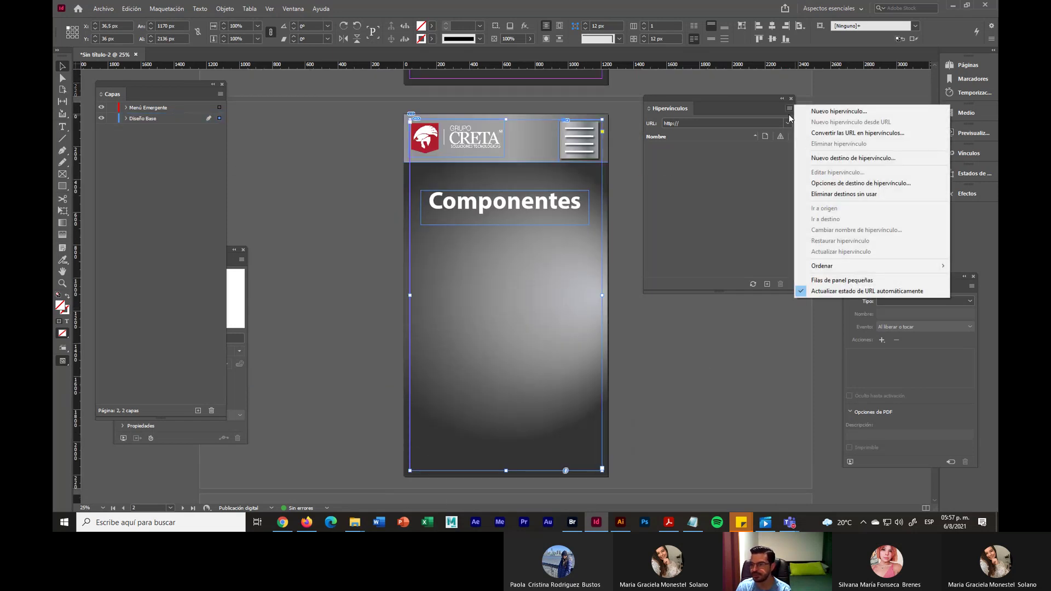
left_click(836, 159)
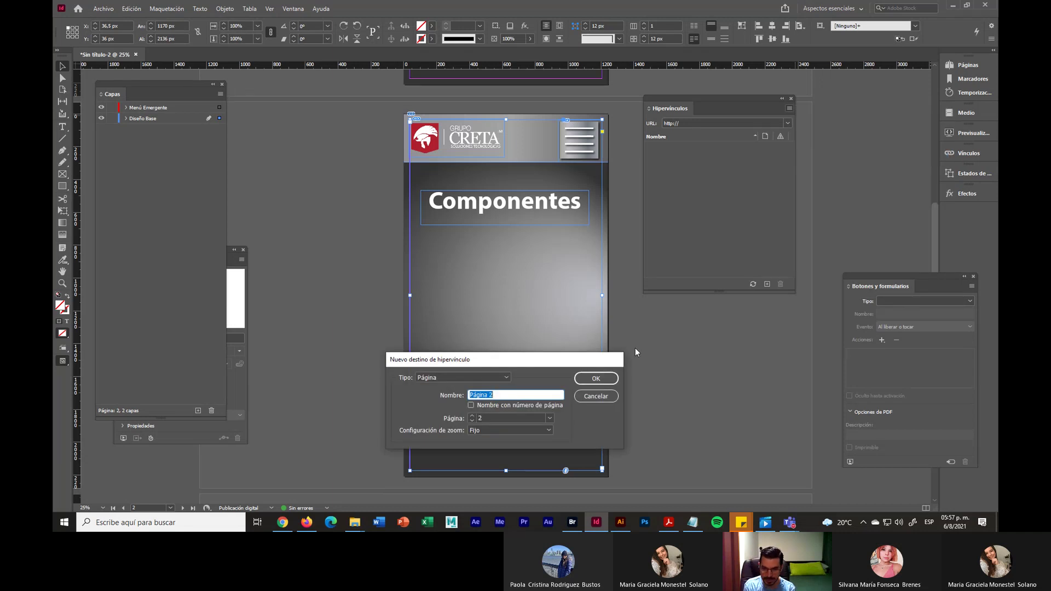
type("Componentes")
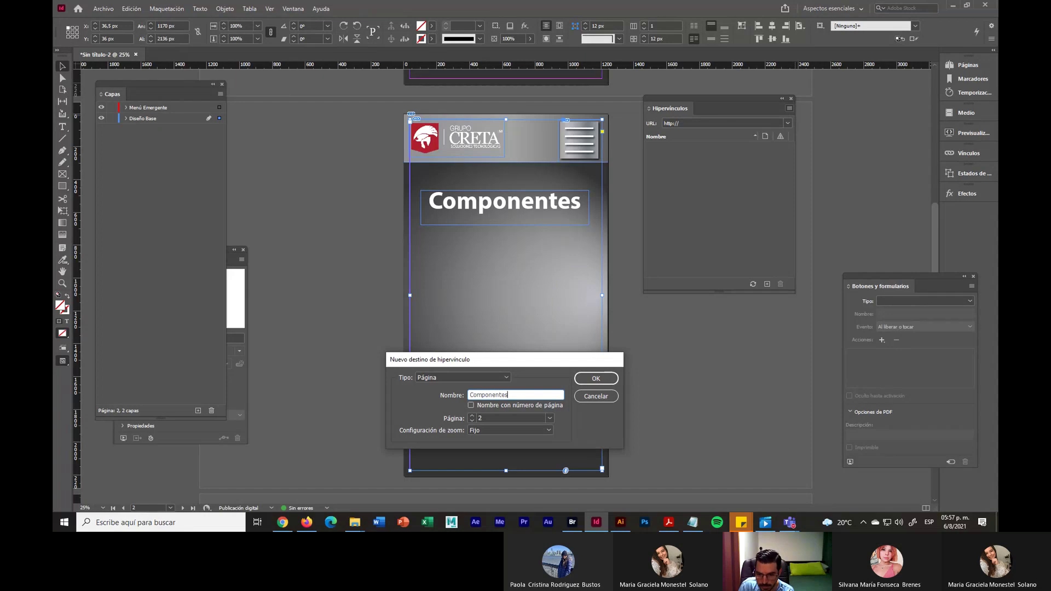
left_click(596, 379)
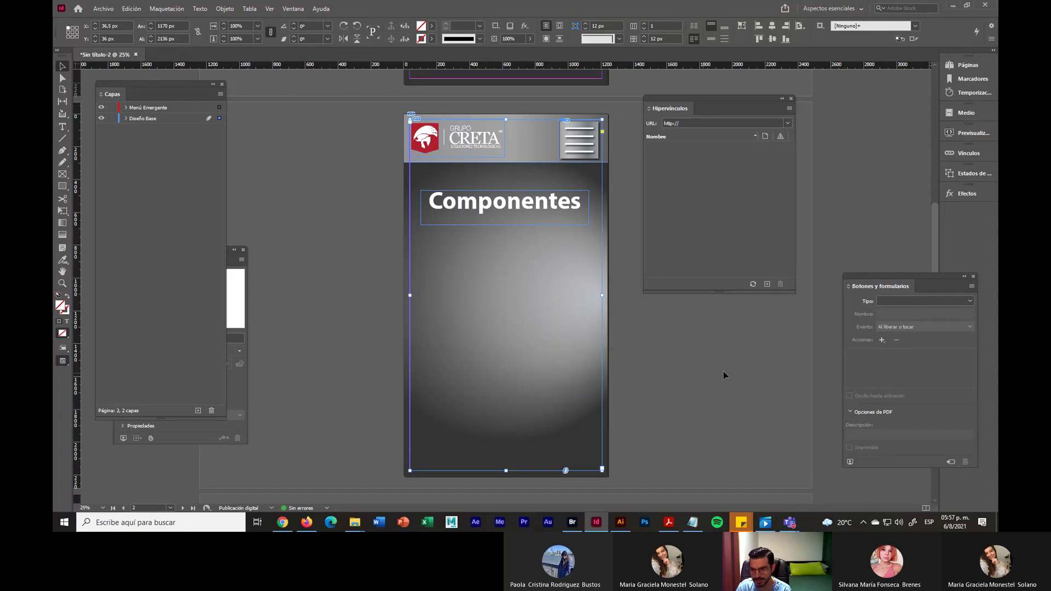
Create a page-type hyperlink destination named Consolas that points to page 3
left_click(724, 371)
scroll(706, 372, "down", 5)
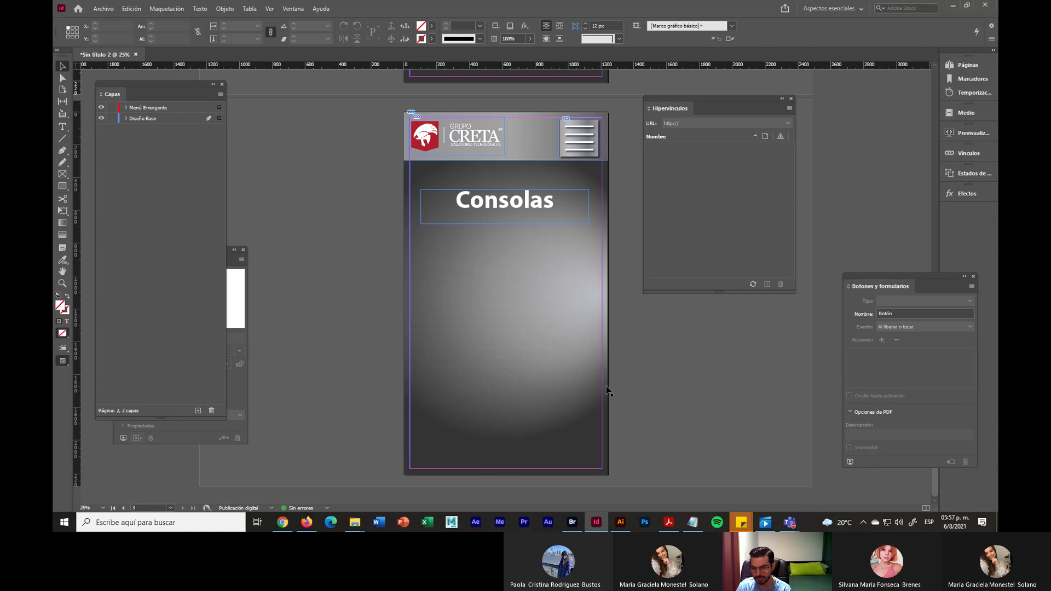
left_click(550, 336)
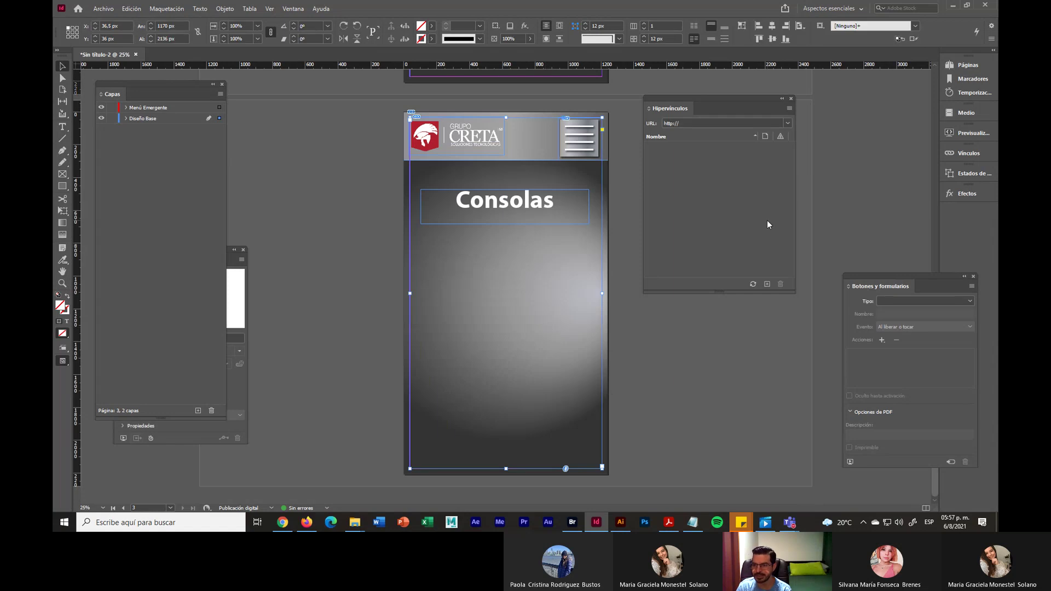
left_click(789, 108)
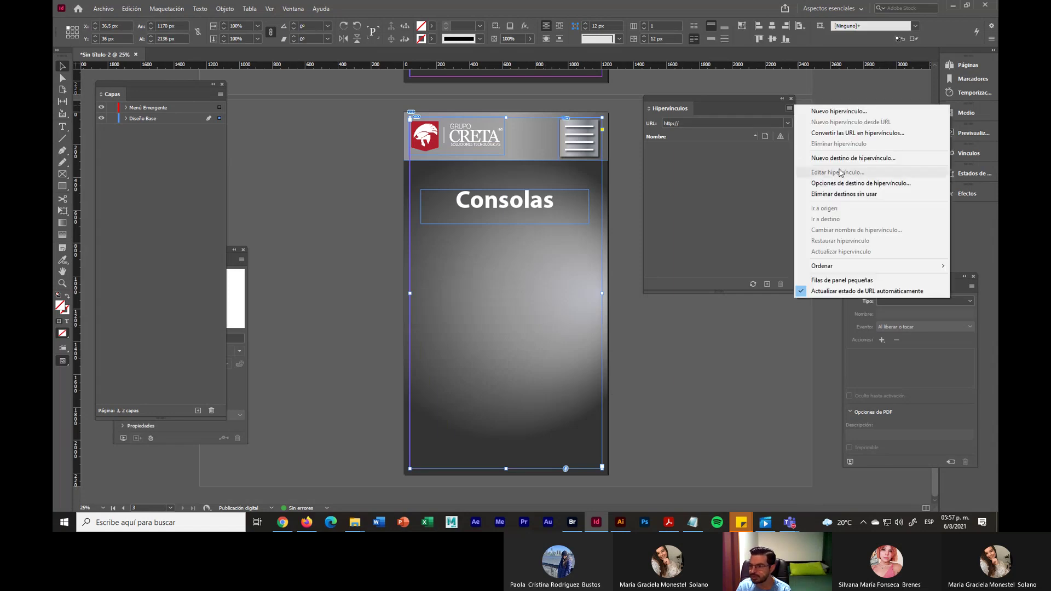
left_click(852, 158)
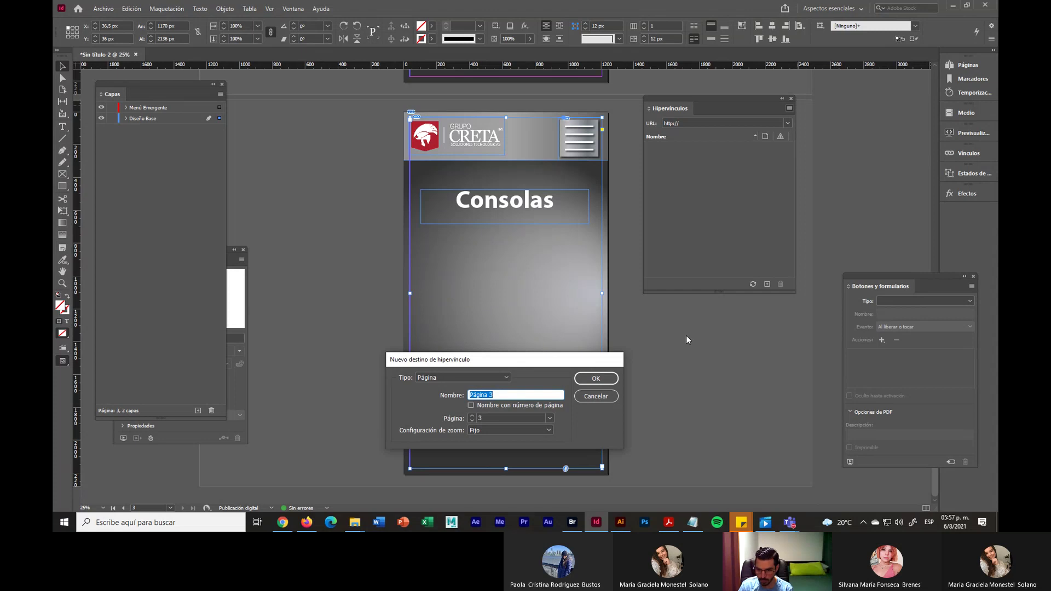
type("C")
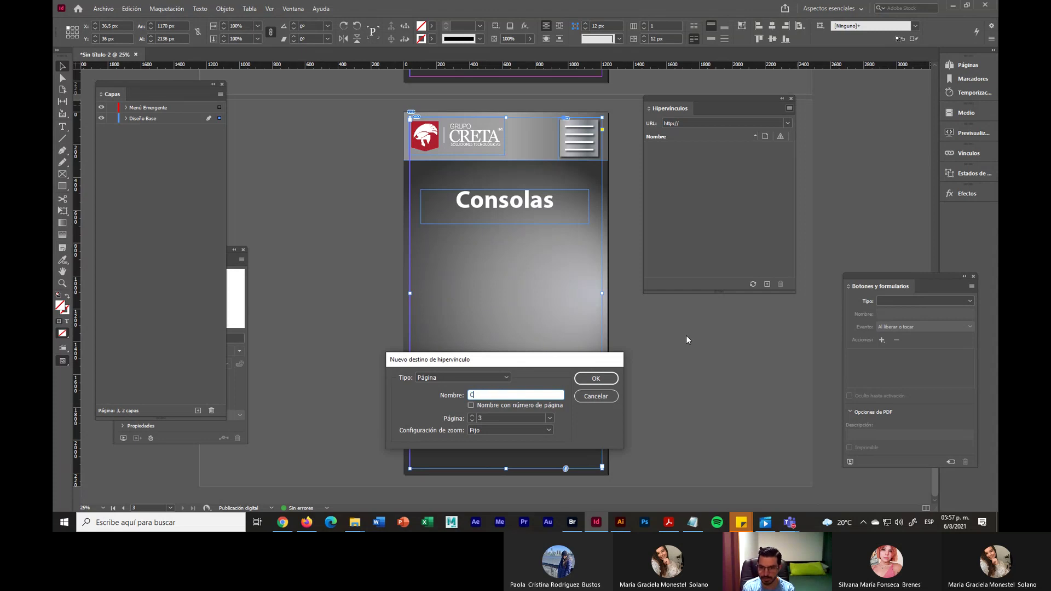
type("onsolas")
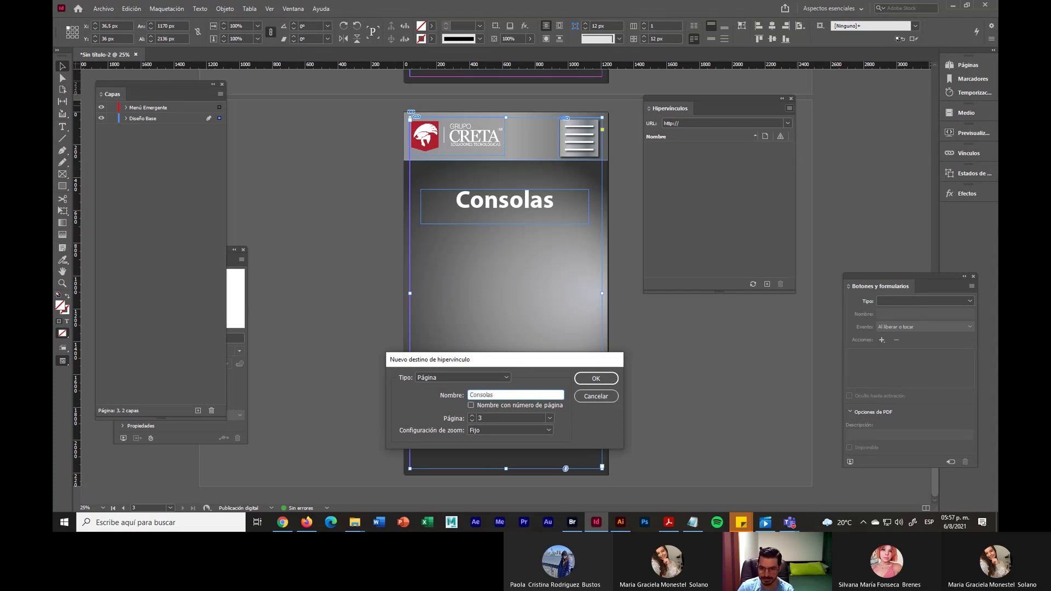
left_click(596, 378)
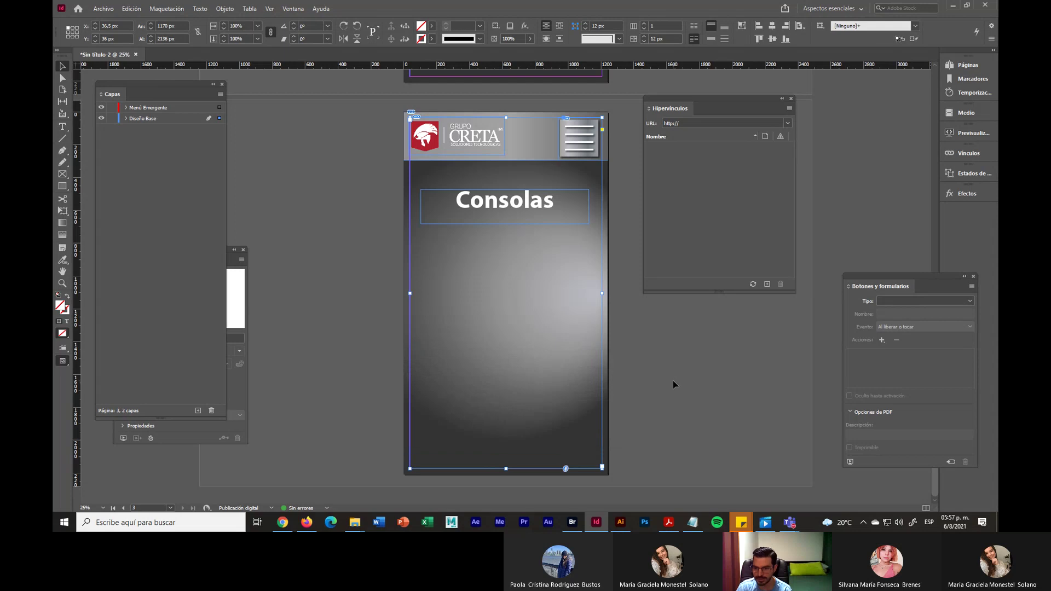
Return to page 1 and move the Hyperlinks panel clear of the Componentes and Consolas pop-up menu artwork
scroll(672, 380, "up", 10)
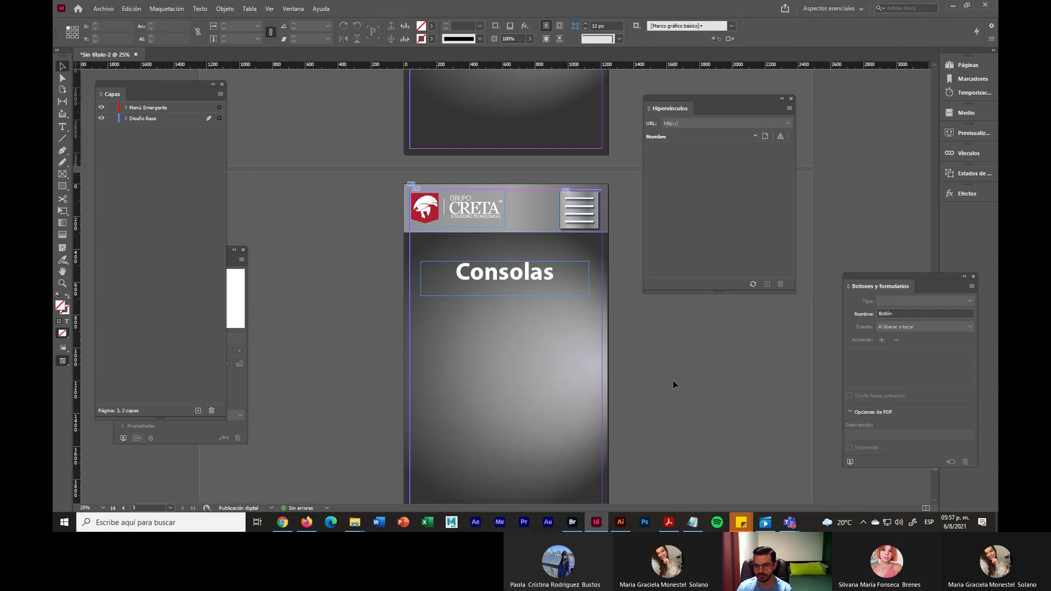
scroll(672, 380, "up", 5)
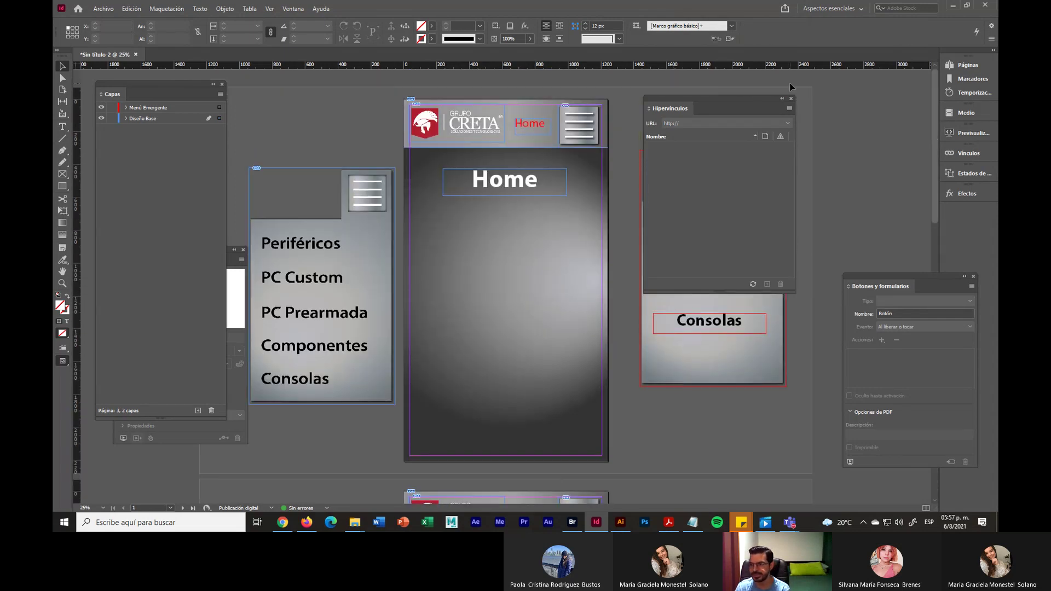
left_click_drag(734, 100, 905, 74)
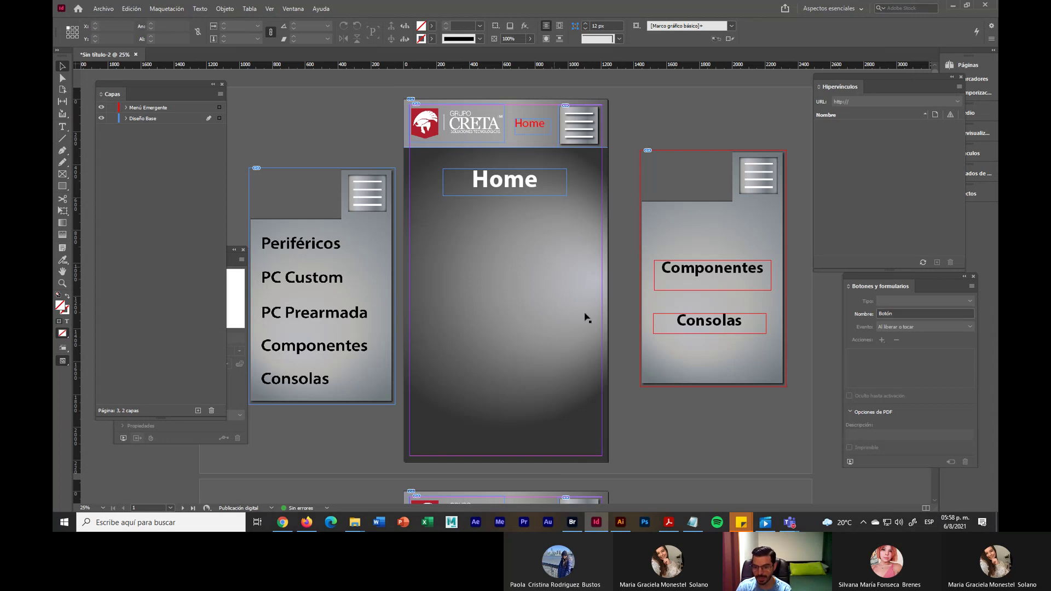
scroll(586, 316, "down", 3)
scroll(587, 318, "up", 3)
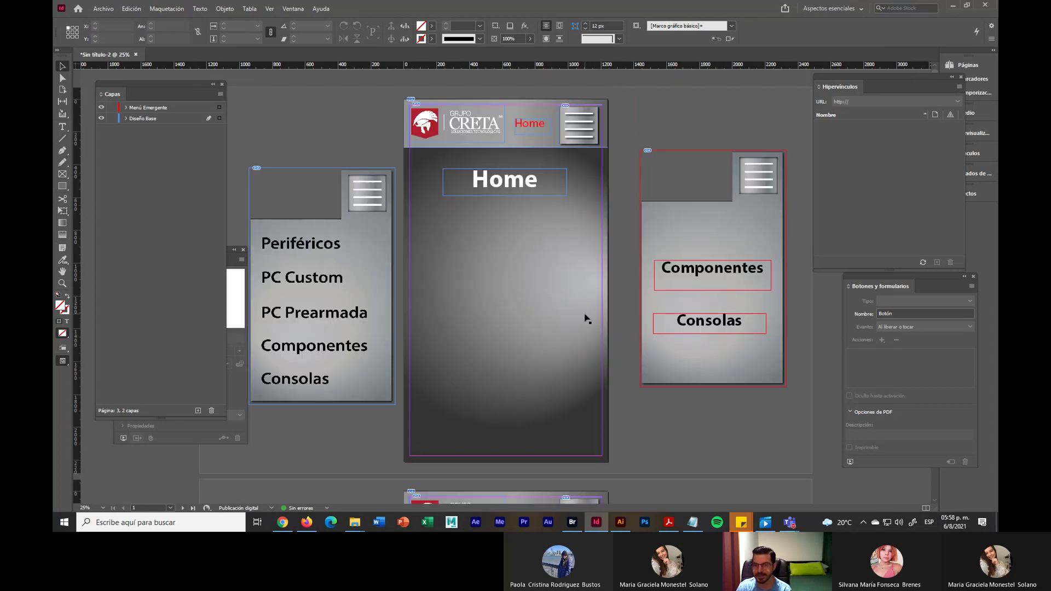
Select the red Home text frame in the page 1 header and bring the Buttons and Forms panel beside it
left_click(534, 130)
key("ctrl+equal")
key("ctrl+equal")
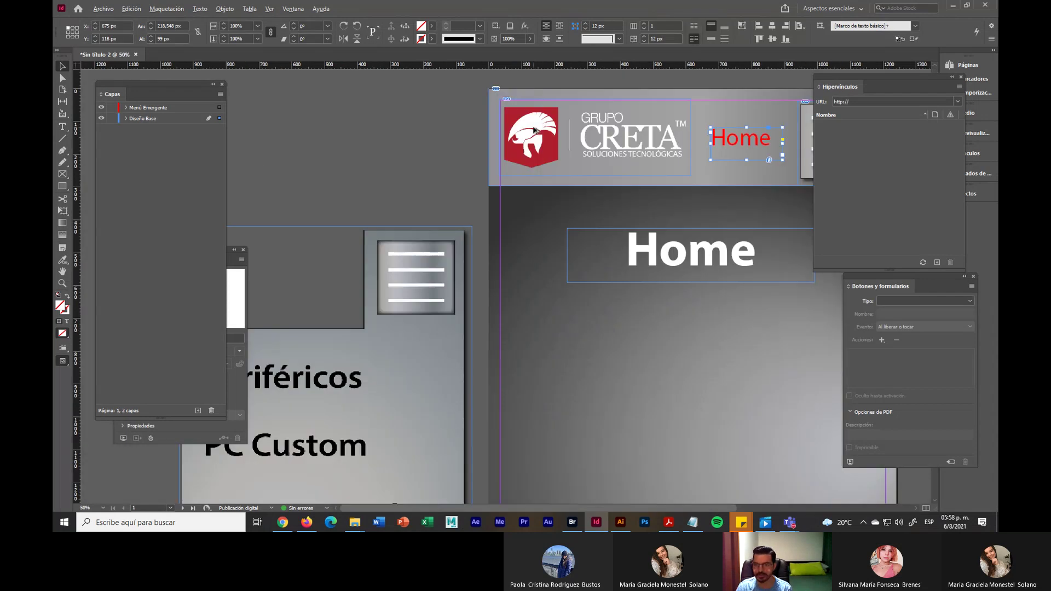
key("ctrl+equal")
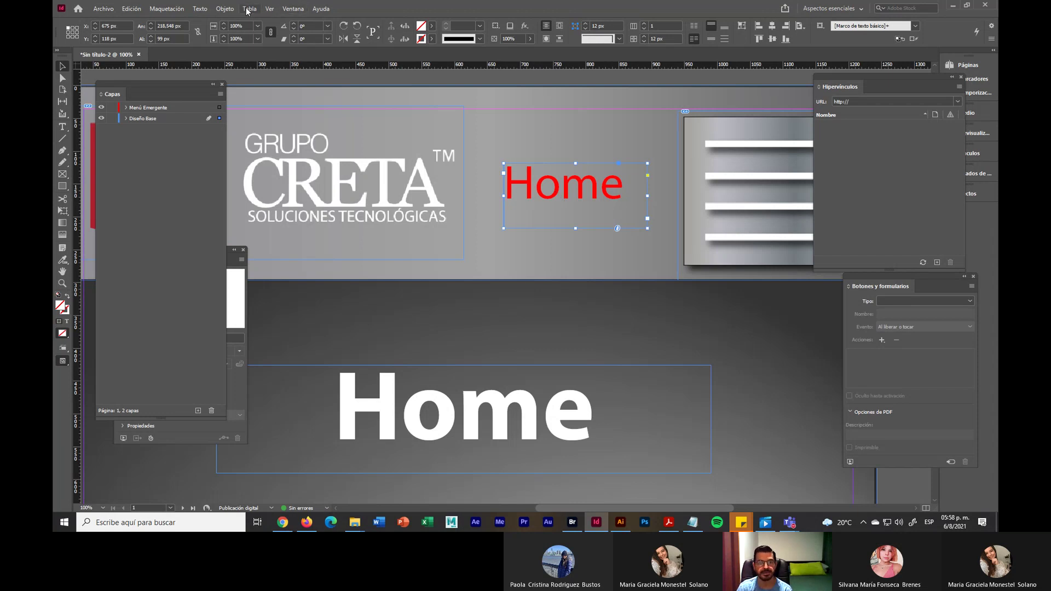
left_click(295, 10)
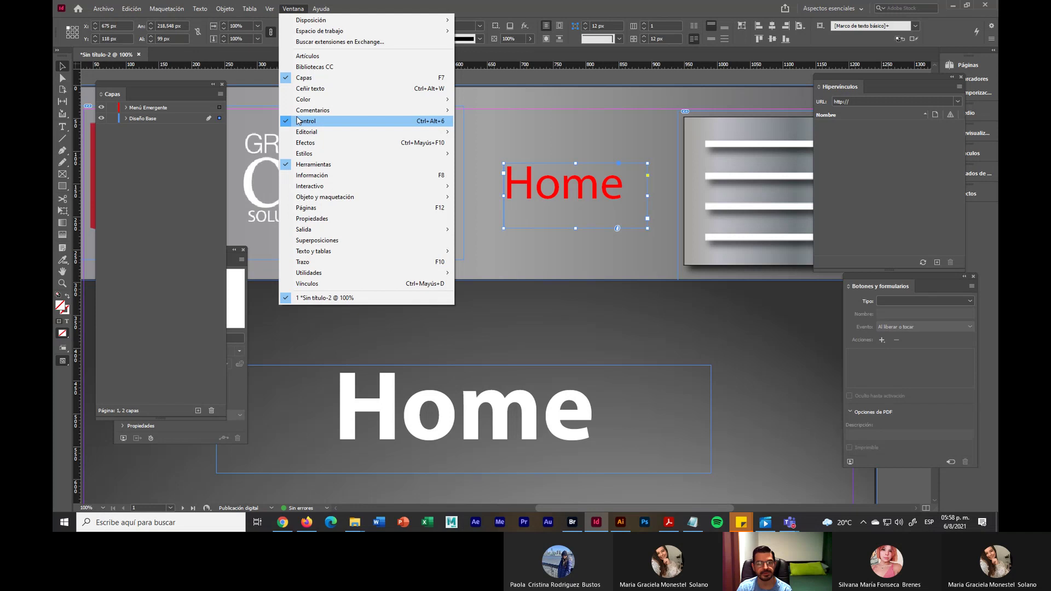
mouse_move(352, 185)
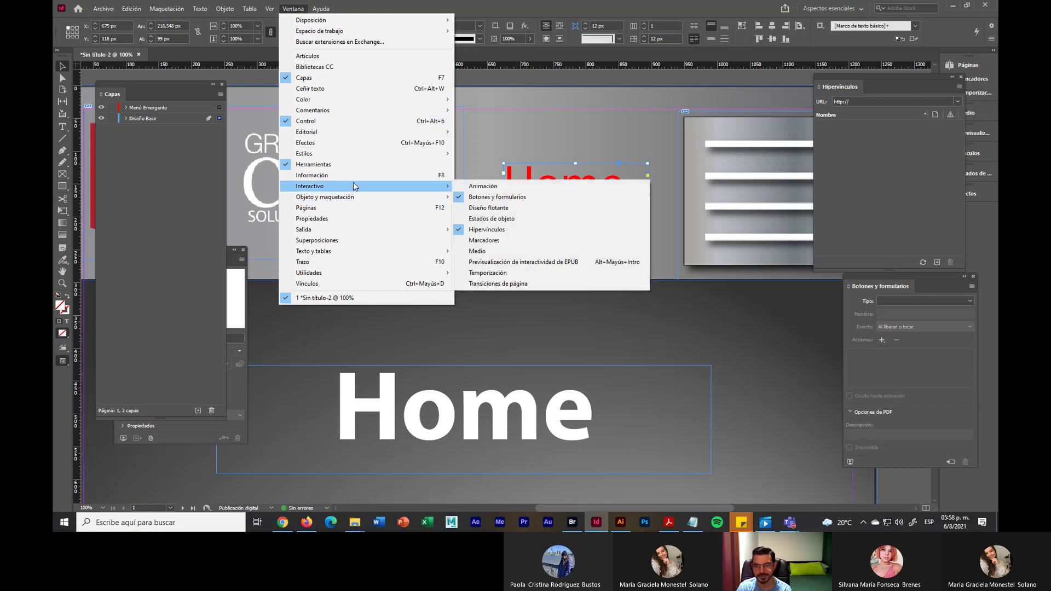
left_click(480, 198)
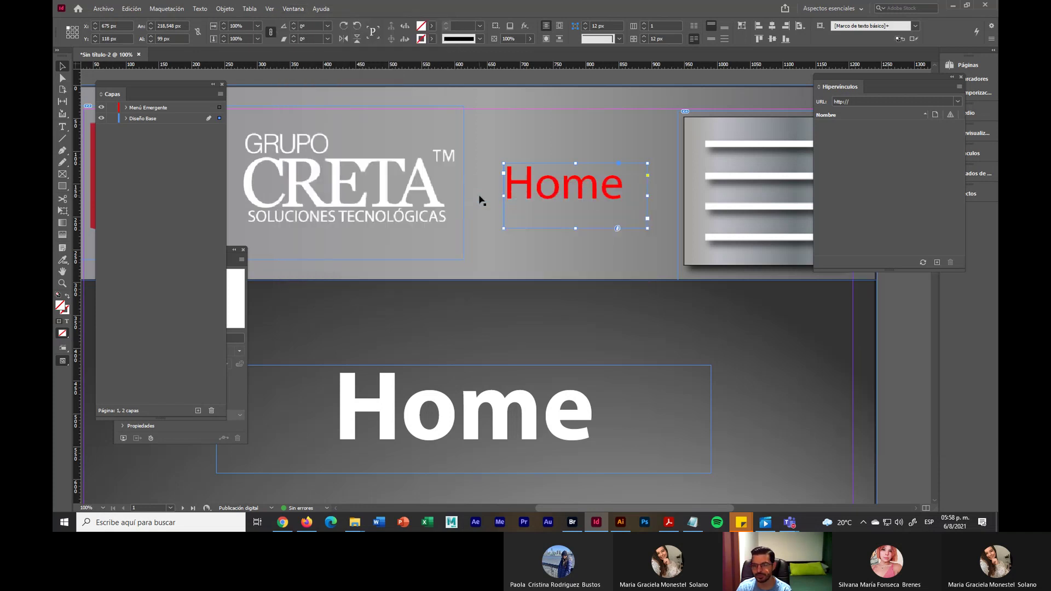
left_click(292, 8)
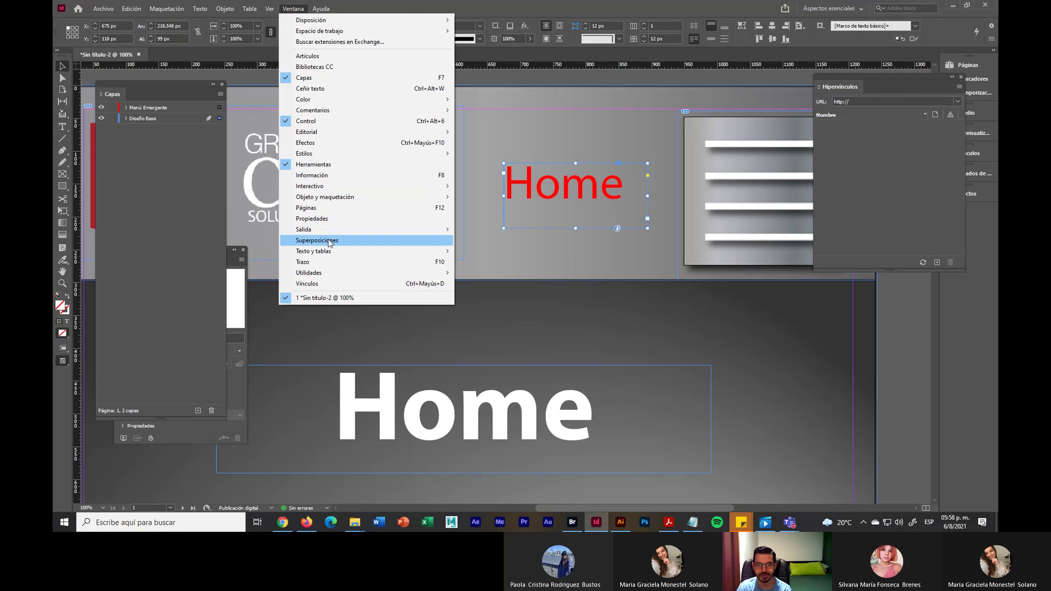
mouse_move(335, 186)
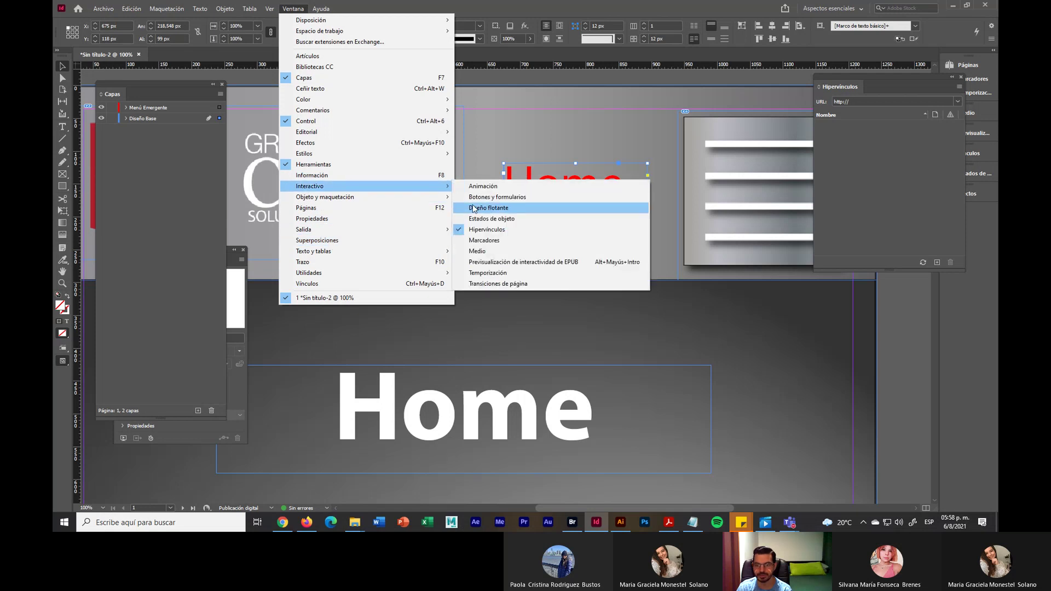
left_click(503, 197)
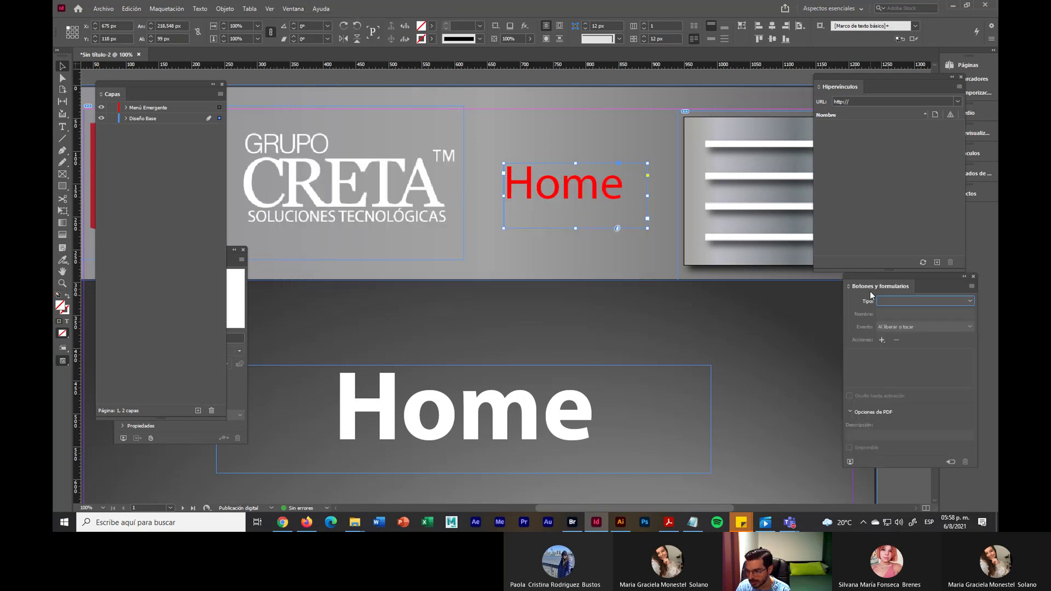
left_click_drag(870, 295, 310, 146)
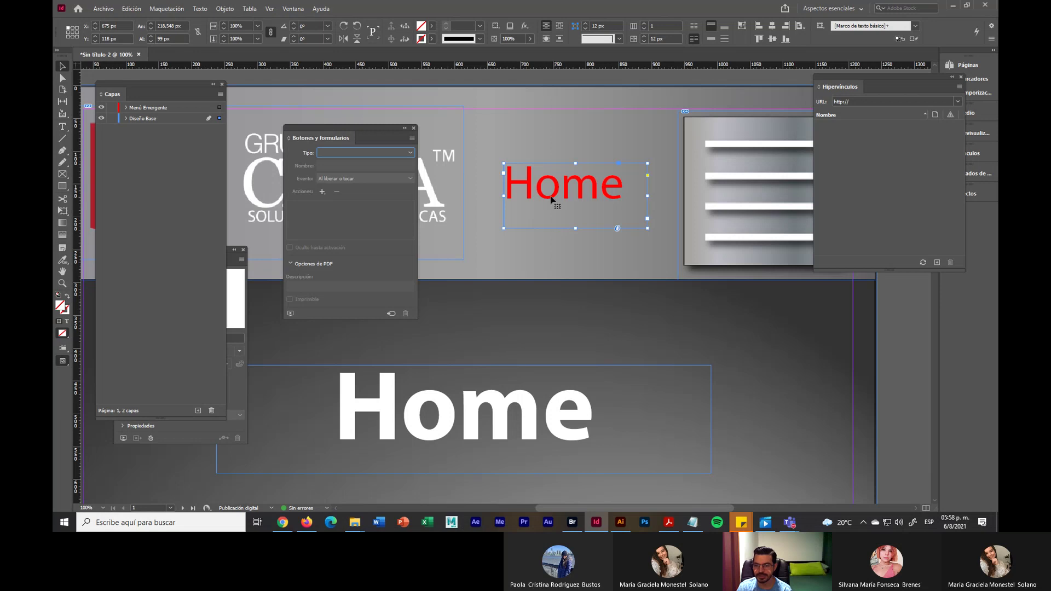
Convert the red Home text frame in the page 1 header into a button named Botón Home
left_click(529, 191)
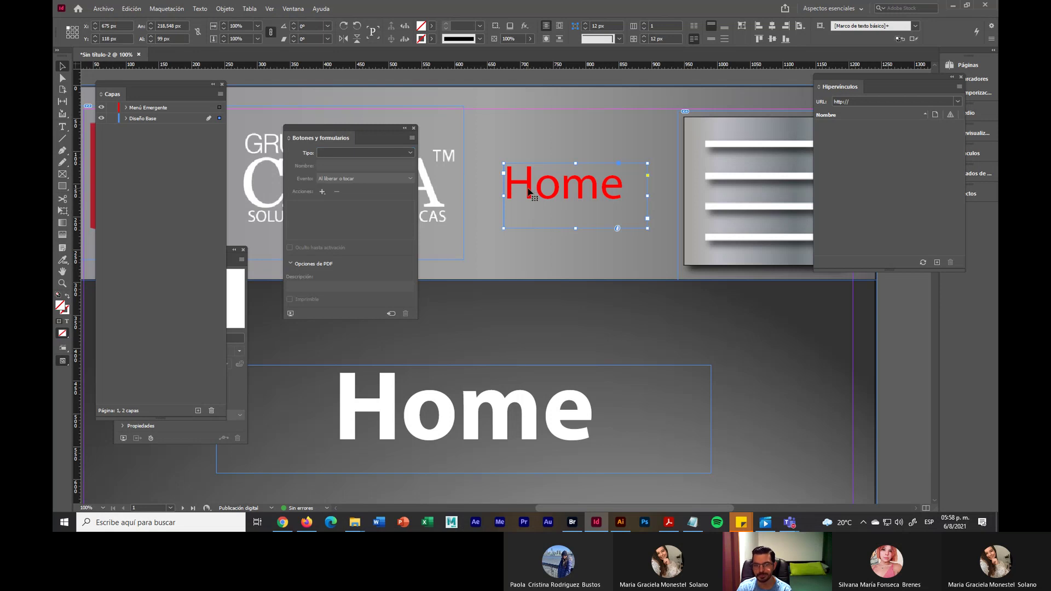
left_click(403, 153)
left_click(370, 162)
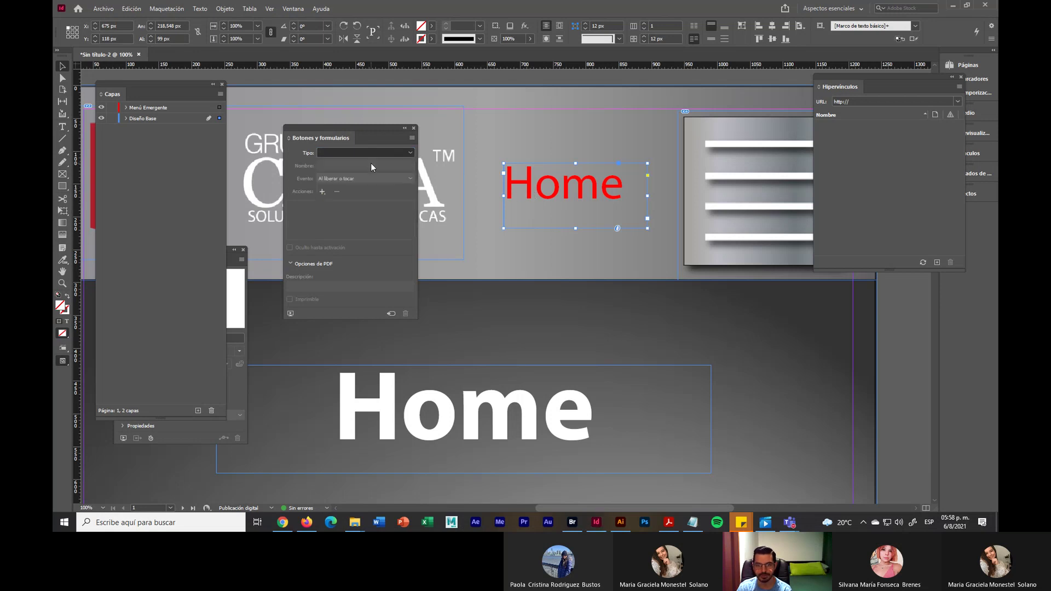
double_click(334, 165)
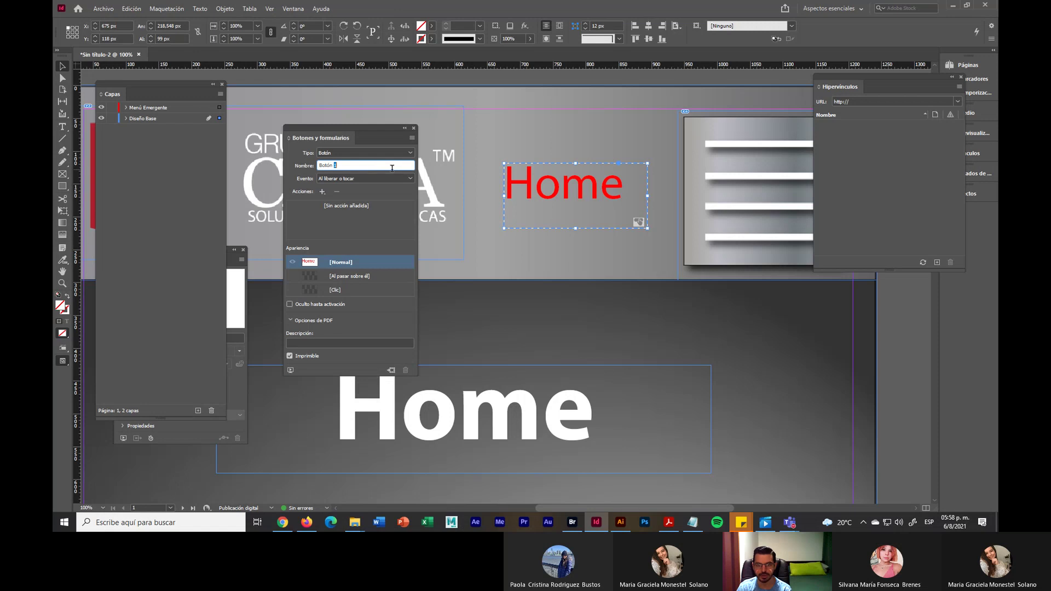
type("Home")
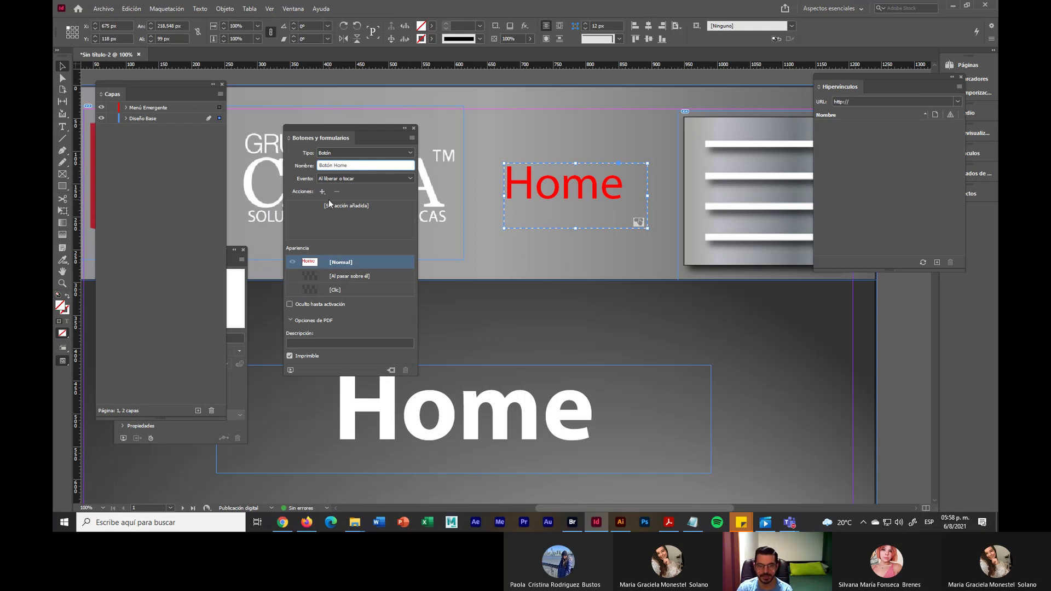
Set the Home button's event to Al hacer clic and add an Ir a destino action targeting the Home destination
left_click(369, 180)
left_click(359, 200)
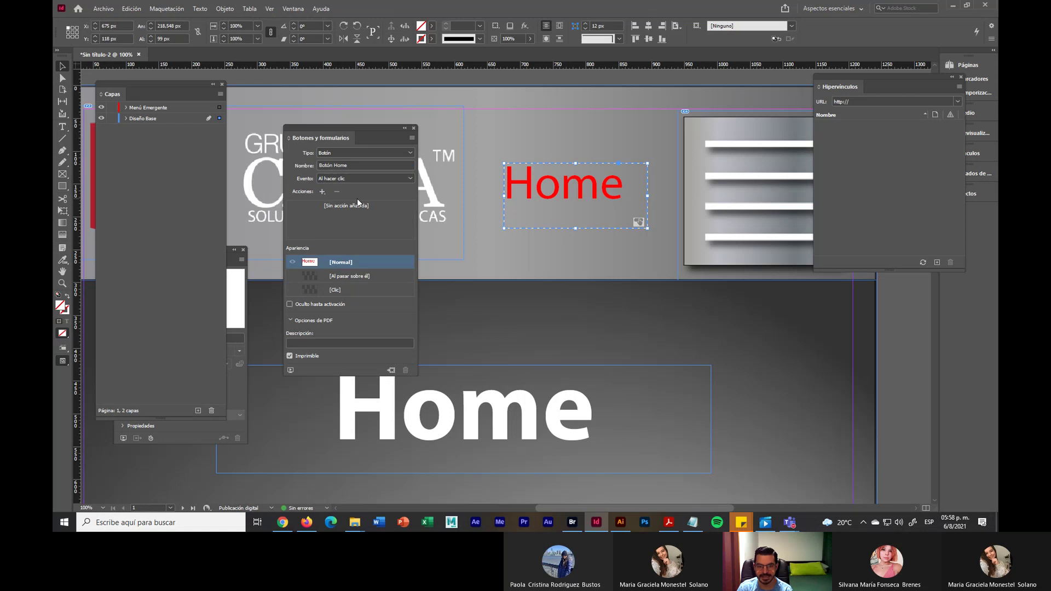
left_click(322, 192)
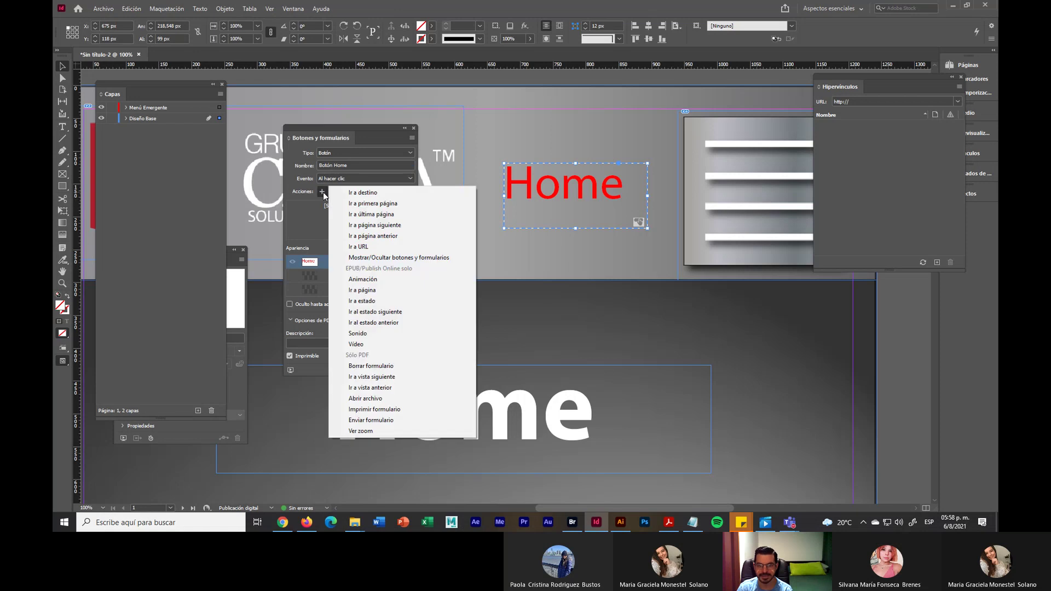
left_click(362, 189)
left_click(365, 259)
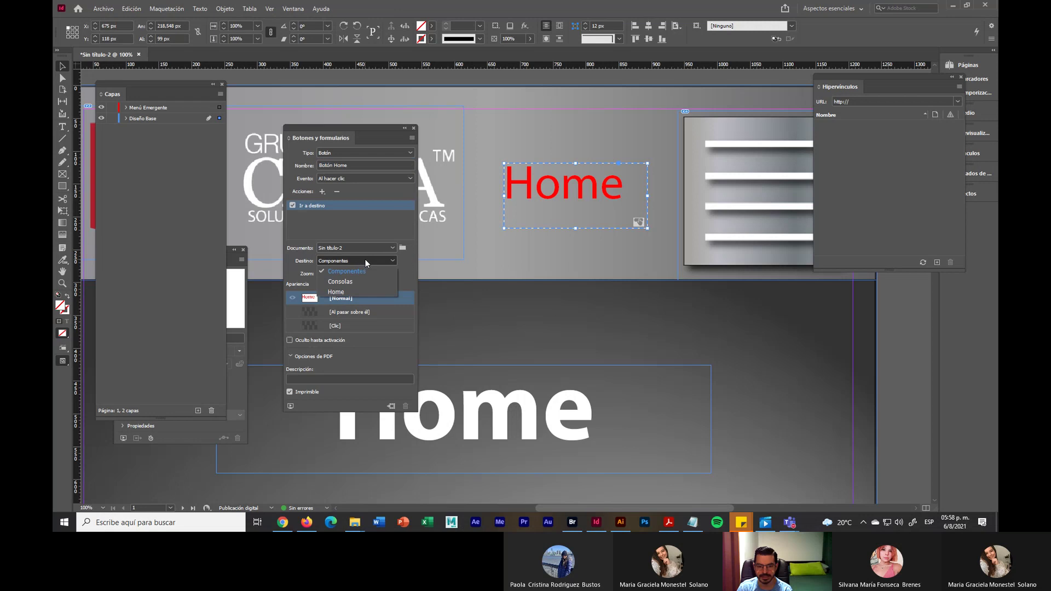
left_click(361, 292)
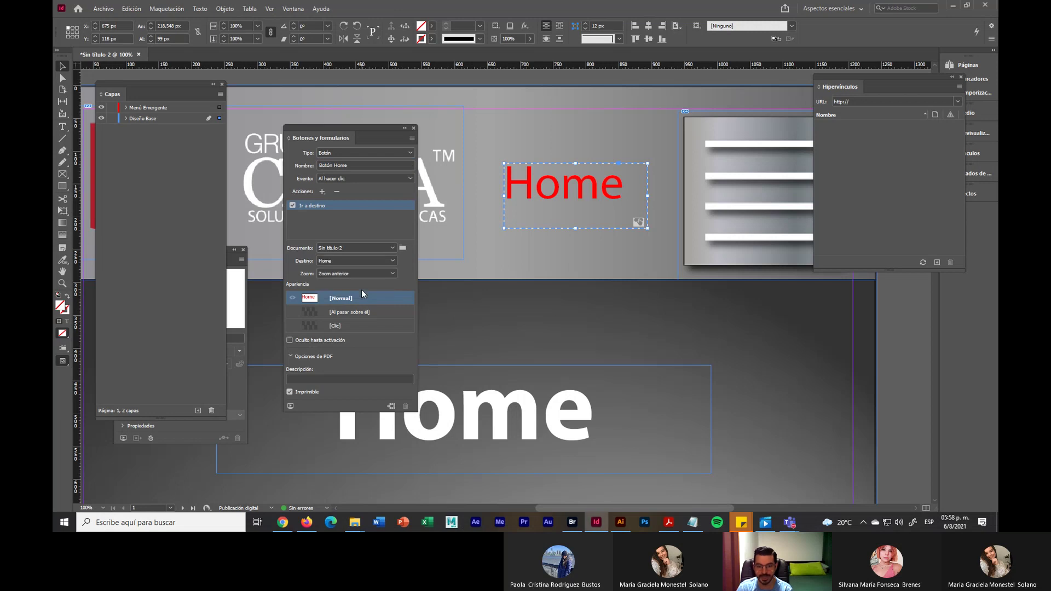
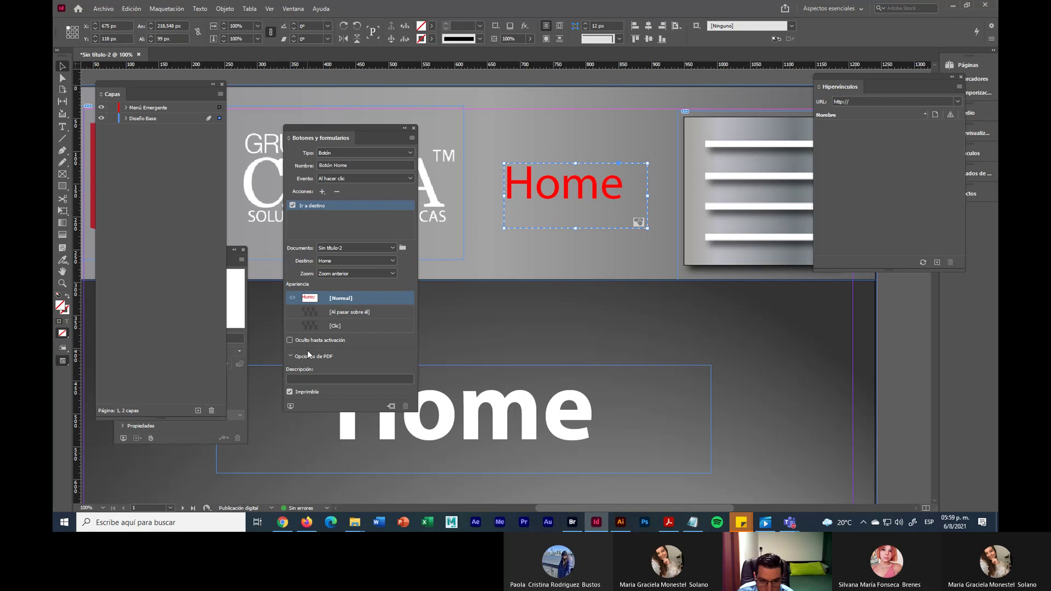
Add an Al pasar sobre él appearance to the Home button with its text coloured [Papel], and compare it with the Normal appearance
left_click(366, 314)
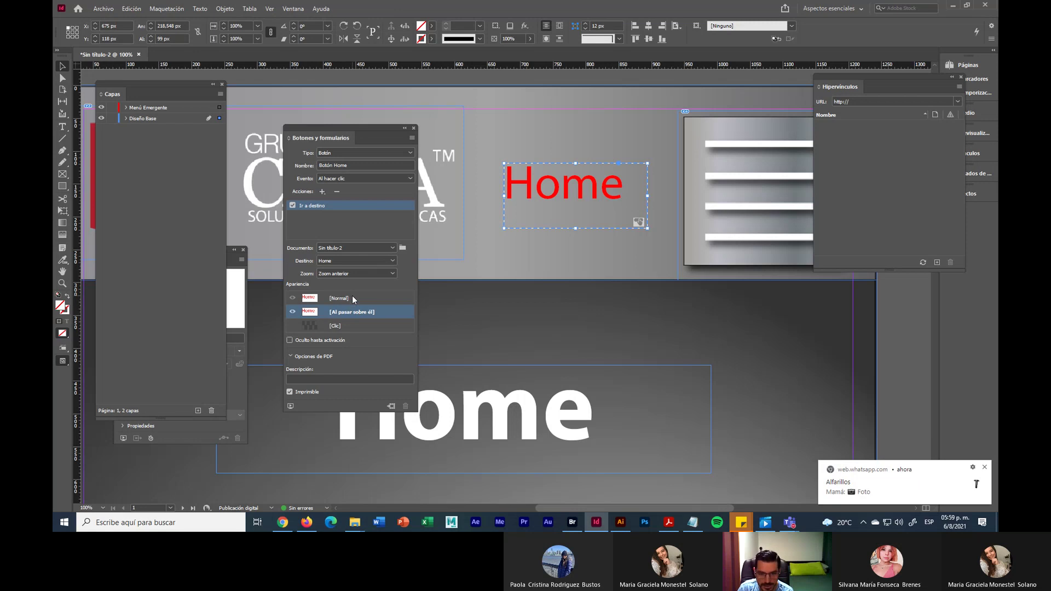
left_click(353, 299)
left_click(348, 312)
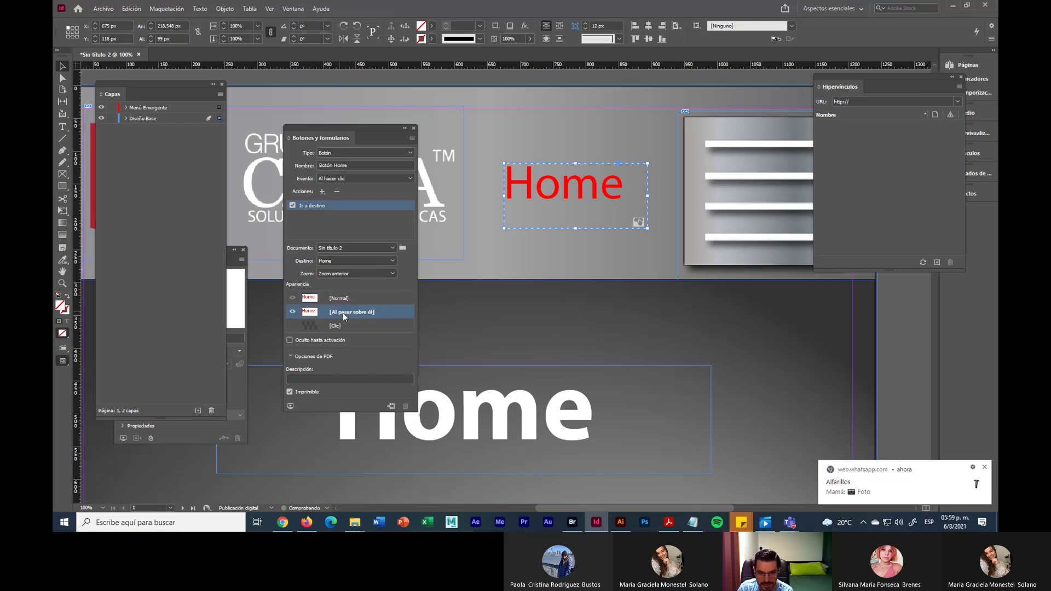
left_click(61, 126)
left_click_drag(506, 181, 644, 188)
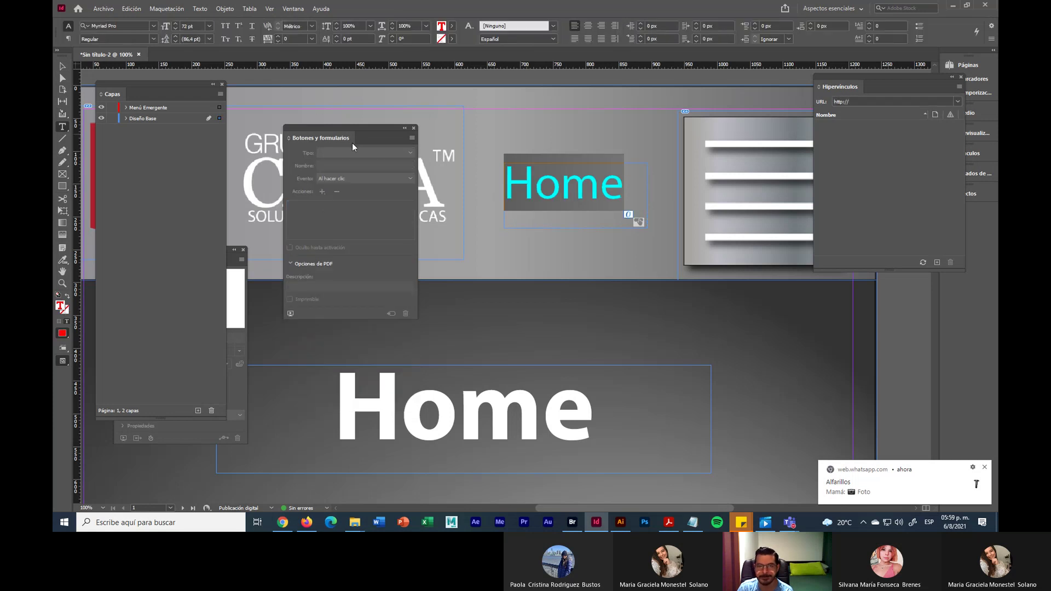
left_click(451, 26)
left_click(374, 78)
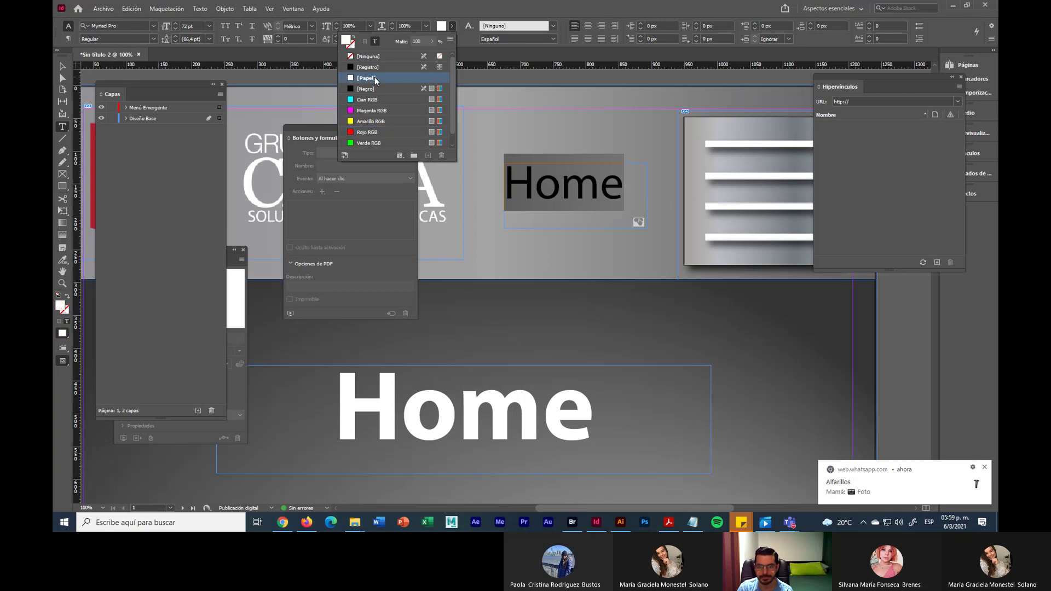
left_click(62, 65)
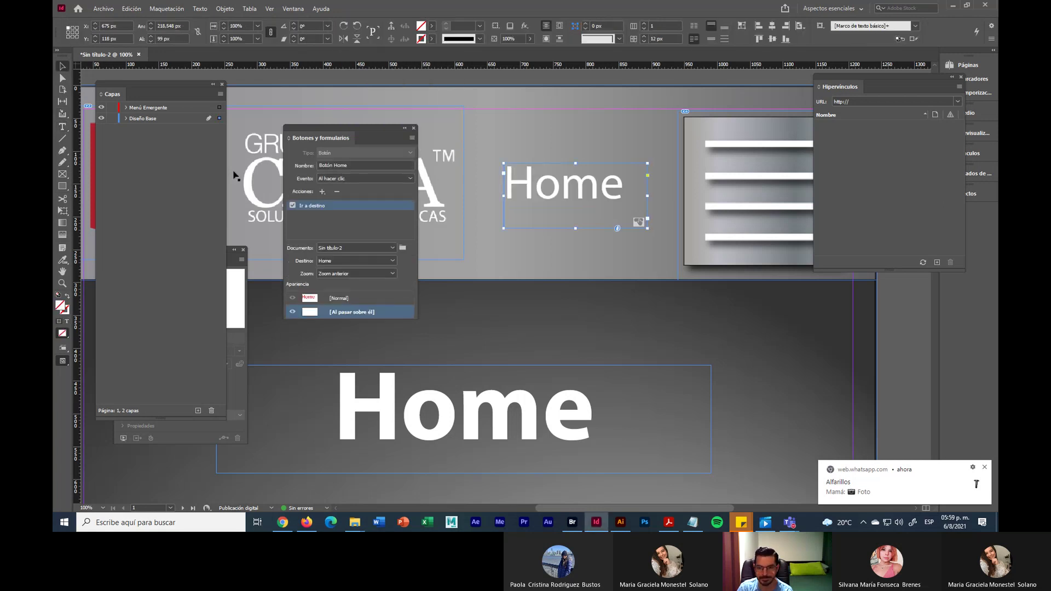
left_click(364, 296)
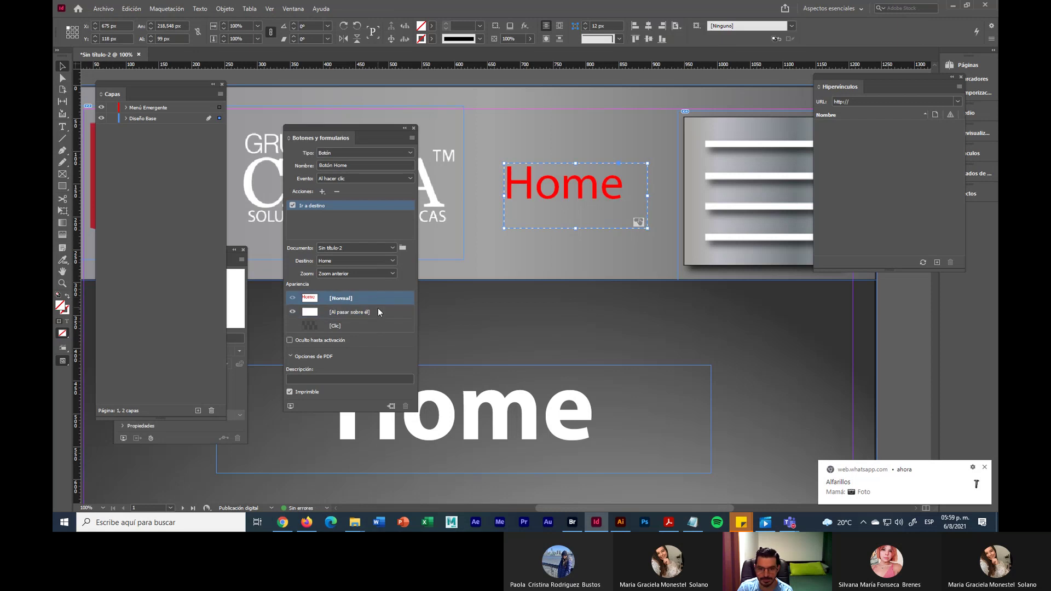
left_click(378, 313)
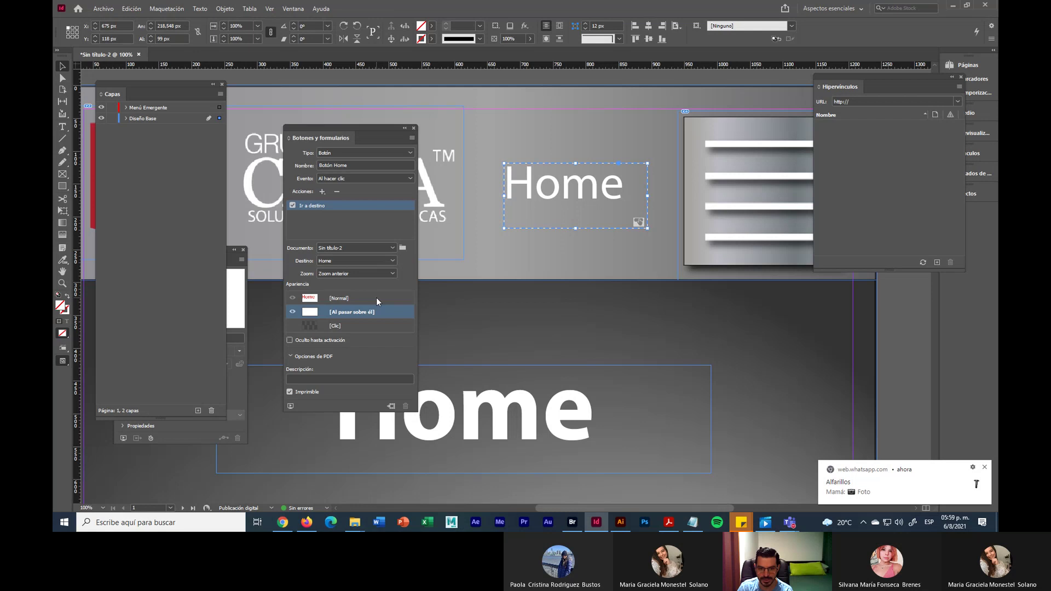
left_click(376, 297)
left_click(379, 310)
left_click(378, 299)
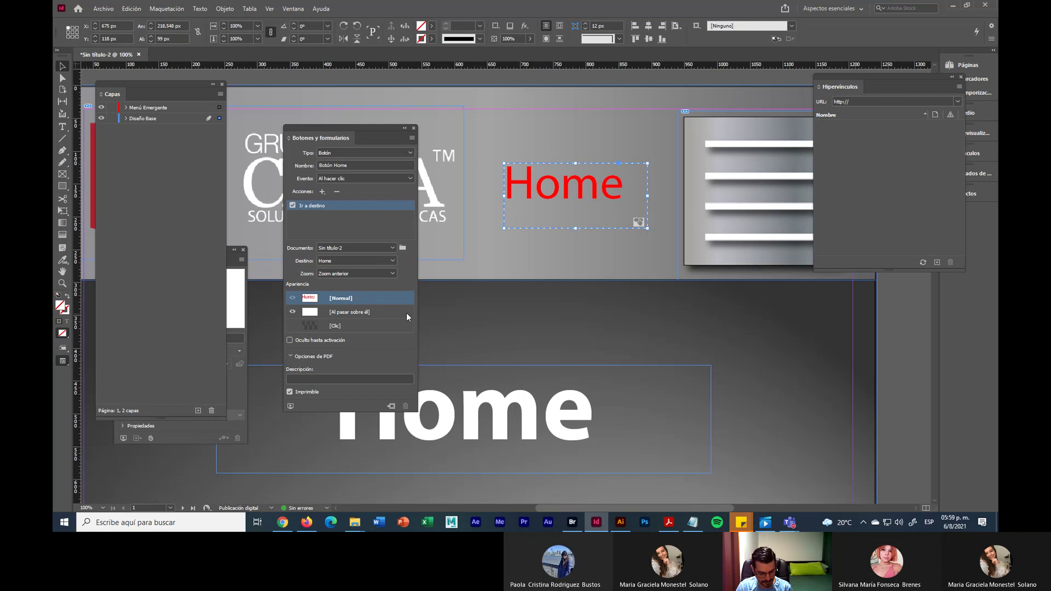
Place the Buttons and Forms panel beside the Componentes and Consolas pop-up menu and dock the Hyperlinks panel clear of the artwork
scroll(406, 313, "down", 4)
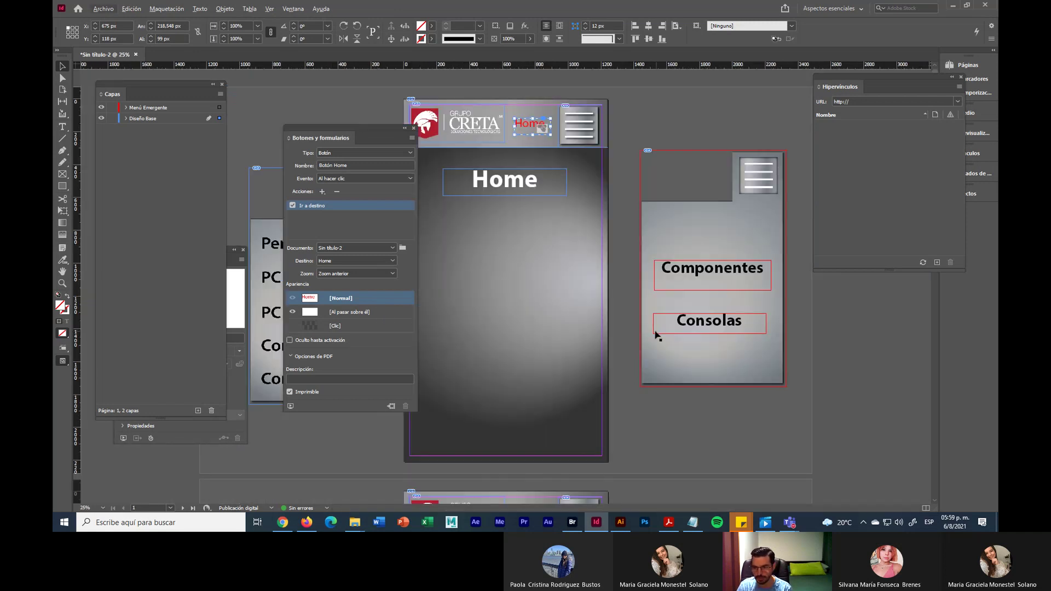
left_click_drag(336, 136, 674, 318)
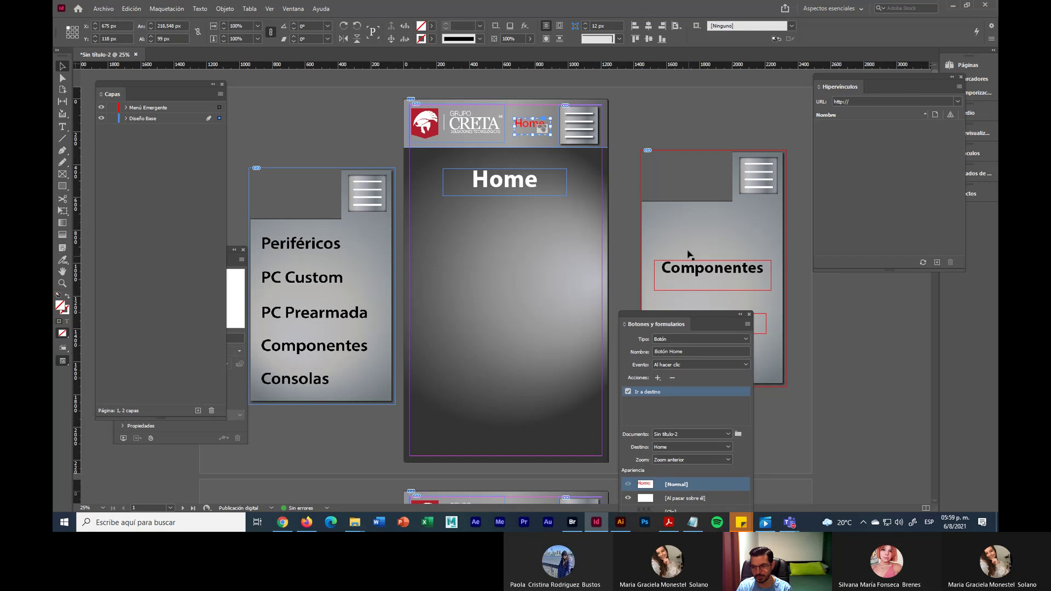
scroll(692, 232, "down", 1)
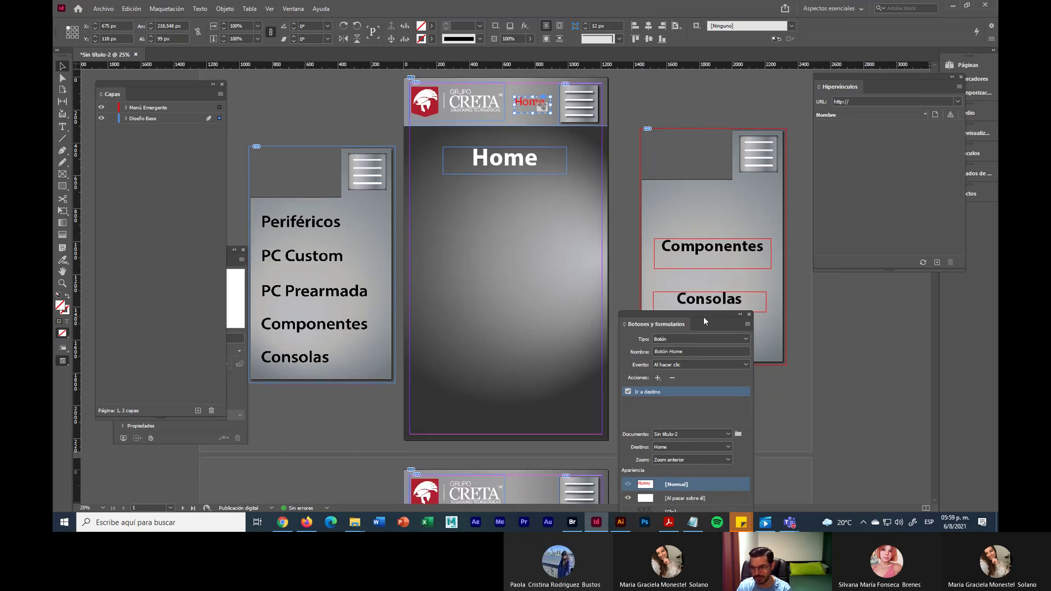
left_click_drag(703, 316, 518, 202)
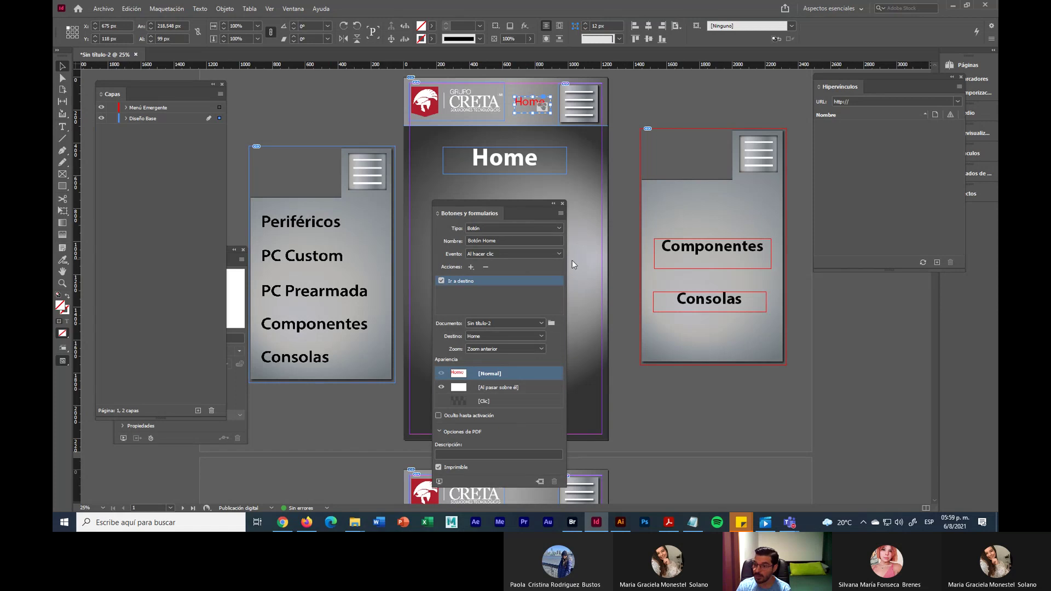
key("ctrl+plus")
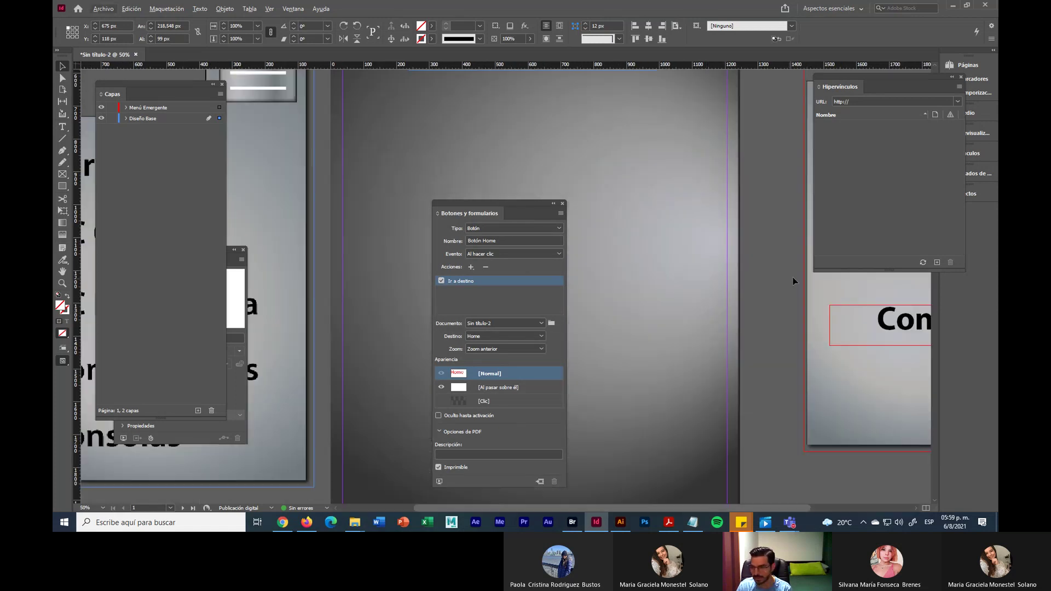
scroll(793, 277, "right", 5)
left_click_drag(733, 233, 733, 307)
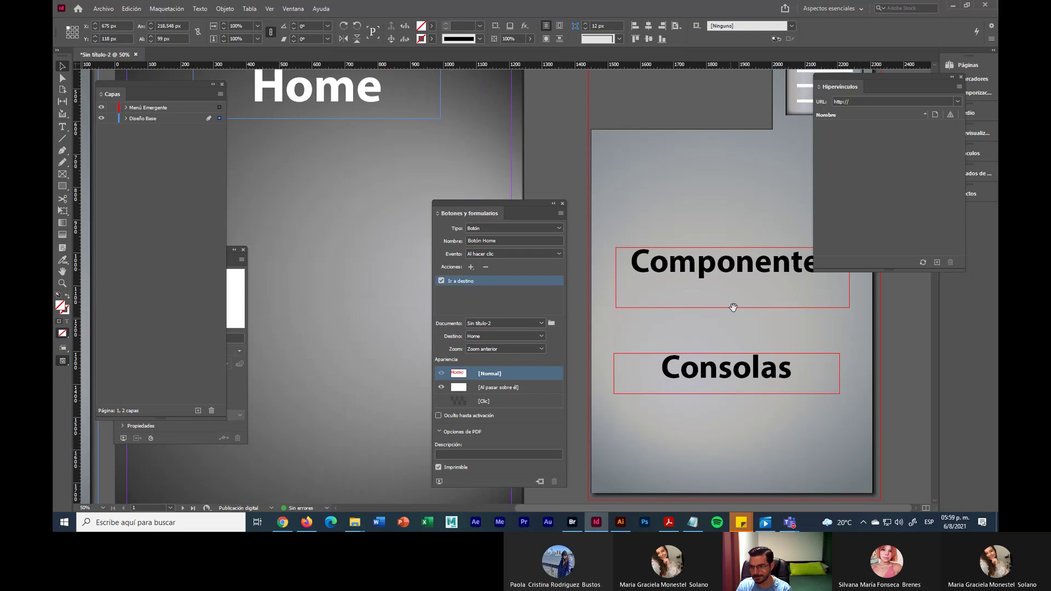
left_click_drag(911, 81, 985, 209)
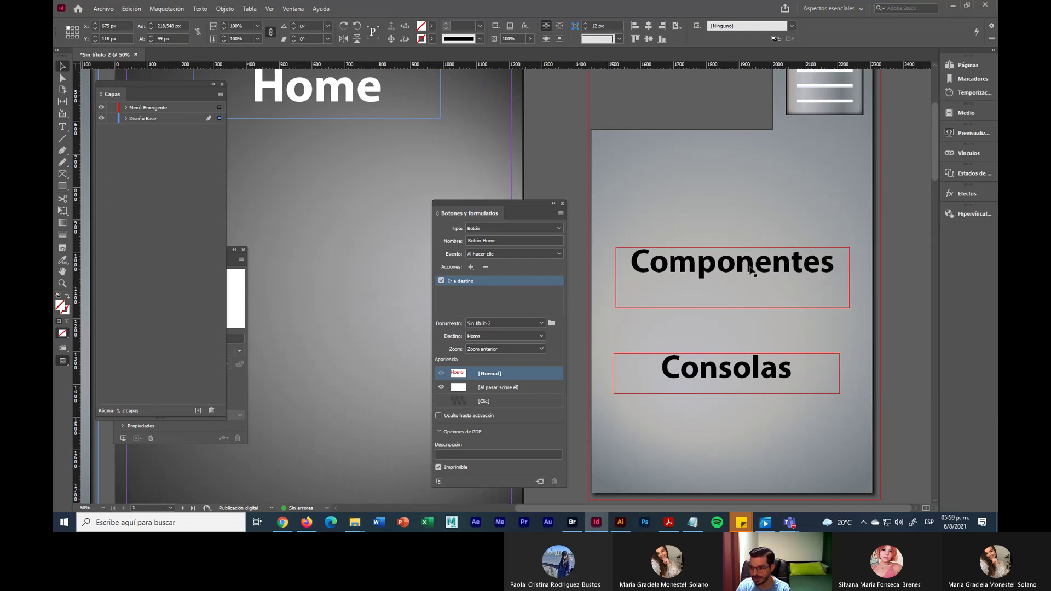
Convert the Componentes text frame in the pop-up menu into a button named Botón Componentes
left_click(753, 276)
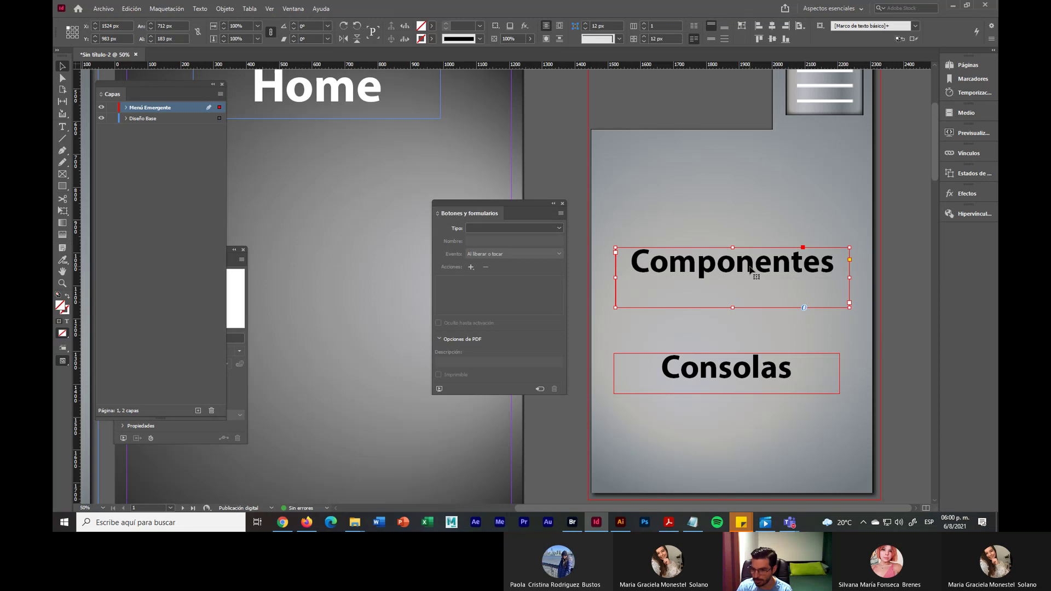
left_click(556, 228)
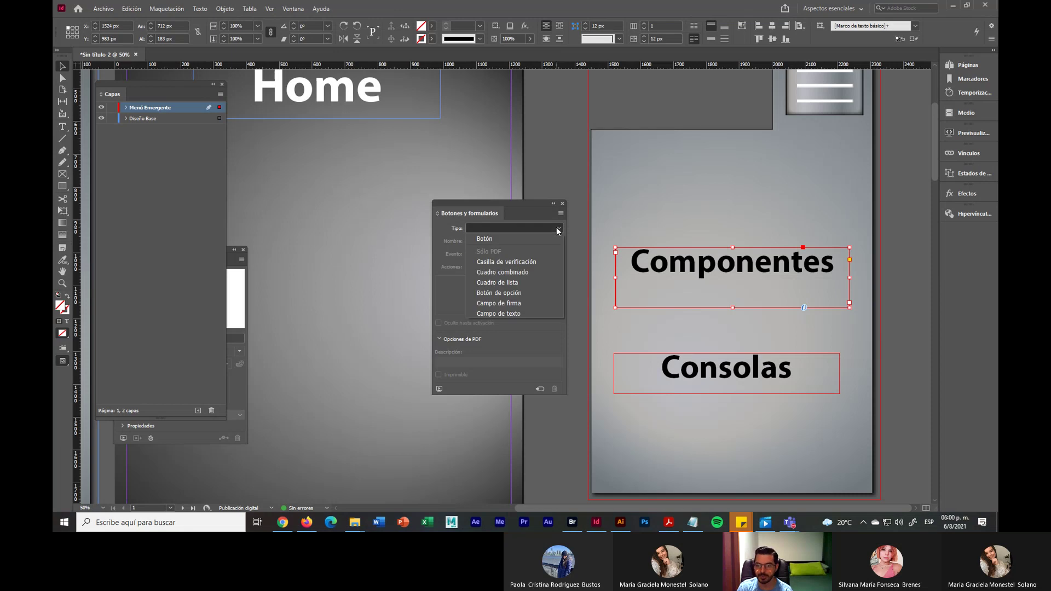
left_click(515, 237)
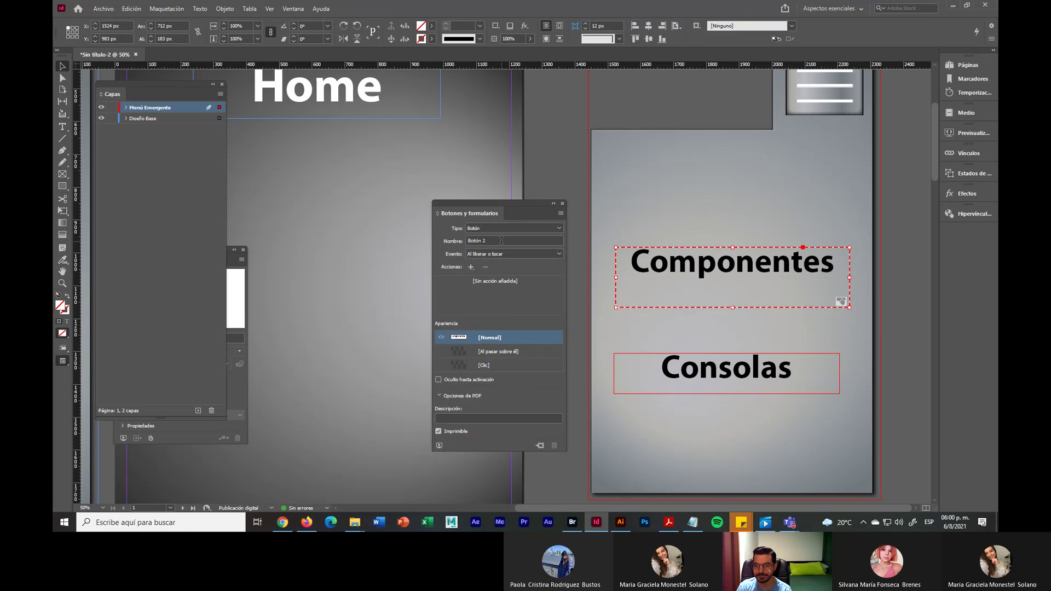
double_click(483, 240)
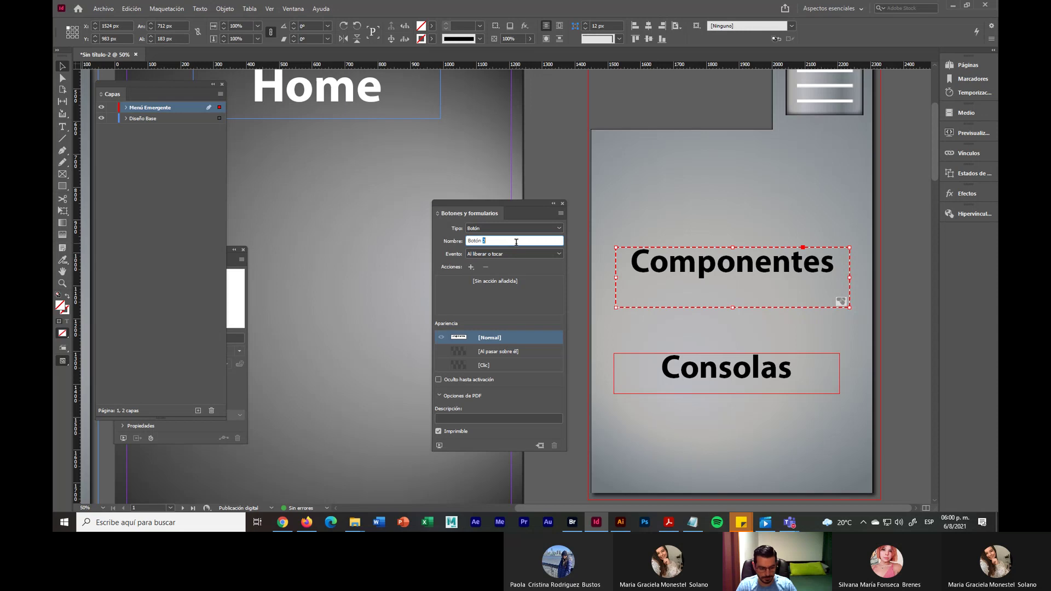
type("Componentes")
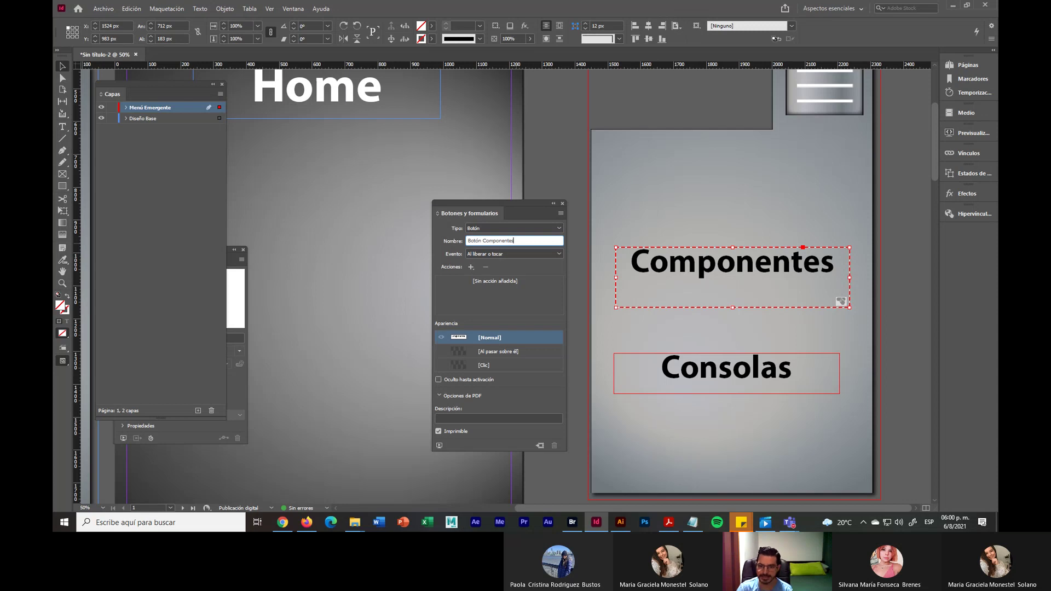
Set the Componentes button's event to Al hacer clic and add an Ir a destino action targeting the Componentes destination
left_click(516, 255)
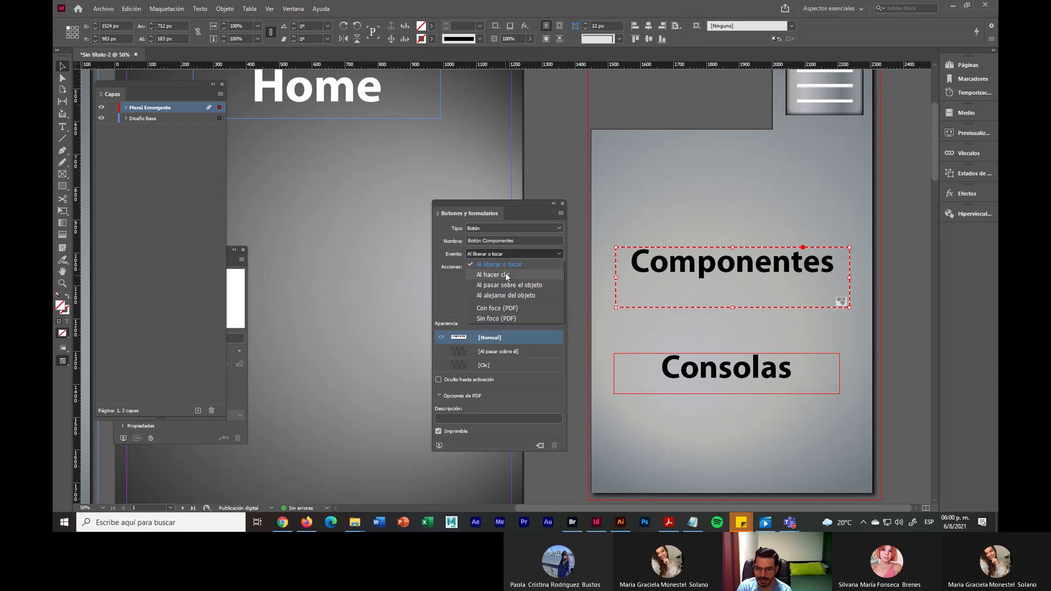
left_click(505, 272)
left_click(471, 267)
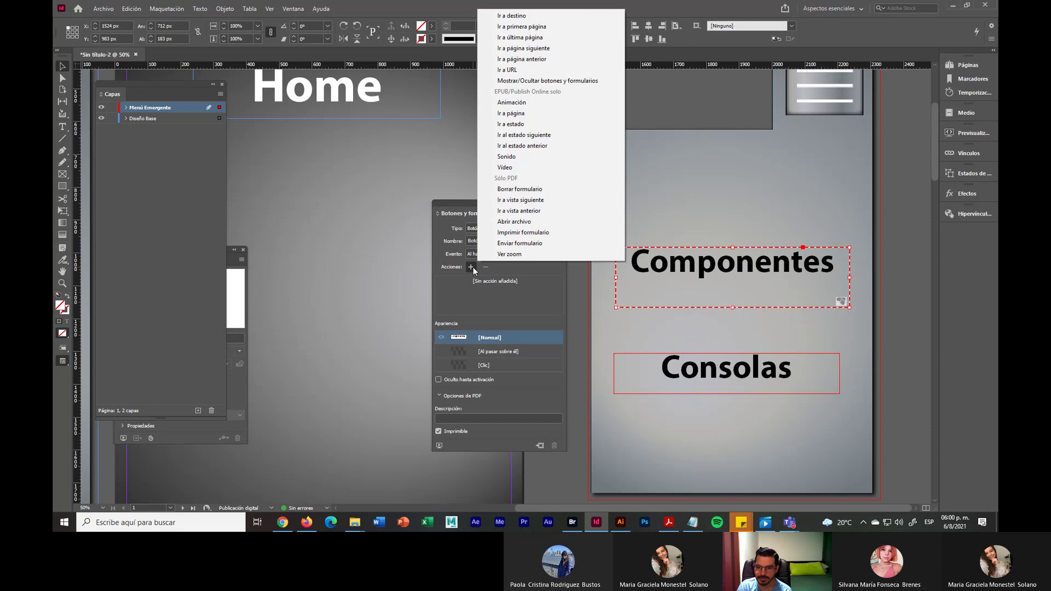
left_click(529, 15)
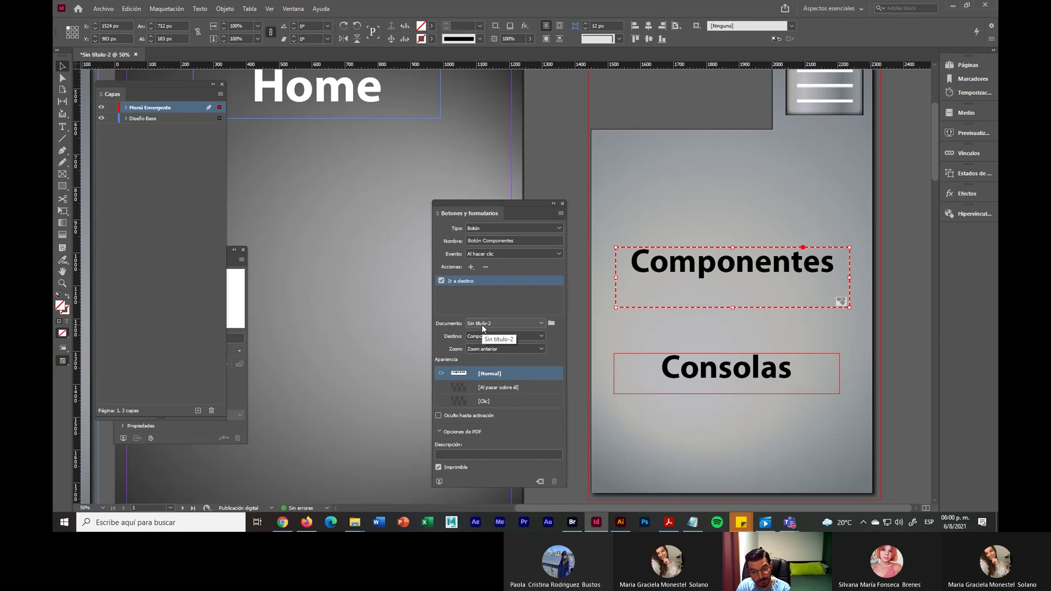
left_click(484, 336)
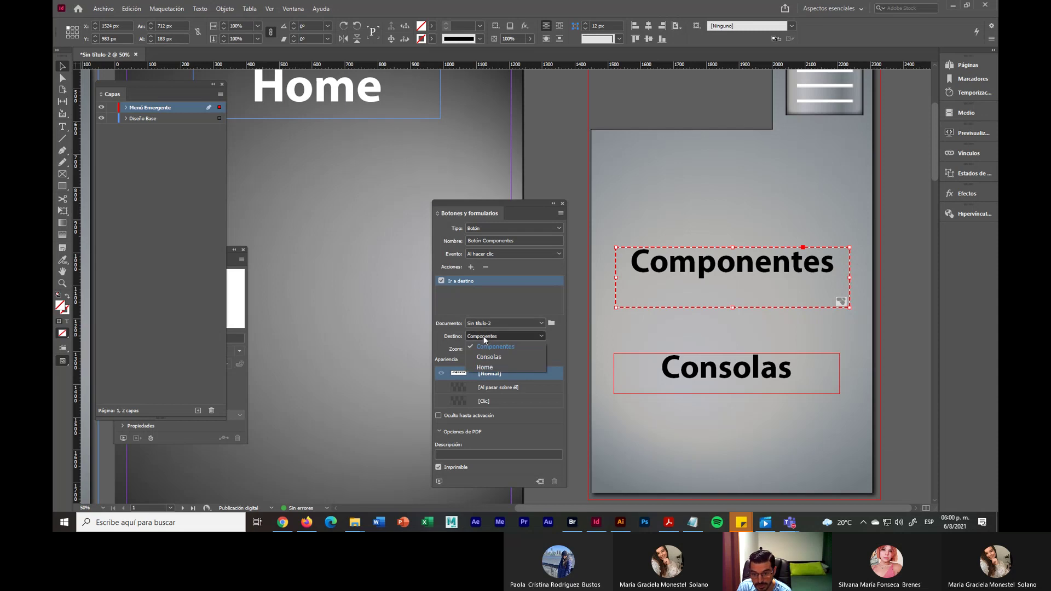
left_click(490, 347)
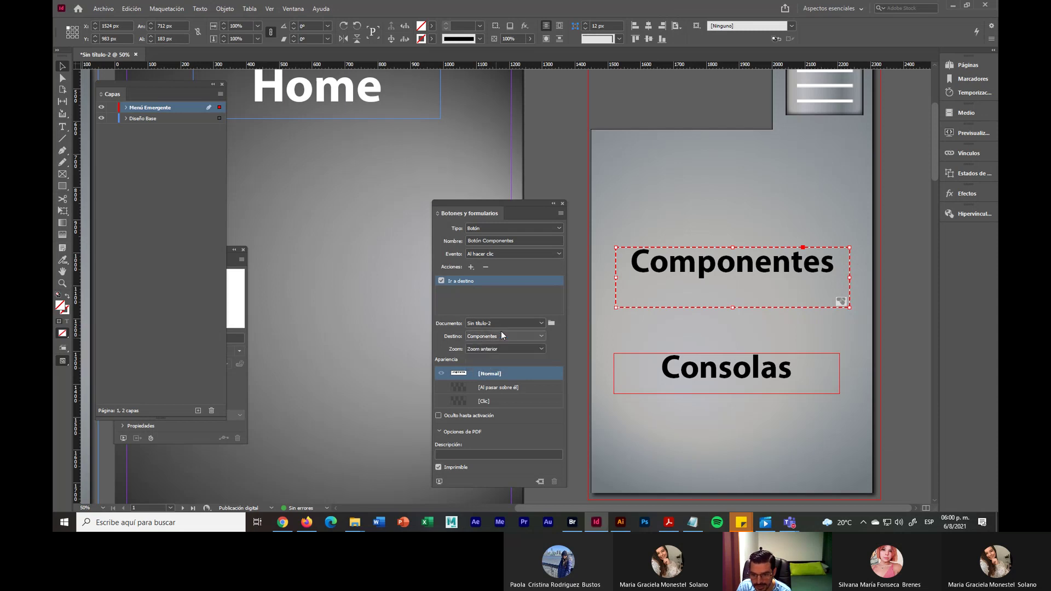
Add an Al pasar sobre él appearance to the Componentes button with its text coloured Rojo RGB, and compare it with the Normal appearance
left_click(504, 387)
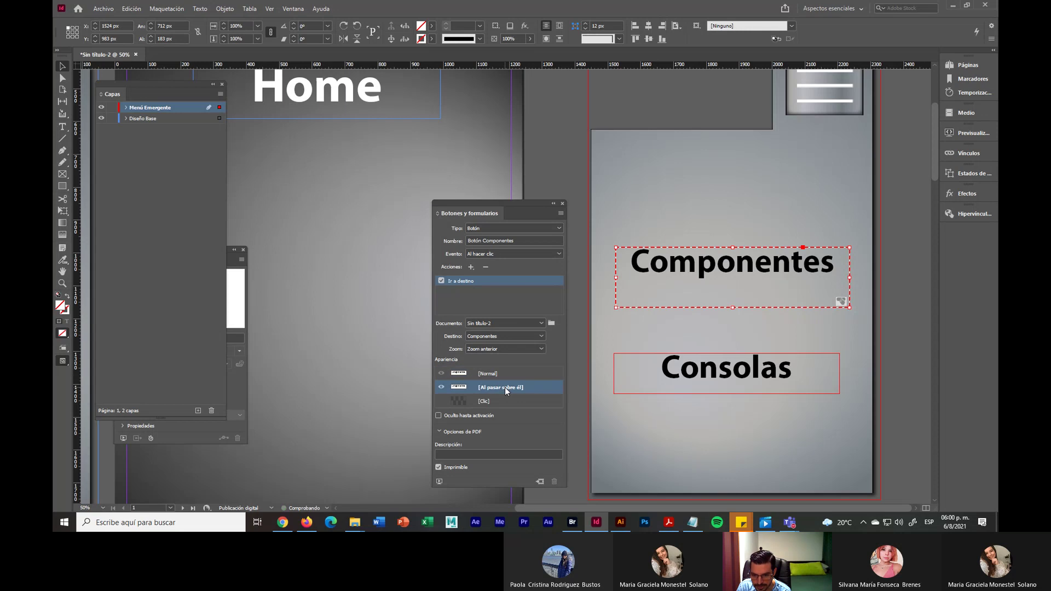
left_click(62, 126)
left_click_drag(632, 268, 835, 269)
left_click(452, 26)
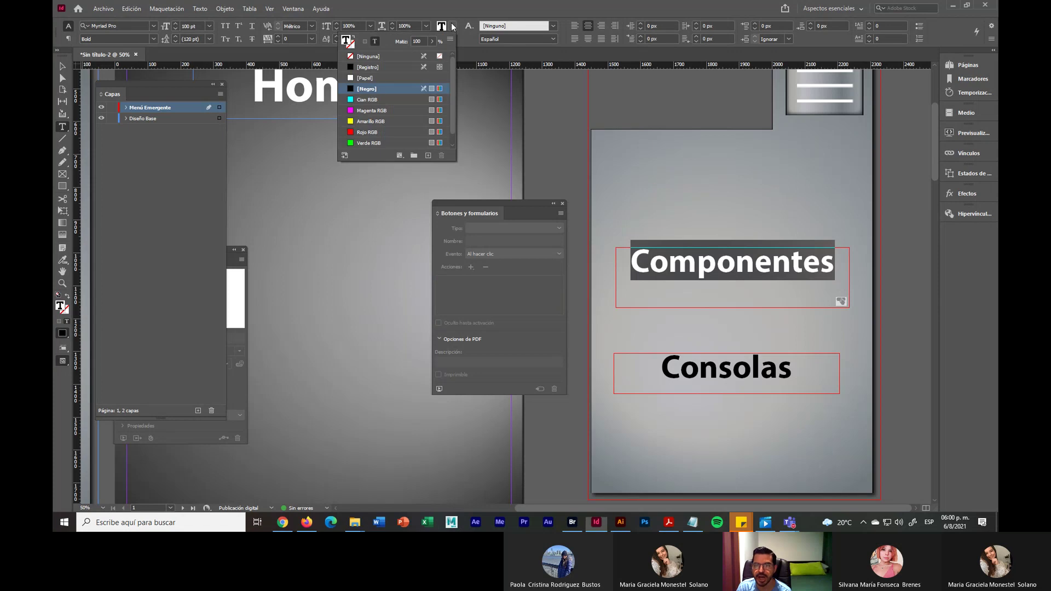
left_click(367, 131)
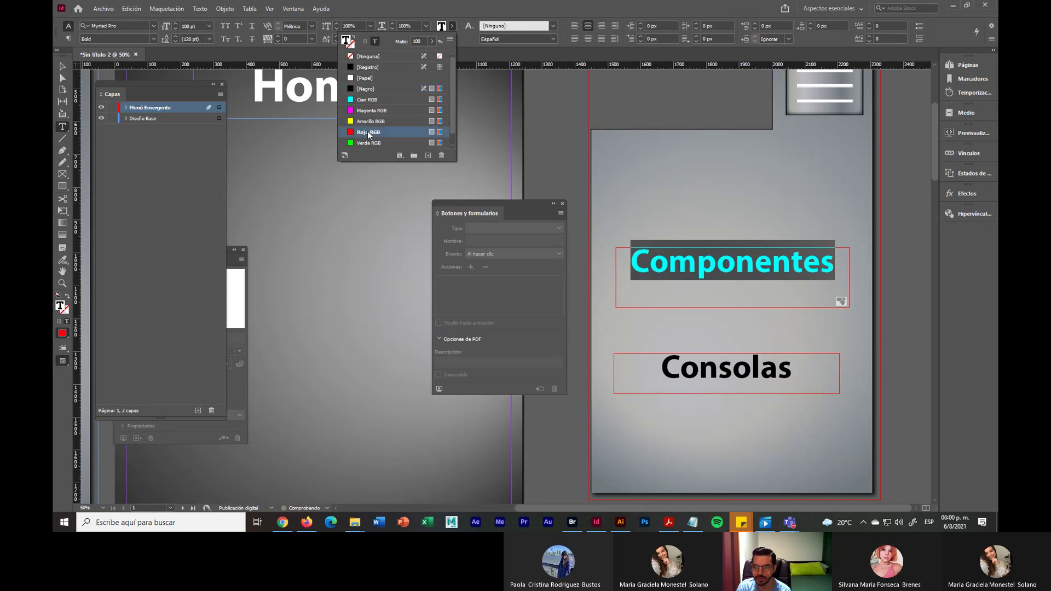
left_click(62, 66)
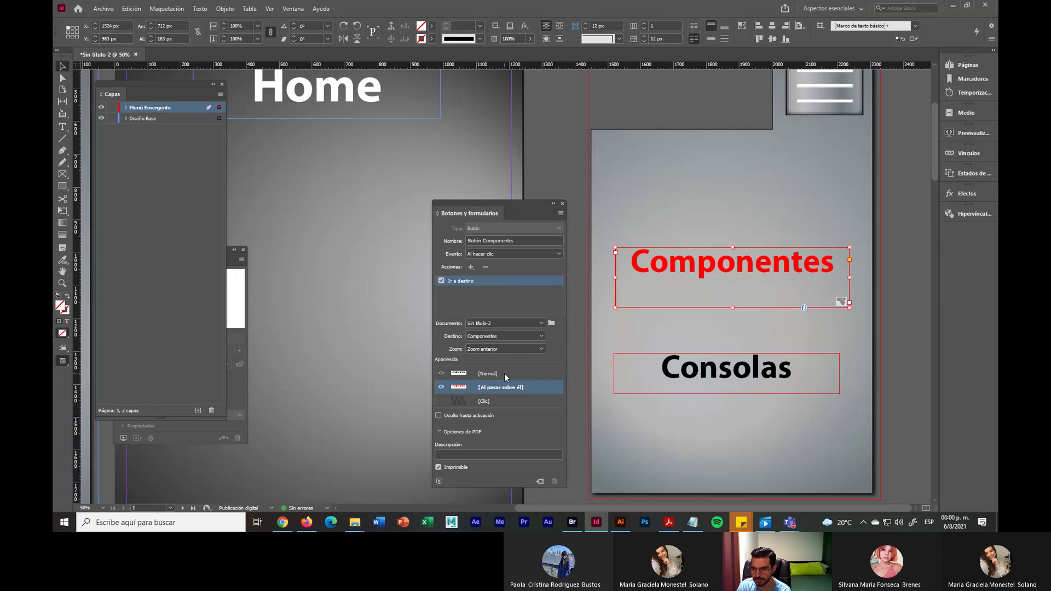
left_click(504, 373)
left_click(511, 387)
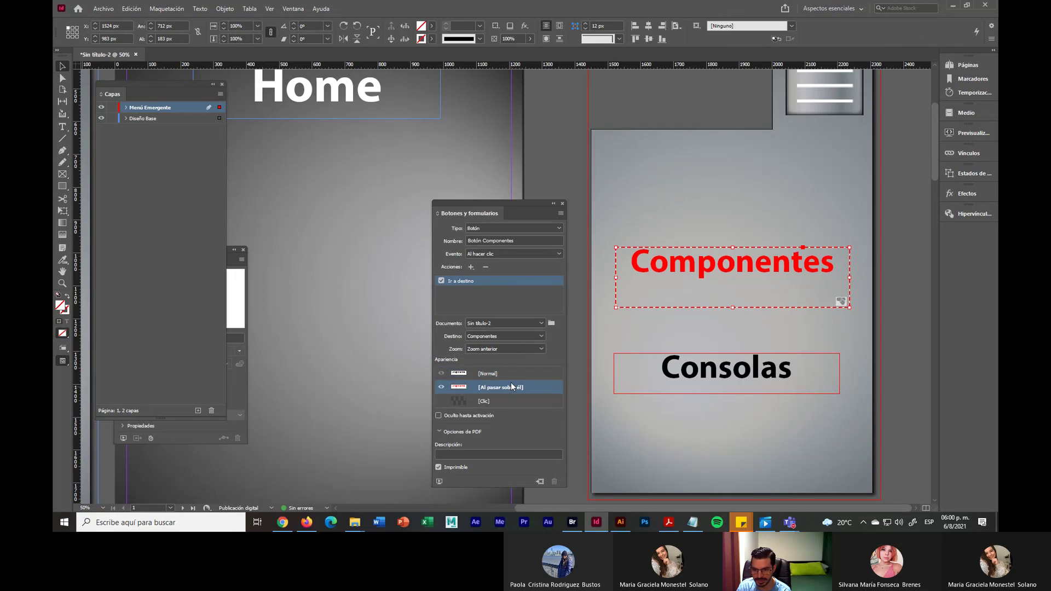
left_click(511, 376)
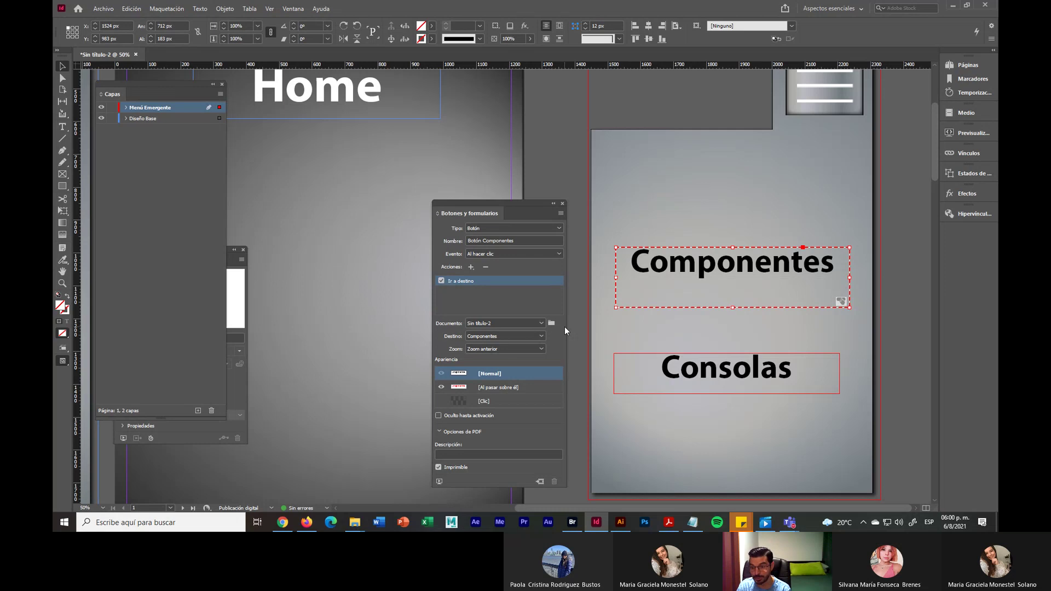
Convert the Consolas text frame in the pop-up menu into a button named Botón Consolas
left_click(742, 377)
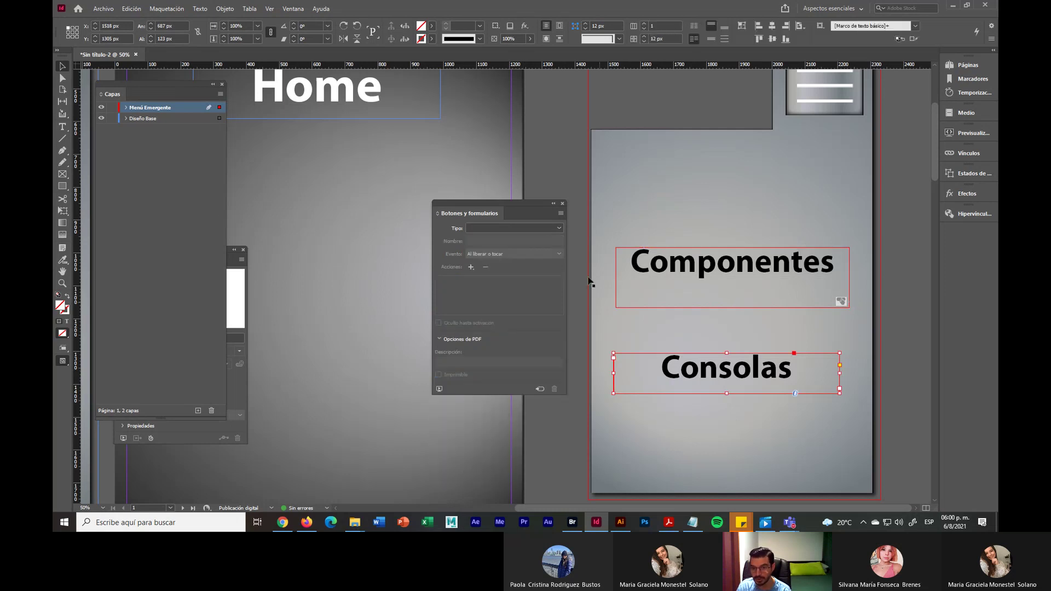
left_click(533, 226)
left_click(503, 241)
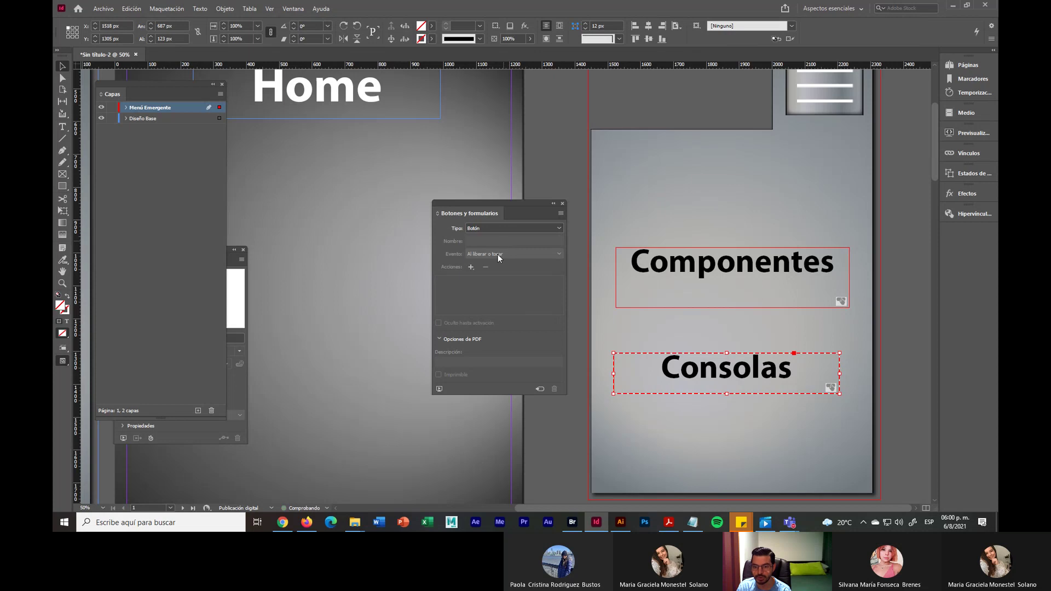
left_click(497, 240)
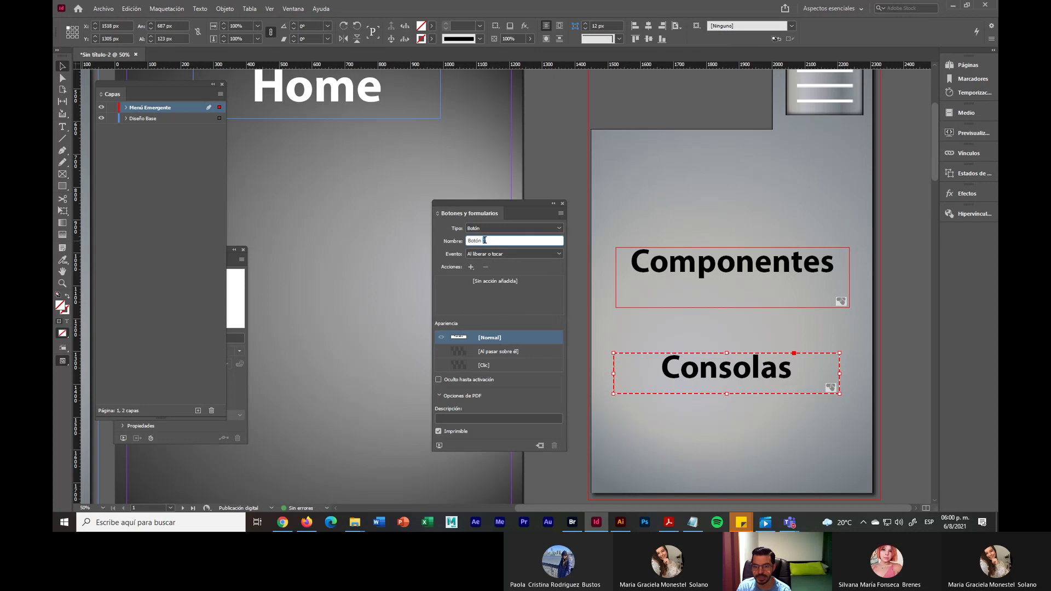
double_click(485, 240)
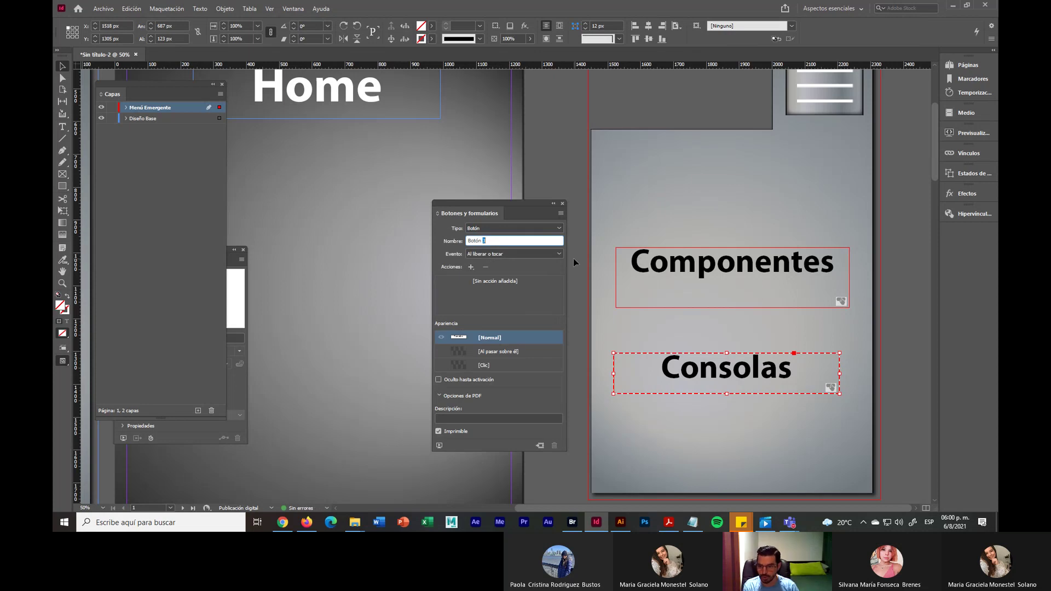
type("Consolas")
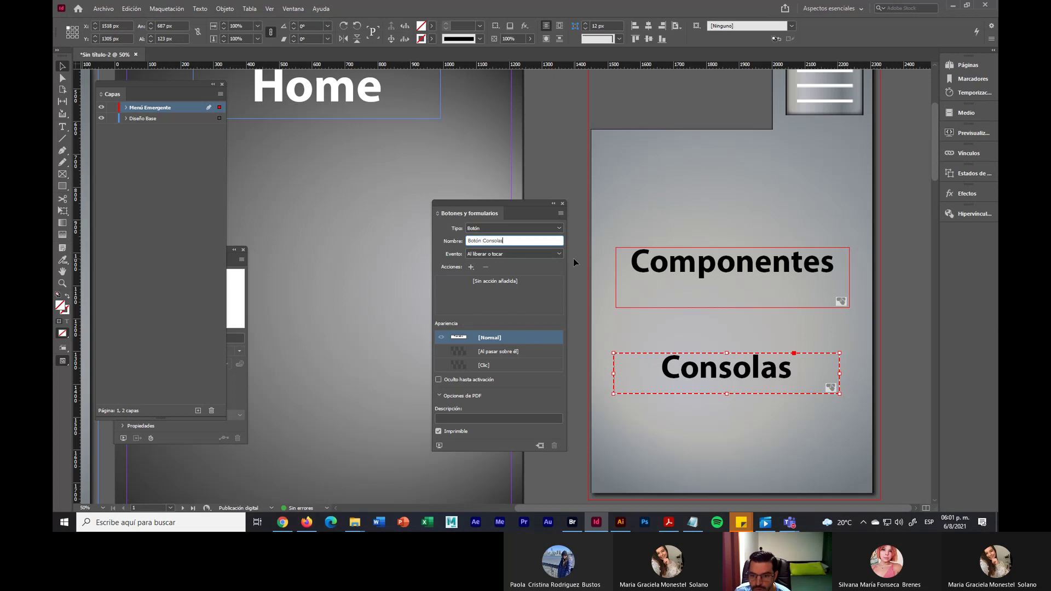
Set the Consolas button's event to Al hacer clic and add an Ir a destino action targeting the Consolas destination
left_click(543, 253)
left_click(513, 275)
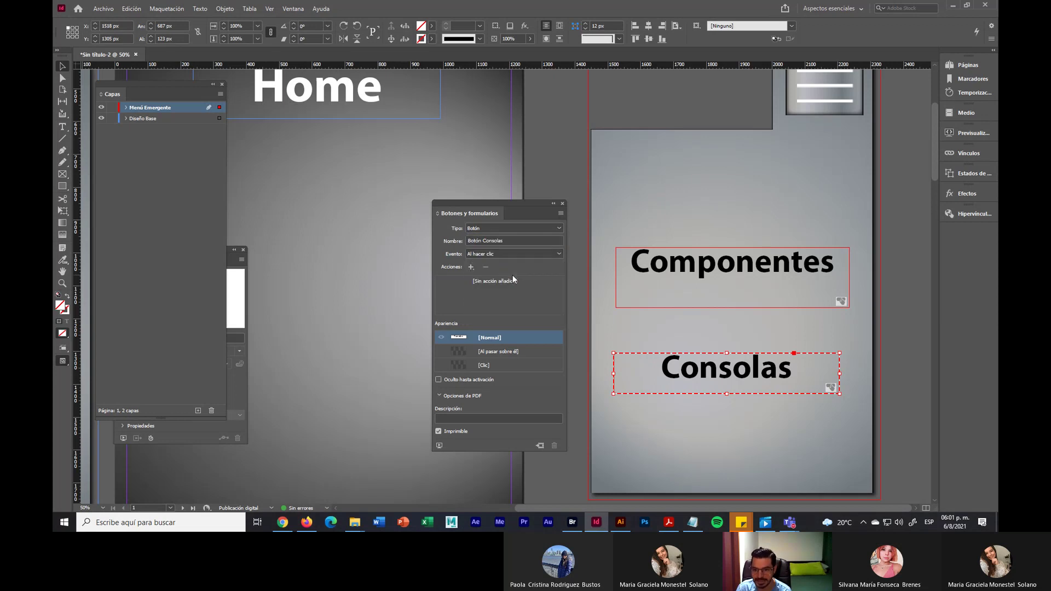
left_click(470, 267)
left_click(521, 16)
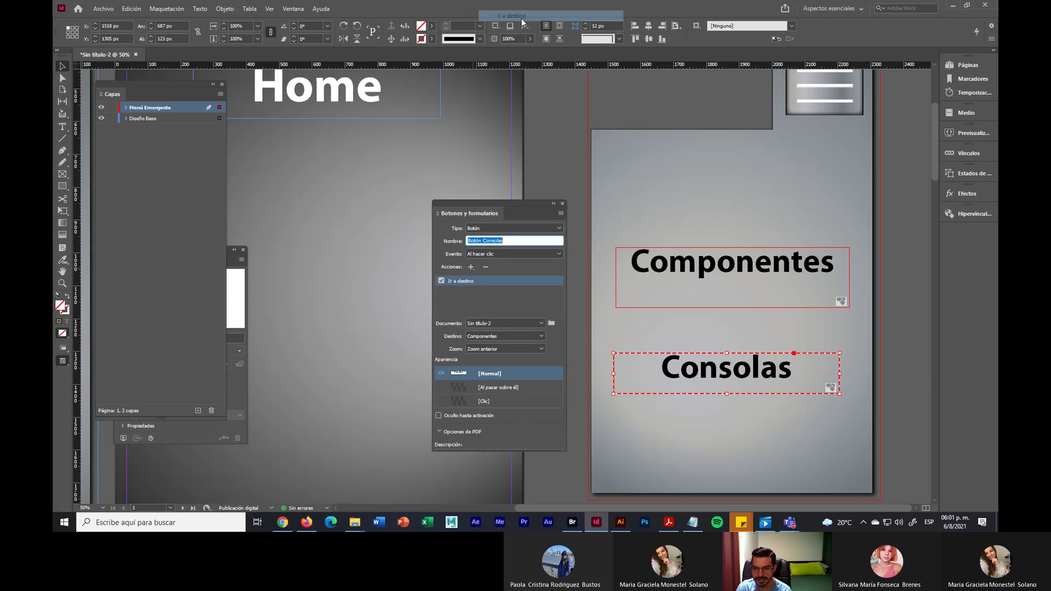
left_click(491, 336)
left_click(494, 354)
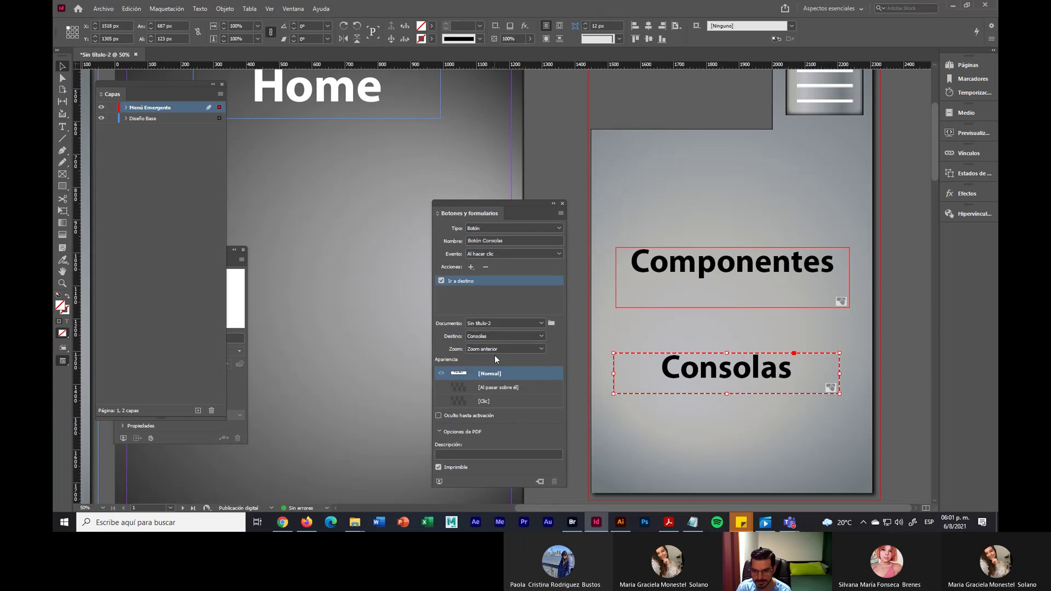
Give the Consolas button an Al pasar sobre él appearance with Rojo RGB text, and return to its Normal appearance
left_click(501, 387)
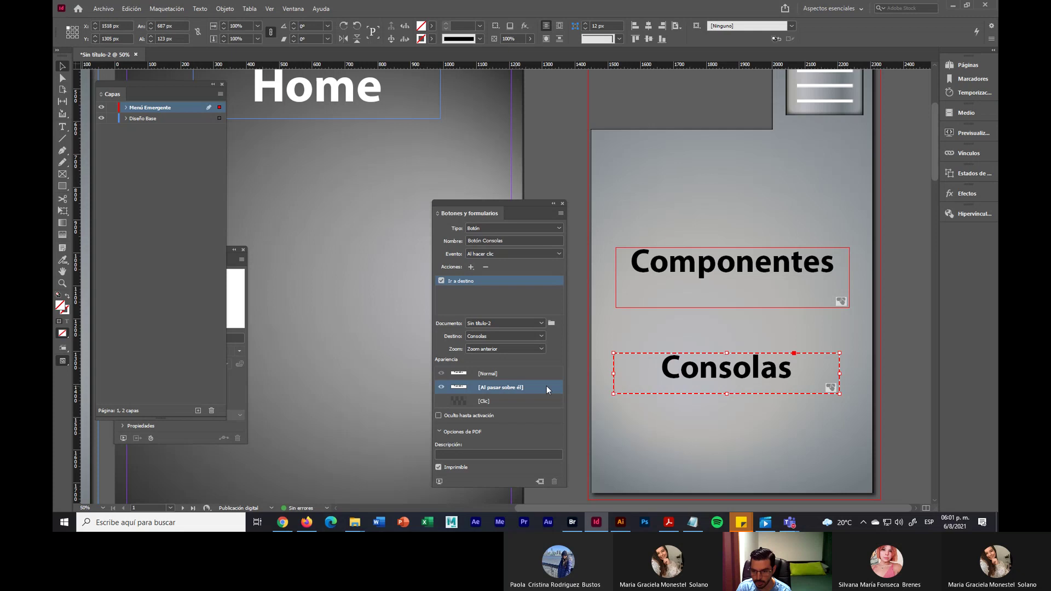
left_click(61, 126)
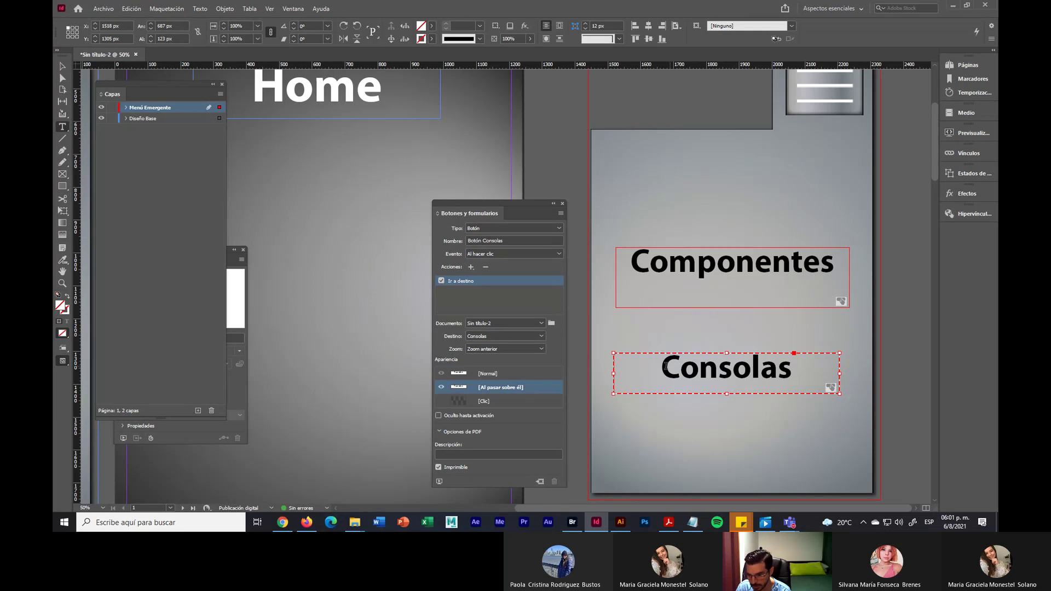
left_click(663, 367)
left_click_drag(663, 367, 810, 368)
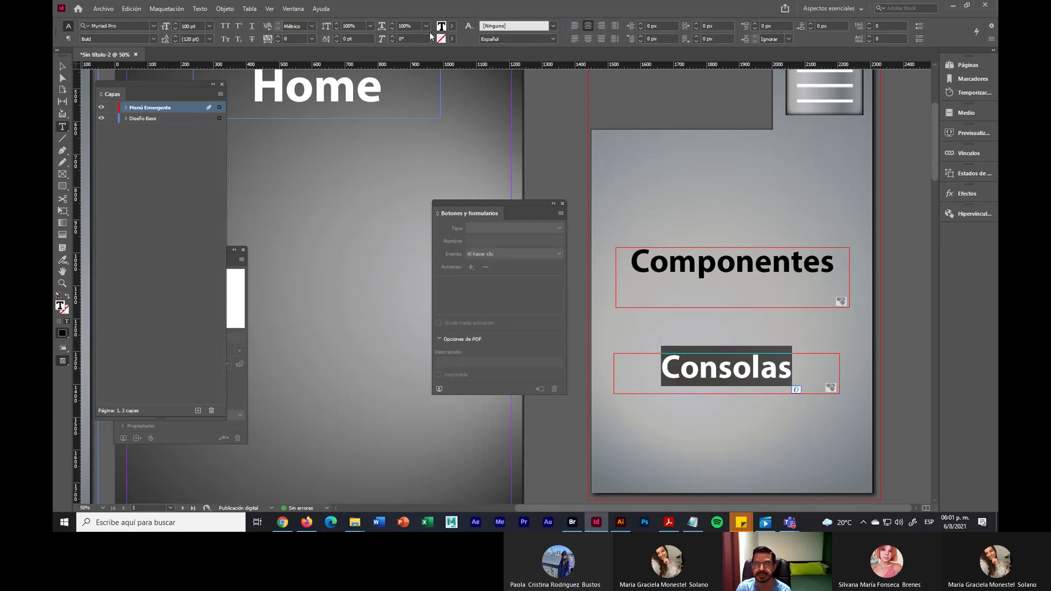
left_click(451, 28)
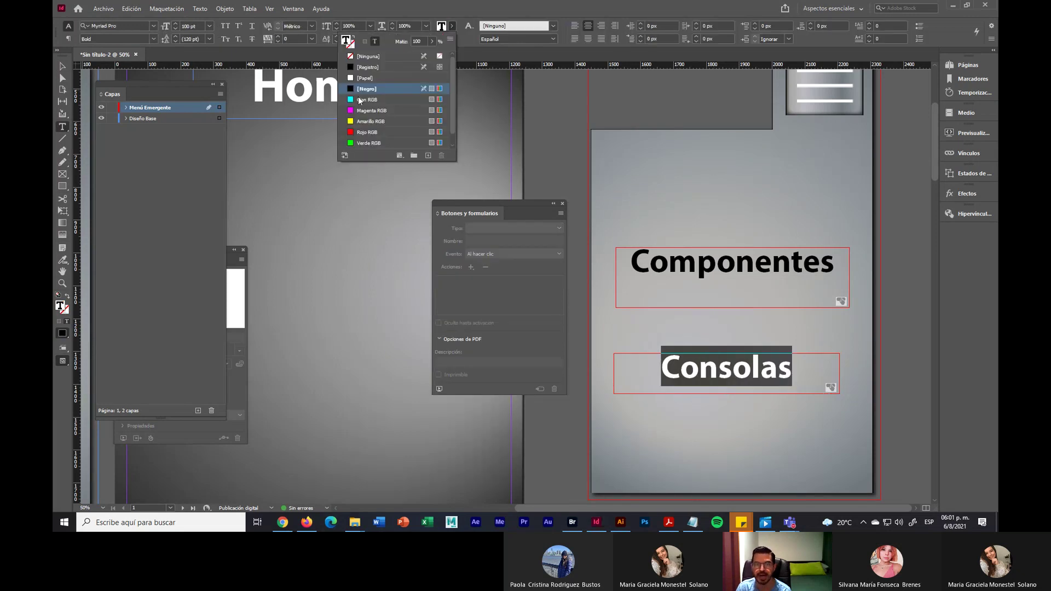
left_click(366, 134)
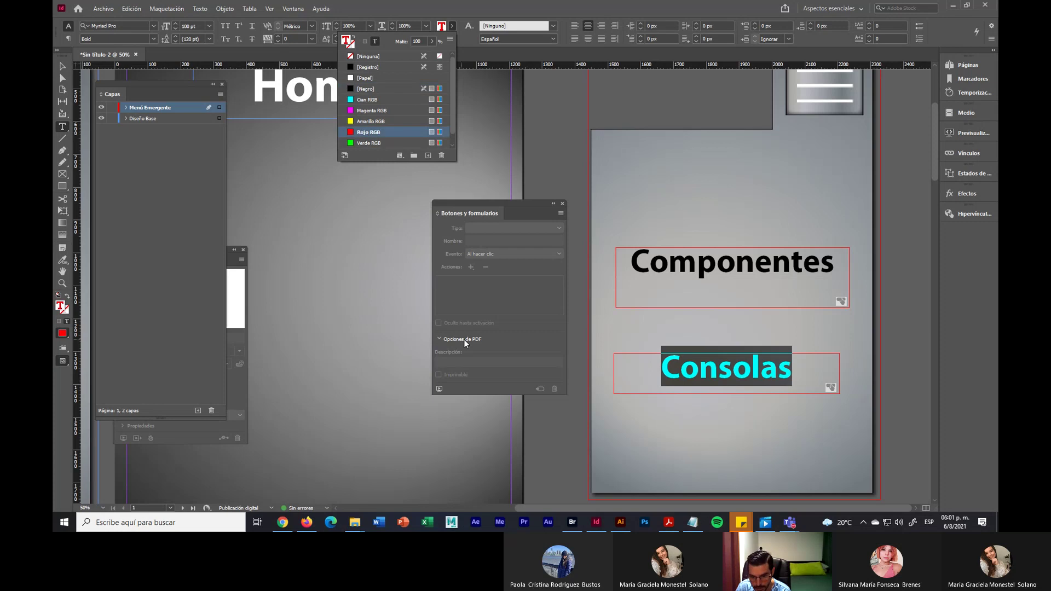
left_click(64, 68)
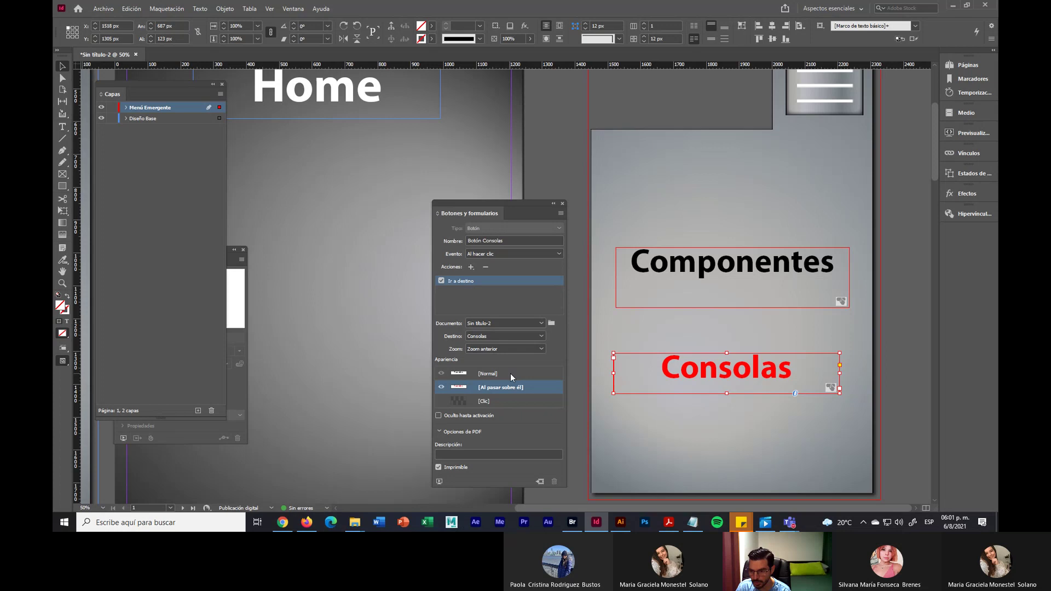
left_click(510, 373)
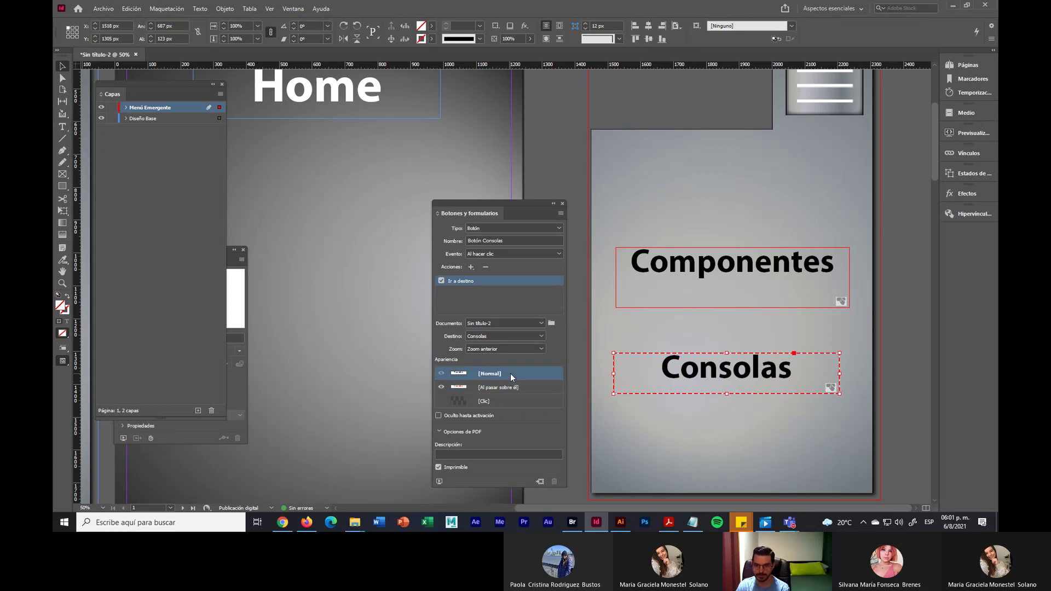
Save the document as Menú Emergente Sitio Movil.indd in the current folder, basing the name on the existing Sitio Movil.indd
left_click(103, 8)
left_click(135, 89)
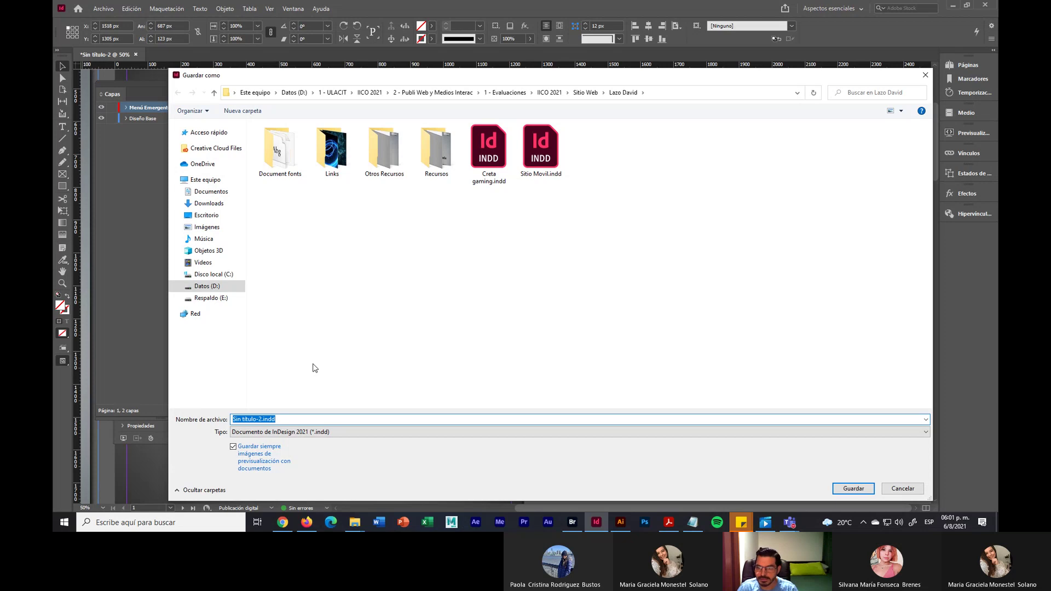
left_click(535, 148)
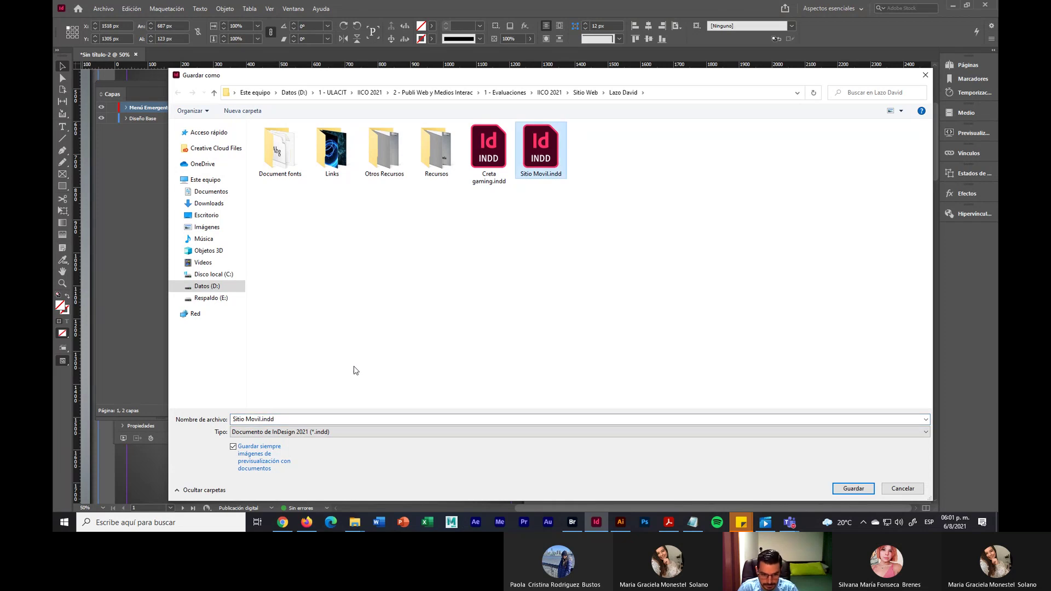
left_click(253, 420)
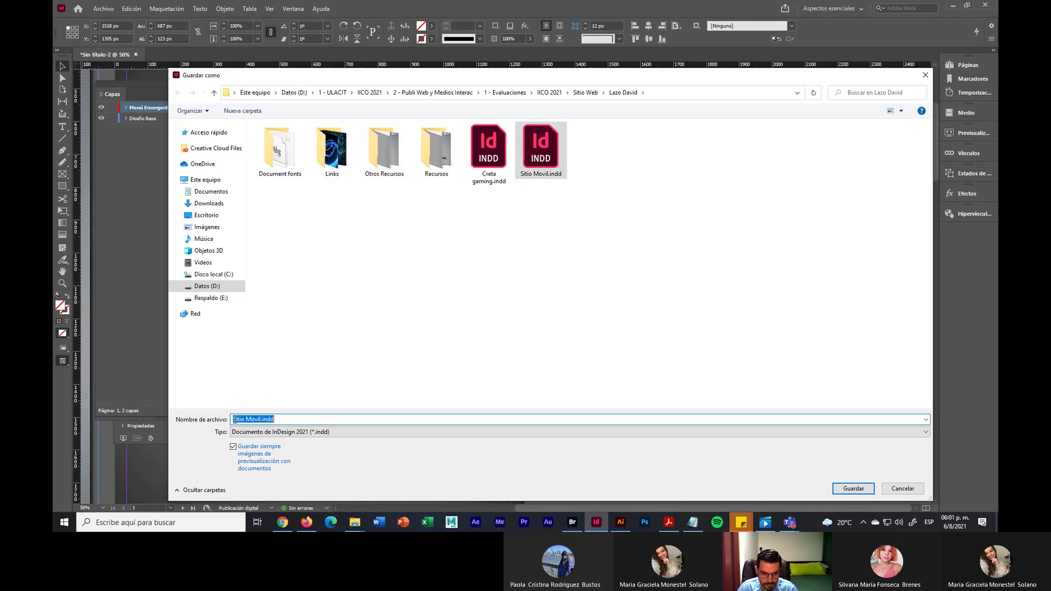
key("Home")
type("Menú Emer")
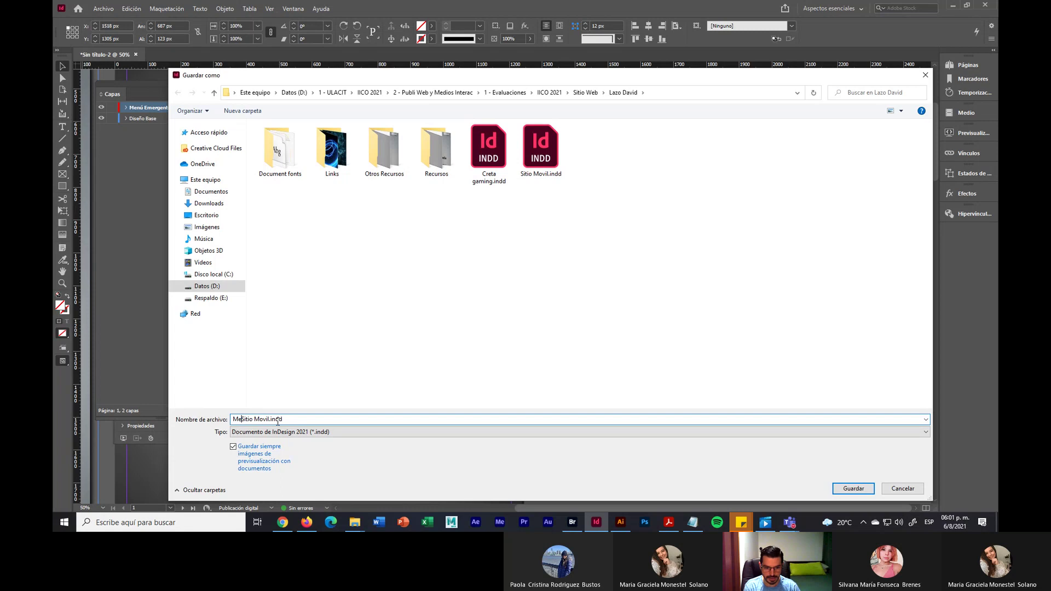
type("gente")
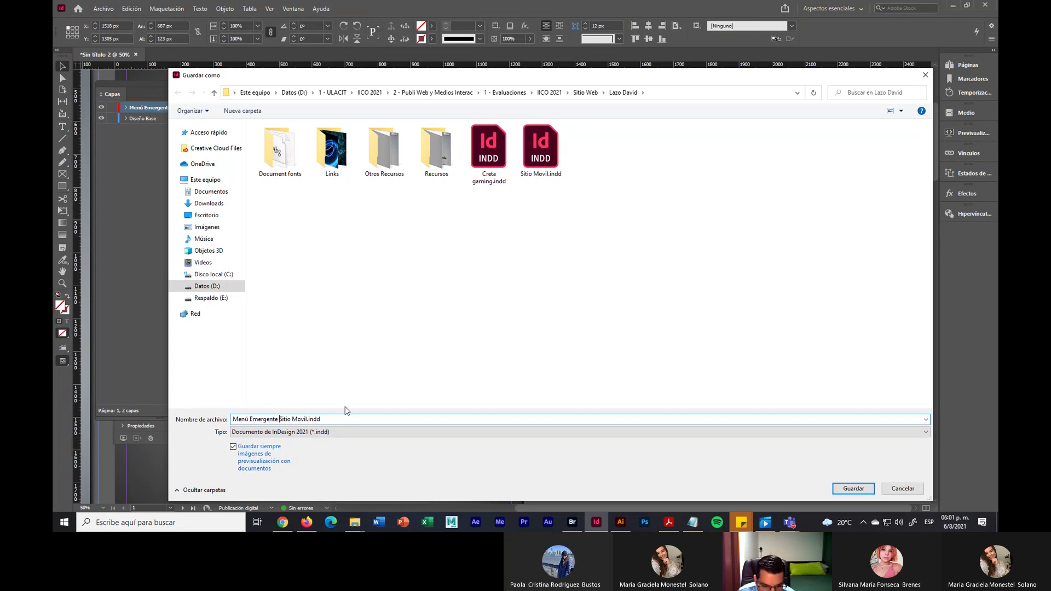
left_click(336, 421)
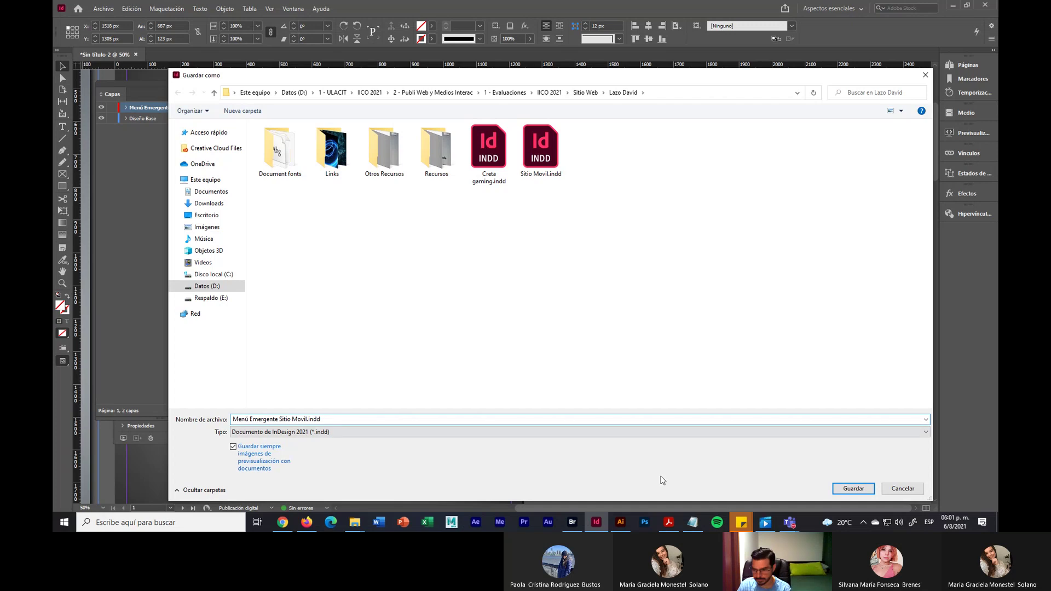
left_click(853, 488)
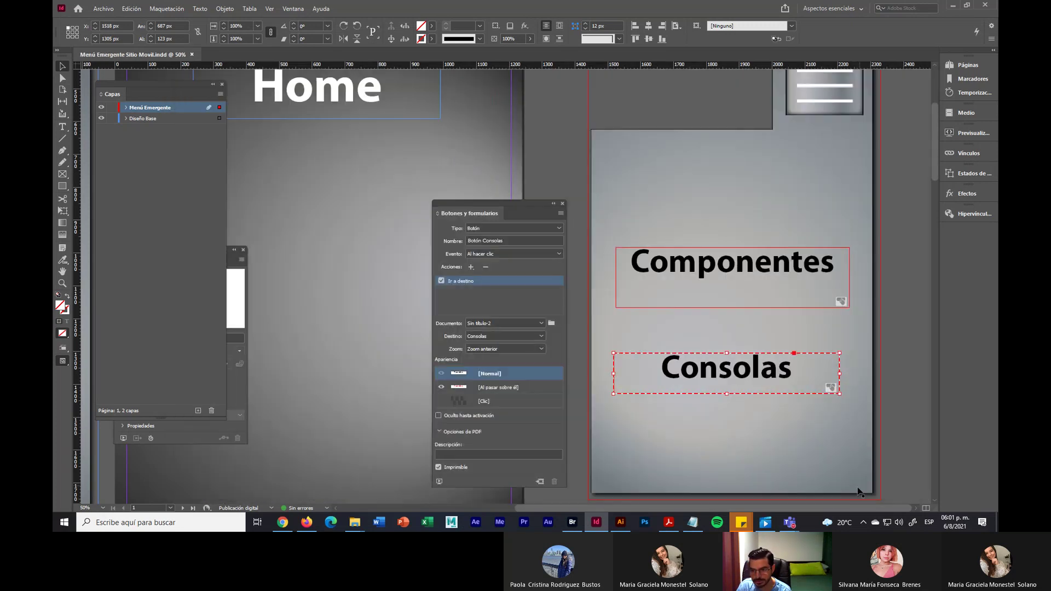
Switch to the Microsoft Teams meeting window to check its chat, and return to the InDesign document
mouse_move(789, 522)
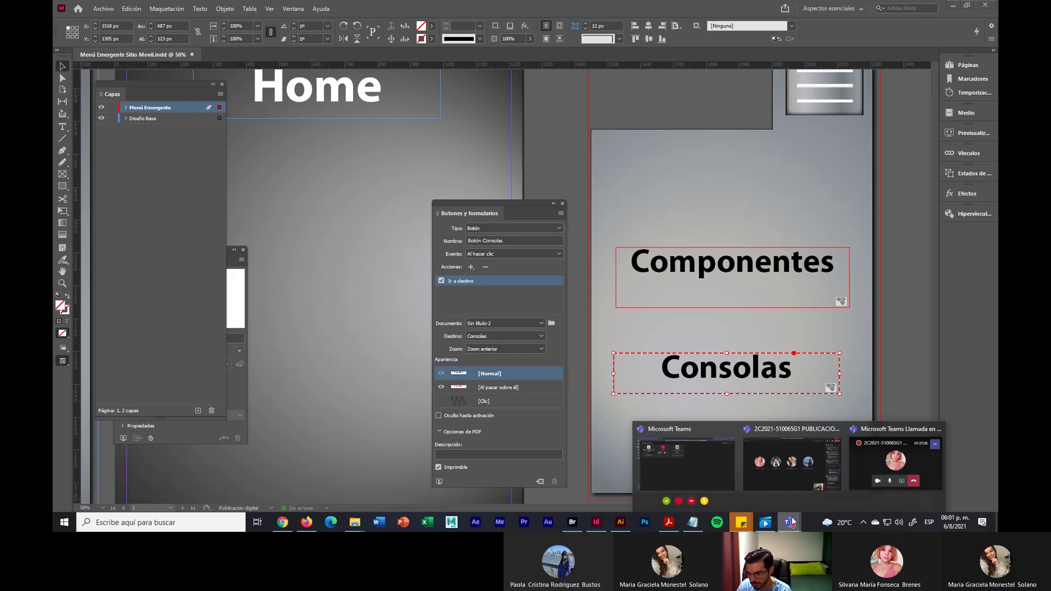
left_click(795, 475)
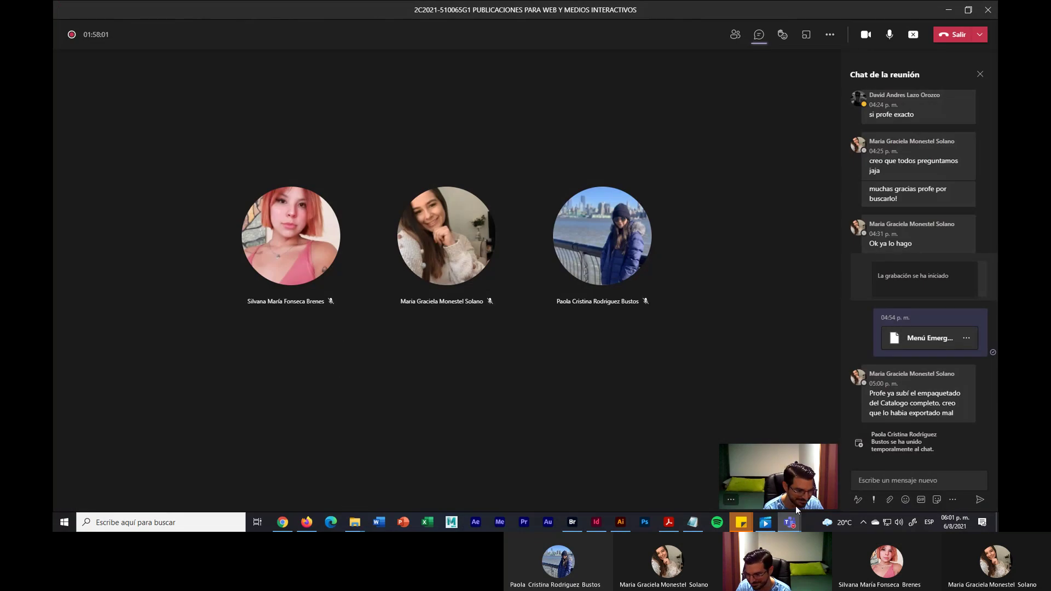
mouse_move(791, 521)
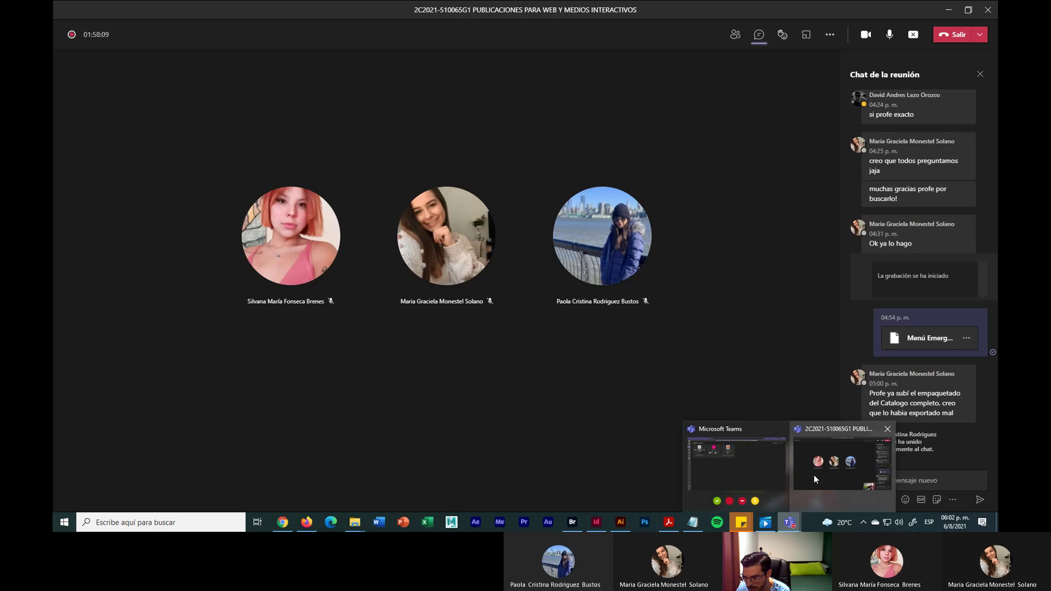
left_click(597, 524)
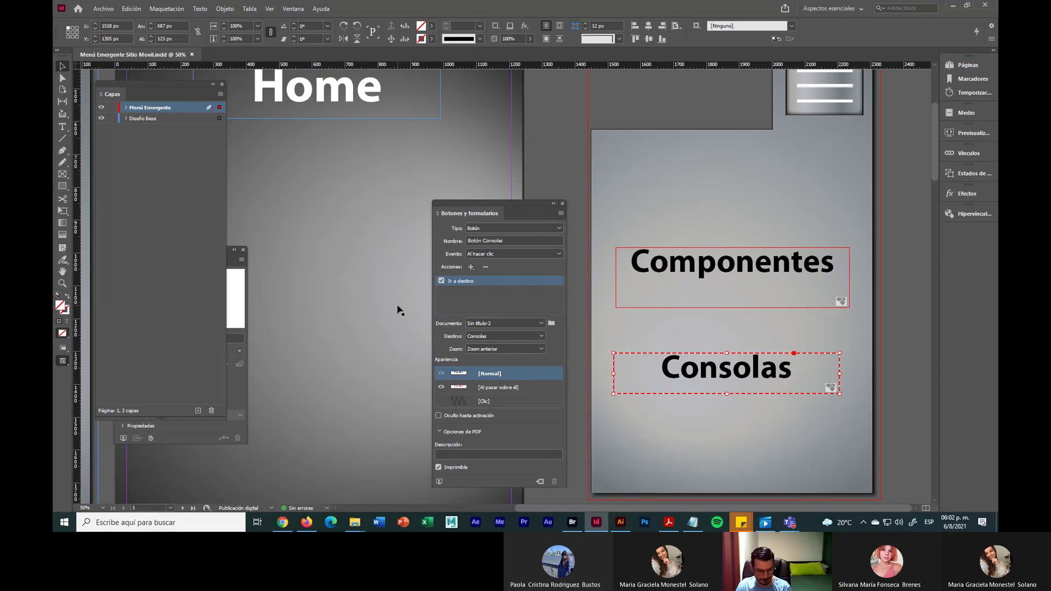
Move the Botones y formularios panel clear of the page artwork and deselect the Consolas button on the Home page
scroll(400, 310, "down", 3)
scroll(400, 306, "up", 1)
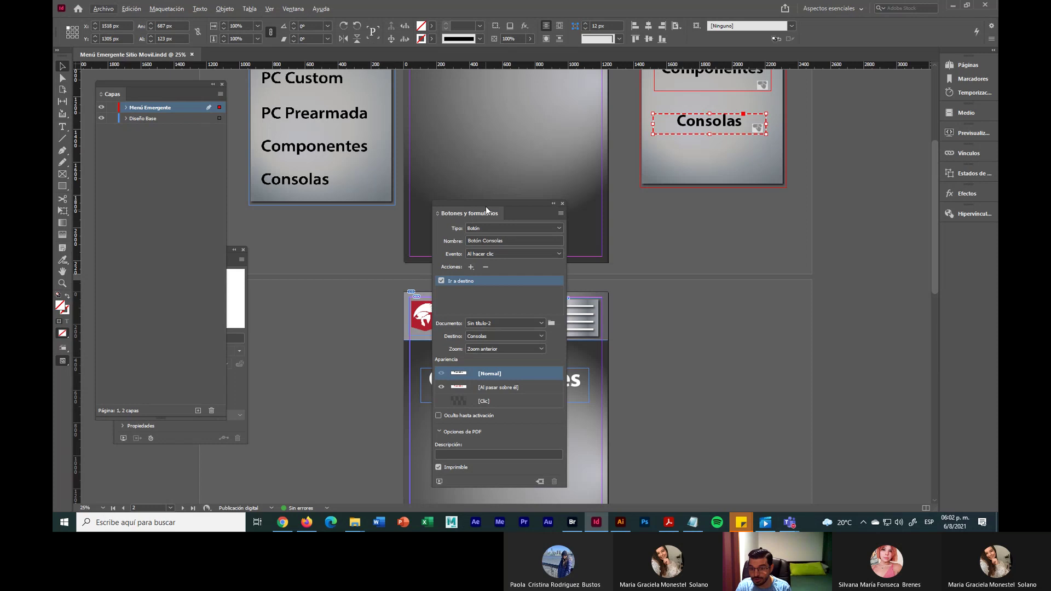
left_click_drag(486, 210, 872, 214)
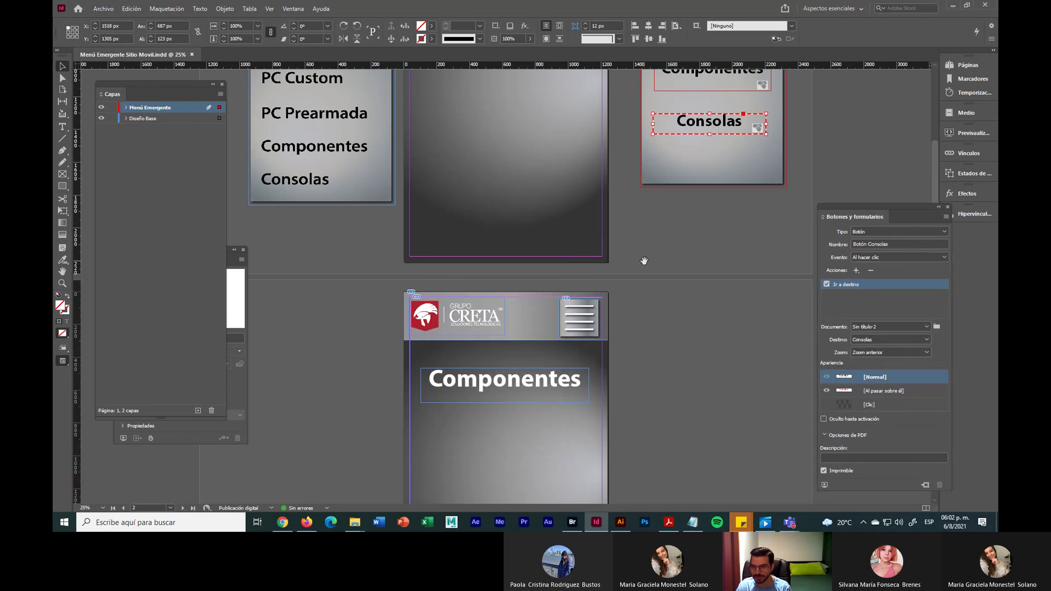
left_click_drag(643, 260, 699, 431)
left_click(705, 433)
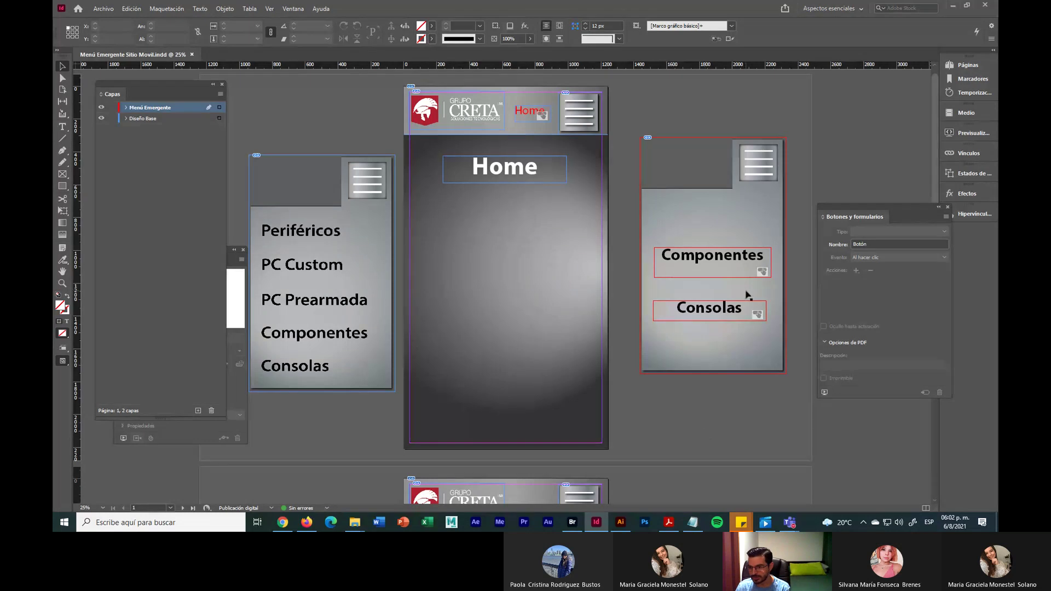
Group the pop-up menu background with its Componentes and Consolas buttons beside the Home page
left_click(747, 264)
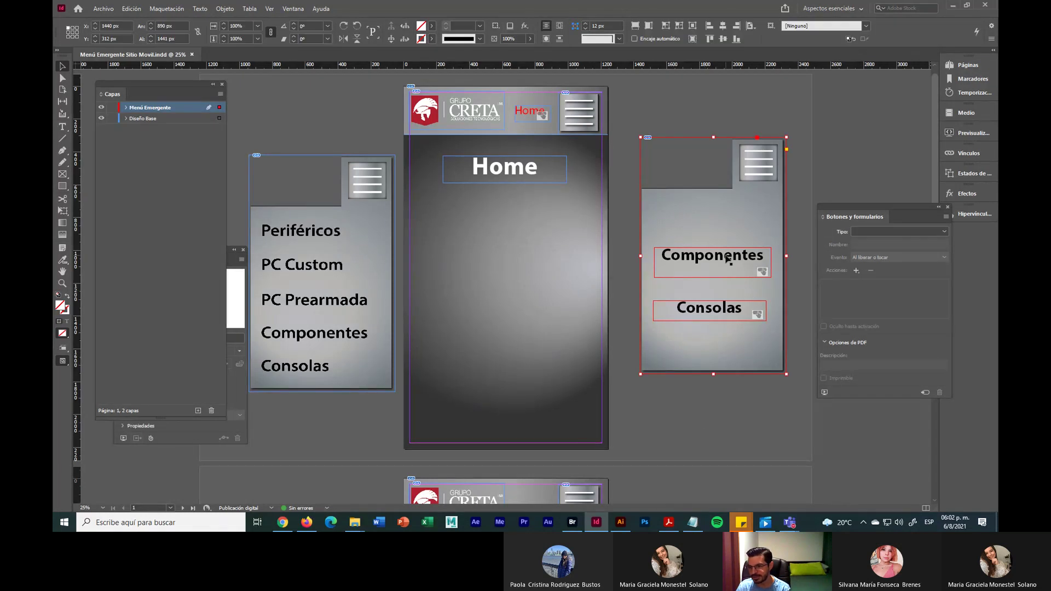
left_click(726, 309)
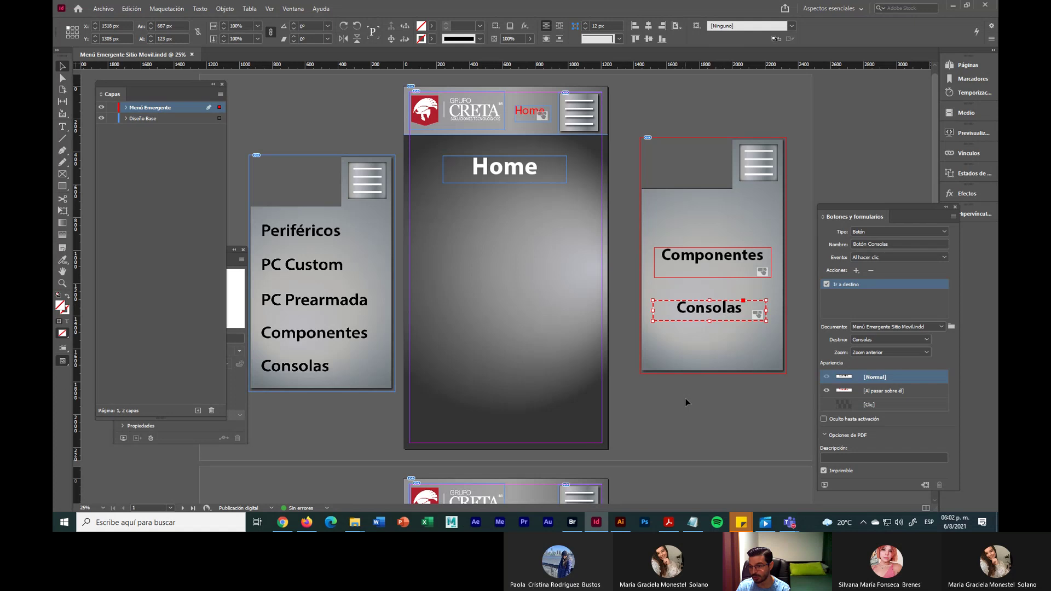
left_click(708, 415)
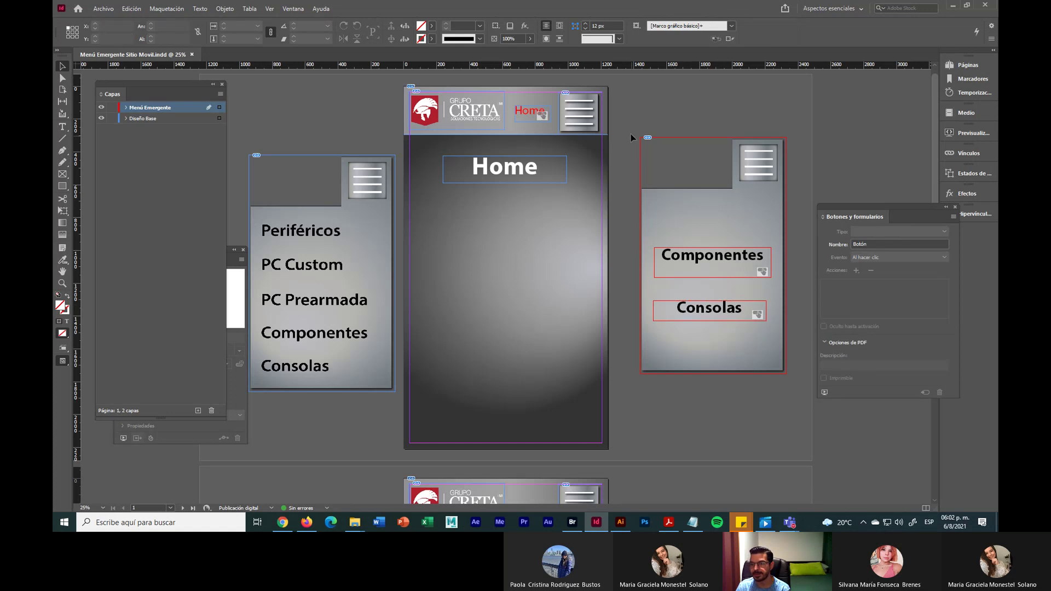
left_click_drag(662, 185, 800, 396)
right_click(757, 353)
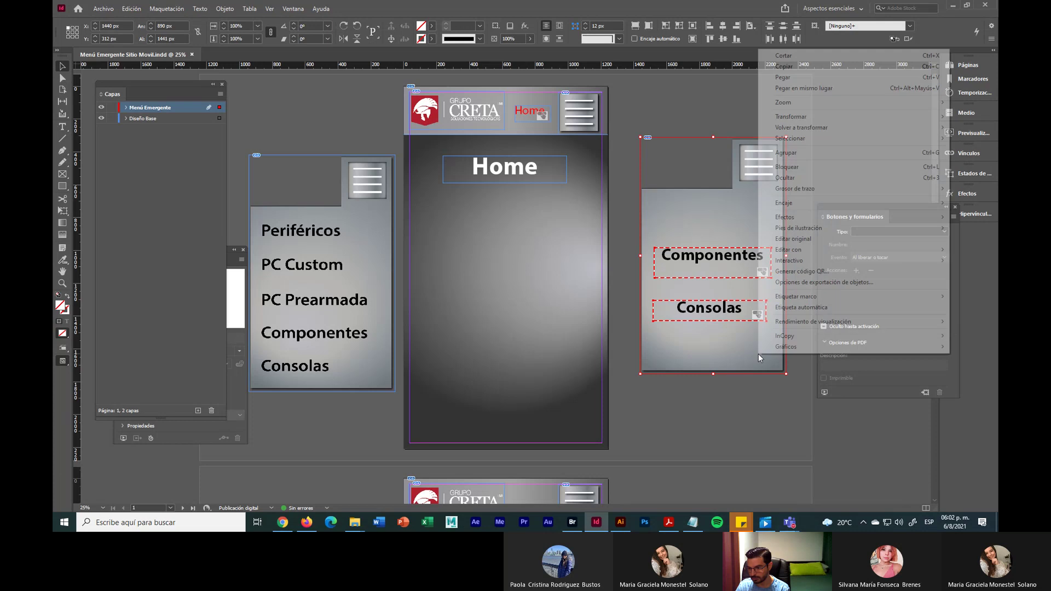
left_click(786, 152)
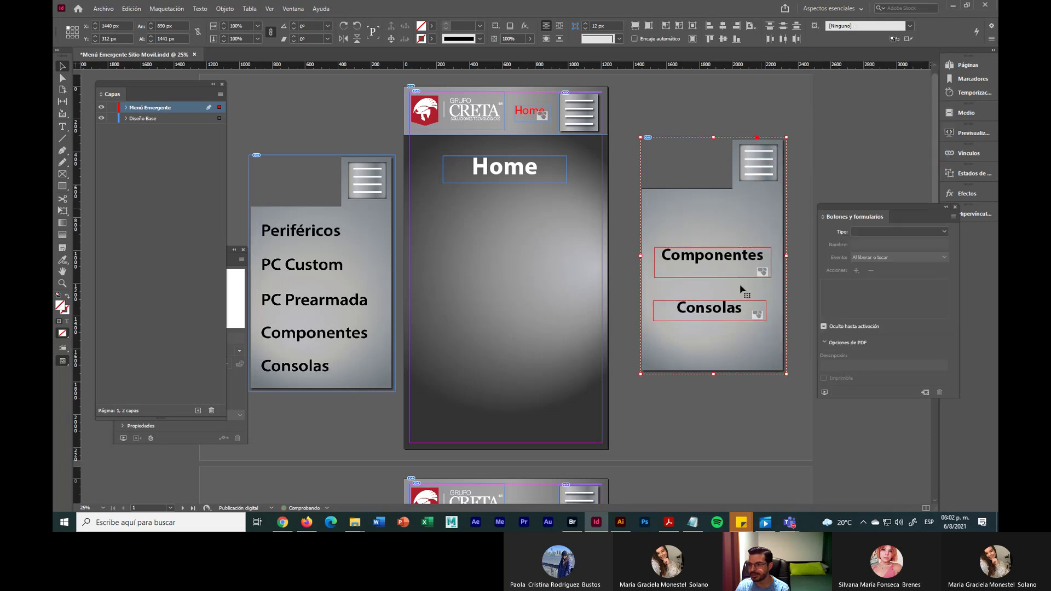
Rename the pop-up menu group inside the Menú Emergente layer as Visible
left_click(126, 108)
left_click(145, 118)
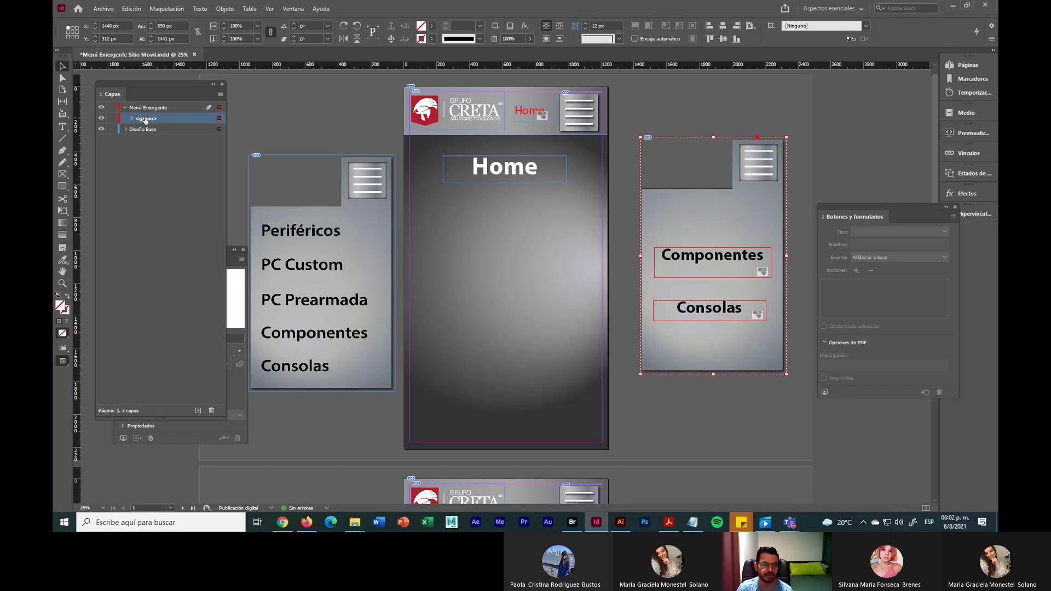
left_click(145, 119)
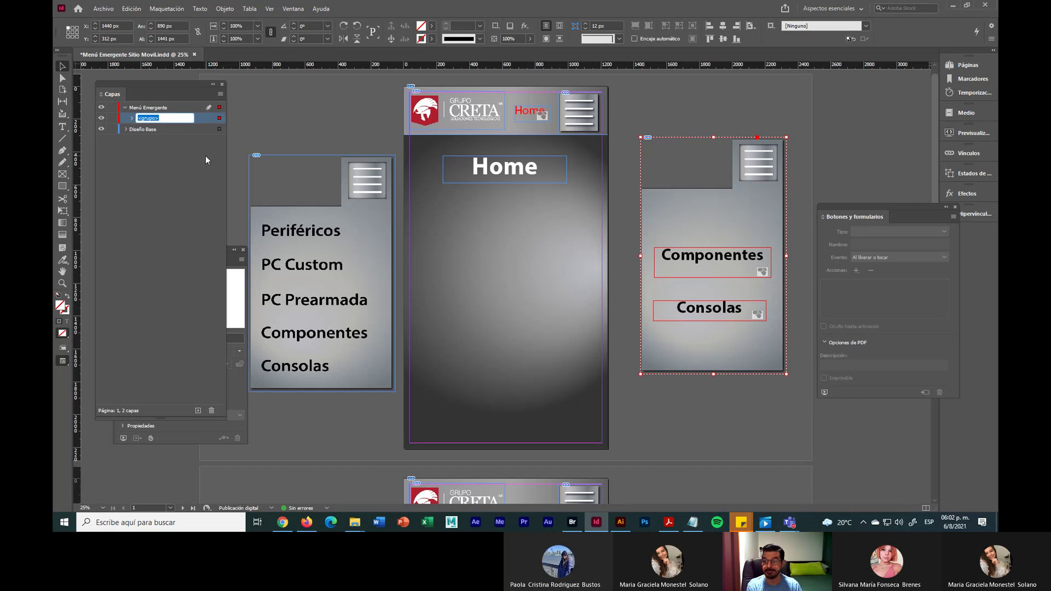
type("Visible")
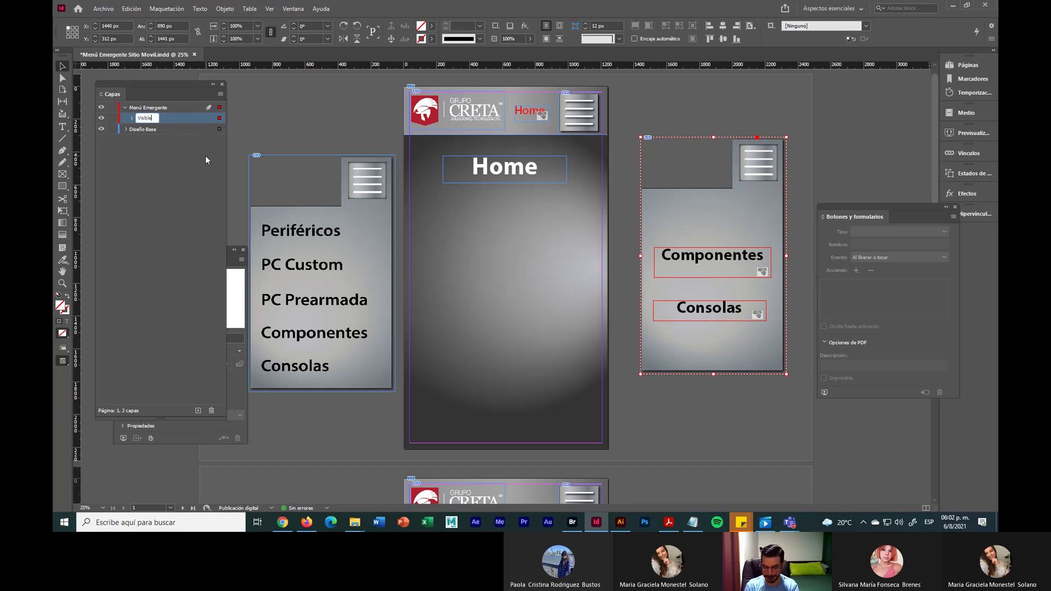
key("Return")
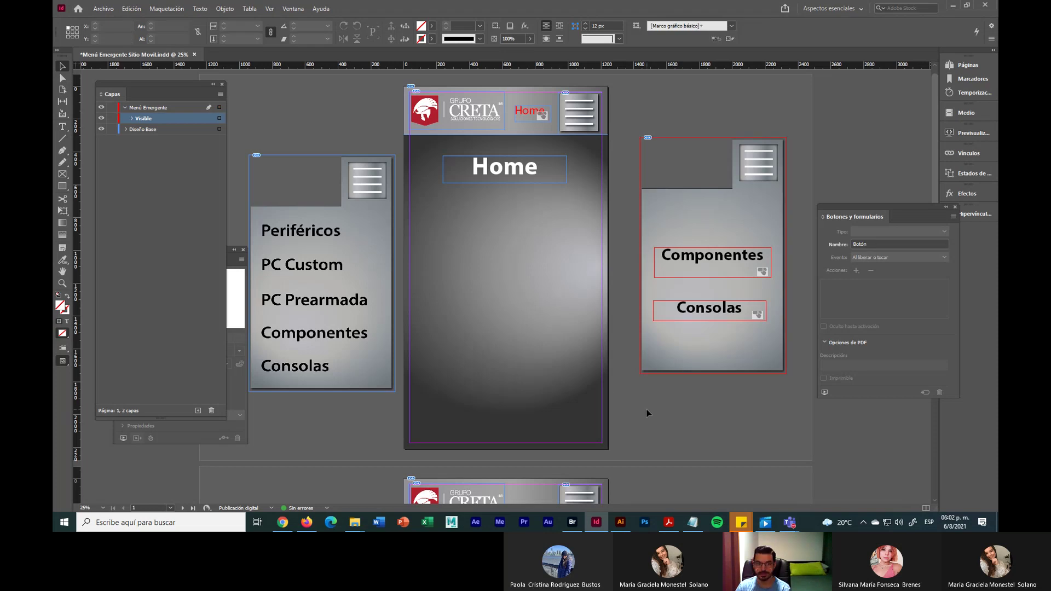
Draw an empty rectangle frame about 996 by 1572 px around the pop-up menu group and name it Invisible
left_click(64, 175)
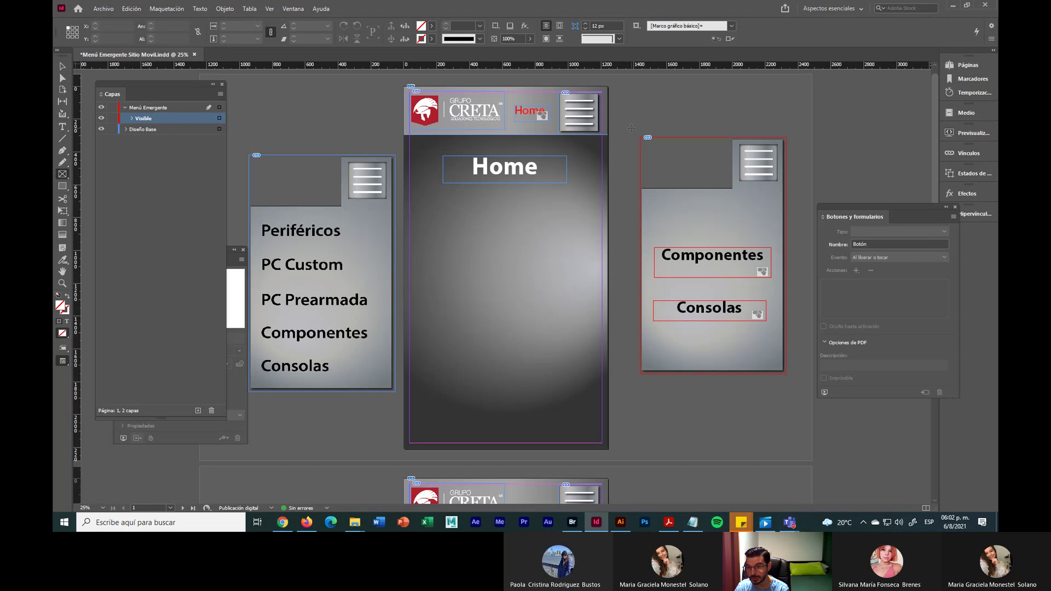
left_click_drag(631, 128, 795, 386)
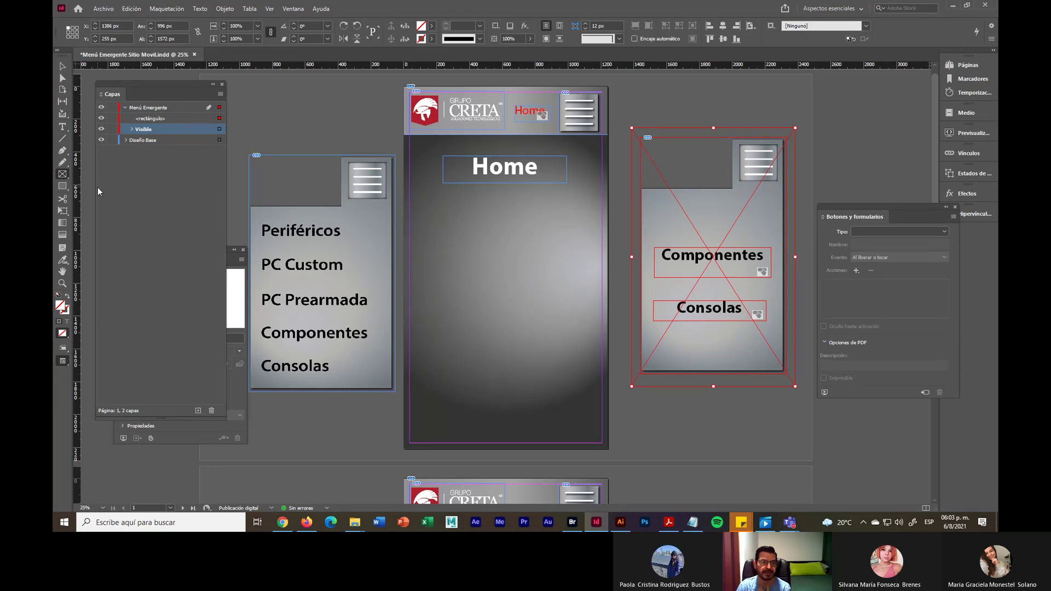
left_click(148, 120)
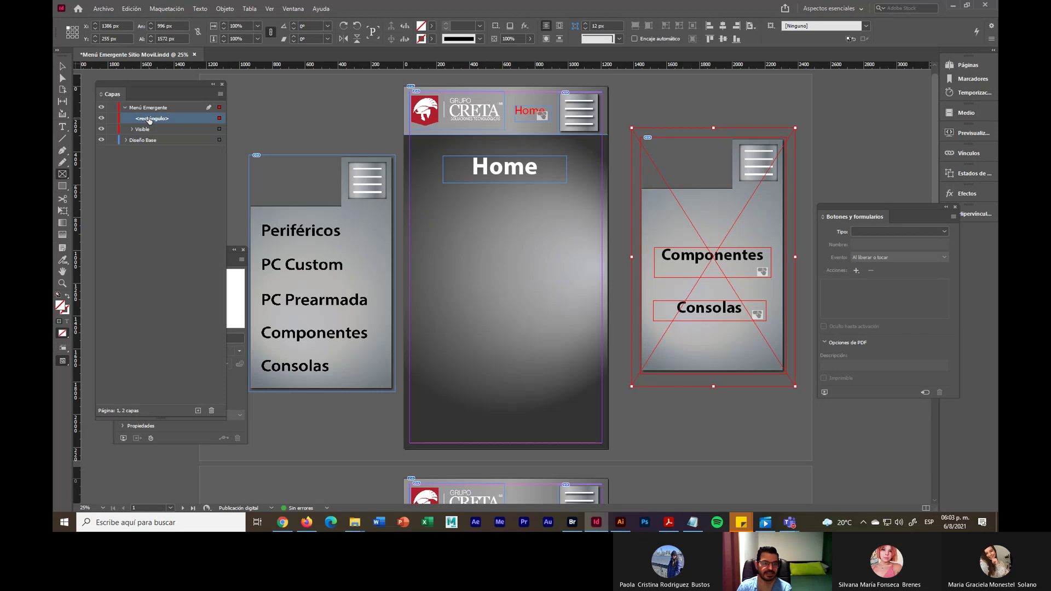
left_click(149, 119)
type("I")
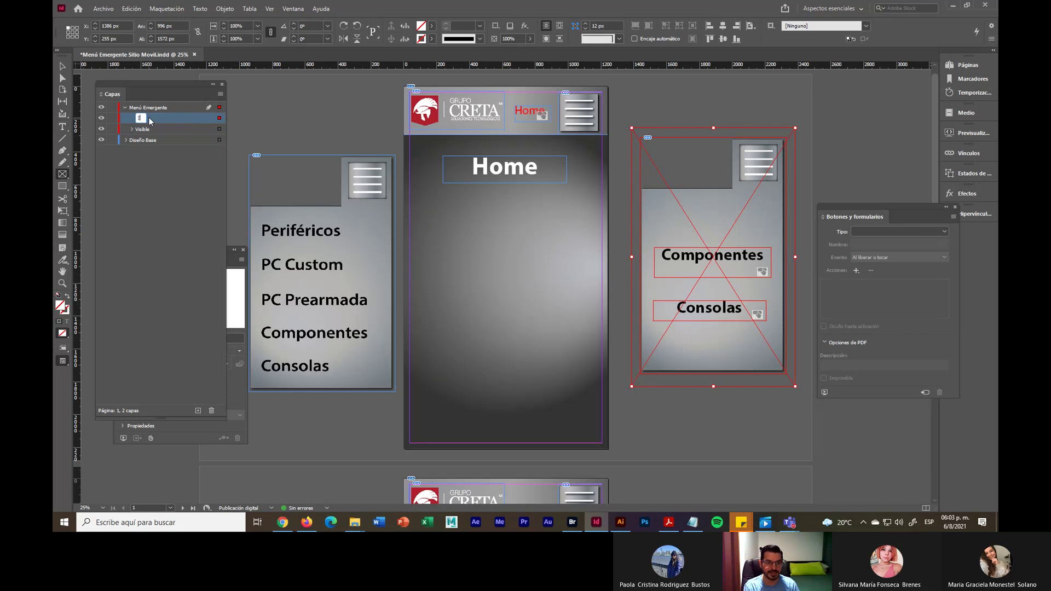
type("nvisible")
key("Return")
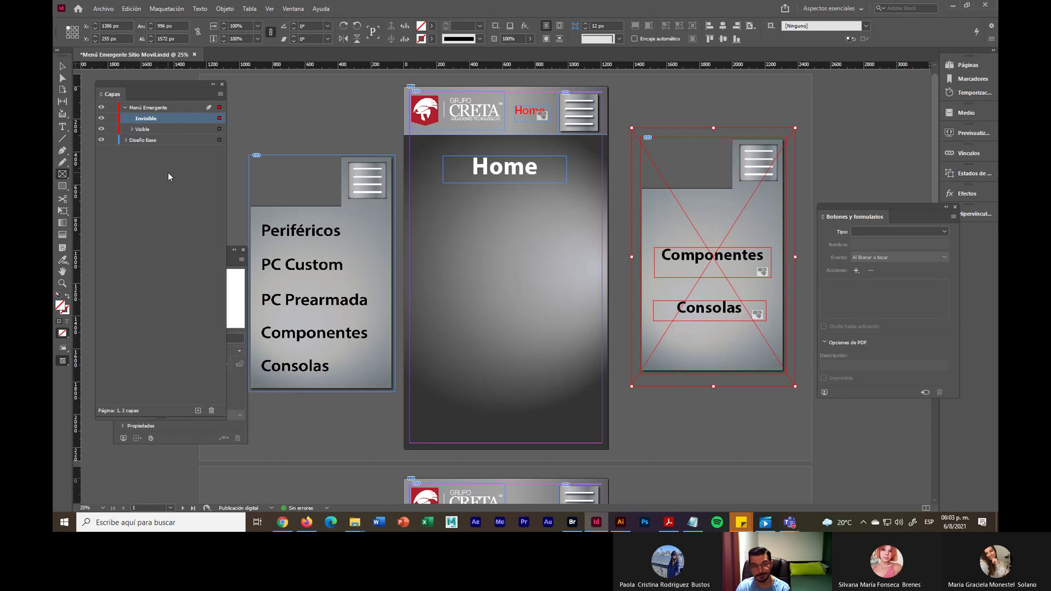
Hide and show the Invisible frame and the Visible group in turn to check what each one contains
left_click(101, 119)
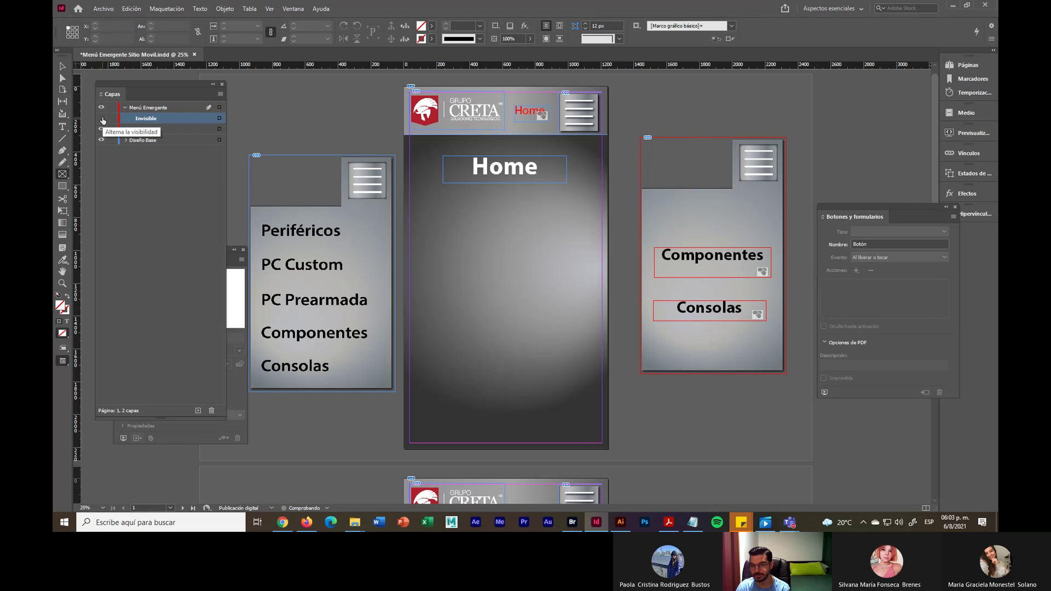
left_click(102, 119)
left_click(101, 130)
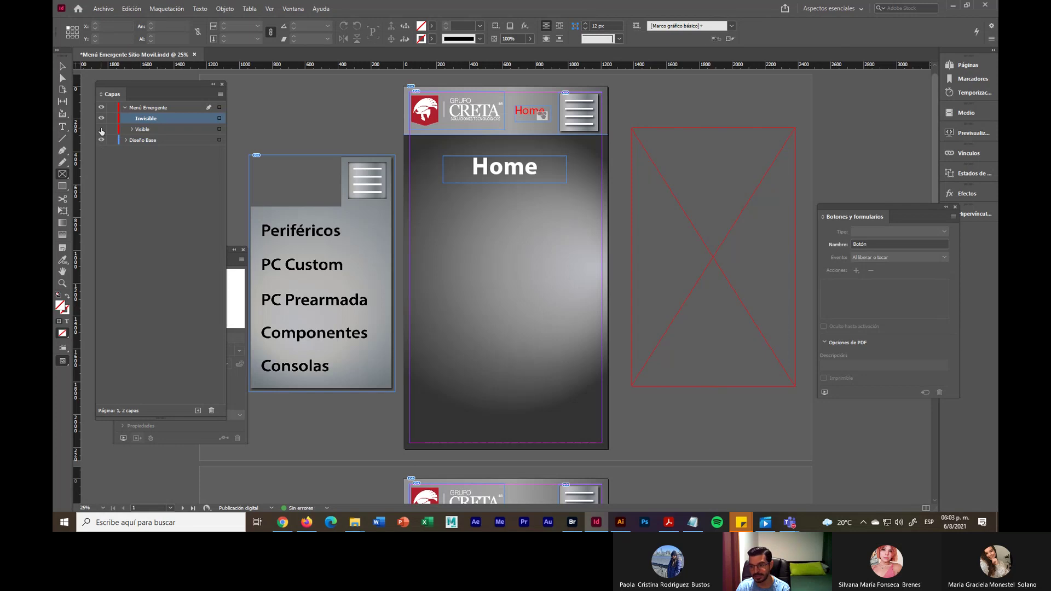
left_click(101, 129)
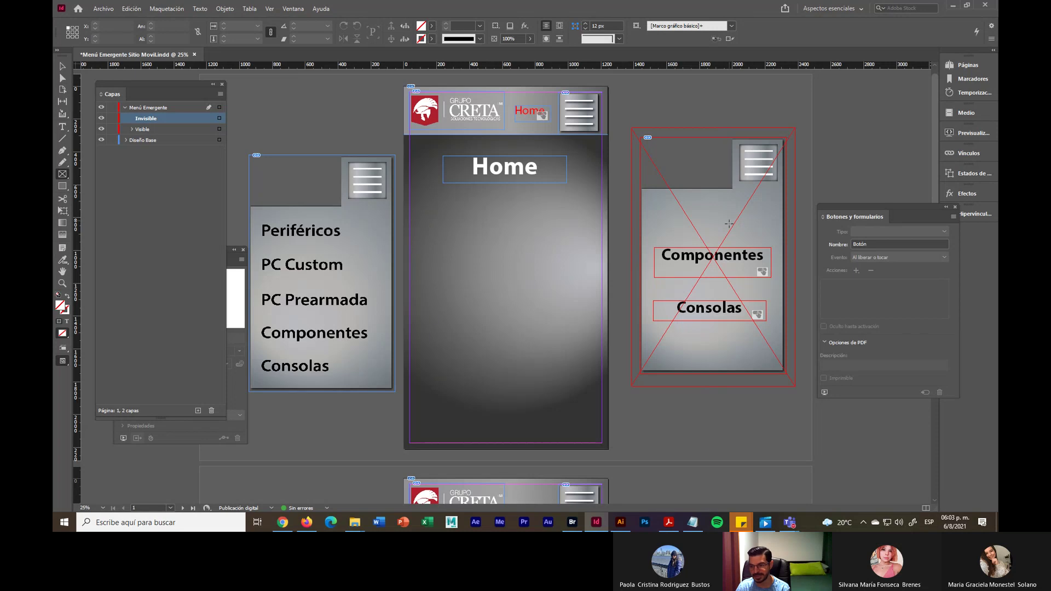
Select the Invisible frame together with the Visible group and convert them into a multi-state object with Estados de objeto
key("v")
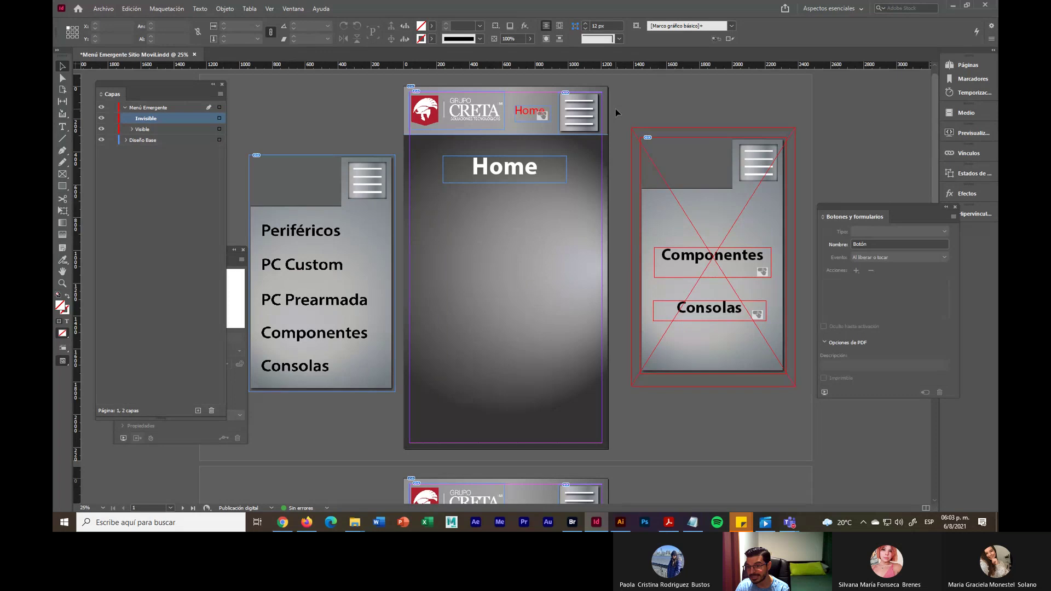
left_click_drag(616, 109, 803, 405)
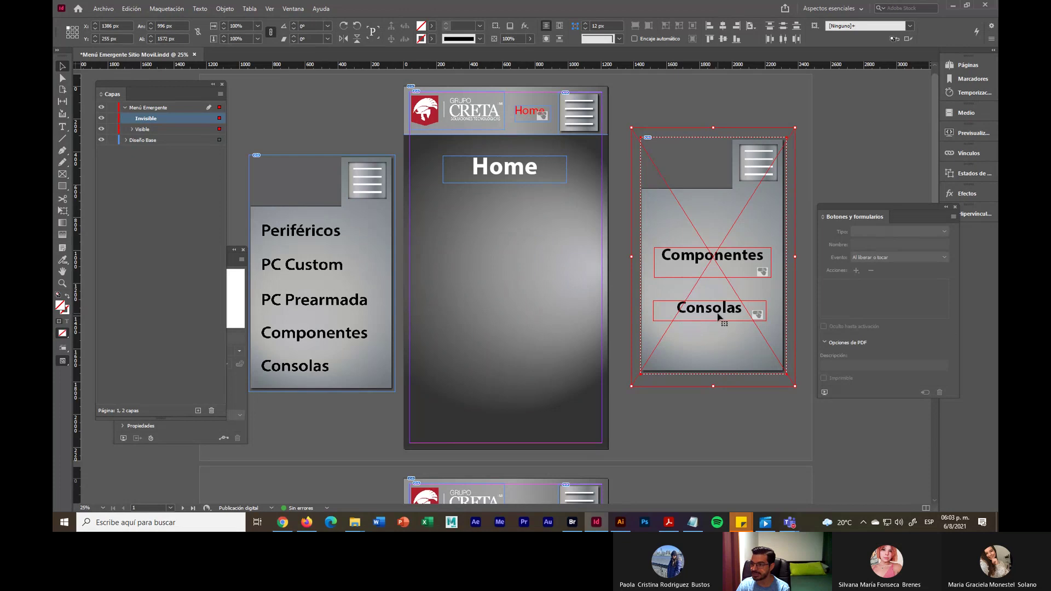
left_click(285, 10)
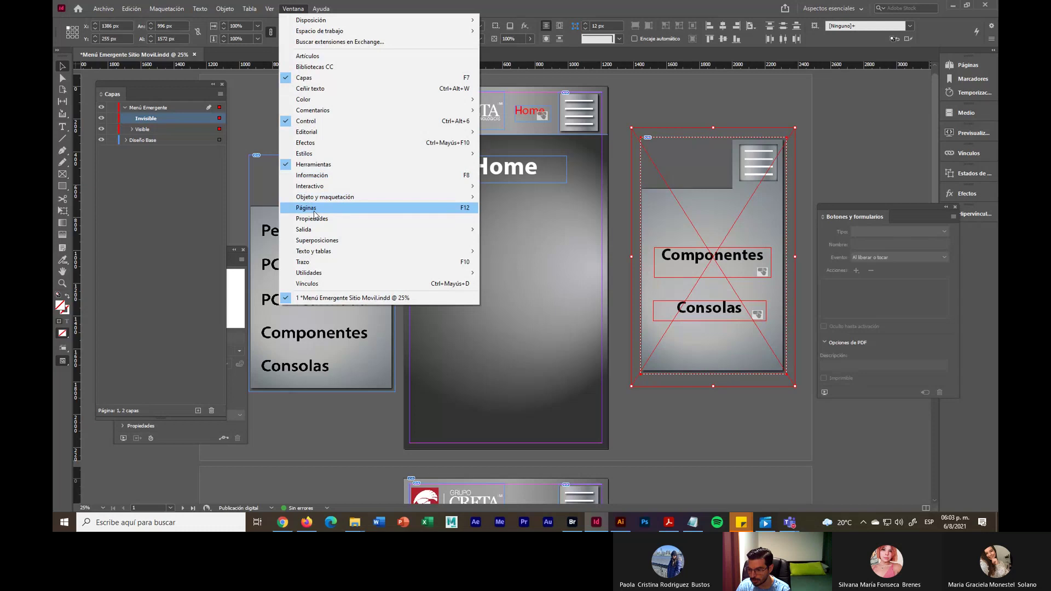
left_click(968, 173)
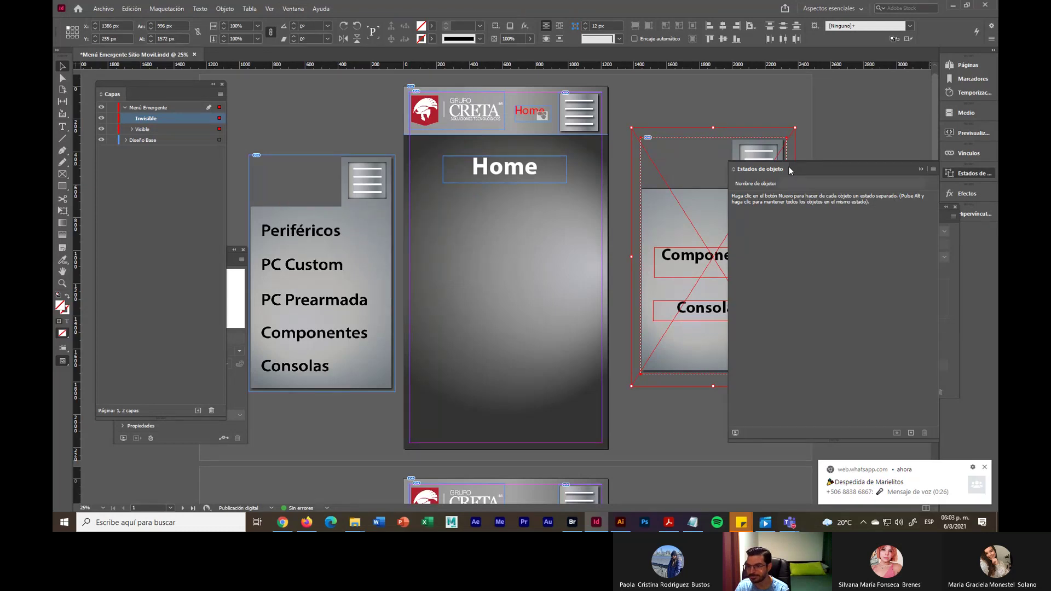
left_click_drag(789, 166, 448, 140)
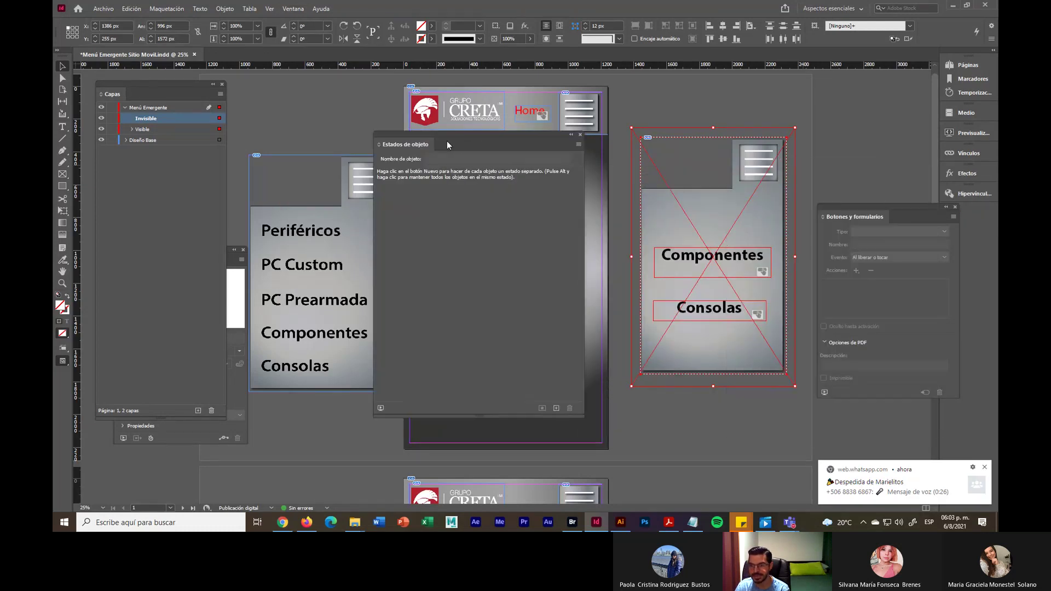
left_click(578, 144)
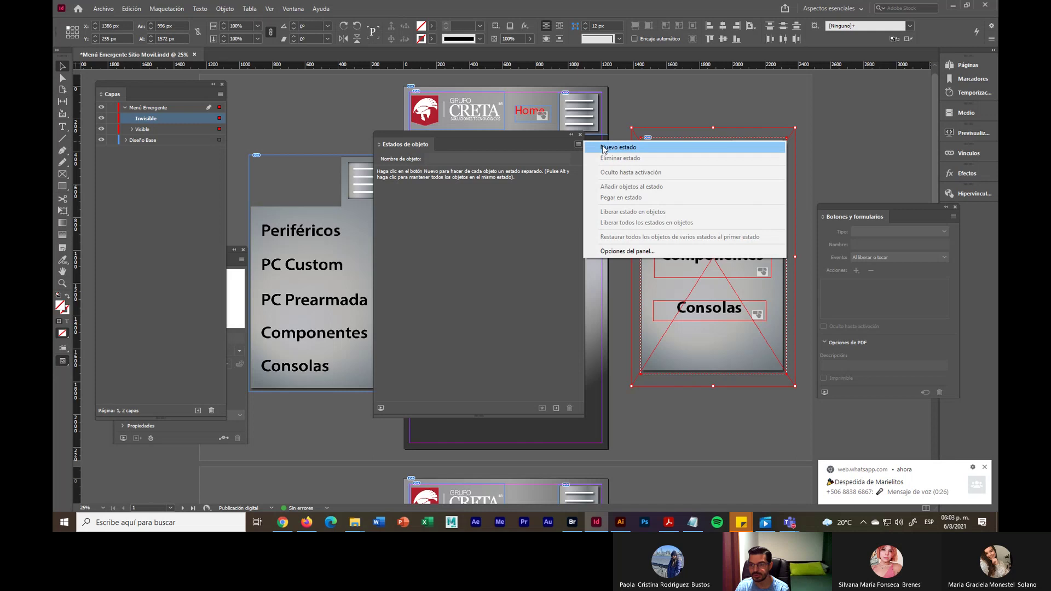
left_click(602, 146)
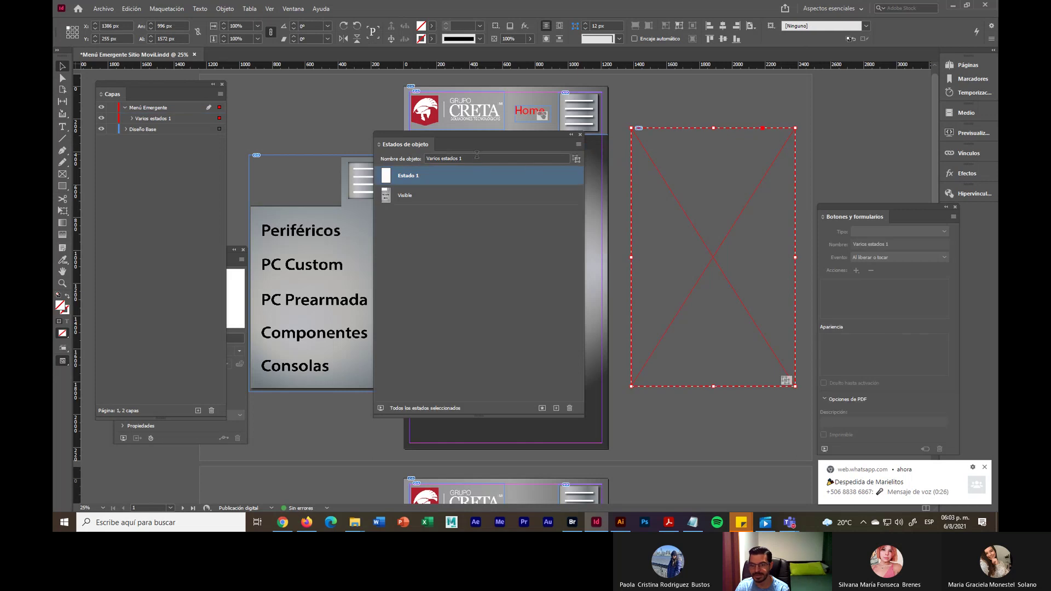
Name the multi-state object Ventana Emergente and deselect it
left_click_drag(469, 156, 412, 159)
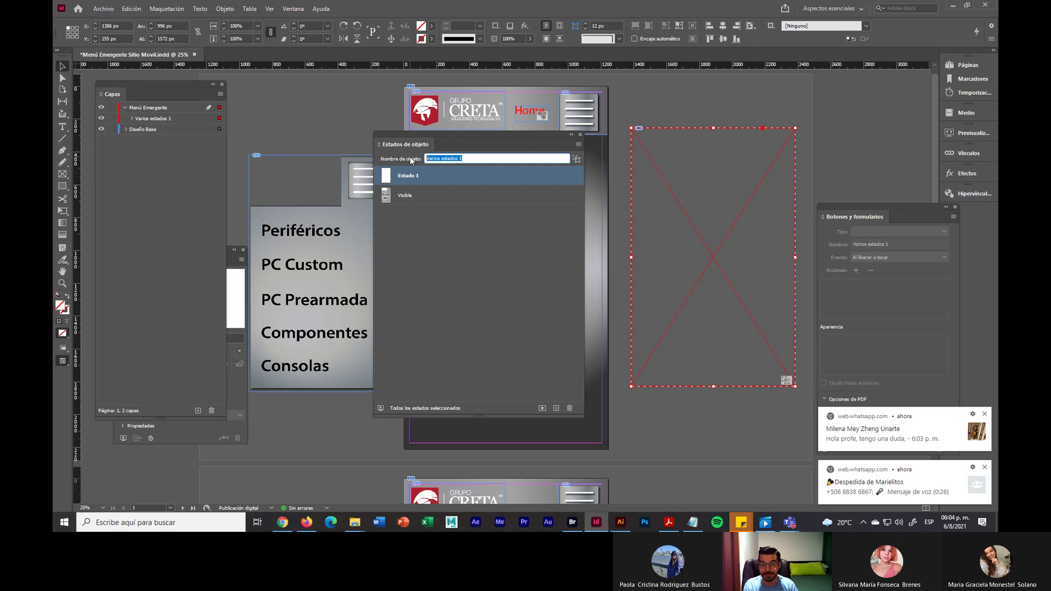
type("Ventana ")
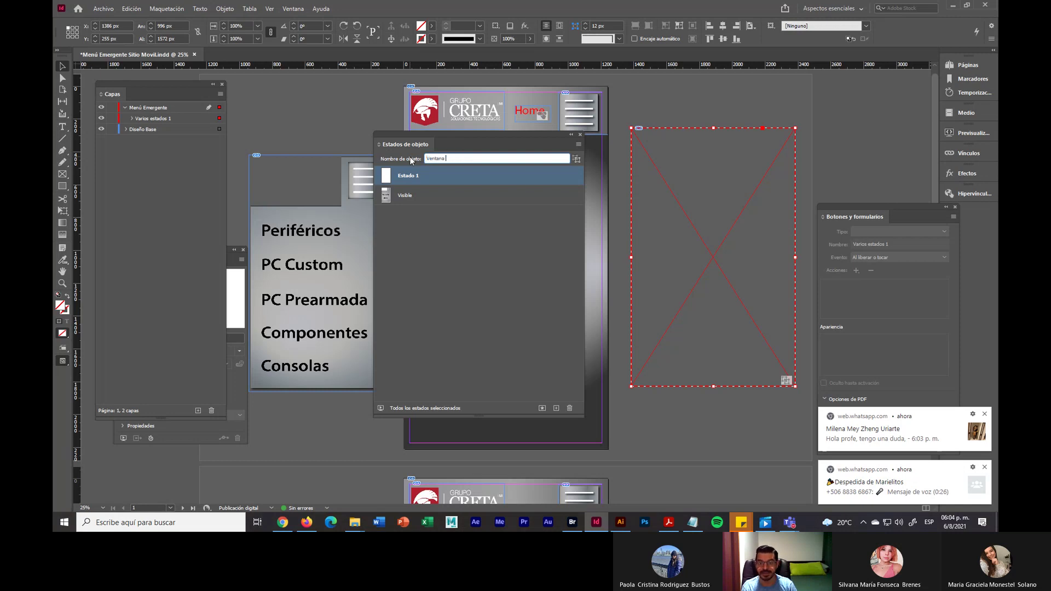
type("Emergente")
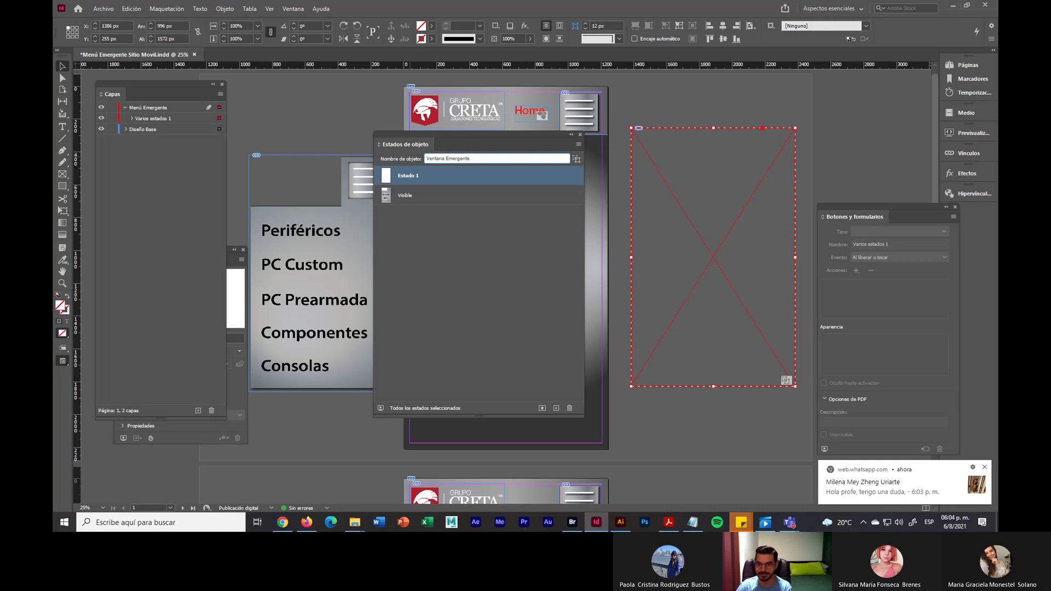
left_click(337, 122)
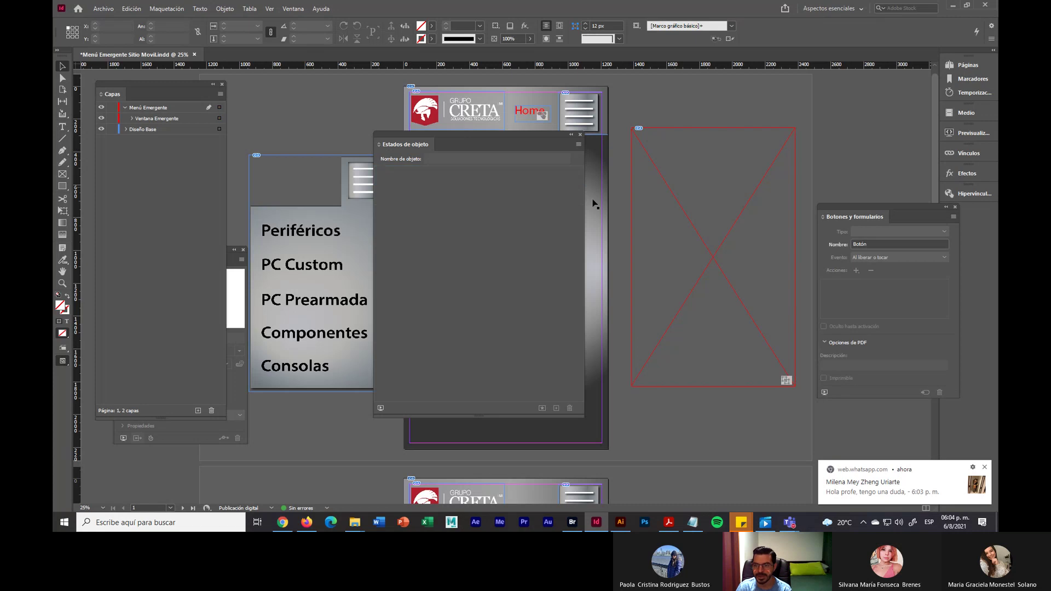
Reselect the Ventana Emergente object and rename its Estado 1 state as Invisible
left_click_drag(622, 108, 804, 405)
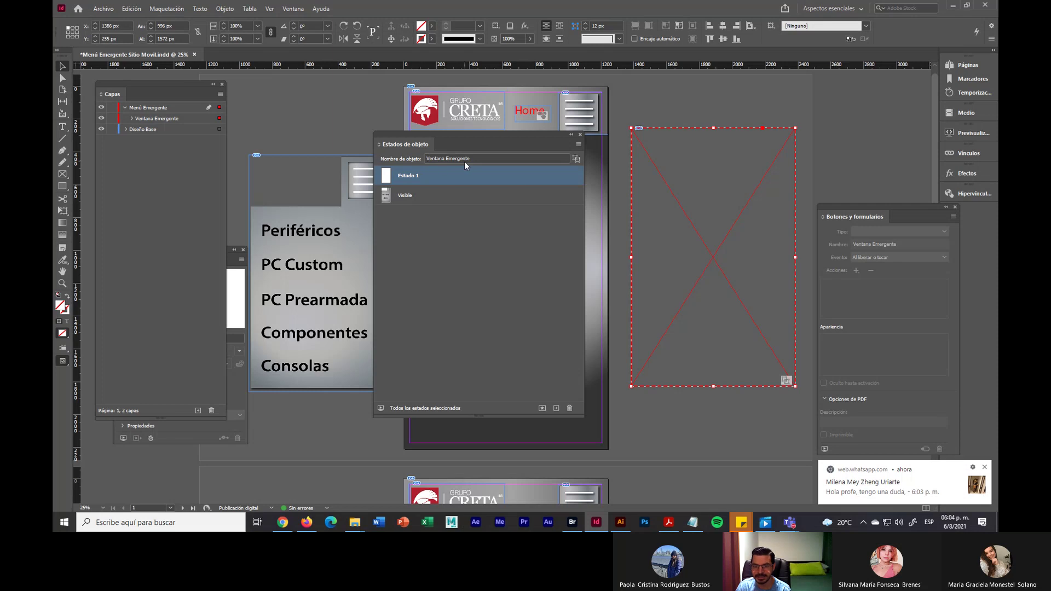
left_click(410, 177)
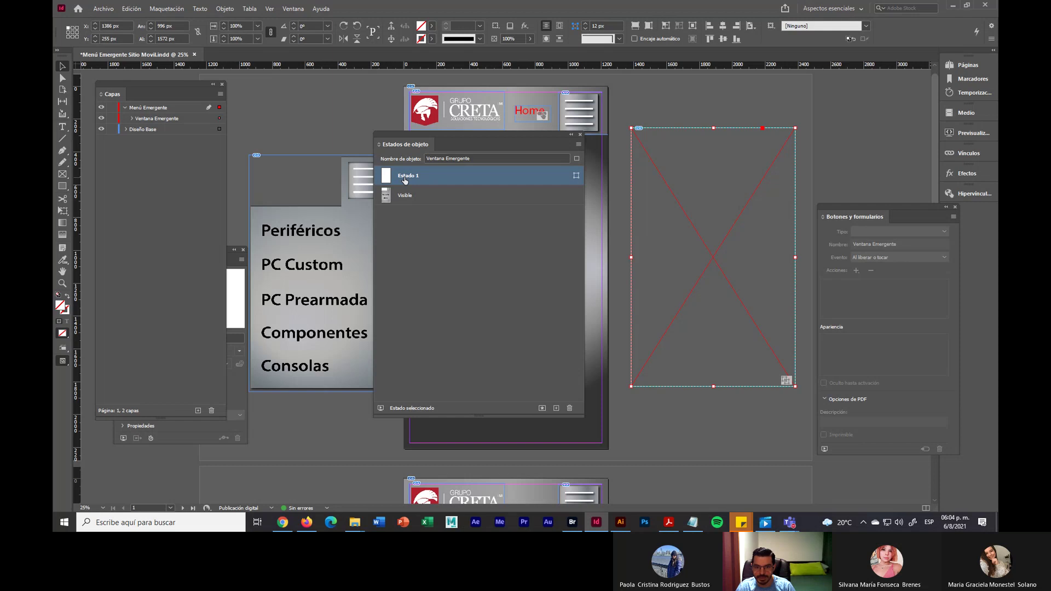
double_click(406, 177)
type("Invisible")
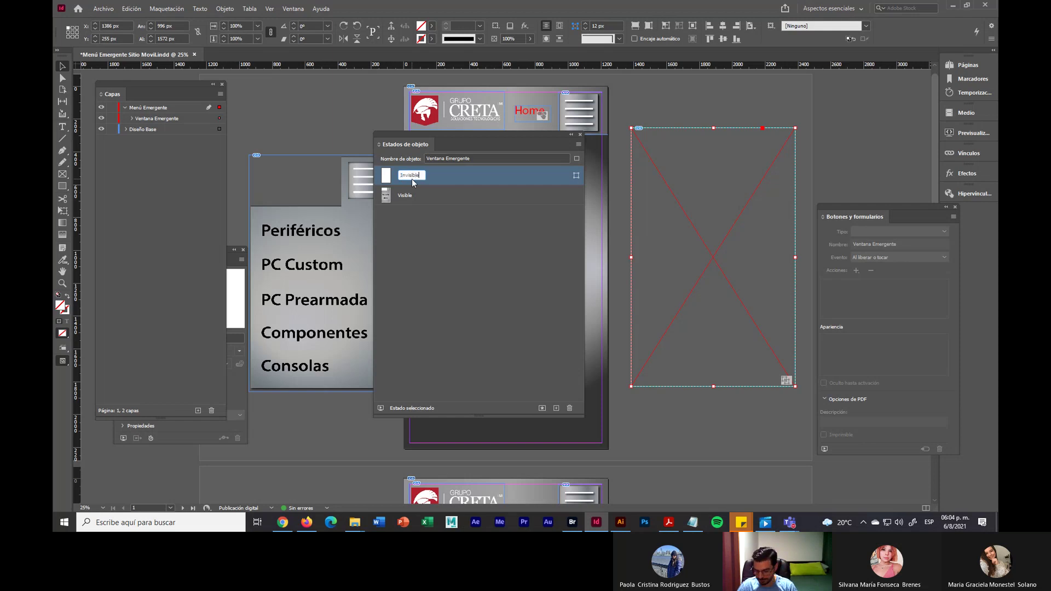
key("Return")
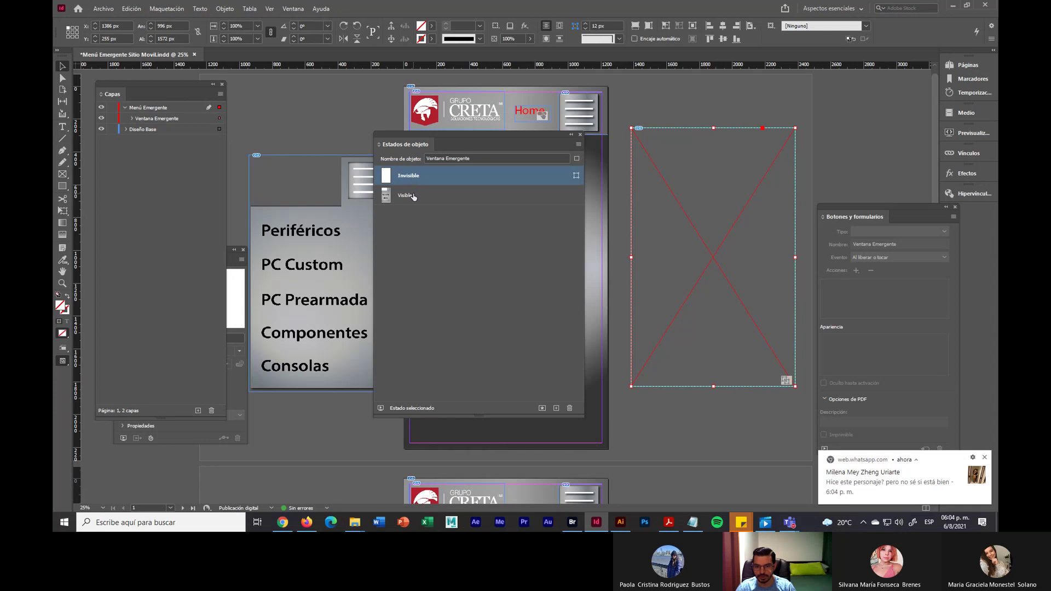
Display the Visible state of the Ventana Emergente object and dismiss the desktop notification
left_click(416, 196)
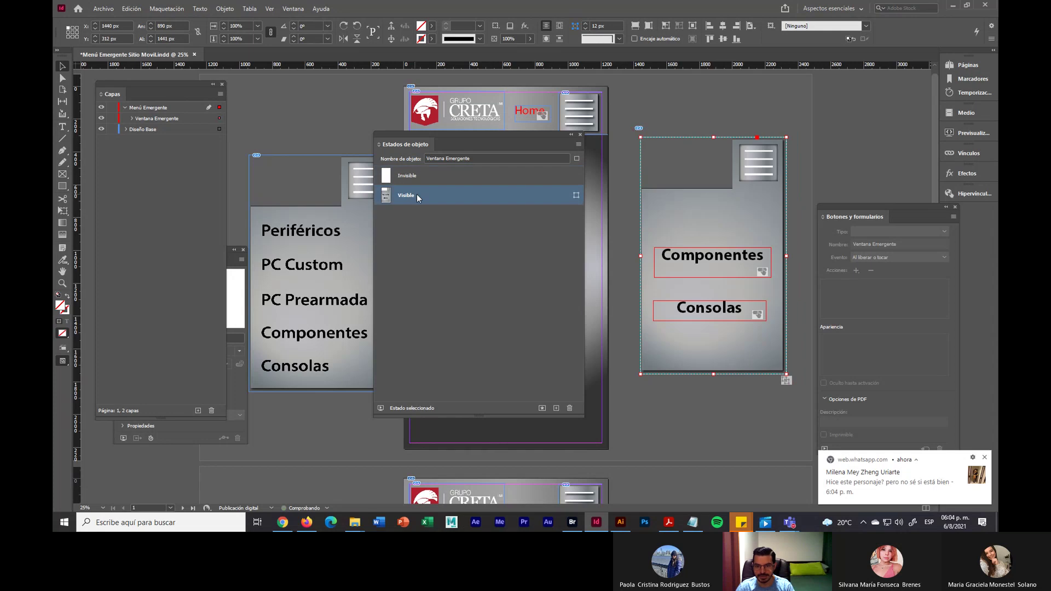
left_click(984, 457)
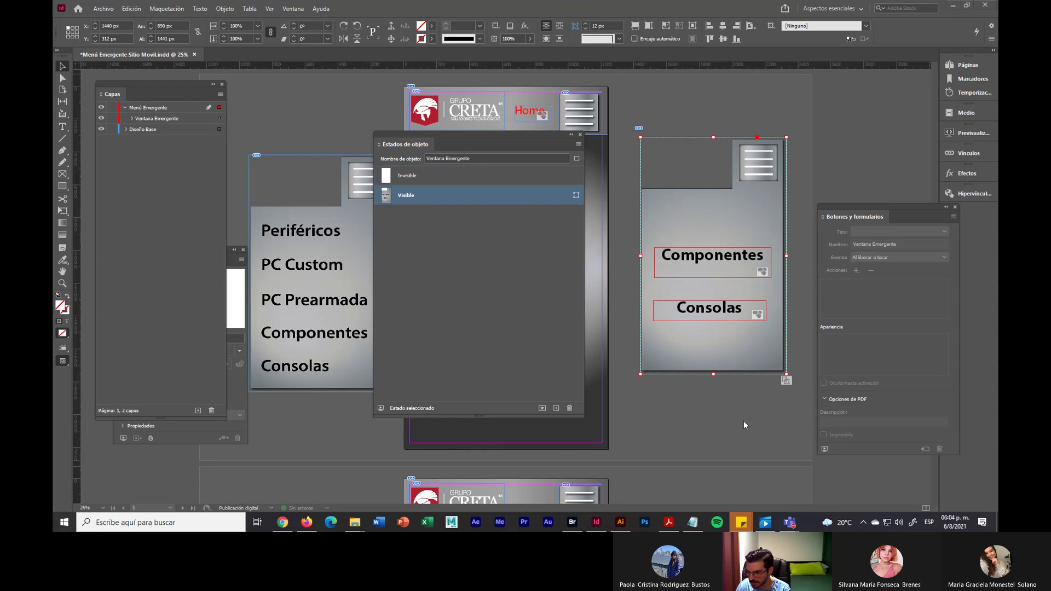
left_click(745, 425)
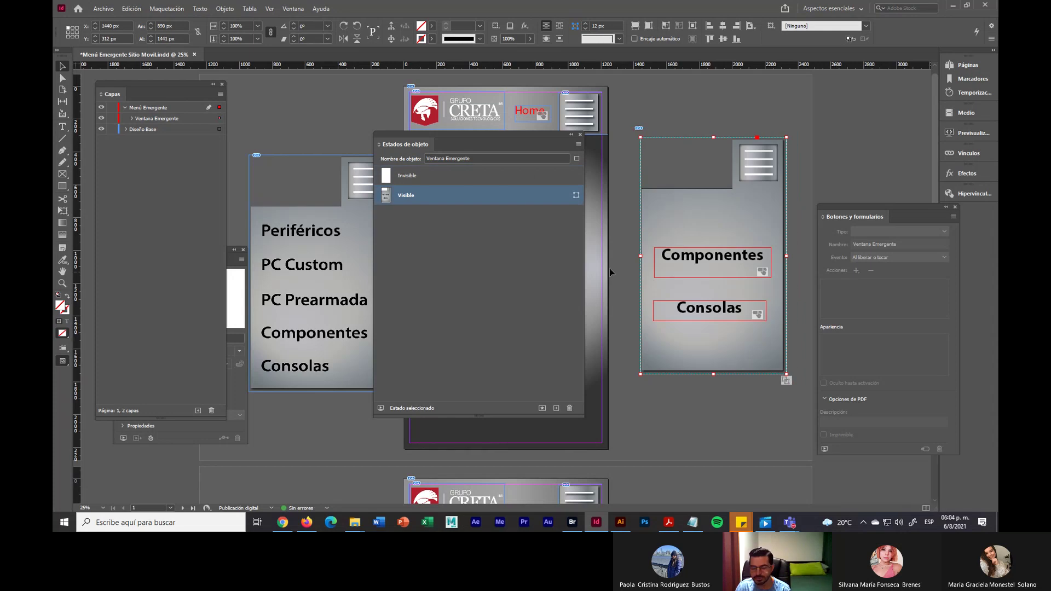
Switch the Ventana Emergente object between its Invisible and Visible states to compare them, ending on Invisible
left_click(509, 174)
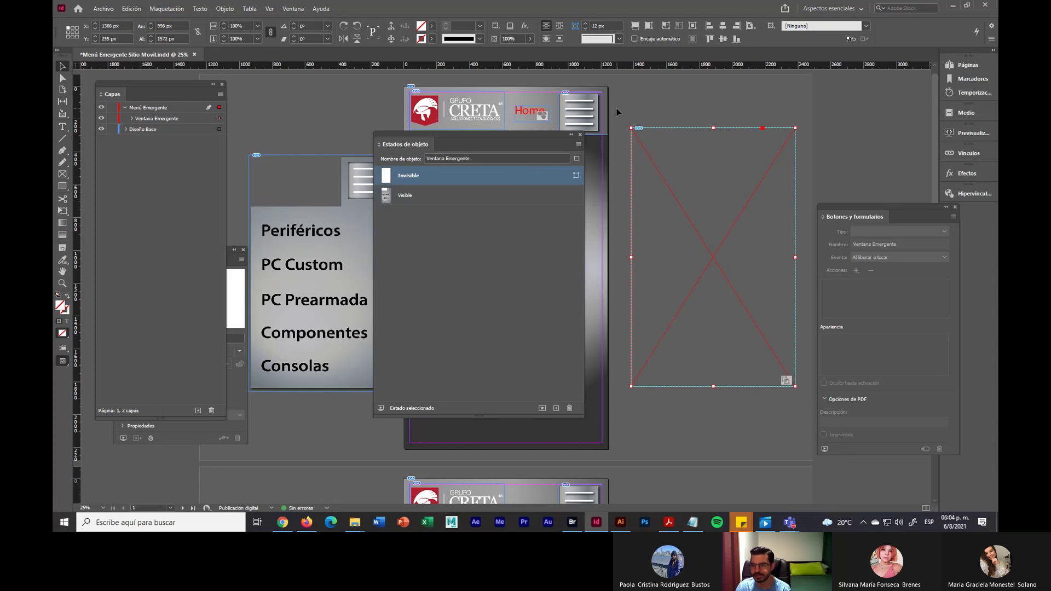
left_click_drag(617, 108, 806, 404)
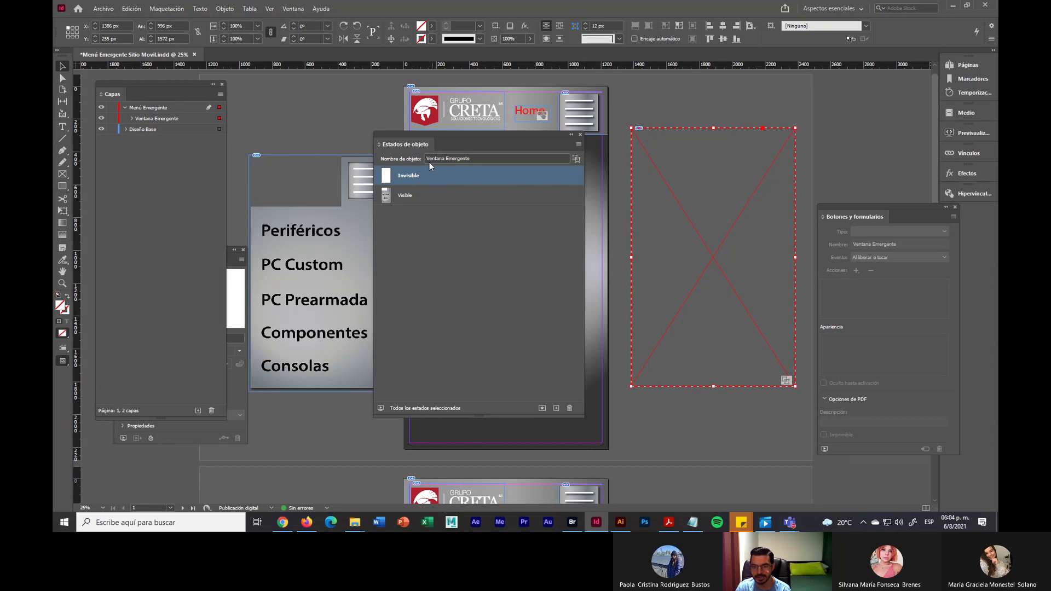
left_click(474, 159)
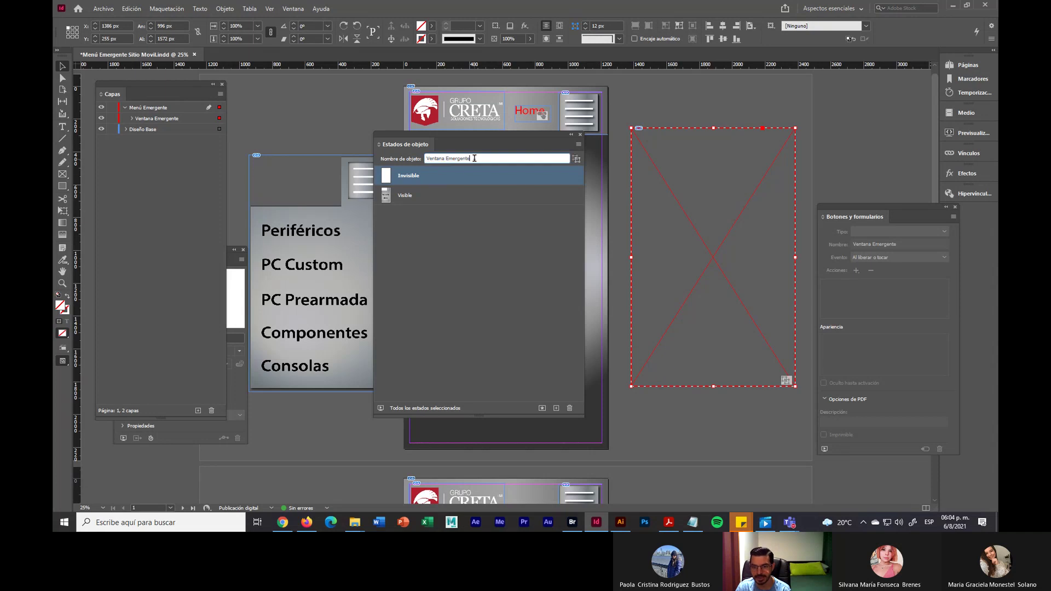
left_click(453, 177)
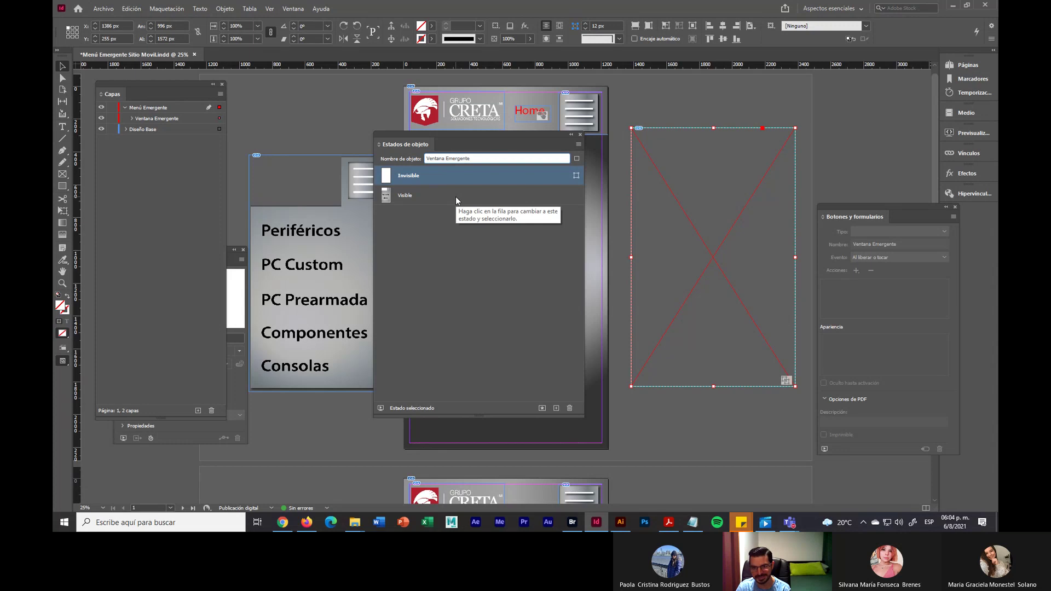
left_click(455, 196)
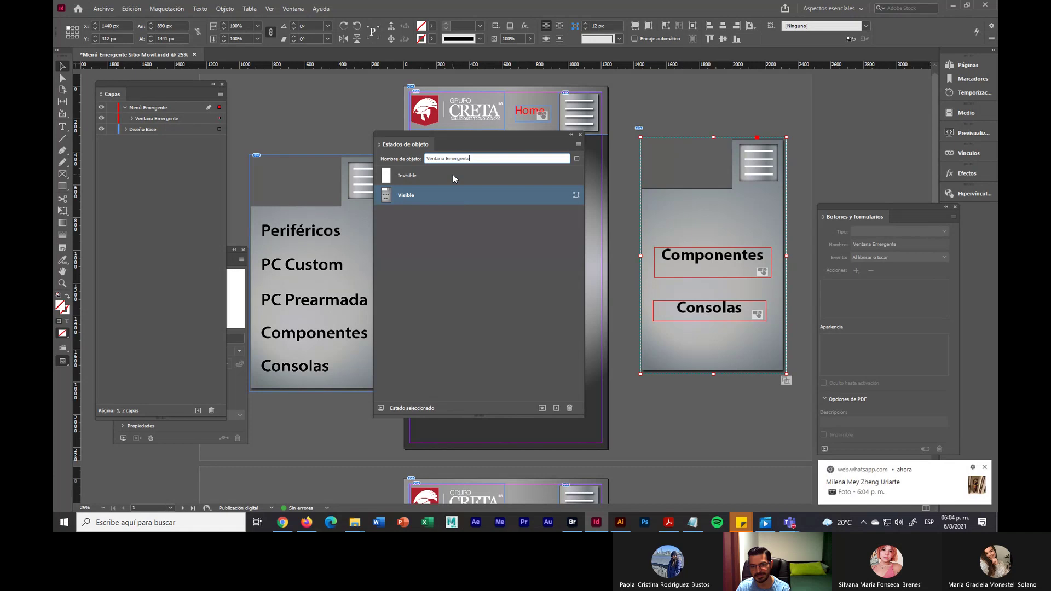
left_click(453, 174)
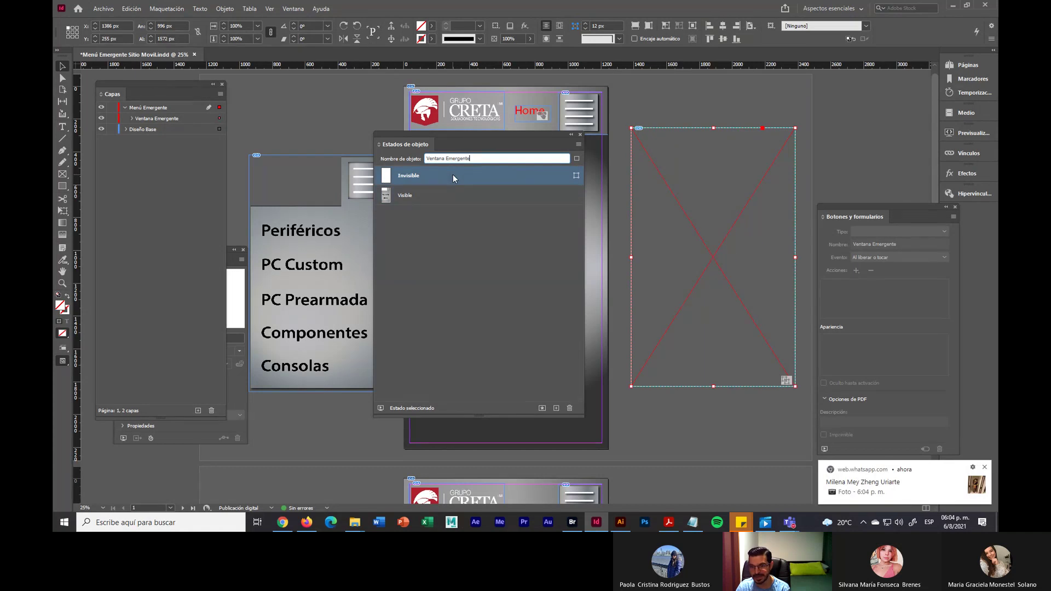
Select the whole Ventana Emergente object with all its states and move it onto the Home page, at about X 267 px, Y -18 px
left_click(578, 159)
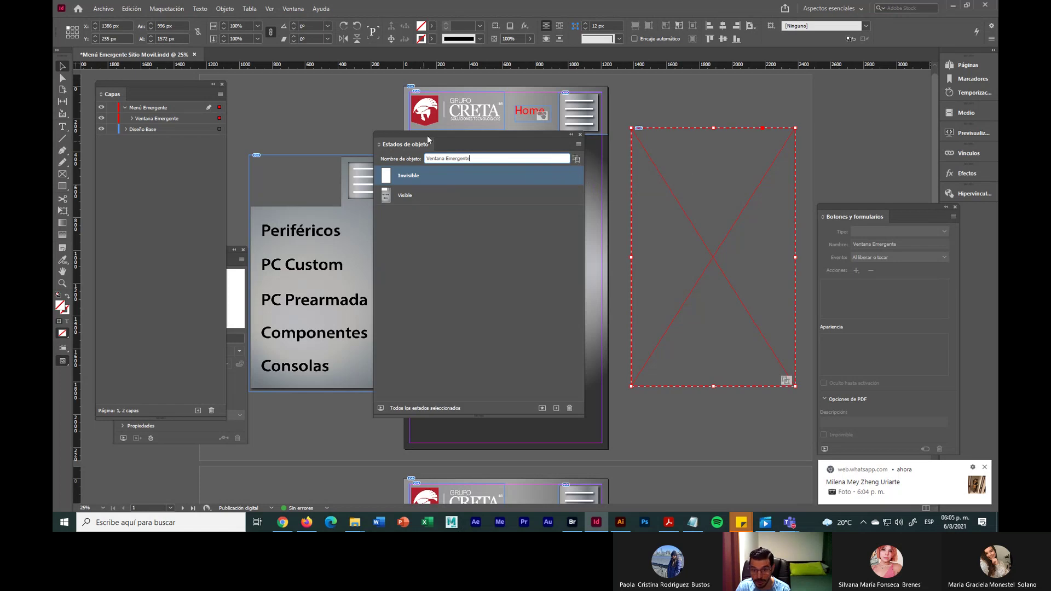
left_click_drag(428, 139, 182, 183)
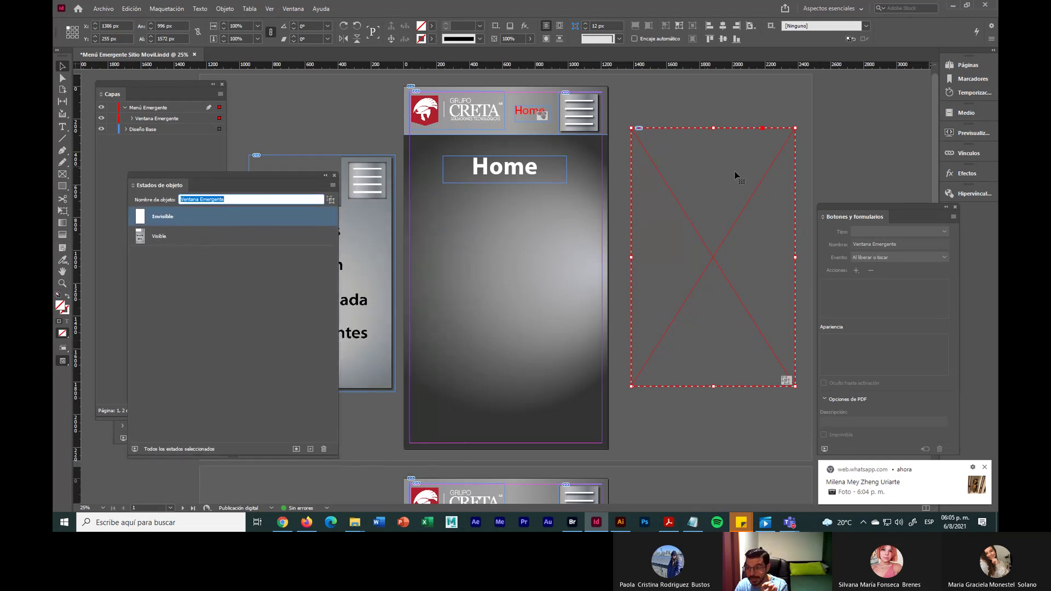
left_click_drag(793, 191, 612, 146)
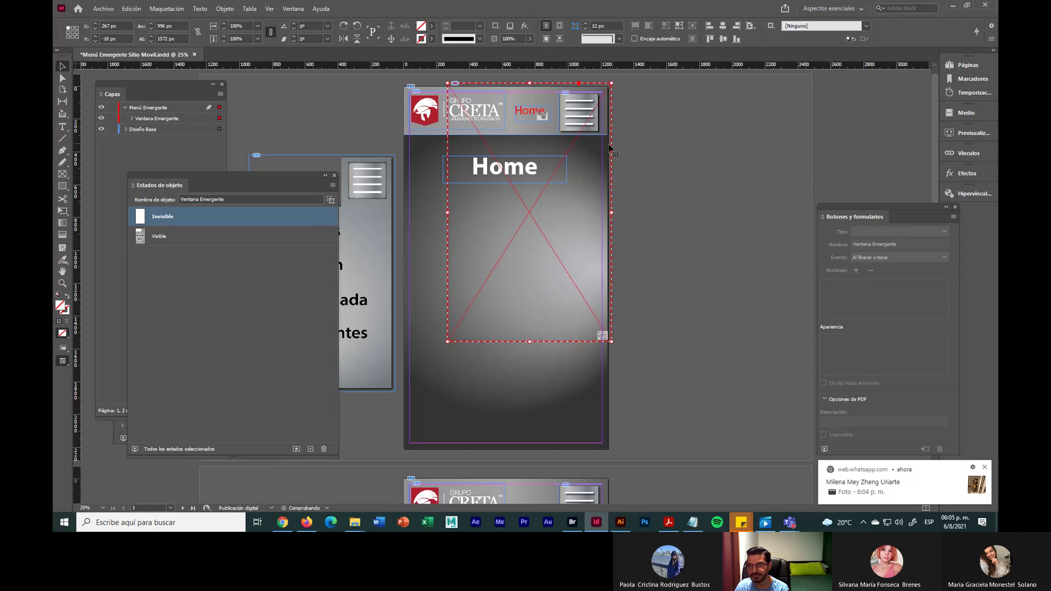
Show the Visible state and shift the whole multi-state object over the header's menu icon, to about X 310 px, Y -56 px
left_click(255, 236)
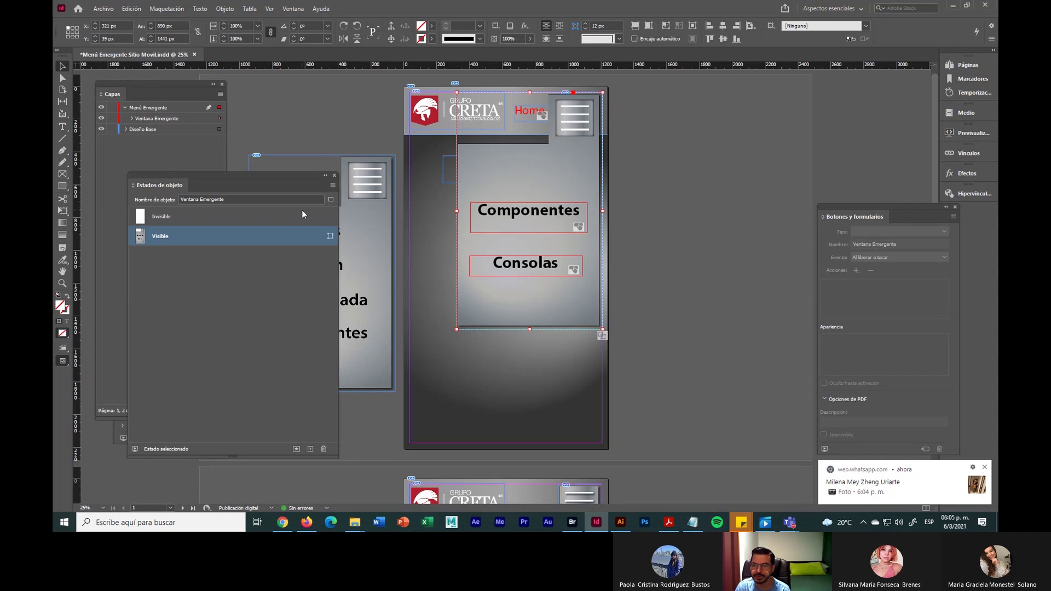
left_click(331, 199)
left_click_drag(513, 171, 518, 166)
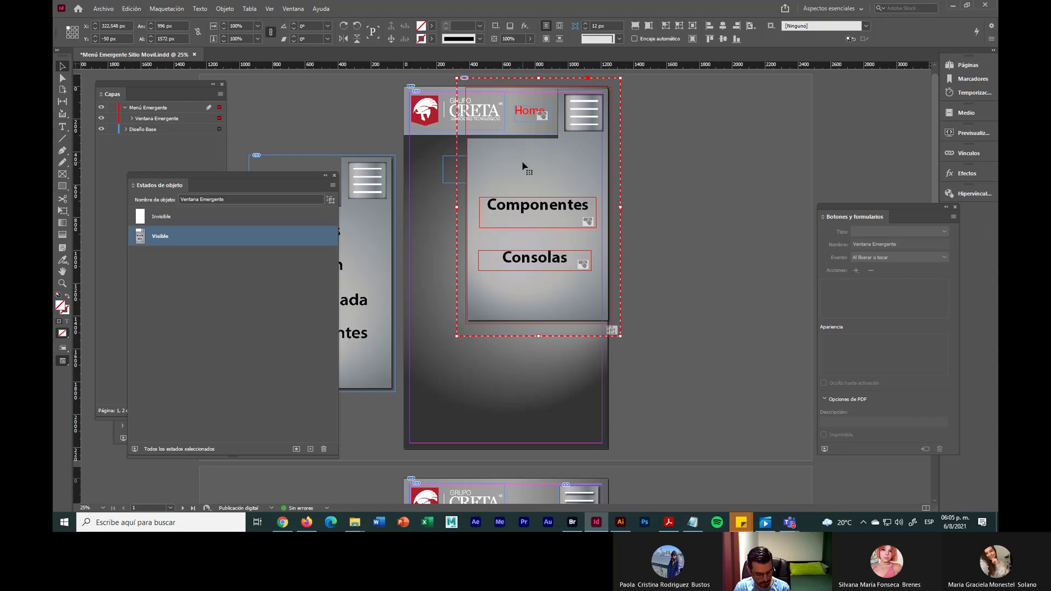
key("ctrl+equal")
left_click_drag(803, 120, 542, 249)
key("shift+Up")
key("shift+Up")
key("shift+Up")
key("shift+Up")
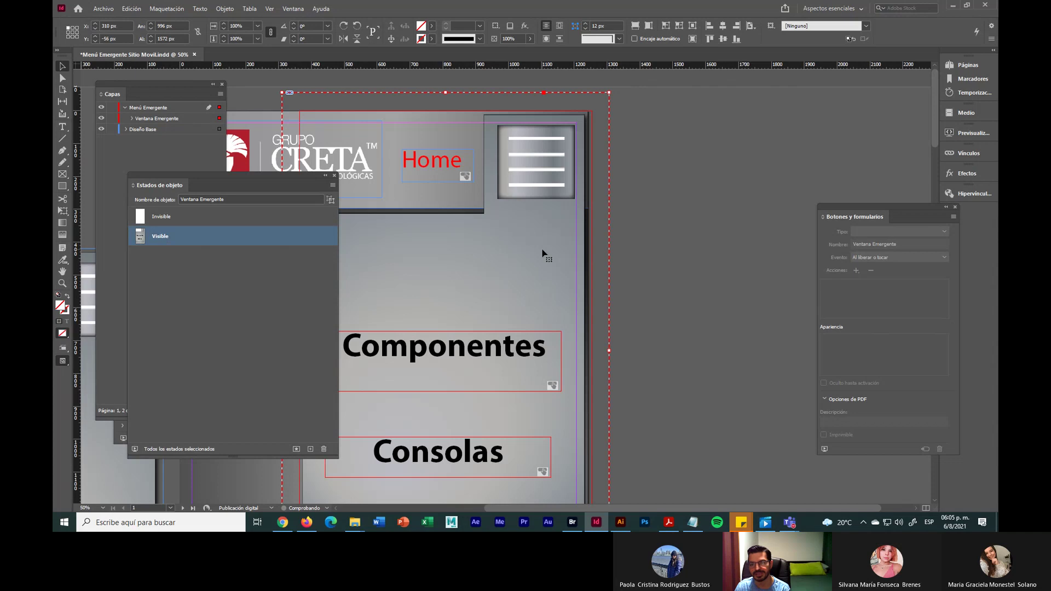
Fine-tune the multi-state object's position on the Home page to about X 297 px, Y -46 px
scroll(626, 281, "down", 5)
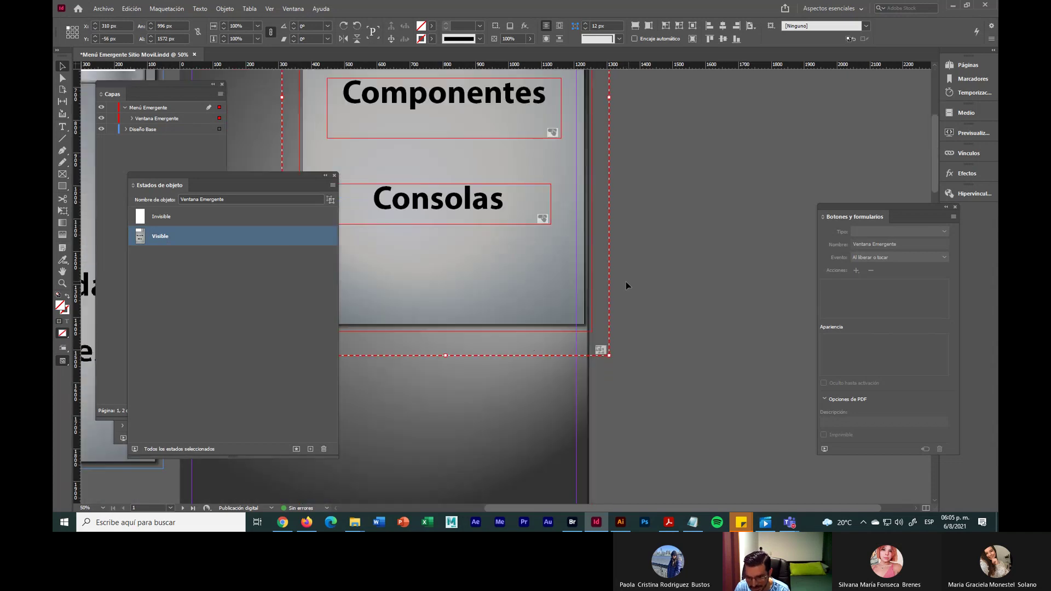
scroll(653, 259, "up", 4)
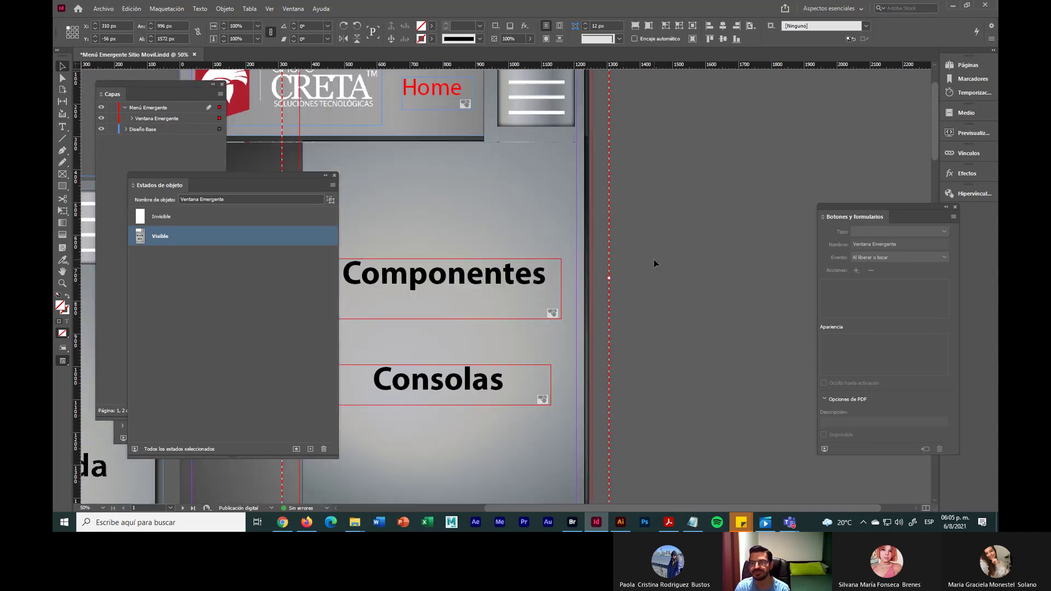
scroll(653, 259, "up", 2)
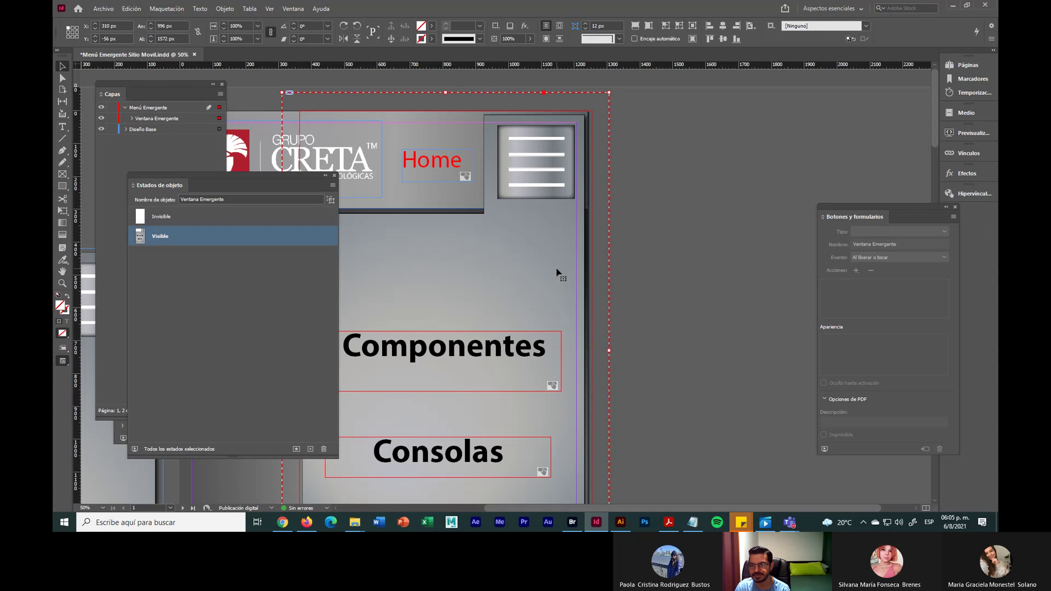
left_click_drag(557, 271, 552, 273)
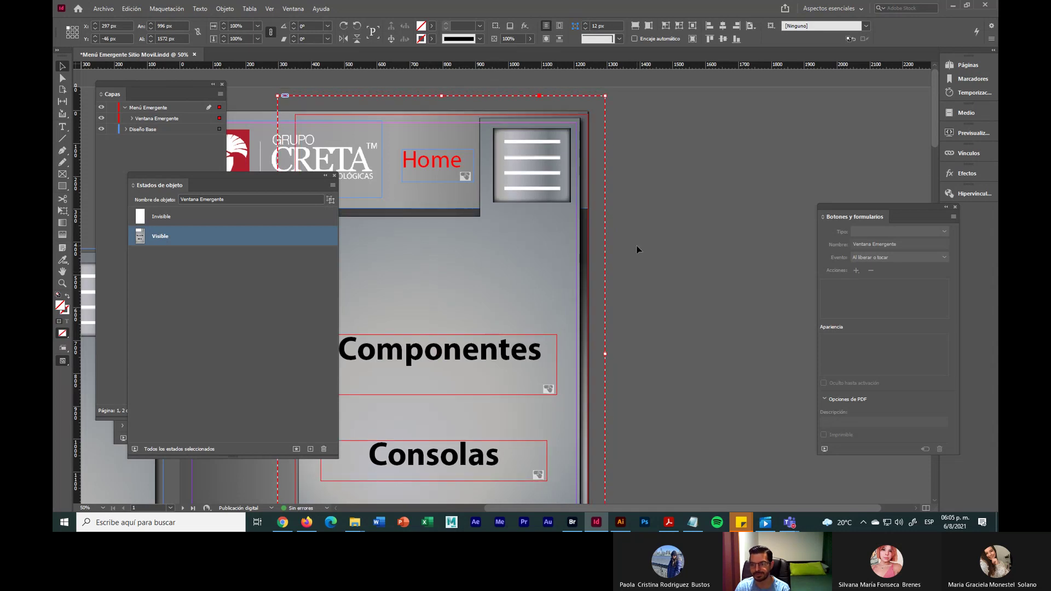
Alternate between the Invisible and Visible states to check the menu icon's alignment, and deselect the object on Invisible
left_click(254, 218)
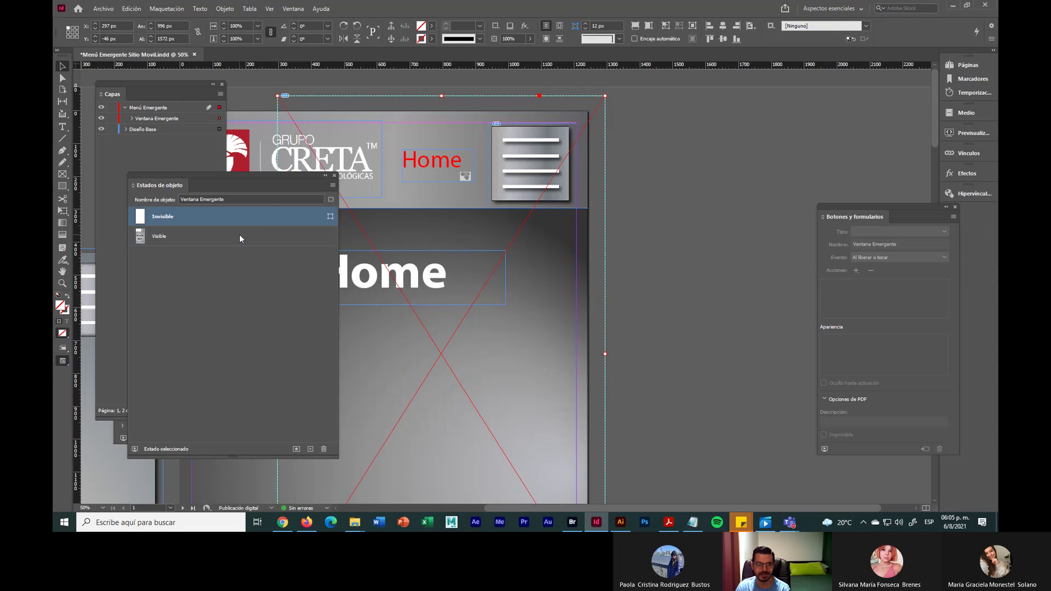
left_click(239, 236)
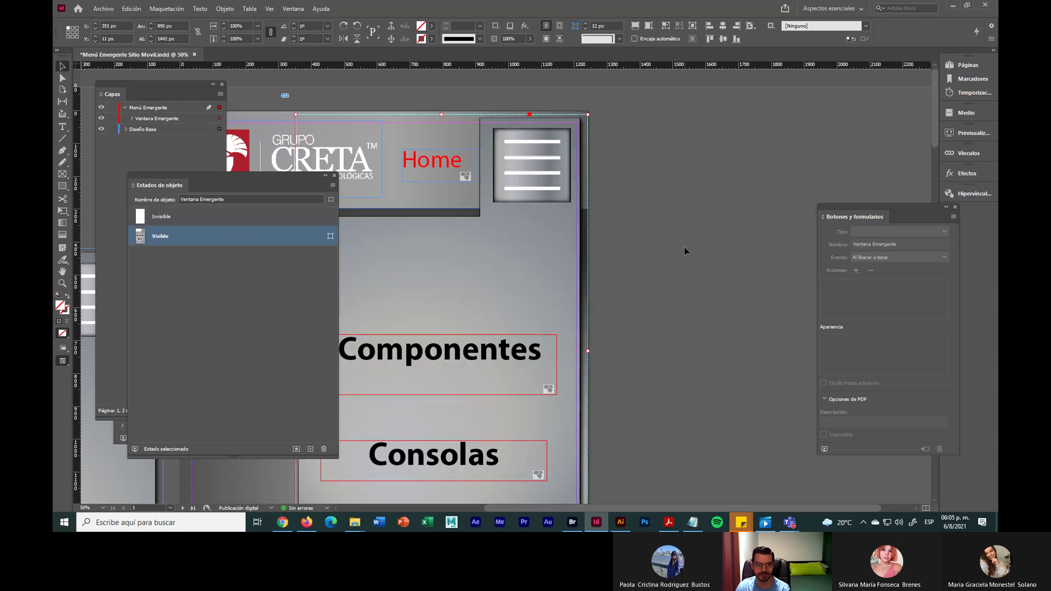
left_click(236, 216)
left_click(697, 225)
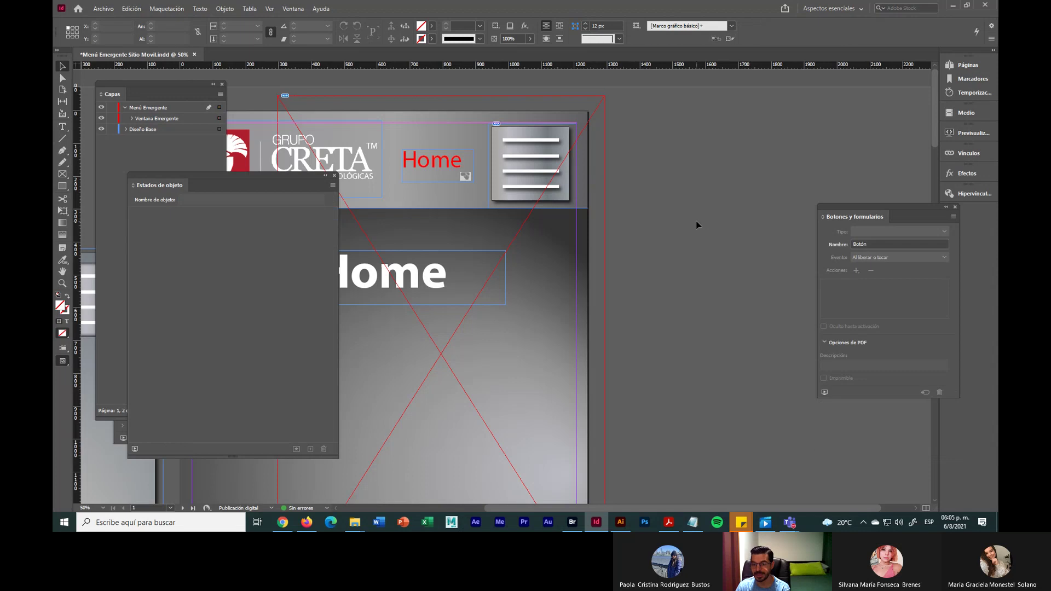
left_click_drag(661, 227, 737, 219)
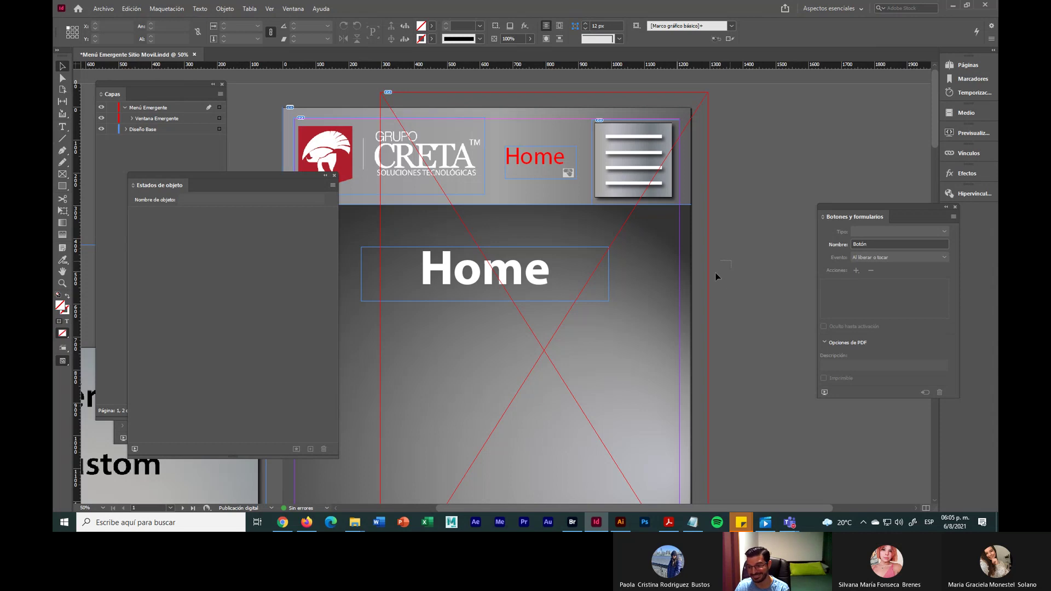
Reselect Ventana Emergente on the Home page, display its Visible state, and select the whole object with all its states for copying
left_click(701, 294)
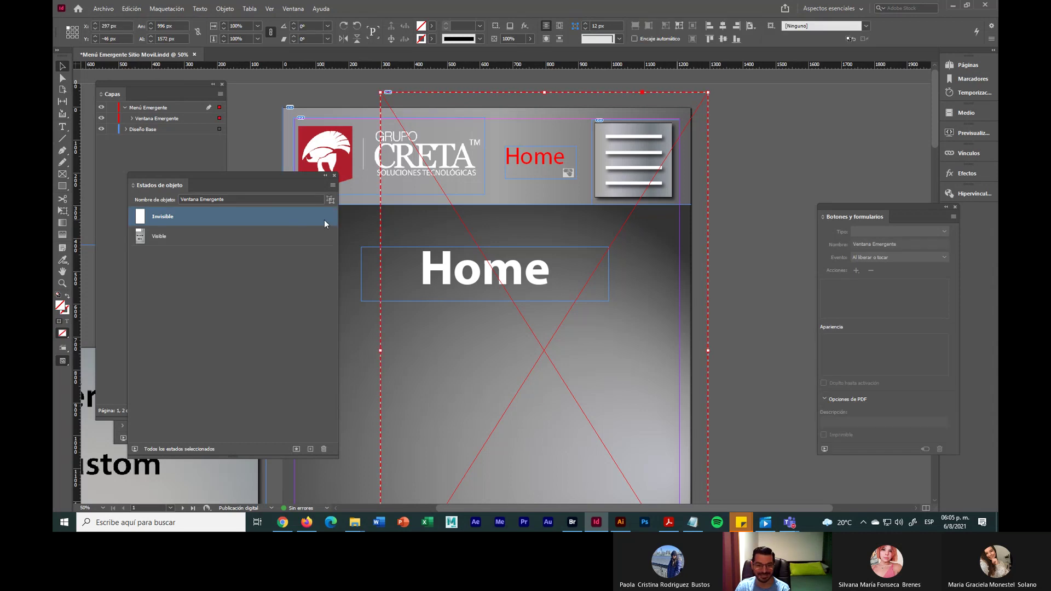
left_click(279, 241)
left_click(331, 200)
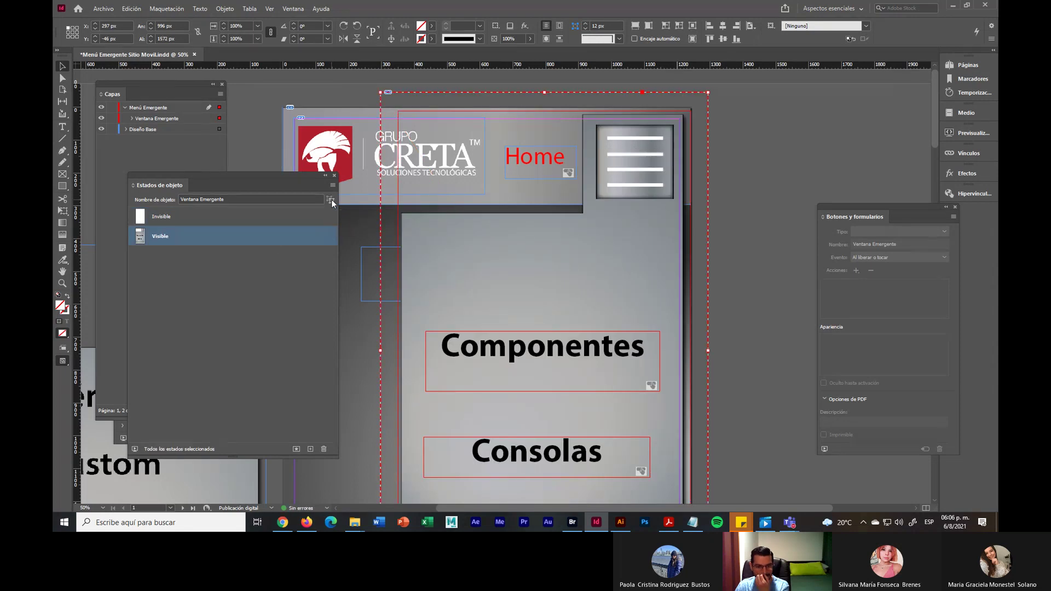
left_click(281, 219)
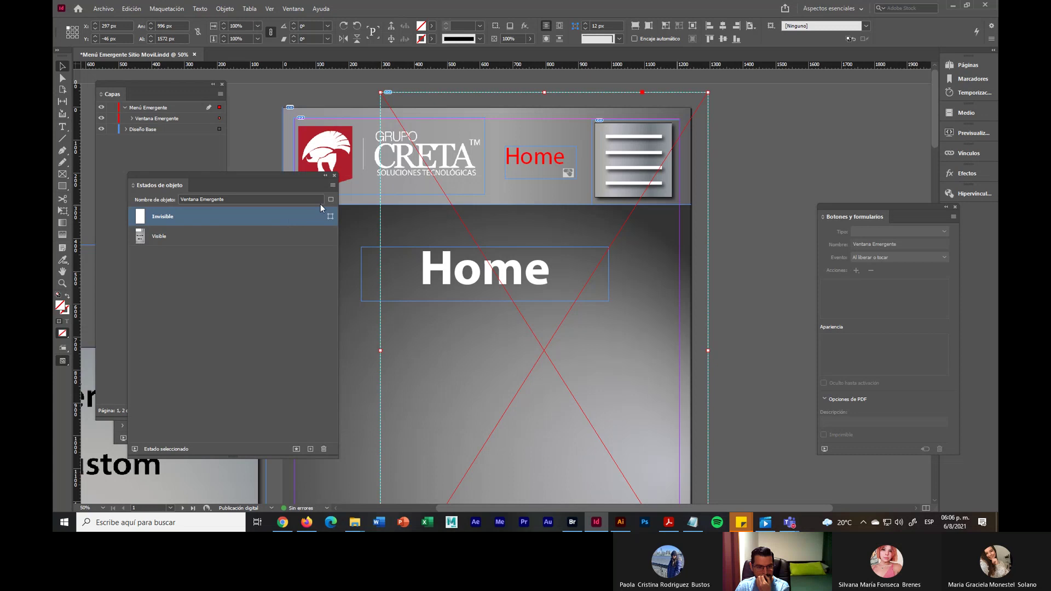
left_click(264, 241)
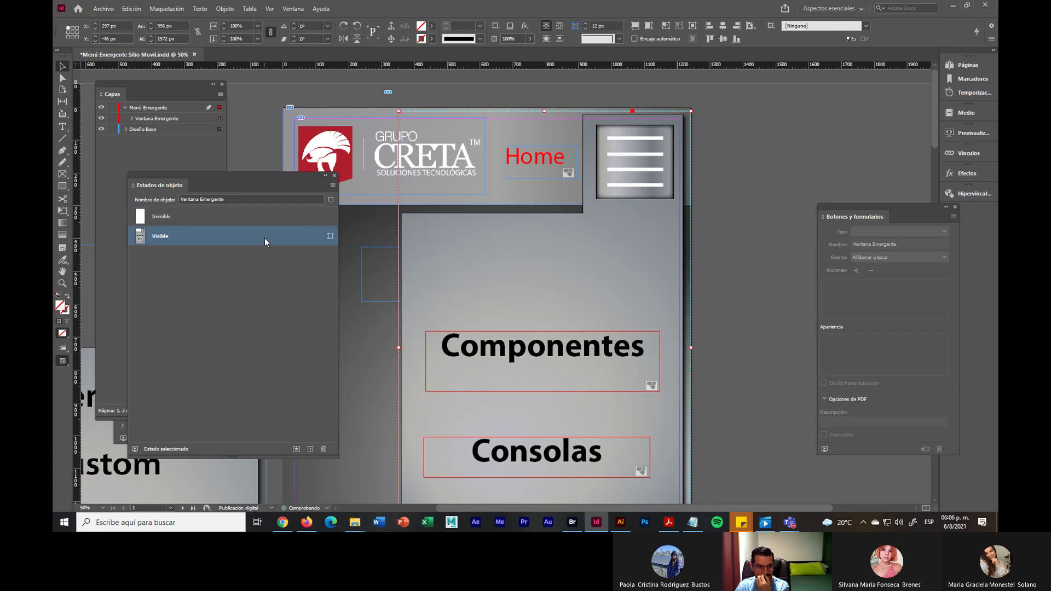
left_click(331, 199)
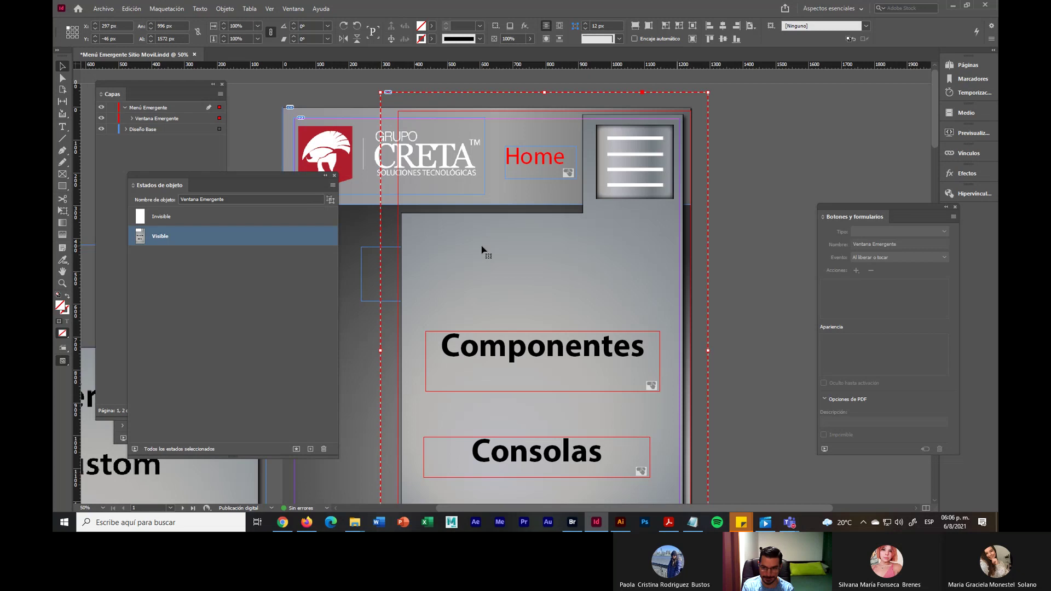
Paste the copied Ventana Emergente object onto the Componentes page in the Menú Emergente layer
scroll(724, 239, "down", 10)
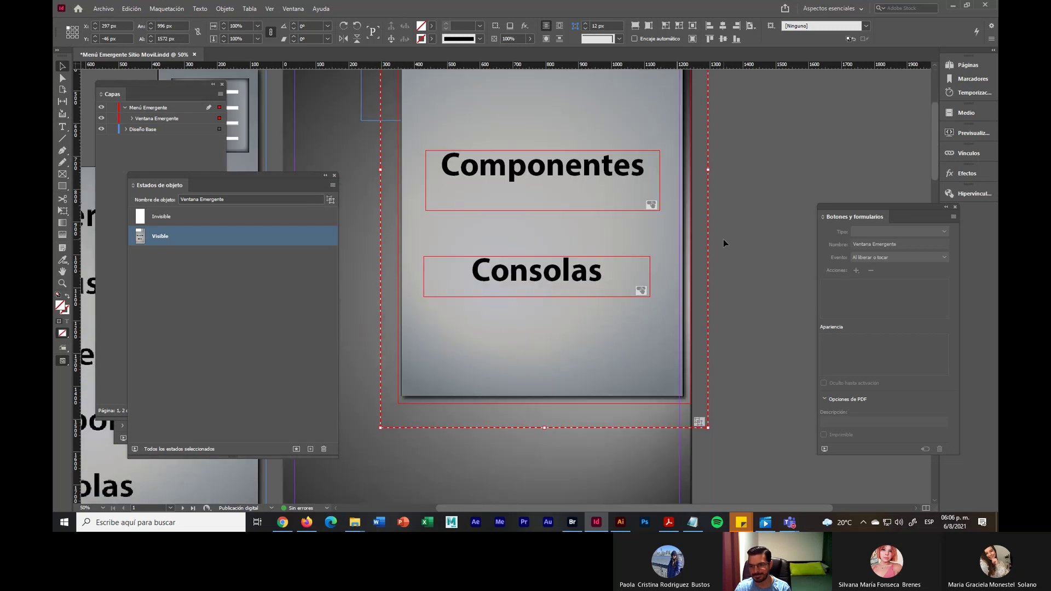
scroll(723, 239, "down", 10)
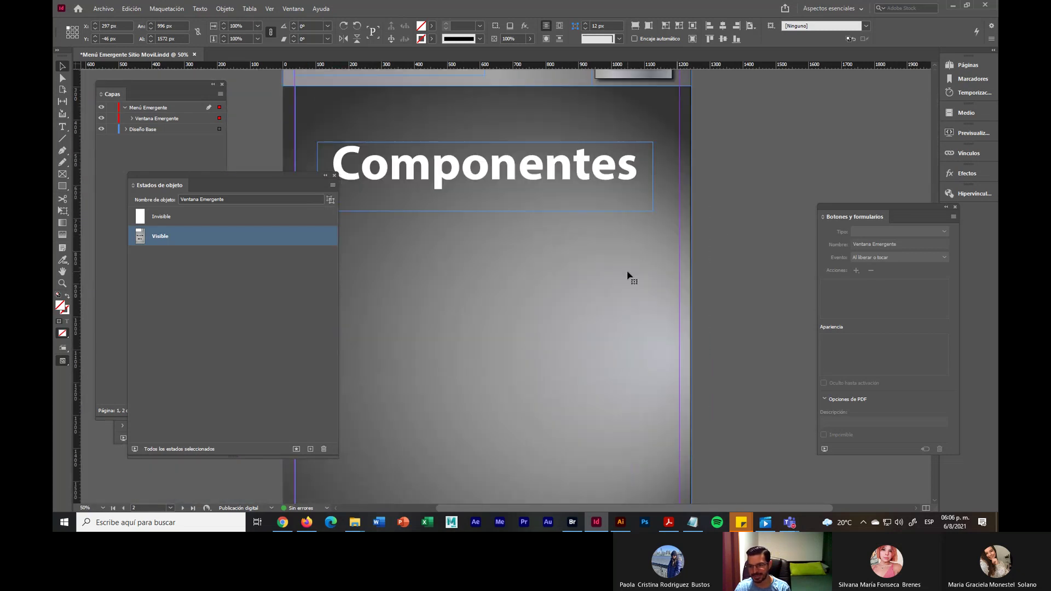
left_click(627, 275)
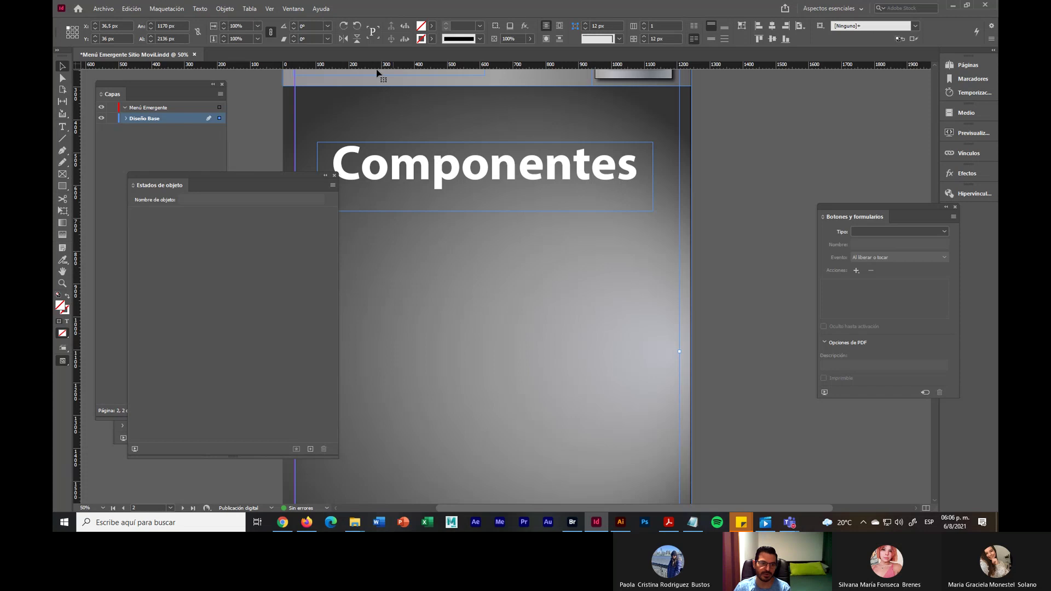
left_click(176, 107)
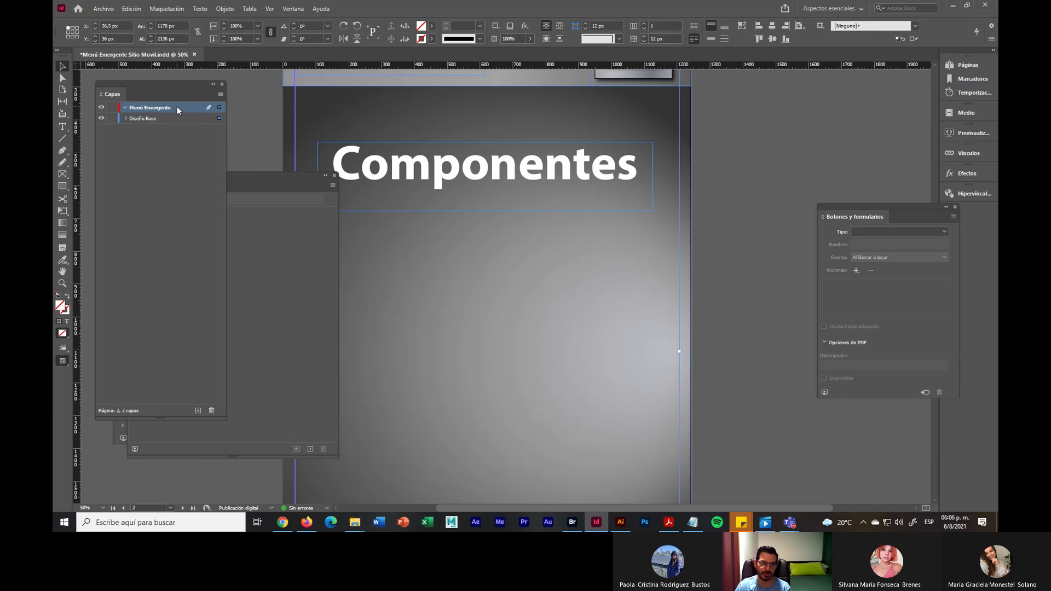
key("ctrl+v")
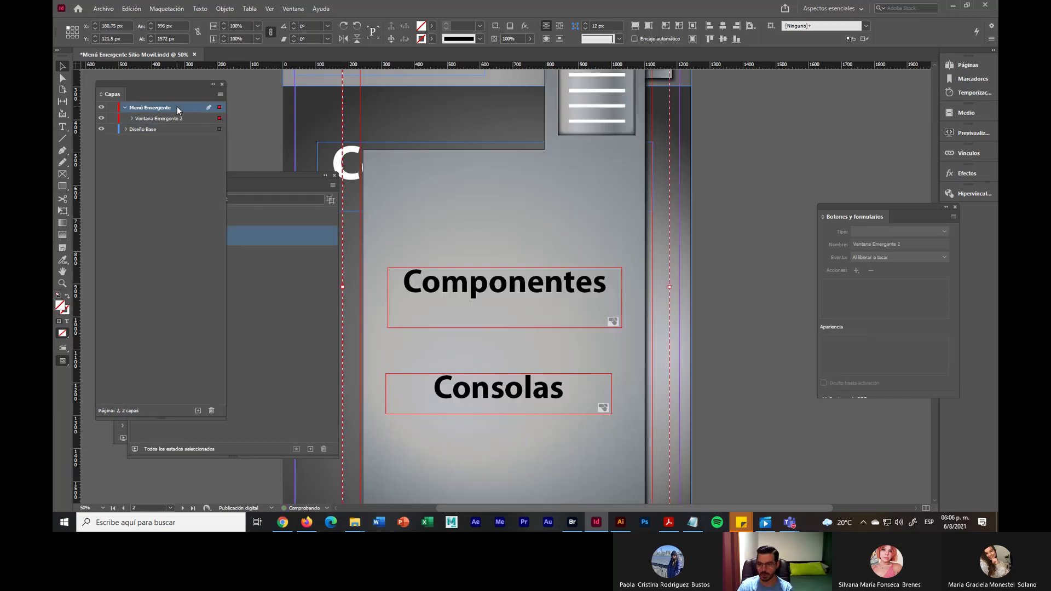
Align the pasted menu with the Componentes page's header icon, at about X 307 px, Y -56 px, and deselect it
scroll(485, 117, "up", 2)
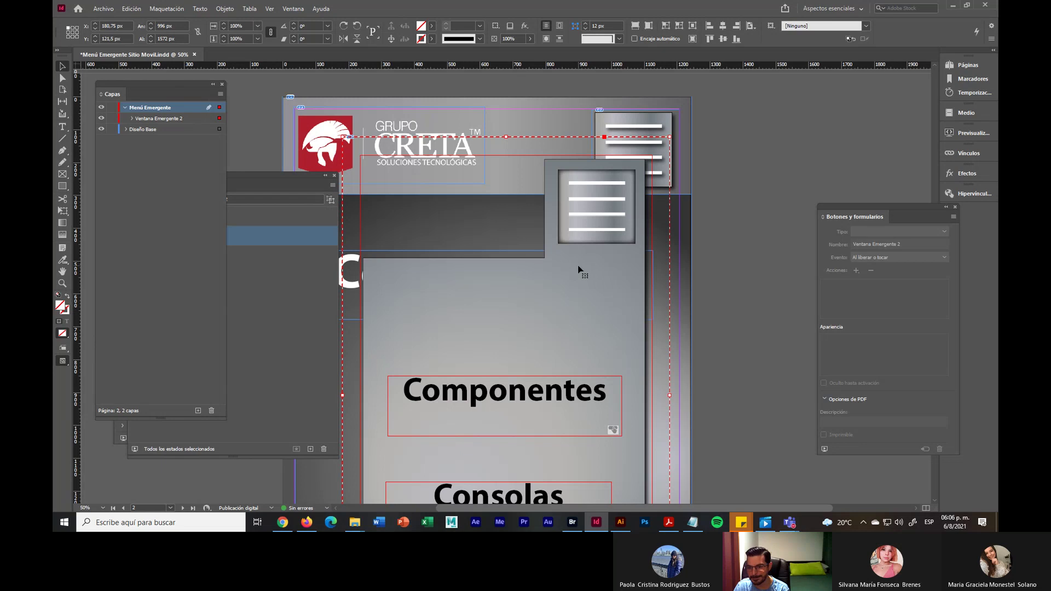
left_click_drag(596, 290, 637, 232)
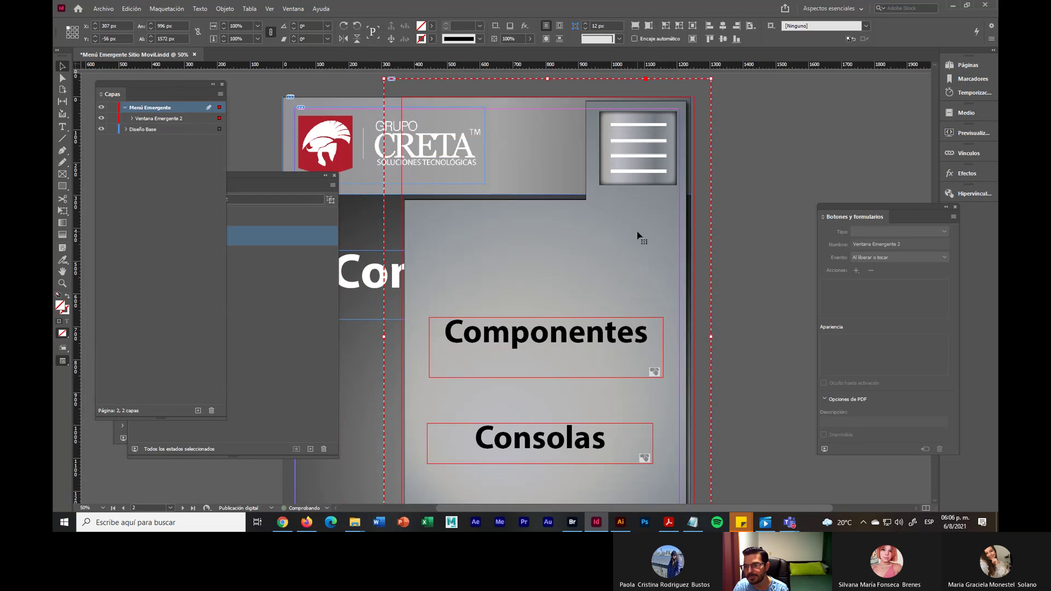
left_click(299, 171)
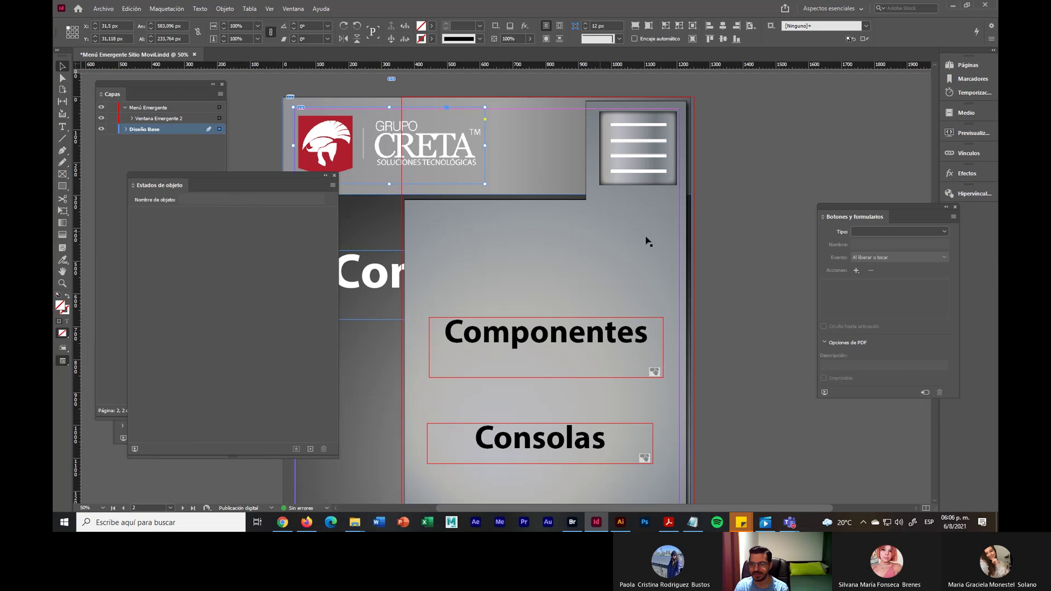
Paste the copied menu object onto the Consolas page in the Menú Emergente layer and align it with the header icon, at about X 283 px, Y -42 px
scroll(730, 237, "down", 6)
scroll(729, 239, "down", 5)
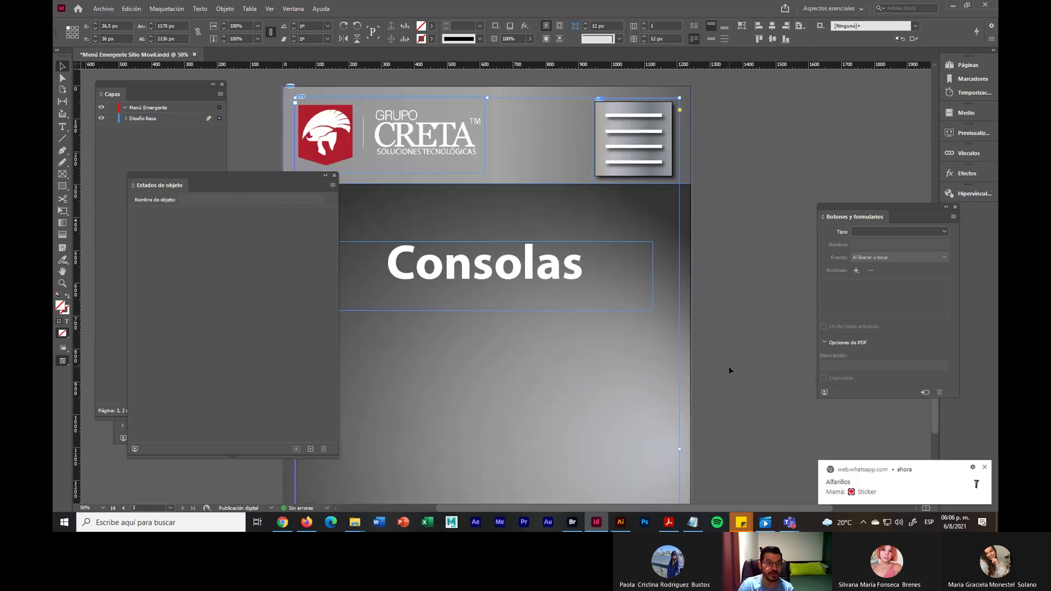
left_click(179, 109)
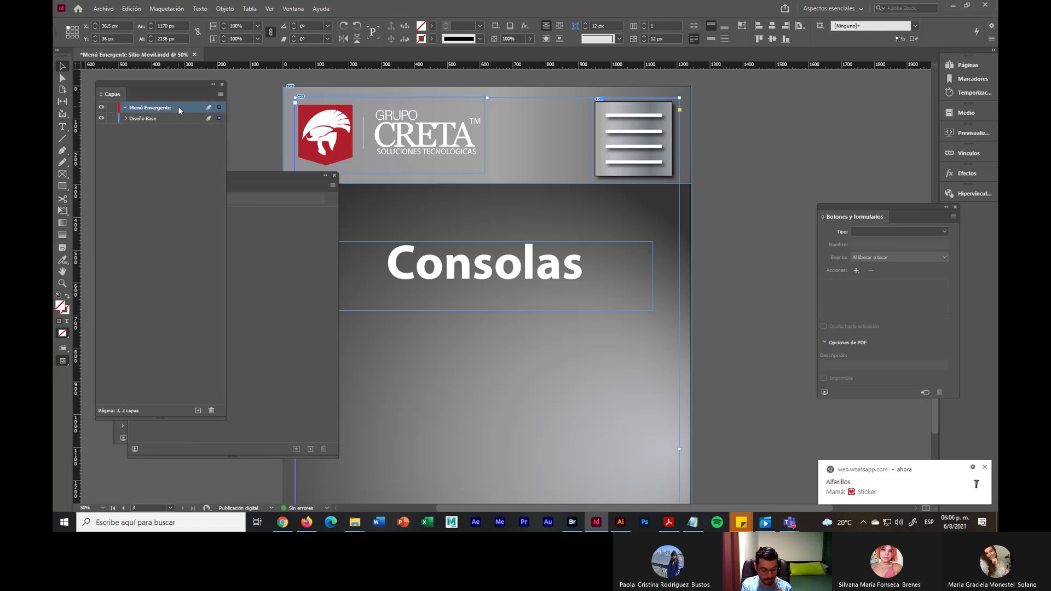
key("ctrl+v")
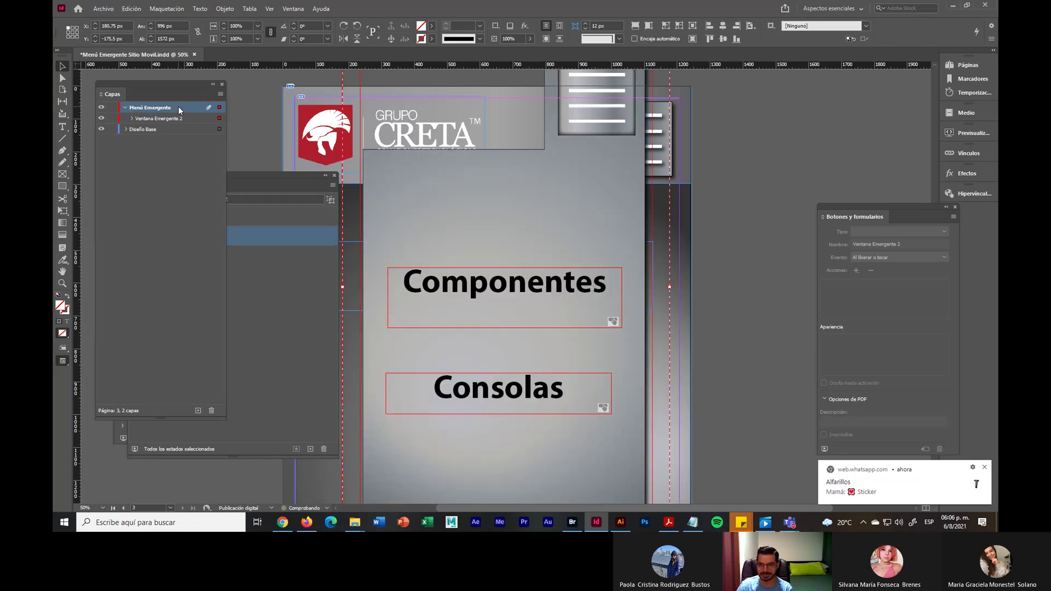
scroll(378, 90, "up", 3)
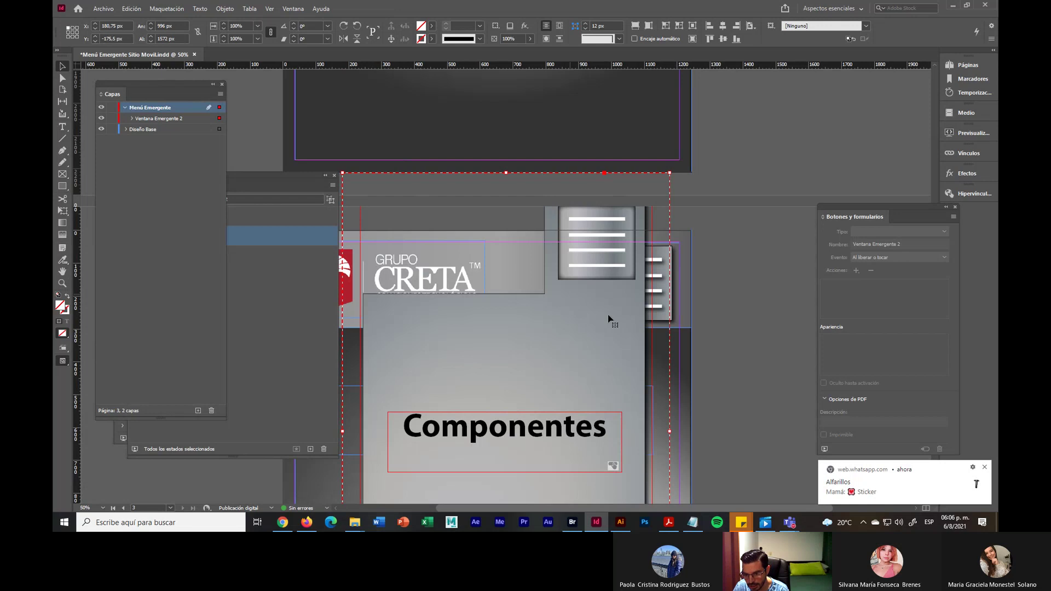
left_click_drag(618, 325, 647, 362)
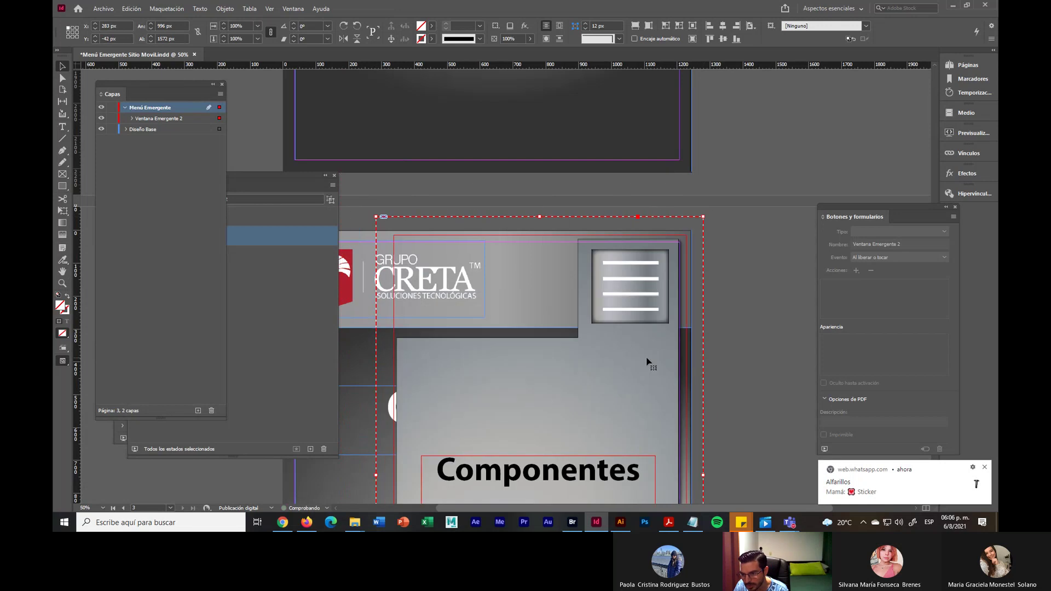
left_click(763, 304)
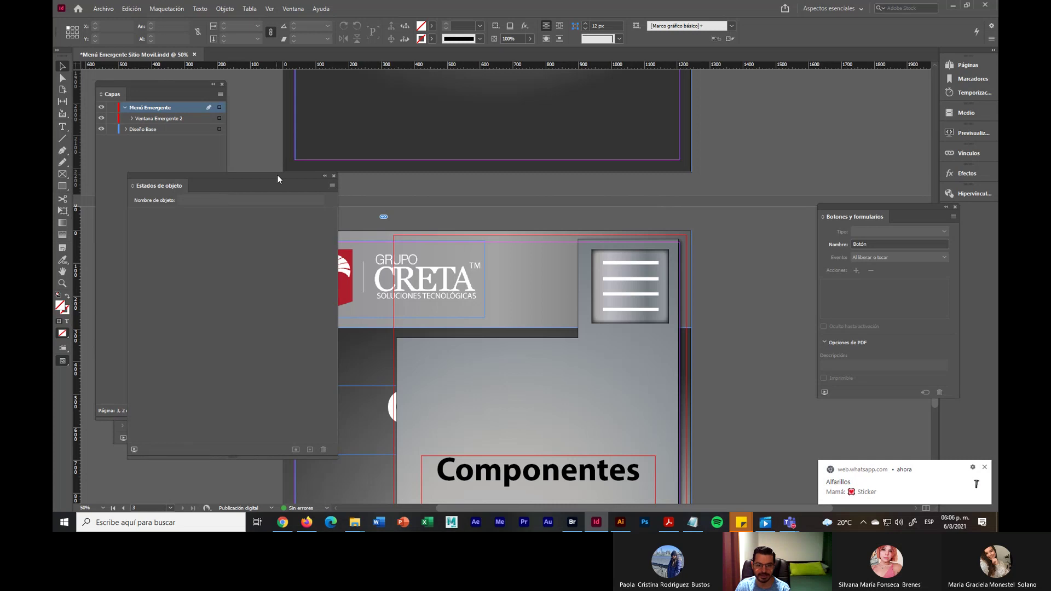
Dock the object states panel with the collapsed side panels and collapse the Menú Emergente layer's contents
left_click_drag(277, 175, 842, 127)
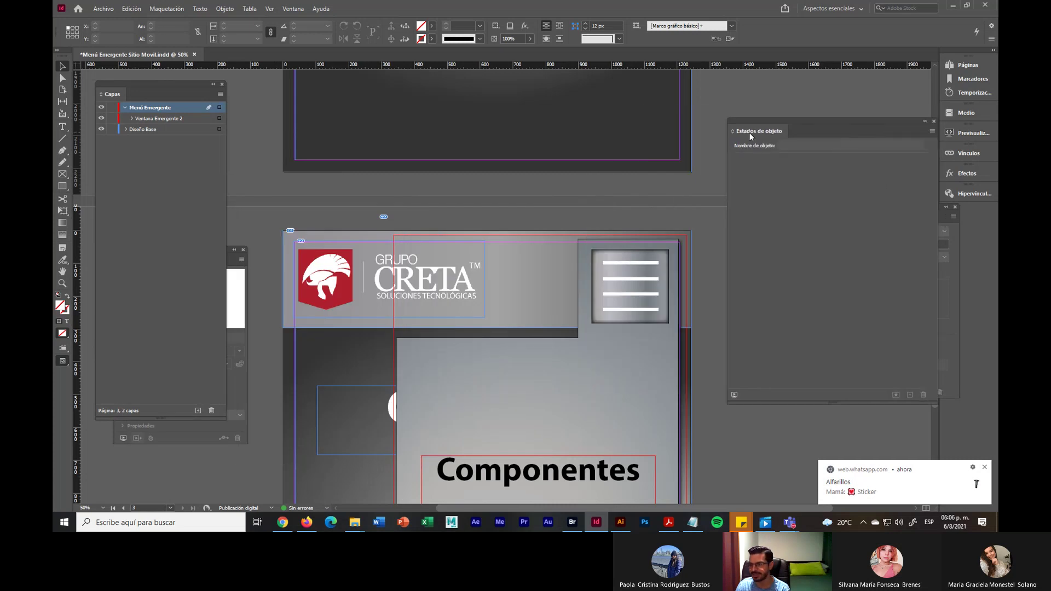
left_click_drag(750, 132, 977, 216)
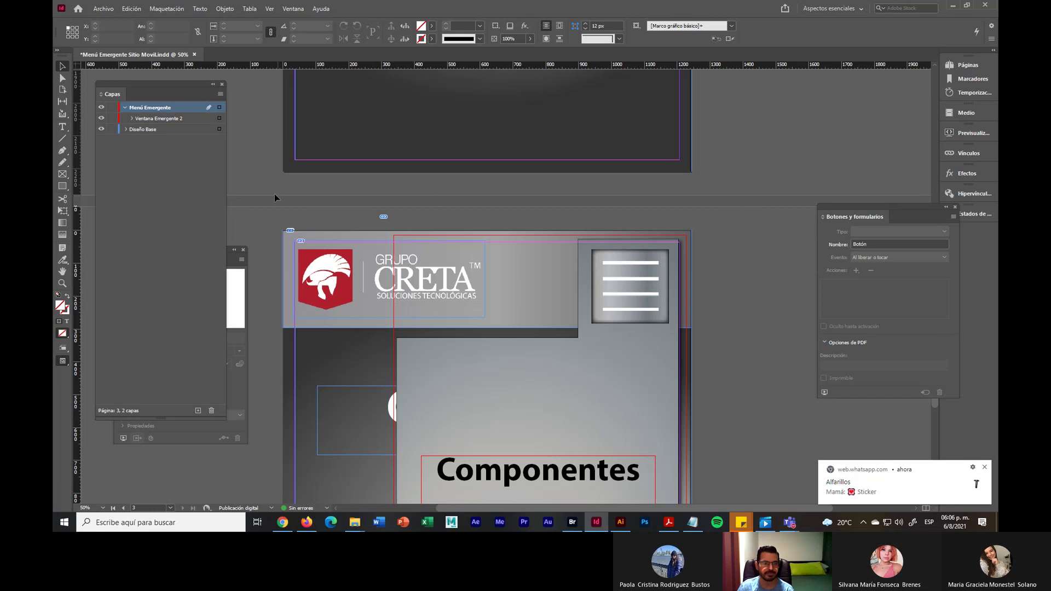
left_click(125, 108)
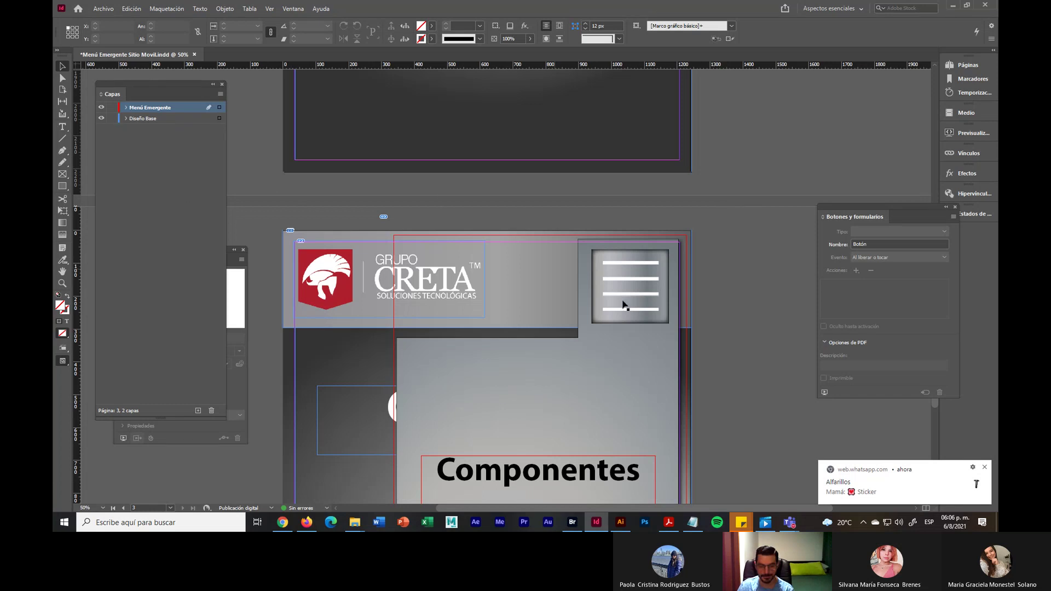
Hide and show the Menú Emergente layer and the Diseño Base layer in turn to compare their contents across the pages
scroll(623, 304, "down", 6)
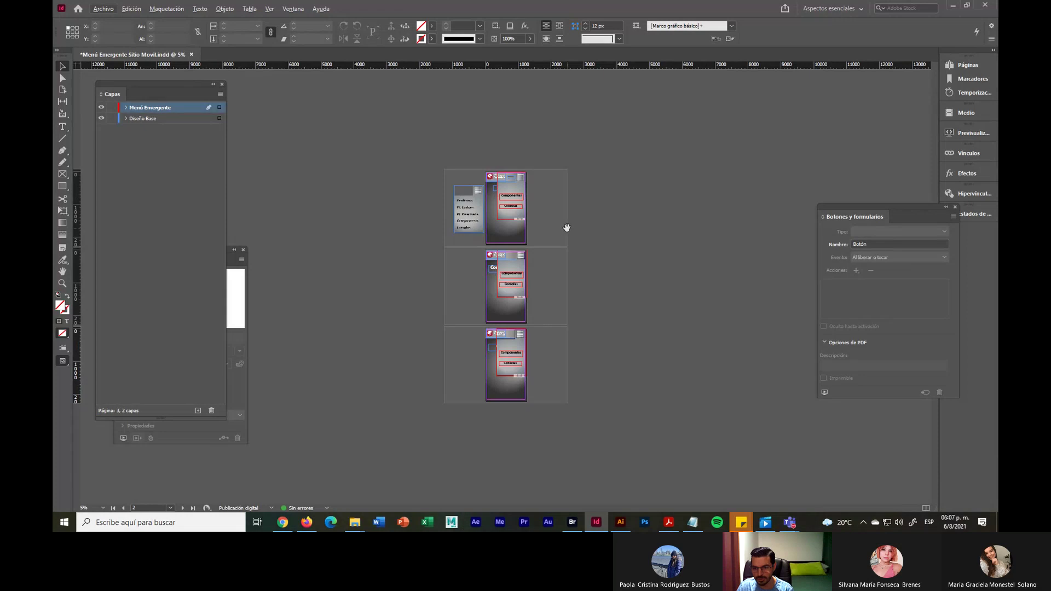
scroll(558, 247, "up", 2)
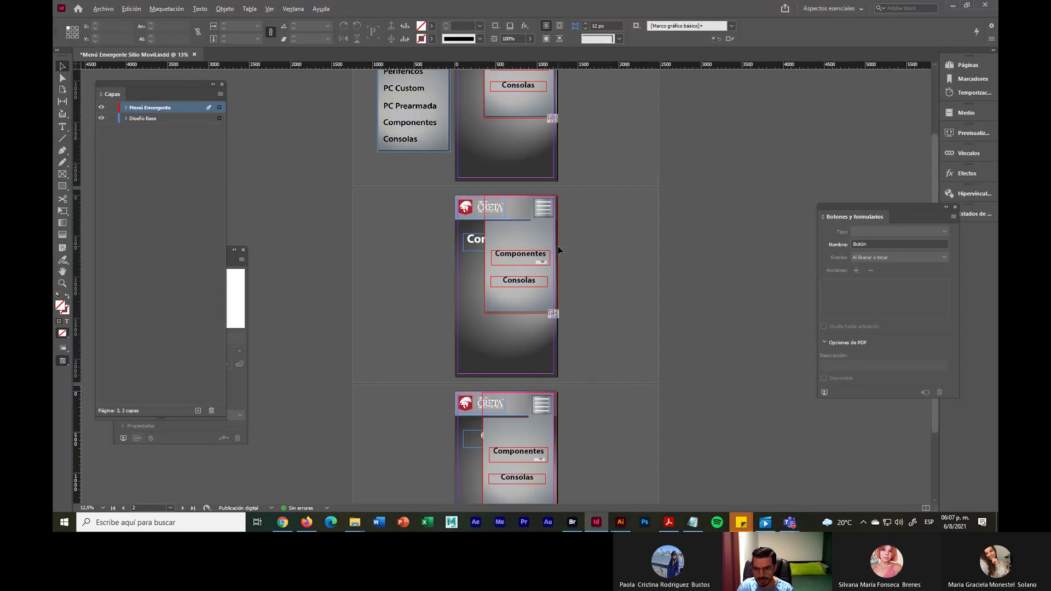
left_click(100, 108)
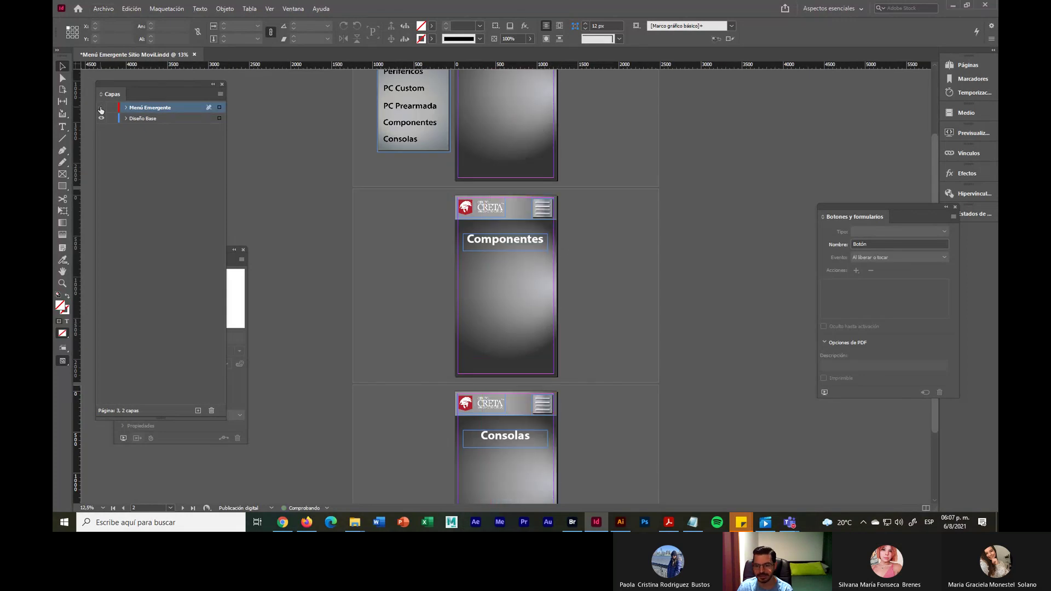
left_click(101, 107)
left_click(101, 108)
left_click(100, 108)
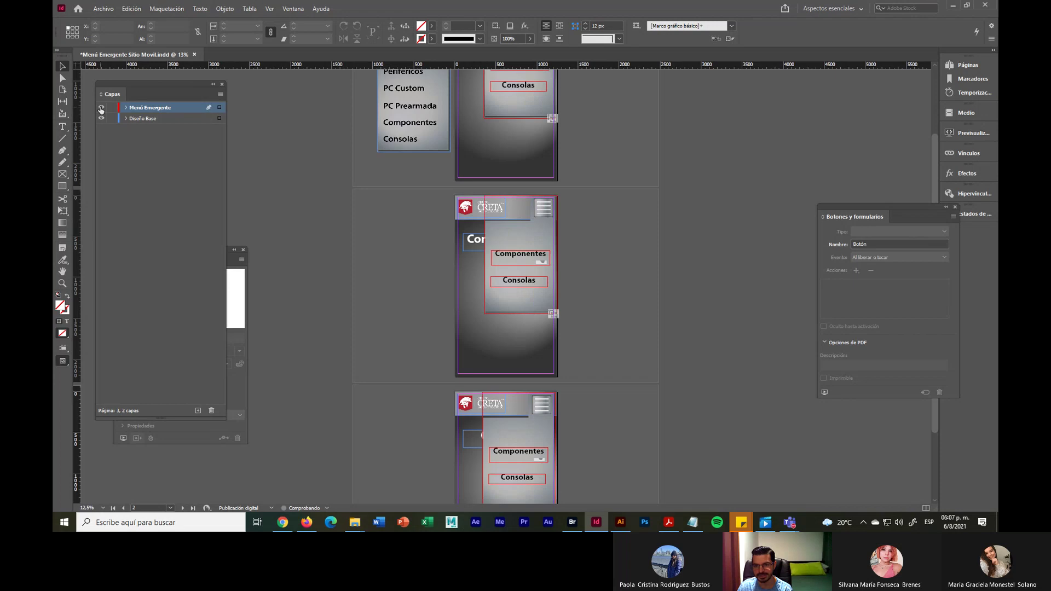
left_click(101, 118)
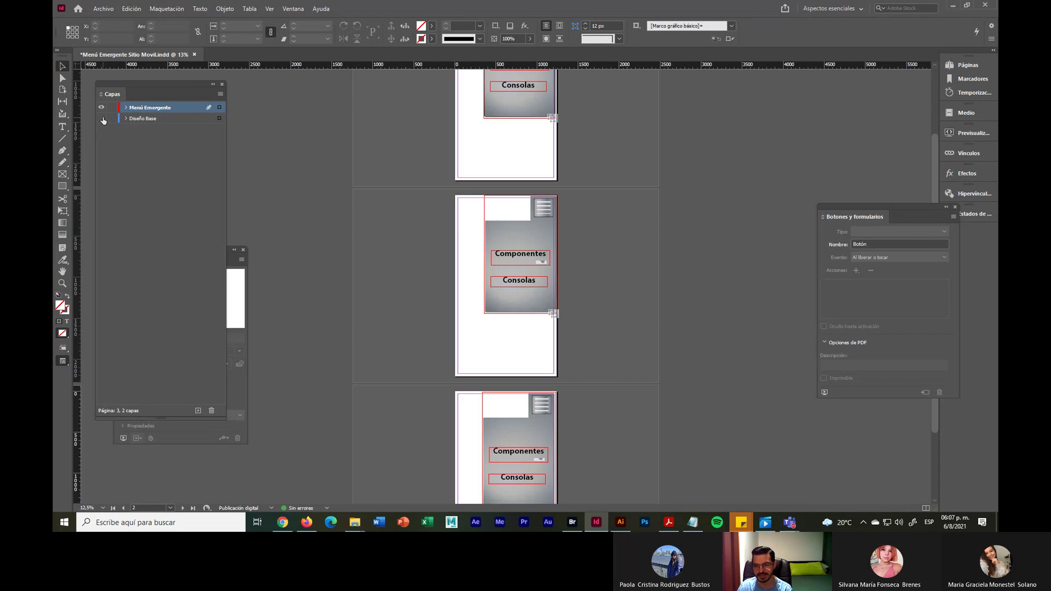
left_click(102, 118)
left_click(101, 118)
left_click(102, 118)
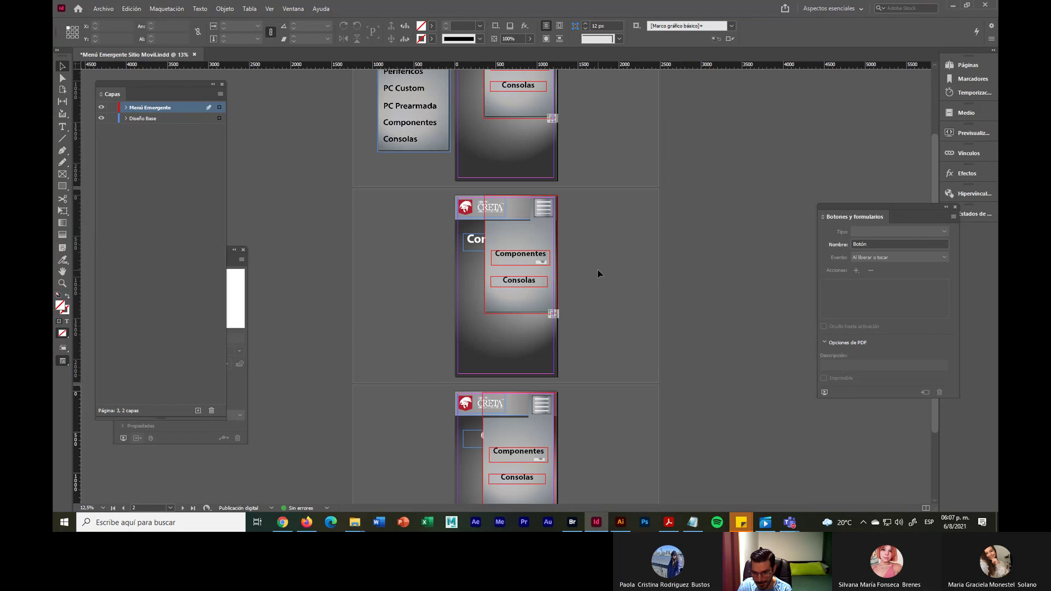
Switch the Ventana Emergente object on the Home page to its Invisible state and deselect it
scroll(598, 274, "up", 3)
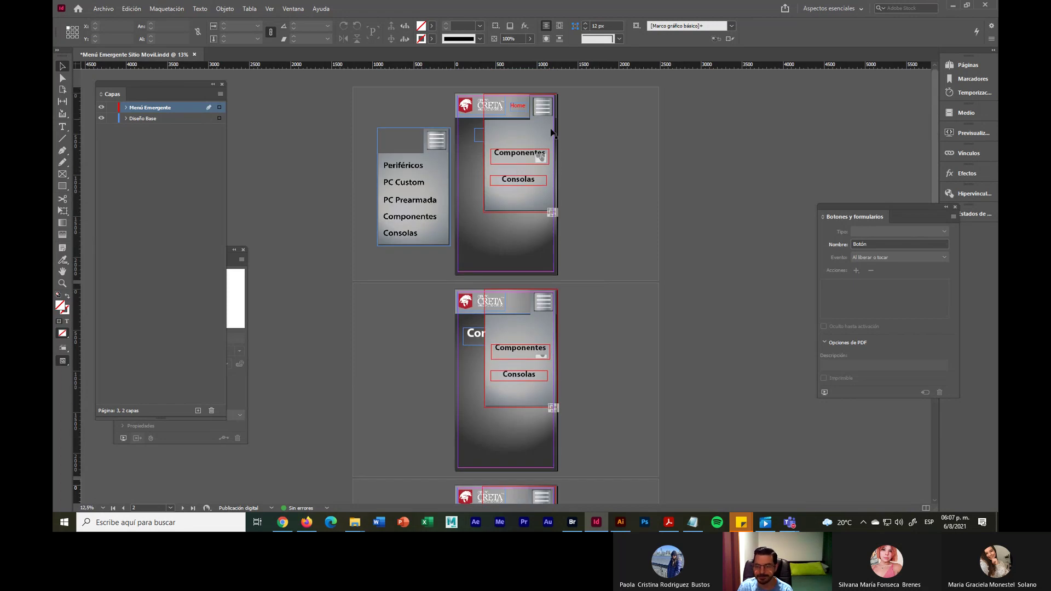
key("ctrl+5")
scroll(602, 148, "down", 5)
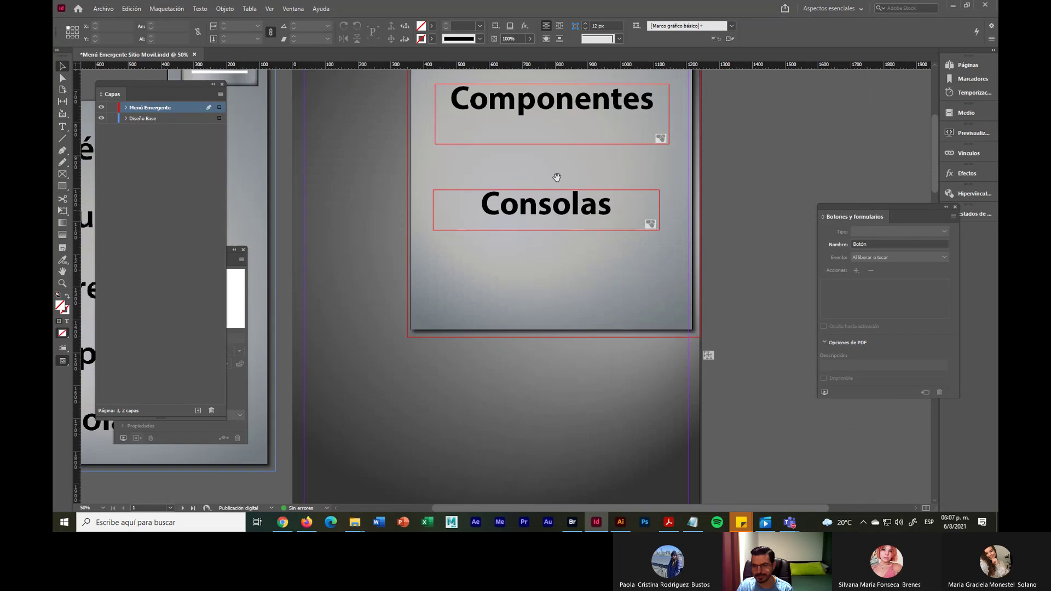
left_click_drag(555, 176, 515, 430)
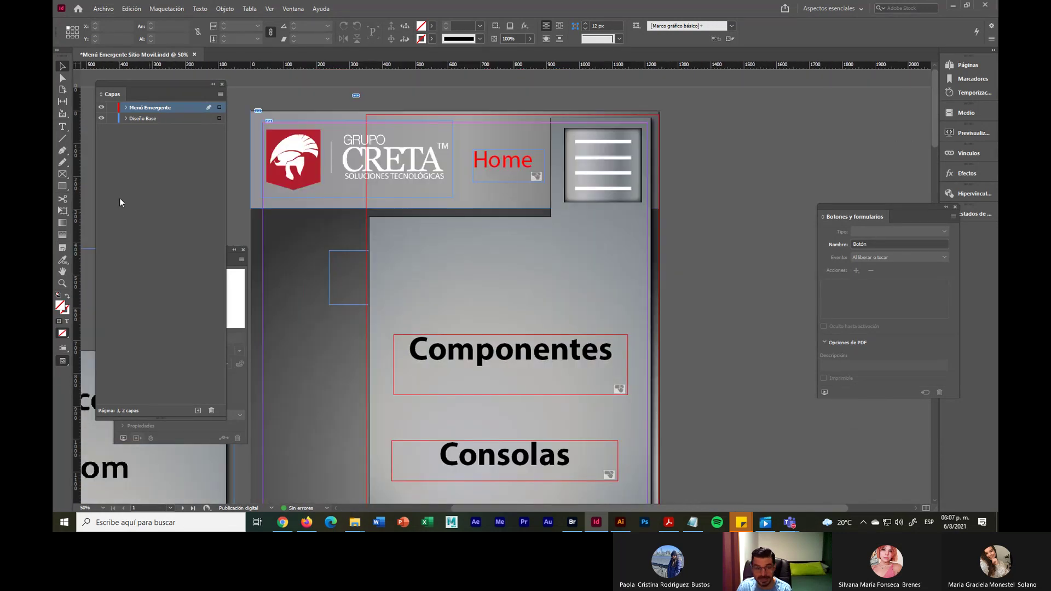
left_click(468, 281)
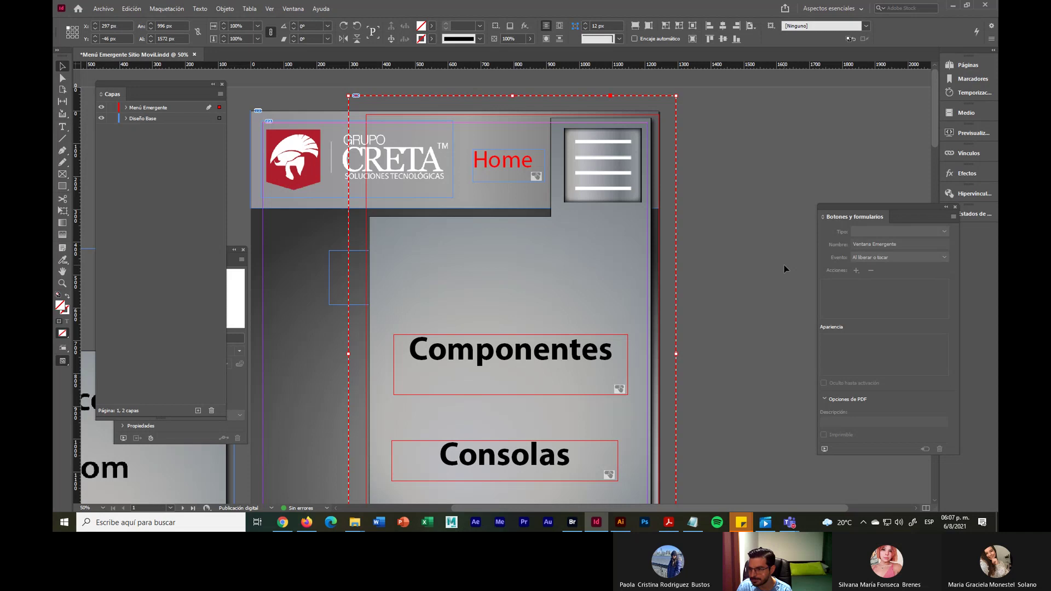
left_click(617, 200)
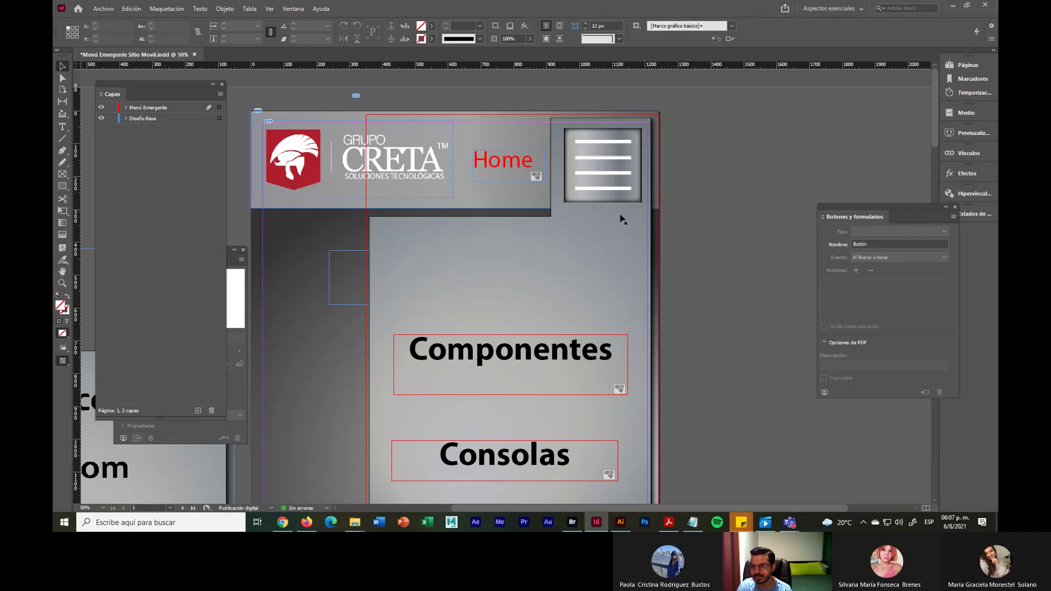
left_click(622, 219)
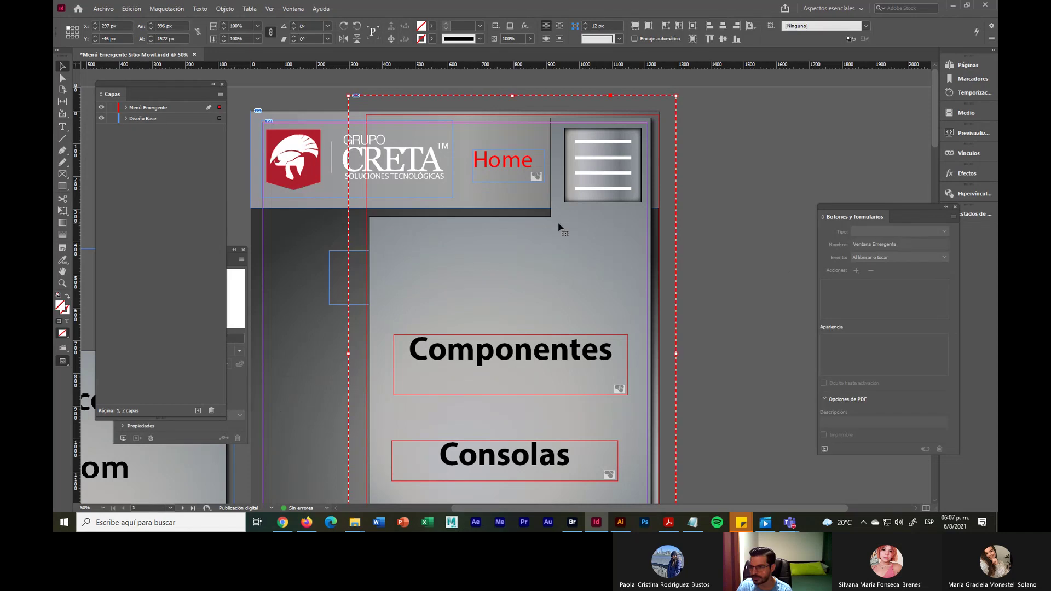
left_click_drag(903, 203, 844, 162)
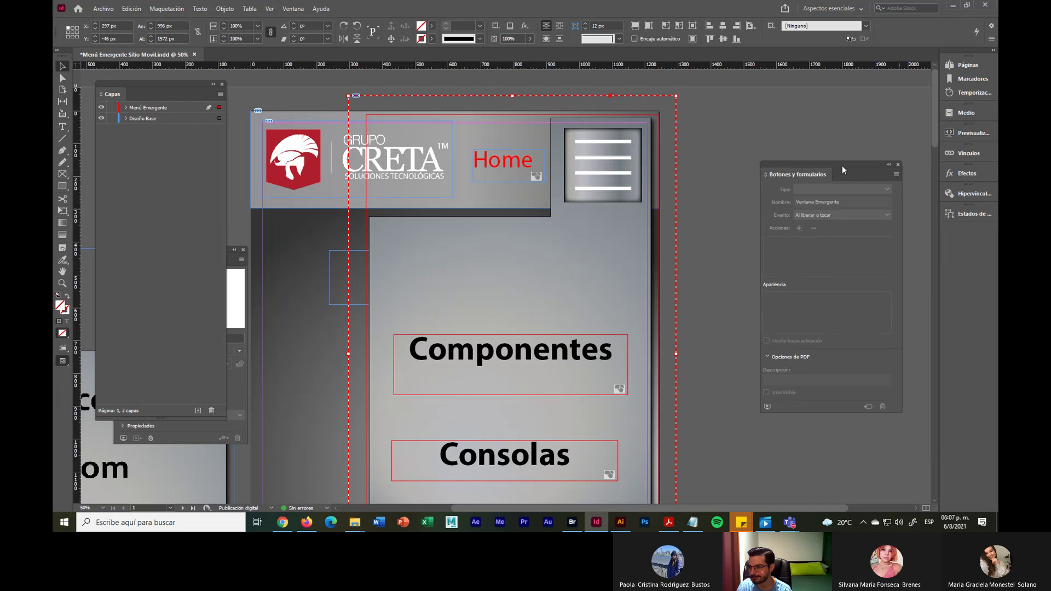
left_click(979, 216)
left_click(784, 240)
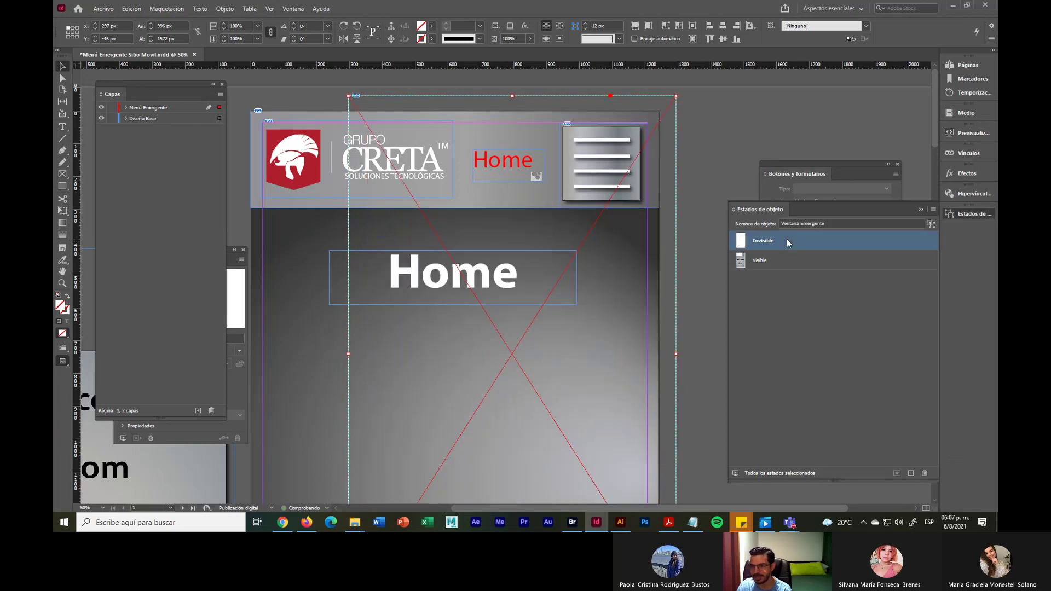
left_click(766, 137)
Switch the pop-up menu objects on the Componentes and Consolas pages to their Invisible state, and check all three pages
key("ctrl+minus")
key("ctrl+minus")
key("ctrl+minus")
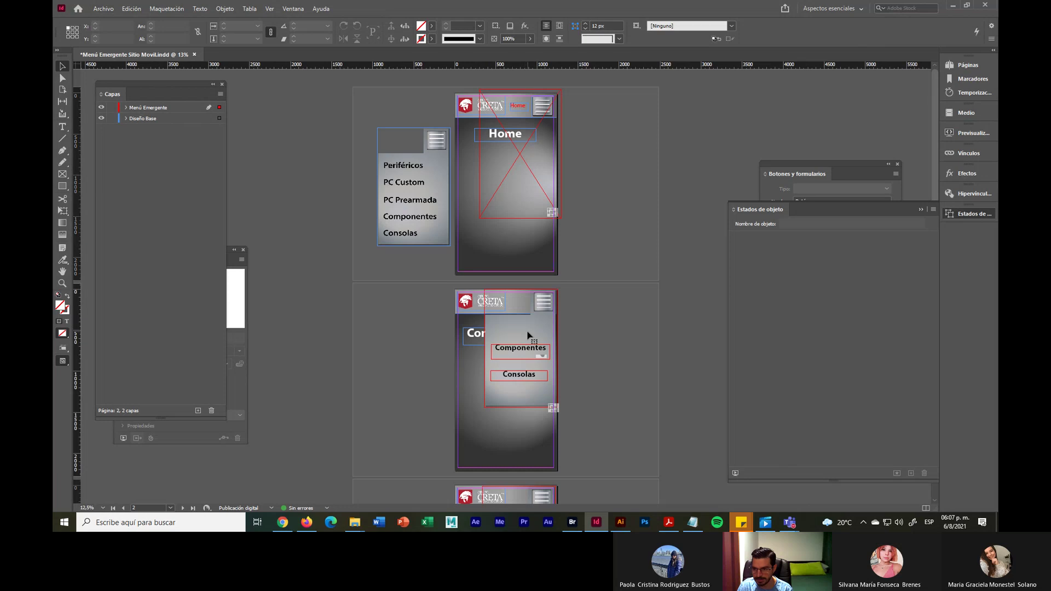
left_click(528, 336)
left_click(776, 241)
scroll(614, 377, "down", 2)
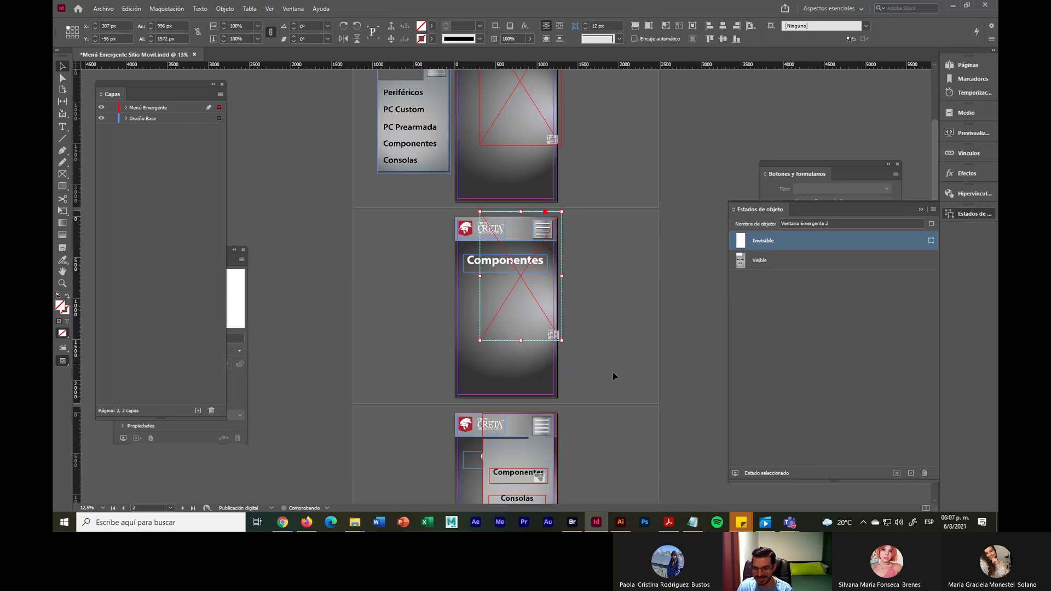
left_click(530, 453)
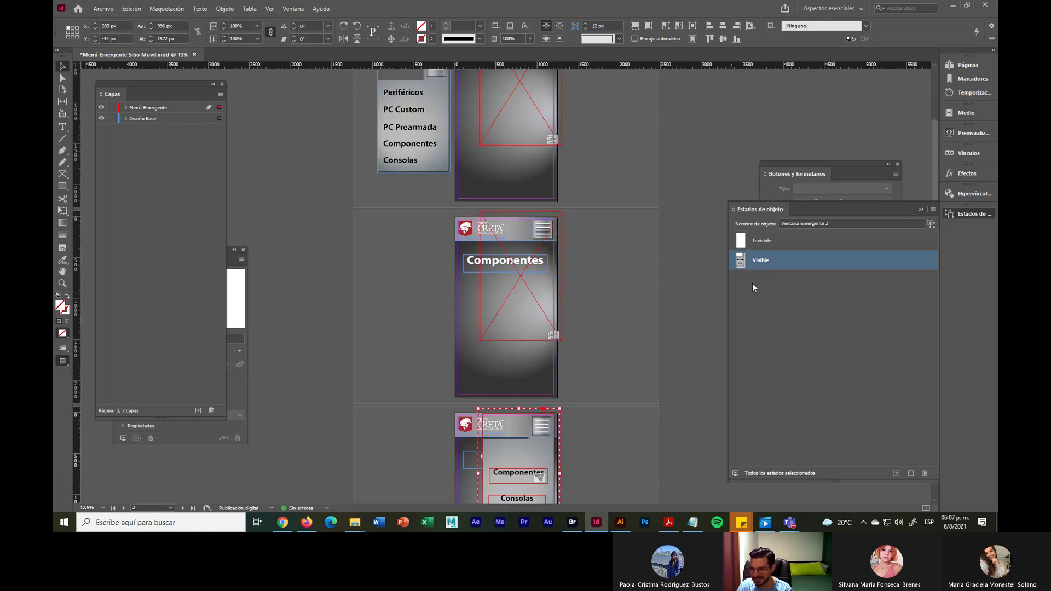
left_click(678, 341)
scroll(592, 367, "down", 3)
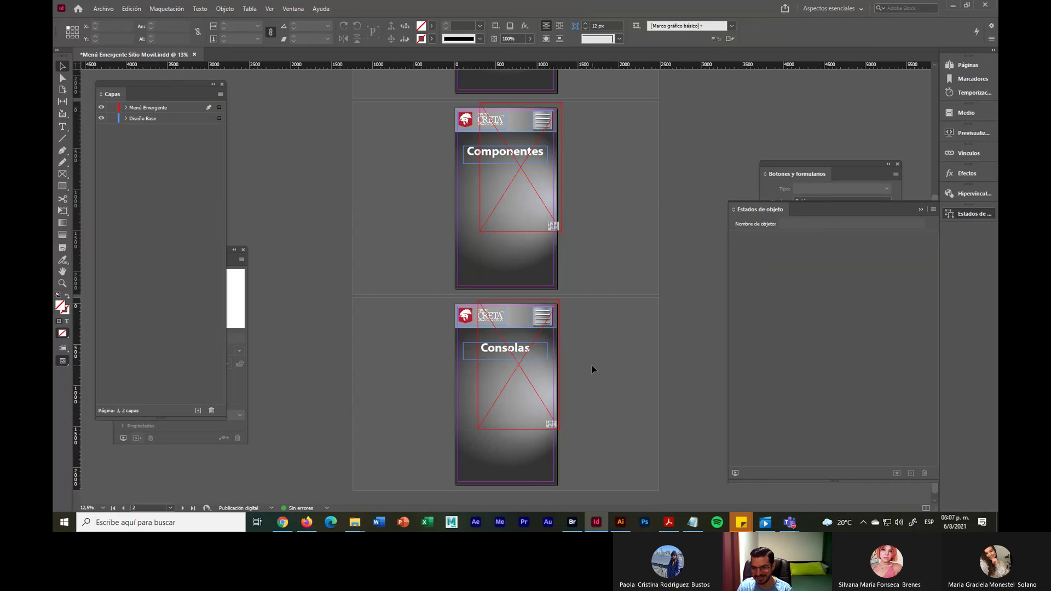
scroll(593, 366, "up", 5)
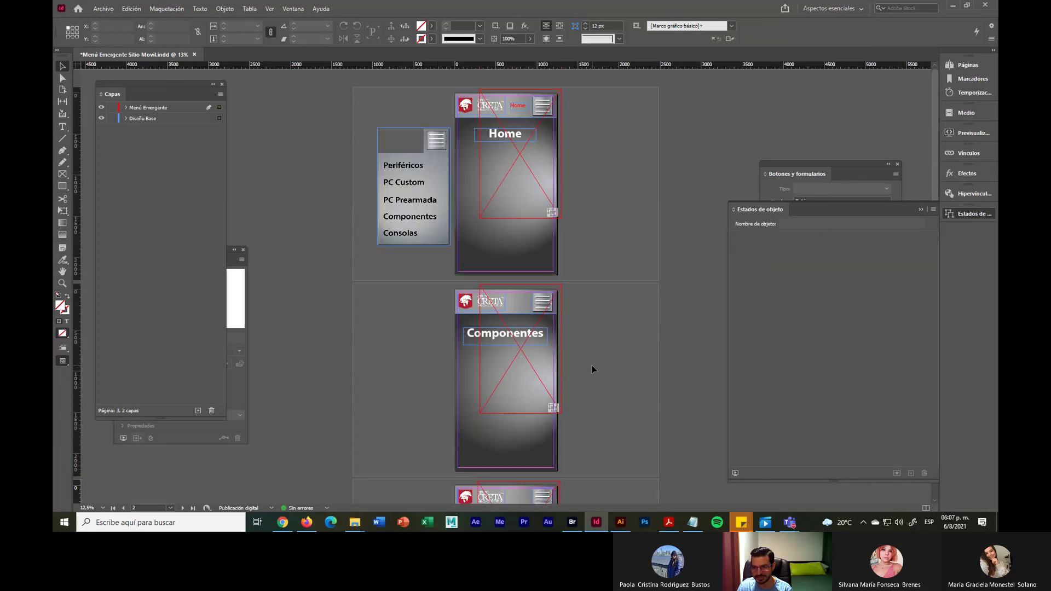
Draw an empty rectangle frame of about 308 x 297 px around the Home page's header menu icon, at about X 917 px, Y 18 px
key("ctrl+5")
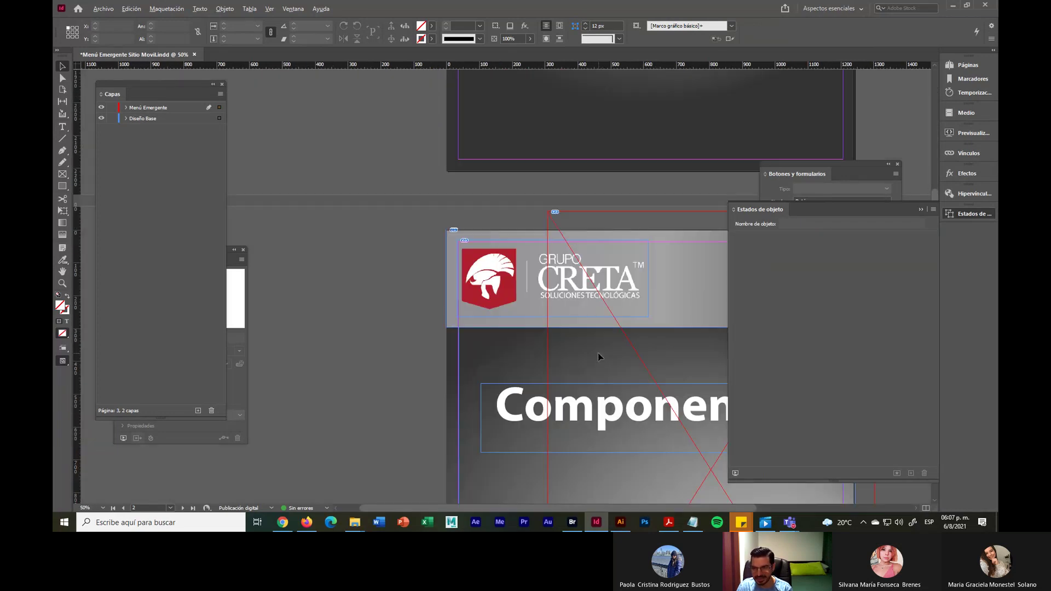
left_click_drag(630, 202, 484, 387)
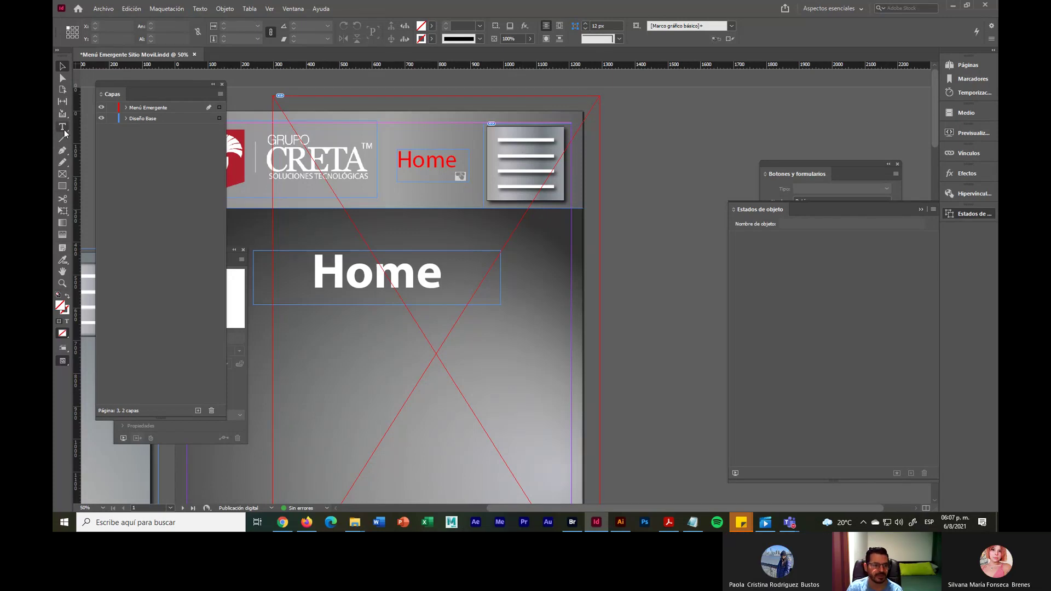
left_click(63, 174)
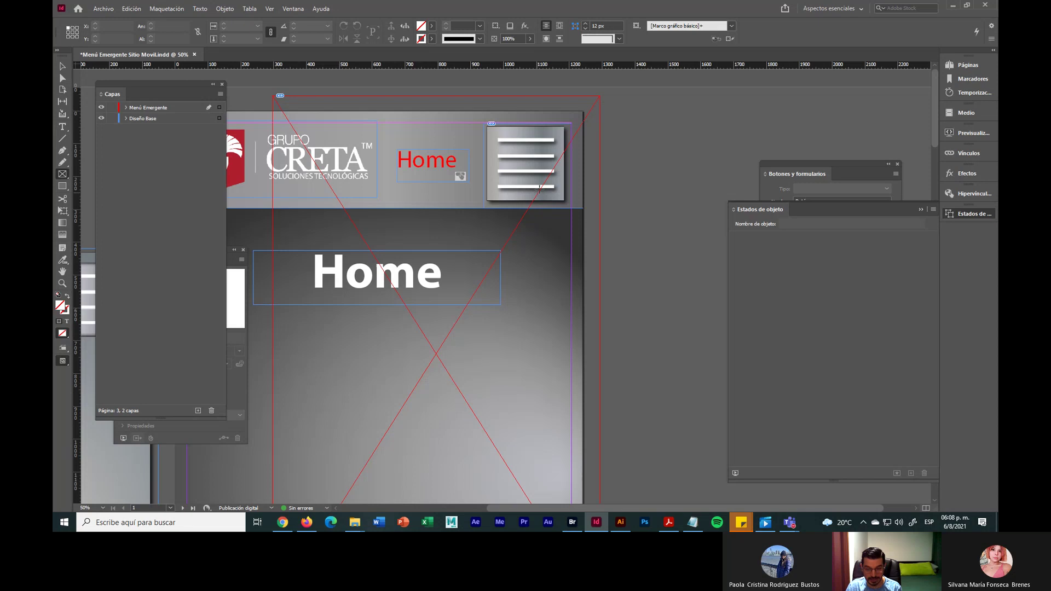
scroll(539, 189, "up", 1)
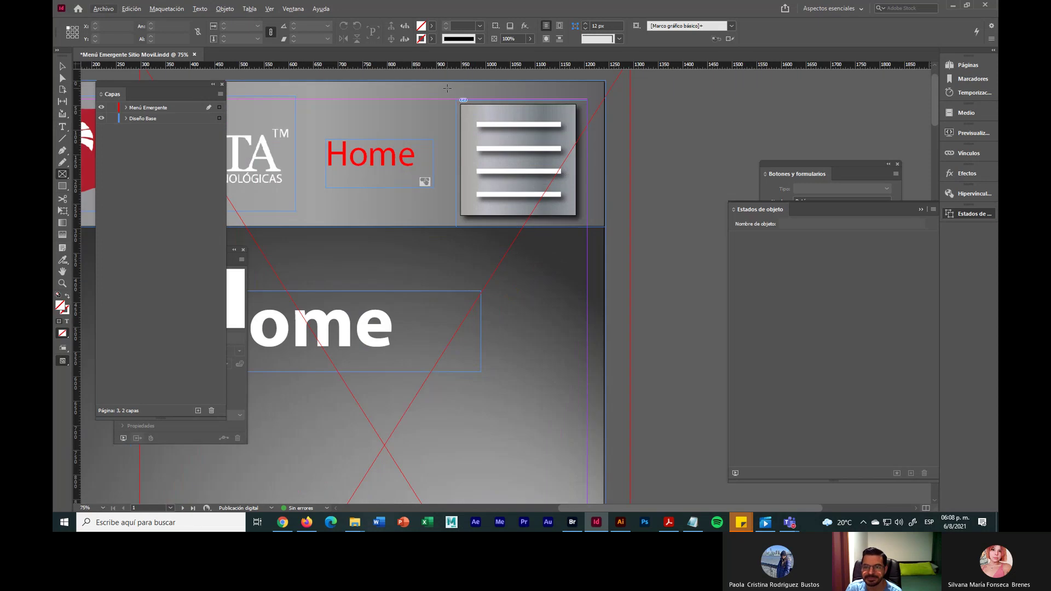
left_click_drag(445, 90, 597, 236)
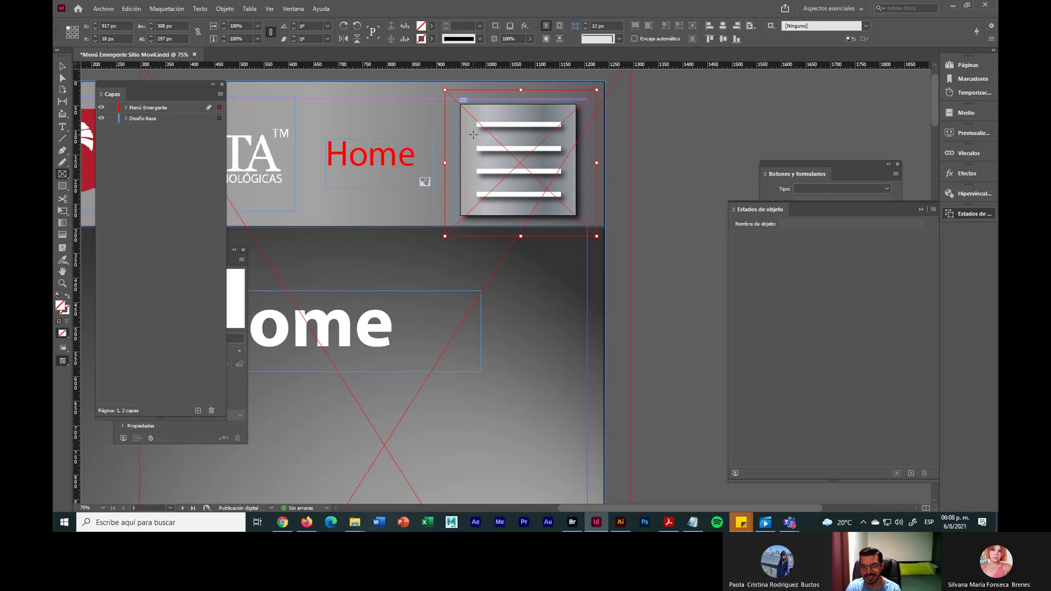
Expand the Menú Emergente layer and rename the new rectangle frame as Boton Visible
left_click(125, 107)
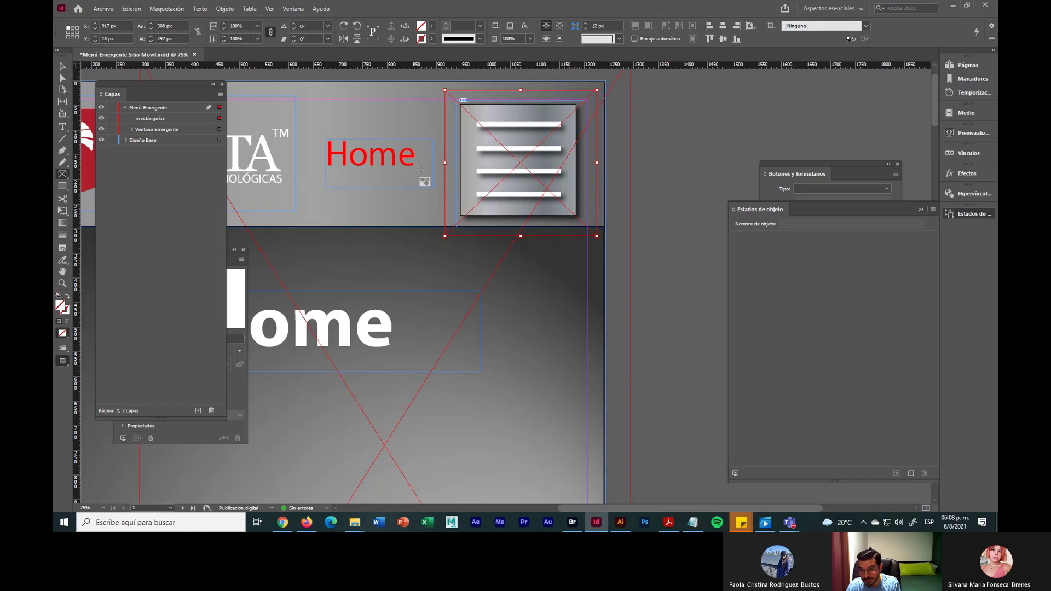
left_click(150, 120)
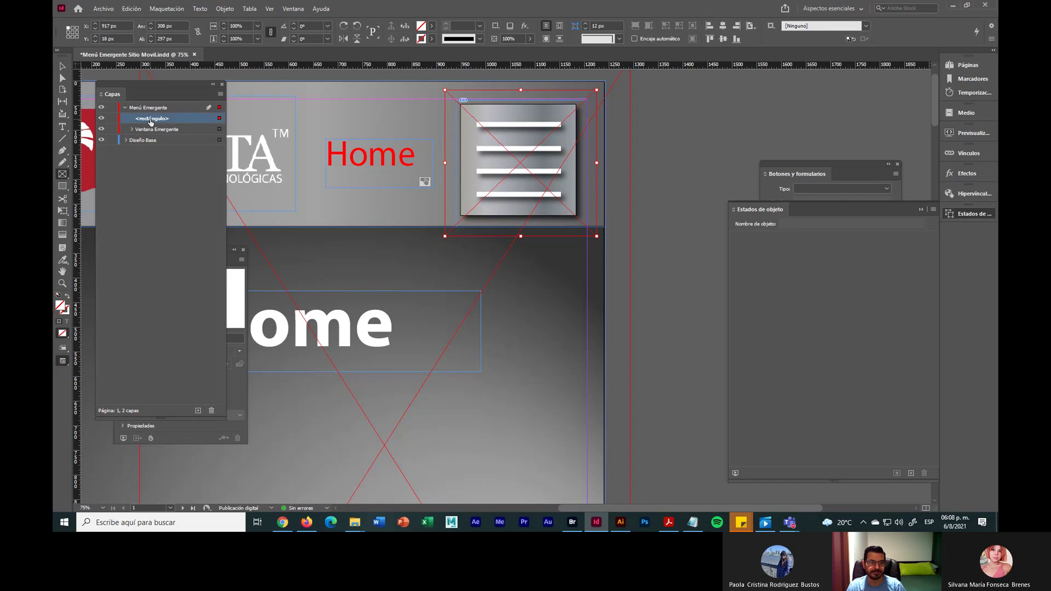
left_click(151, 119)
type("B")
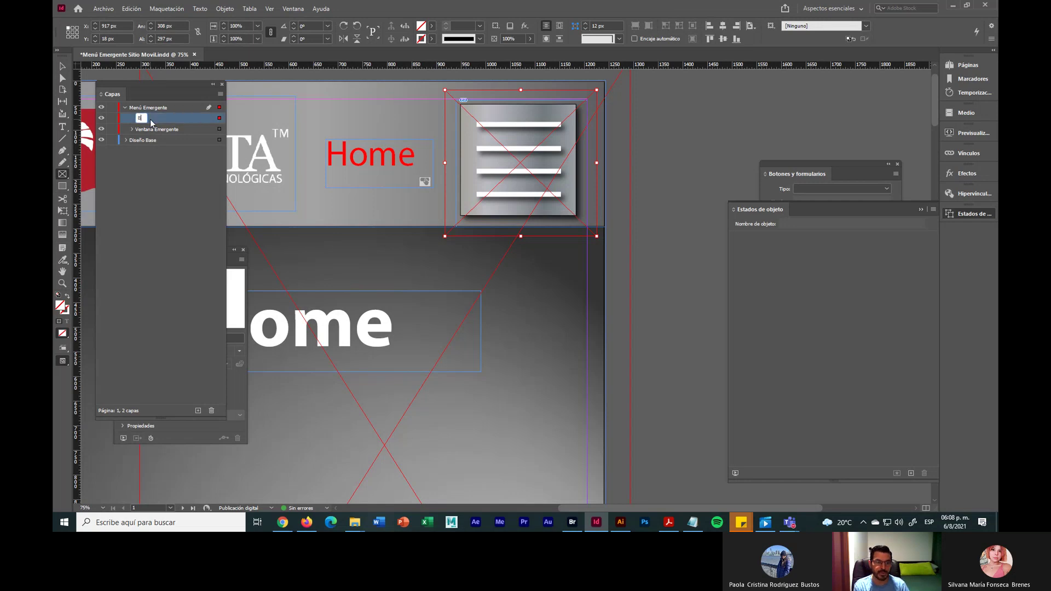
type("oton Misible")
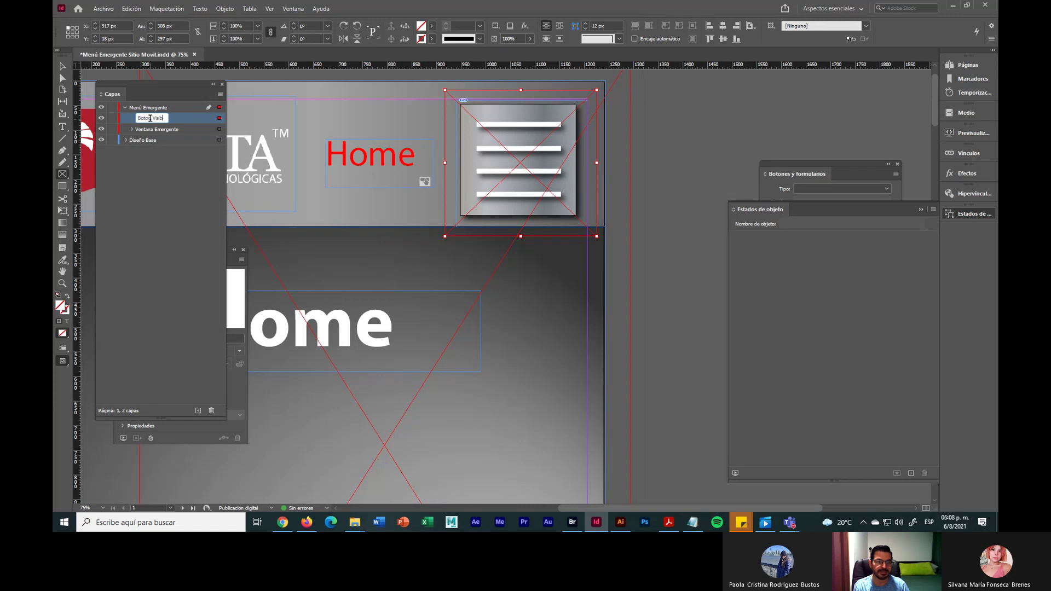
key("Return")
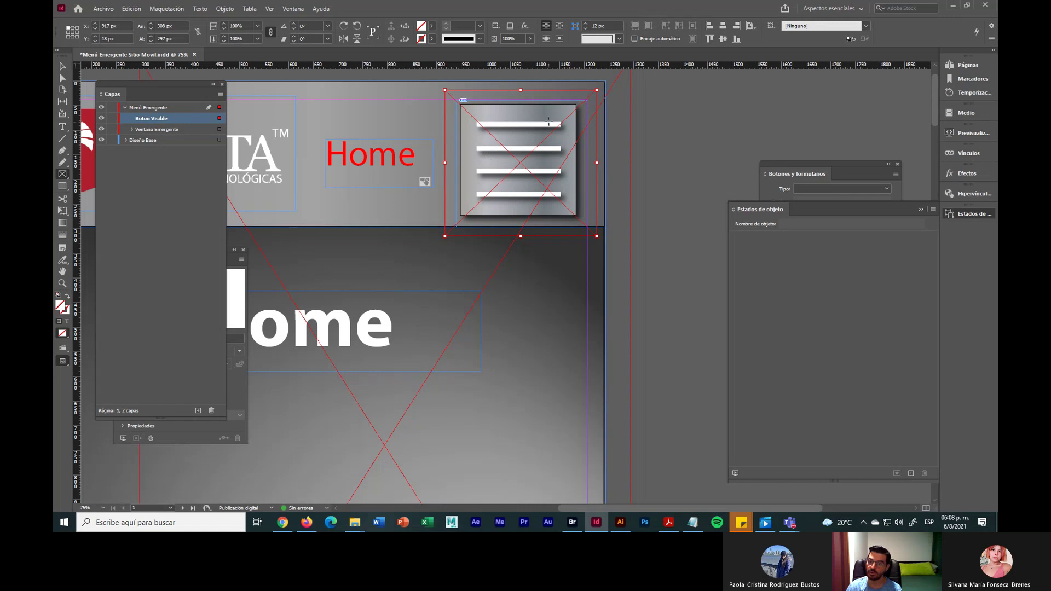
Convert the frame over the Home page's menu icon into a button named Botón Visible
key("v")
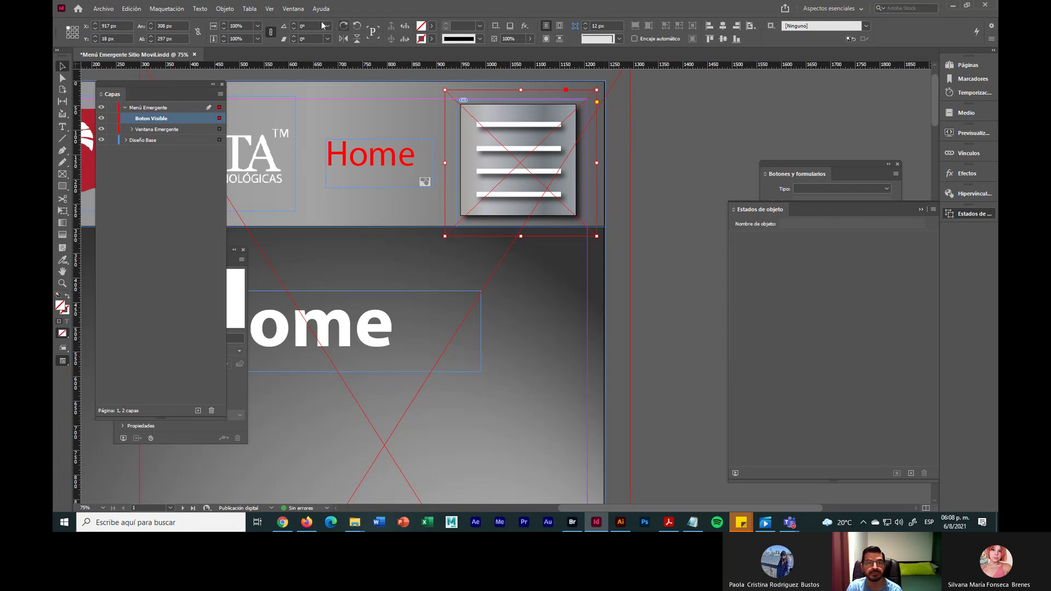
left_click(292, 9)
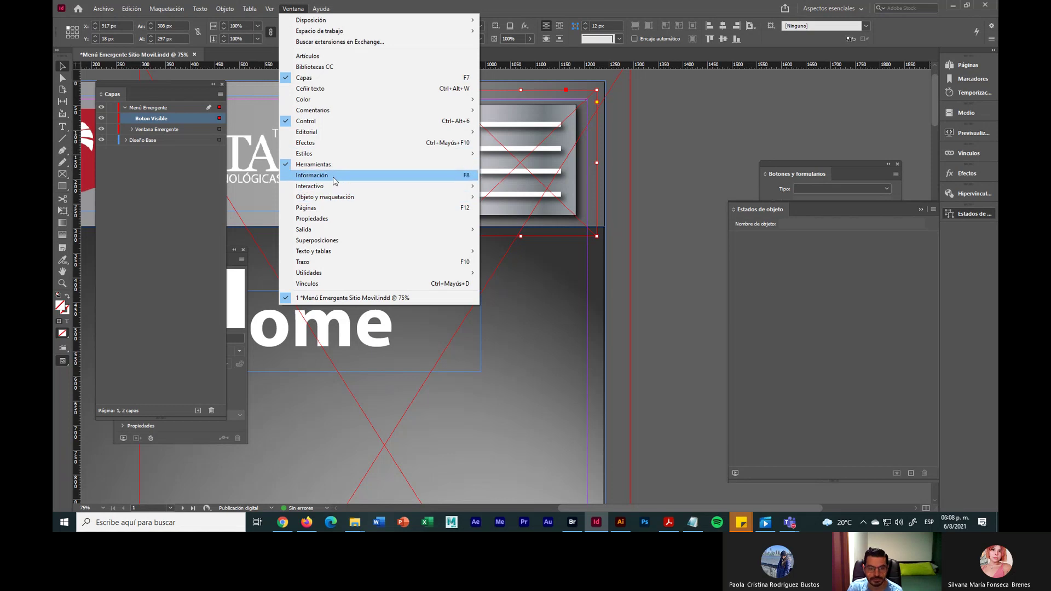
mouse_move(347, 187)
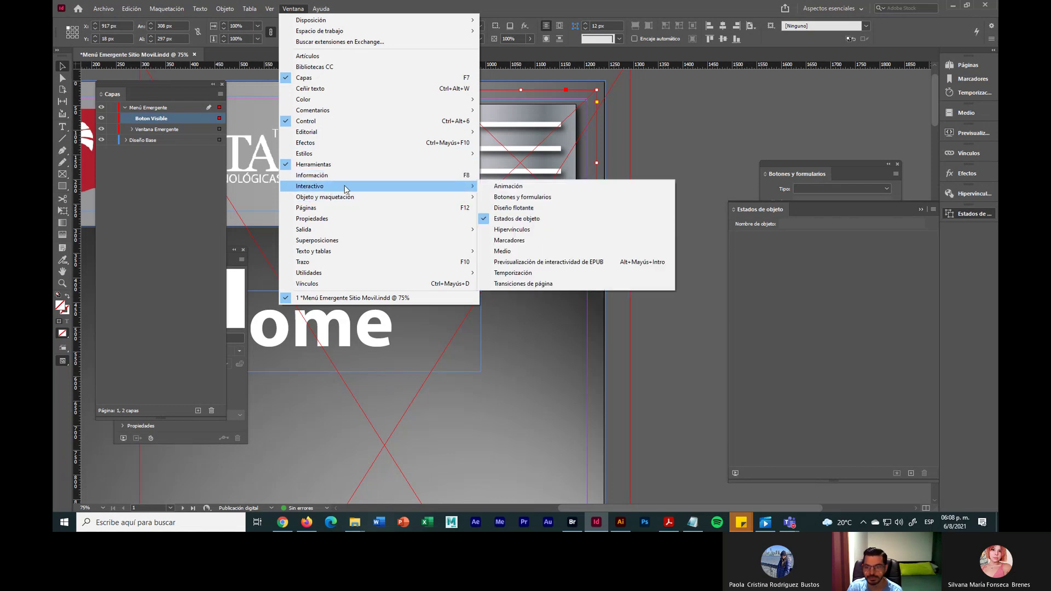
left_click(523, 197)
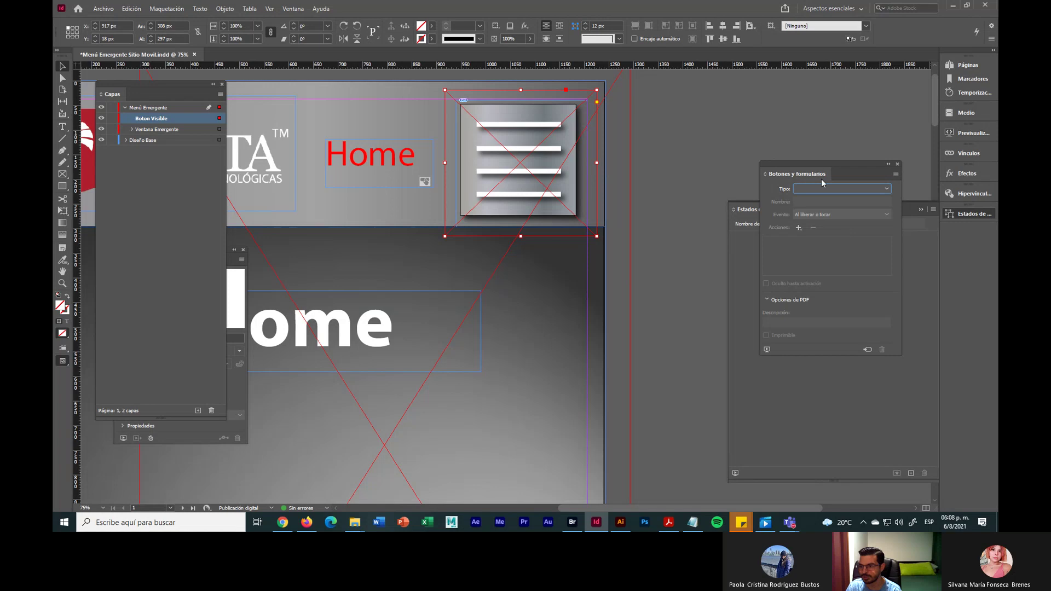
left_click_drag(816, 164, 710, 117)
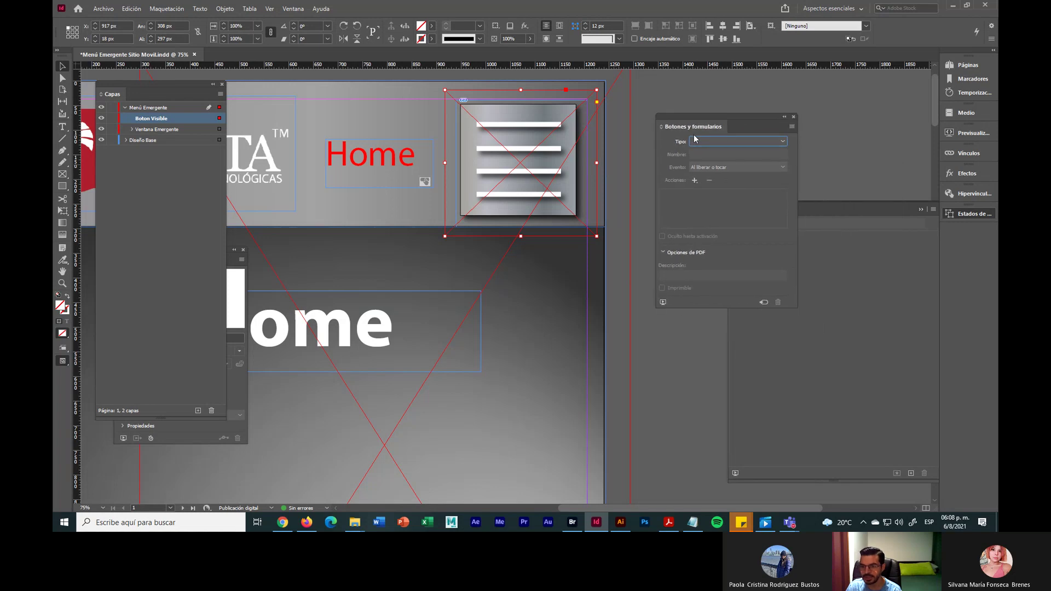
left_click(777, 142)
left_click(728, 155)
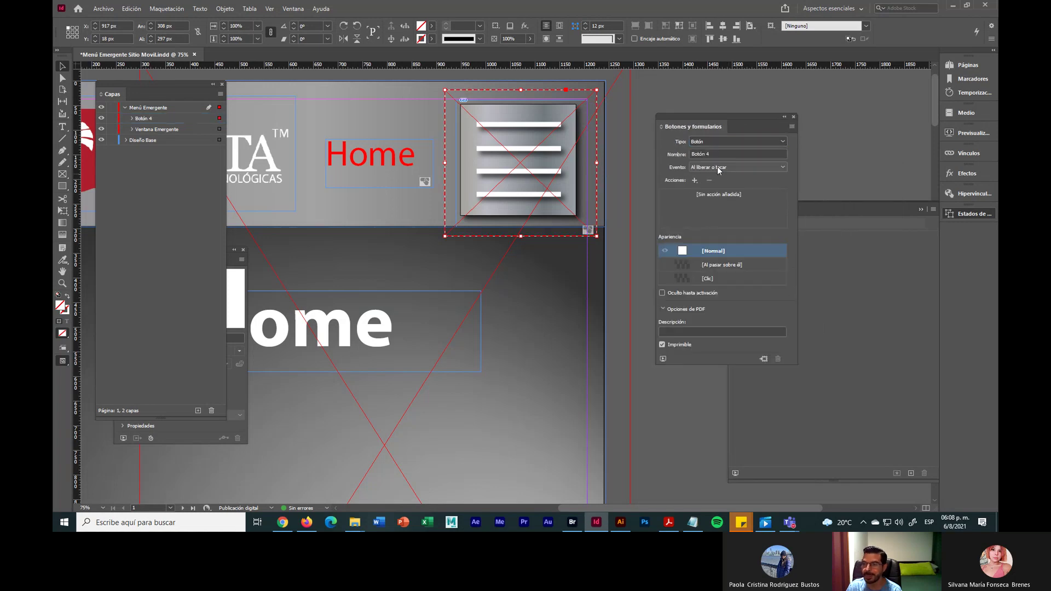
double_click(751, 153)
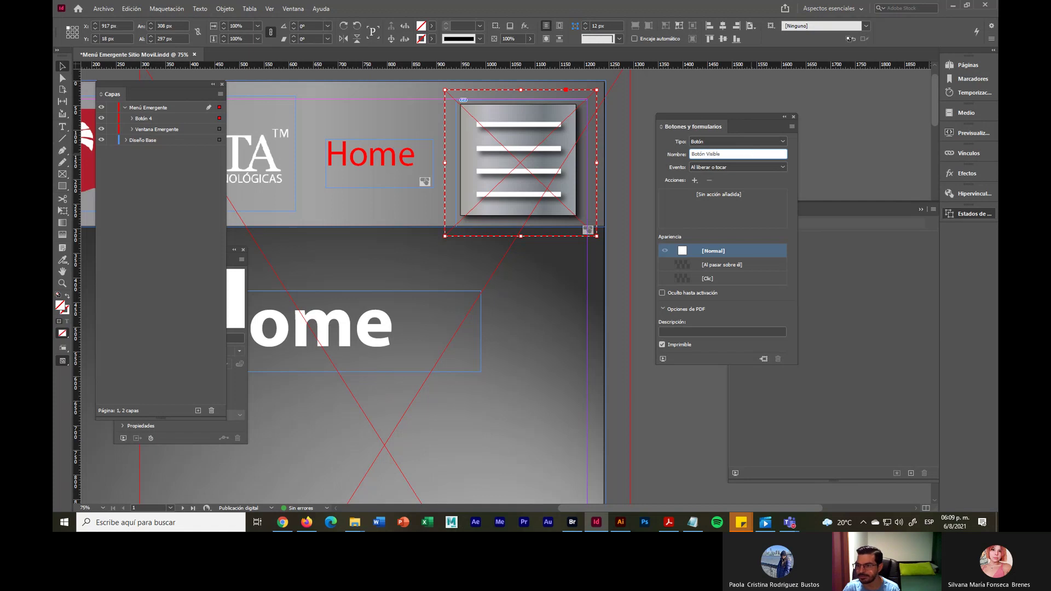
key("Return")
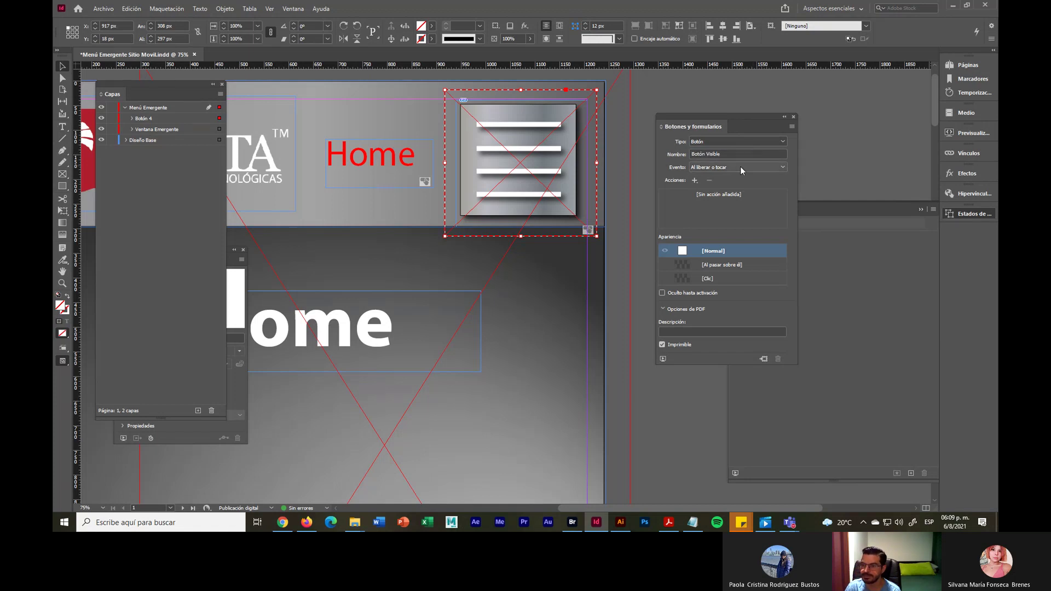
Make the button respond to Al hacer clic with an Ir a estado action showing Ventana Emergente's Visible state
left_click(740, 166)
left_click(731, 189)
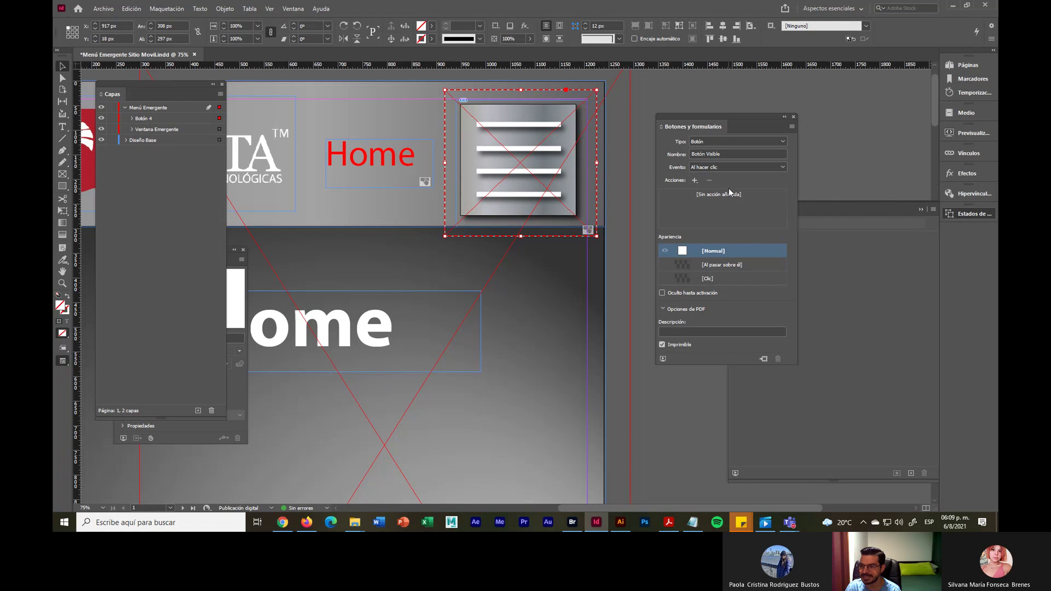
left_click(696, 181)
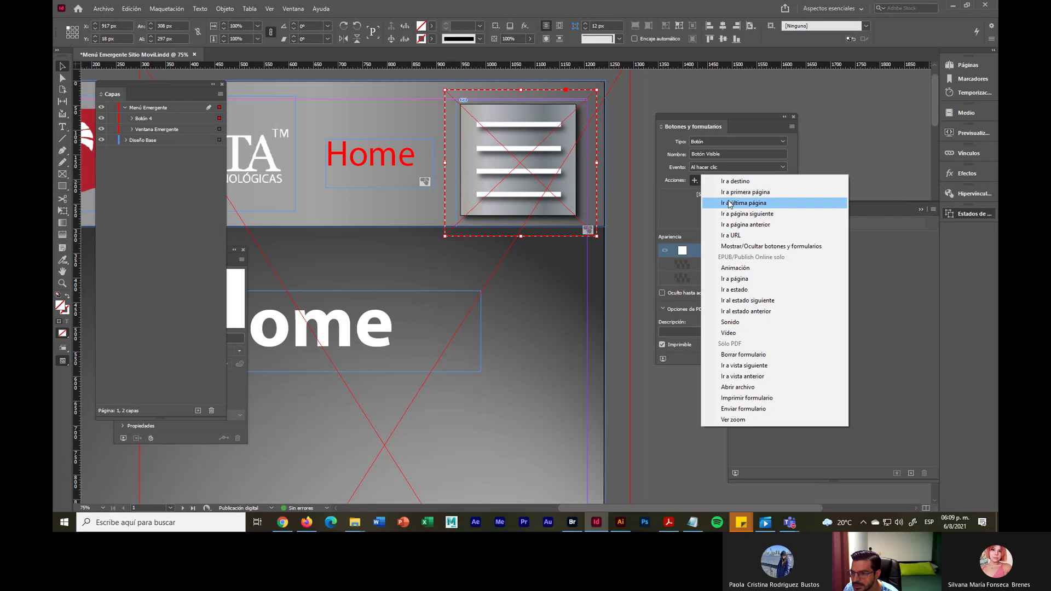
left_click(738, 290)
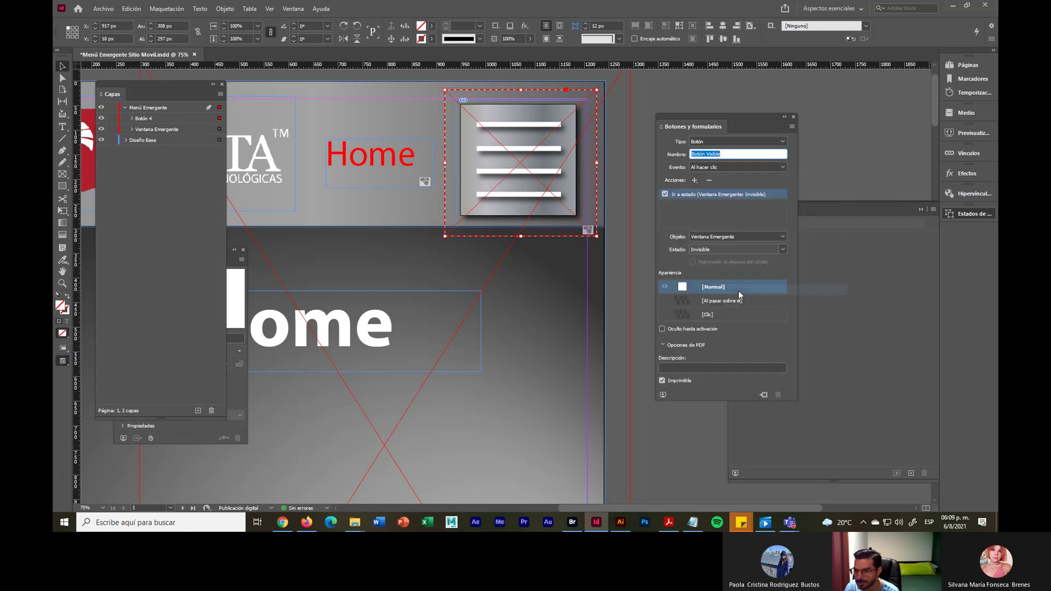
left_click(718, 252)
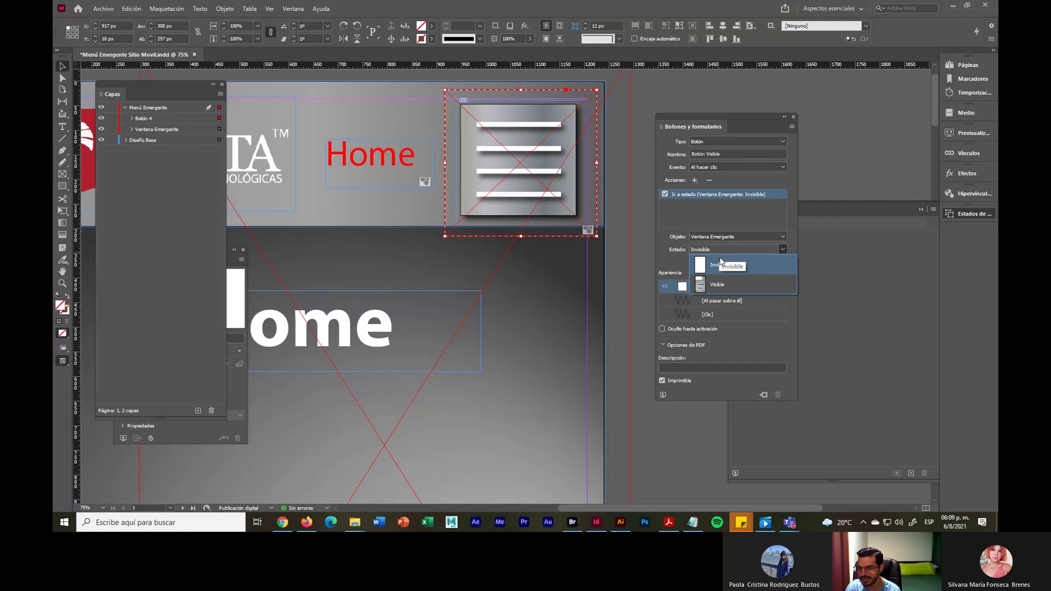
left_click(728, 286)
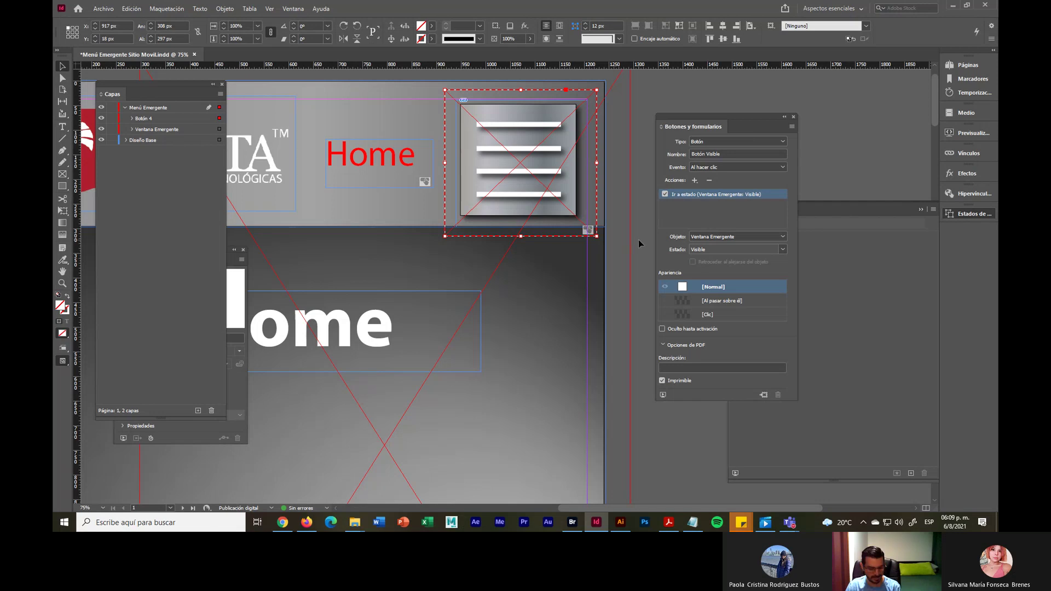
Paste a copy of the Botón Visible button on the Componentes page and place it over the header menu icon
scroll(629, 232, "down", 1)
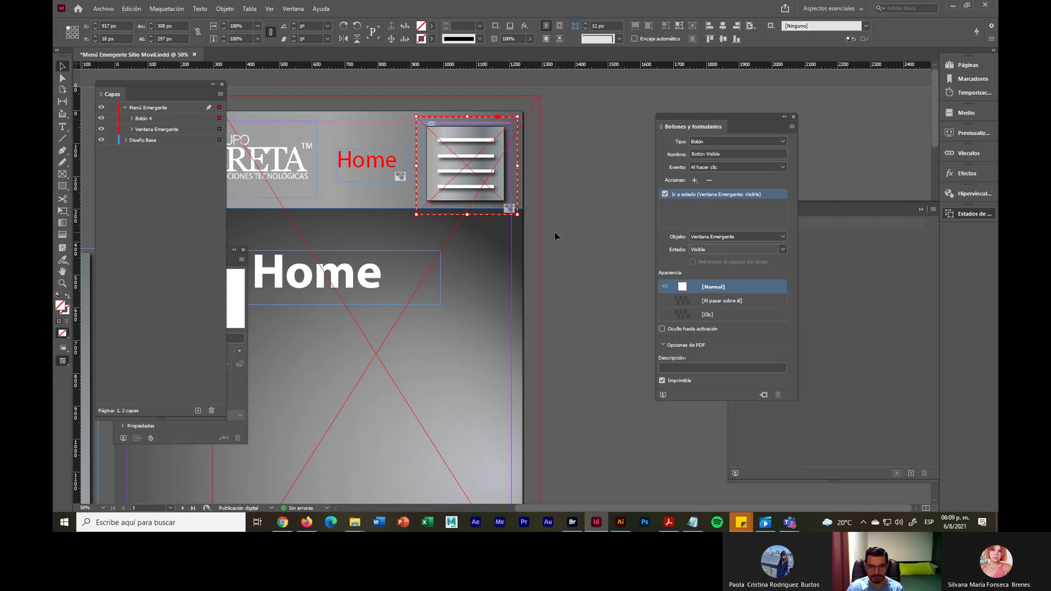
scroll(554, 232, "down", 10)
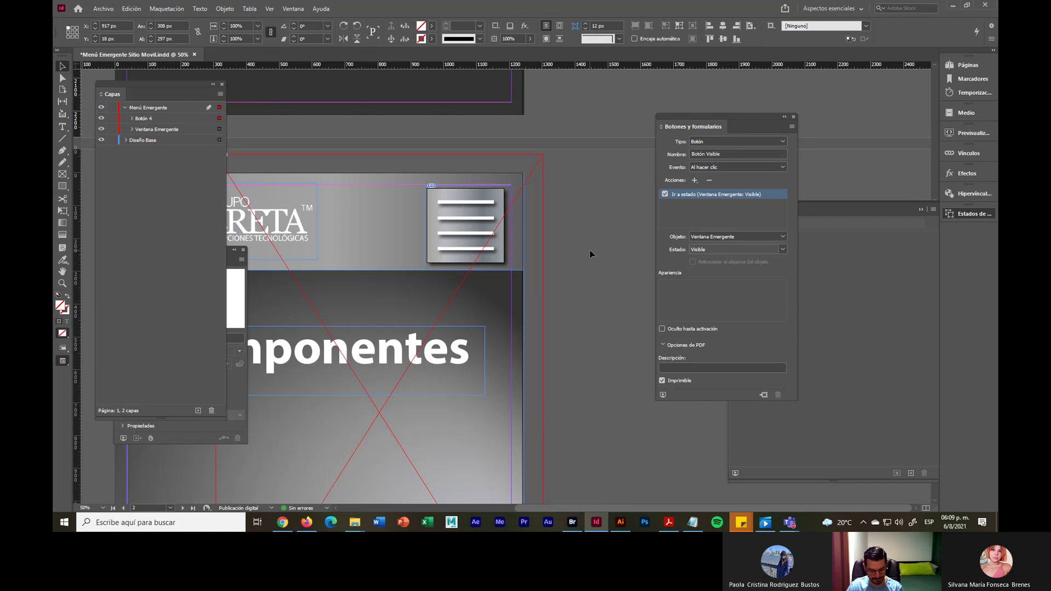
key("ctrl+v")
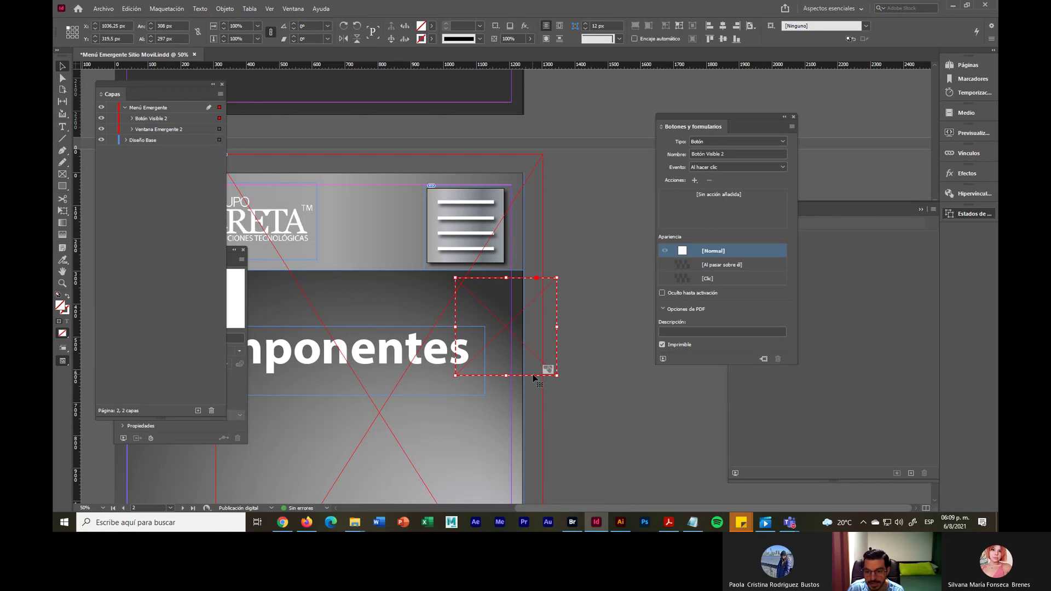
left_click_drag(534, 377, 498, 276)
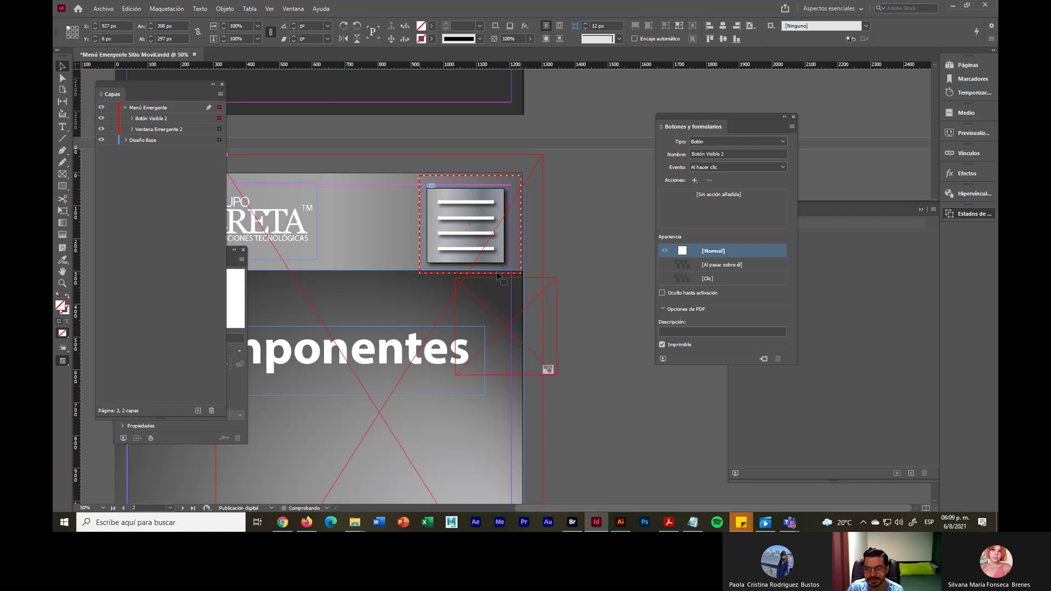
Paste another copy of the button on the Consolas page, place it over the header menu icon, and deselect it
scroll(566, 300, "down", 5)
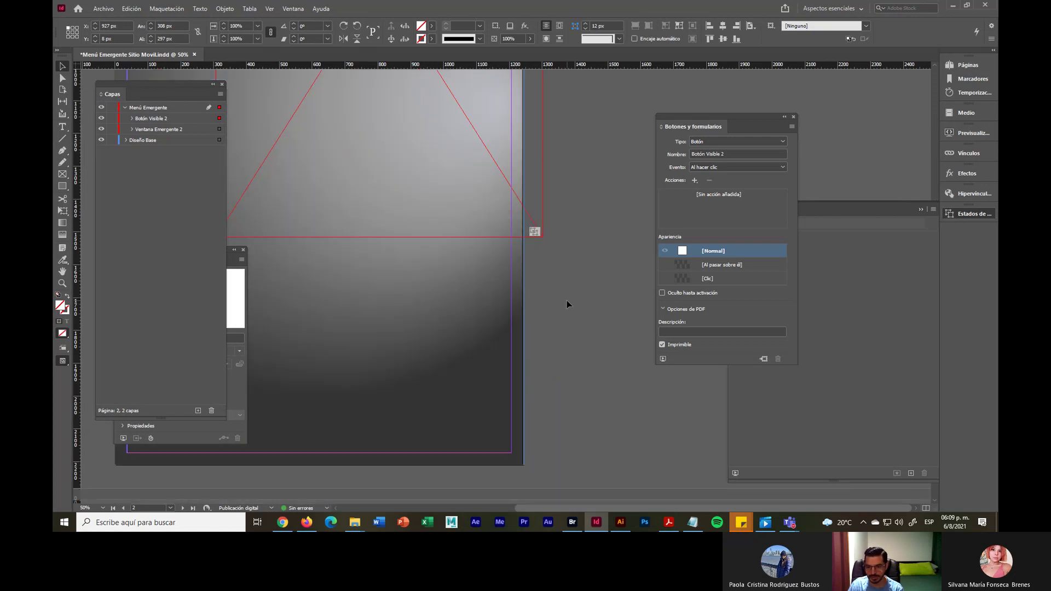
scroll(567, 300, "down", 5)
left_click(574, 326)
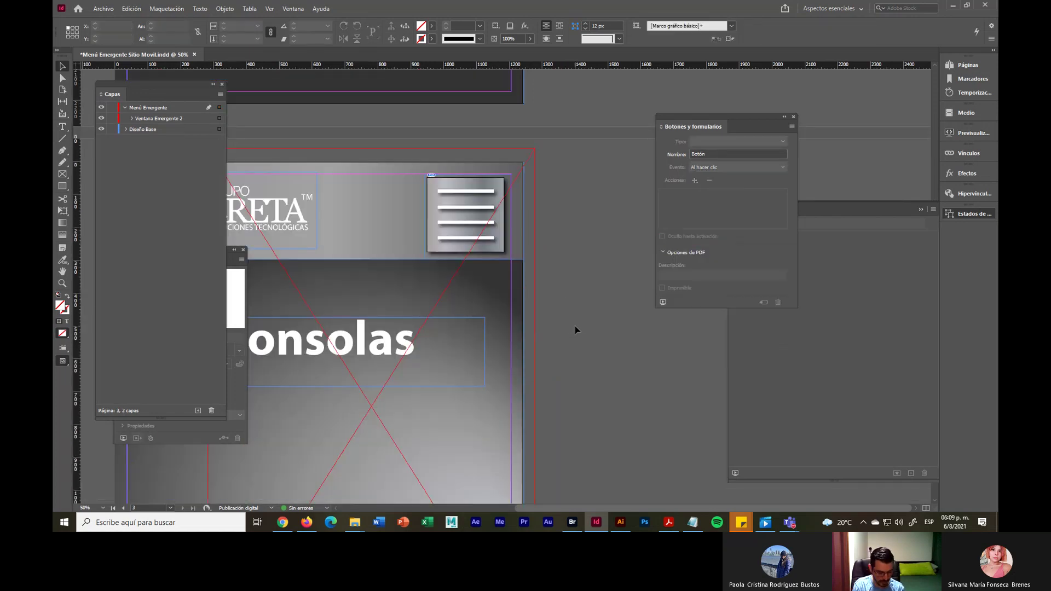
key("ctrl+v")
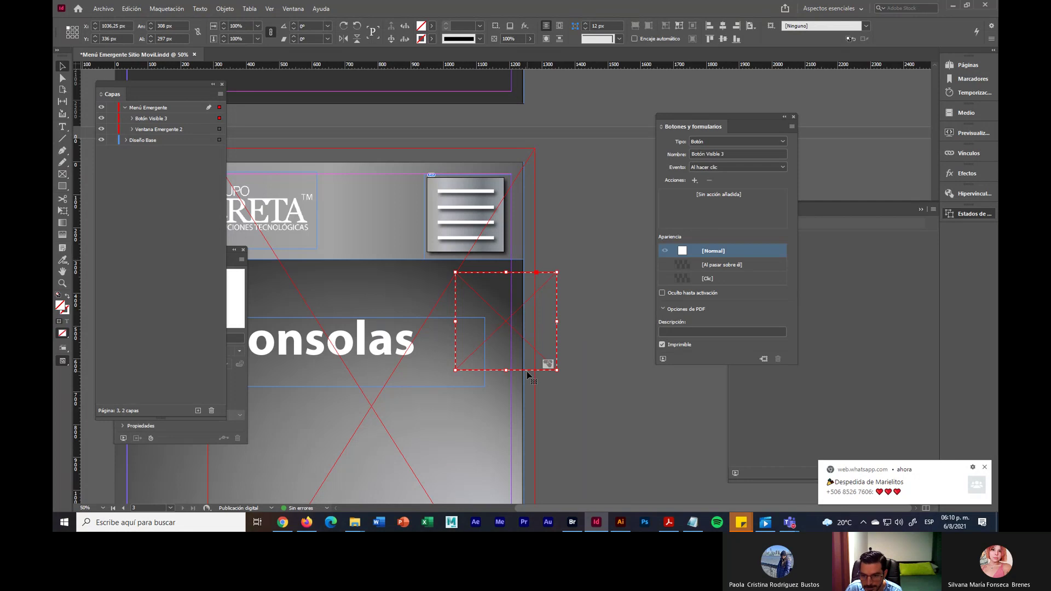
left_click_drag(528, 374, 494, 264)
left_click(590, 270)
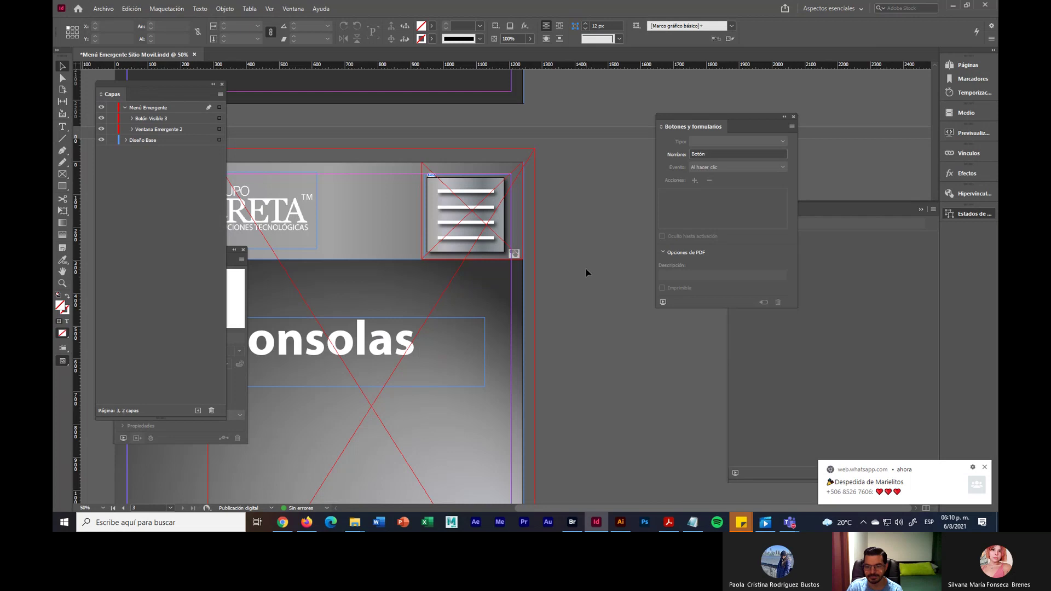
Copy the Home page's Botón Home button onto the Componentes page and place it in the header between the logo and the menu icon
scroll(585, 268, "up", 10)
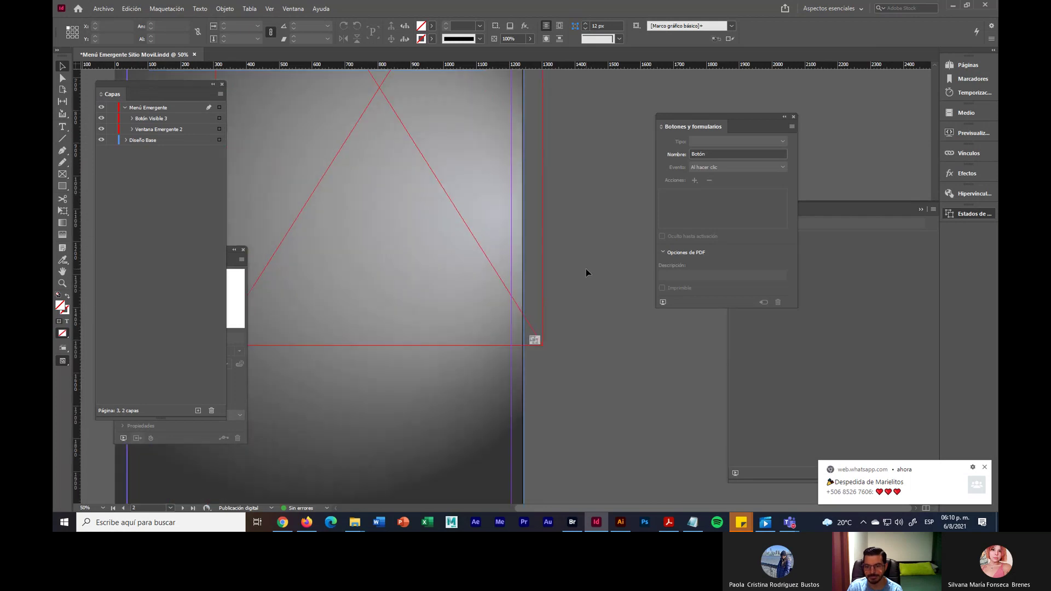
scroll(586, 268, "up", 10)
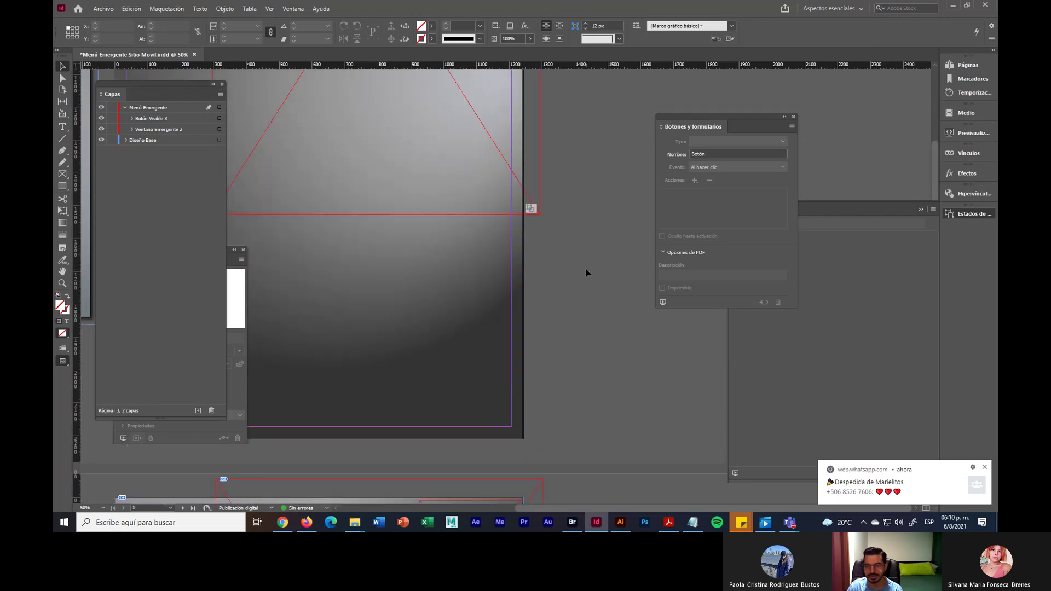
scroll(586, 270, "up", 5)
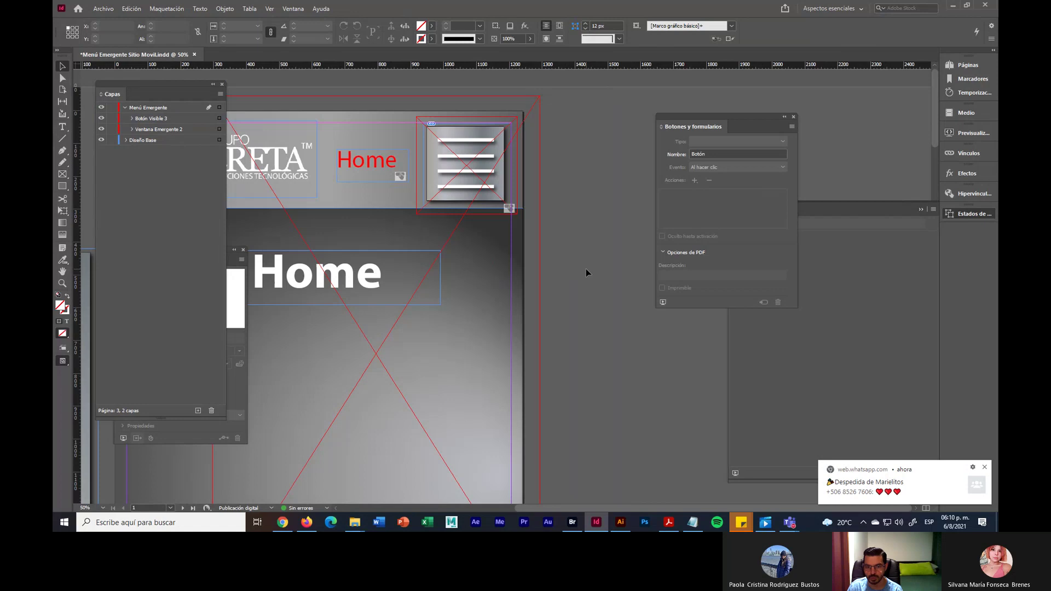
scroll(585, 268, "down", 15)
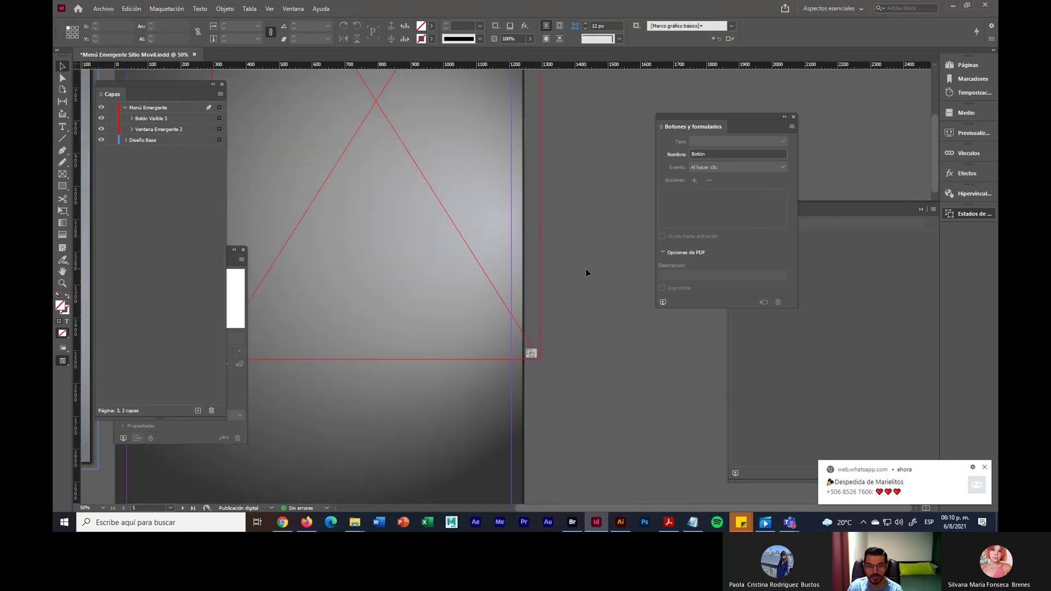
scroll(586, 269, "up", 17)
left_click(376, 164)
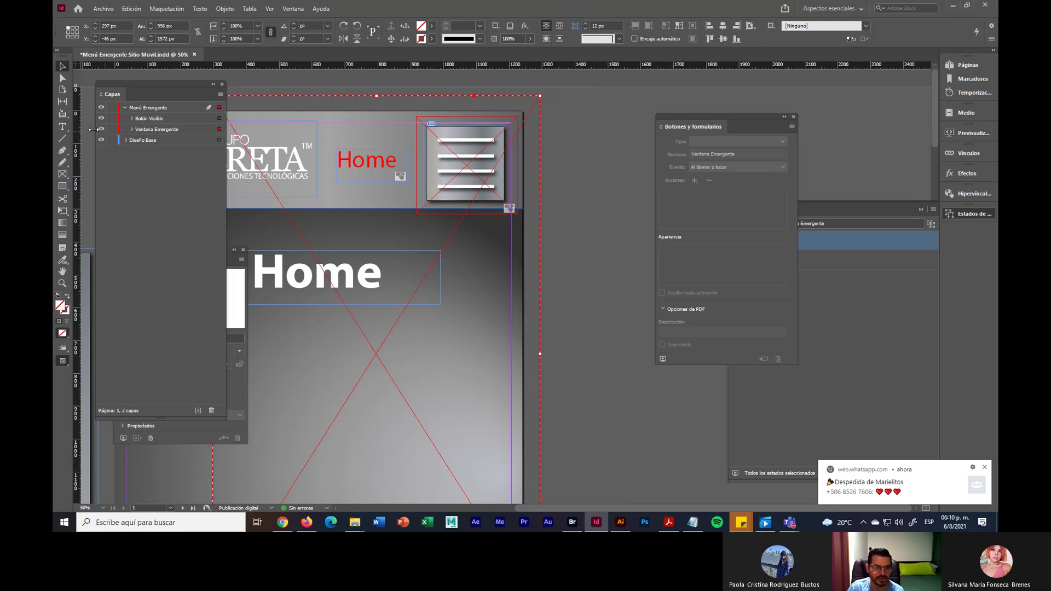
left_click(132, 130)
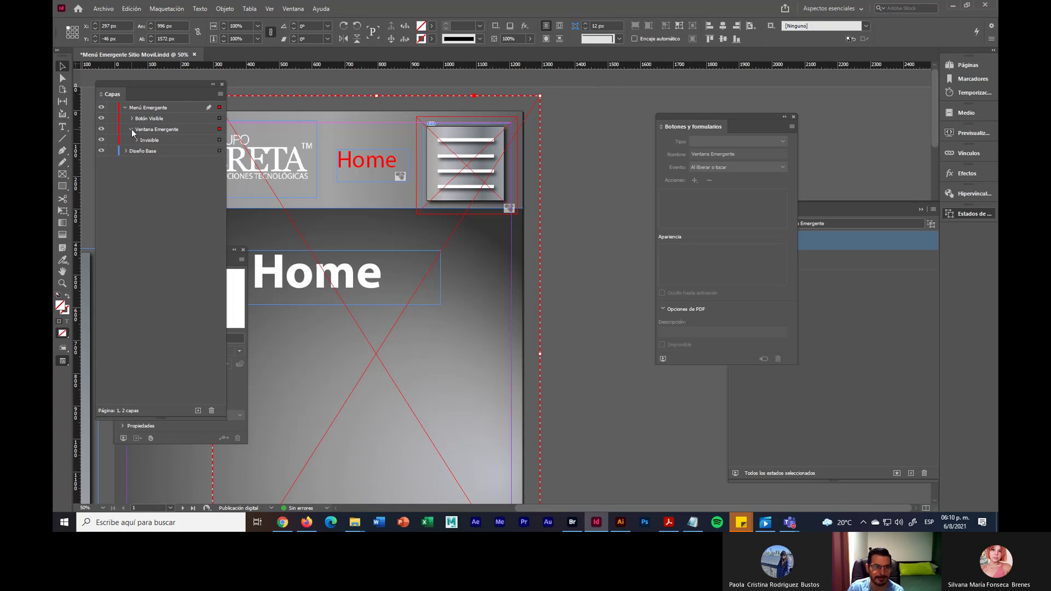
left_click(126, 151)
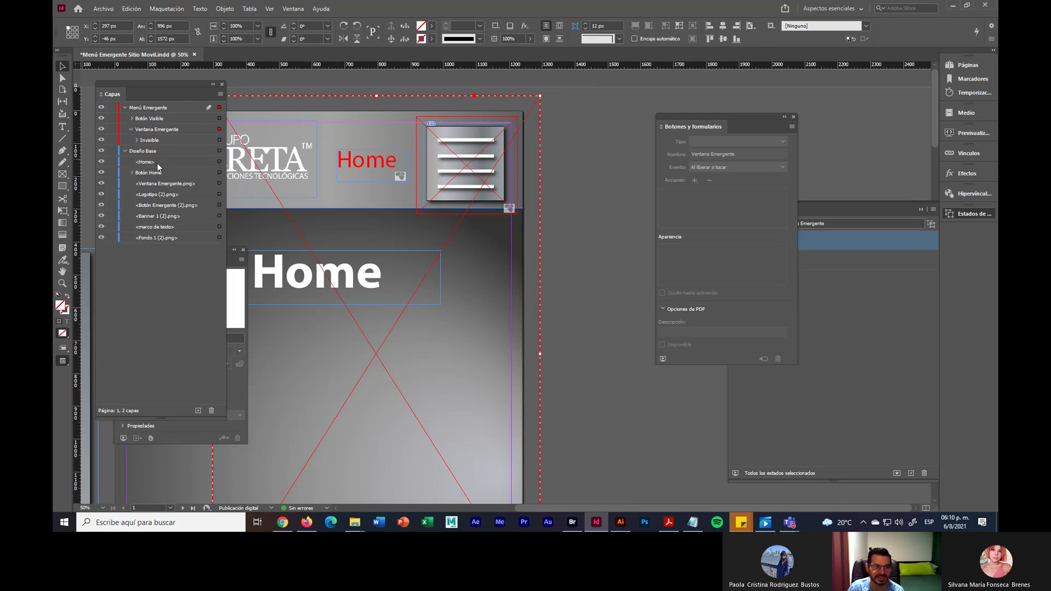
left_click(219, 163)
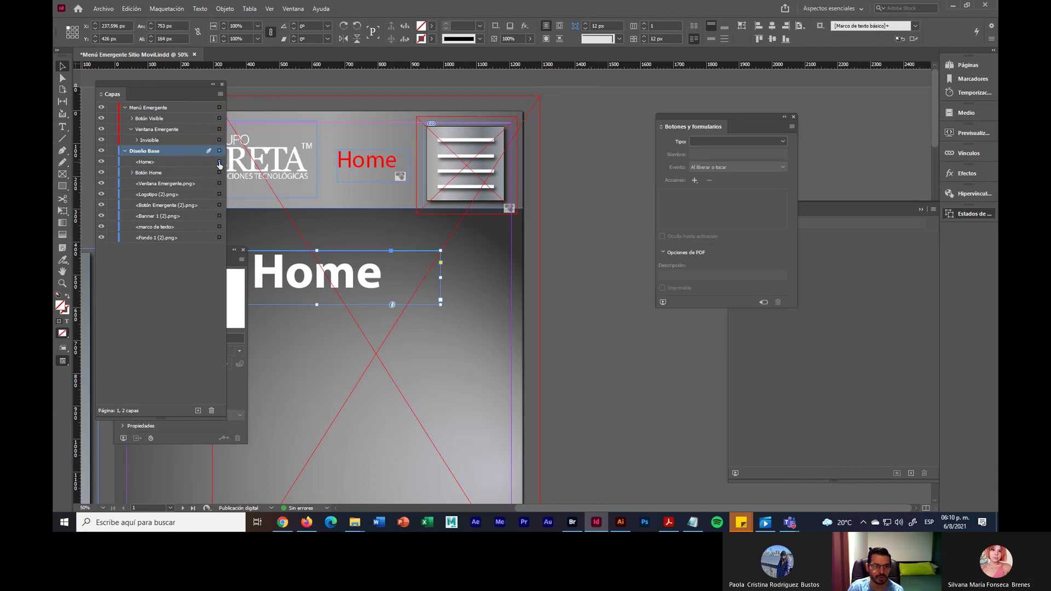
left_click(220, 173)
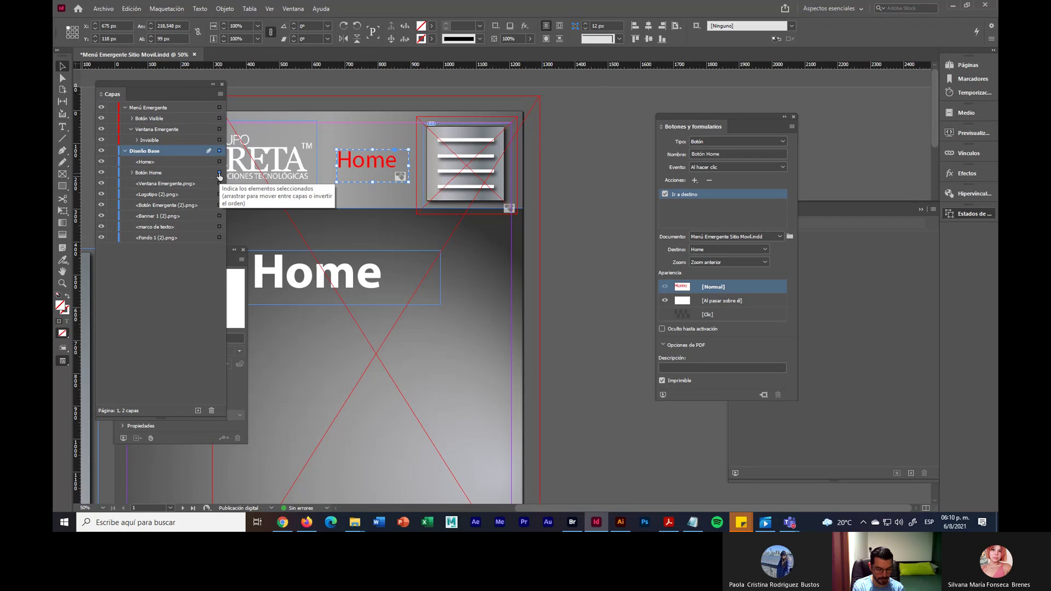
scroll(371, 244, "down", 10)
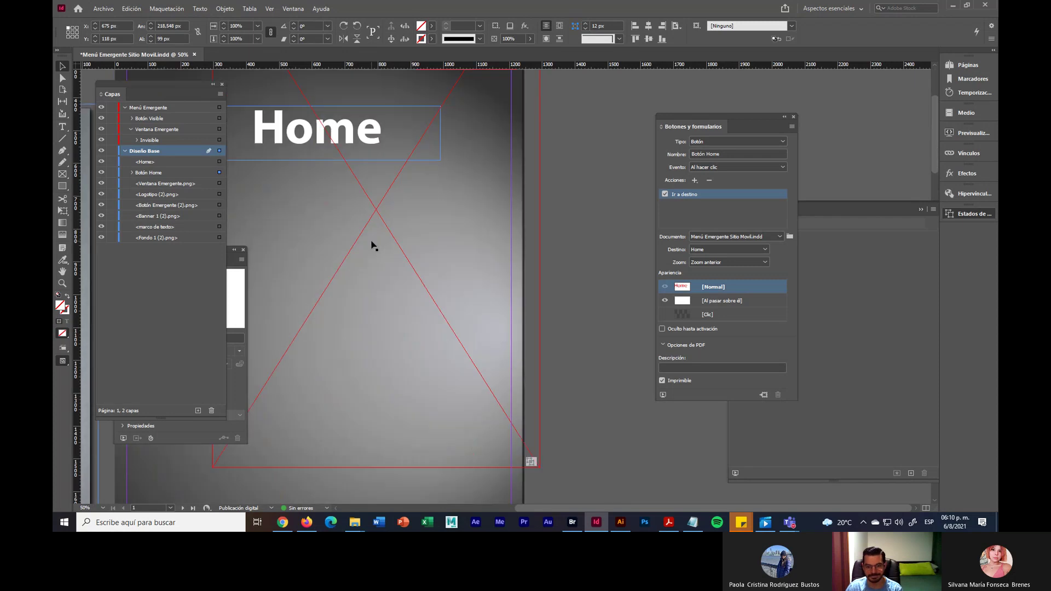
key("ctrl+v")
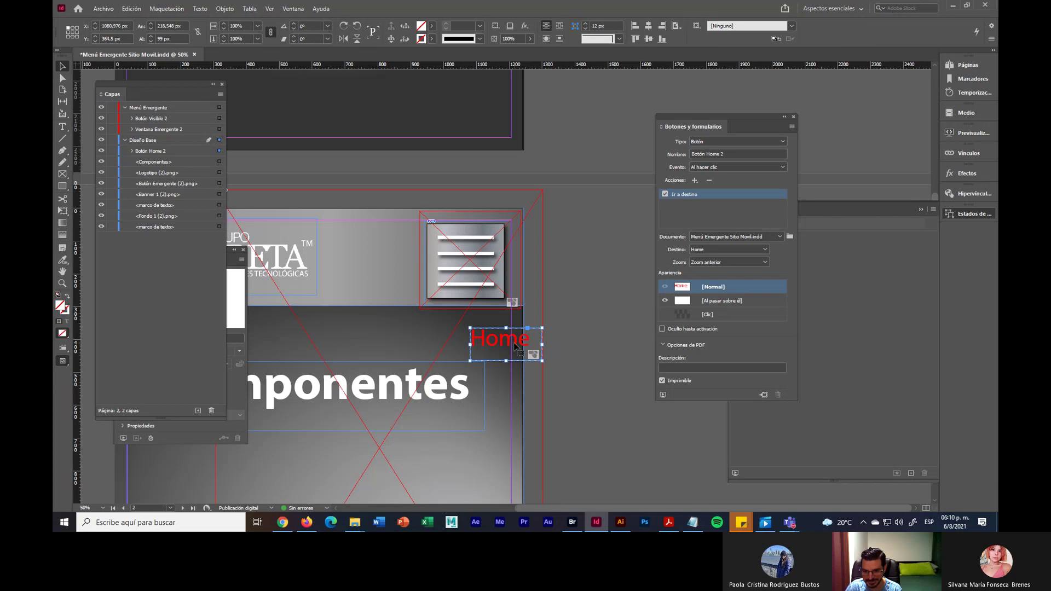
left_click_drag(530, 352, 377, 262)
Paste another copy of the Home button on the Consolas page and place it in the header between the logo and menu icon
scroll(549, 323, "down", 5)
scroll(549, 322, "down", 8)
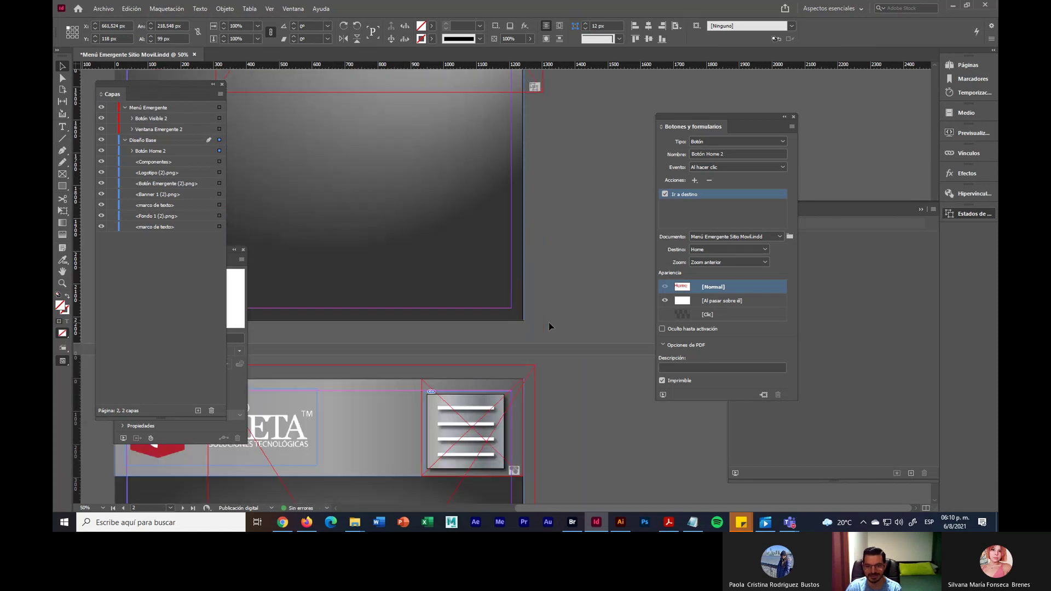
left_click(583, 353)
key("ctrl+v")
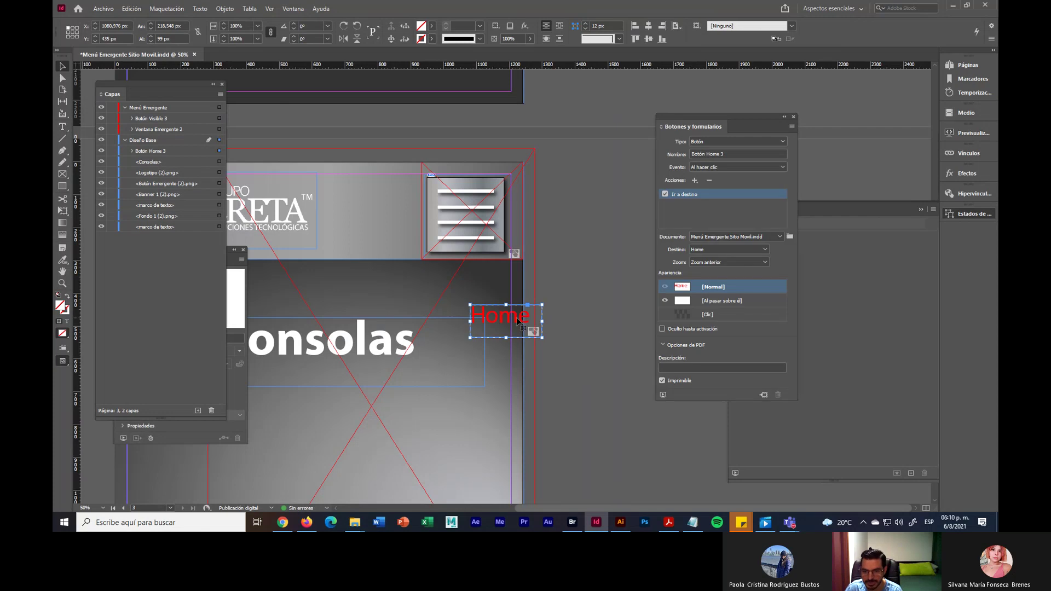
left_click_drag(517, 320, 379, 213)
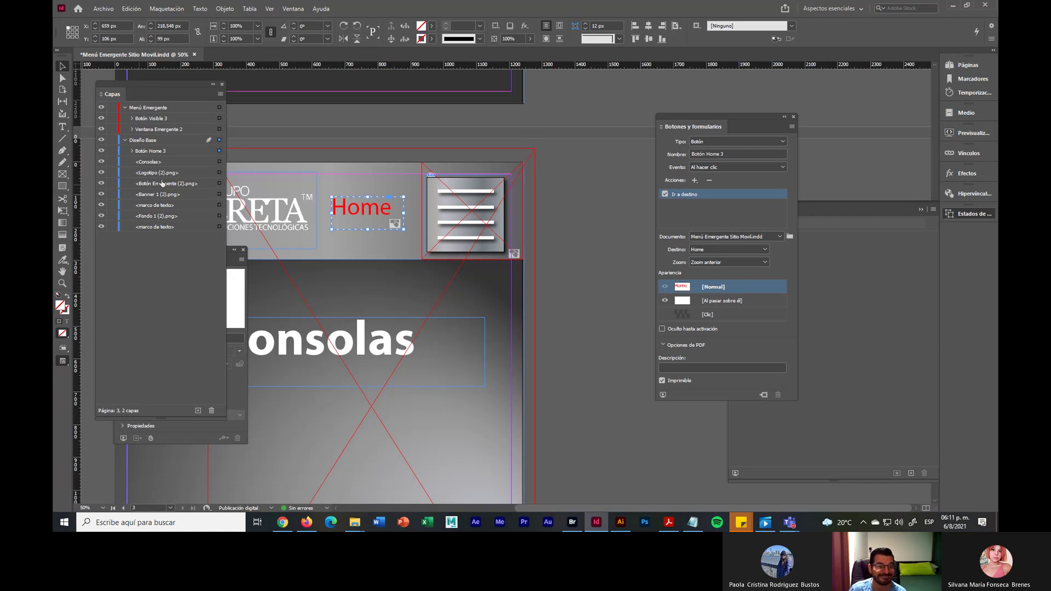
Move the Home buttons on the Consolas, Componentes and Home pages from the Diseño Base layer to the top of the Menú Emergente layer
left_click_drag(181, 156, 176, 114)
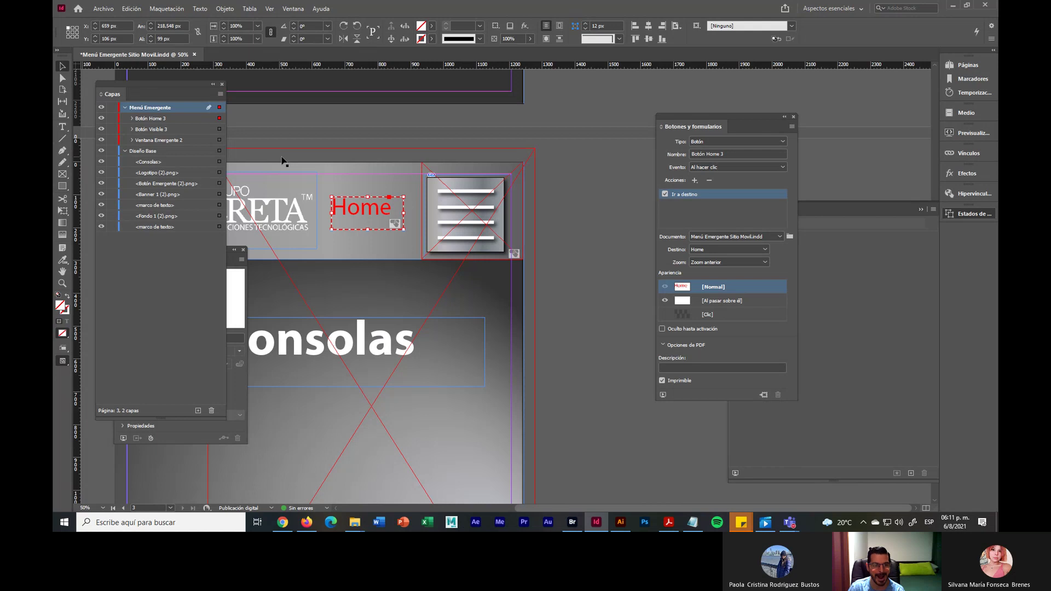
scroll(283, 161, "up", 15)
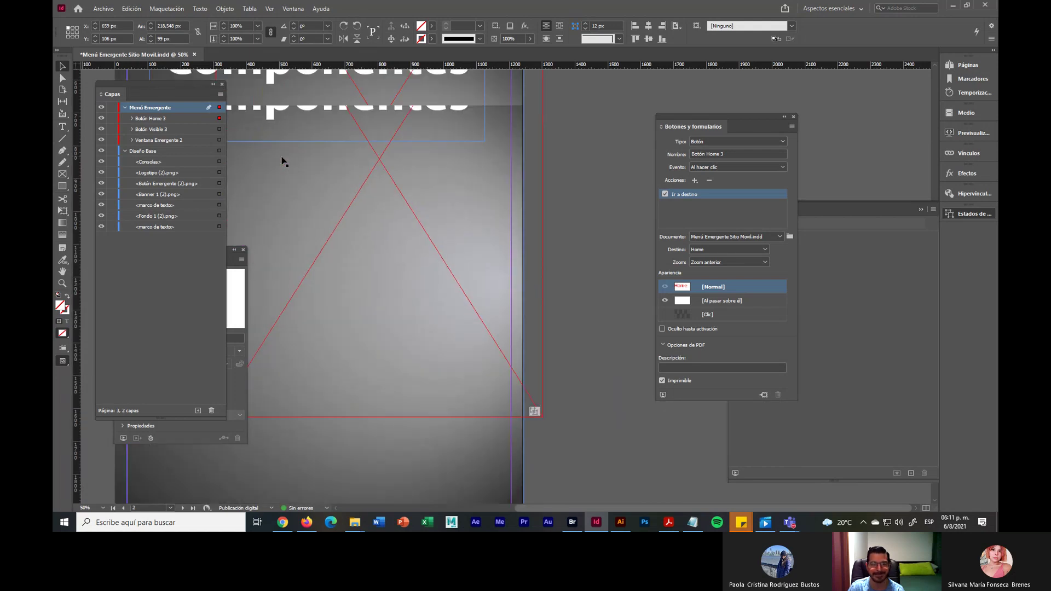
scroll(283, 161, "up", 3)
left_click(564, 253)
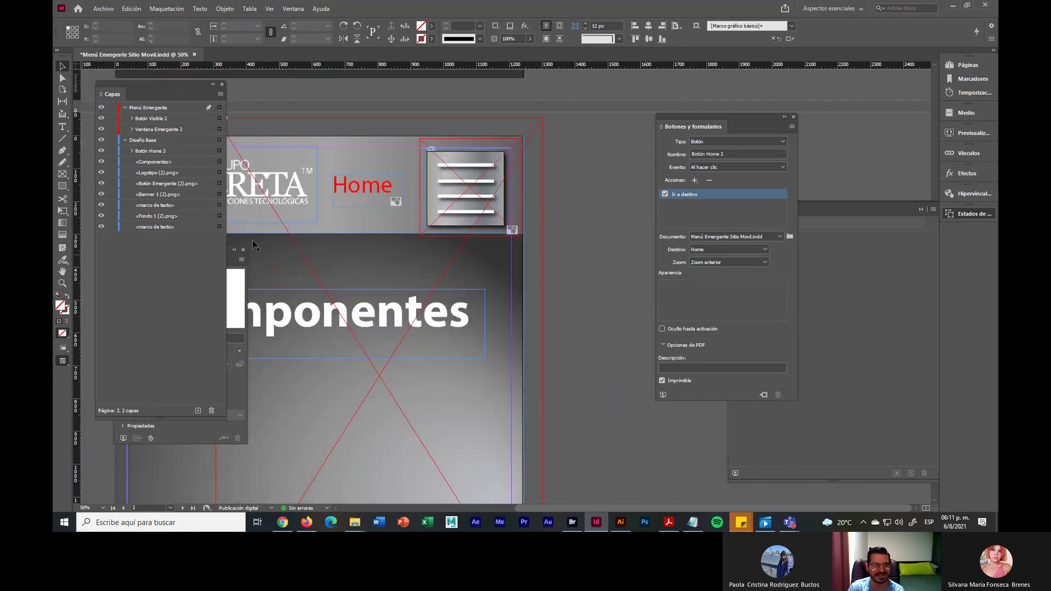
left_click_drag(177, 153, 180, 112)
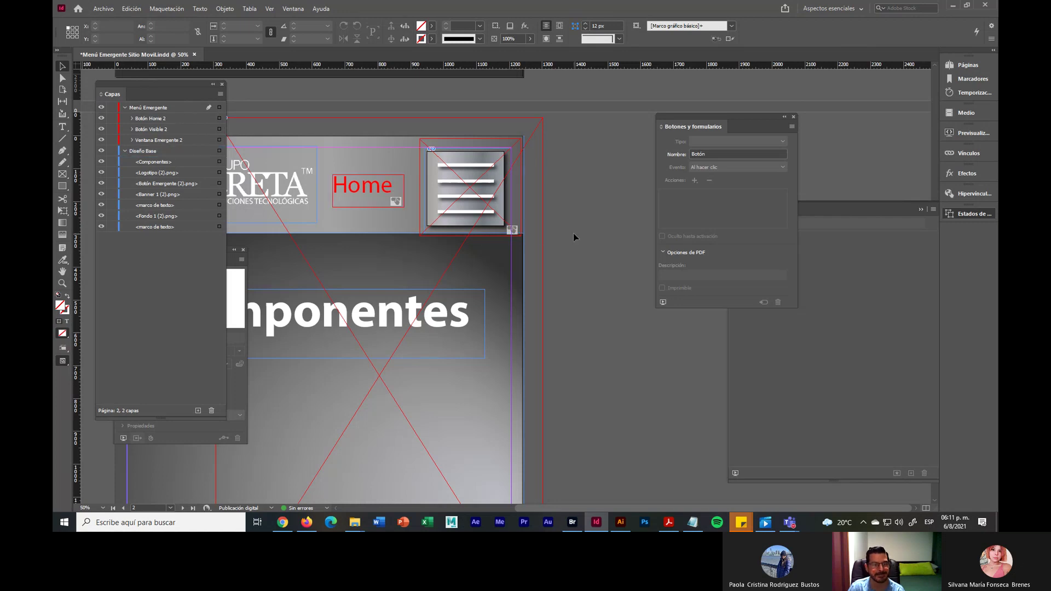
scroll(573, 233, "up", 8)
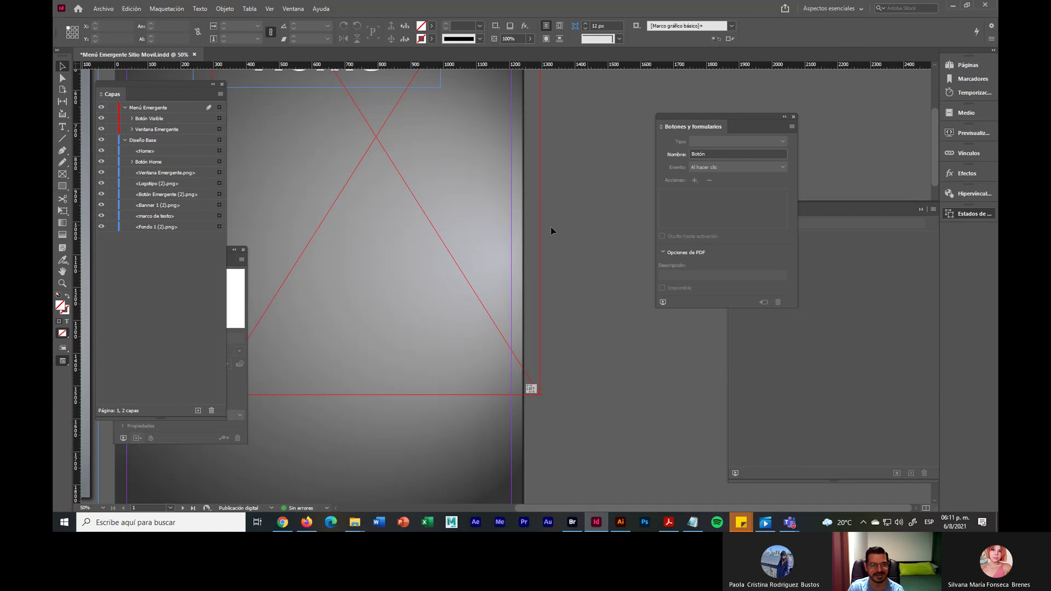
scroll(526, 231, "up", 5)
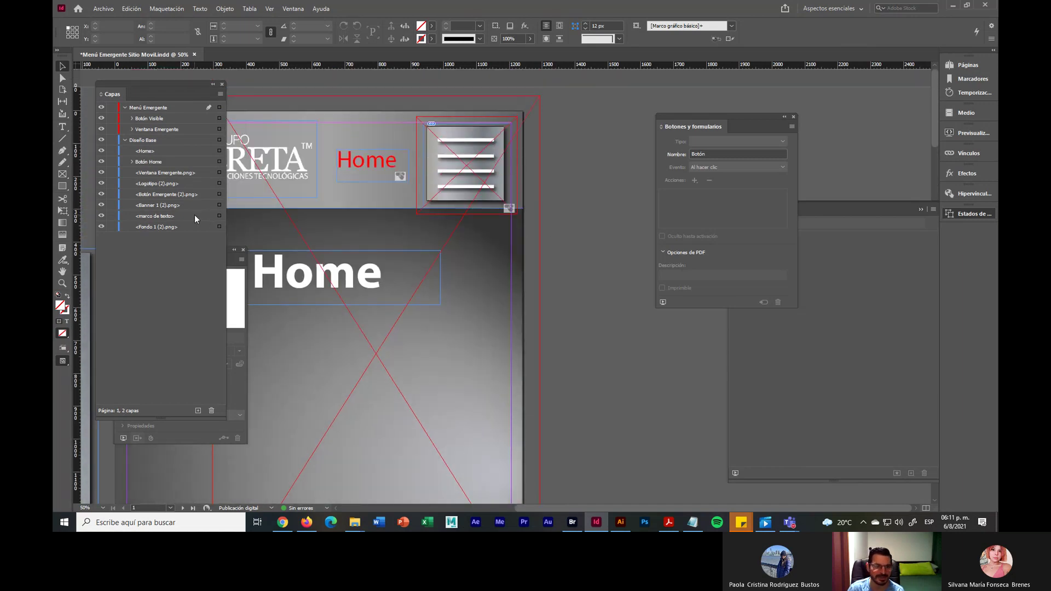
left_click_drag(178, 163, 176, 114)
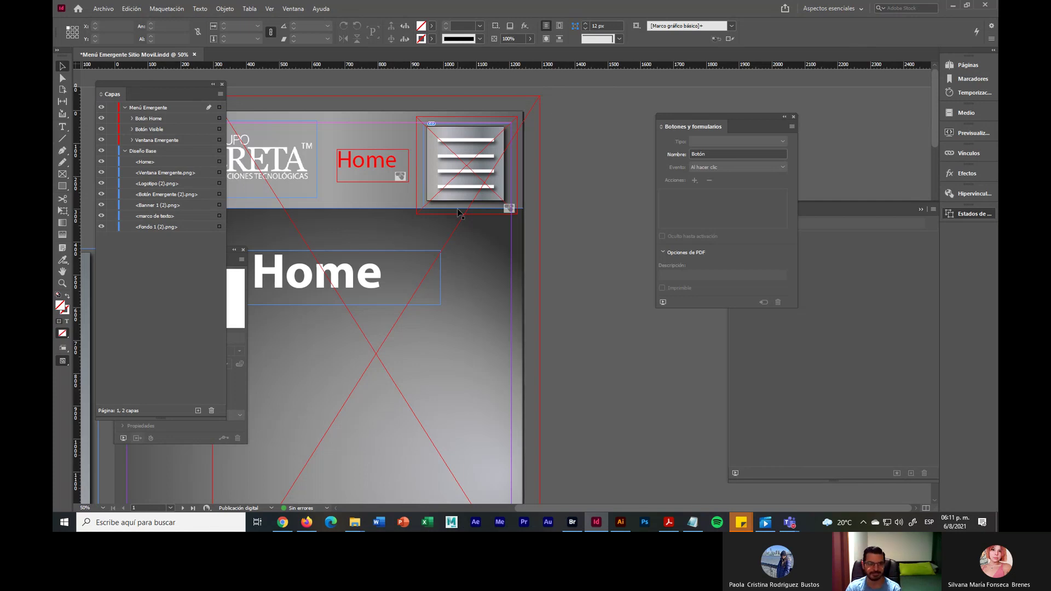
Collapse both existing layers and create a new layer above them named Botones Frontales
left_click(124, 151)
left_click(126, 108)
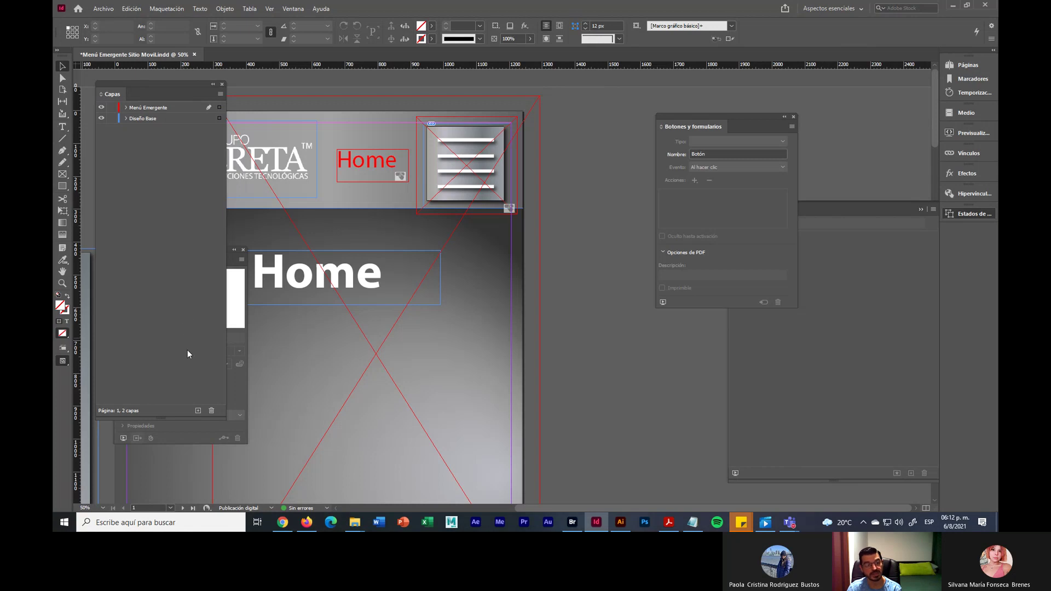
left_click(198, 411)
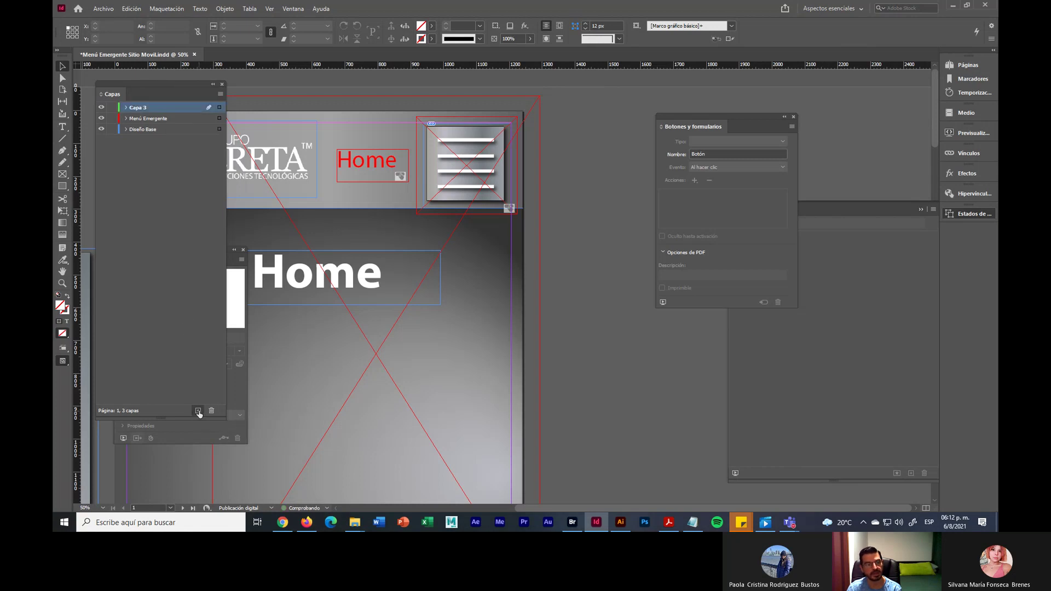
double_click(145, 108)
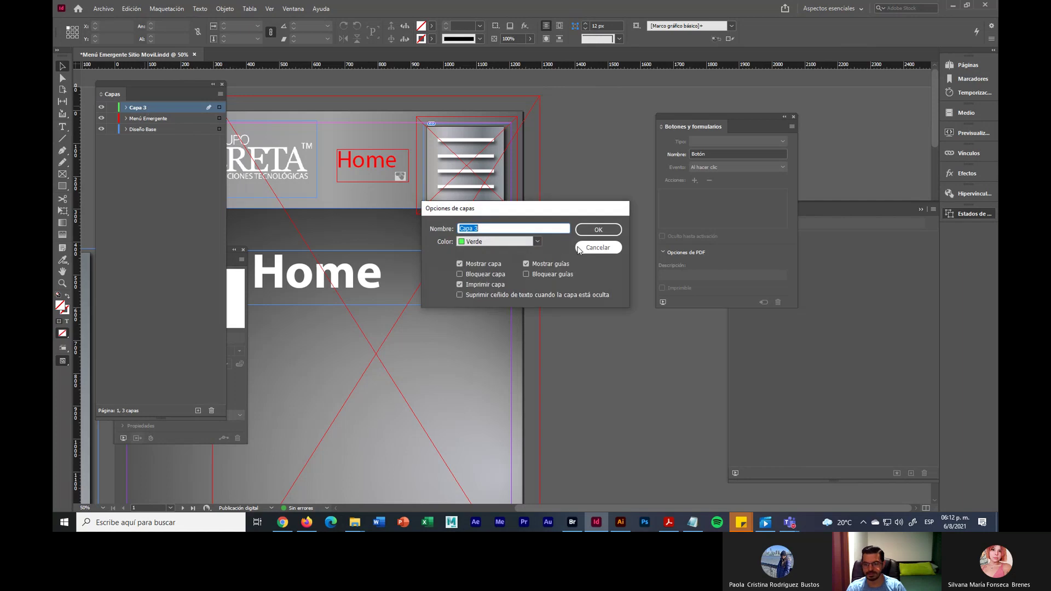
left_click(598, 248)
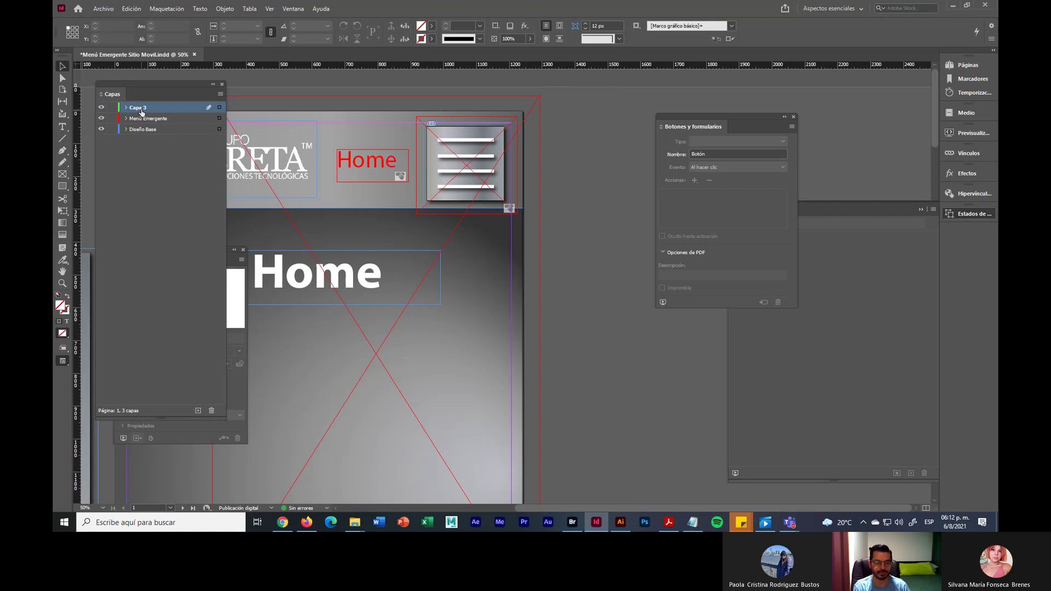
left_click(142, 107)
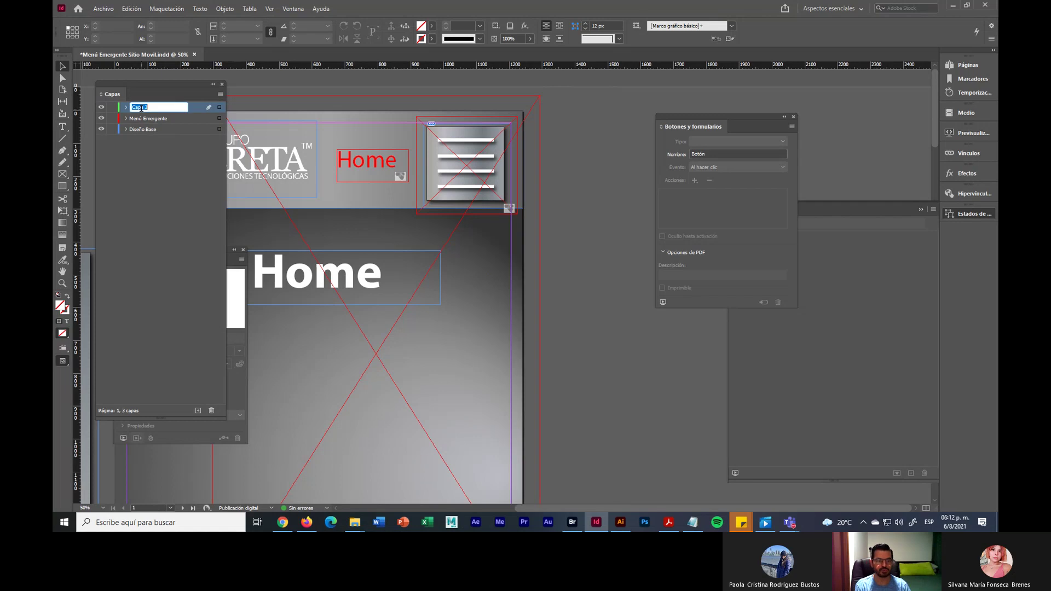
type("Botón")
type("nes")
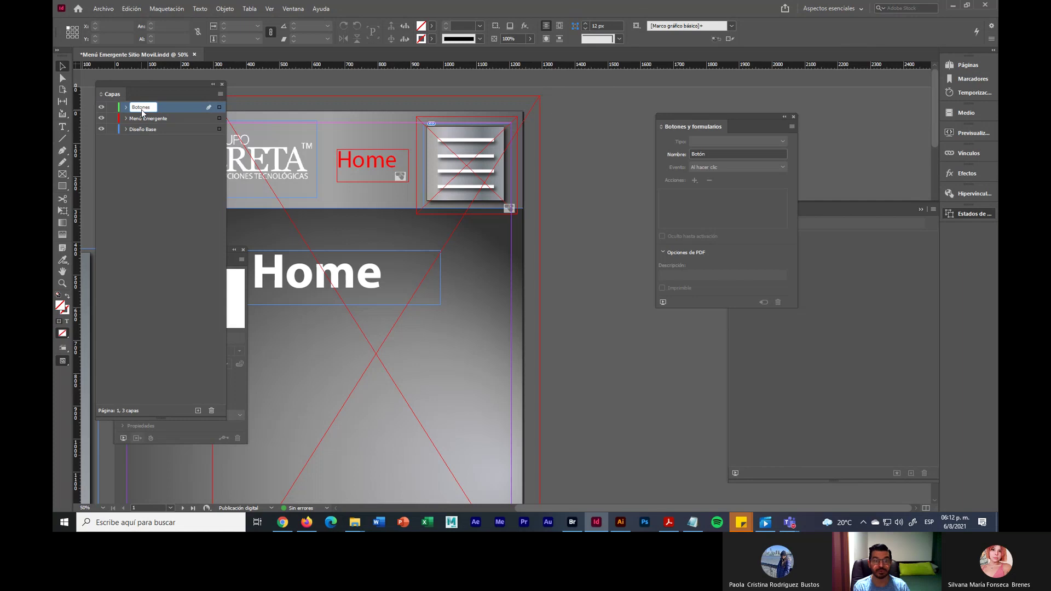
type(" Frontales")
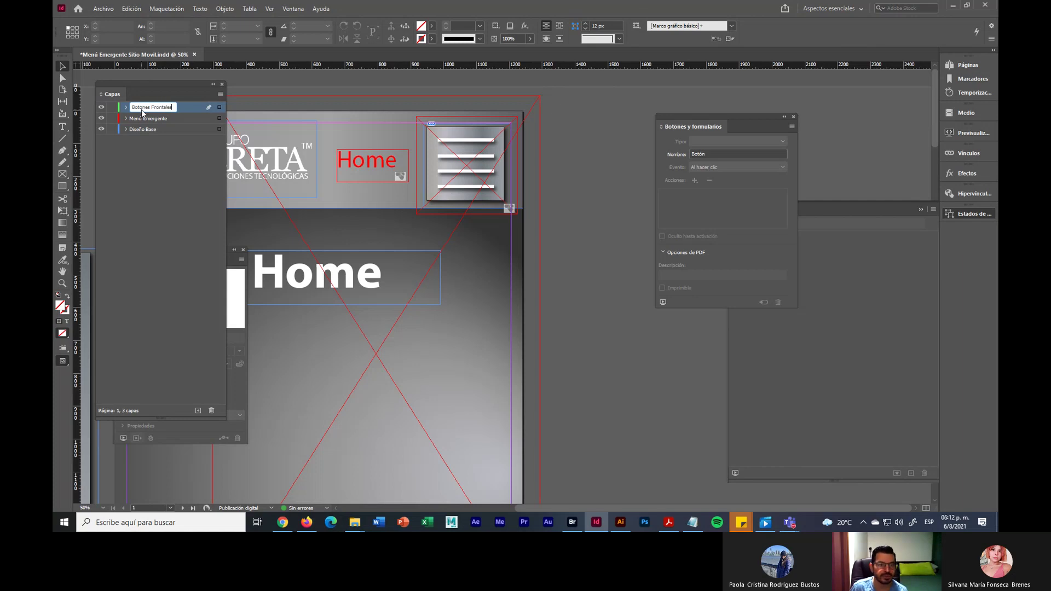
key("Return")
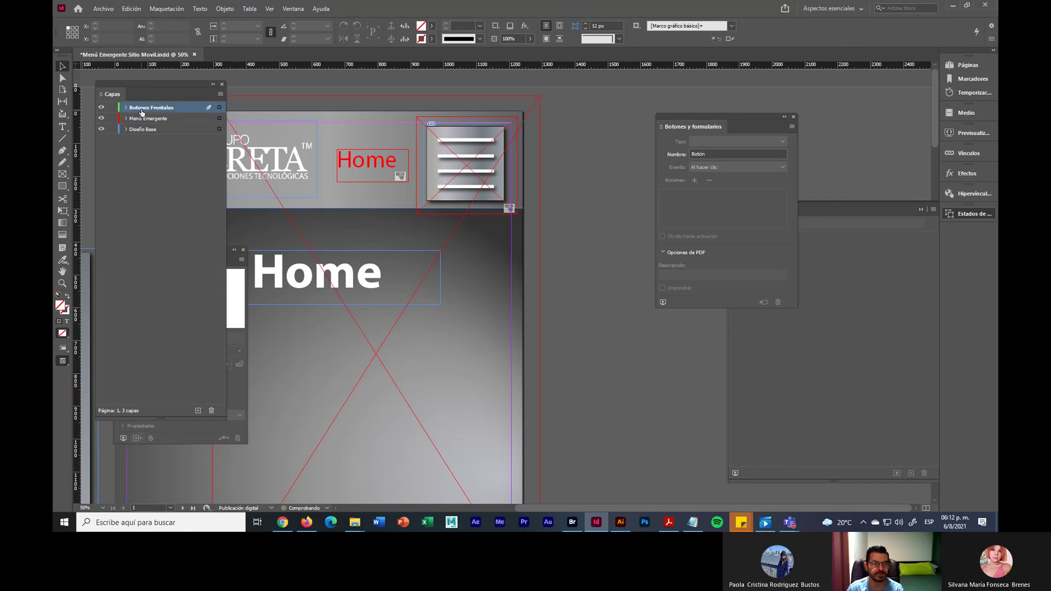
Move the Home page's Botón Home and Botón Visible from the Menú Emergente layer to Botones Frontales and collapse Menú Emergente
left_click(127, 118)
left_click(170, 130)
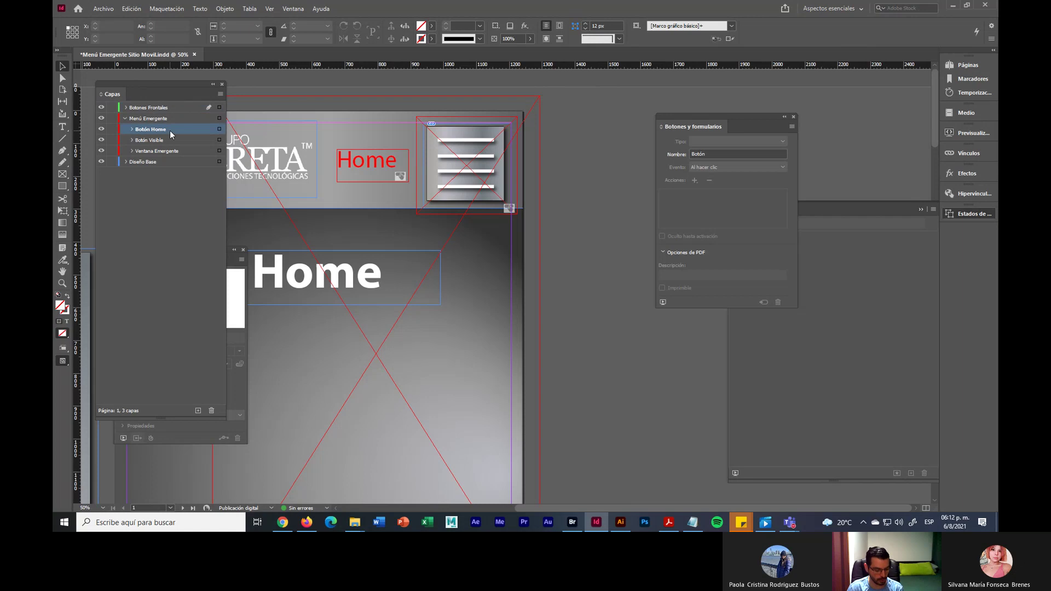
left_click(175, 139, "shift")
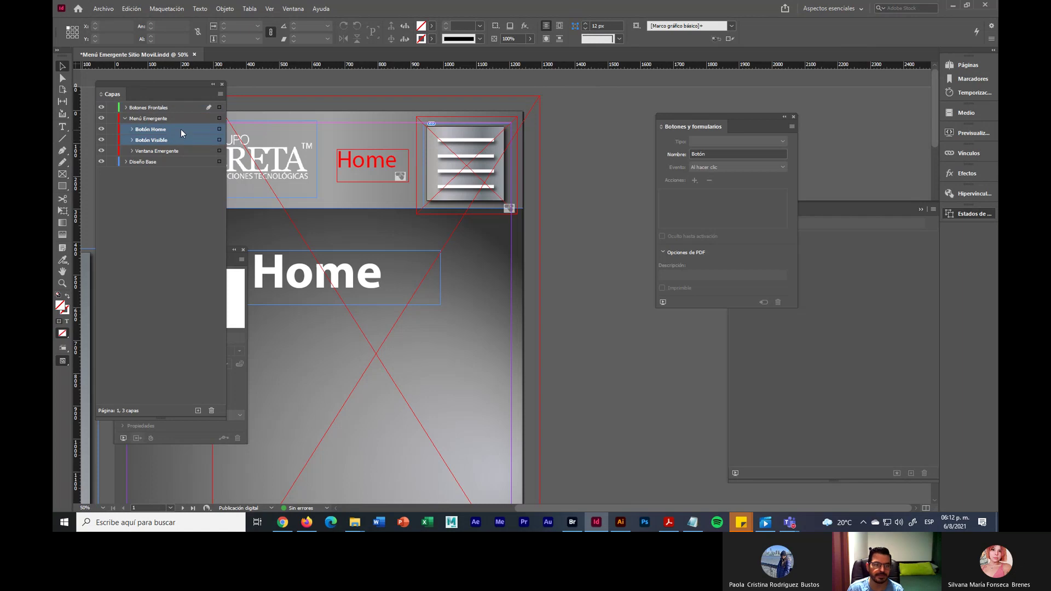
left_click_drag(181, 129, 154, 109)
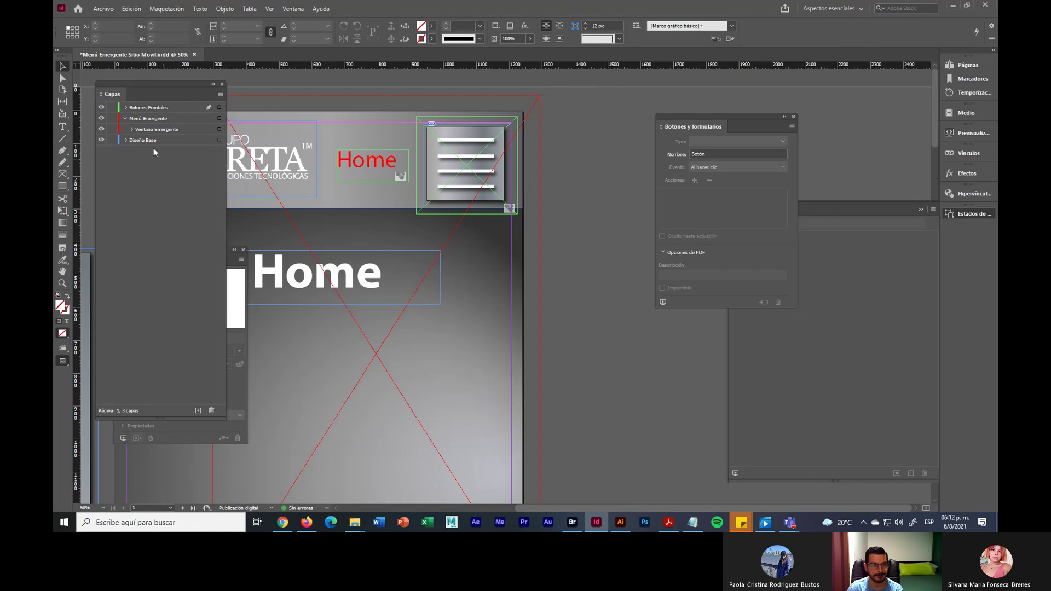
left_click(125, 118)
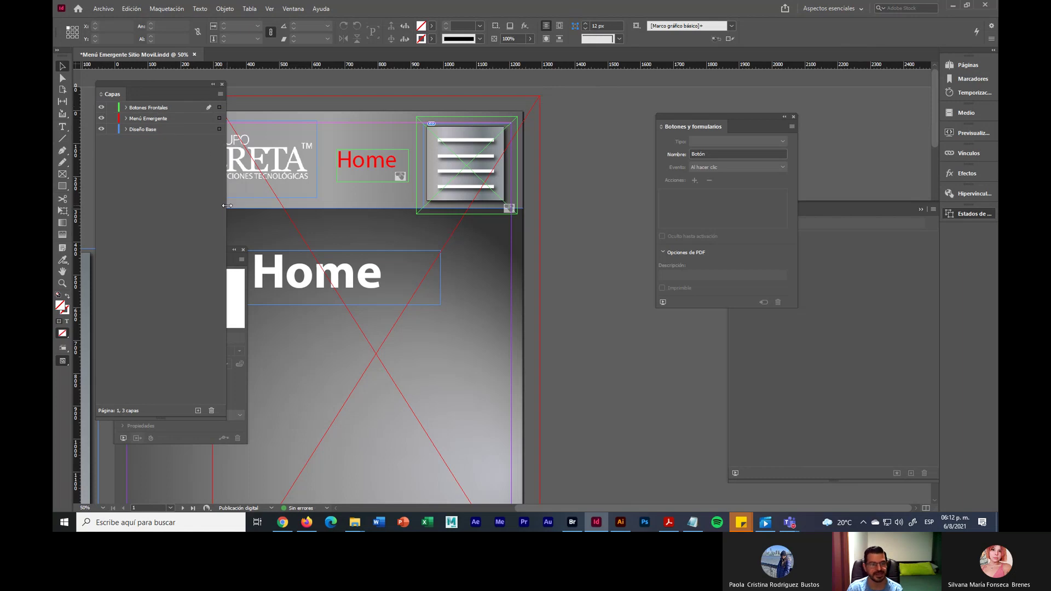
Move the Componentes page's Botón Home 2 and Botón Visible 2 from the Menú Emergente layer to Botones Frontales
scroll(387, 276, "up", 5)
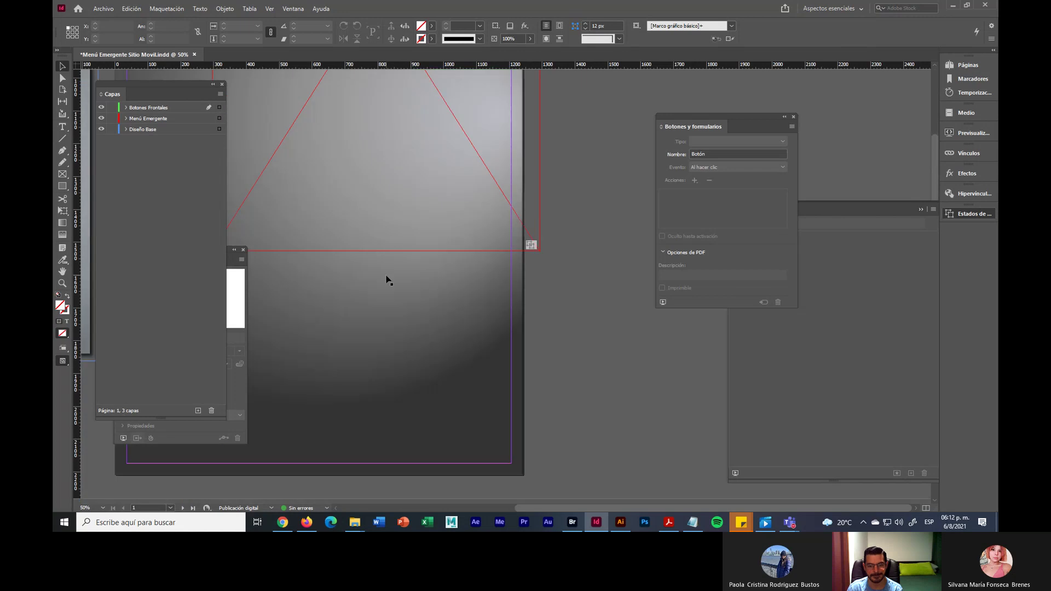
scroll(387, 281, "down", 3)
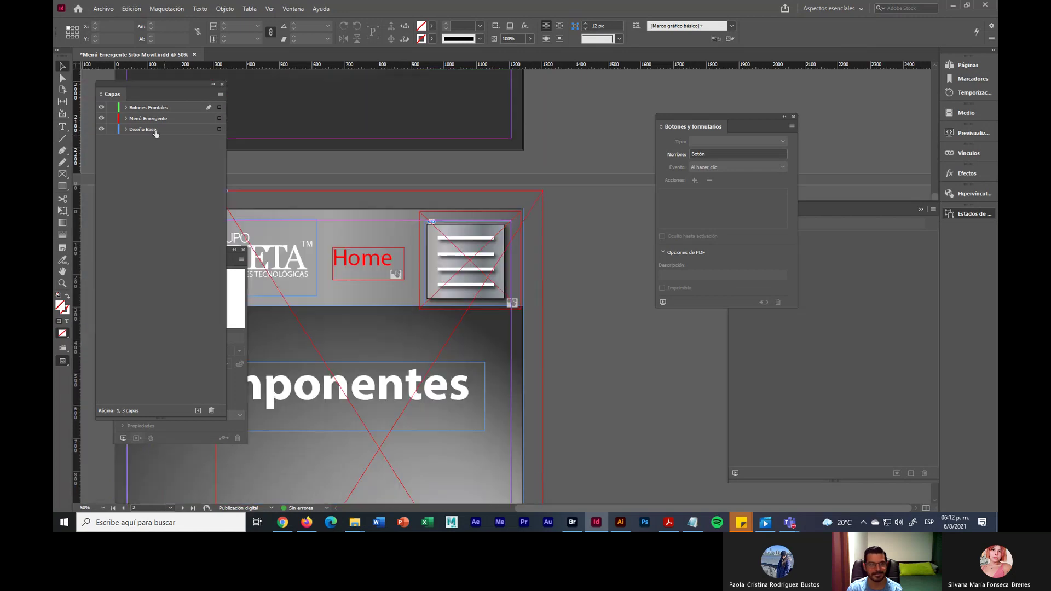
left_click(126, 118)
left_click(127, 120)
left_click(126, 107)
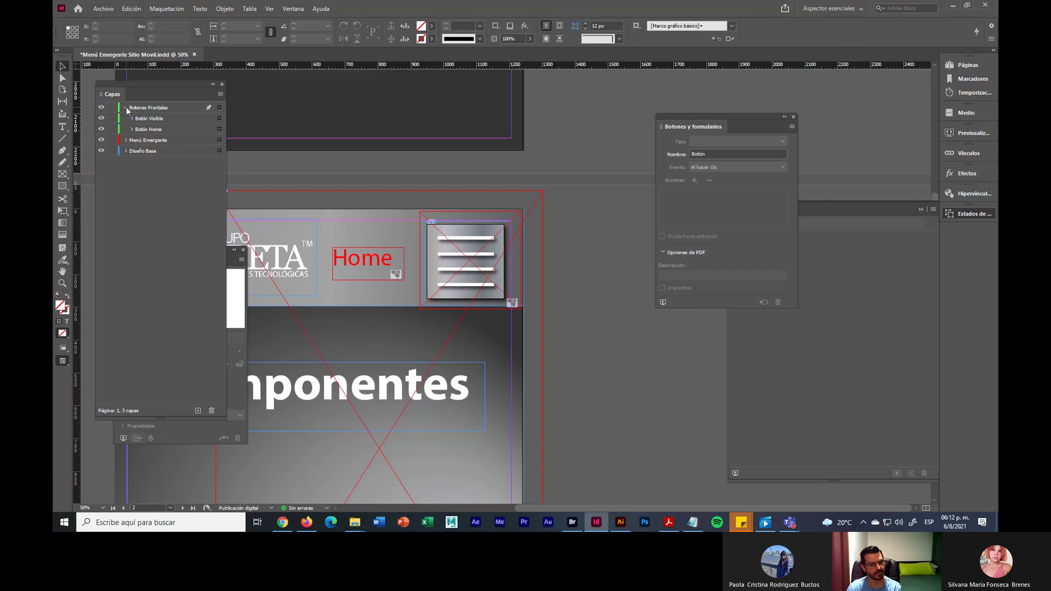
left_click(126, 107)
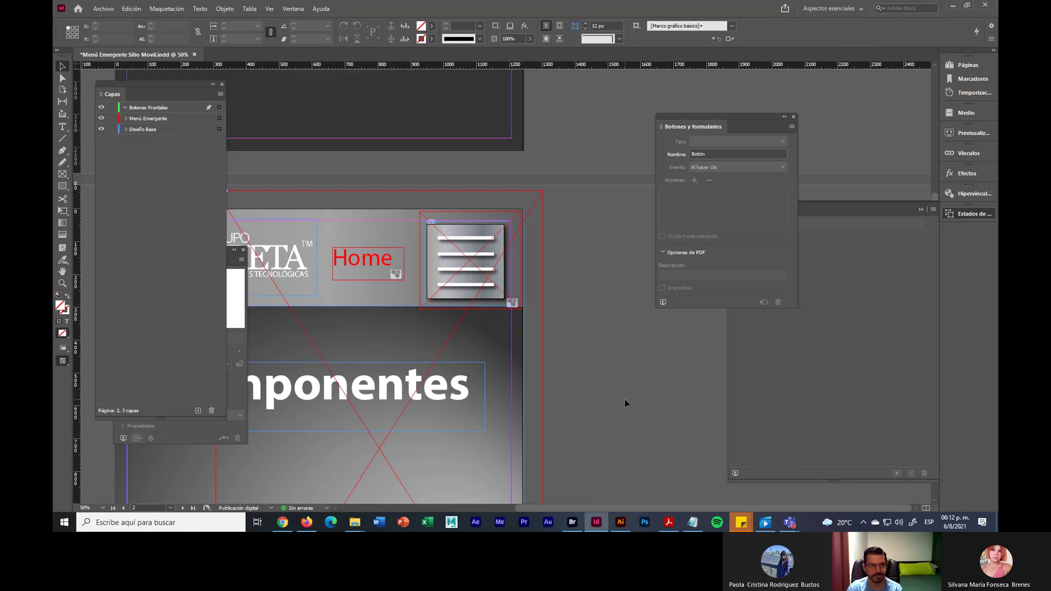
left_click(126, 120)
left_click(161, 132)
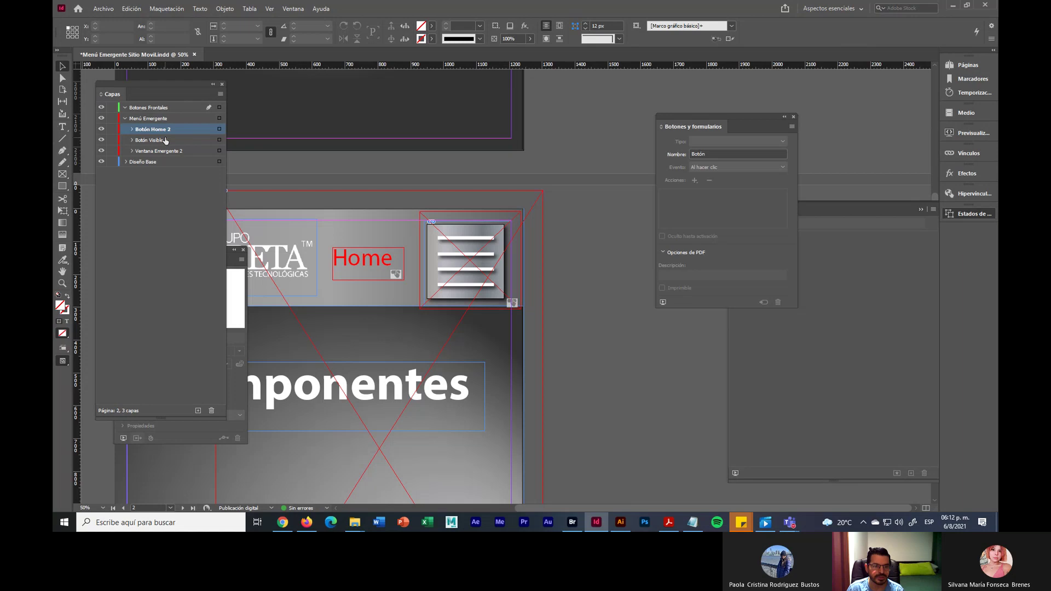
left_click(165, 141, "shift")
left_click_drag(165, 140, 170, 111)
Move the Consolas page's Botón Home 3 and Botón Visible 3 from Menú Emergente to Botones Frontales and collapse both layers
scroll(636, 376, "down", 10)
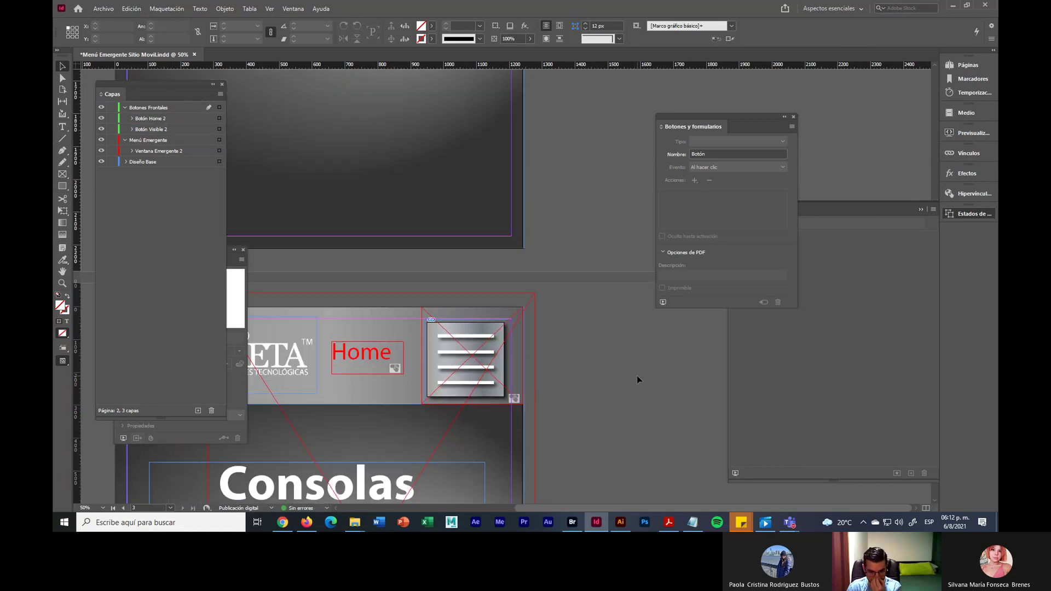
scroll(636, 376, "down", 4)
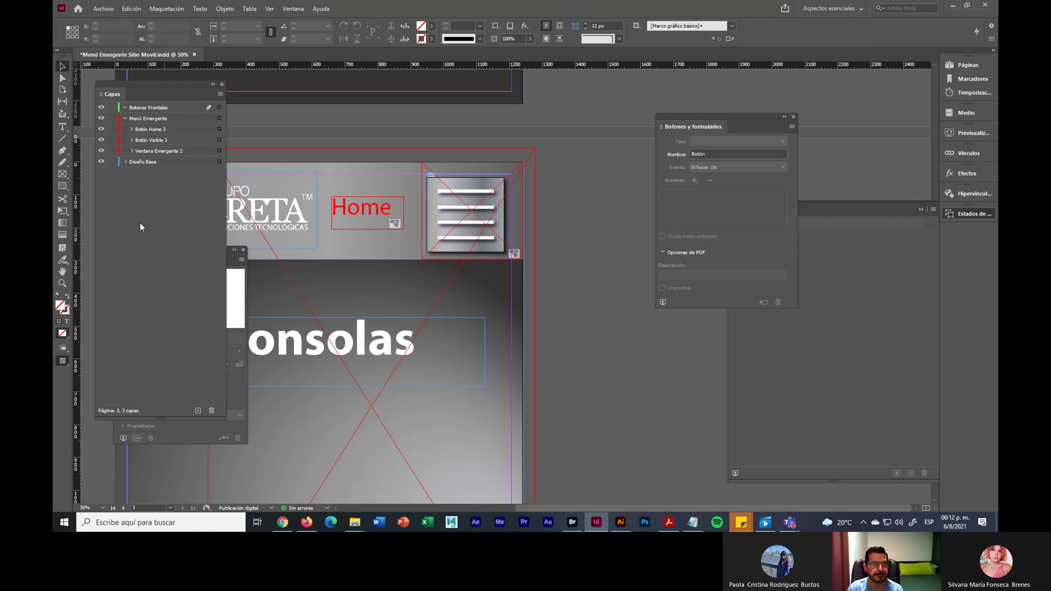
left_click(151, 129)
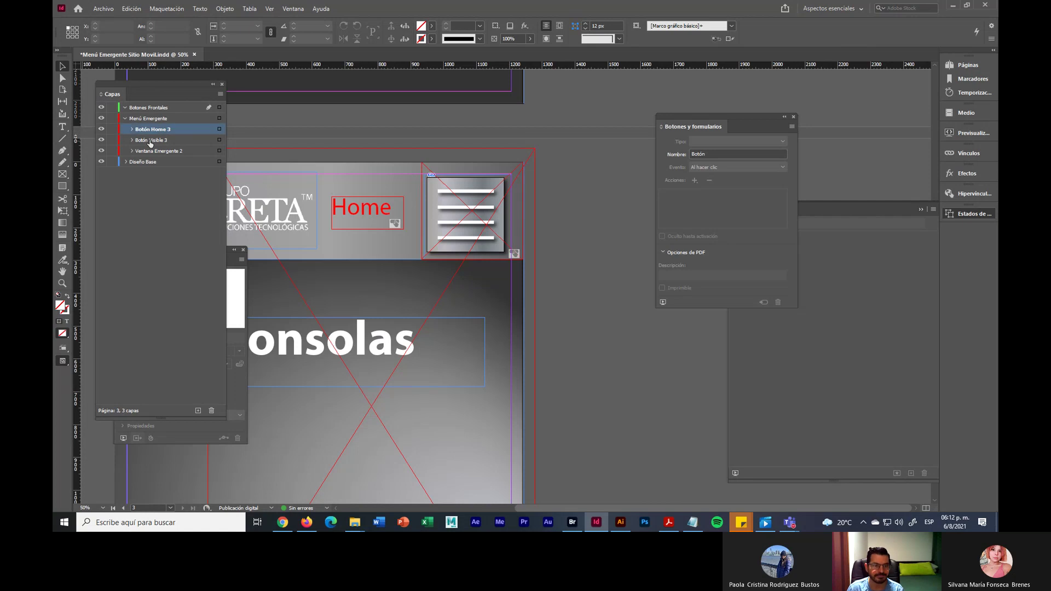
left_click(150, 144, "shift")
left_click_drag(151, 144, 165, 109)
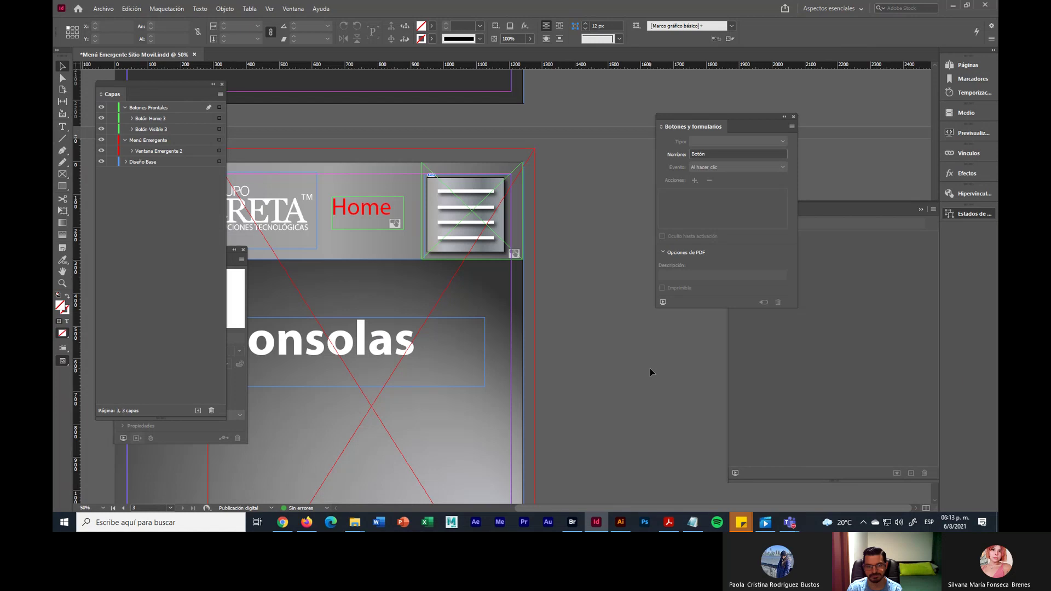
left_click(125, 107)
left_click(125, 119)
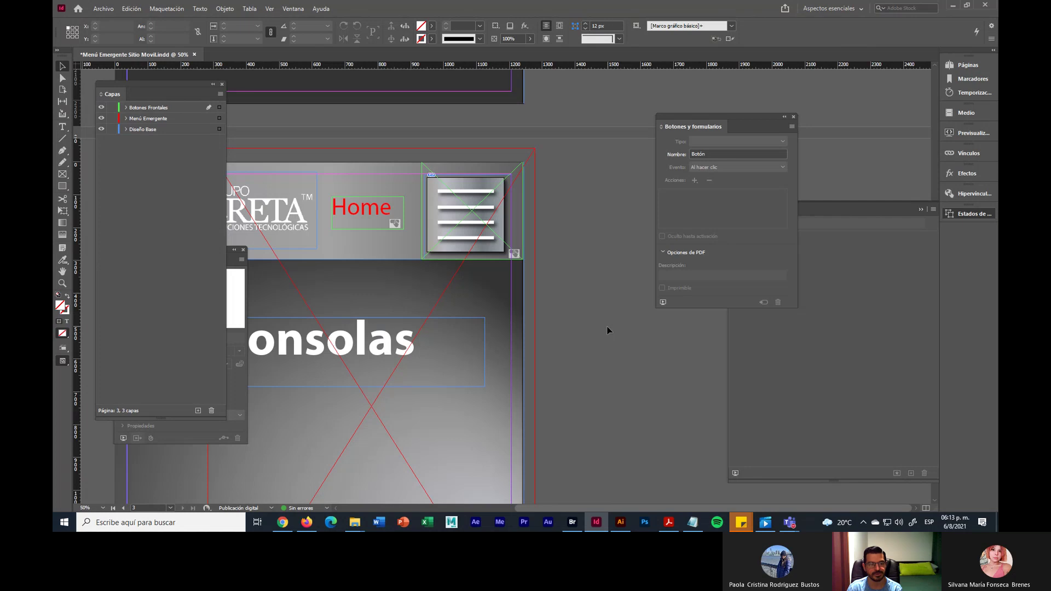
Save the document with the reorganised button layers
scroll(607, 328, "up", 10)
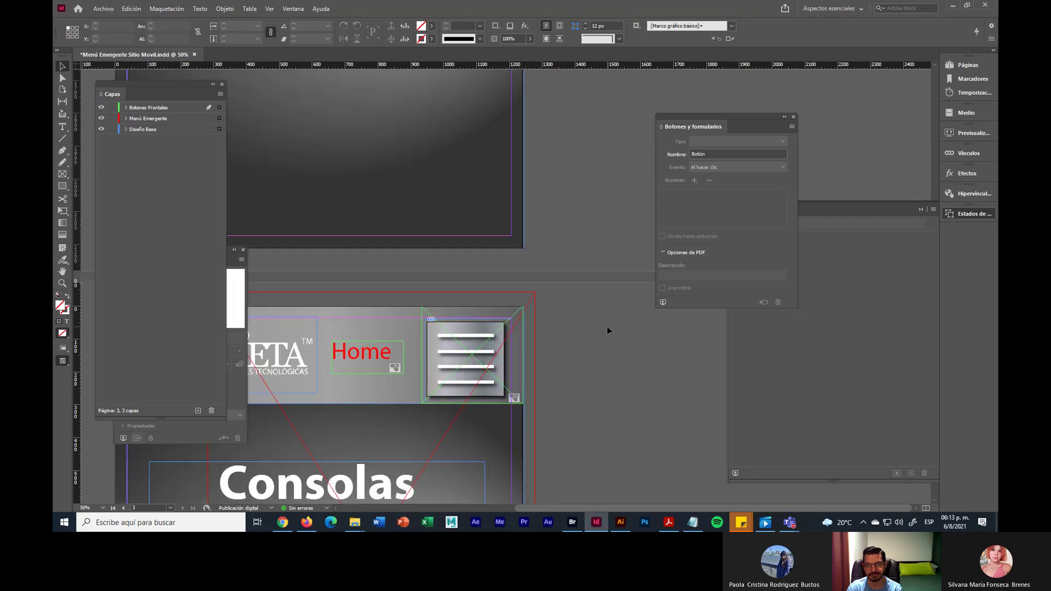
scroll(606, 311, "up", 10)
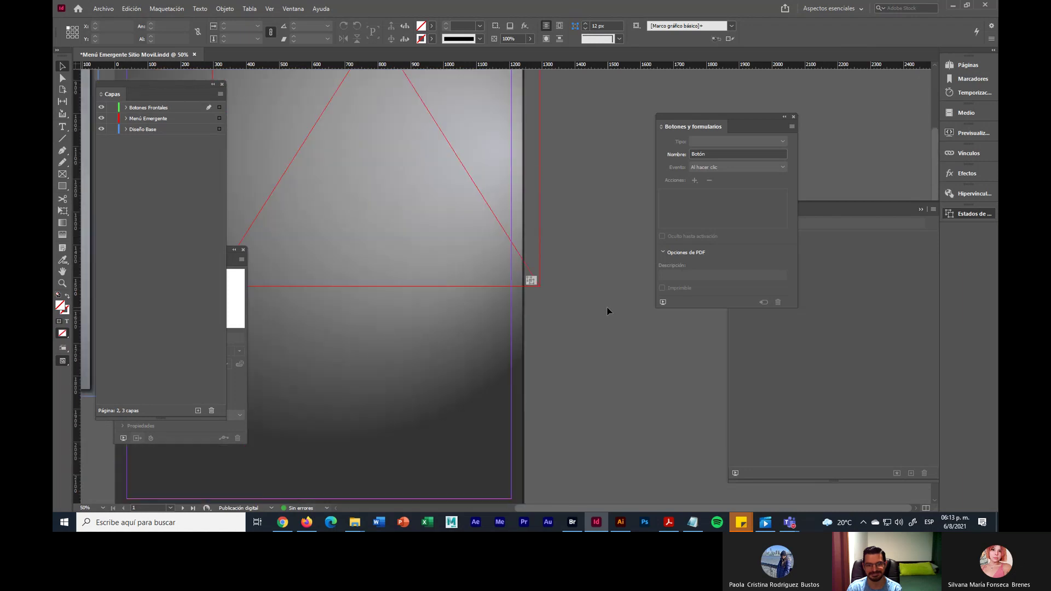
scroll(606, 310, "up", 5)
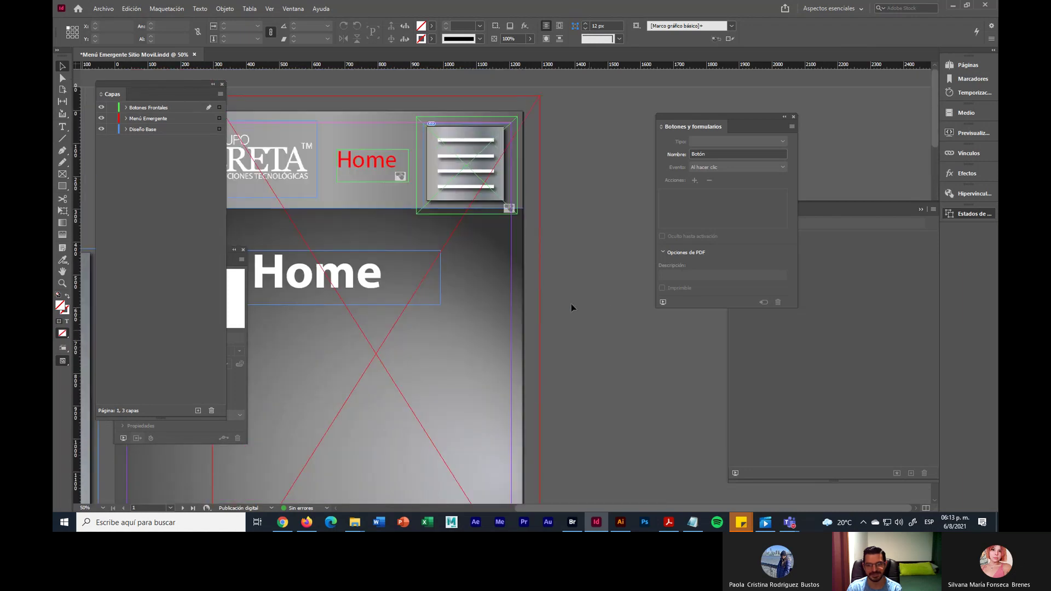
key("ctrl+minus")
key("ctrl+minus")
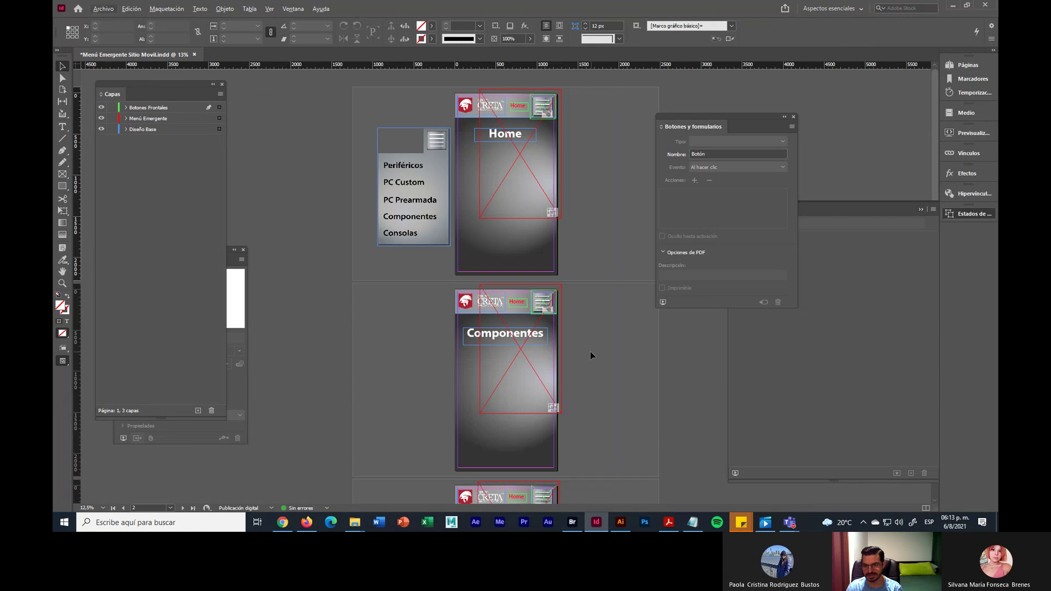
key("ctrl+minus")
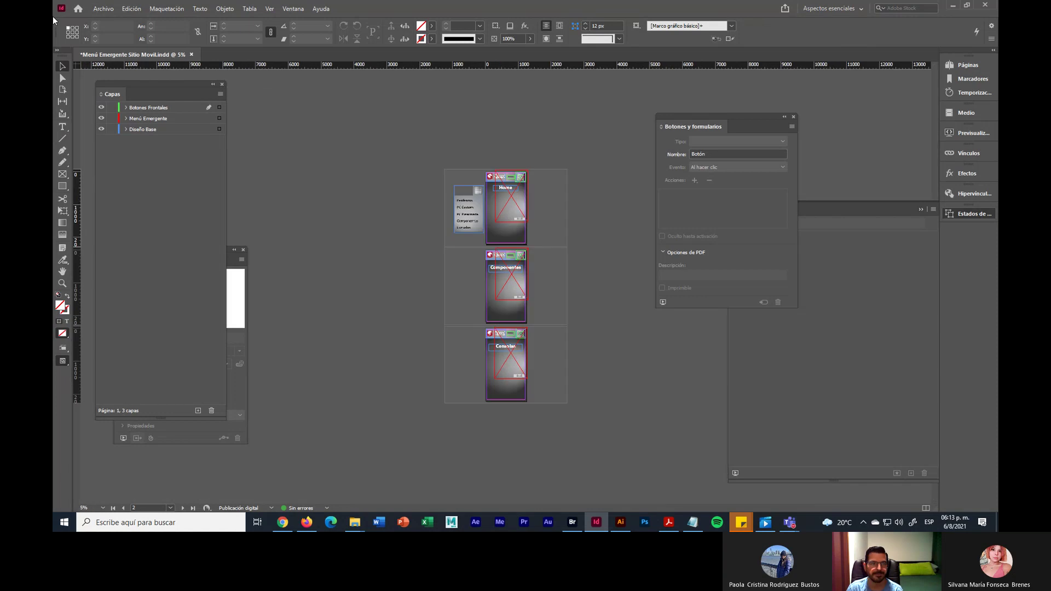
left_click(107, 9)
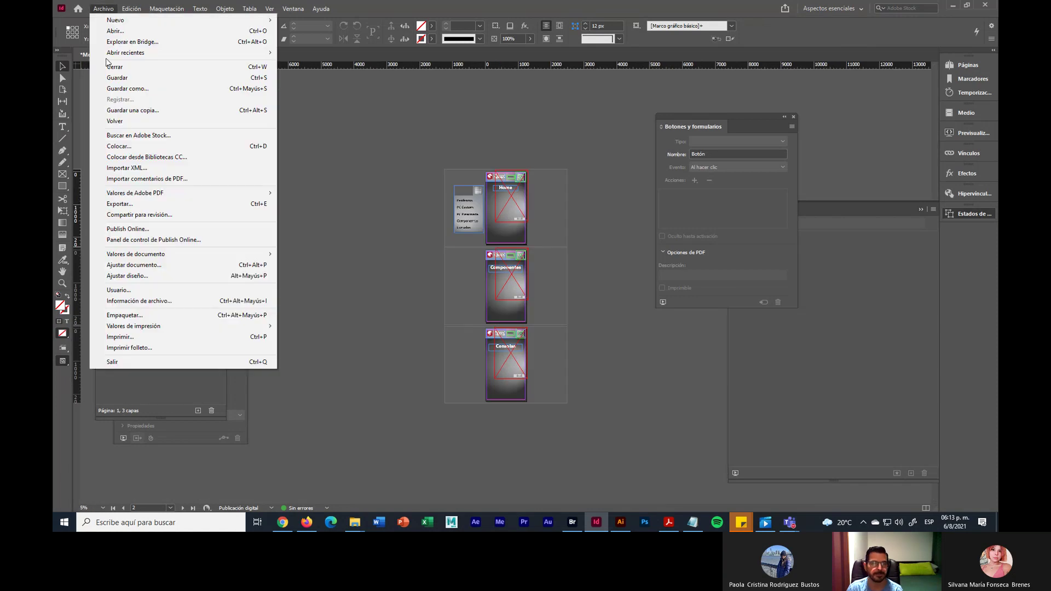
left_click(145, 80)
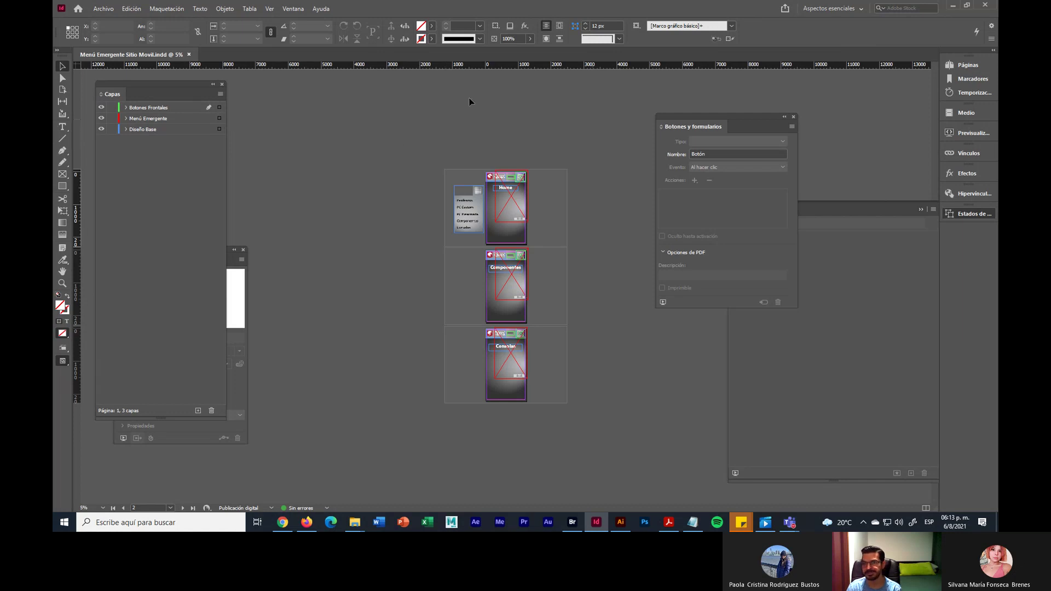
Preview the whole document's EPUB interactivity and test the pop-up menu's Componentes and Consolas links, returning through the Home button each time
left_click(969, 133)
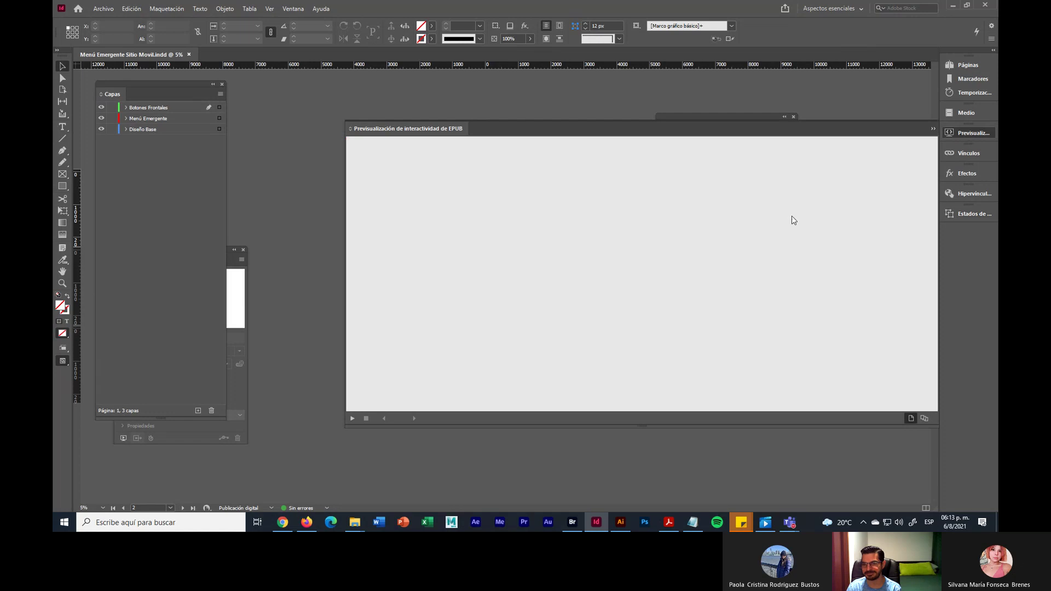
left_click(924, 419)
left_click(352, 417)
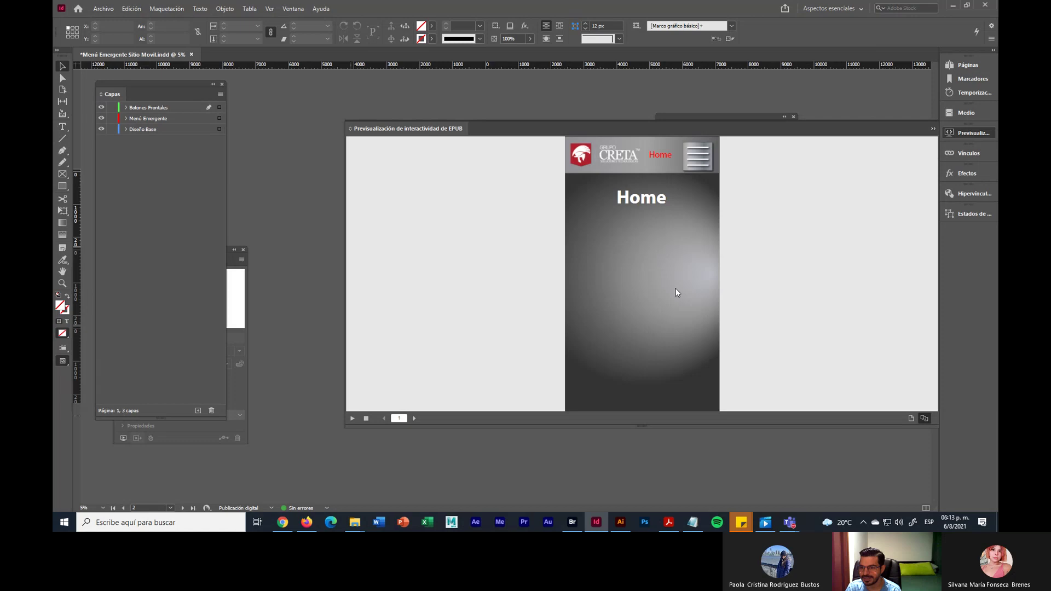
left_click(703, 163)
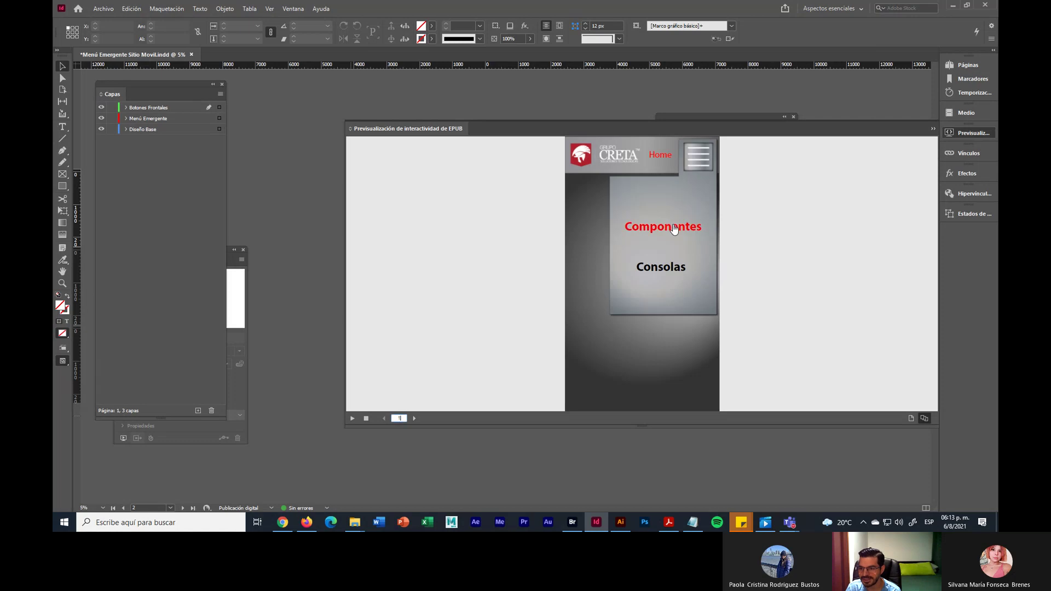
left_click(674, 229)
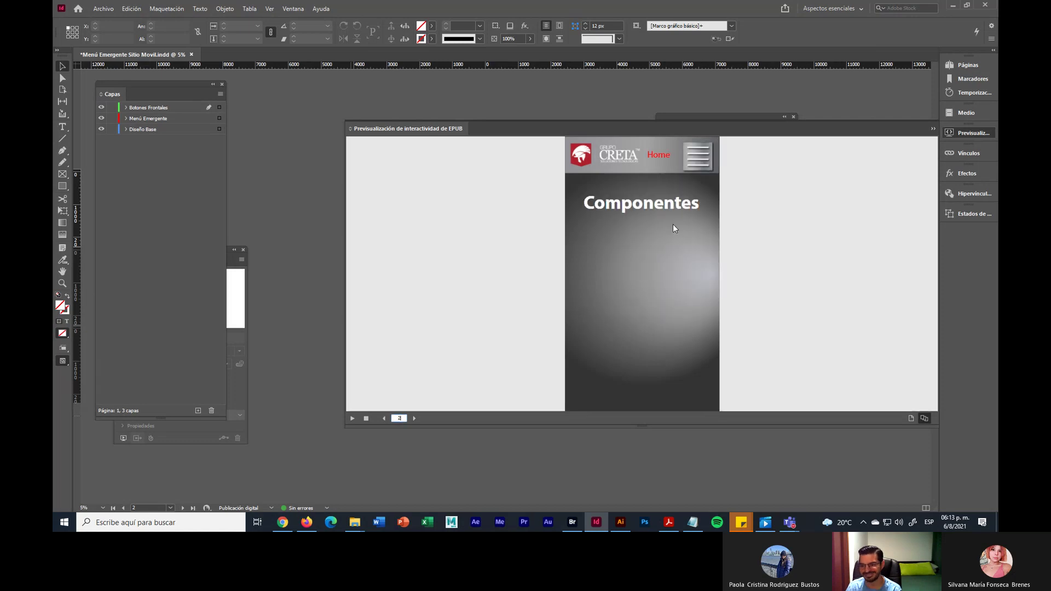
left_click(657, 158)
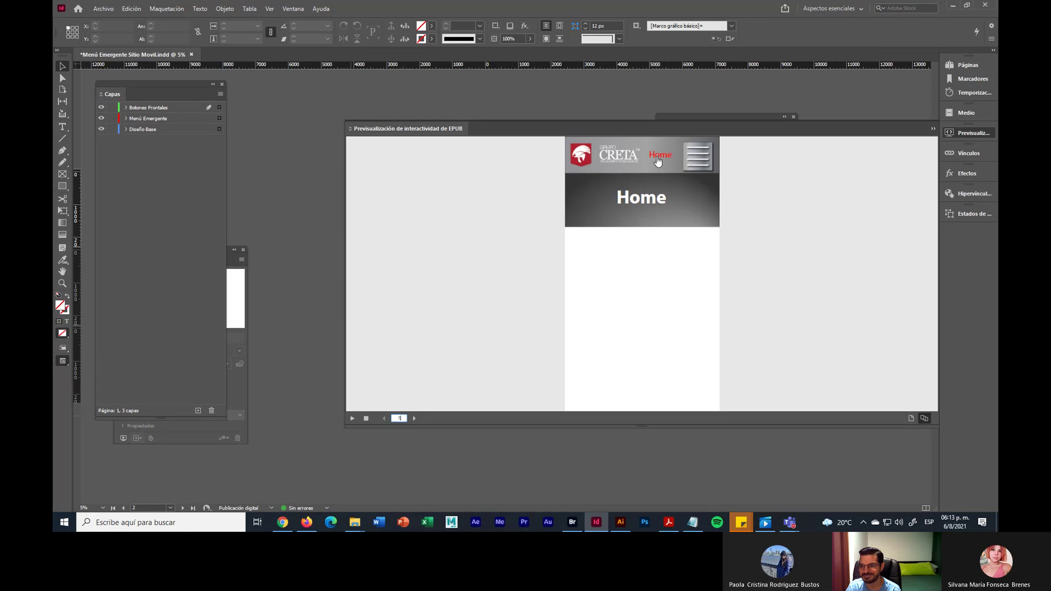
left_click(695, 159)
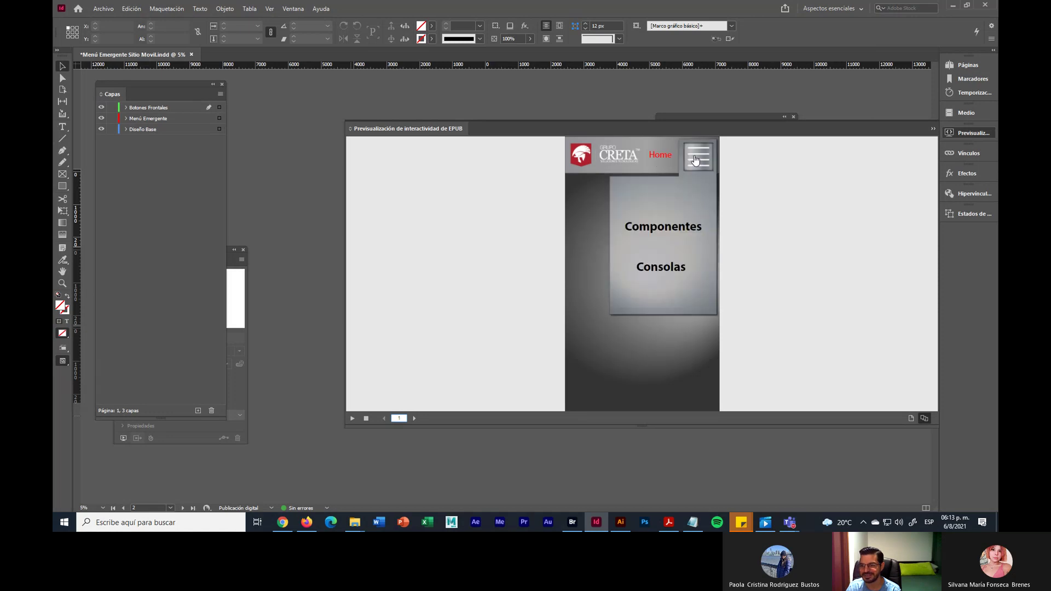
left_click(666, 267)
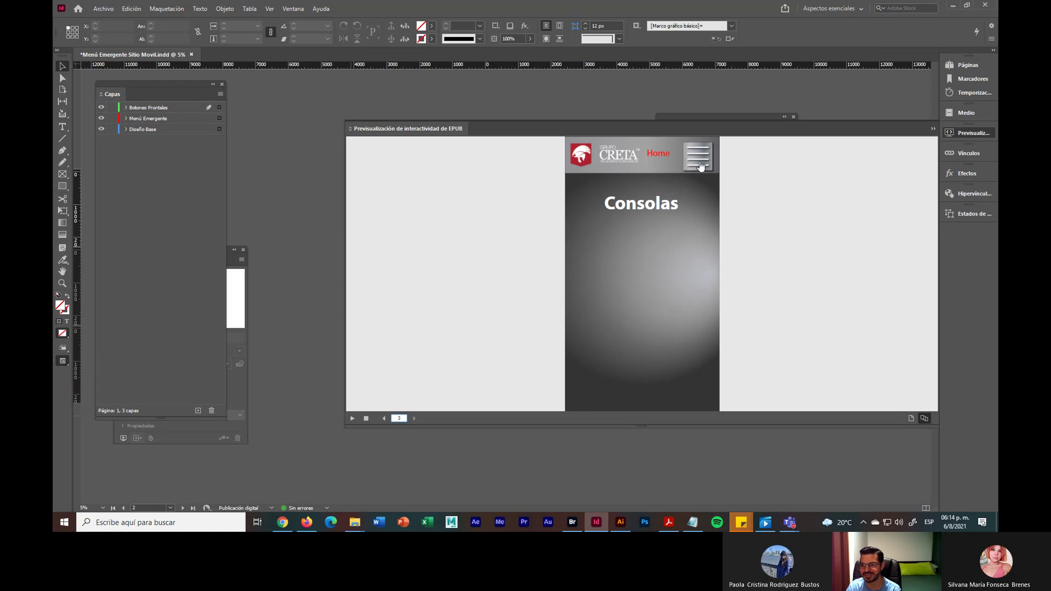
left_click(662, 156)
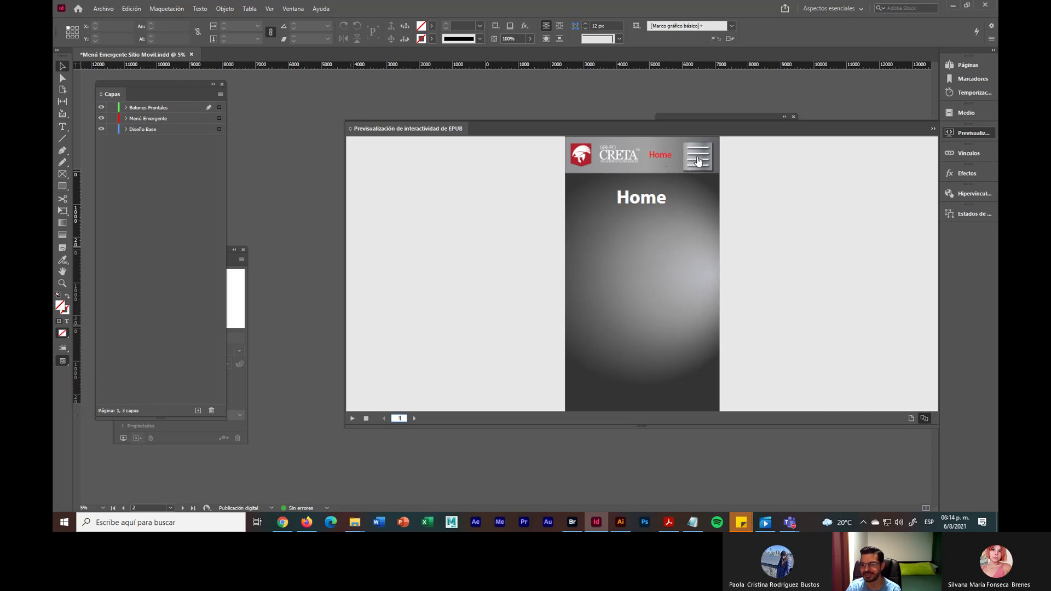
Retest the menu's Componentes and Consolas links and the Home buttons in the preview, finish on Componentes, and collapse the preview
left_click(694, 159)
left_click(663, 235)
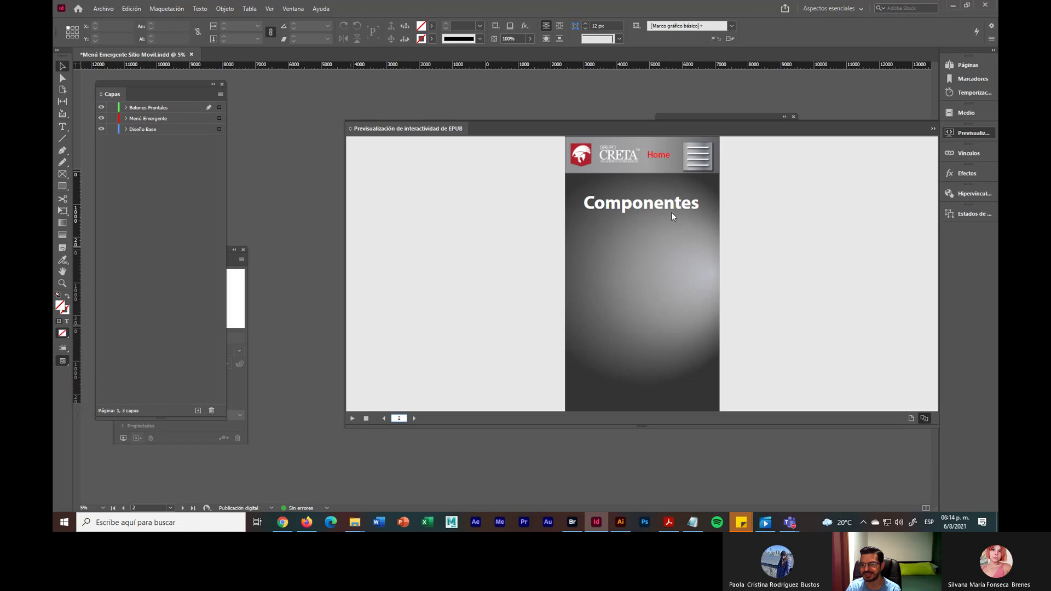
left_click(663, 157)
left_click(688, 167)
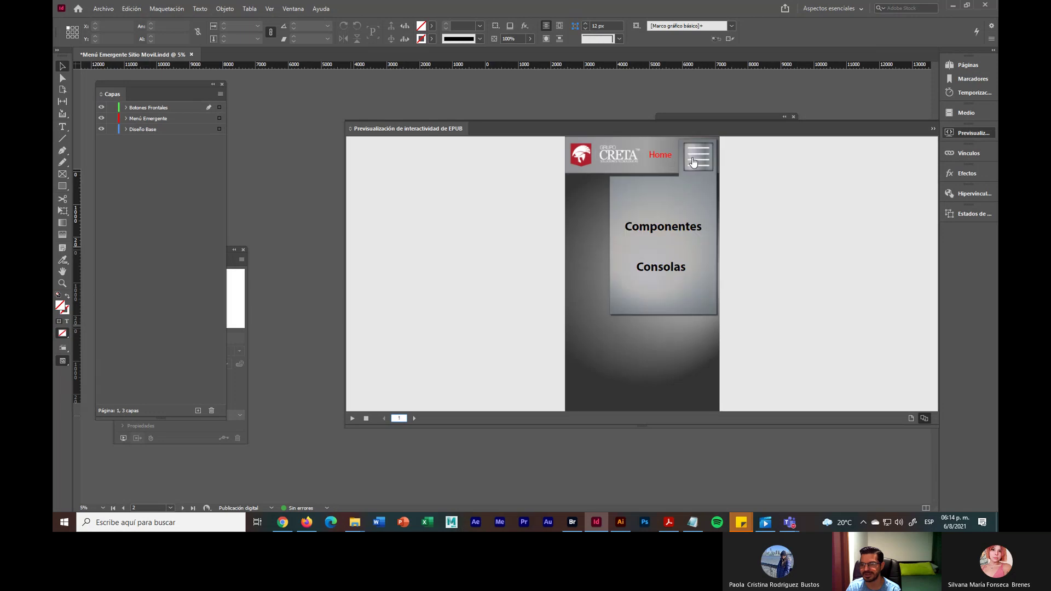
left_click(653, 272)
left_click(661, 159)
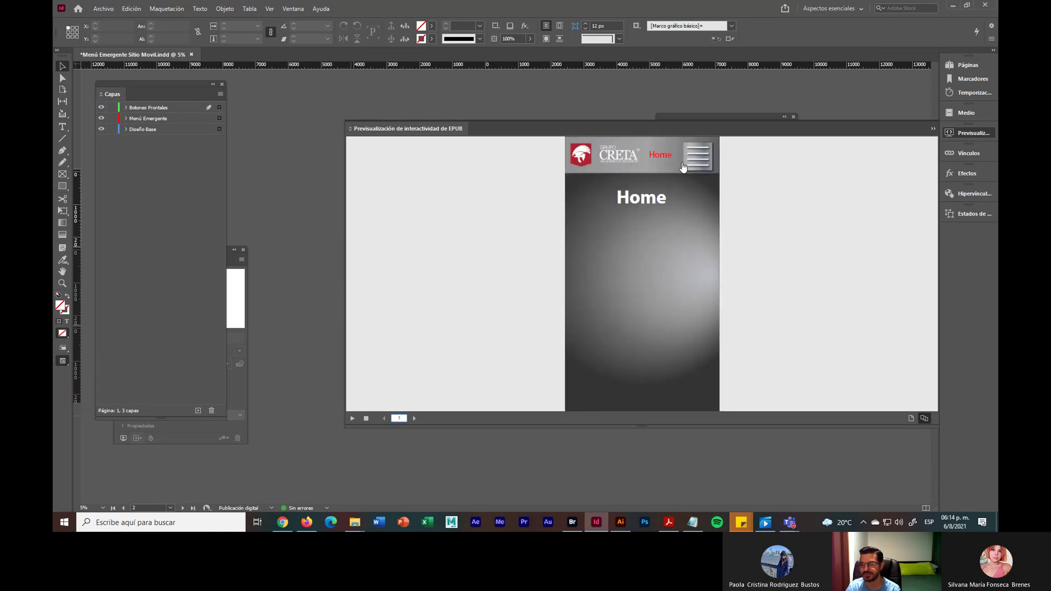
left_click(685, 166)
left_click(672, 230)
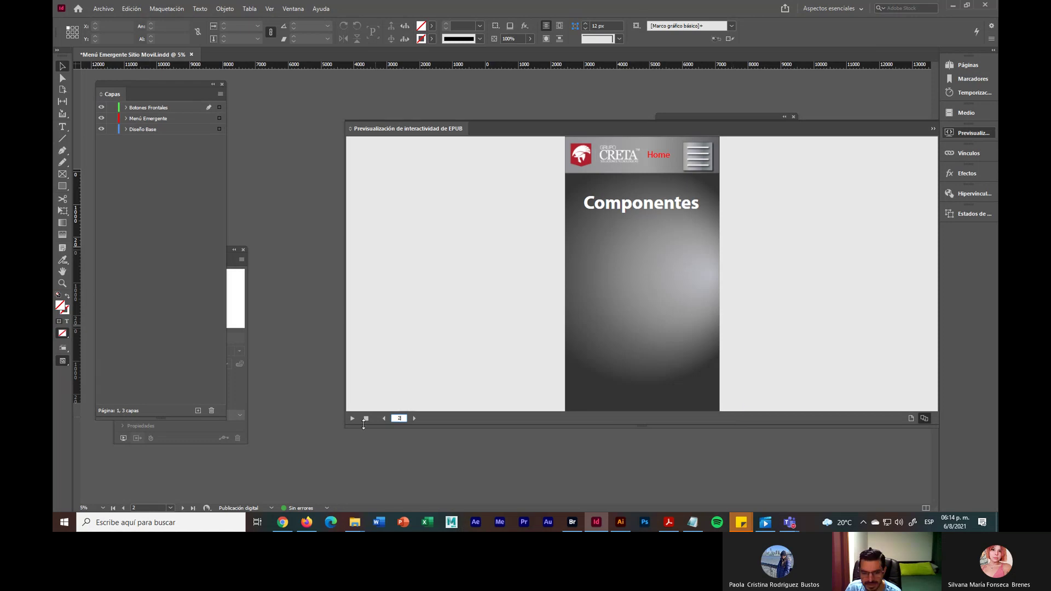
left_click(933, 130)
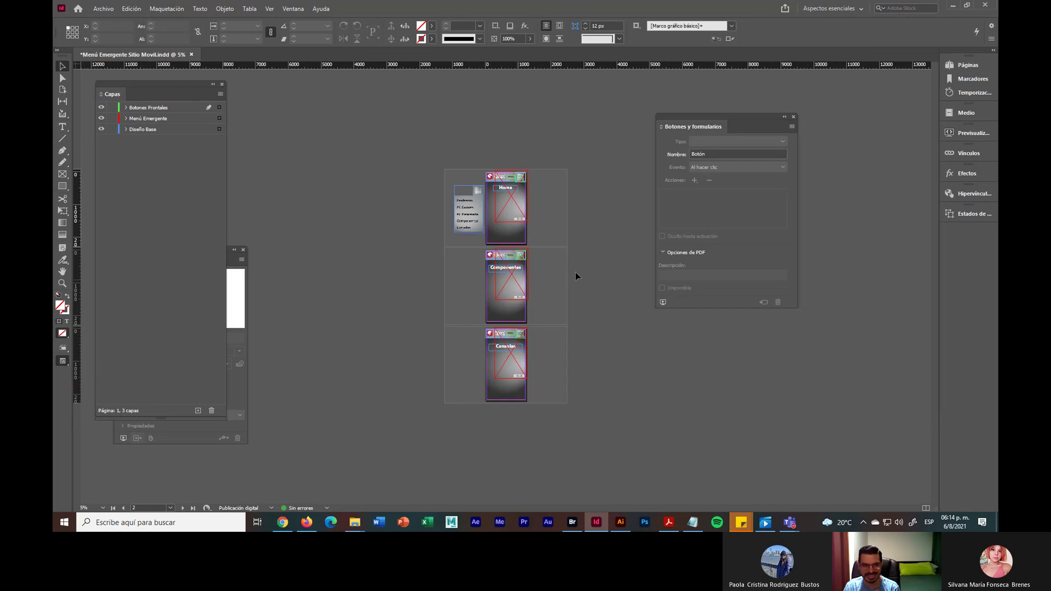
Give the Componentes page's menu button, Botón Visible 2, an Ir a estado action targeting Ventana Emergente 2's Visible state
key("ctrl+5")
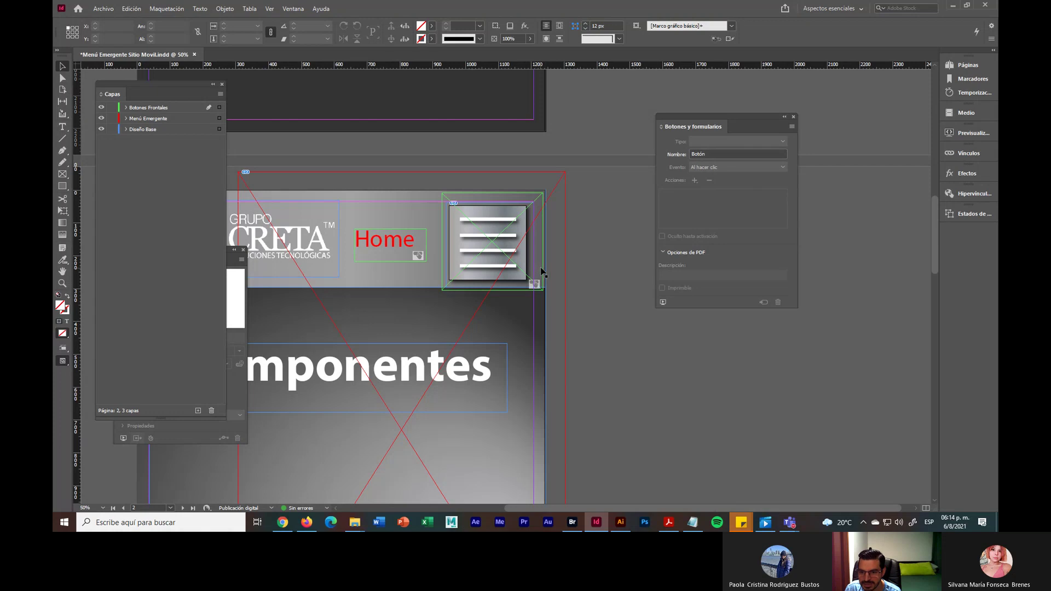
left_click(542, 272)
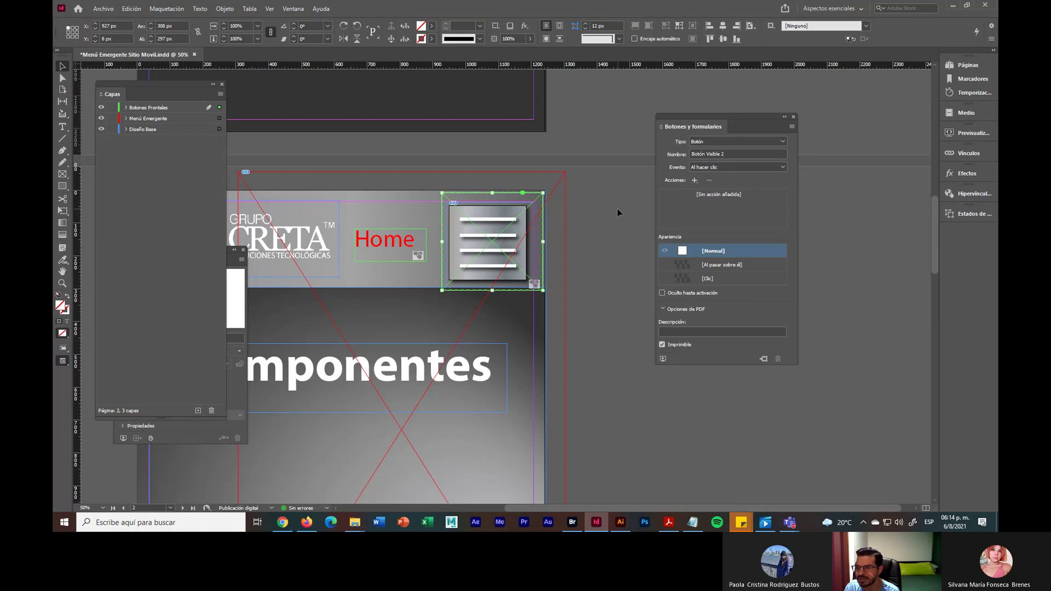
left_click(695, 181)
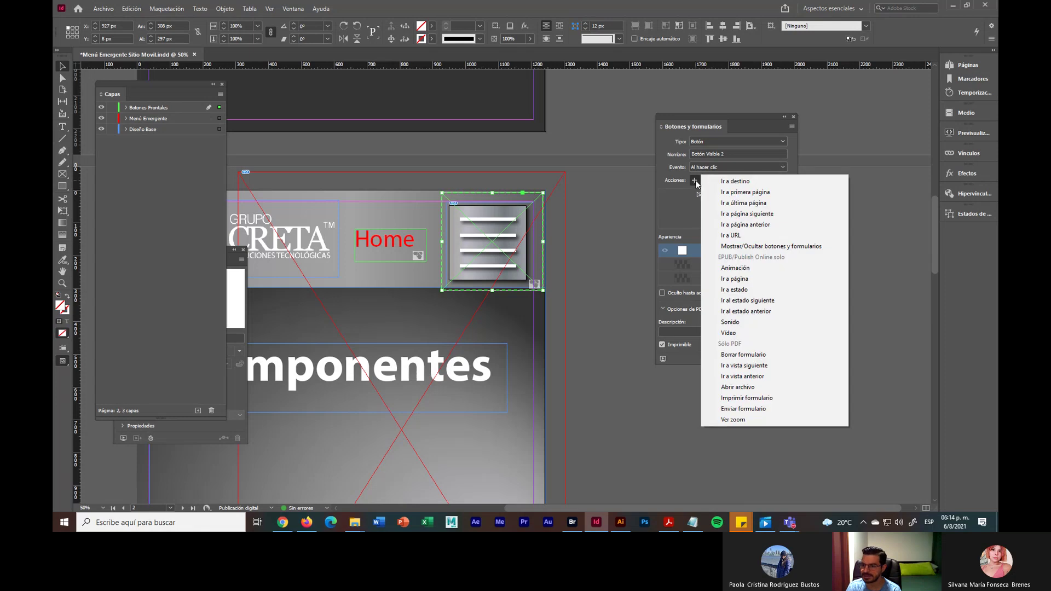
left_click(752, 290)
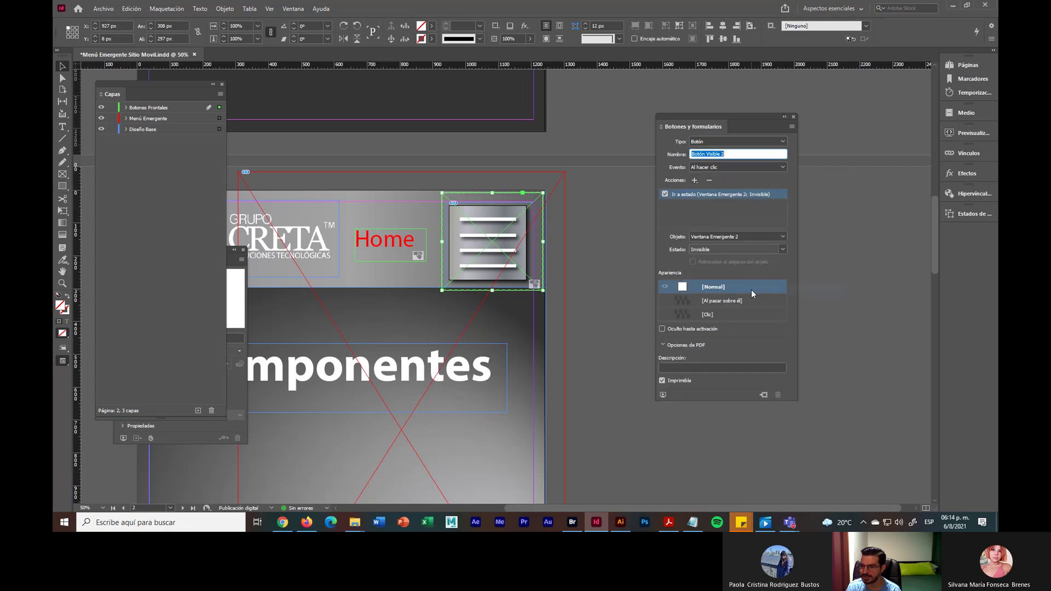
left_click(726, 249)
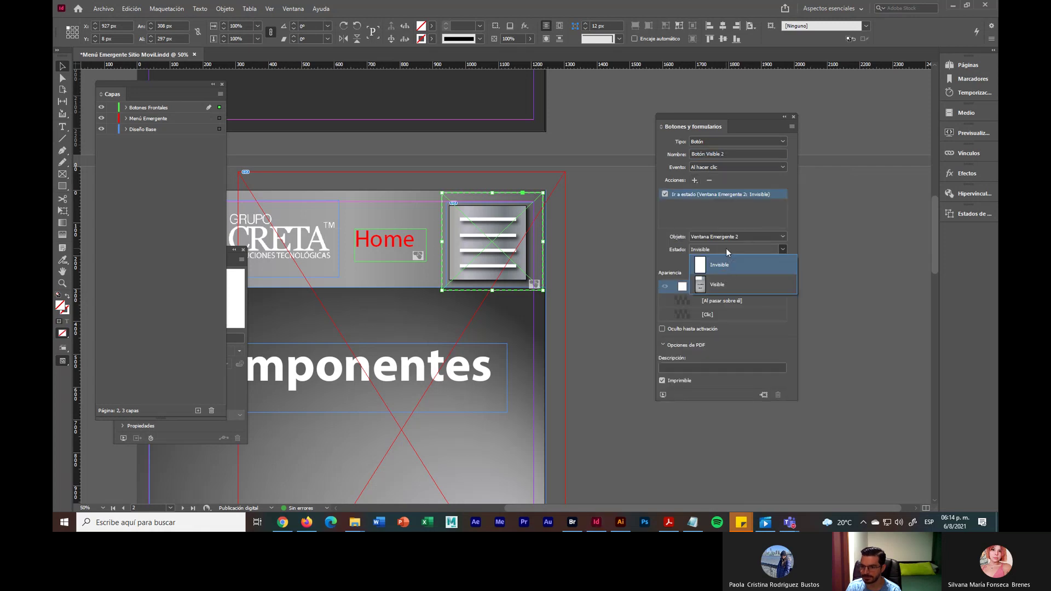
left_click(728, 289)
left_click(874, 300)
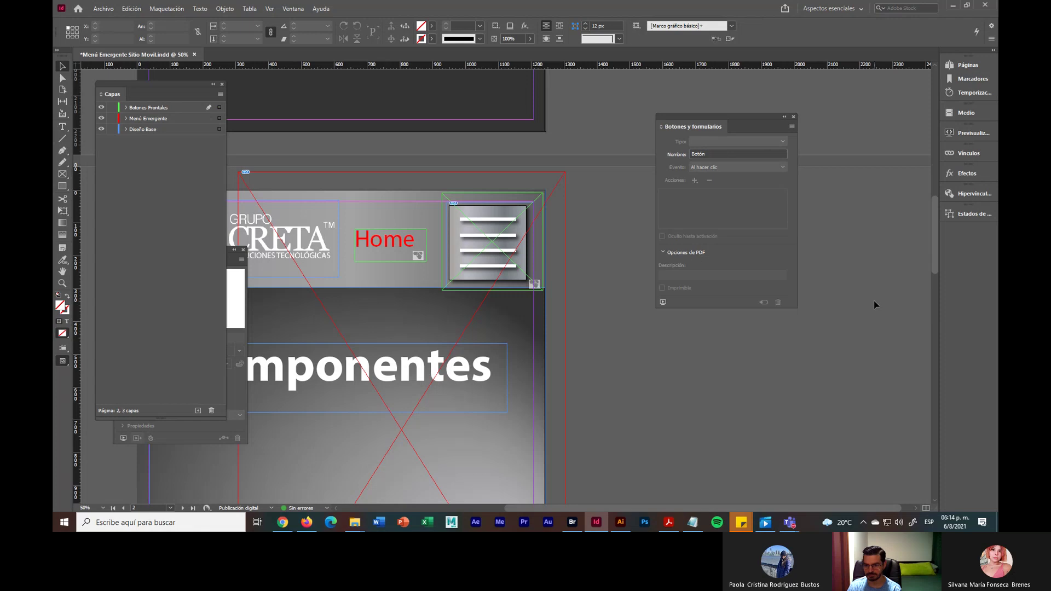
Give the Consolas page's menu button, Botón Visible 3, an Ir a estado action that shows its pop-up window's Visible state
scroll(873, 301, "down", 10)
scroll(812, 357, "down", 5)
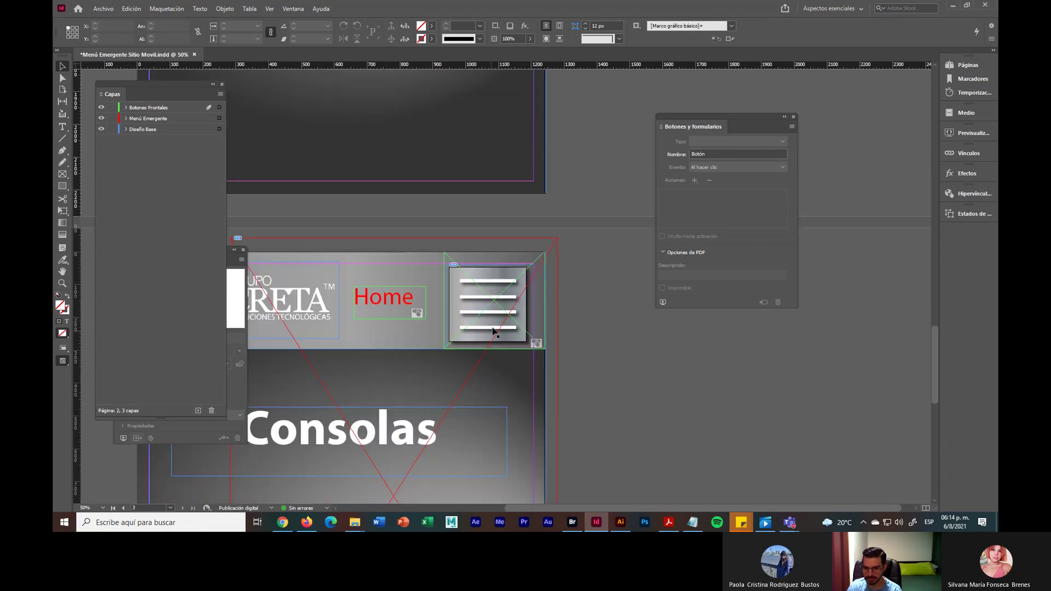
left_click(524, 332)
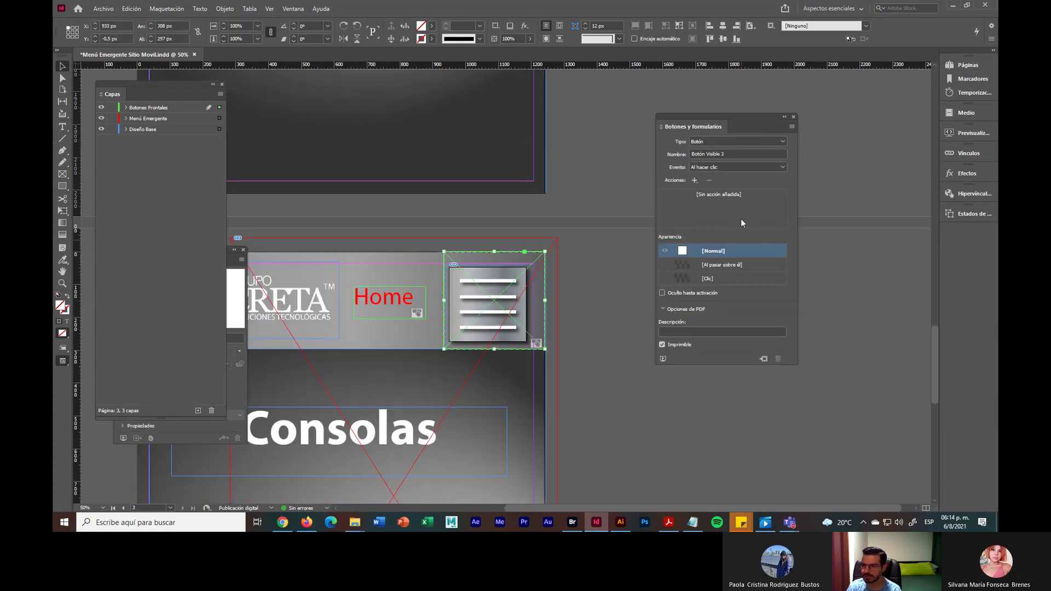
left_click(694, 181)
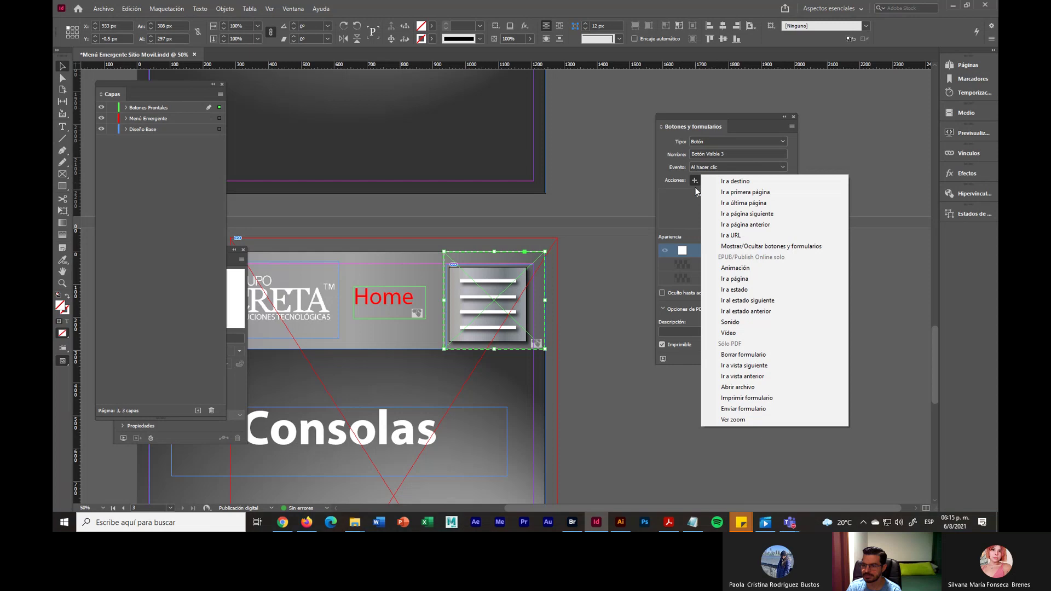
left_click(739, 289)
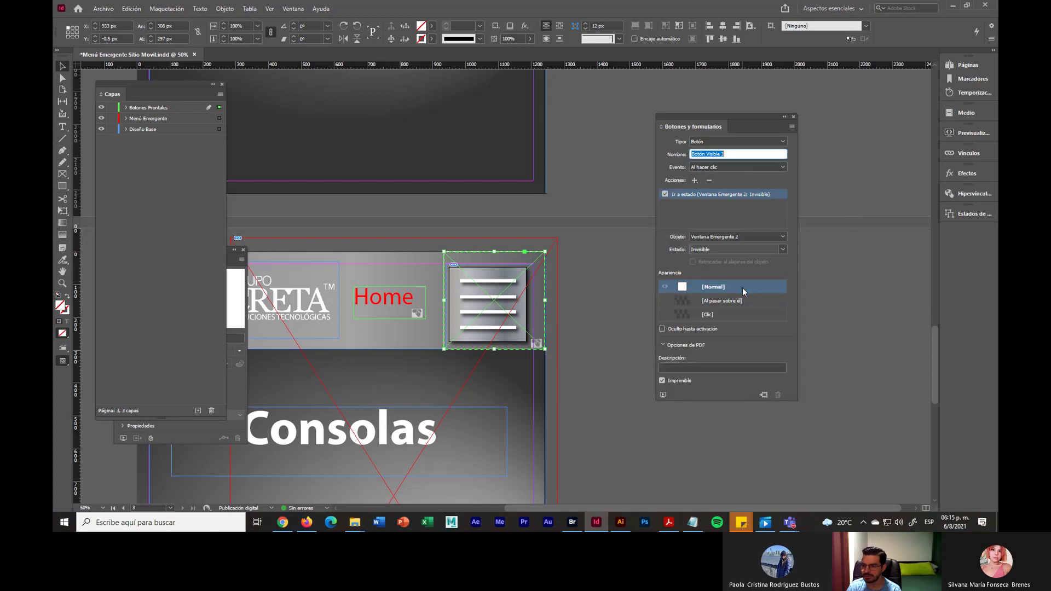
left_click(731, 249)
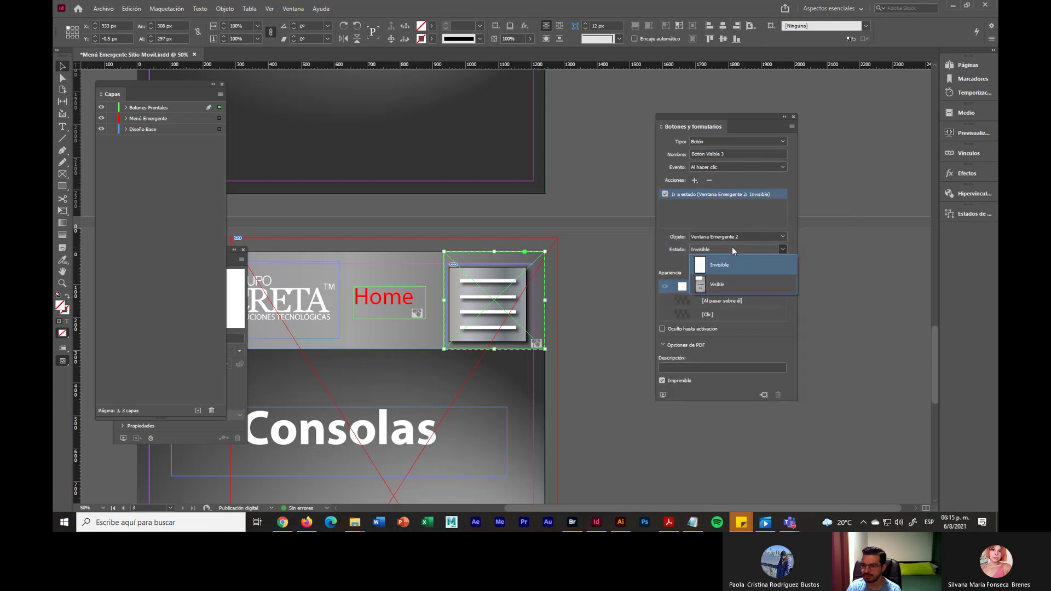
left_click(730, 286)
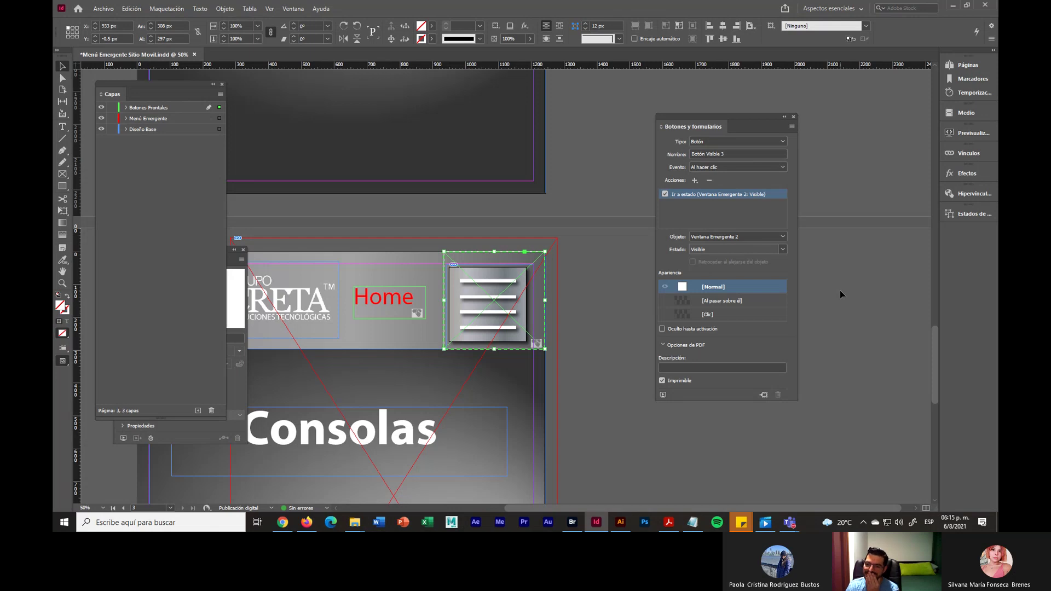
left_click(602, 311)
Check the names of the pop-up window objects on the Home and Componentes pages
scroll(602, 311, "up", 10)
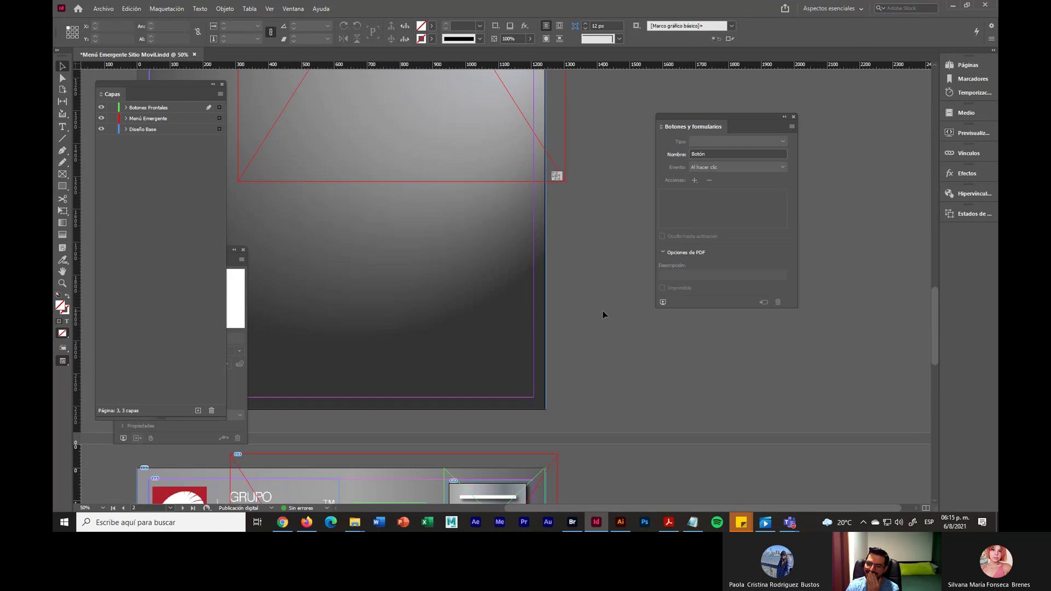
scroll(602, 312, "up", 10)
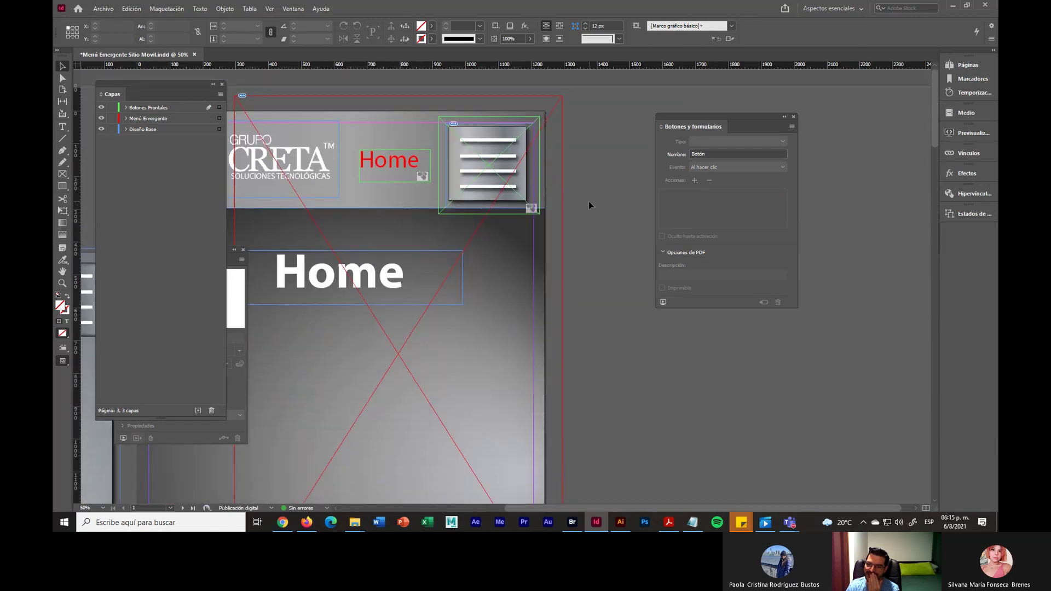
left_click(554, 258)
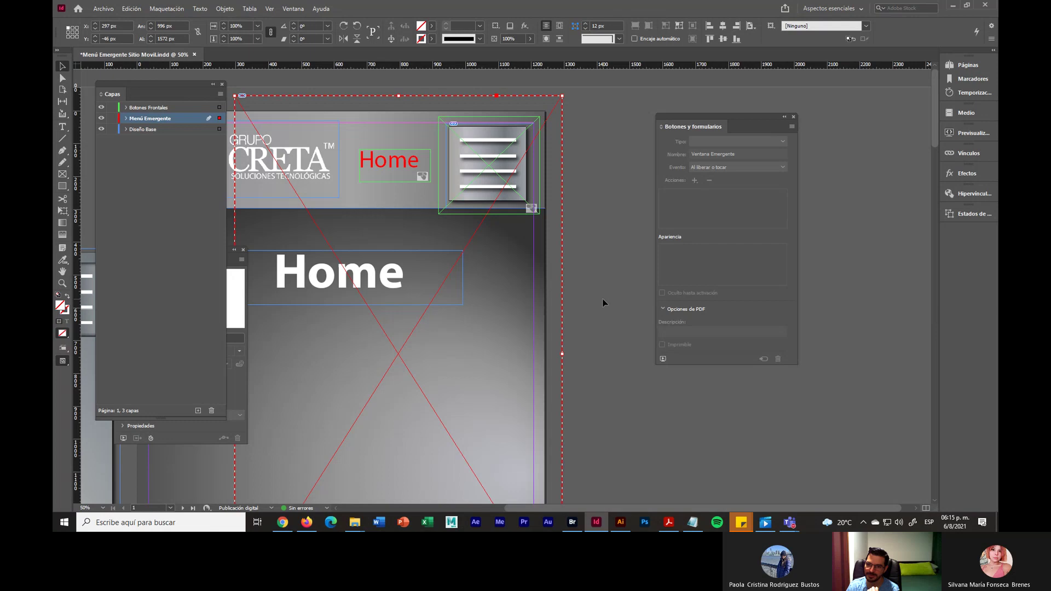
scroll(602, 302, "down", 10)
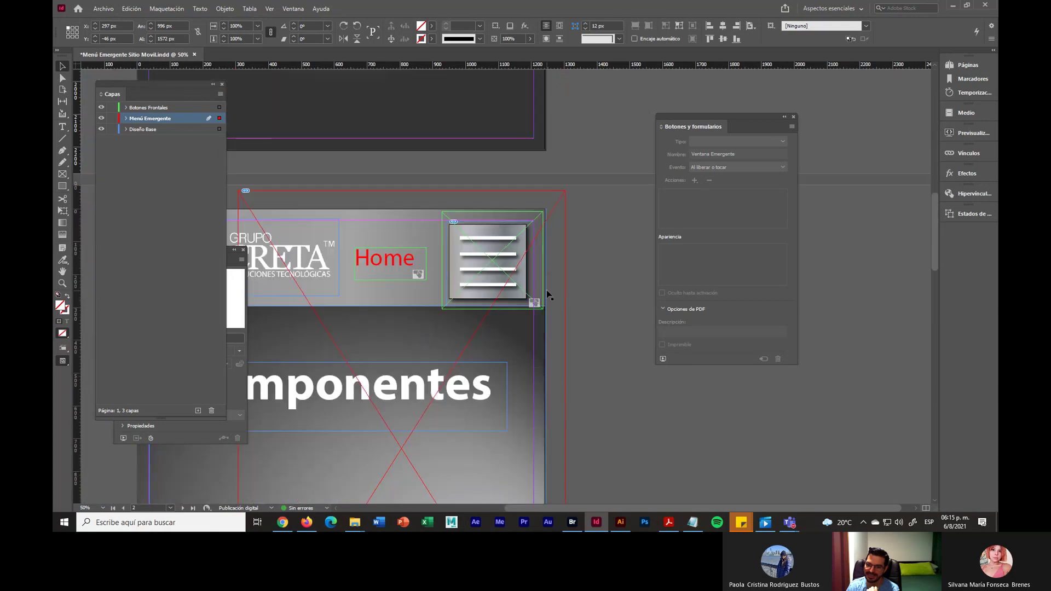
left_click(549, 295)
scroll(574, 363, "down", 2)
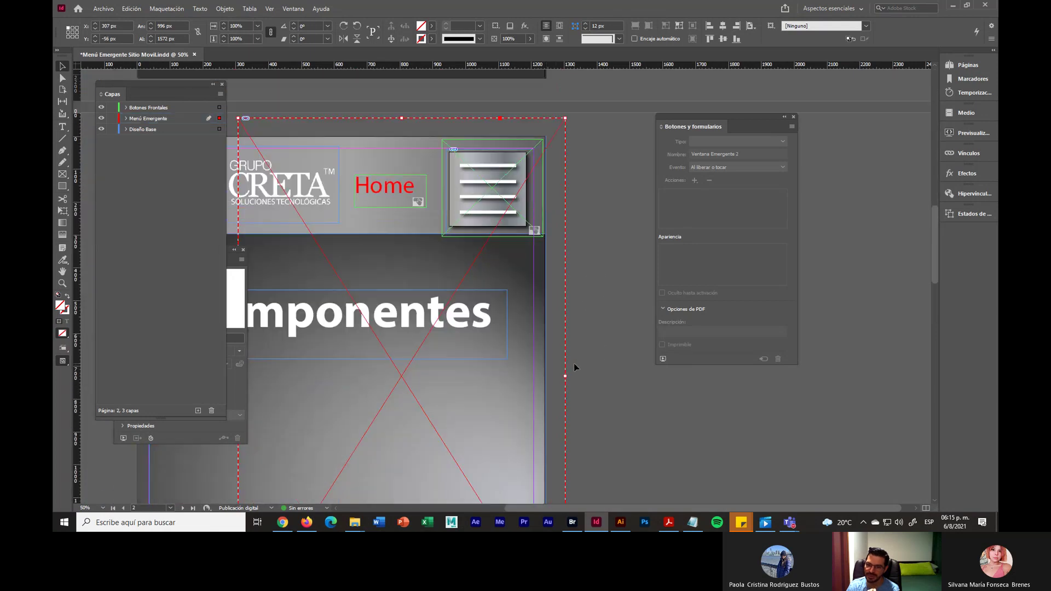
scroll(573, 363, "down", 3)
scroll(579, 382, "down", 3)
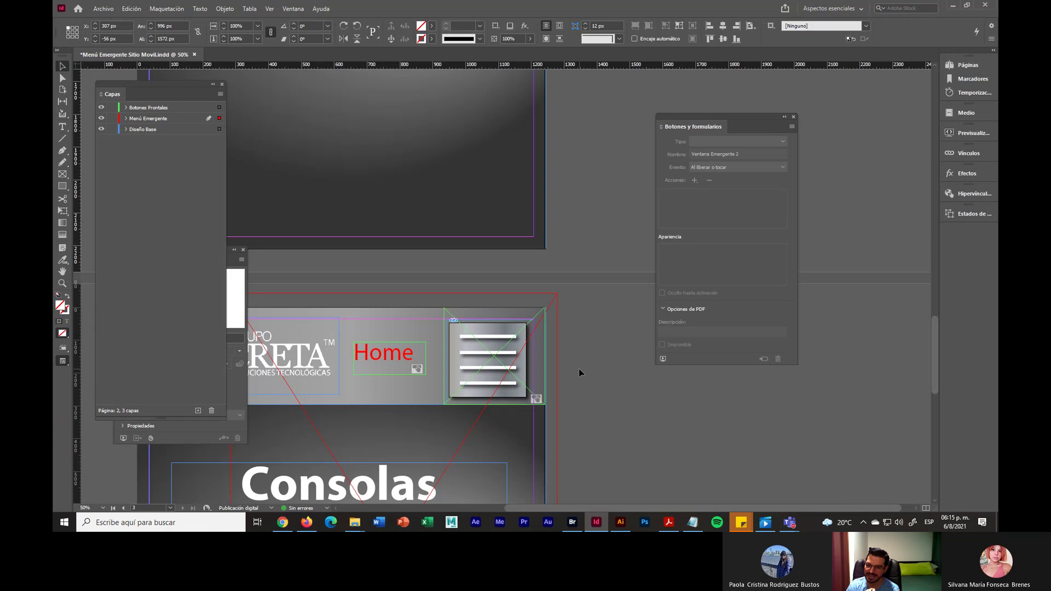
Deselect everything and save the document with the new menu button actions
left_click(633, 363)
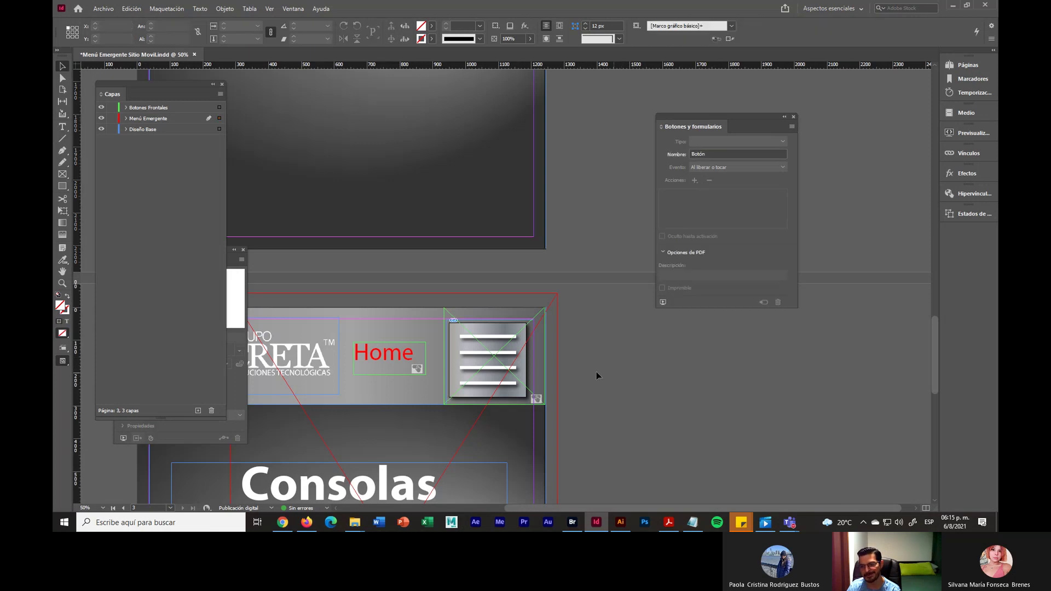
left_click(104, 9)
left_click(116, 78)
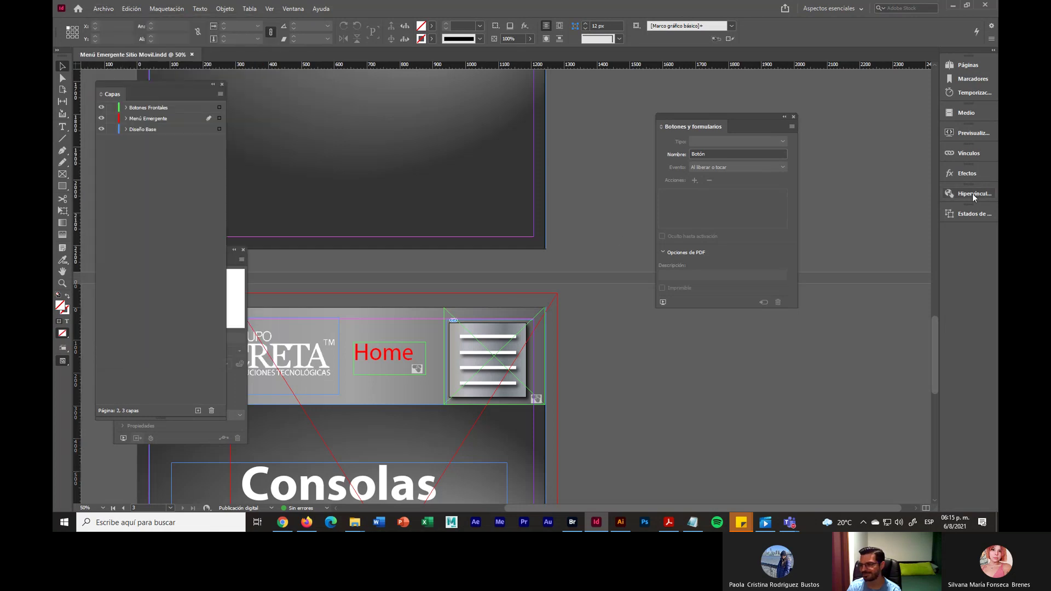
Replay the EPUB interactivity preview from Home and test switching between Componentes and Consolas through each page's pop-up menu
left_click(969, 132)
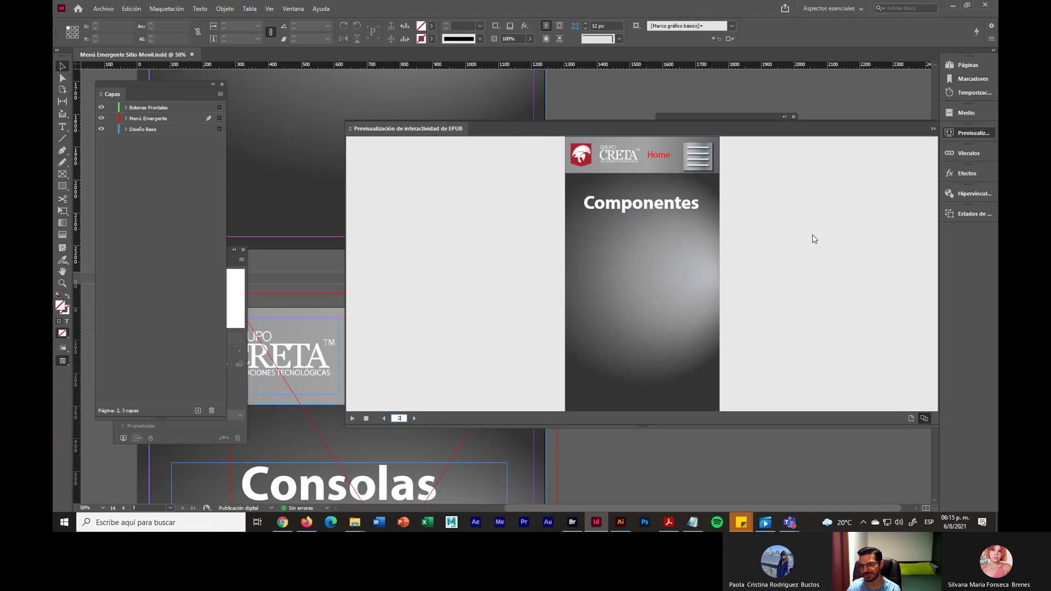
left_click(353, 419)
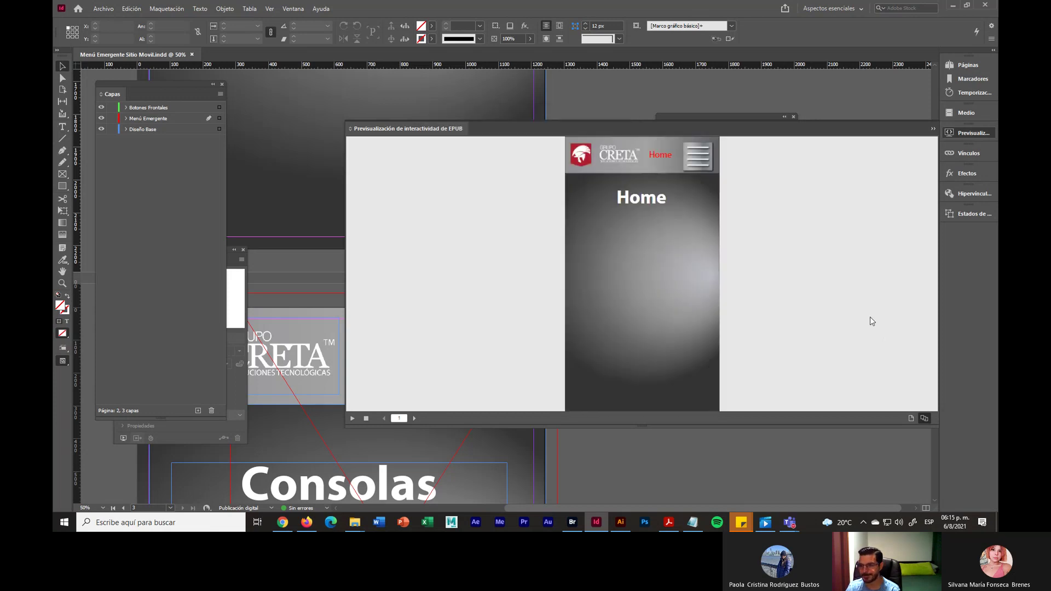
left_click(694, 158)
left_click(676, 230)
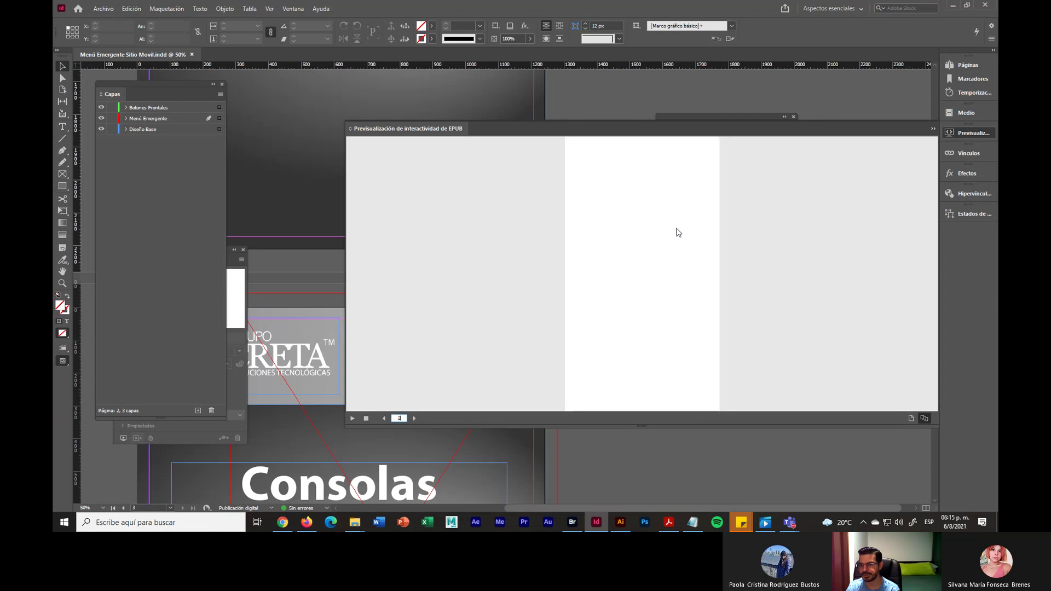
left_click(698, 165)
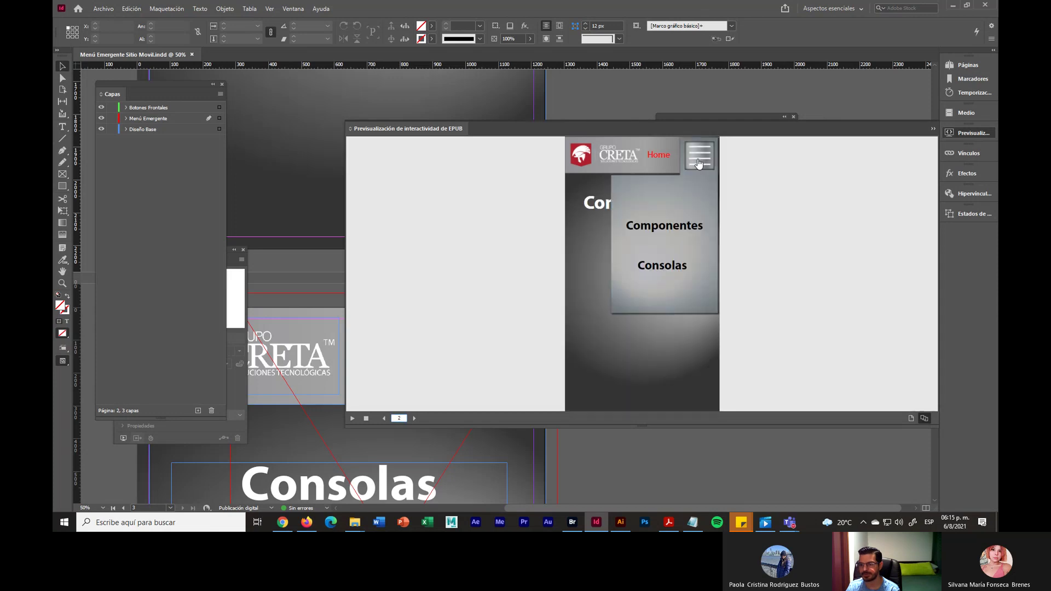
left_click(669, 265)
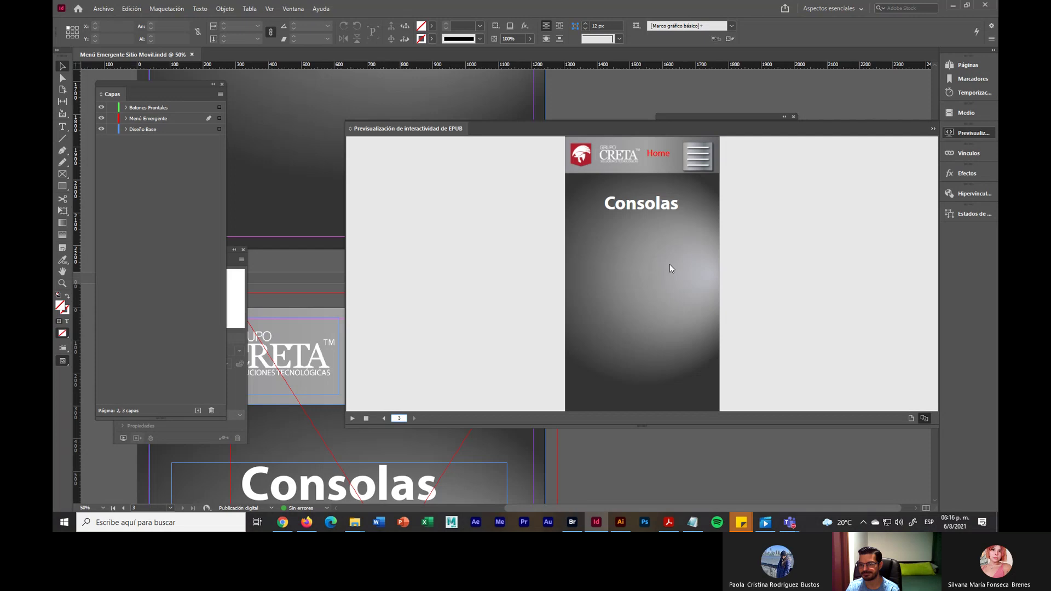
left_click(692, 158)
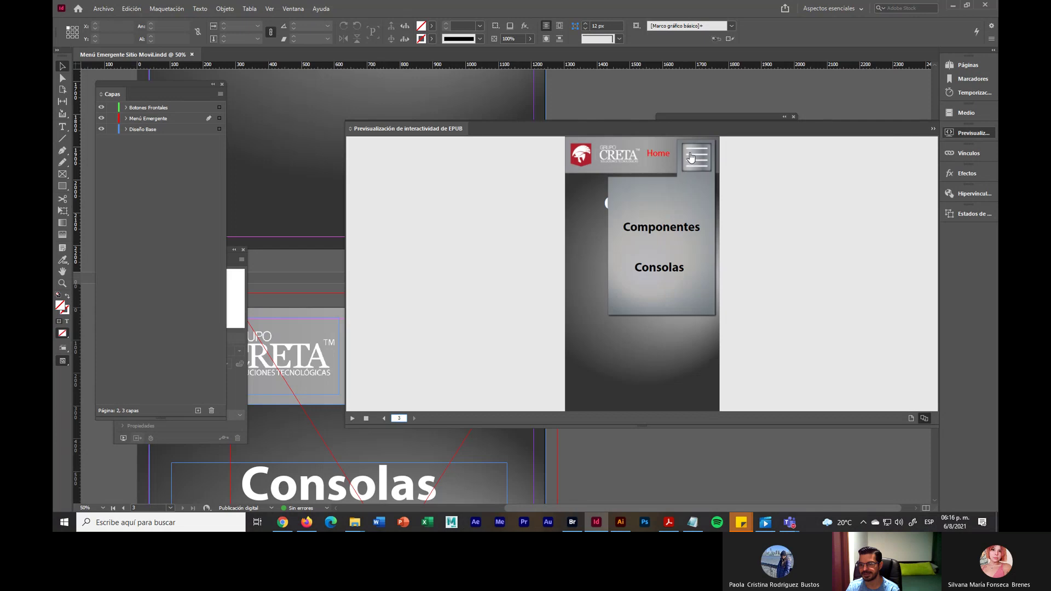
left_click(670, 232)
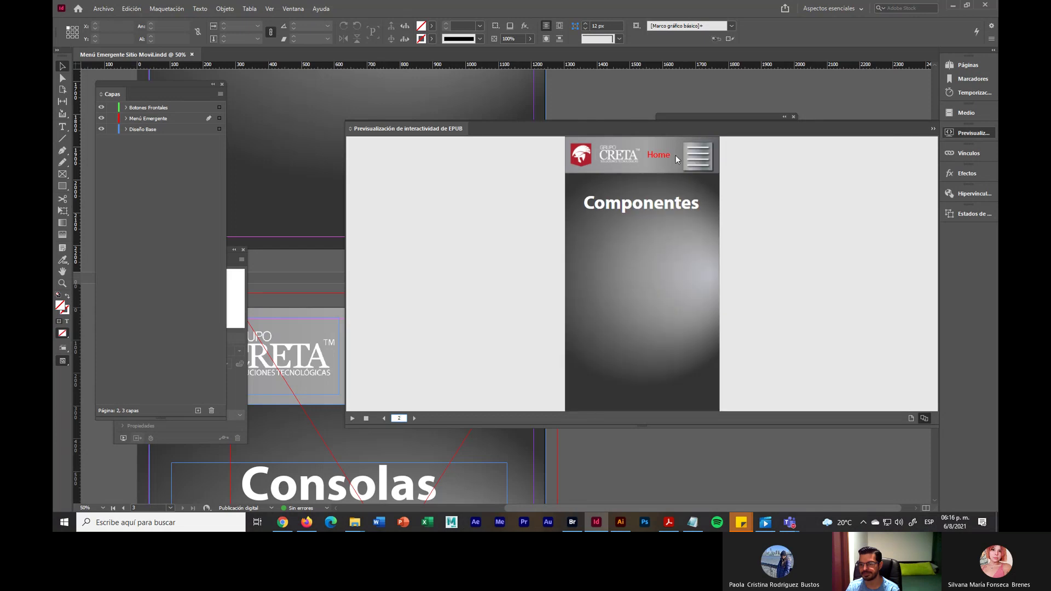
left_click(695, 159)
left_click(665, 267)
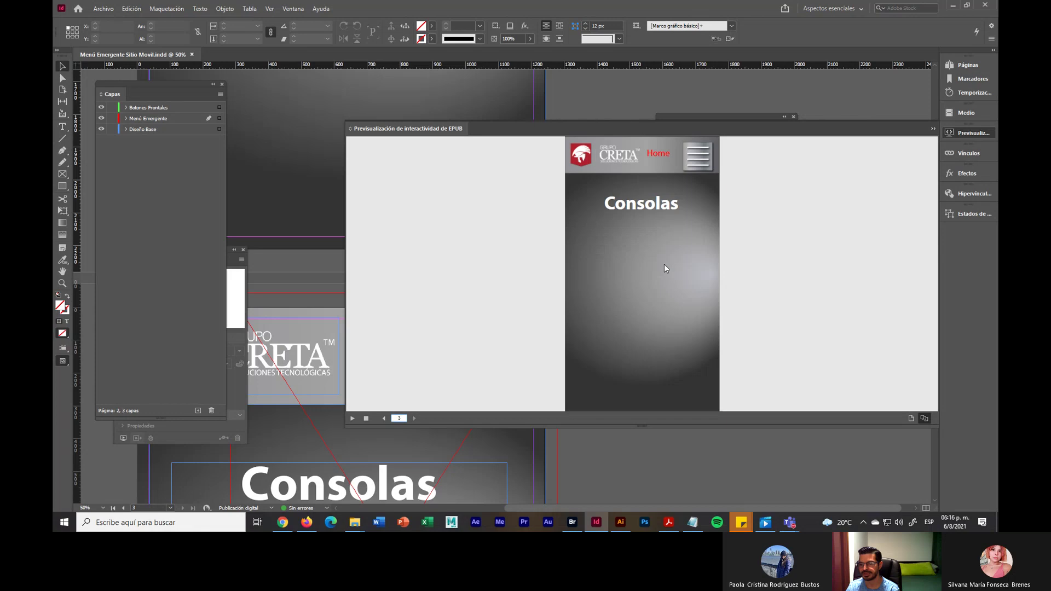
Test the Home buttons on Consolas and Componentes, reopening each page from the Home page's pop-up menu, and collapse the preview
left_click(661, 155)
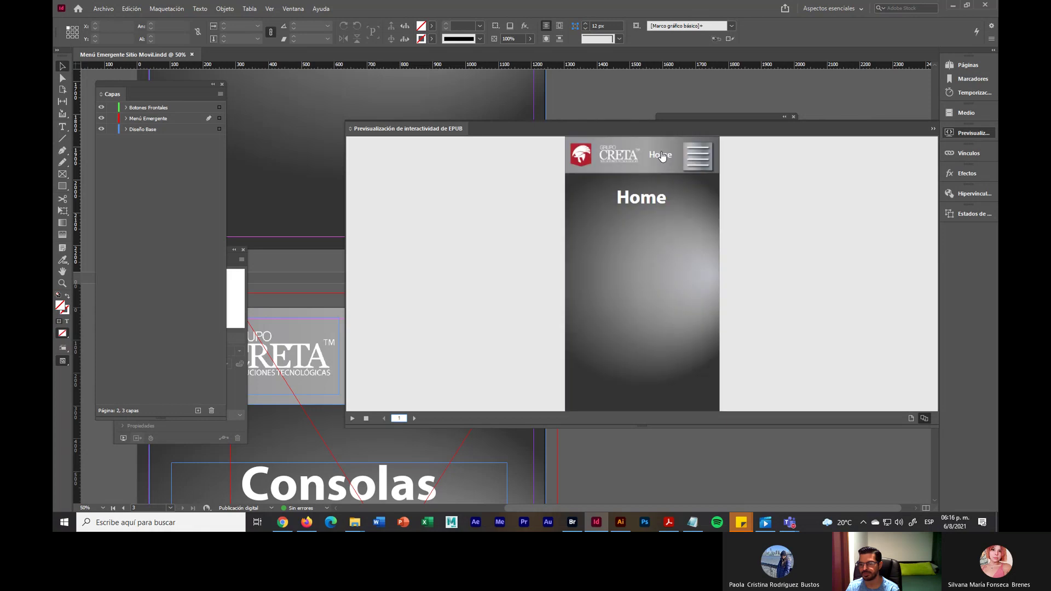
left_click(693, 162)
left_click(665, 257)
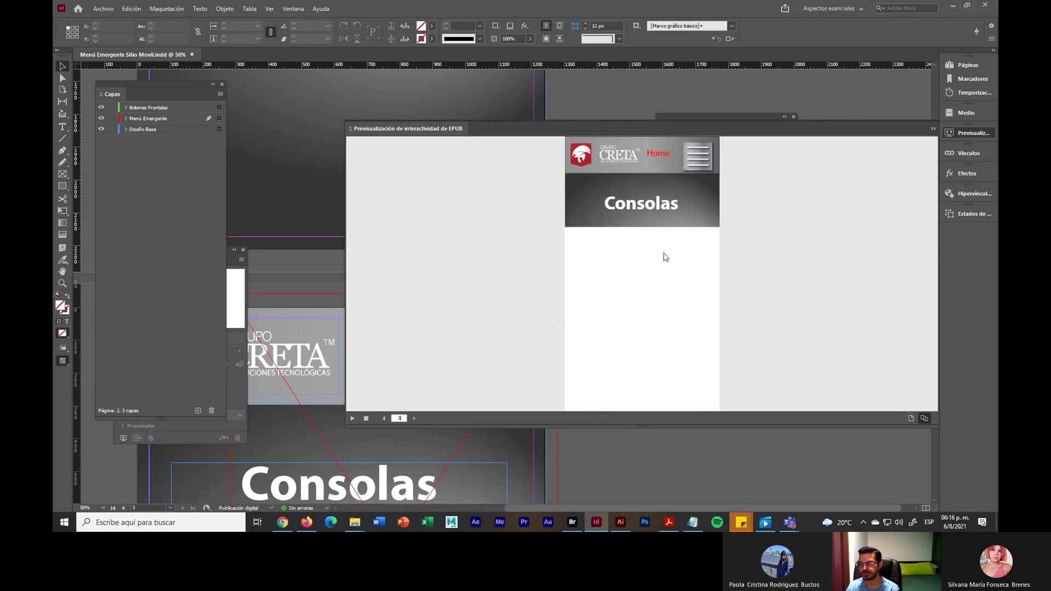
left_click(661, 156)
left_click(704, 159)
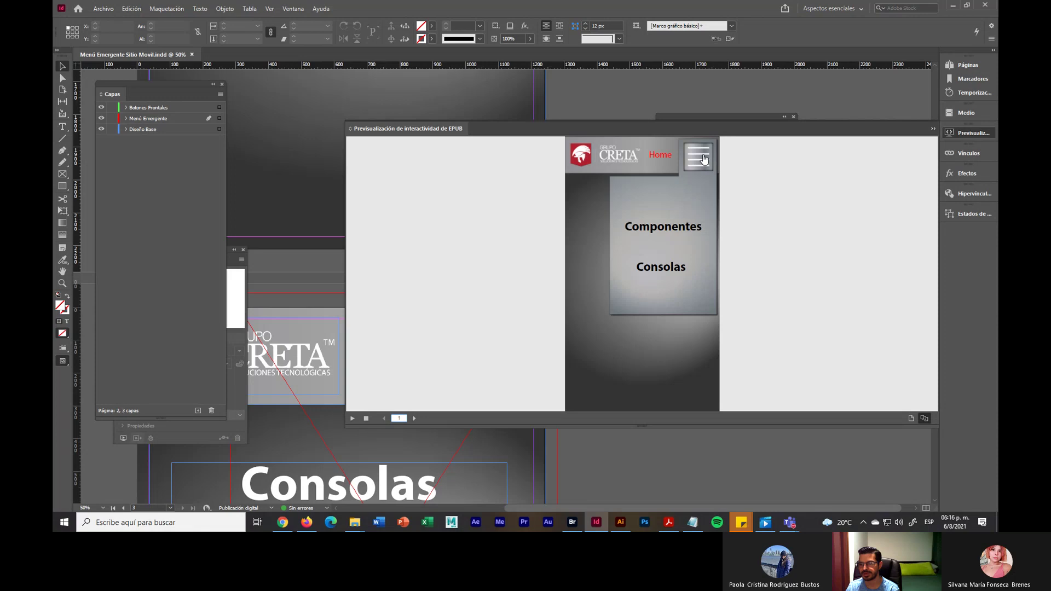
left_click(668, 229)
left_click(660, 157)
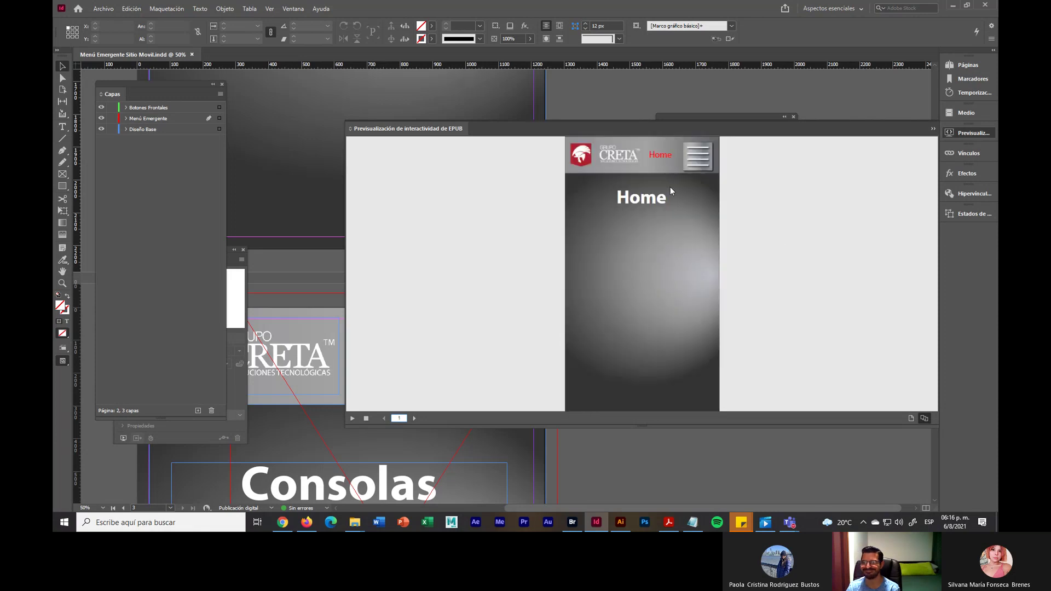
left_click(933, 128)
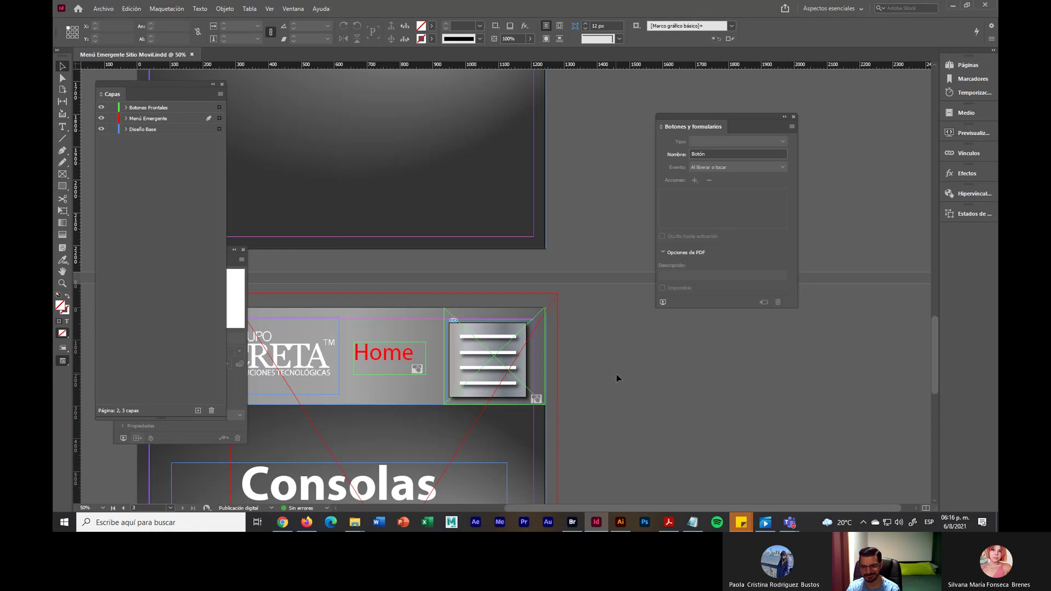
Export the document as a fixed-layout EPUB named Menú Emergente Sitio Movil.epub in the project folder
scroll(617, 373, "down", 3)
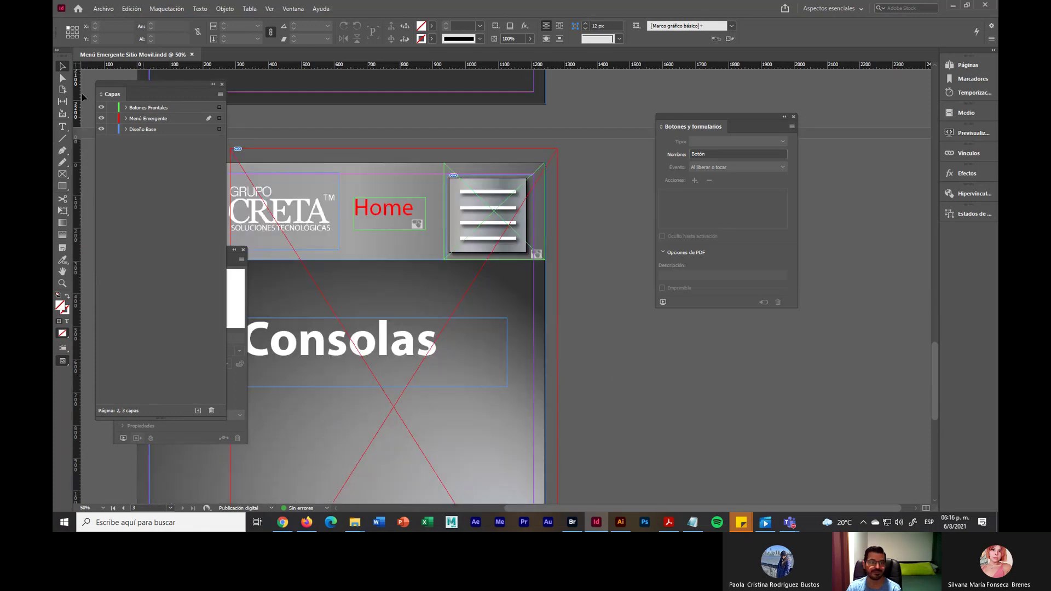
left_click(104, 9)
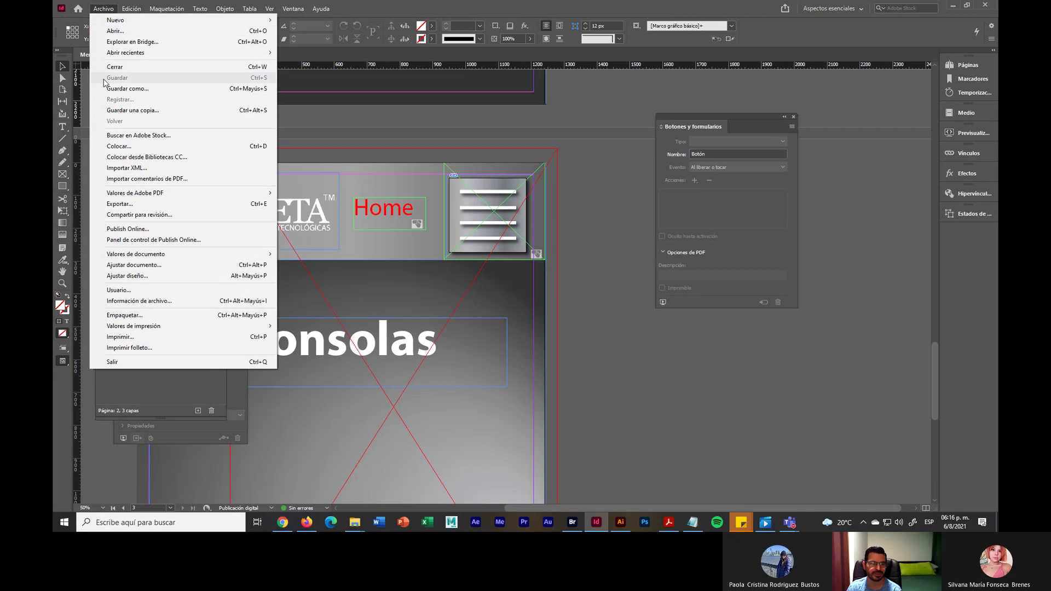
left_click(138, 204)
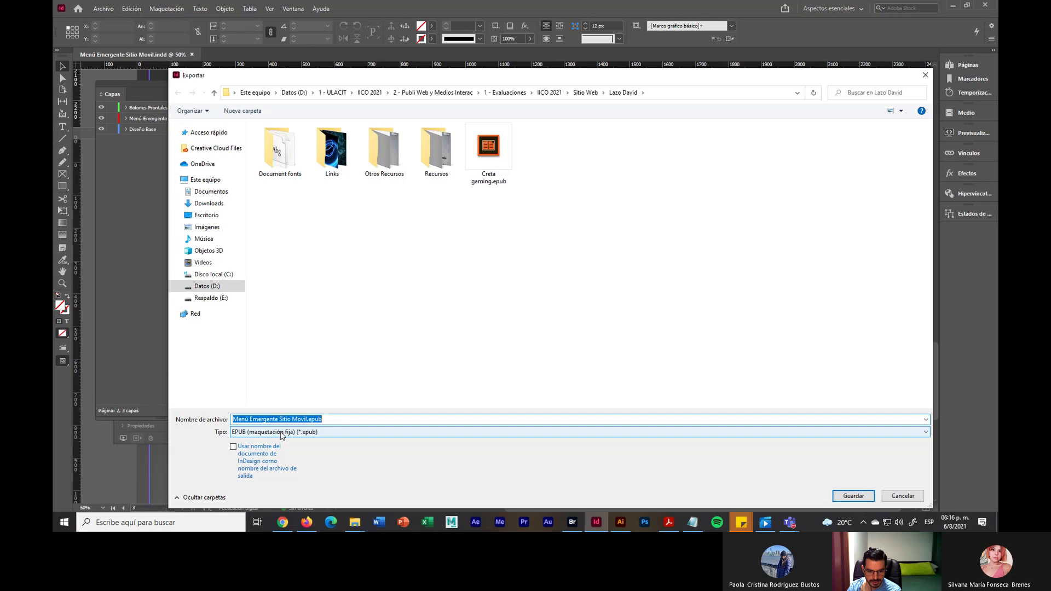
left_click(841, 496)
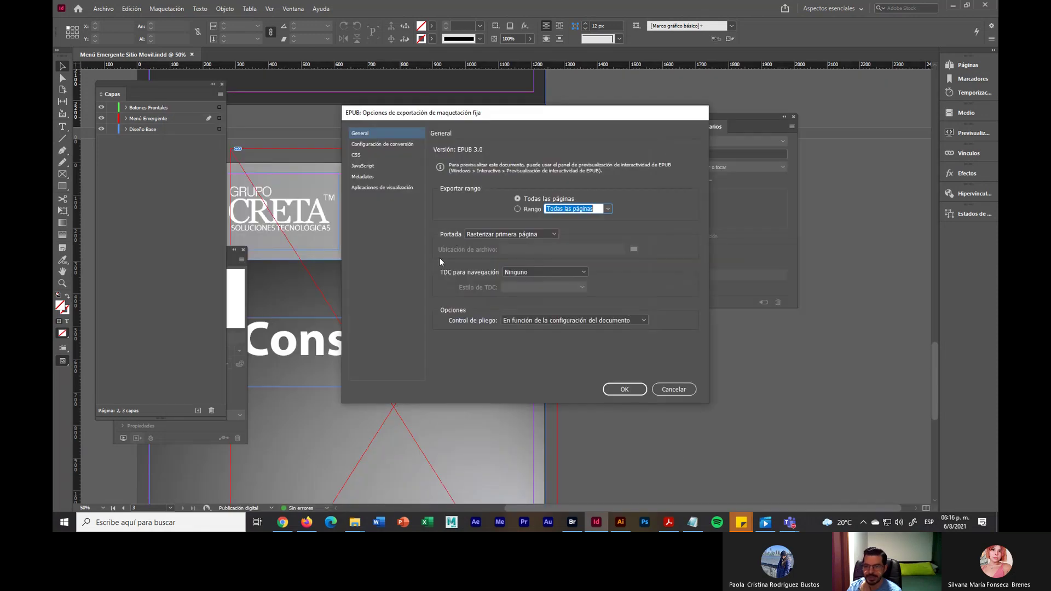
Set the EPUB cover to Ninguno and the conversion resolution to 300 PPP, and run the export
left_click(493, 234)
left_click(494, 244)
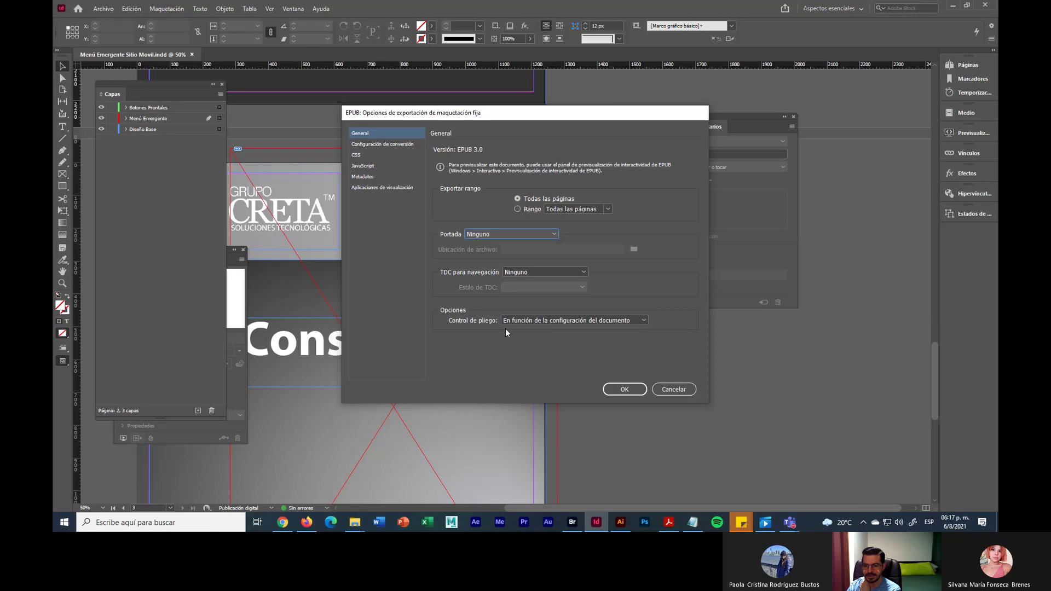
left_click(378, 145)
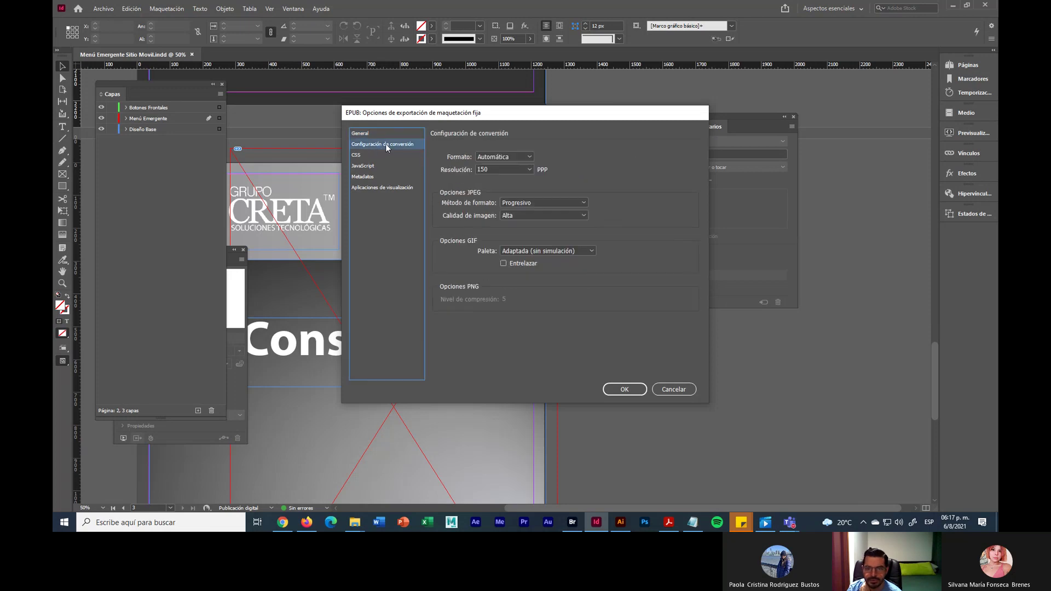
left_click(529, 170)
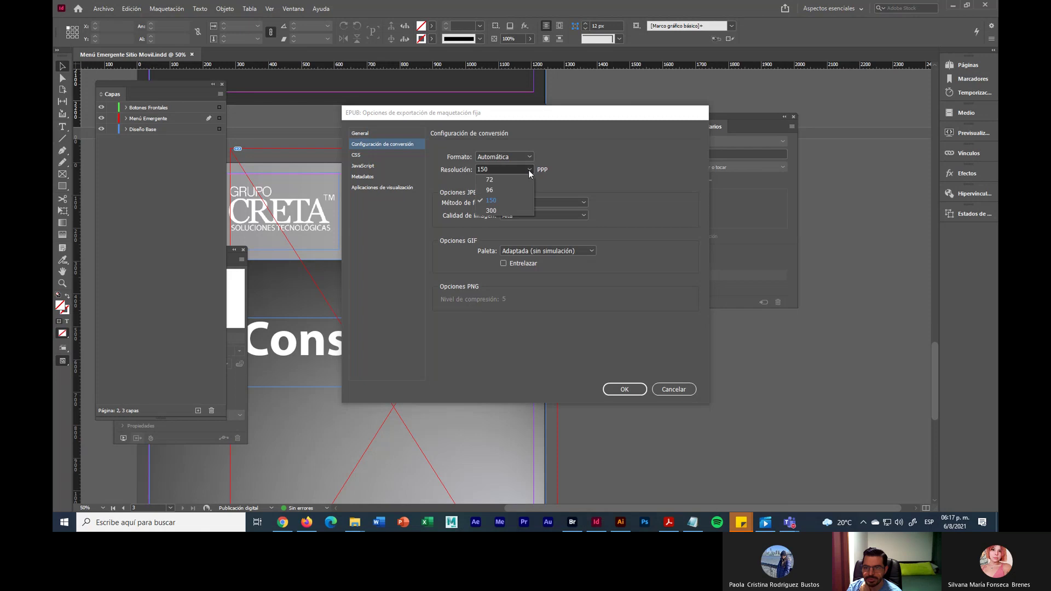
left_click(505, 208)
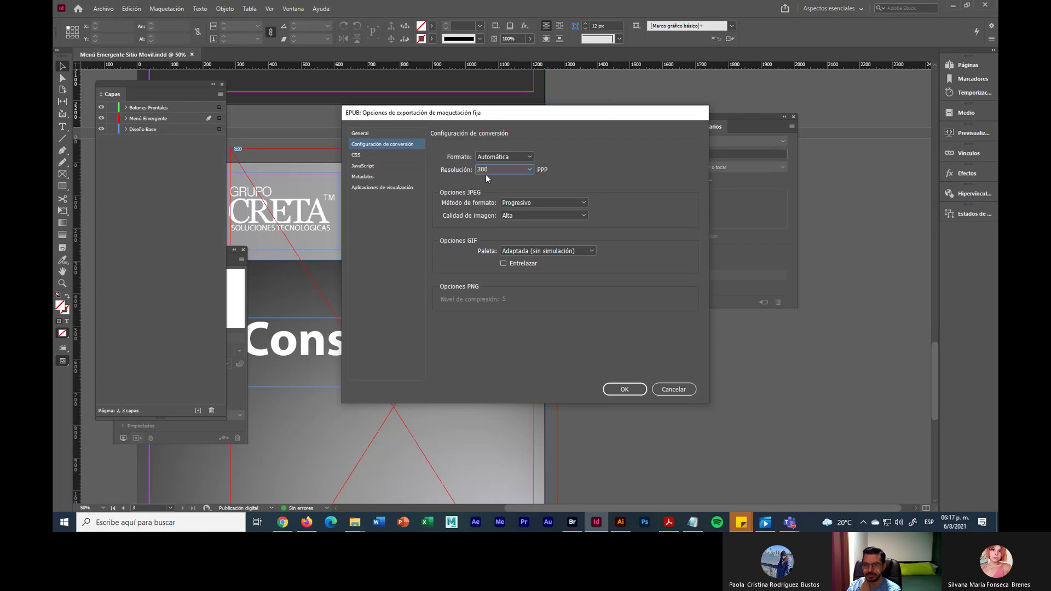
left_click(625, 389)
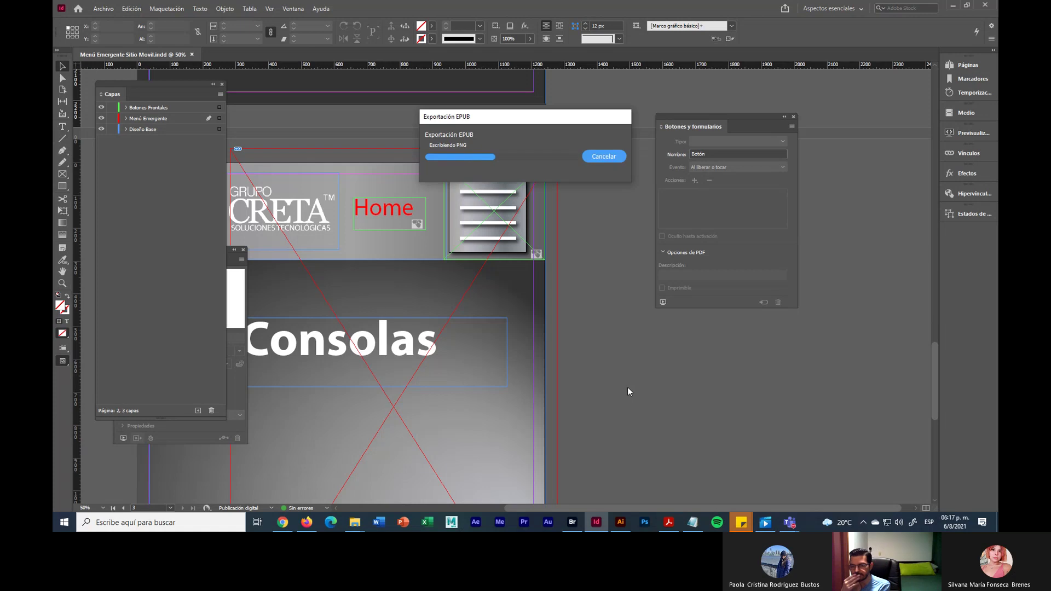
Switch to the Teams meeting window to check on the call, and return to InDesign
left_click(789, 522)
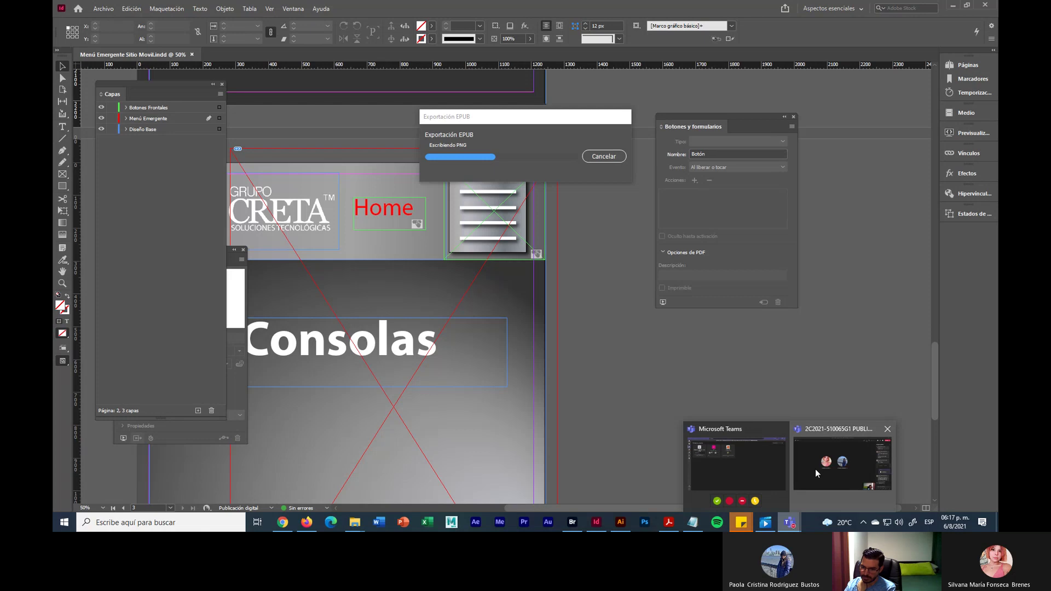
left_click(815, 468)
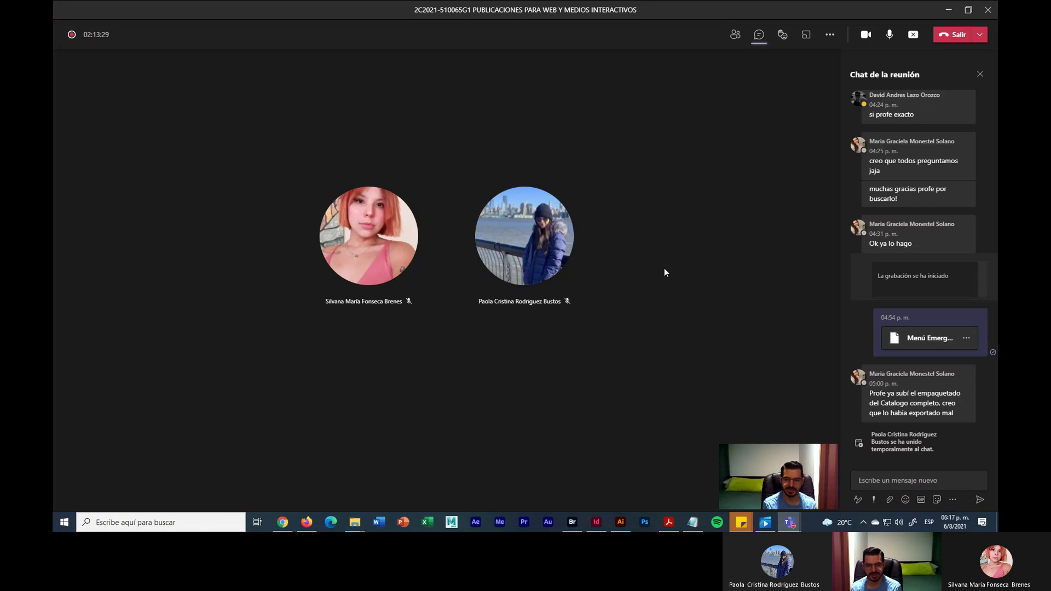
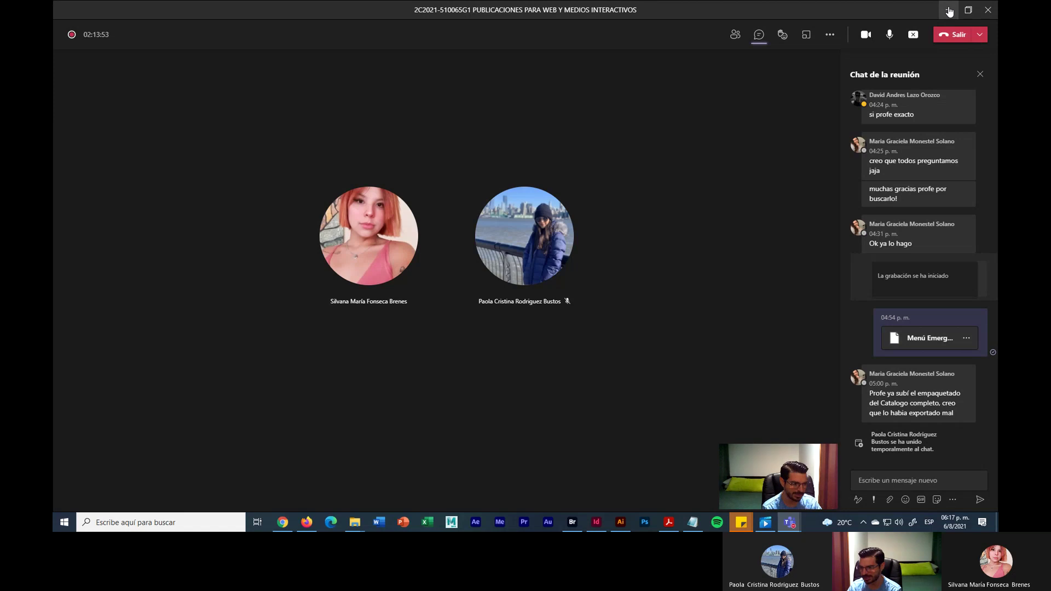
left_click(950, 9)
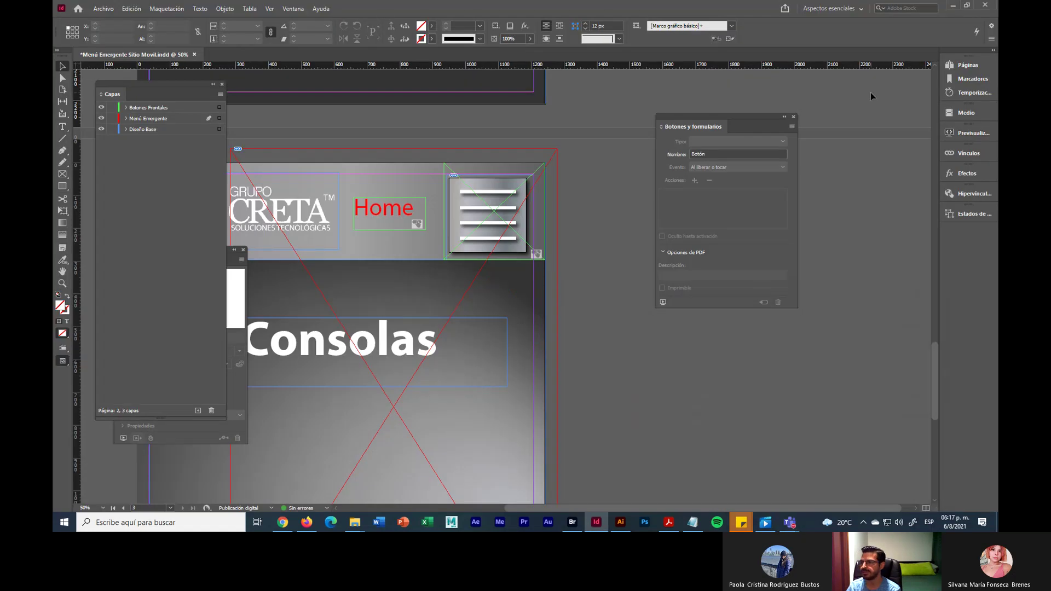
Minimize InDesign and Illustrator and open the exported Menú Emergente Sitio Movil.epub from the project folder in Adobe Digital Editions
left_click(953, 5)
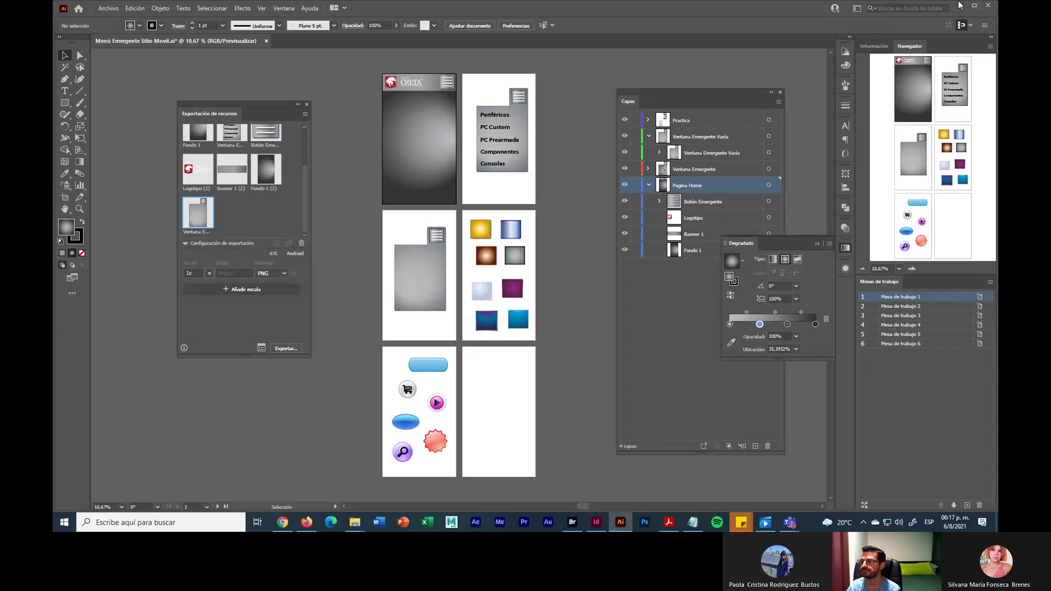
left_click(958, 5)
left_click(742, 91)
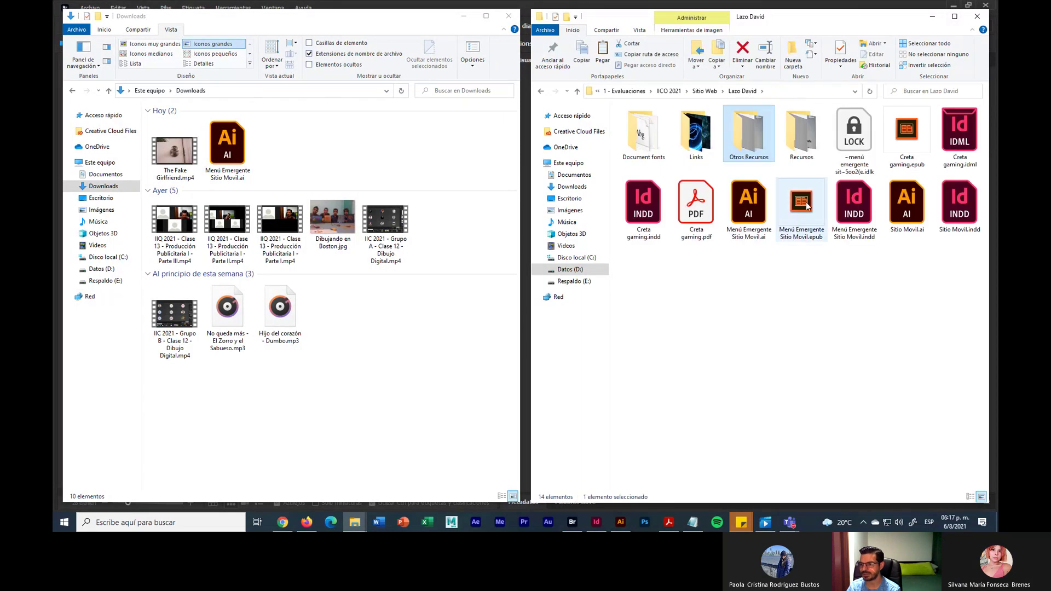
left_click(806, 204)
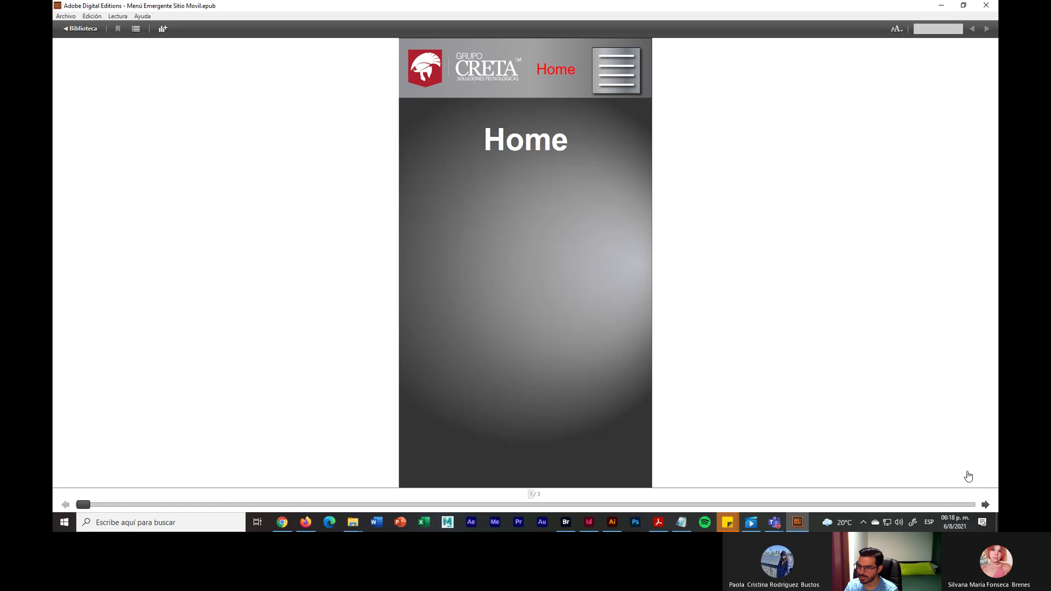
Test the exported EPUB by switching between Componentes and Consolas through the pop-up menu and returning with the Home button
left_click(607, 89)
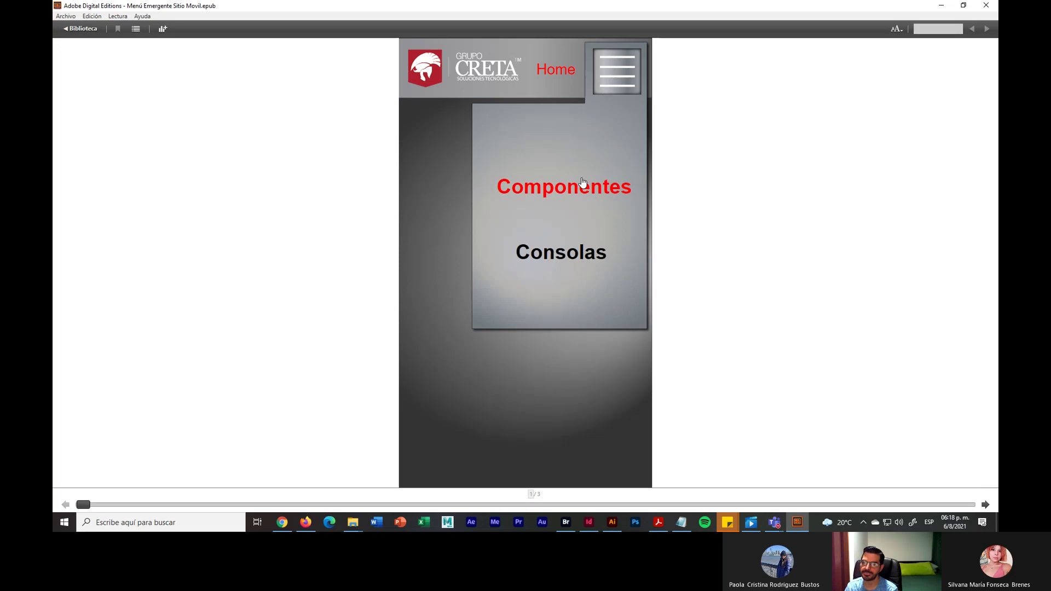
left_click(581, 187)
left_click(615, 85)
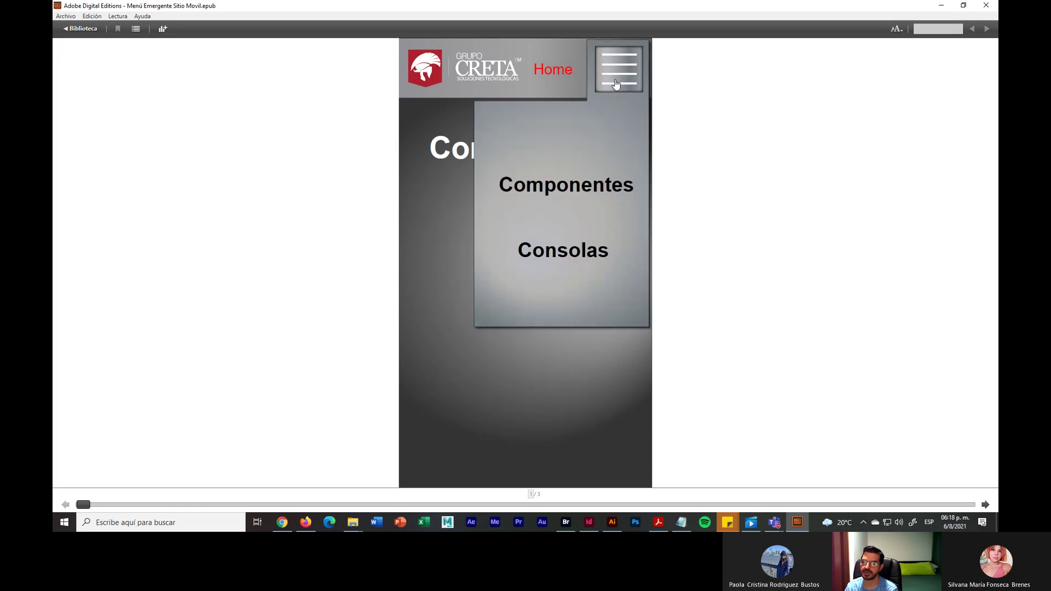
left_click(591, 256)
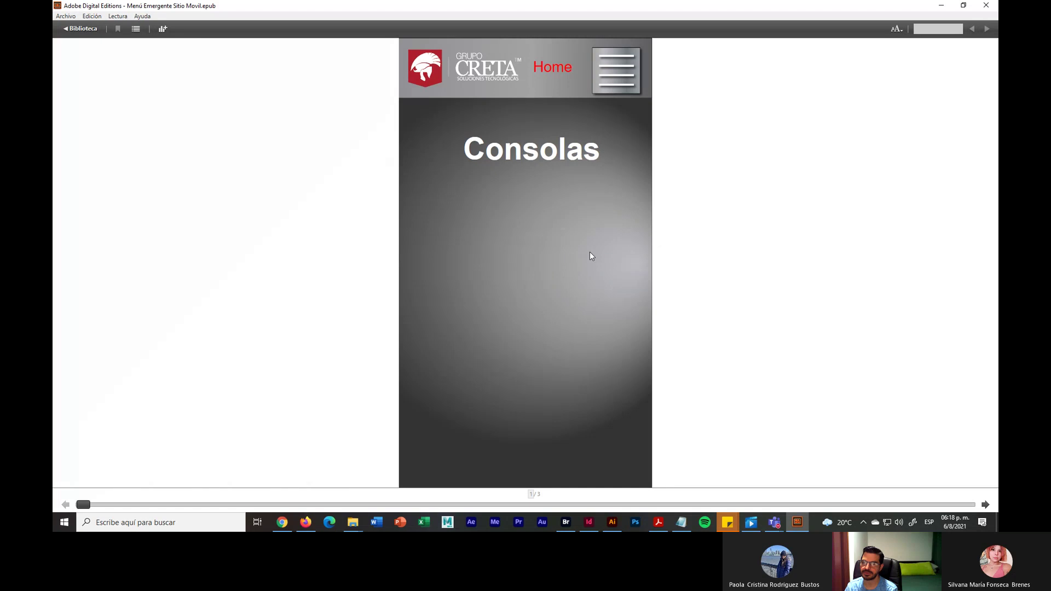
left_click(609, 76)
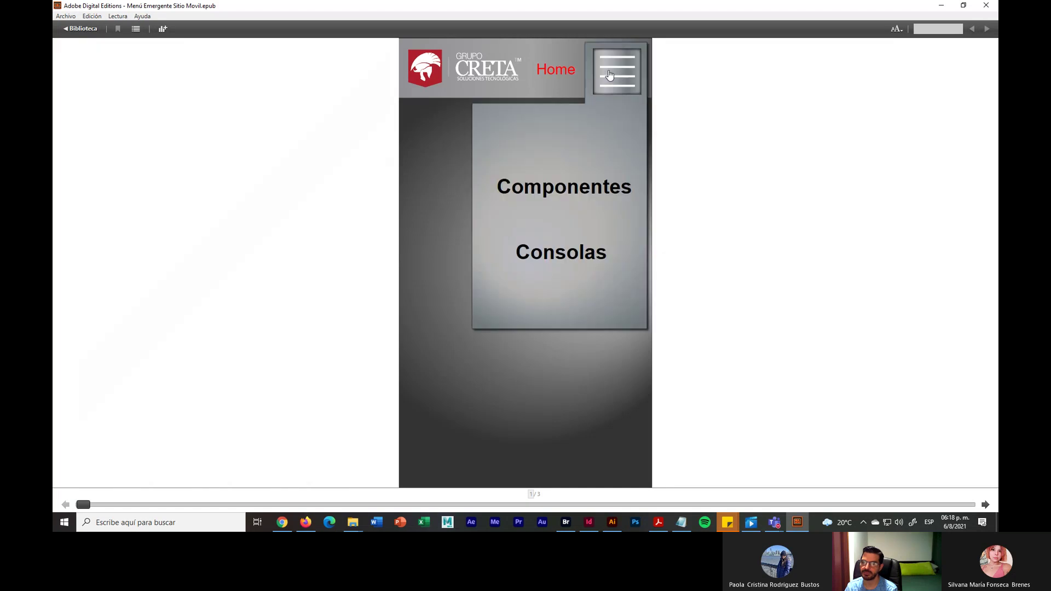
left_click(590, 186)
left_click(560, 76)
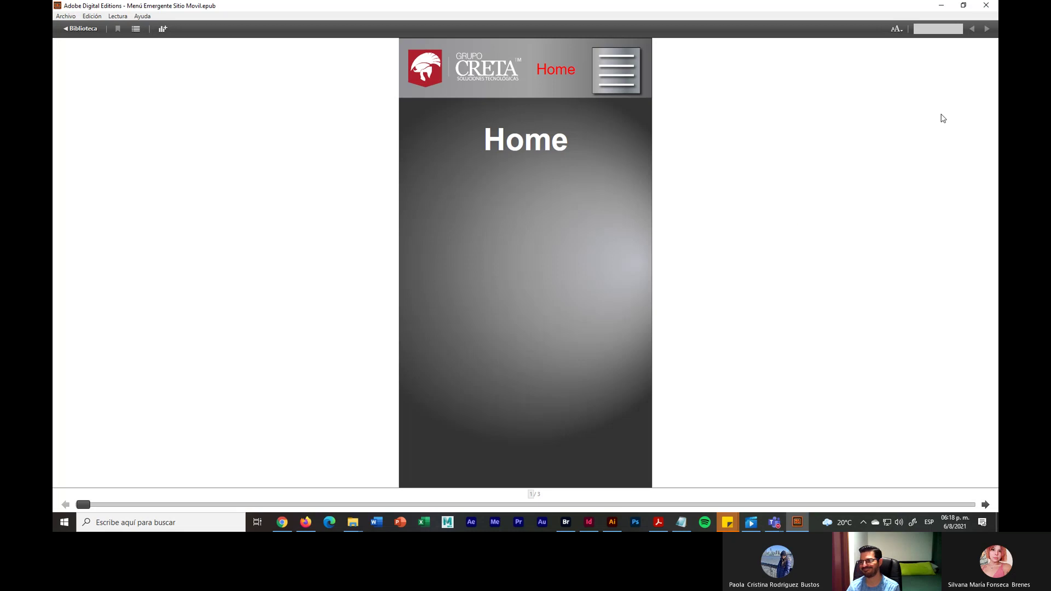
Close the EPUB in Adobe Digital Editions and switch to the Teams meeting window
left_click(66, 16)
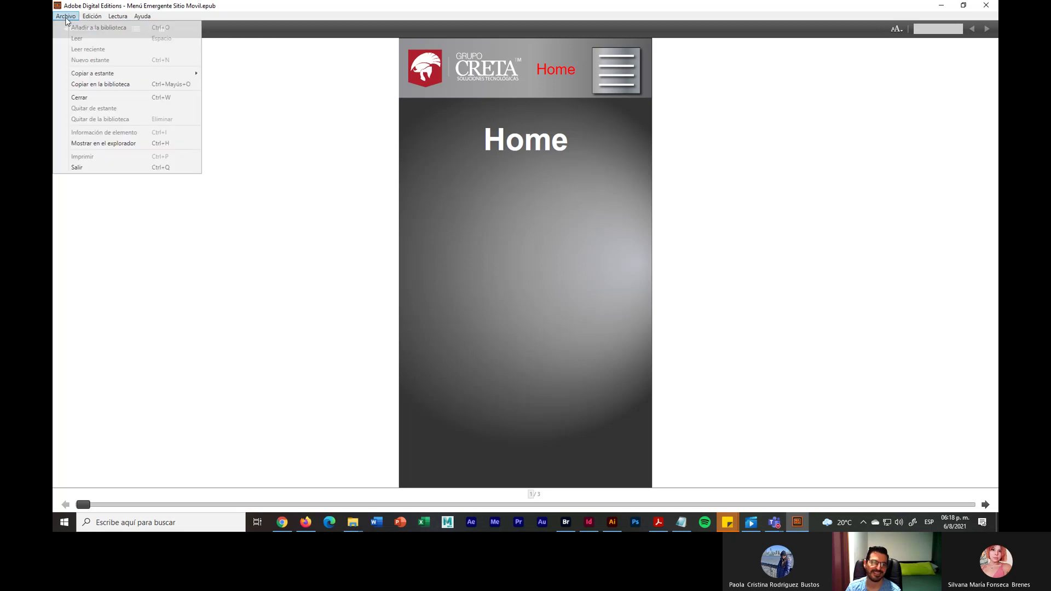
left_click(94, 97)
left_click(604, 295)
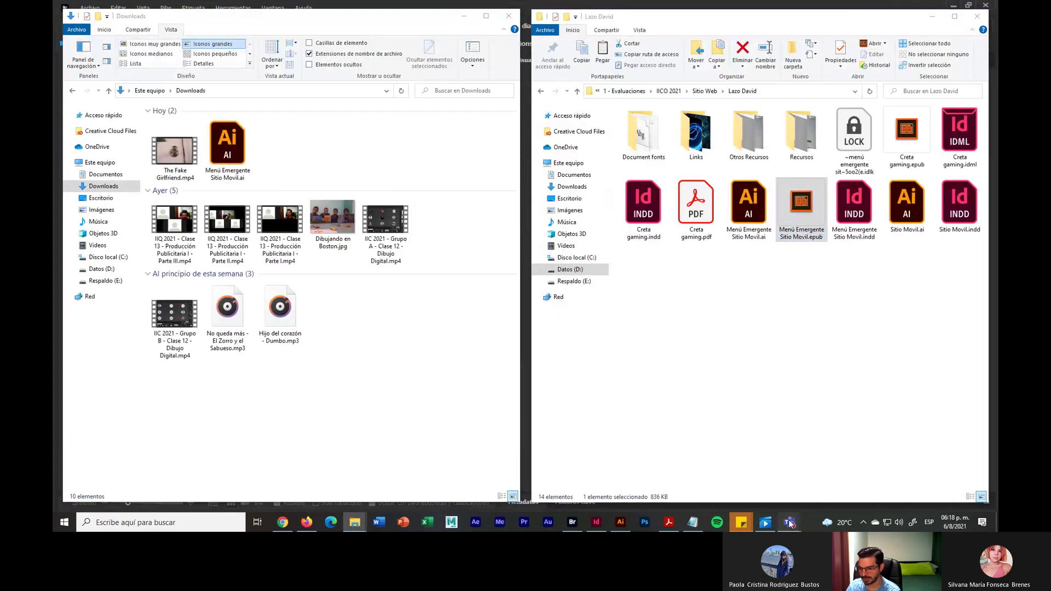
left_click(774, 522)
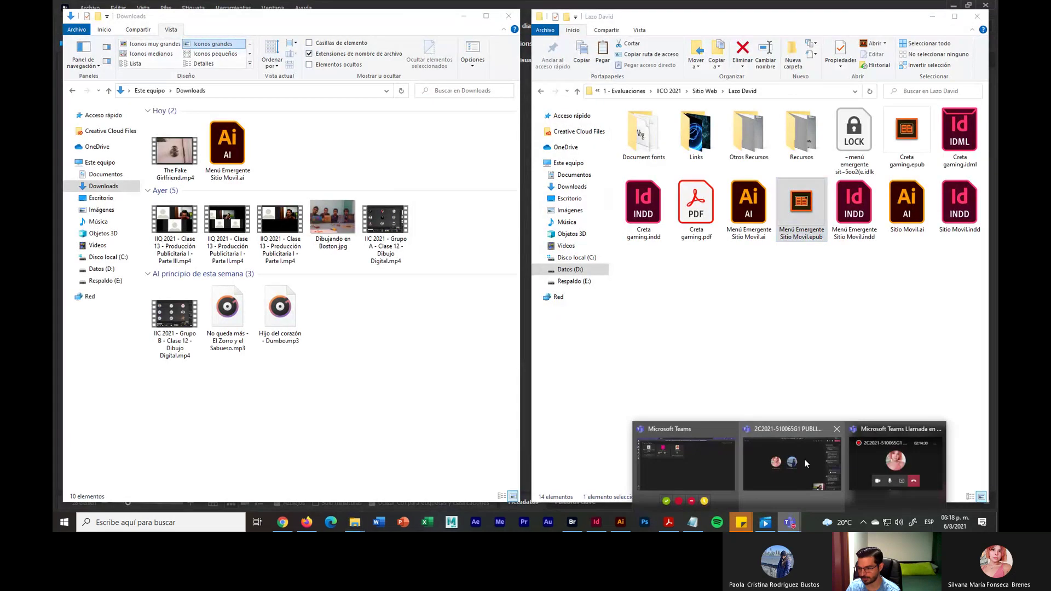
left_click(803, 458)
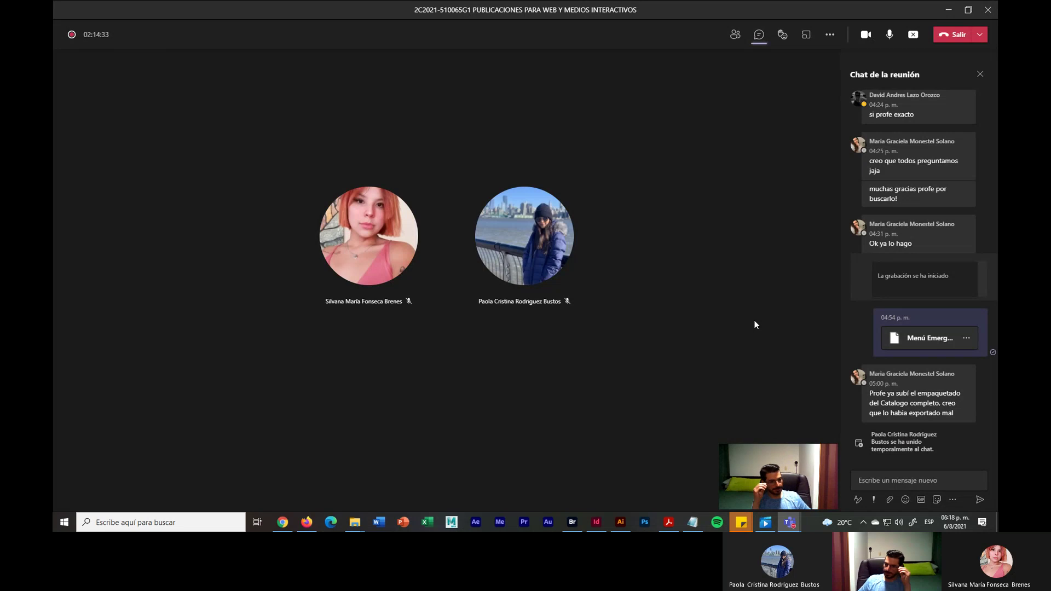